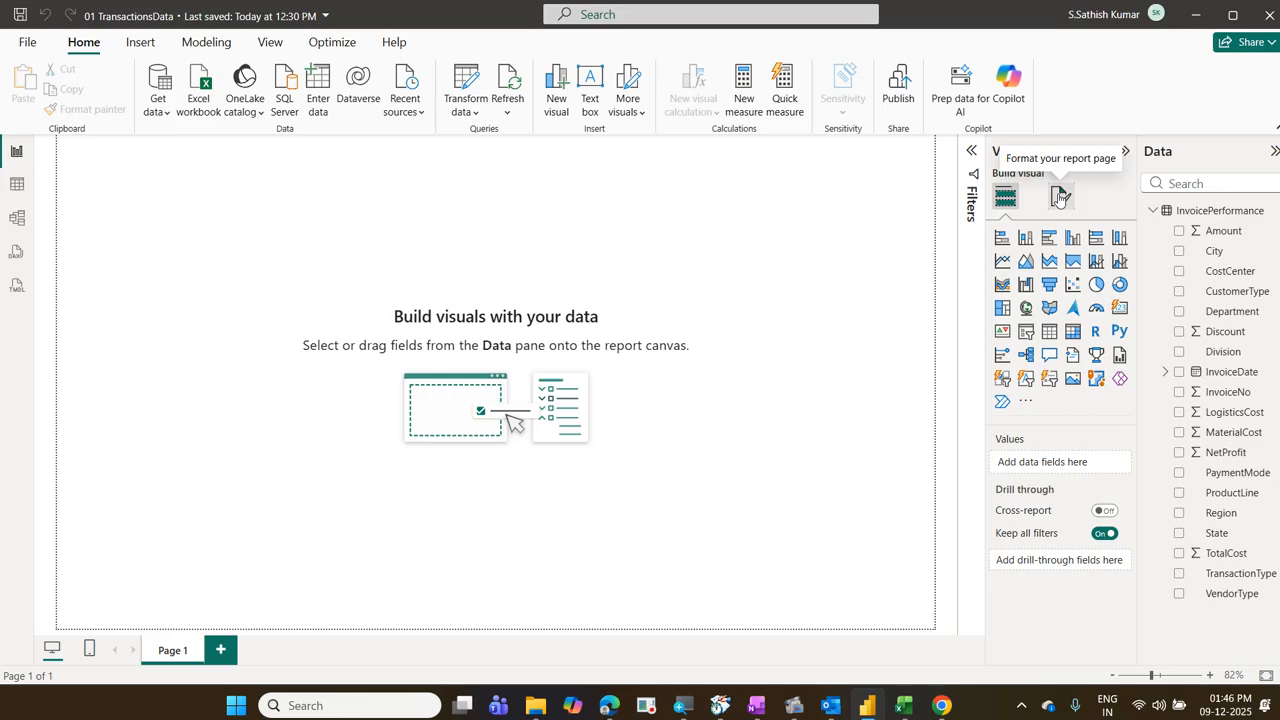
Step: Open the formatting options for the report page
click(1059, 197)
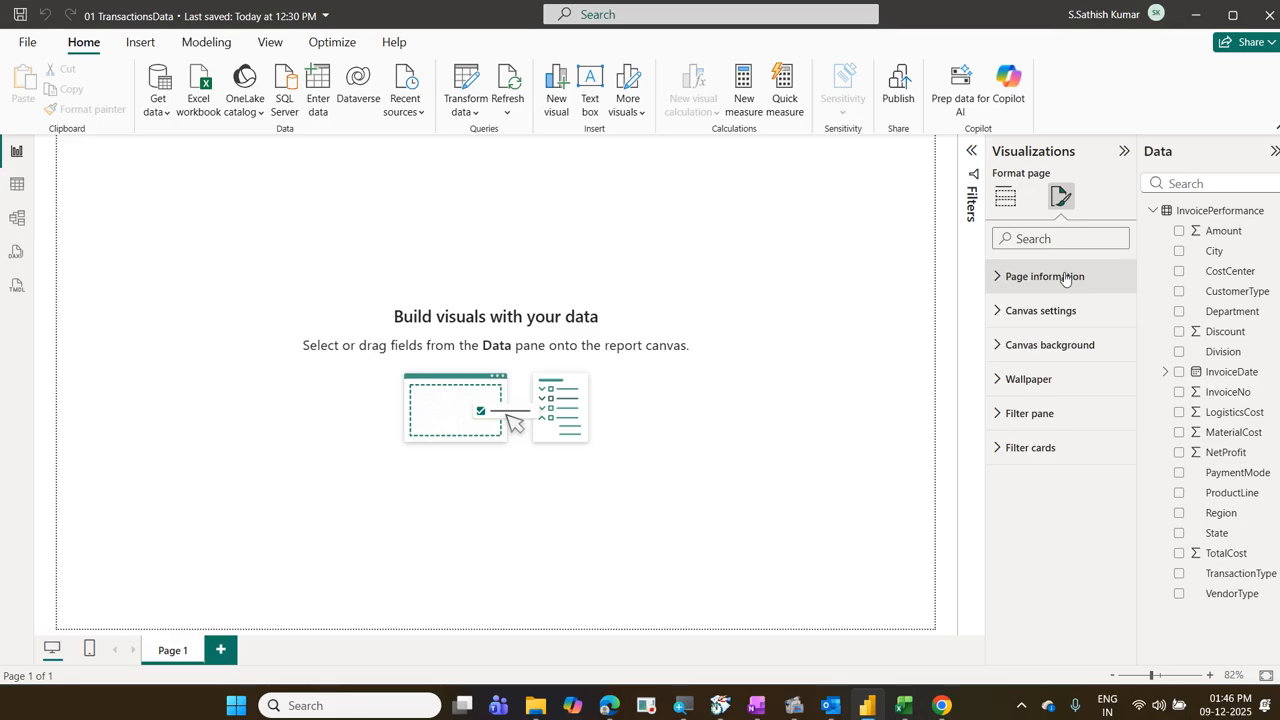
mouse_move(1041, 175)
mouse_down()
mouse_move(1066, 193)
mouse_move(1041, 186)
mouse_move(1045, 175)
mouse_up()
drag(1065, 283, 1112, 249)
drag(1083, 317, 1125, 264)
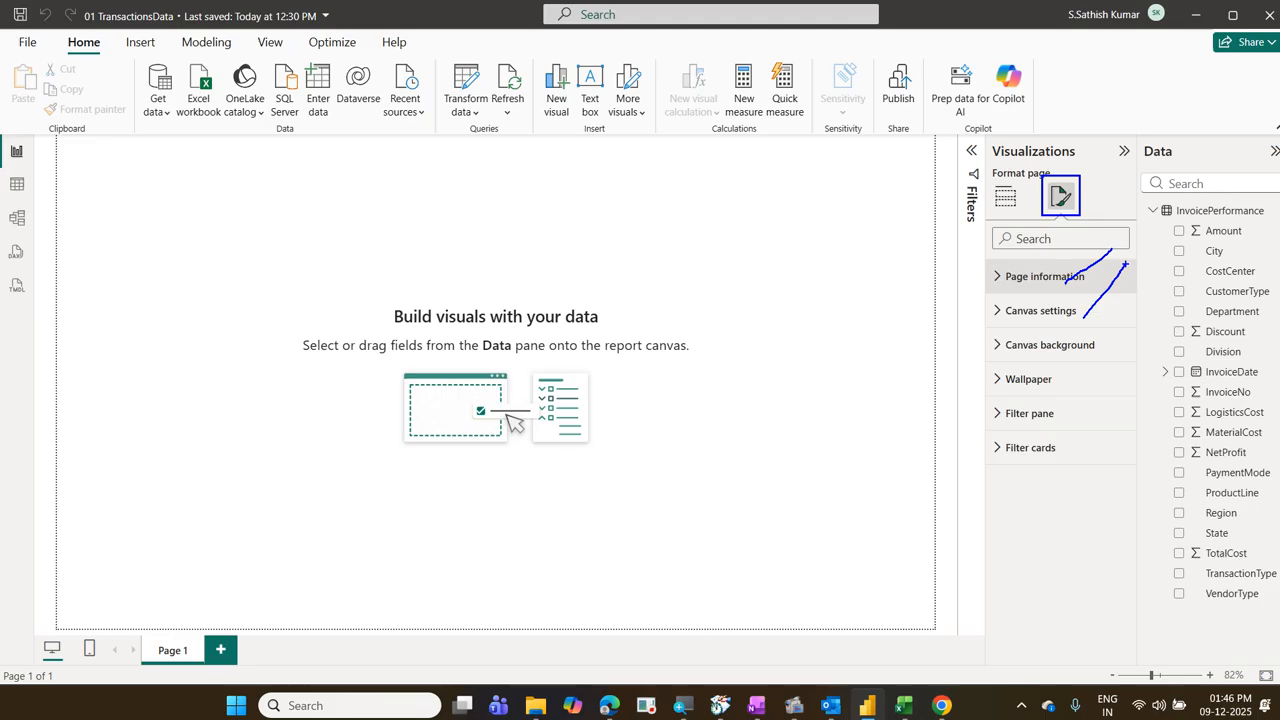
drag(1096, 347, 1151, 282)
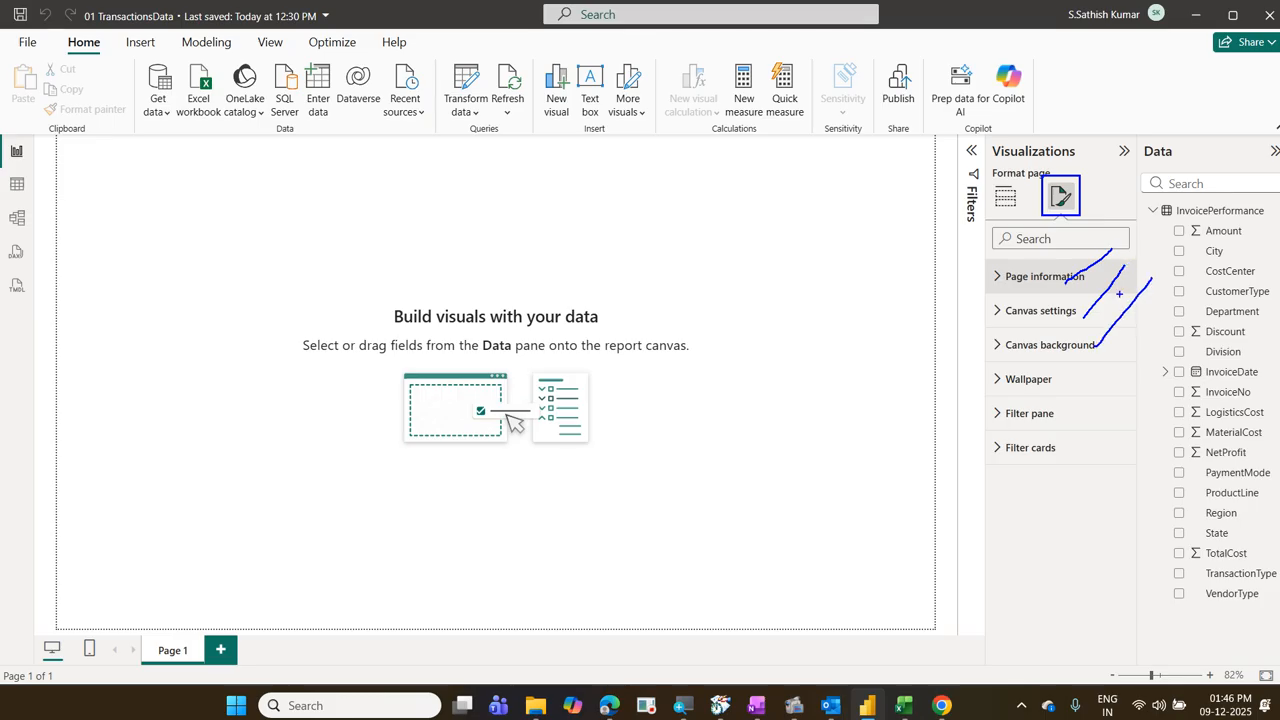
mouse_move(1018, 295)
mouse_down()
mouse_move(1082, 293)
mouse_move(1022, 250)
mouse_move(1030, 295)
mouse_up()
key(Escape)
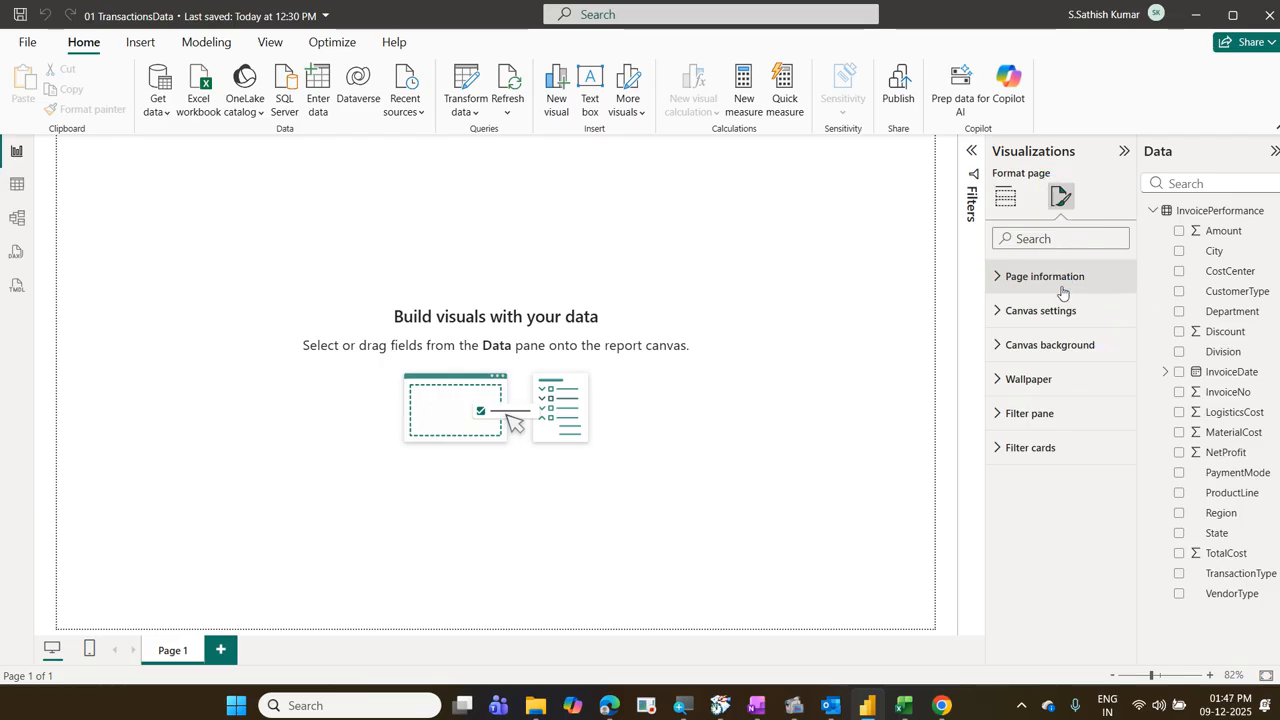
Step: Rename the report page to Home in its page information
click(996, 284)
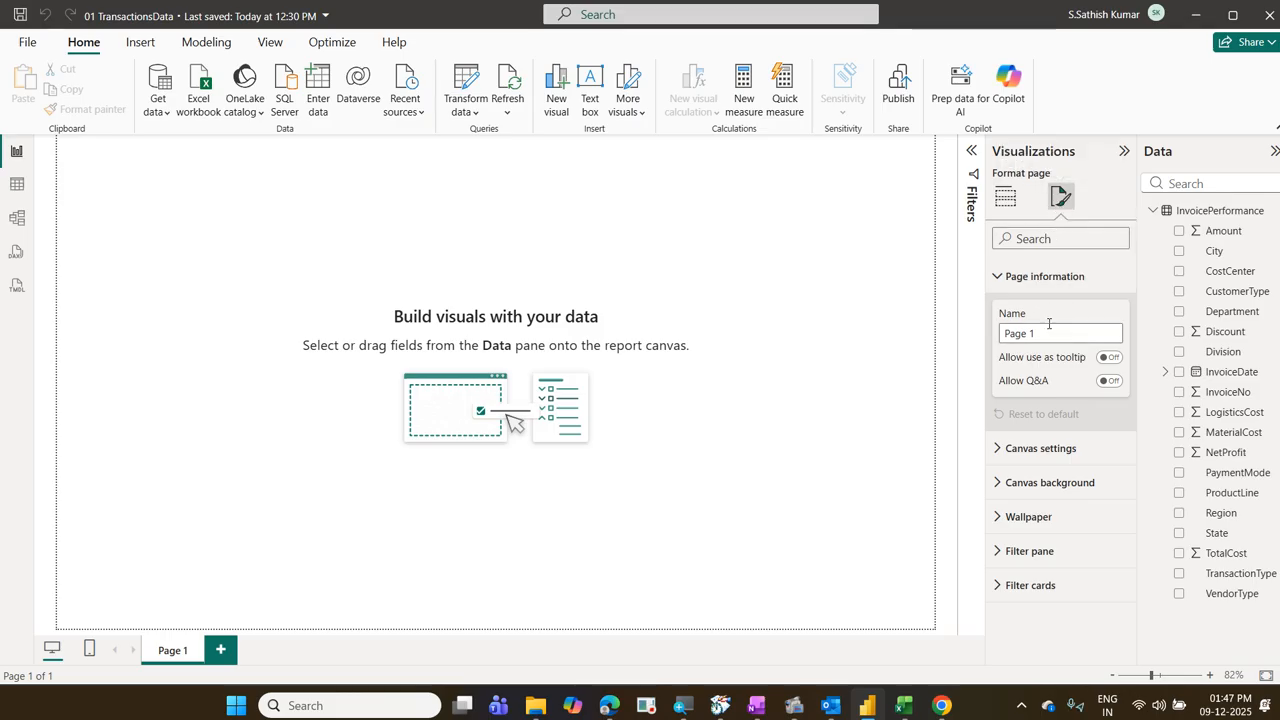
right_click(167, 651)
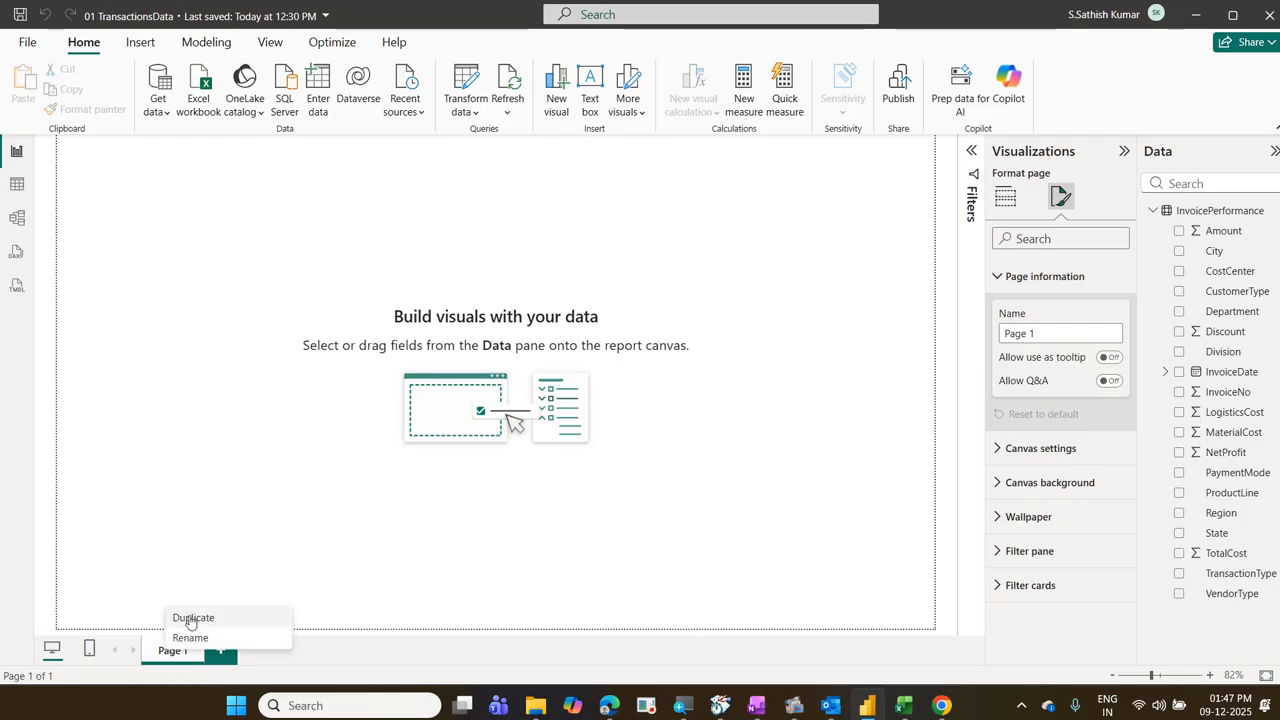
click(165, 656)
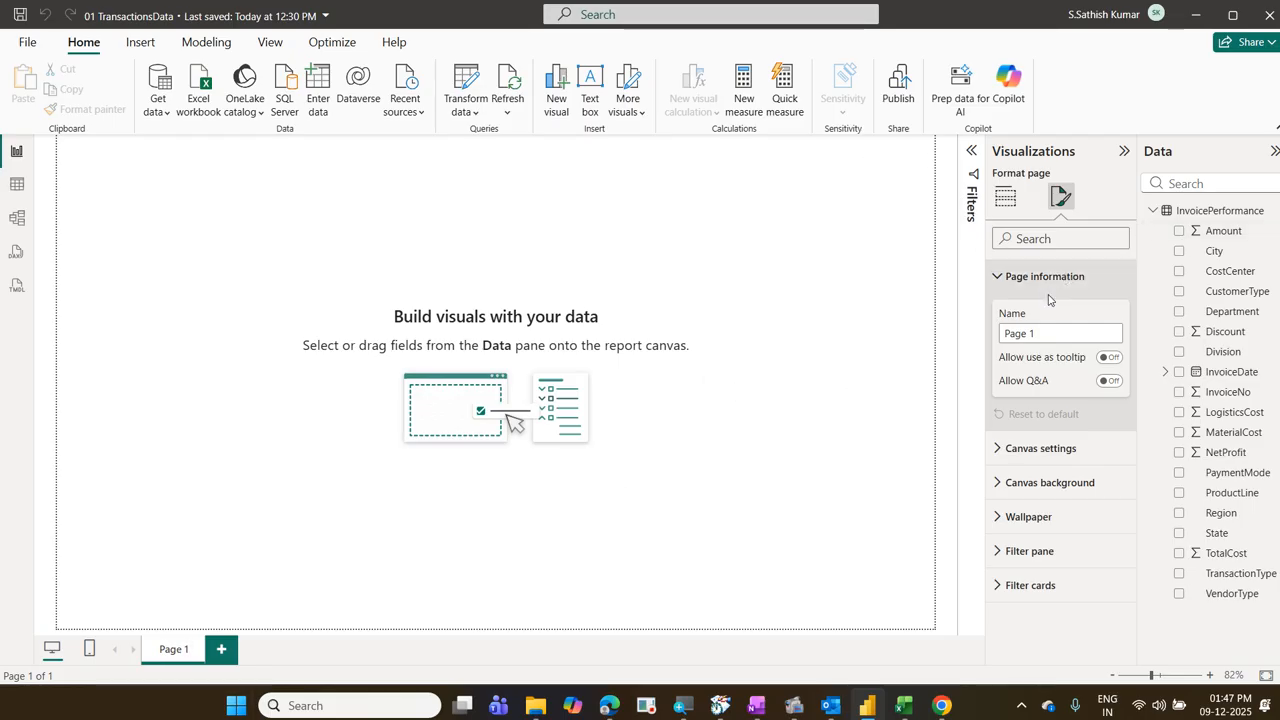
drag(1045, 333, 980, 342)
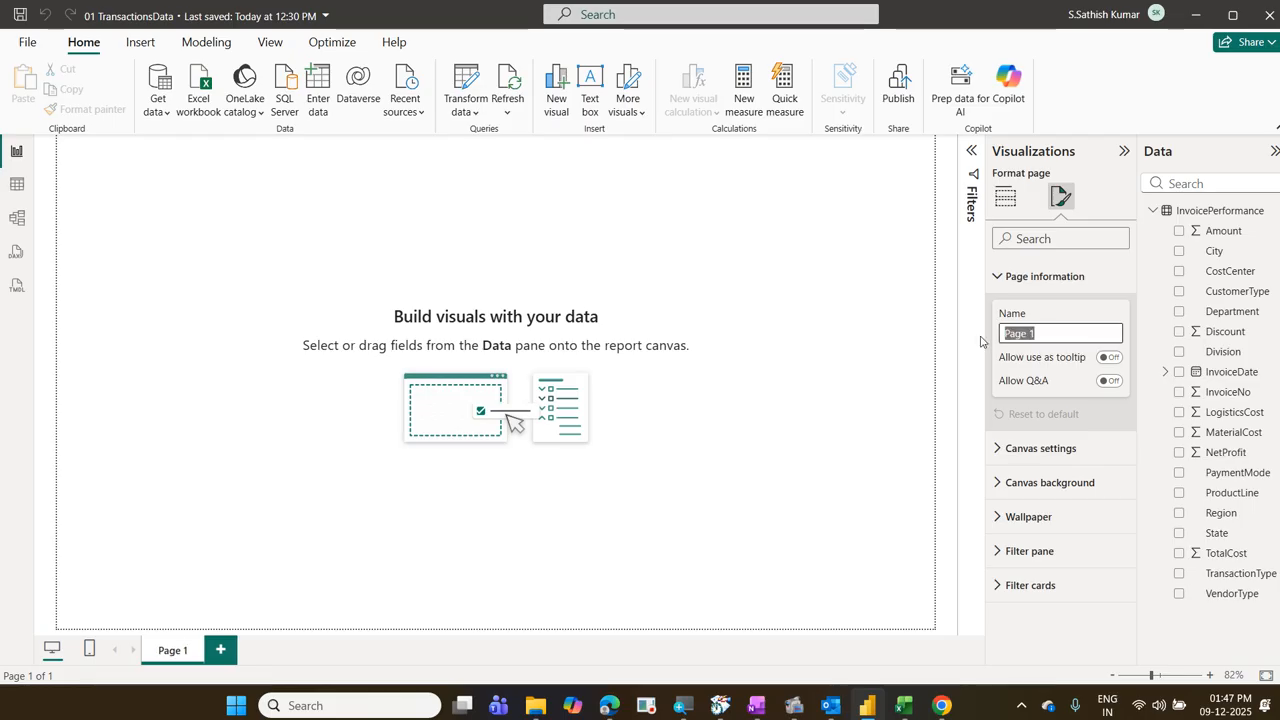
text(Home)
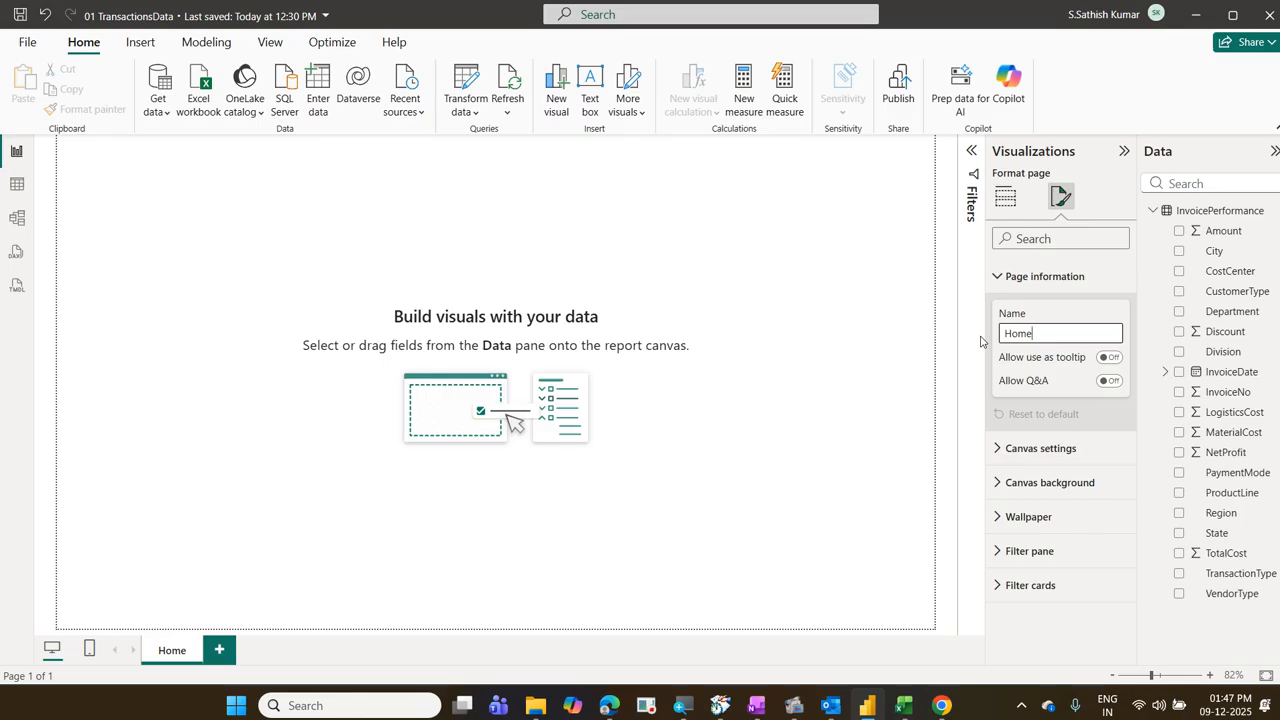
mouse_move(986, 340)
mouse_down()
mouse_move(1048, 386)
mouse_move(1130, 398)
mouse_up()
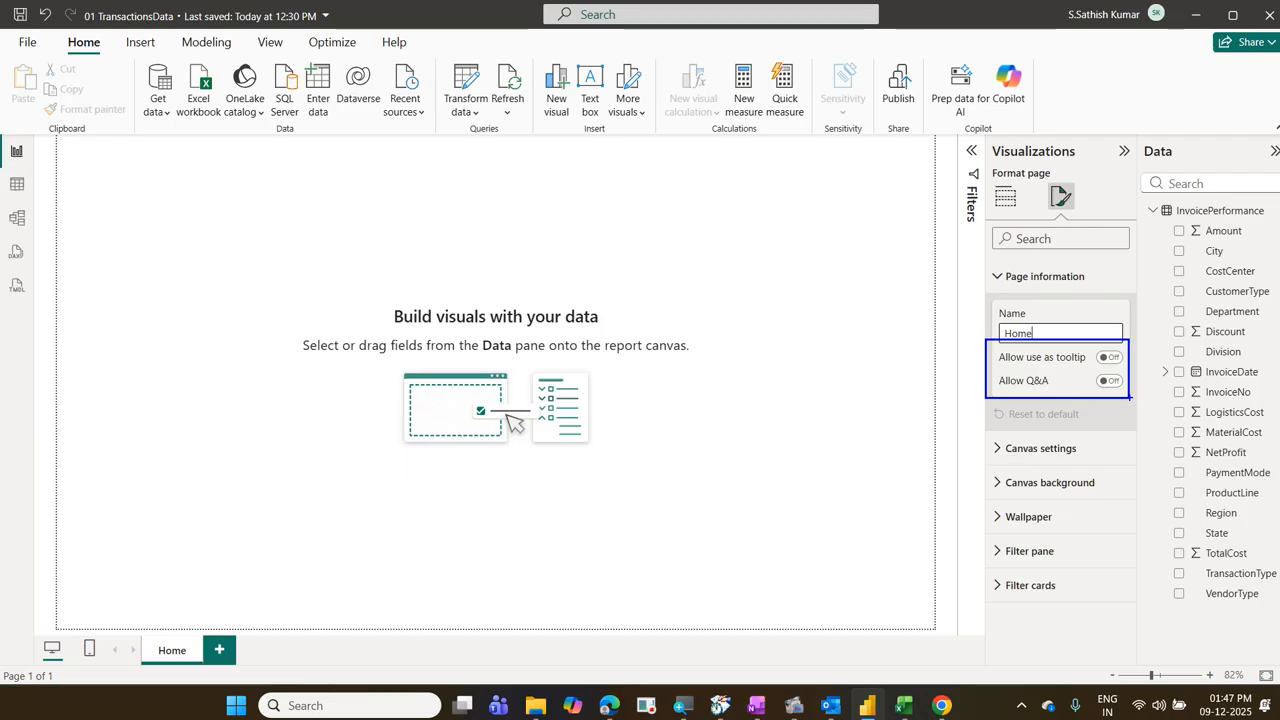
mouse_move(1076, 393)
mouse_down()
mouse_move(1126, 381)
mouse_move(1118, 345)
mouse_move(1085, 362)
mouse_move(1082, 392)
mouse_up()
drag(998, 369, 1088, 367)
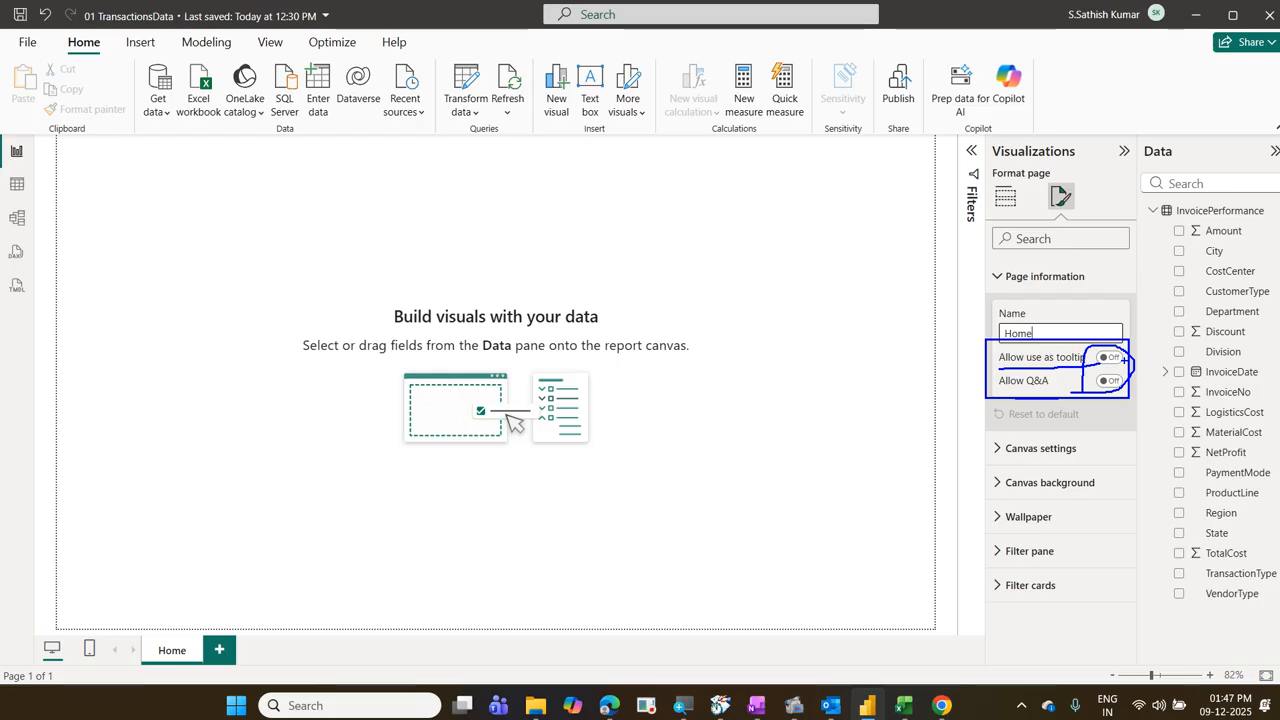
key(Escape)
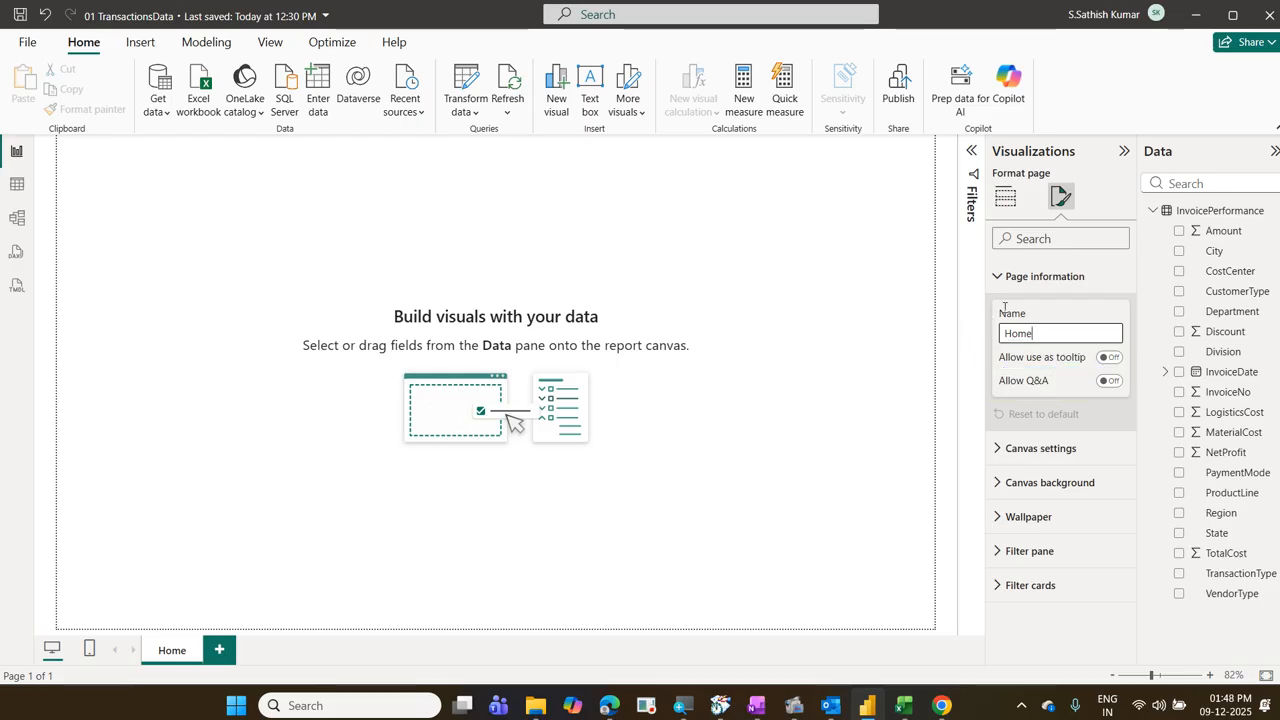
Step: Collapse the page information and expand the canvas settings of the report page
click(1004, 280)
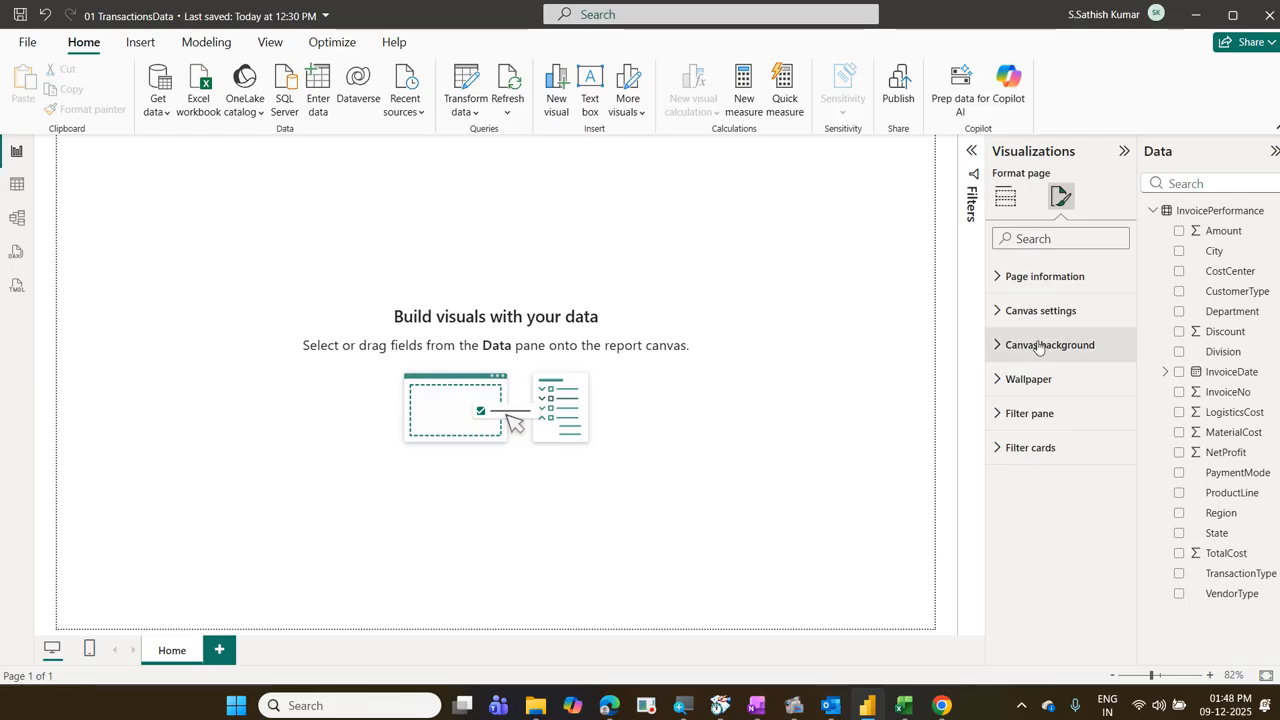
click(1010, 314)
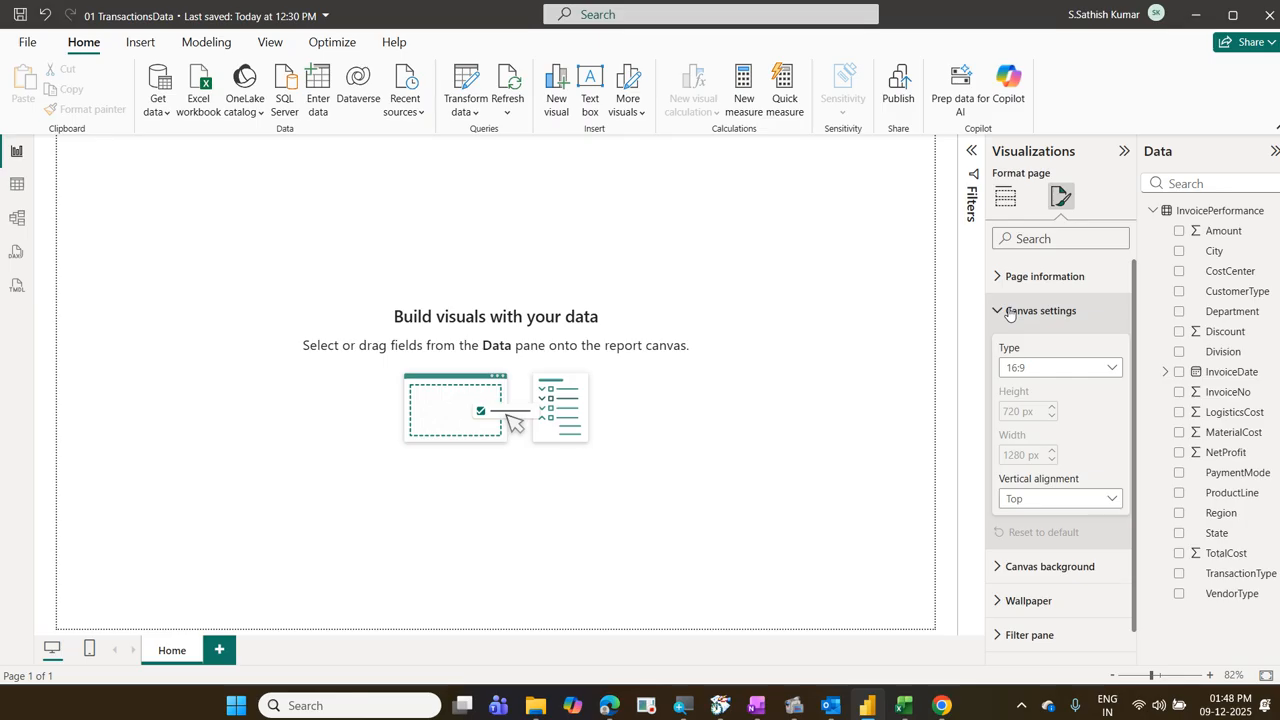
Step: Switch to PowerPoint, examine the slide size choices of a blank presentation, and return to Power BI Desktop
click(237, 708)
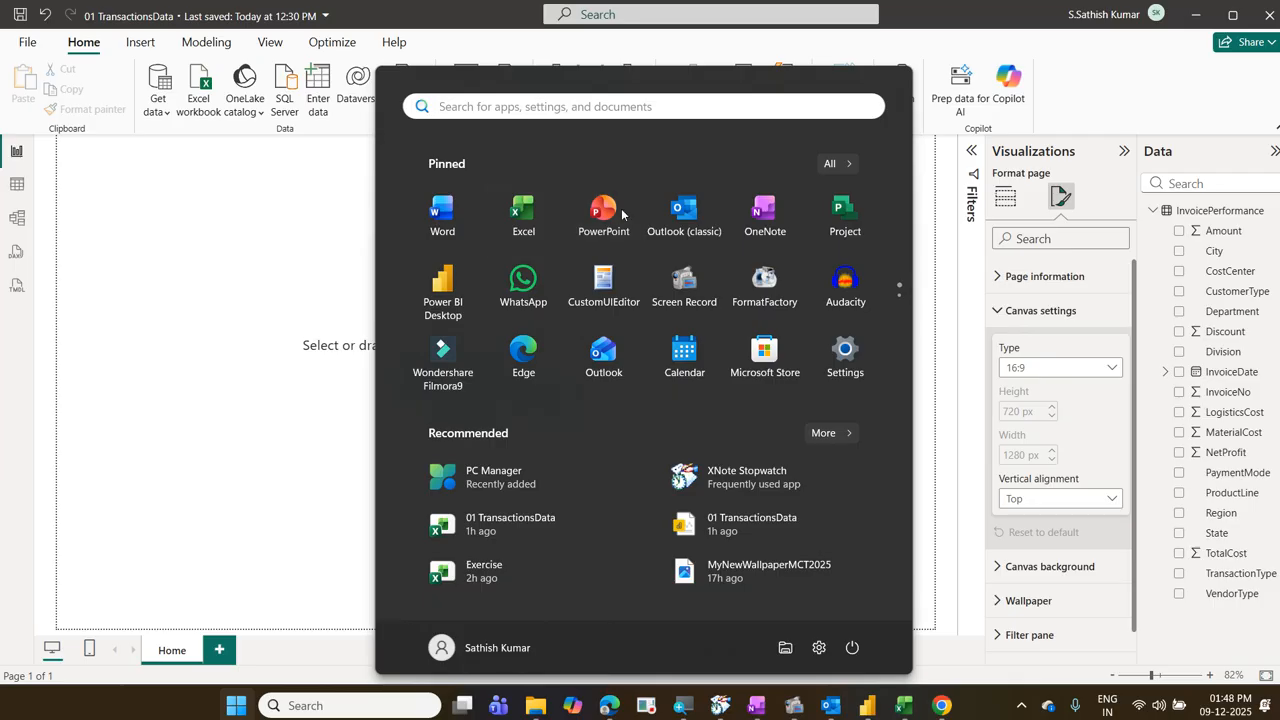
click(621, 213)
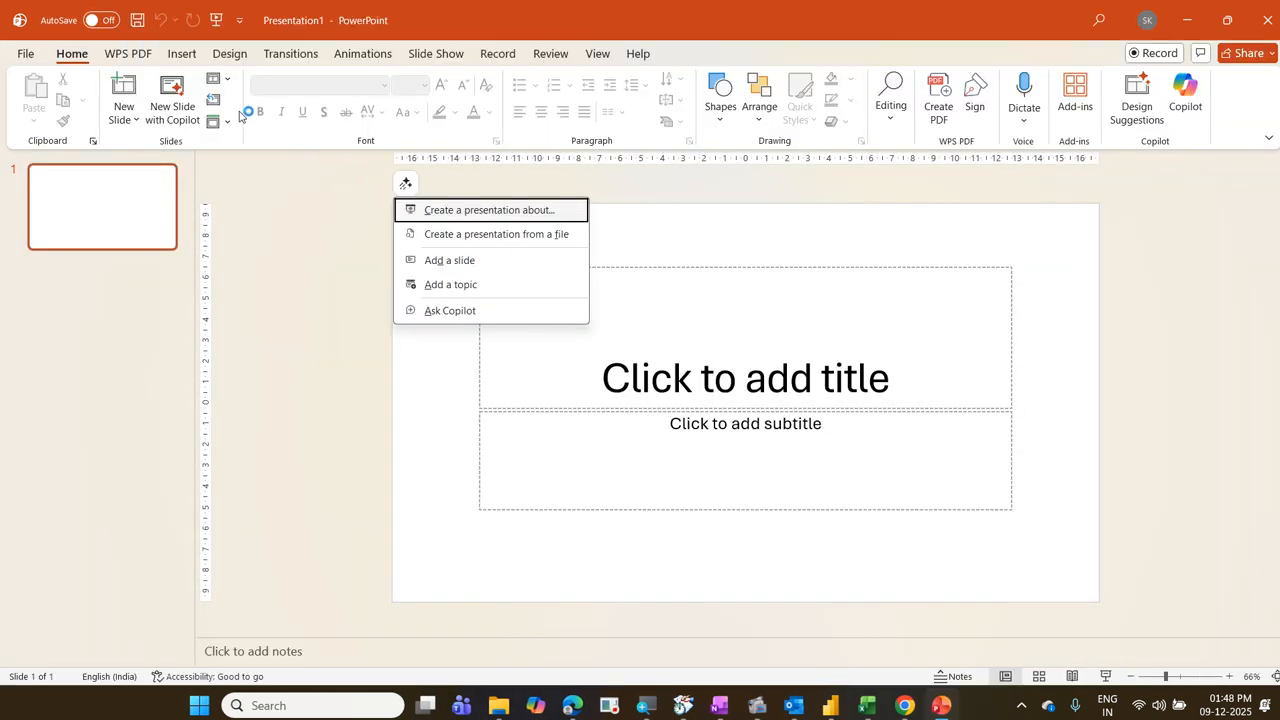
click(213, 56)
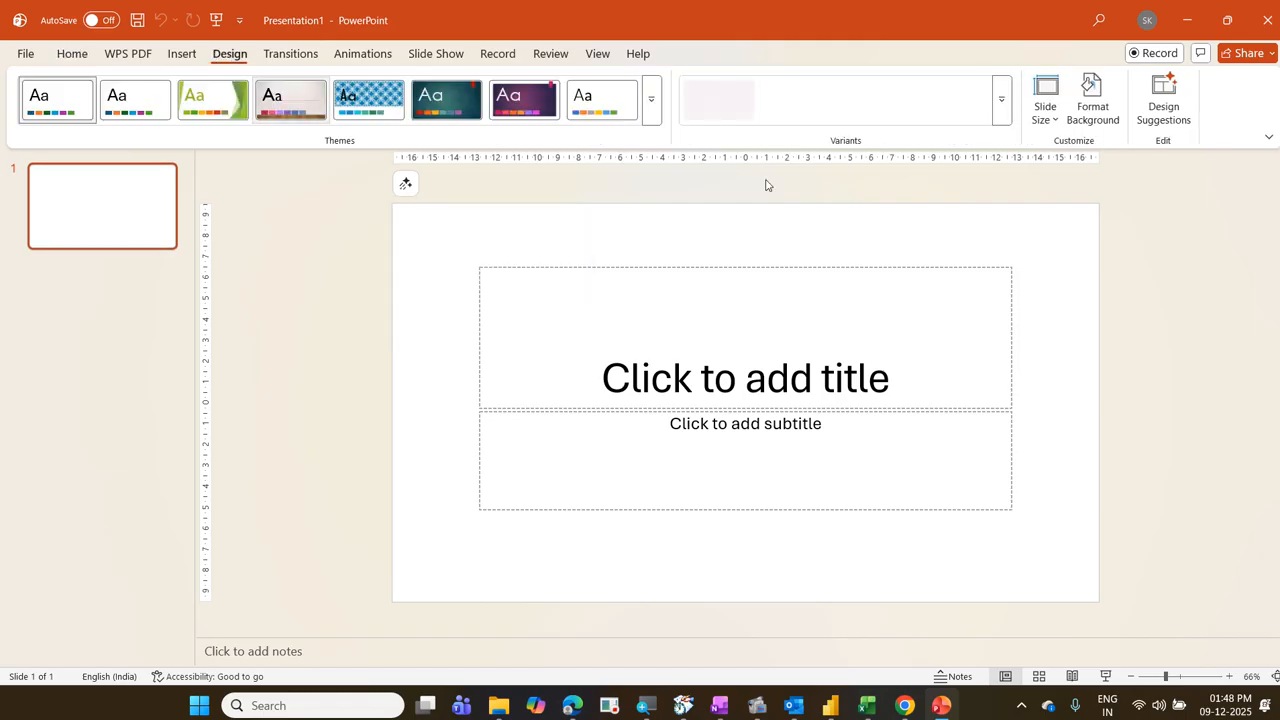
click(1041, 120)
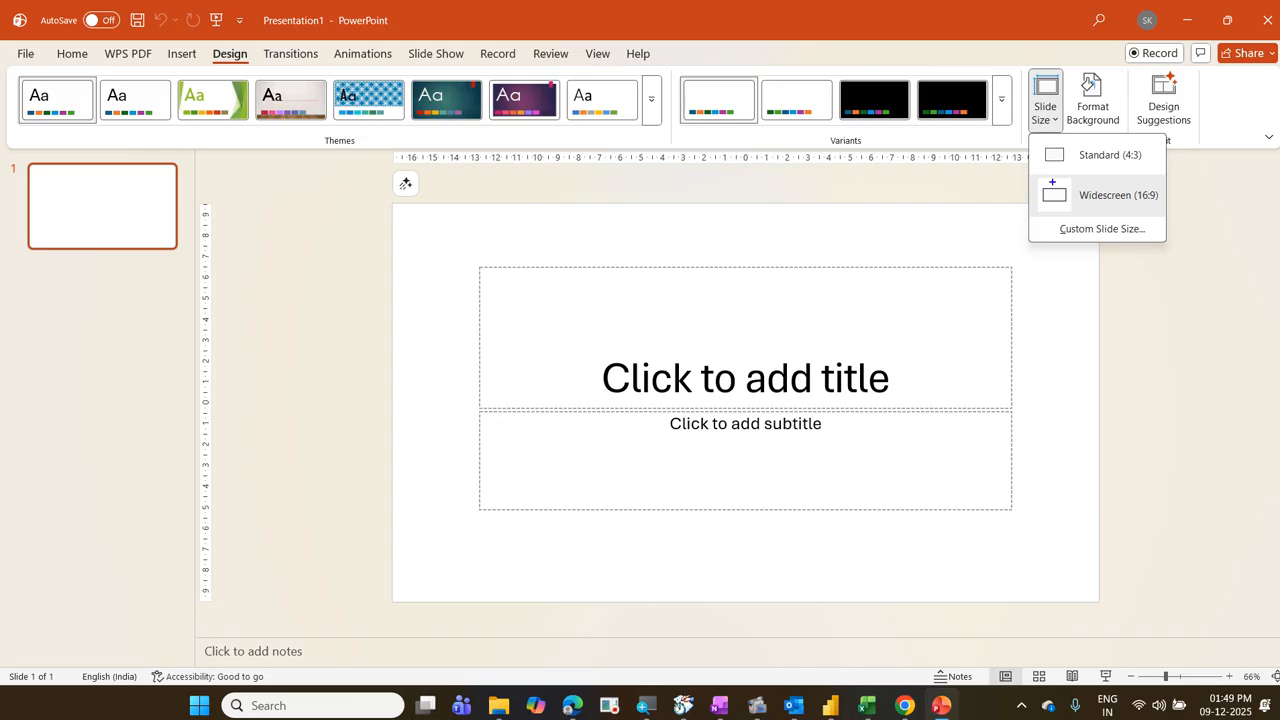
mouse_move(1033, 176)
mouse_down()
mouse_move(1168, 215)
mouse_move(1231, 143)
mouse_up()
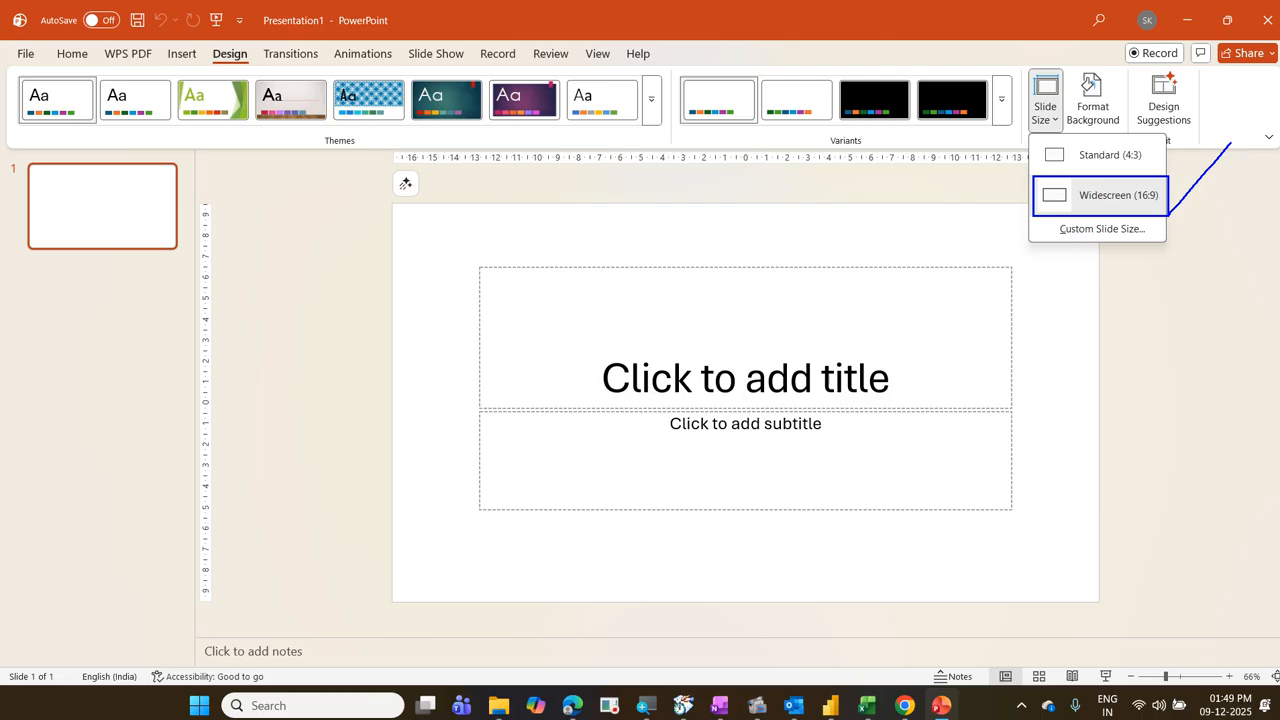
key(Escape)
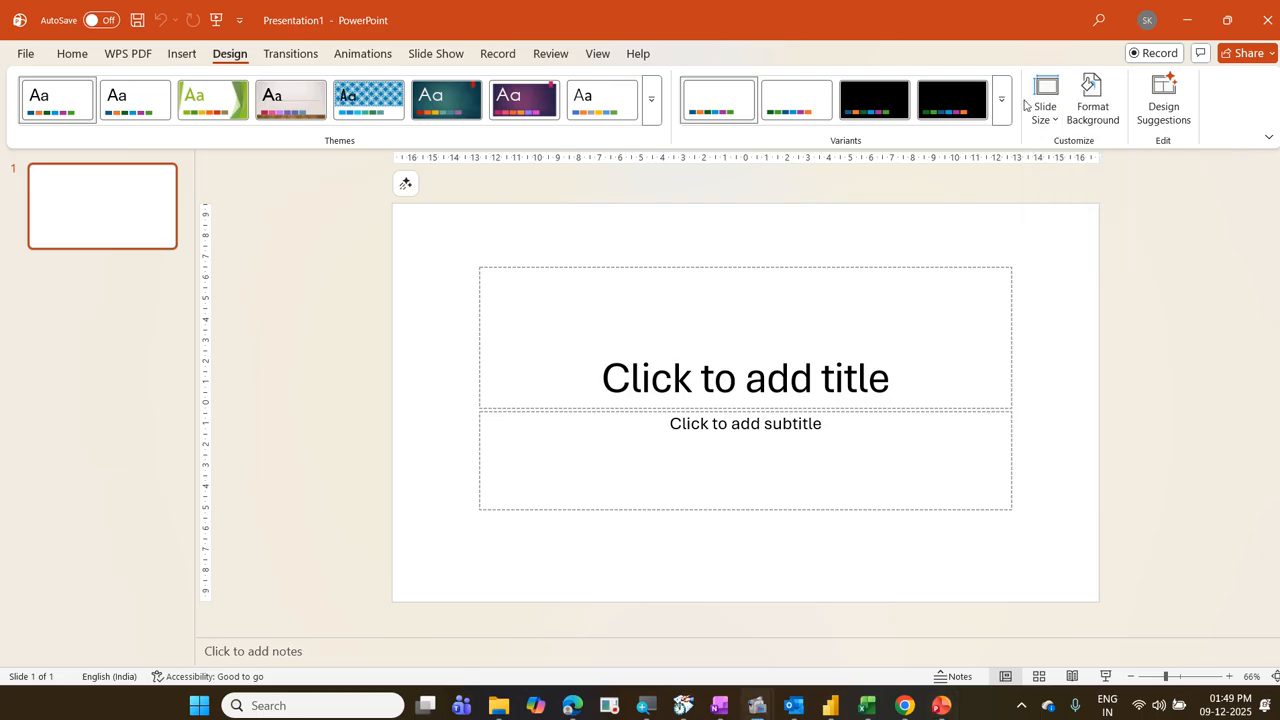
click(1187, 19)
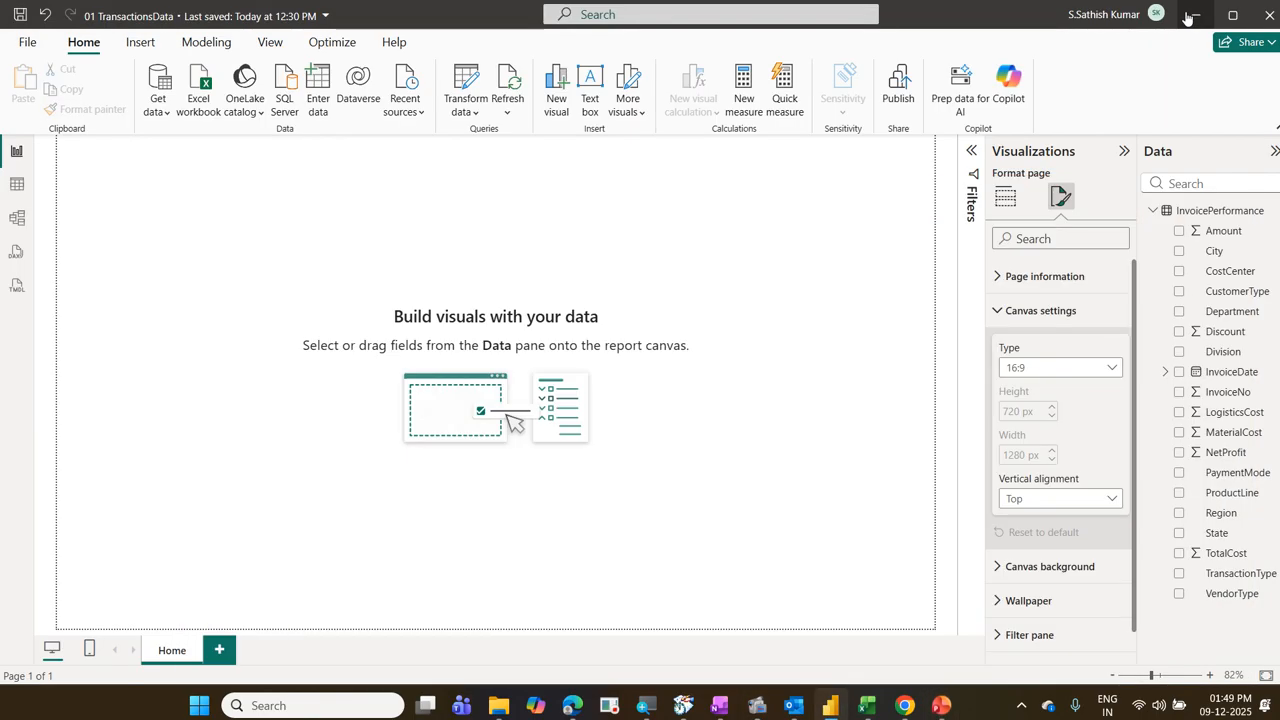
Step: Try the Custom canvas type and set it back to 16:9
click(1045, 368)
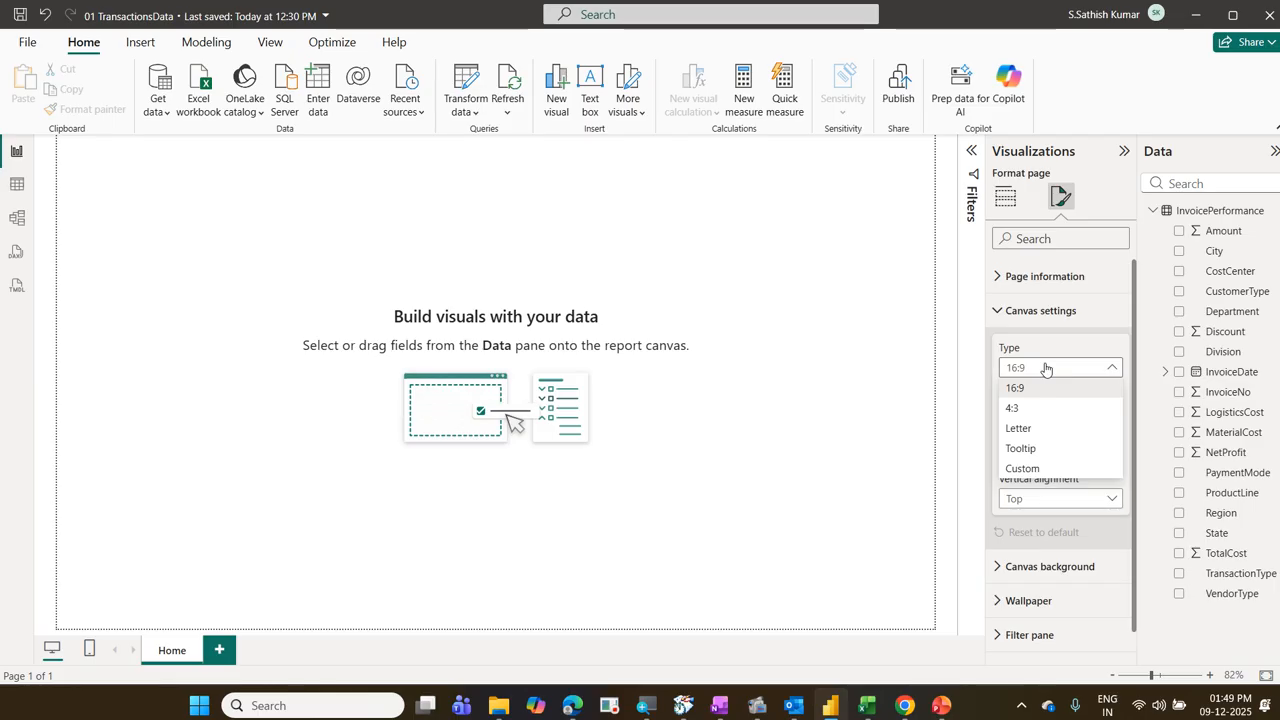
click(1046, 369)
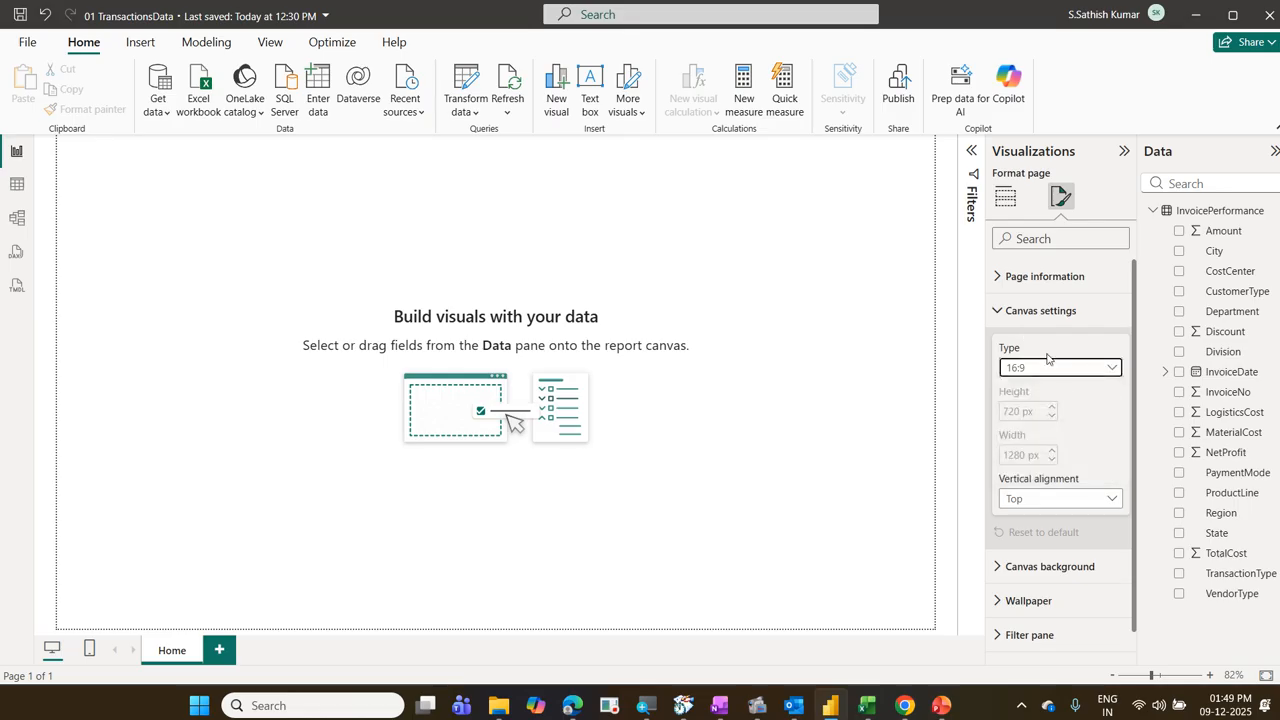
click(1048, 367)
click(1046, 464)
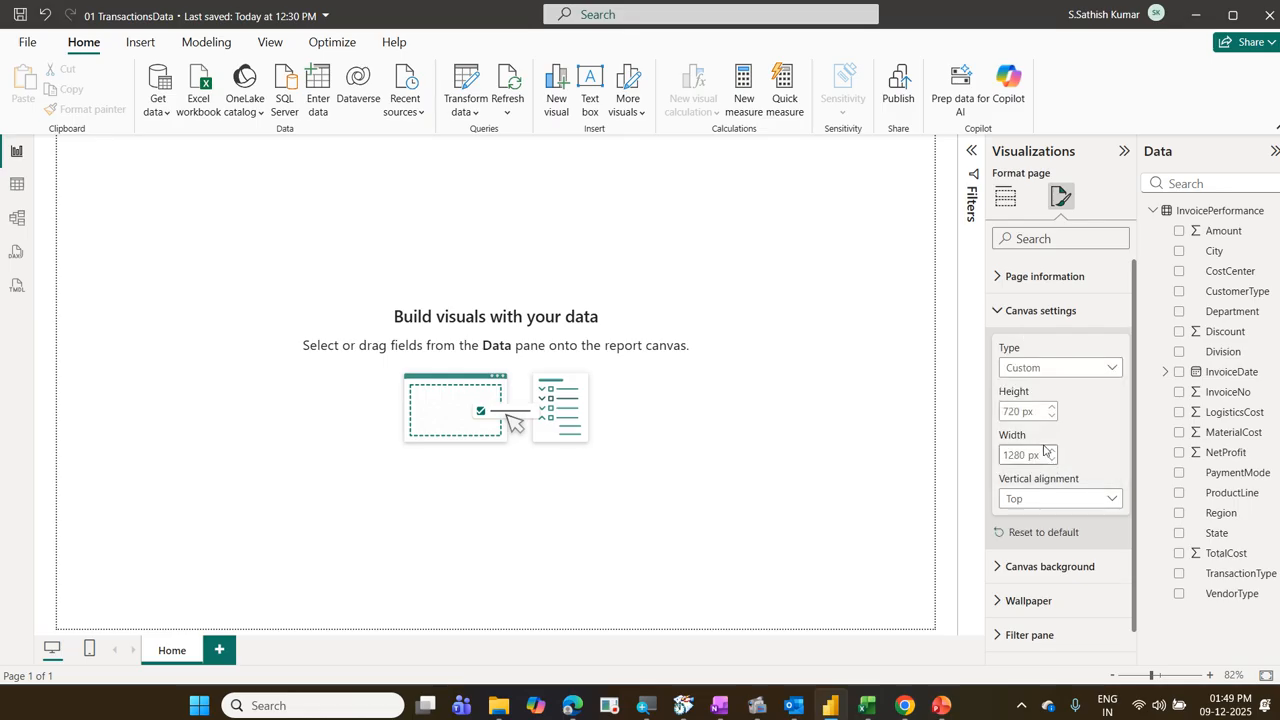
click(1099, 379)
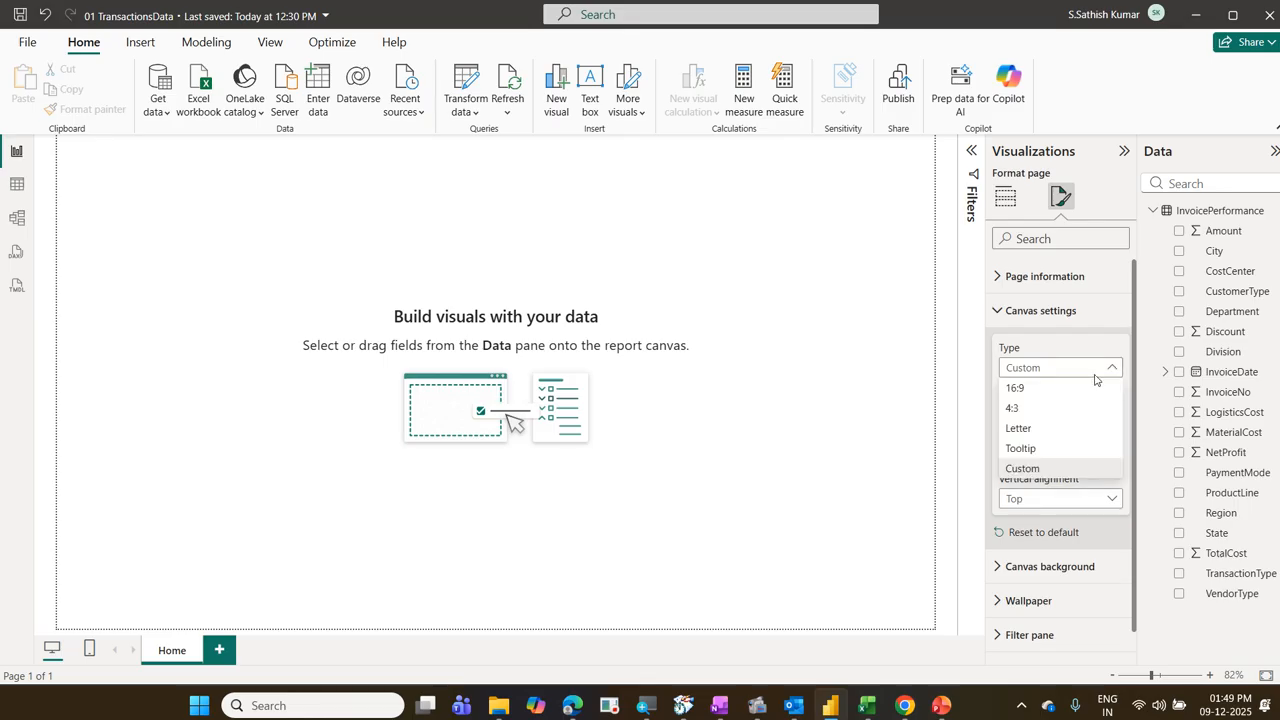
click(1095, 388)
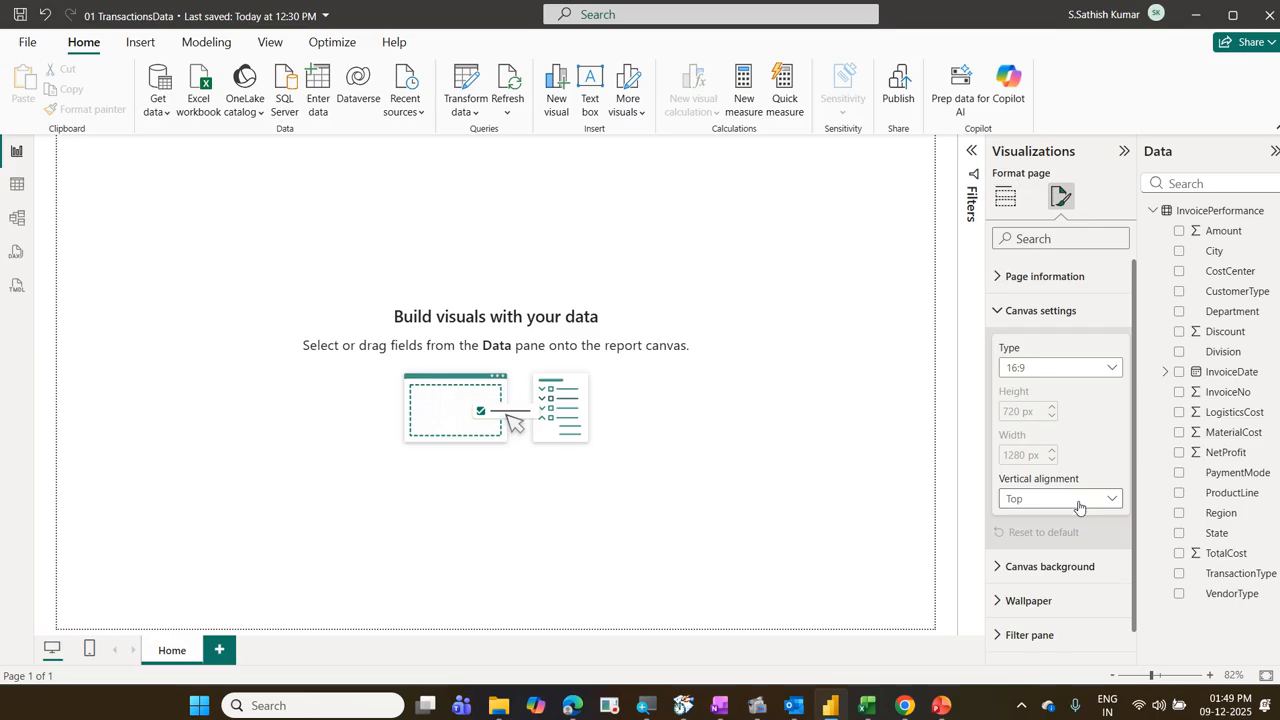
Step: Check the canvas's vertical alignment choices, keep Top, and collapse the canvas settings
click(1079, 507)
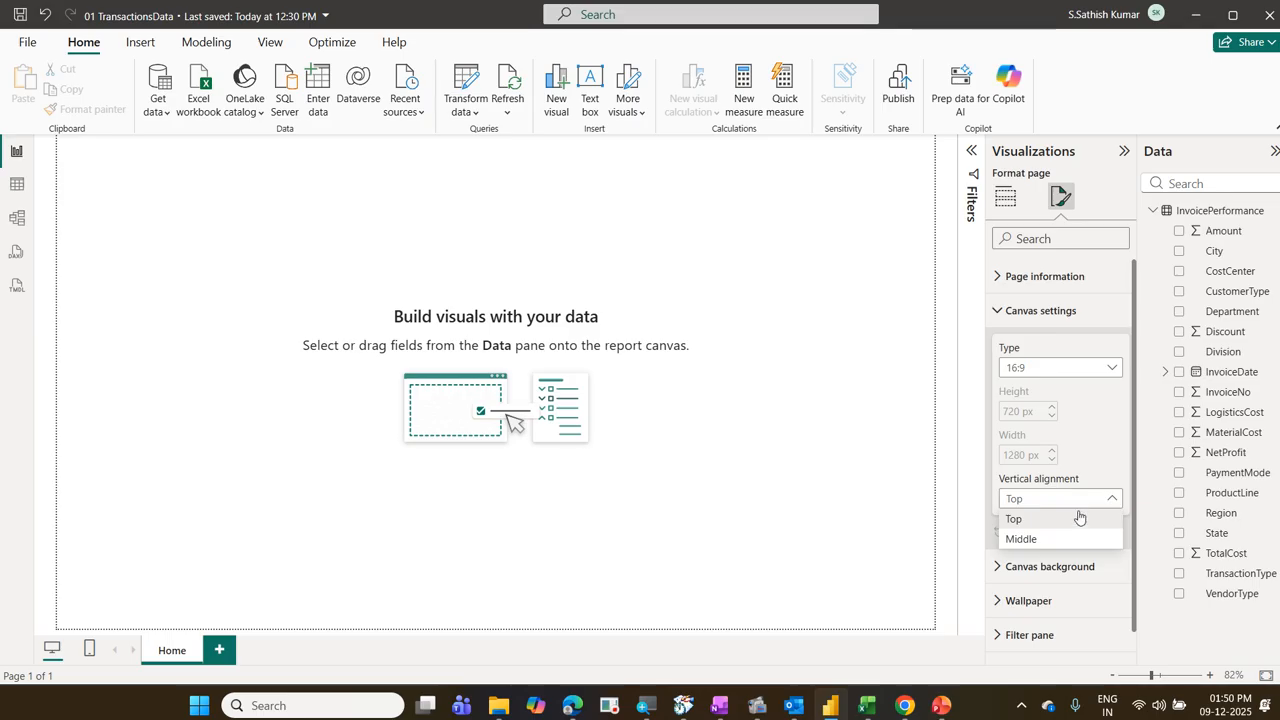
click(1078, 520)
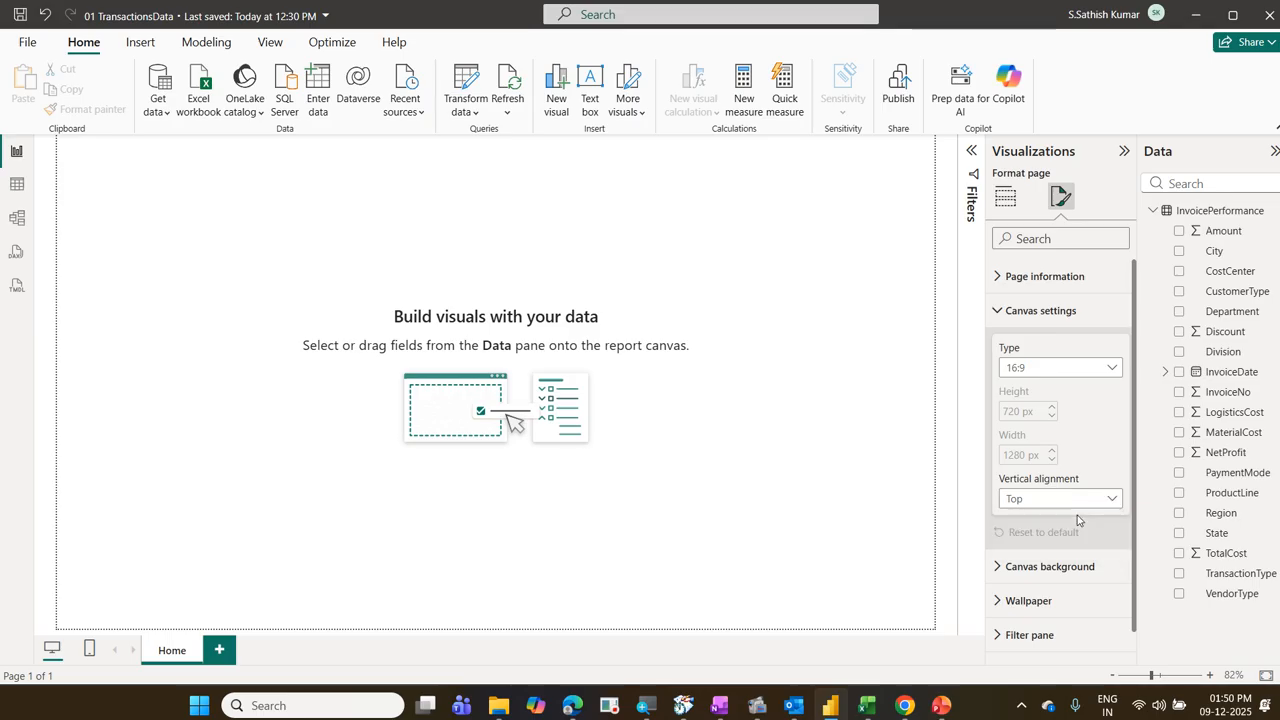
click(1002, 313)
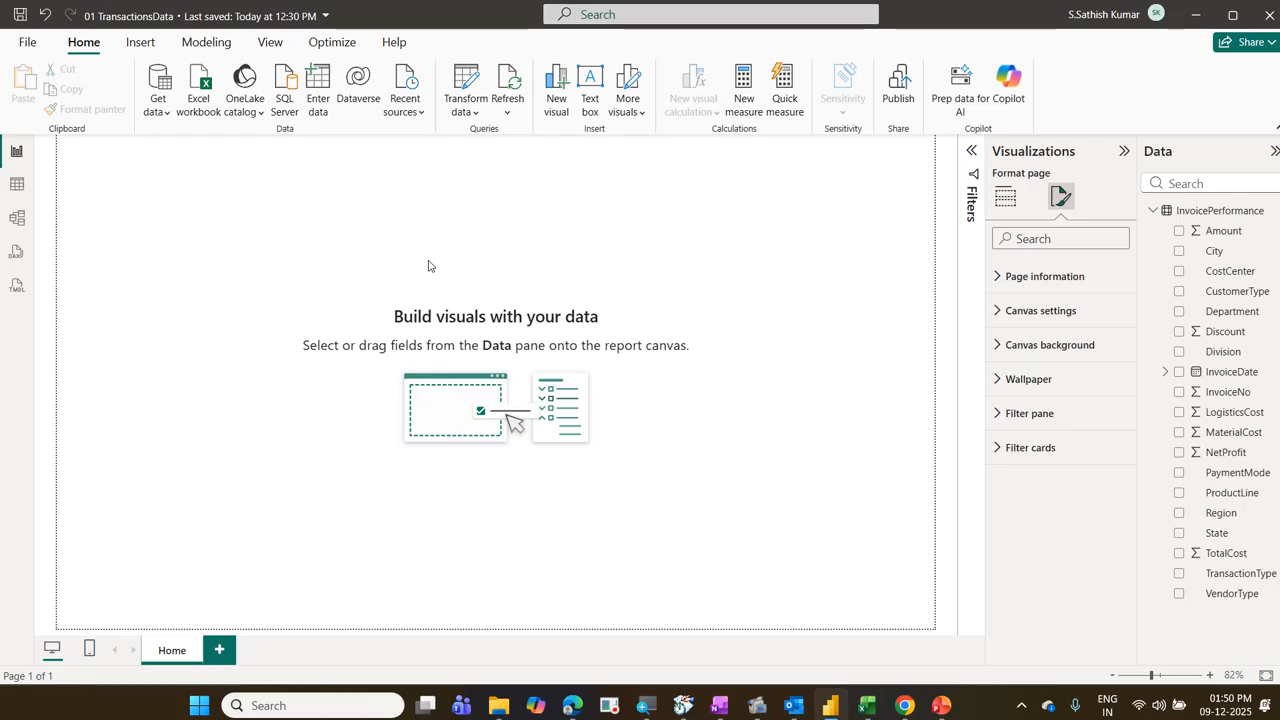
Step: Give the canvas background a light blue theme color with 0% transparency
click(1004, 348)
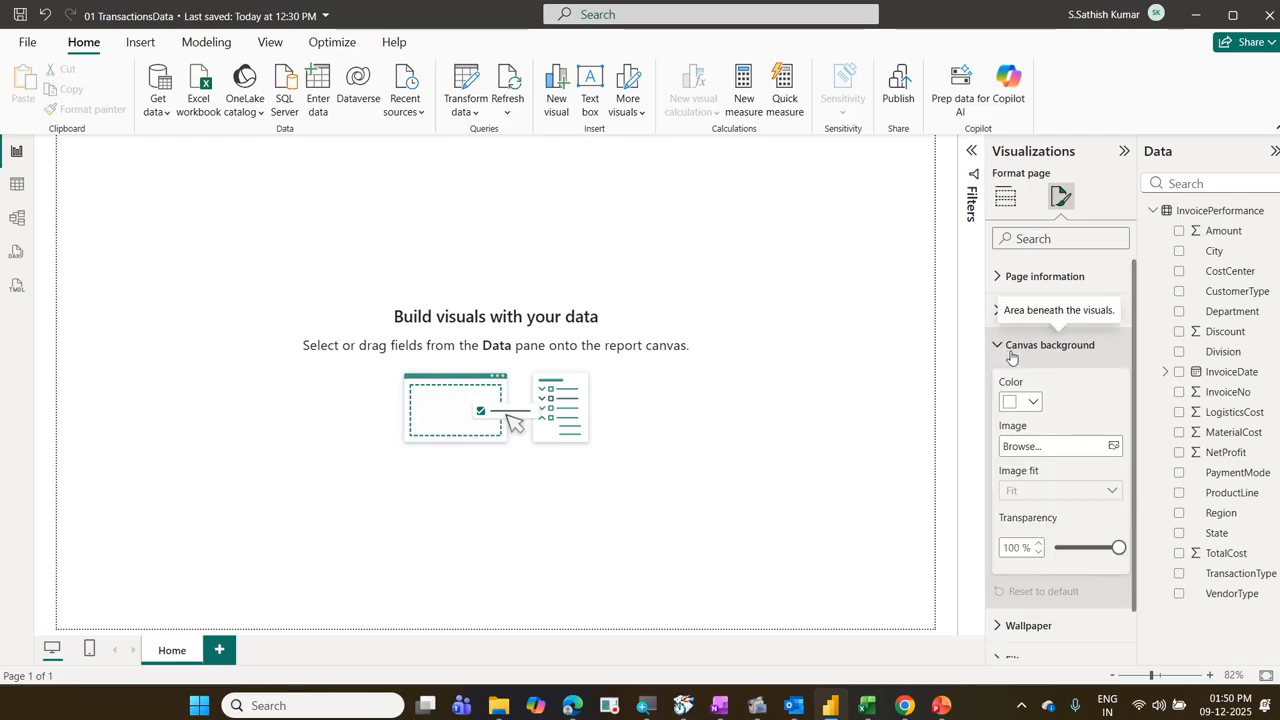
click(1034, 403)
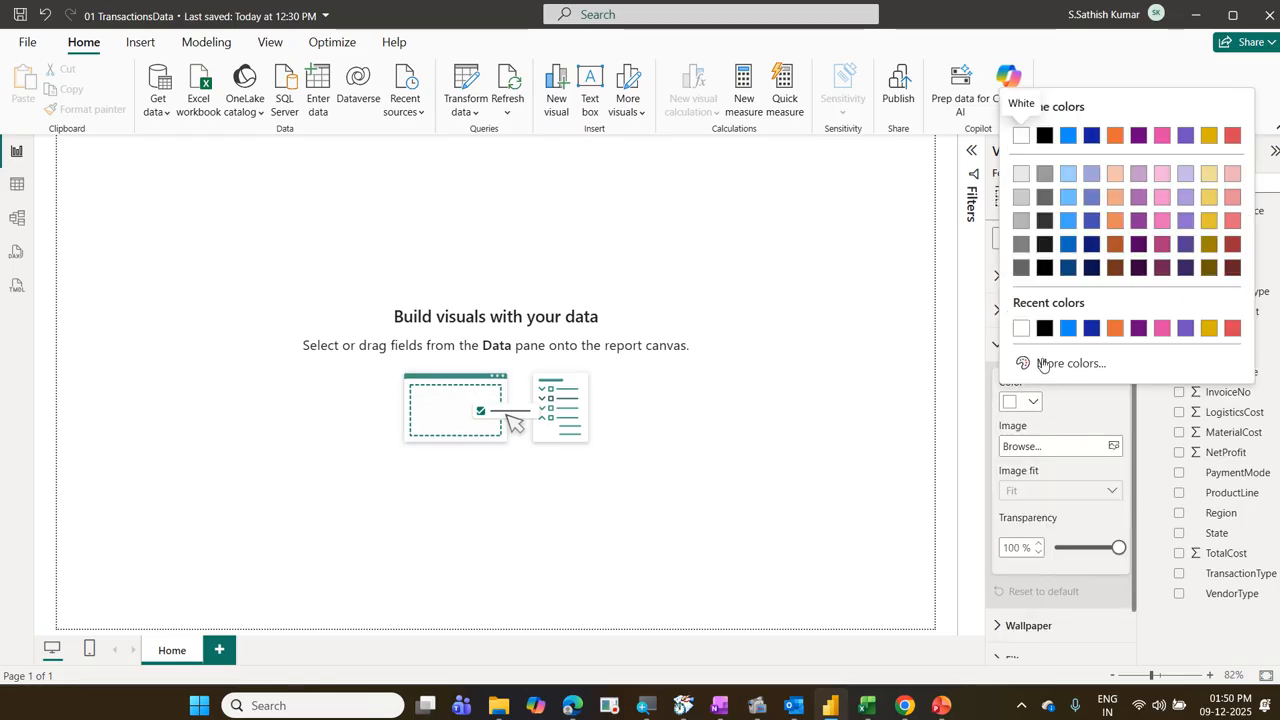
click(1068, 176)
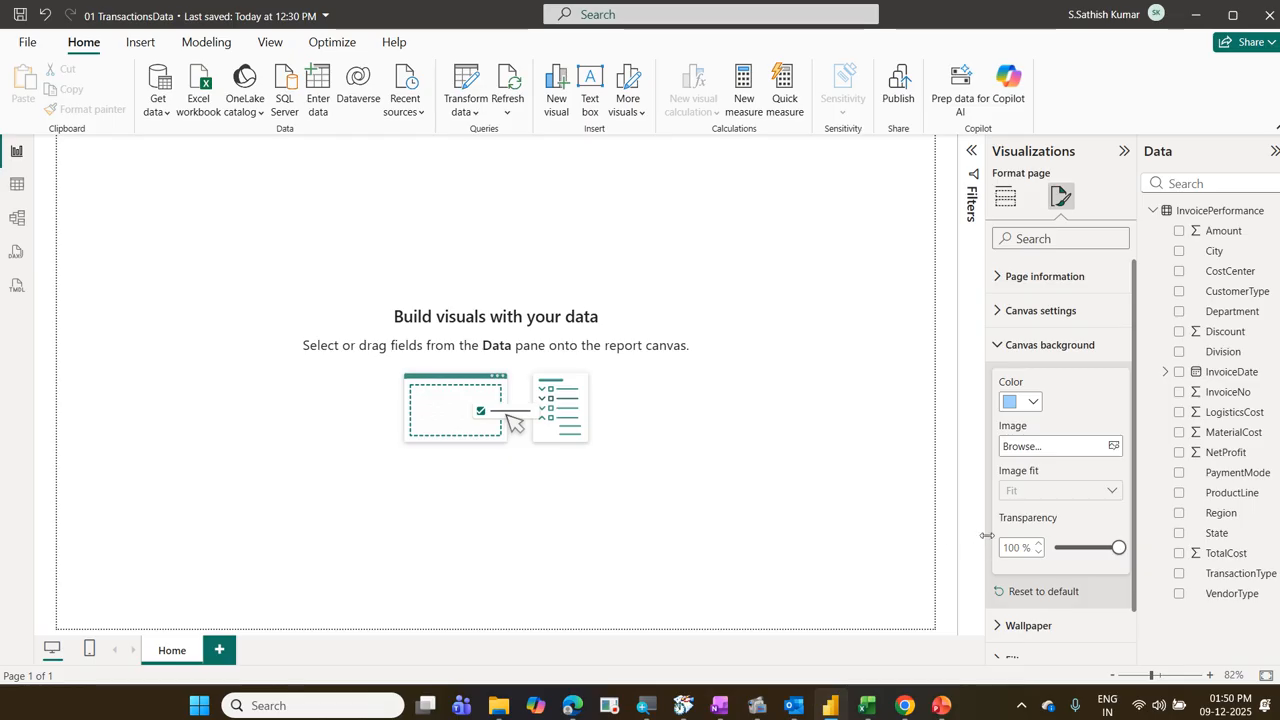
mouse_move(990, 376)
mouse_down()
mouse_move(1028, 422)
mouse_move(1056, 427)
mouse_up()
mouse_move(988, 532)
mouse_down()
mouse_move(1084, 568)
mouse_move(1146, 572)
mouse_move(1158, 552)
mouse_move(1050, 576)
mouse_move(1106, 577)
mouse_up()
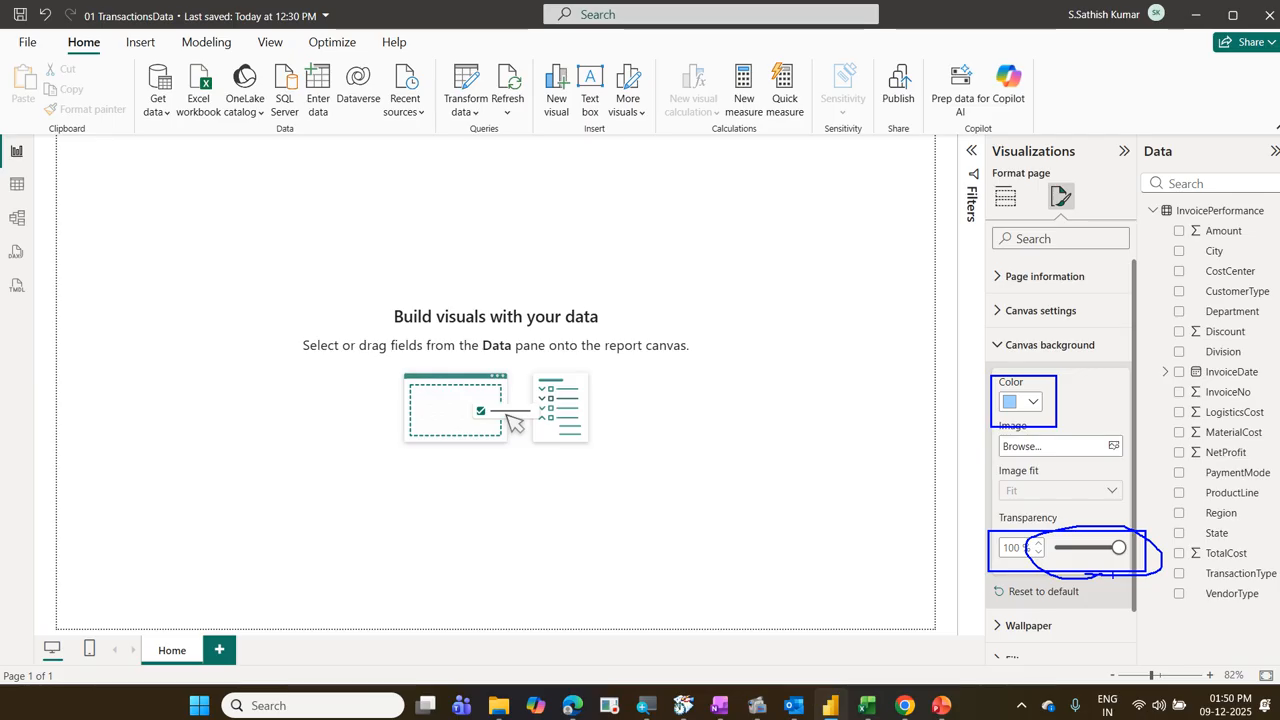
key(Escape)
drag(1117, 549, 1055, 549)
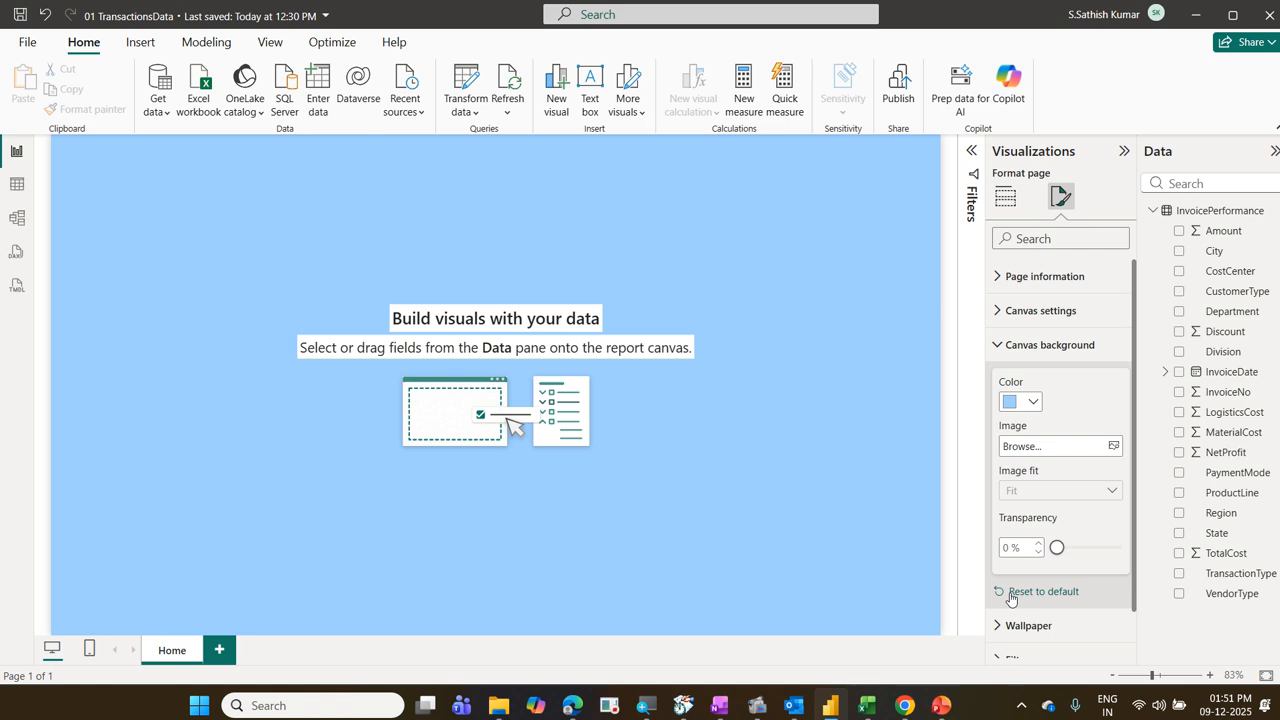
Step: Change the canvas background color to light gray and add the DaimlerTruck image from the LogosOfCompanies folder
click(1033, 403)
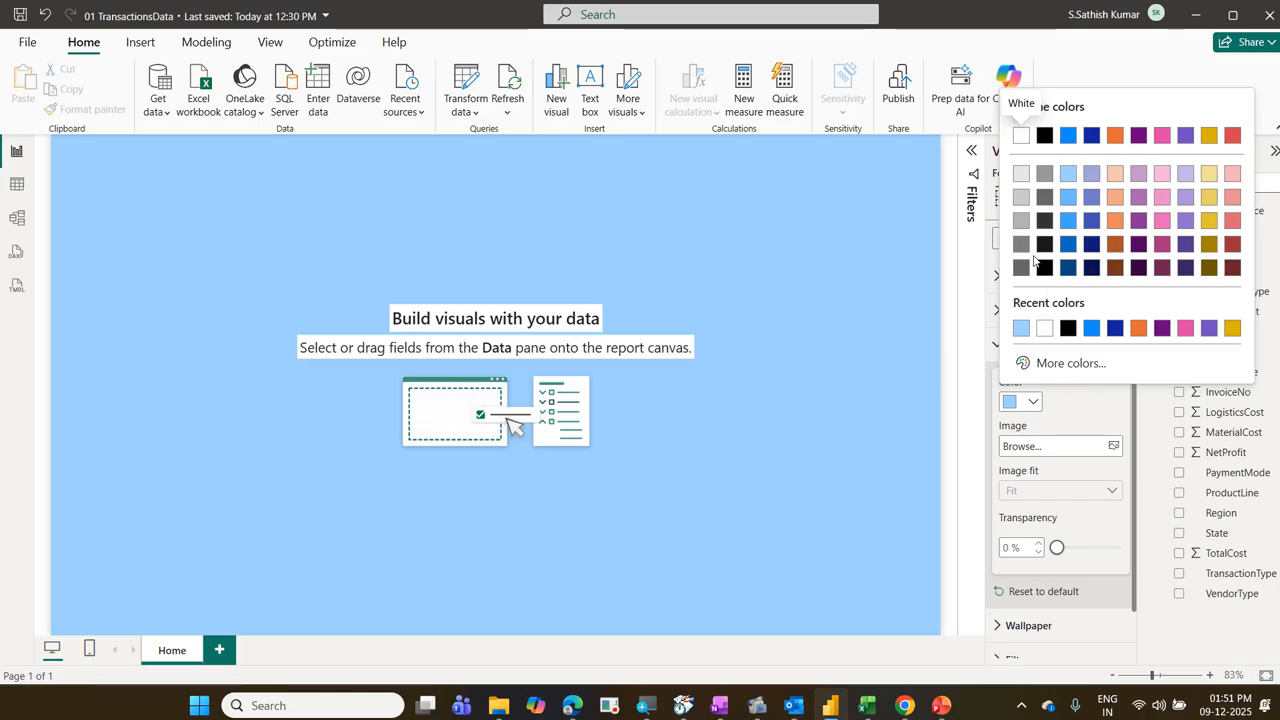
click(1021, 198)
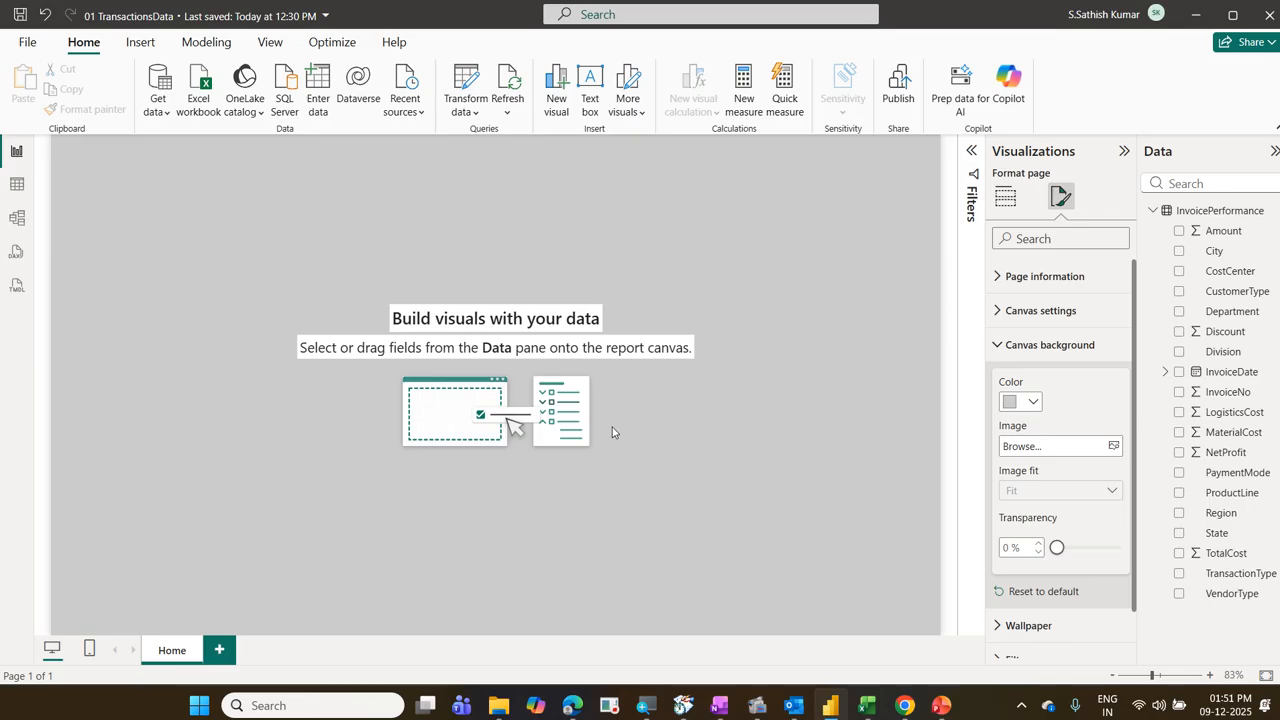
click(1022, 456)
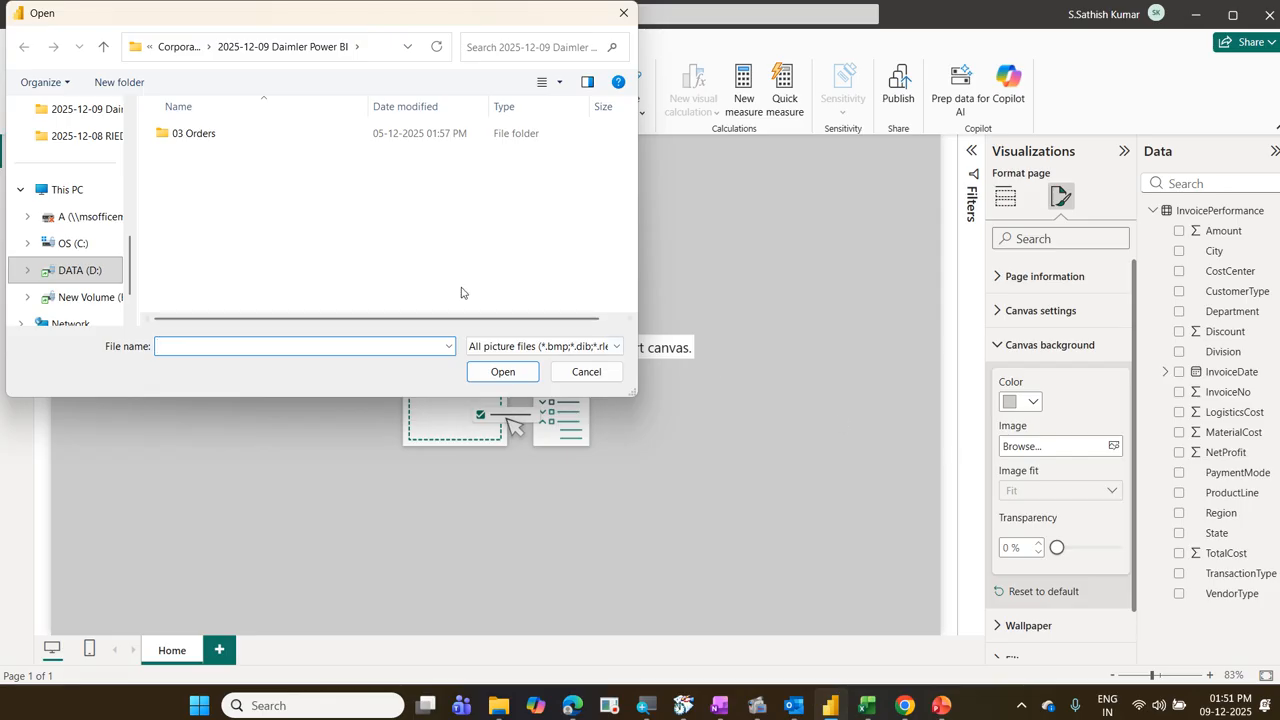
click(186, 57)
click(262, 208)
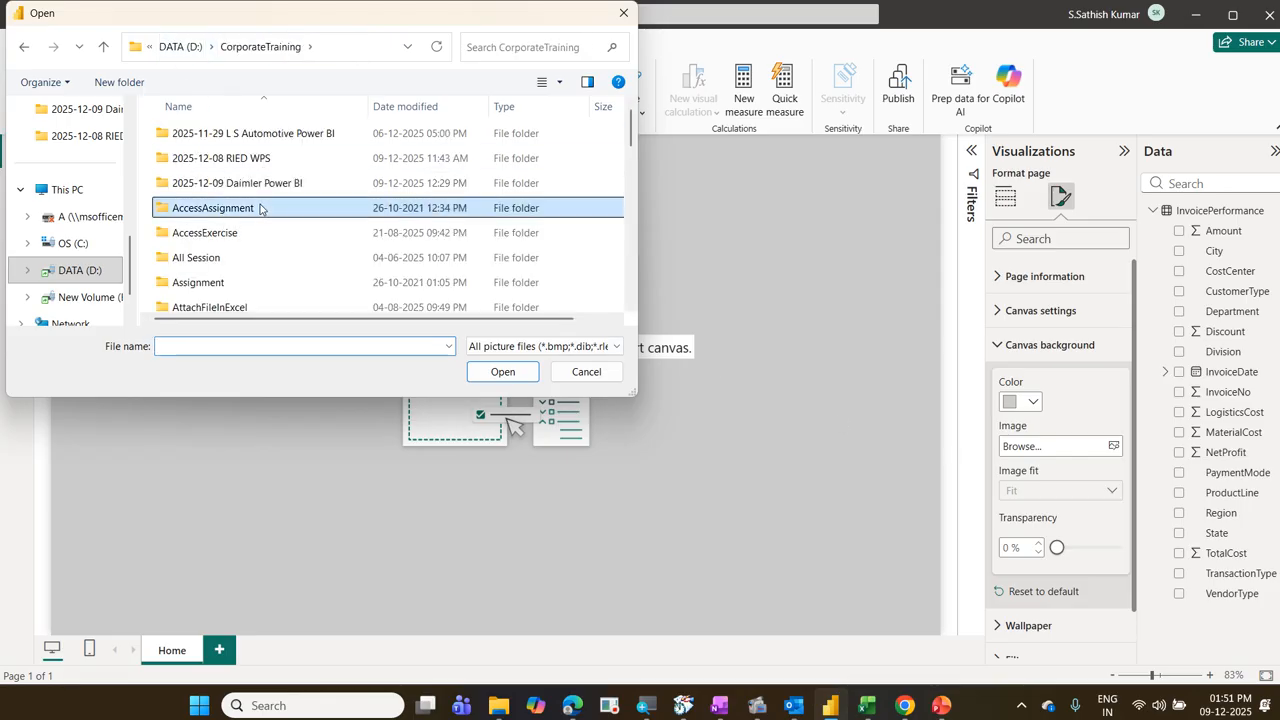
key(l)
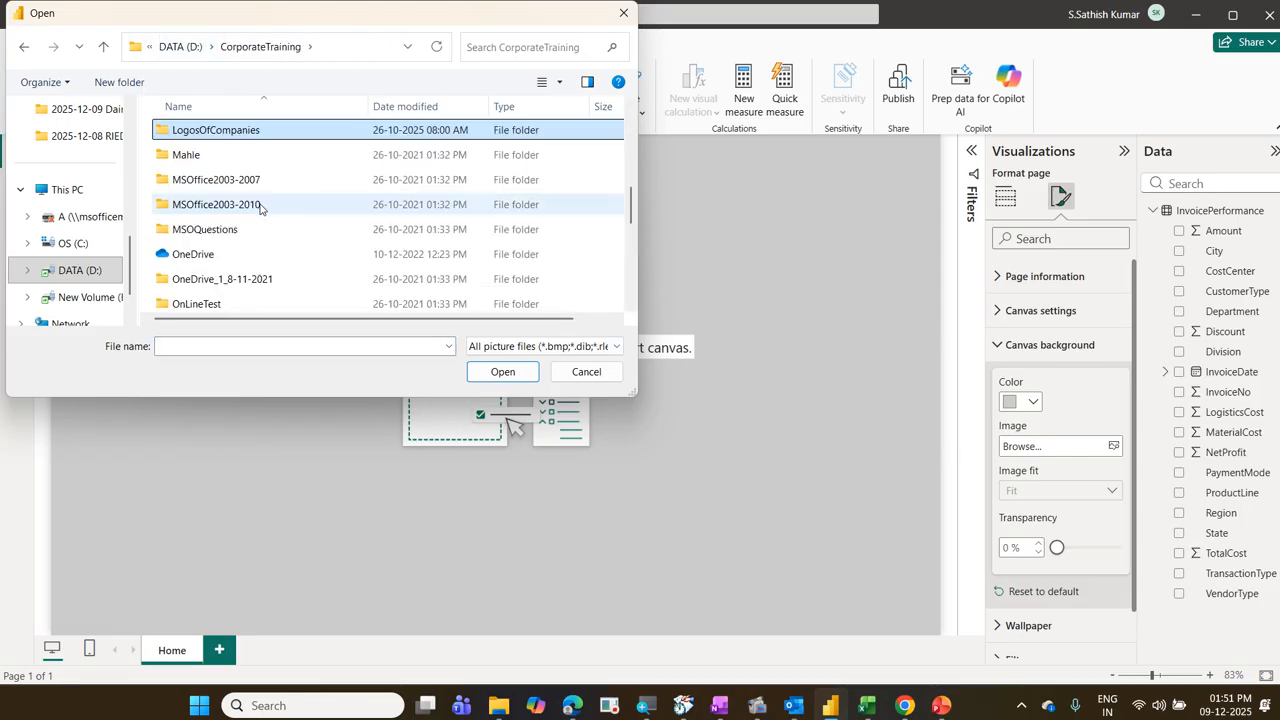
double_click(240, 131)
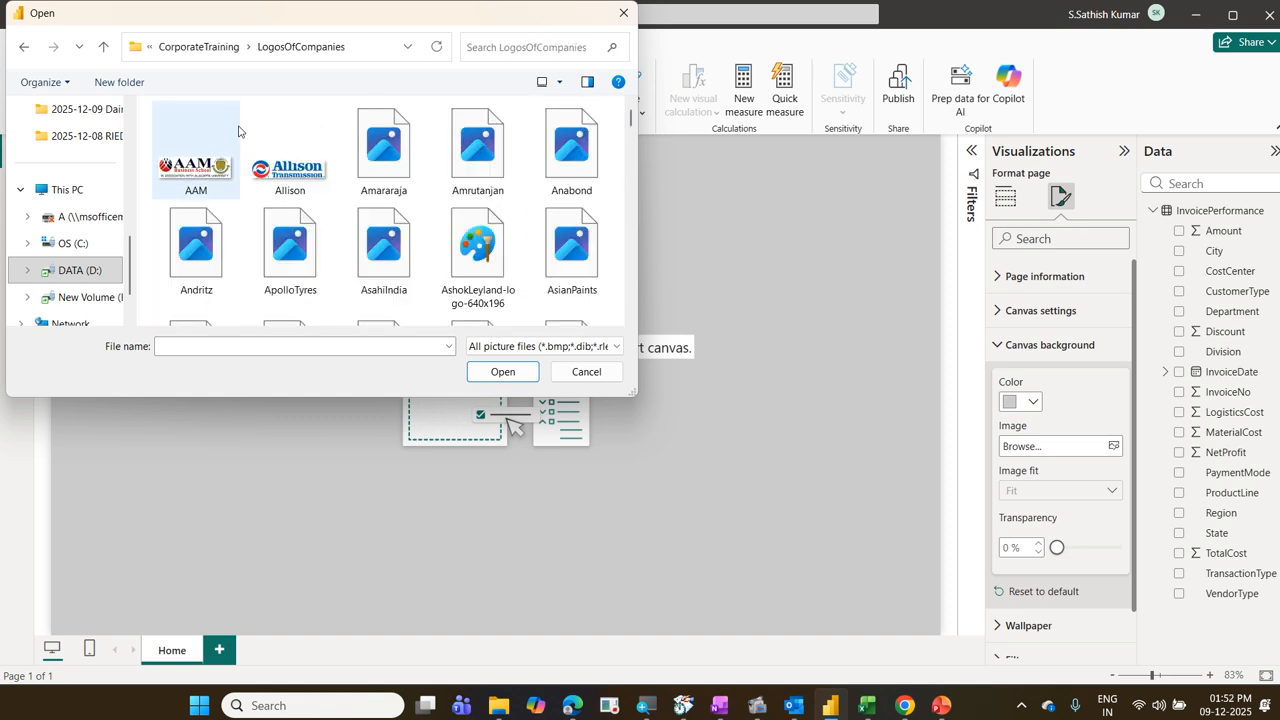
click(284, 252)
key(d)
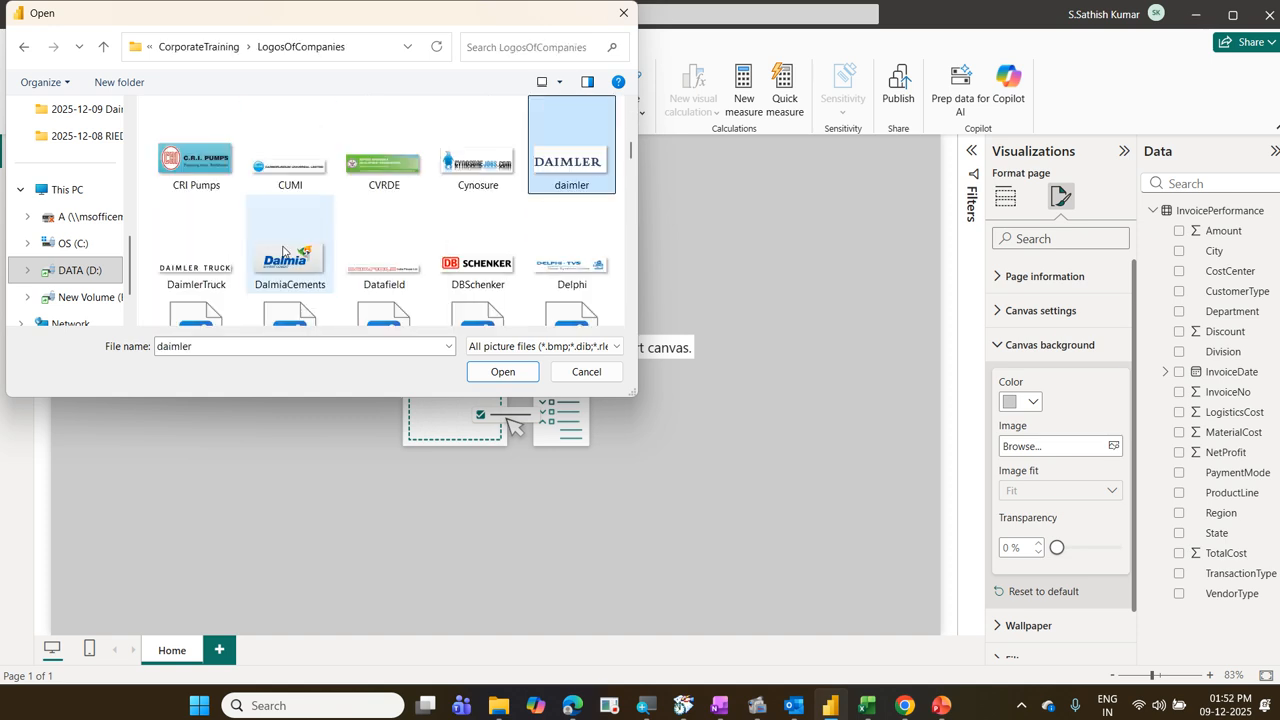
click(183, 265)
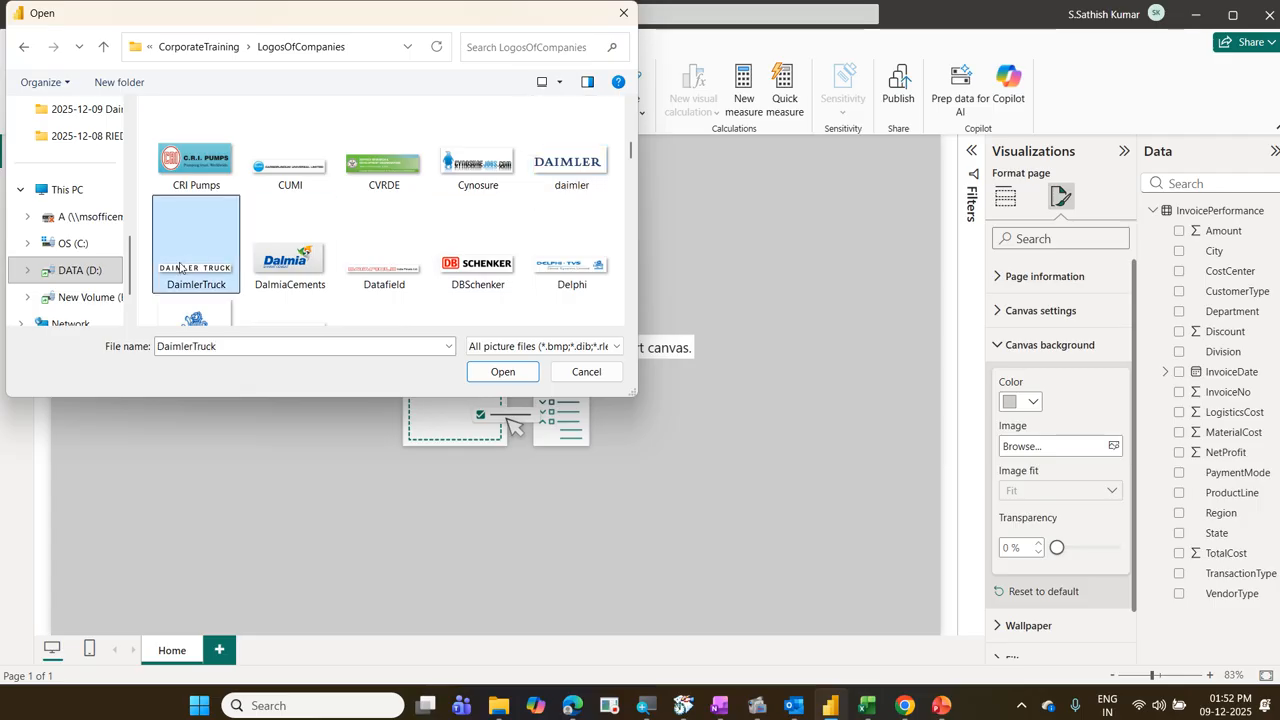
click(503, 372)
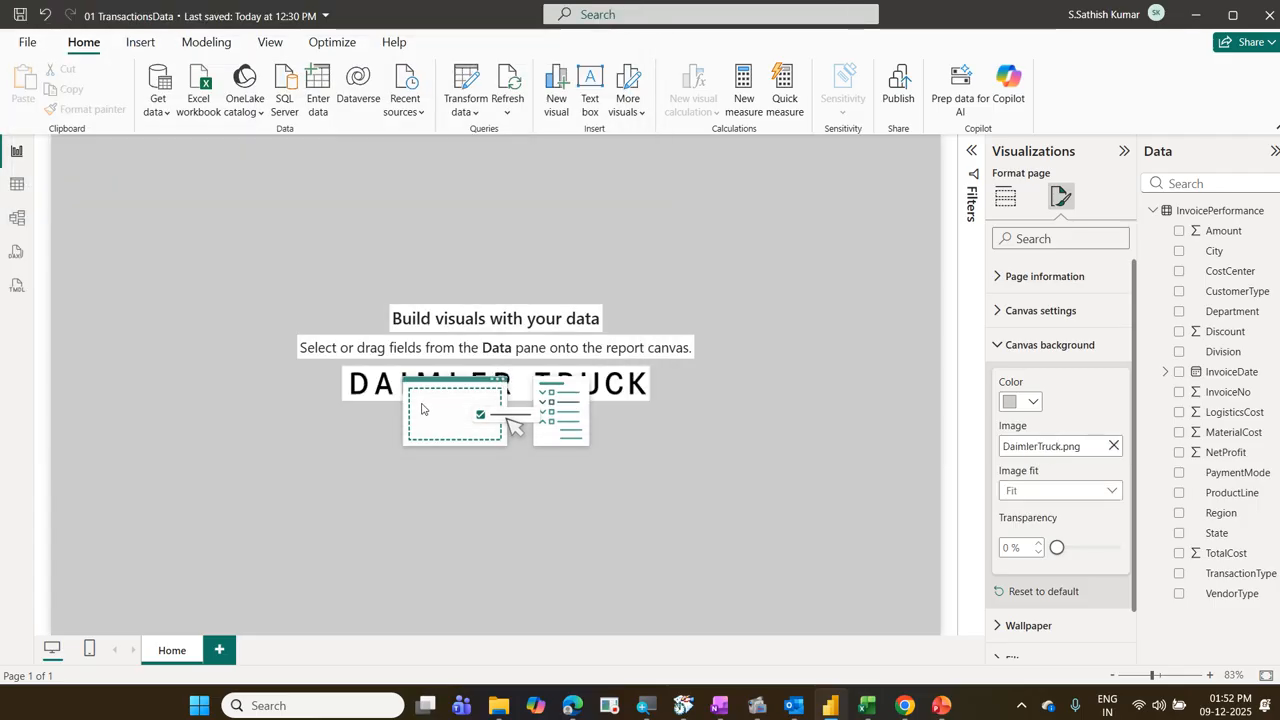
Step: Try the Stretch and Fill image fit options on the canvas background image
click(1076, 490)
click(1078, 538)
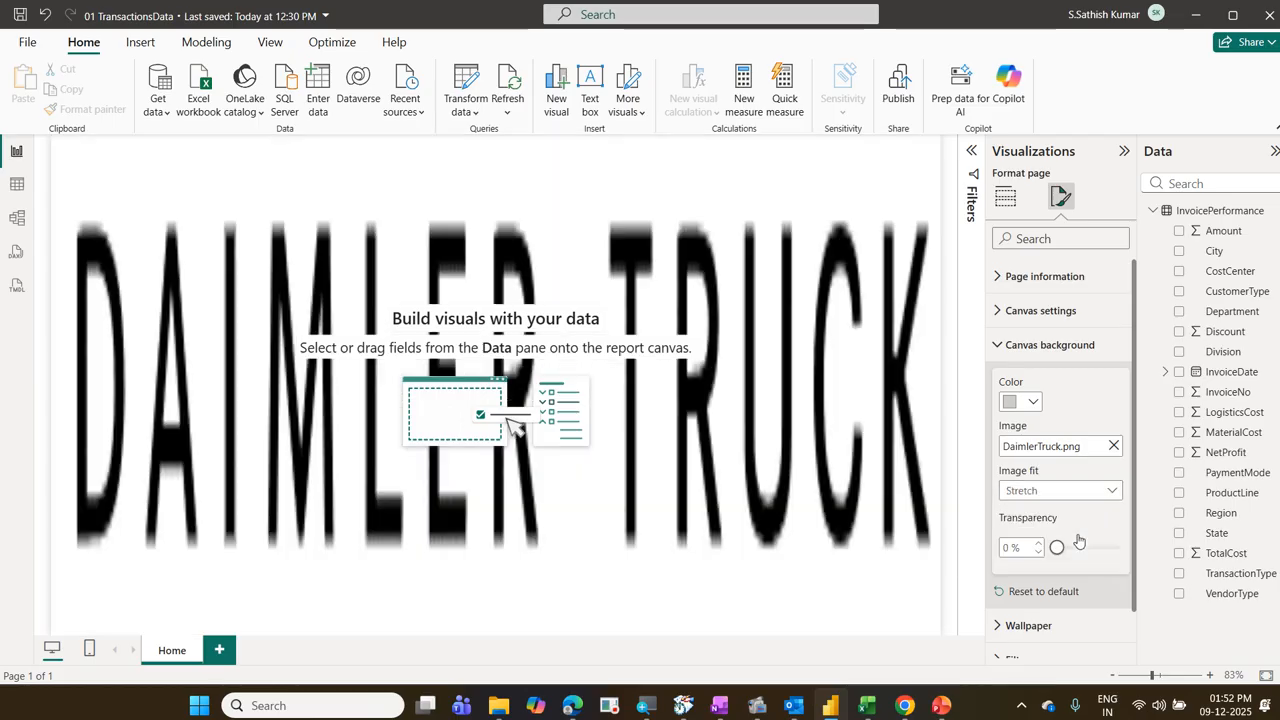
click(1076, 490)
click(1062, 545)
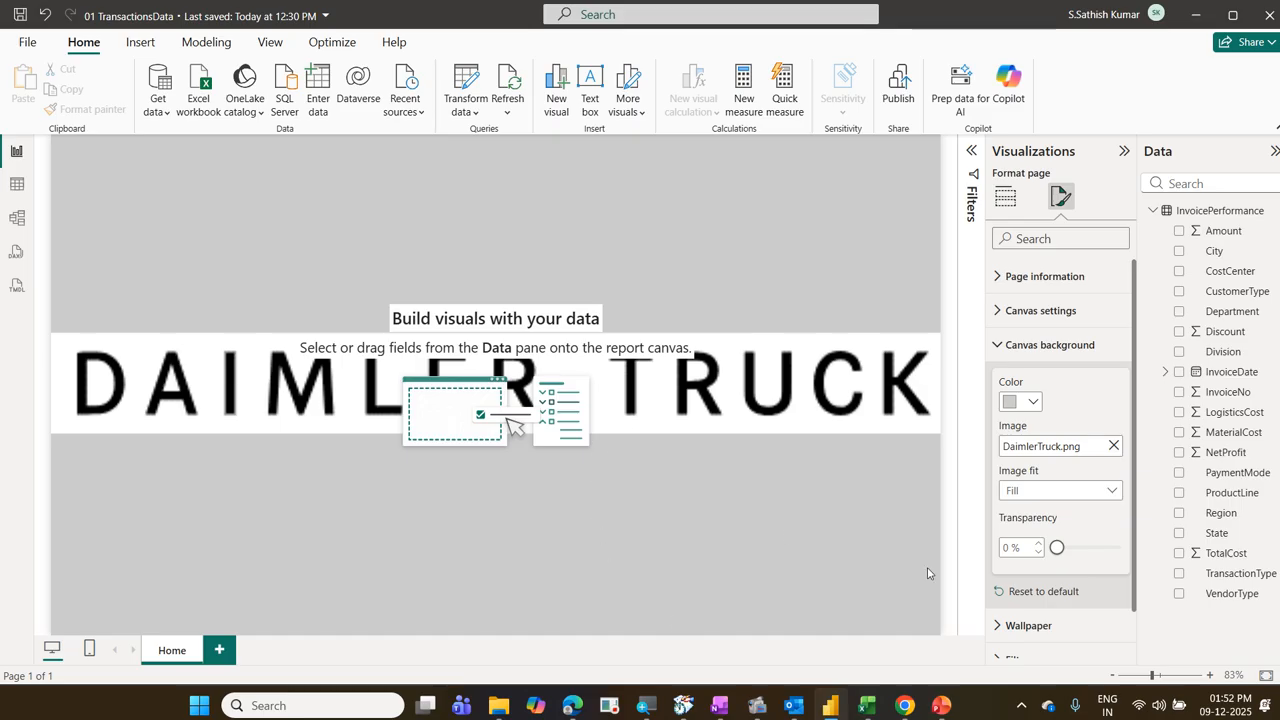
Step: Reset the canvas background to its default settings and collapse its options
click(1050, 592)
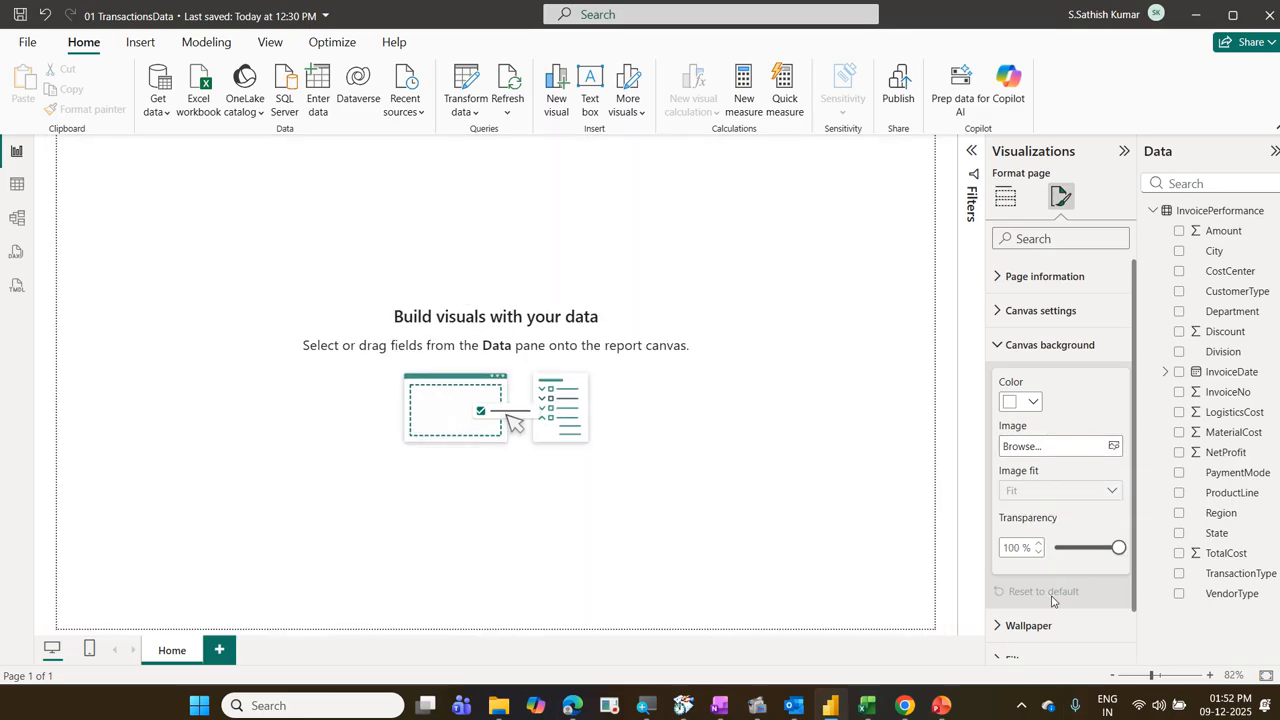
click(1001, 344)
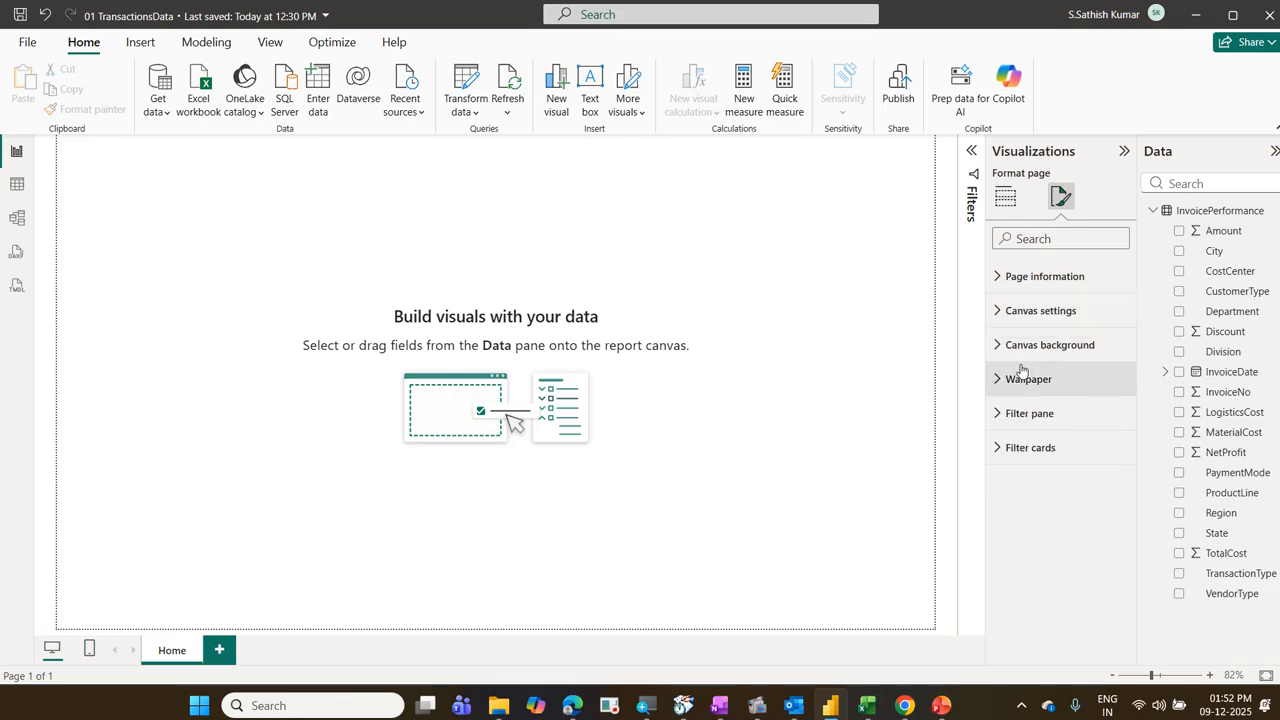
Step: Try the light gray #cccccc as the page wallpaper color, and reset the wallpaper to default
click(1009, 379)
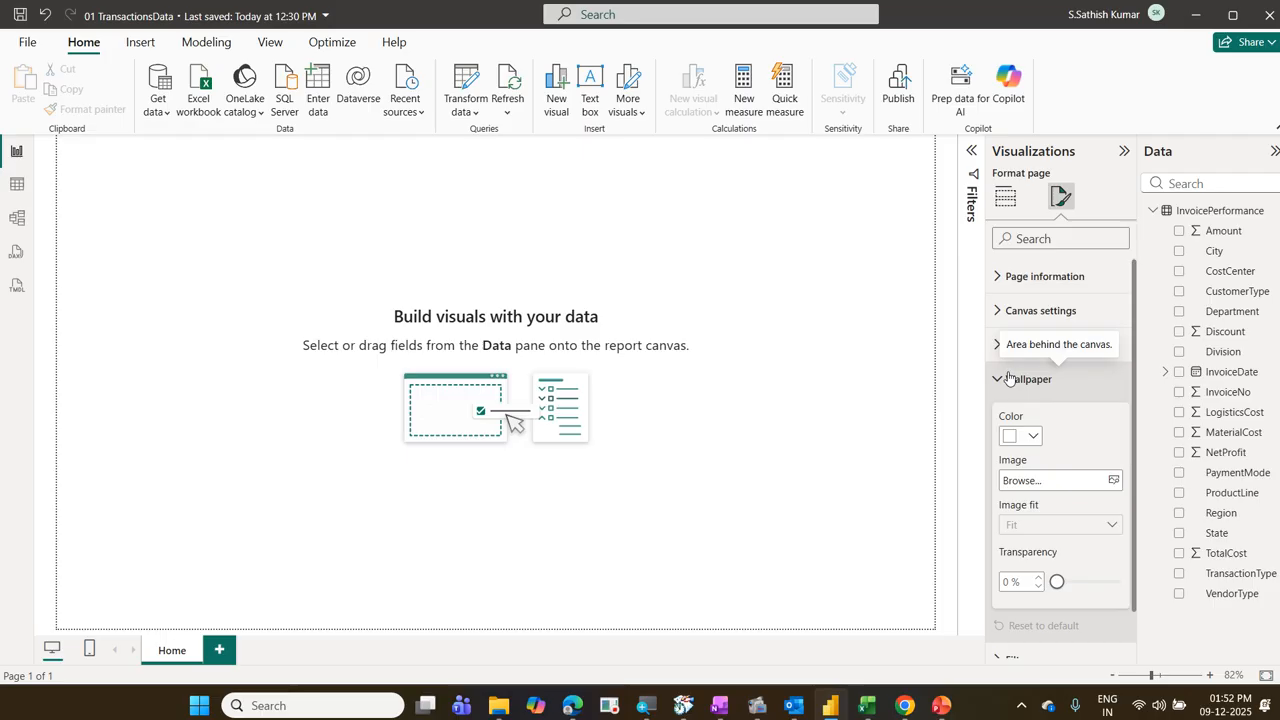
click(1034, 435)
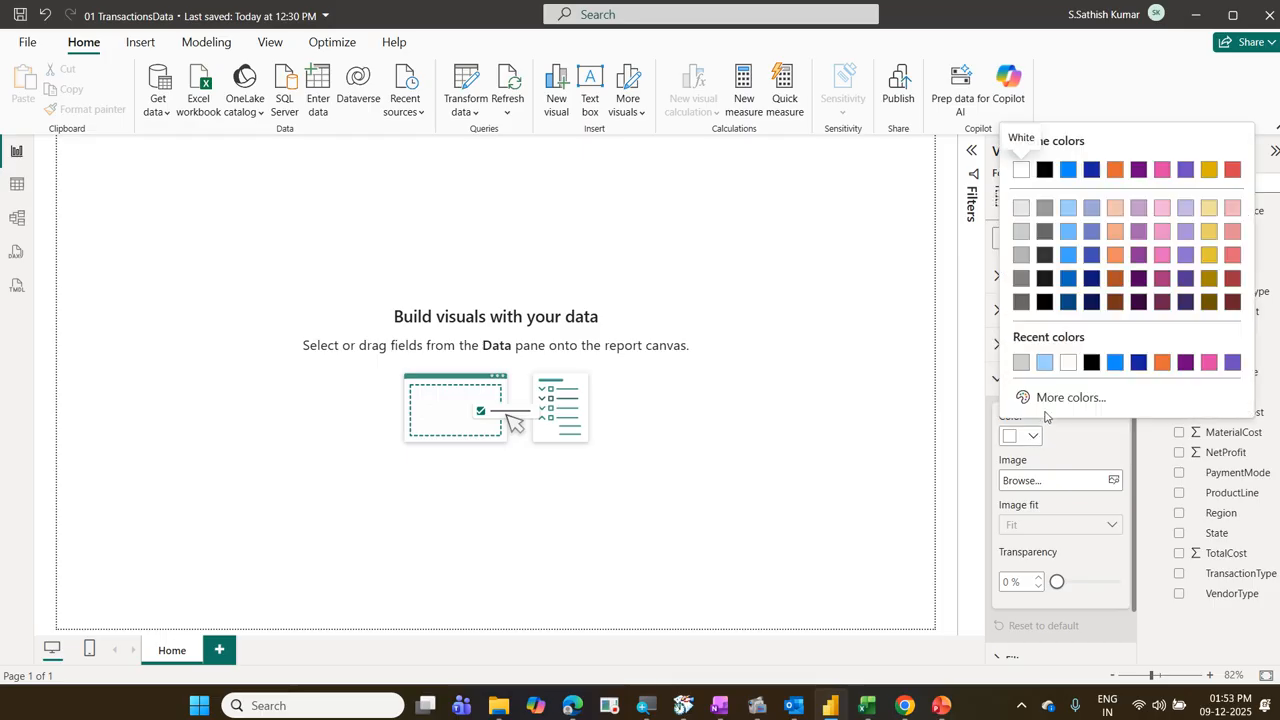
click(1024, 365)
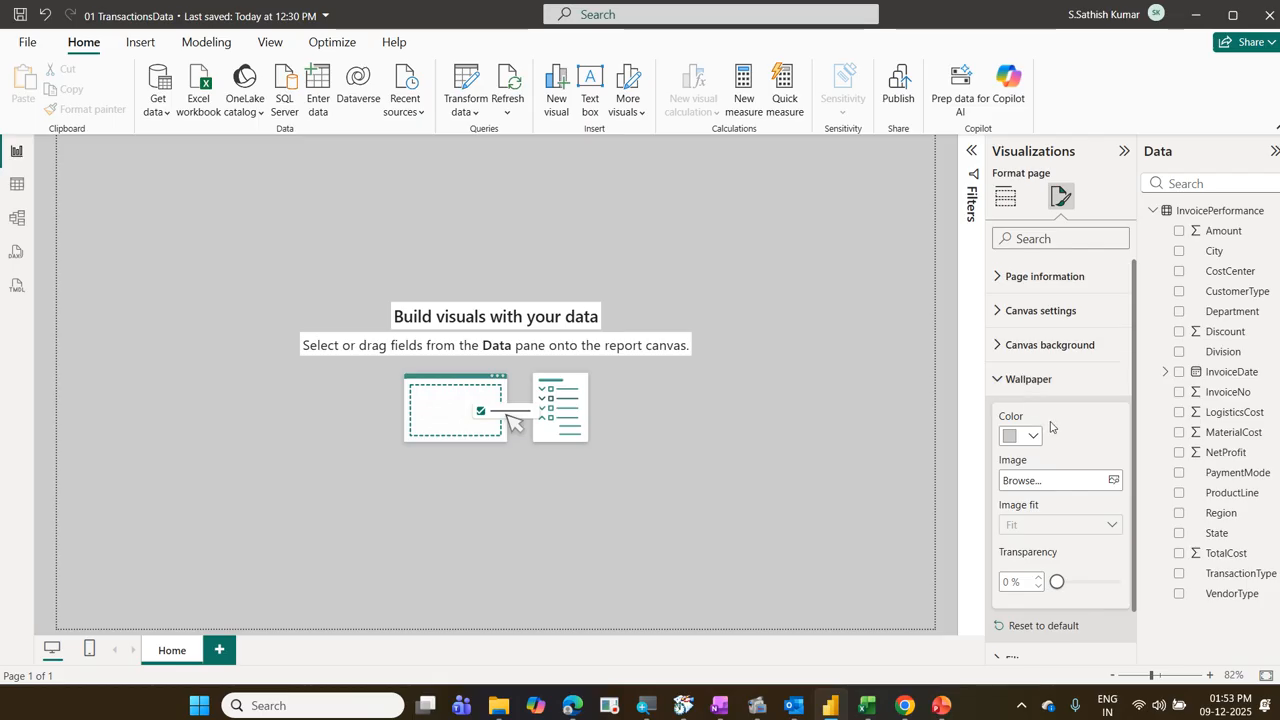
scroll(1051, 427, down, 1)
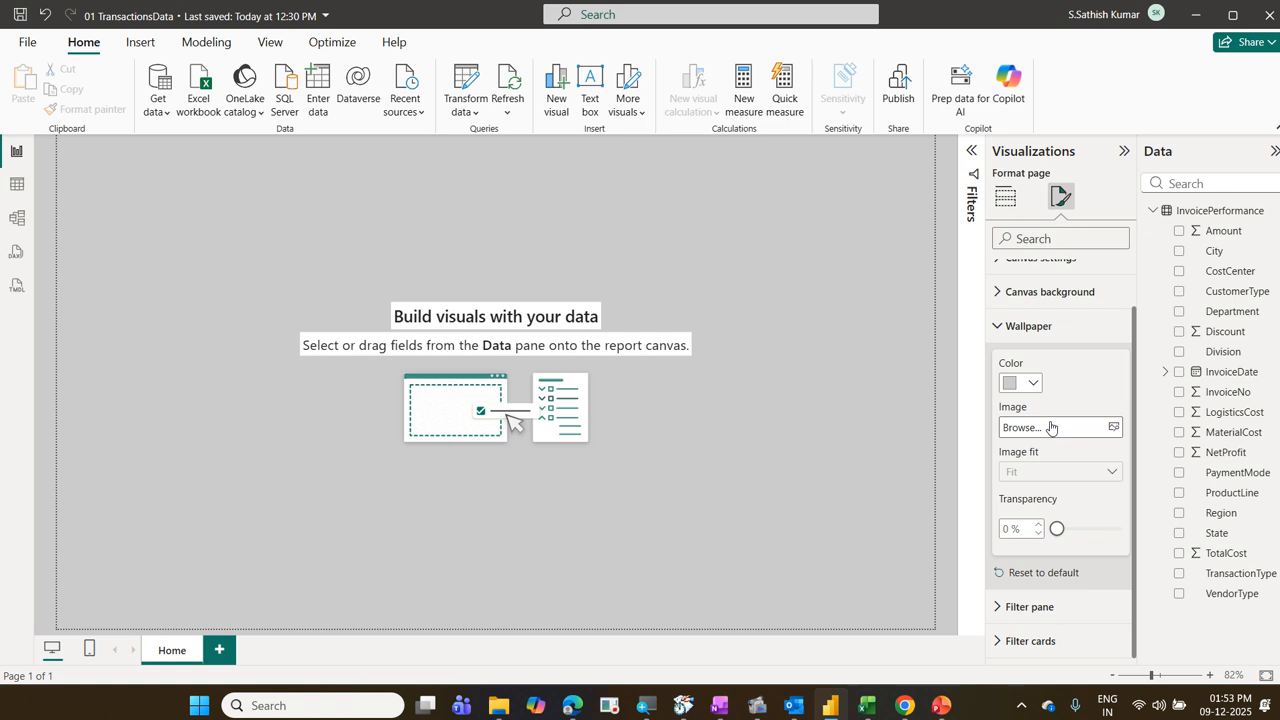
click(1066, 576)
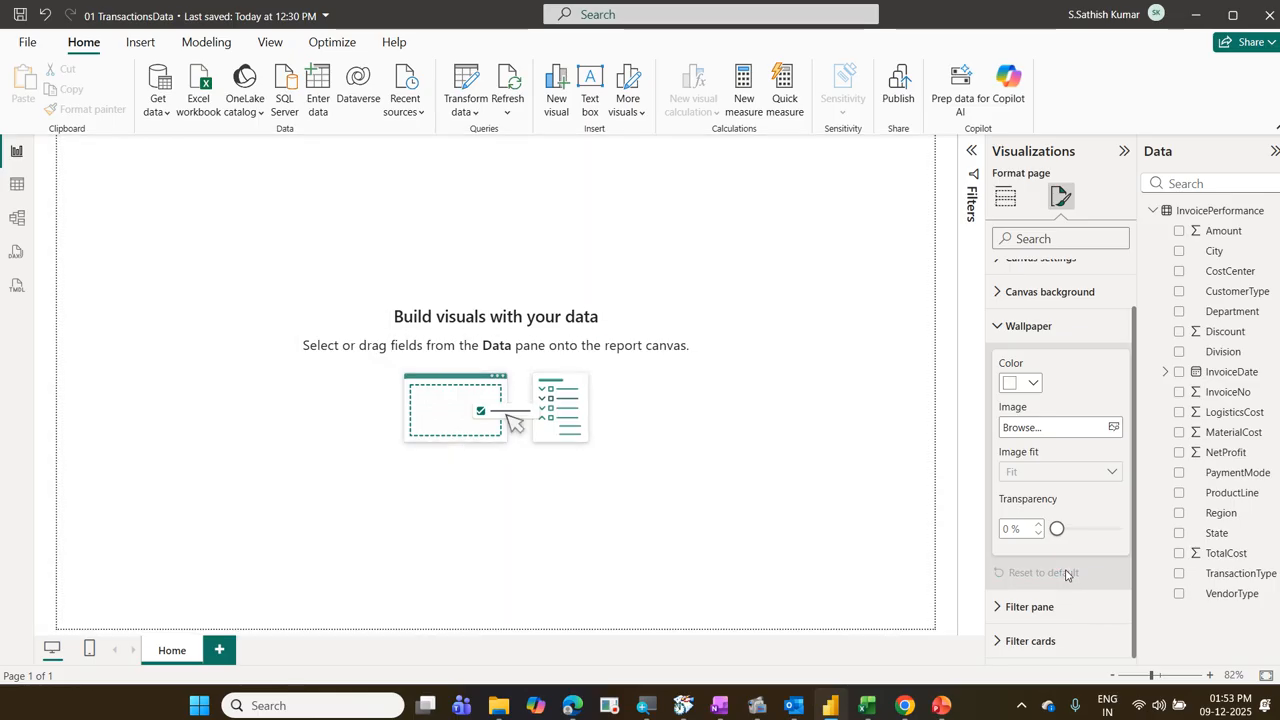
scroll(1066, 576, up, 1)
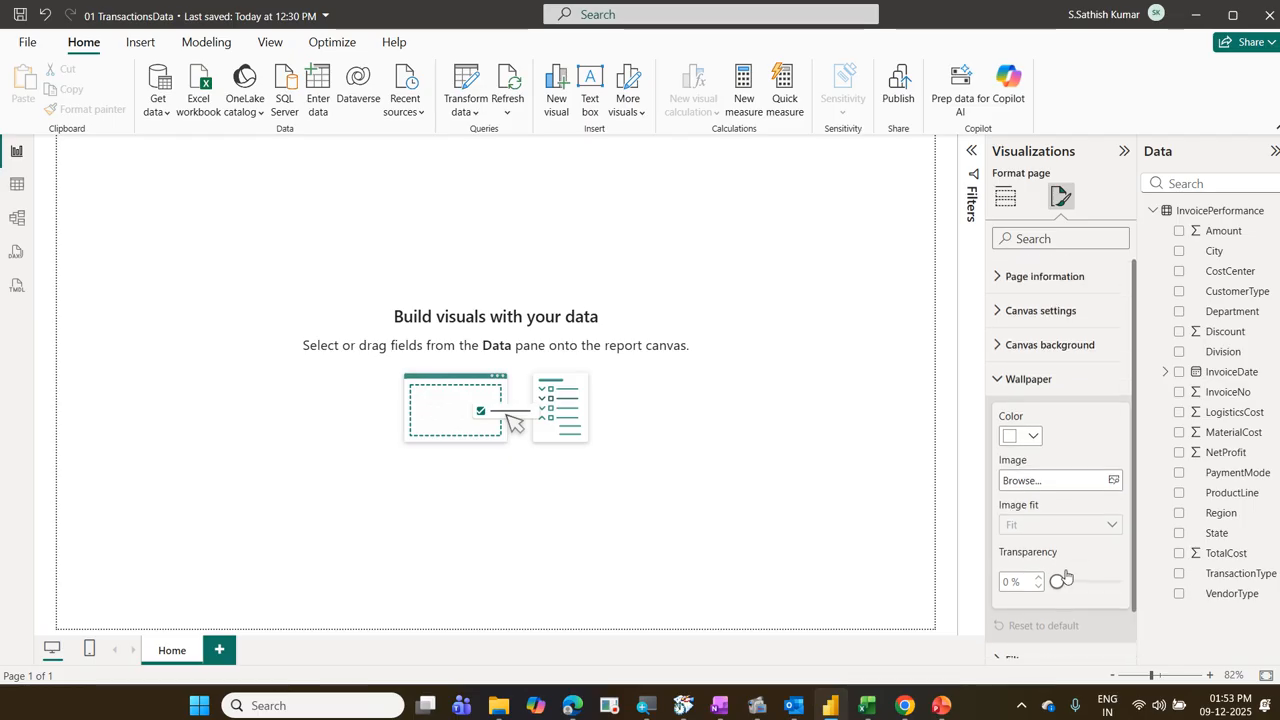
click(1002, 380)
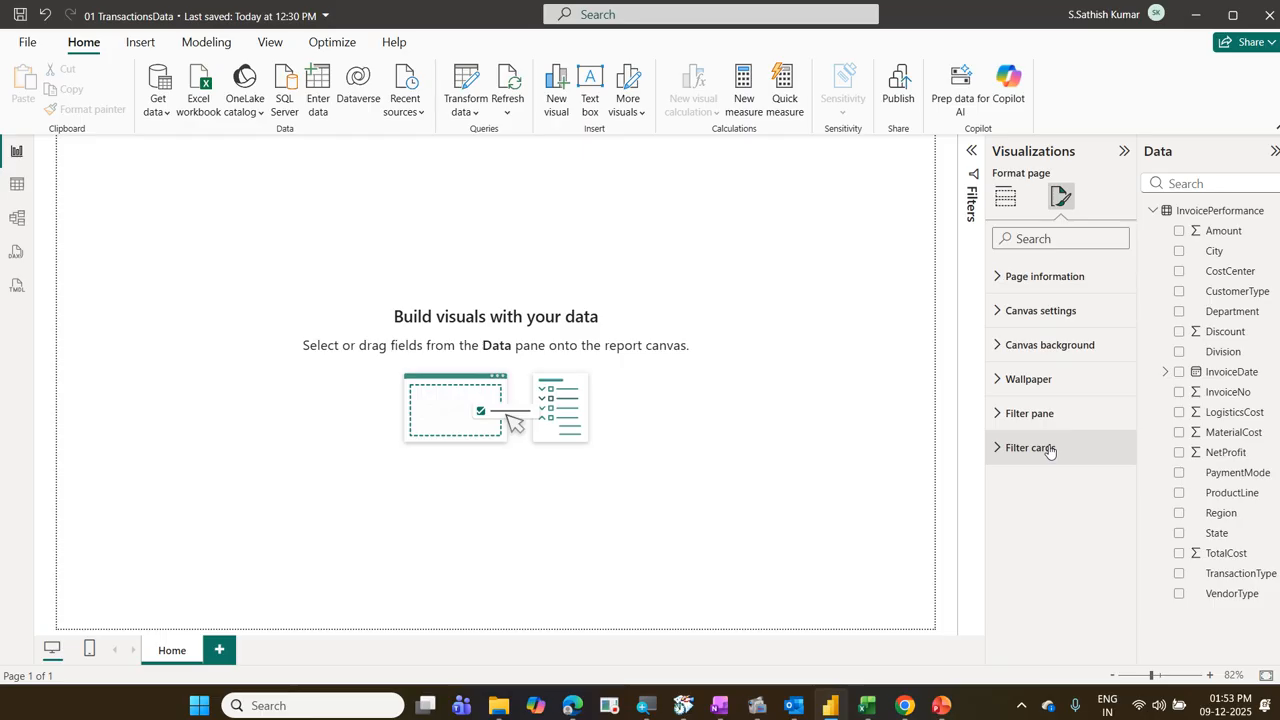
Step: Expand the Filters pane and examine its areas for filters on this page and on all pages
click(972, 158)
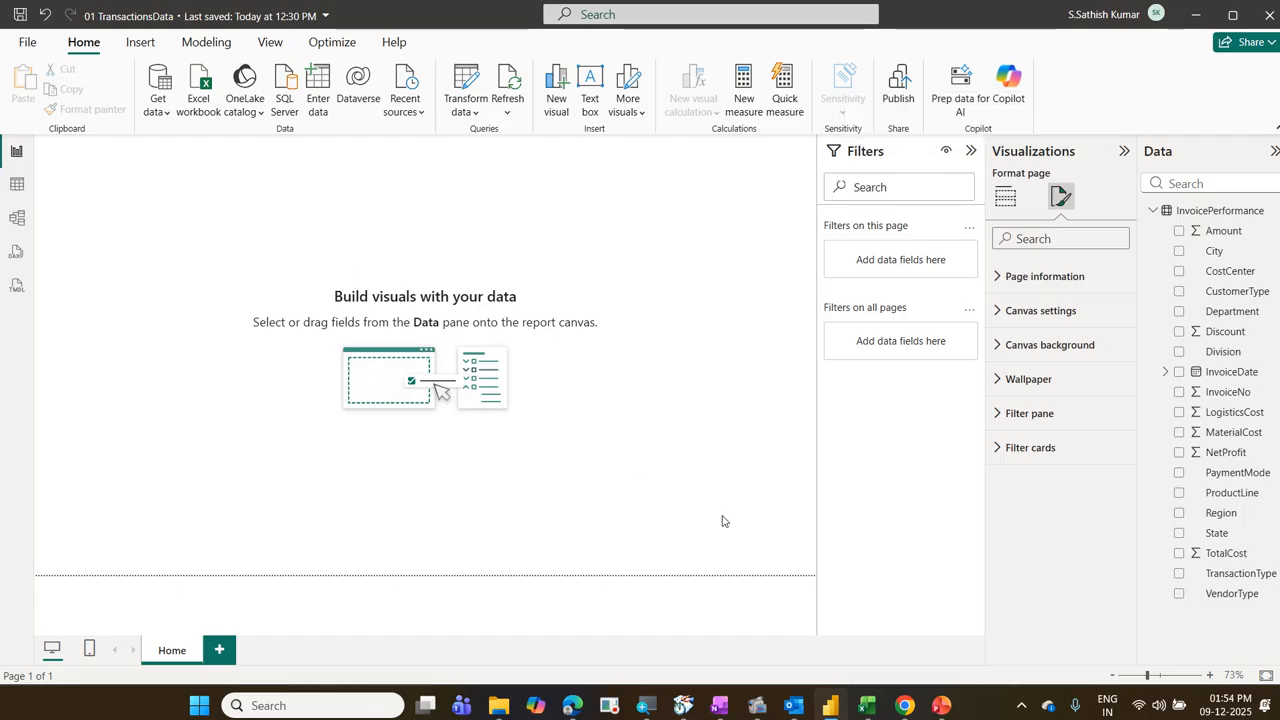
mouse_move(820, 128)
mouse_down()
mouse_move(906, 172)
mouse_move(976, 350)
mouse_move(984, 407)
mouse_up()
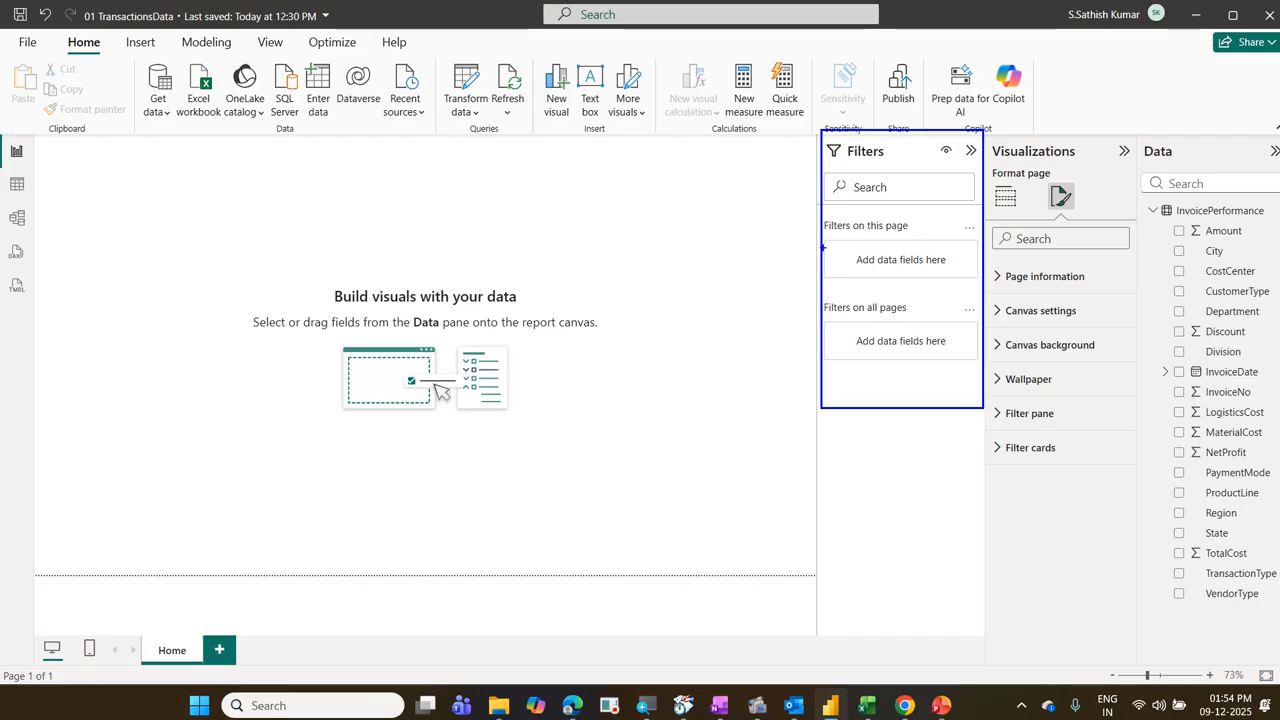
drag(821, 219, 929, 241)
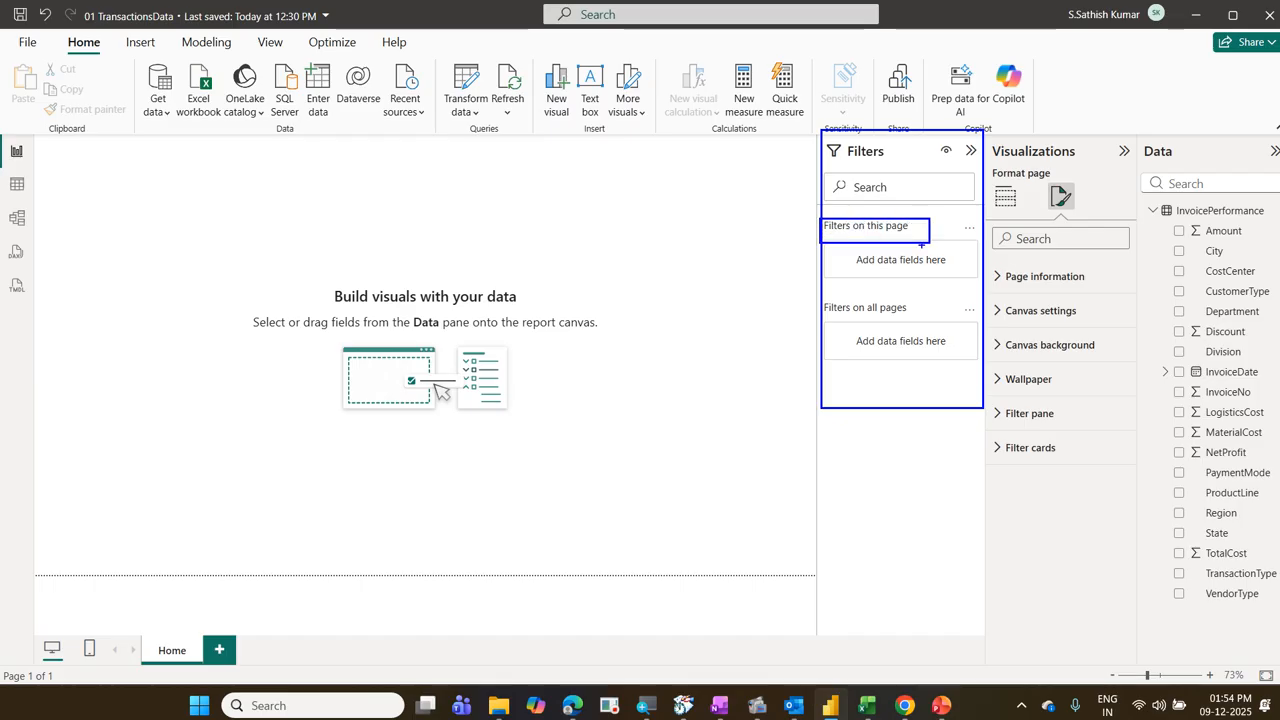
drag(846, 250, 959, 279)
drag(823, 296, 951, 330)
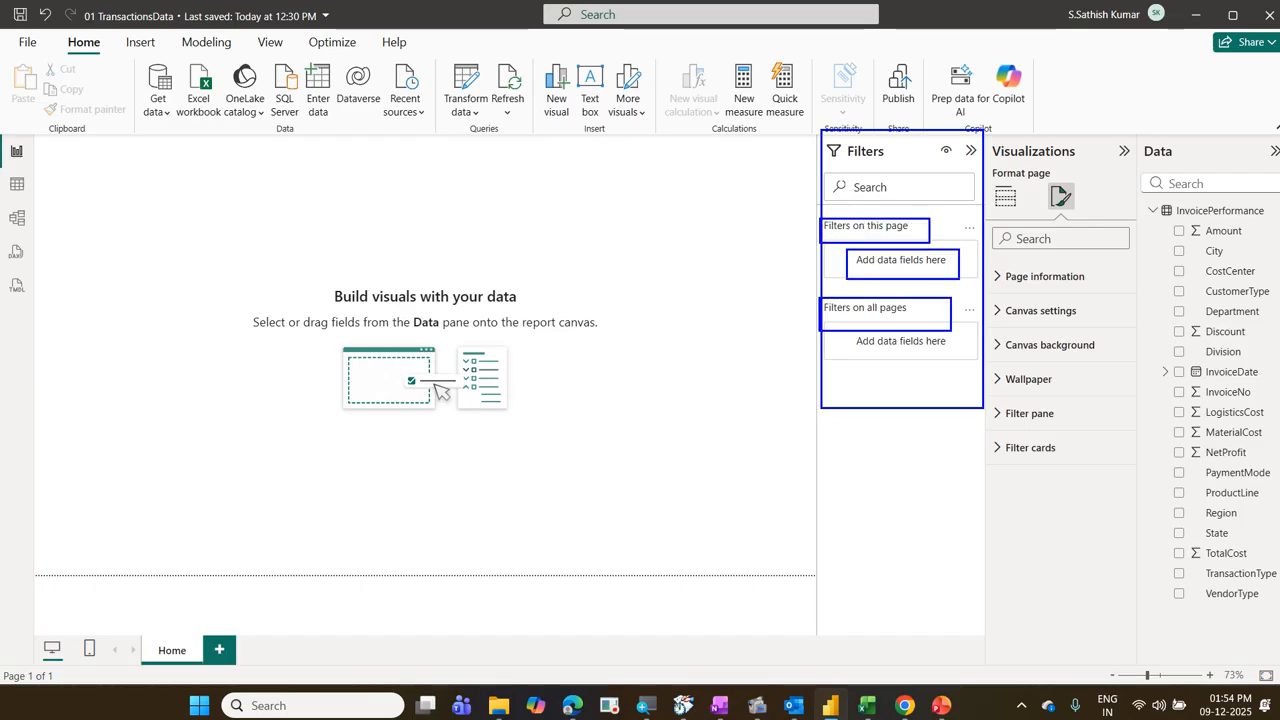
drag(840, 343, 1086, 472)
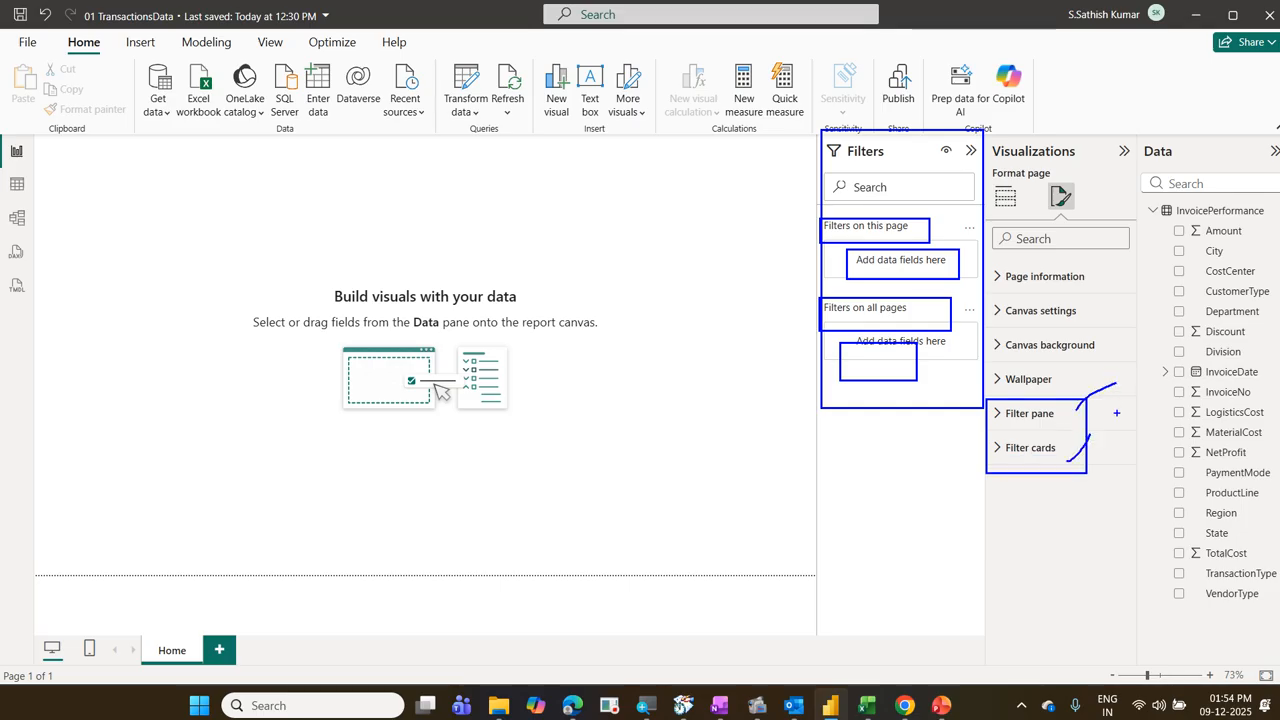
key(Escape)
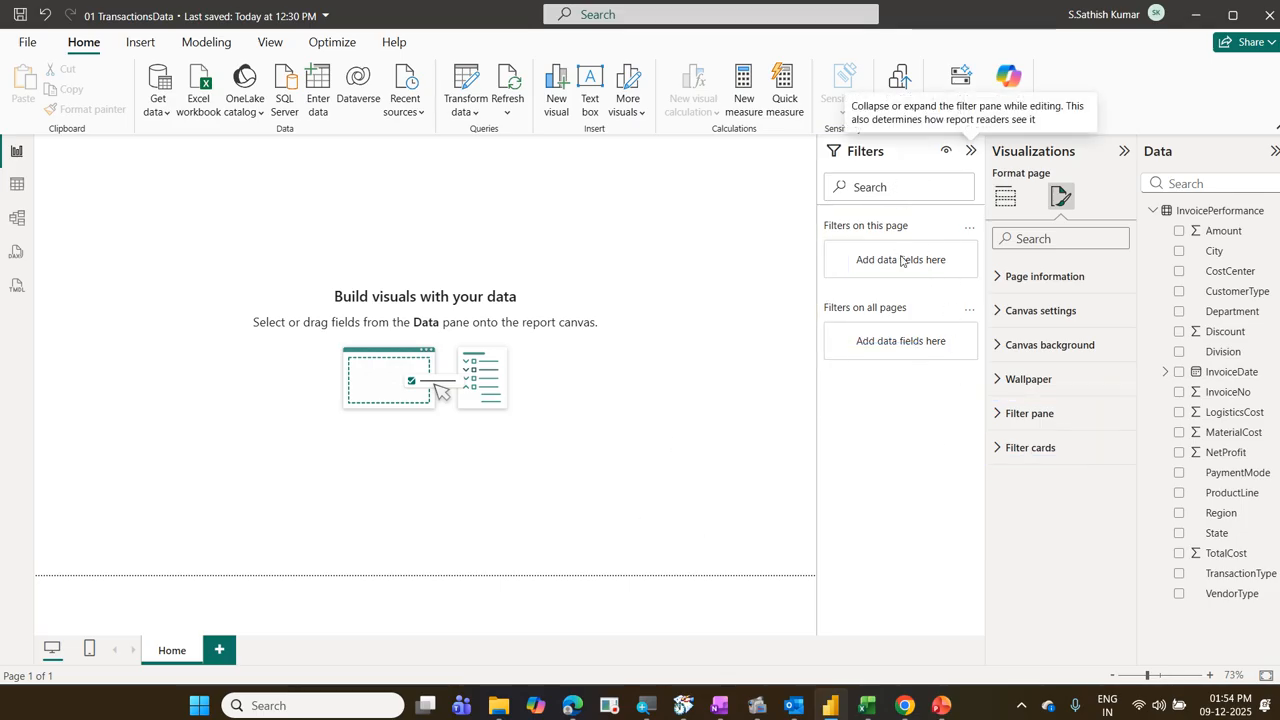
Step: Try the red theme color for the filter pane's text and icons, and check its font choices
click(1005, 424)
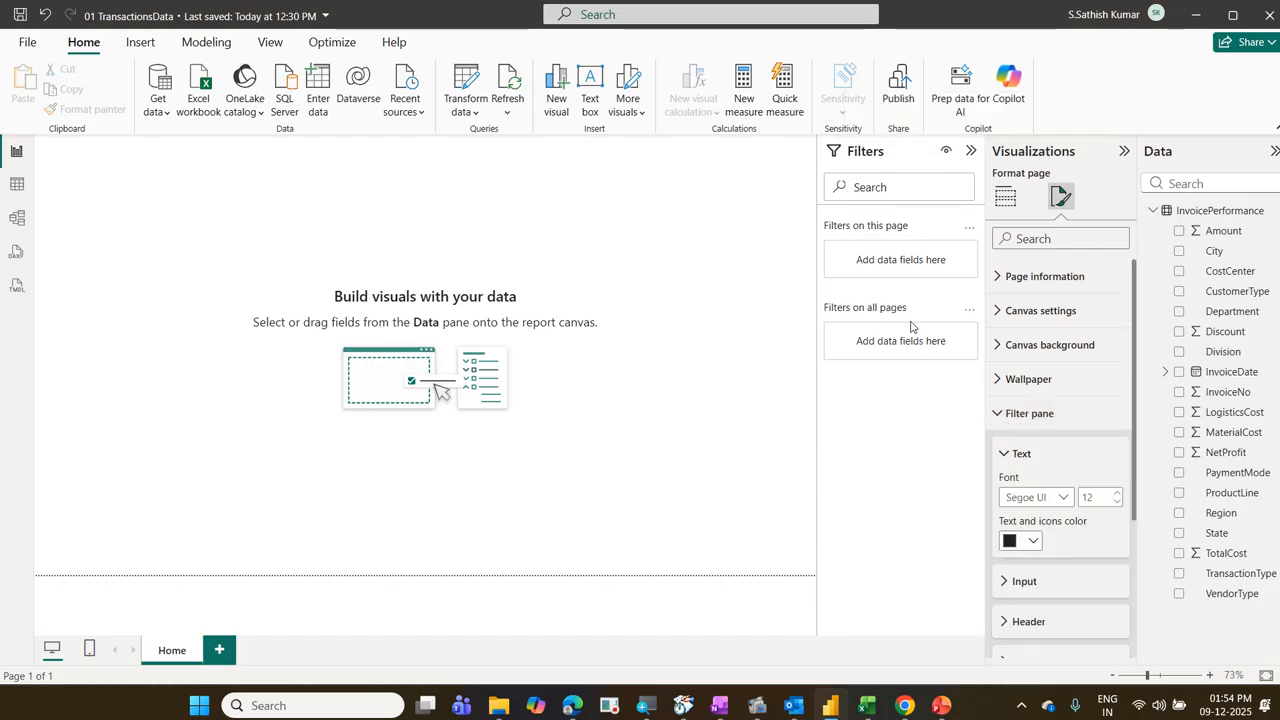
click(1032, 545)
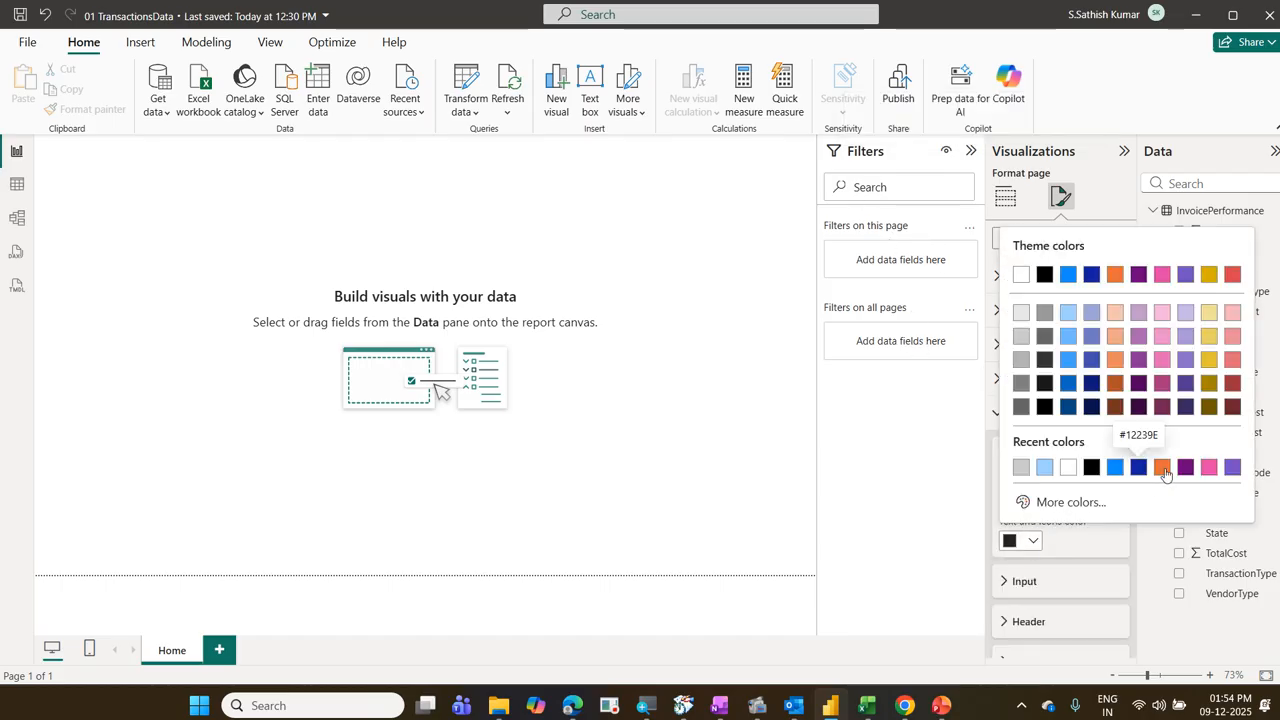
click(1232, 274)
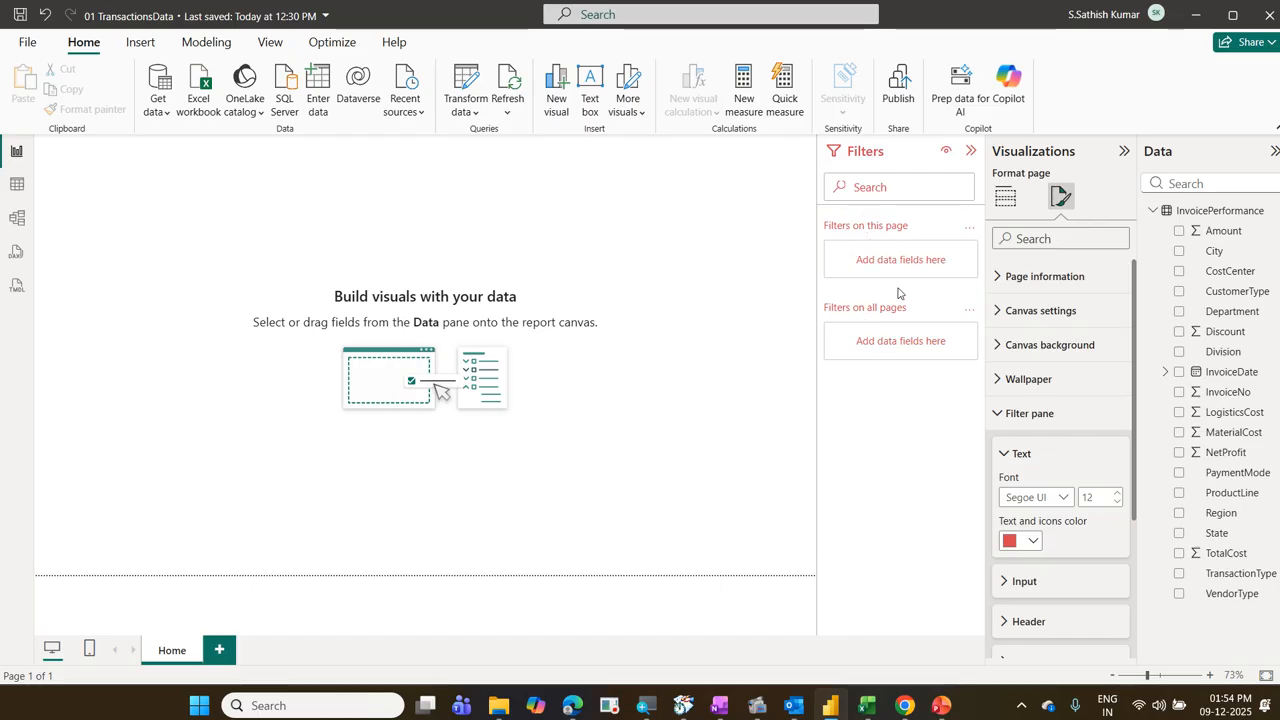
click(1063, 498)
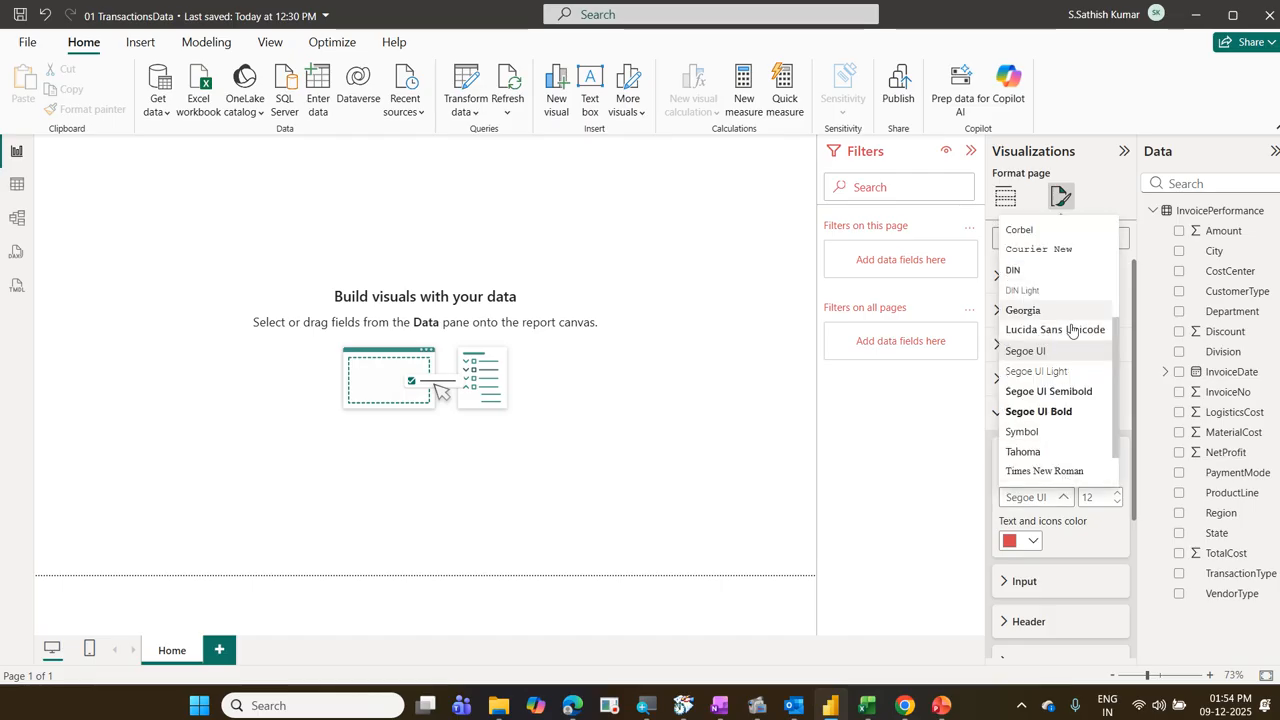
click(1035, 543)
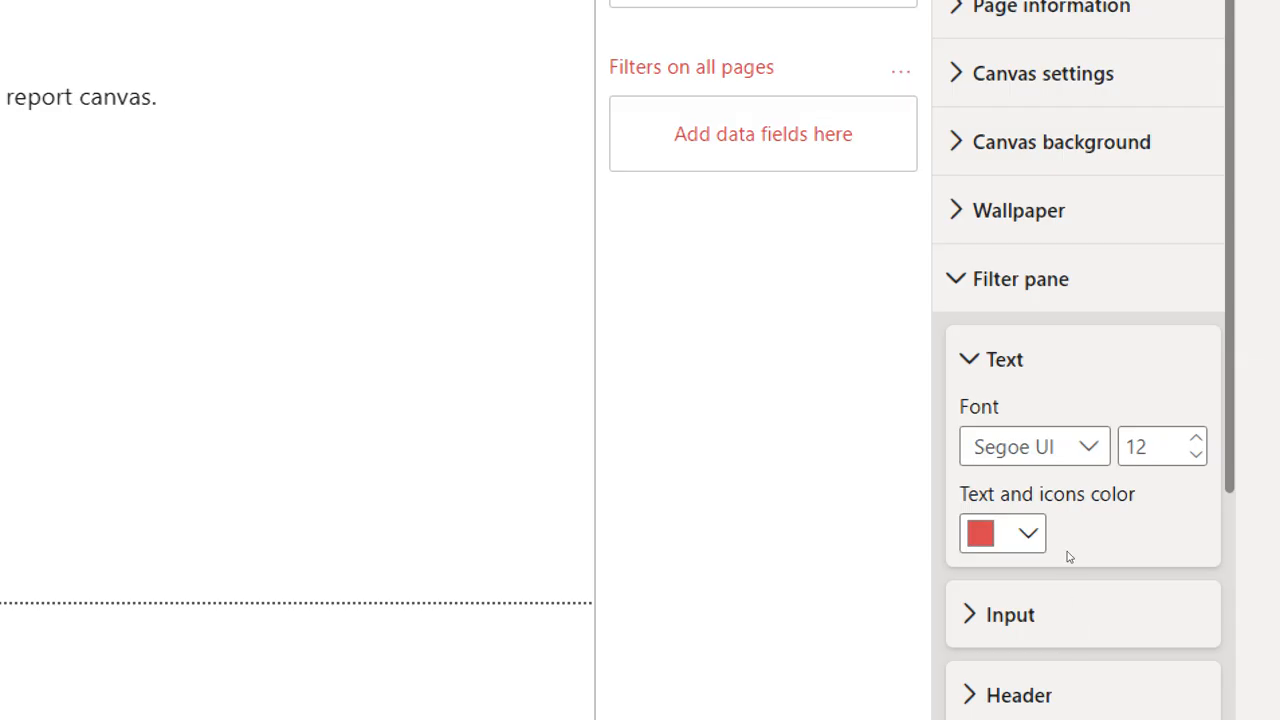
Step: Set the filter pane's text and icons color to black and collapse the filter pane settings
click(1037, 540)
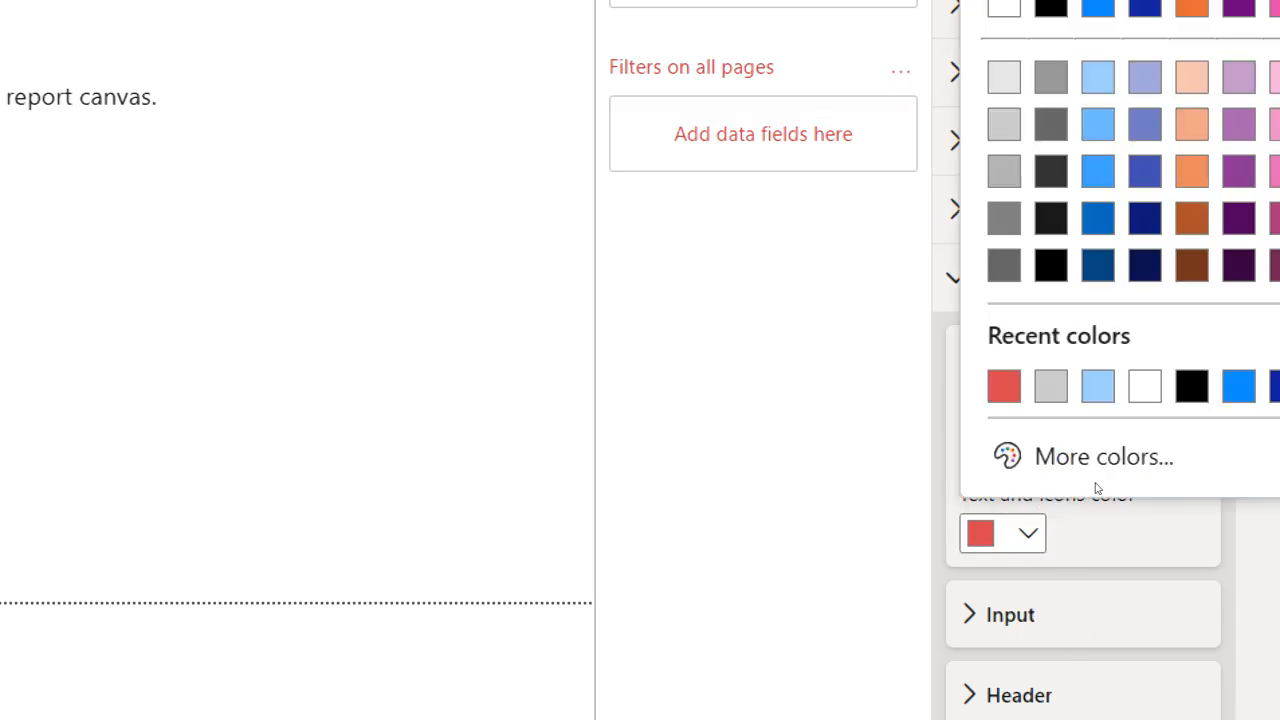
click(1192, 386)
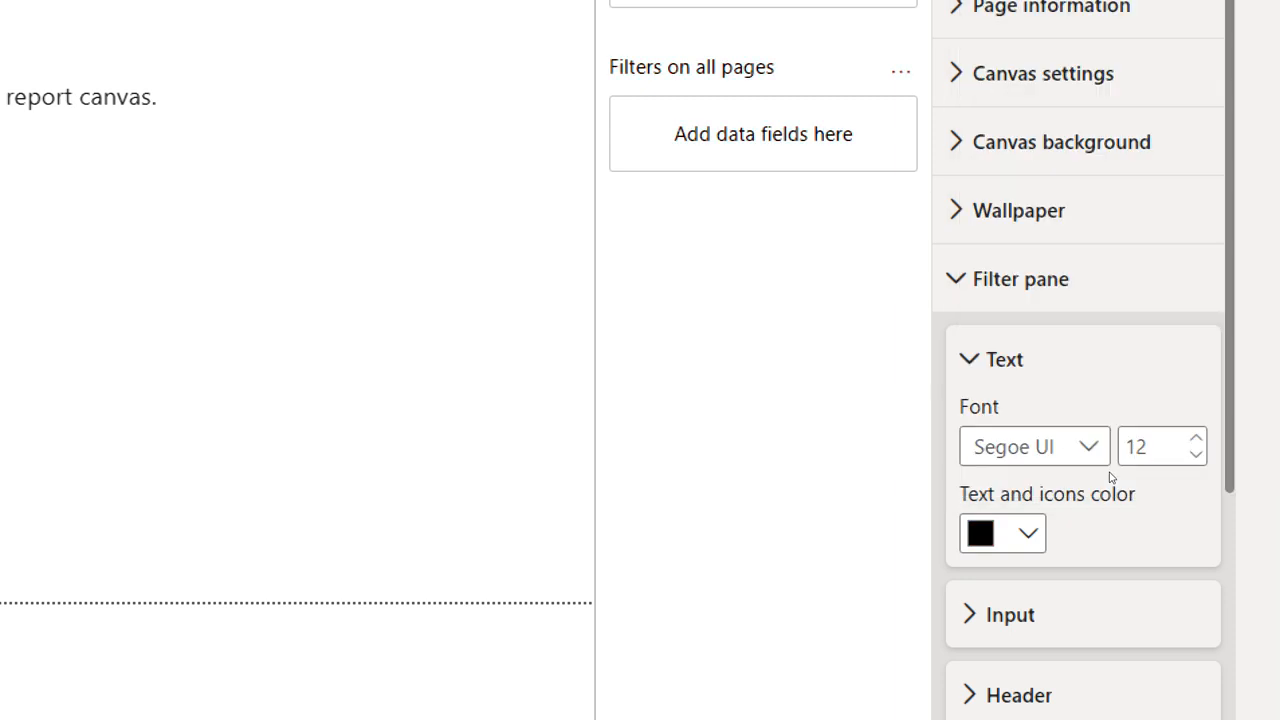
click(1020, 284)
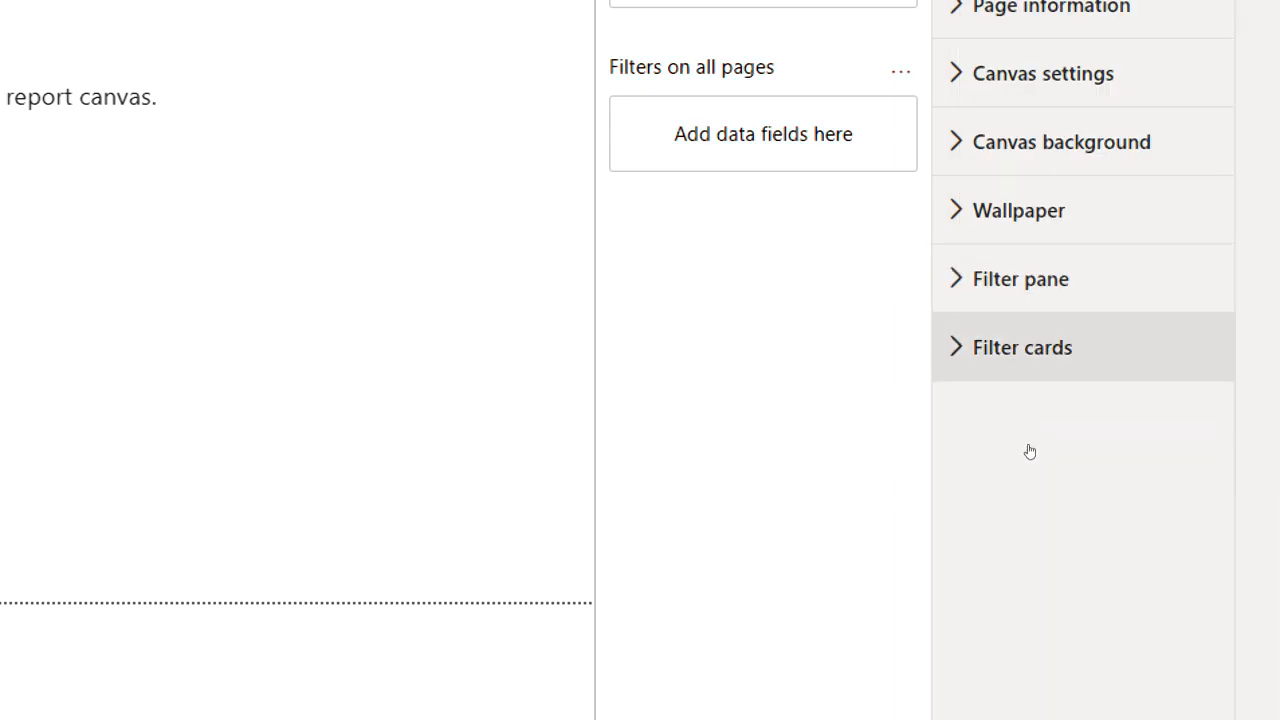
Step: Examine the page's filter card settings, including state and text options, and collapse them
click(1028, 347)
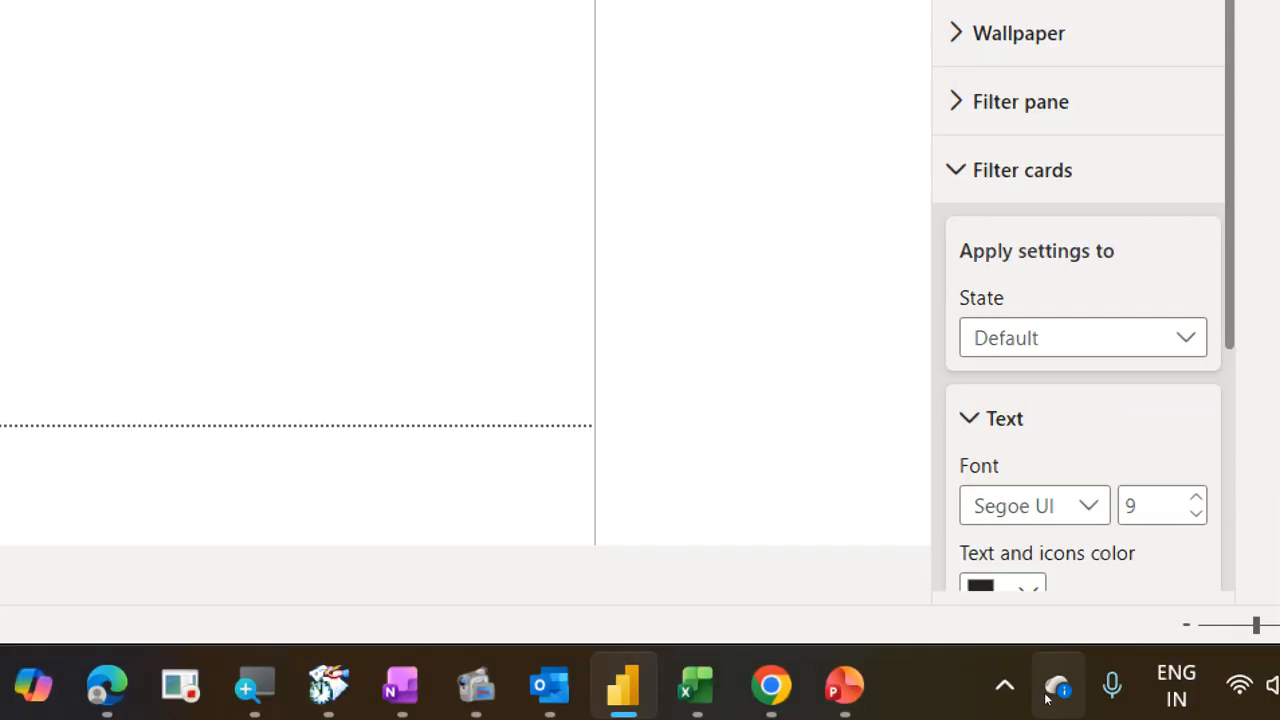
scroll(1030, 600, down, 3)
scroll(1030, 604, up, 3)
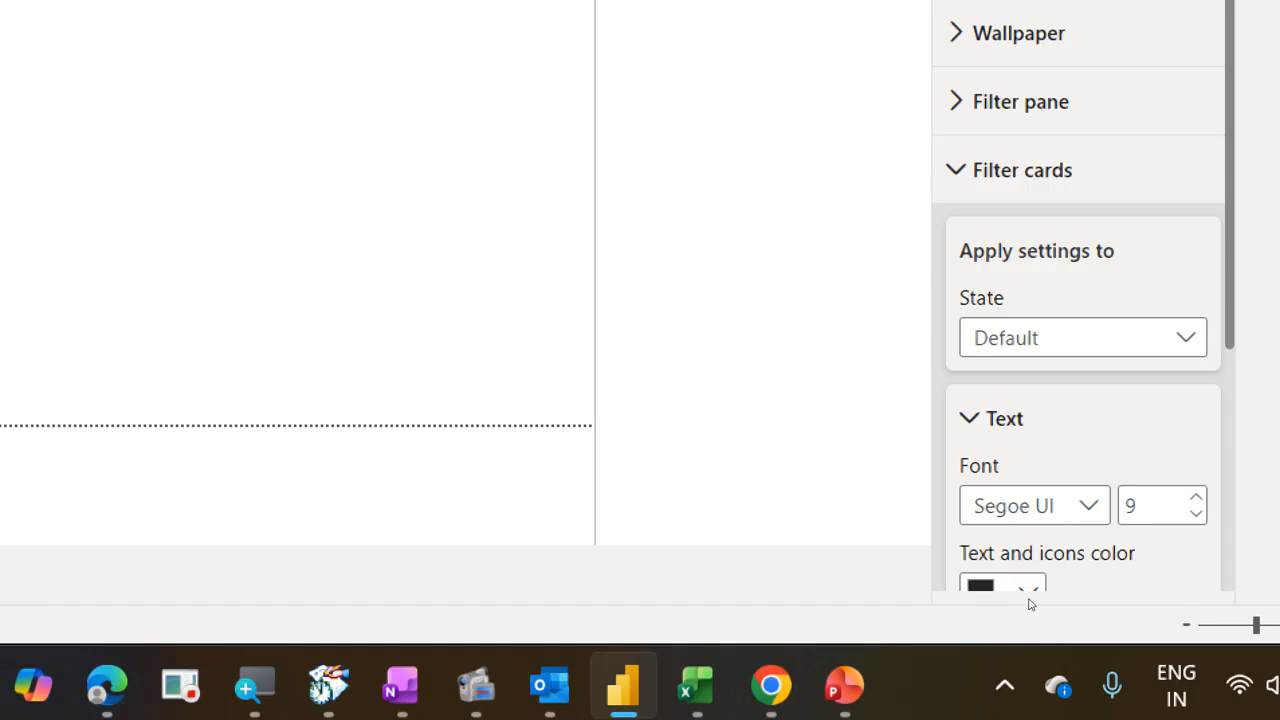
click(1047, 174)
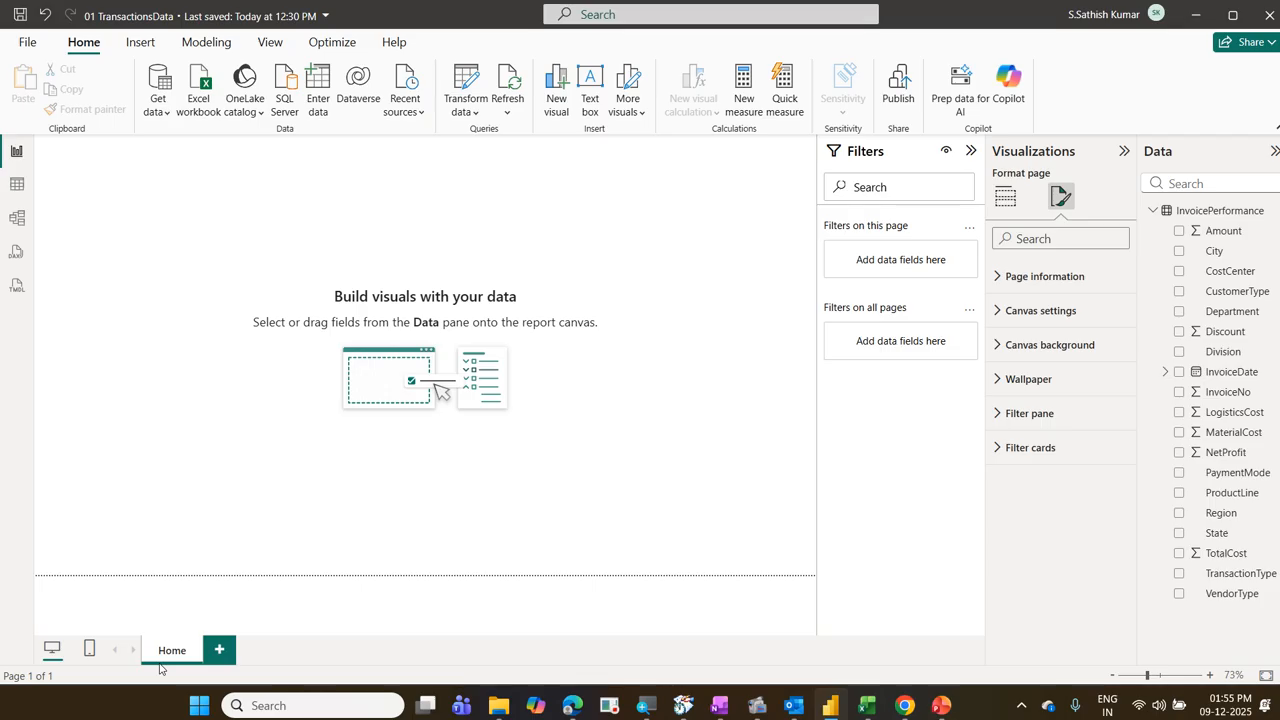
Step: Check the name, tooltip and Q&A options in the page information settings, and collapse the Filters pane
click(1018, 280)
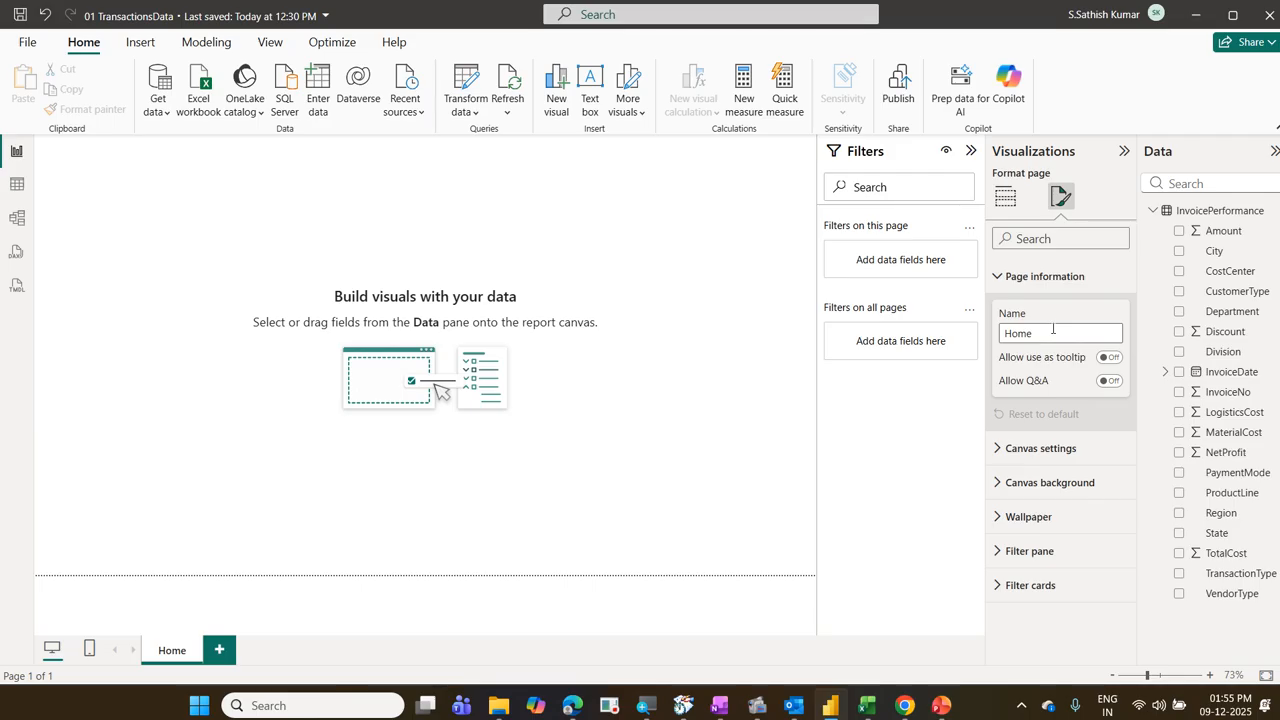
click(1018, 282)
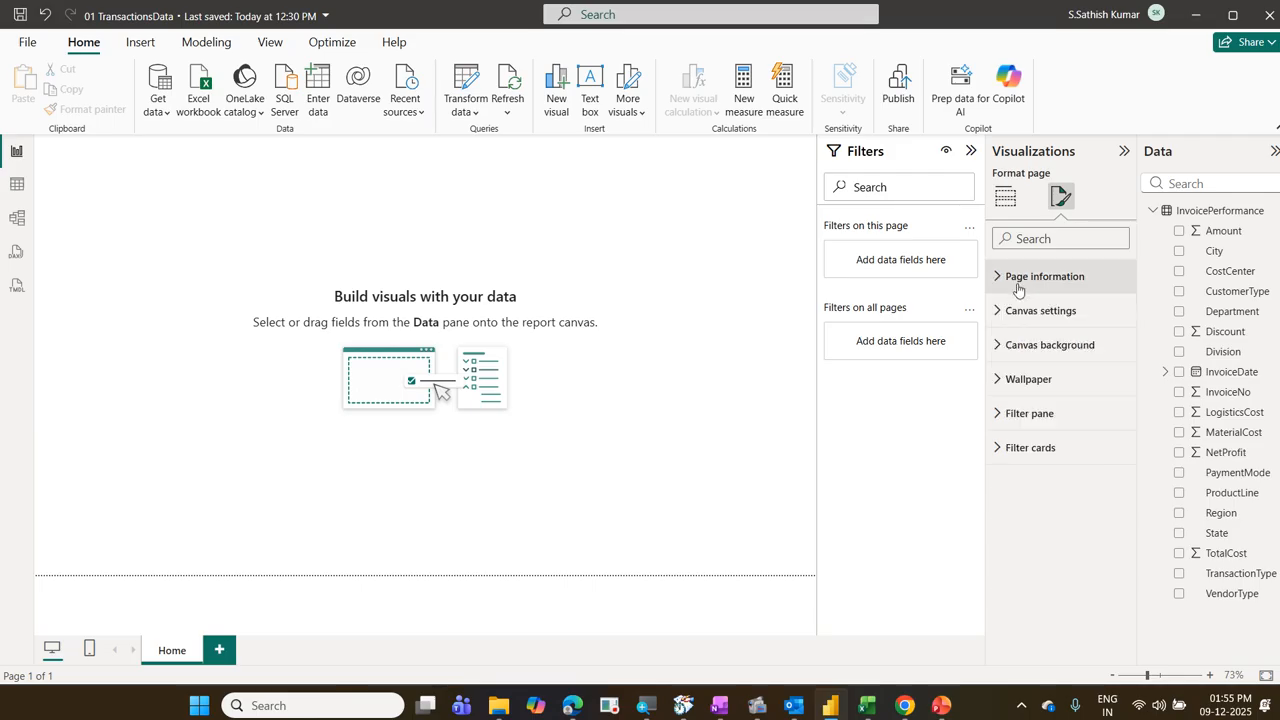
click(970, 151)
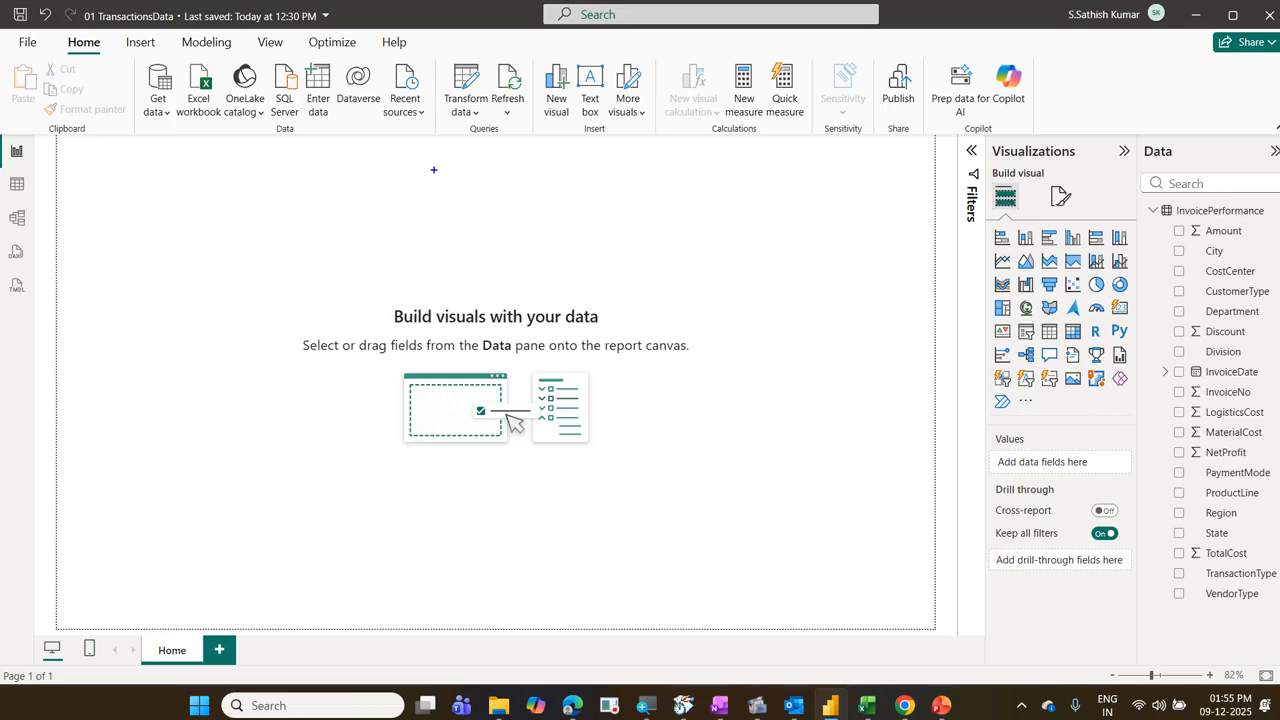
mouse_move(989, 137)
mouse_down()
mouse_move(1016, 160)
mouse_move(1084, 164)
mouse_up()
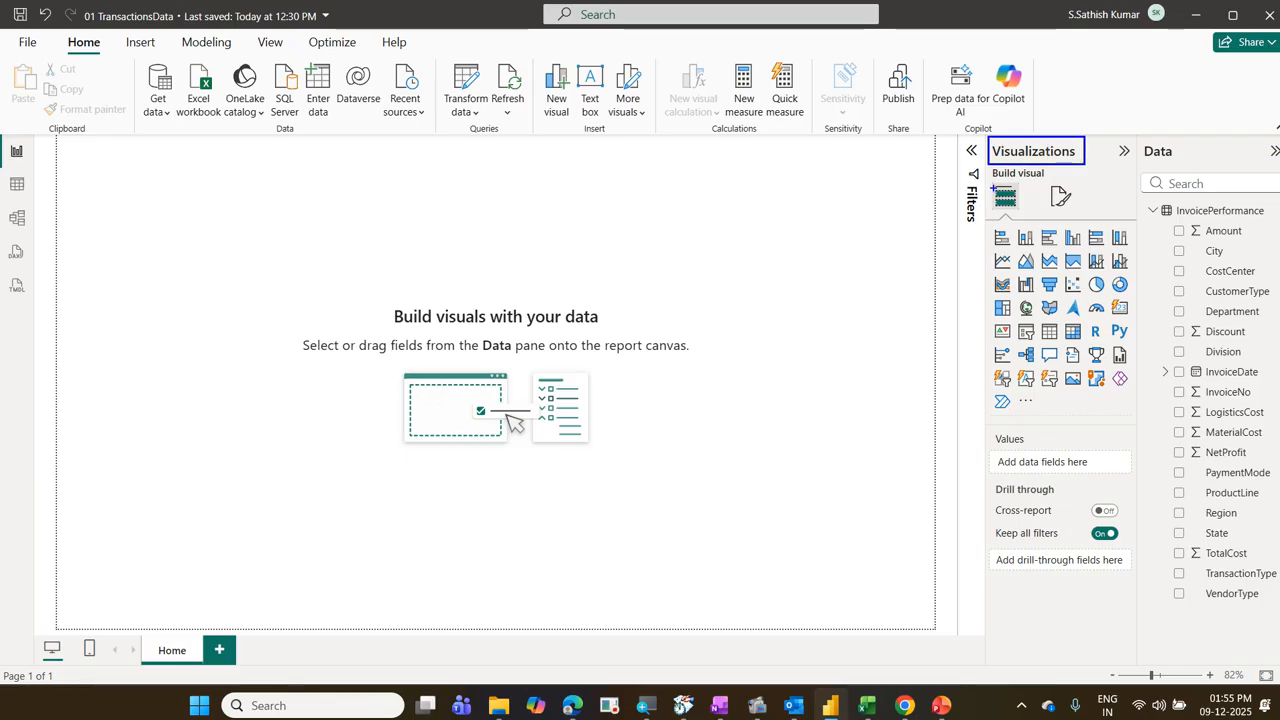
drag(982, 182, 1025, 216)
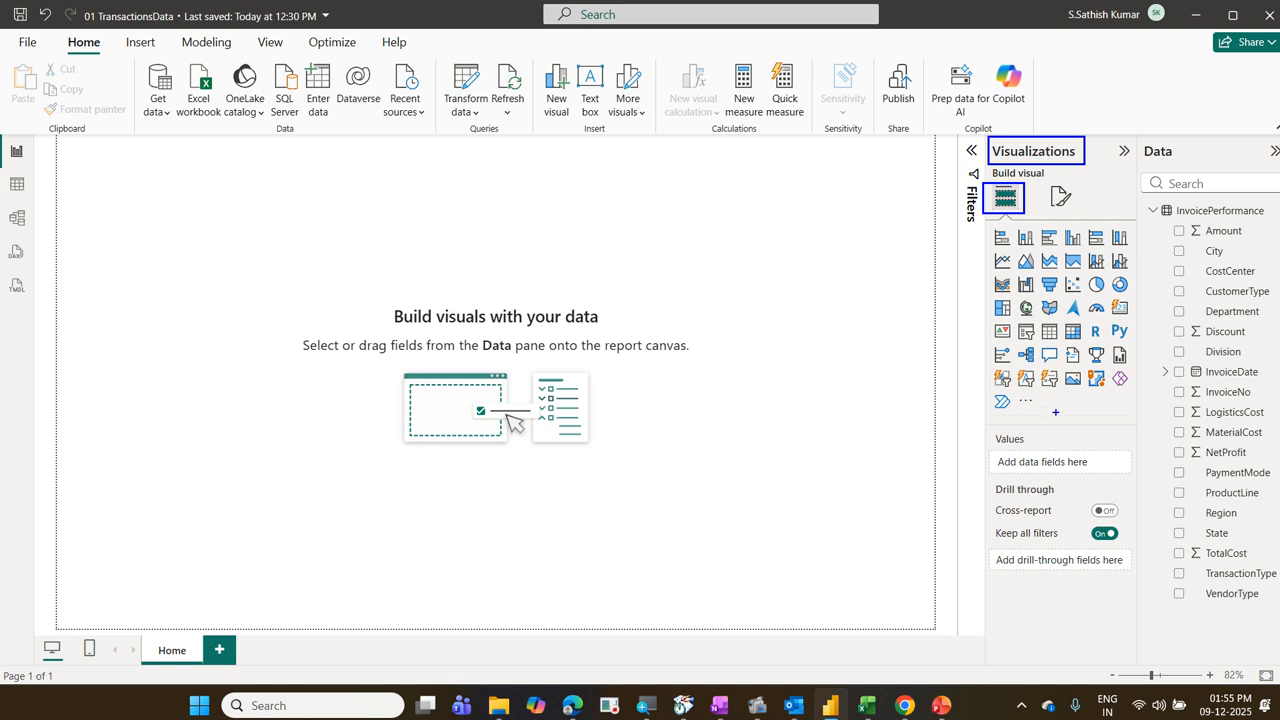
mouse_move(1056, 366)
mouse_down()
mouse_move(1090, 394)
mouse_move(1013, 217)
mouse_up()
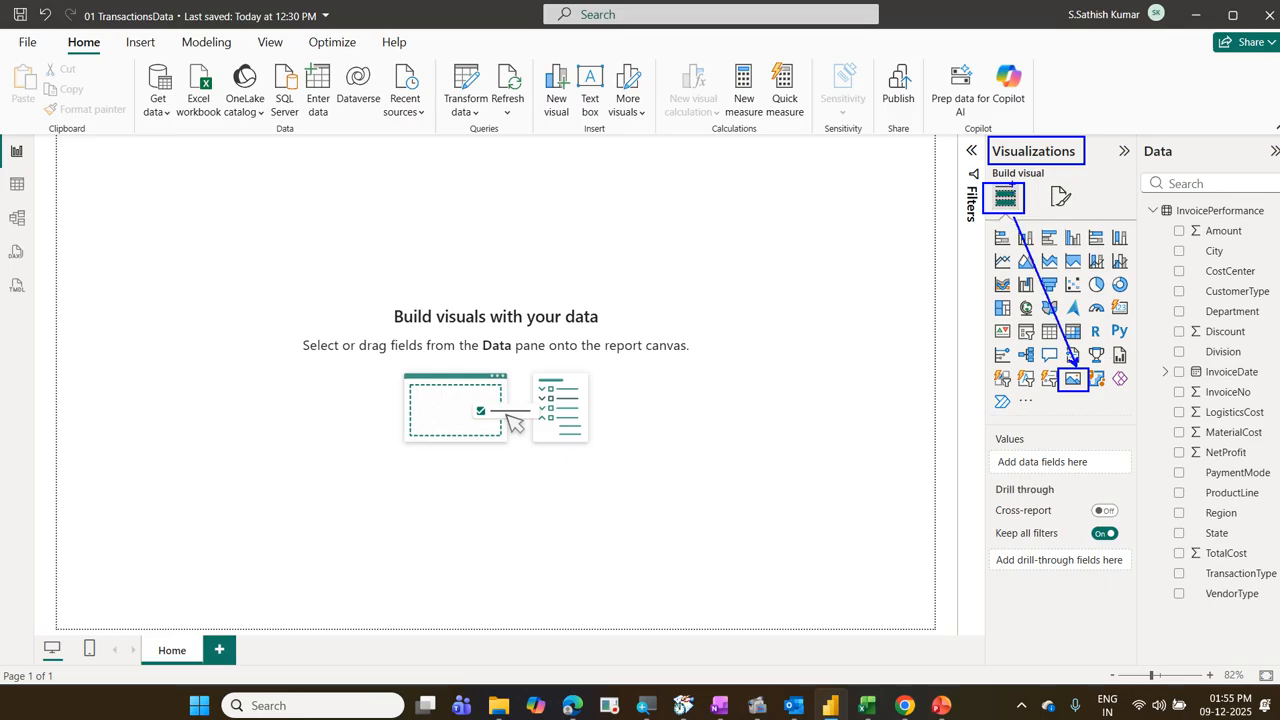
drag(1018, 167, 1010, 184)
mouse_move(1067, 404)
mouse_down()
mouse_move(1099, 383)
mouse_move(1060, 392)
mouse_move(1076, 403)
mouse_up()
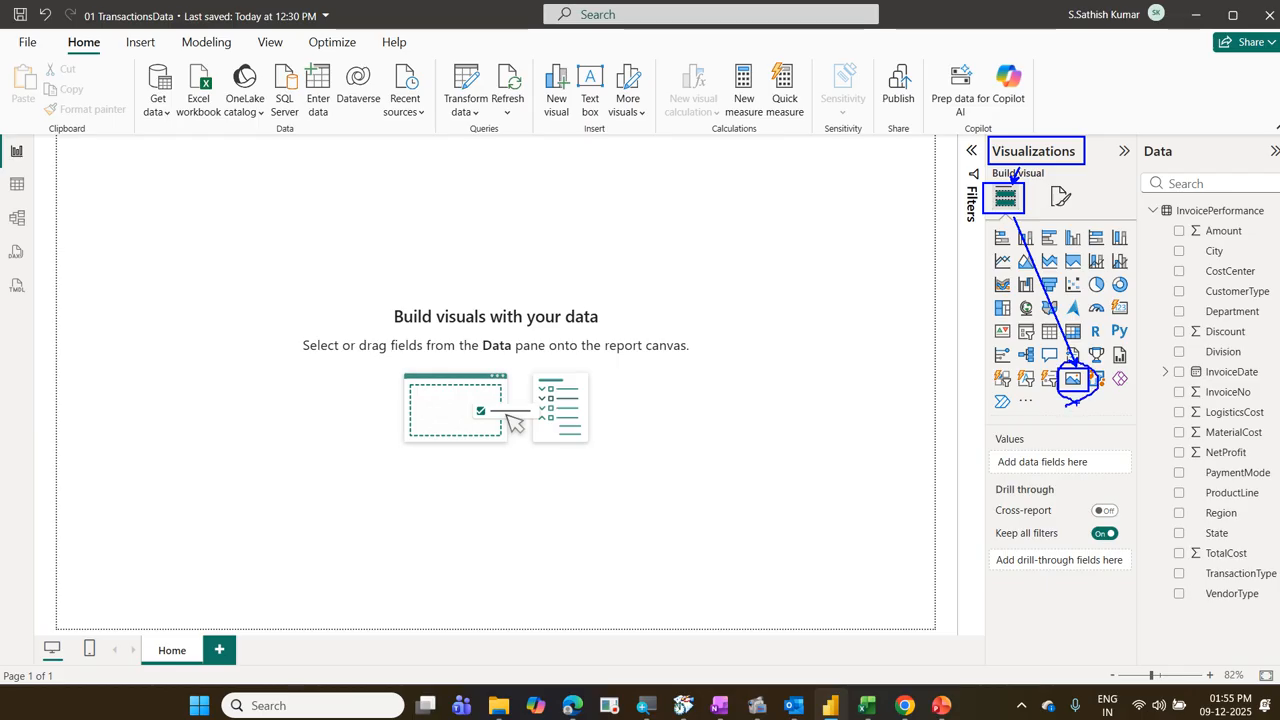
key(Escape)
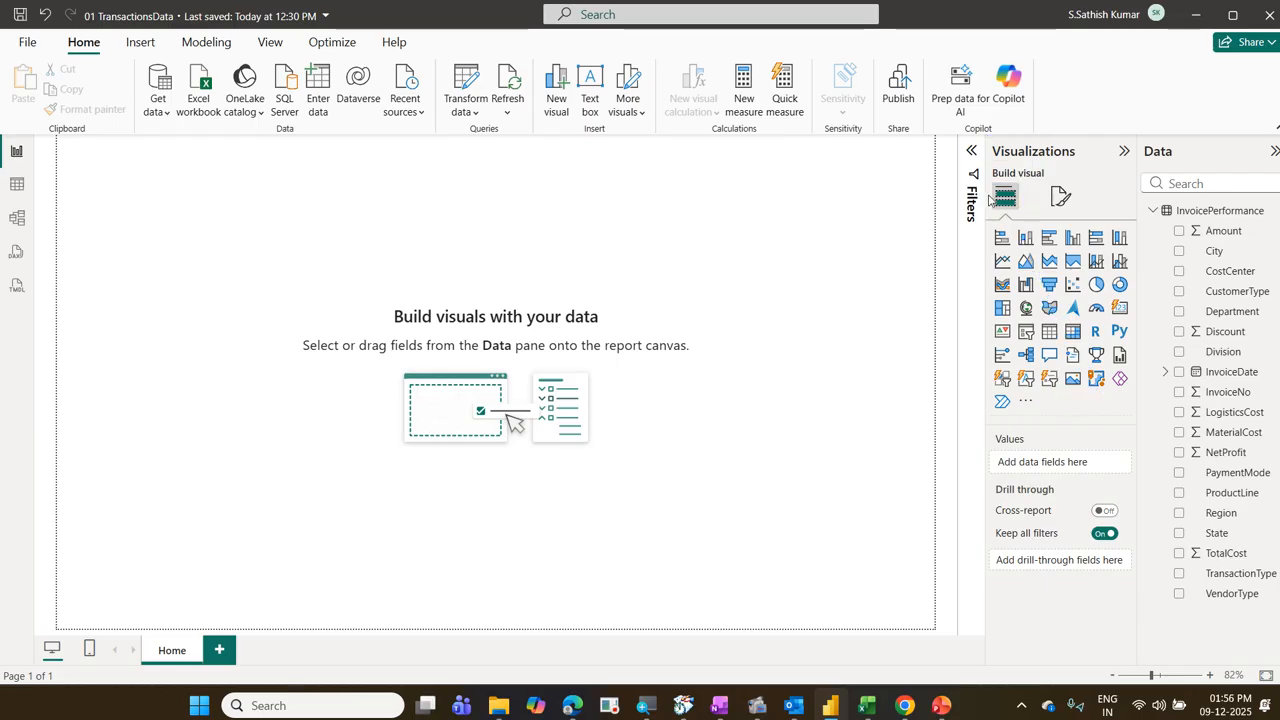
Step: Insert an empty image element on the blank Home page of the report
click(141, 45)
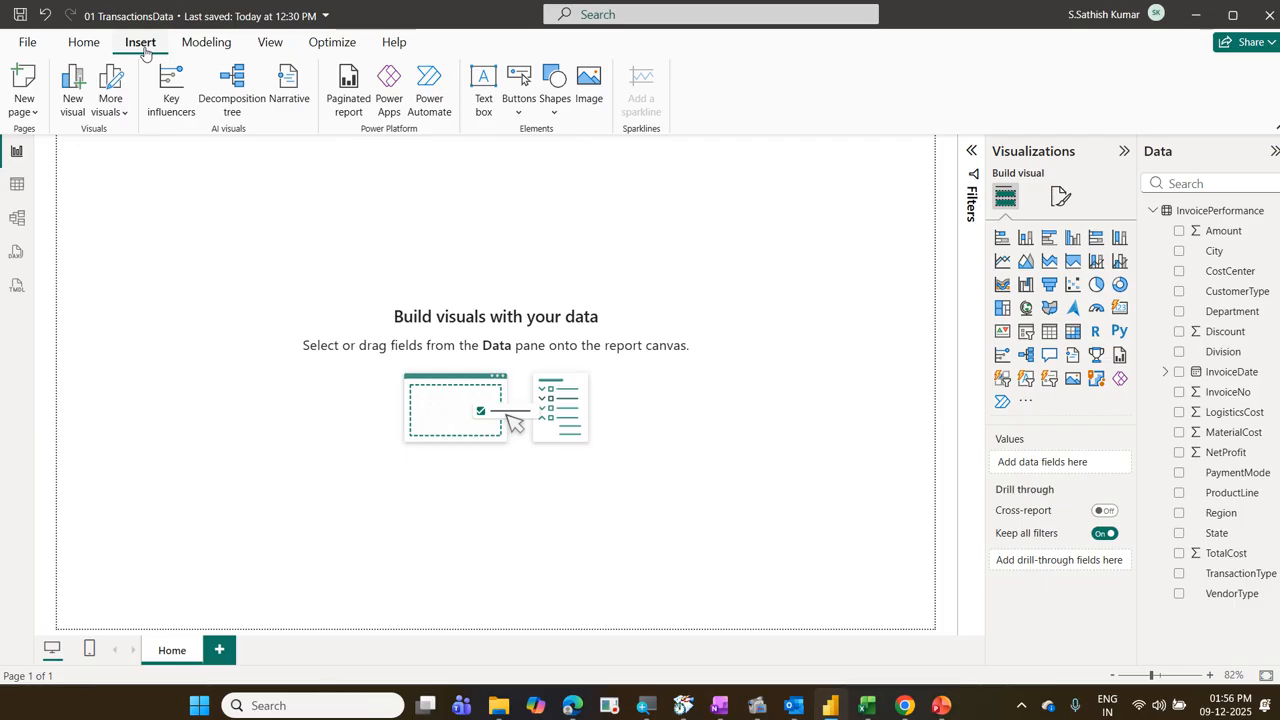
drag(112, 32, 180, 62)
mouse_move(571, 55)
mouse_down()
mouse_move(612, 122)
mouse_move(182, 44)
mouse_up()
click(587, 112)
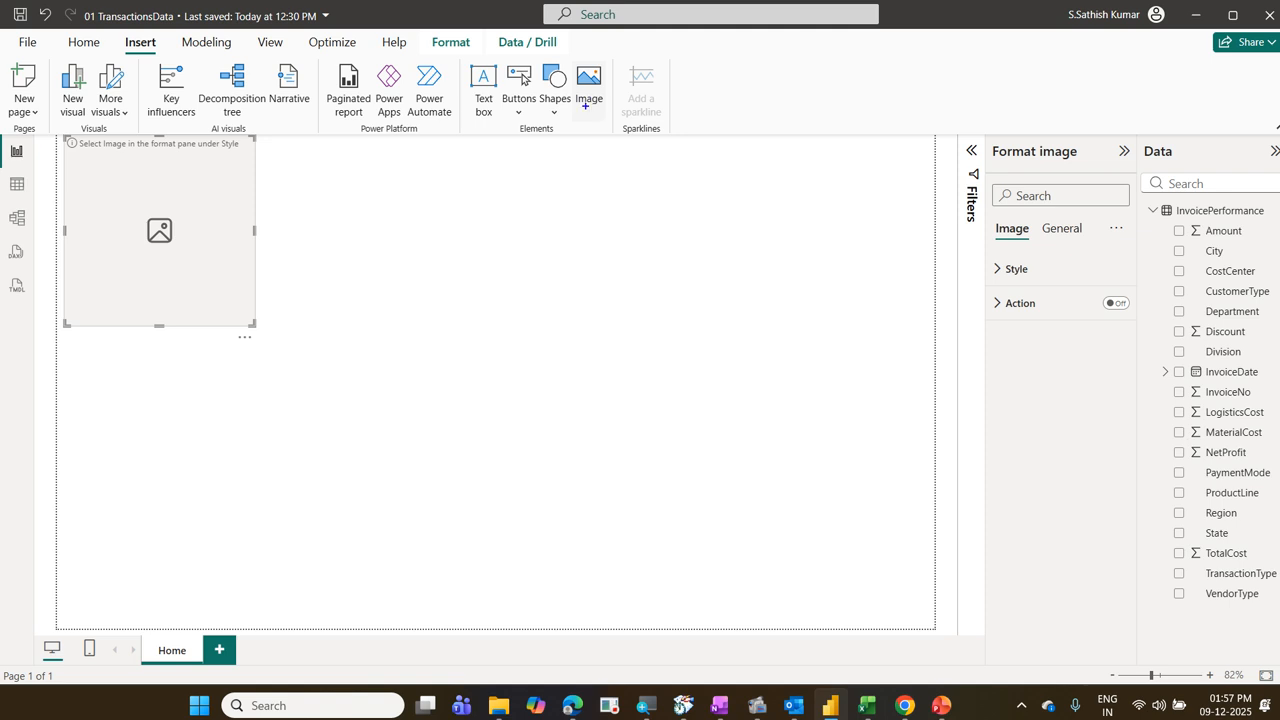
mouse_move(982, 137)
mouse_down()
mouse_move(1004, 156)
mouse_move(1079, 170)
mouse_up()
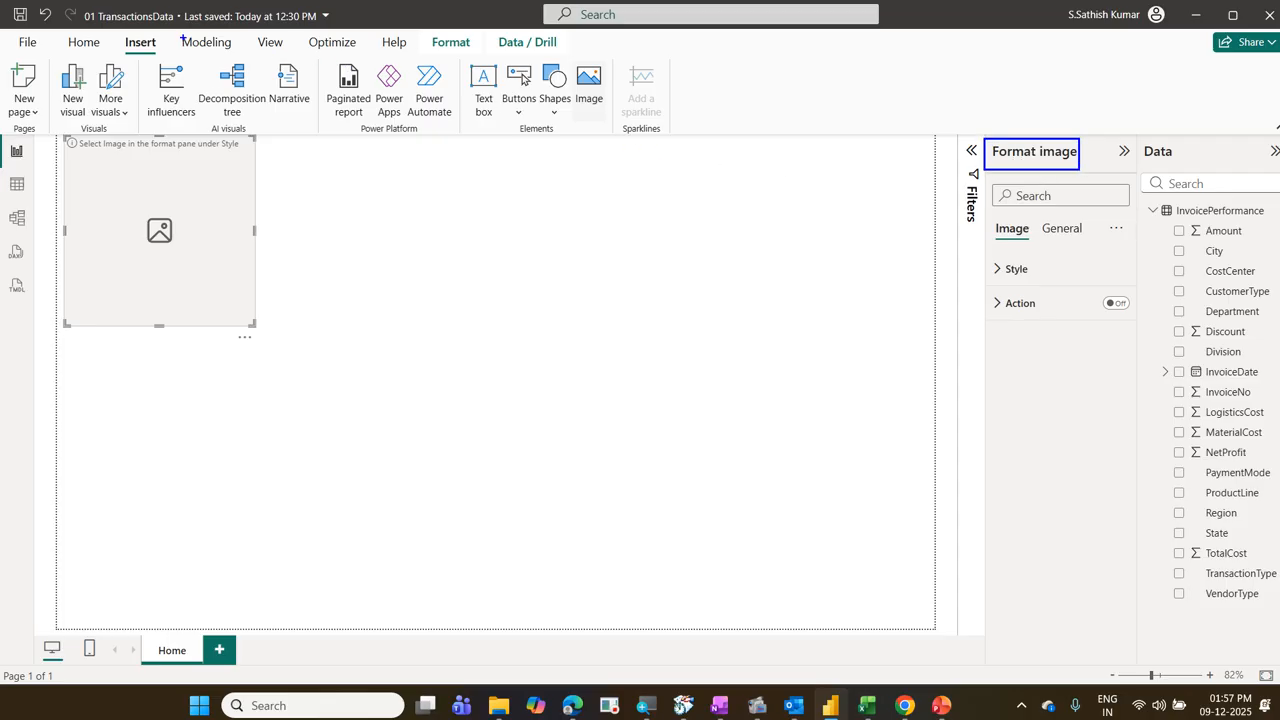
drag(113, 31, 160, 55)
drag(566, 62, 605, 118)
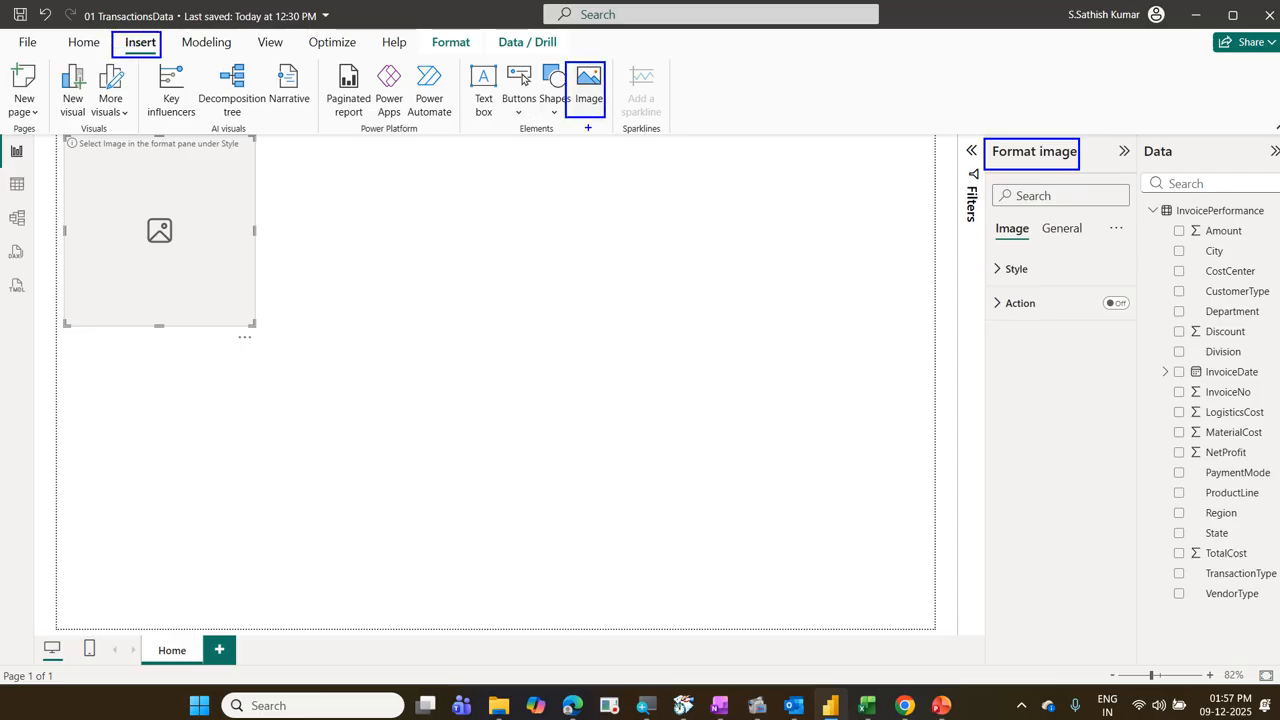
mouse_move(46, 125)
mouse_down()
mouse_move(232, 324)
mouse_move(299, 348)
mouse_up()
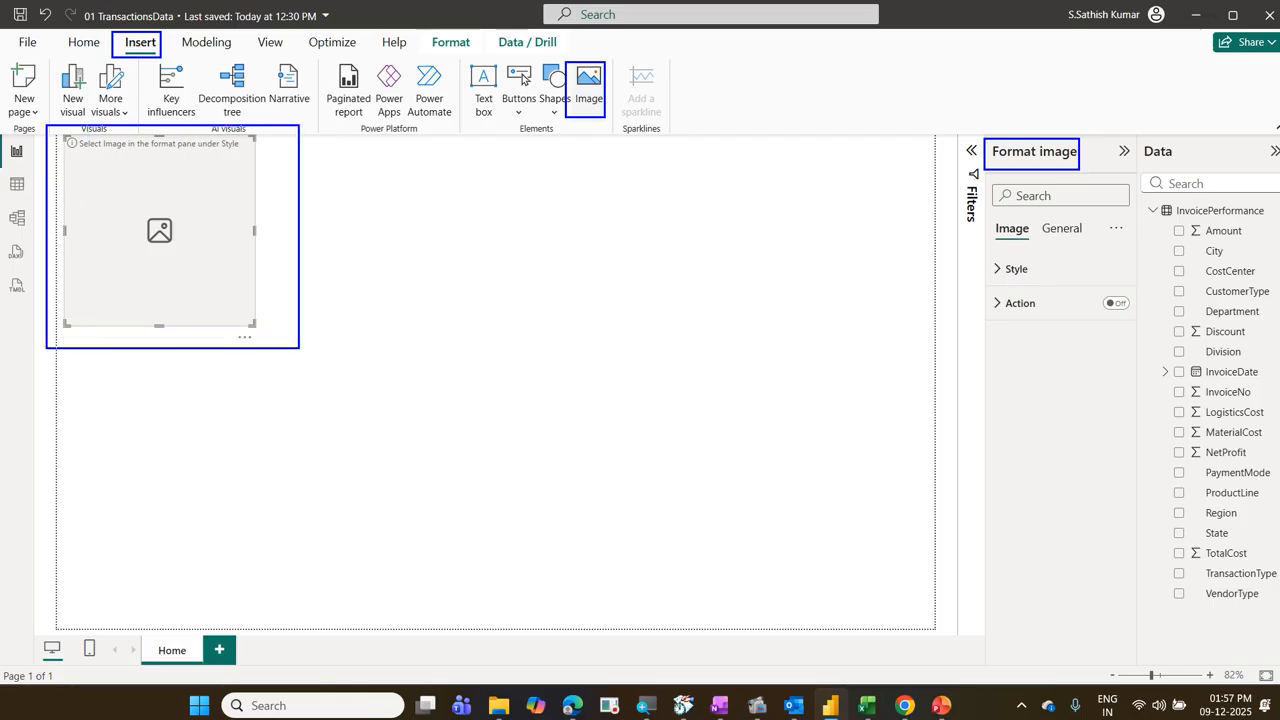
mouse_move(995, 184)
mouse_down()
mouse_move(1100, 162)
mouse_move(975, 150)
mouse_move(998, 187)
mouse_up()
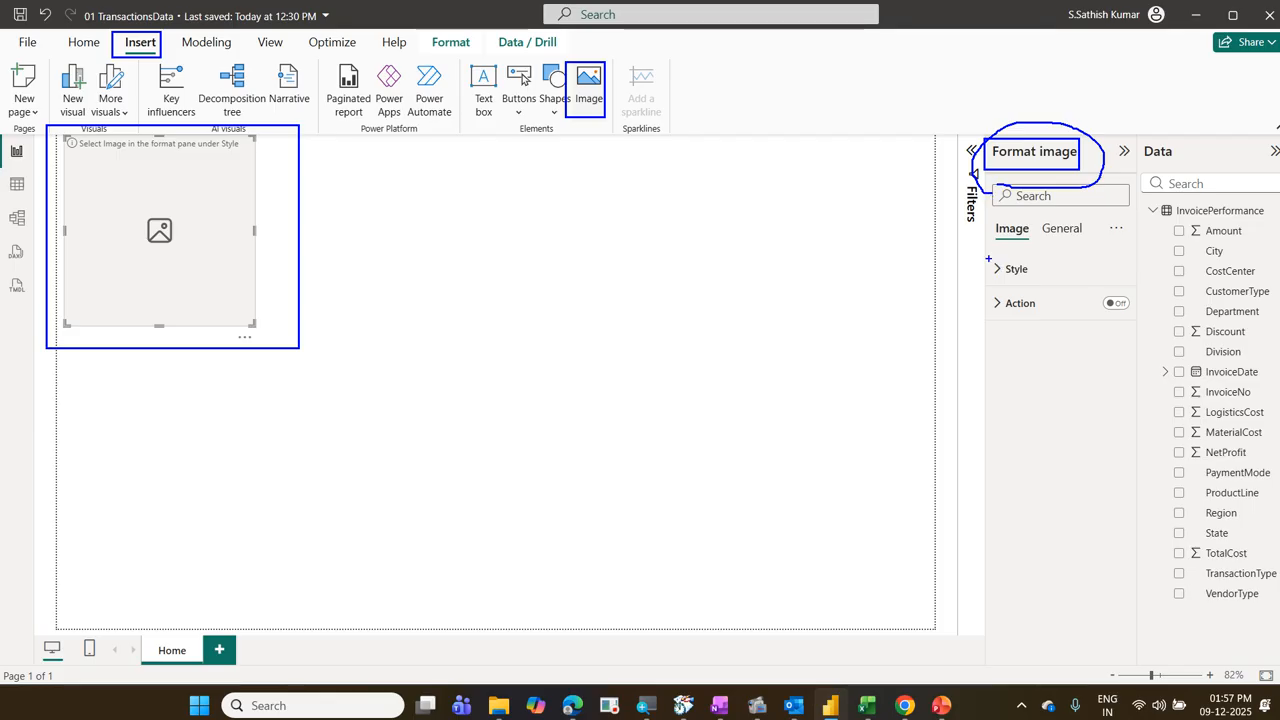
drag(989, 258, 1041, 287)
key(Escape)
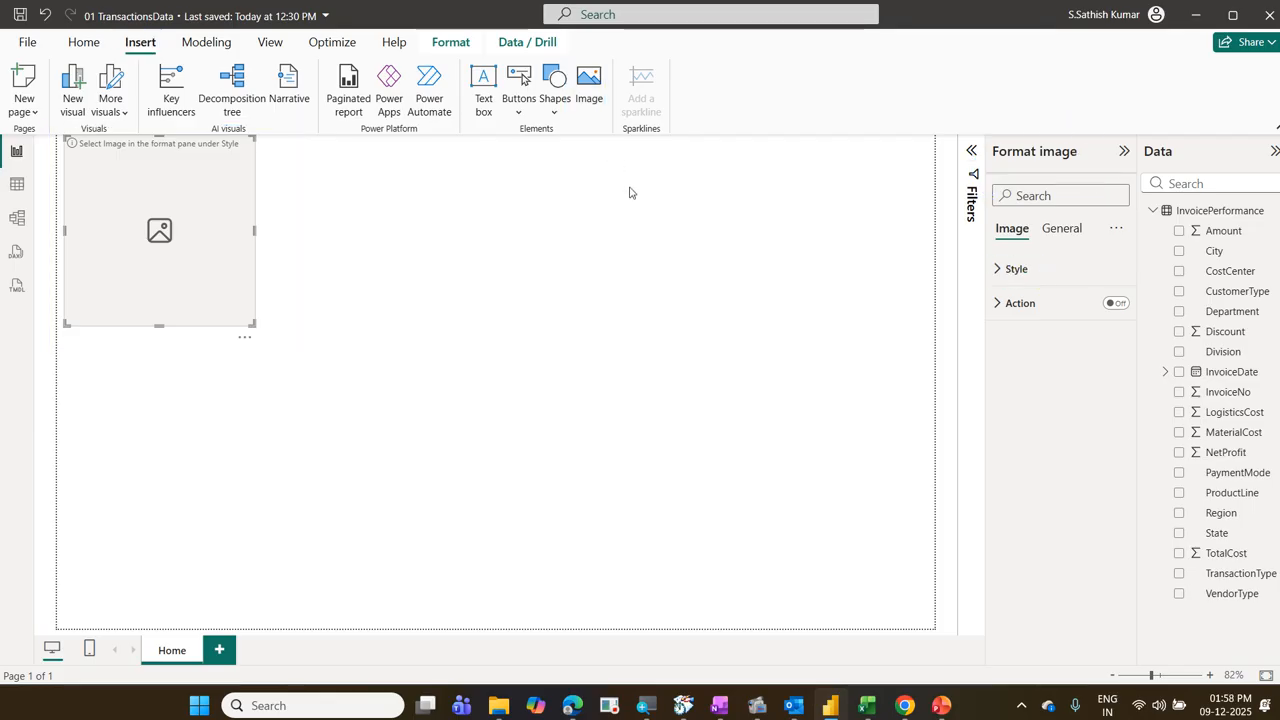
Step: Load DaimlerTruck.png from the LogosOfCompanies folder into the inserted image element through its style settings
click(1003, 270)
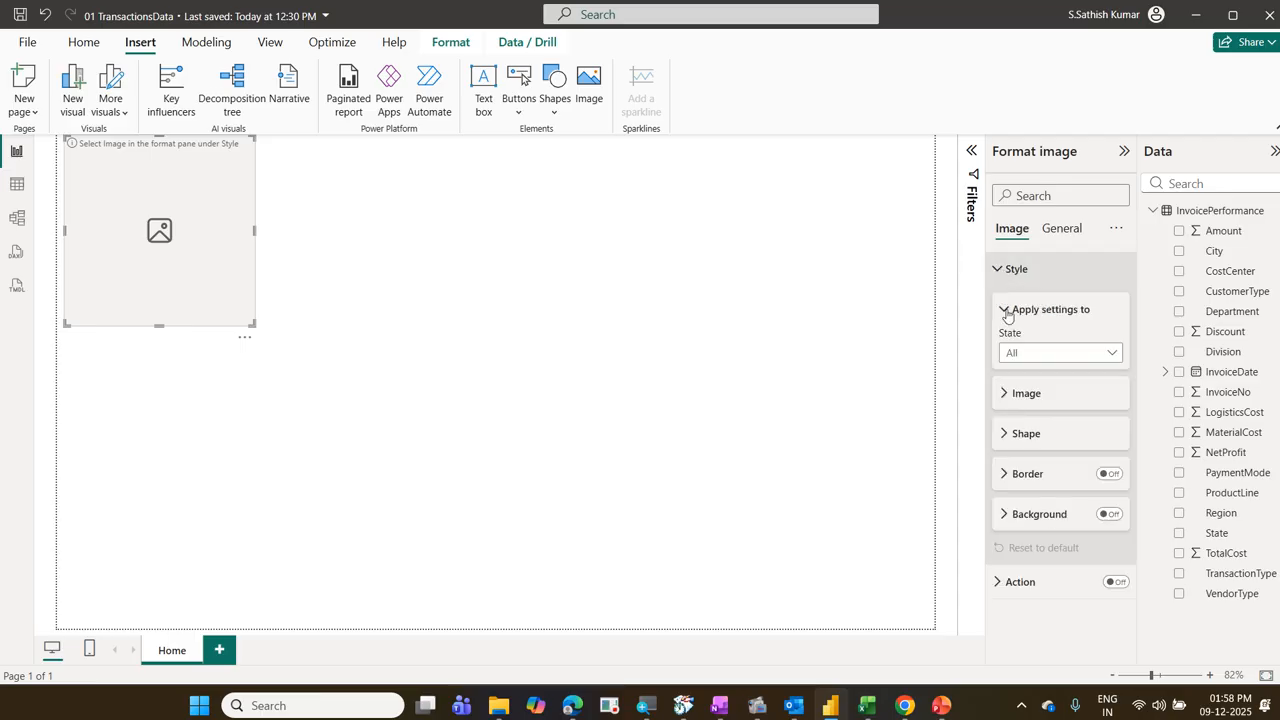
click(1030, 395)
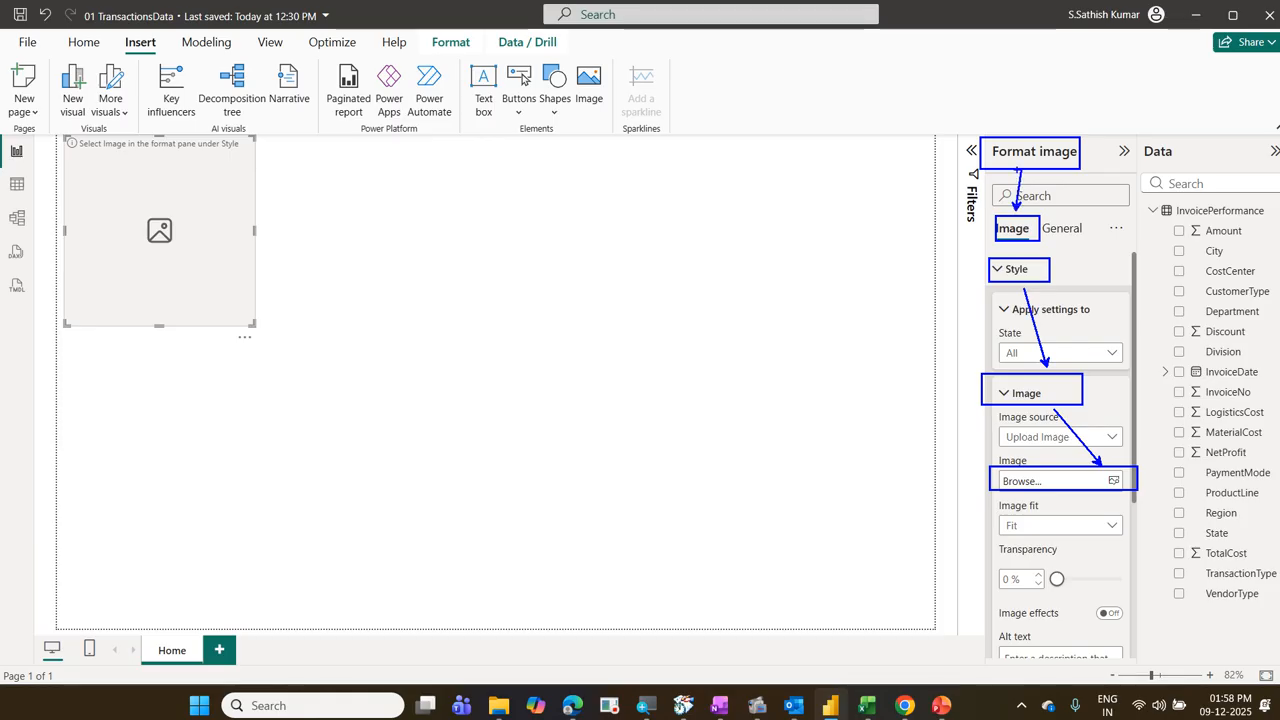
click(1015, 483)
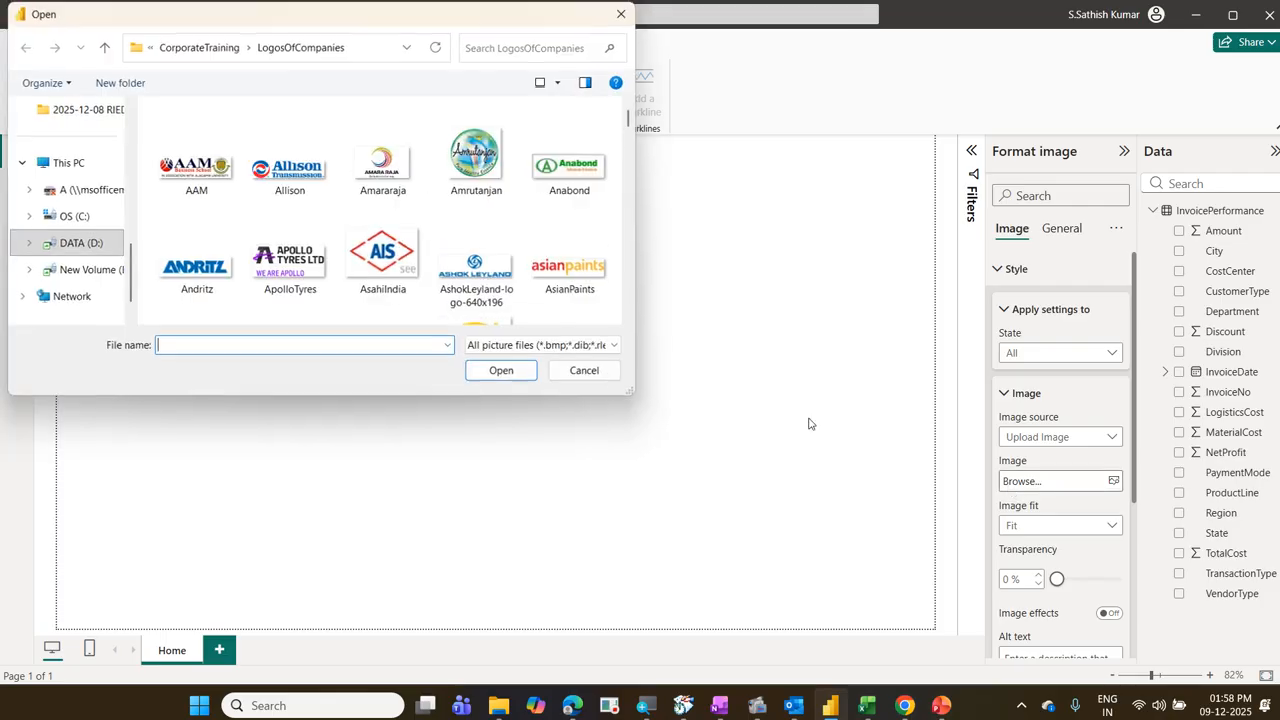
click(318, 266)
key(d)
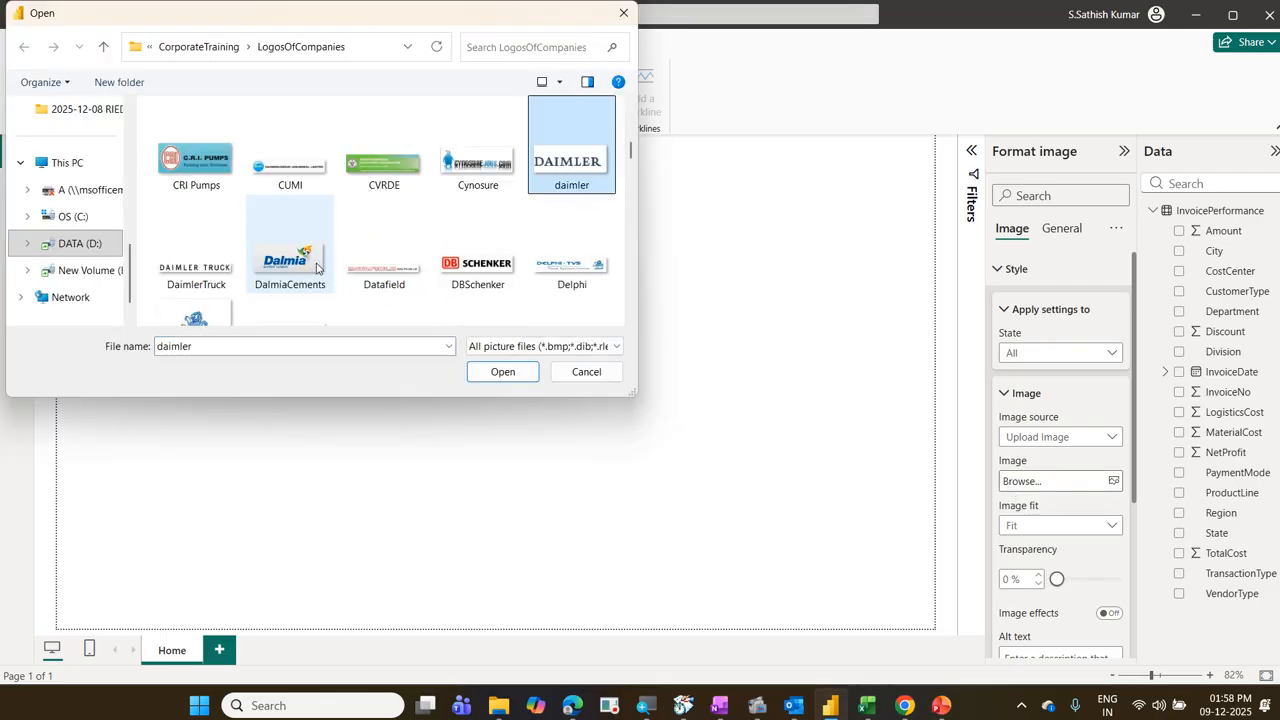
click(196, 250)
click(528, 384)
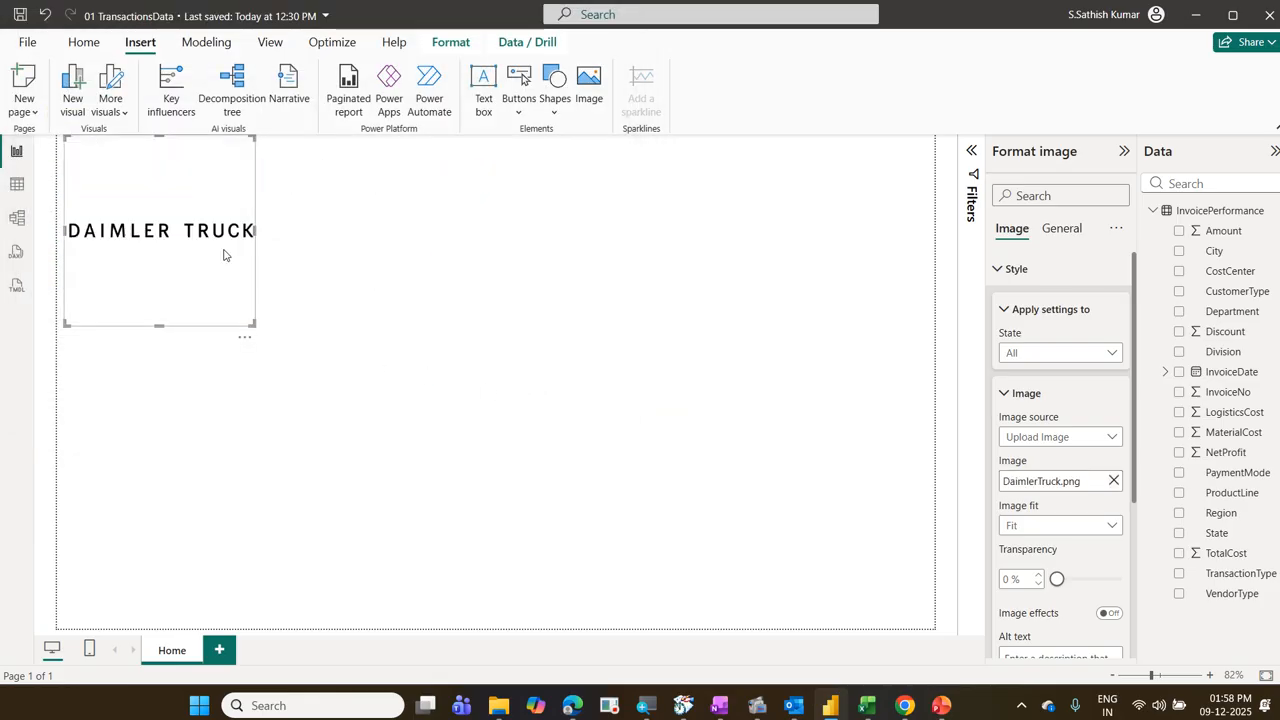
Step: Reduce the height of the Daimler Truck logo's frame and move it to the report page's upper-right corner
drag(158, 136, 152, 279)
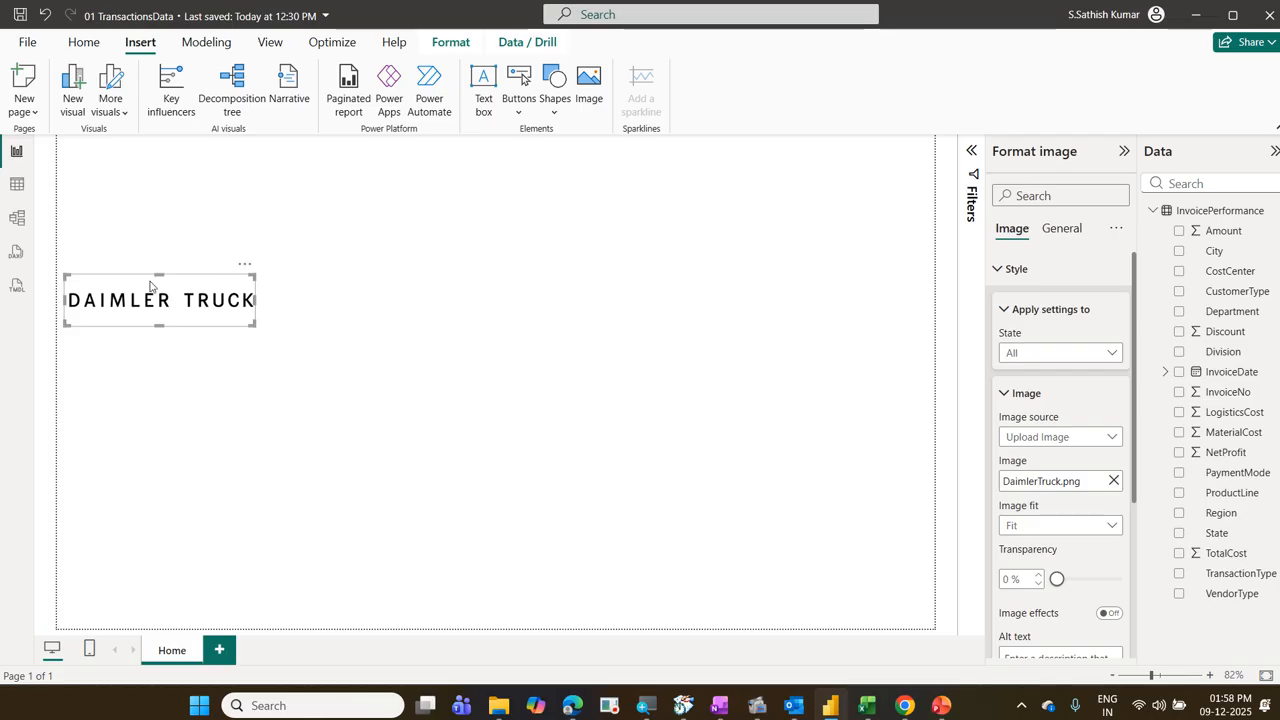
drag(187, 302, 834, 164)
click(804, 278)
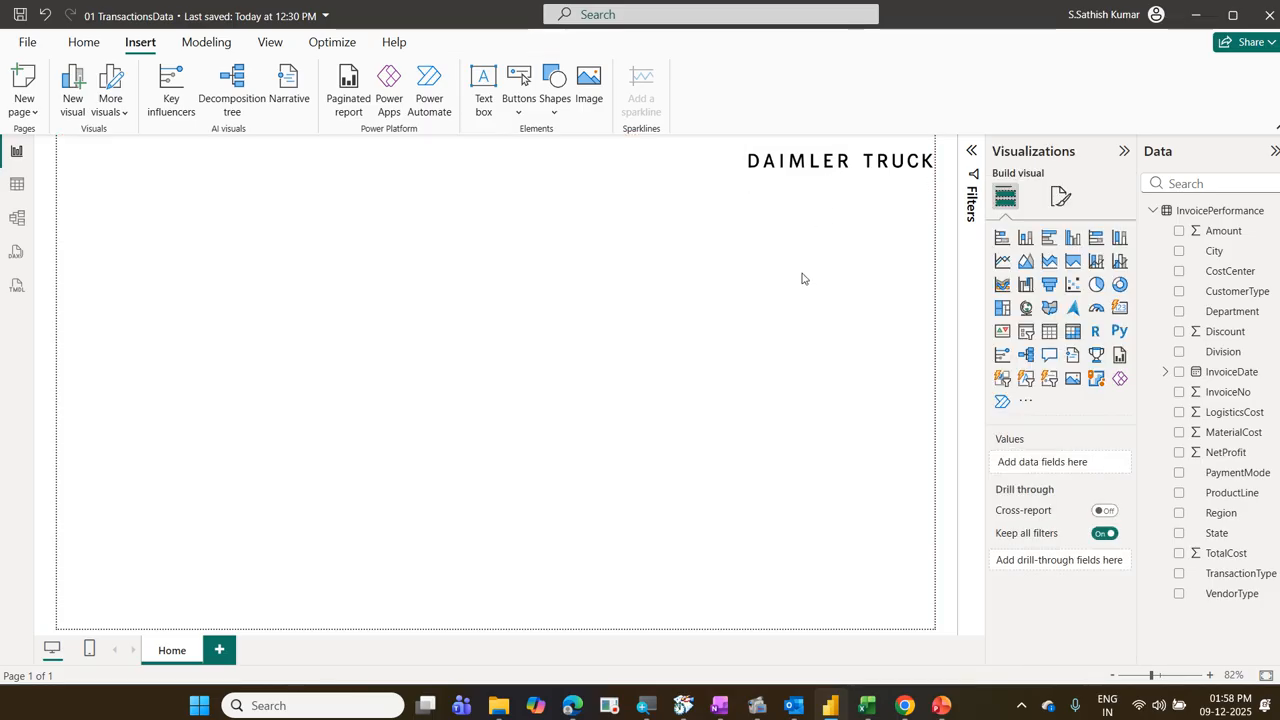
Step: Delete the Daimler Truck logo from the report page
click(930, 164)
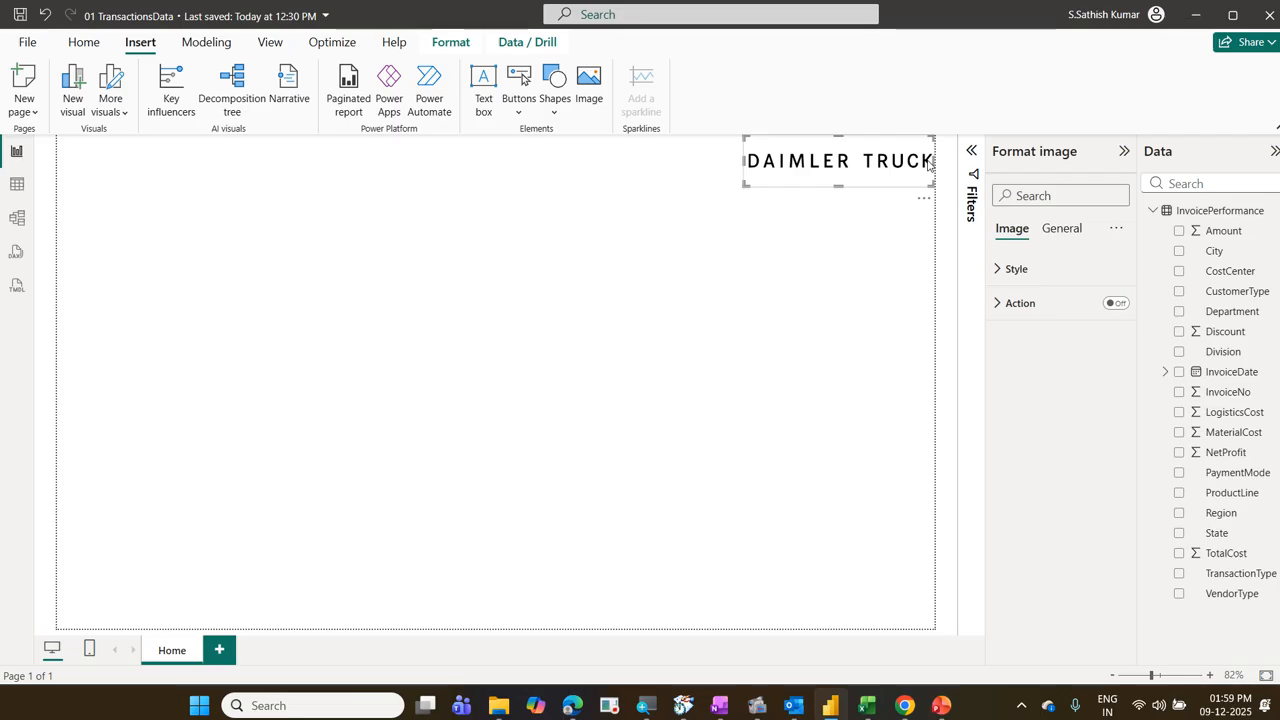
key(Delete)
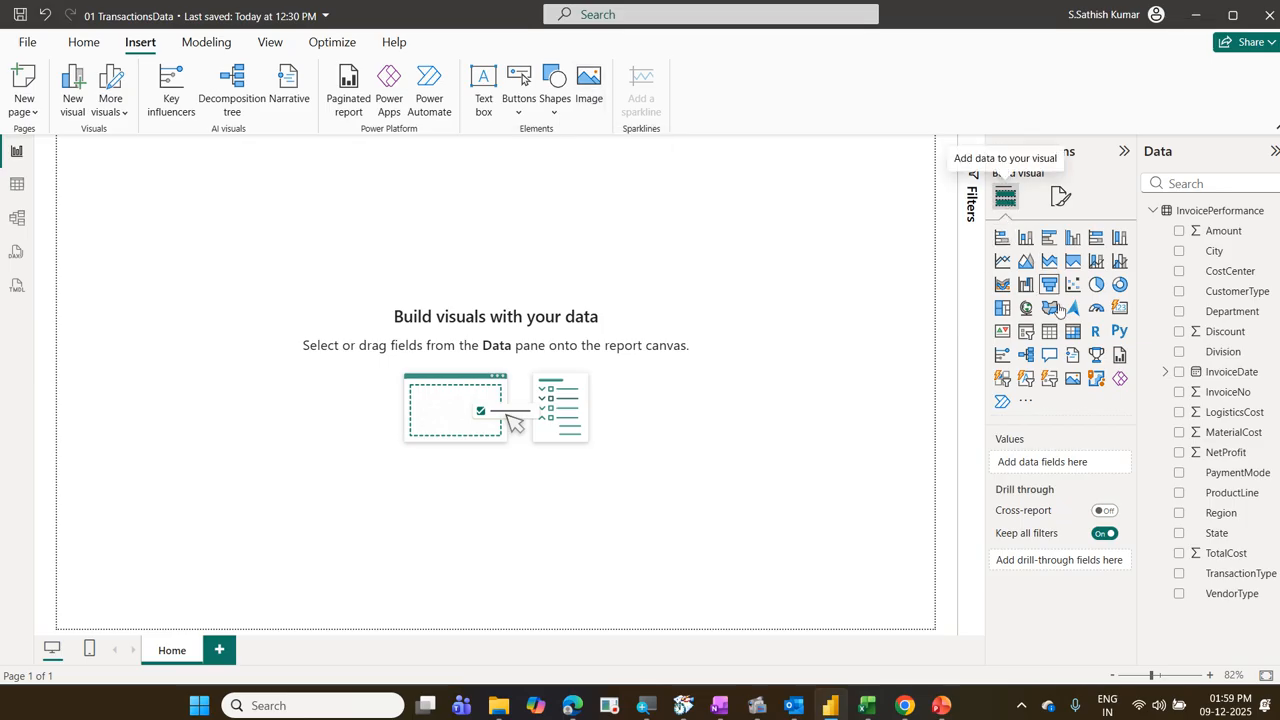
Step: Insert a new image element on the page and load DaimlerTruck.png from the LogosOfCompanies folder into it
click(589, 90)
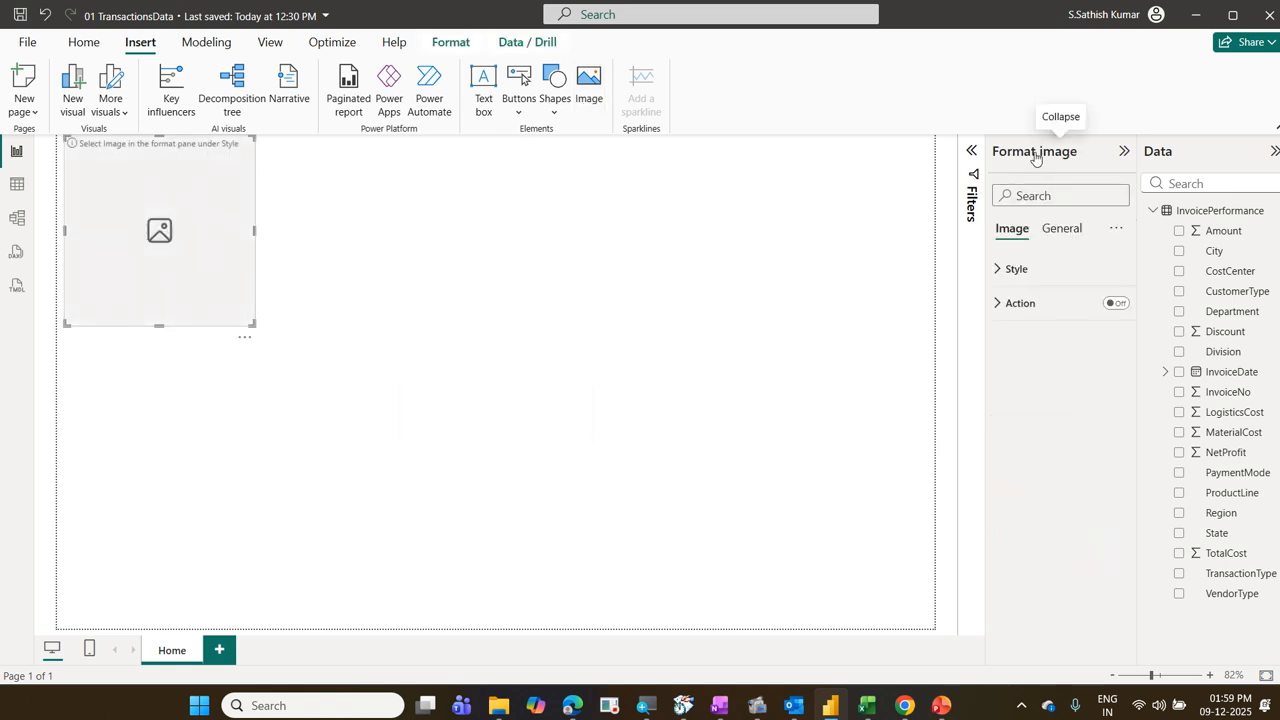
click(1036, 266)
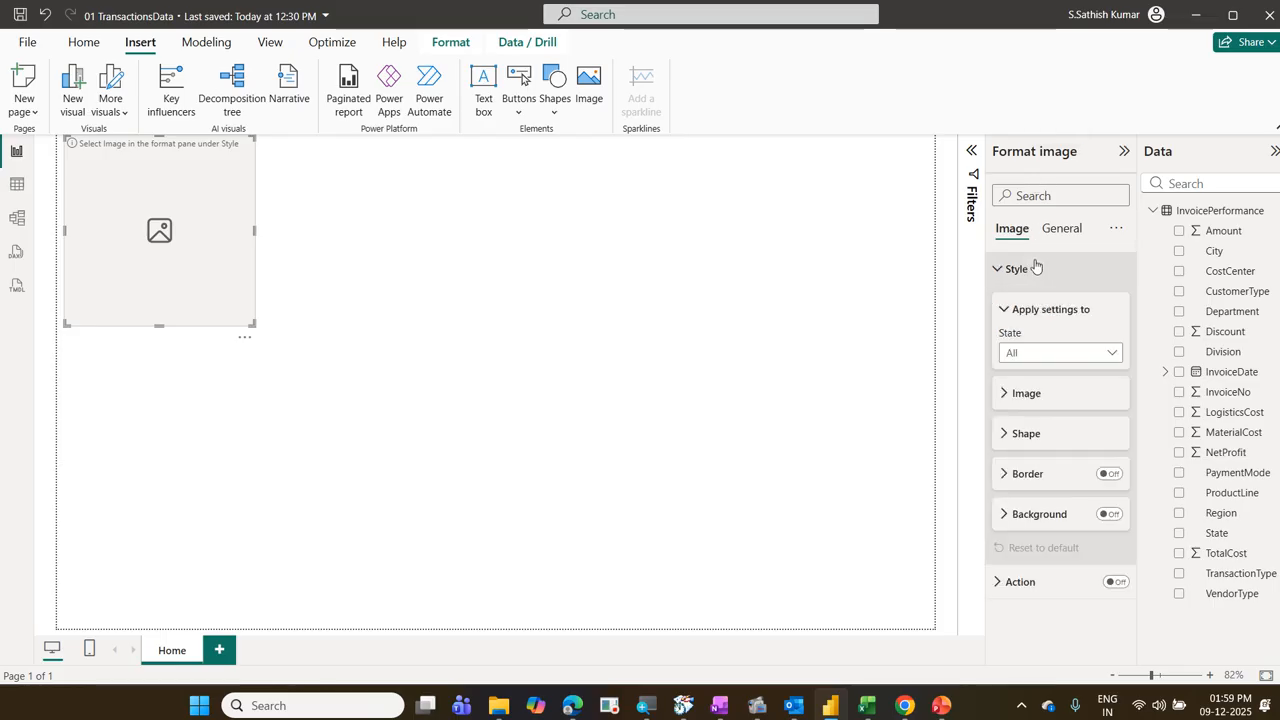
click(1050, 393)
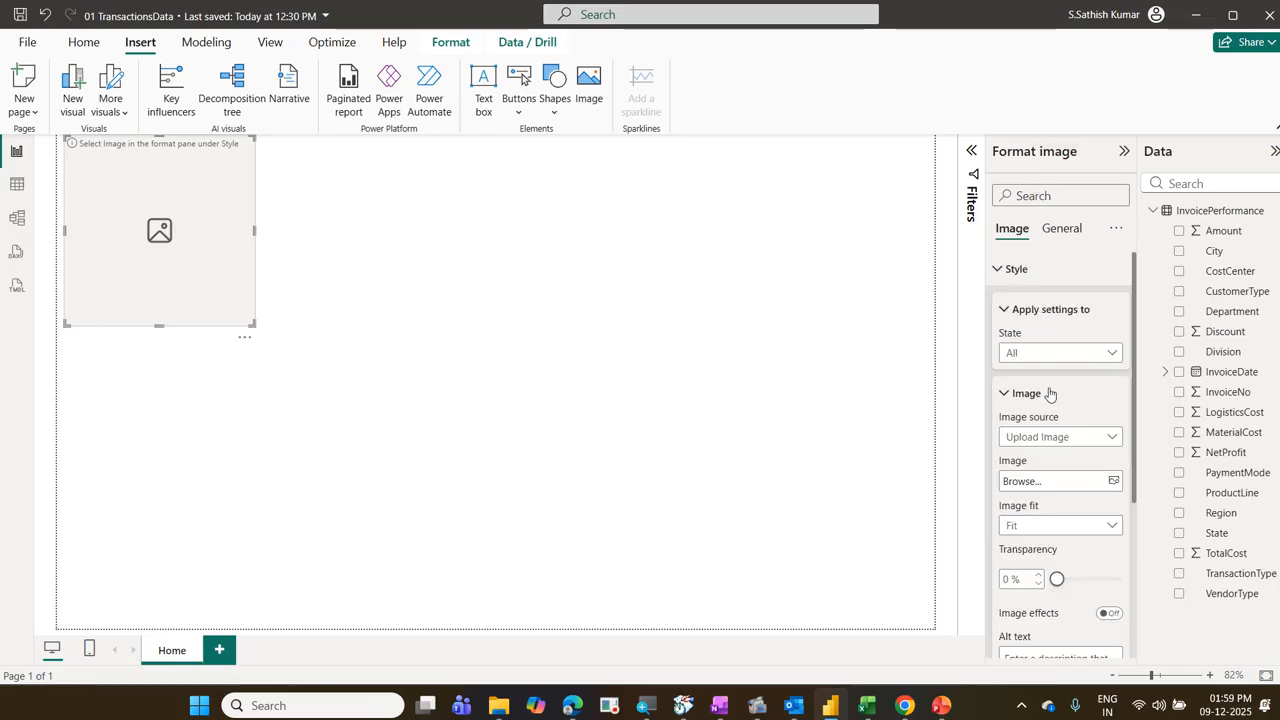
click(1069, 487)
click(317, 276)
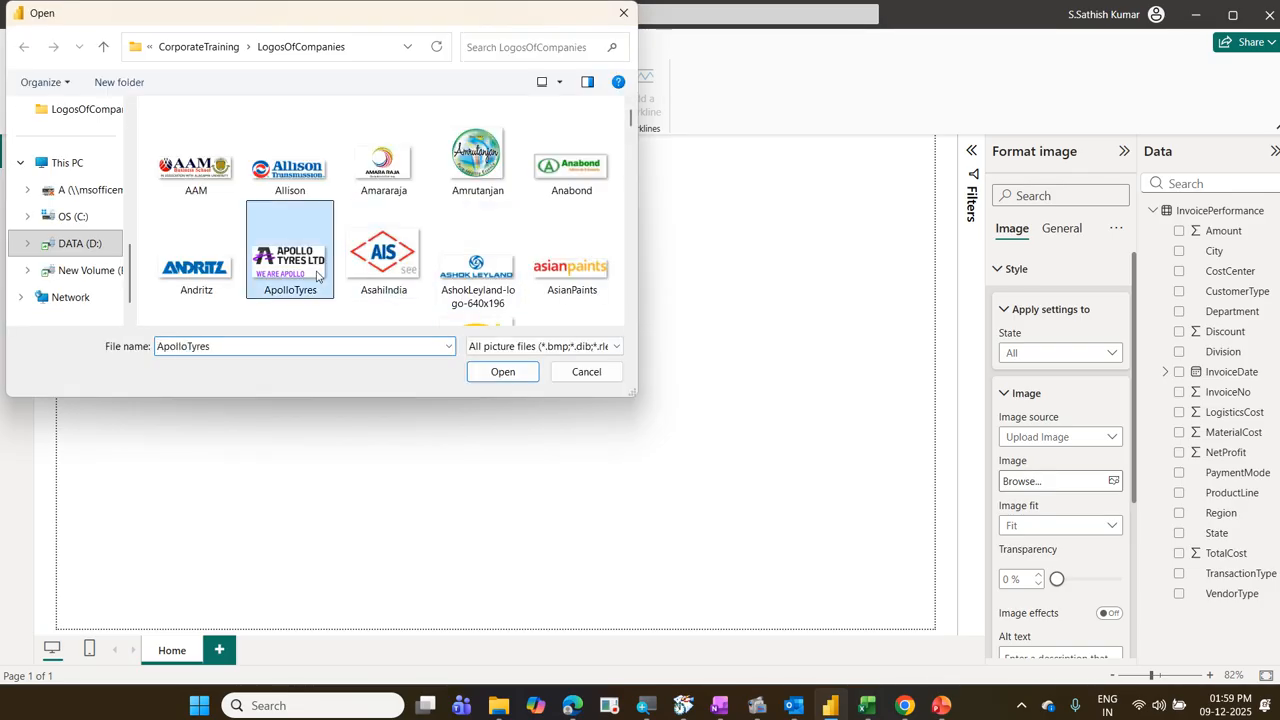
key(d)
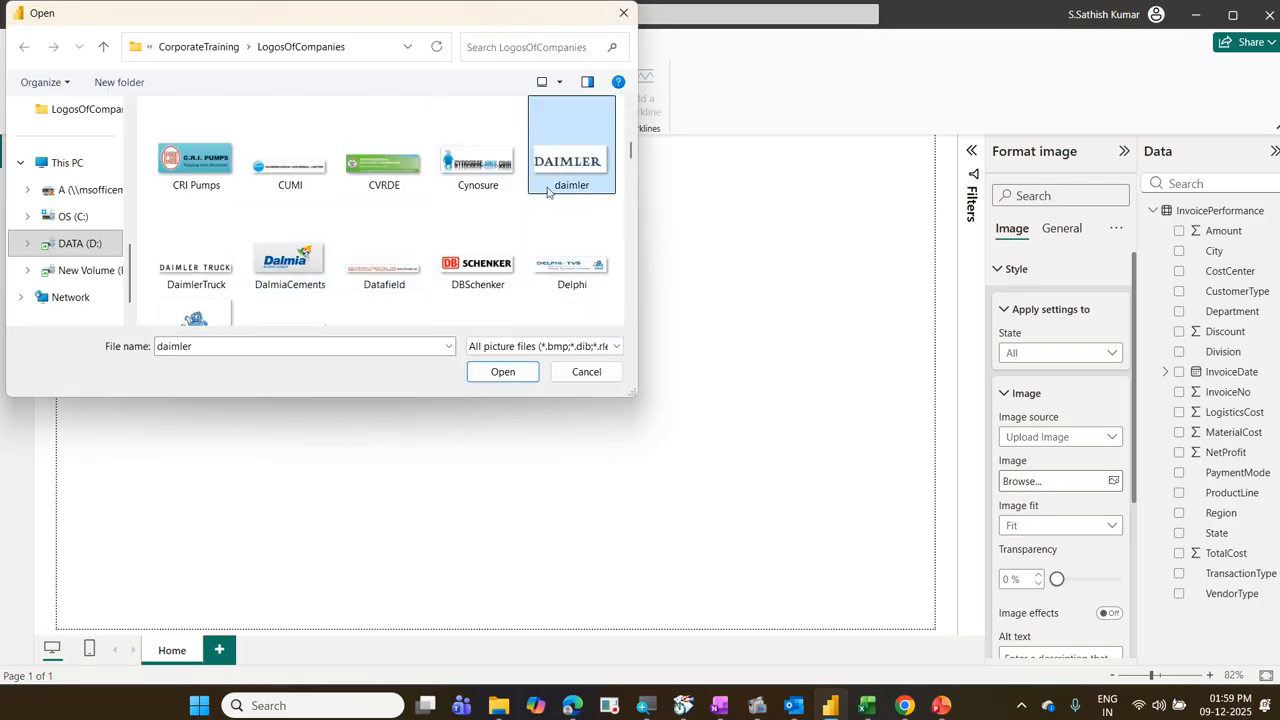
click(224, 252)
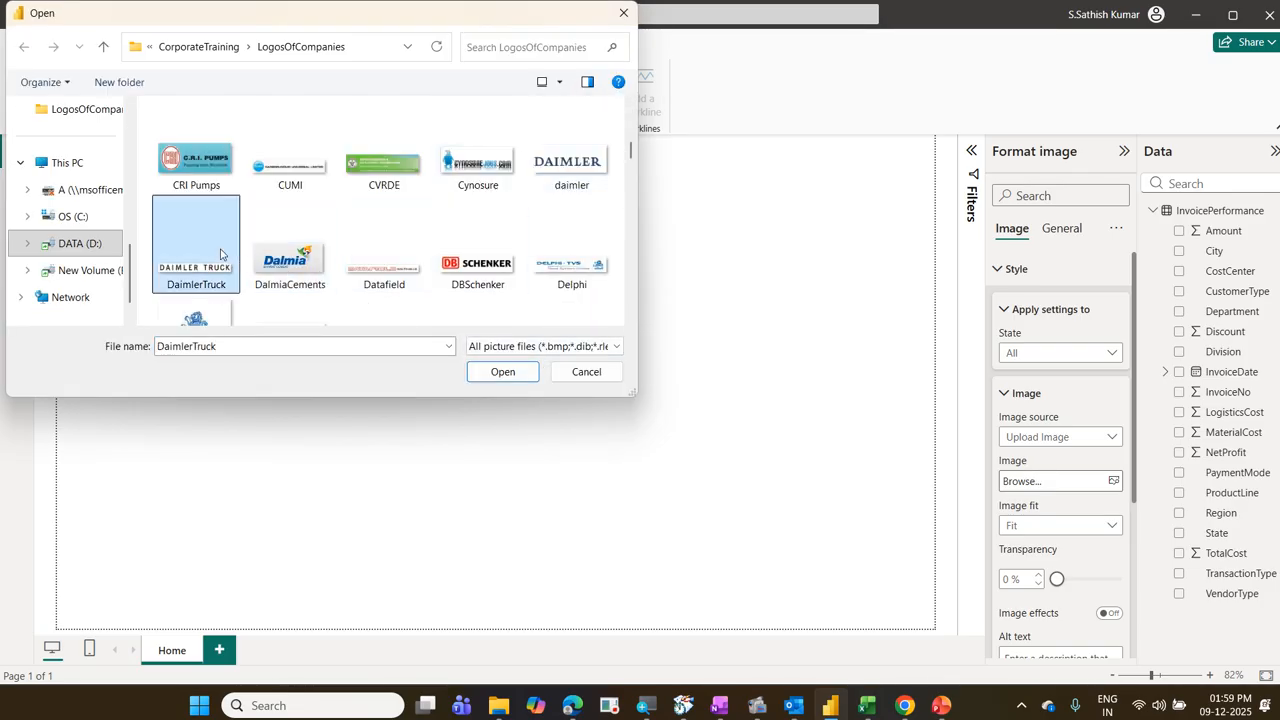
click(497, 374)
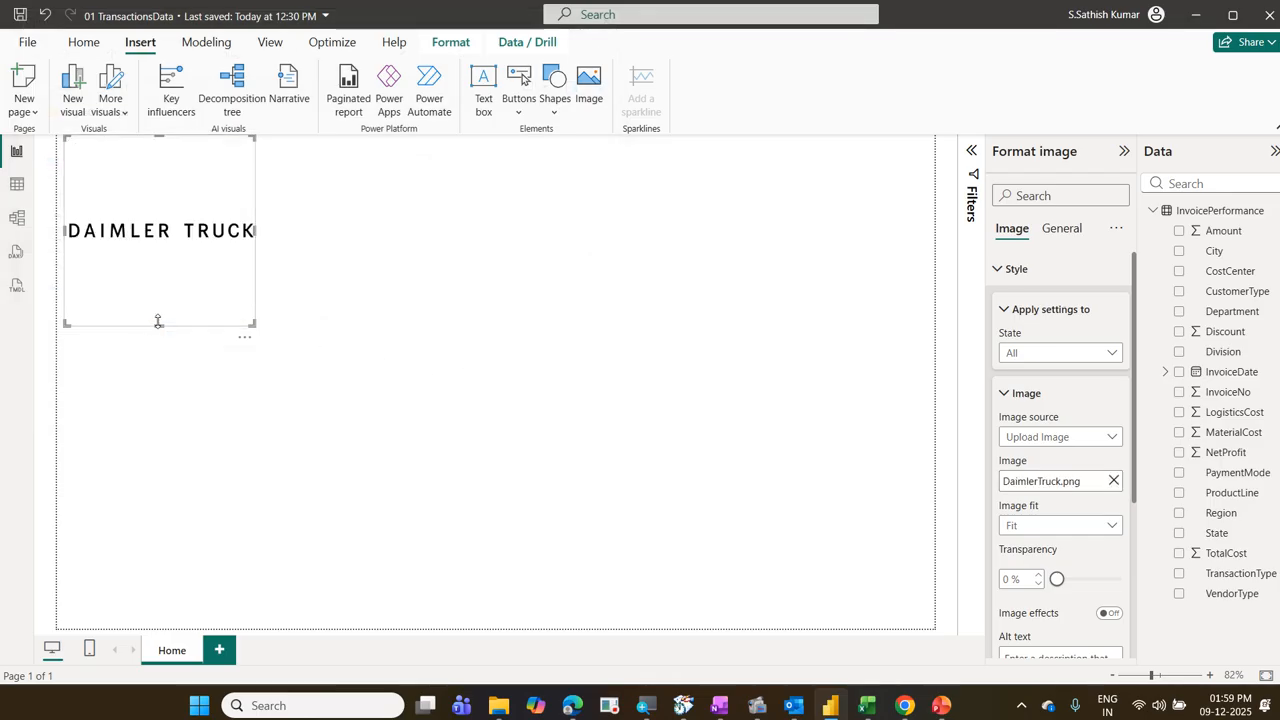
Step: Reduce the height of the Daimler Truck logo's frame and place it in the report page's upper-right corner
drag(158, 321, 830, 143)
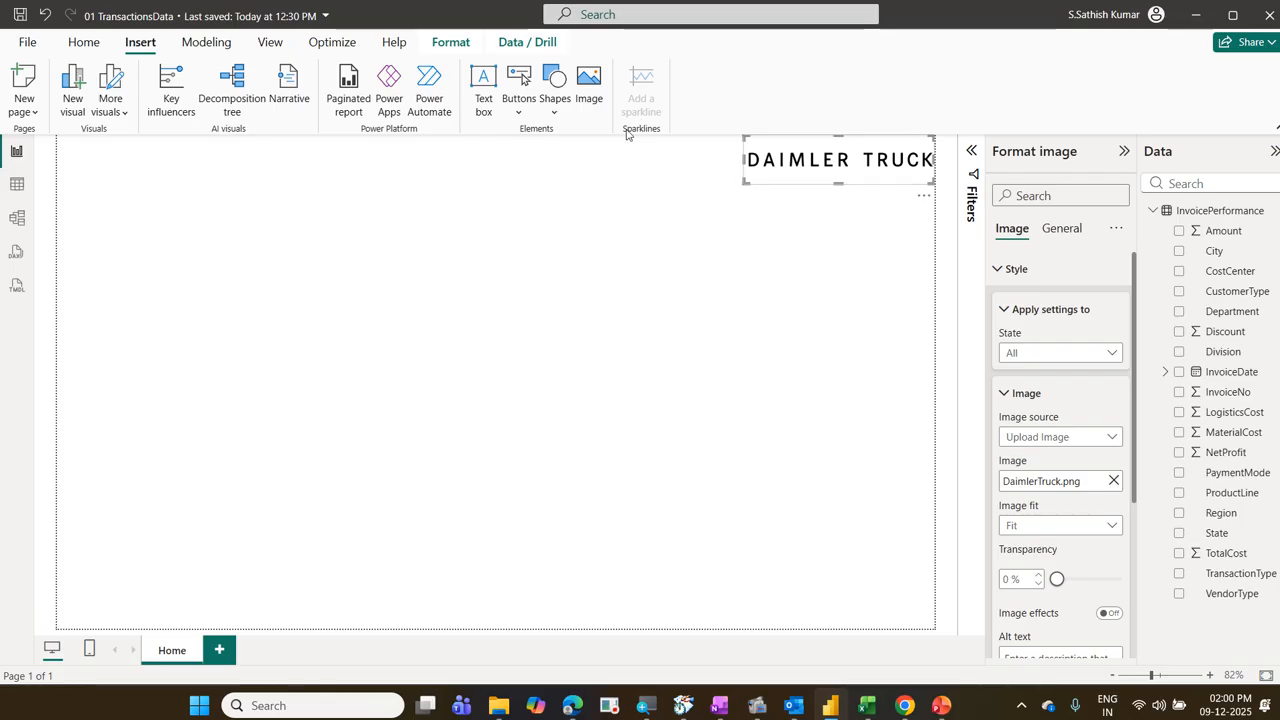
click(481, 200)
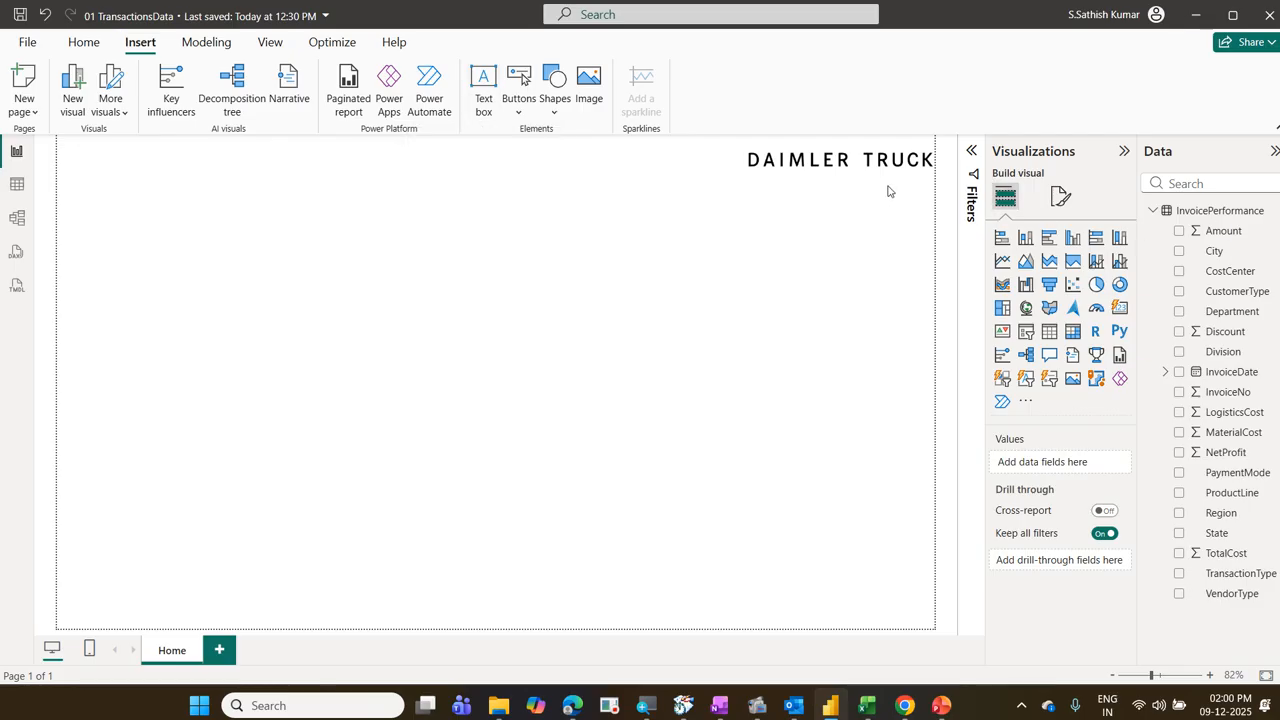
Step: Move the Daimler Truck logo across the report page and back to the page's upper-right corner
click(858, 177)
drag(858, 177, 351, 211)
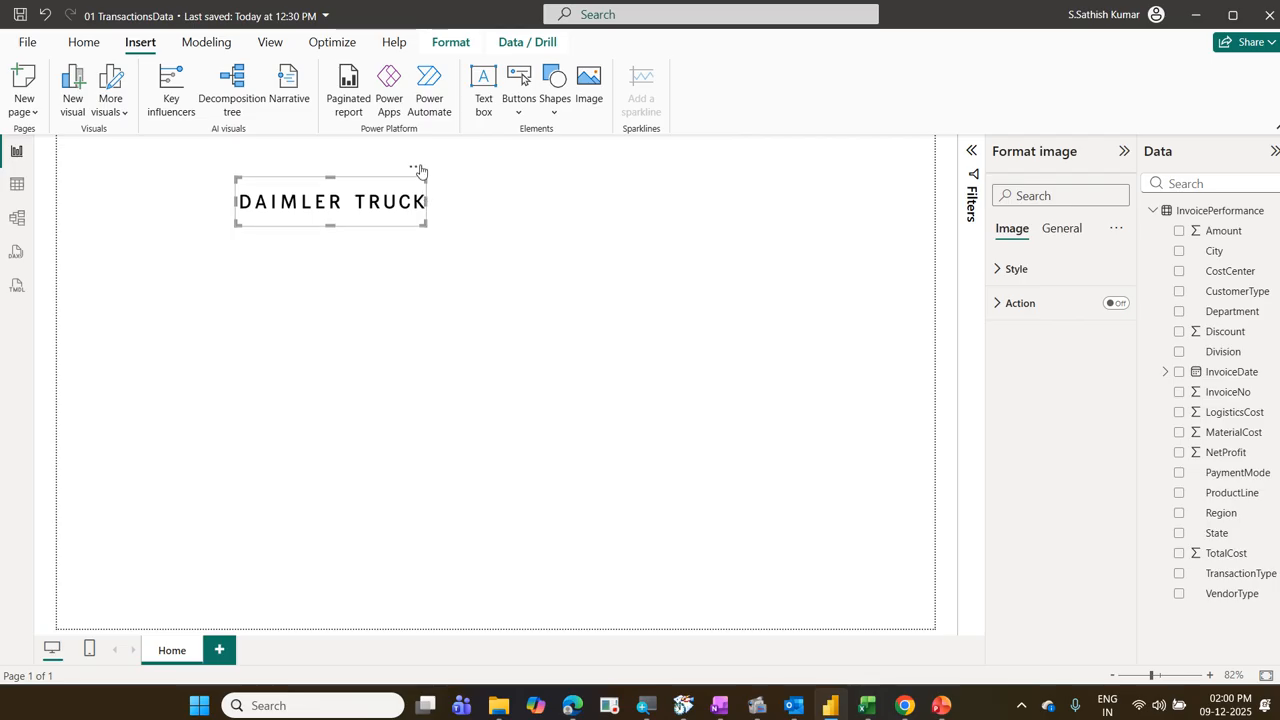
drag(420, 172, 778, 150)
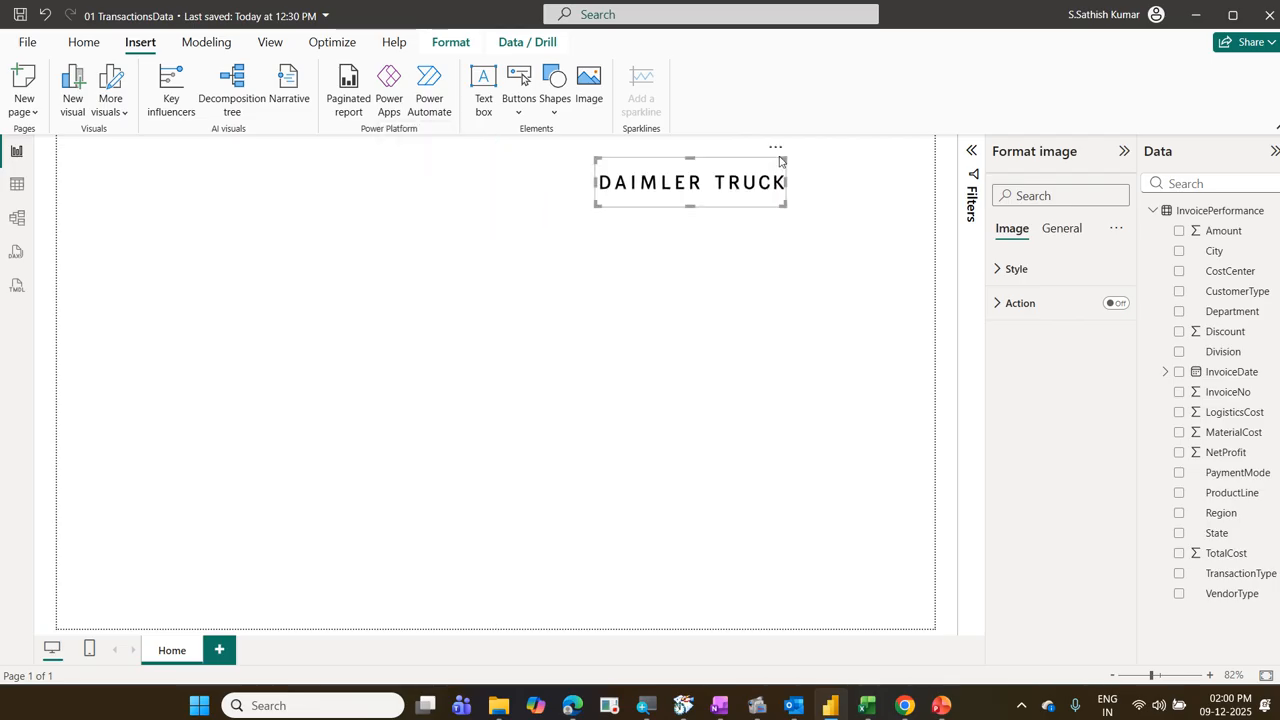
drag(776, 155, 918, 138)
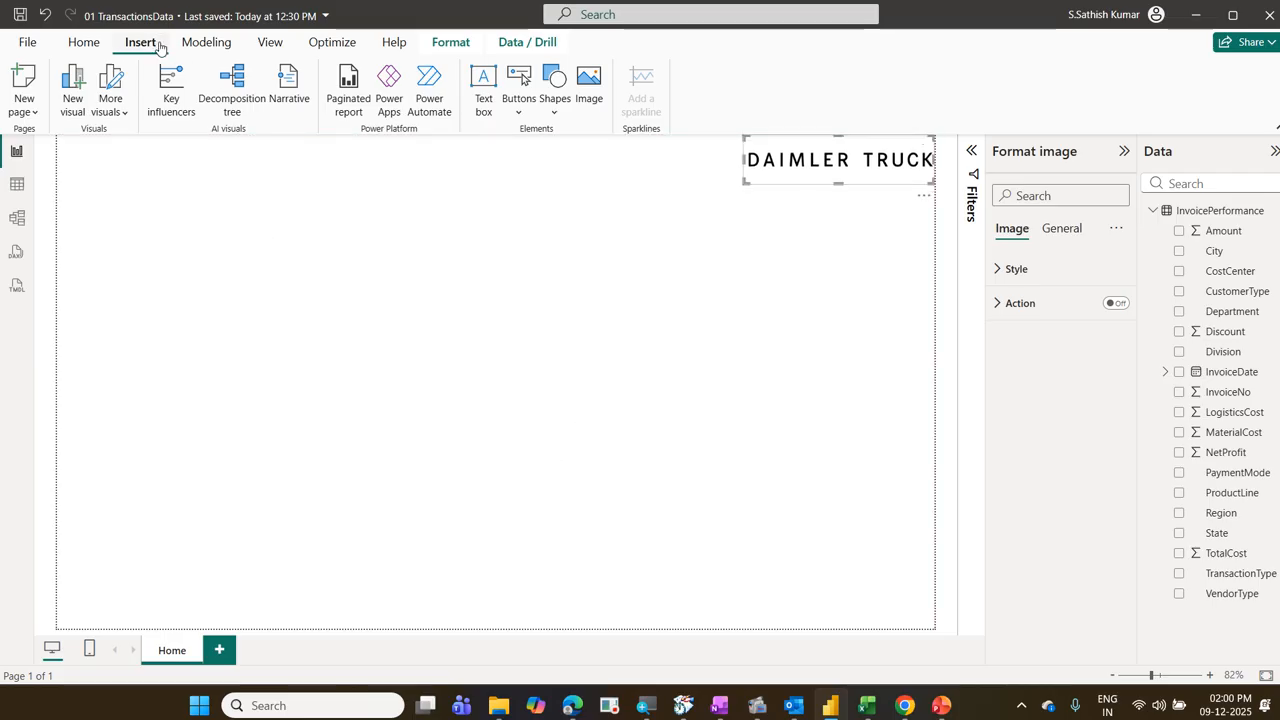
Step: Insert an empty text box on the report page and place the cursor in it
click(487, 111)
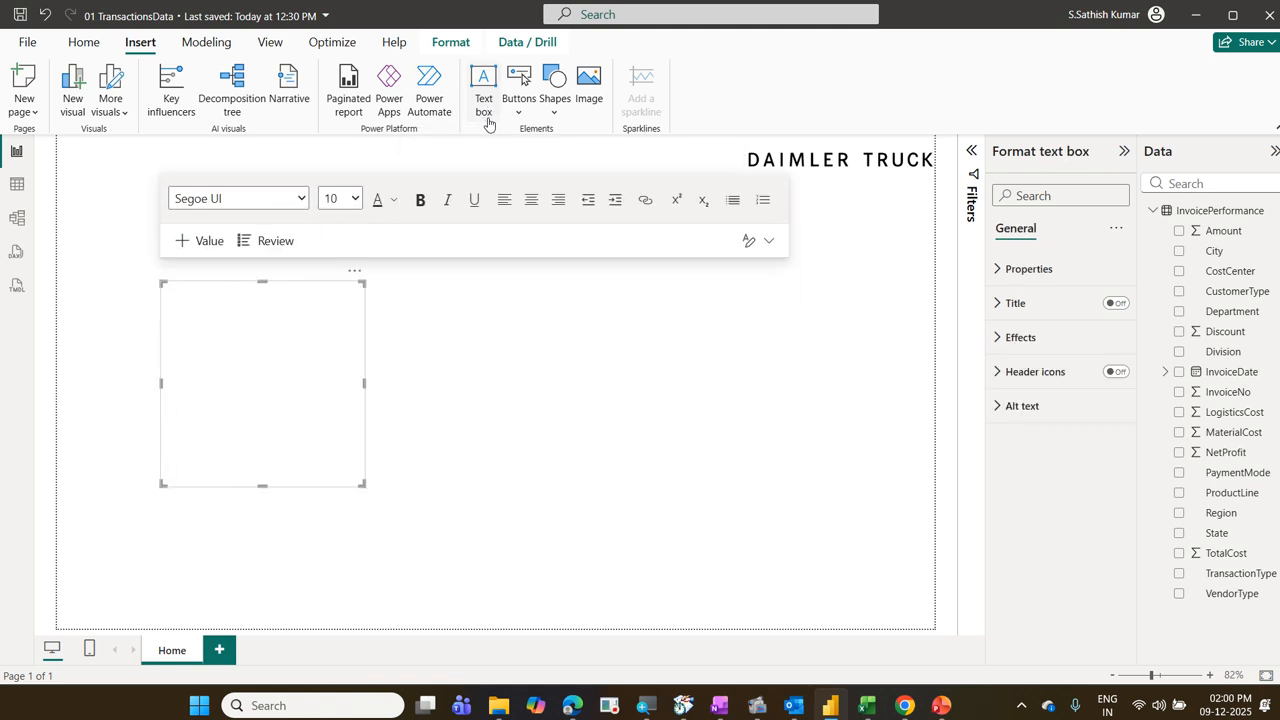
click(210, 321)
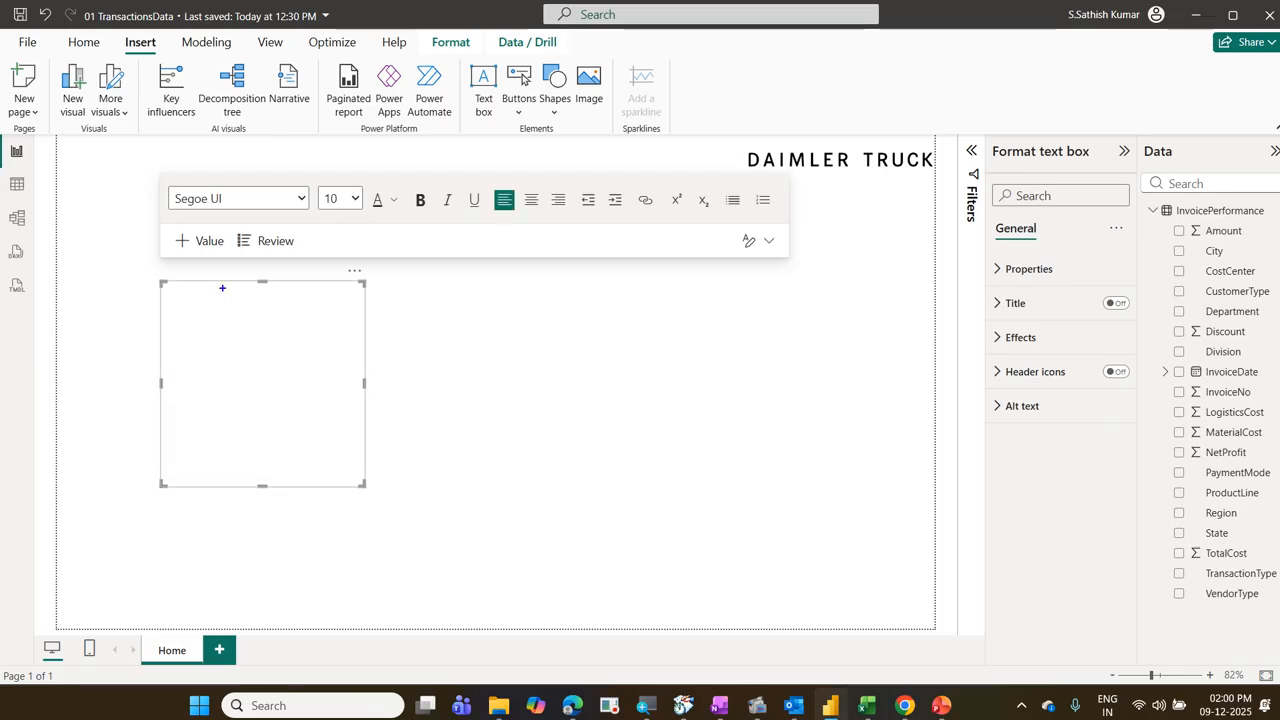
drag(173, 193, 243, 216)
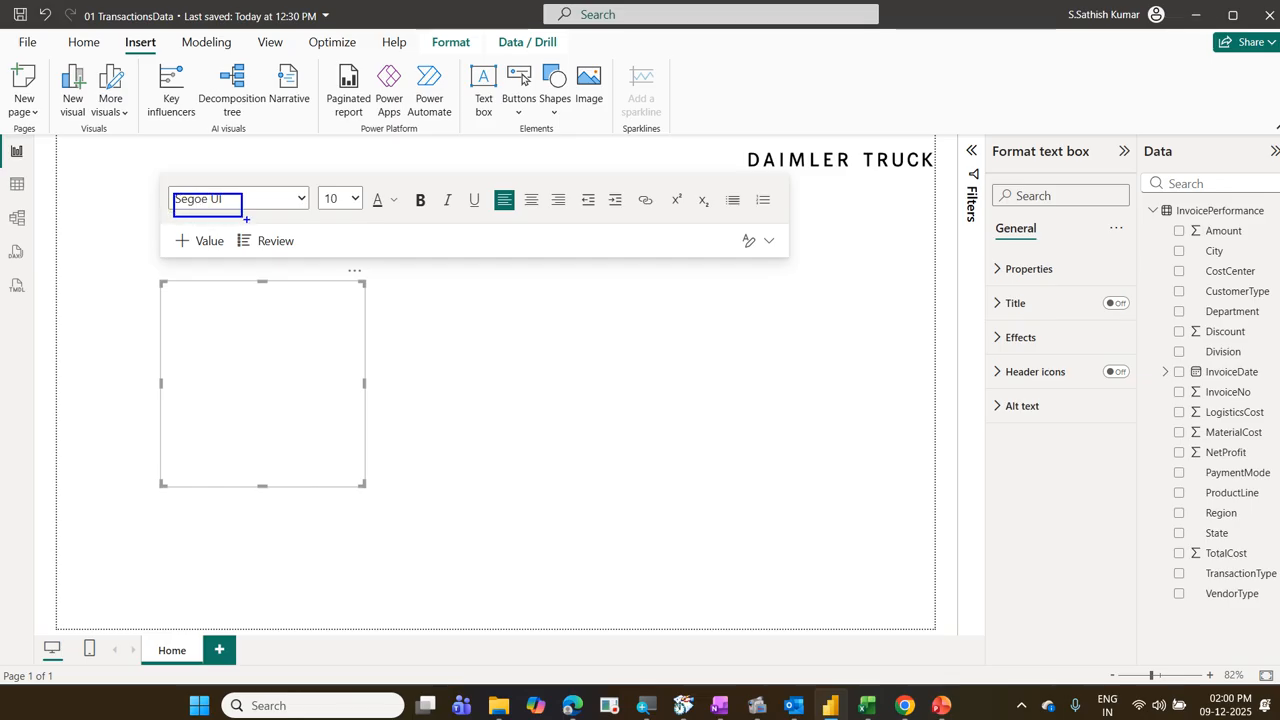
drag(249, 189, 186, 239)
drag(162, 190, 228, 232)
mouse_move(318, 212)
mouse_down()
mouse_move(305, 182)
mouse_move(298, 222)
mouse_up()
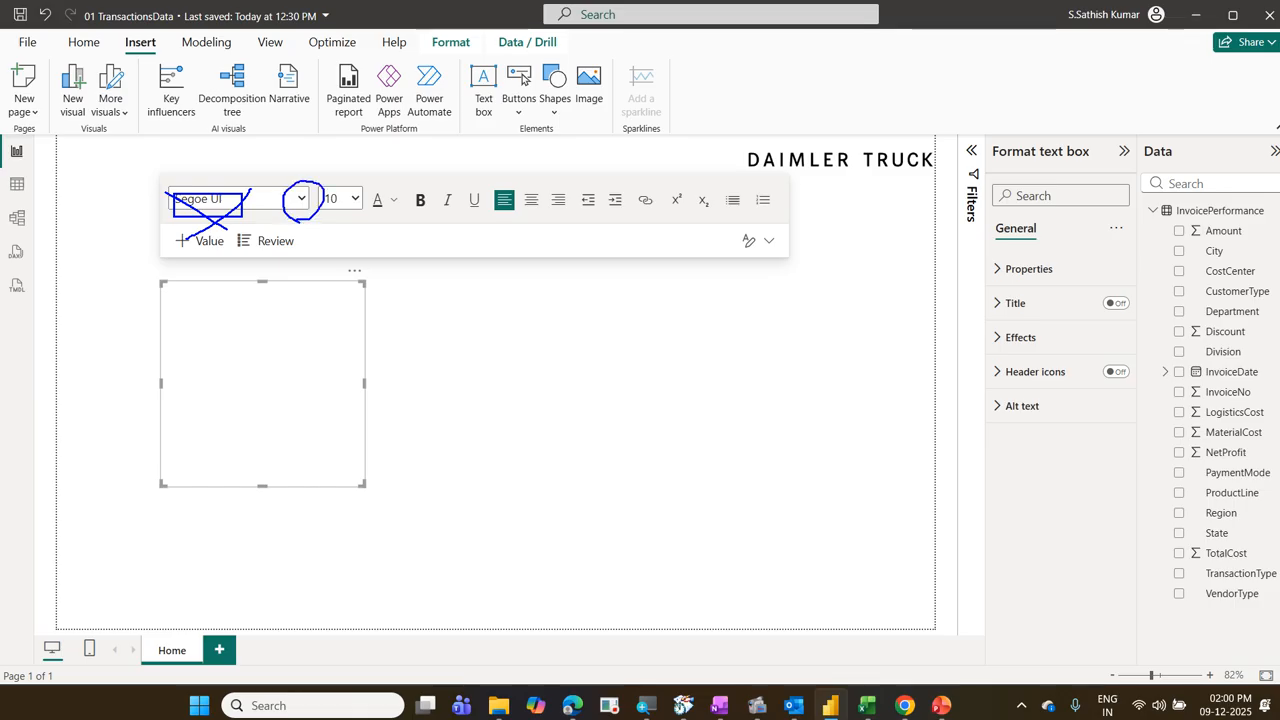
key(Escape)
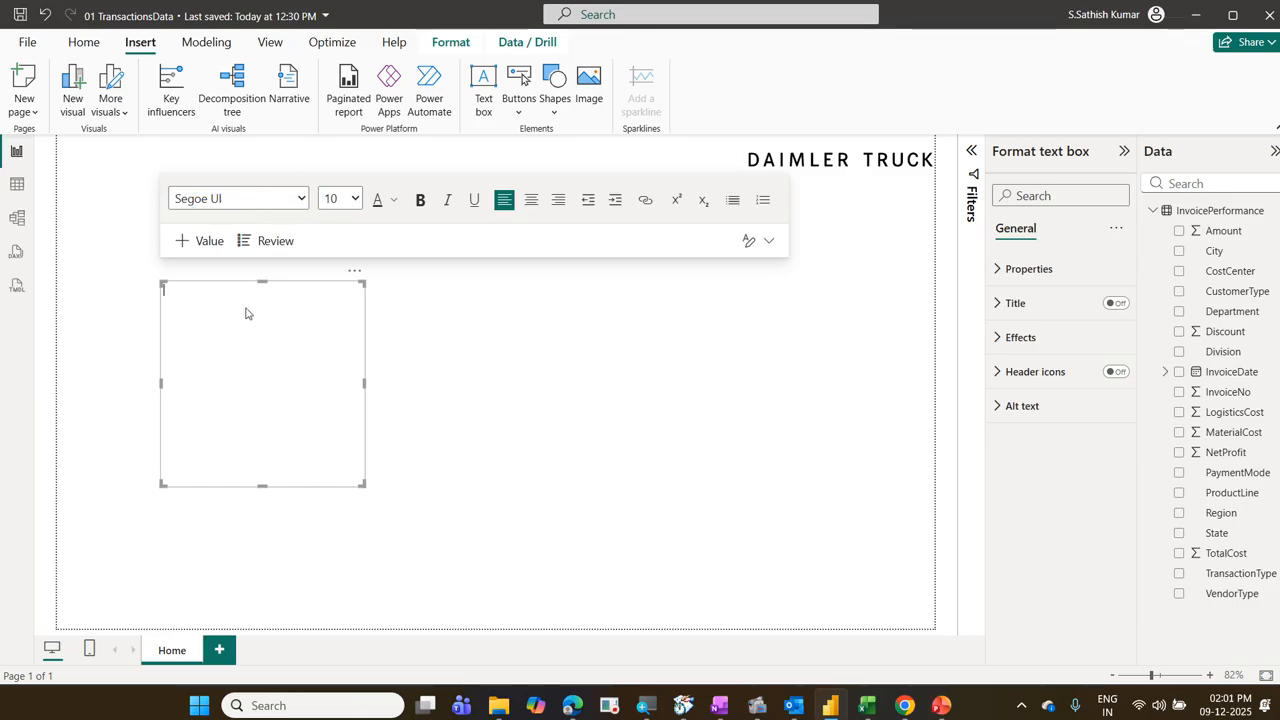
Step: Look through the fonts available for the text box without changing the current one
click(302, 199)
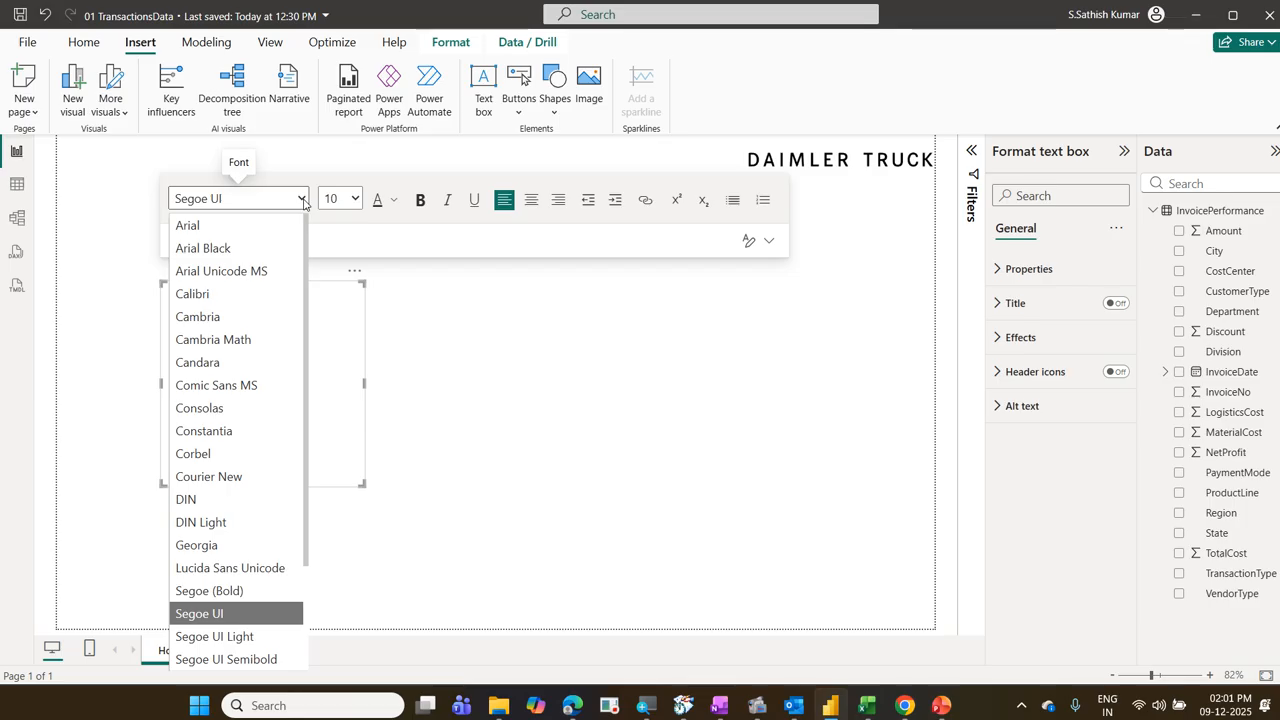
scroll(215, 350, down, 2)
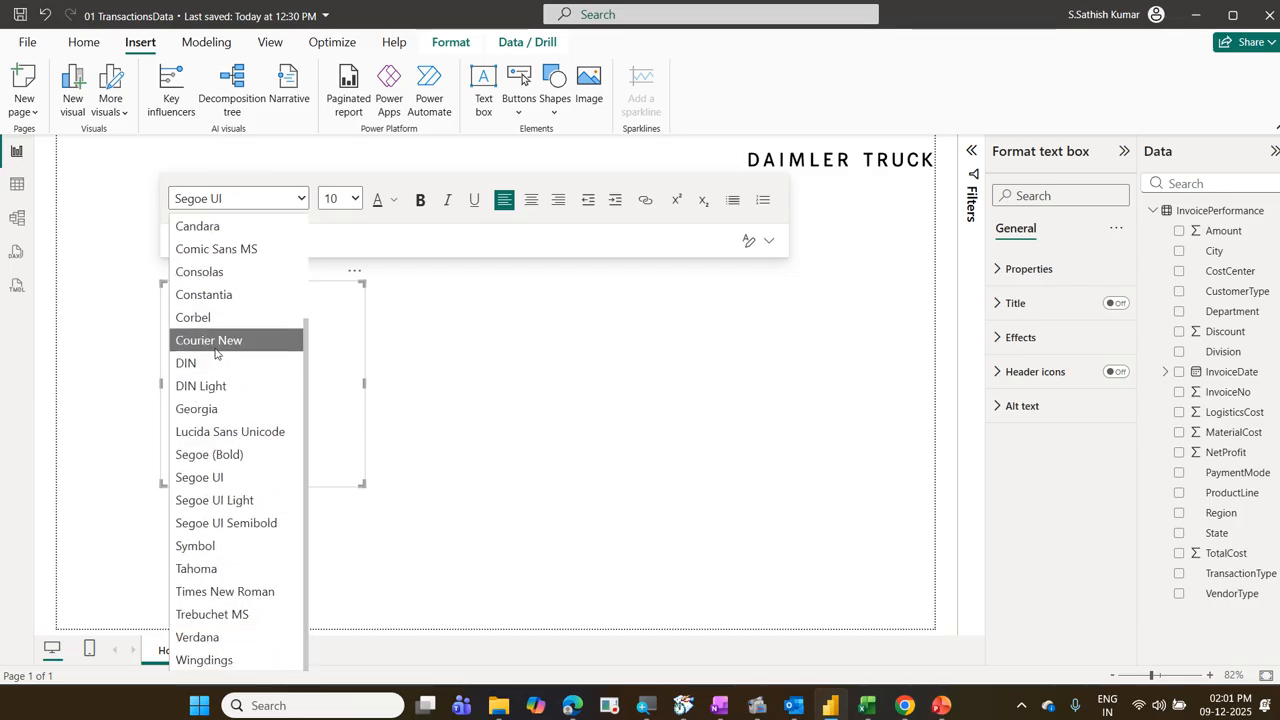
scroll(215, 350, up, 2)
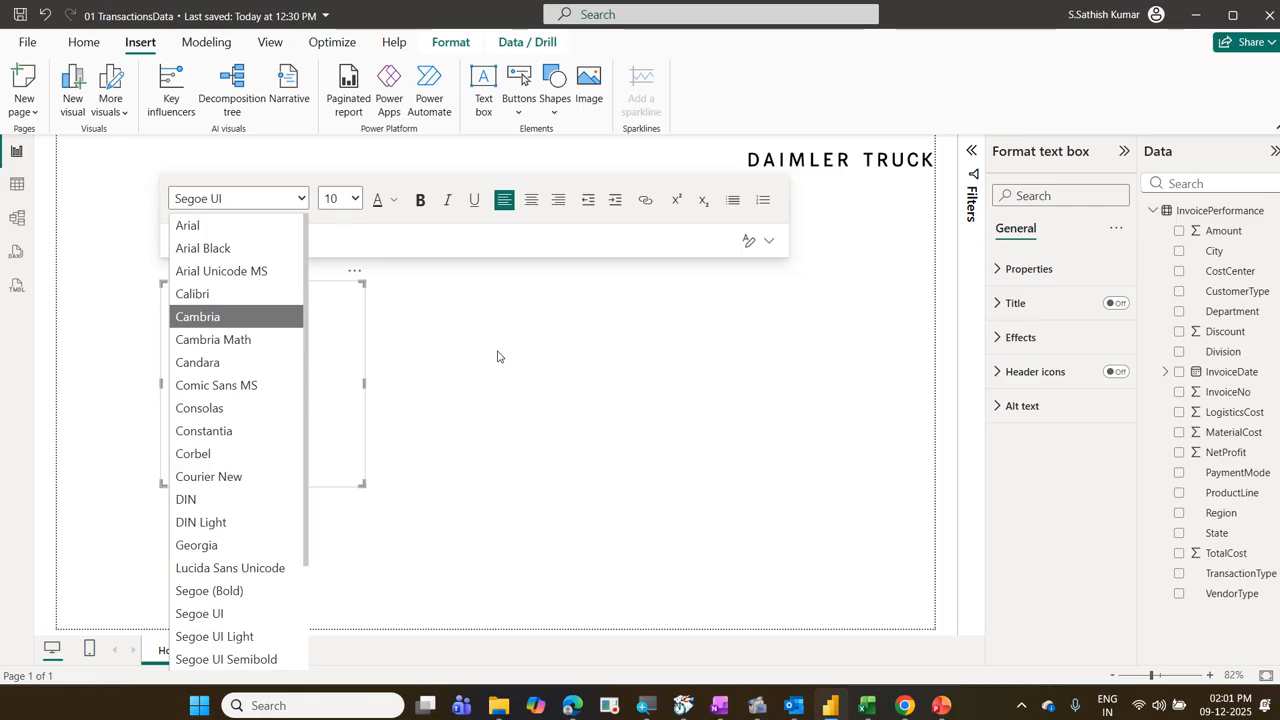
click(356, 273)
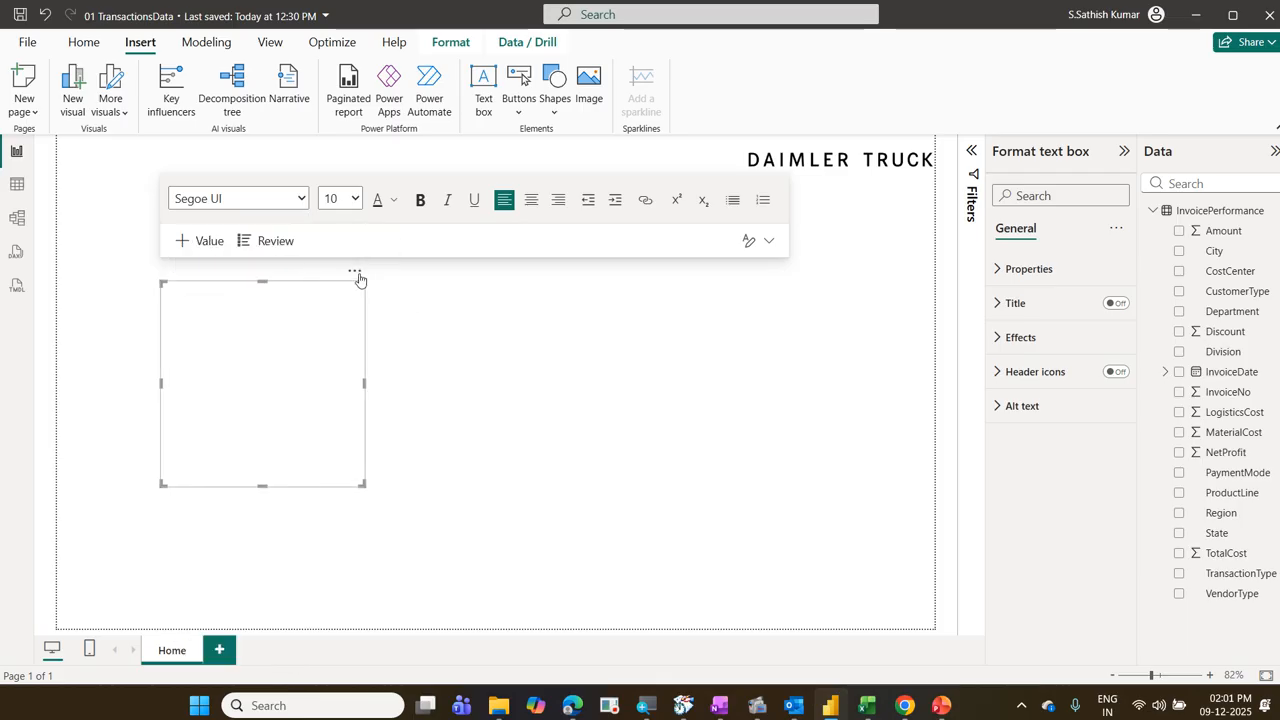
Step: Remove the empty text box from the report page
click(356, 273)
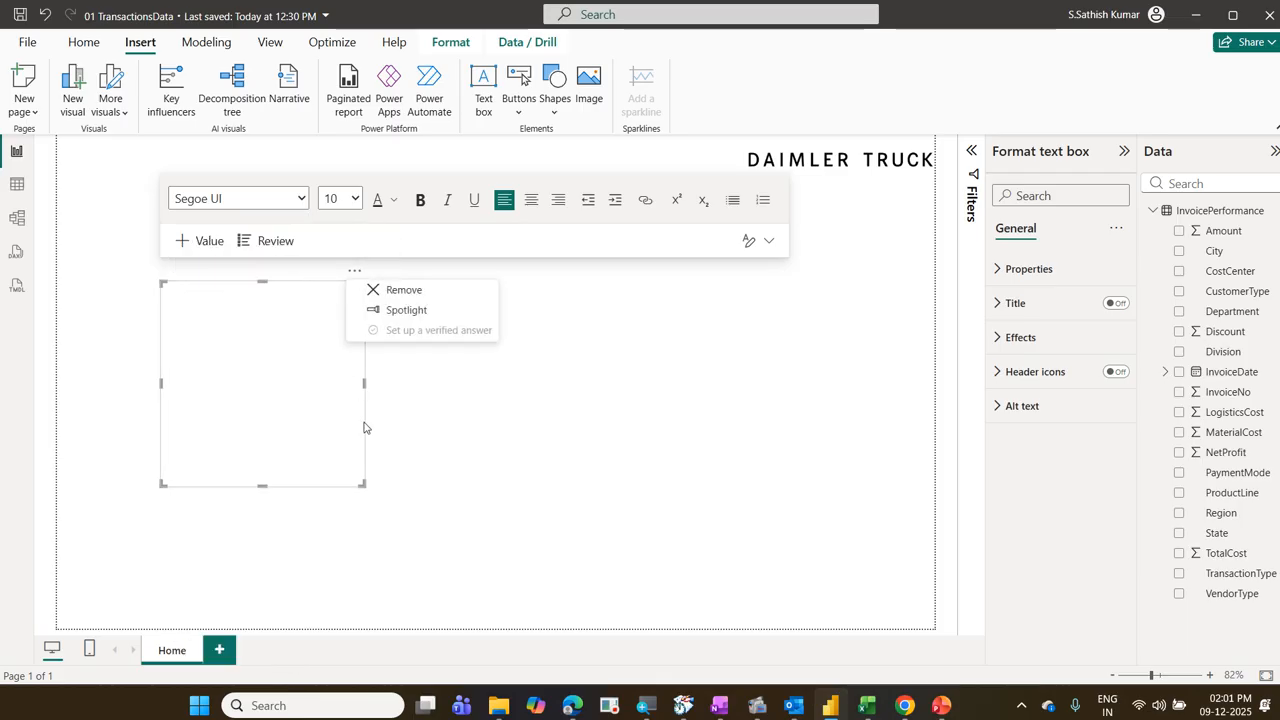
key(Escape)
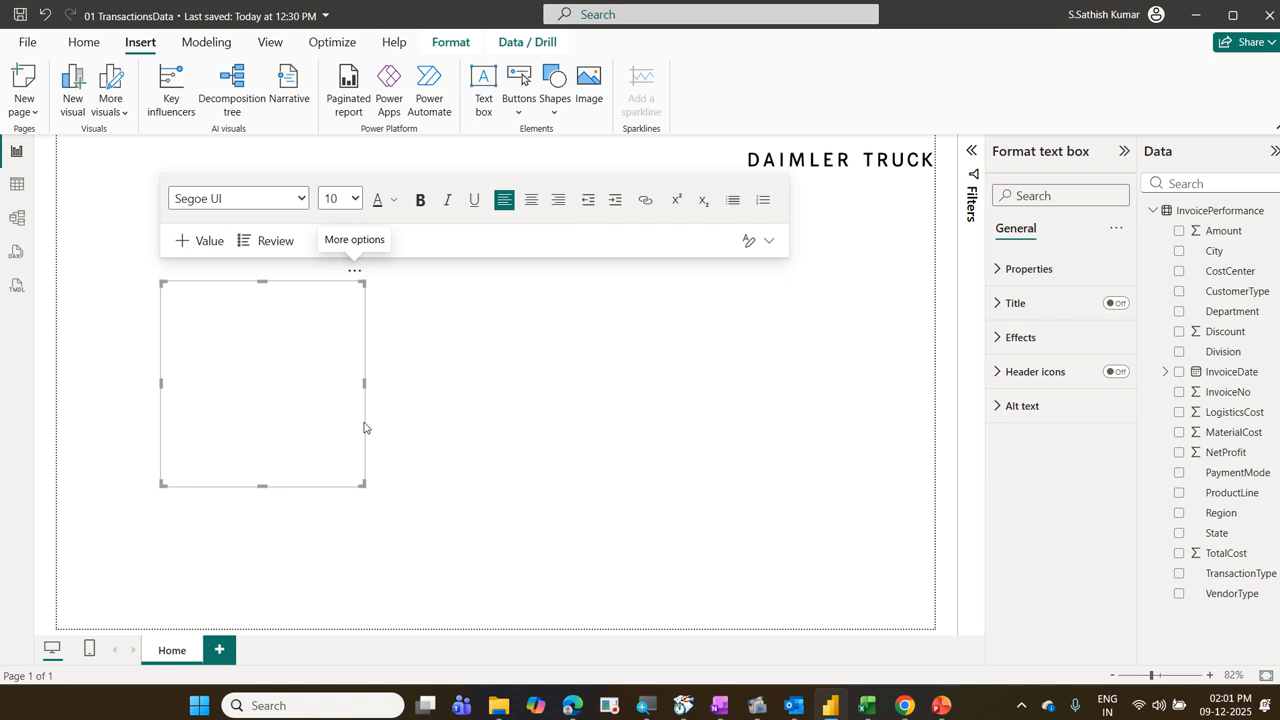
click(356, 271)
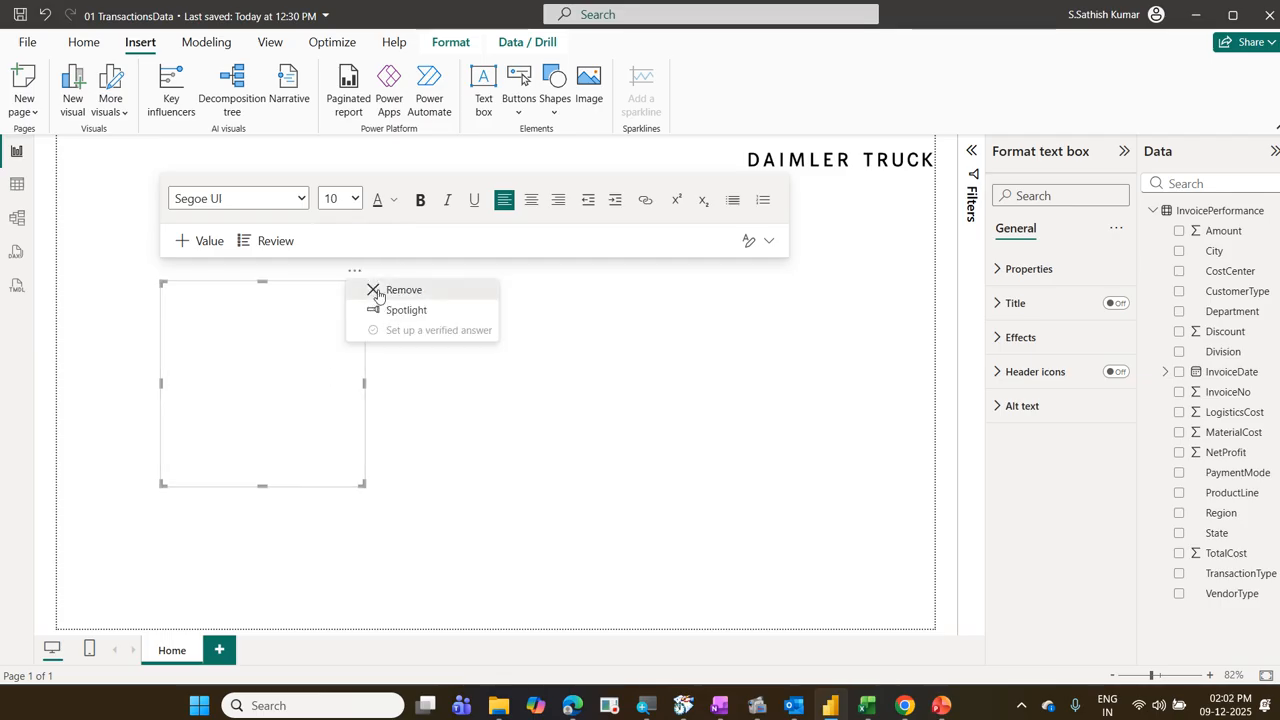
click(372, 290)
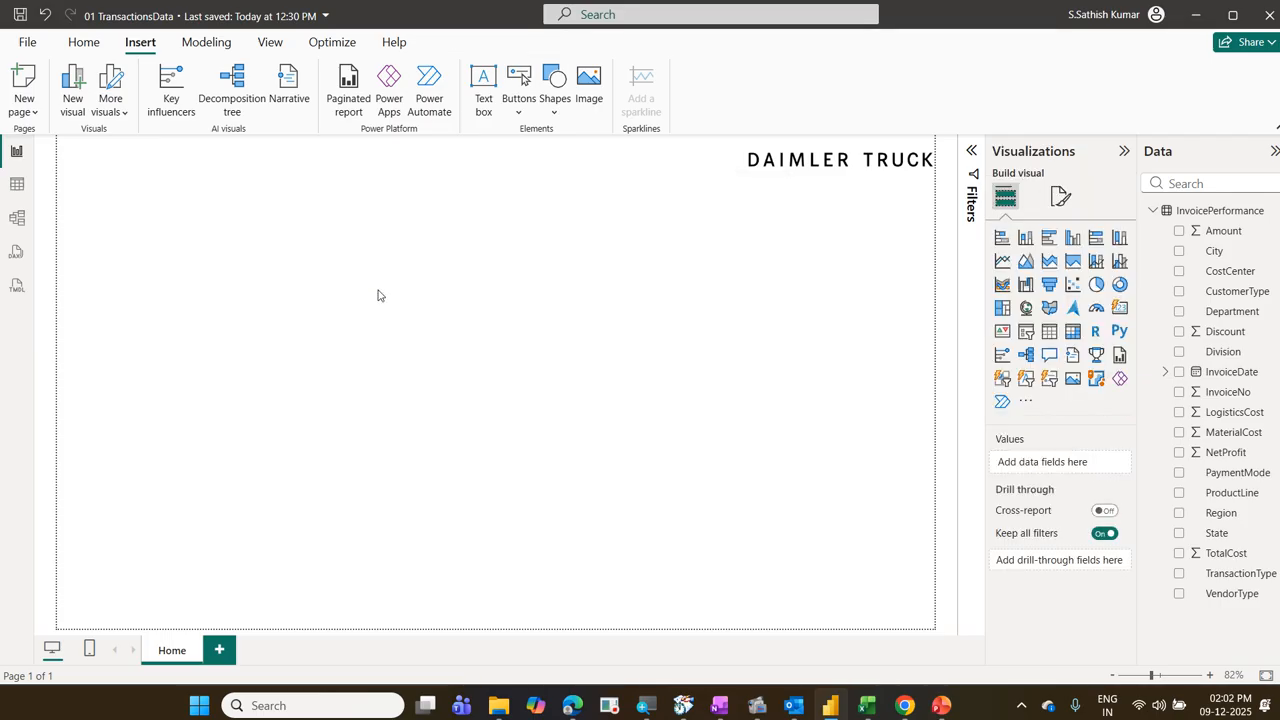
click(343, 288)
text(D)
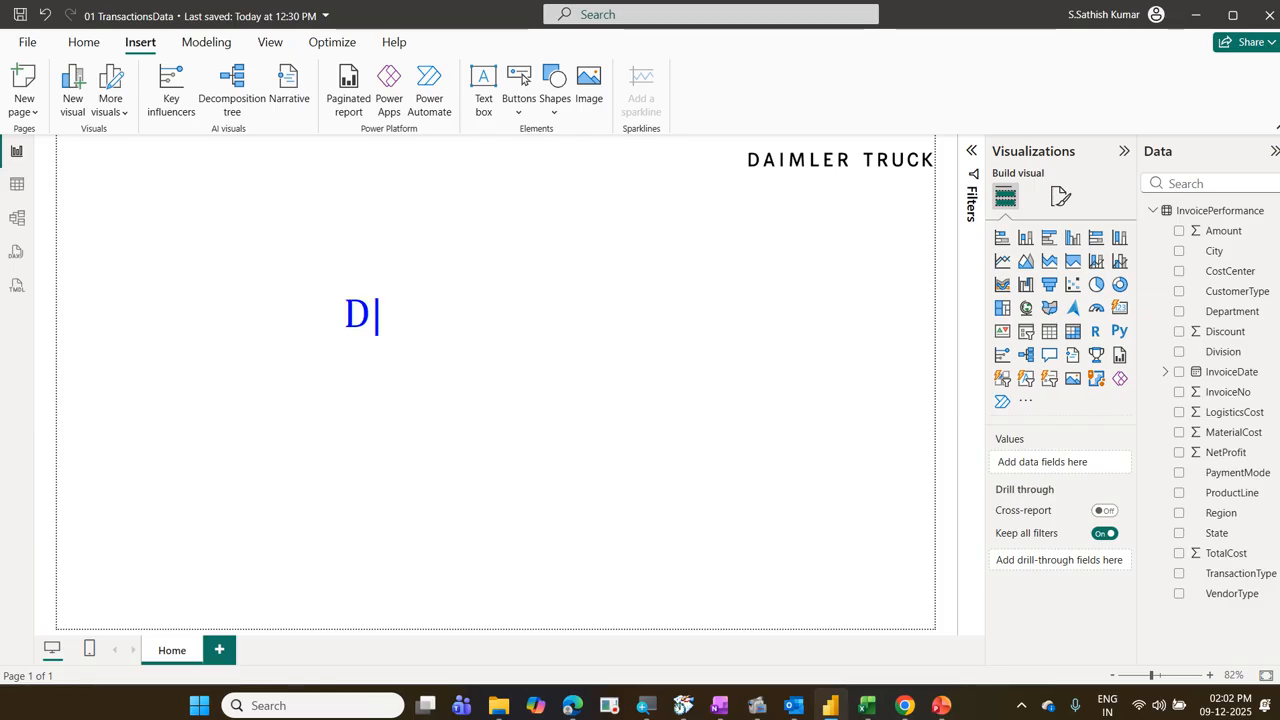
text(aimler CS)
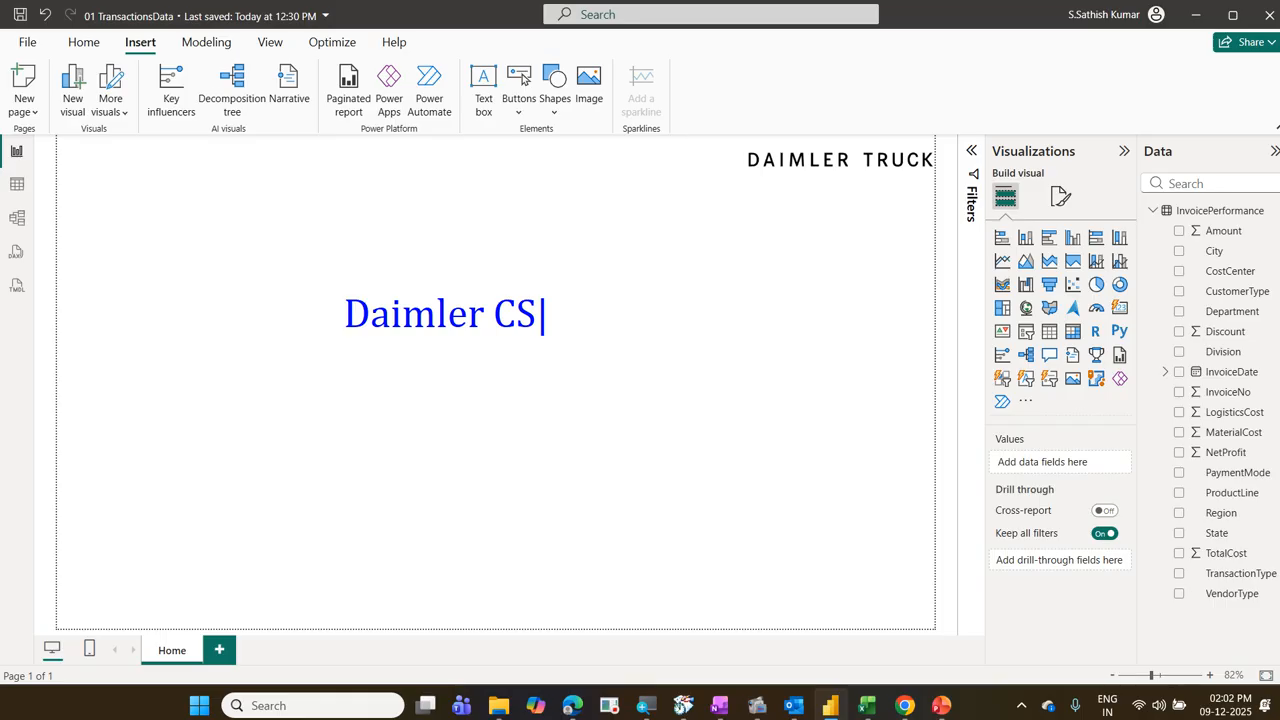
key(Return)
text(Aptos)
mouse_move(341, 381)
mouse_down()
mouse_move(343, 423)
mouse_move(425, 446)
mouse_move(507, 411)
mouse_up()
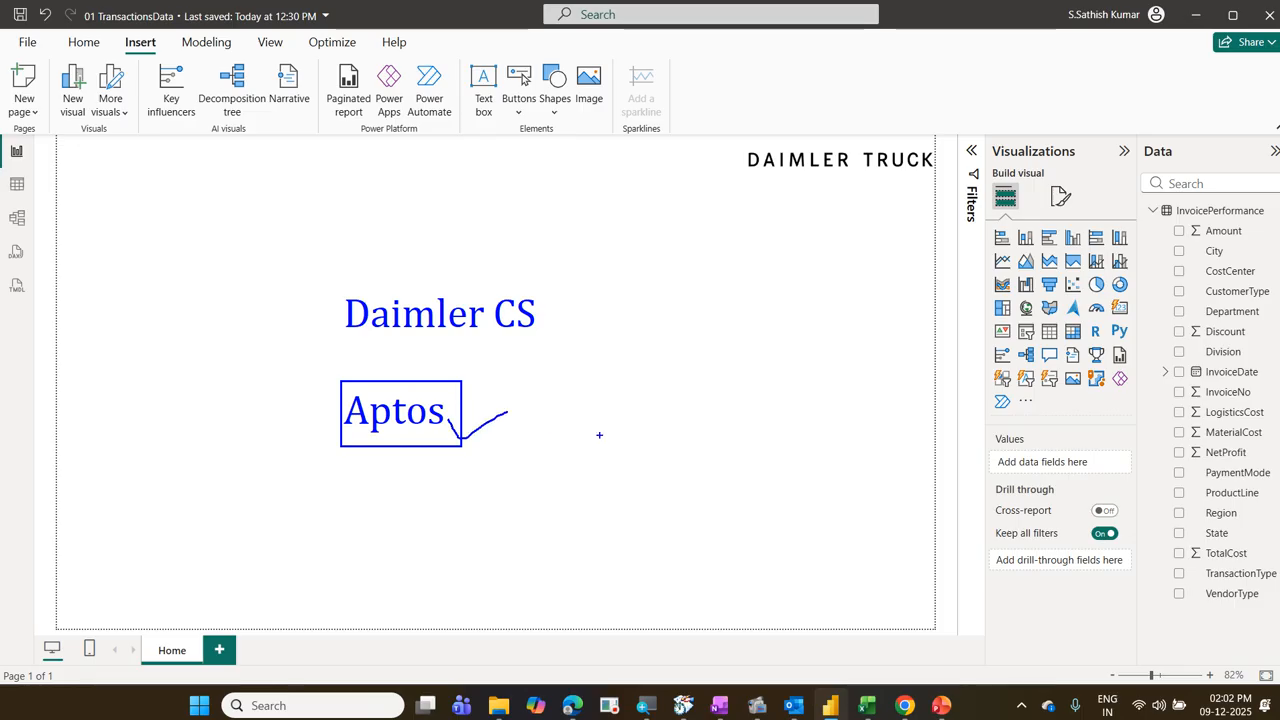
drag(557, 295, 687, 273)
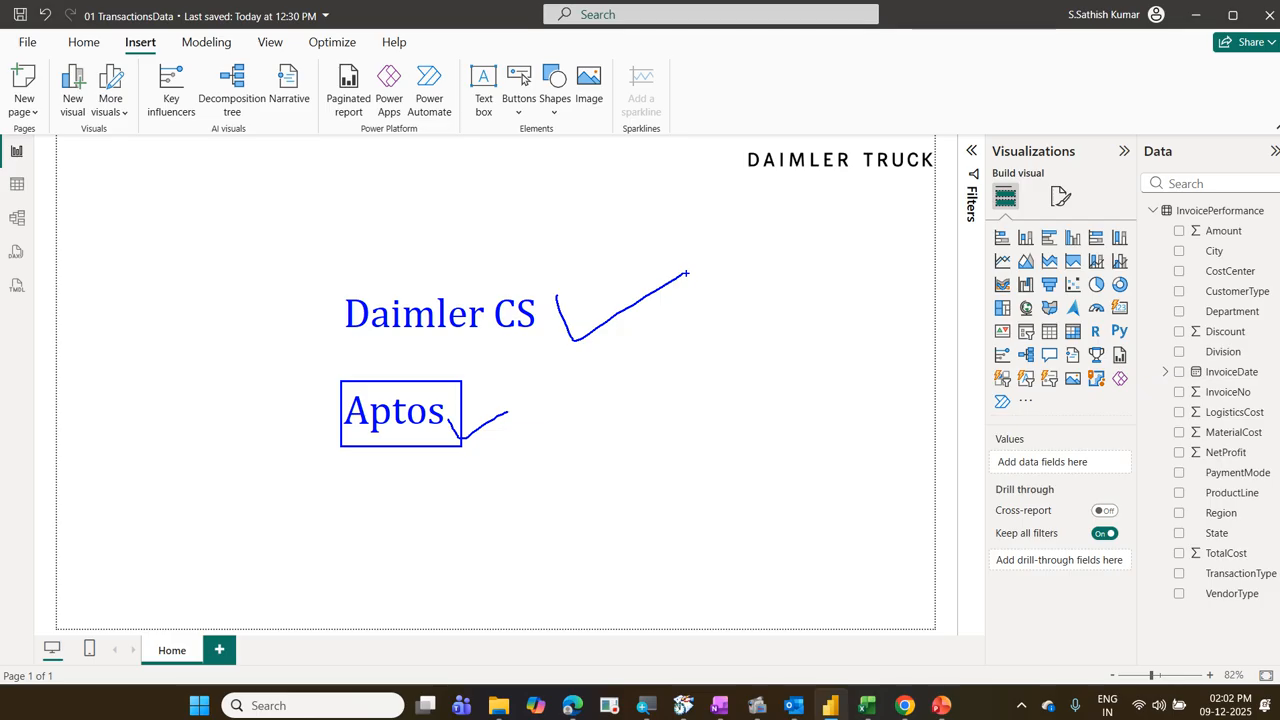
key(Escape)
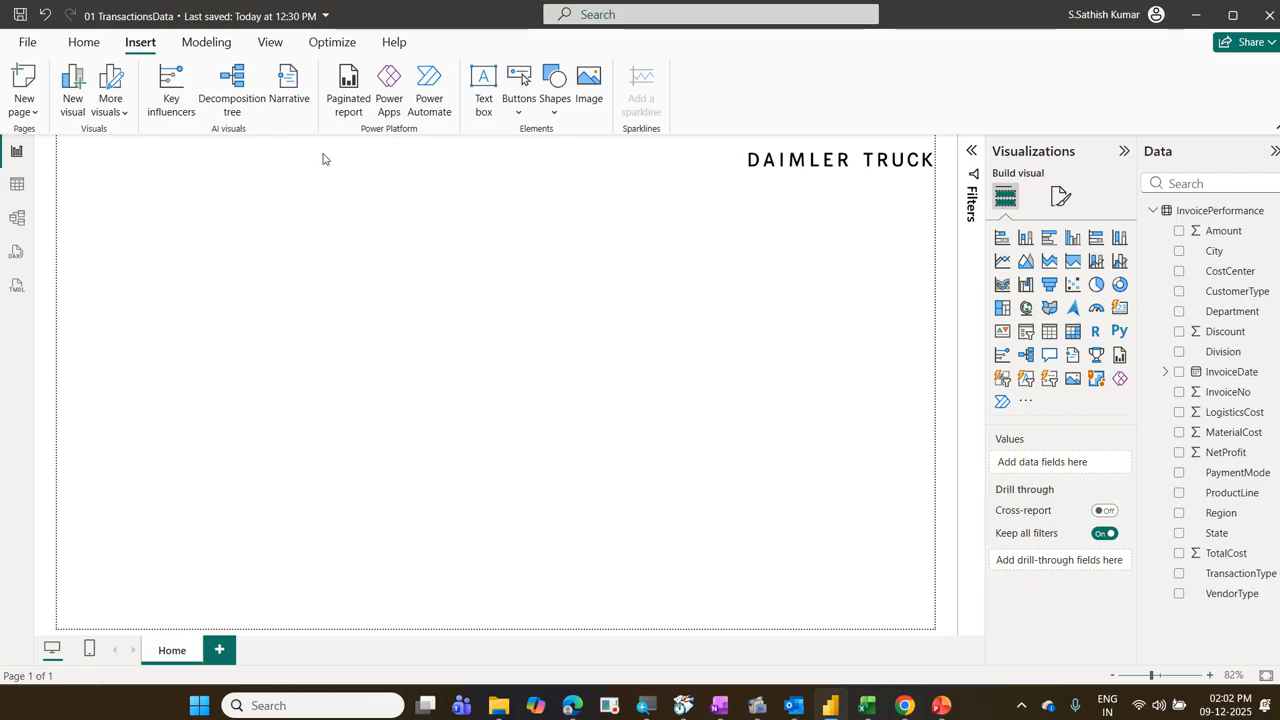
Step: Open the customization settings of the report's current theme
click(271, 42)
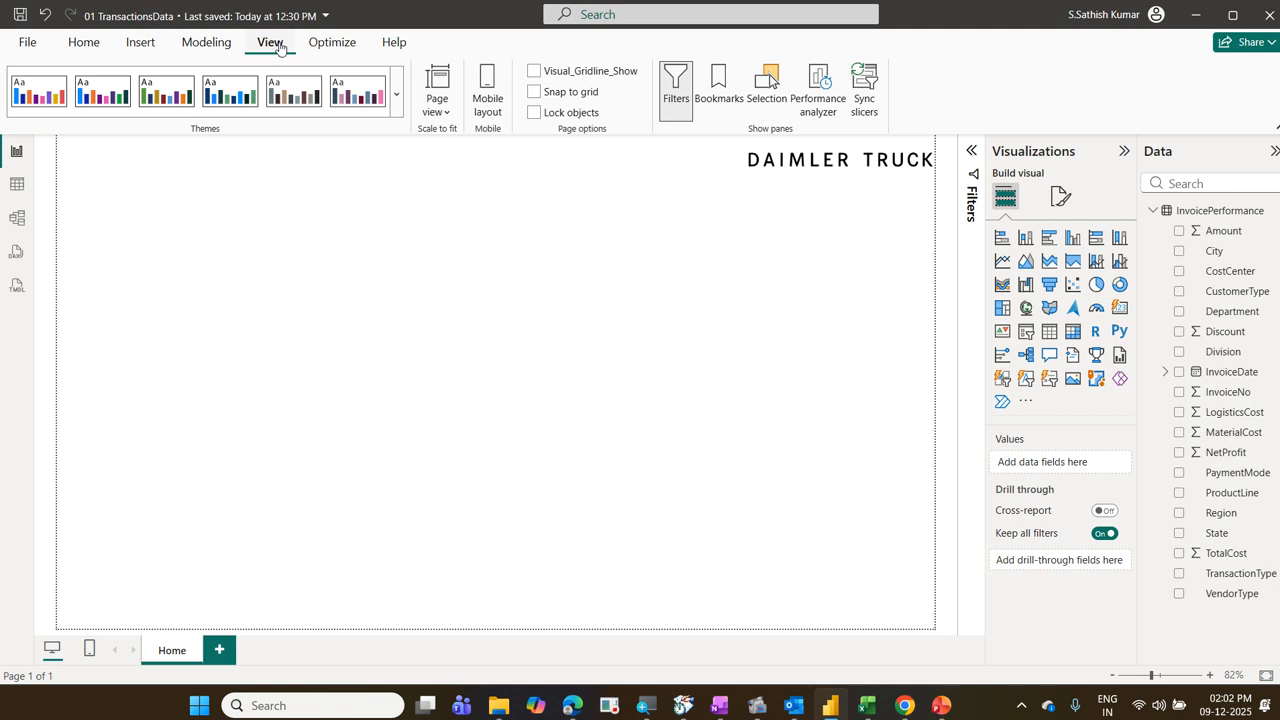
click(397, 110)
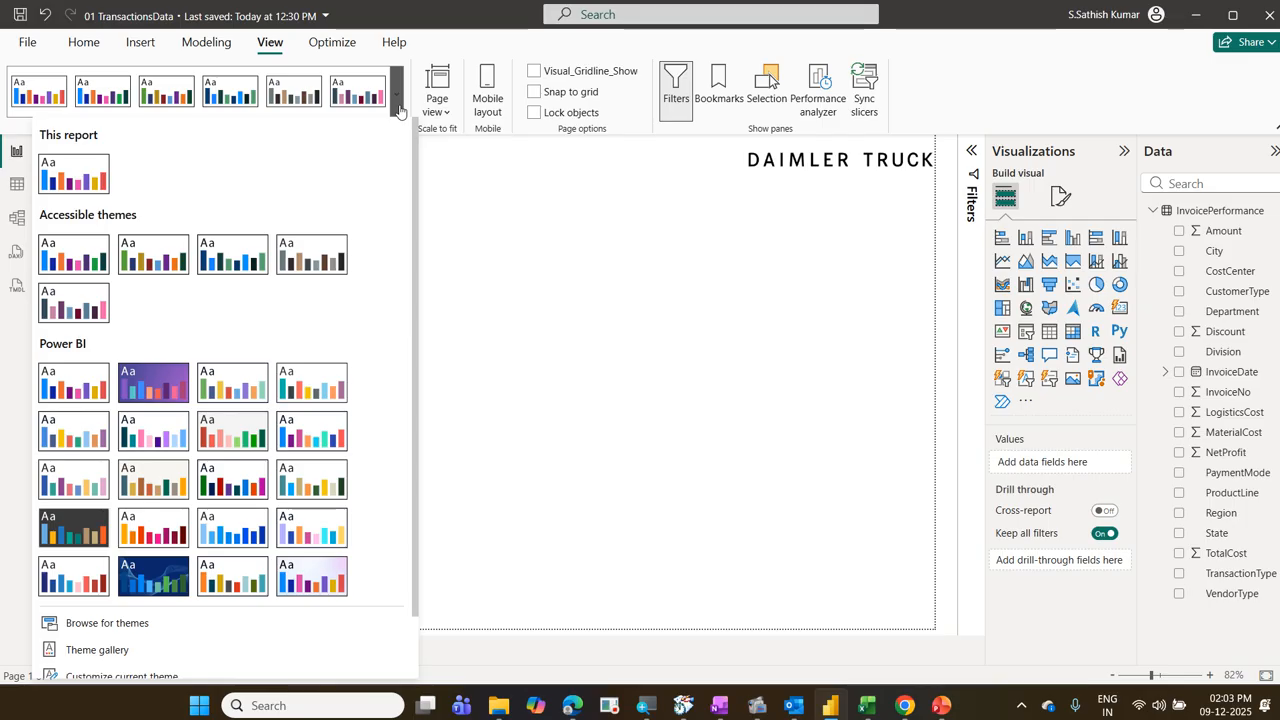
scroll(390, 152, down, 1)
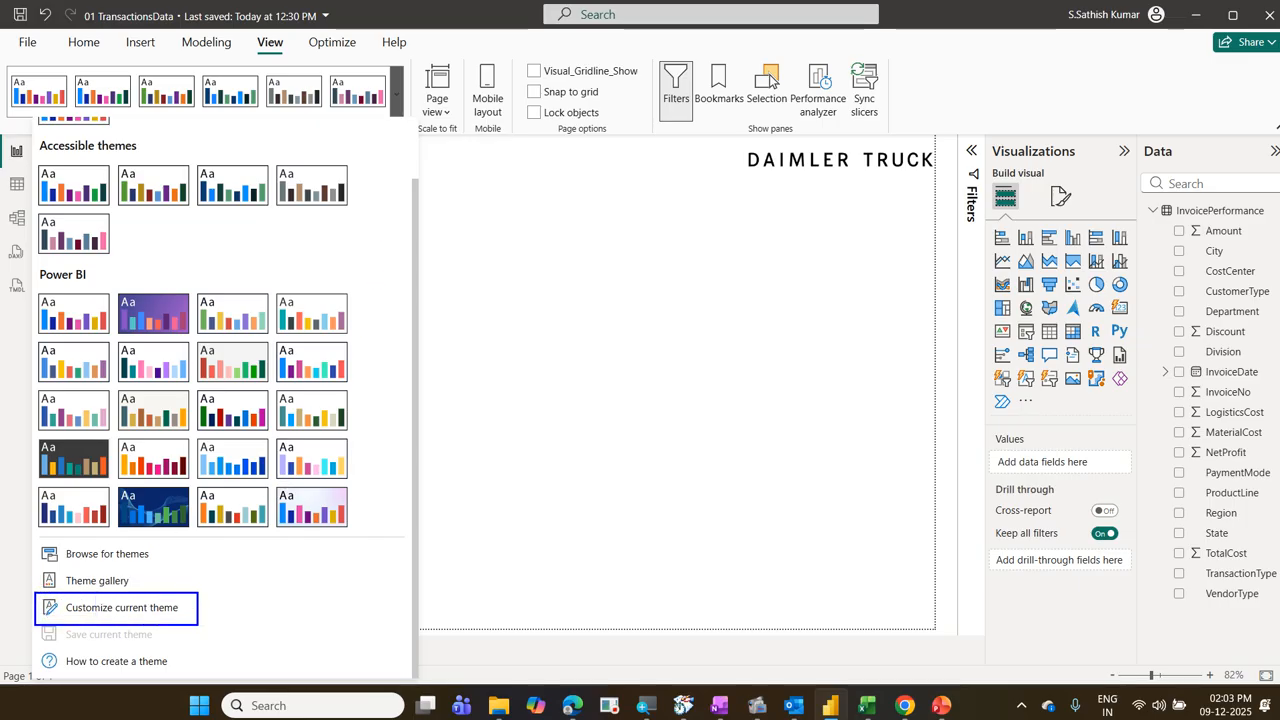
mouse_move(252, 26)
mouse_down()
mouse_move(298, 60)
mouse_move(386, 70)
mouse_move(410, 126)
mouse_move(295, 57)
mouse_up()
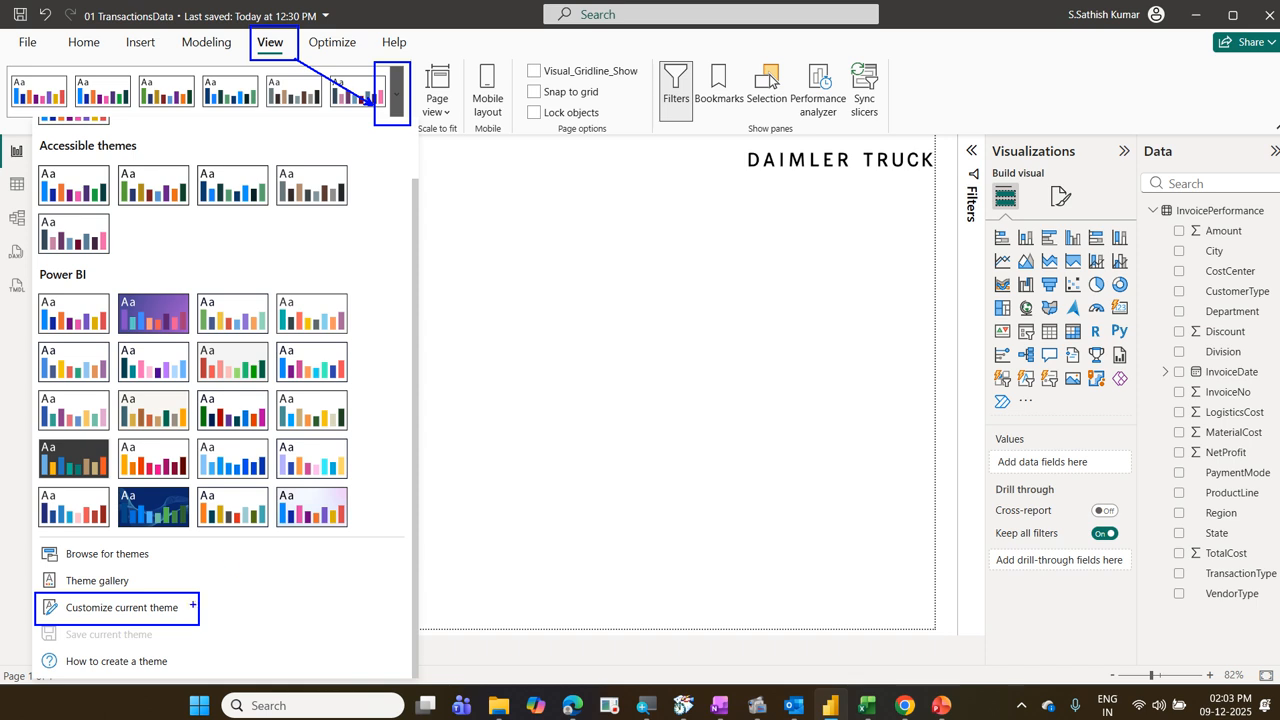
mouse_move(131, 590)
mouse_down()
mouse_move(208, 368)
mouse_move(306, 204)
mouse_move(378, 128)
mouse_up()
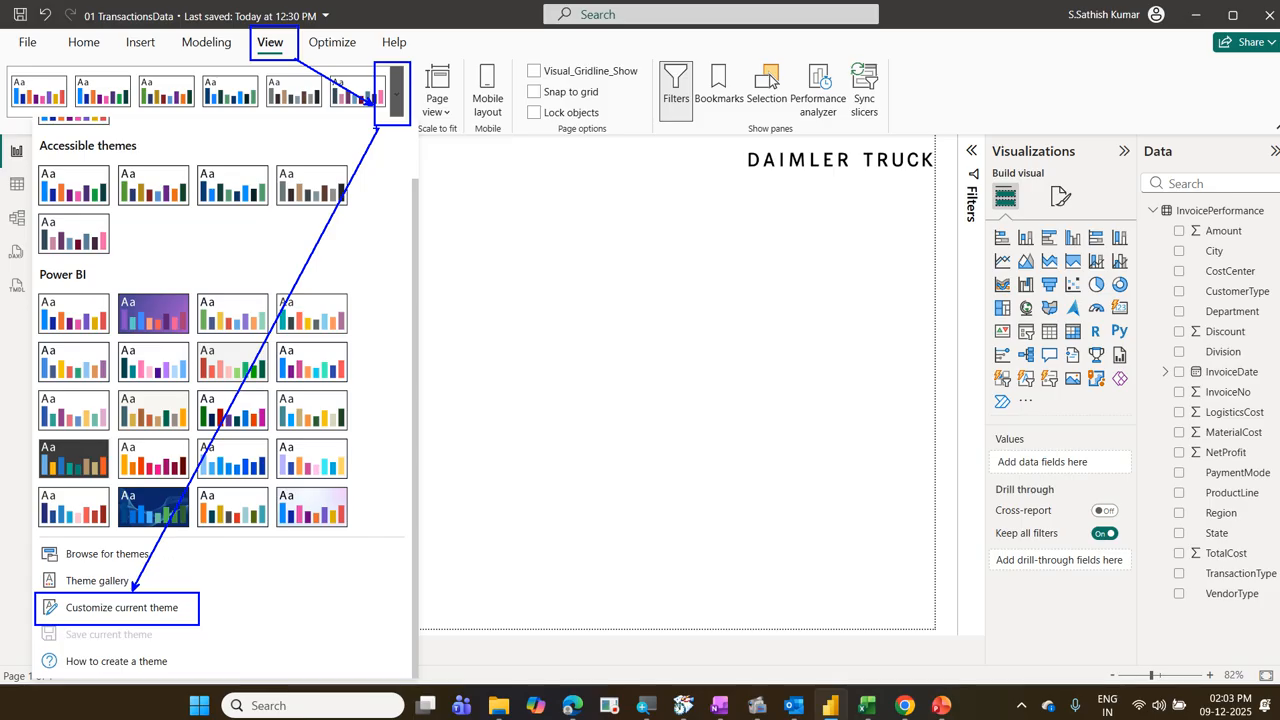
key(Escape)
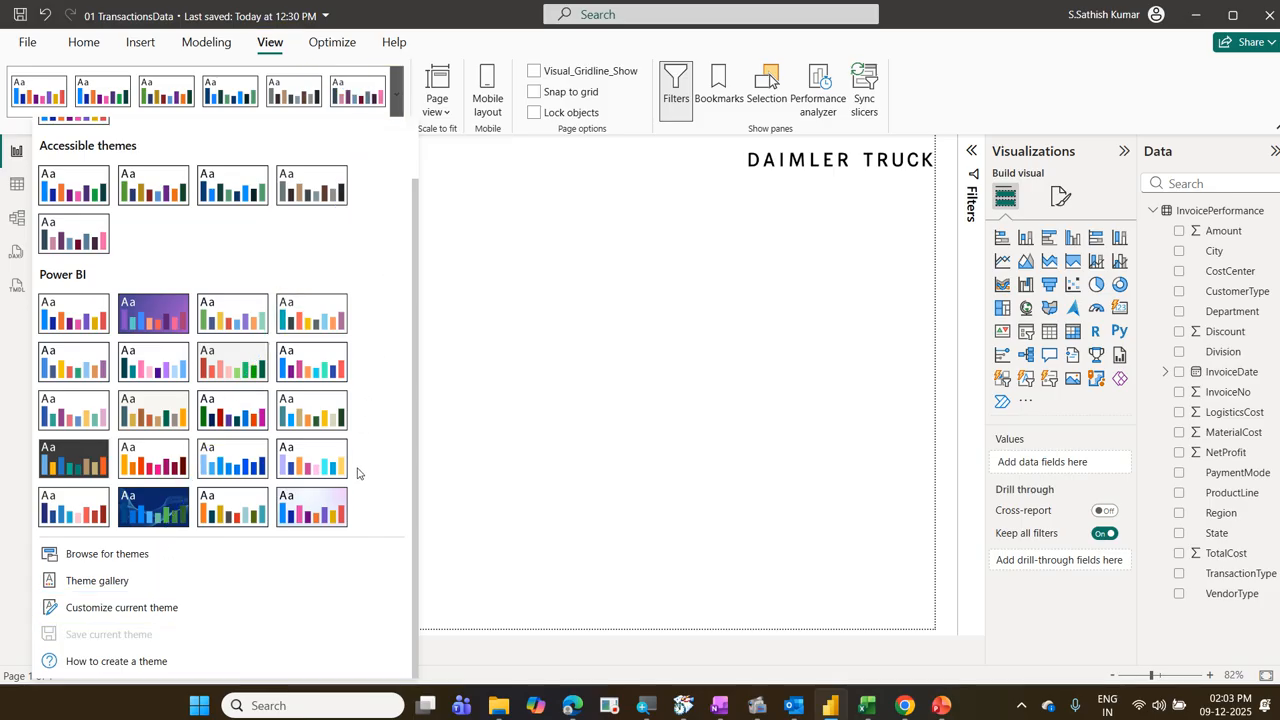
click(162, 612)
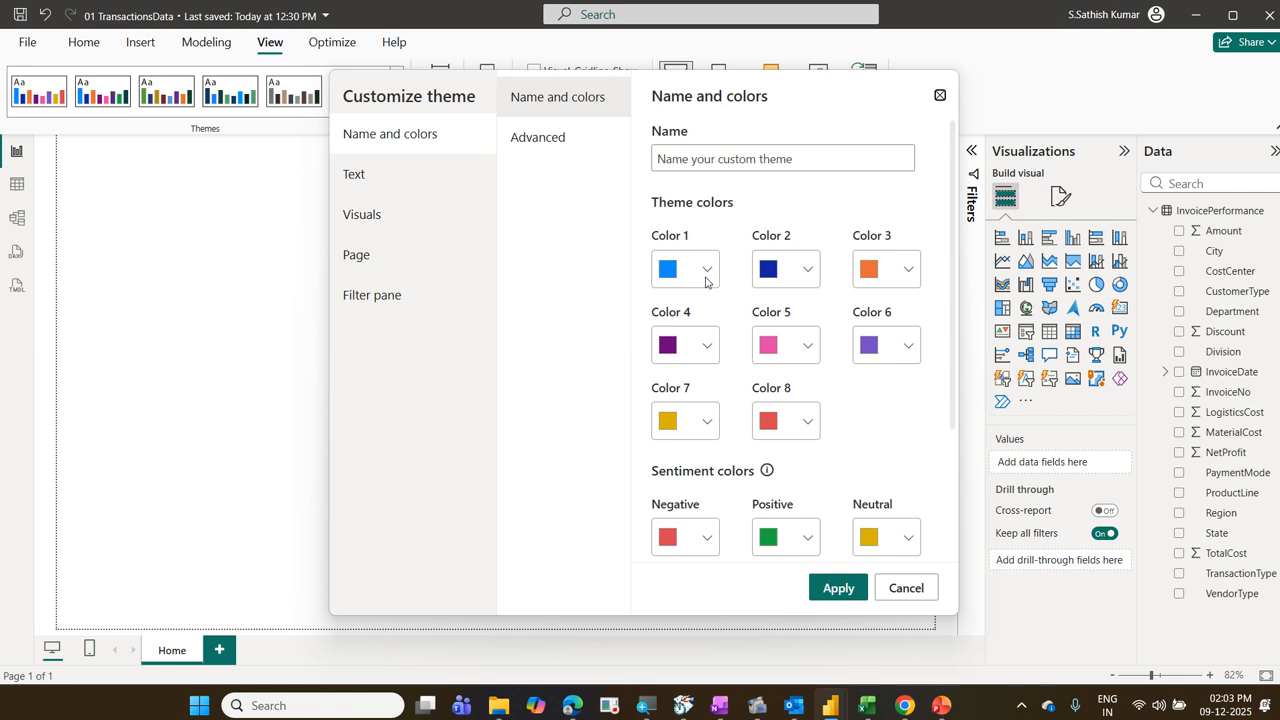
Step: Set the theme's general text font family to Arial
click(381, 189)
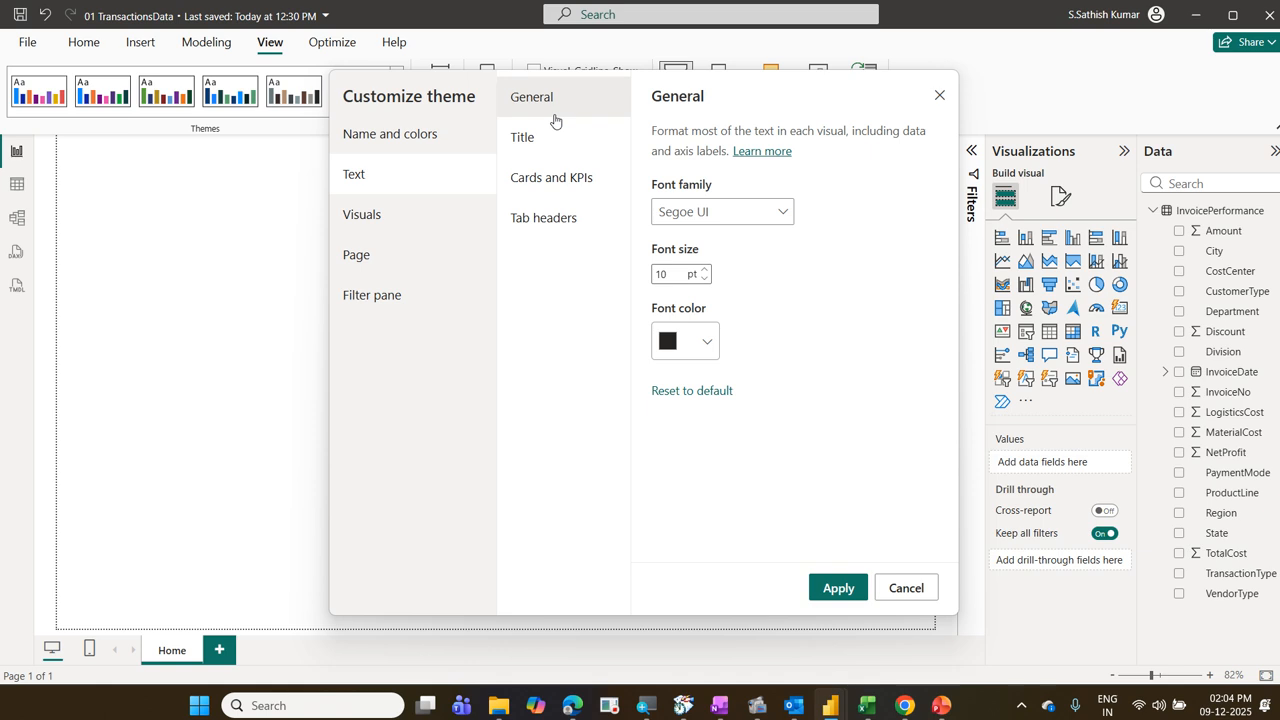
click(778, 220)
scroll(763, 300, up, 5)
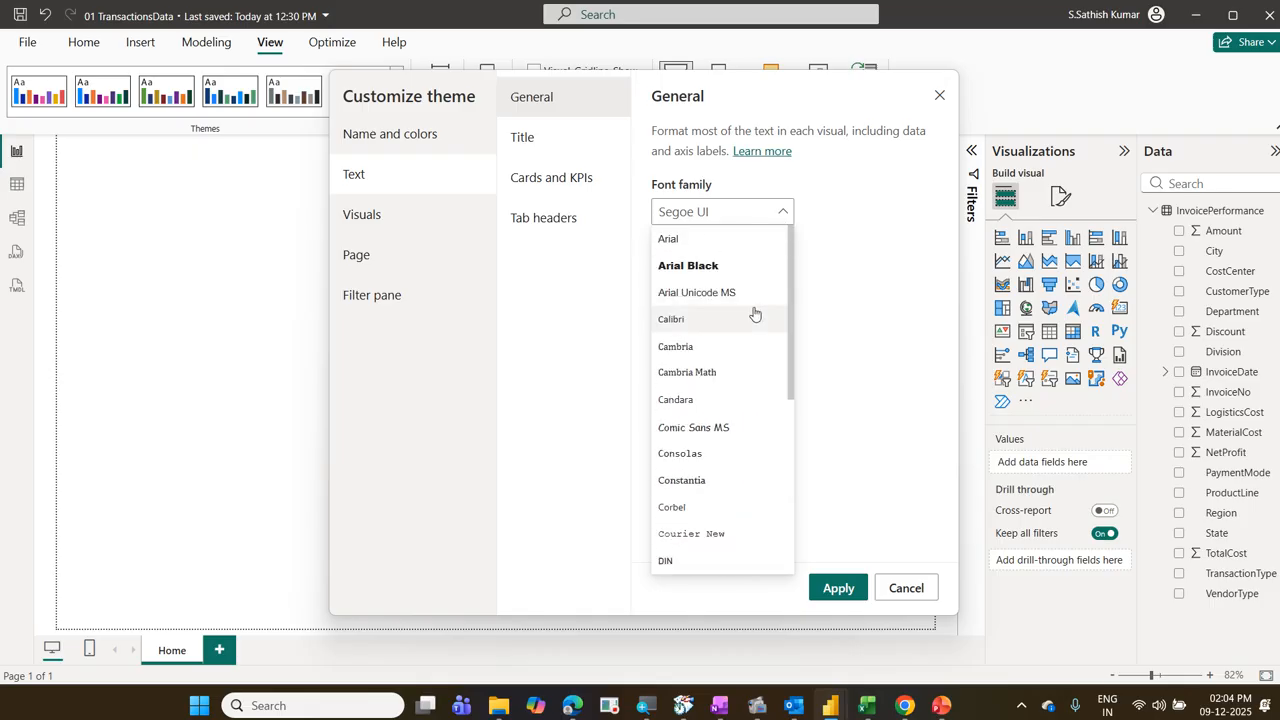
click(726, 248)
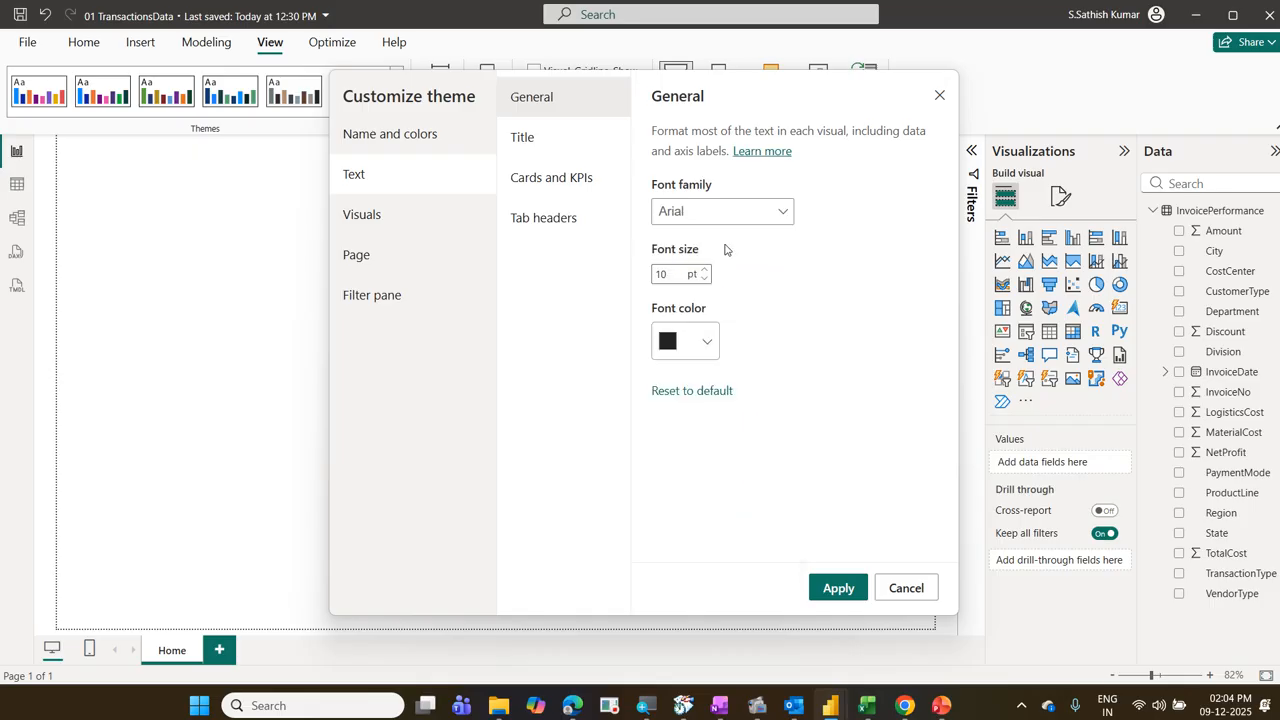
Step: Set the theme's title text font family to Arial
click(613, 143)
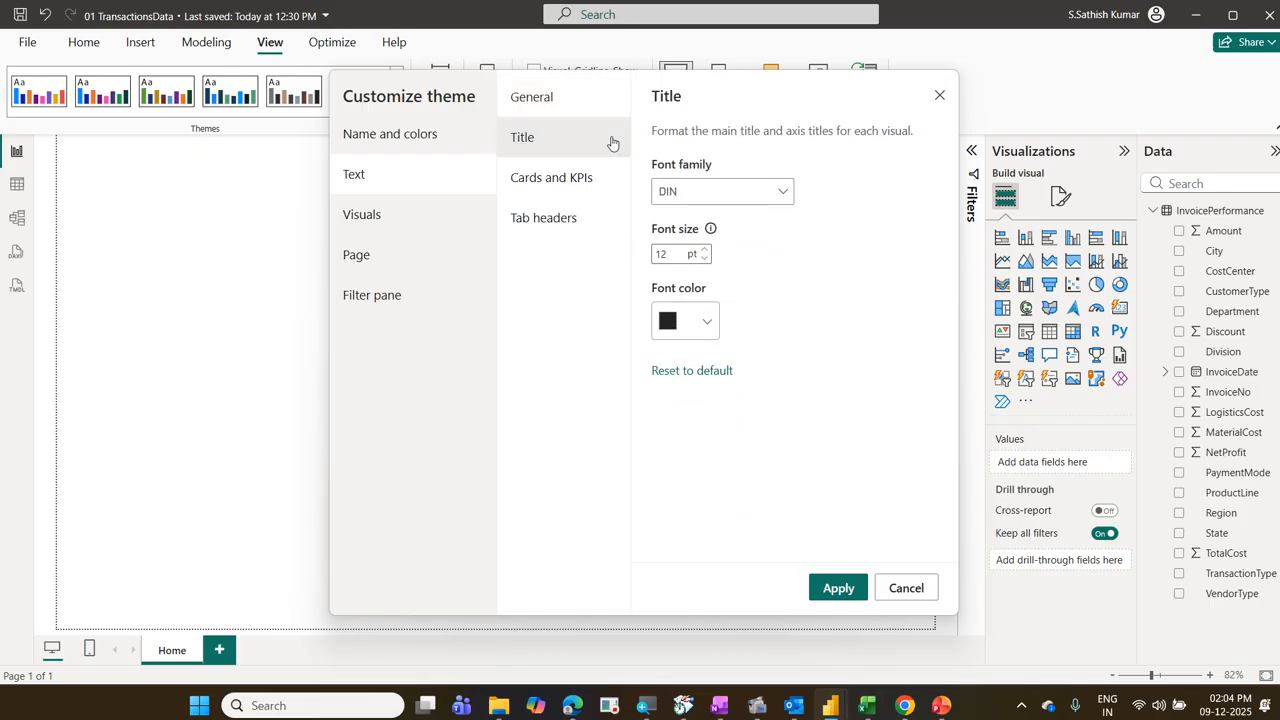
click(764, 192)
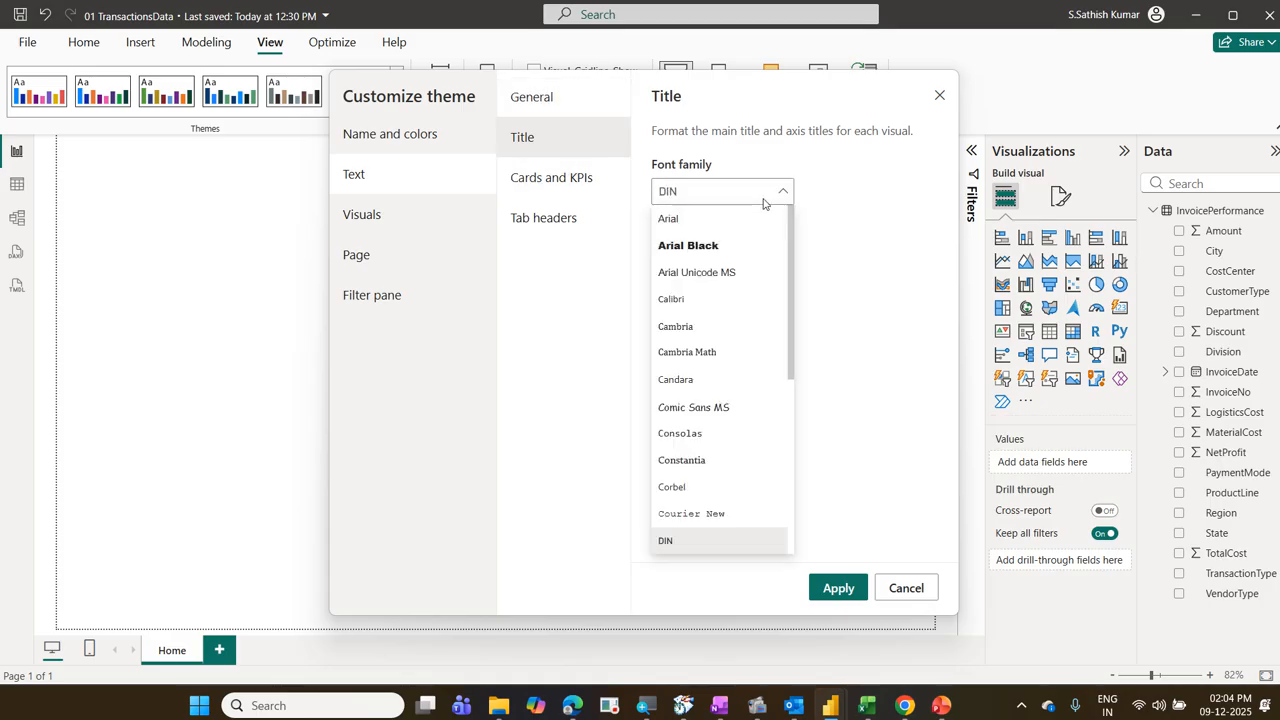
click(710, 219)
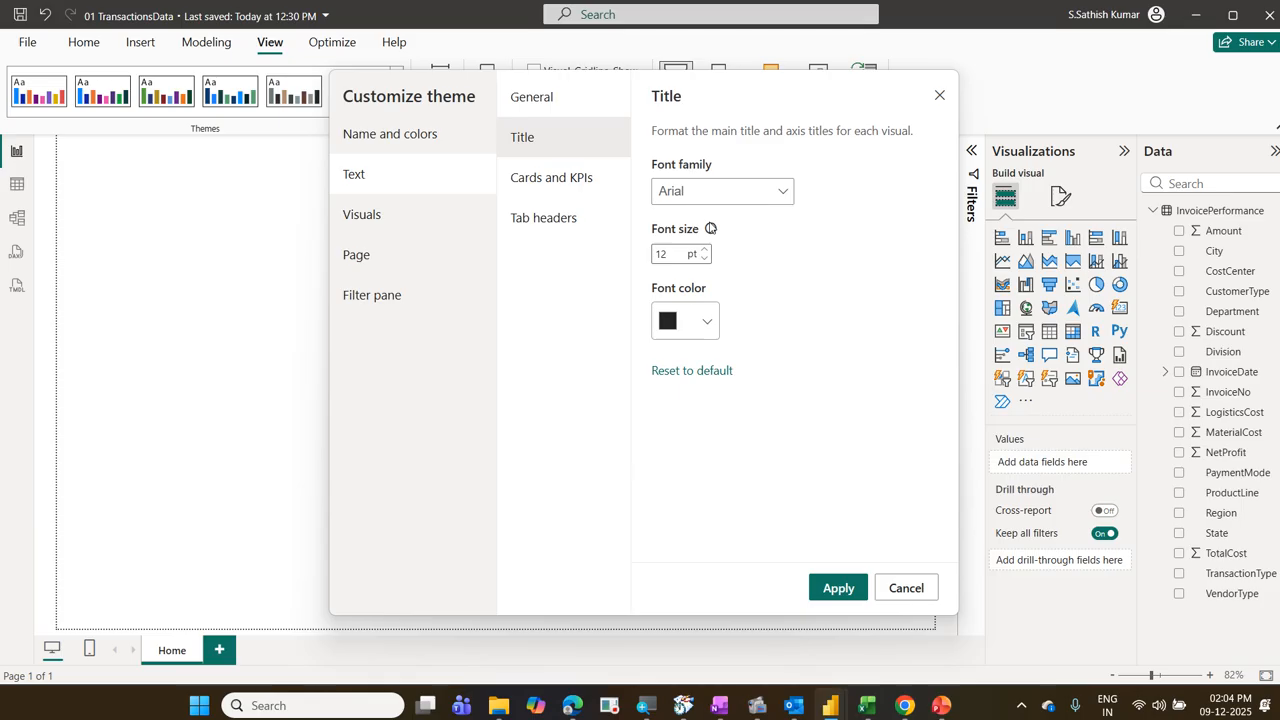
Step: Set the font family for the theme's cards and KPIs text to Arial
click(549, 104)
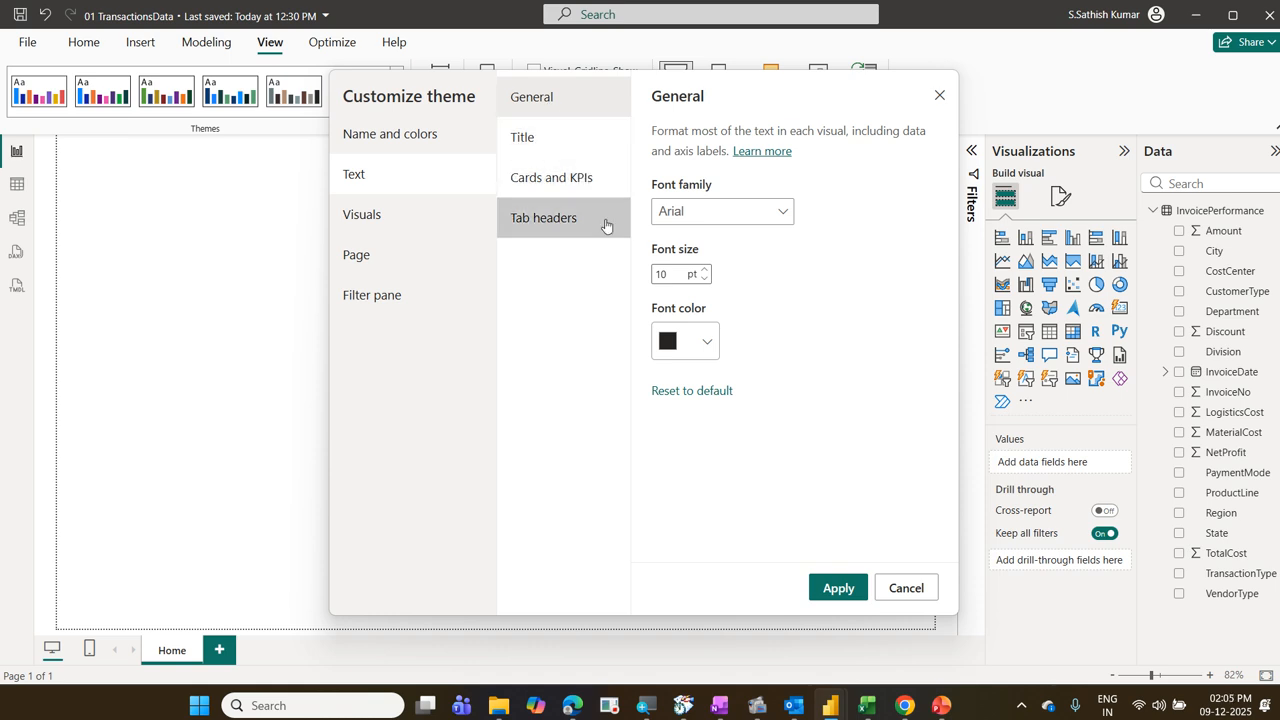
click(566, 150)
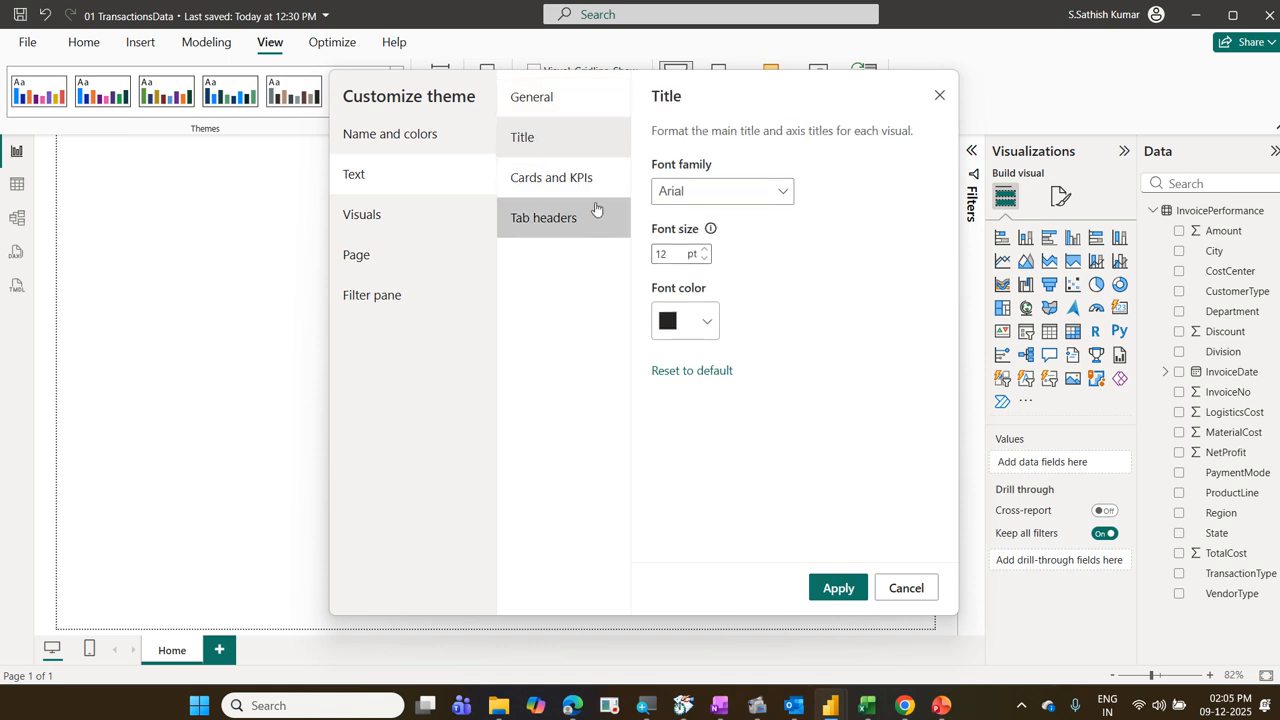
click(586, 177)
click(703, 192)
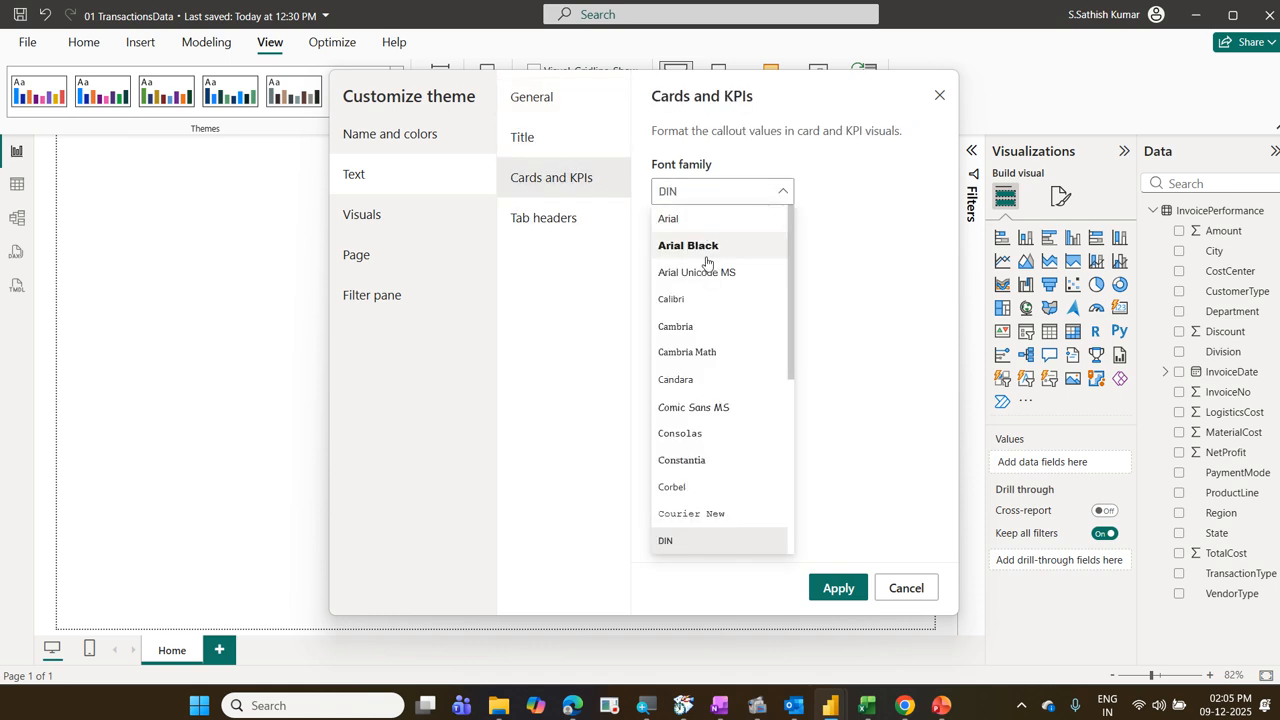
click(706, 224)
Step: Set the font family for the theme's tab headers to Arial and apply the theme customization
click(605, 236)
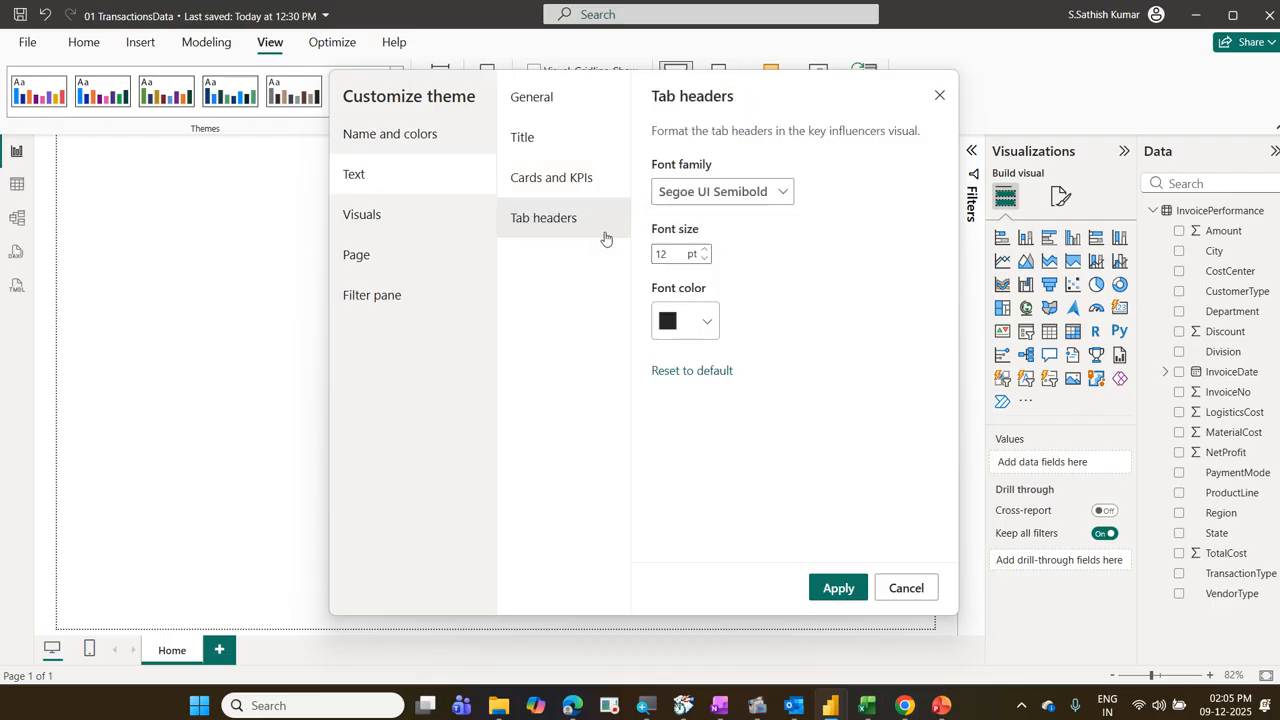
click(720, 191)
scroll(709, 297, up, 5)
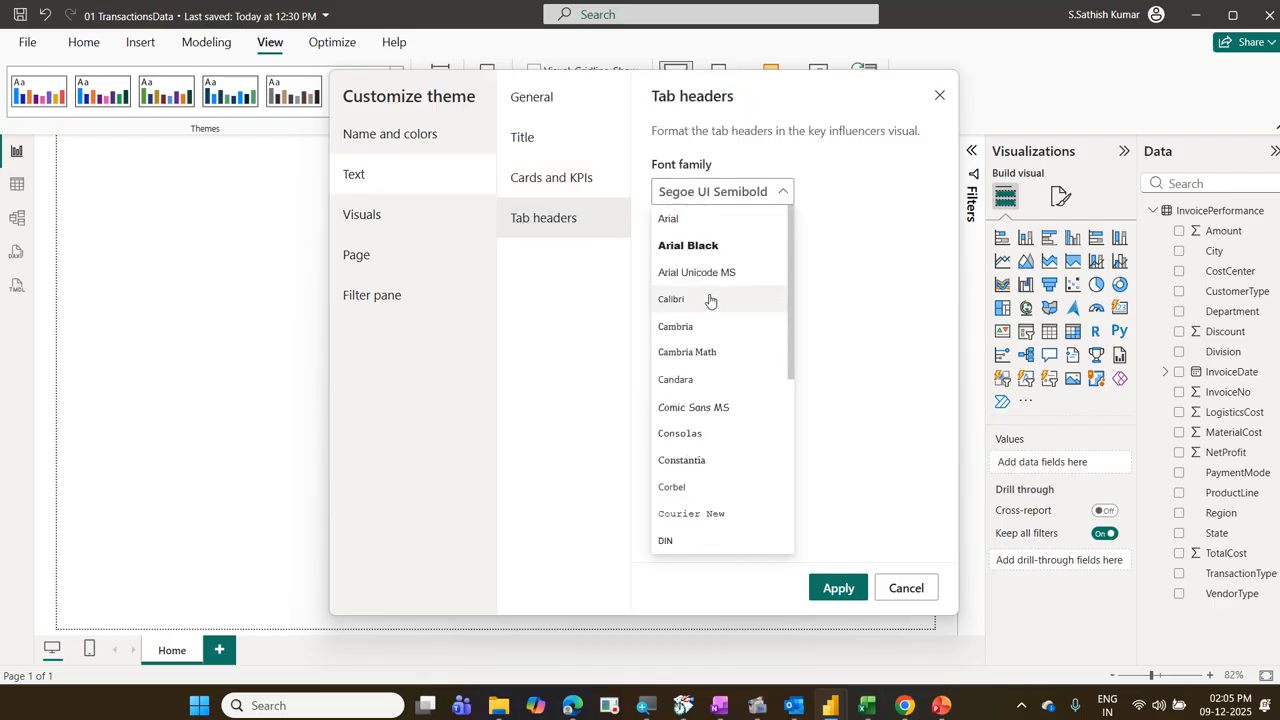
click(701, 228)
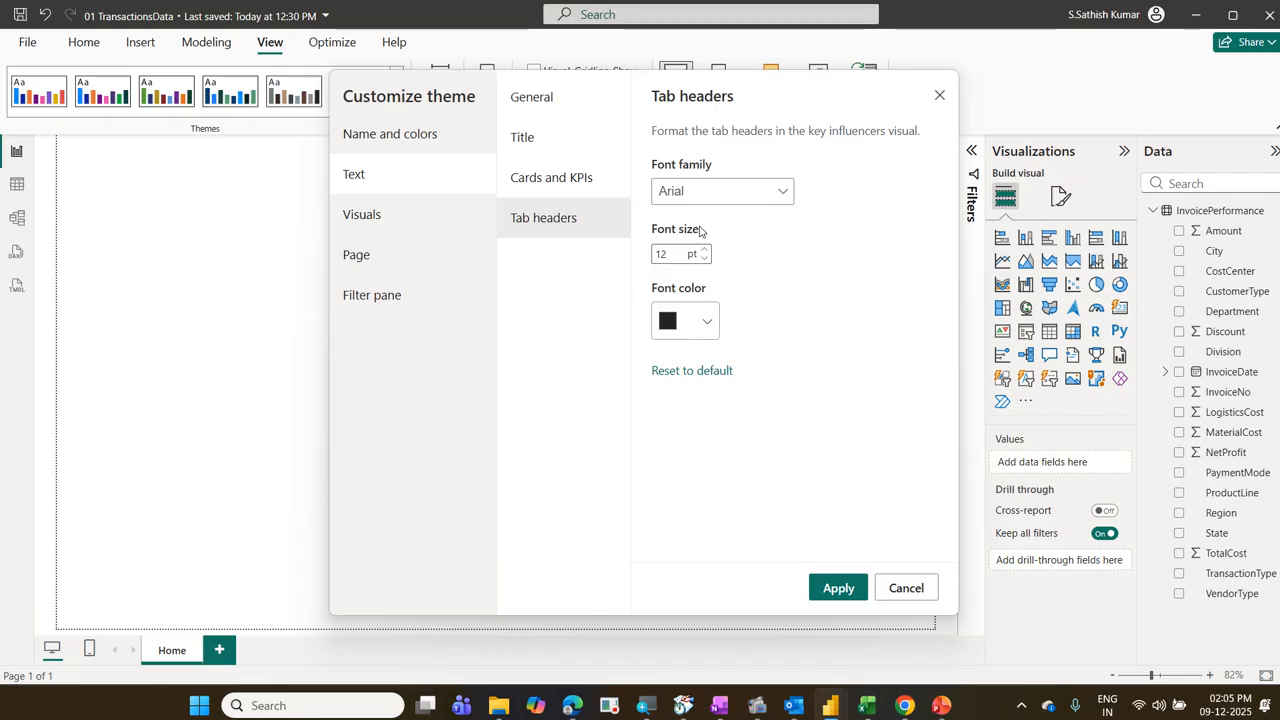
click(837, 588)
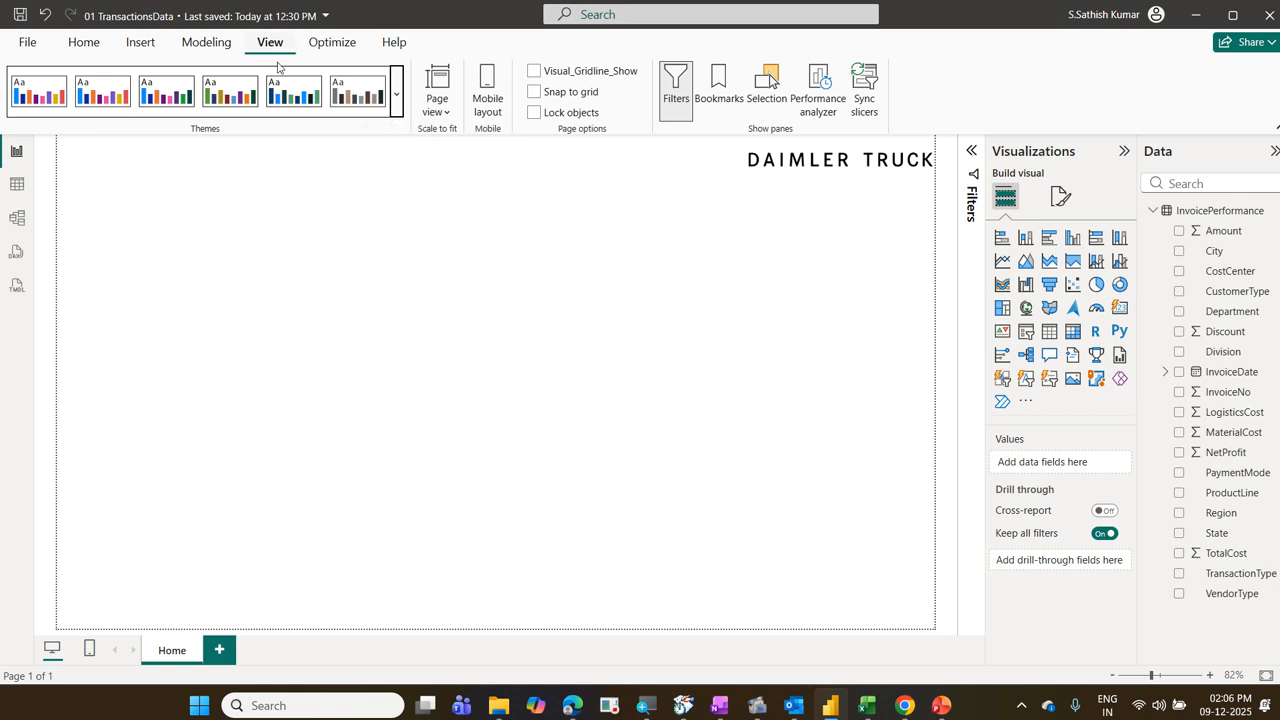
Step: Save the current theme as a JSON file named Daimler Font Theme in the CorporateTraining folder 2025-12-09 Daimler Power BI
click(395, 119)
scroll(305, 285, down, 2)
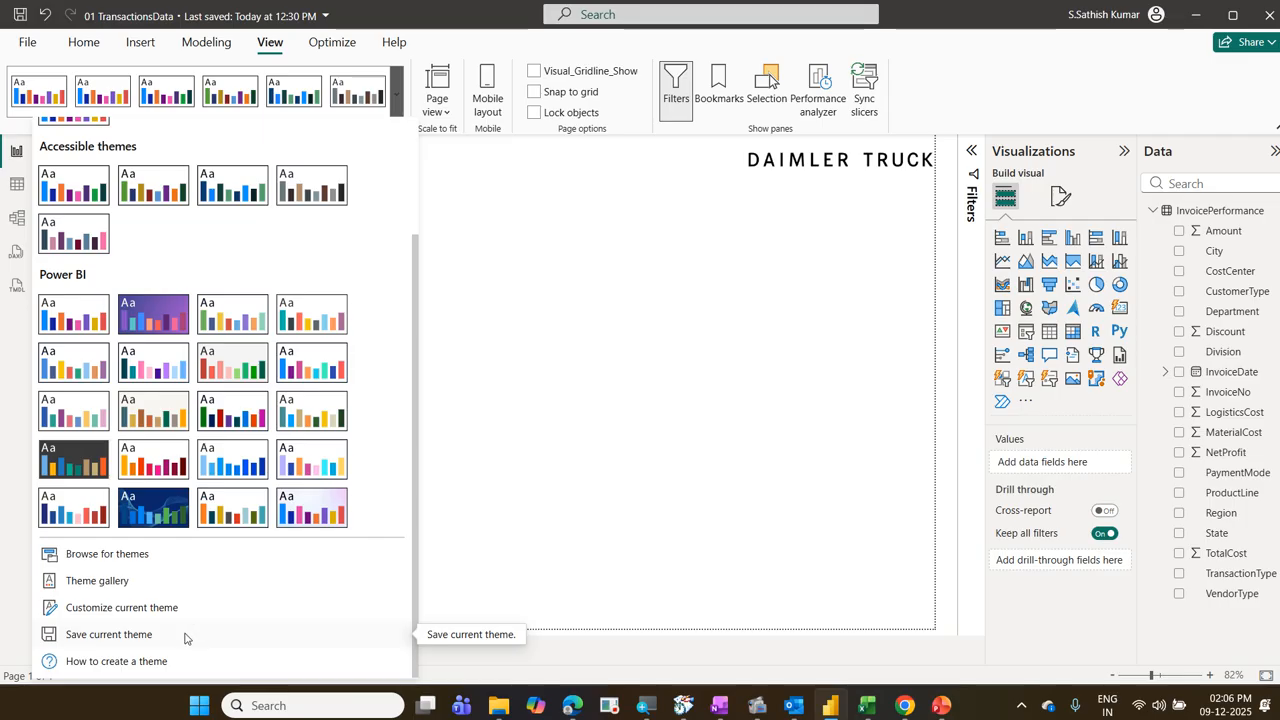
click(185, 638)
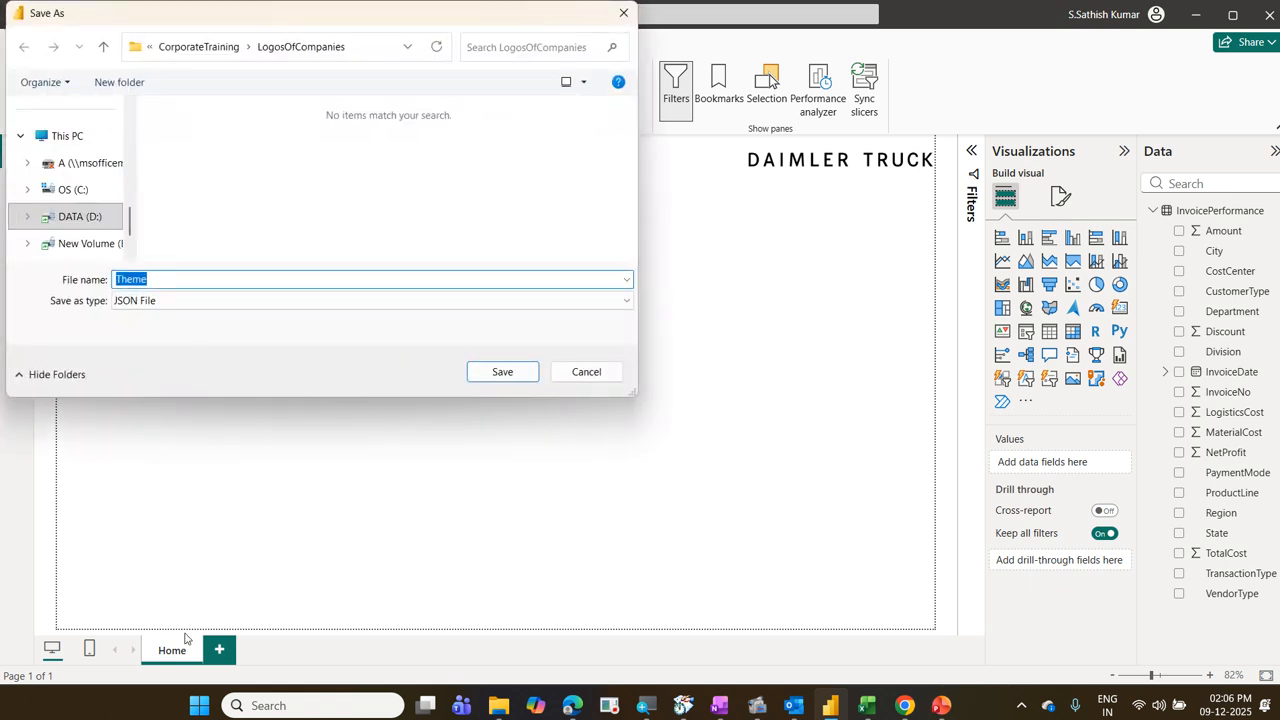
click(196, 52)
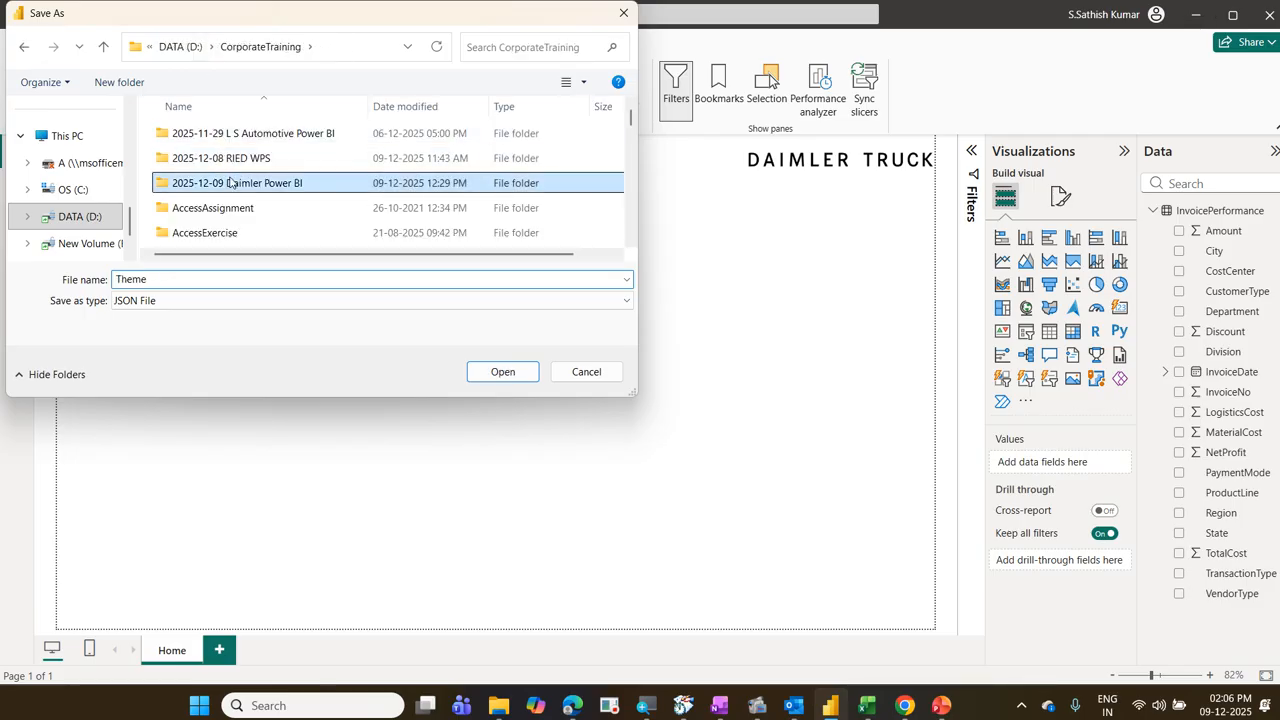
double_click(229, 181)
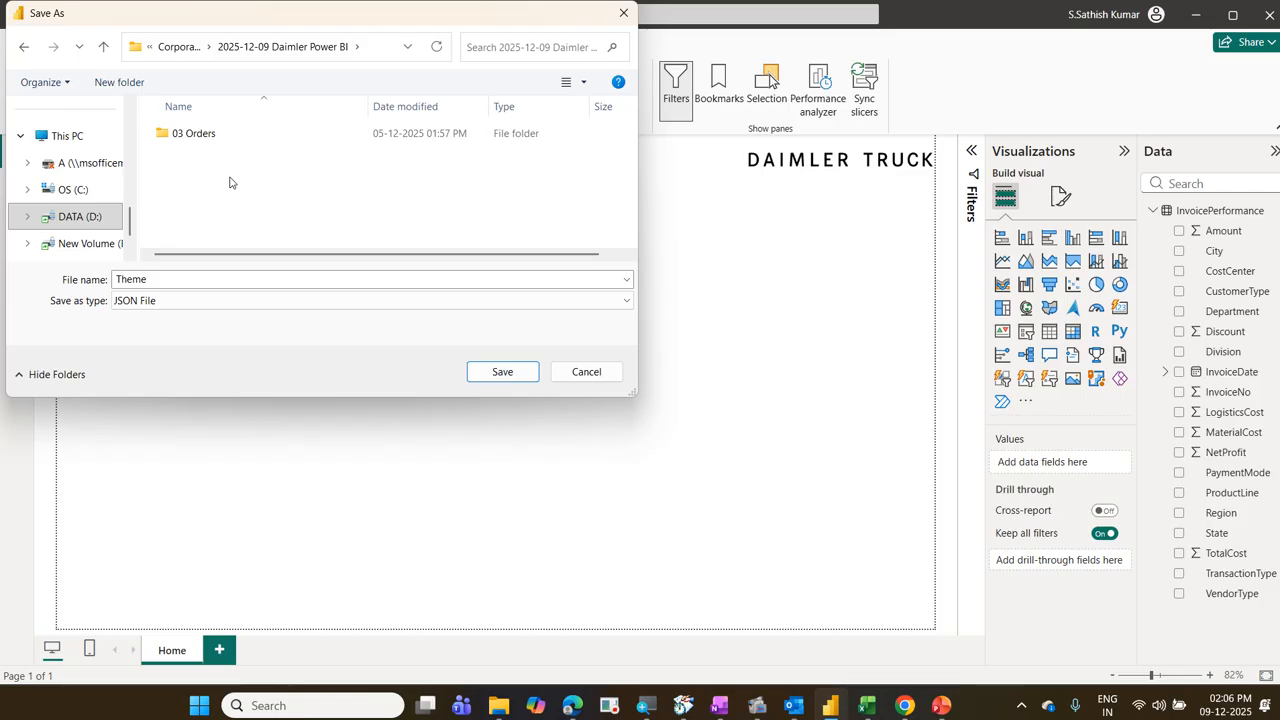
double_click(162, 279)
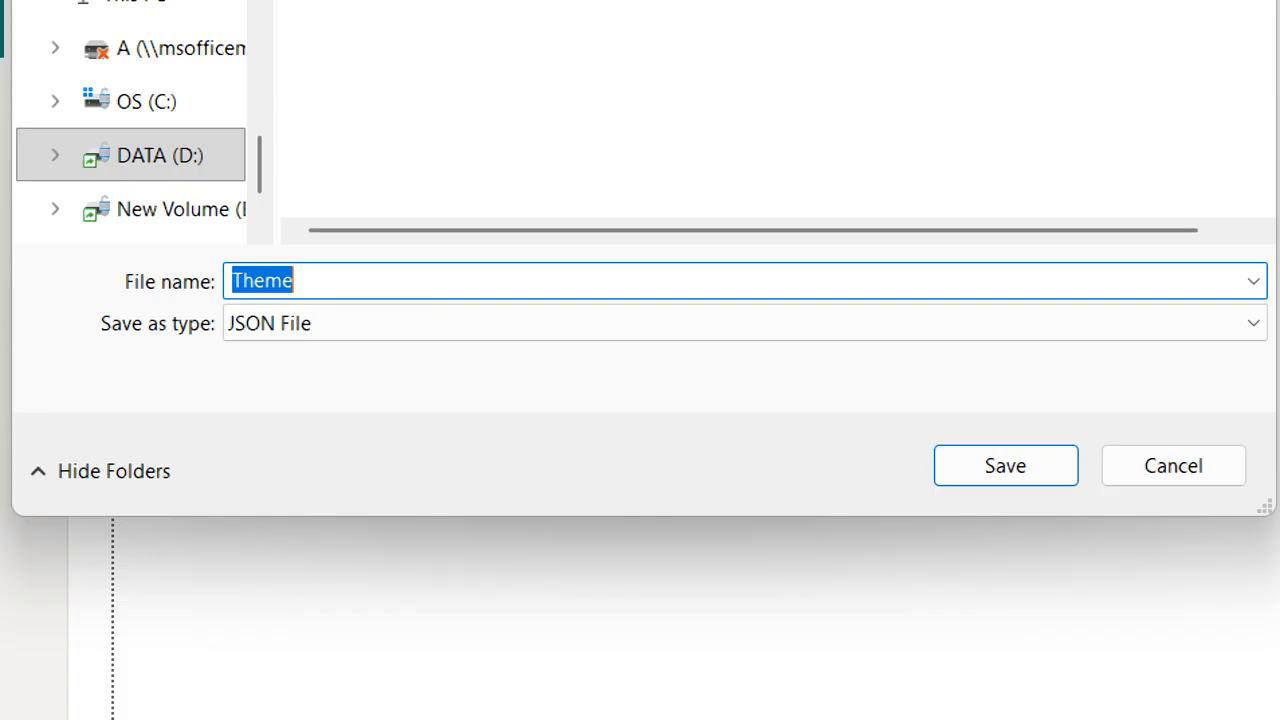
text(Daimler)
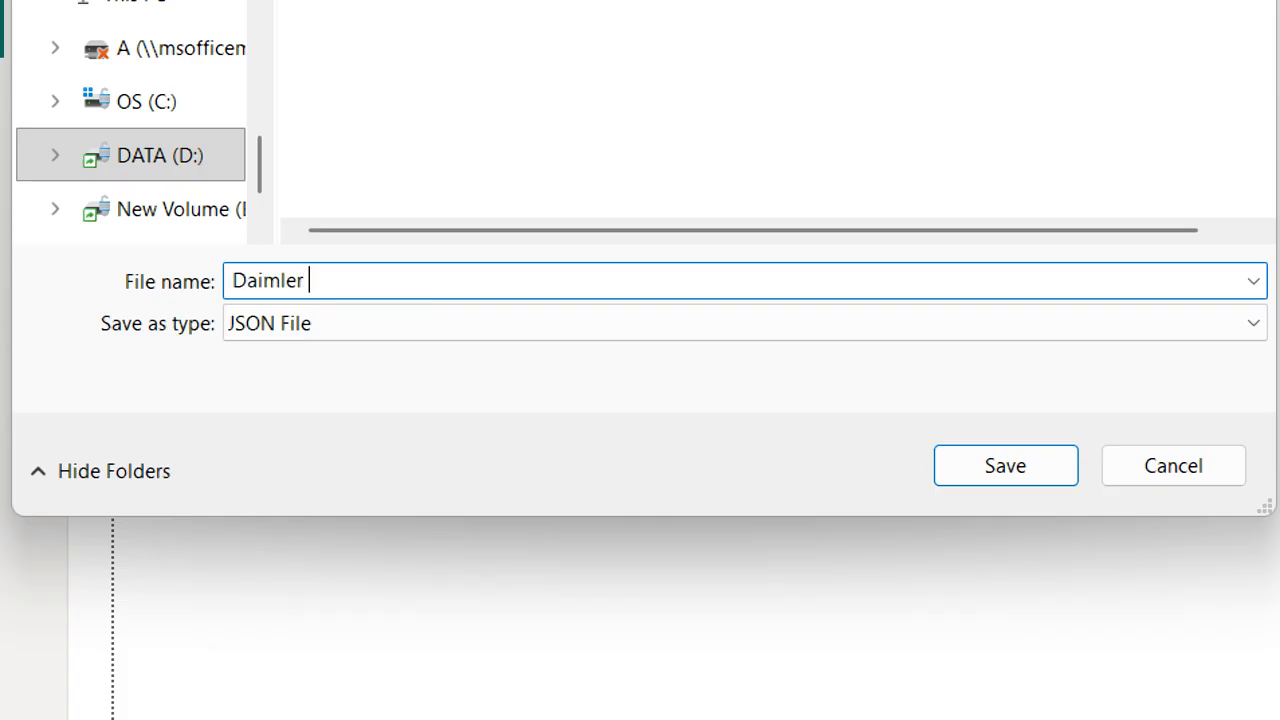
text( Font Theme)
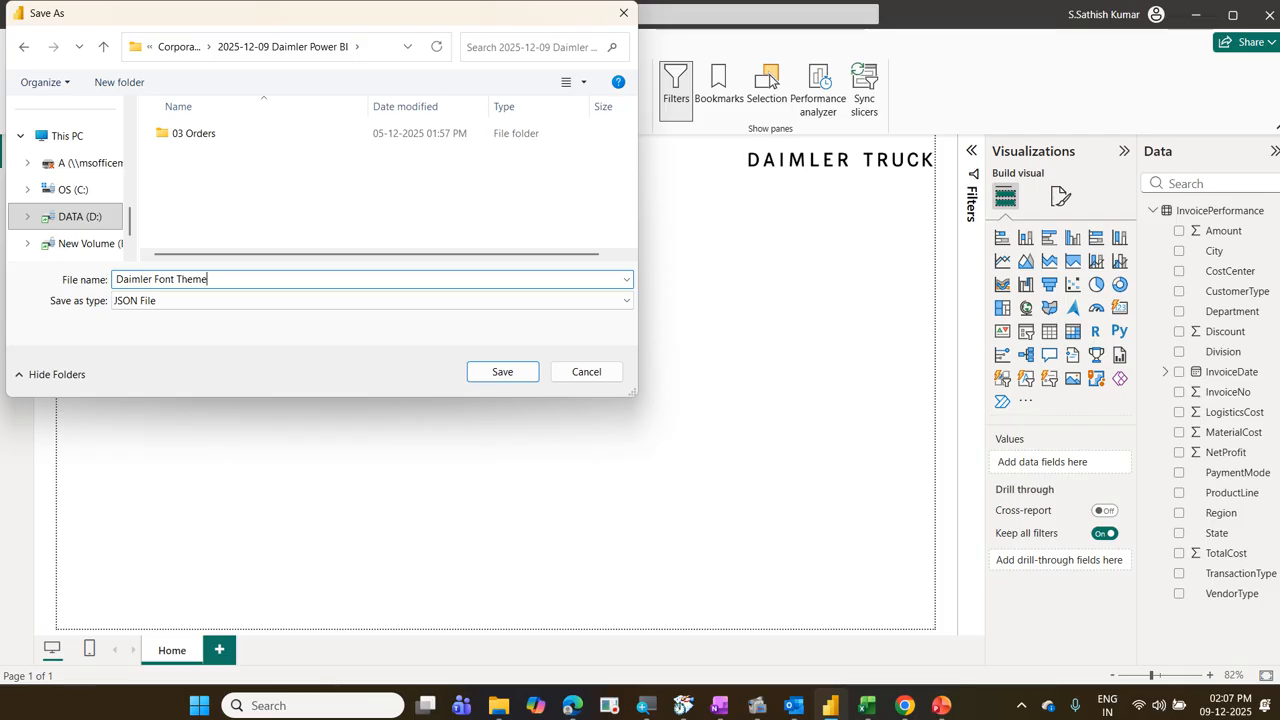
click(508, 384)
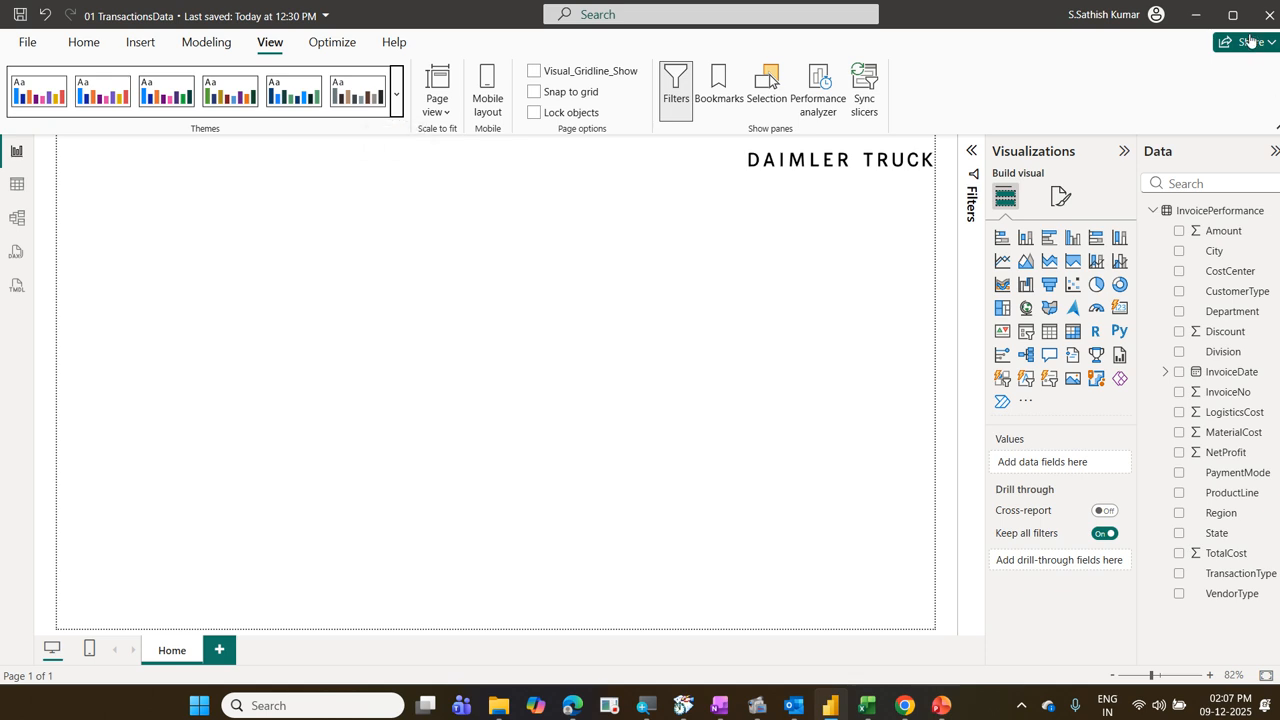
Step: Switch to the File Explorer window of the 2025-12-09 Daimler Power BI folder and select the Daimler Font Theme file
click(1205, 23)
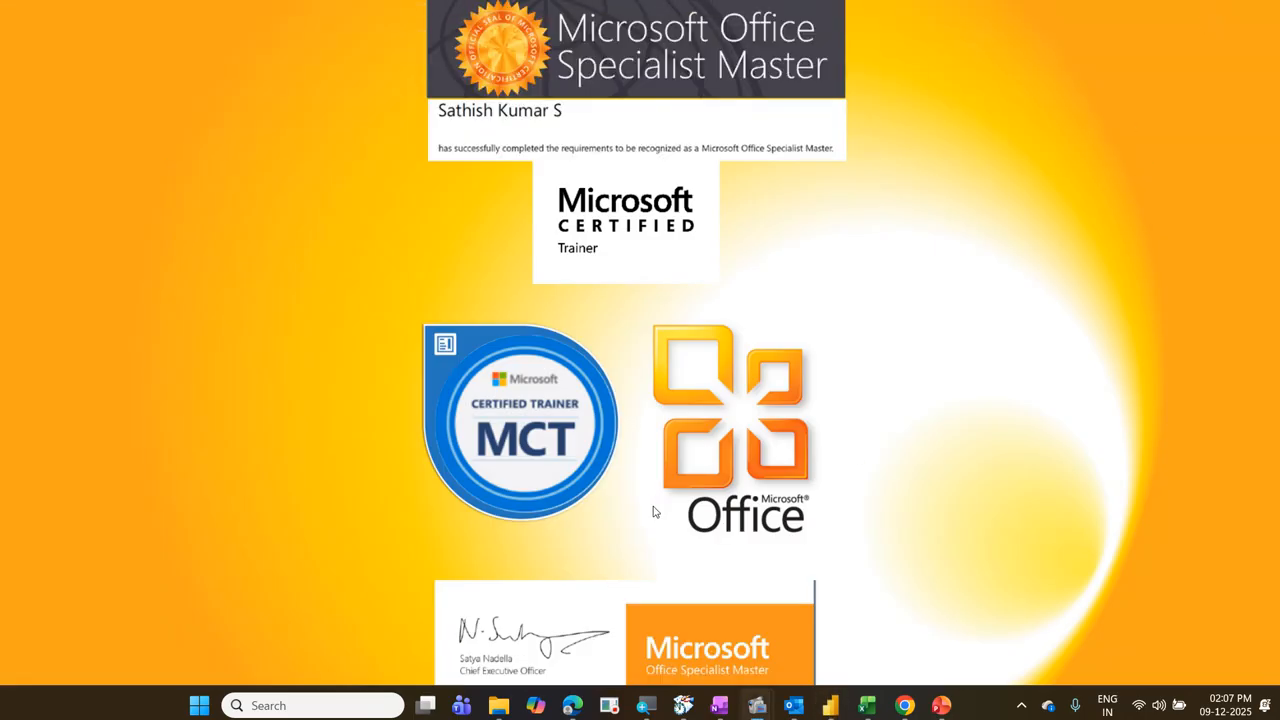
mouse_move(511, 710)
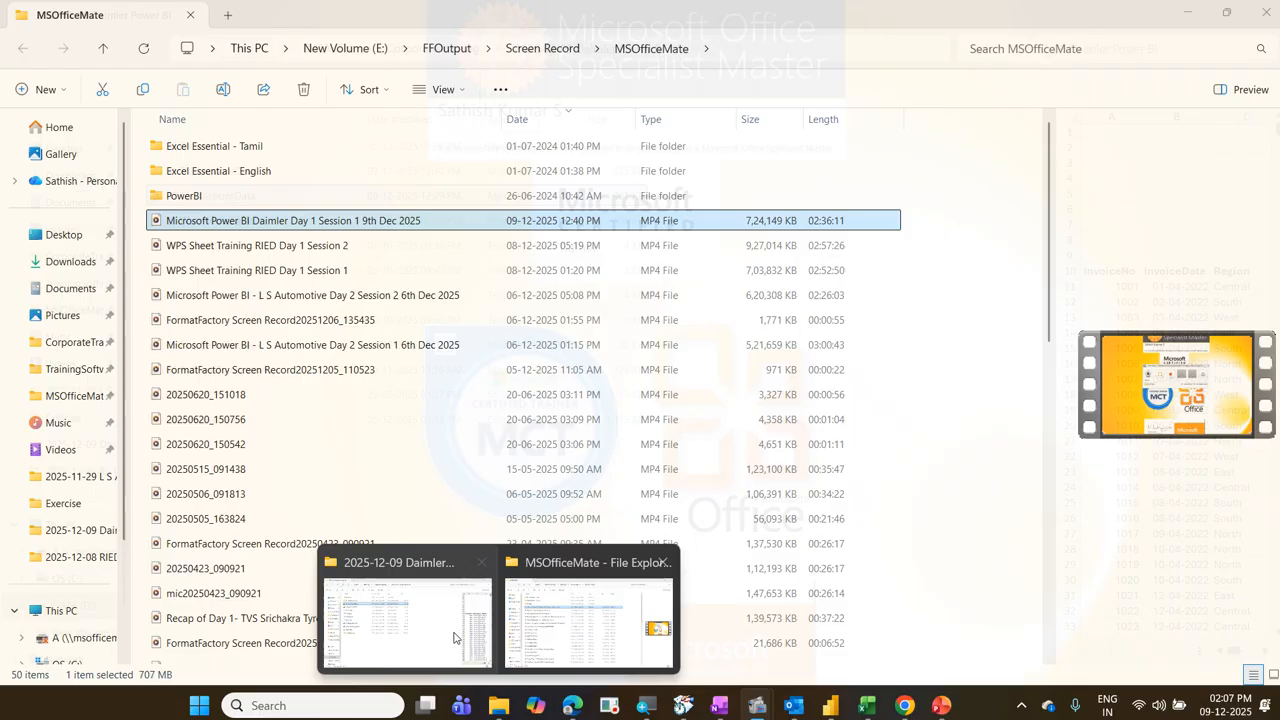
click(453, 637)
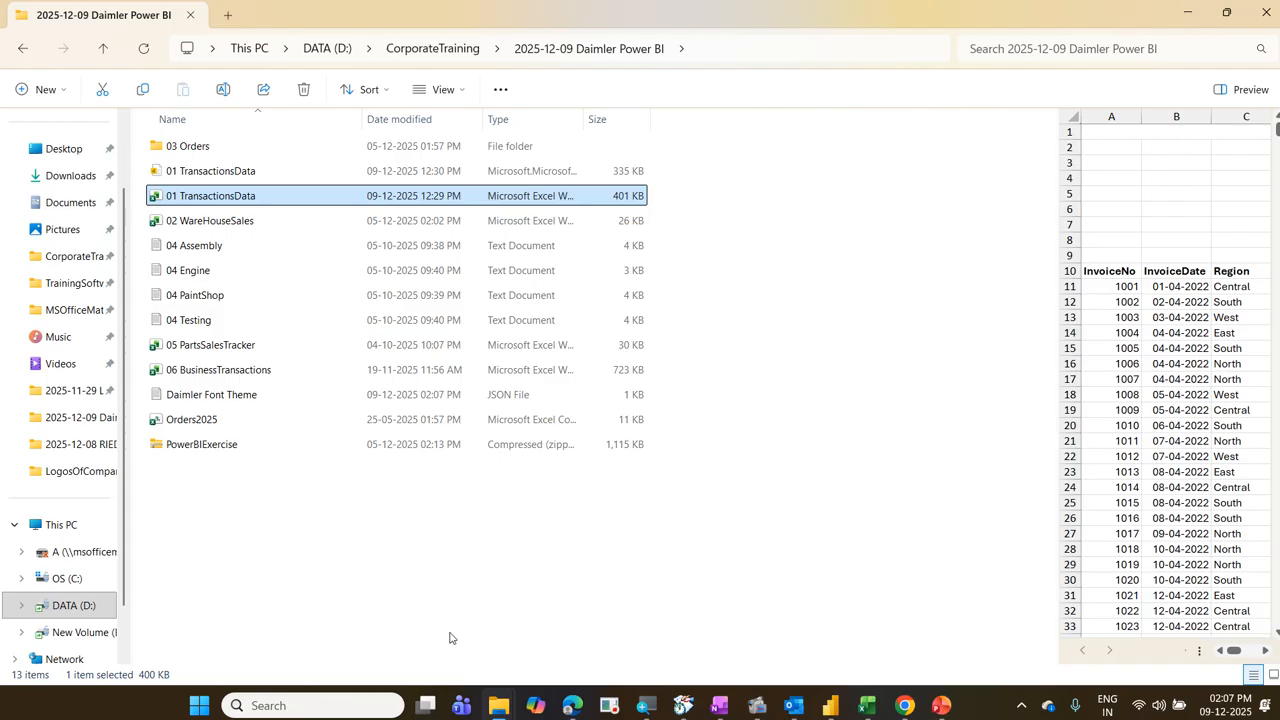
scroll(116, 468, up, 2)
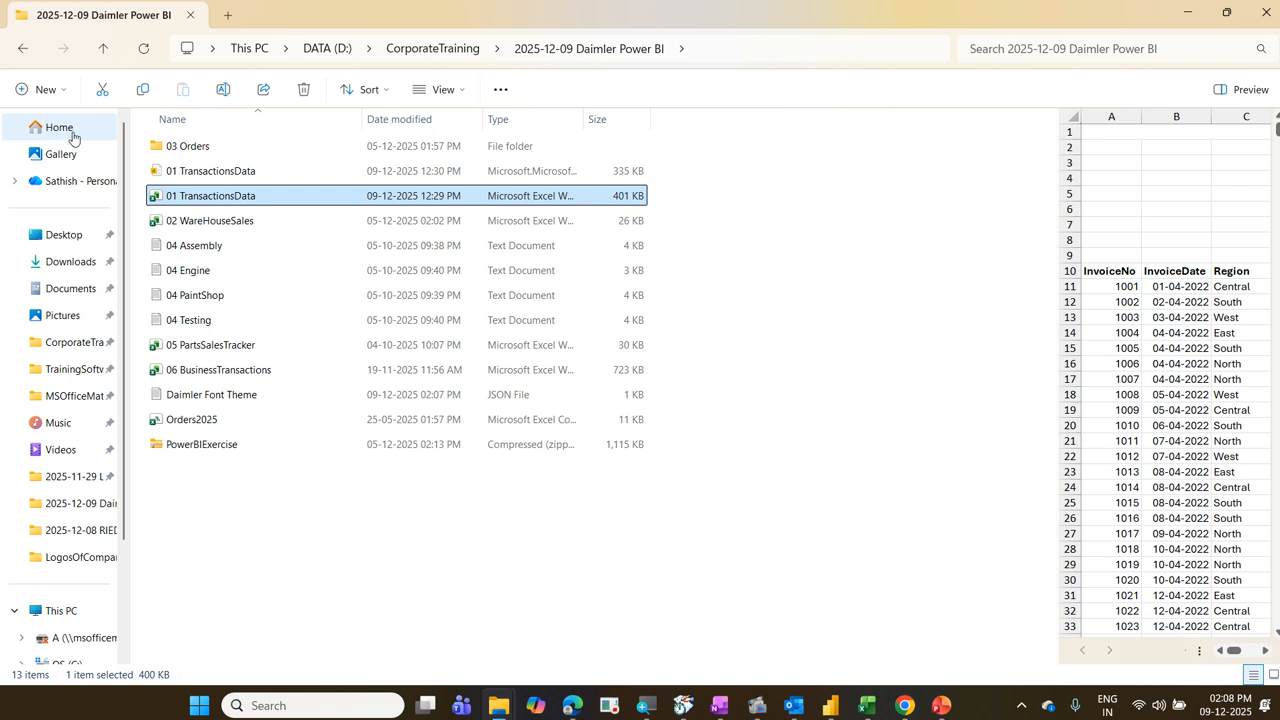
click(214, 395)
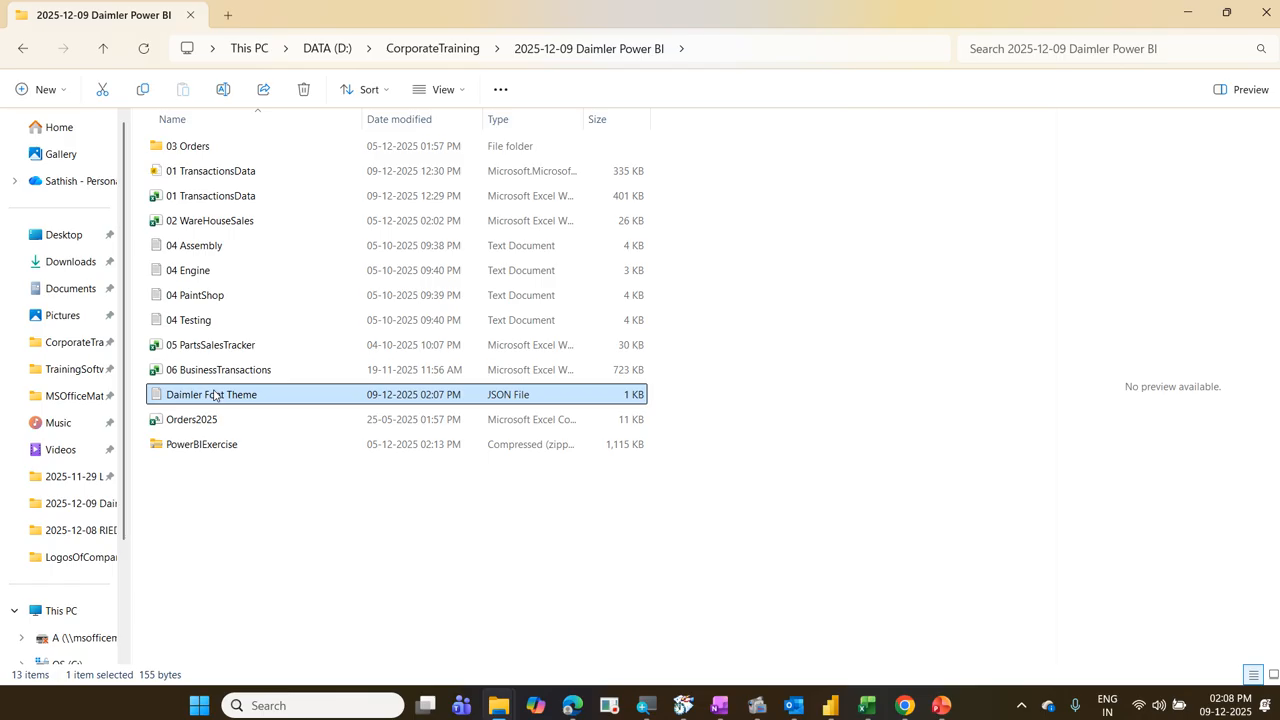
Step: Examine the available options for opening the Daimler Font Theme file in Notepad
right_click(214, 395)
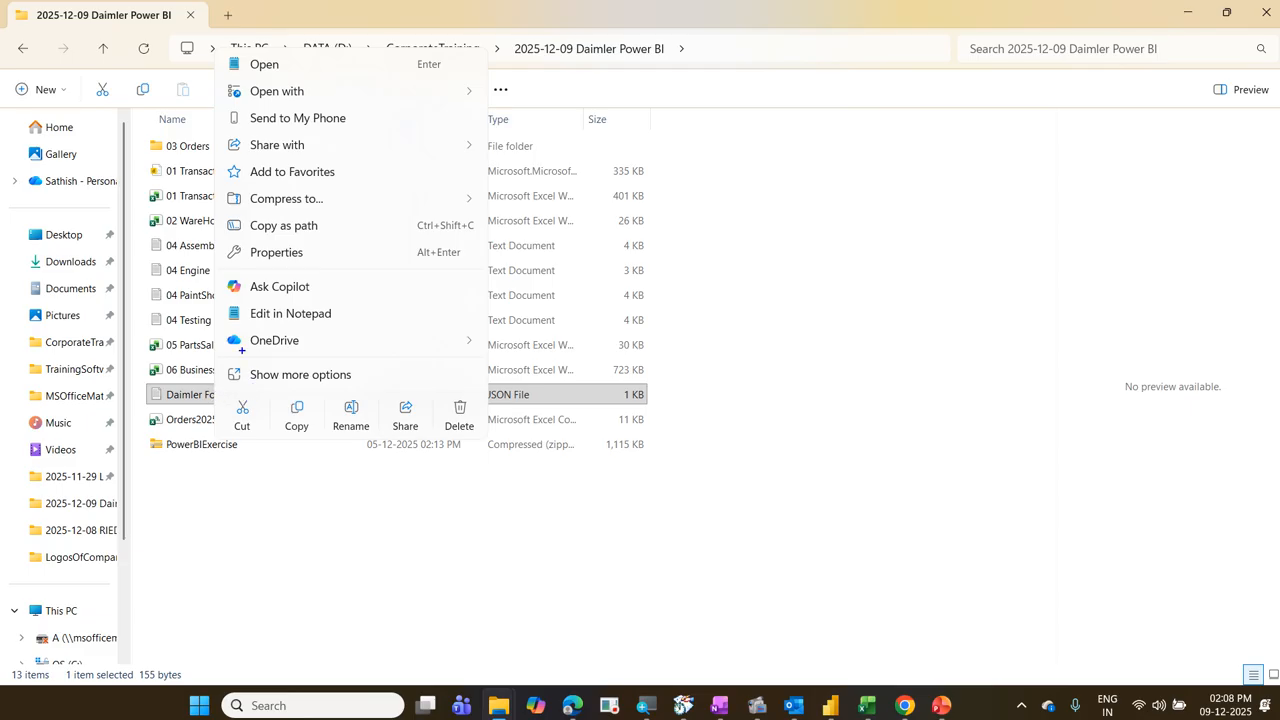
drag(222, 298, 372, 324)
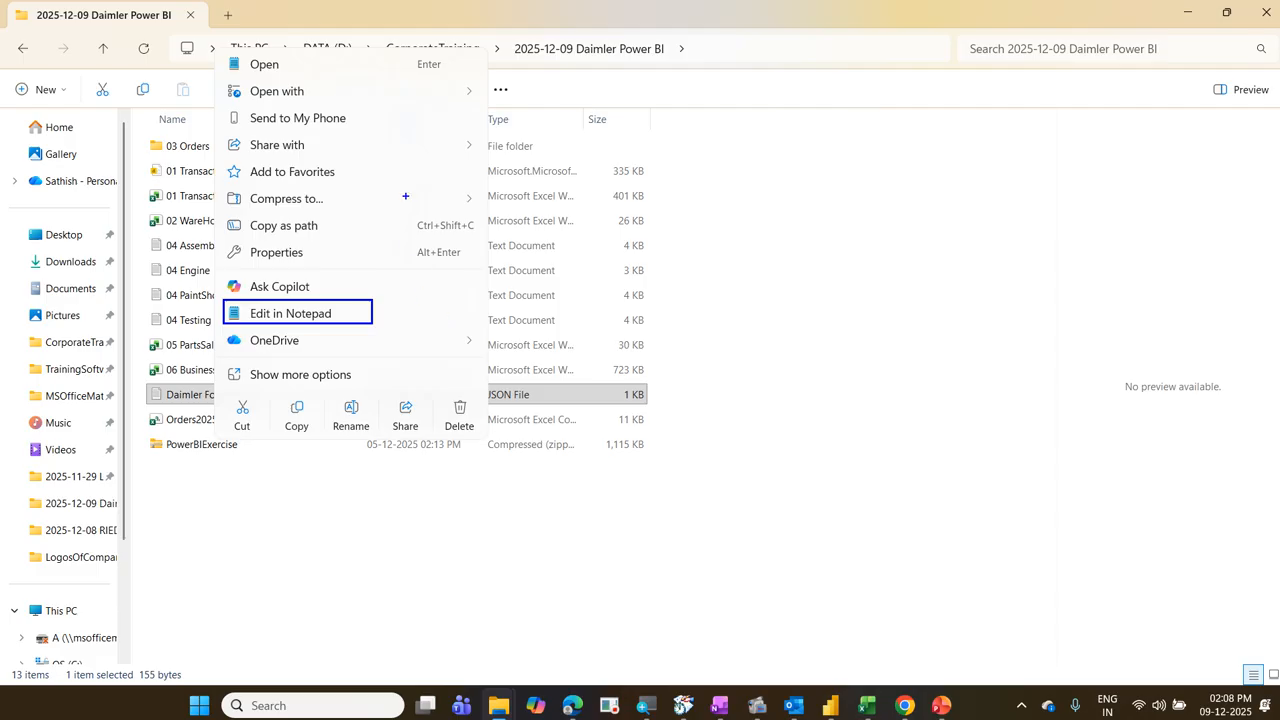
drag(226, 74, 420, 97)
key(Escape)
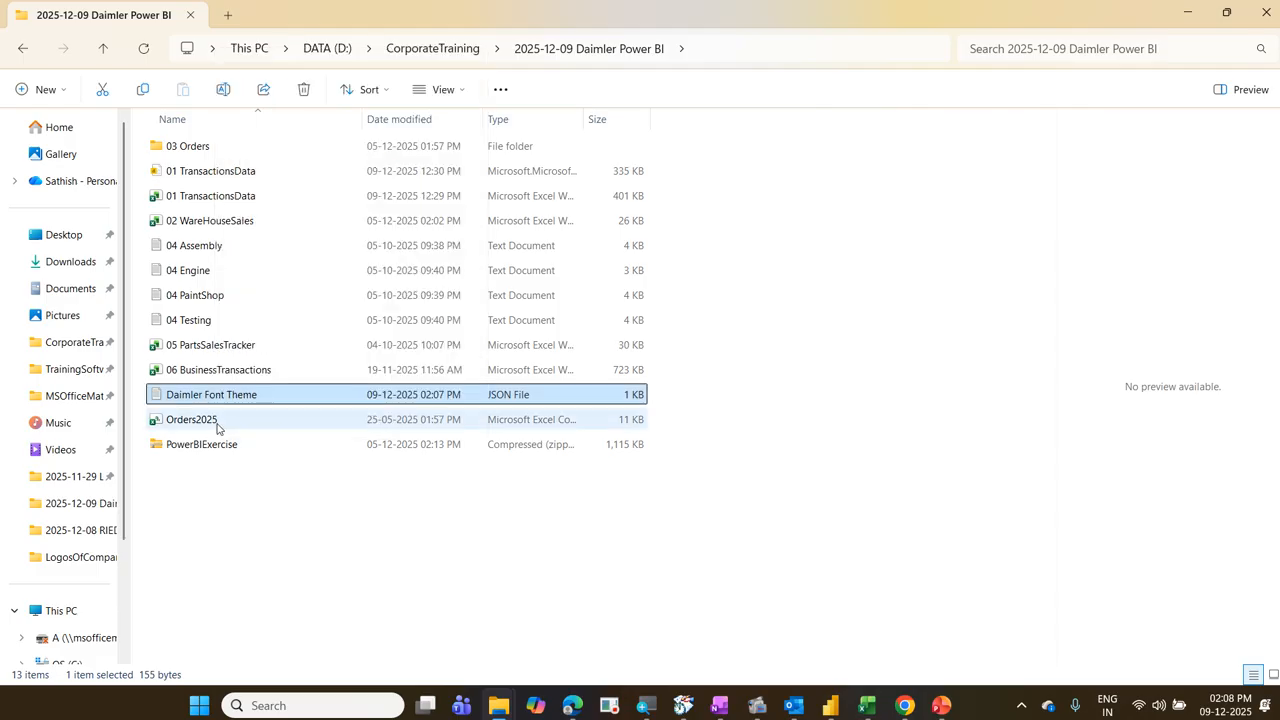
right_click(225, 401)
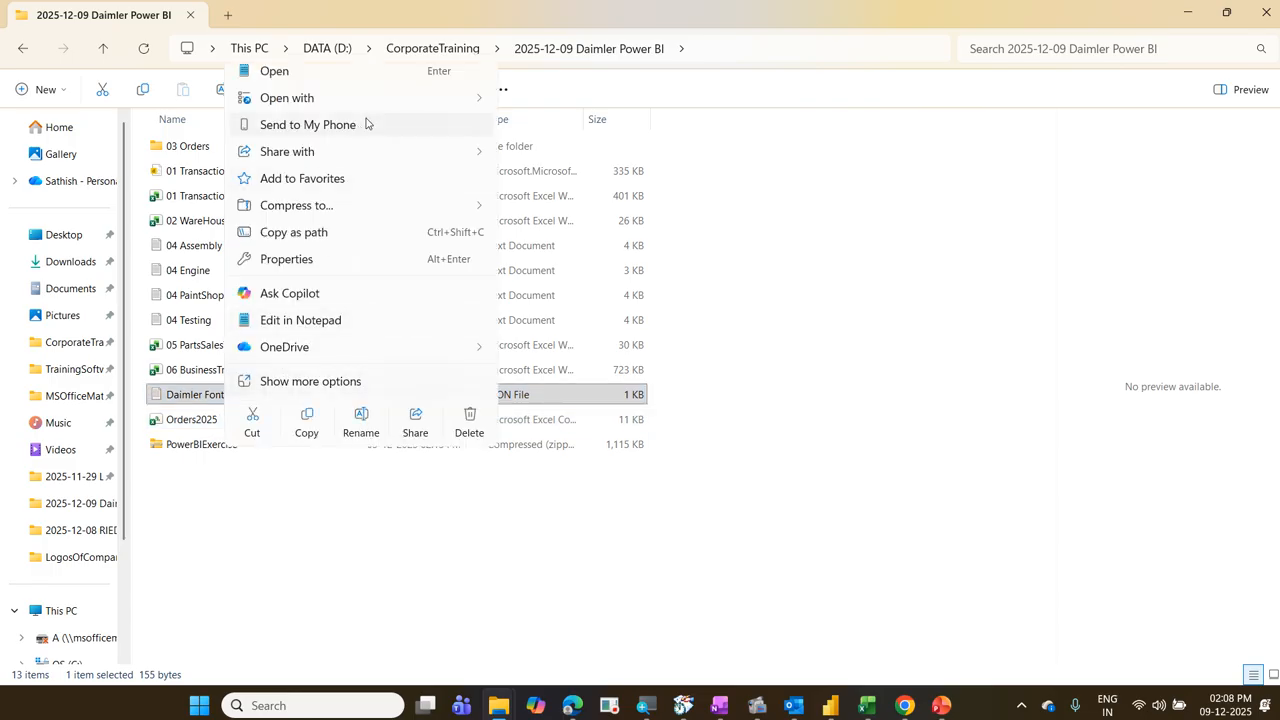
mouse_move(373, 104)
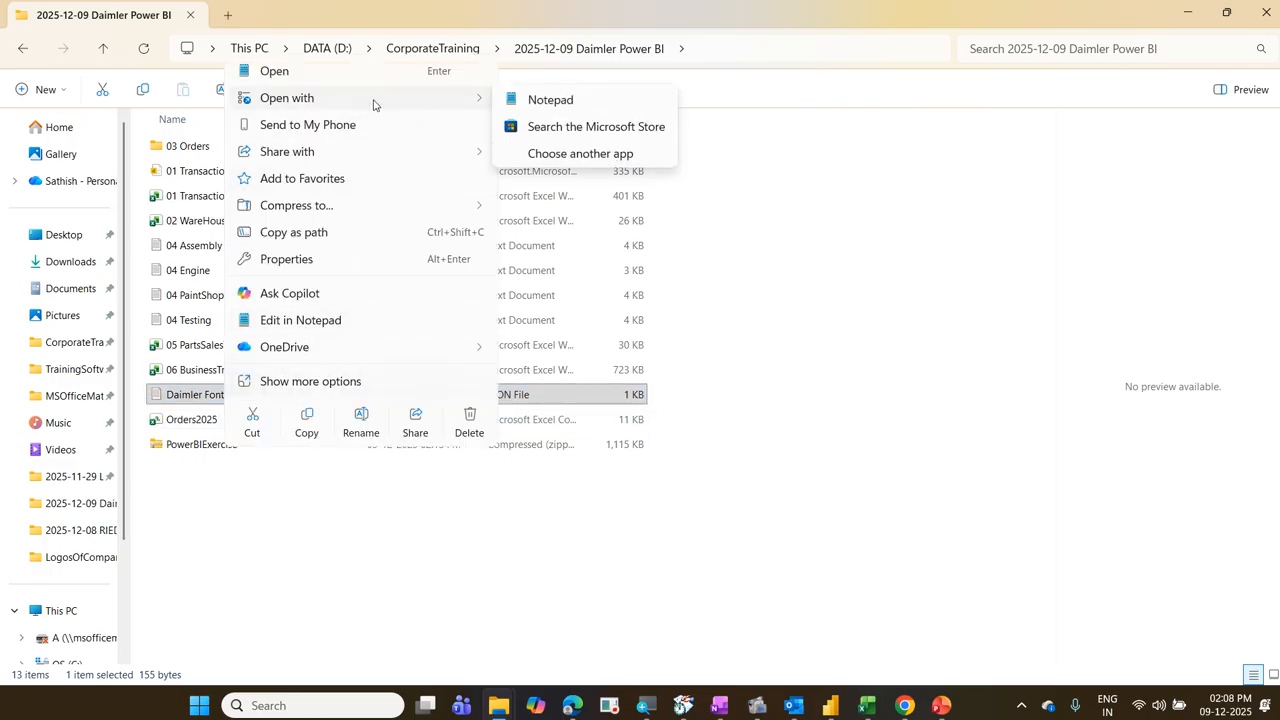
drag(501, 88, 592, 111)
mouse_move(240, 85)
mouse_down()
mouse_move(338, 112)
mouse_move(494, 97)
mouse_up()
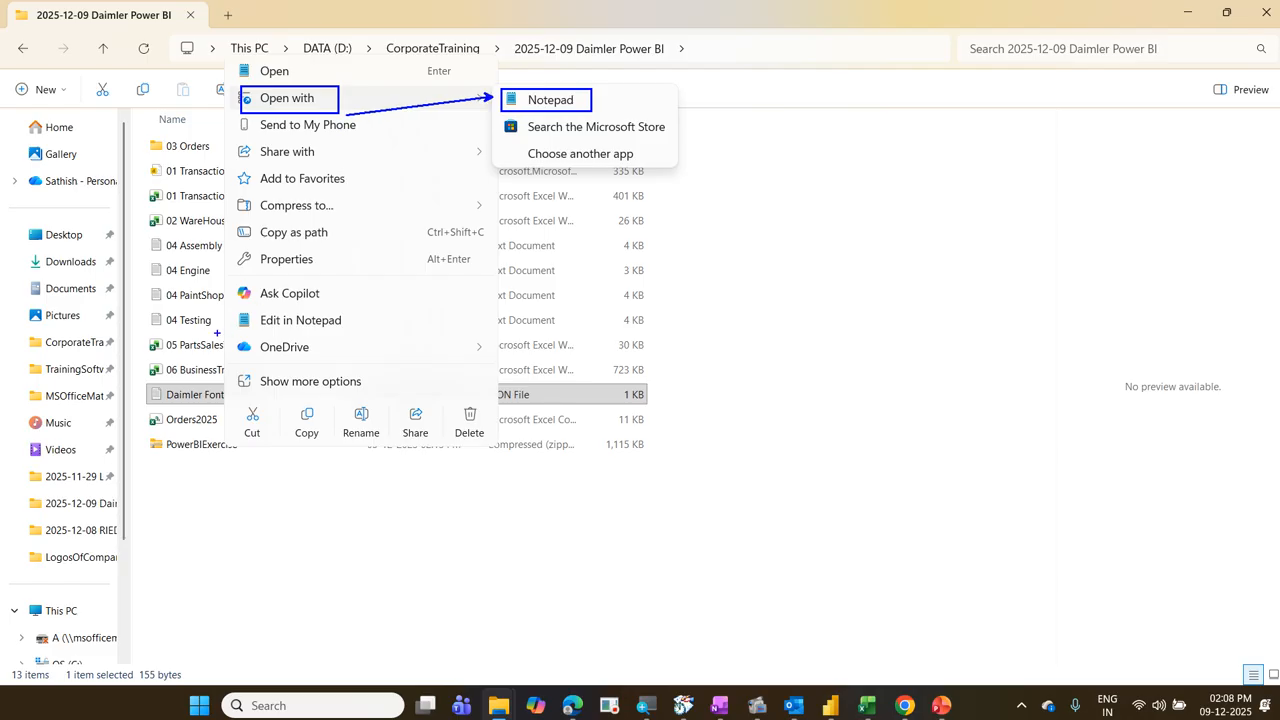
drag(219, 306, 353, 334)
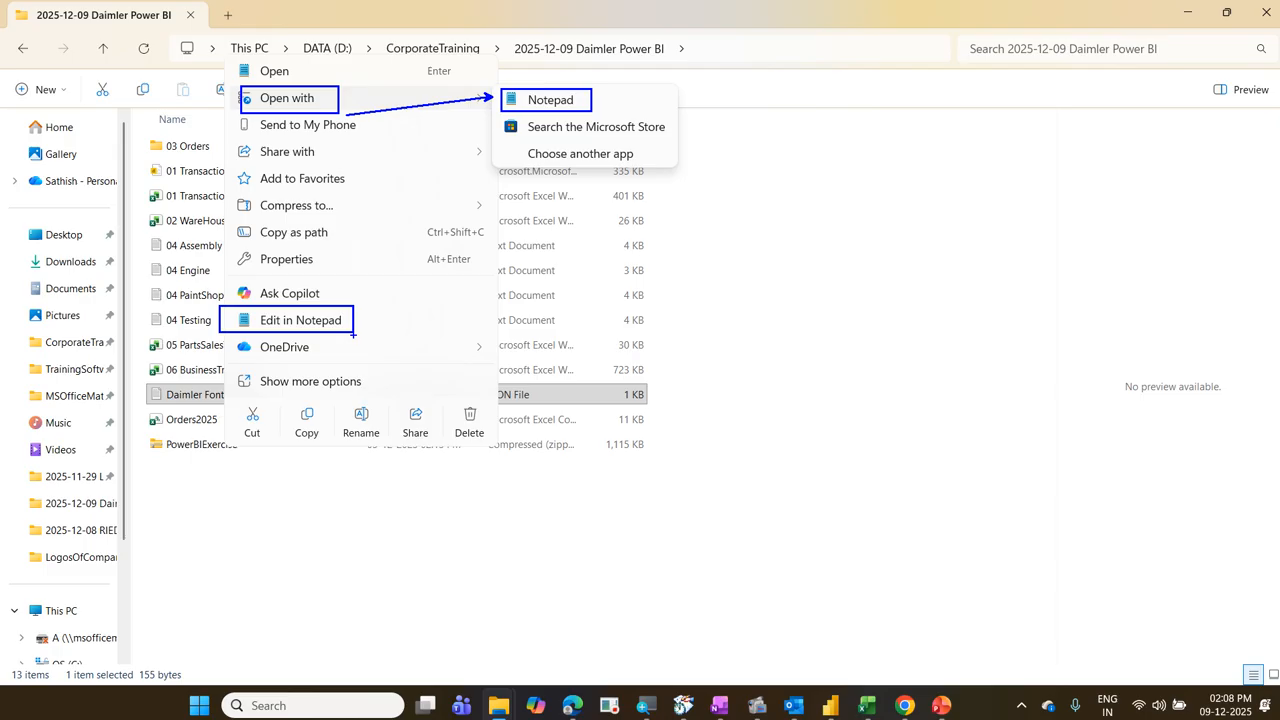
key(Escape)
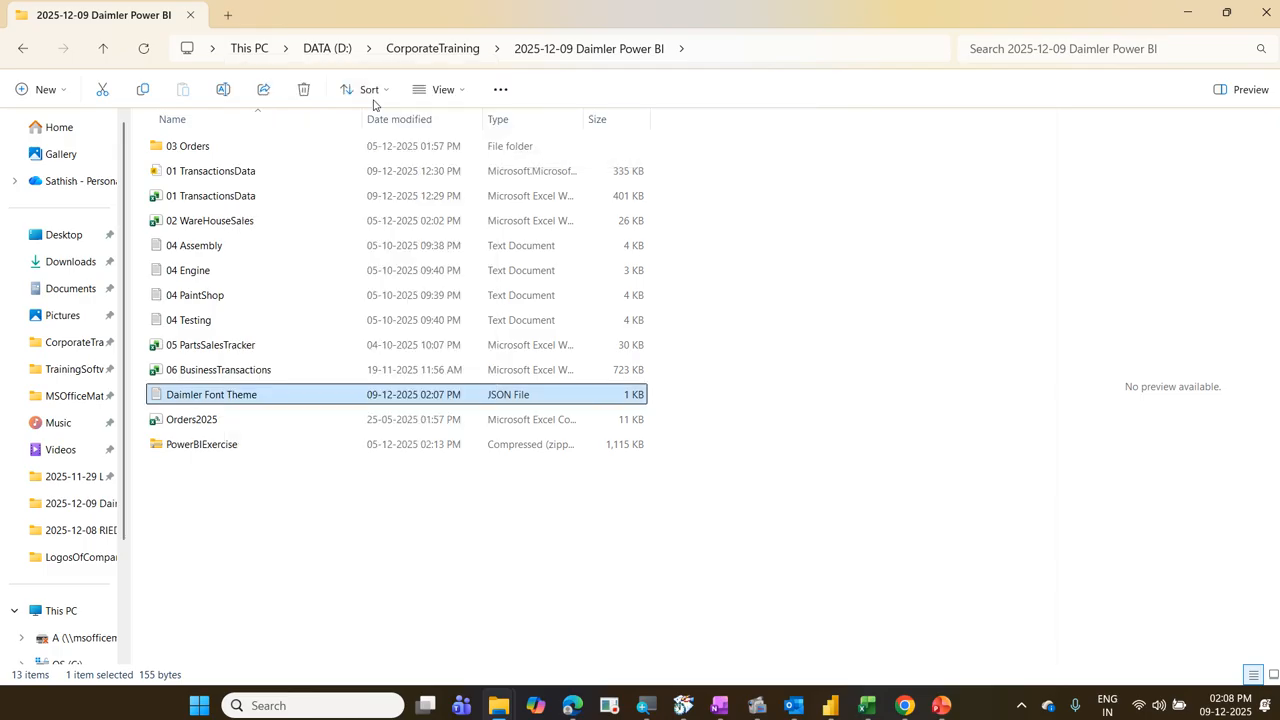
Step: Open the Daimler Font Theme file in a maximized Notepad window and select the font name of the label text class
right_click(252, 397)
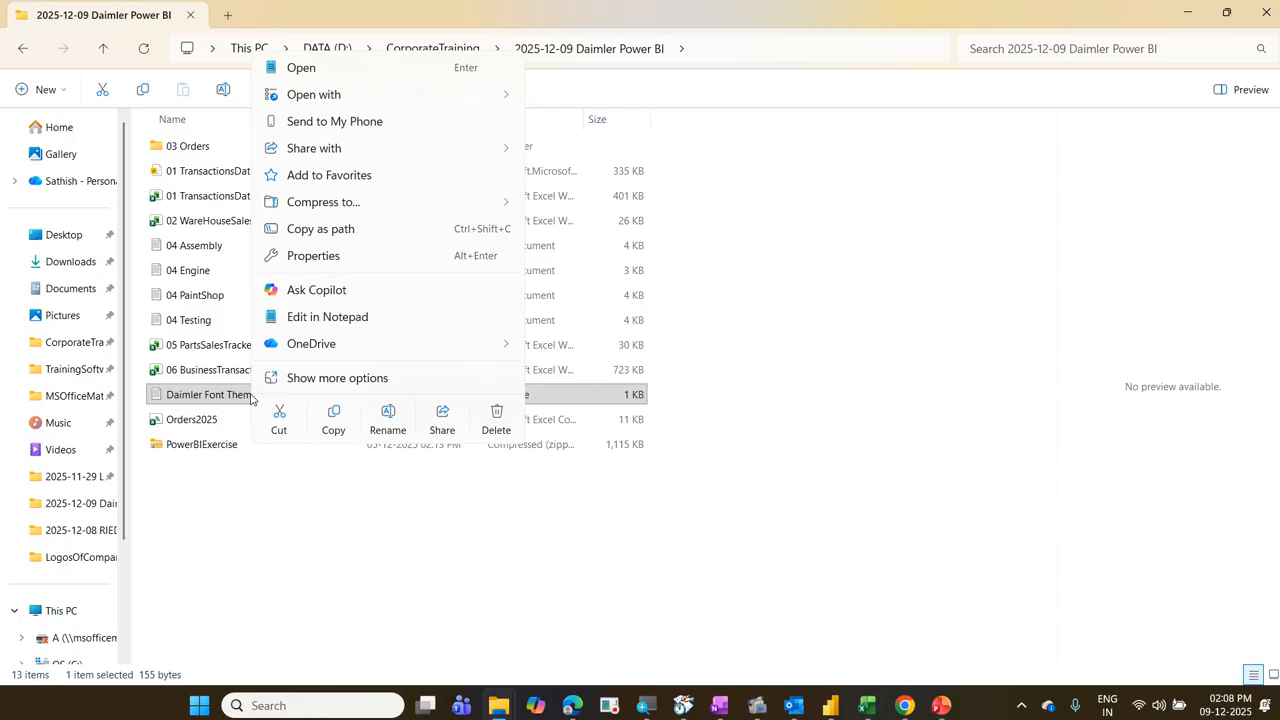
click(333, 318)
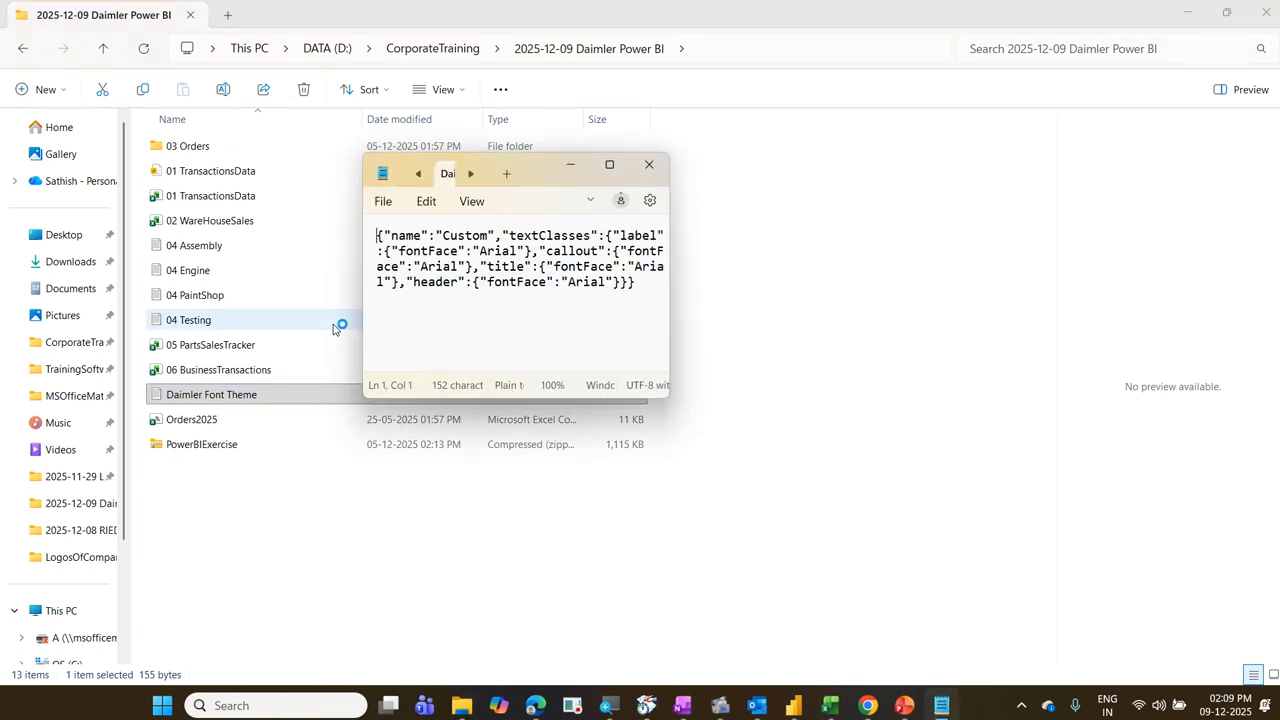
click(609, 164)
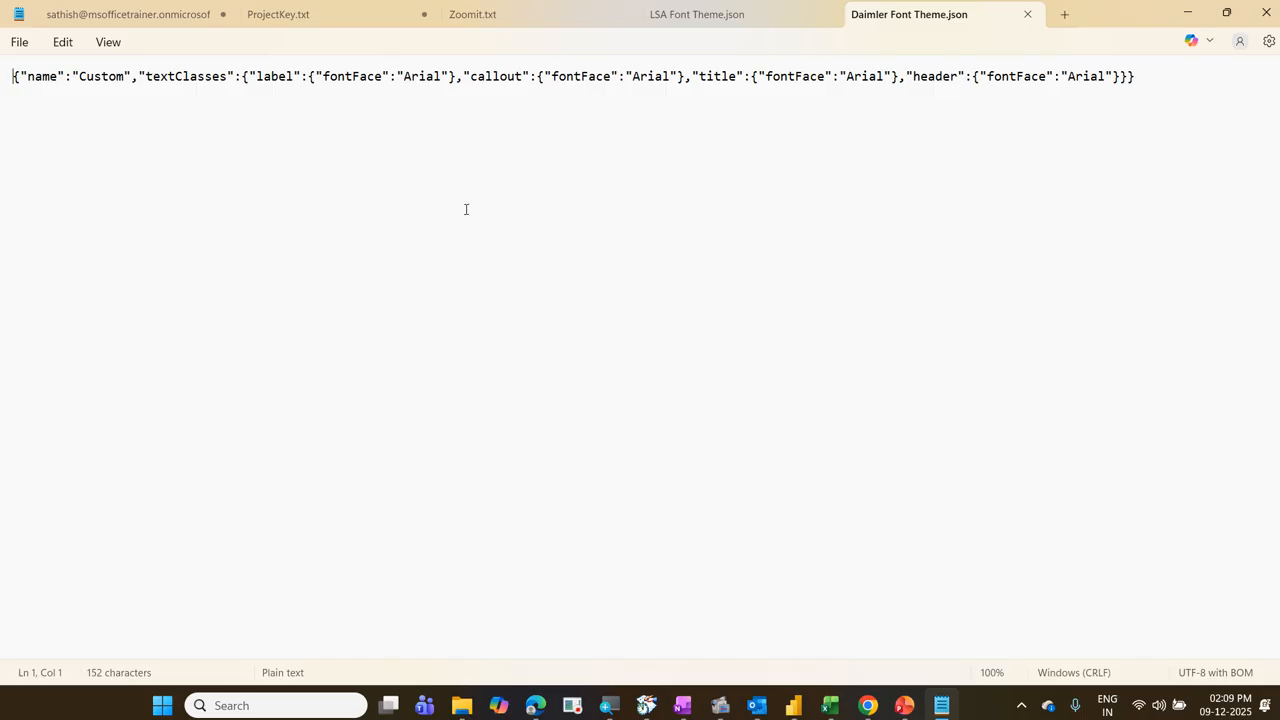
click(408, 78)
double_click(421, 78)
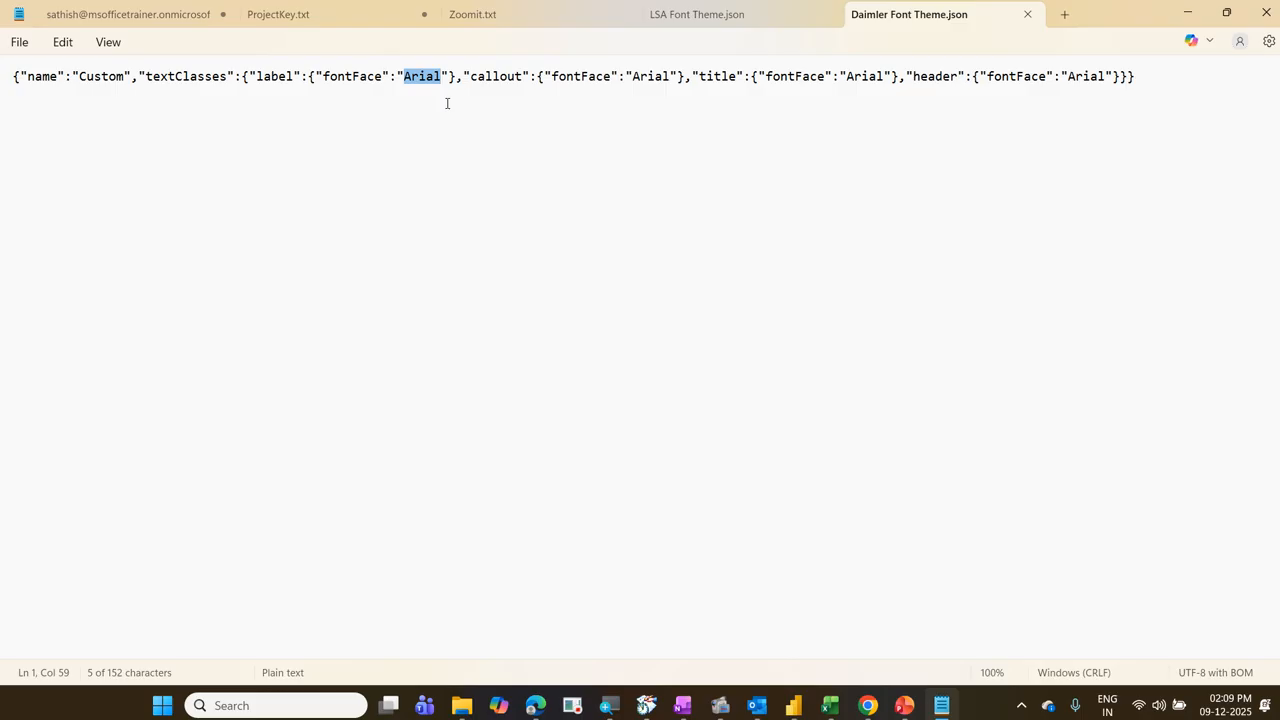
Step: Replace the font name with Aptos for the label, callout, title and header text classes in the Daimler Font Theme file
text(Apto)
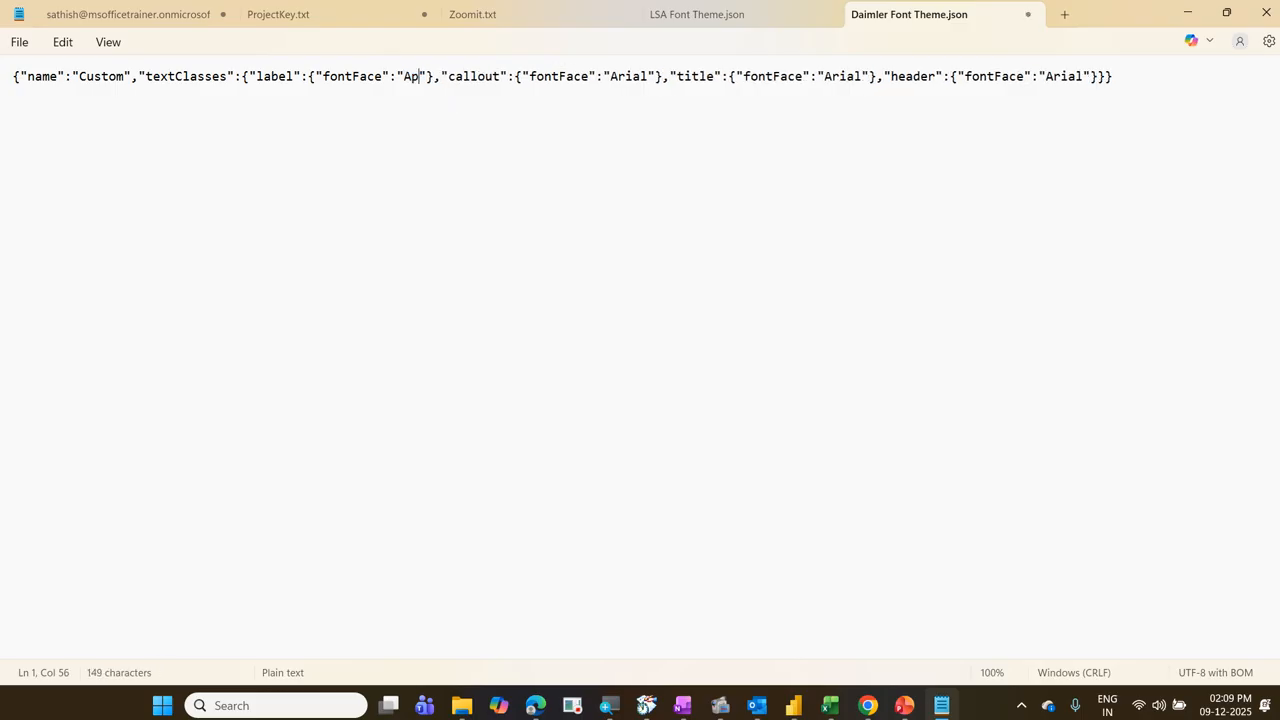
text(s)
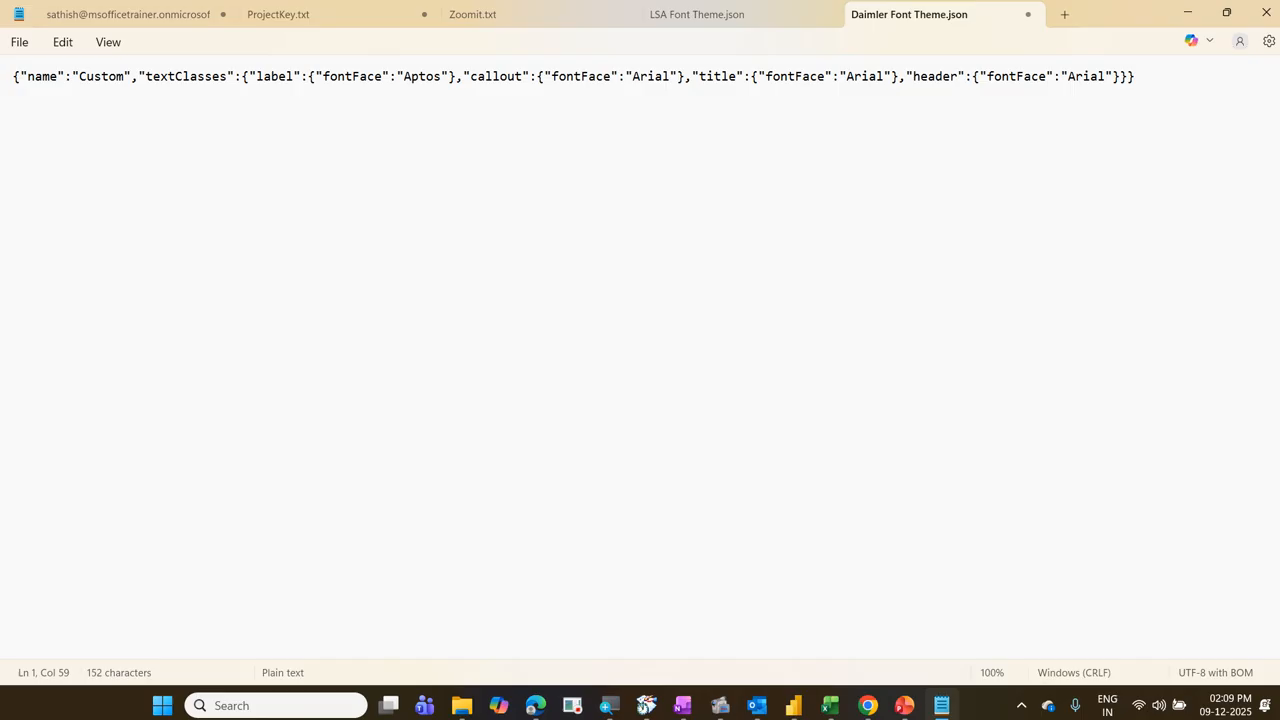
double_click(420, 76)
key(ctrl+c)
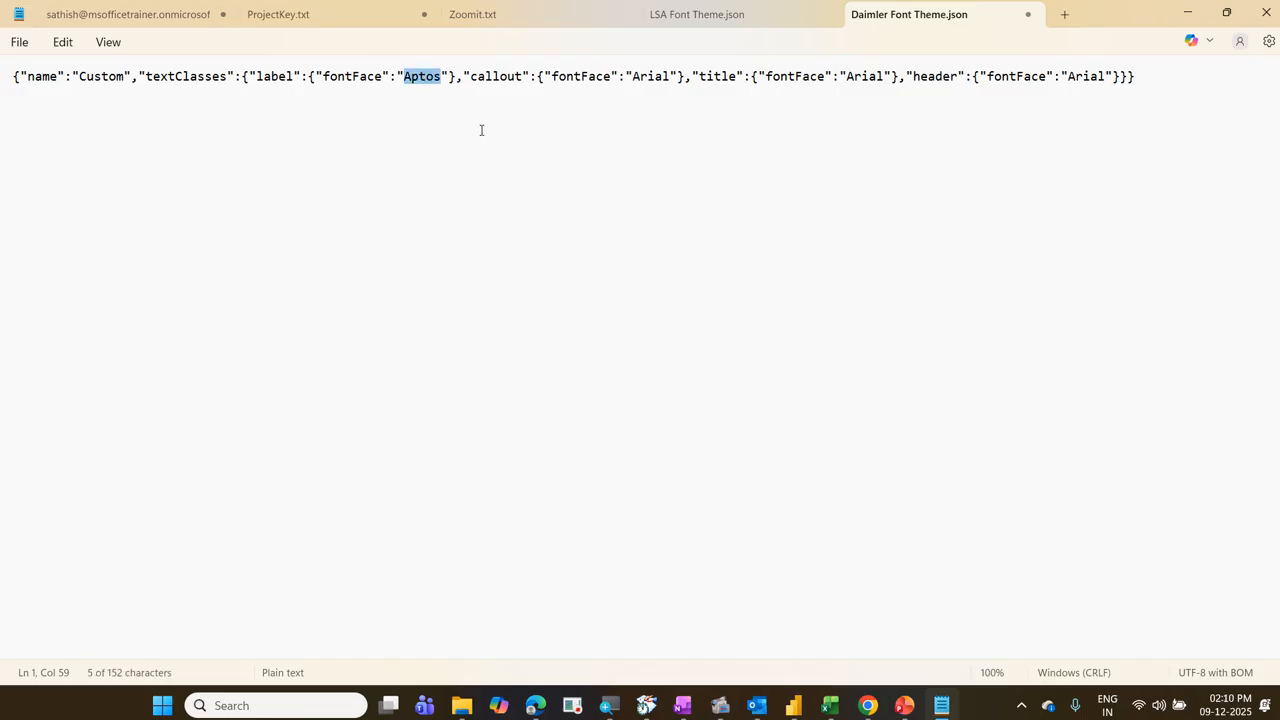
double_click(648, 76)
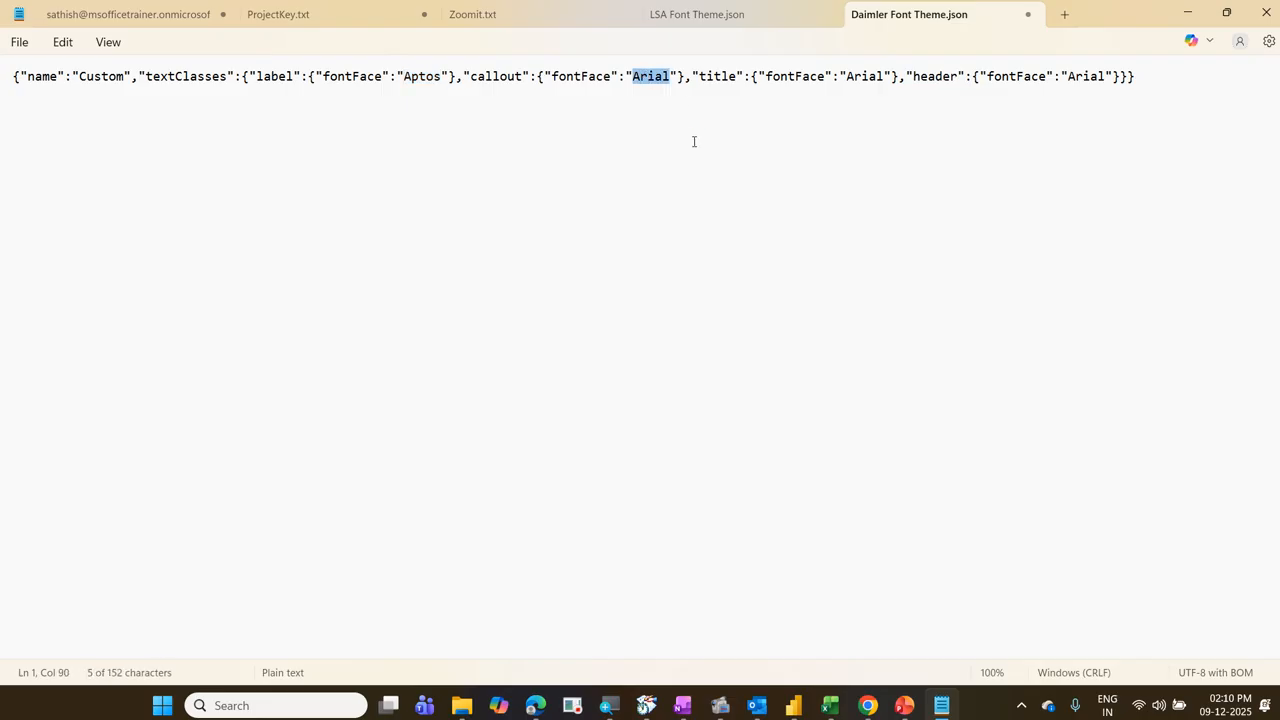
key(ctrl+v)
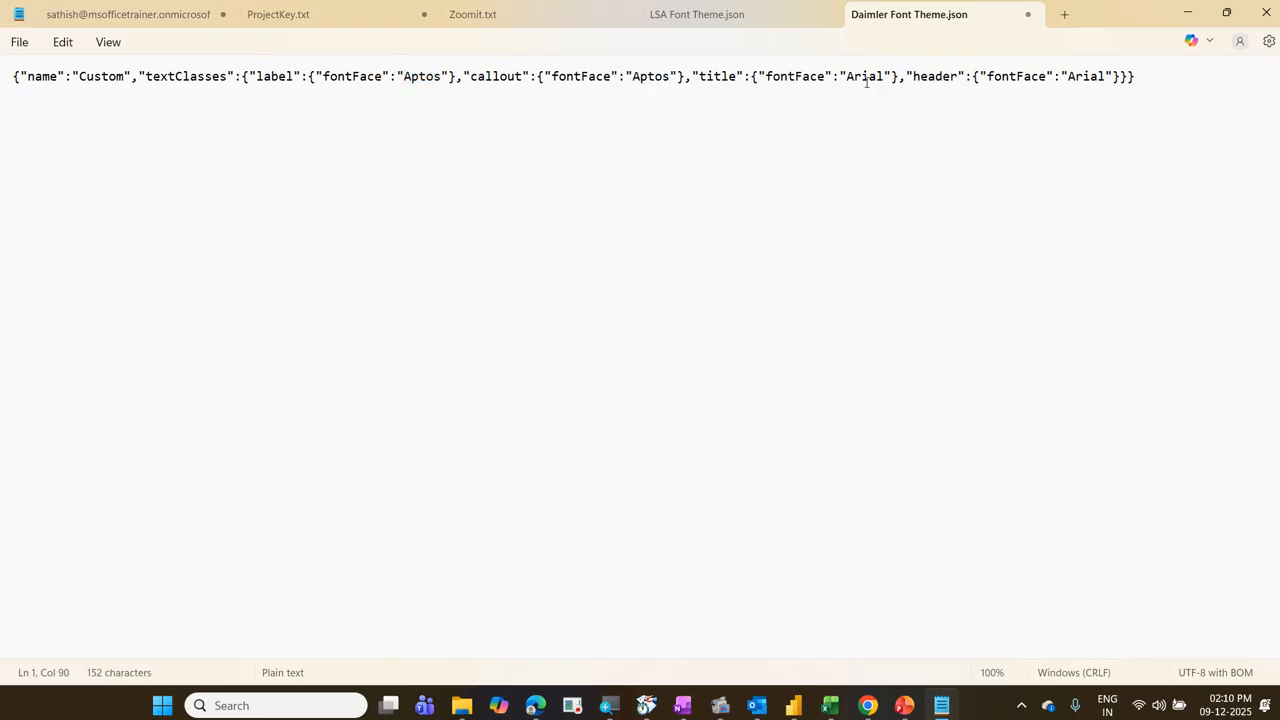
double_click(864, 76)
key(ctrl+v)
double_click(1083, 80)
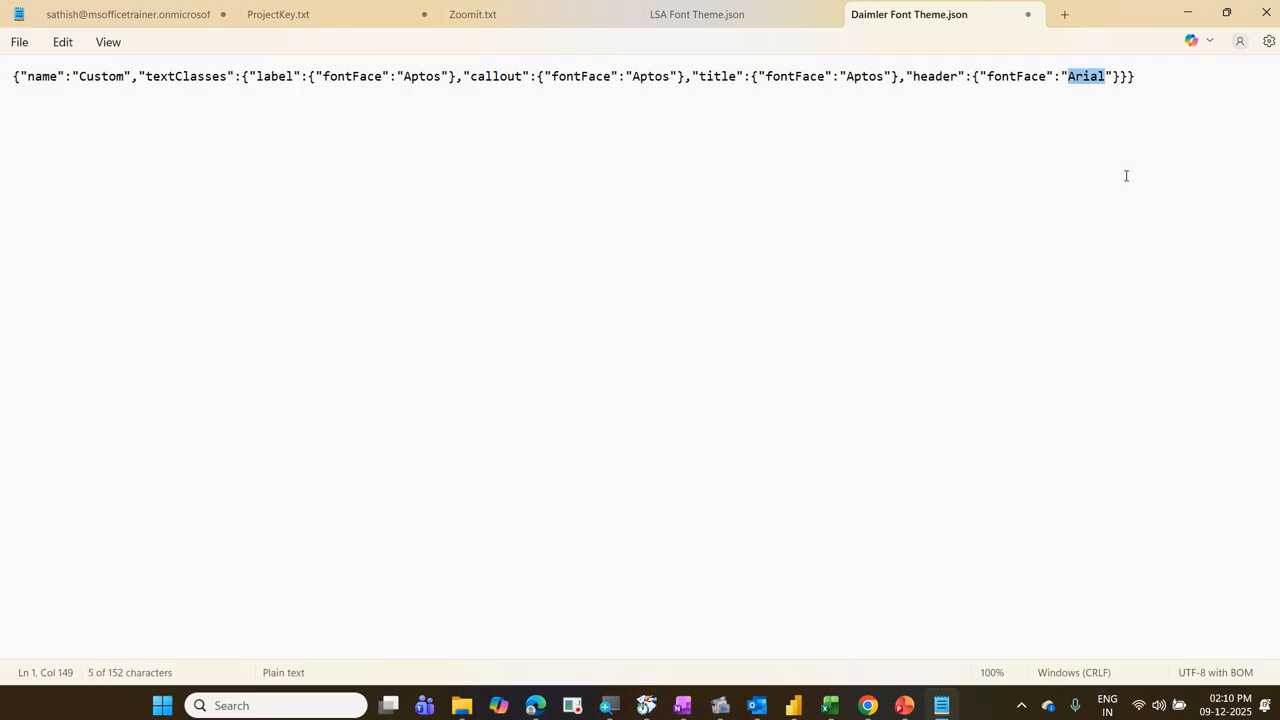
key(ctrl+v)
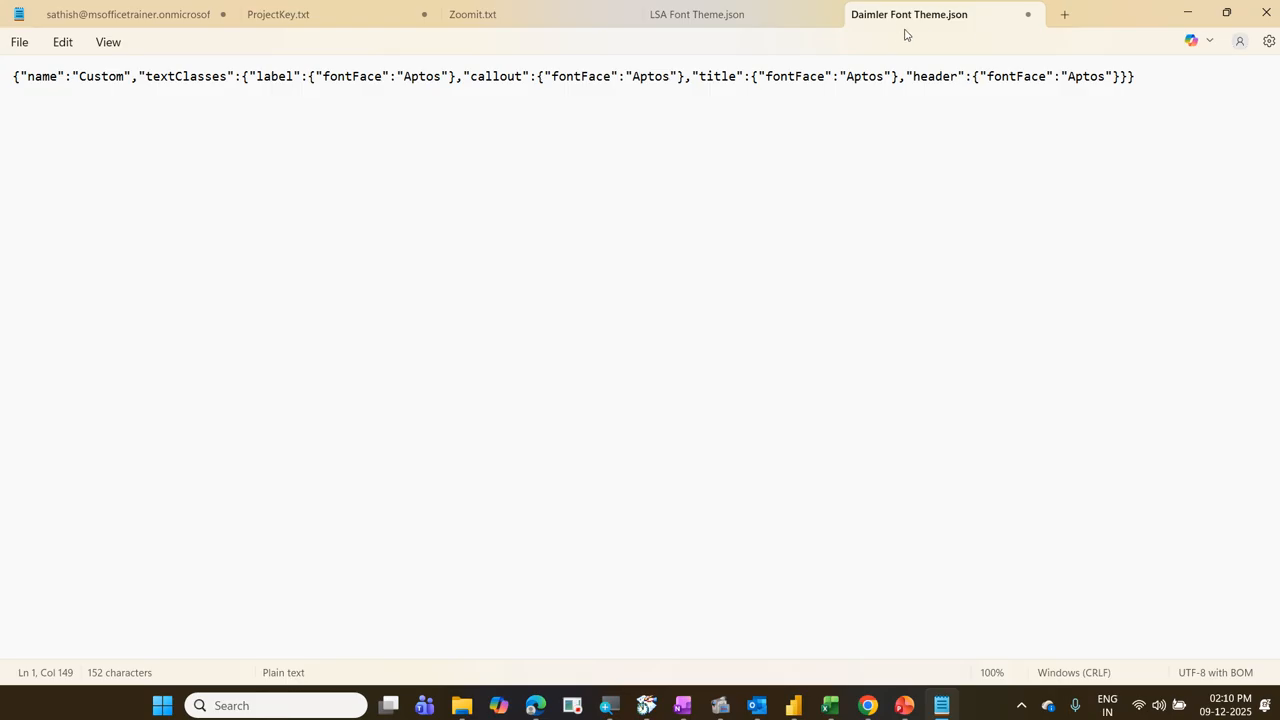
Step: Close the Daimler Font Theme file with its changes saved, and minimize the Notepad and File Explorer windows
click(1025, 16)
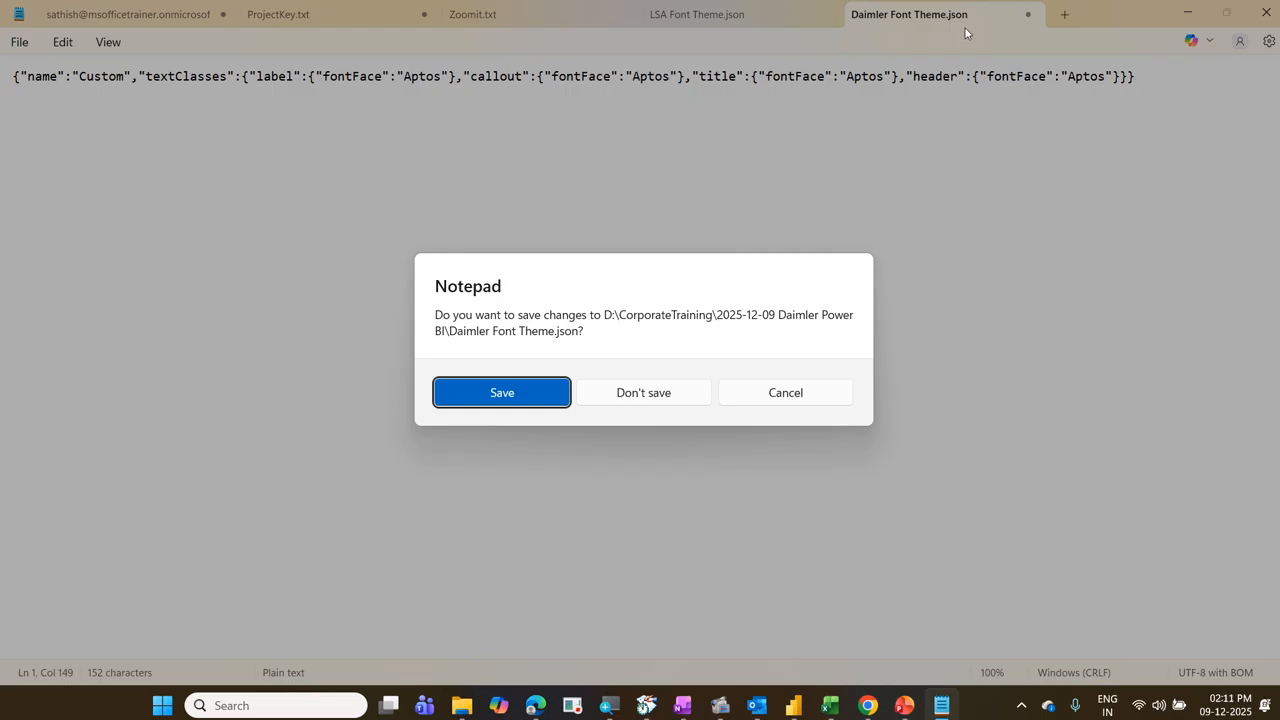
click(545, 395)
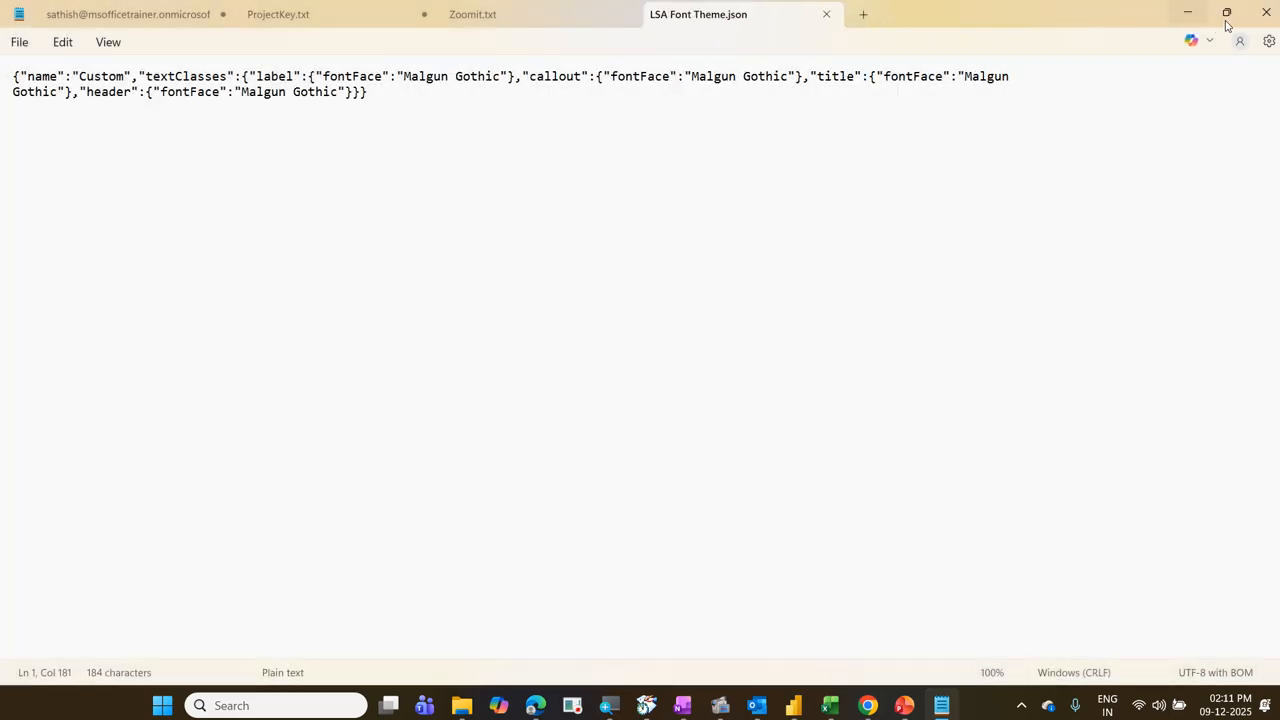
click(1188, 15)
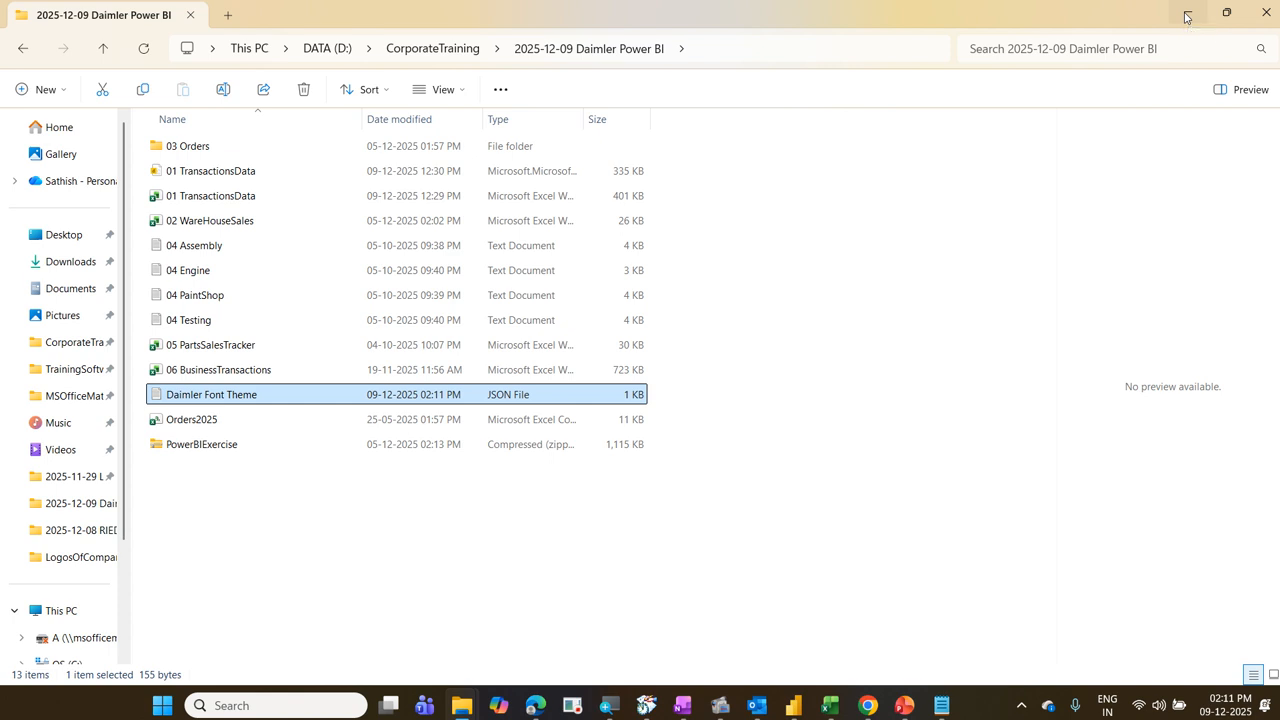
click(1187, 15)
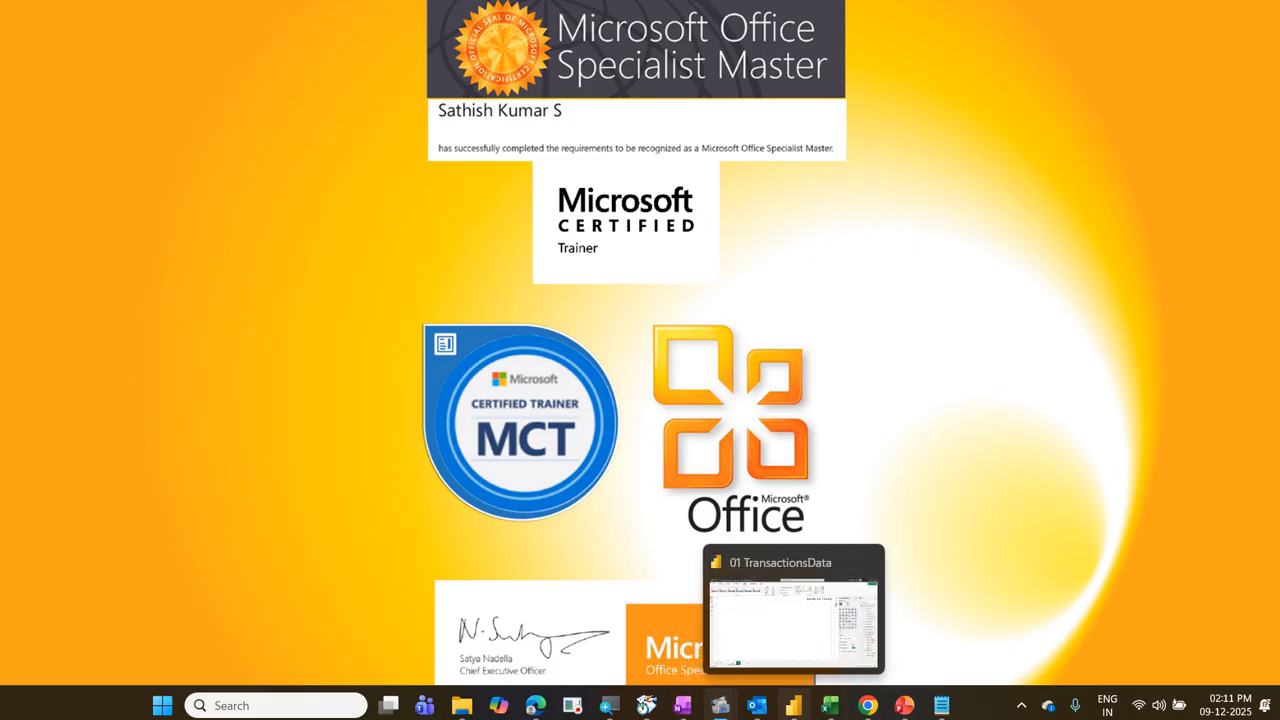
Step: Switch to the 01 TransactionsData report in Power BI and import the Daimler Font Theme file as the report theme
click(793, 705)
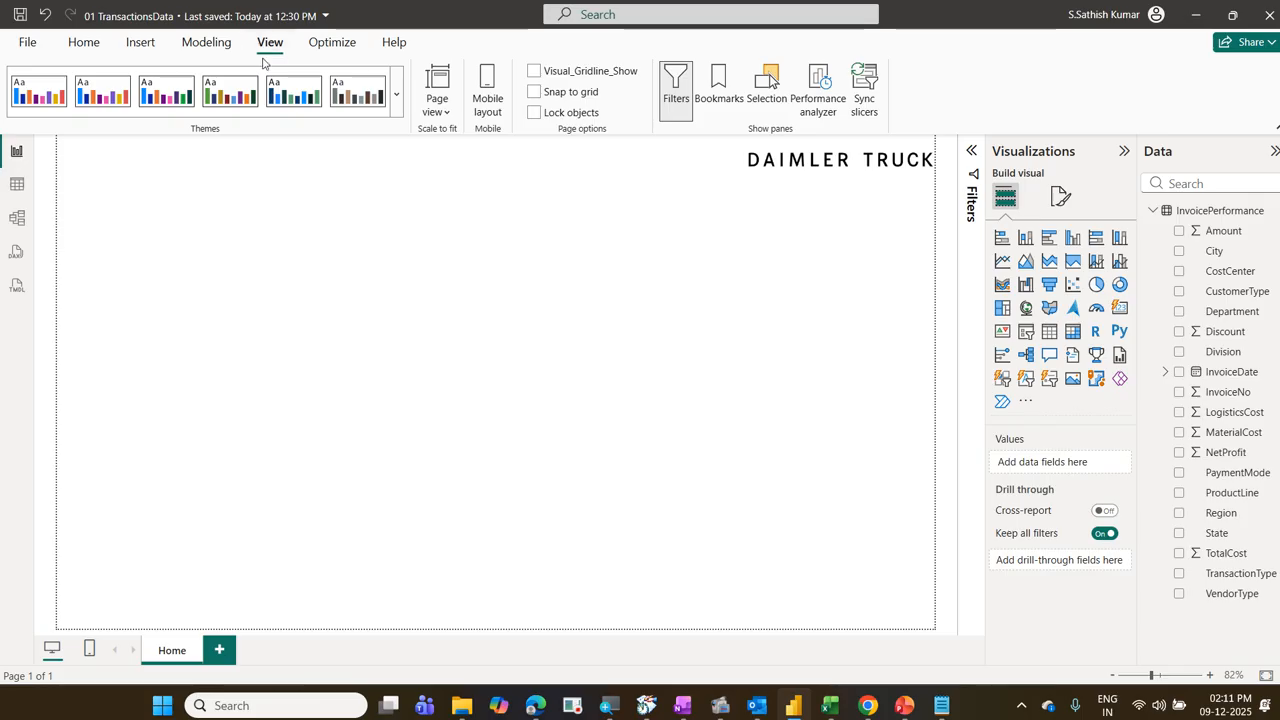
click(396, 110)
scroll(167, 455, down, 3)
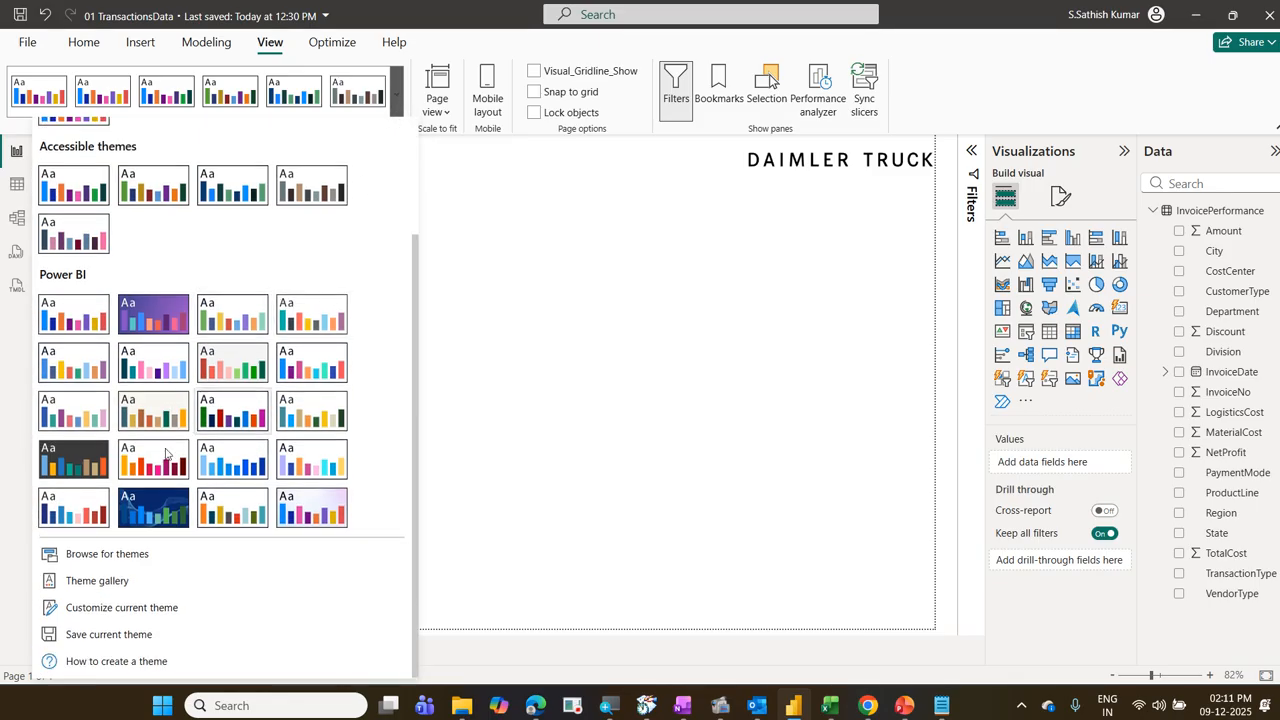
click(133, 561)
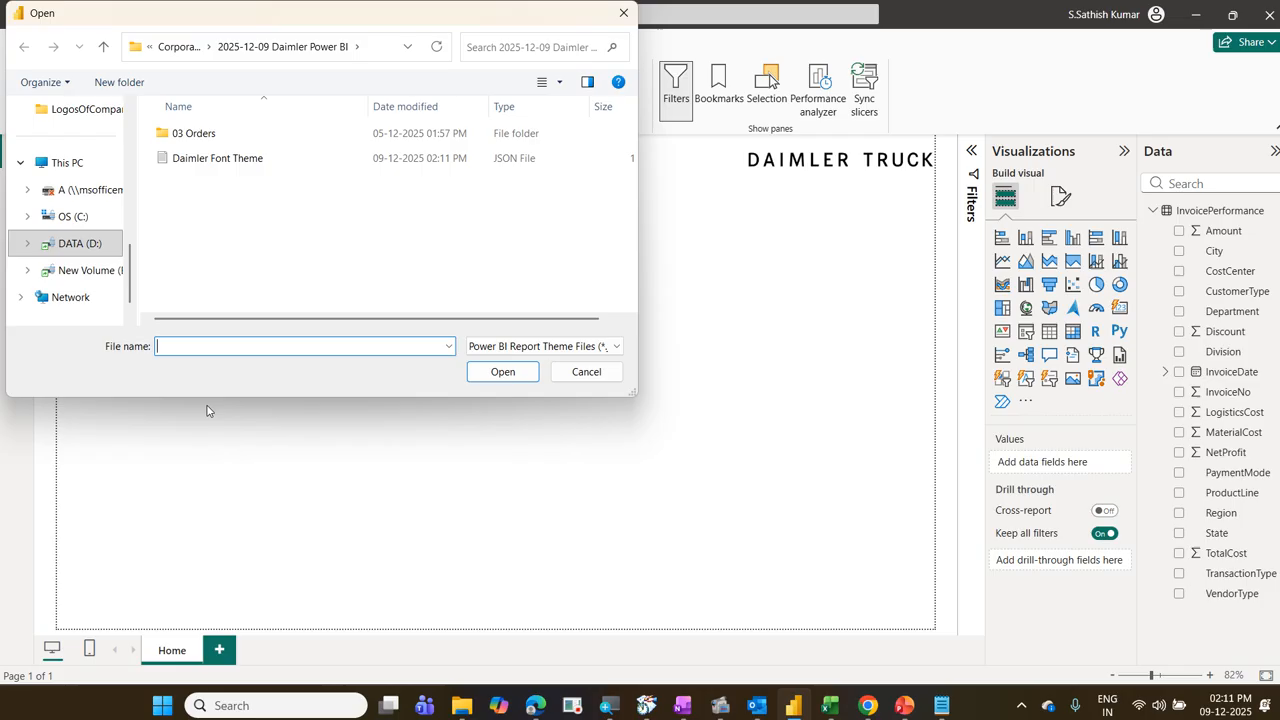
click(223, 168)
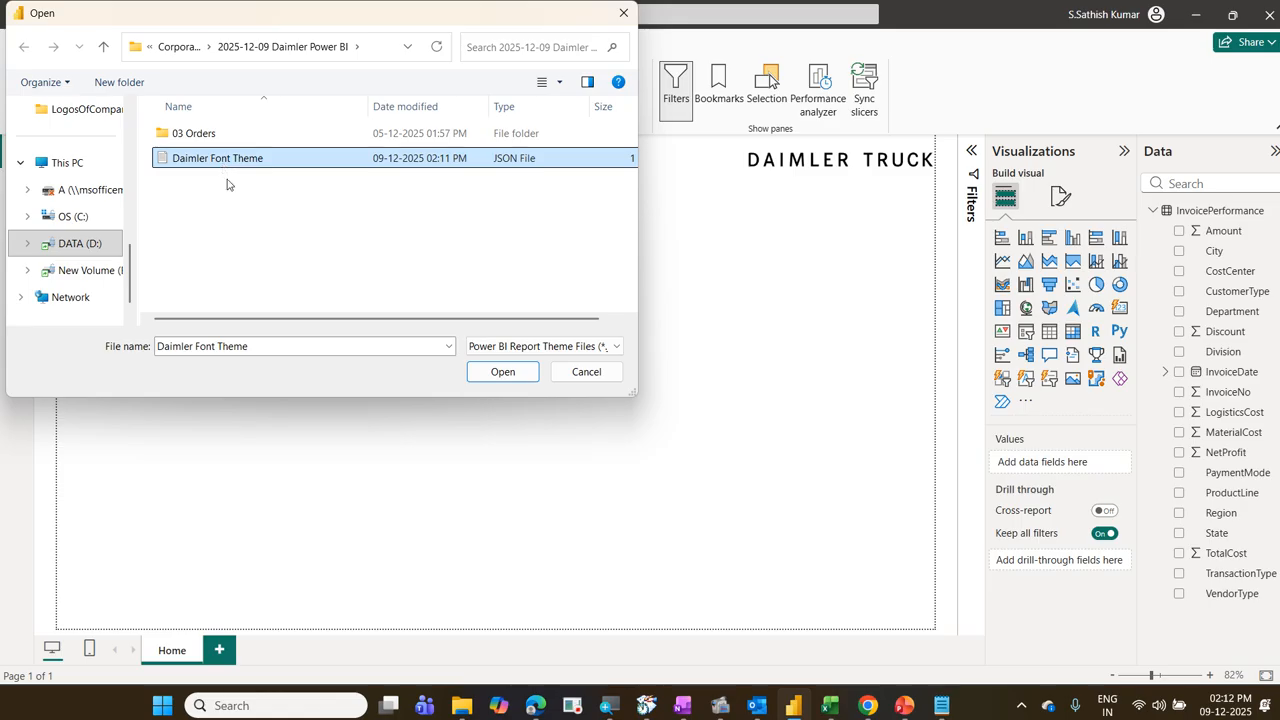
click(490, 372)
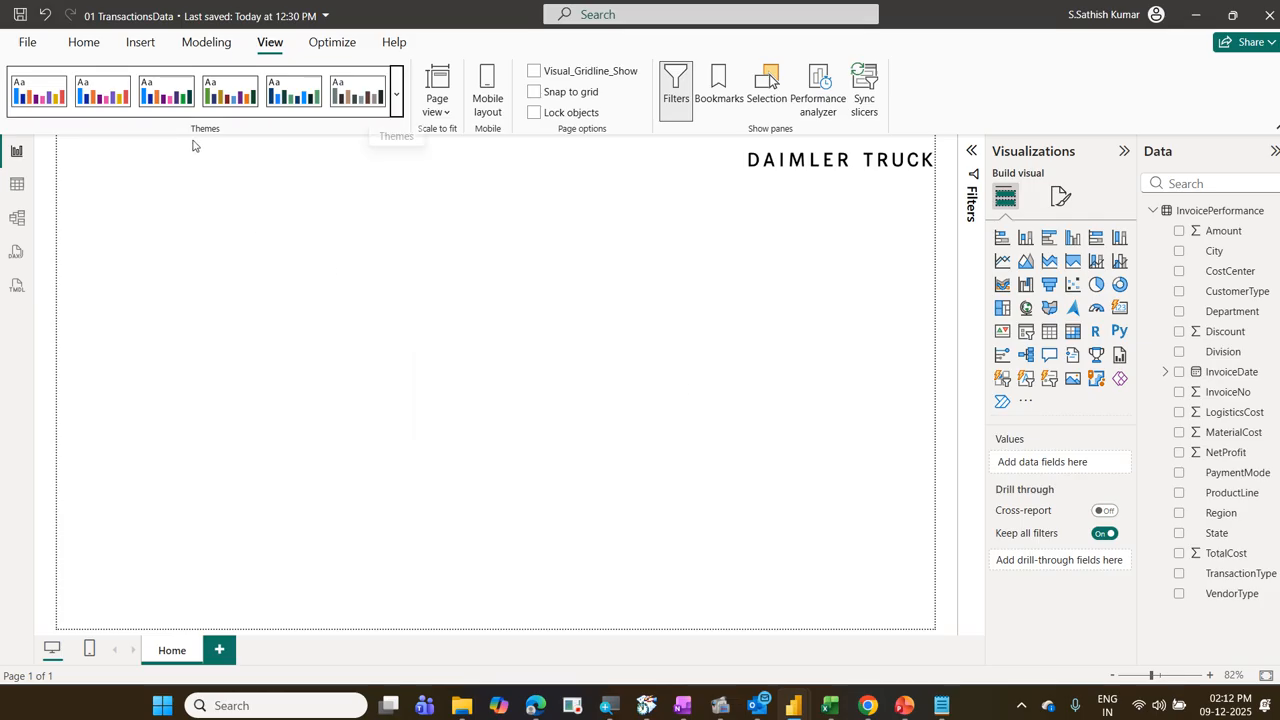
Step: Insert a text box on the Home page with the title "Invoice Performance - Dashboard" at font size 28
click(141, 47)
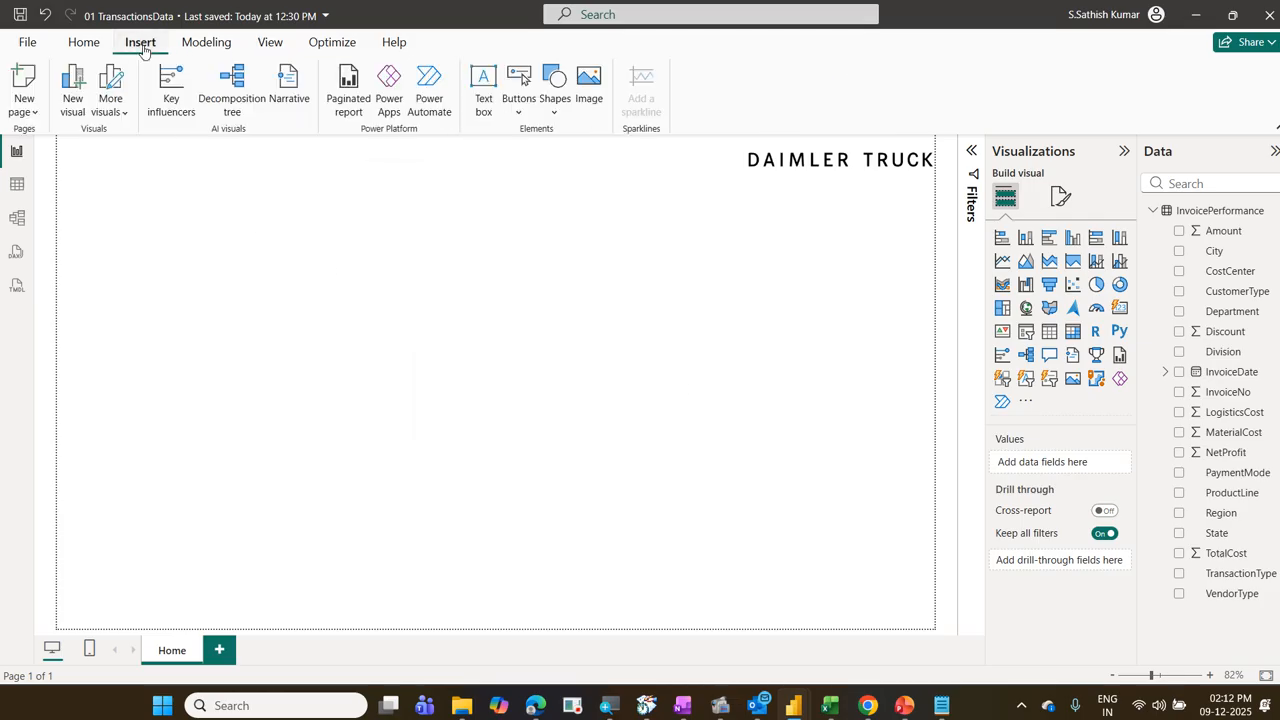
click(484, 118)
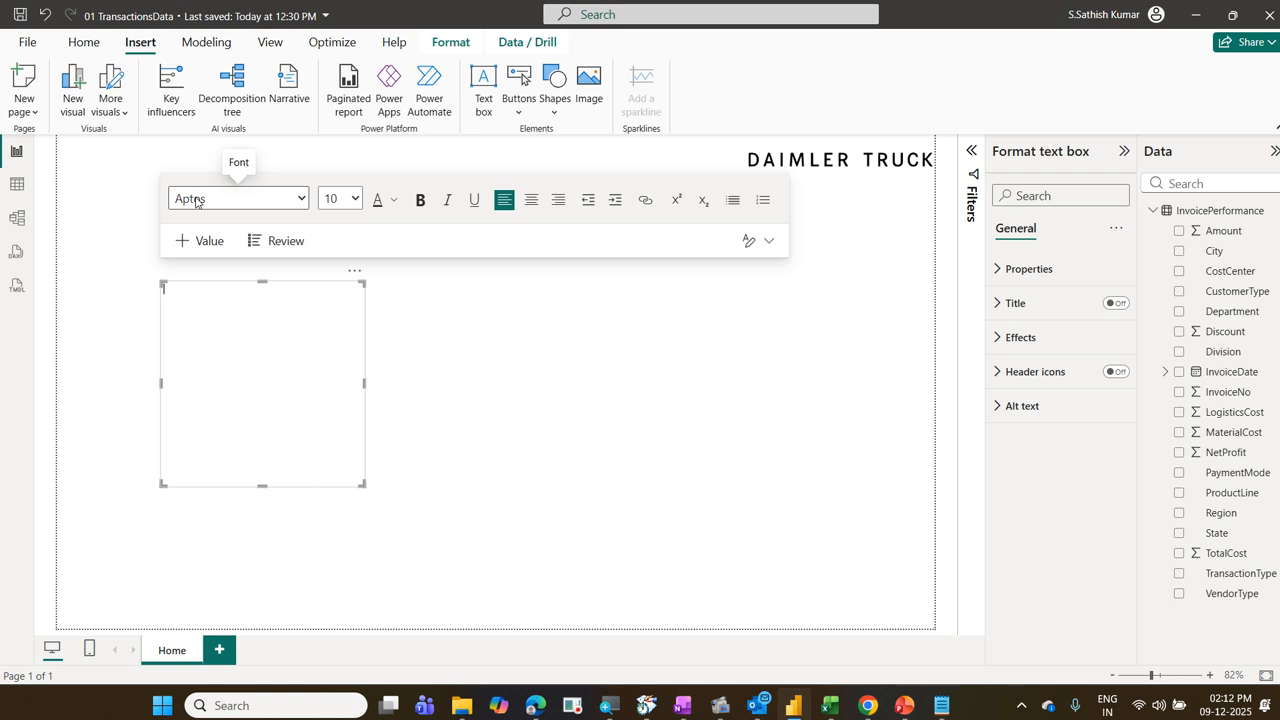
click(355, 199)
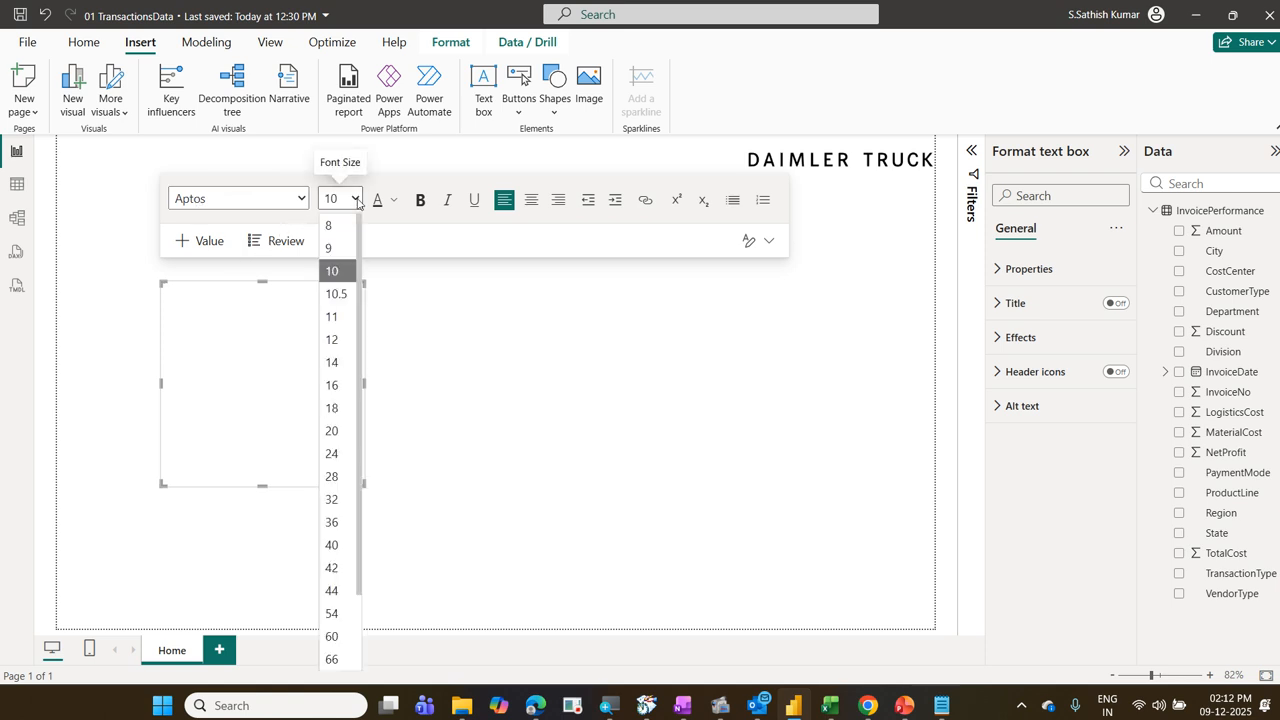
click(331, 476)
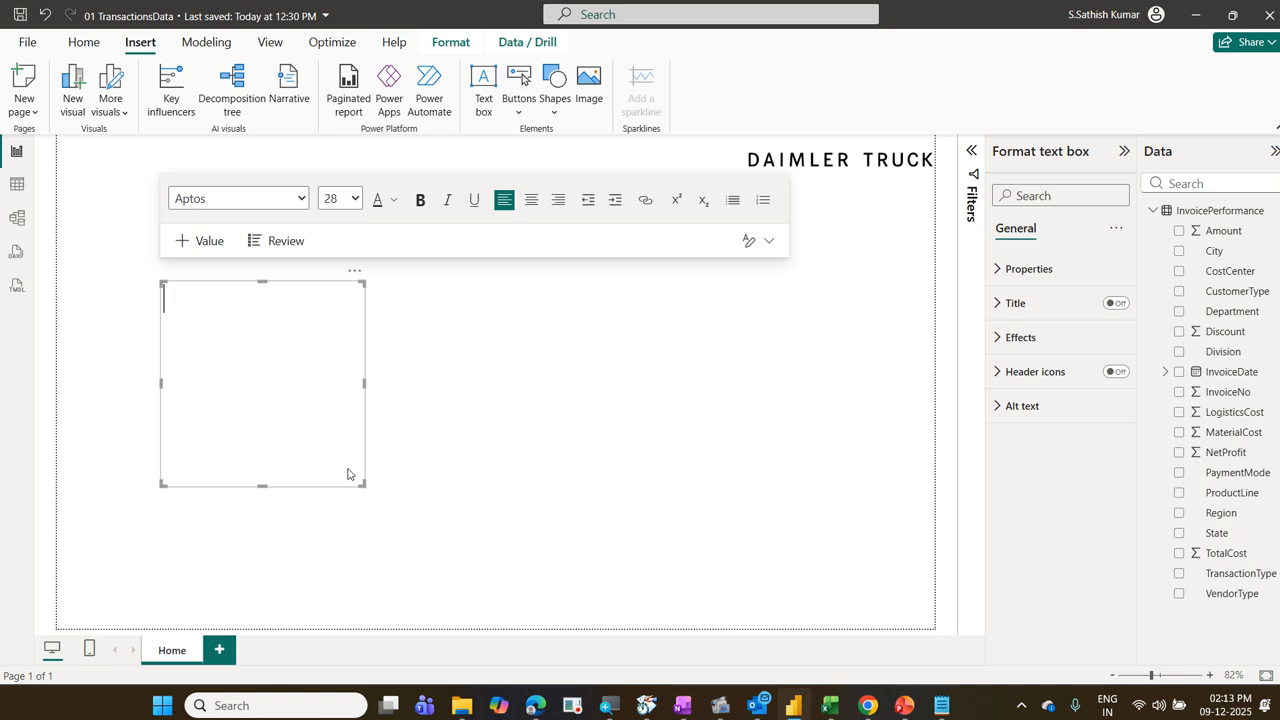
text(Invoice)
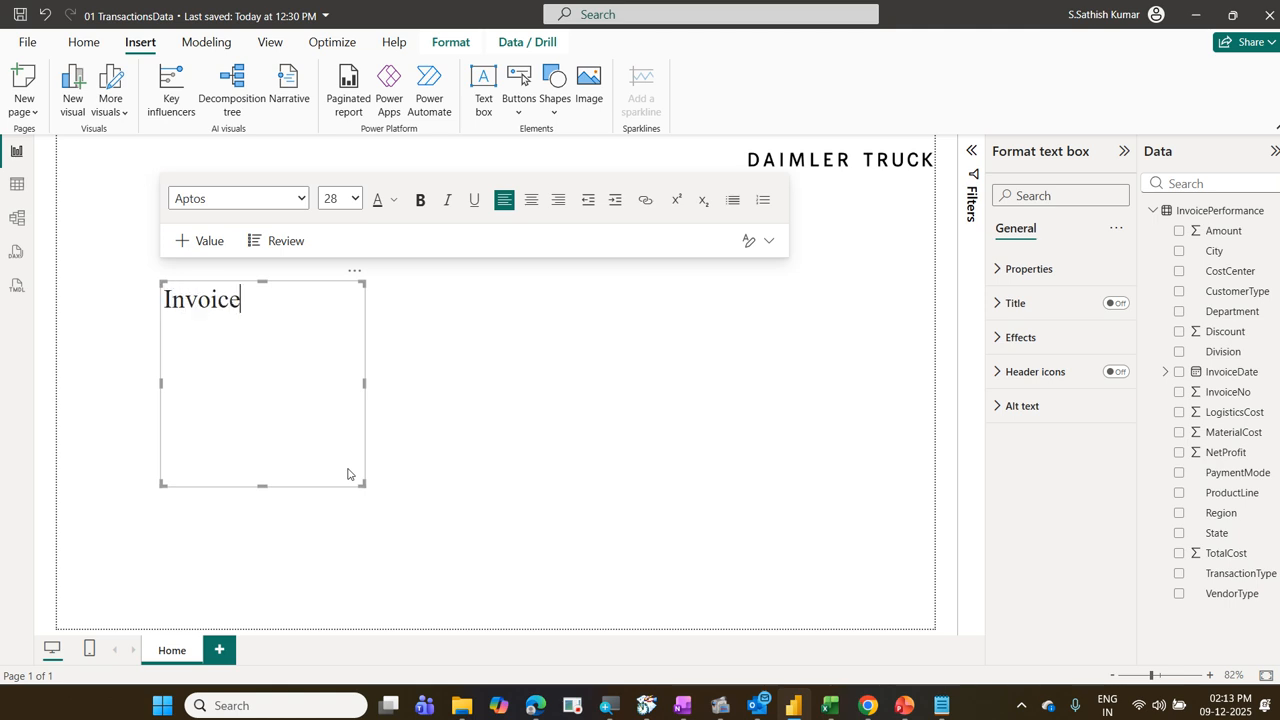
text( Performance -)
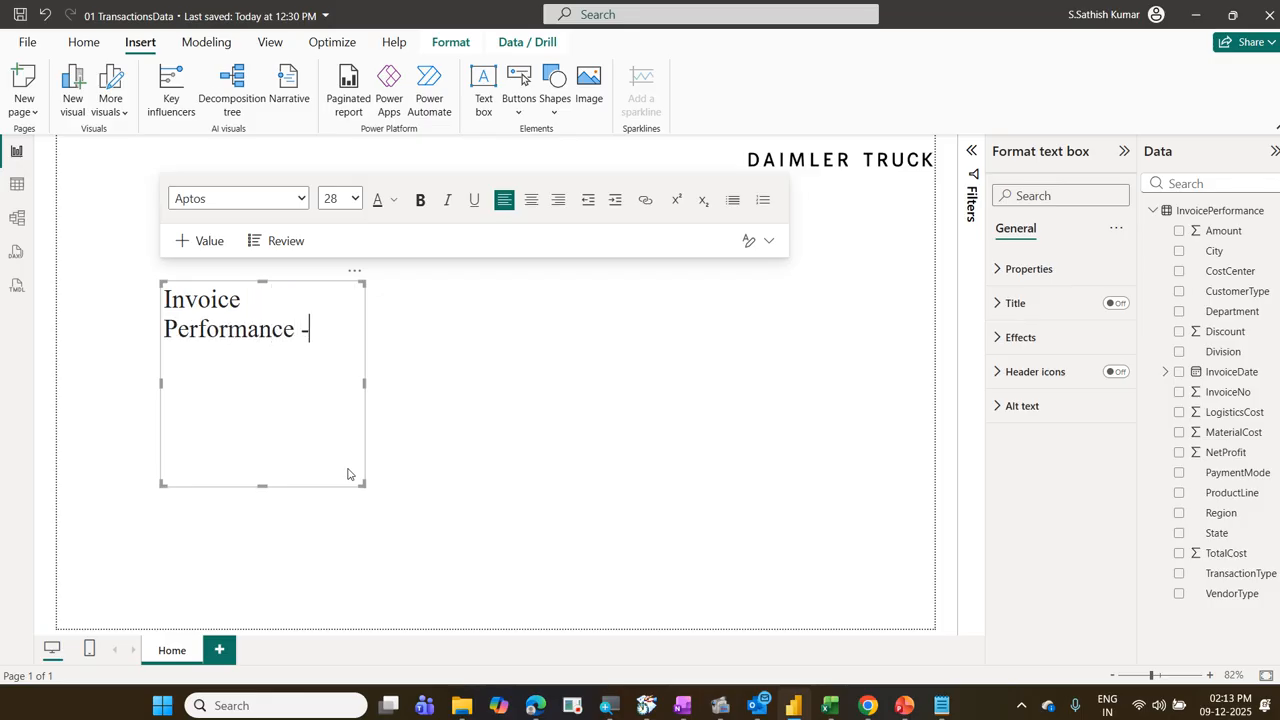
text( Dashb)
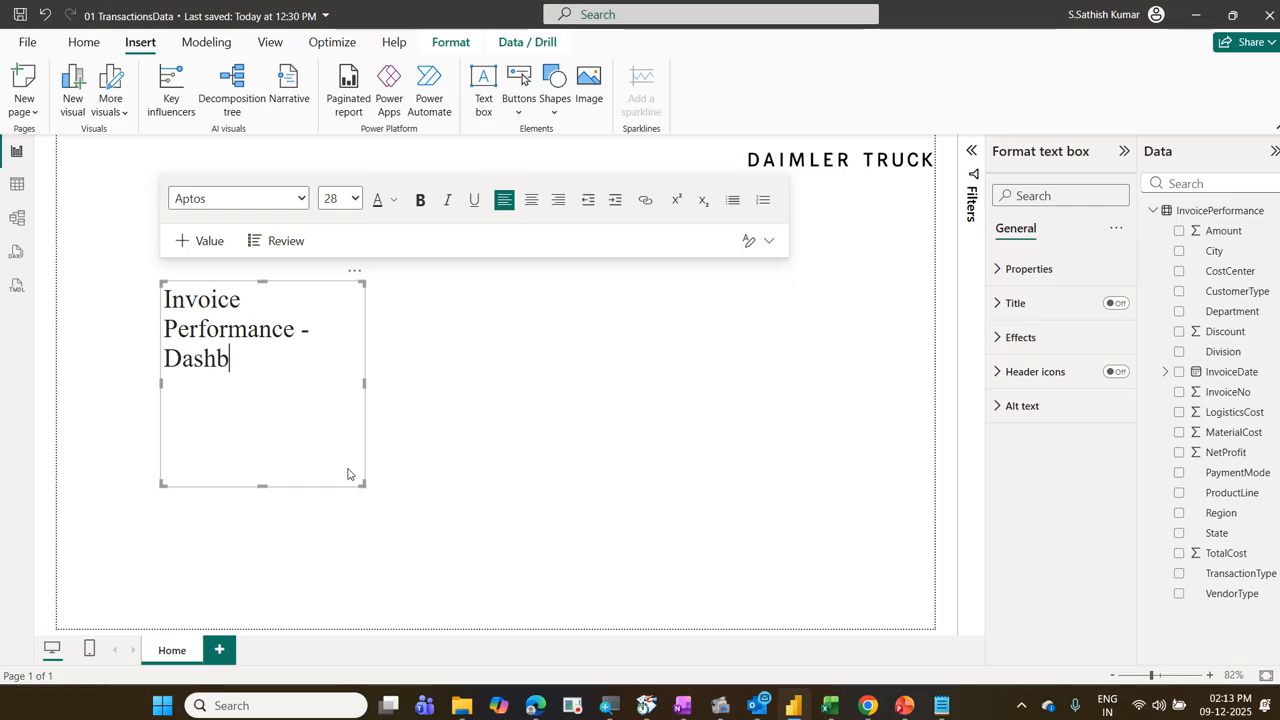
text(oard)
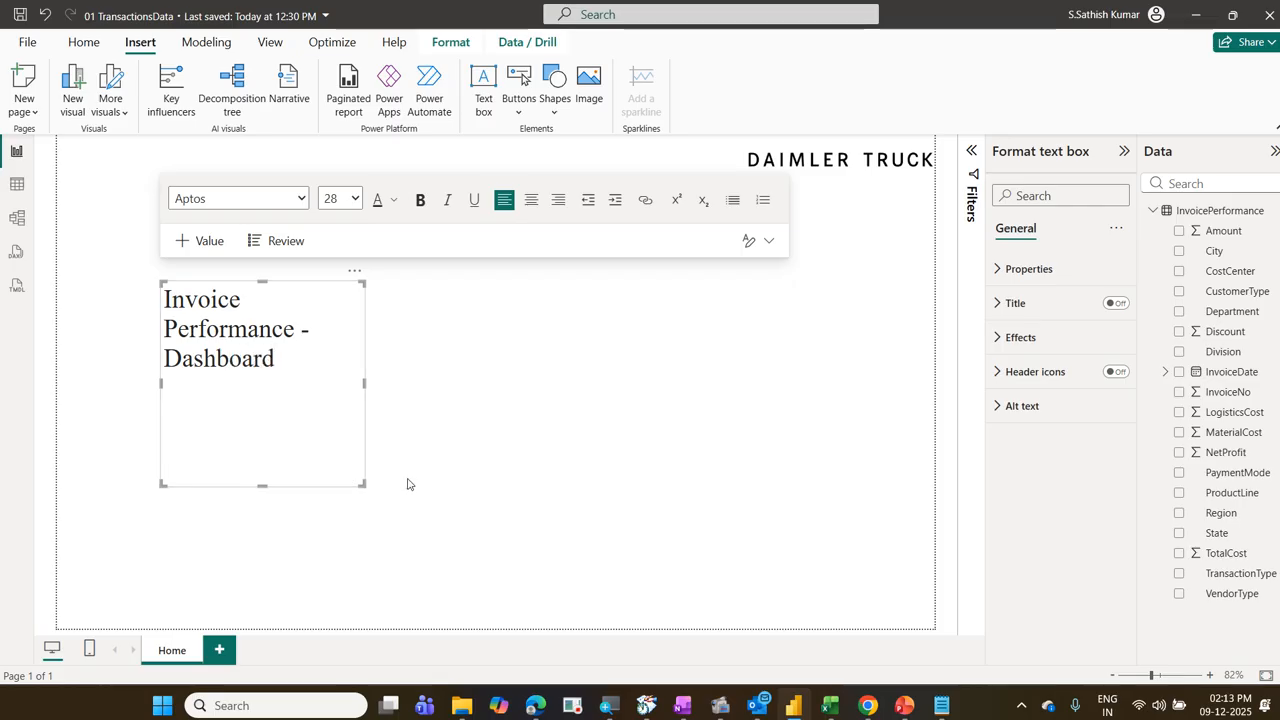
Step: Resize the title text box to fit a single line and move it to the upper-left corner of the report page
drag(363, 485, 574, 320)
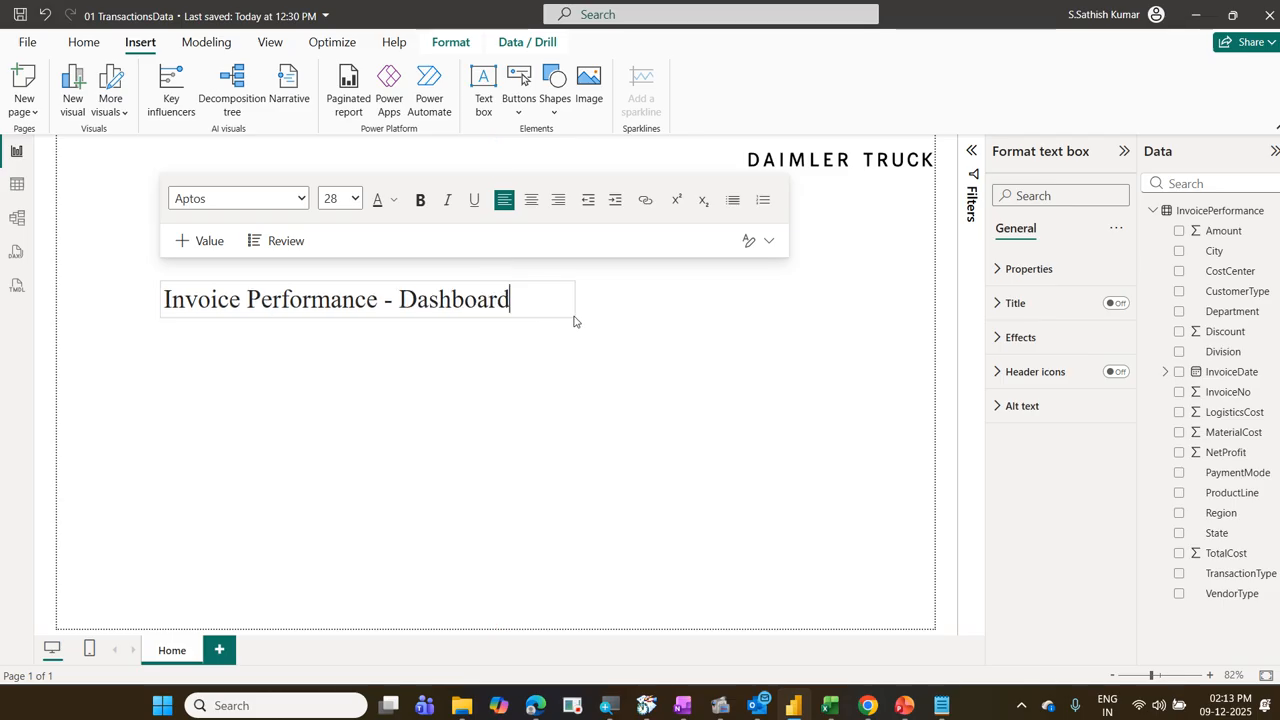
click(470, 325)
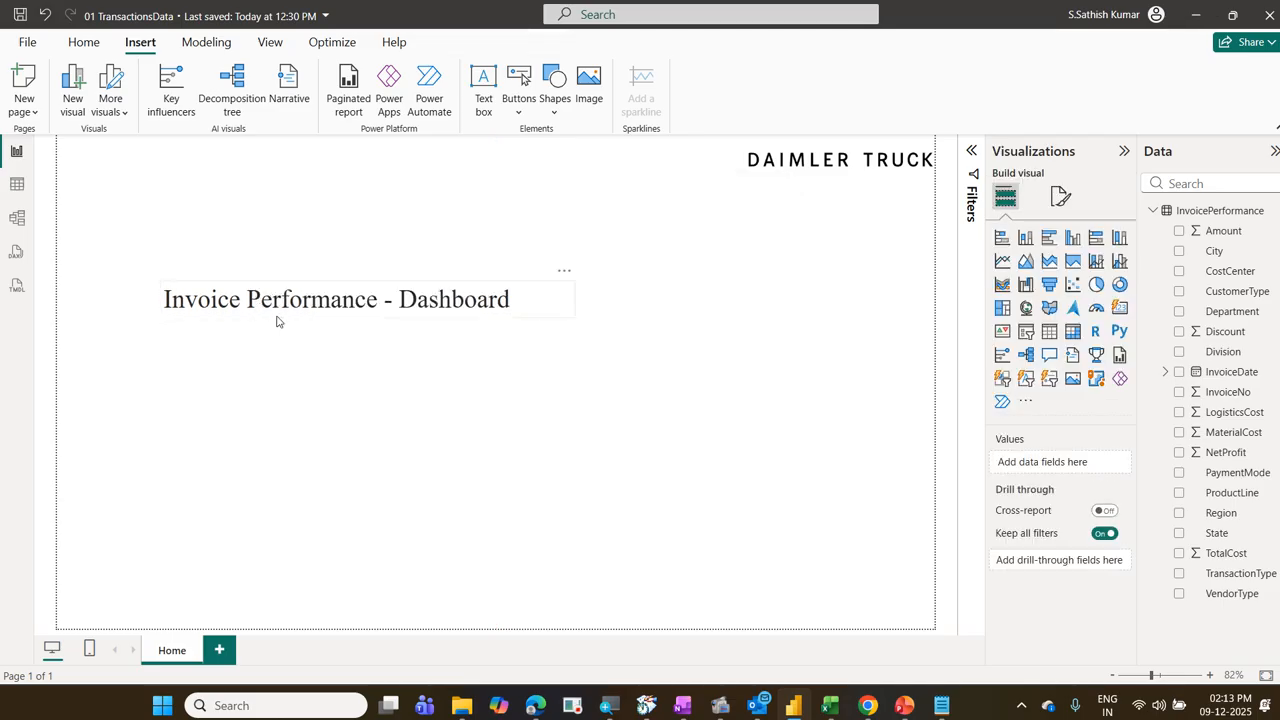
click(278, 321)
drag(278, 321, 166, 188)
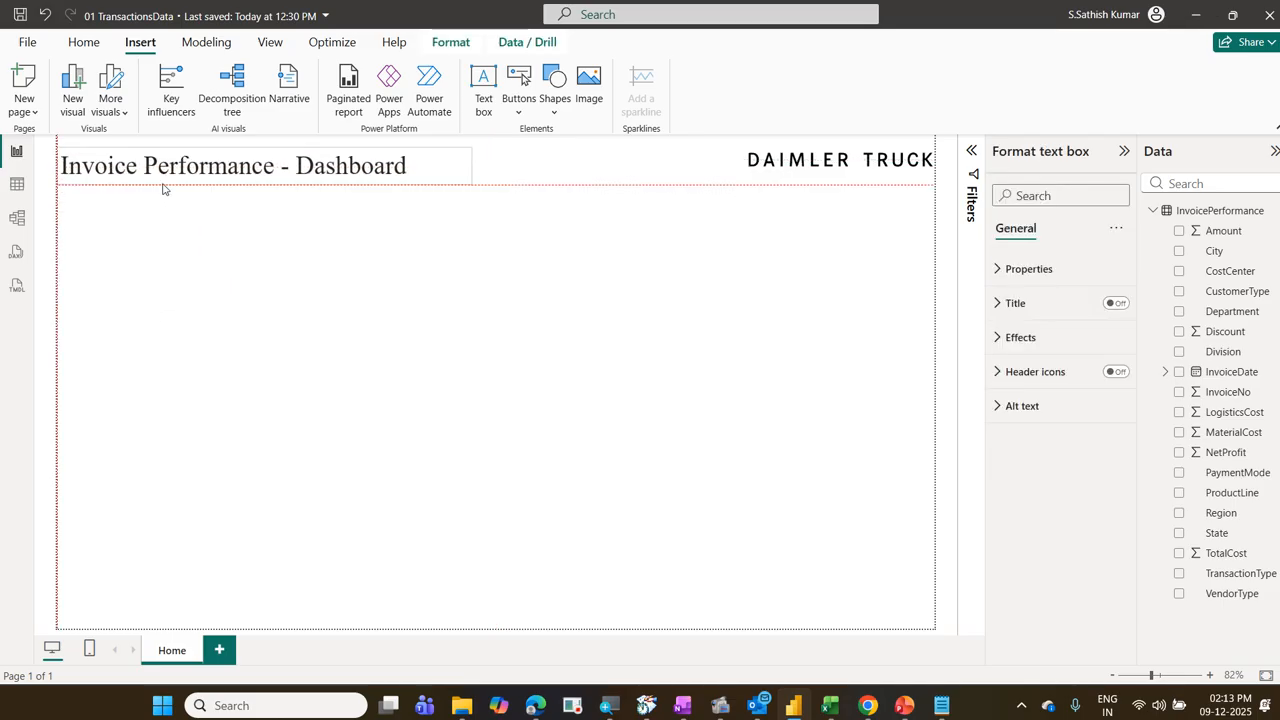
click(205, 308)
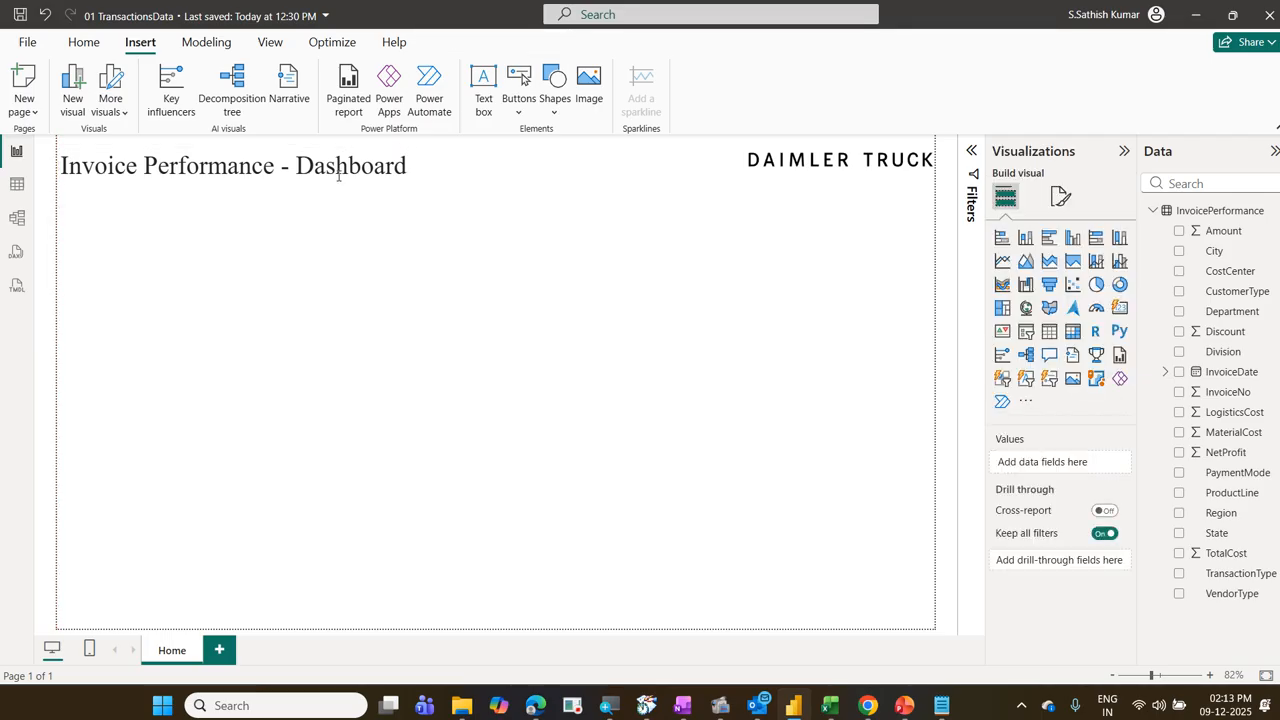
click(338, 168)
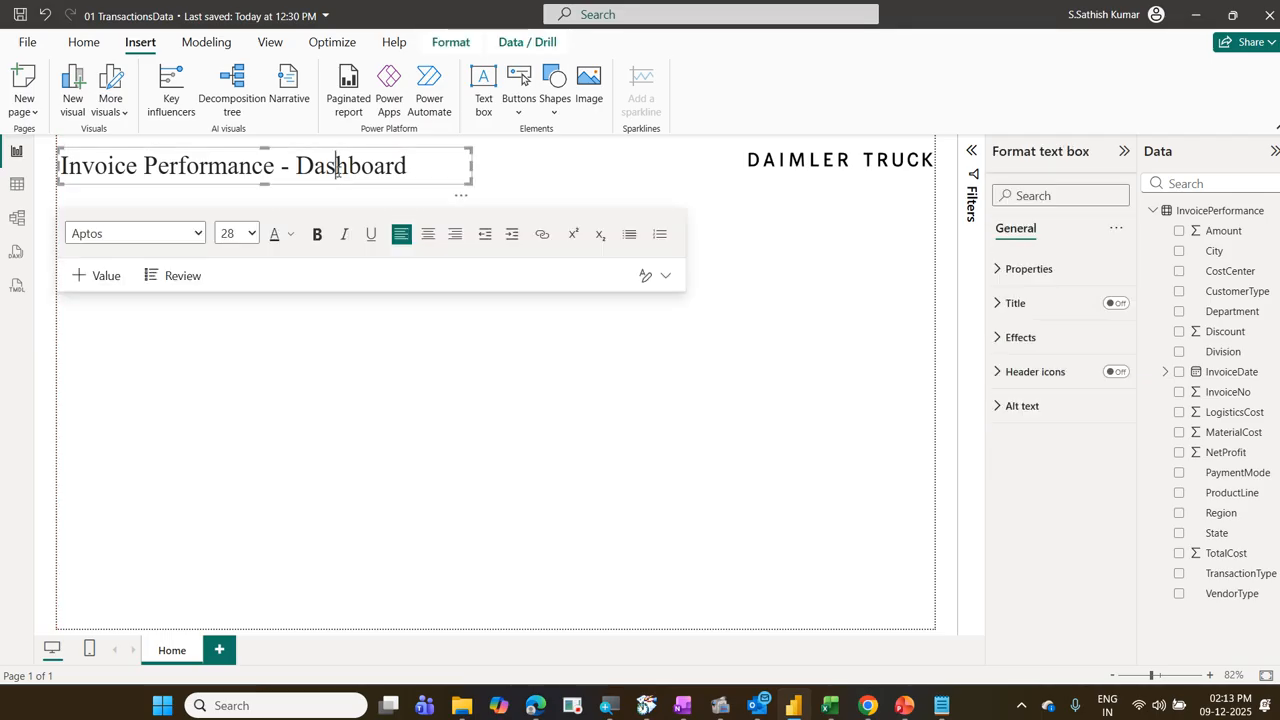
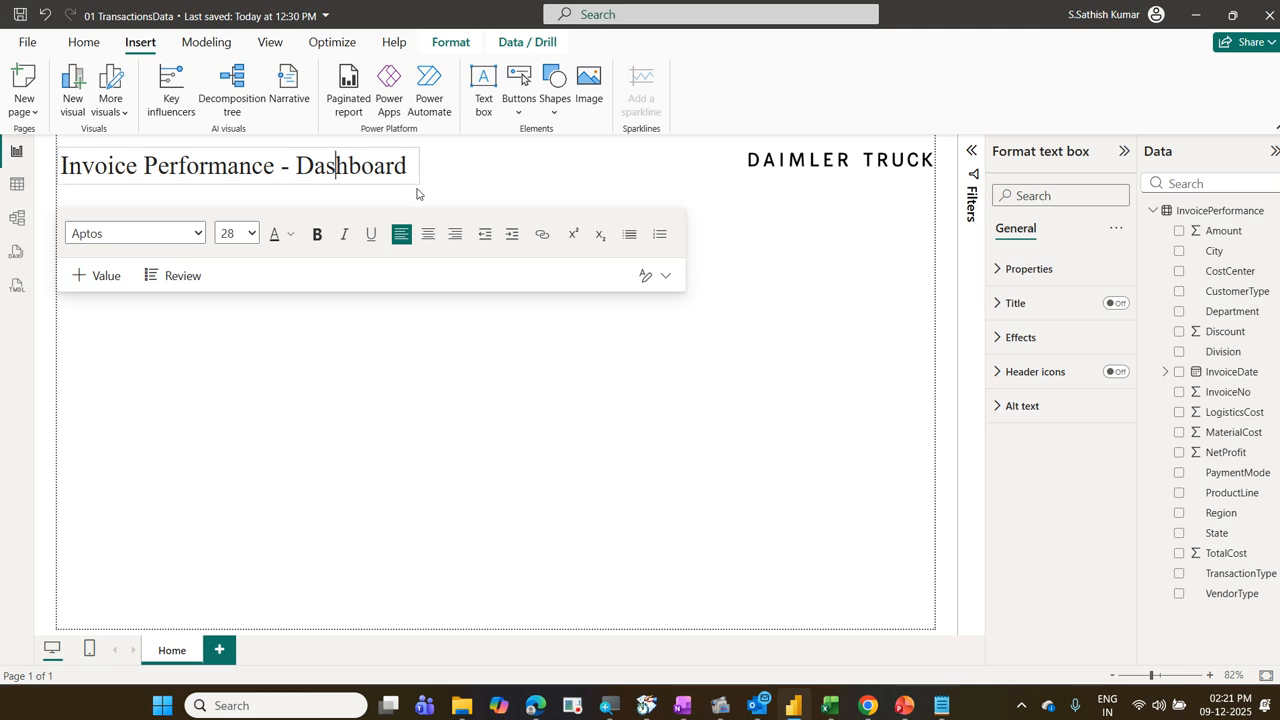
Step: Adjust the title text box's width so the full "Invoice Performance - Dashboard" title fits on one line
drag(408, 189, 403, 190)
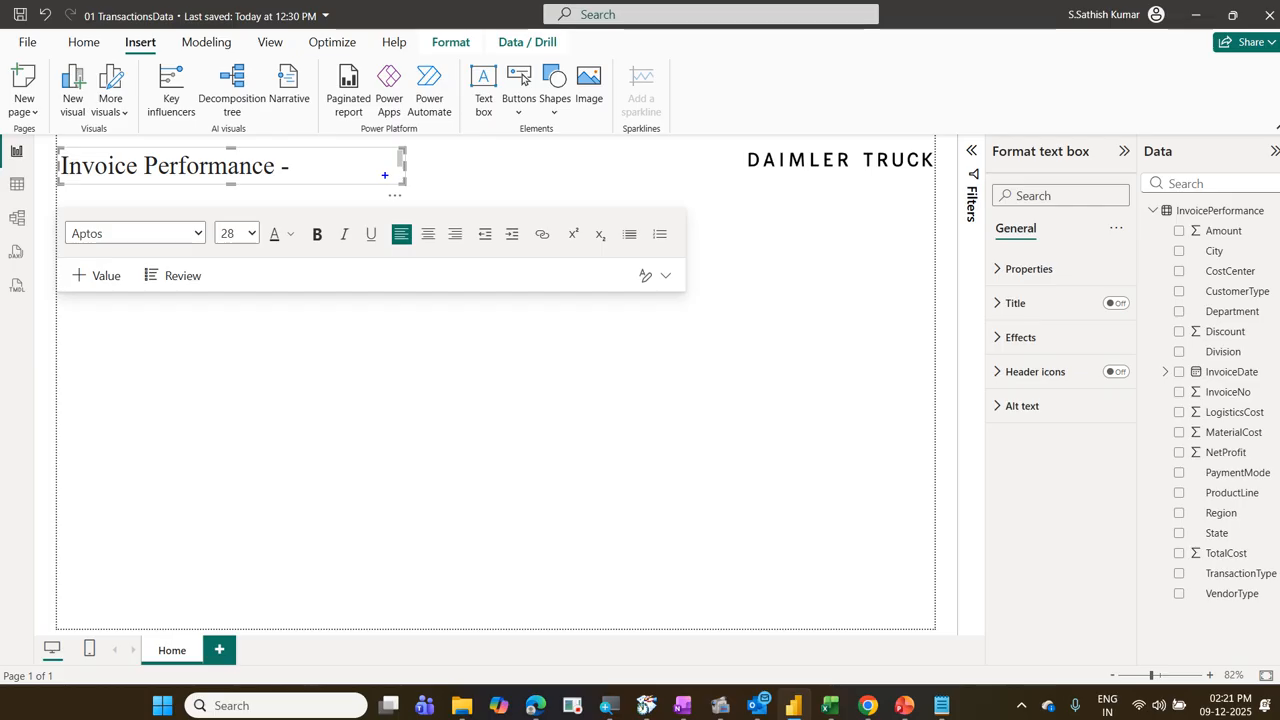
drag(382, 146, 406, 173)
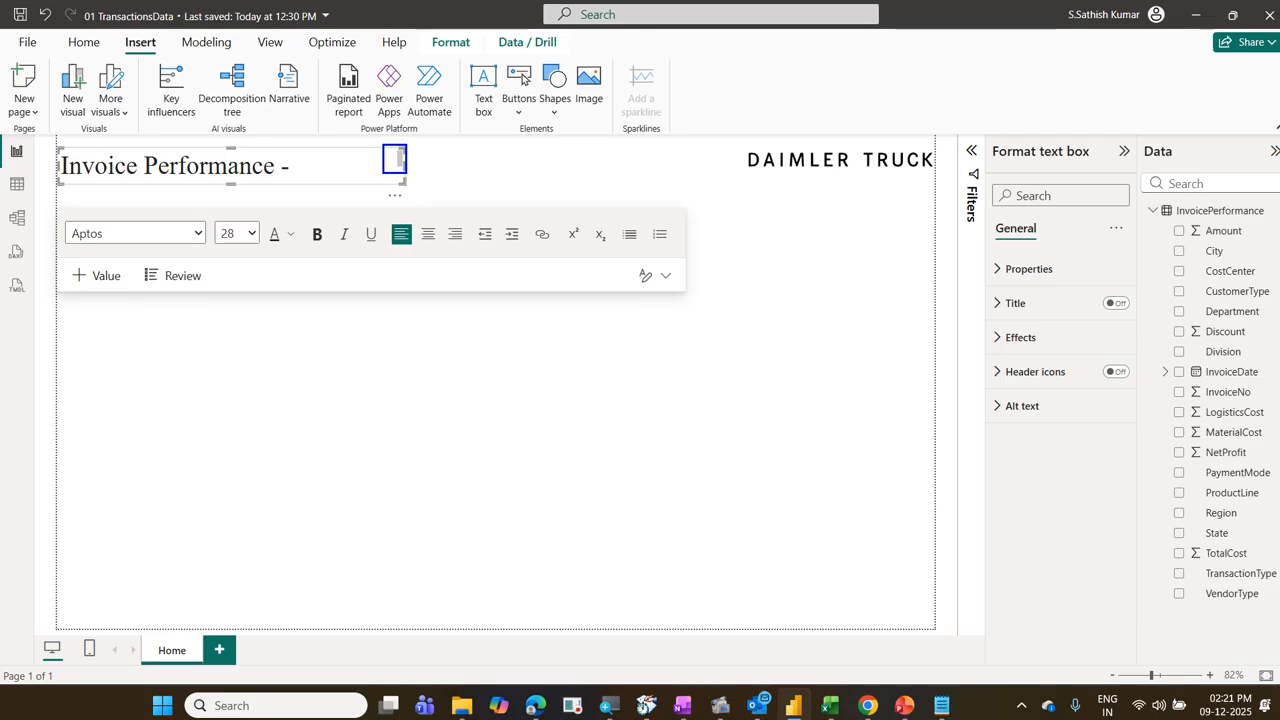
mouse_move(403, 178)
mouse_down()
mouse_move(412, 144)
mouse_move(387, 156)
mouse_move(409, 177)
mouse_up()
key(Escape)
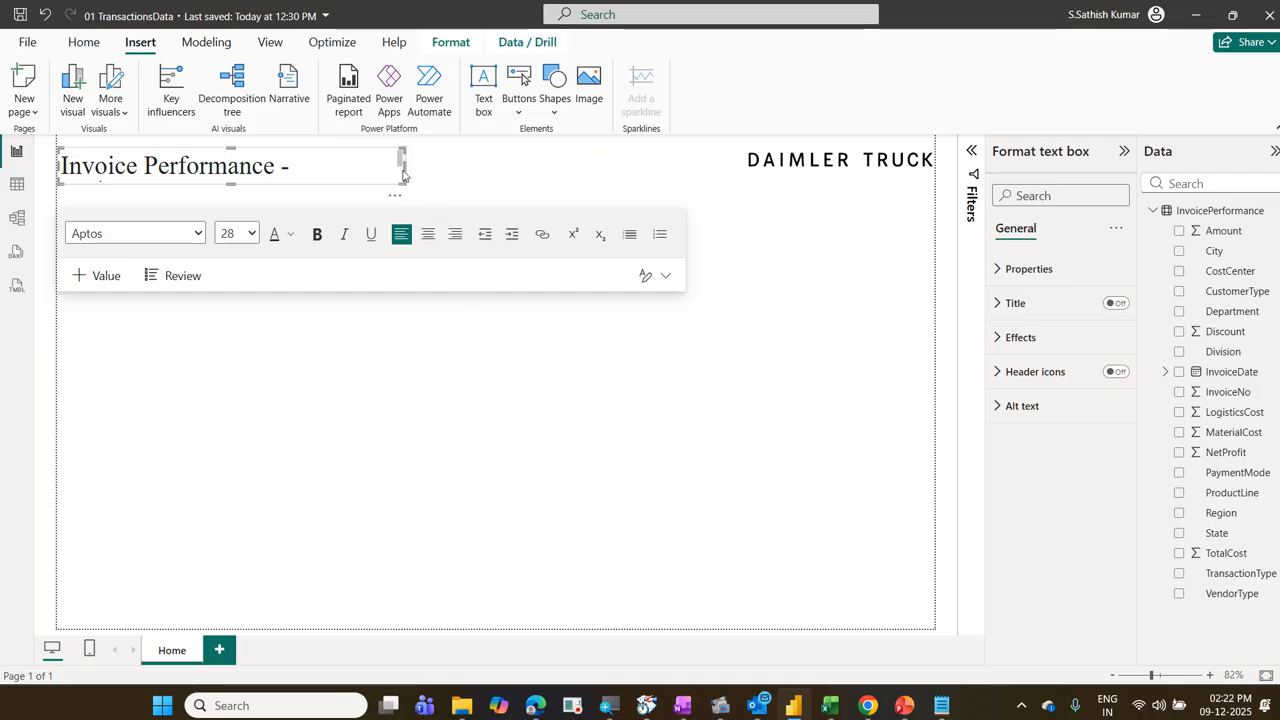
drag(403, 168, 424, 170)
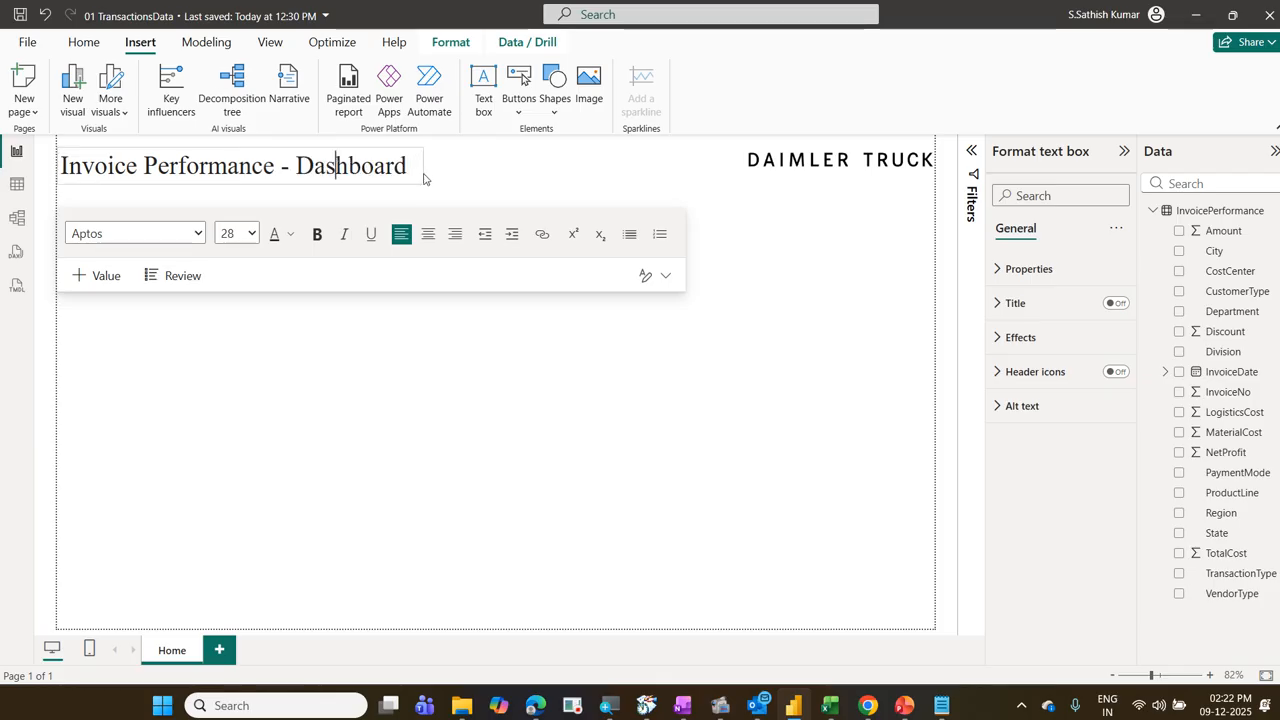
click(507, 447)
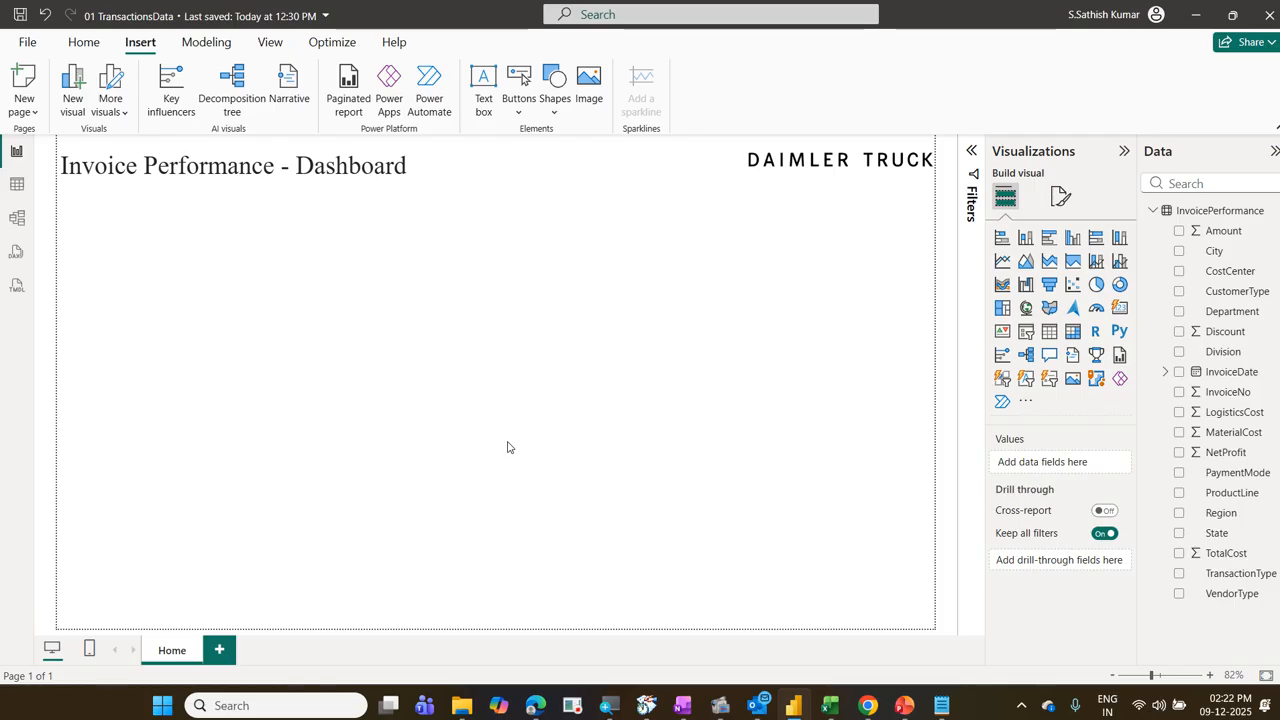
click(483, 88)
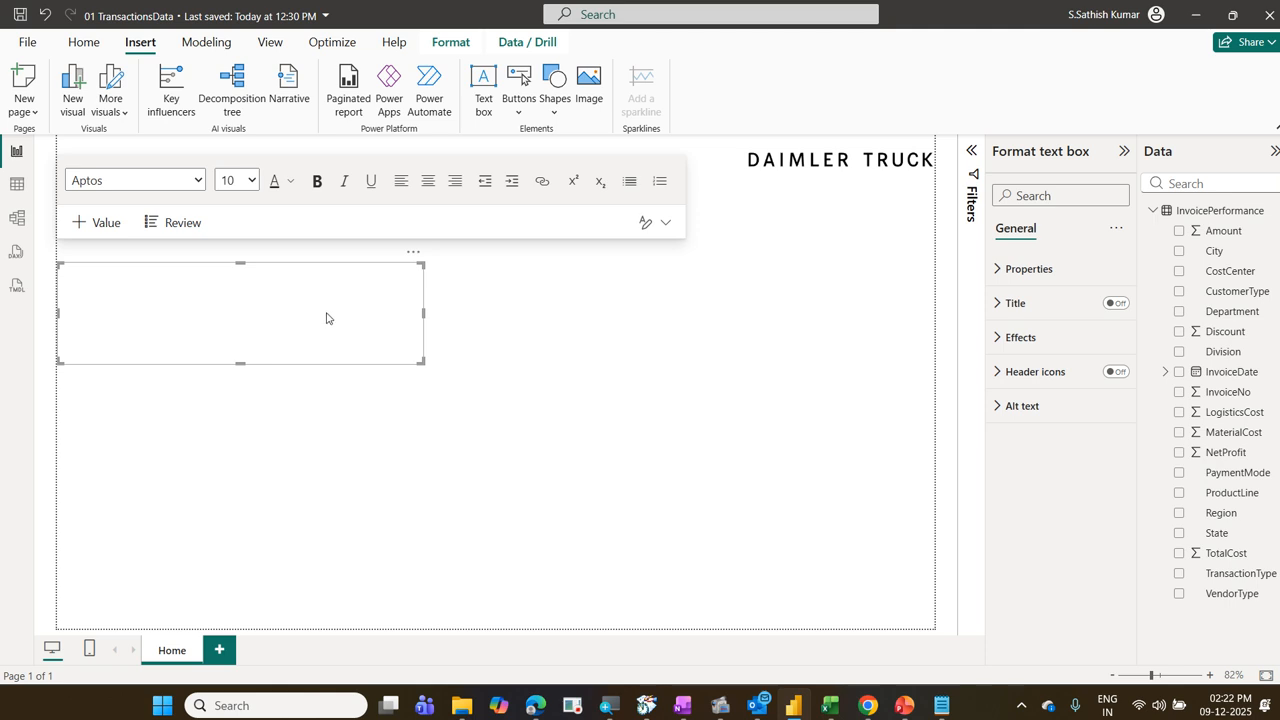
click(411, 253)
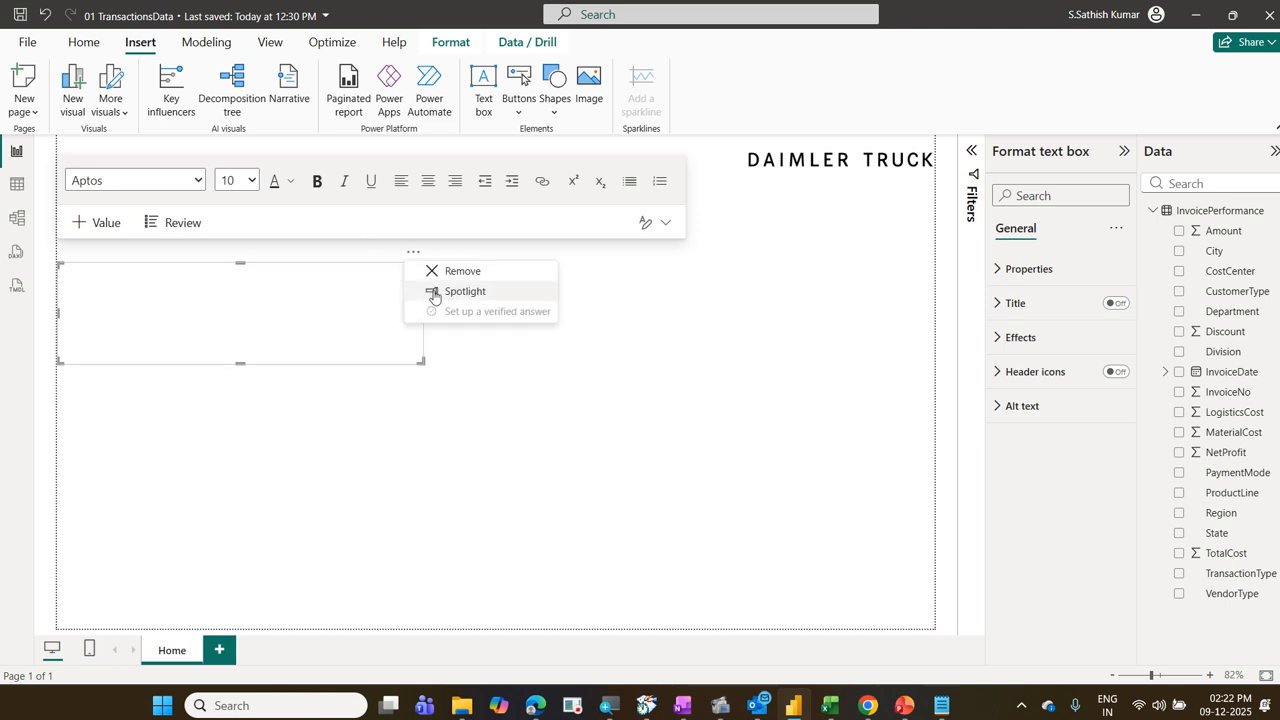
click(465, 278)
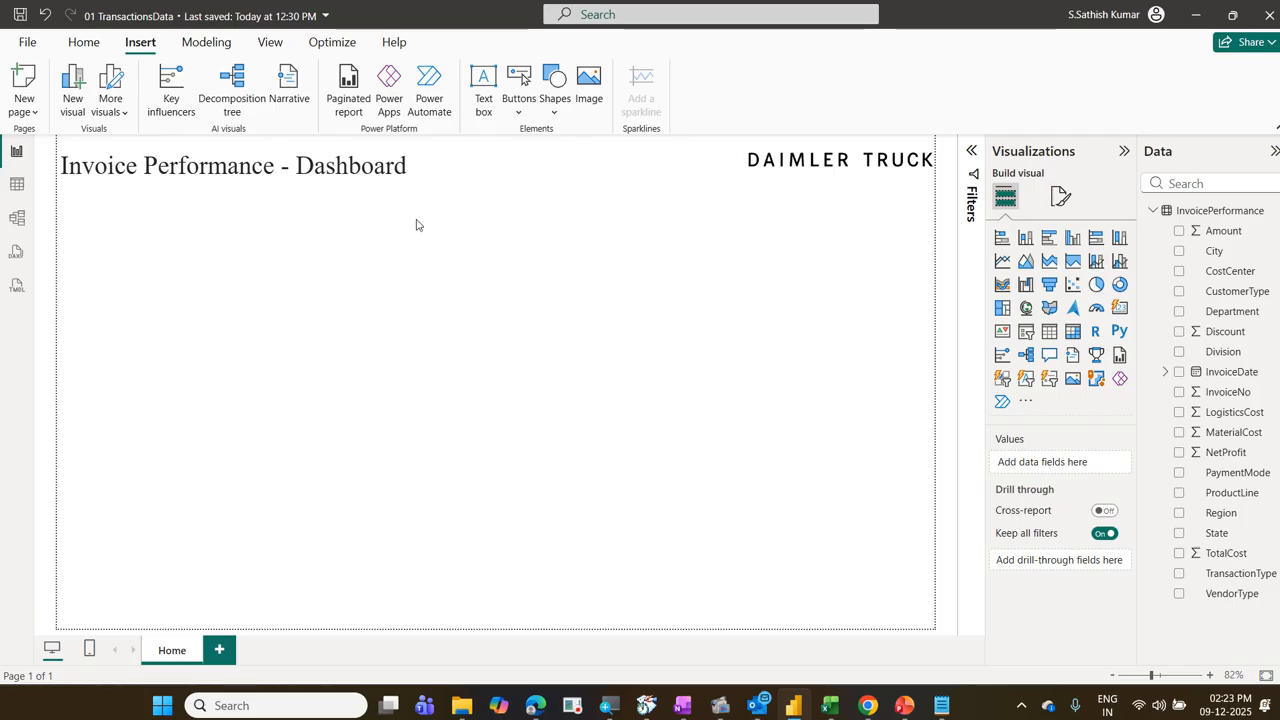
click(414, 176)
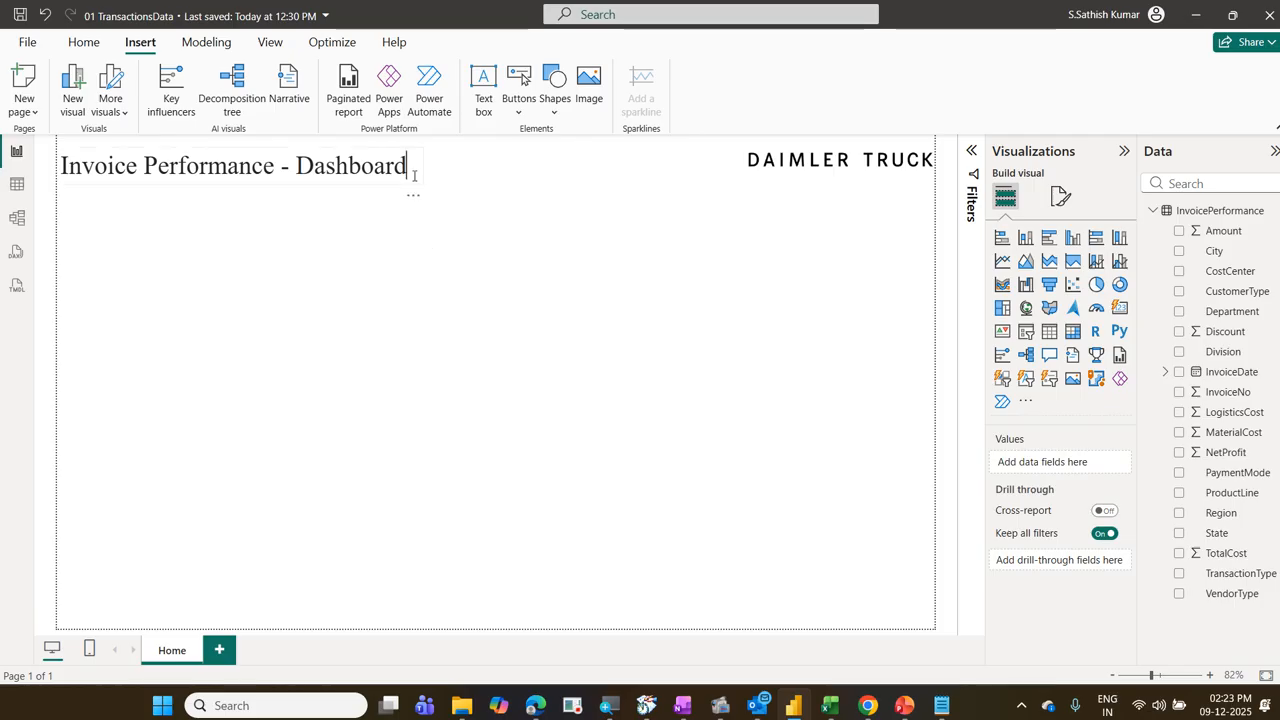
click(477, 183)
click(410, 168)
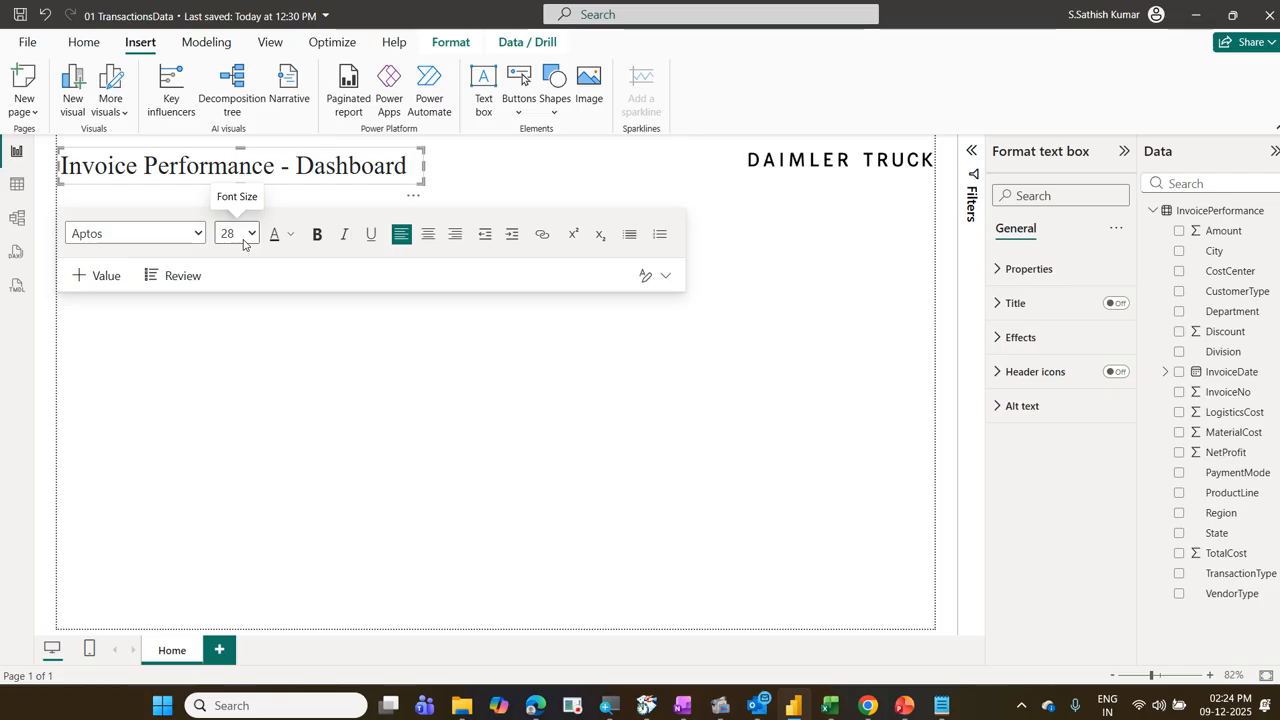
click(316, 420)
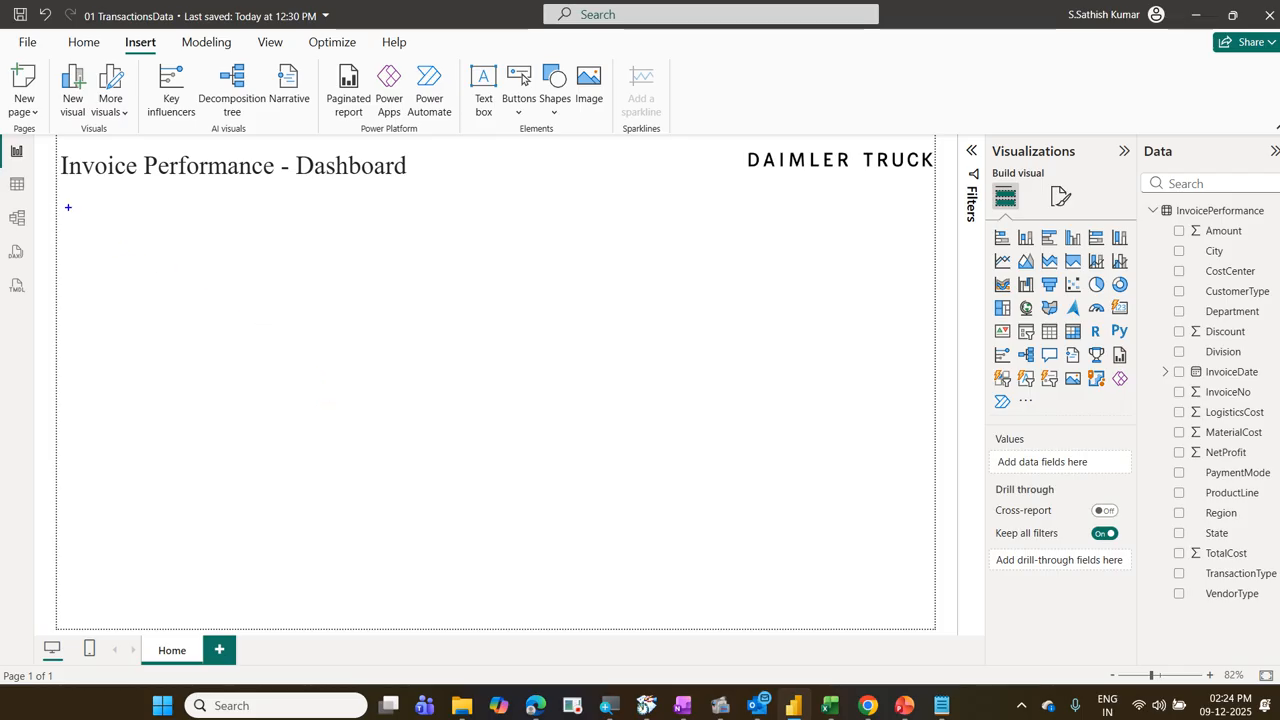
drag(59, 198, 938, 196)
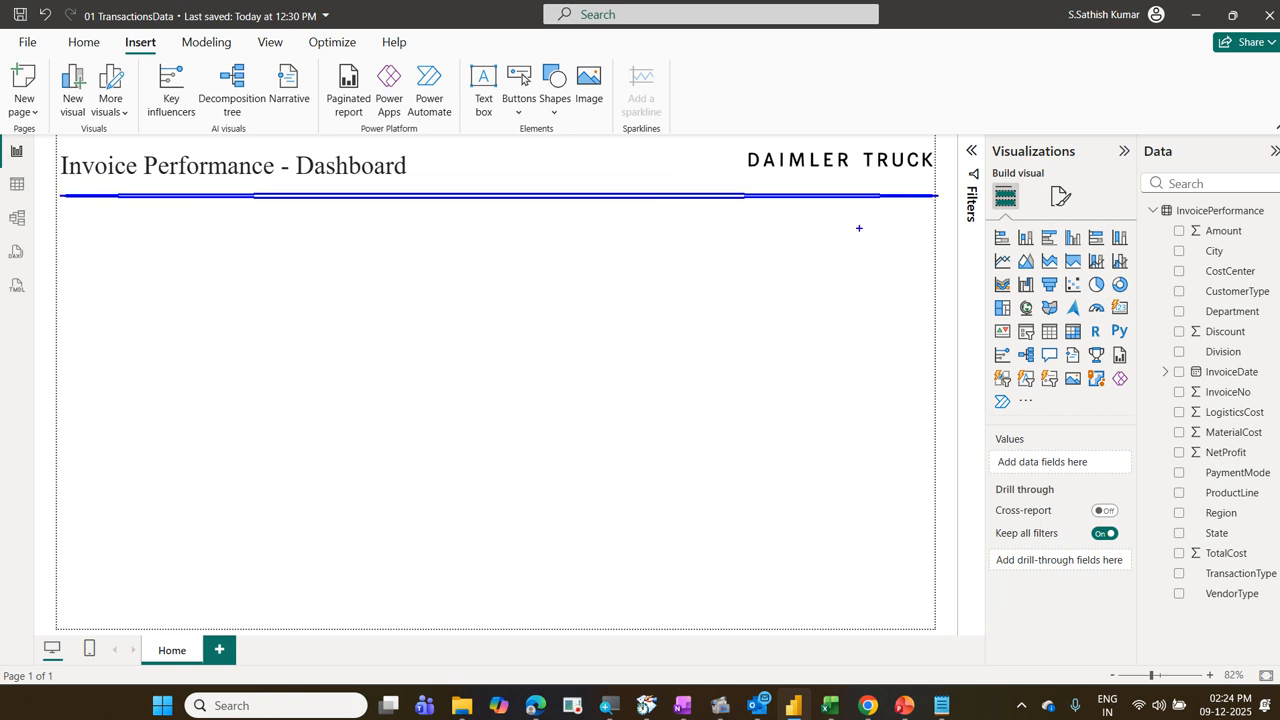
key(Escape)
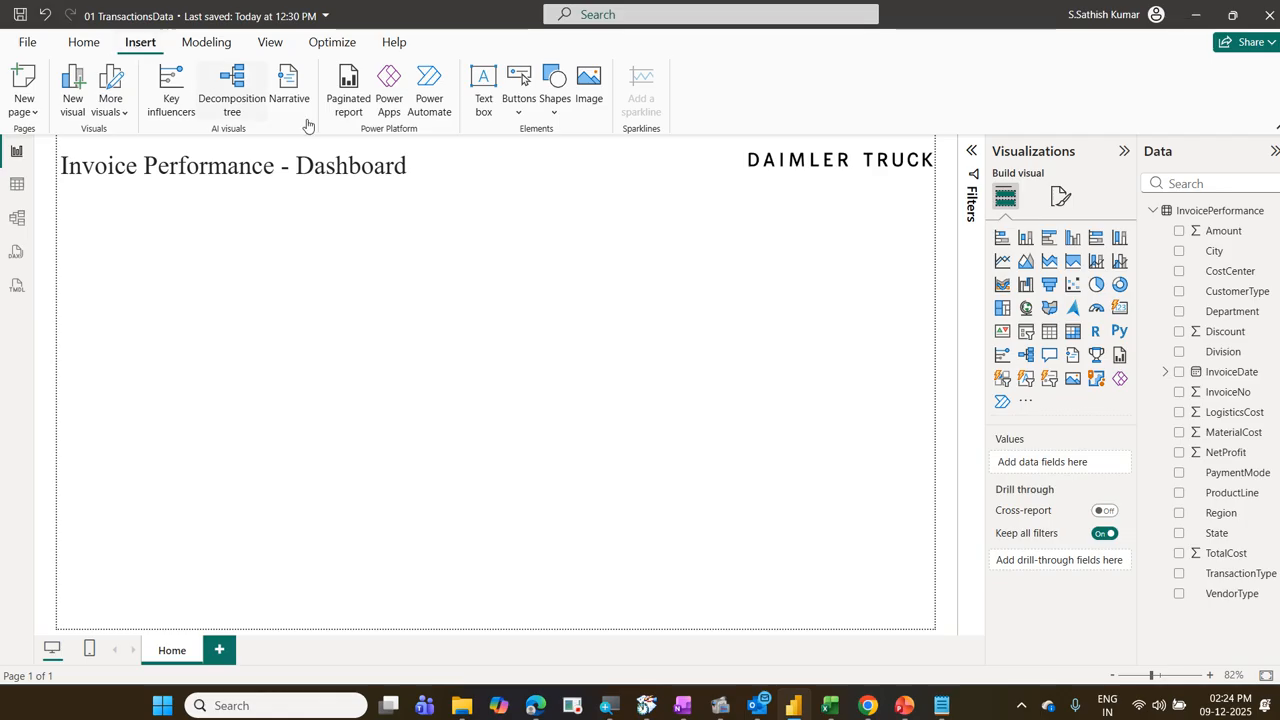
Step: Open the gallery of shapes that can be inserted on the Home page
click(558, 115)
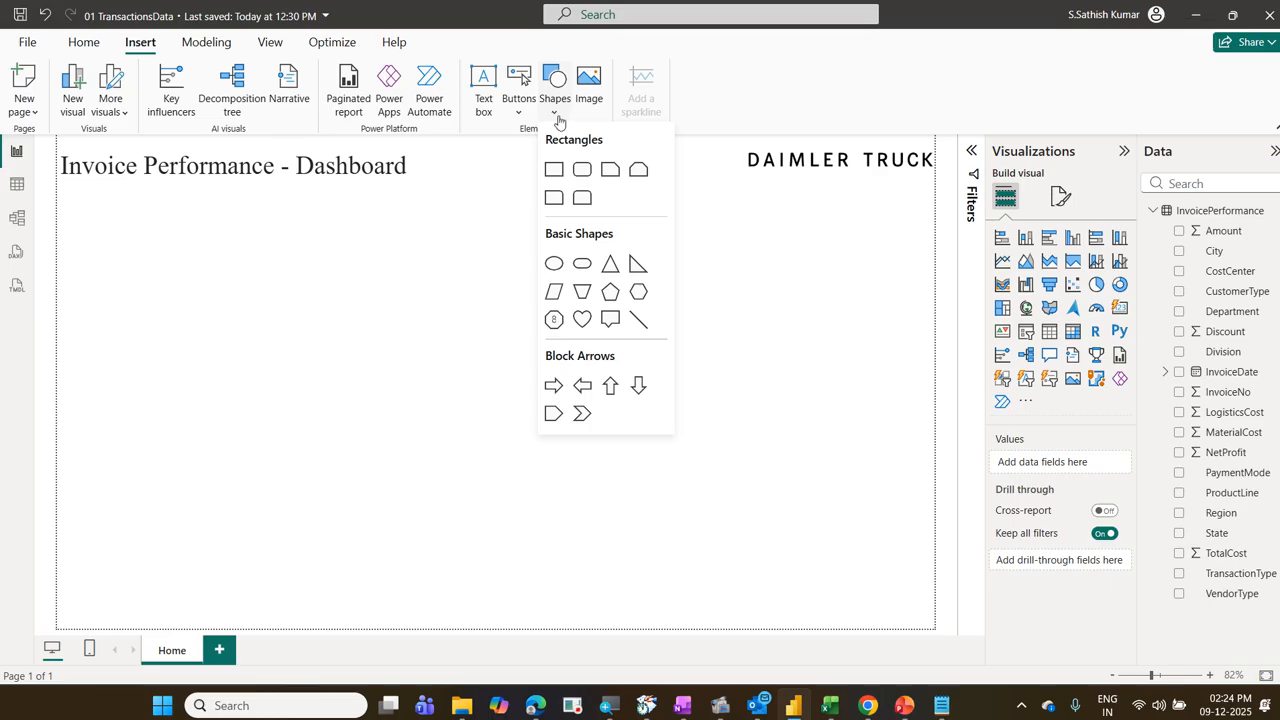
drag(536, 62, 572, 120)
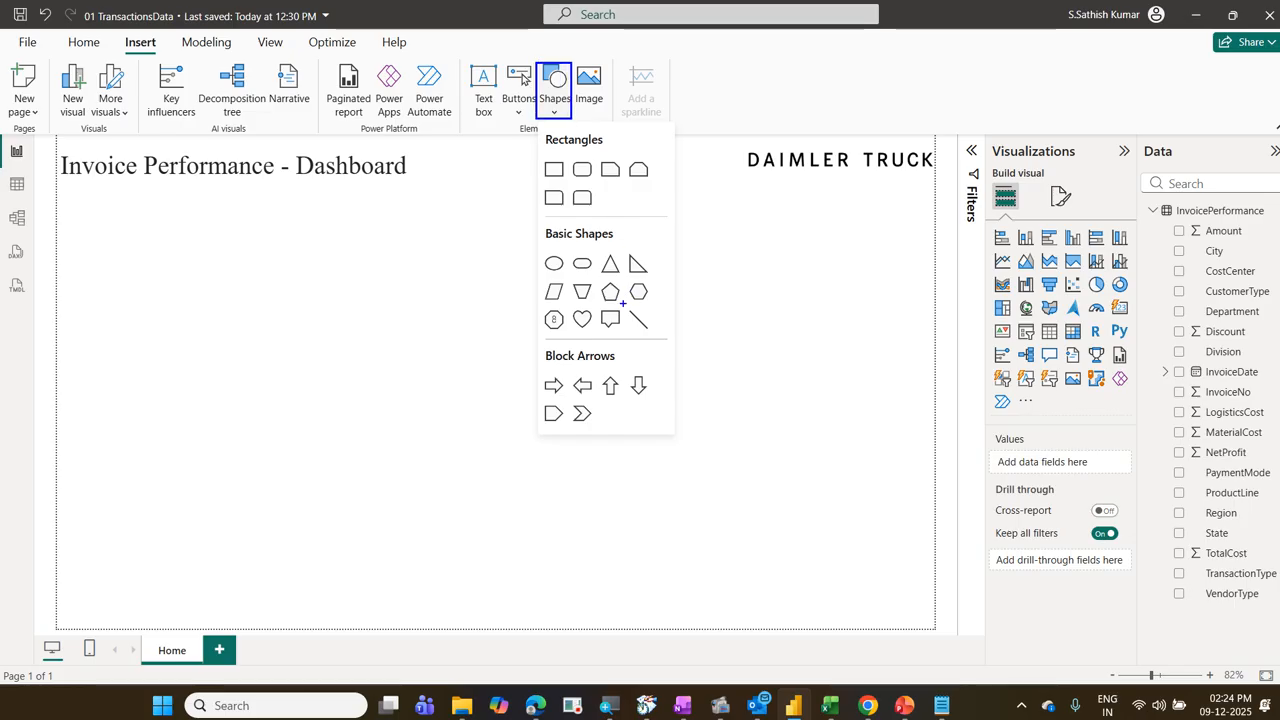
drag(622, 303, 657, 340)
drag(111, 31, 168, 64)
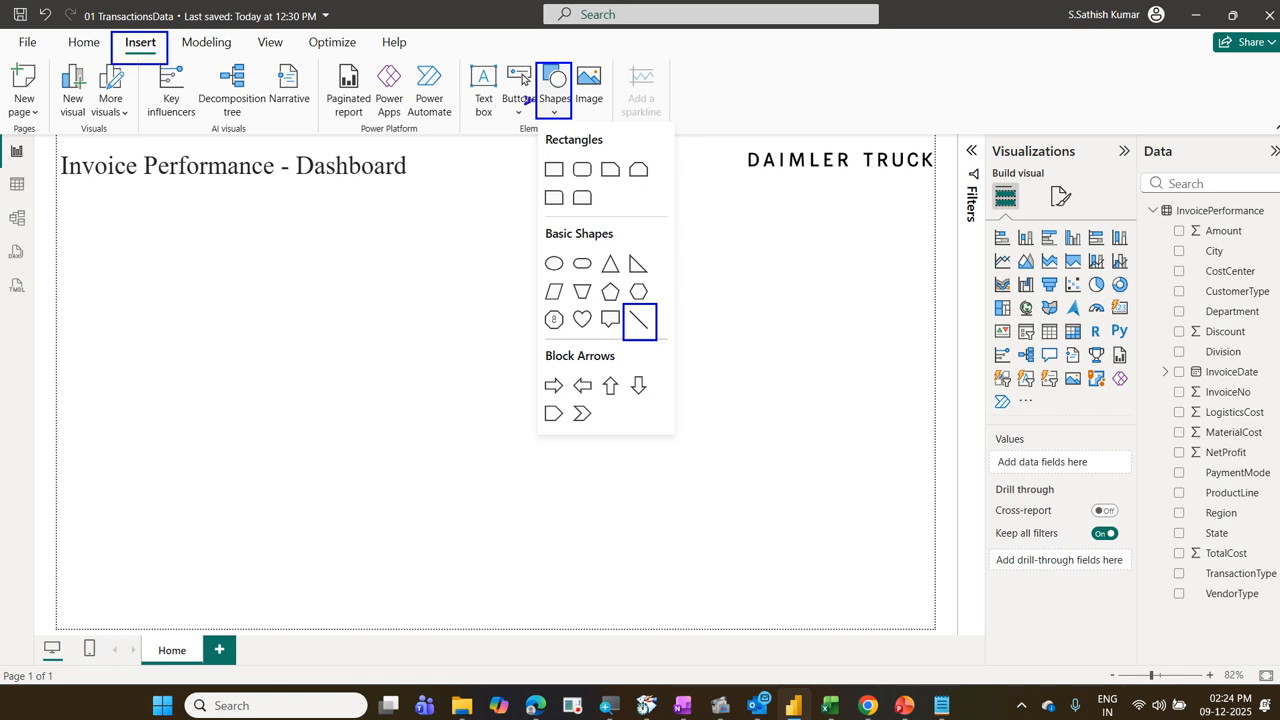
drag(532, 102, 192, 38)
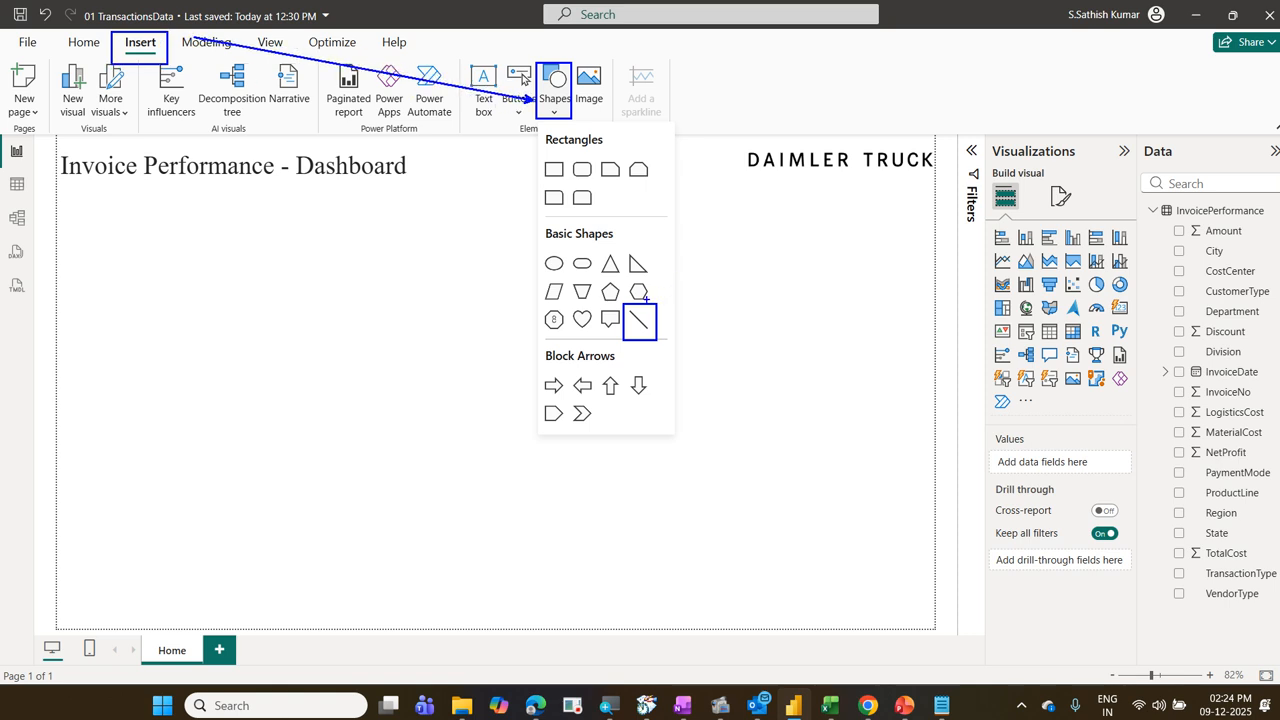
drag(645, 298, 577, 125)
drag(657, 325, 848, 270)
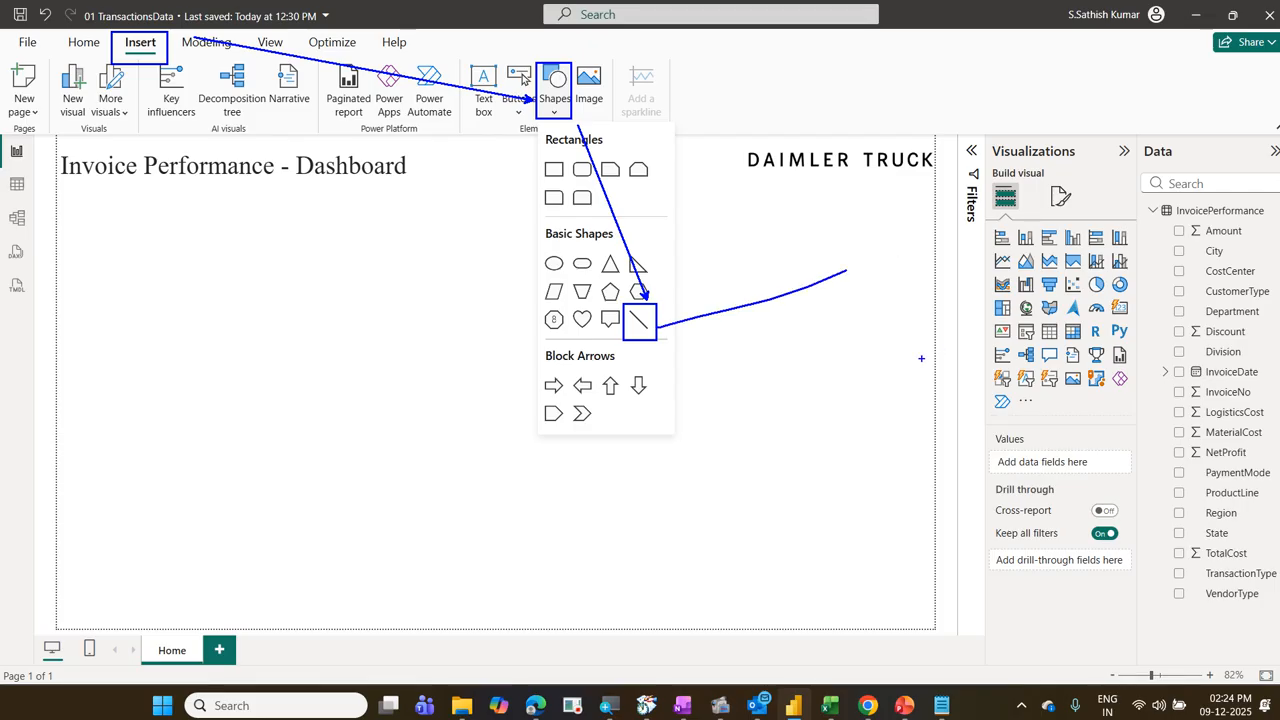
key(Escape)
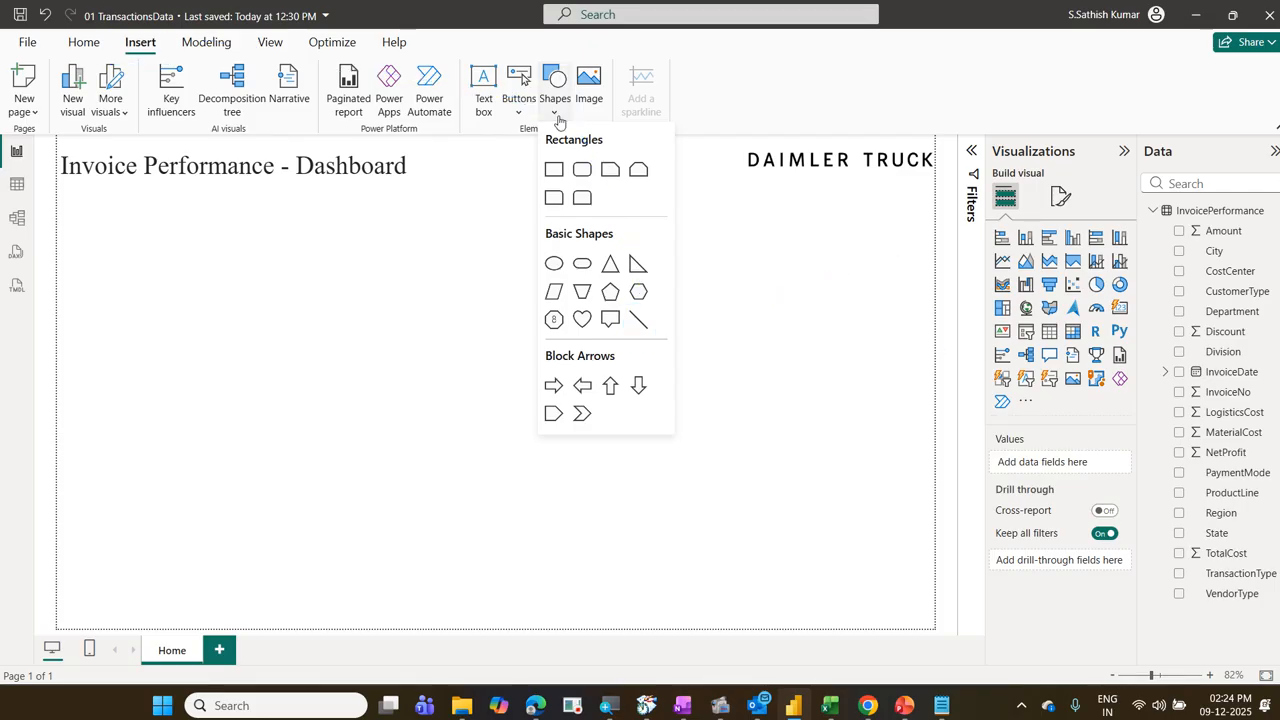
Step: Insert a line shape and place it horizontally just below the title and logo, stretched across the full page width
click(640, 320)
drag(363, 343, 293, 241)
mouse_move(240, 204)
mouse_down()
mouse_move(239, 279)
mouse_move(237, 203)
mouse_up()
drag(423, 200, 931, 203)
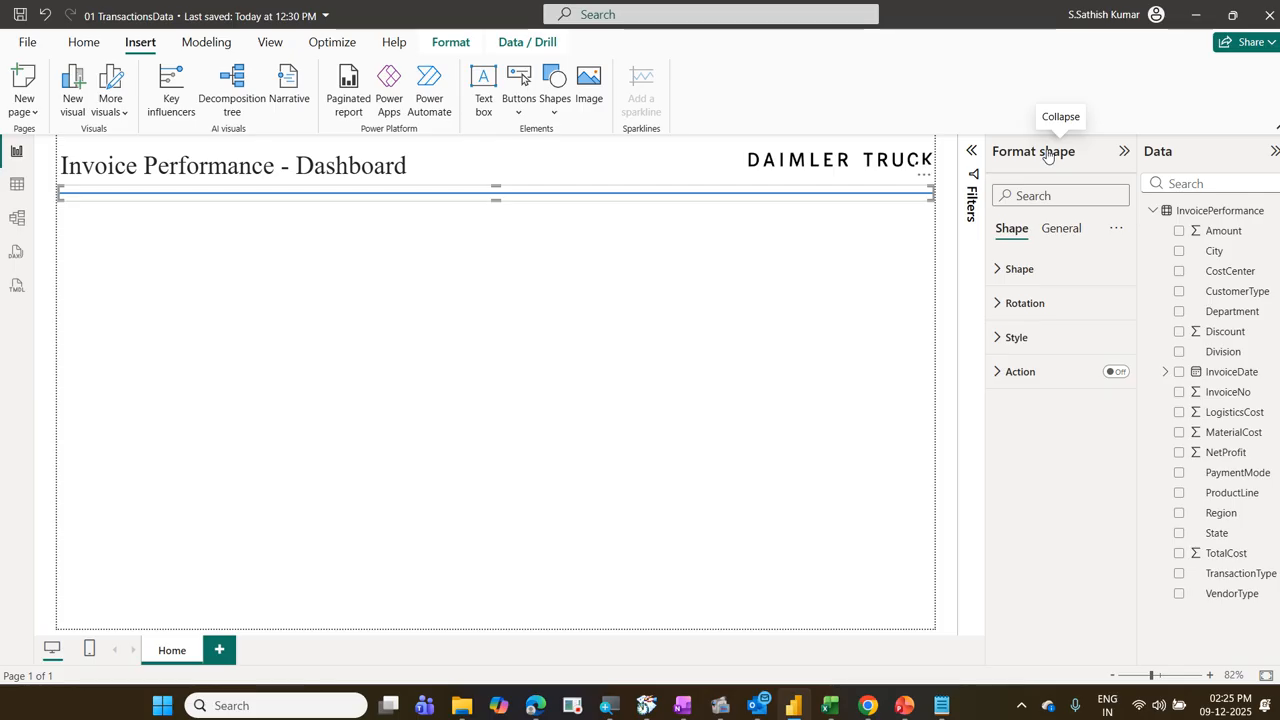
click(900, 248)
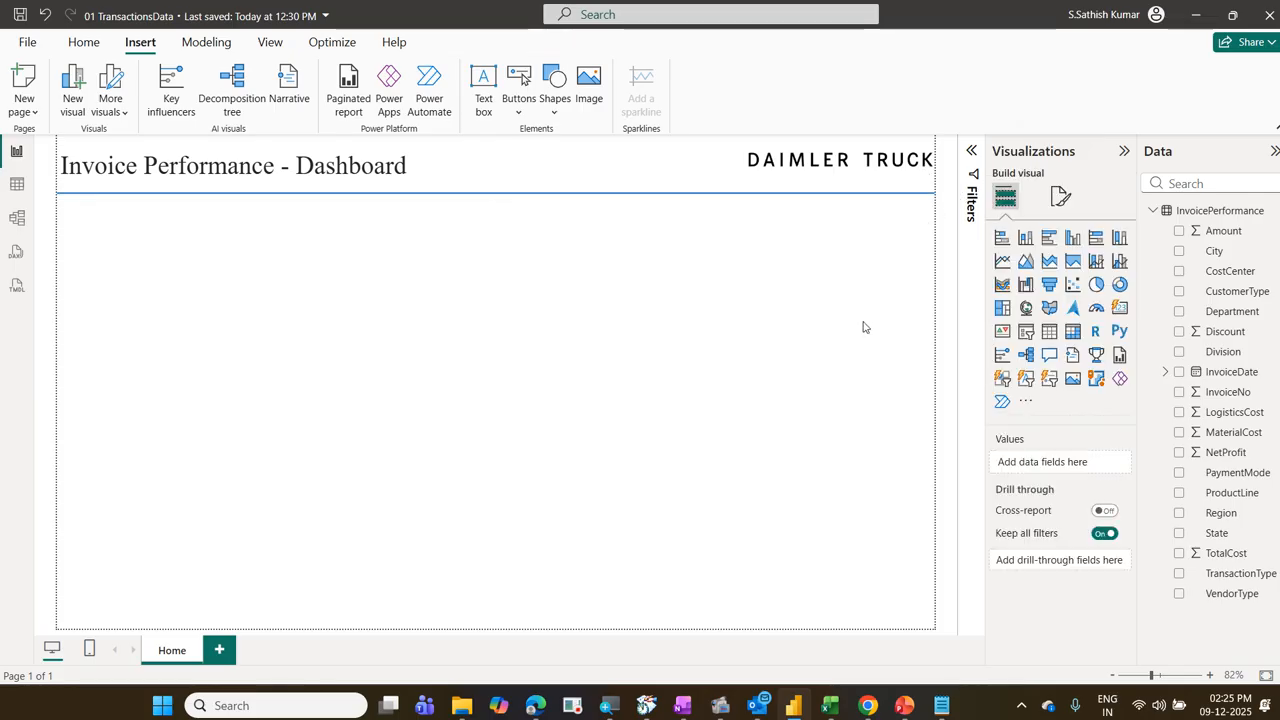
Step: Select the line below the title and expand its Style formatting options
click(849, 198)
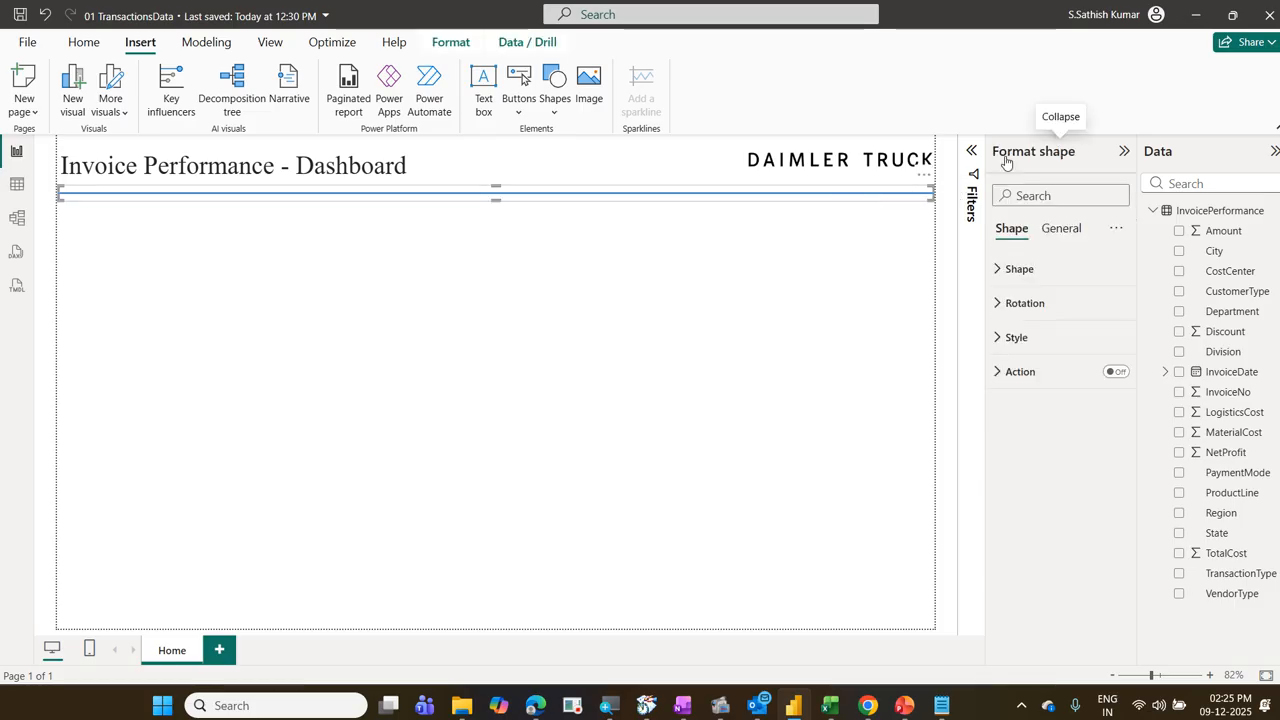
click(1036, 335)
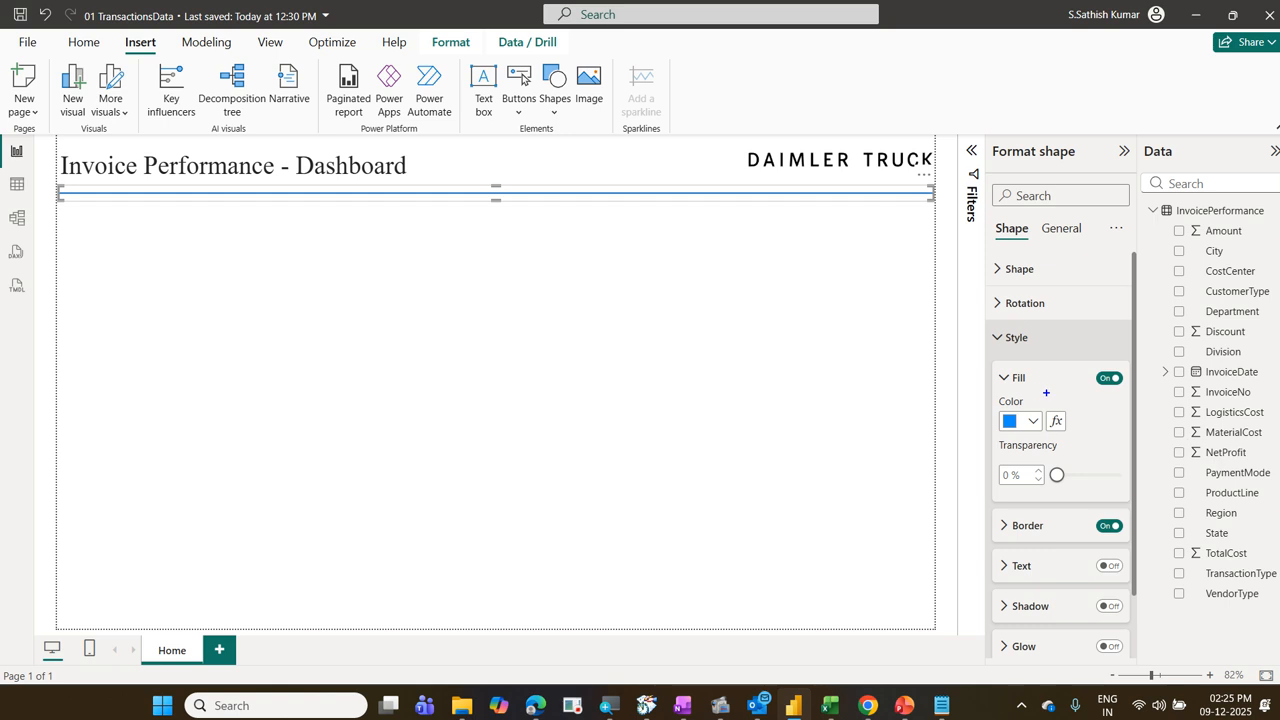
drag(1046, 393, 1020, 468)
drag(990, 405, 1078, 461)
drag(600, 290, 782, 370)
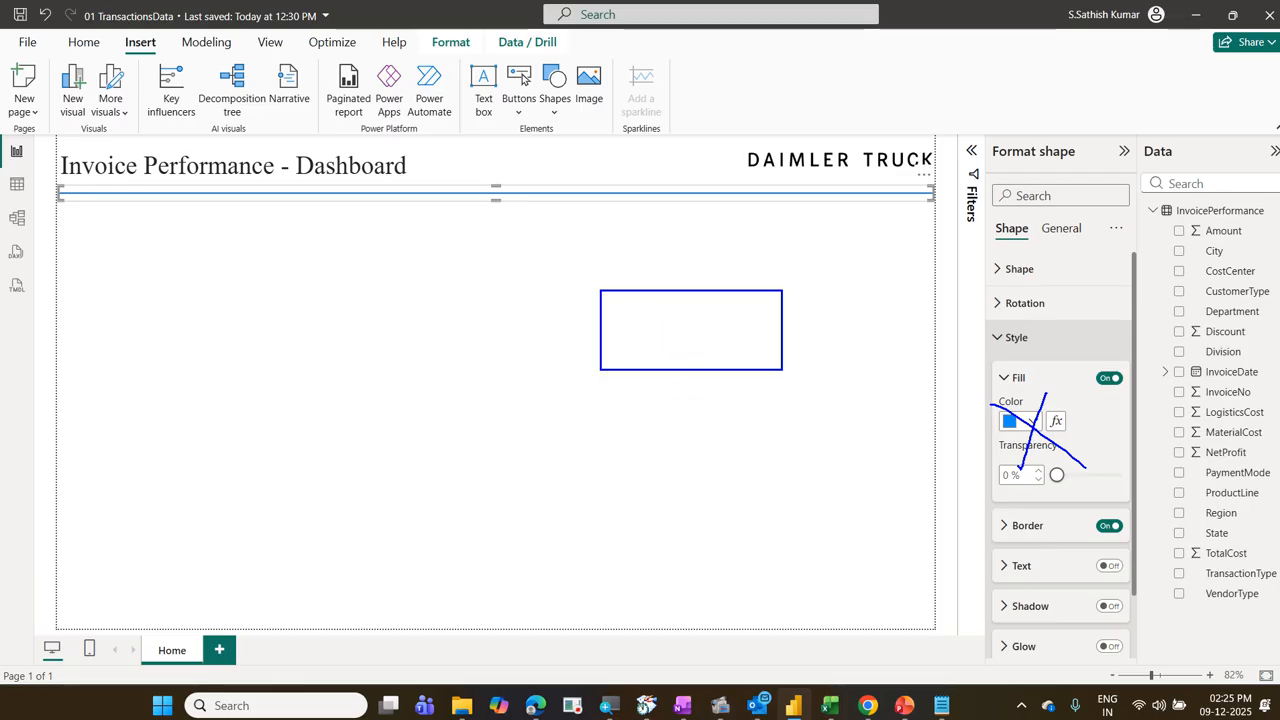
drag(618, 402, 786, 472)
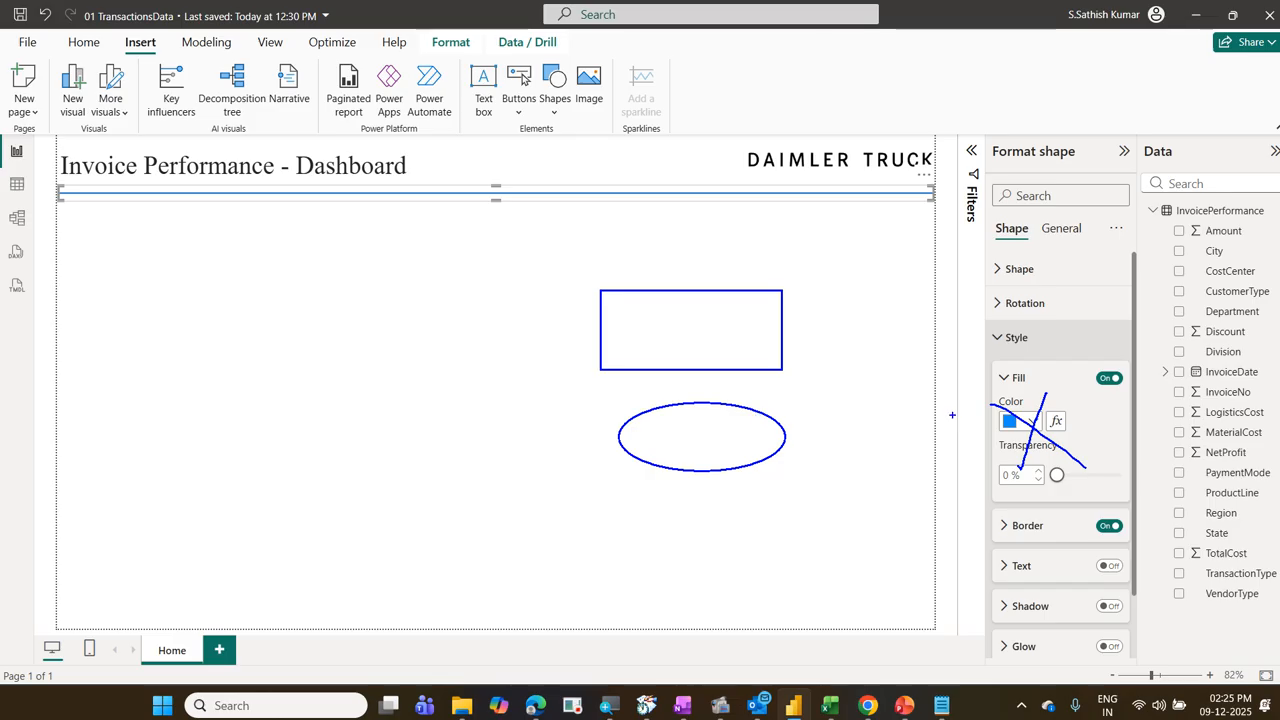
mouse_move(990, 396)
mouse_down()
mouse_move(1150, 390)
mouse_move(972, 362)
mouse_move(1036, 404)
mouse_up()
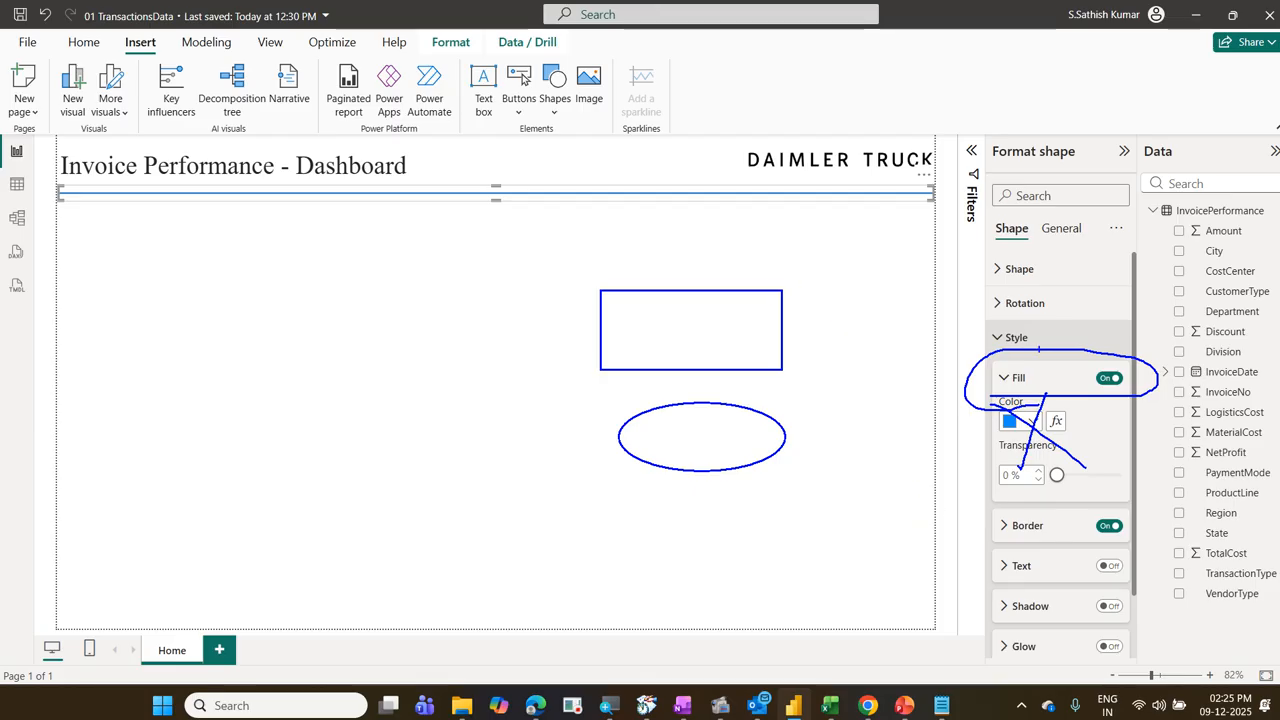
mouse_move(1030, 377)
mouse_down()
mouse_move(1004, 386)
mouse_move(1042, 398)
mouse_up()
drag(1046, 528, 1088, 487)
key(Escape)
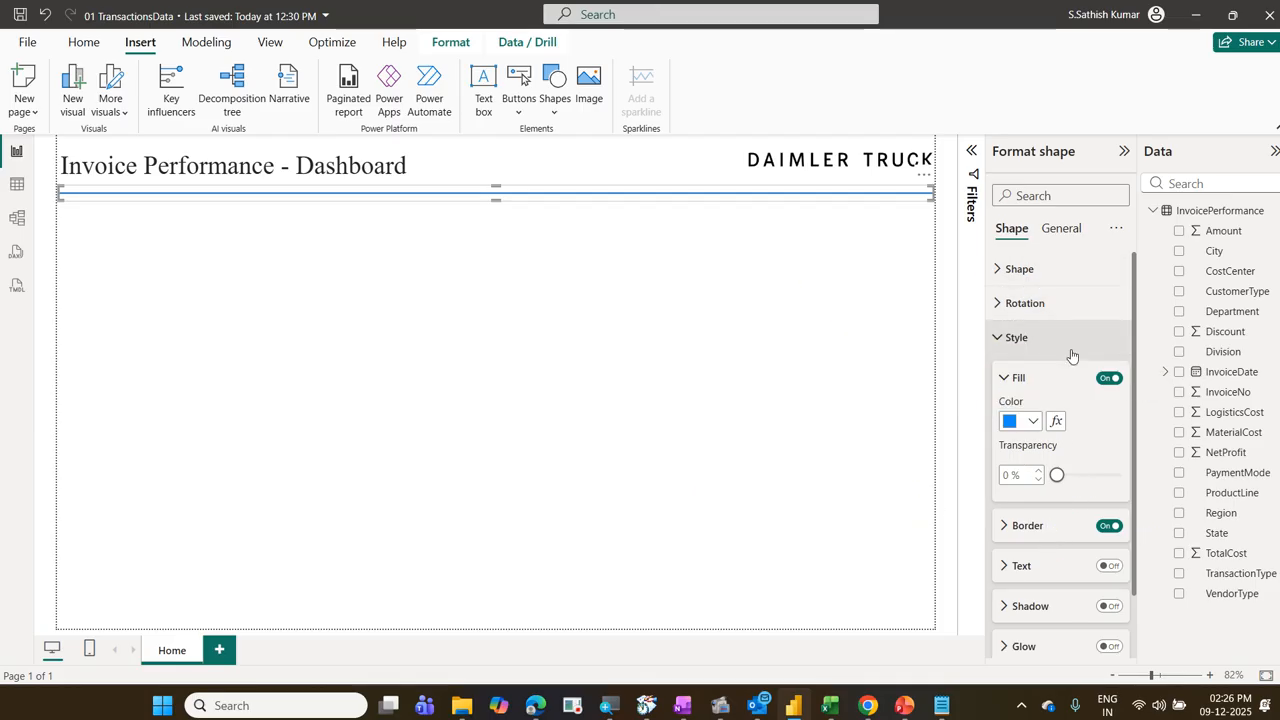
Step: Set the line's border width to 3 px and its border color to gray
click(1008, 378)
click(1004, 418)
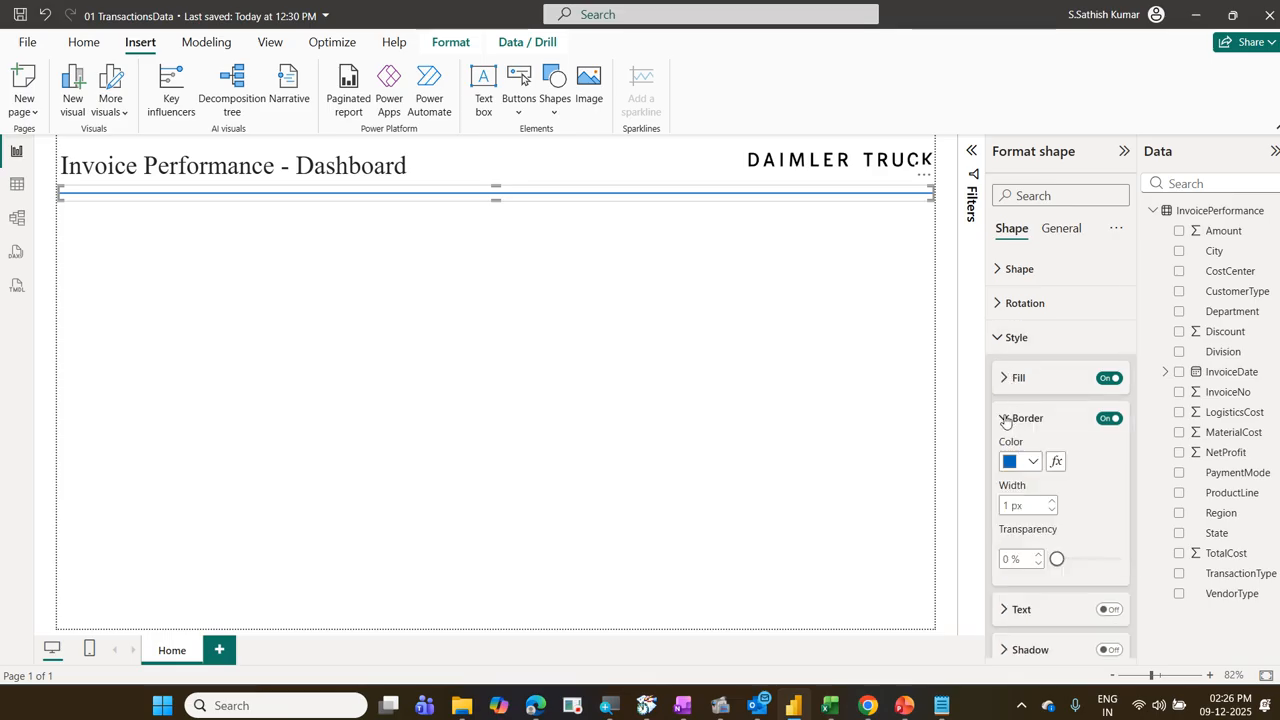
click(1052, 502)
click(1052, 502)
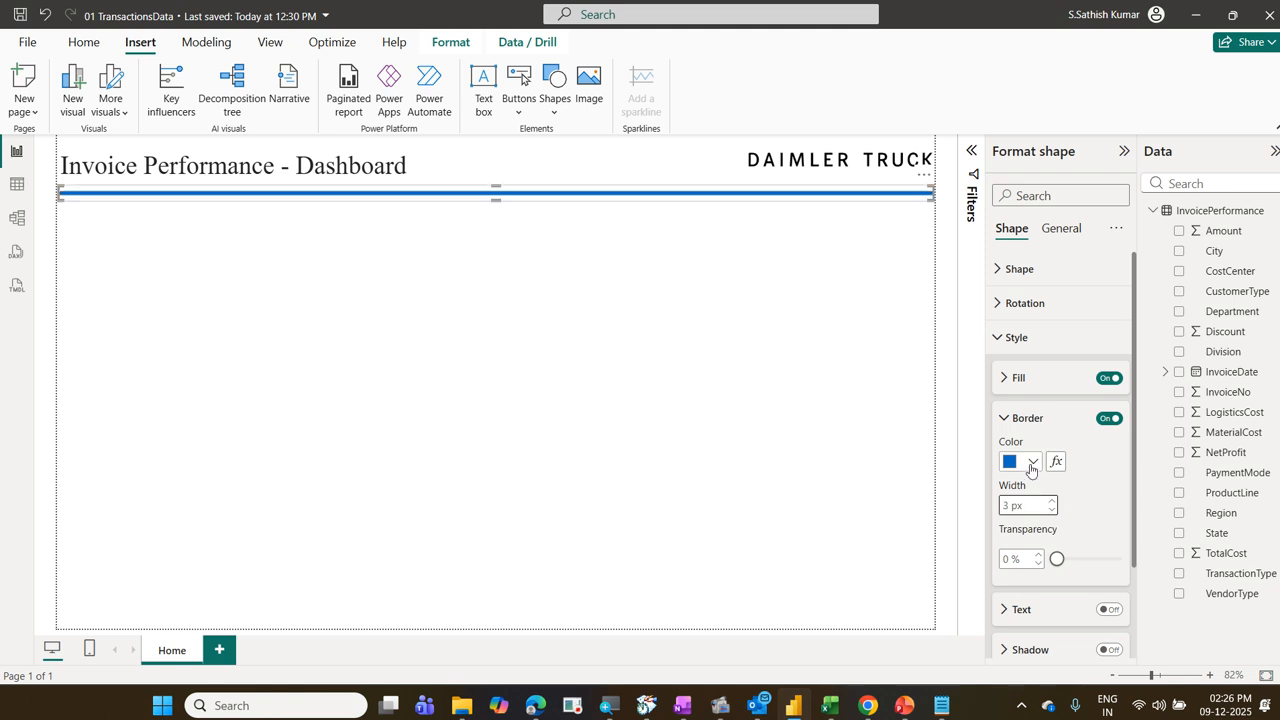
click(1031, 463)
click(1023, 305)
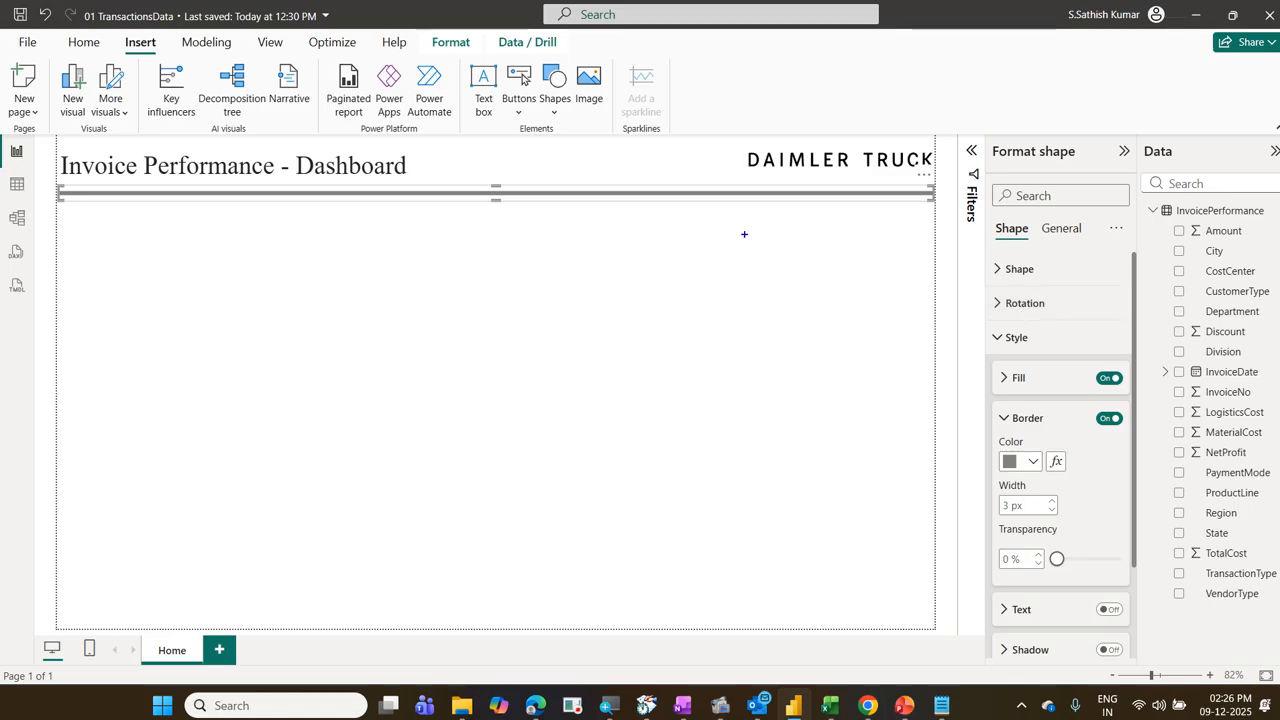
drag(990, 139, 1079, 169)
drag(989, 218, 1039, 245)
drag(993, 328, 1042, 349)
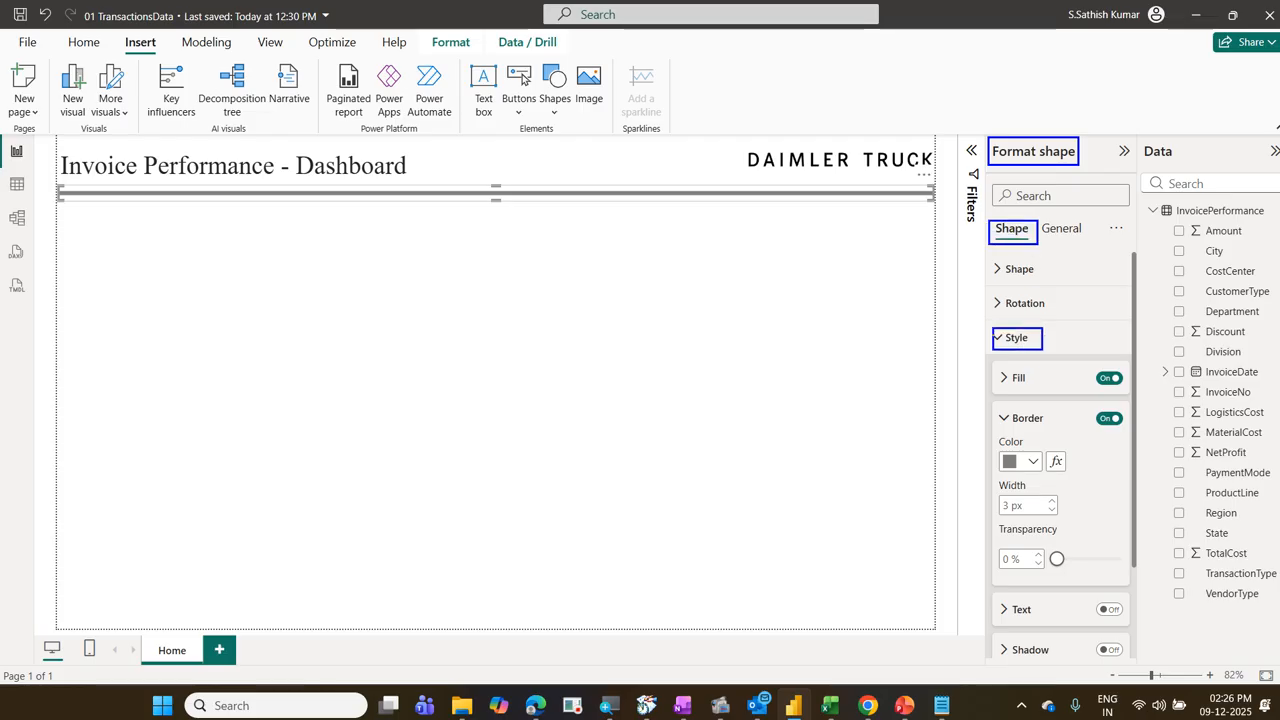
drag(995, 404, 1134, 435)
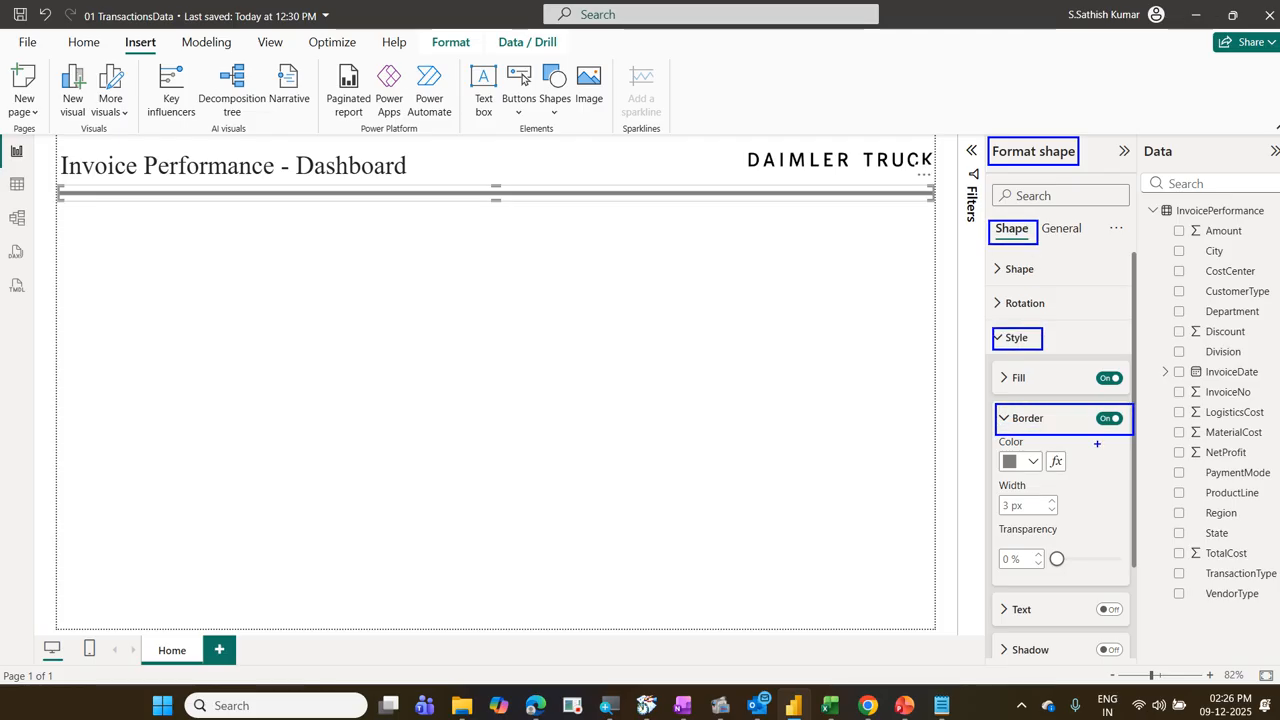
drag(985, 445, 1082, 472)
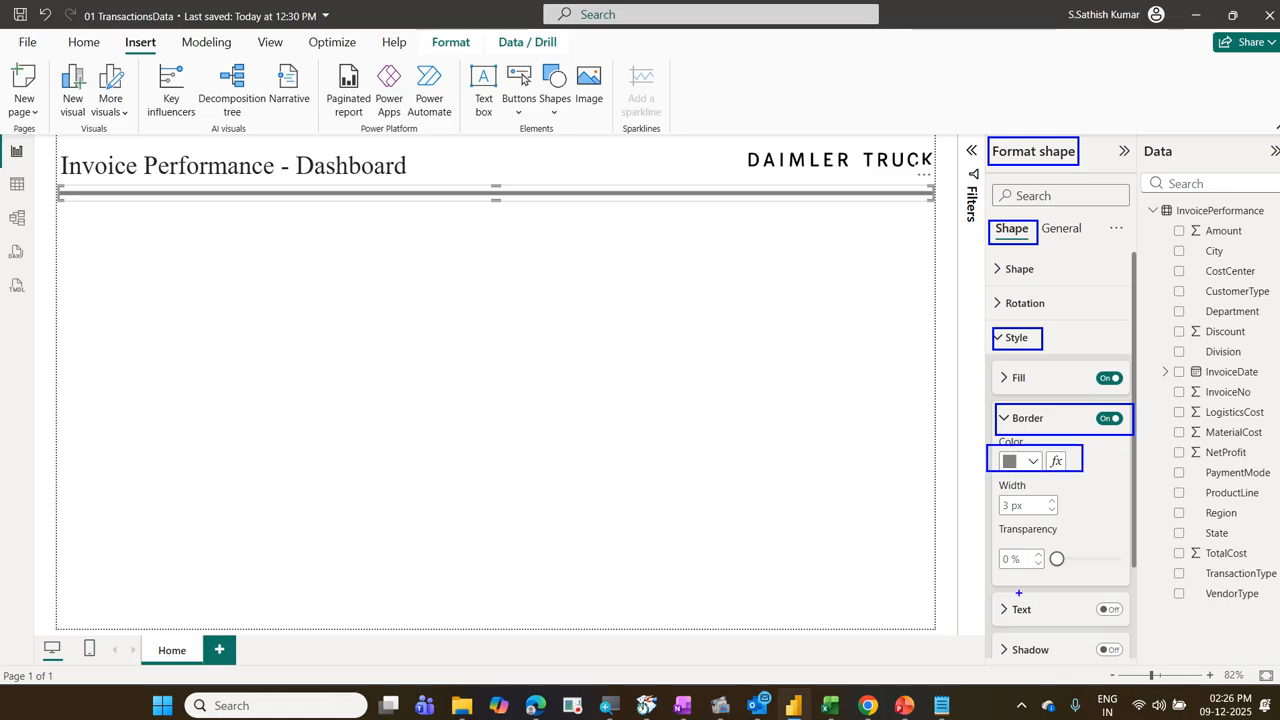
drag(997, 497, 1068, 519)
drag(1008, 350, 1028, 408)
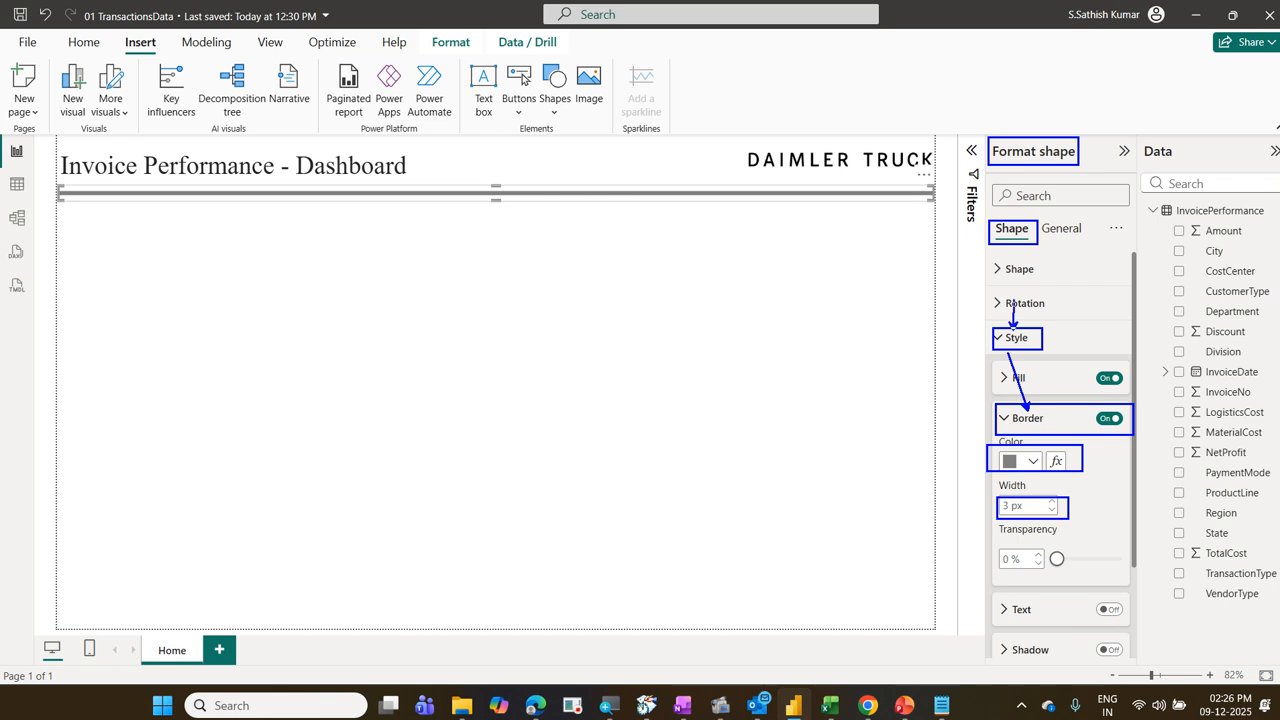
drag(1013, 248, 1013, 325)
drag(1033, 166, 1013, 222)
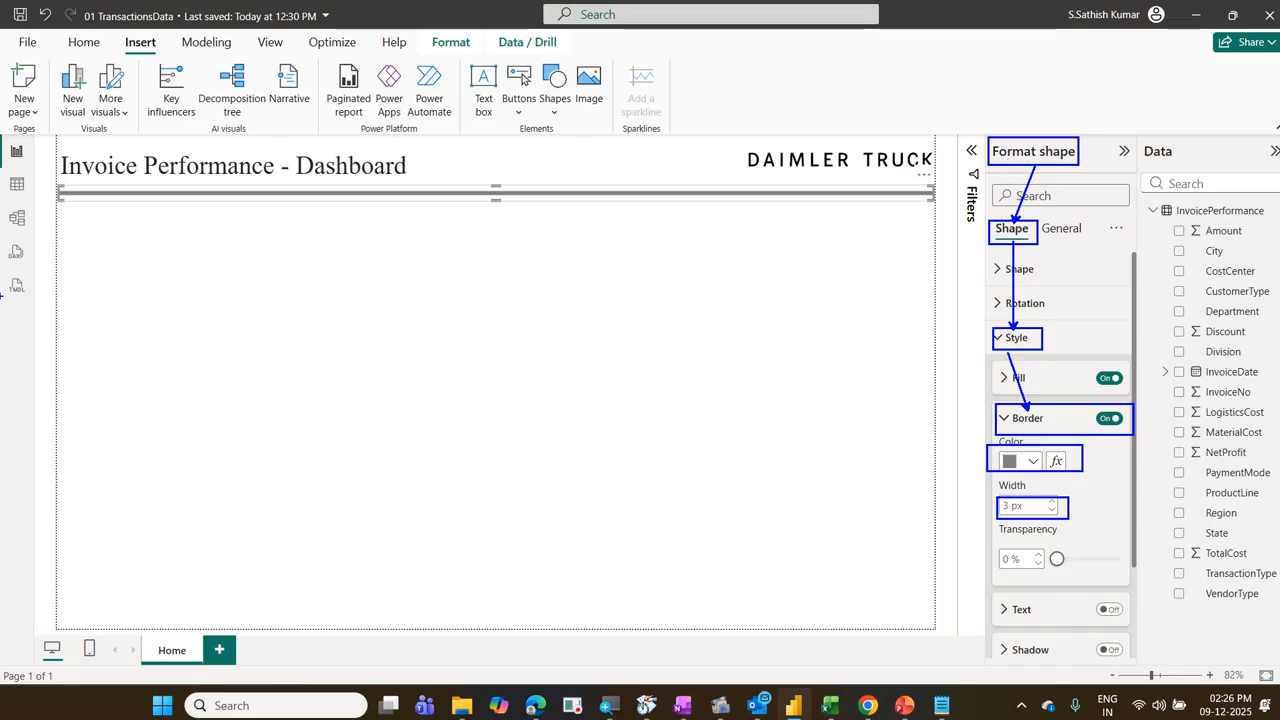
mouse_move(74, 214)
mouse_down()
mouse_move(94, 234)
mouse_move(231, 260)
mouse_up()
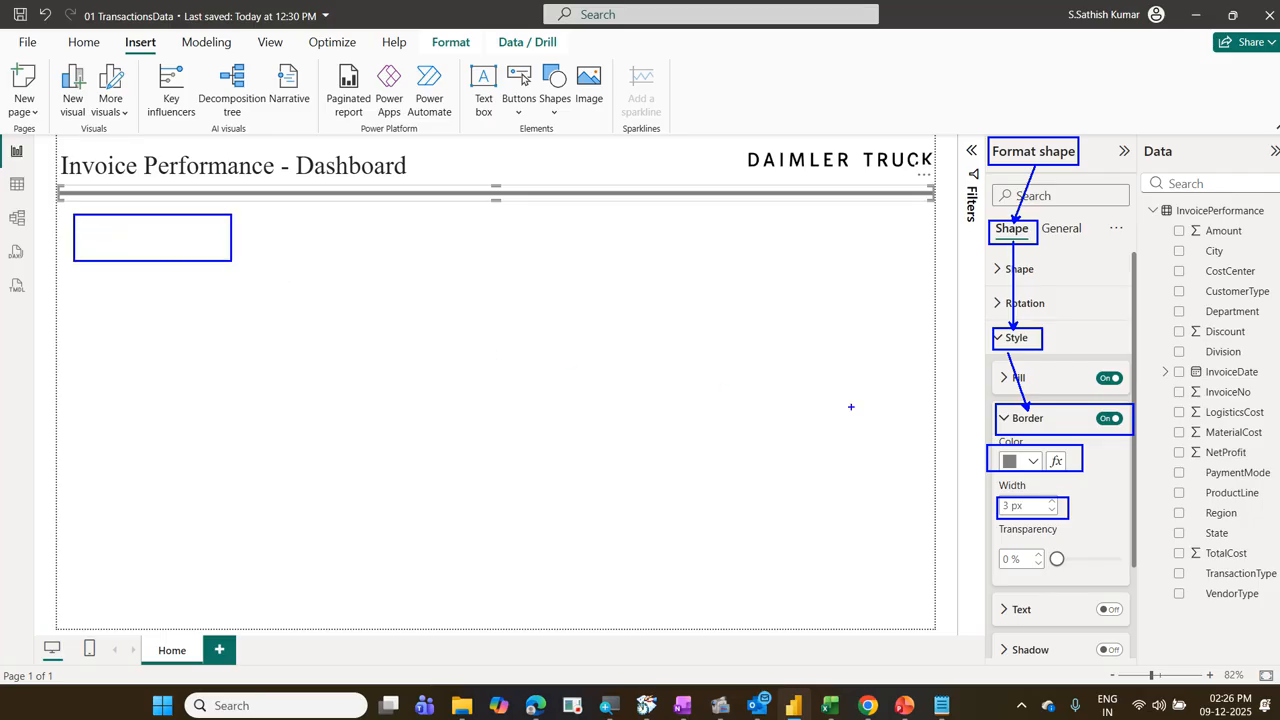
mouse_move(1174, 442)
mouse_down()
mouse_move(1190, 462)
mouse_move(1256, 474)
mouse_up()
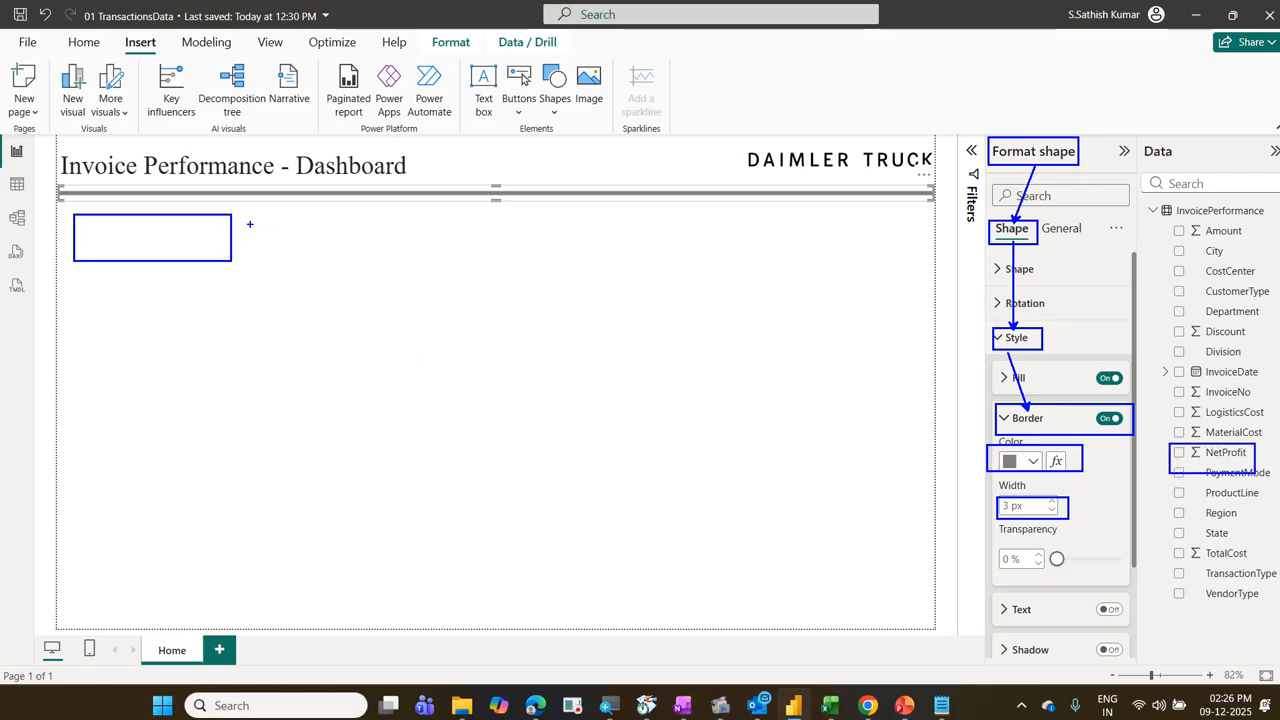
drag(249, 223, 330, 213)
text(tCard)
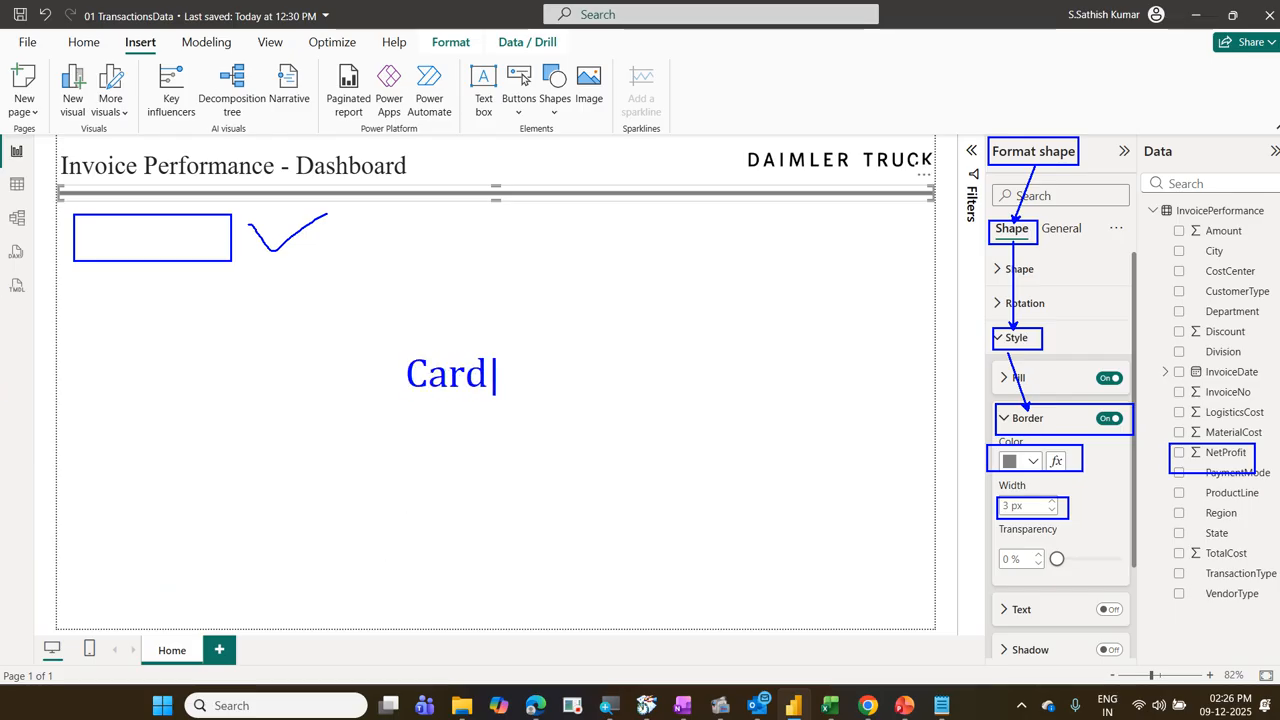
key(Escape)
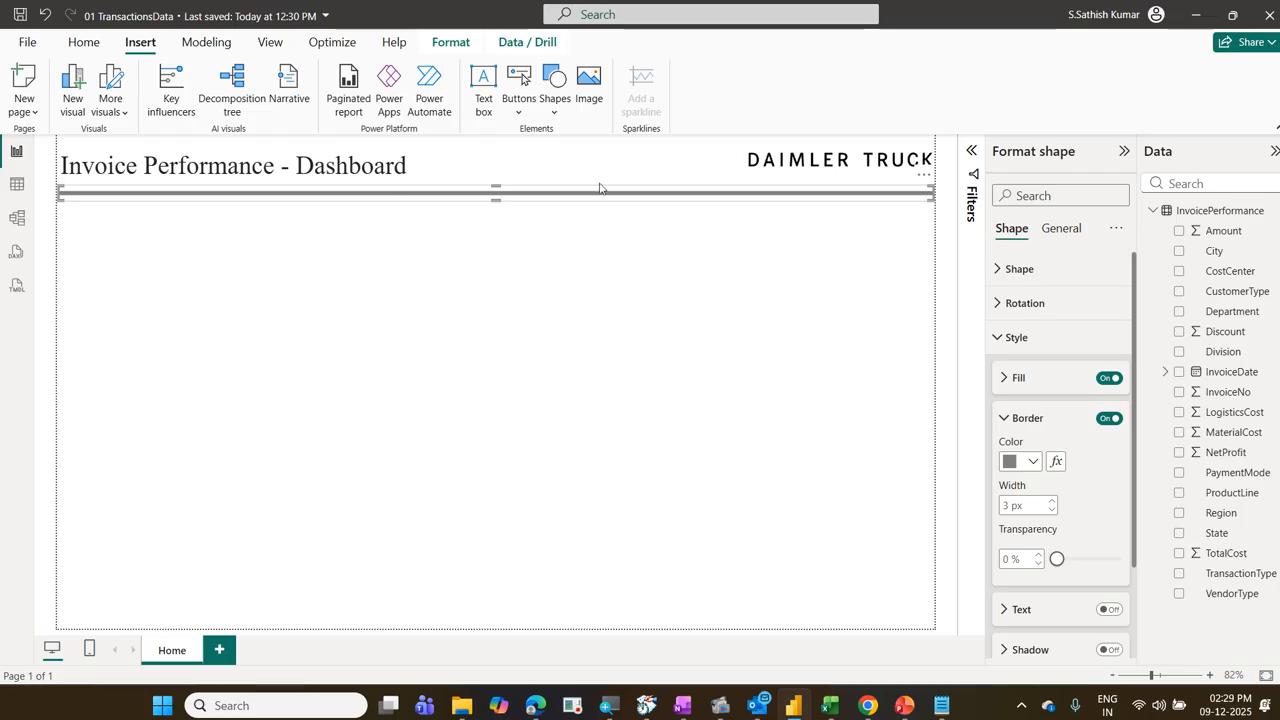
Step: Deselect the divider line so that no object on the Home page is selected
click(344, 345)
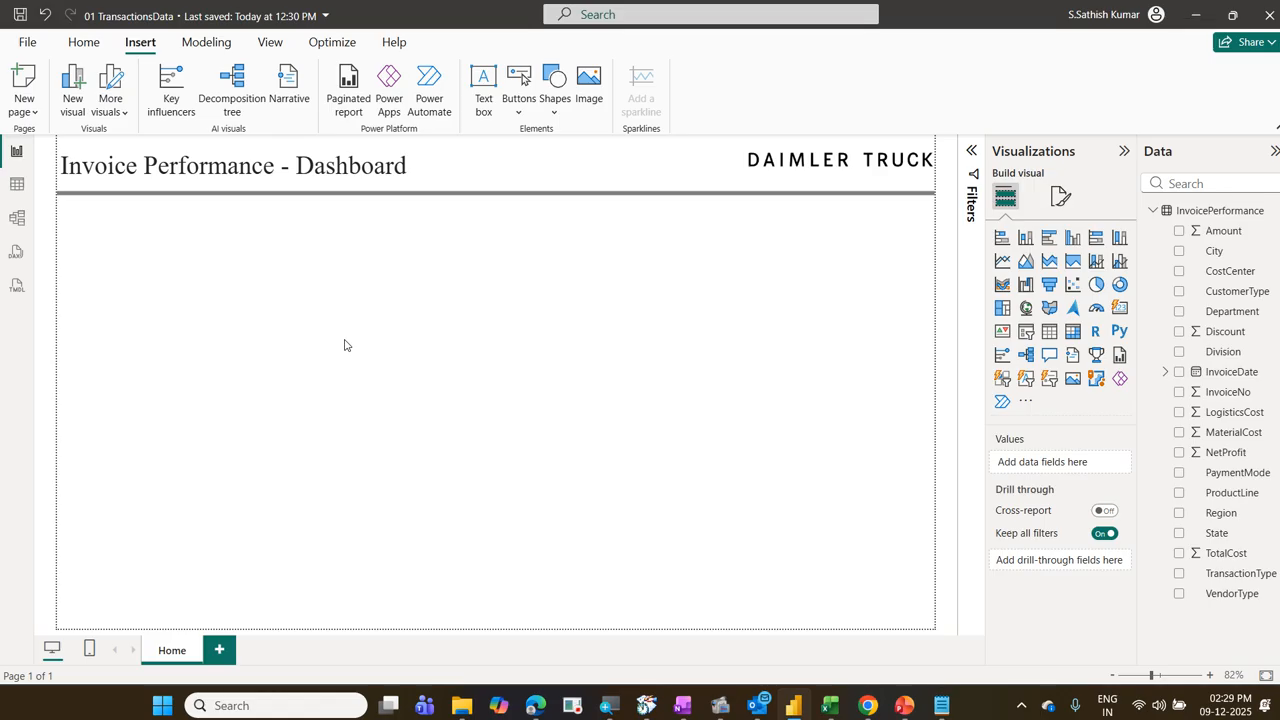
drag(989, 178, 1023, 205)
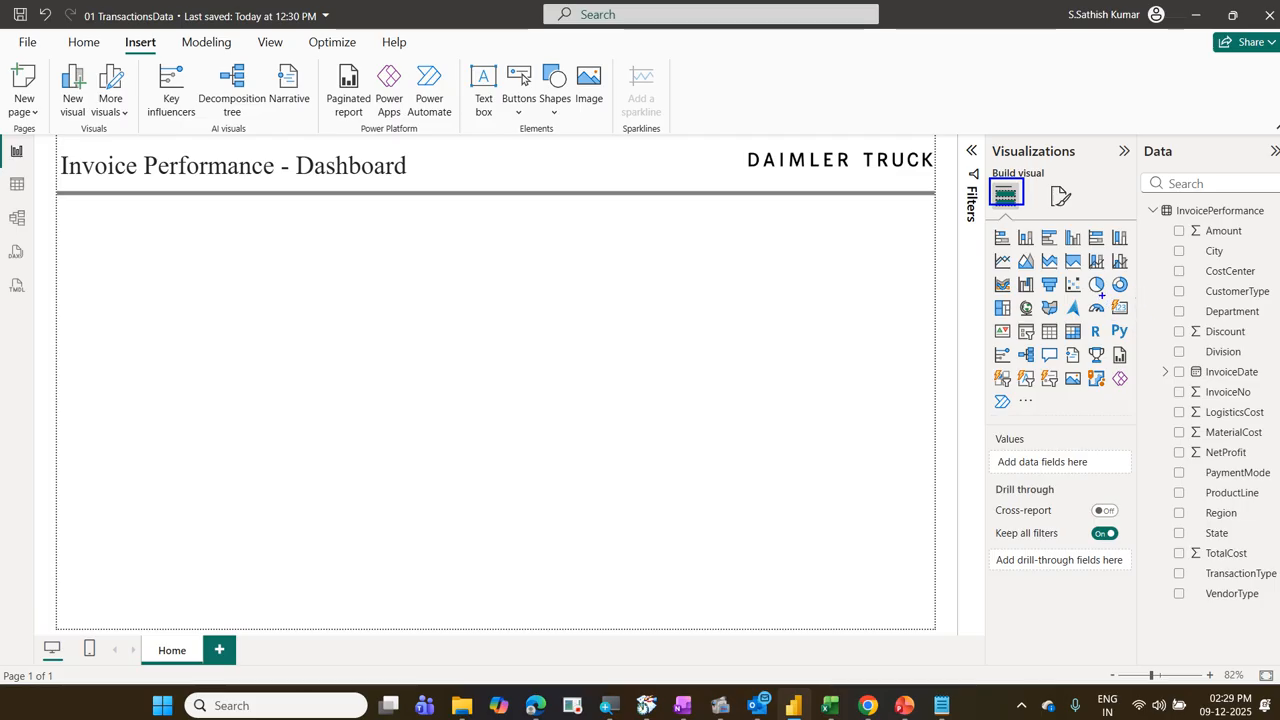
drag(1102, 296, 1135, 328)
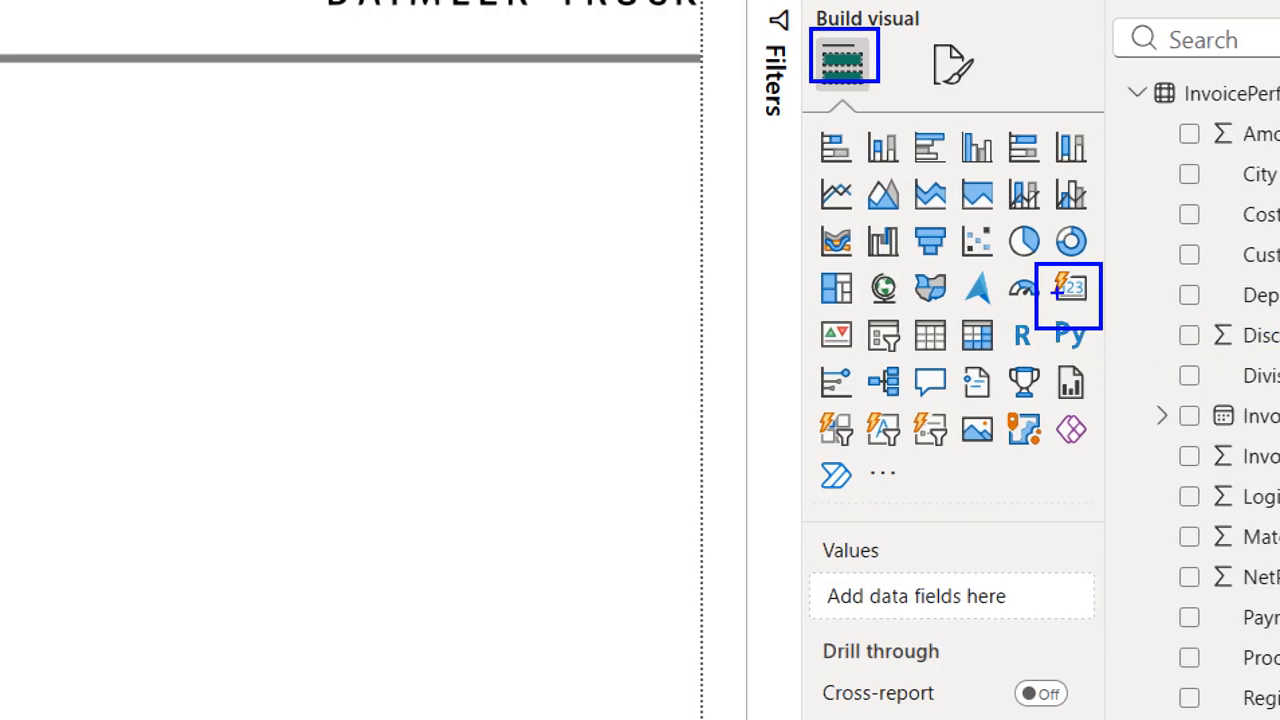
mouse_move(1056, 292)
mouse_down()
mouse_move(1076, 284)
mouse_move(1068, 267)
mouse_move(1050, 274)
mouse_move(1062, 290)
mouse_move(1084, 268)
mouse_up()
key(Escape)
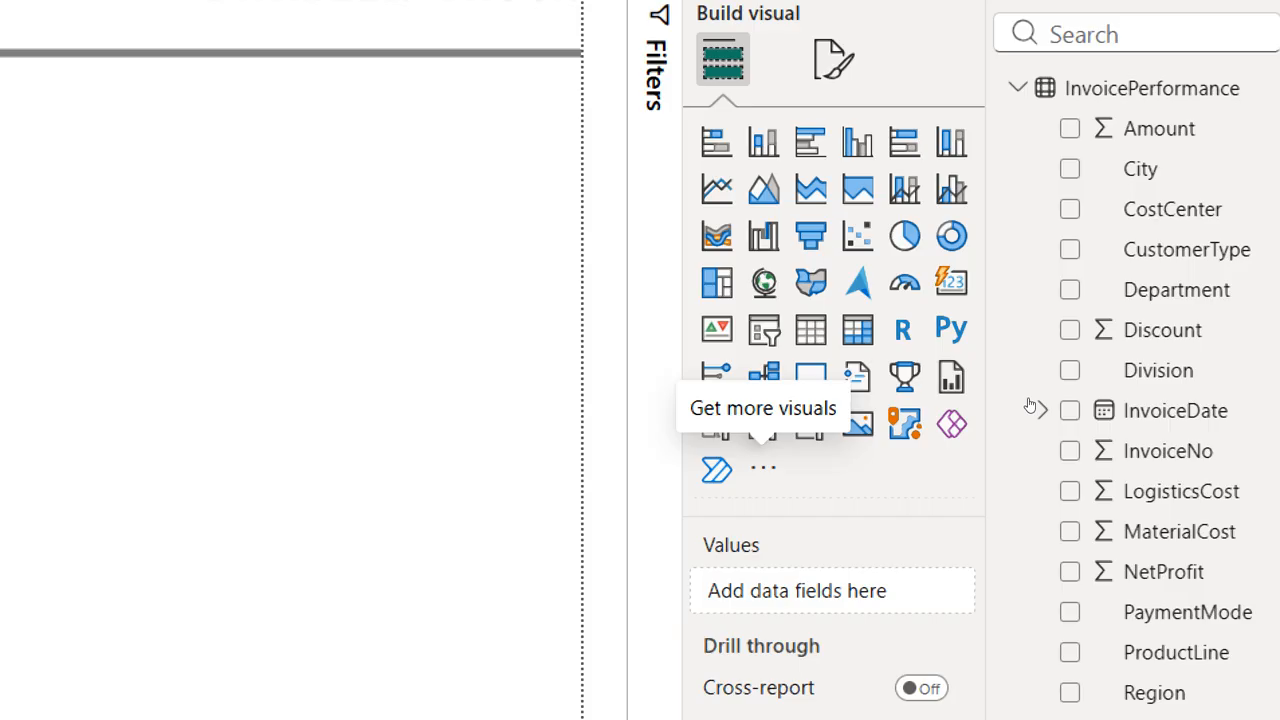
Step: Restore the default visuals to the visuals gallery and insert an empty Card visual on the Home page
click(763, 468)
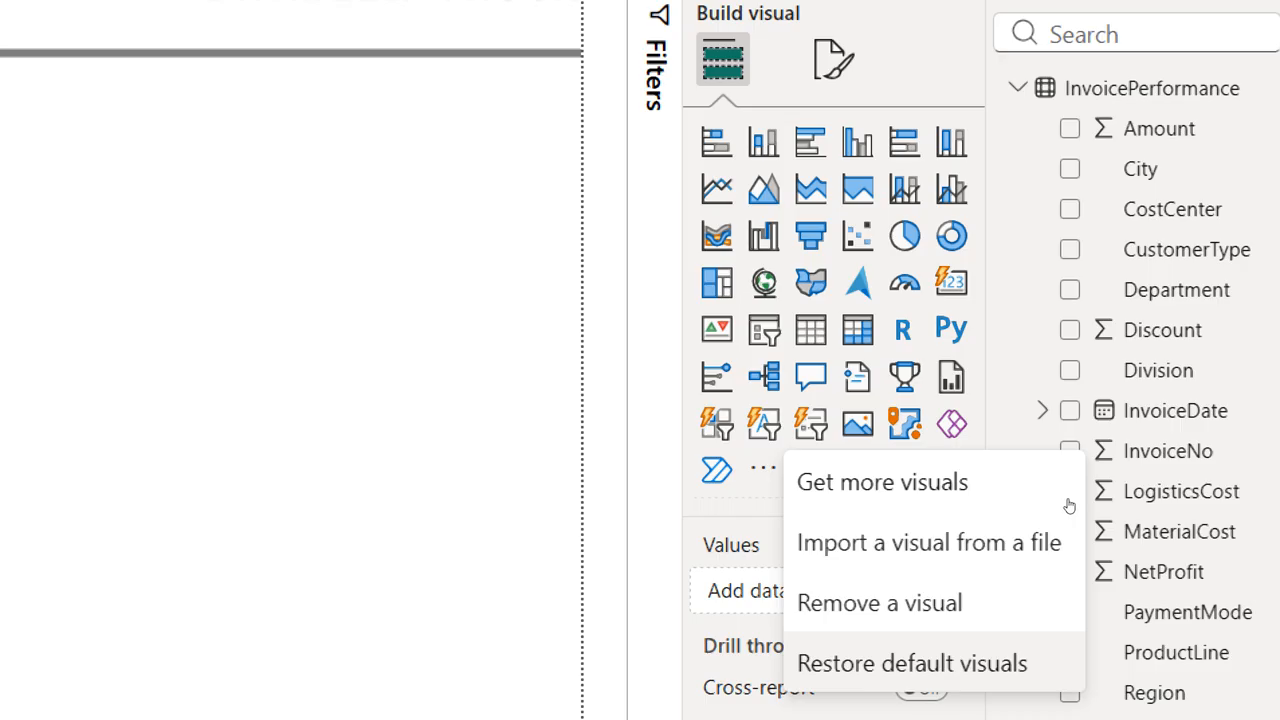
click(1069, 504)
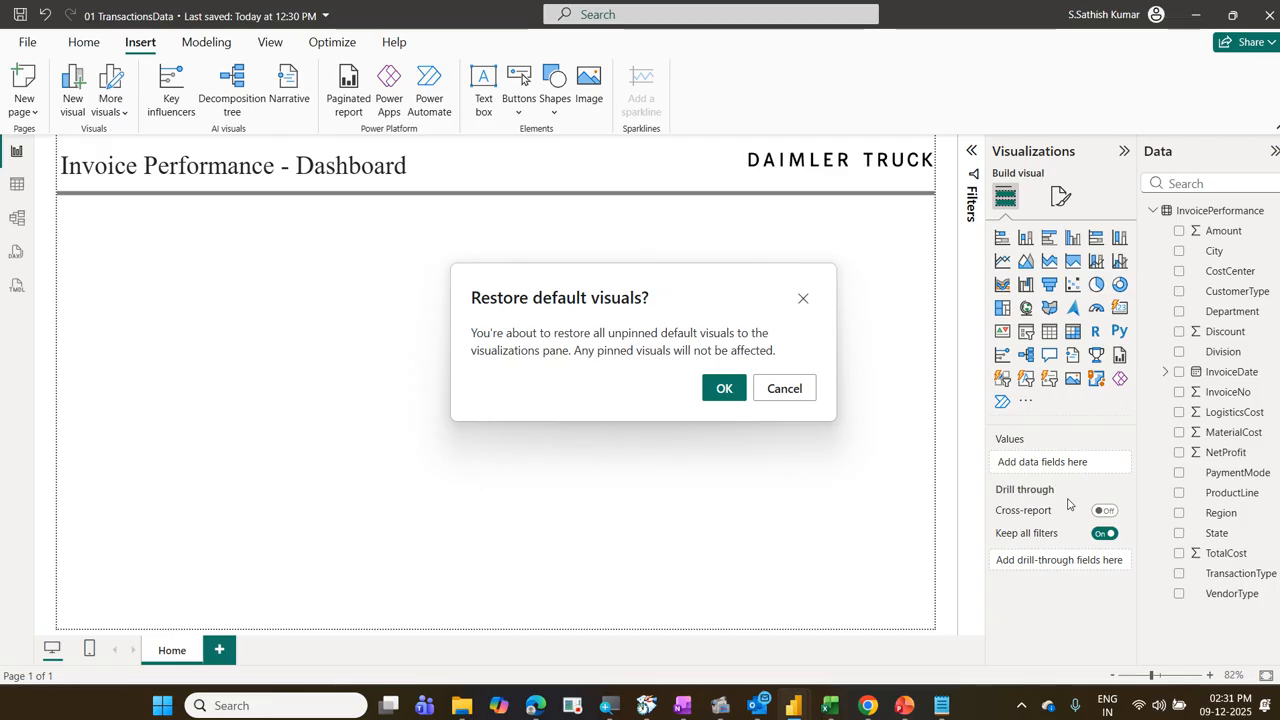
click(735, 393)
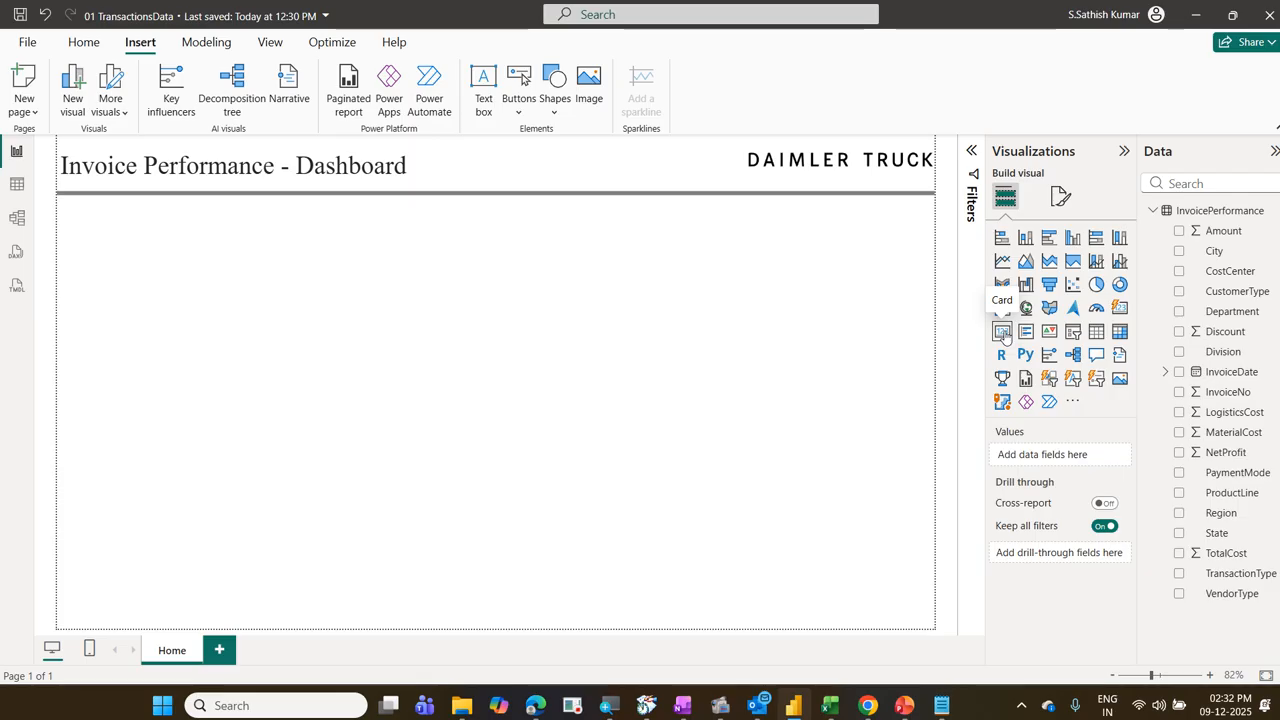
click(1002, 332)
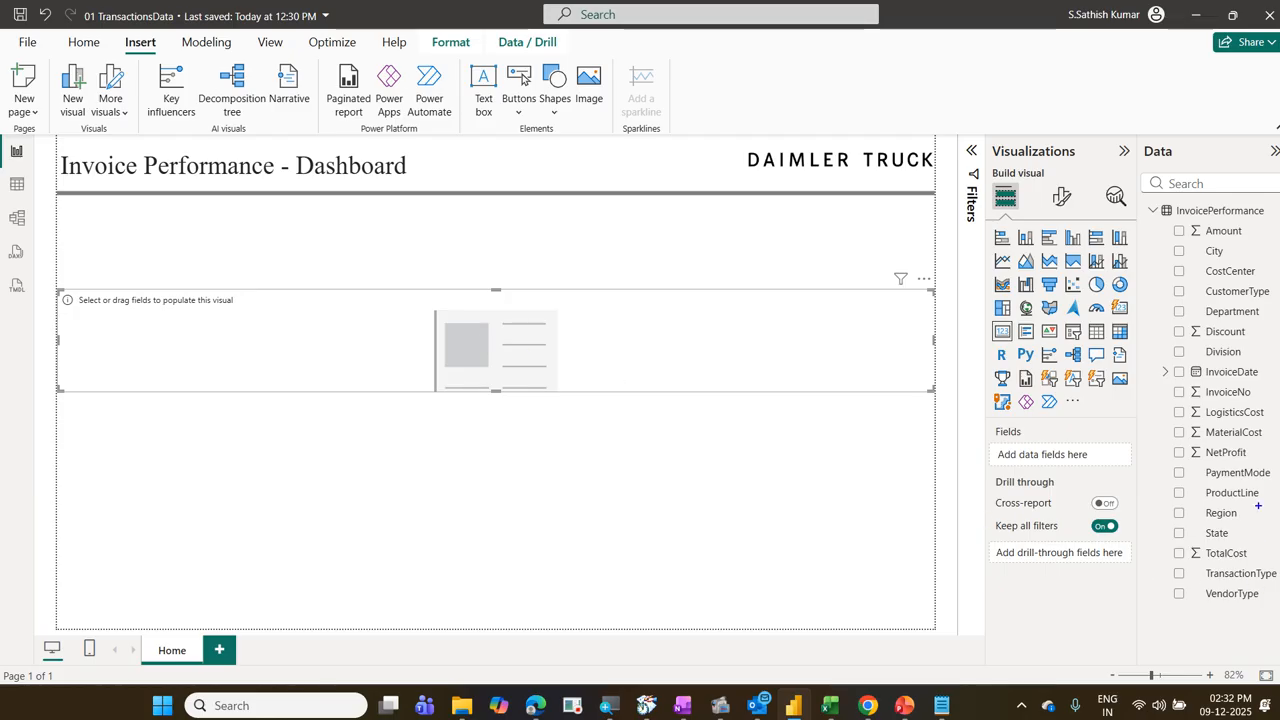
mouse_move(1172, 440)
mouse_down()
mouse_move(1211, 471)
mouse_move(1260, 468)
mouse_up()
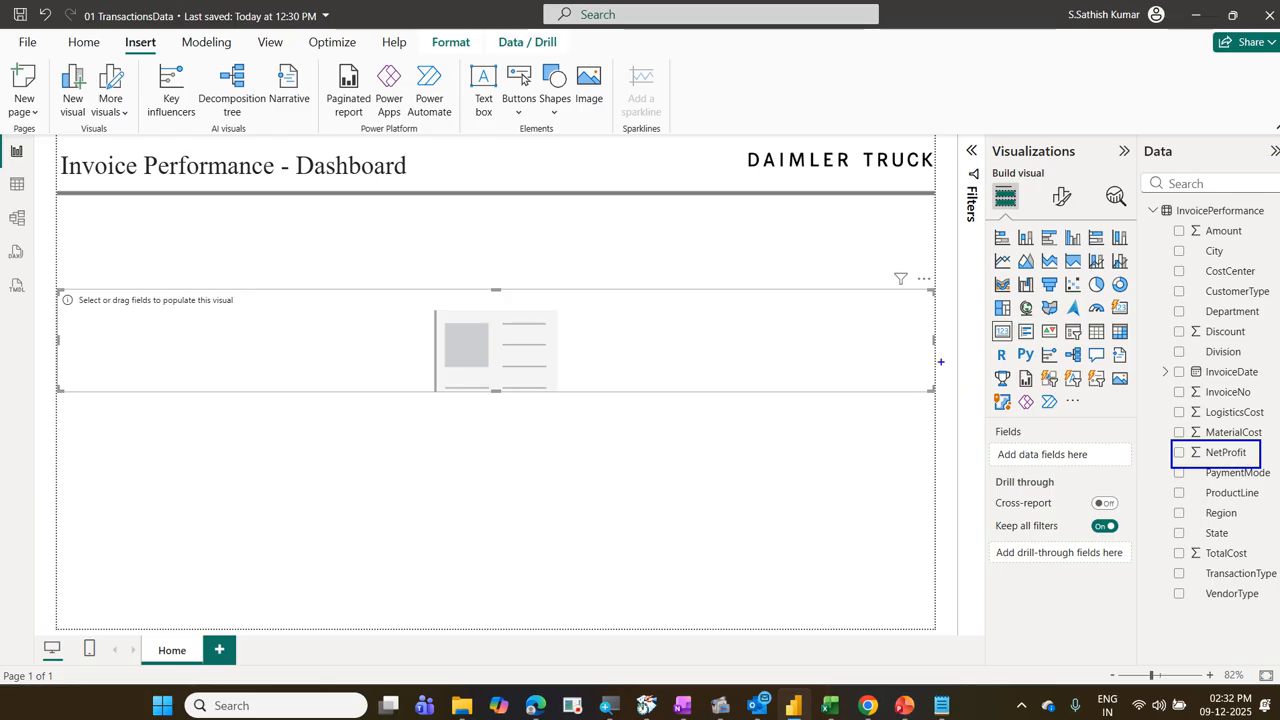
drag(885, 323, 1168, 437)
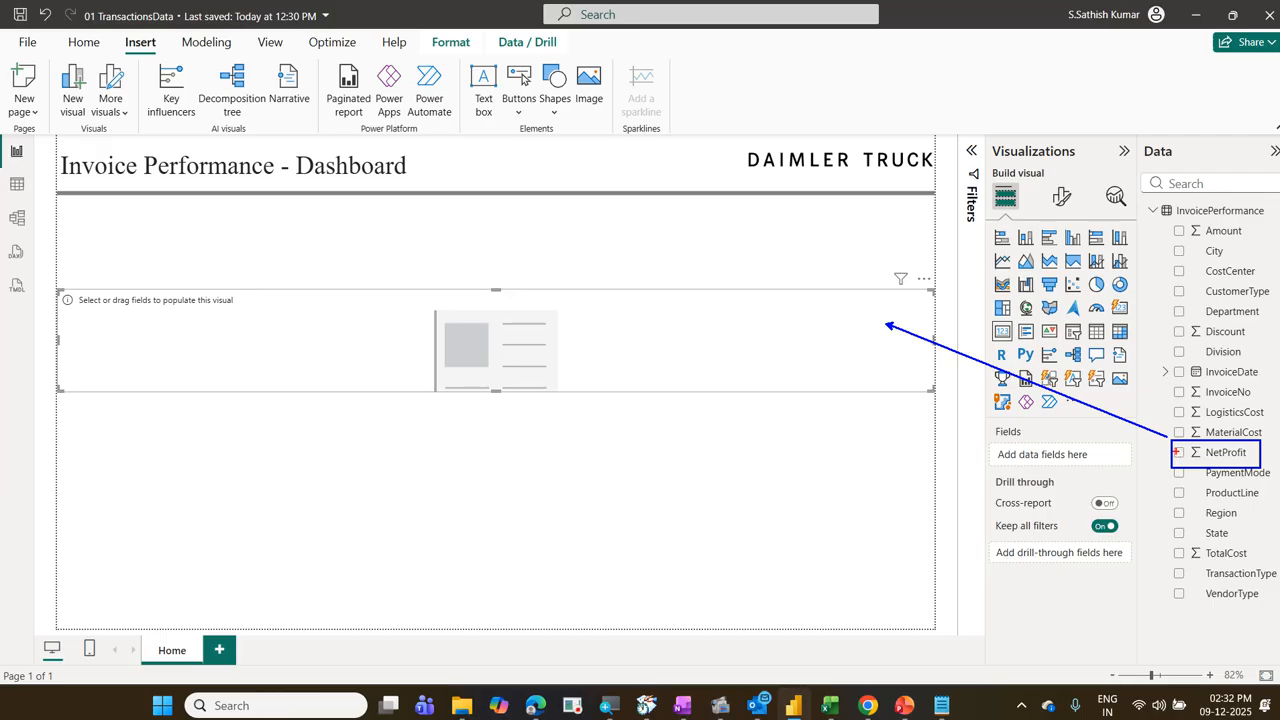
drag(1177, 448, 1192, 442)
drag(1120, 452, 1165, 470)
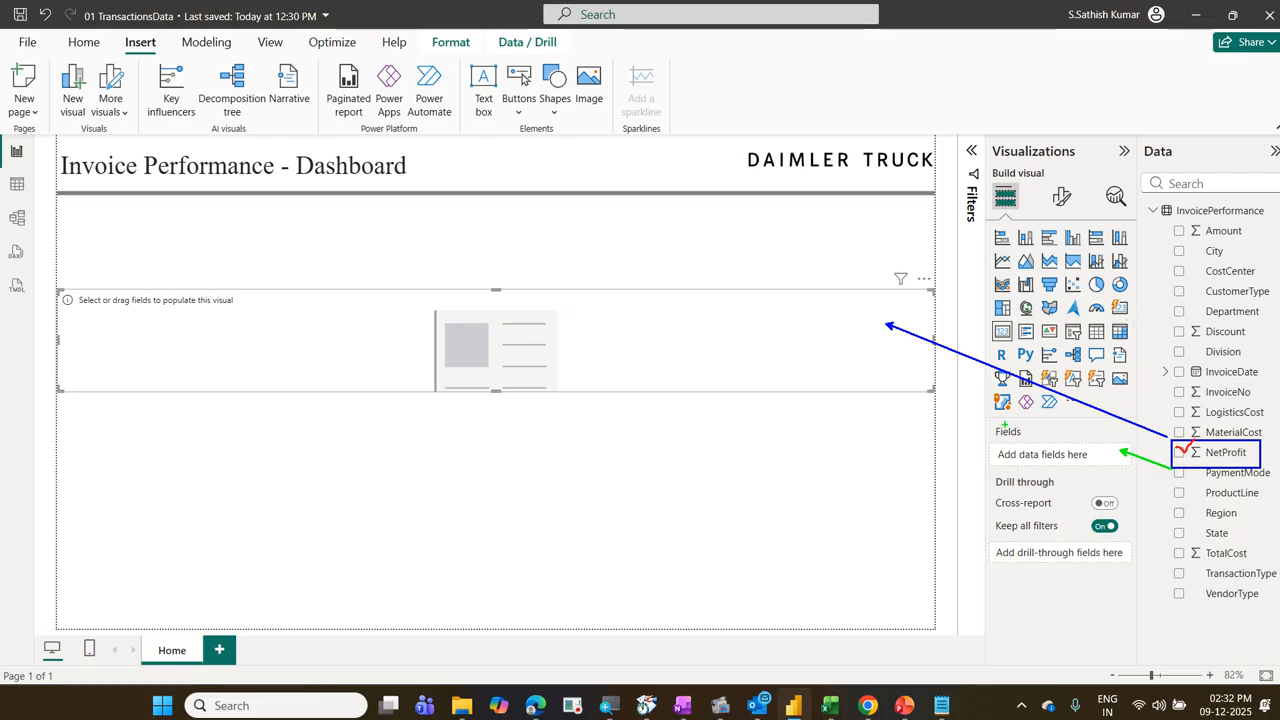
mouse_move(992, 422)
mouse_down()
mouse_move(1048, 474)
mouse_move(1119, 641)
mouse_up()
mouse_move(988, 418)
mouse_down()
mouse_move(1030, 441)
mouse_move(990, 414)
mouse_up()
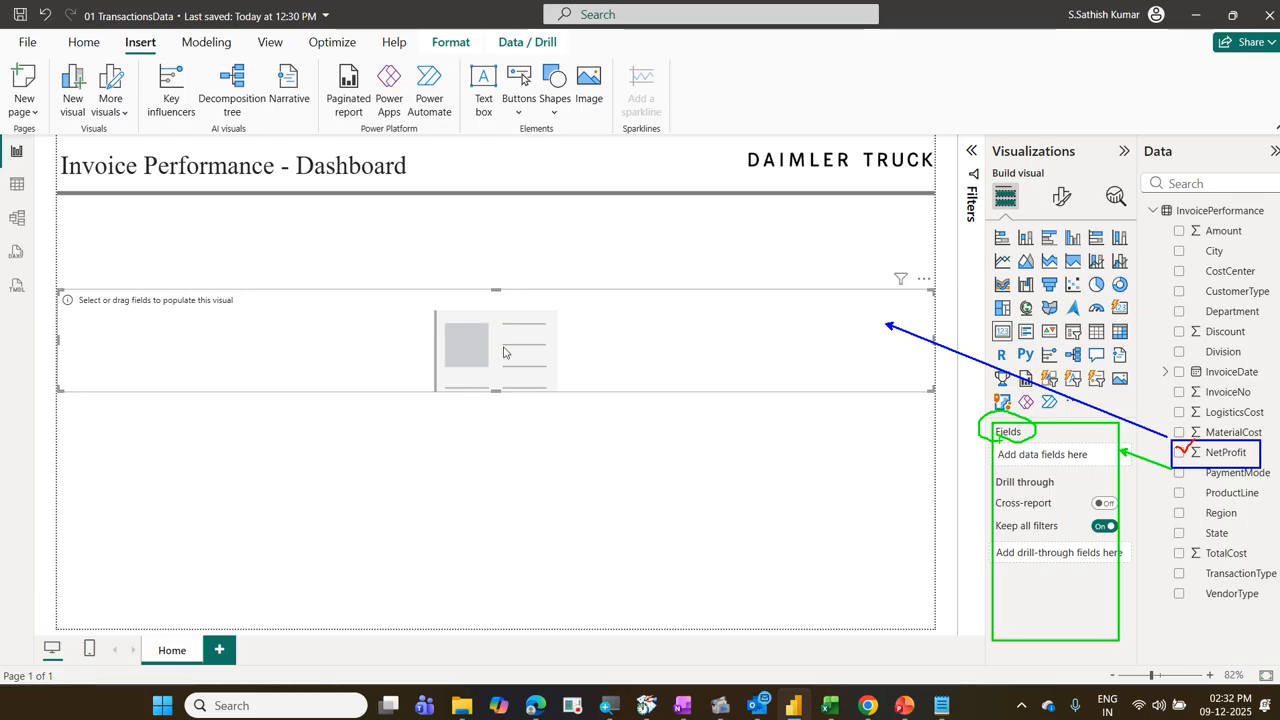
key(Escape)
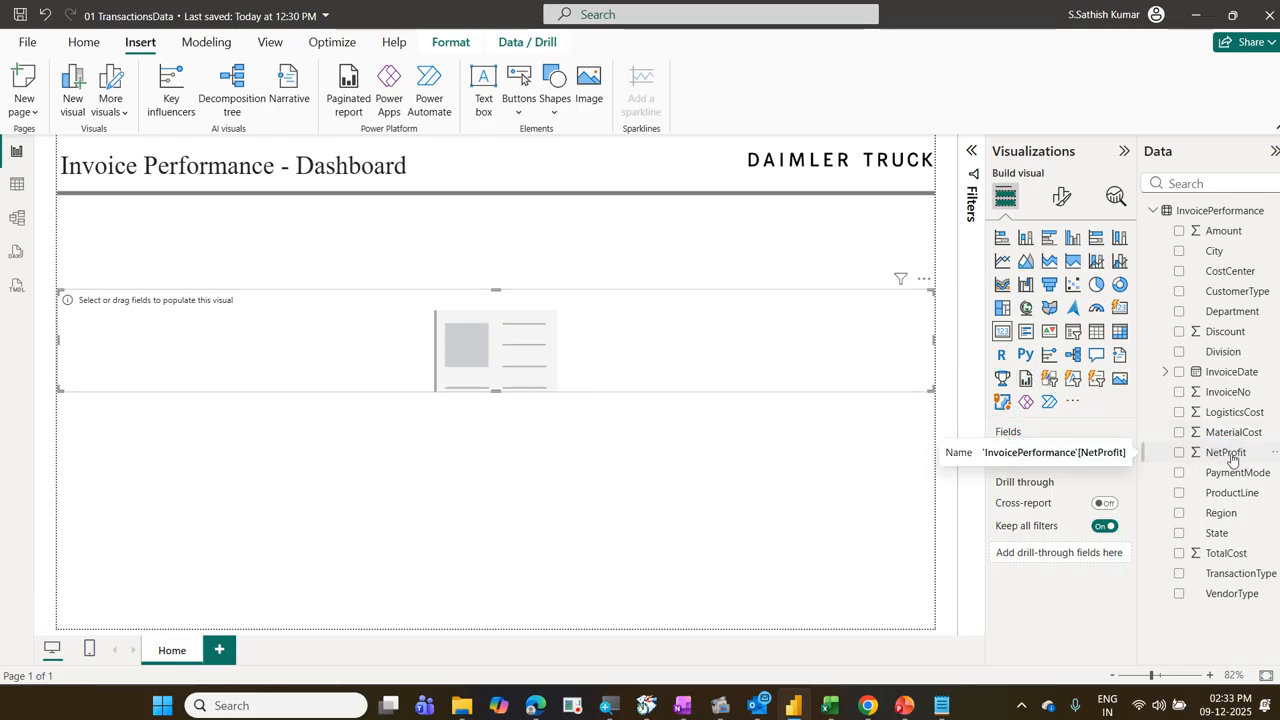
Step: Add the NetProfit field to the card and shrink it into a small tile directly below the divider line at the page's left edge
drag(1222, 455, 1095, 460)
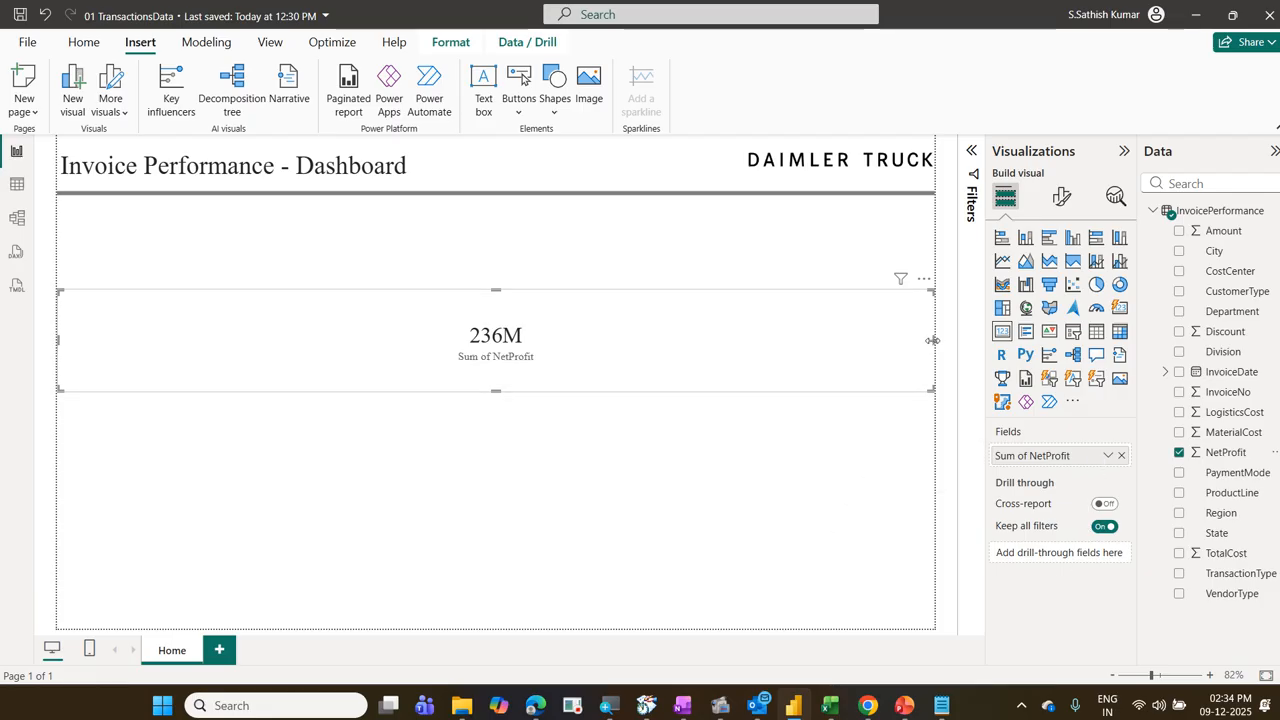
drag(933, 340, 295, 407)
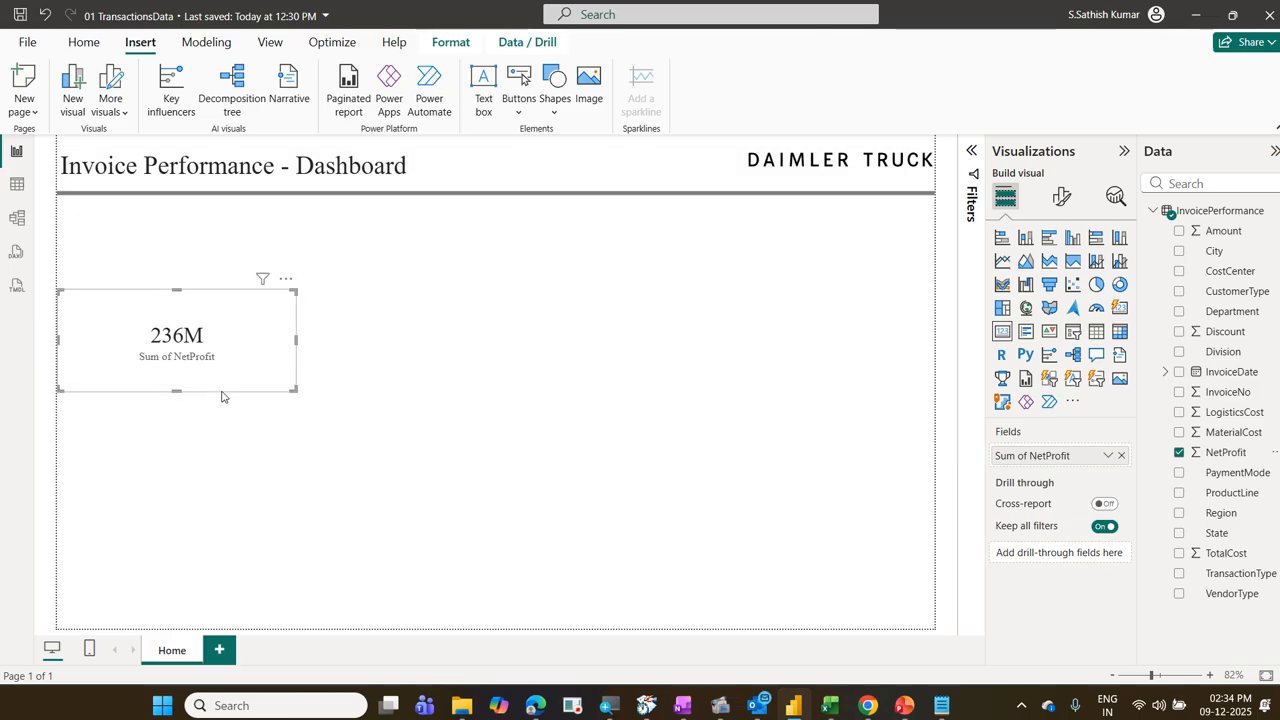
drag(216, 379, 168, 268)
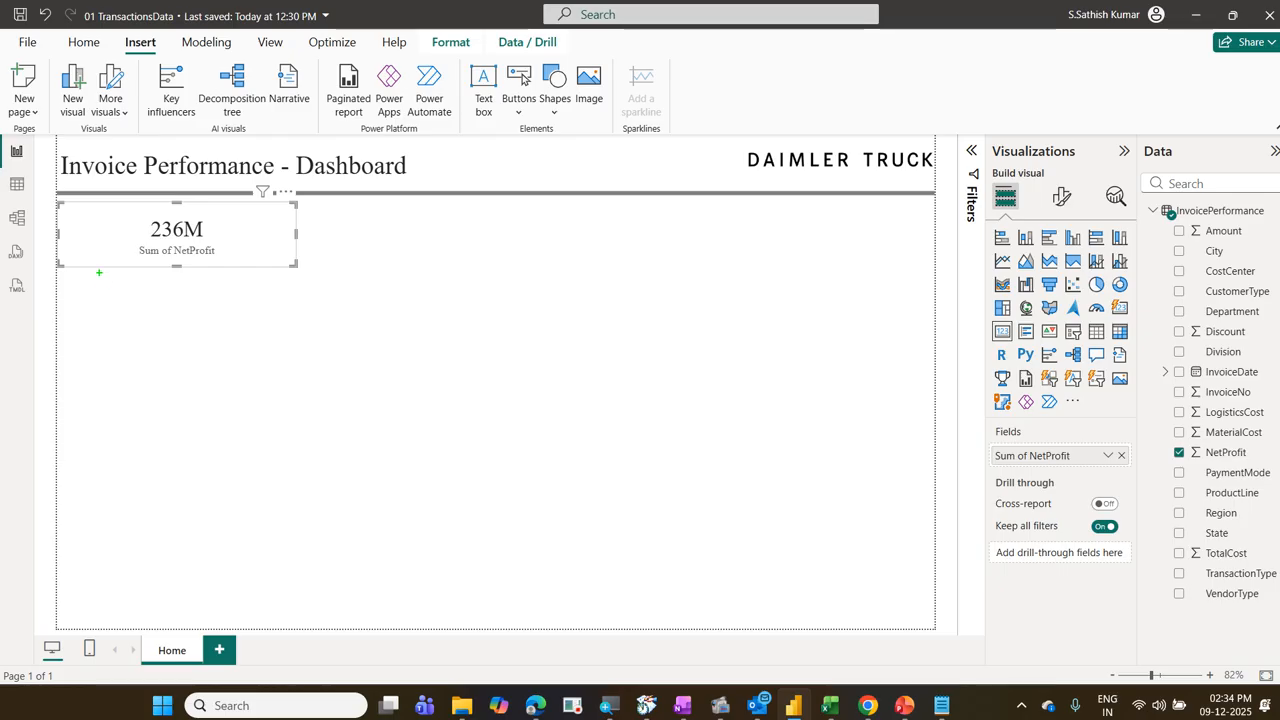
drag(68, 209, 112, 266)
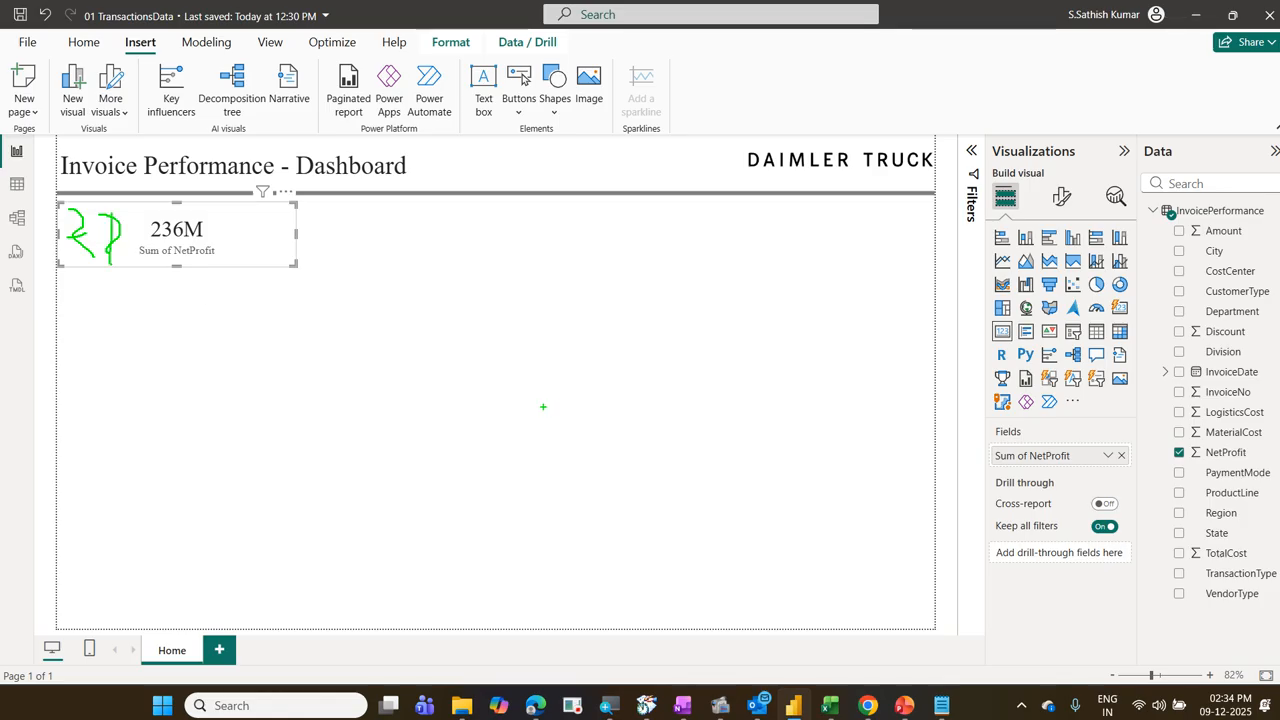
key(Escape)
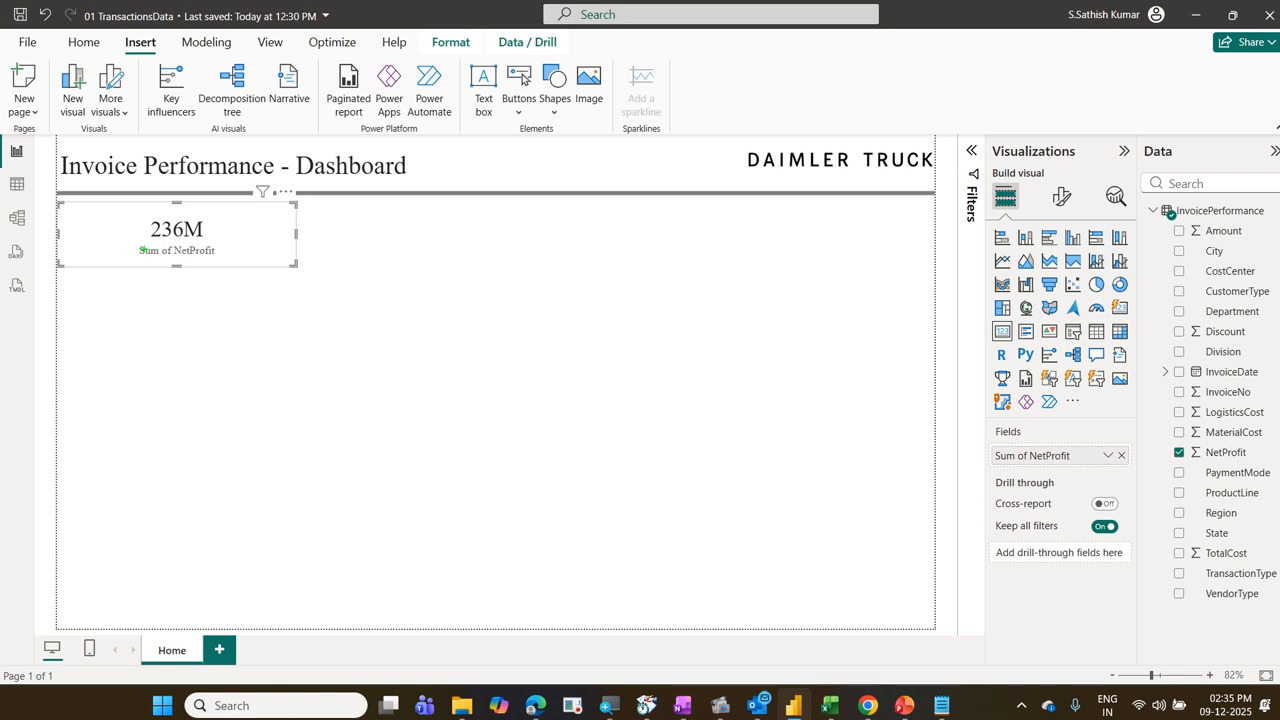
mouse_move(130, 241)
mouse_down()
mouse_move(165, 264)
mouse_move(219, 263)
mouse_up()
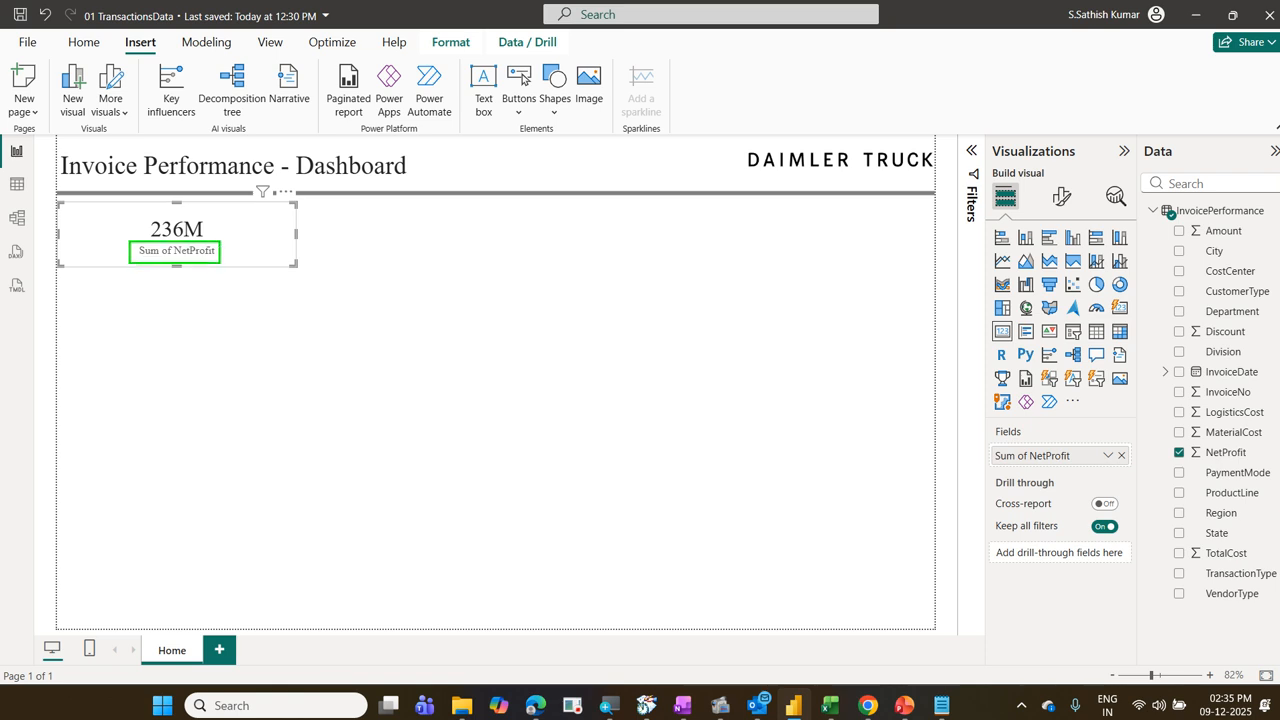
drag(61, 202, 294, 213)
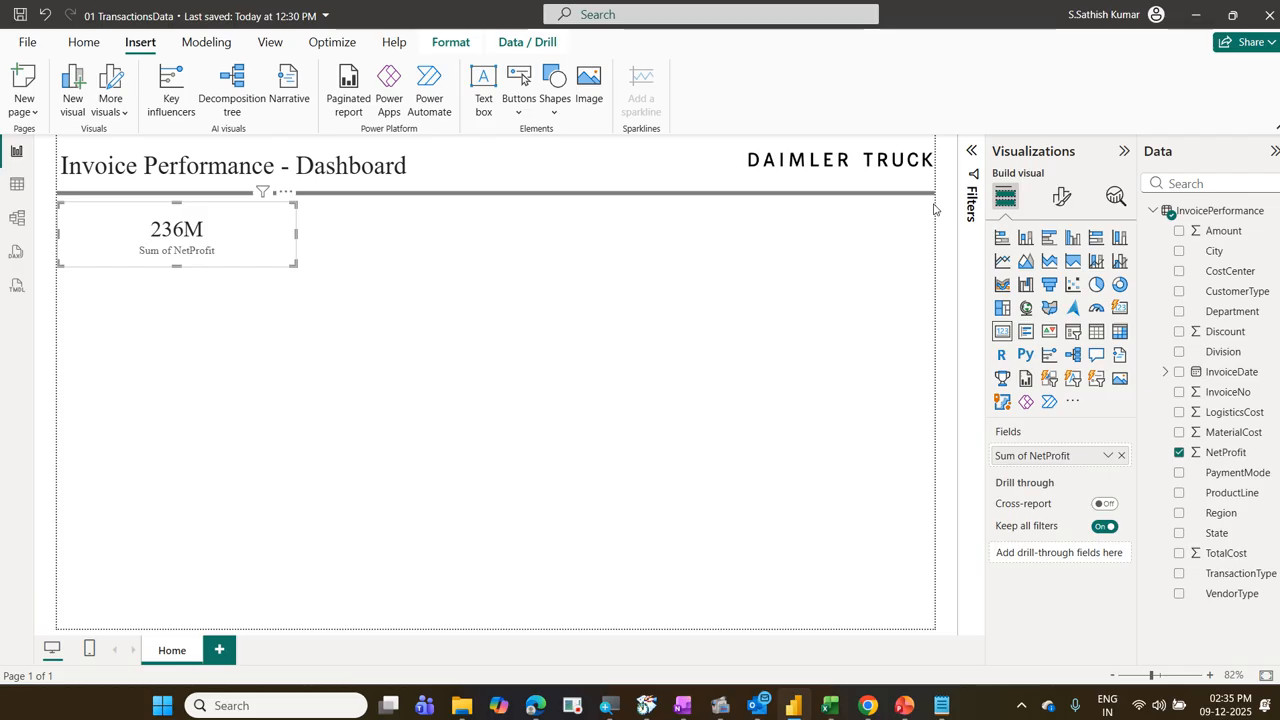
mouse_move(988, 174)
mouse_down()
mouse_move(1038, 222)
mouse_move(1015, 191)
mouse_move(1076, 126)
mouse_up()
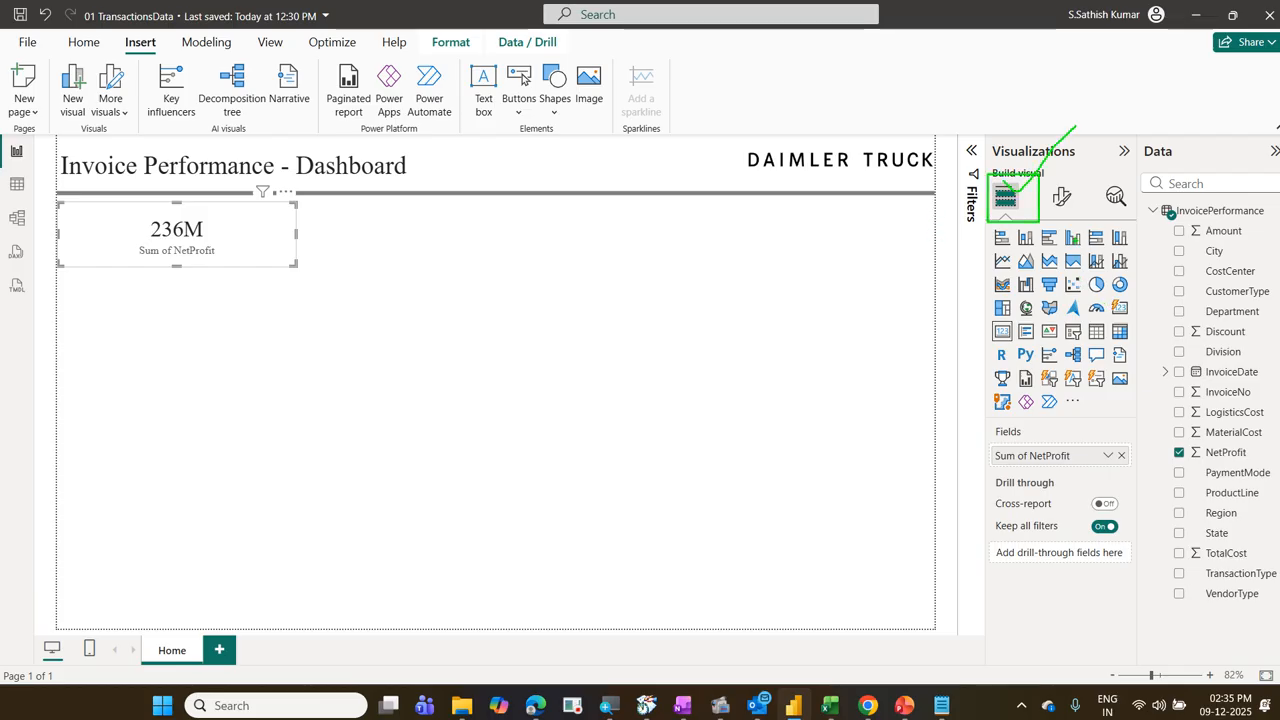
drag(1048, 176, 1082, 222)
drag(1066, 170, 1109, 150)
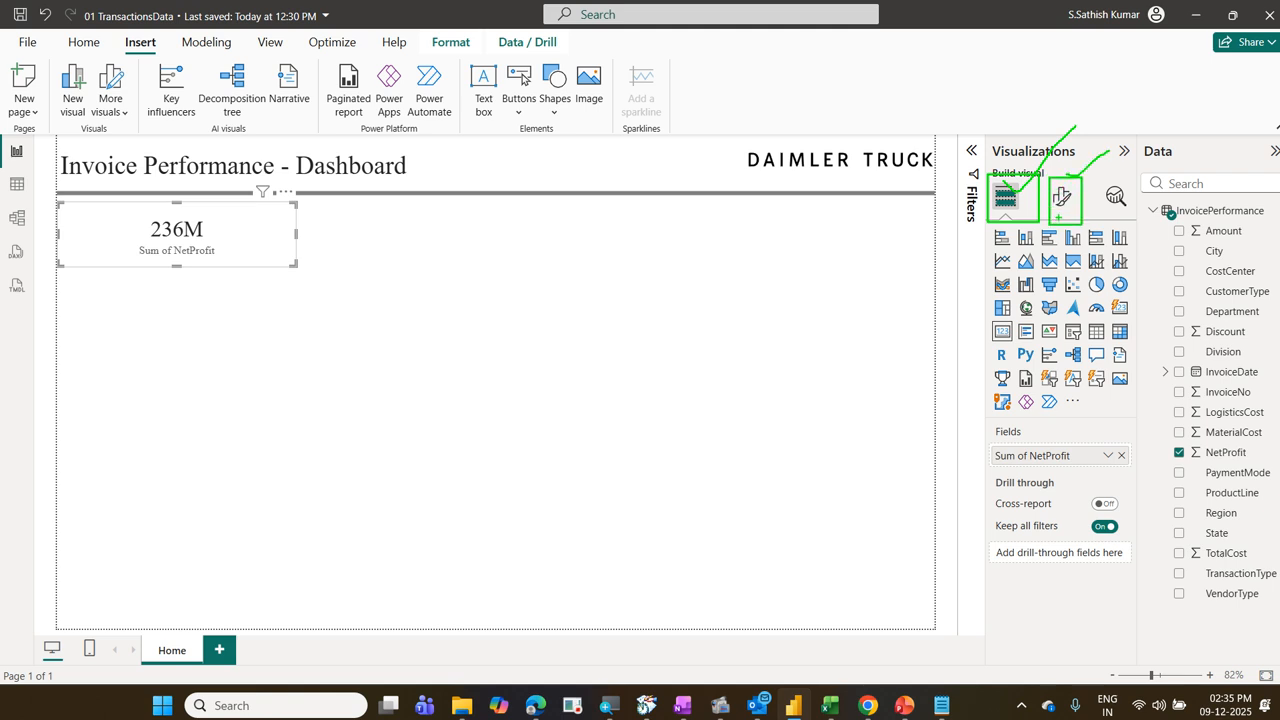
mouse_move(1062, 222)
mouse_down()
mouse_move(1090, 160)
mouse_move(1062, 242)
mouse_up()
key(Escape)
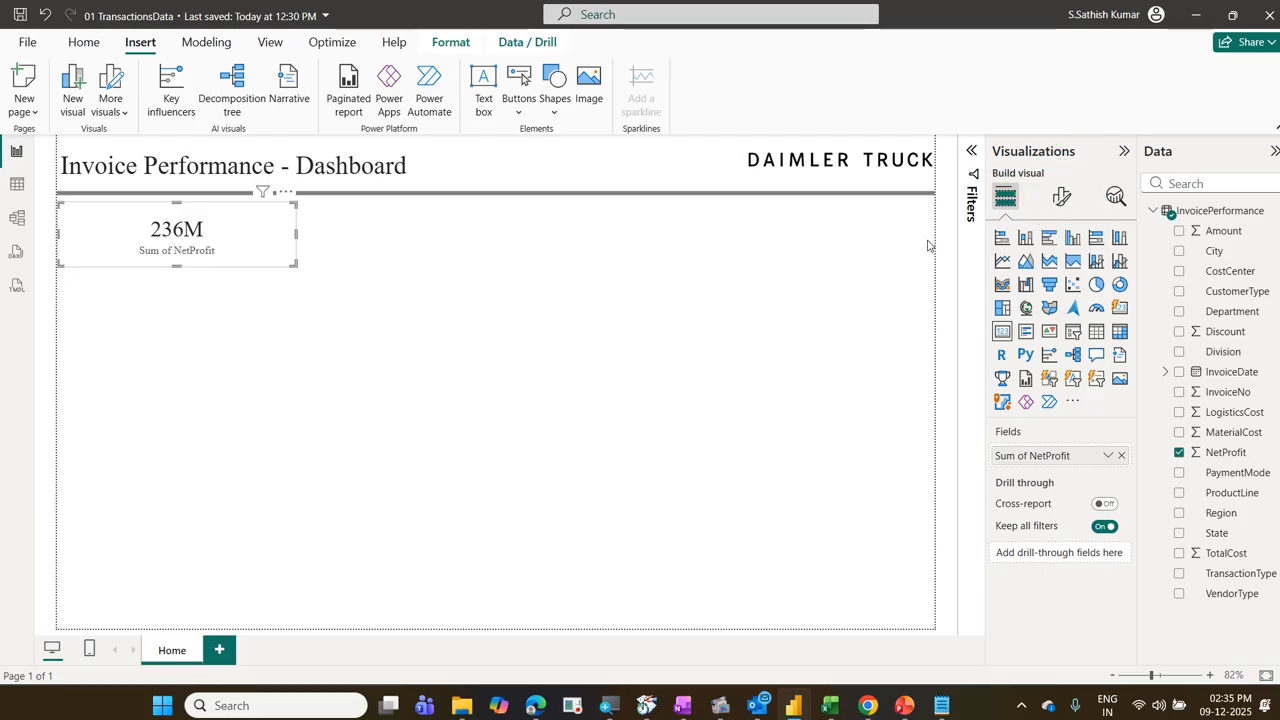
Step: Open the formatting options of the NetProfit card
click(1062, 198)
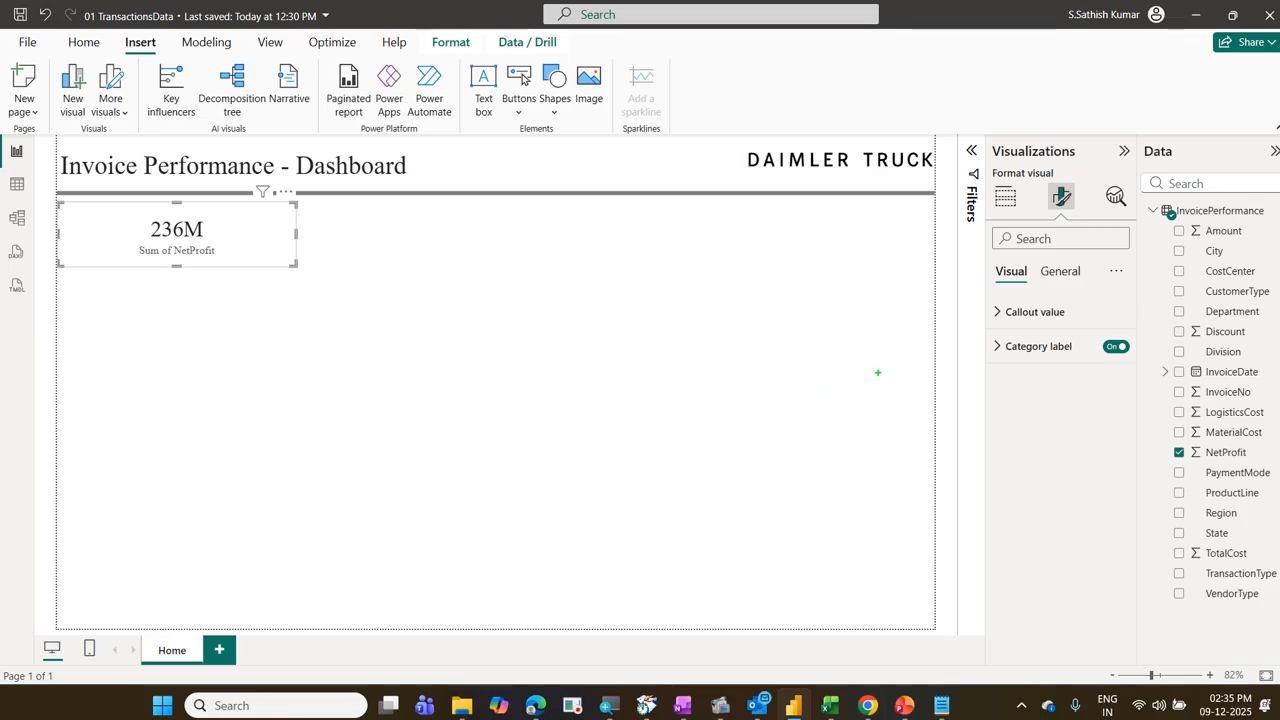
drag(989, 260, 1033, 291)
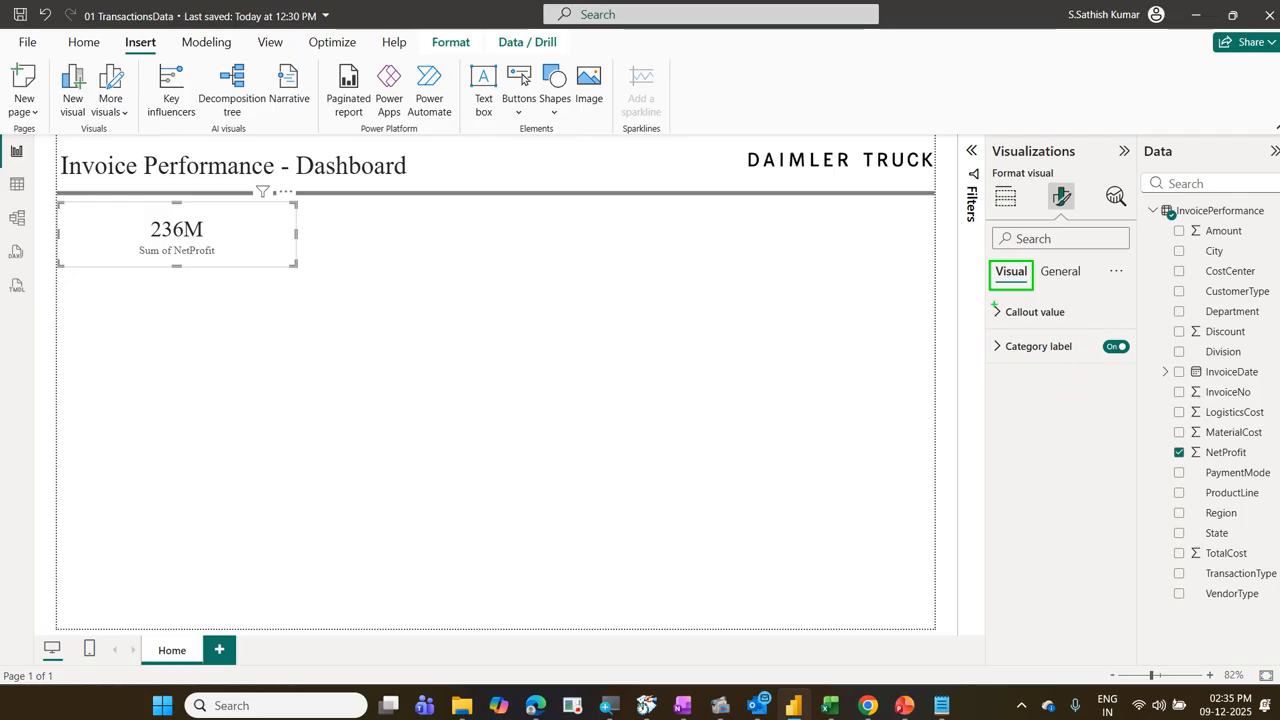
mouse_move(990, 301)
mouse_down()
mouse_move(1080, 344)
mouse_move(1140, 434)
mouse_up()
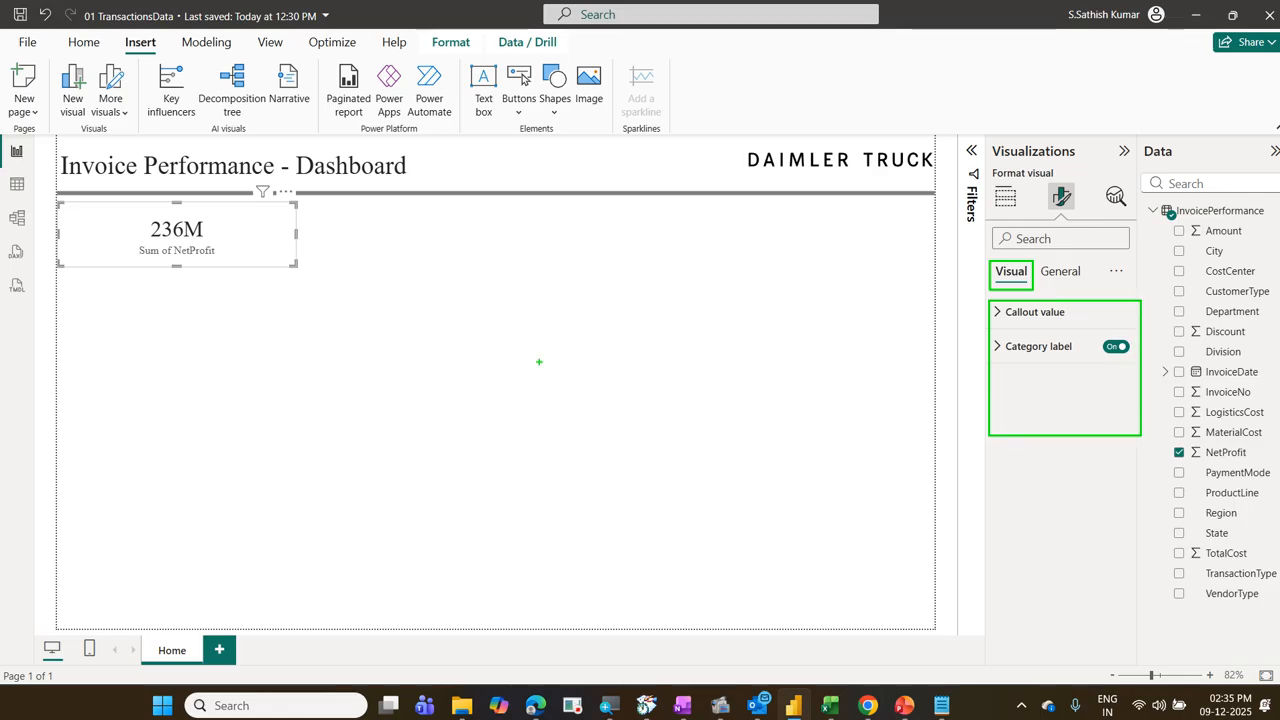
drag(242, 258, 290, 198)
drag(1069, 308, 1108, 293)
drag(1071, 346, 1095, 327)
drag(1038, 312, 1037, 444)
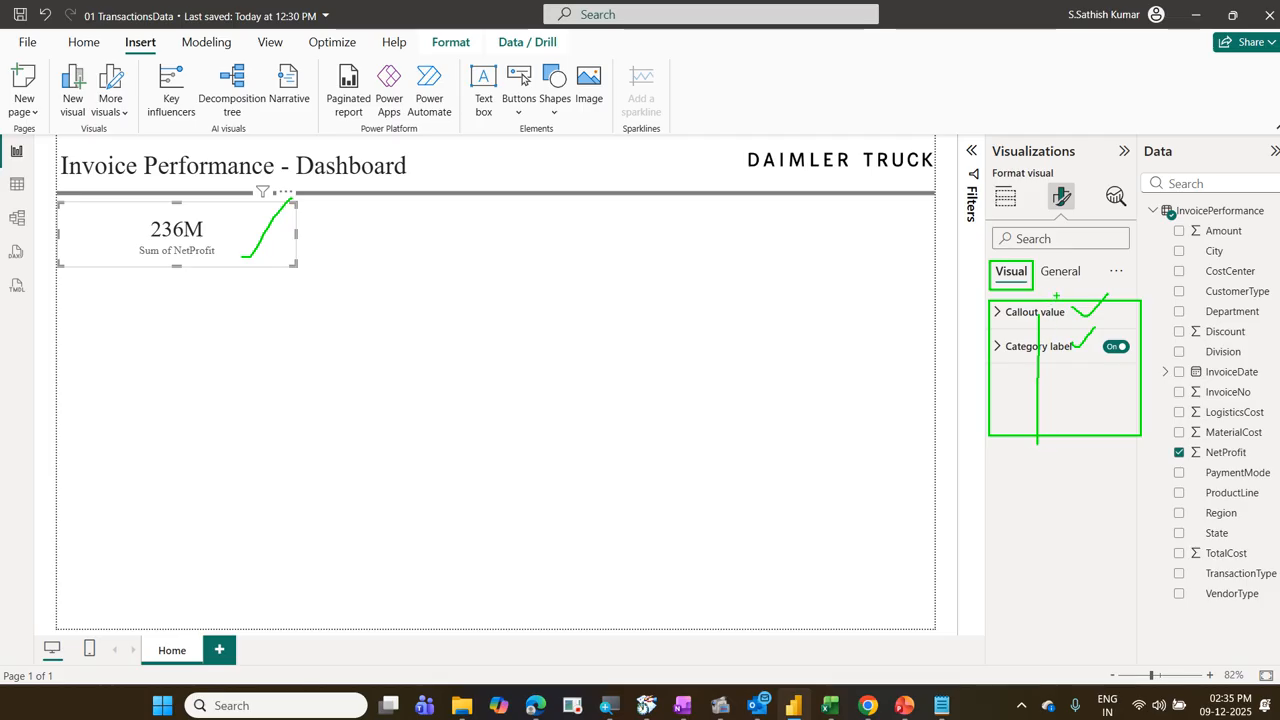
mouse_move(1046, 286)
mouse_down()
mouse_move(1072, 281)
mouse_move(1076, 253)
mouse_move(1036, 266)
mouse_move(1056, 290)
mouse_up()
key(Escape)
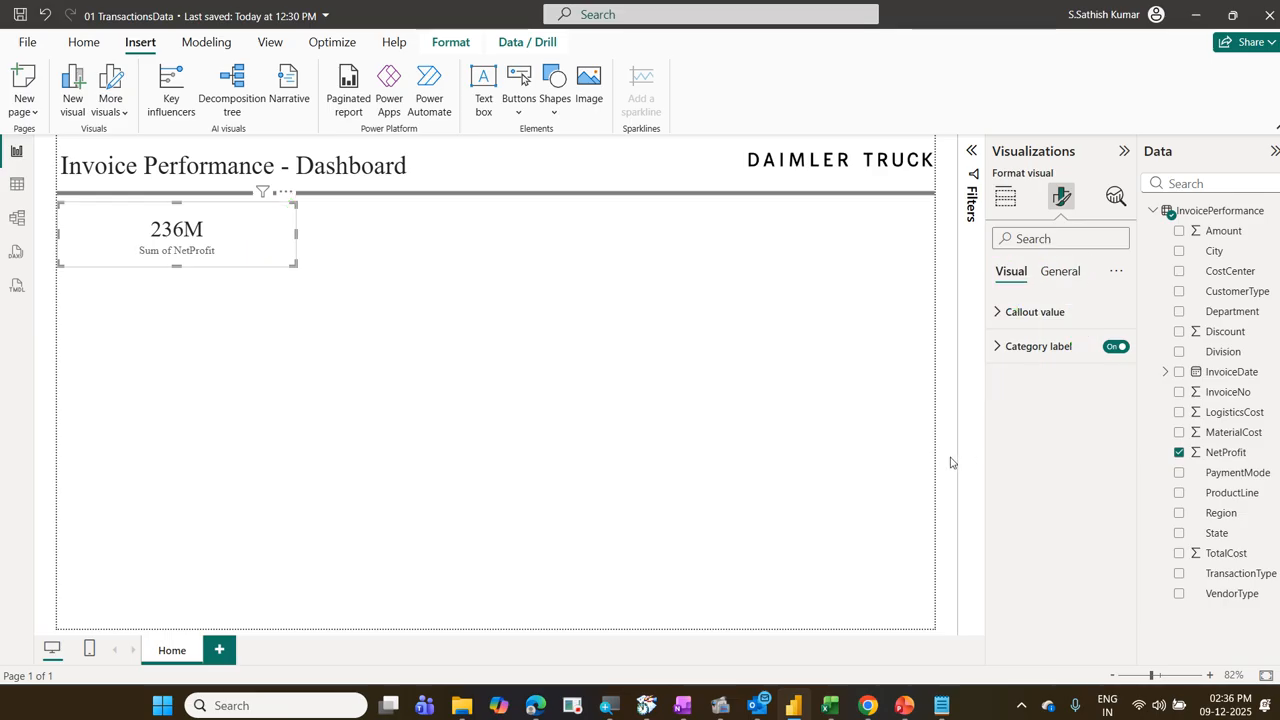
Step: Look over the NetProfit card's General formatting options and return to its Visual options
click(1068, 272)
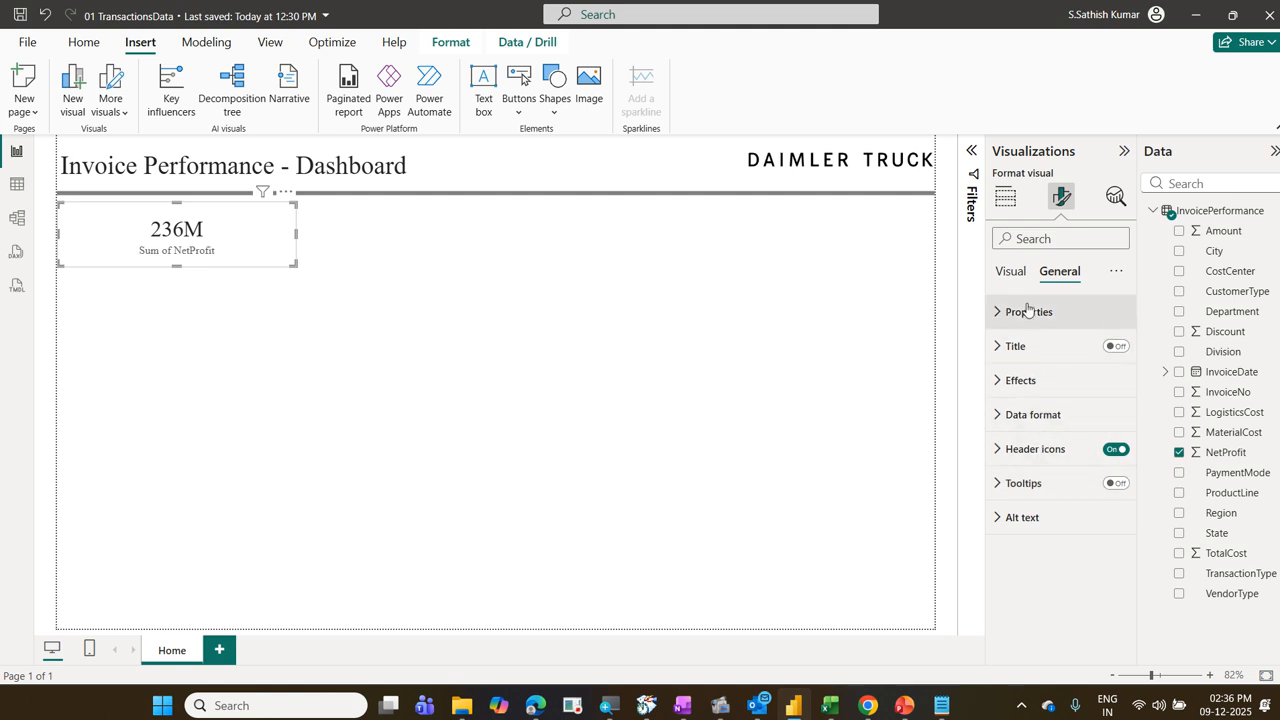
click(1012, 276)
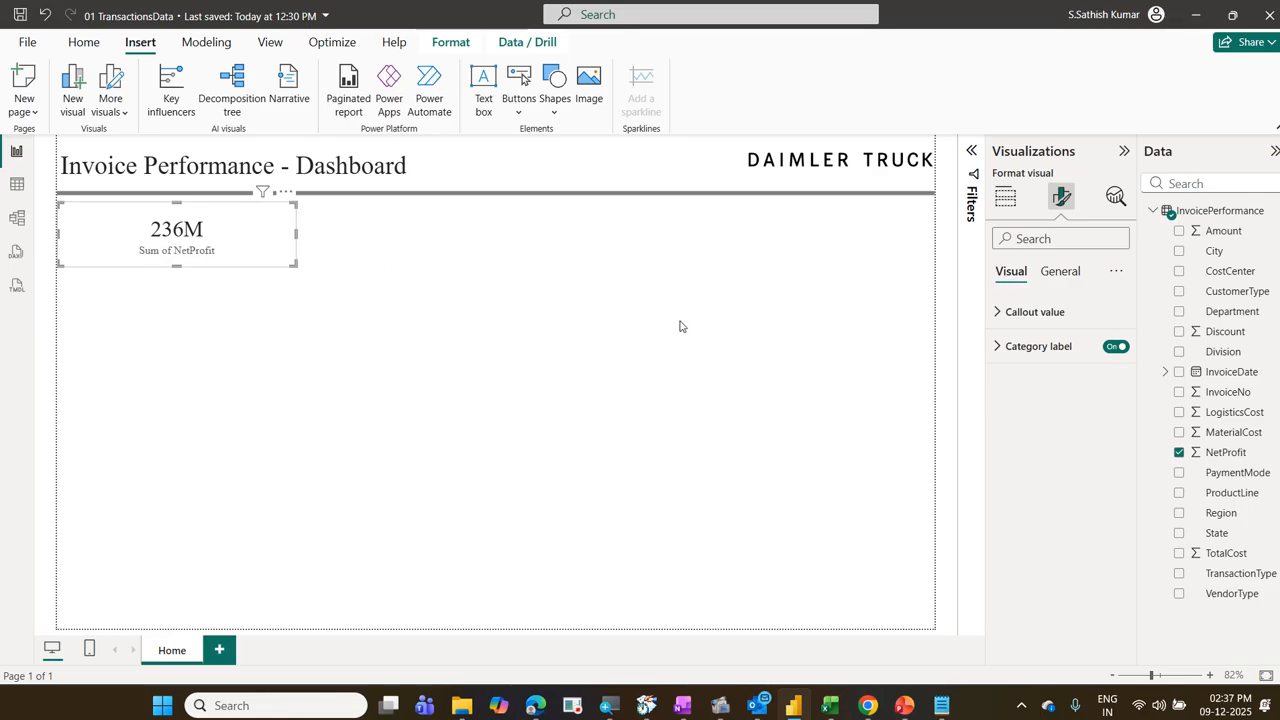
Step: Set the display units of the NetProfit card's callout value to None
click(1024, 311)
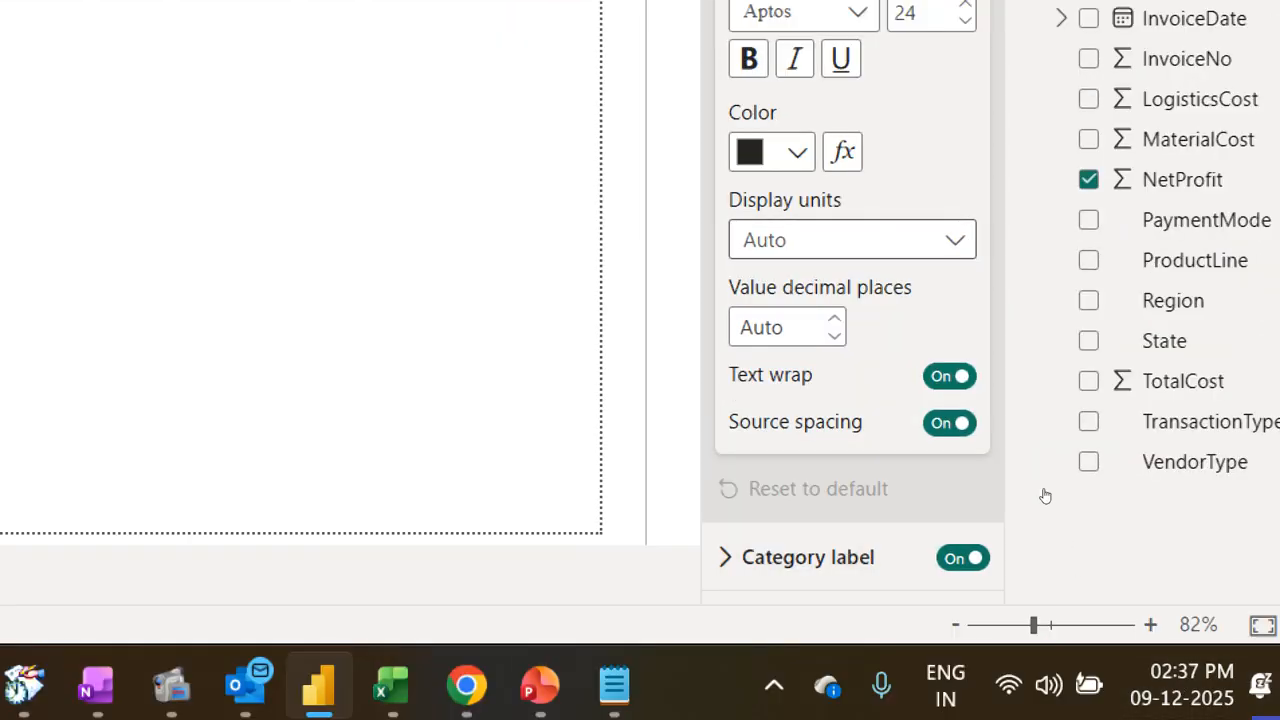
click(808, 248)
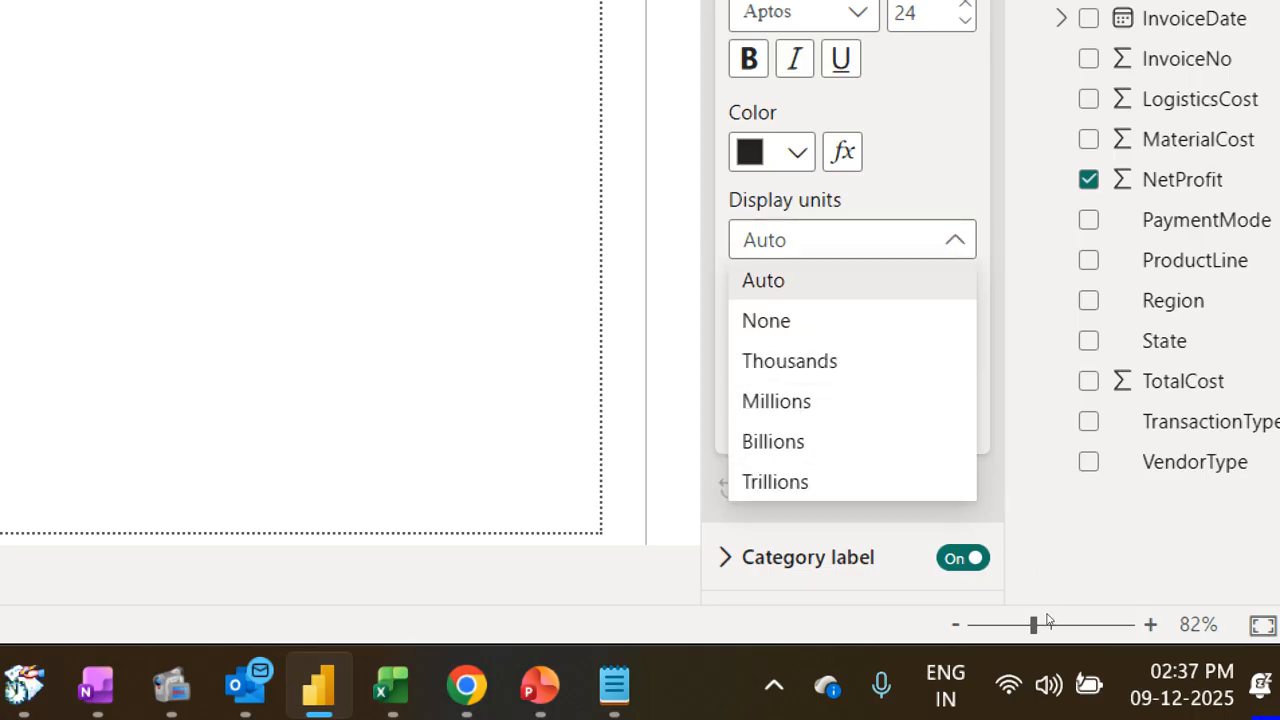
click(1040, 531)
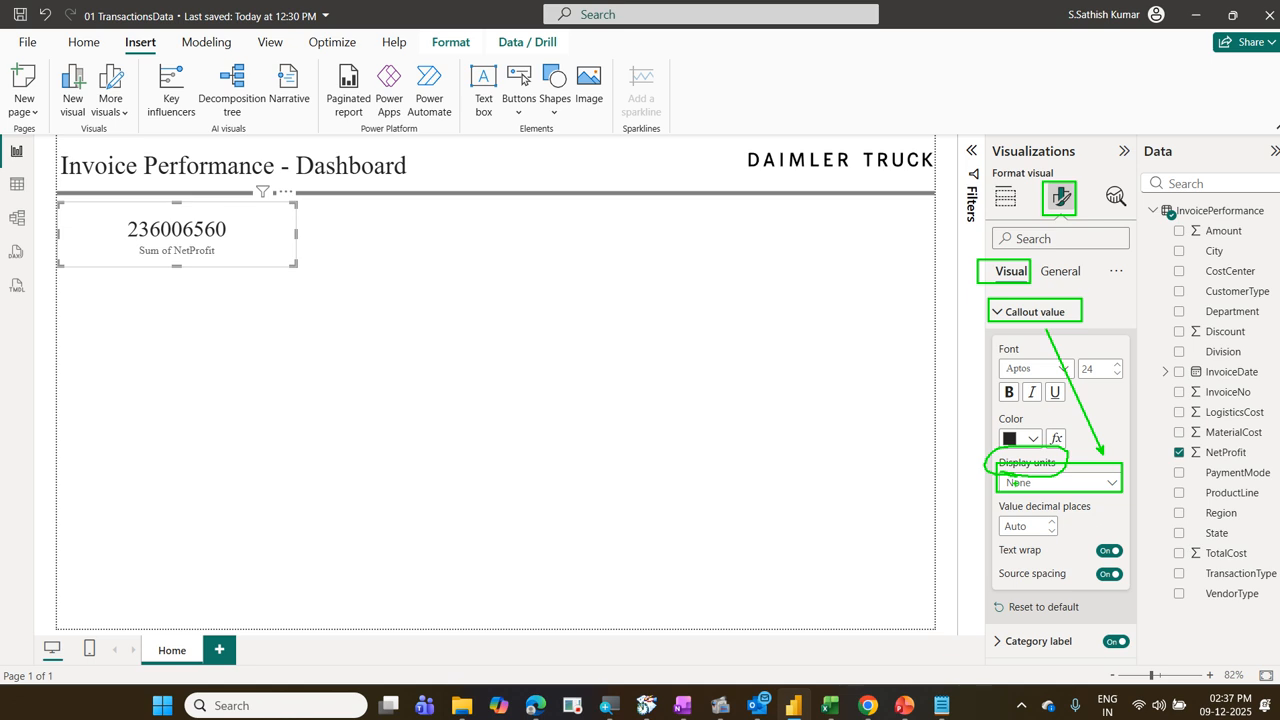
key(Escape)
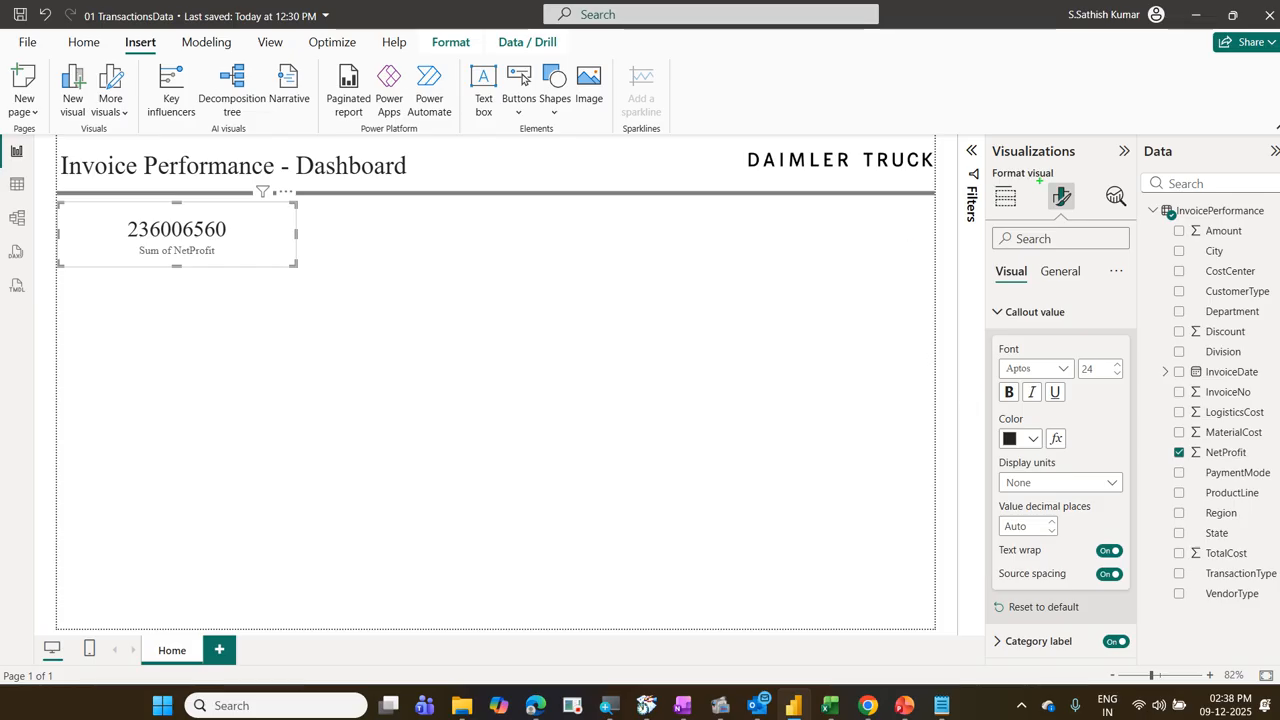
Step: Turn off the NetProfit card's category label
drag(1040, 180, 1078, 226)
mouse_move(982, 628)
mouse_down()
mouse_move(1122, 668)
mouse_move(1130, 612)
mouse_move(1080, 640)
mouse_move(1105, 658)
mouse_move(1160, 607)
mouse_up()
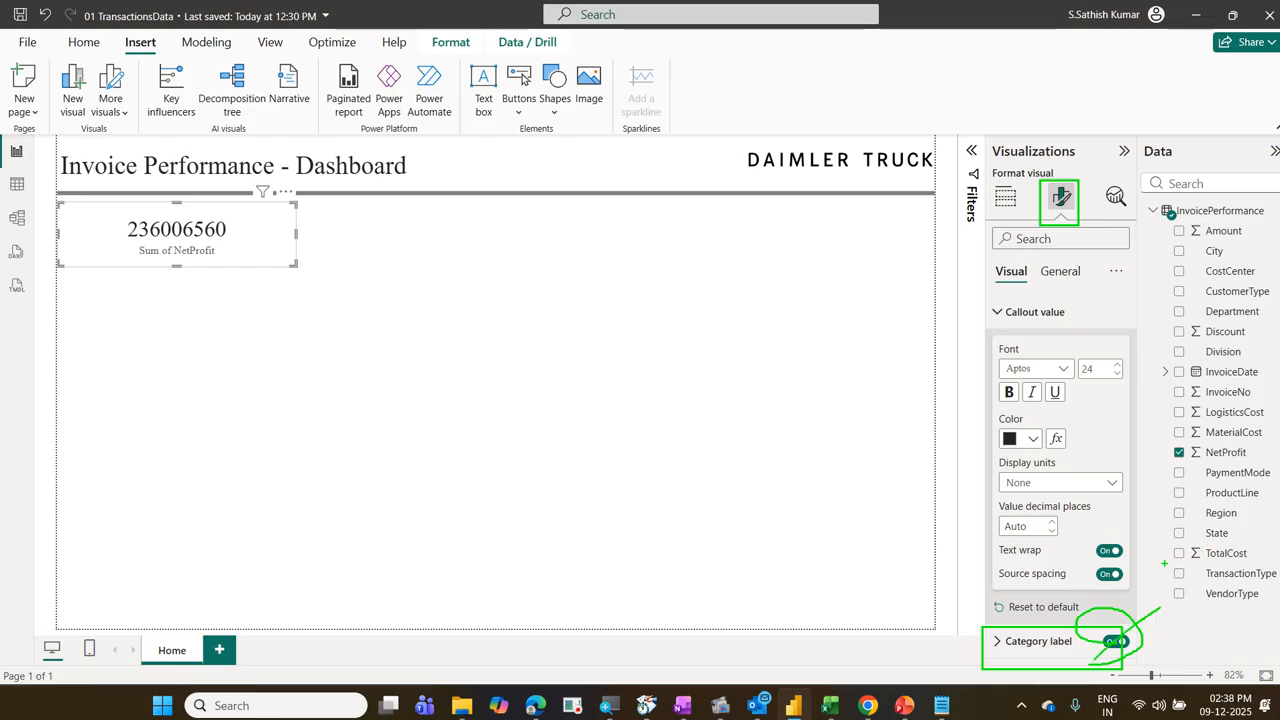
key(Escape)
click(1113, 645)
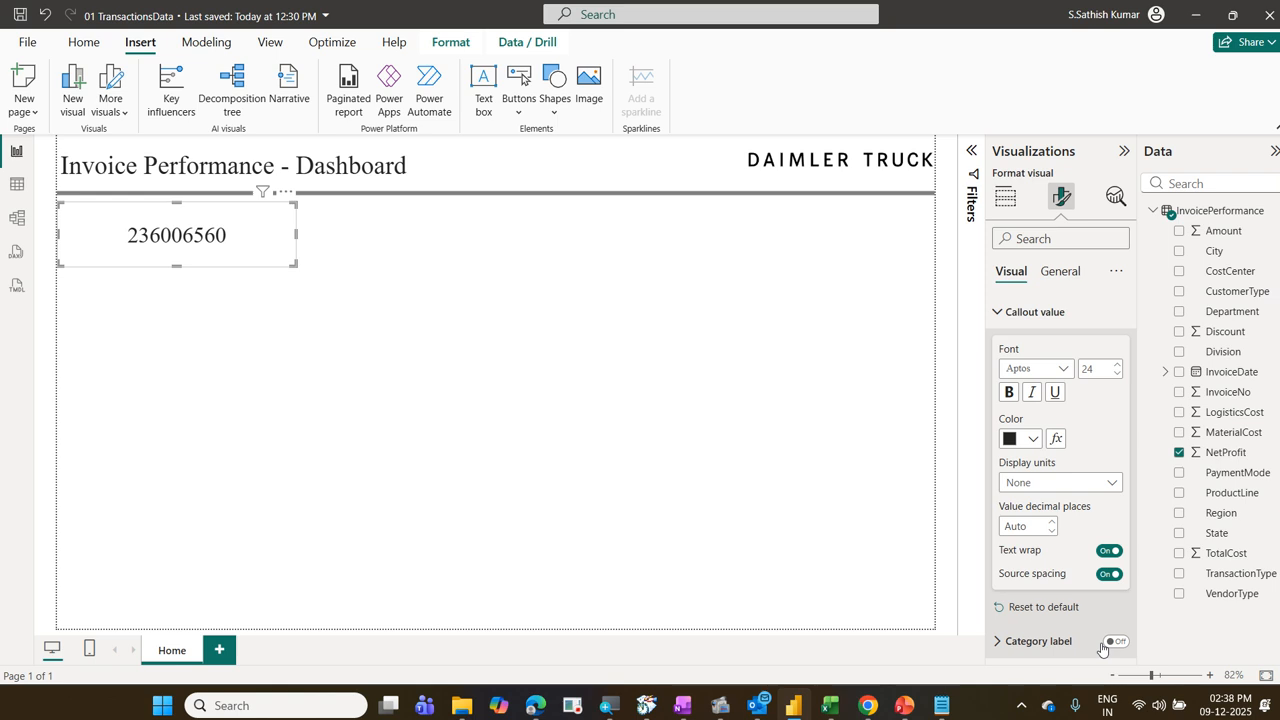
Step: Turn on the NetProfit card's title and set its text to "Sum of Net Profit"
click(1075, 285)
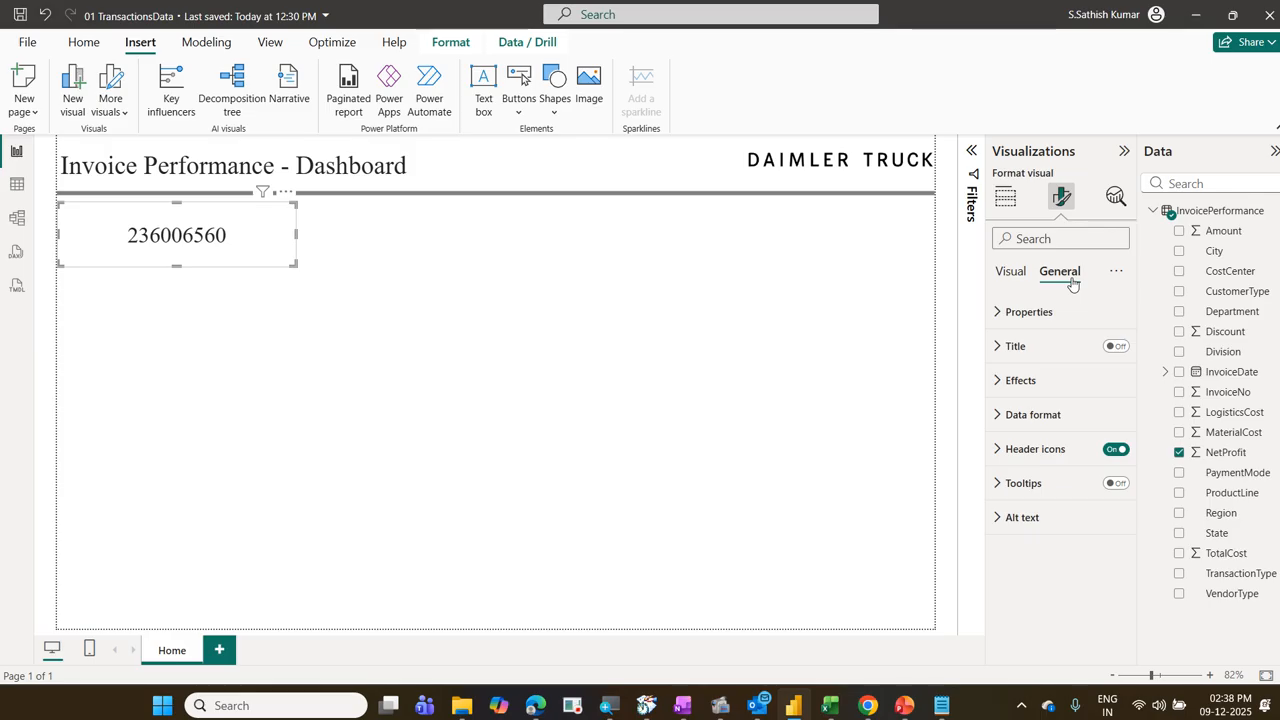
click(1022, 338)
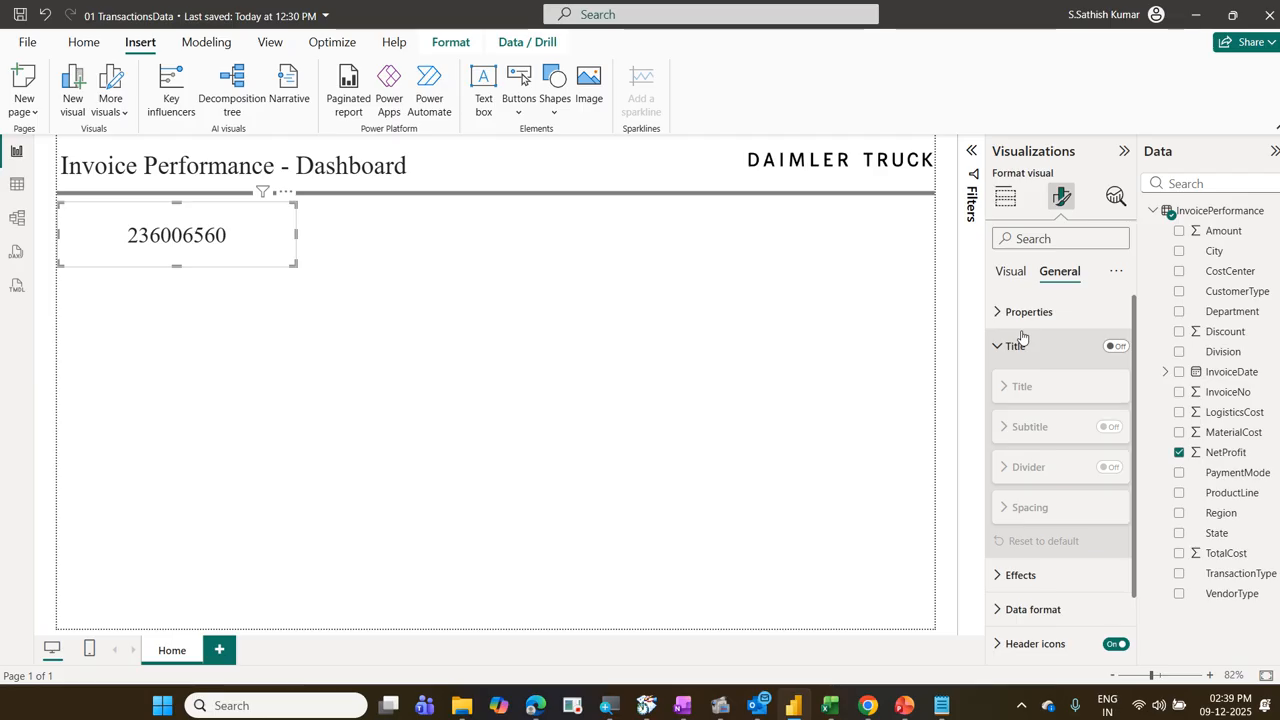
click(1126, 347)
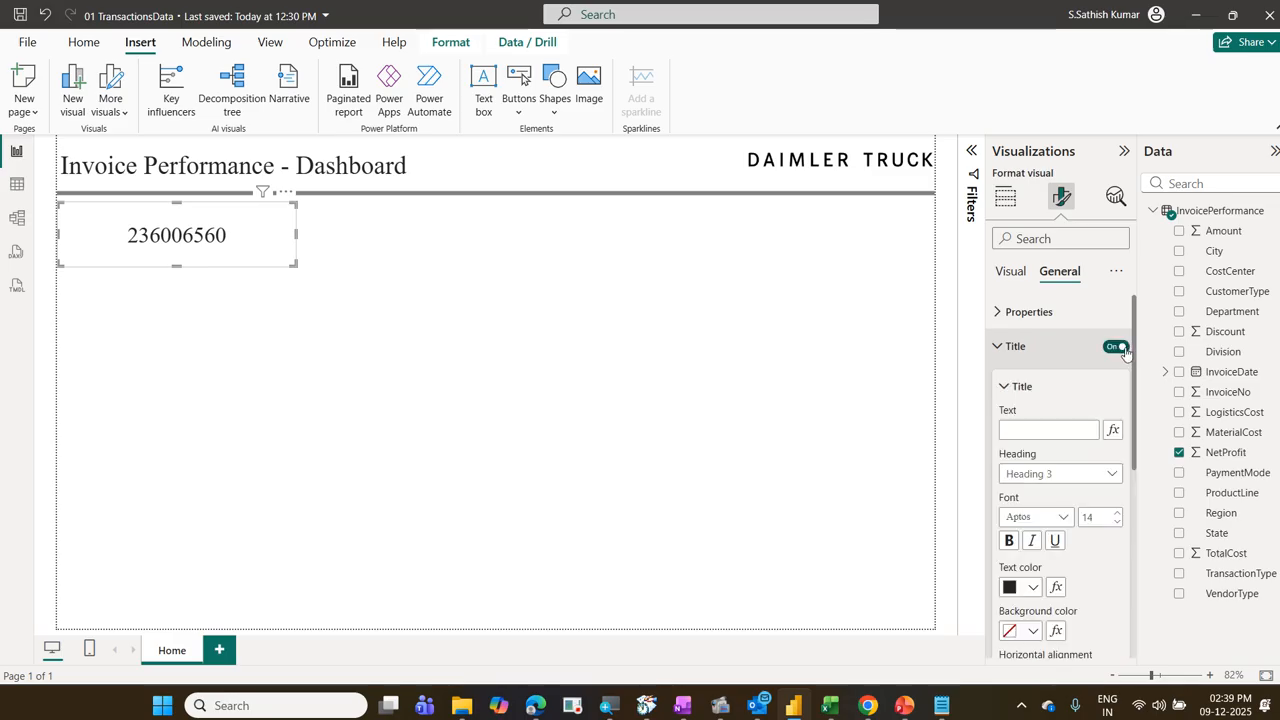
click(1012, 428)
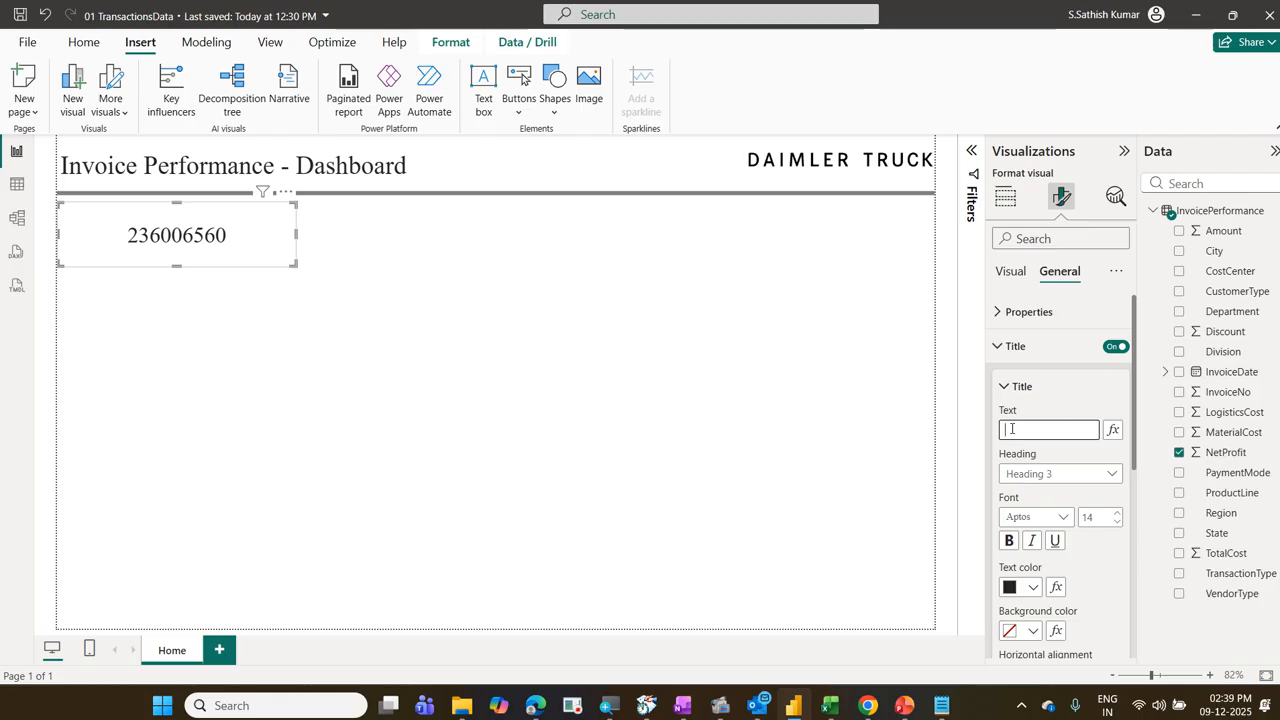
text(Sum of)
text(Net P)
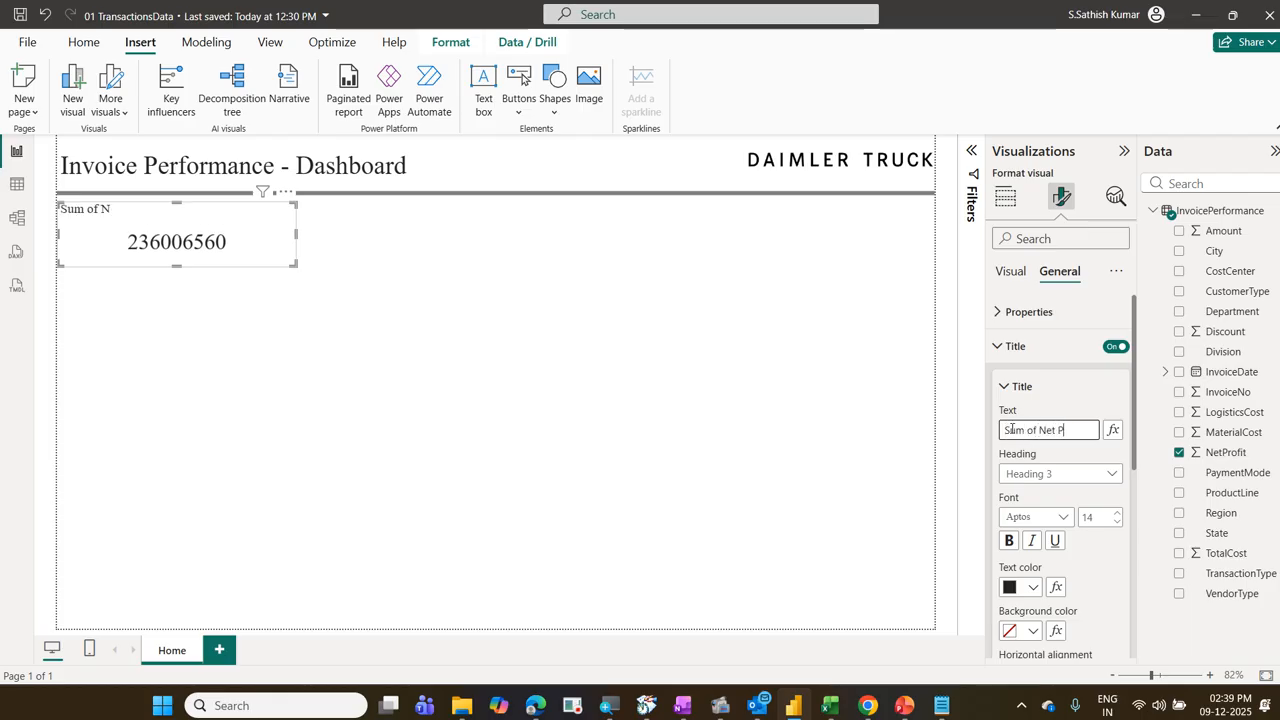
text(rofit)
Step: Make the card's title bold and set its text color to white
scroll(1059, 474, down, 2)
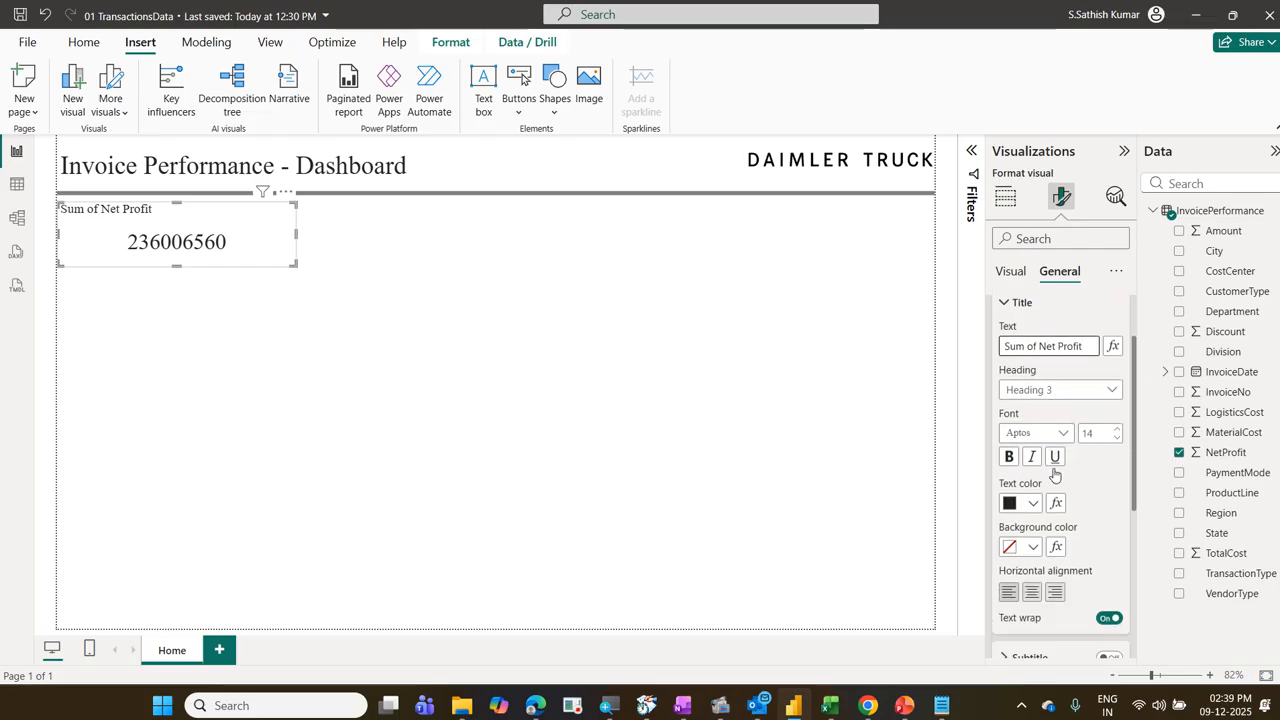
scroll(1055, 566, down, 1)
scroll(1055, 566, up, 1)
click(1009, 457)
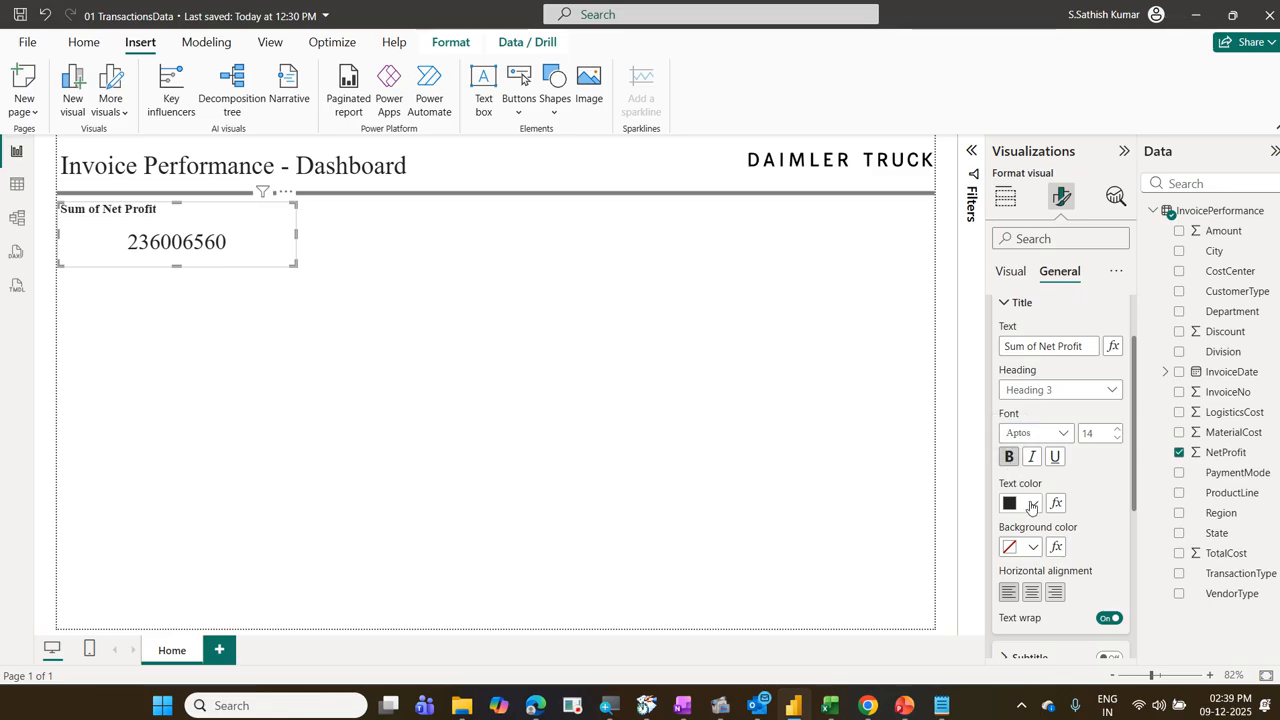
click(1033, 504)
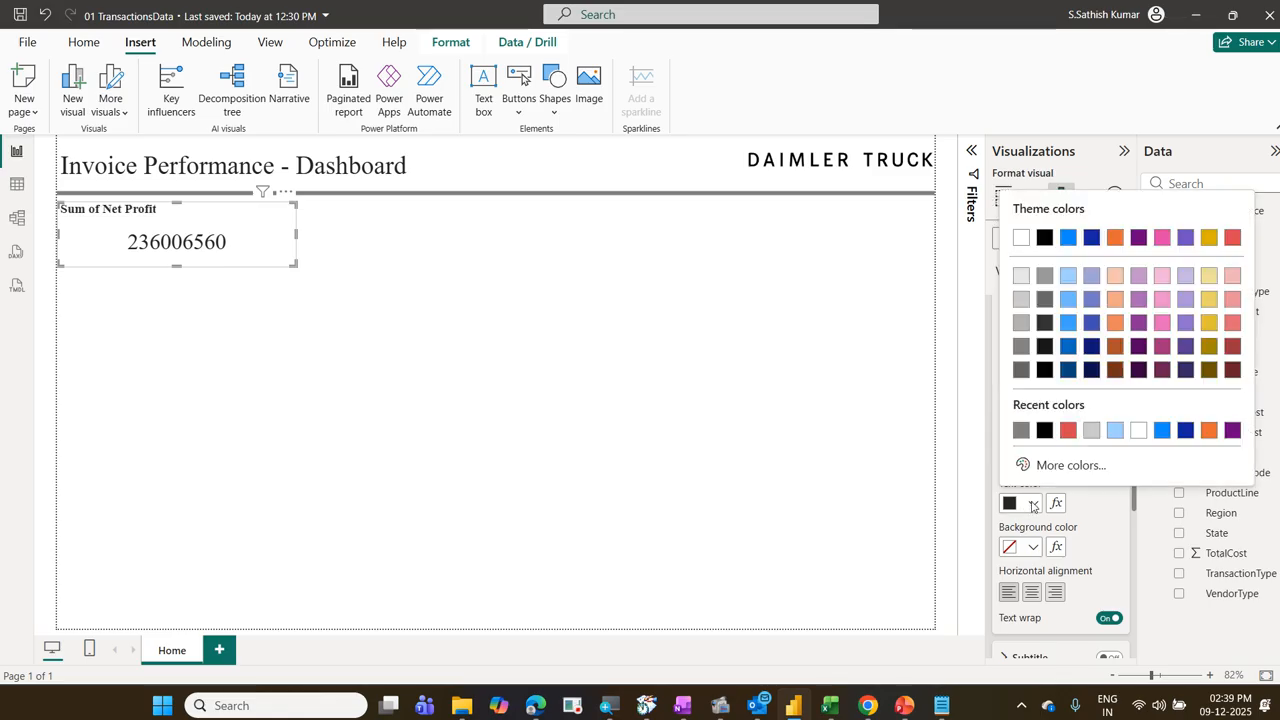
click(1138, 432)
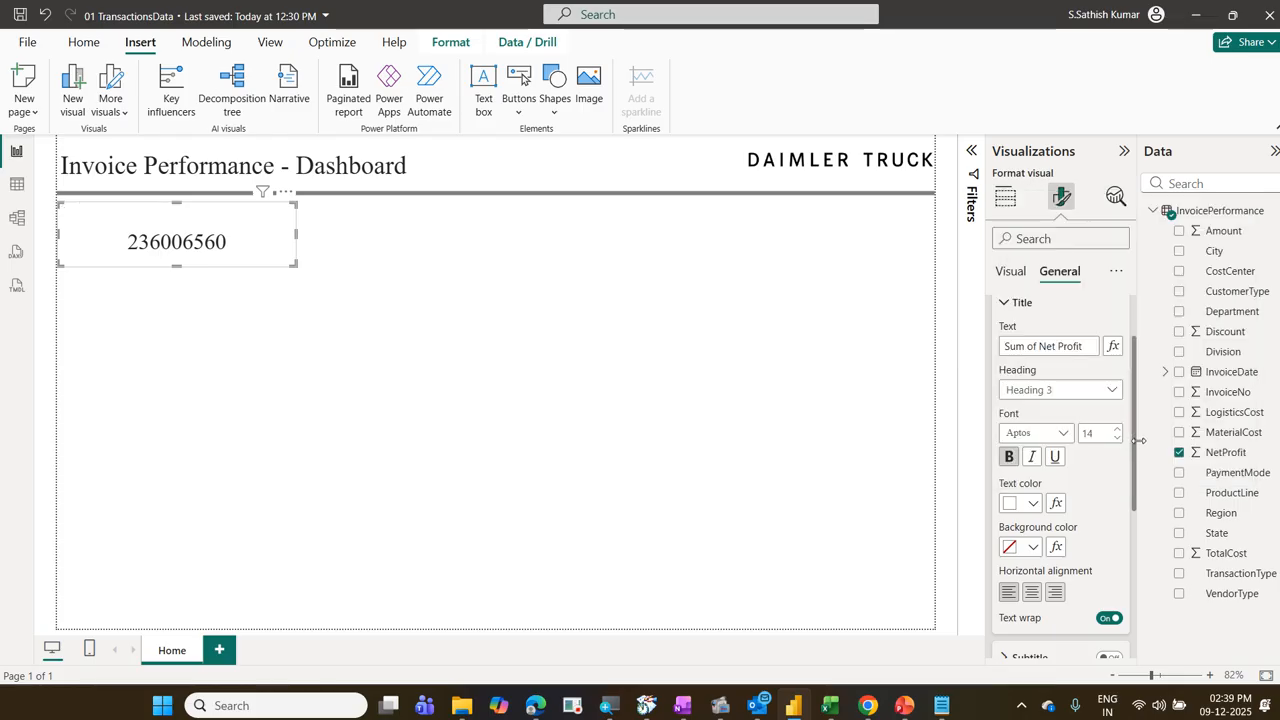
Step: Give the card's title a gray background and center it horizontally
click(1033, 546)
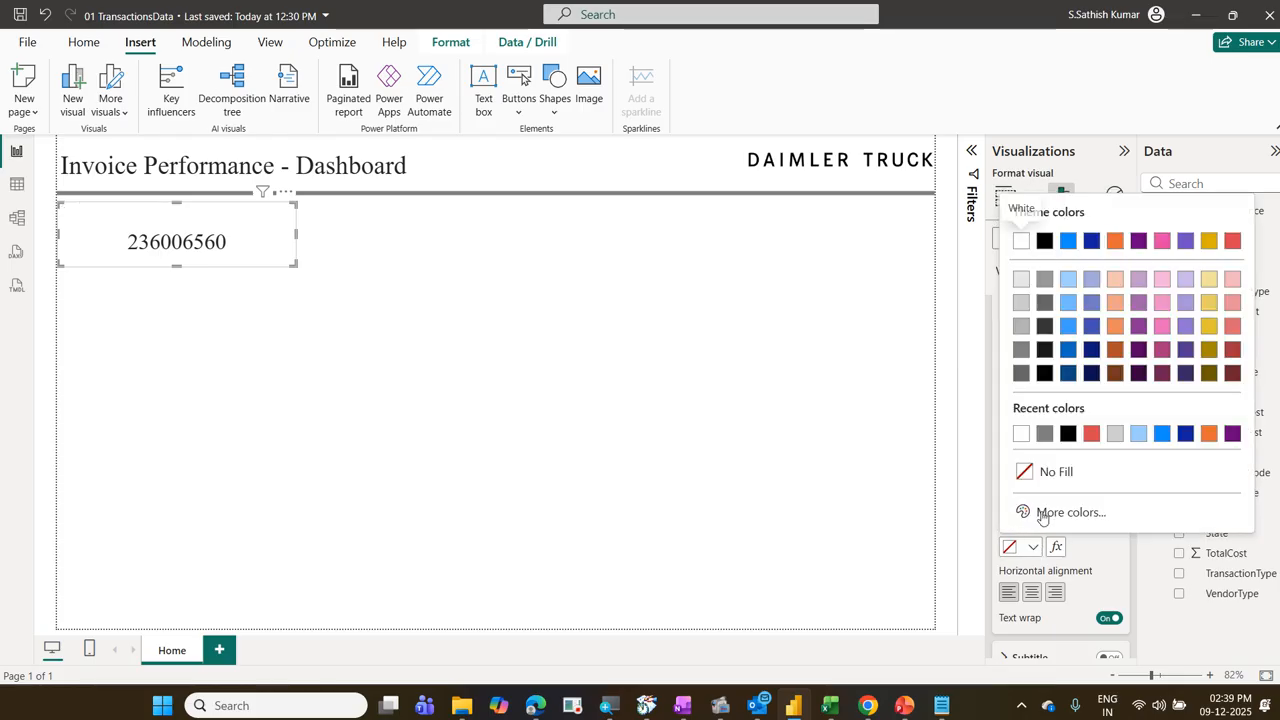
click(1022, 350)
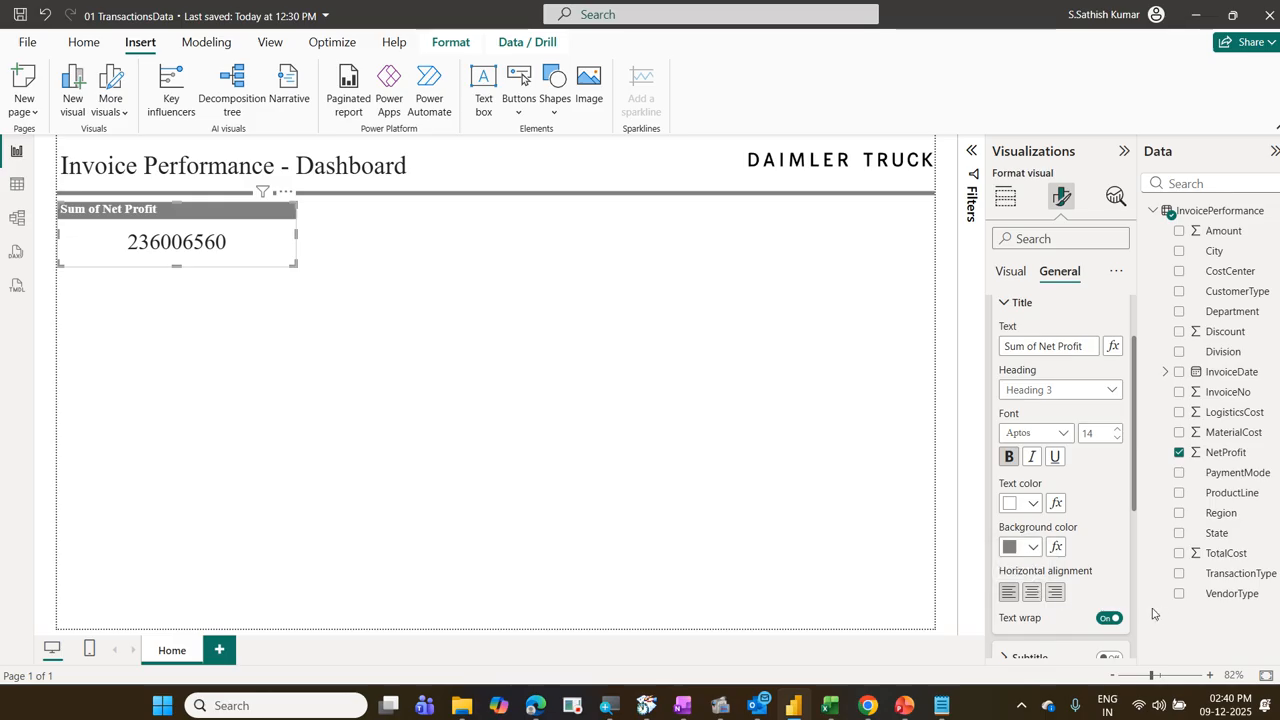
click(1032, 593)
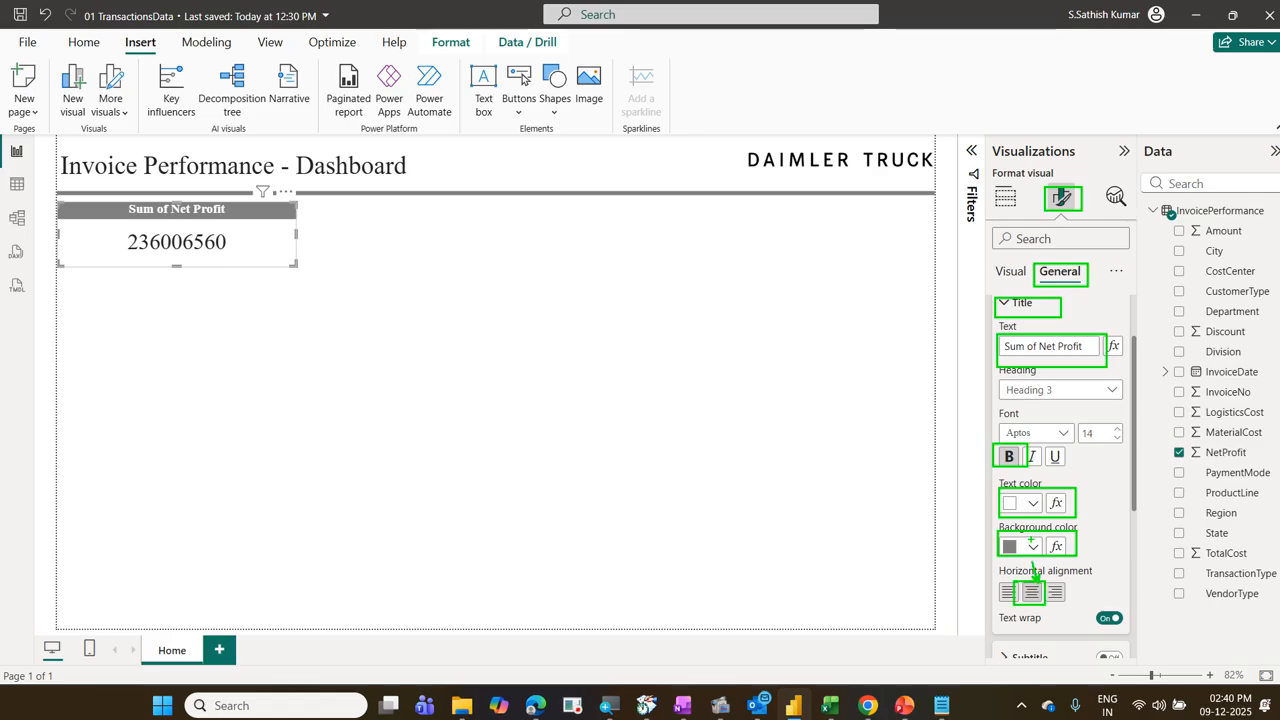
mouse_move(1029, 494)
mouse_down()
mouse_move(1014, 430)
mouse_move(1031, 373)
mouse_up()
key(Escape)
key(Escape)
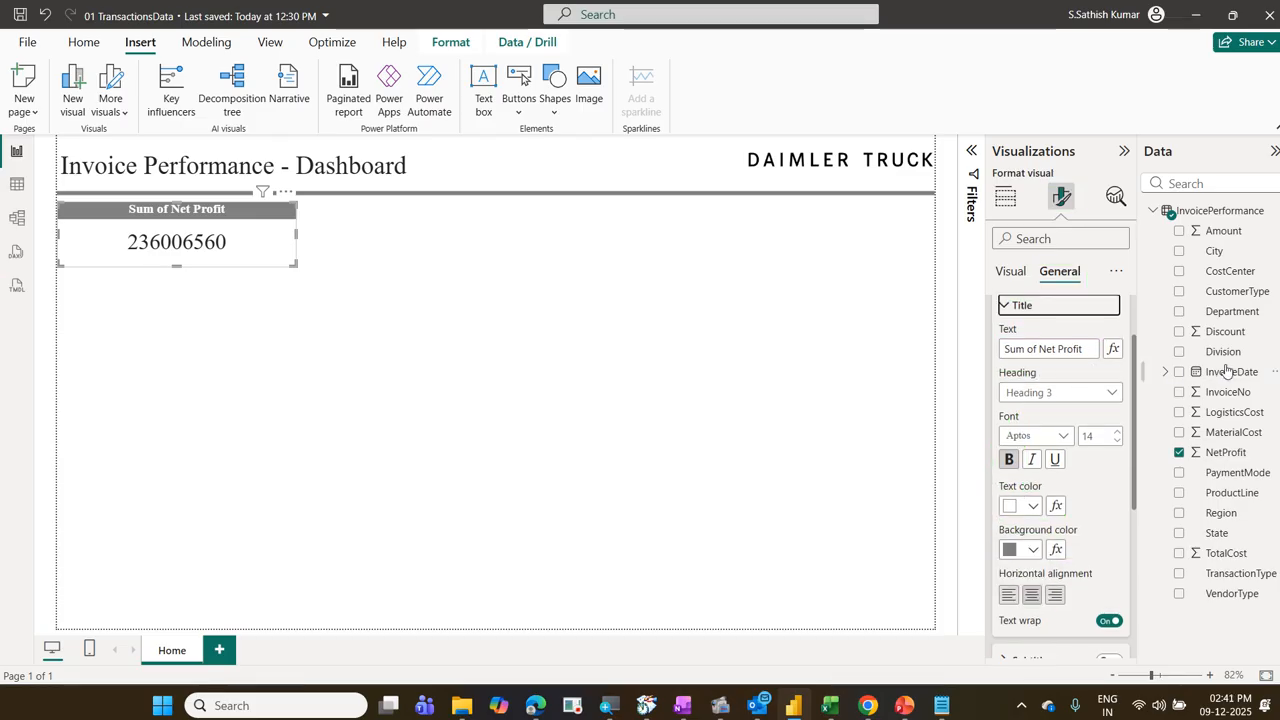
click(1011, 276)
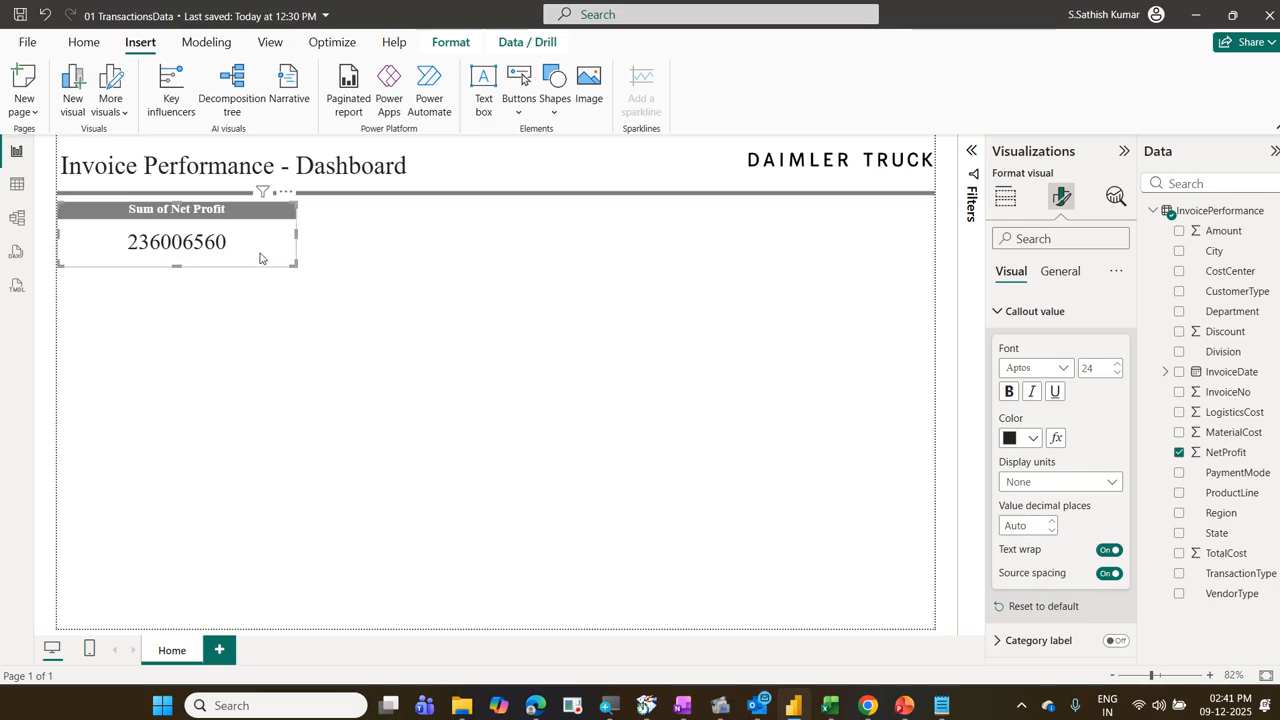
click(1060, 271)
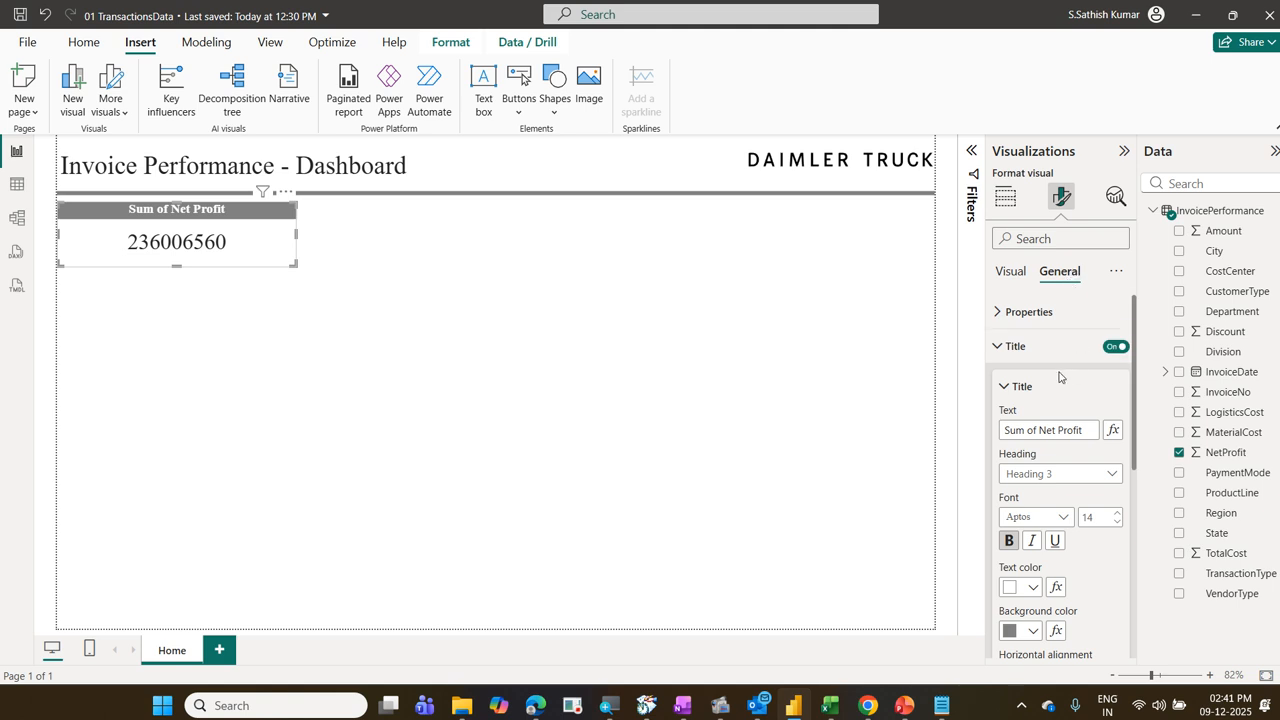
scroll(1082, 425, down, 2)
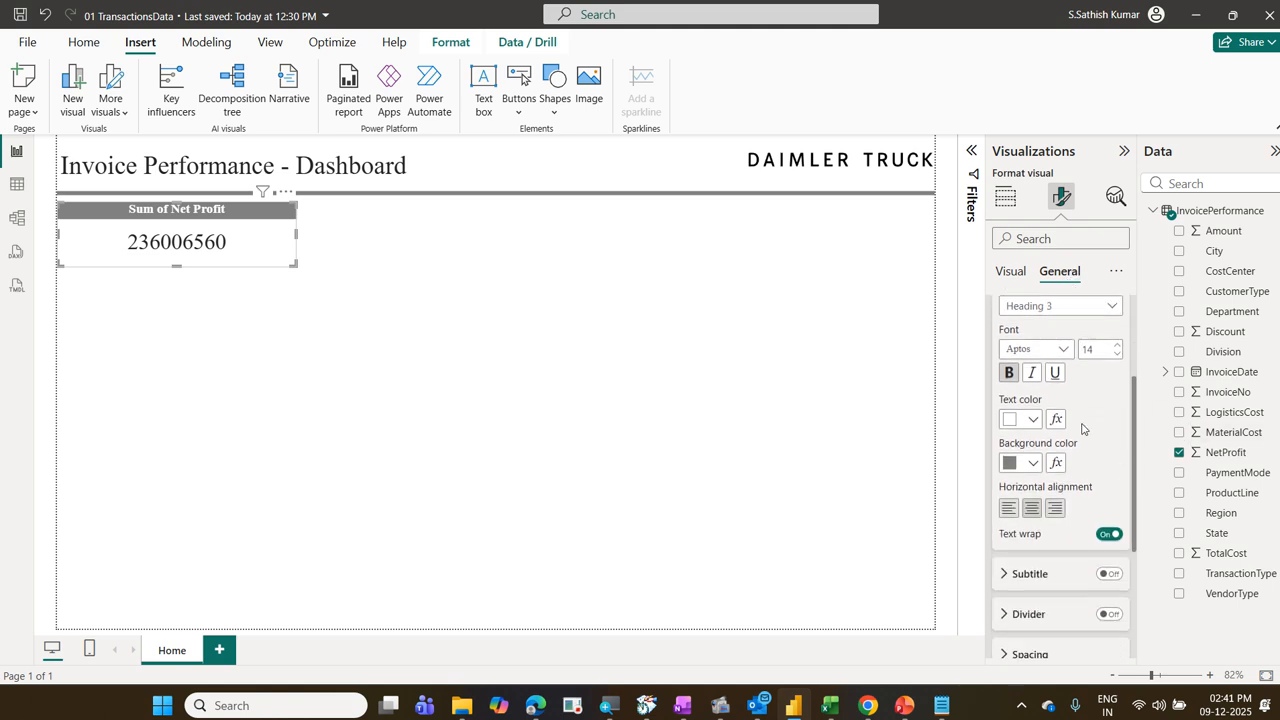
scroll(1070, 420, up, 2)
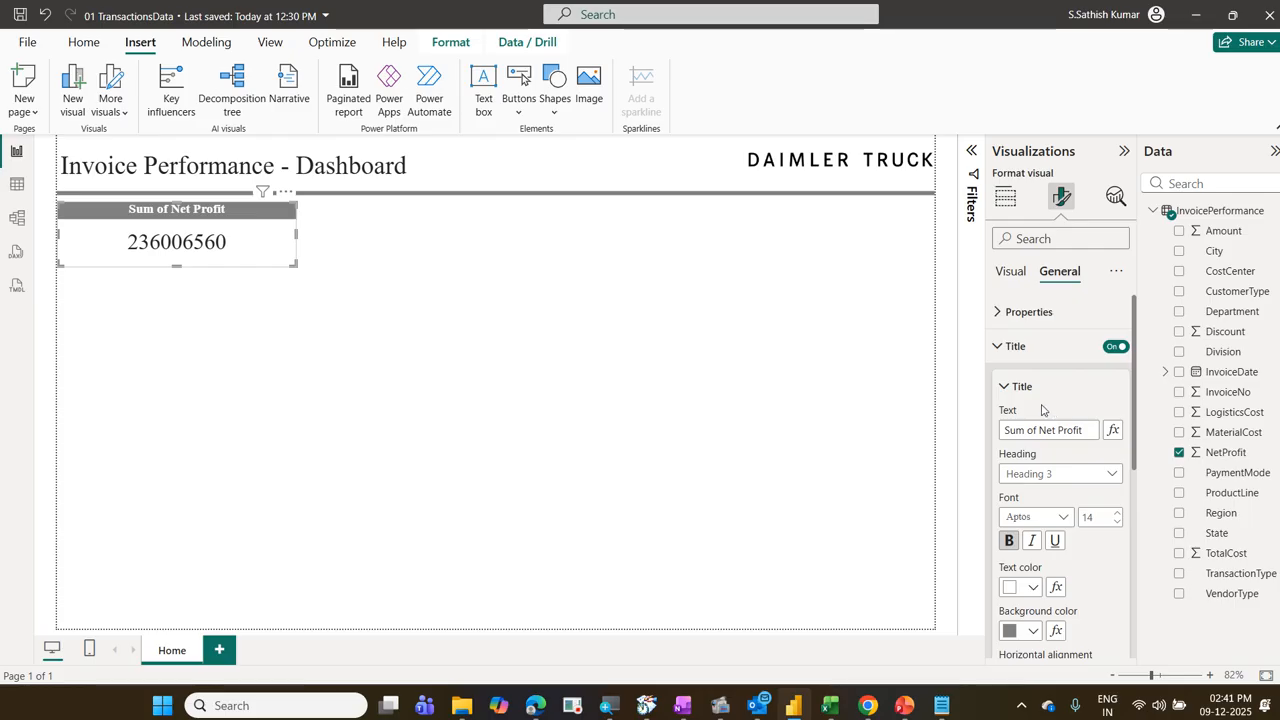
Step: Set the data format of Sum of NetProfit to Currency and narrow the card so it fits more closely around the value
click(1012, 350)
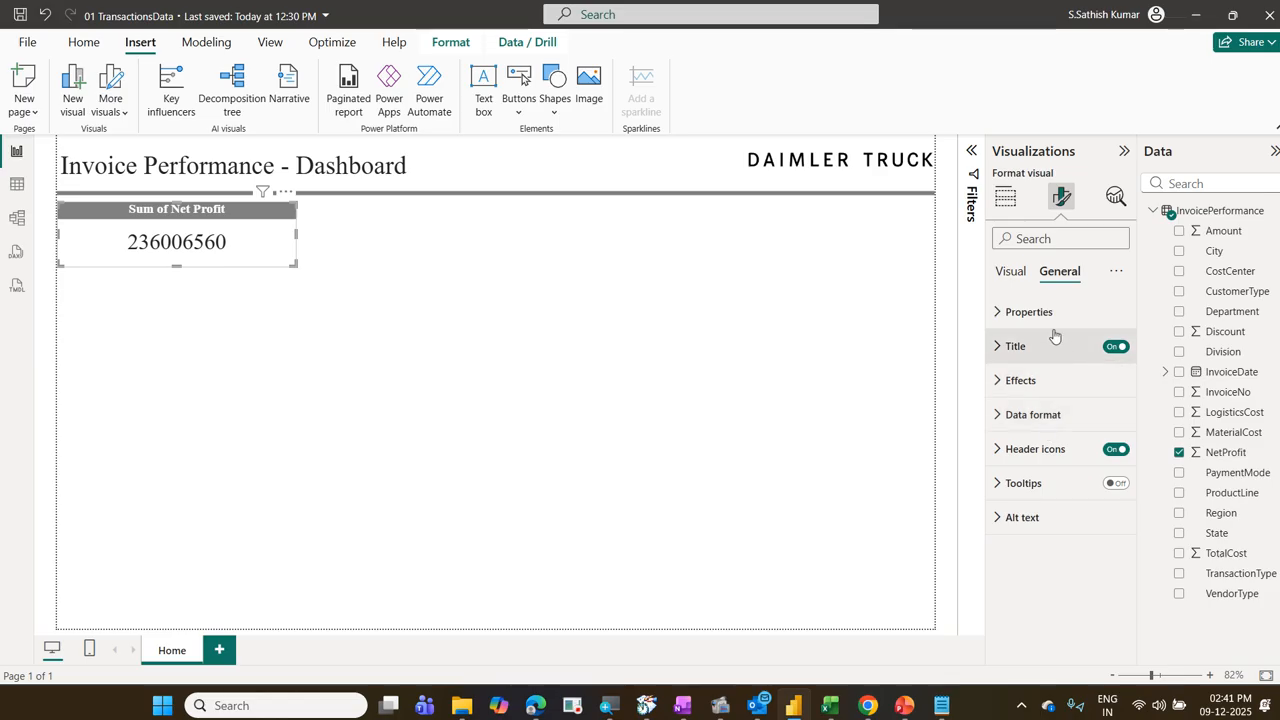
click(1053, 416)
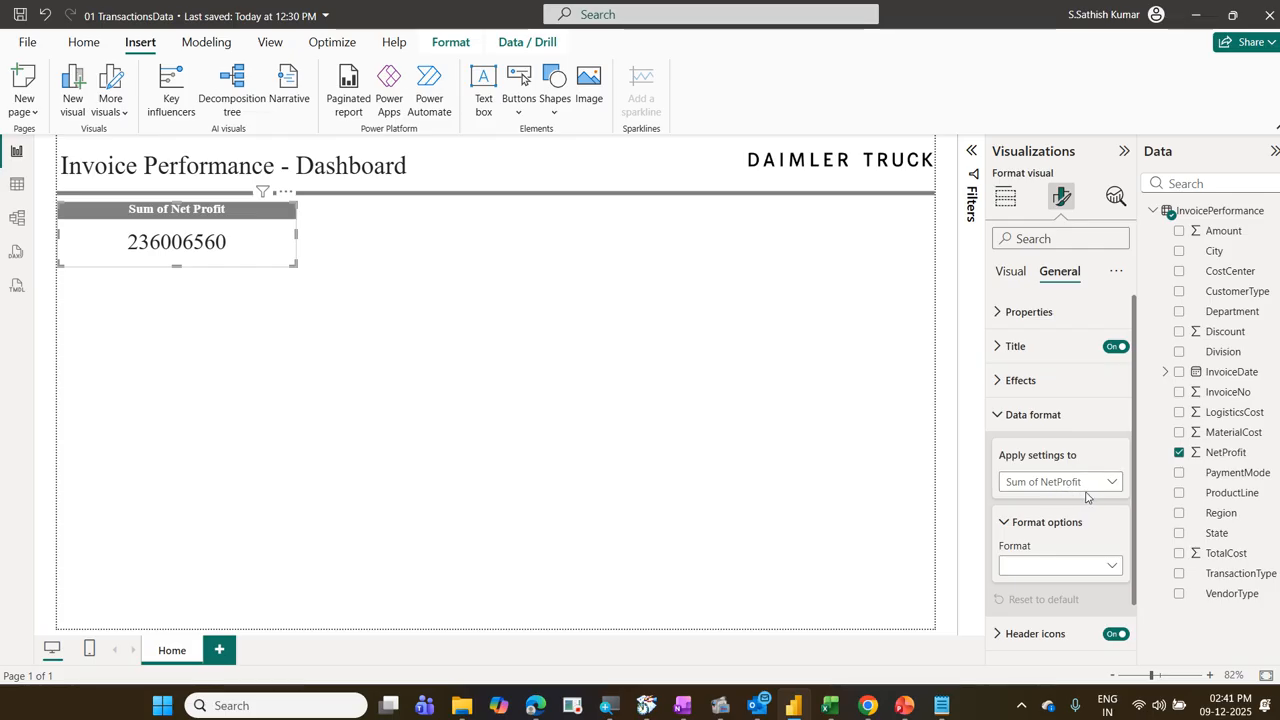
scroll(1080, 500, down, 2)
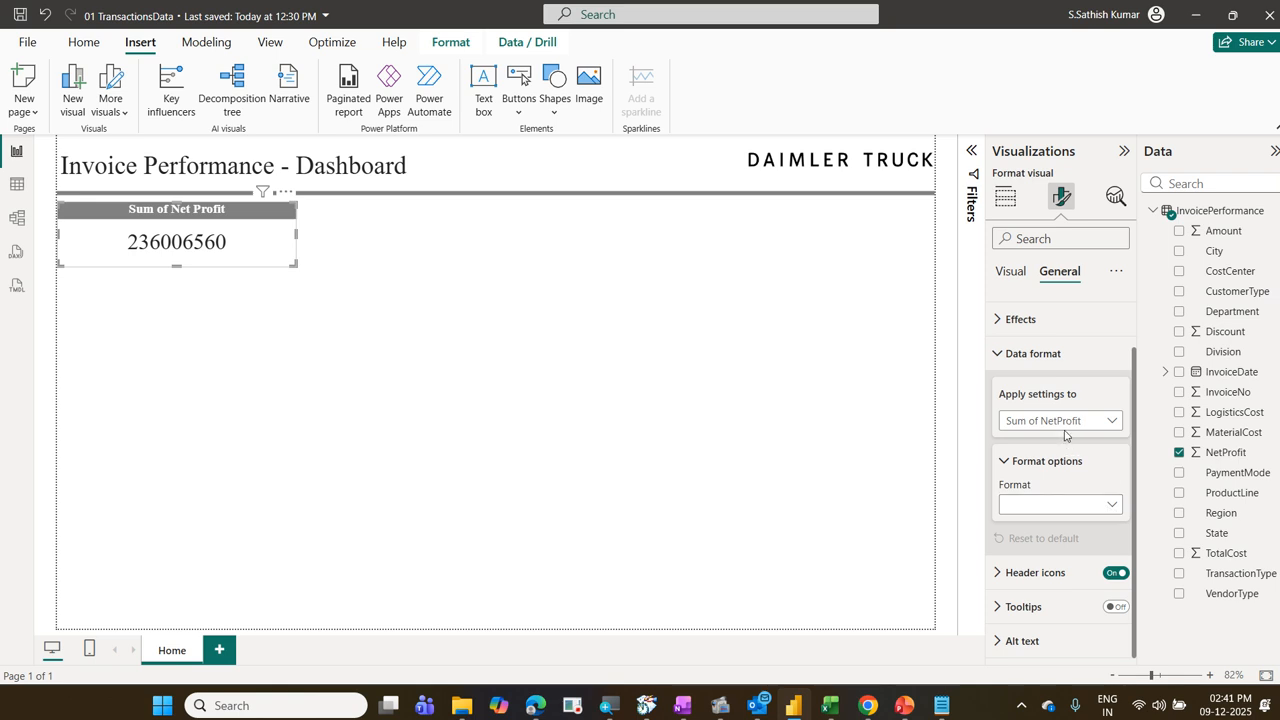
click(1114, 506)
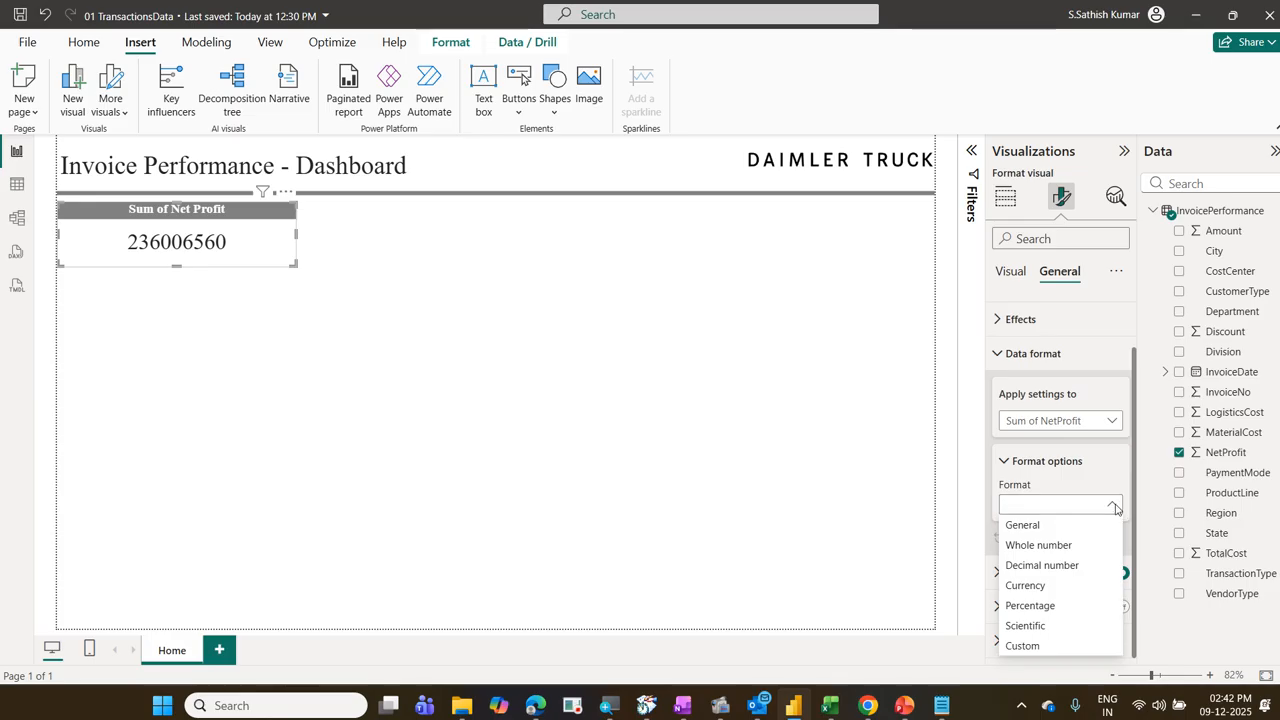
click(1096, 585)
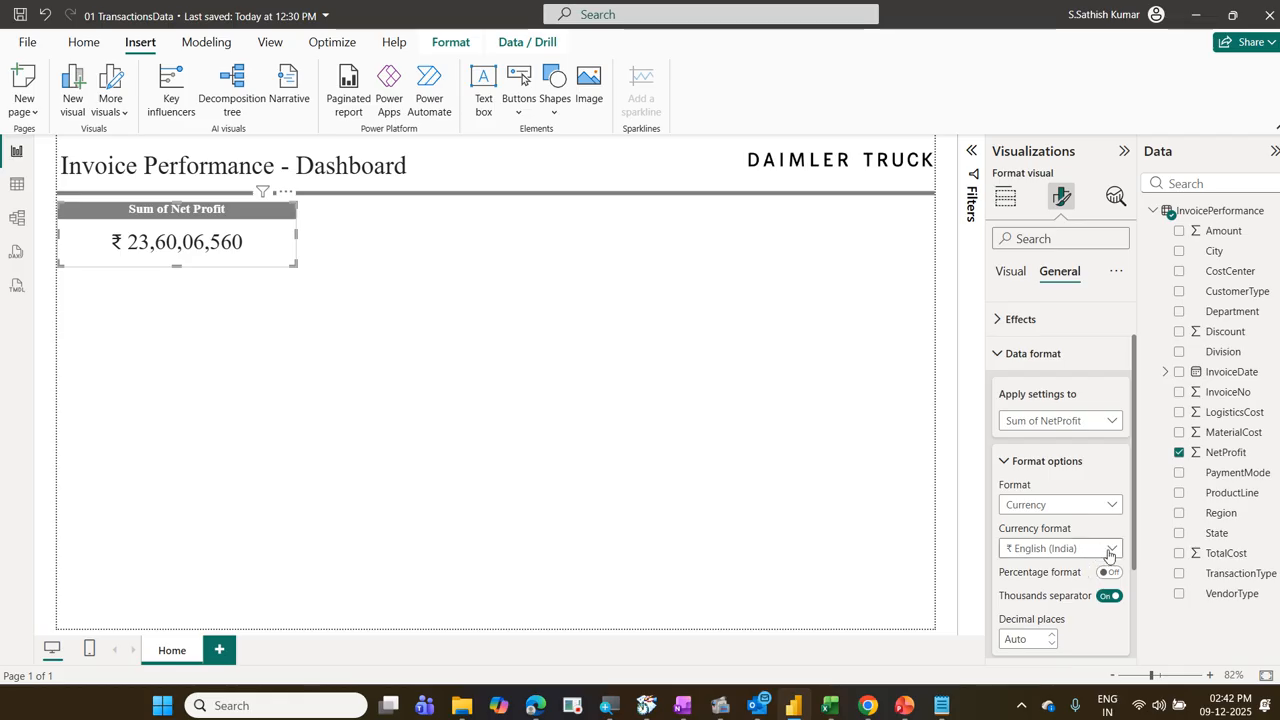
click(1109, 555)
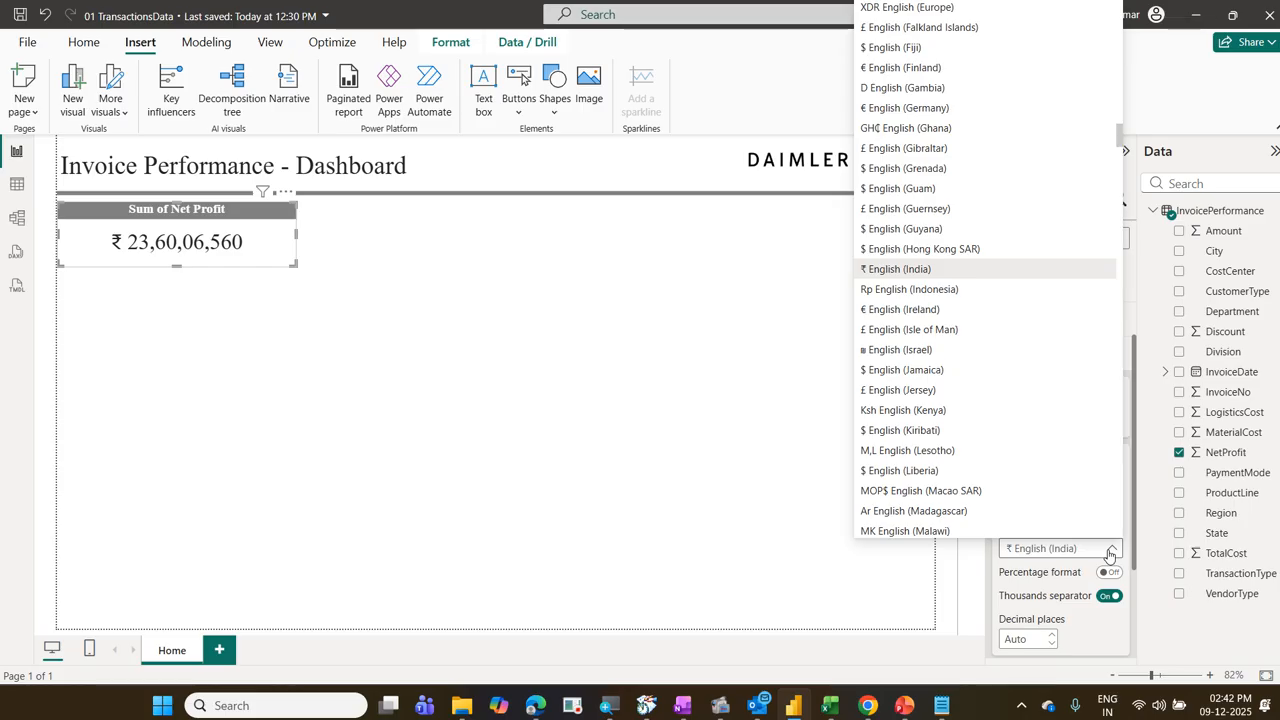
click(1110, 552)
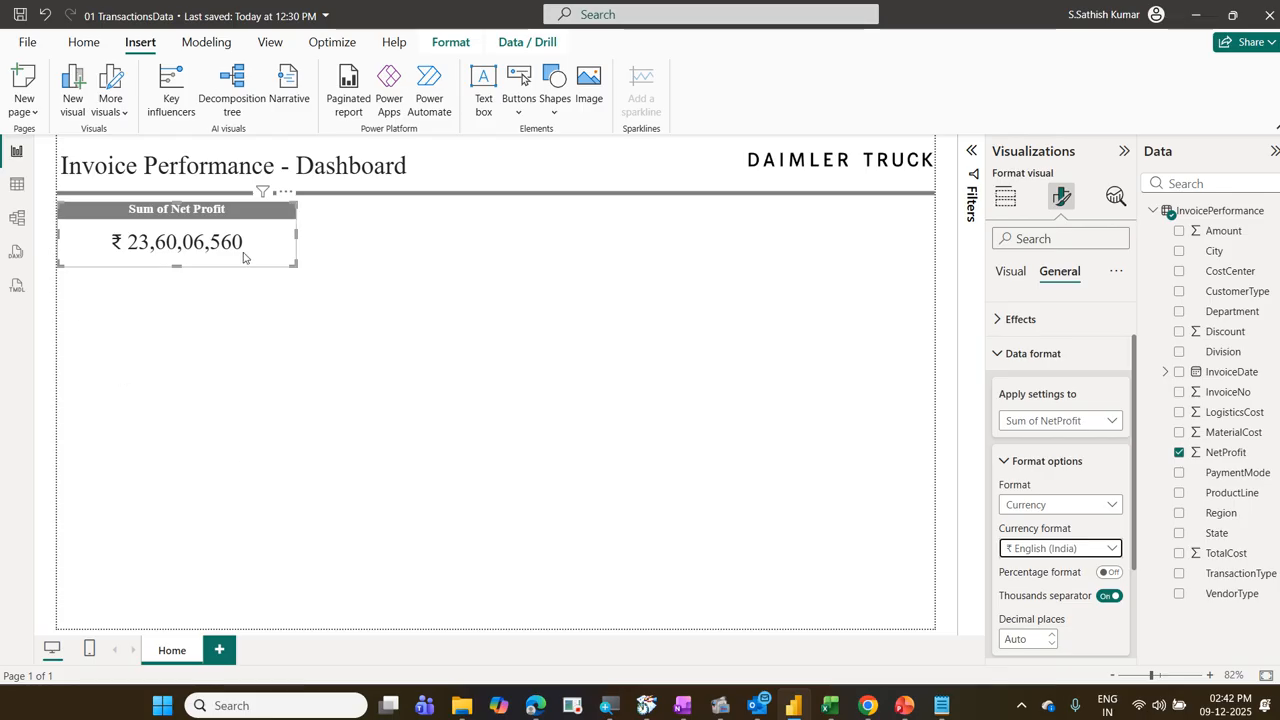
drag(296, 233, 234, 245)
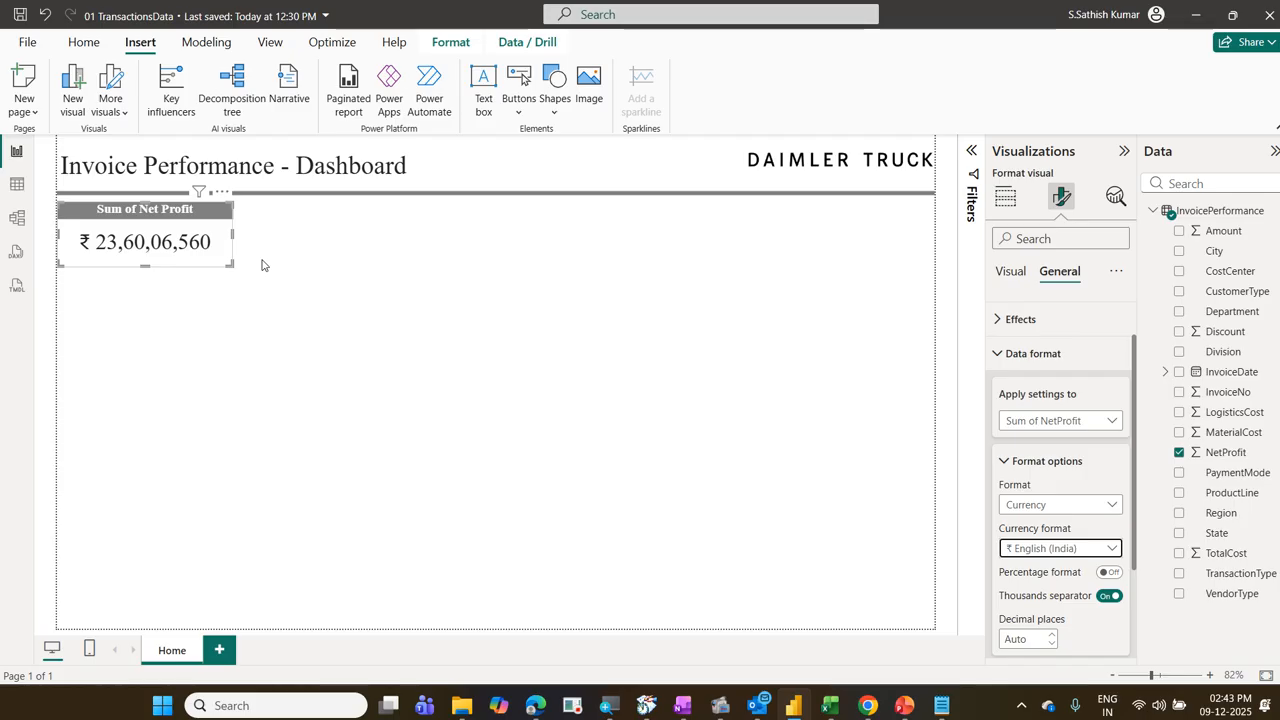
Step: Examine the currency formats available for the NetProfit card's value
click(1115, 556)
scroll(1055, 363, down, 10)
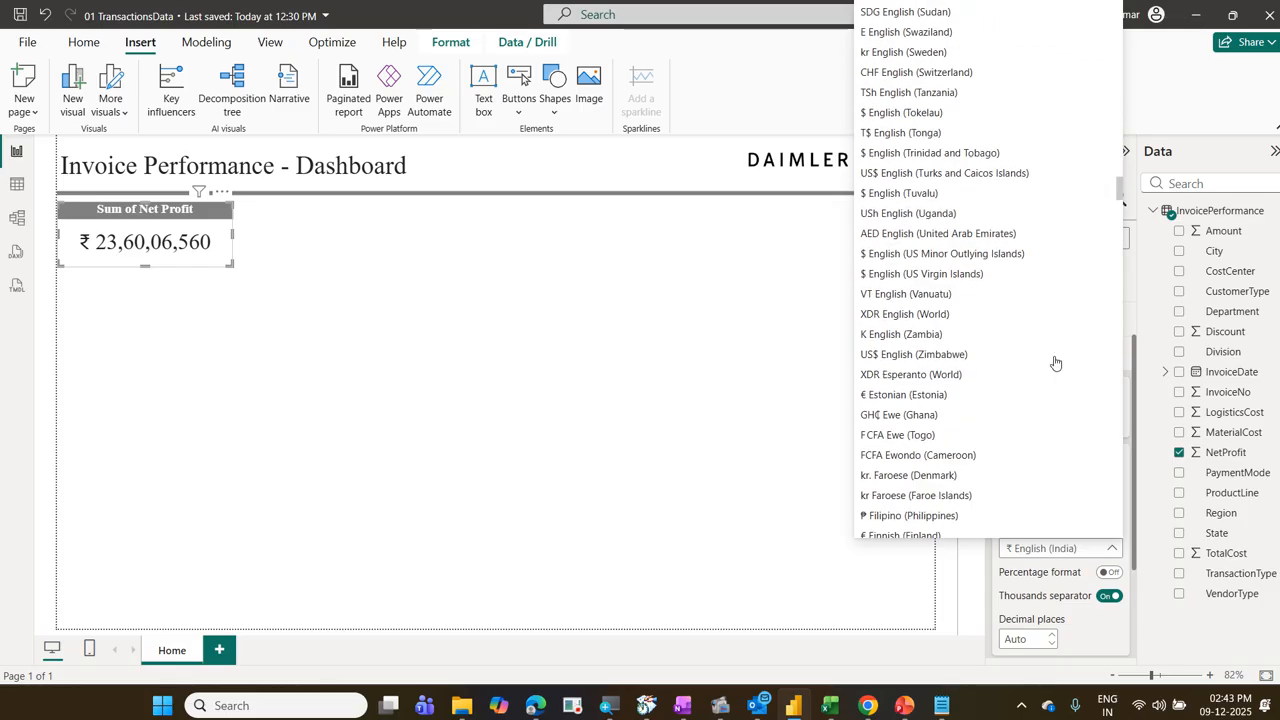
scroll(1055, 365, down, 20)
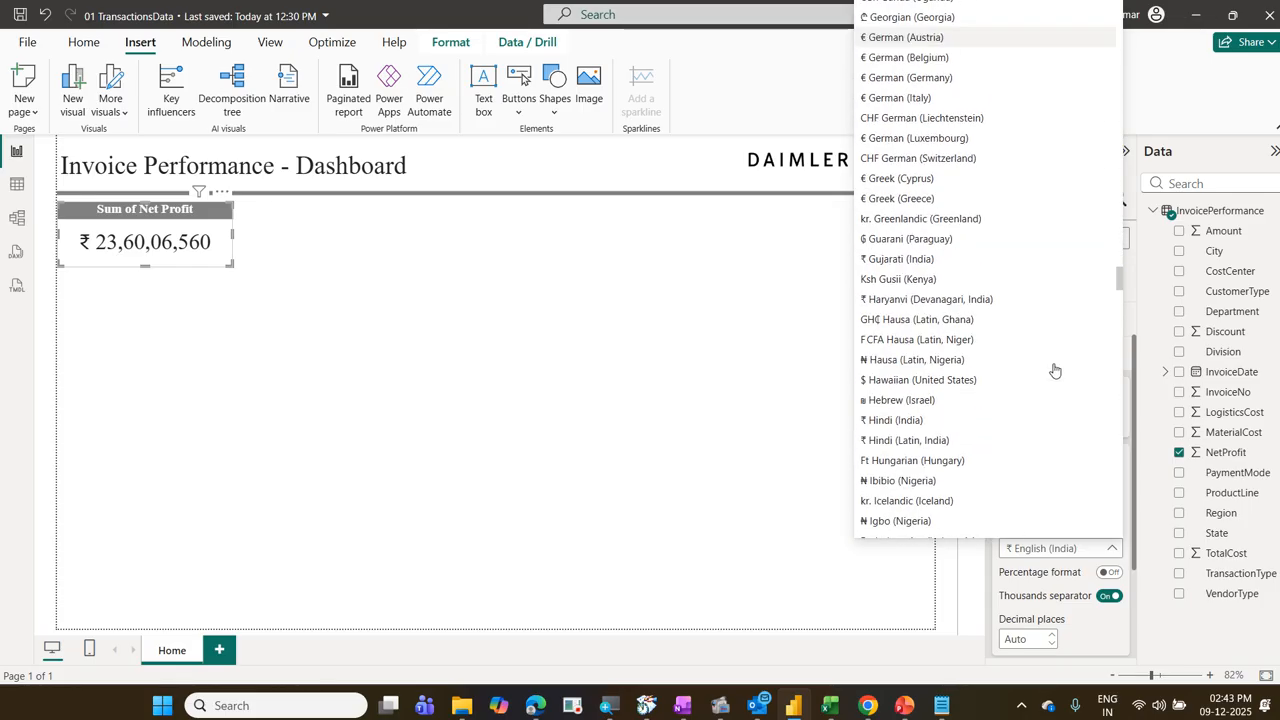
scroll(1054, 371, down, 20)
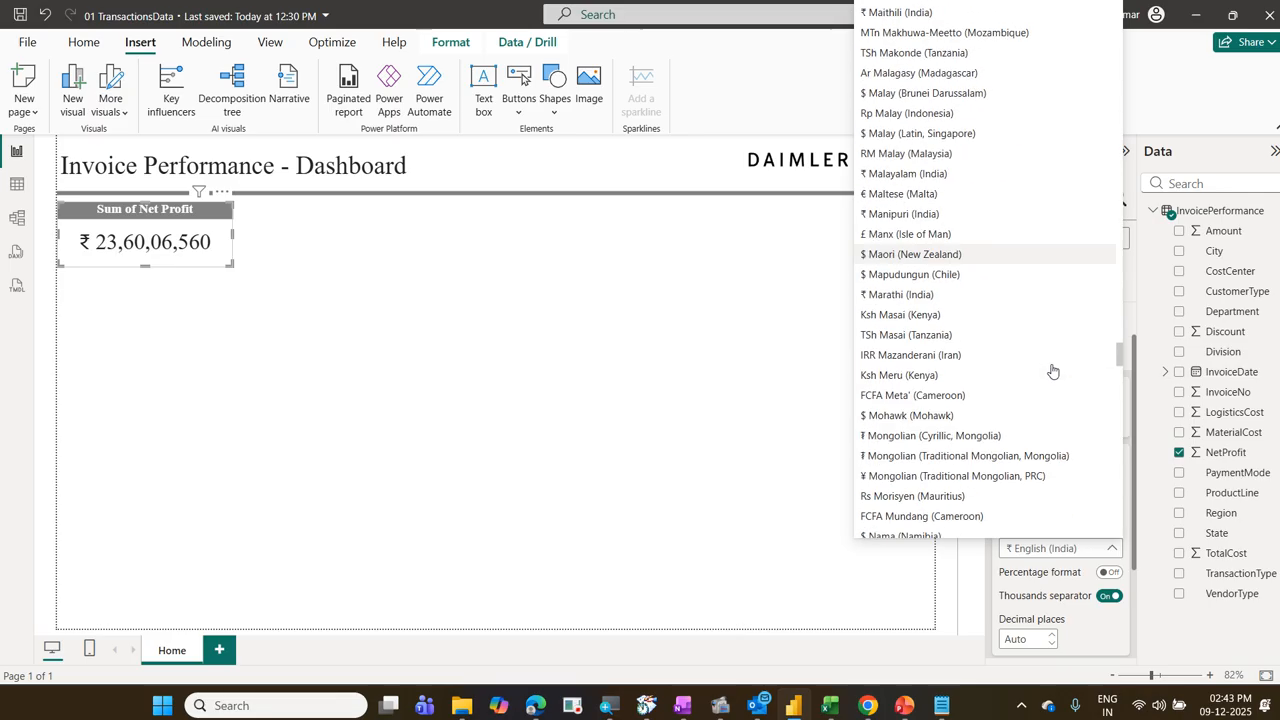
scroll(1052, 371, down, 20)
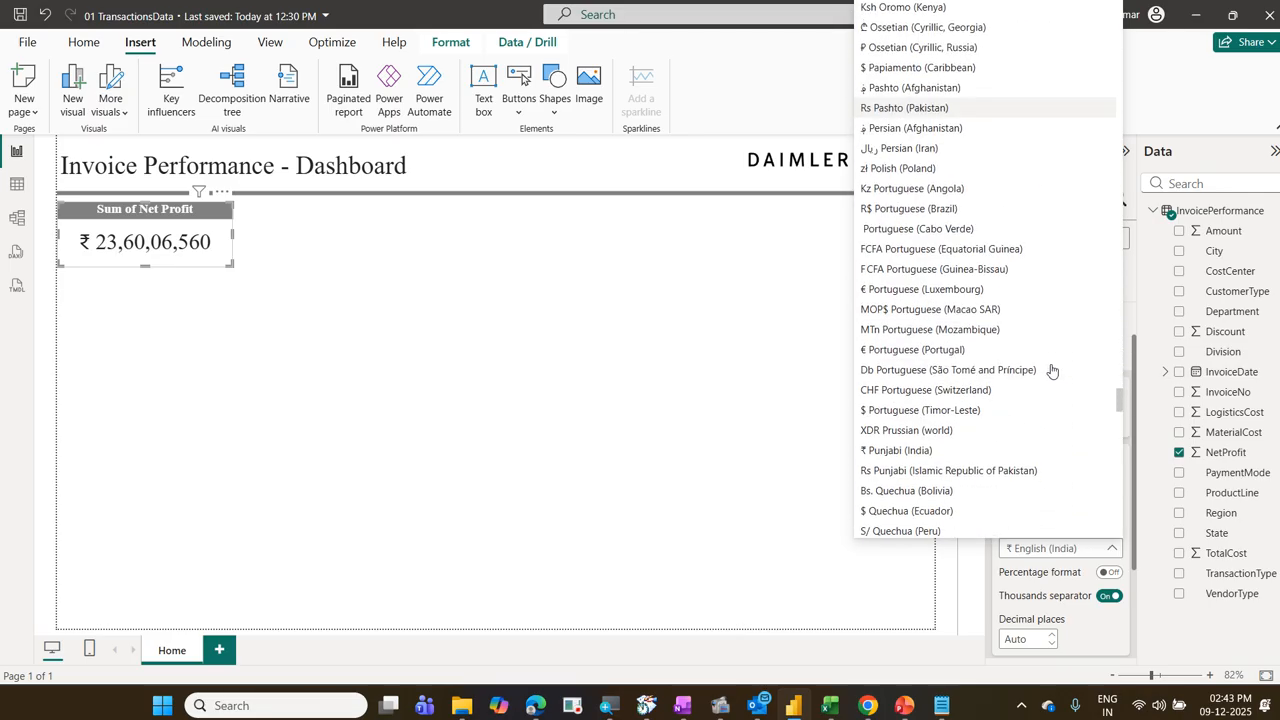
scroll(1052, 371, down, 15)
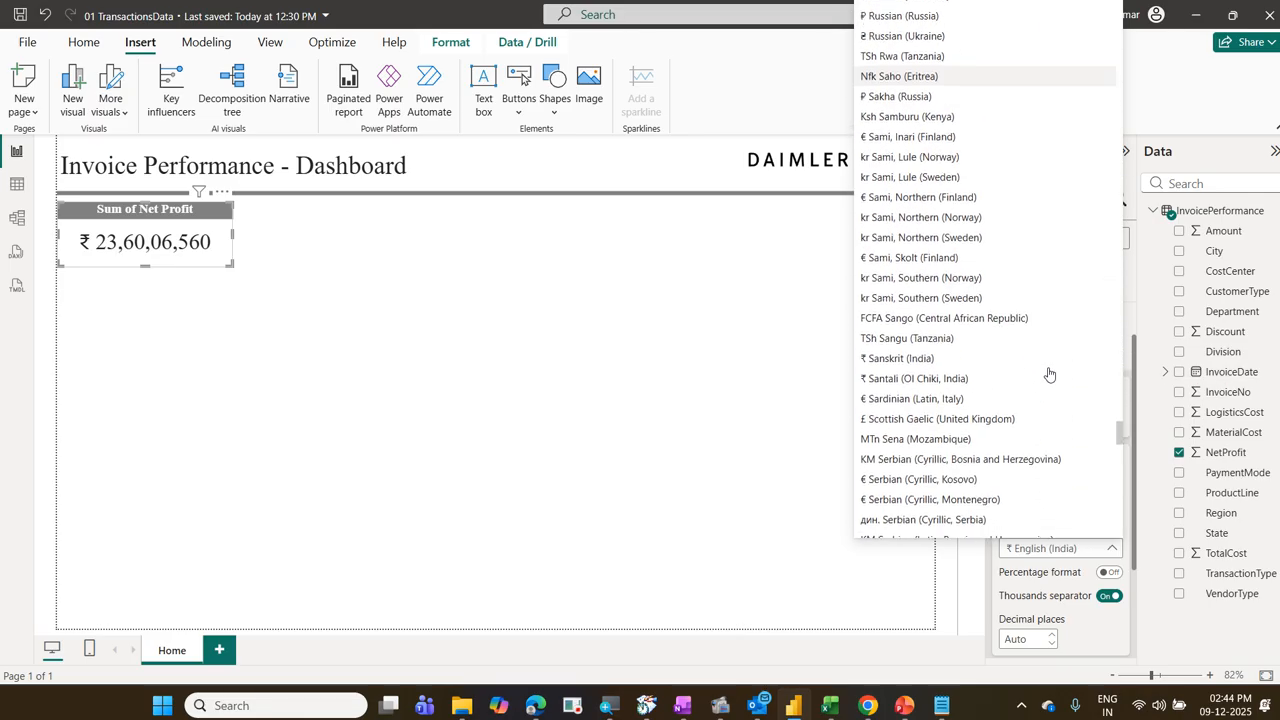
scroll(1049, 375, down, 20)
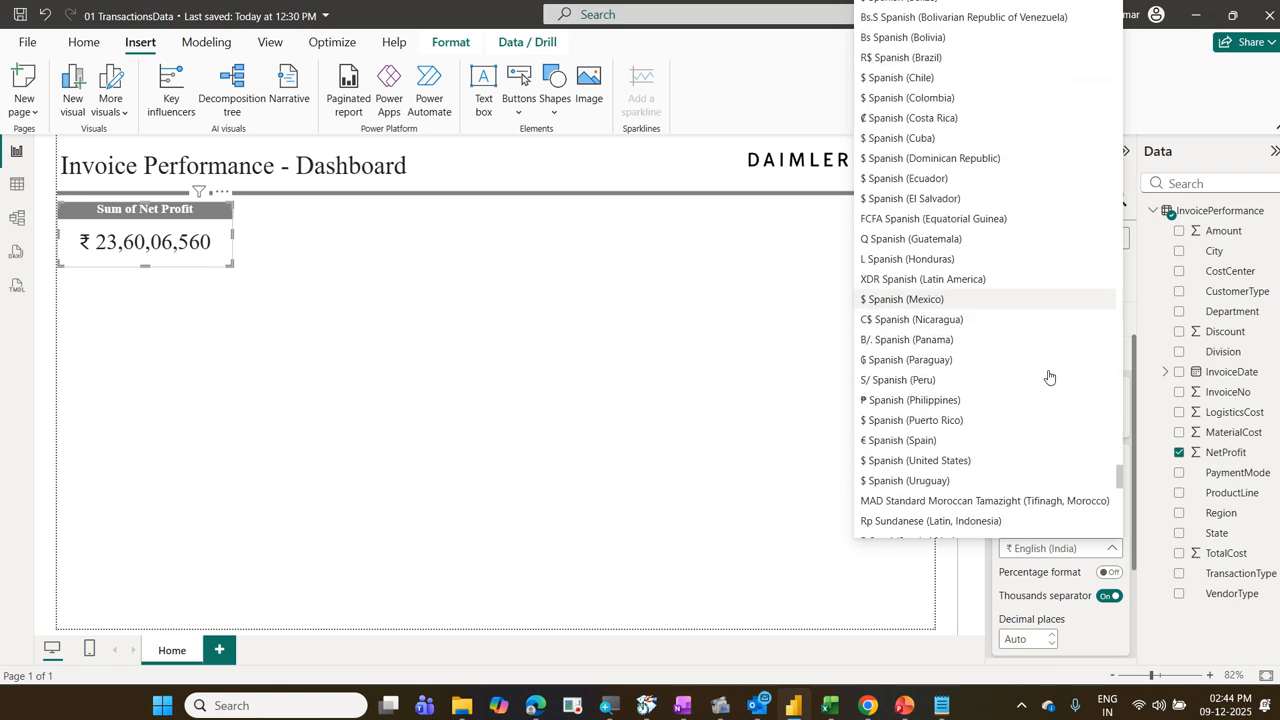
scroll(1049, 377, down, 20)
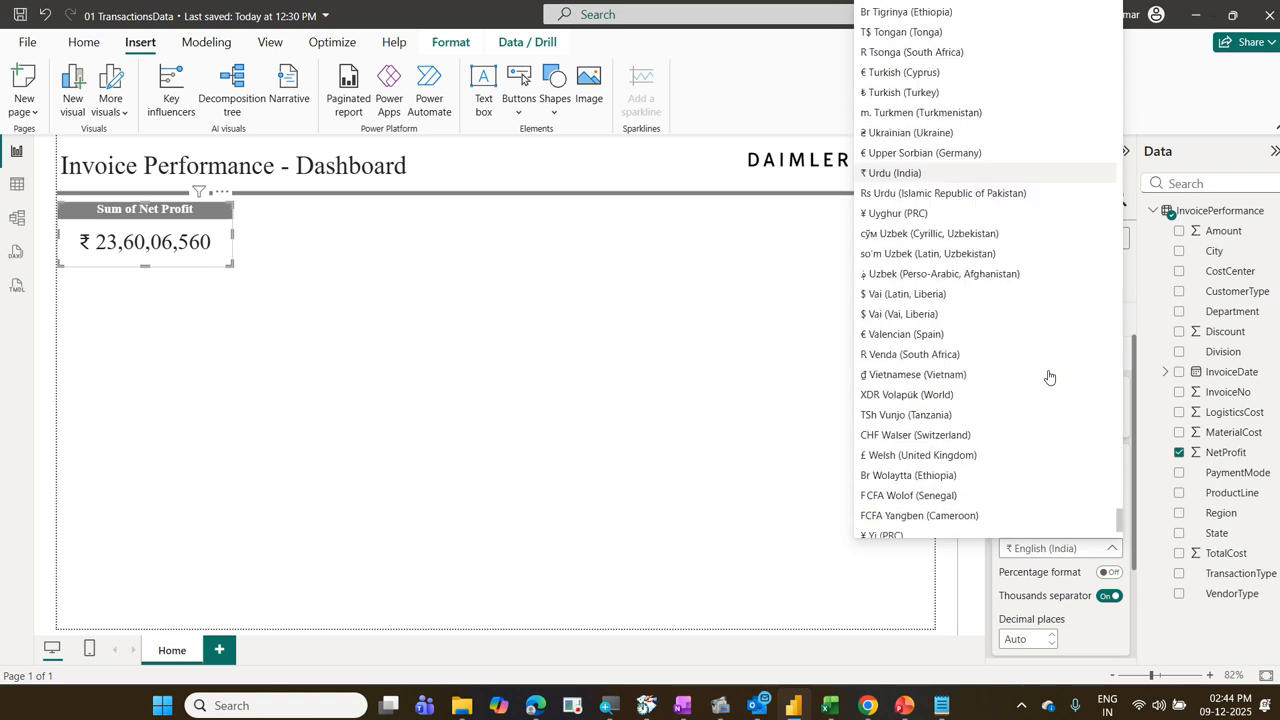
scroll(1049, 377, up, 15)
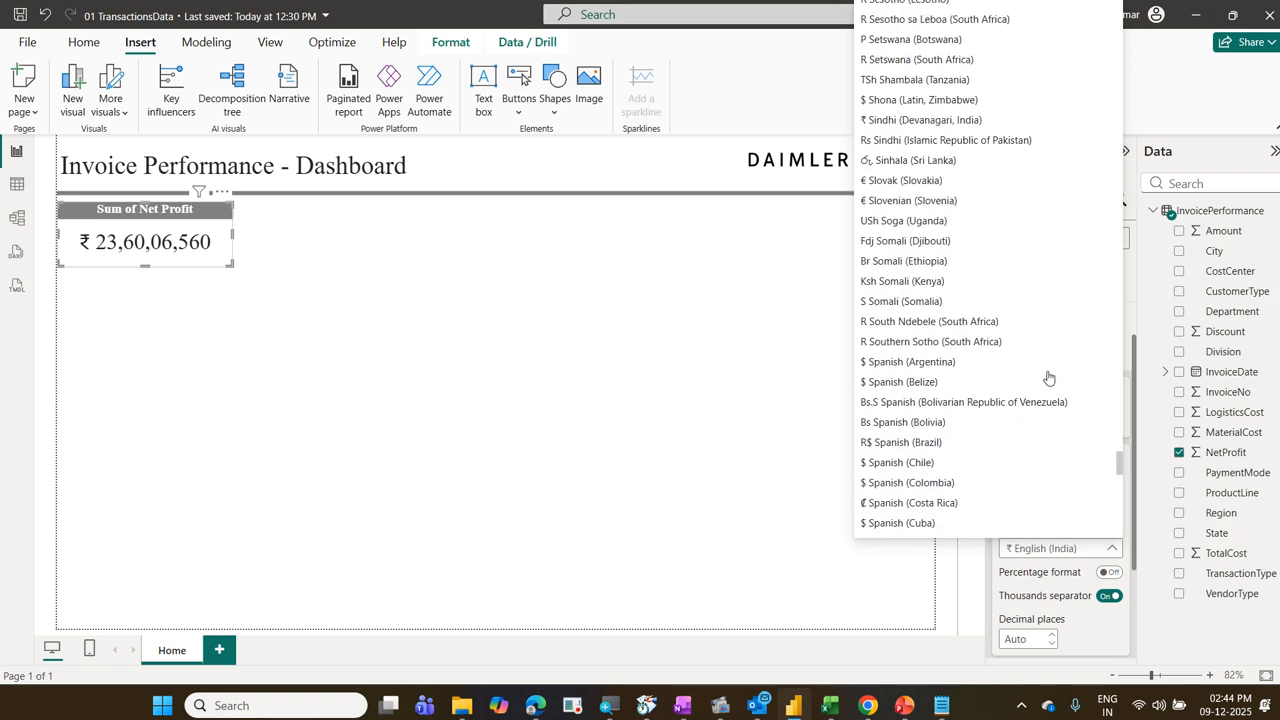
scroll(1049, 377, up, 20)
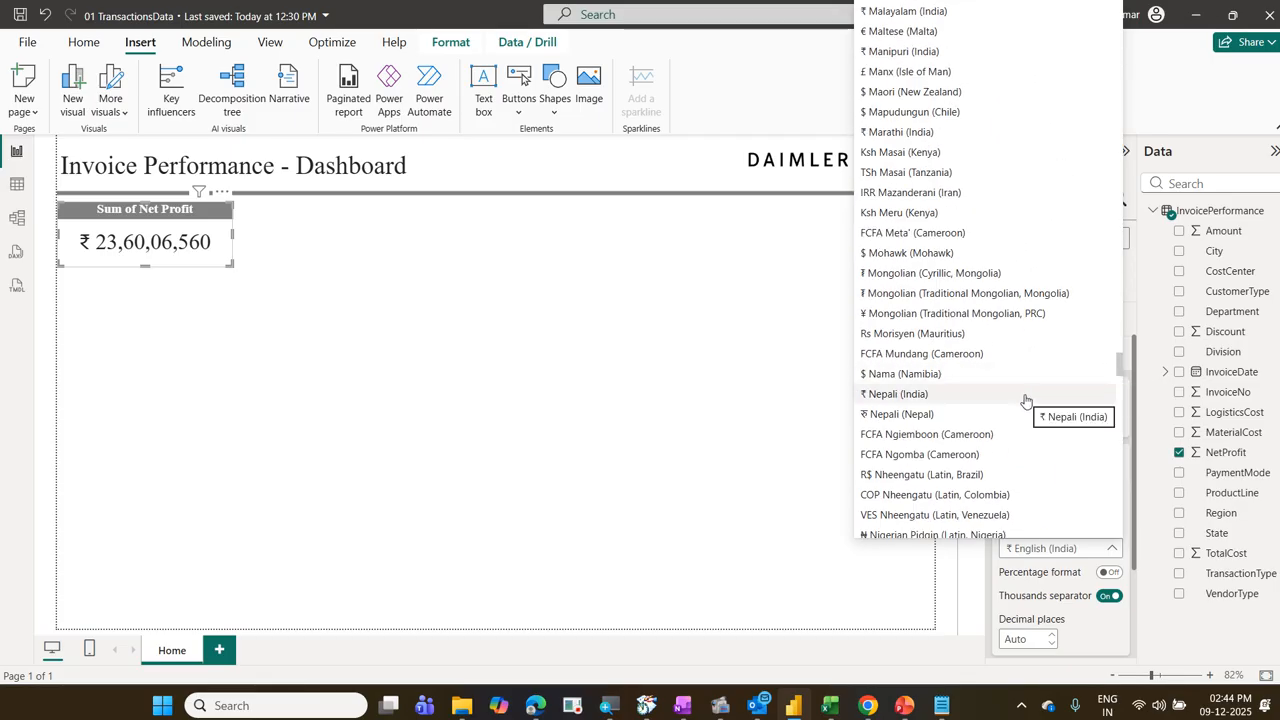
scroll(1023, 399, up, 3)
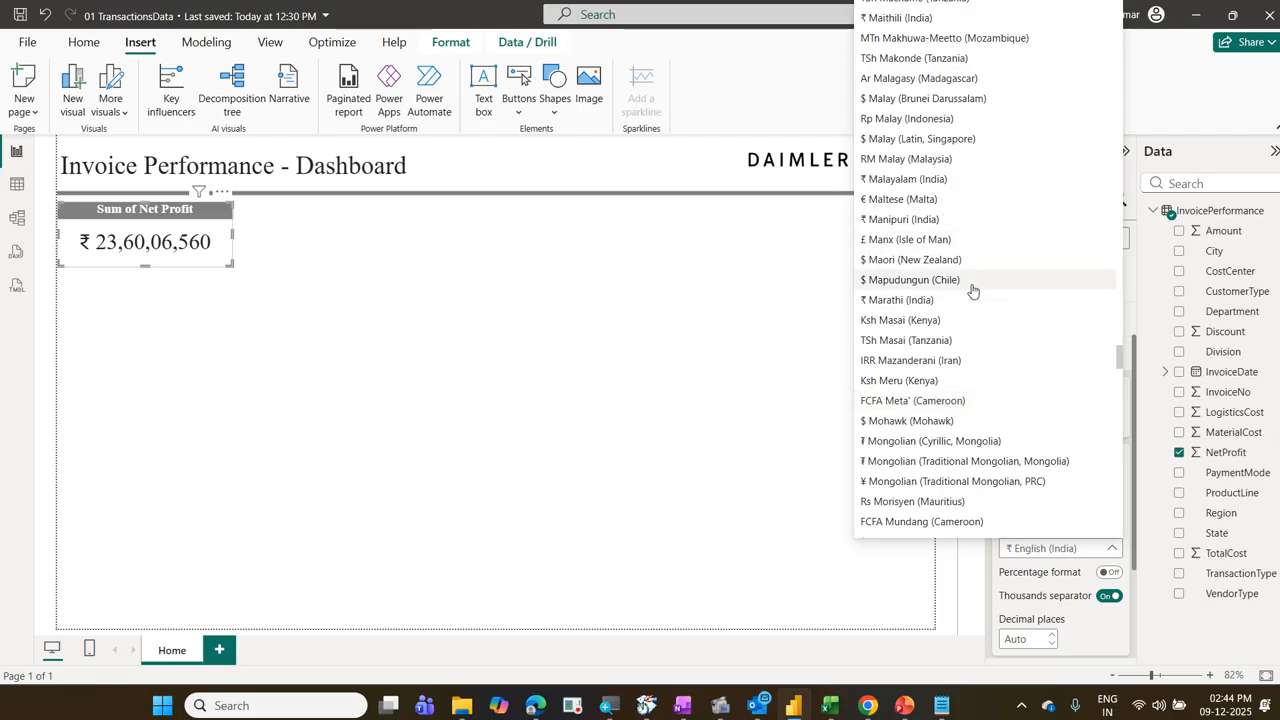
scroll(972, 290, up, 6)
scroll(974, 290, up, 6)
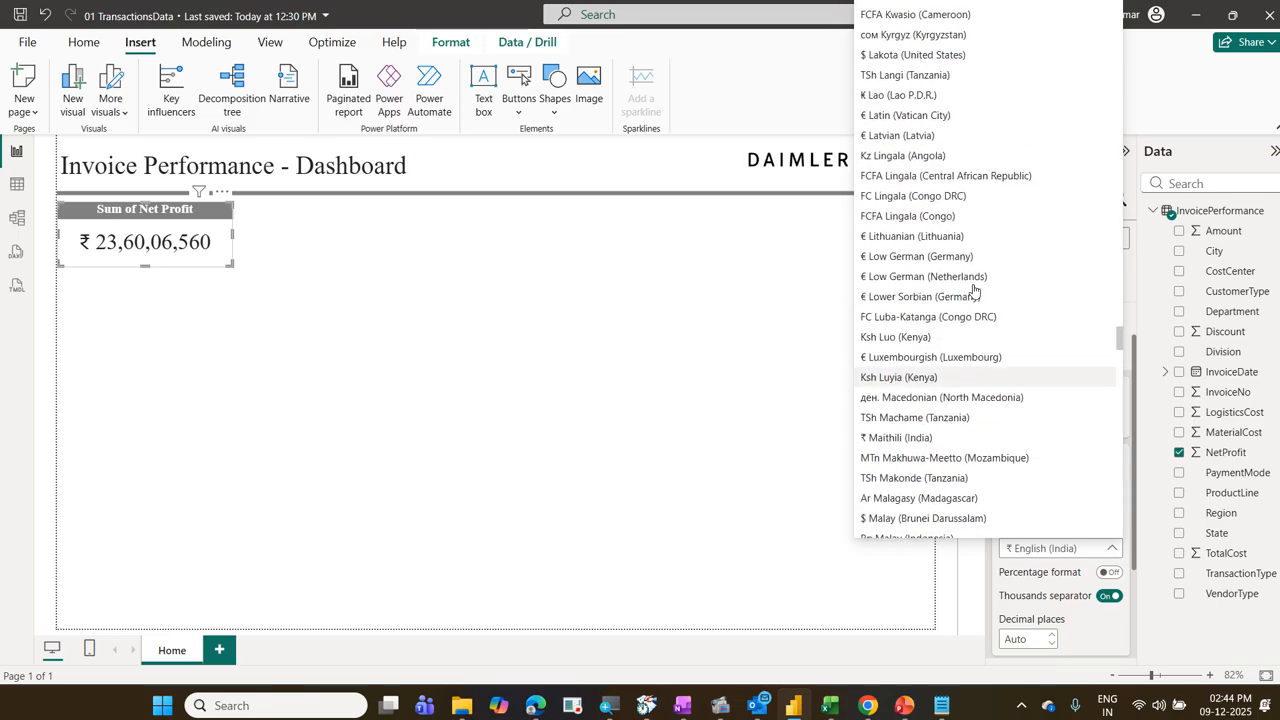
scroll(974, 290, up, 6)
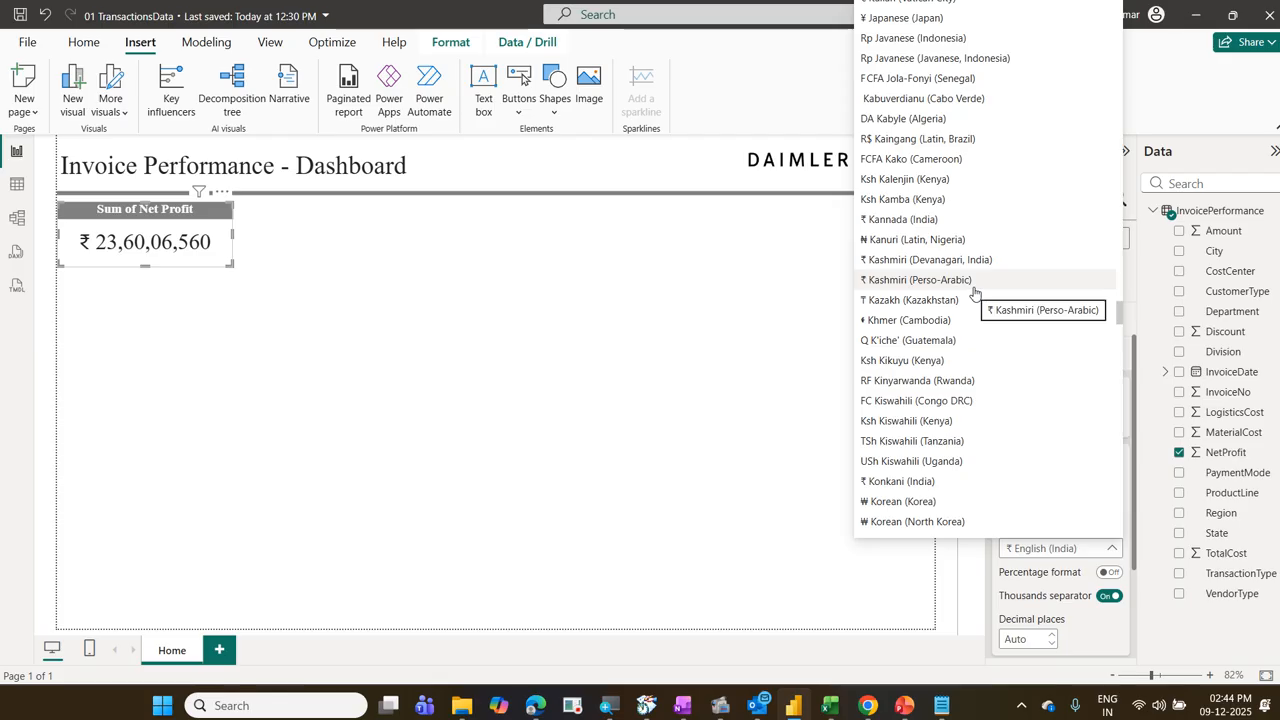
scroll(974, 290, up, 6)
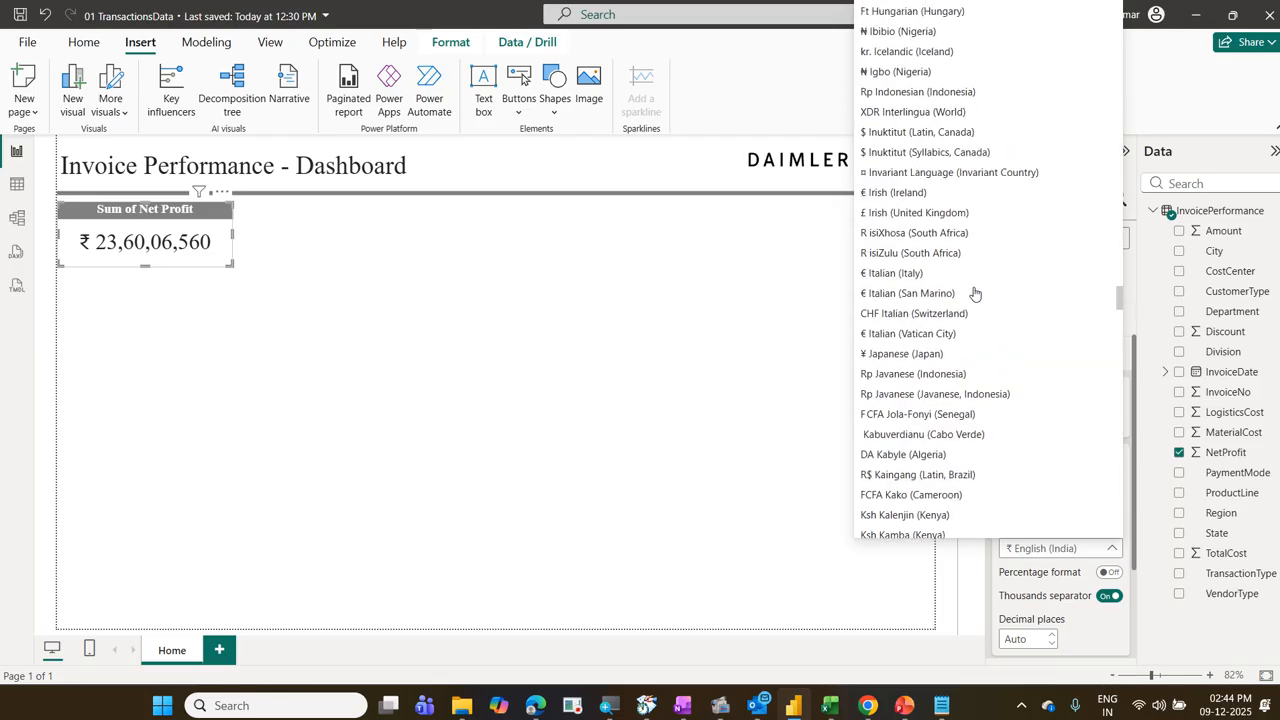
scroll(974, 293, up, 9)
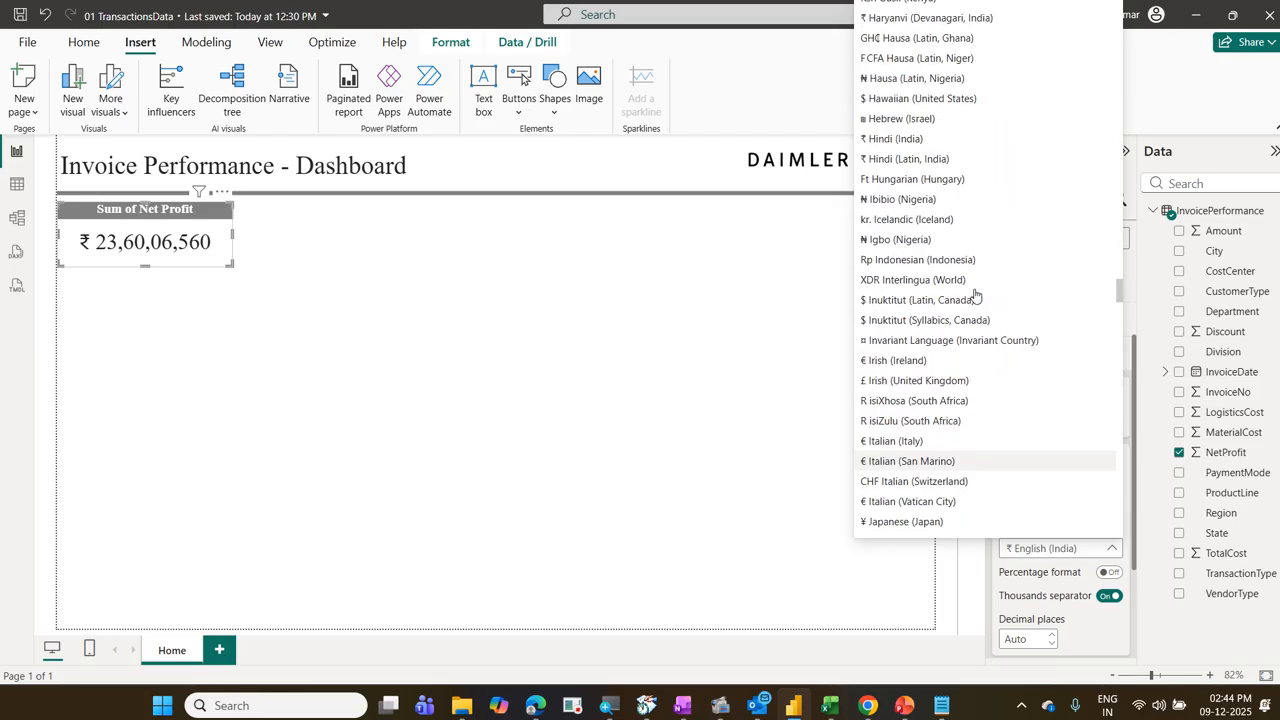
key(Escape)
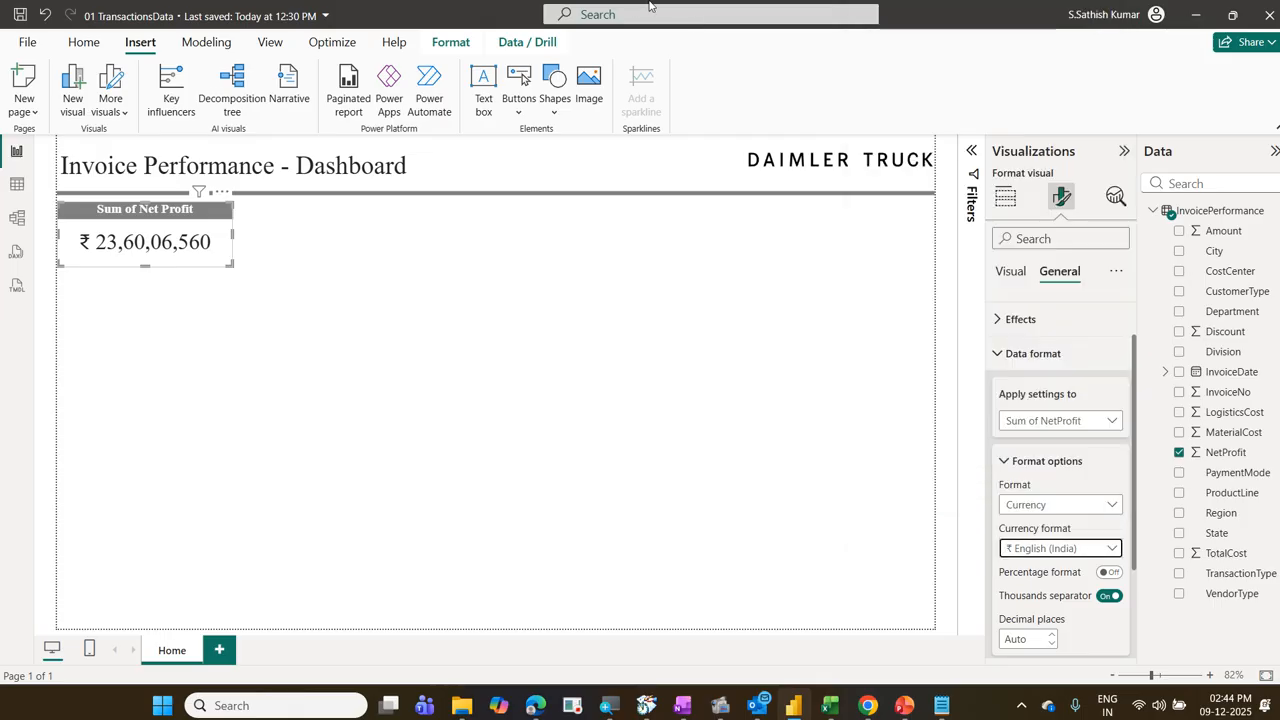
click(319, 306)
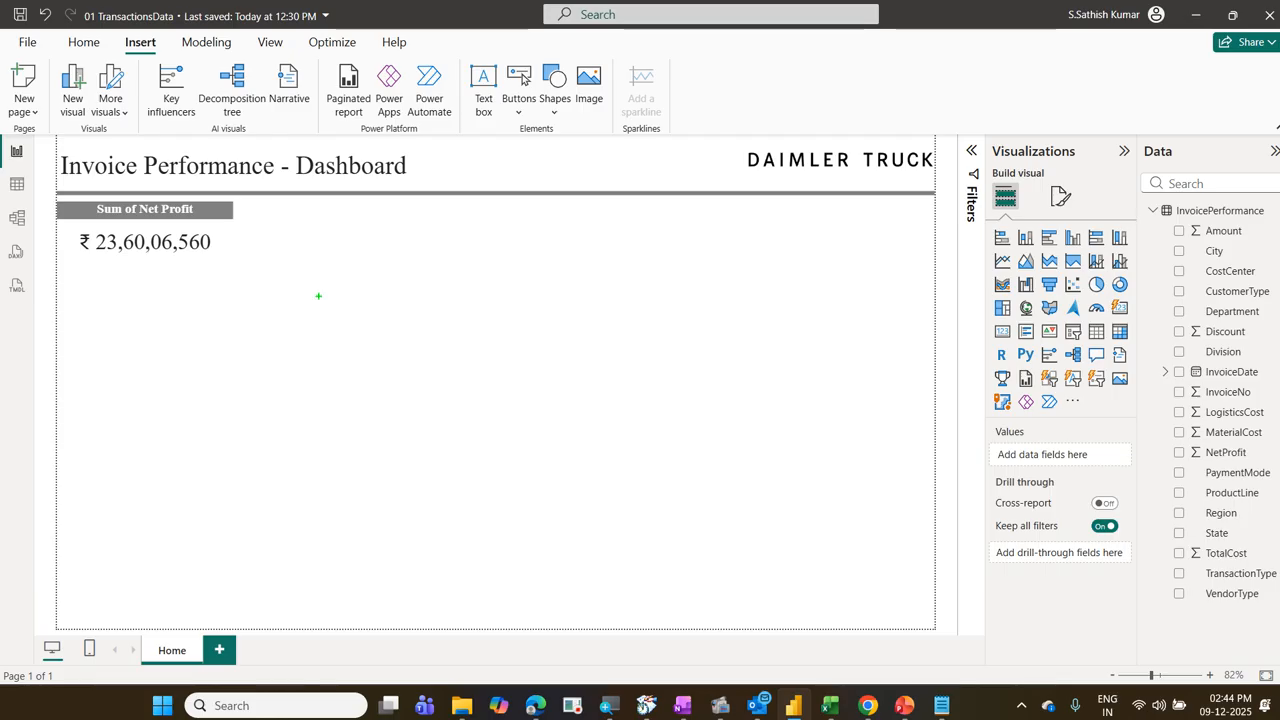
drag(246, 207, 385, 254)
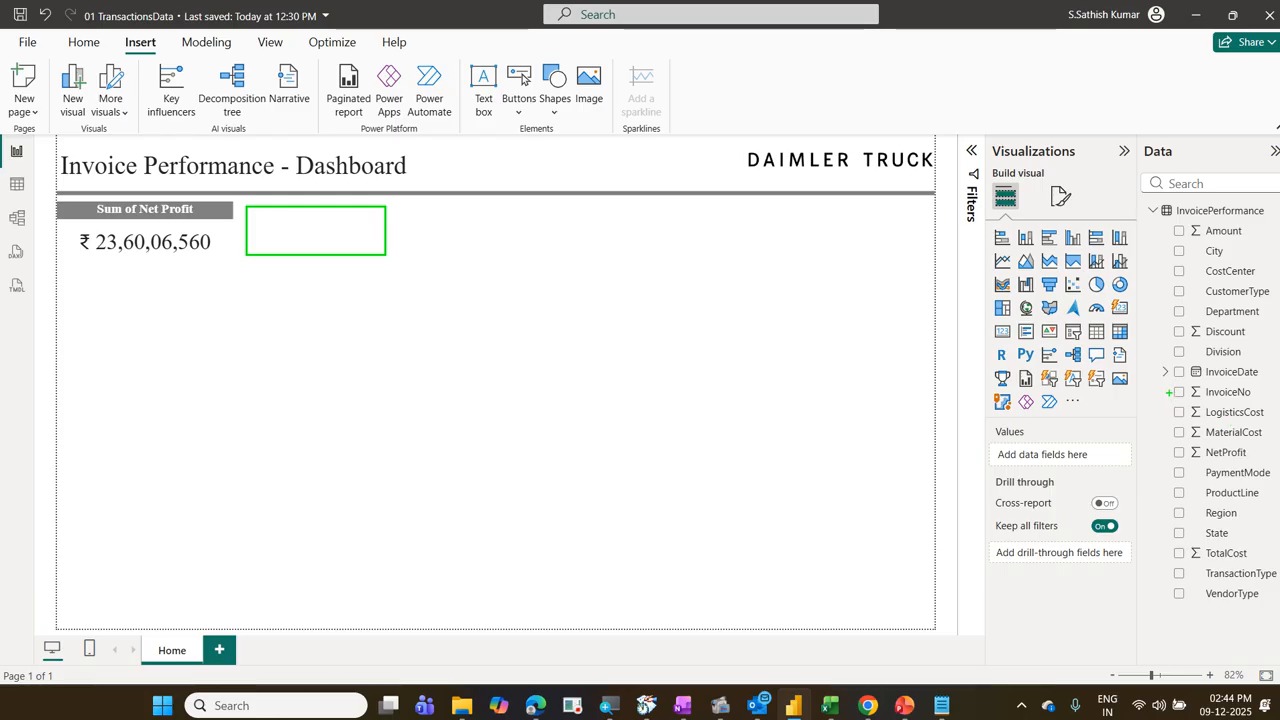
mouse_move(1168, 381)
mouse_down()
mouse_move(1212, 408)
mouse_move(1271, 404)
mouse_up()
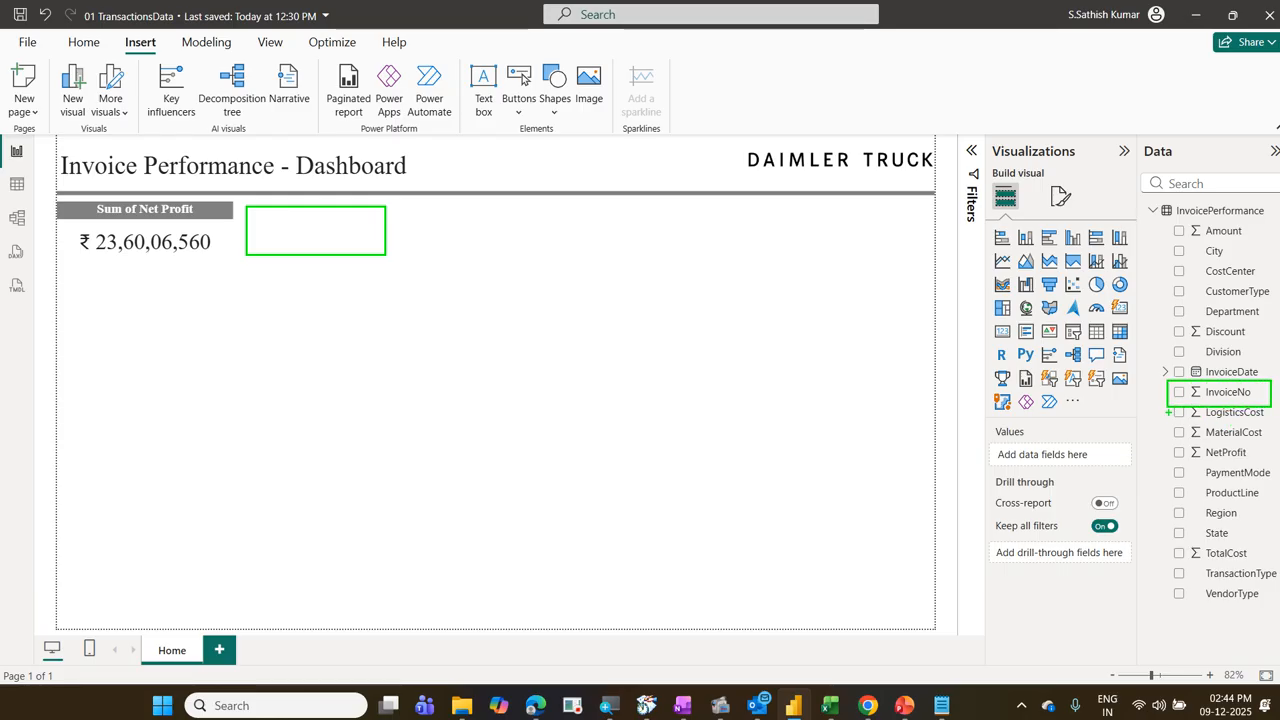
mouse_move(1190, 418)
mouse_down()
mouse_move(1268, 420)
mouse_move(1262, 366)
mouse_move(1150, 392)
mouse_move(1186, 420)
mouse_up()
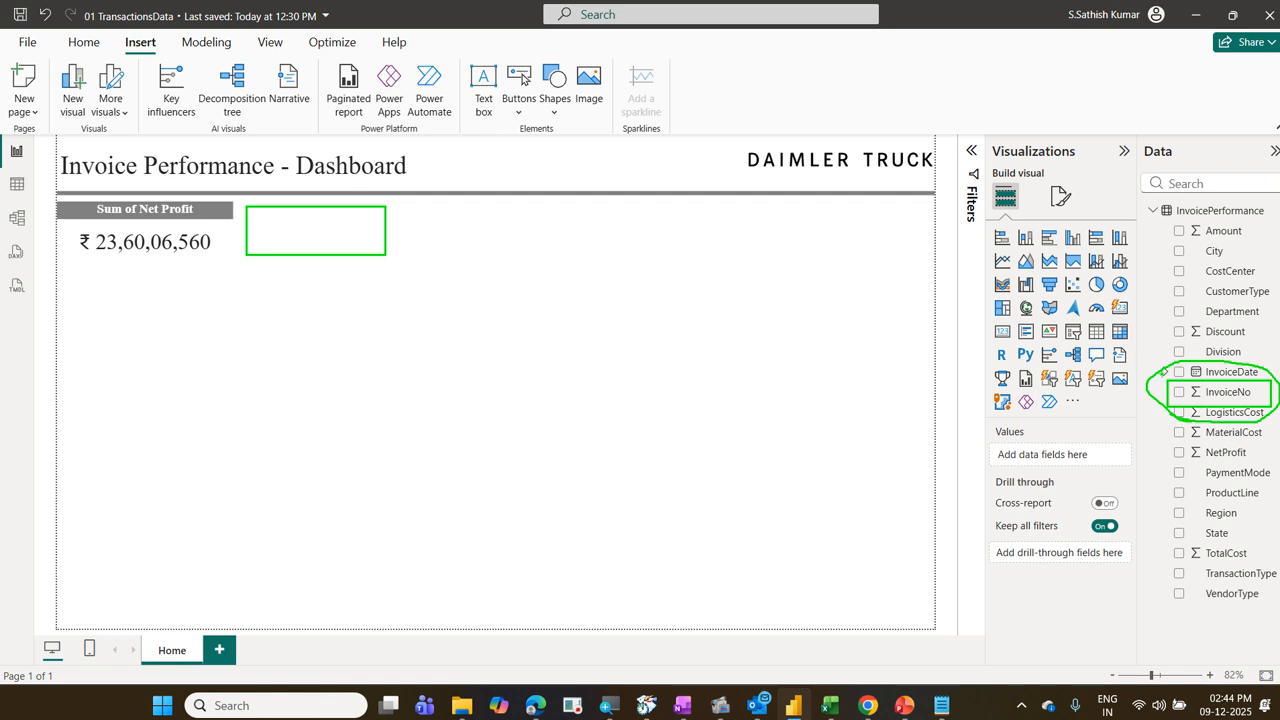
drag(989, 321, 1017, 344)
key(Escape)
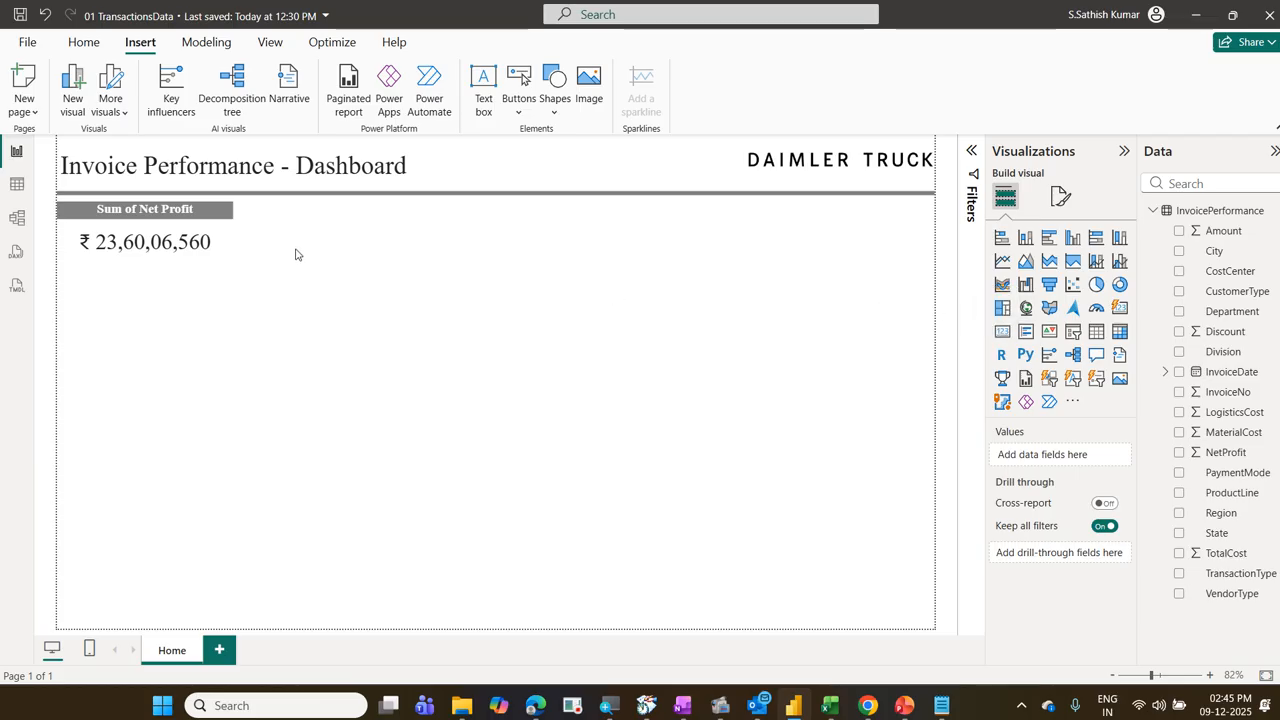
click(226, 232)
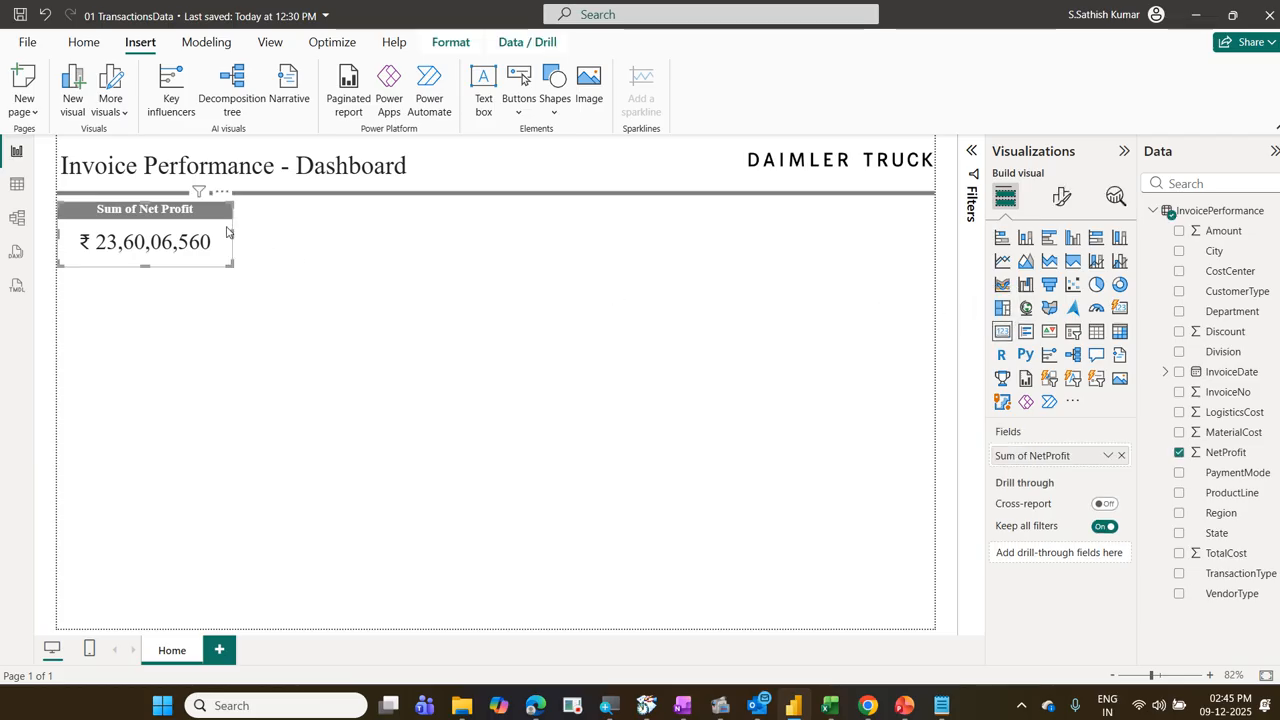
click(376, 166)
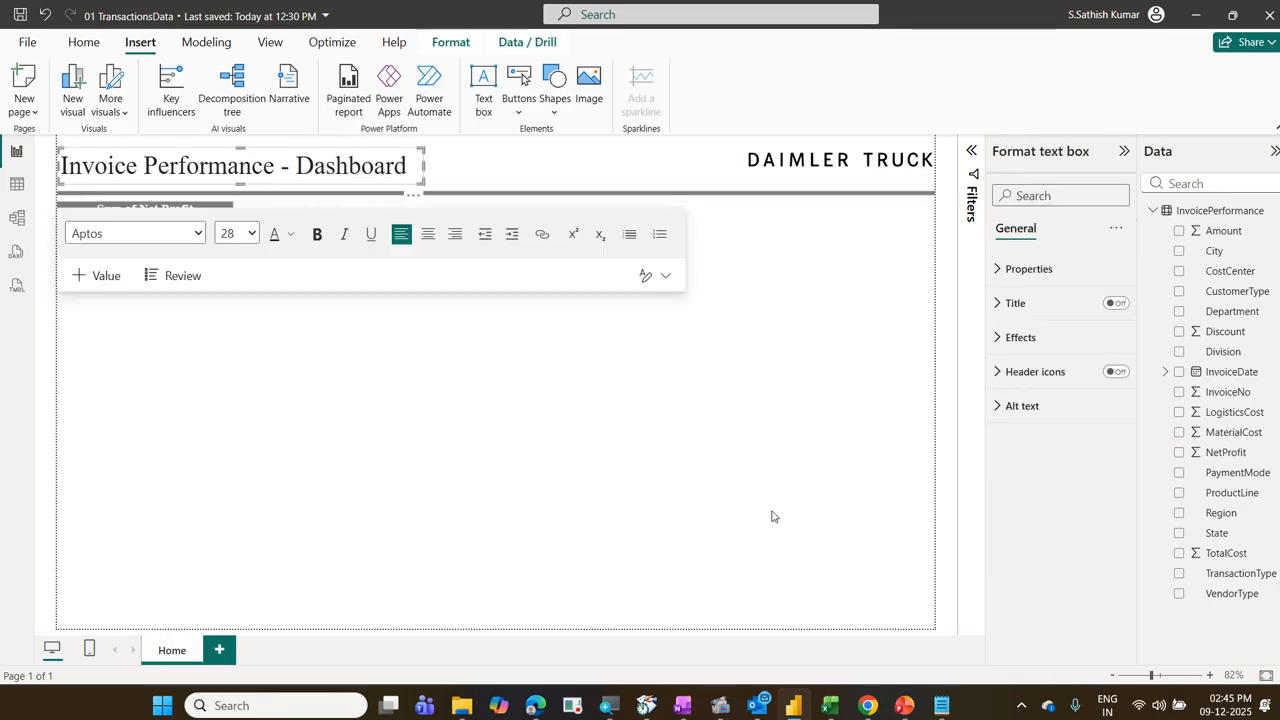
click(635, 449)
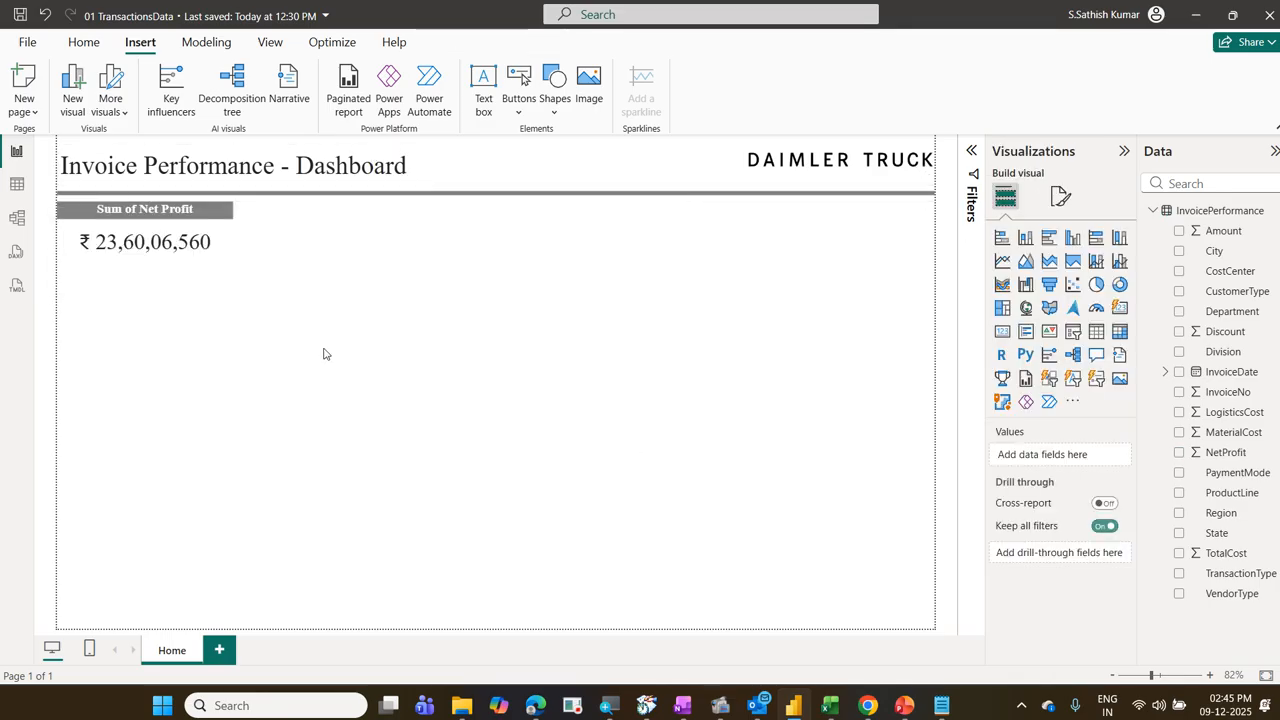
Step: Try converting the NetProfit card to a pie chart and undo the conversion
click(221, 242)
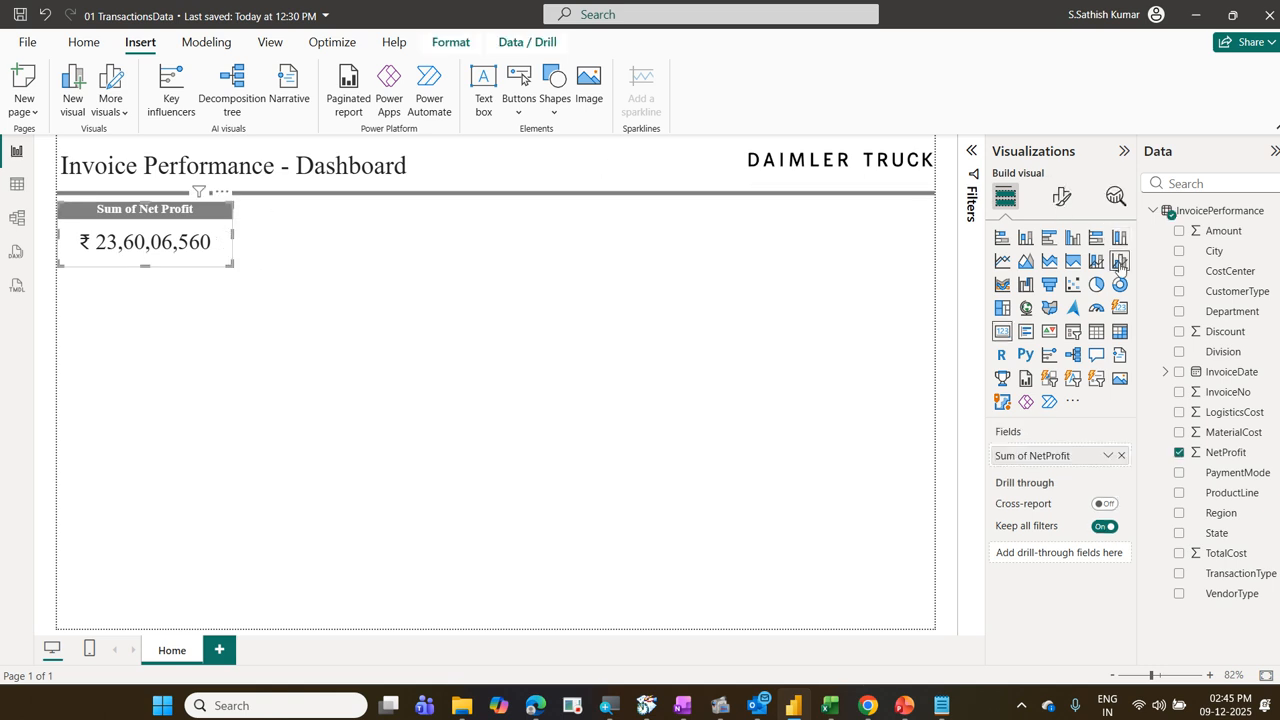
click(1096, 284)
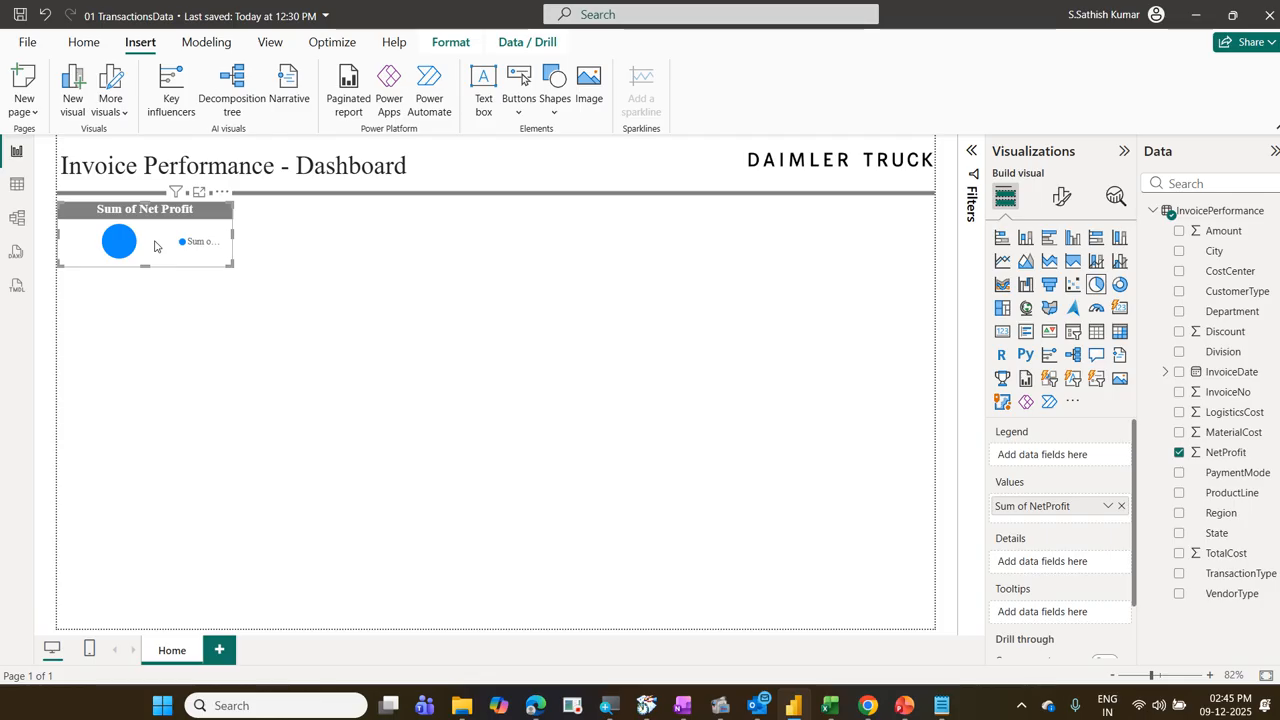
key(ctrl+z)
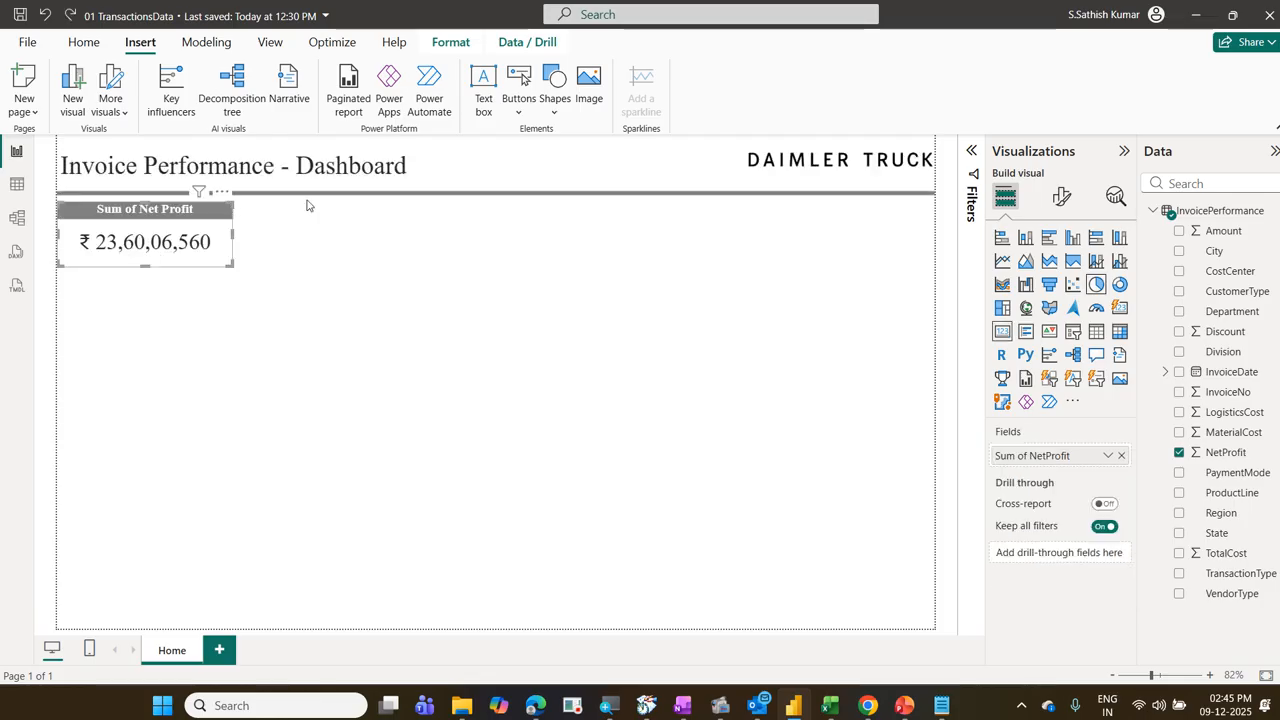
Step: Add a card for the InvoiceNo field beside the NetProfit card and set its aggregation to Count
click(494, 330)
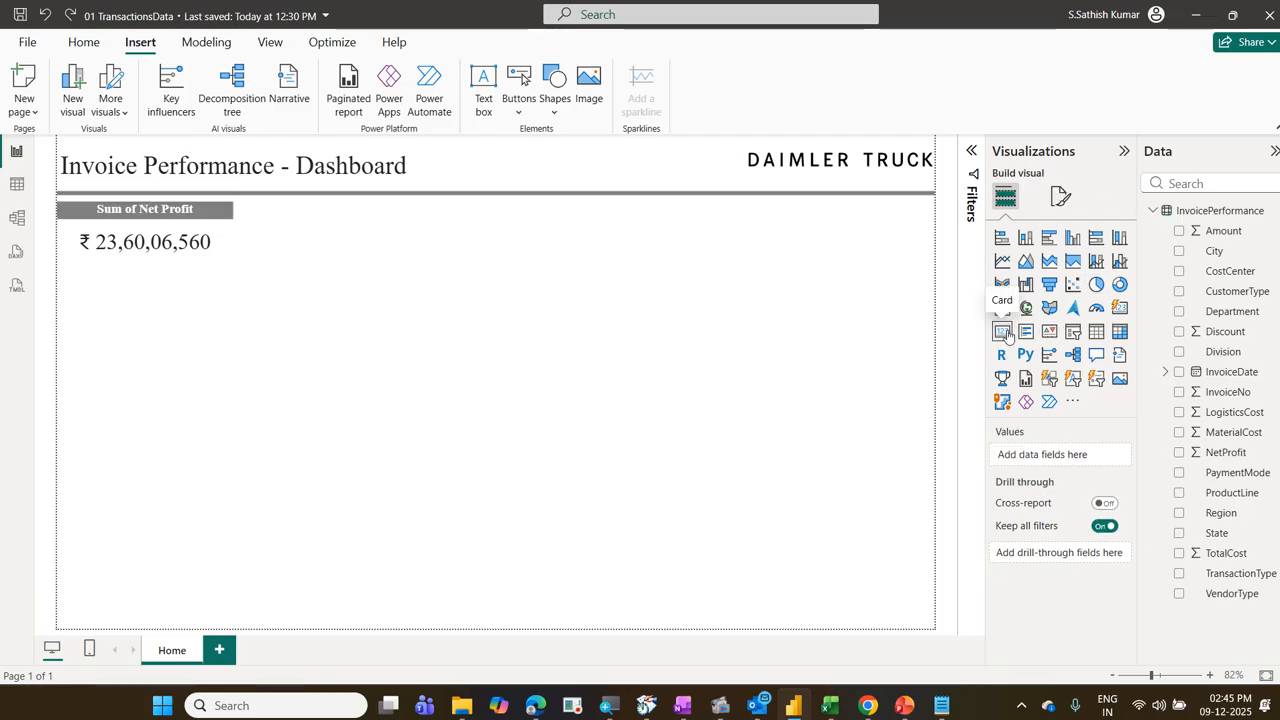
click(1003, 332)
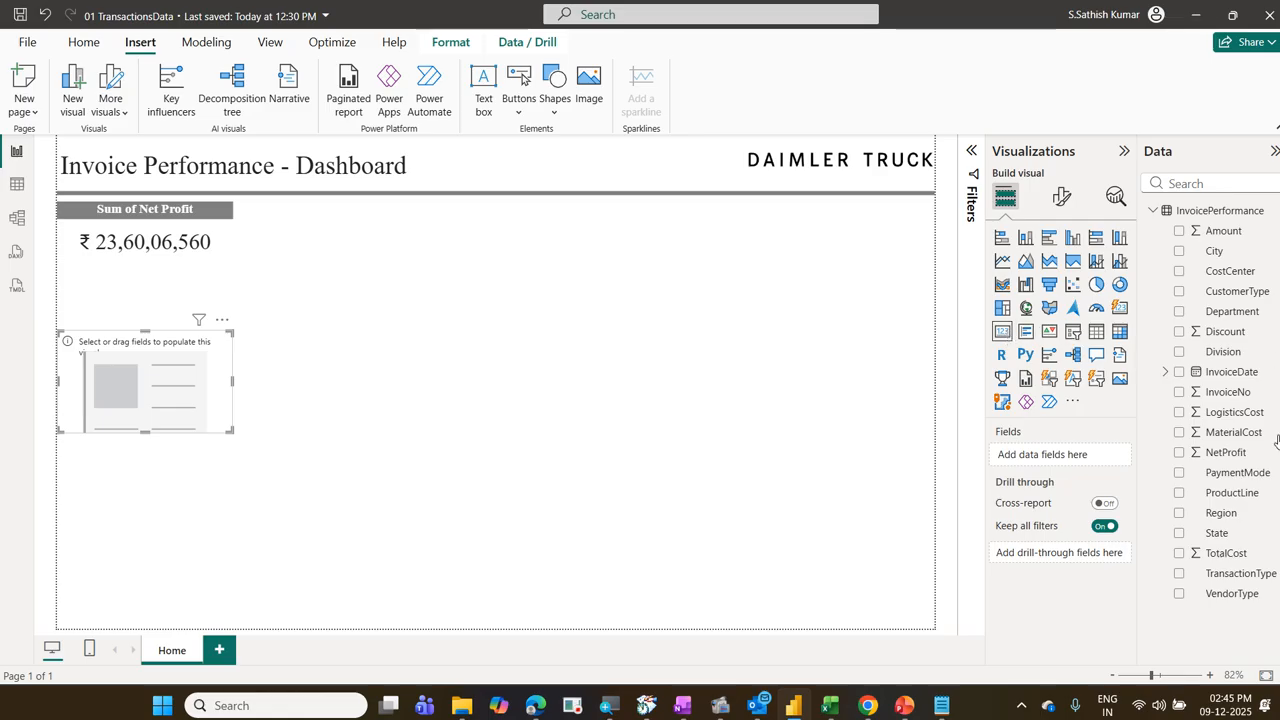
drag(1232, 398, 1081, 467)
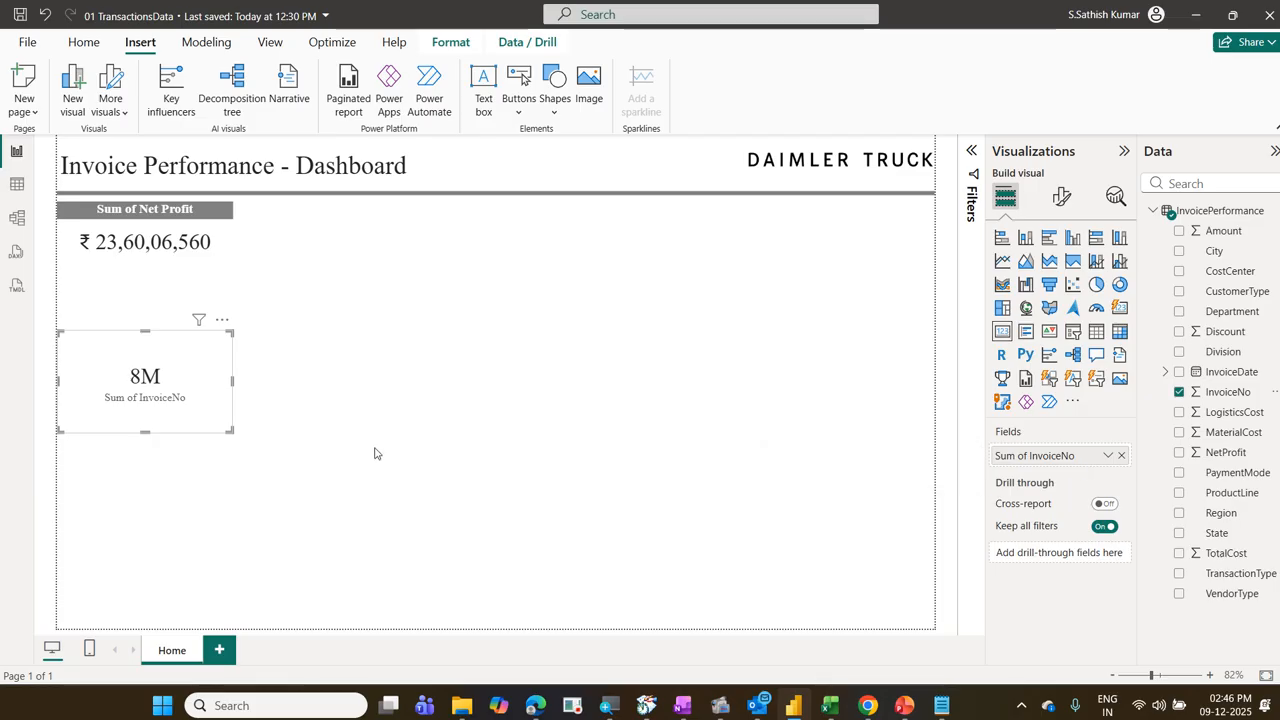
drag(206, 397, 393, 271)
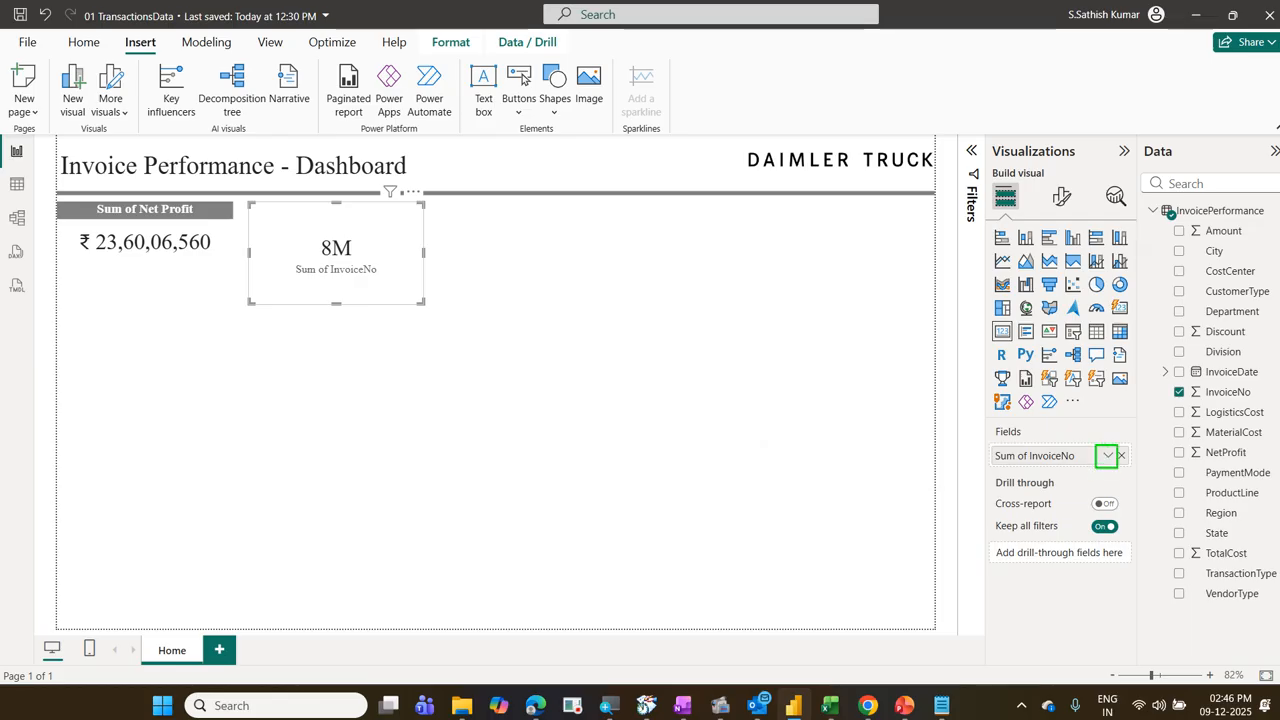
click(1109, 456)
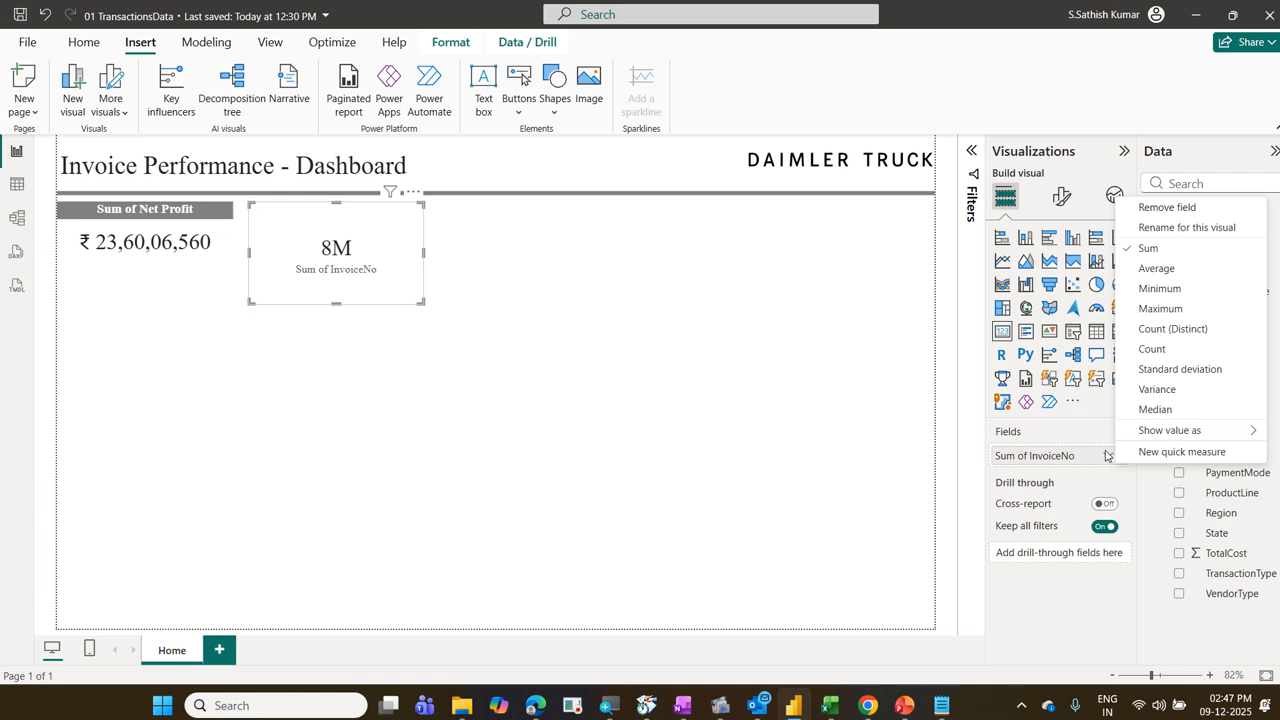
click(1155, 342)
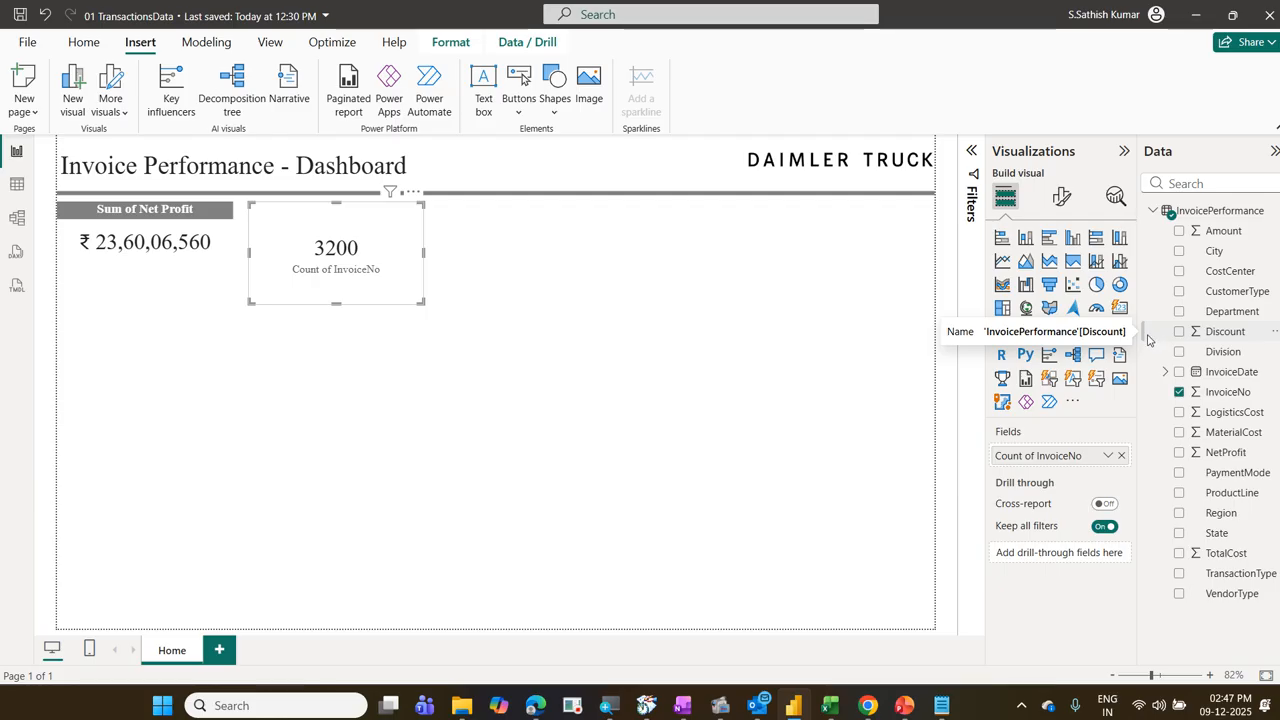
drag(1148, 338, 832, 416)
drag(340, 298, 91, 273)
drag(49, 200, 230, 283)
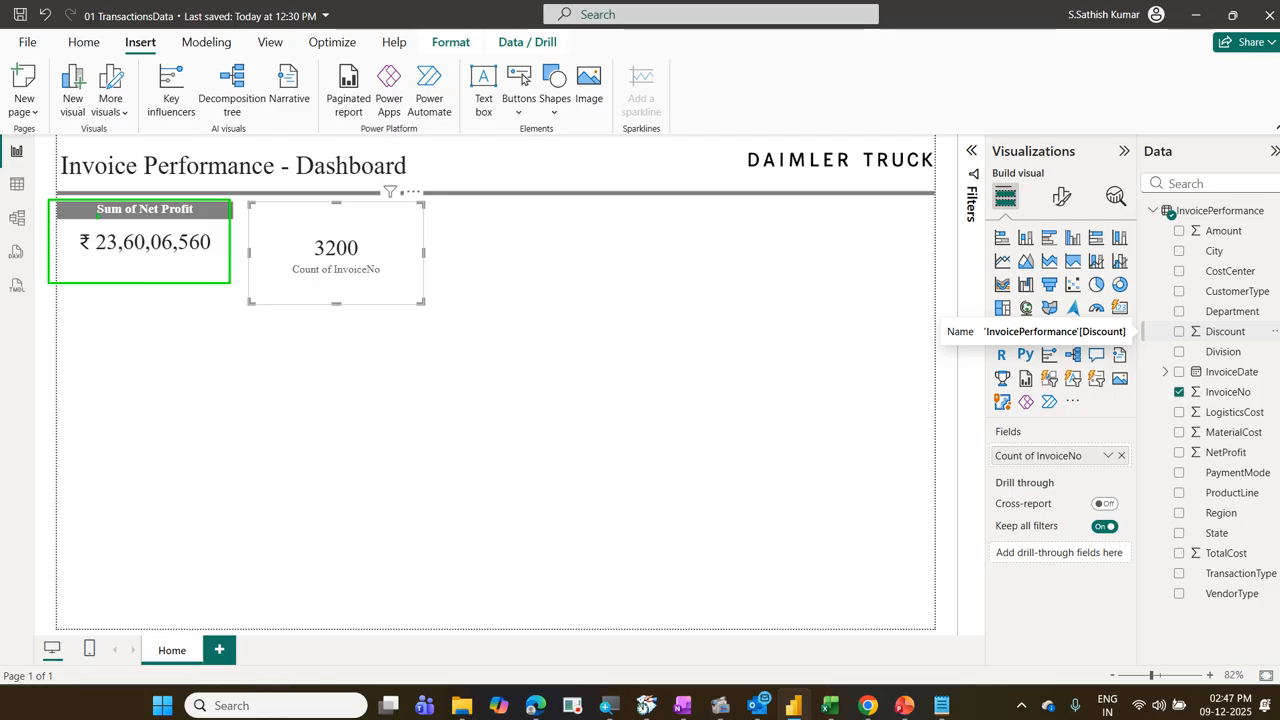
mouse_move(76, 218)
mouse_down()
mouse_move(208, 220)
mouse_move(78, 187)
mouse_move(68, 212)
mouse_up()
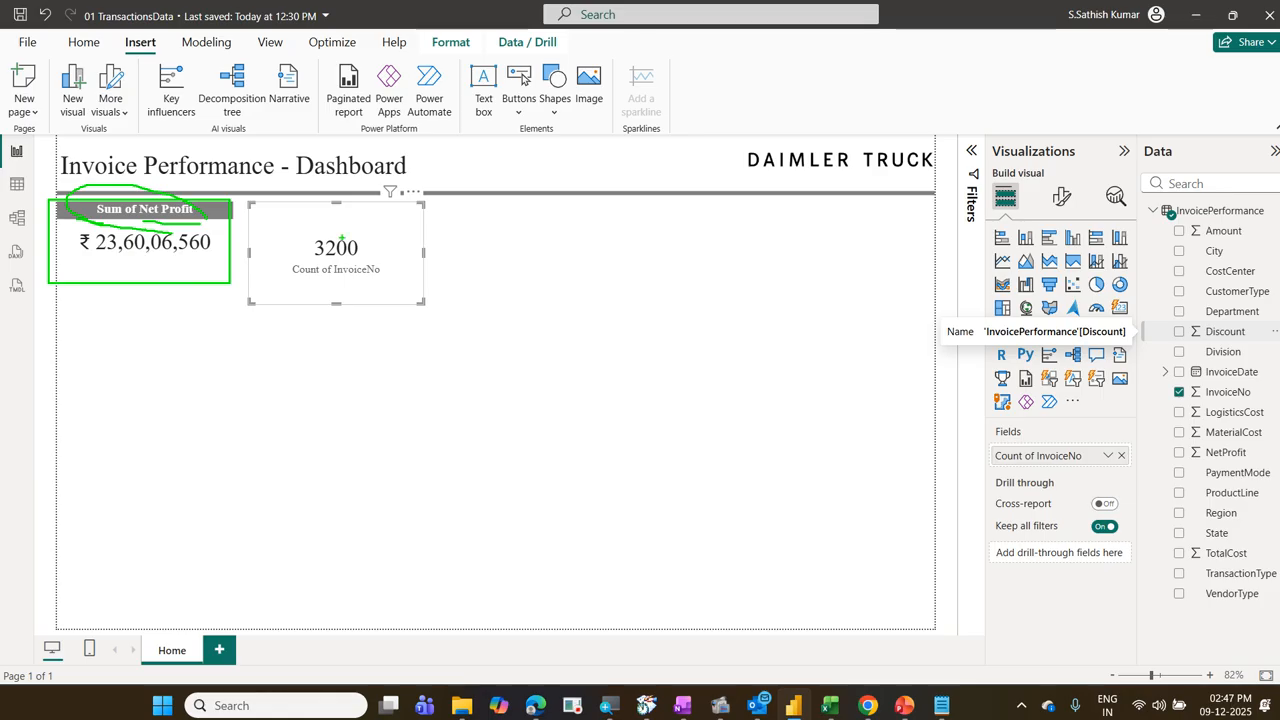
mouse_move(310, 216)
mouse_down()
mouse_move(370, 208)
mouse_move(276, 216)
mouse_up()
drag(285, 218, 420, 222)
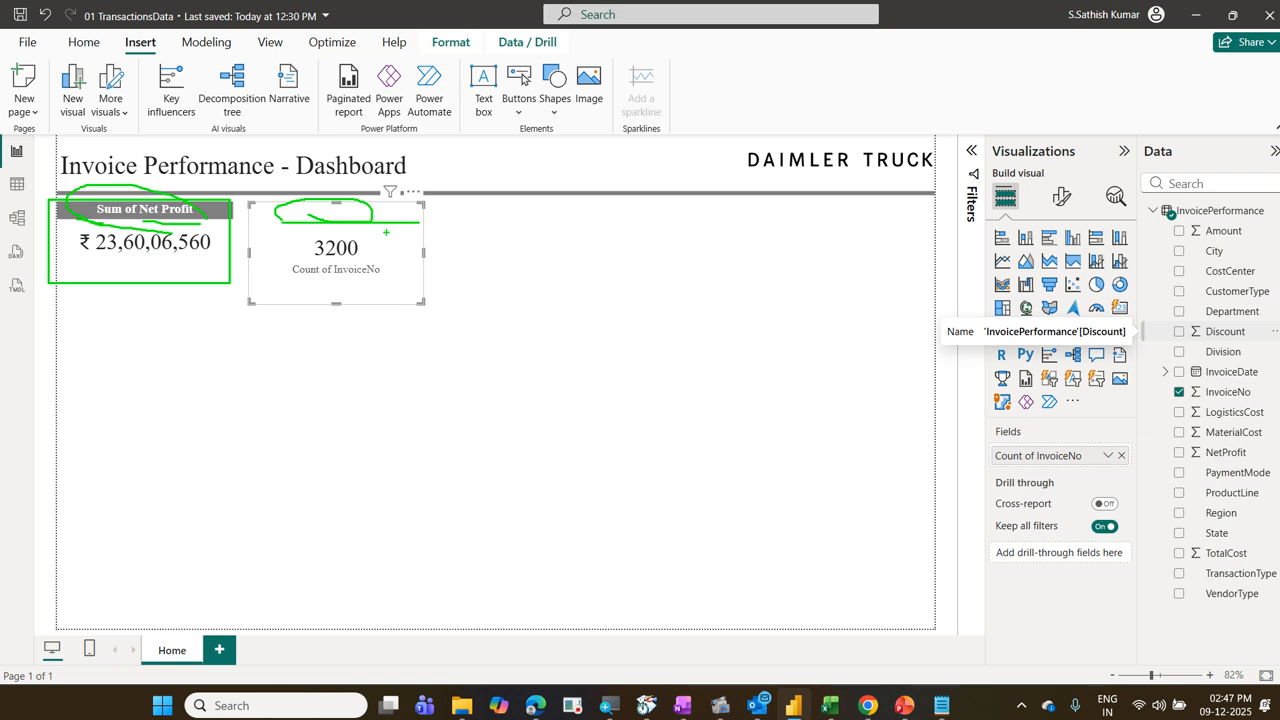
mouse_move(166, 258)
mouse_down()
mouse_move(176, 270)
mouse_move(273, 266)
mouse_up()
key(Escape)
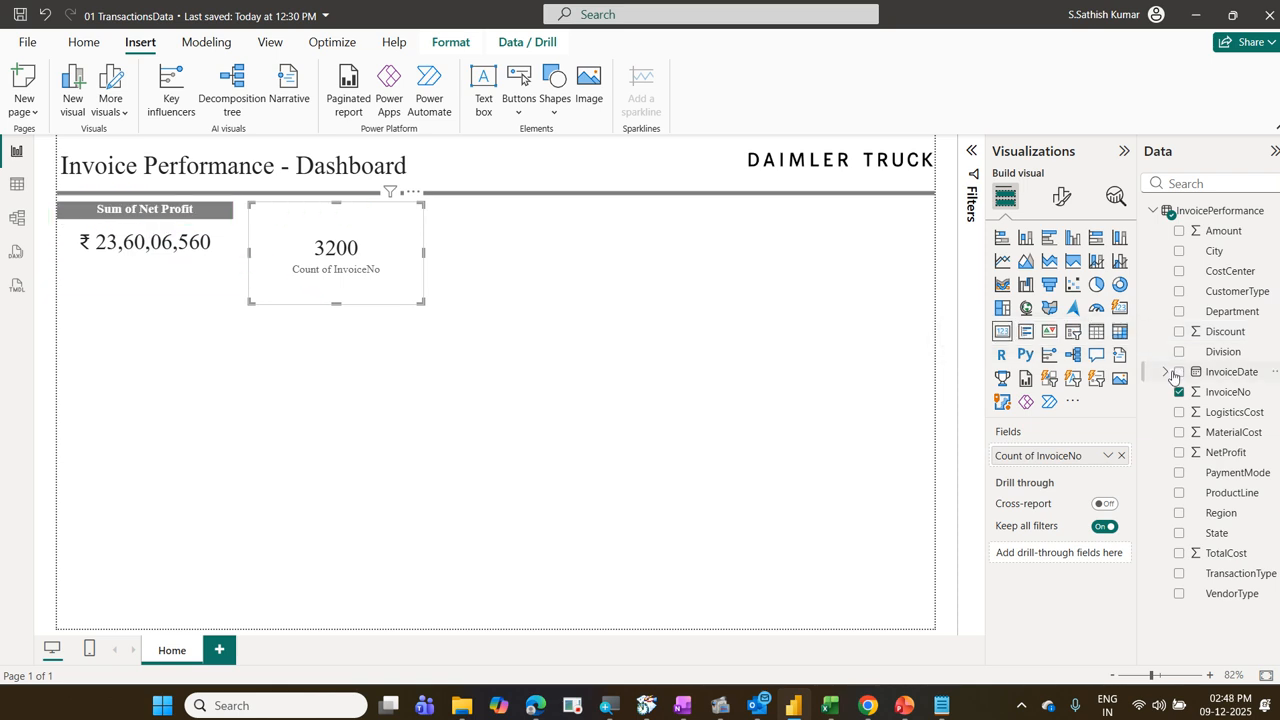
Step: Copy the formatting of the Sum of Net Profit card onto the InvoiceNo count card with Format painter
click(188, 265)
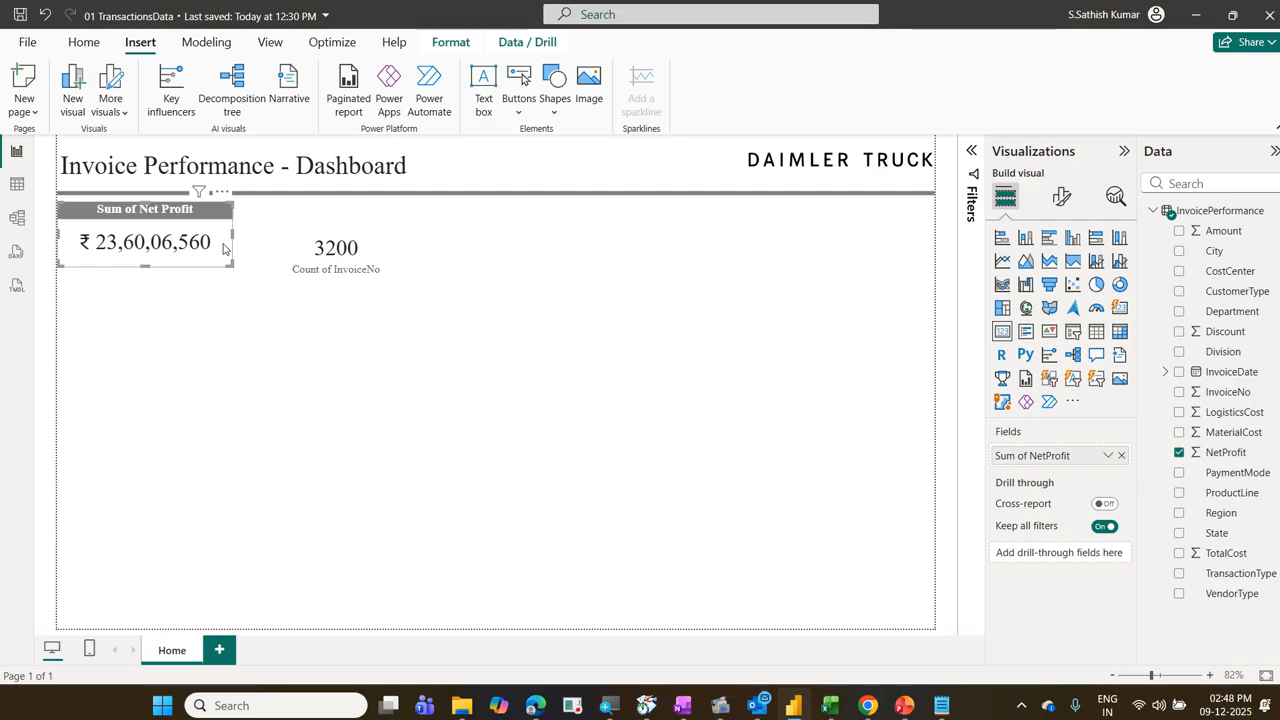
click(82, 44)
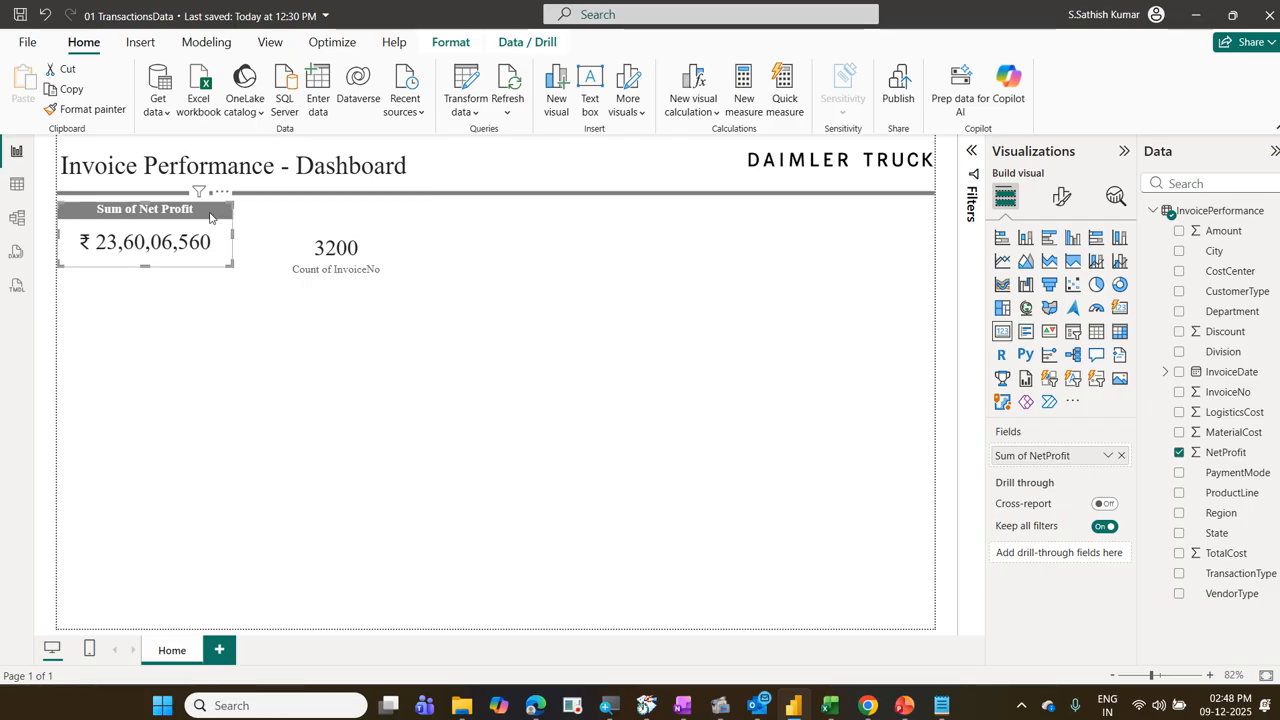
click(106, 113)
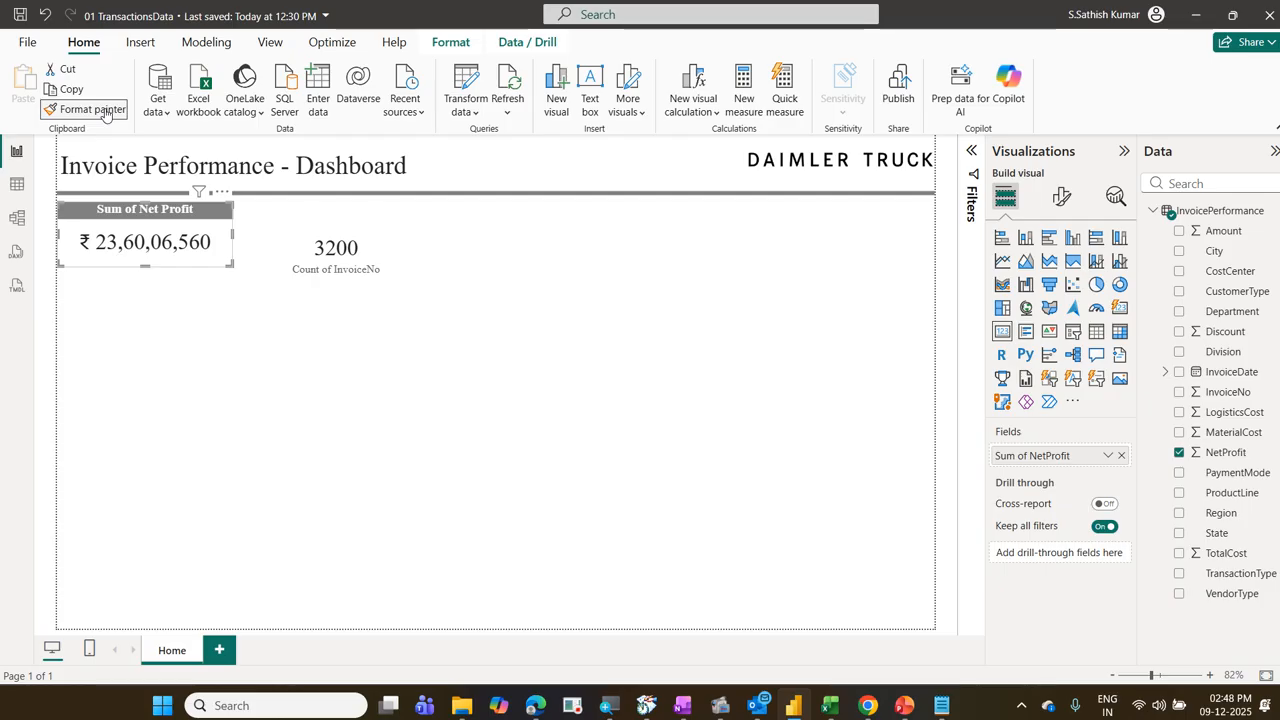
click(294, 221)
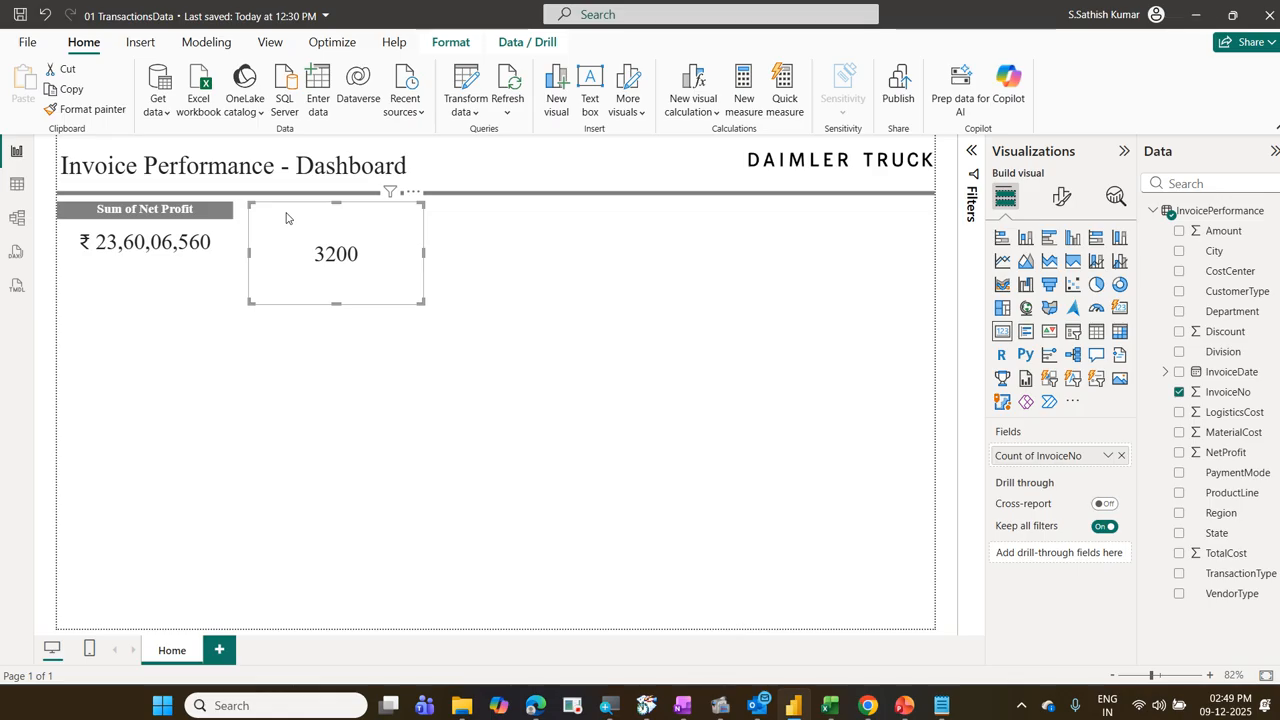
Step: Set the title text of the InvoiceNo count card to "Count of Invoice"
click(1062, 199)
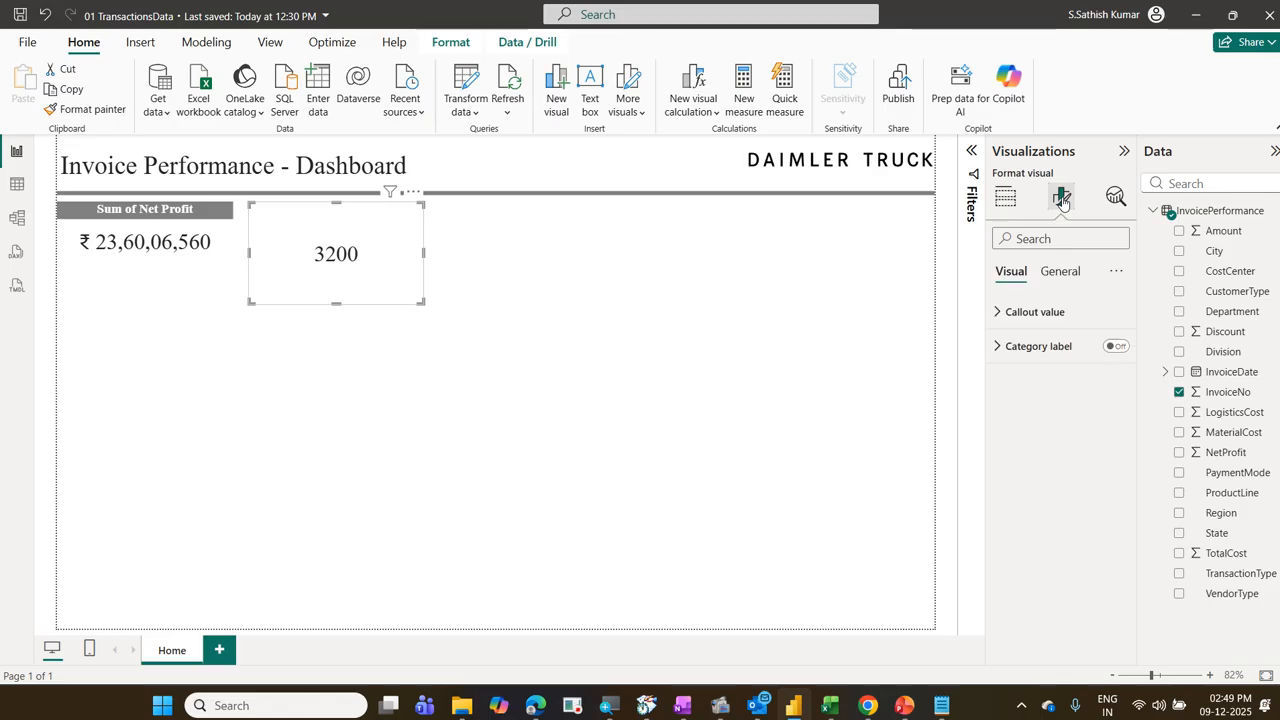
click(1061, 272)
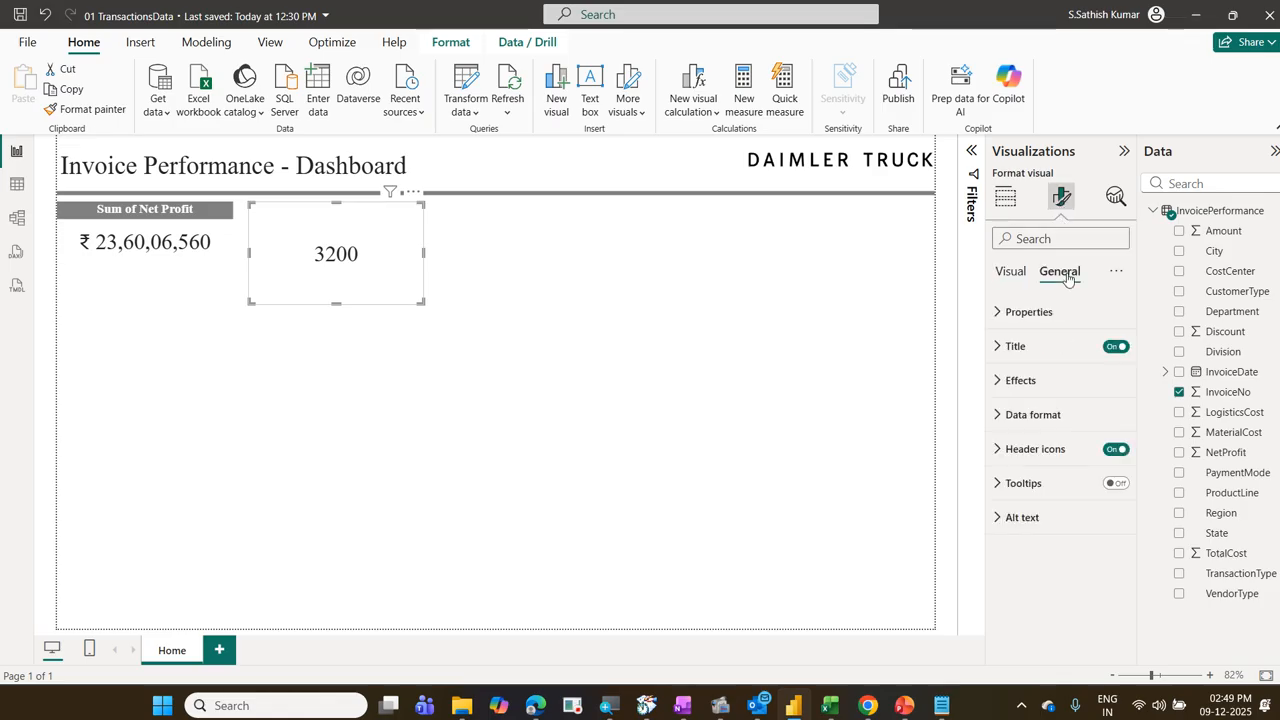
click(1038, 352)
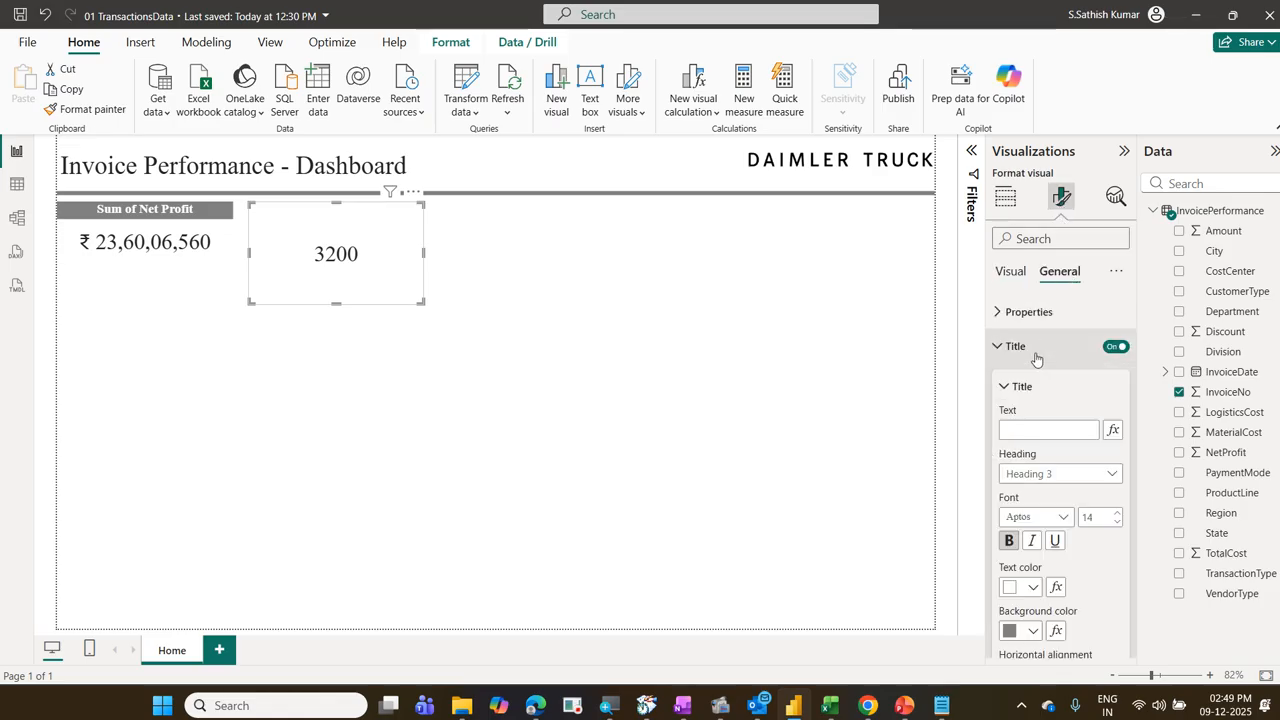
click(1051, 429)
text(Count )
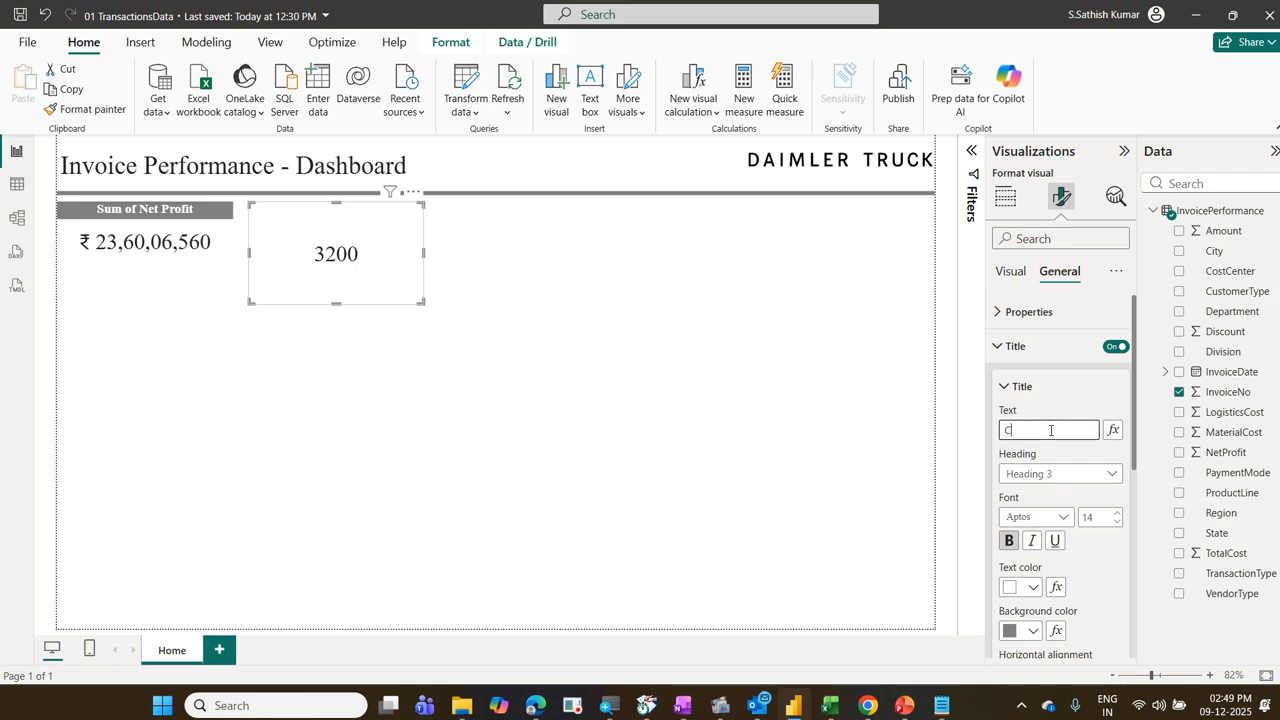
text(of Invoice)
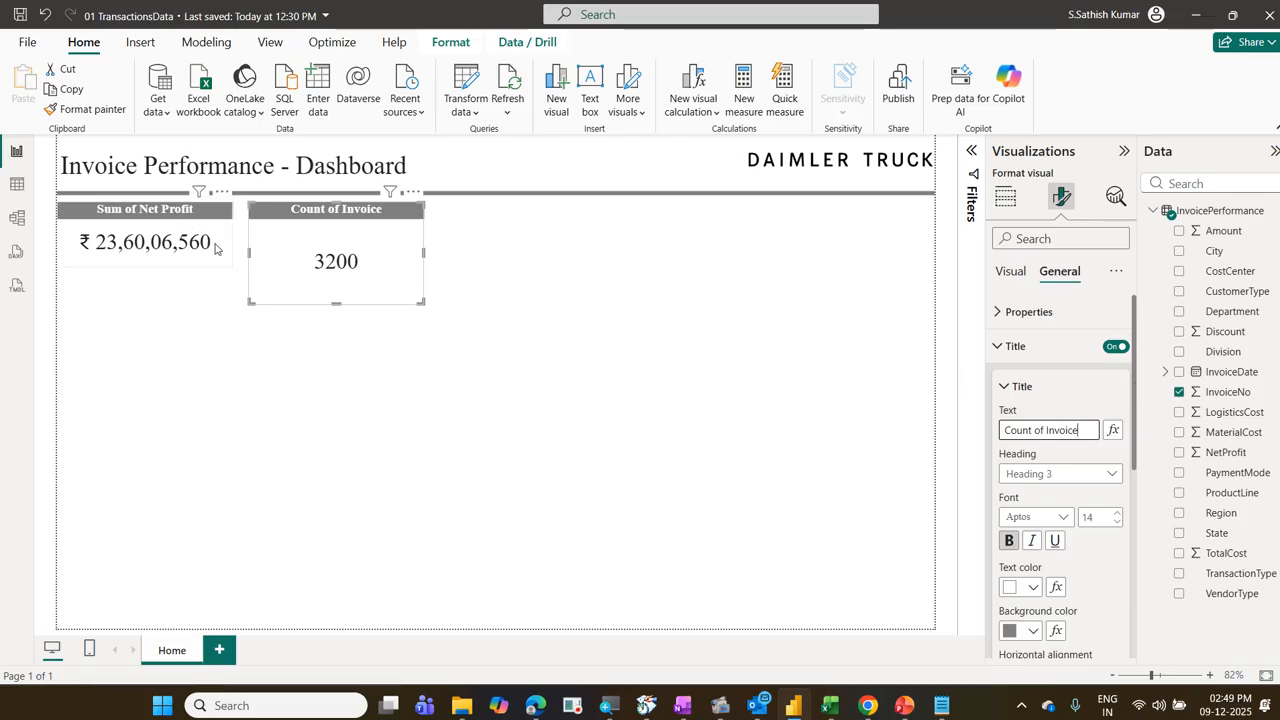
click(229, 322)
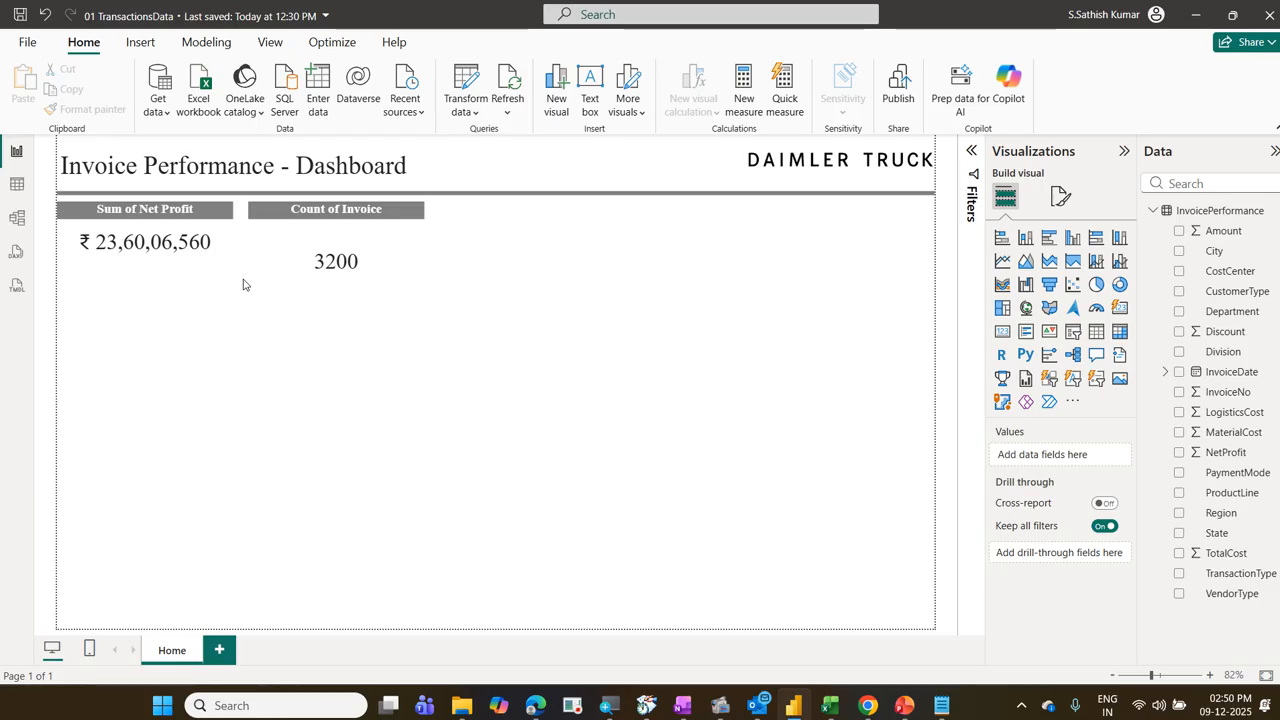
Step: Turn on the shadow effect for both the Sum of Net Profit card and the Count of Invoice card
click(213, 235)
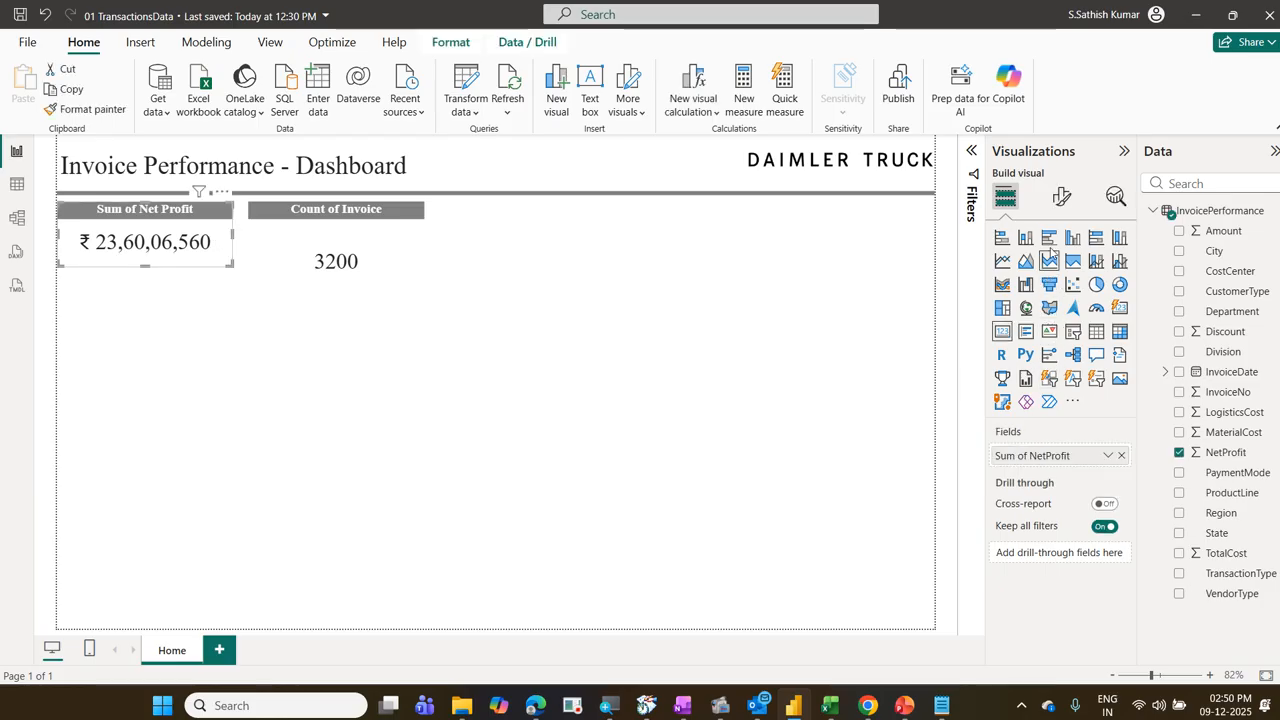
click(1062, 197)
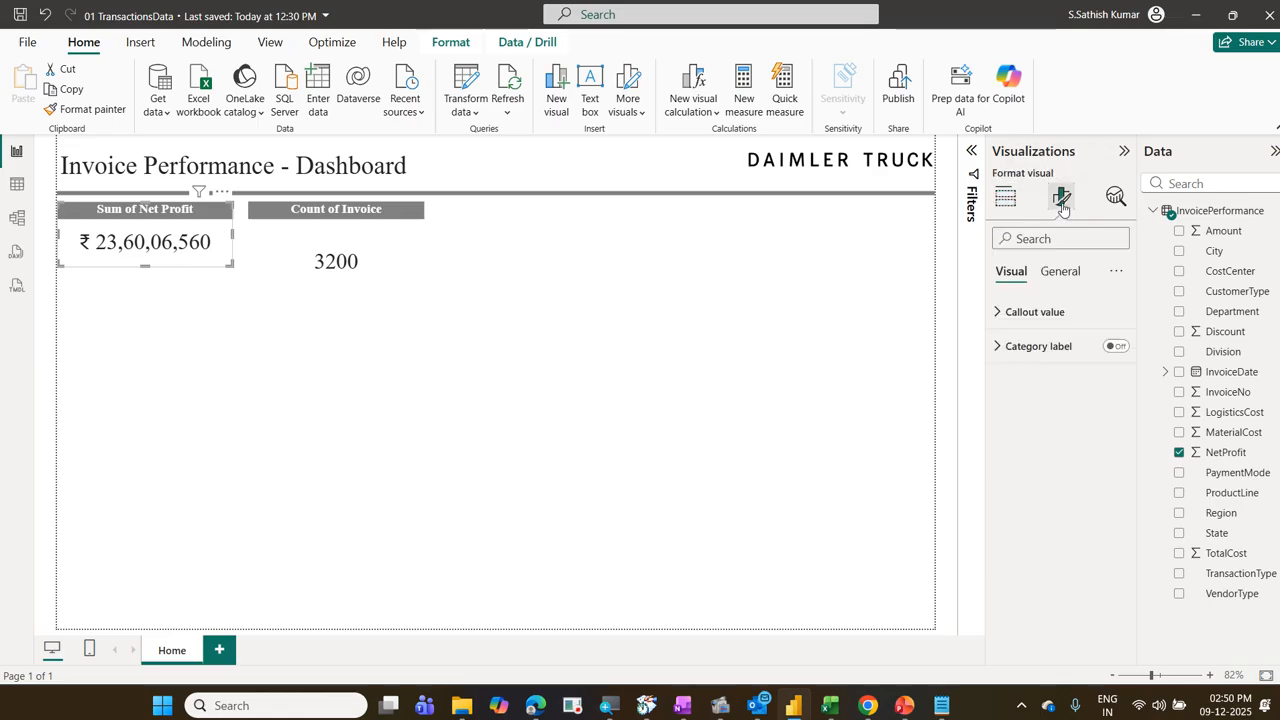
click(1068, 271)
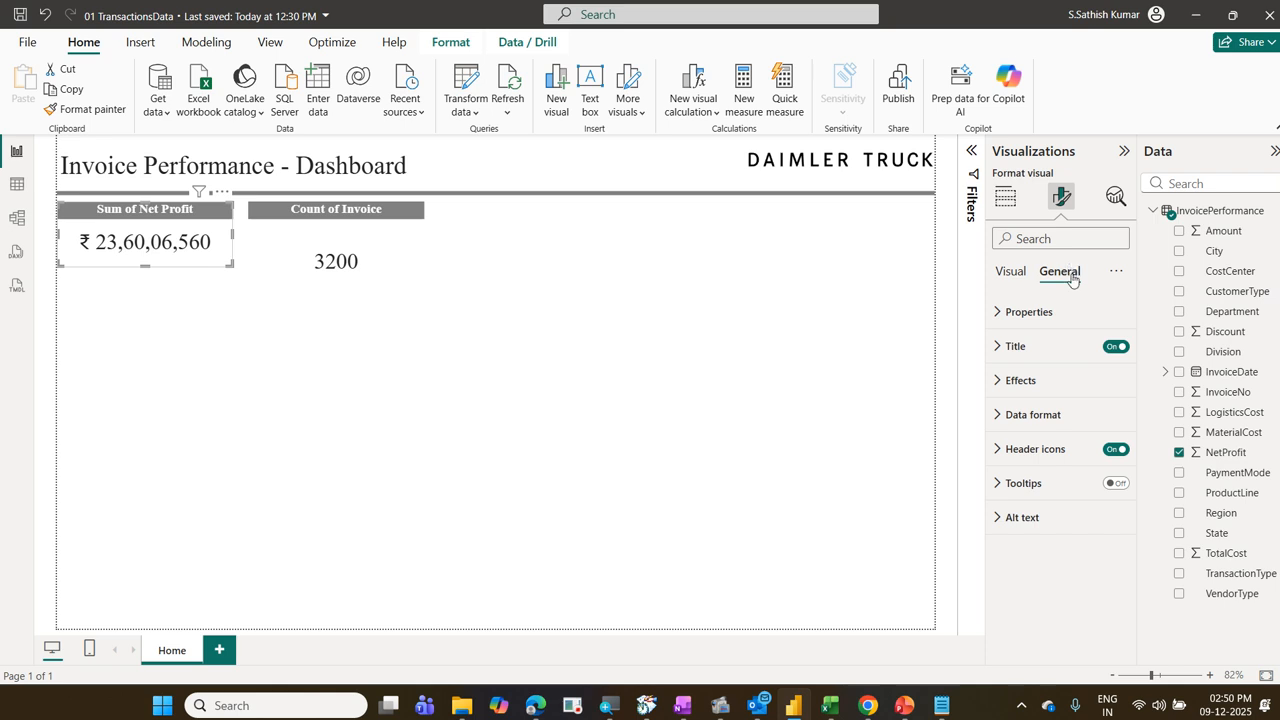
click(1054, 380)
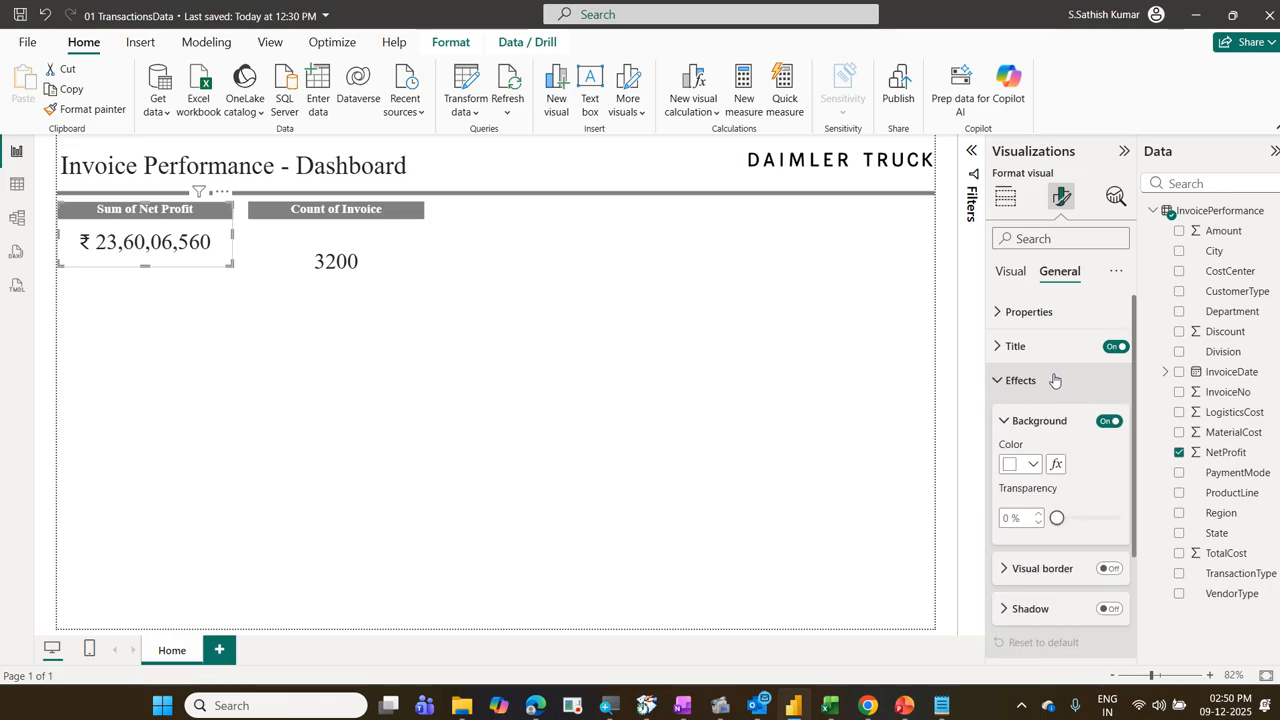
click(1110, 609)
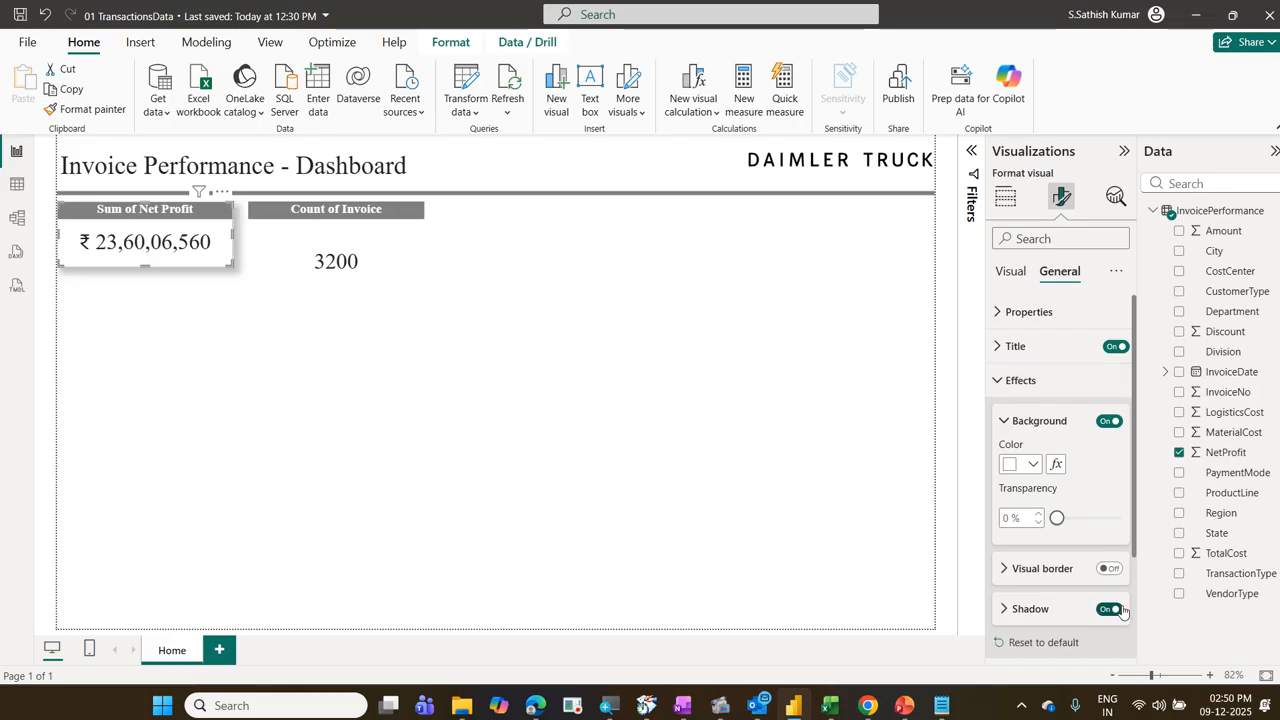
click(380, 272)
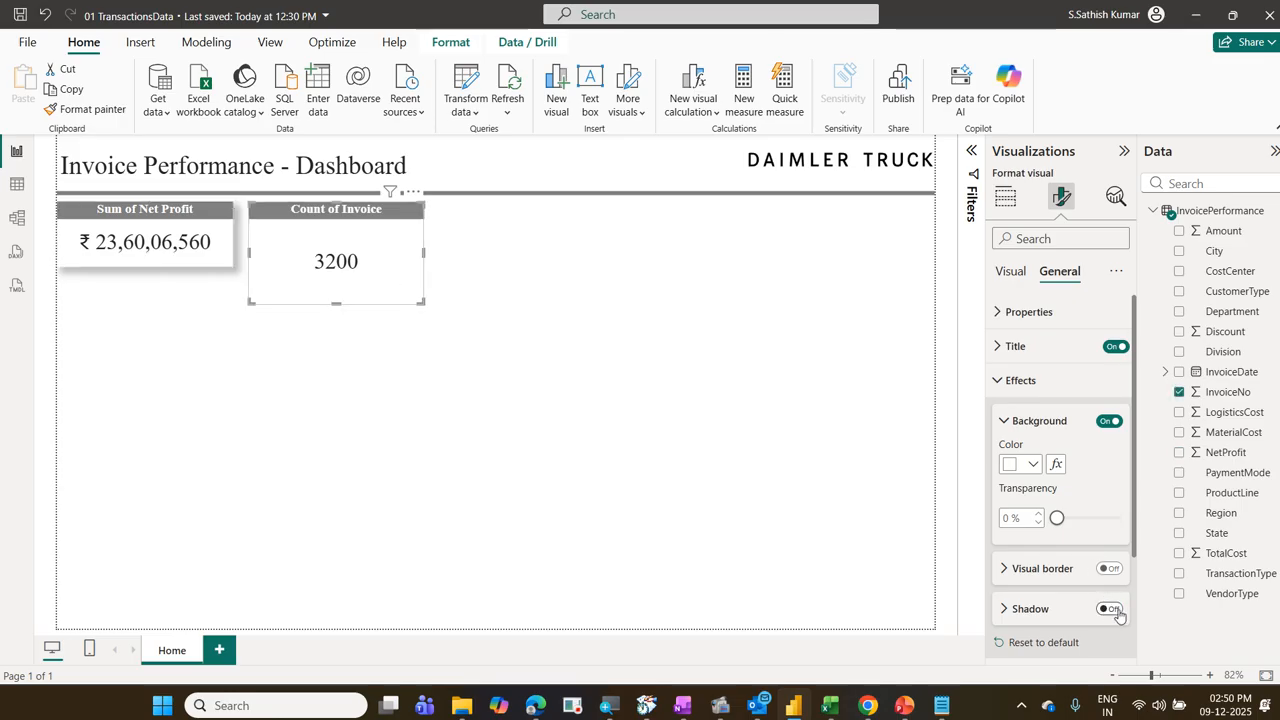
click(1112, 610)
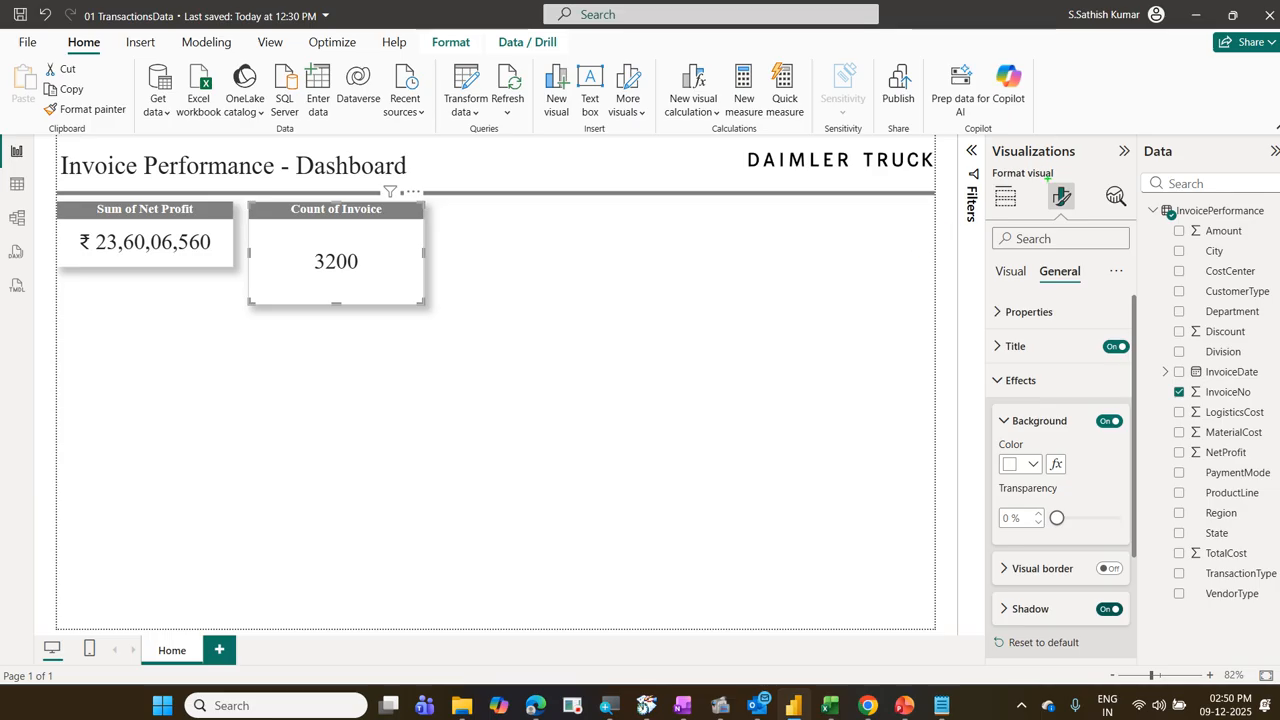
drag(1043, 175, 1078, 216)
mouse_move(981, 369)
mouse_down()
mouse_move(1036, 394)
mouse_move(1073, 393)
mouse_up()
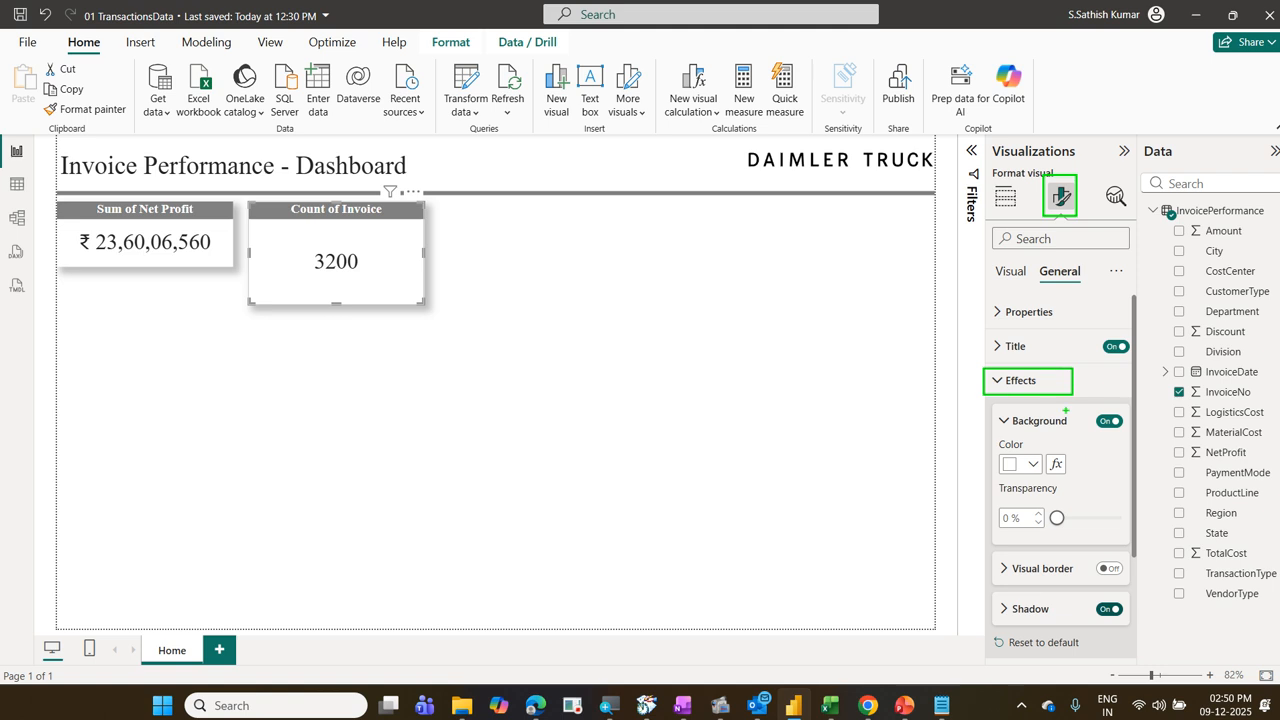
mouse_move(996, 596)
mouse_down()
mouse_move(1054, 630)
mouse_move(1140, 638)
mouse_up()
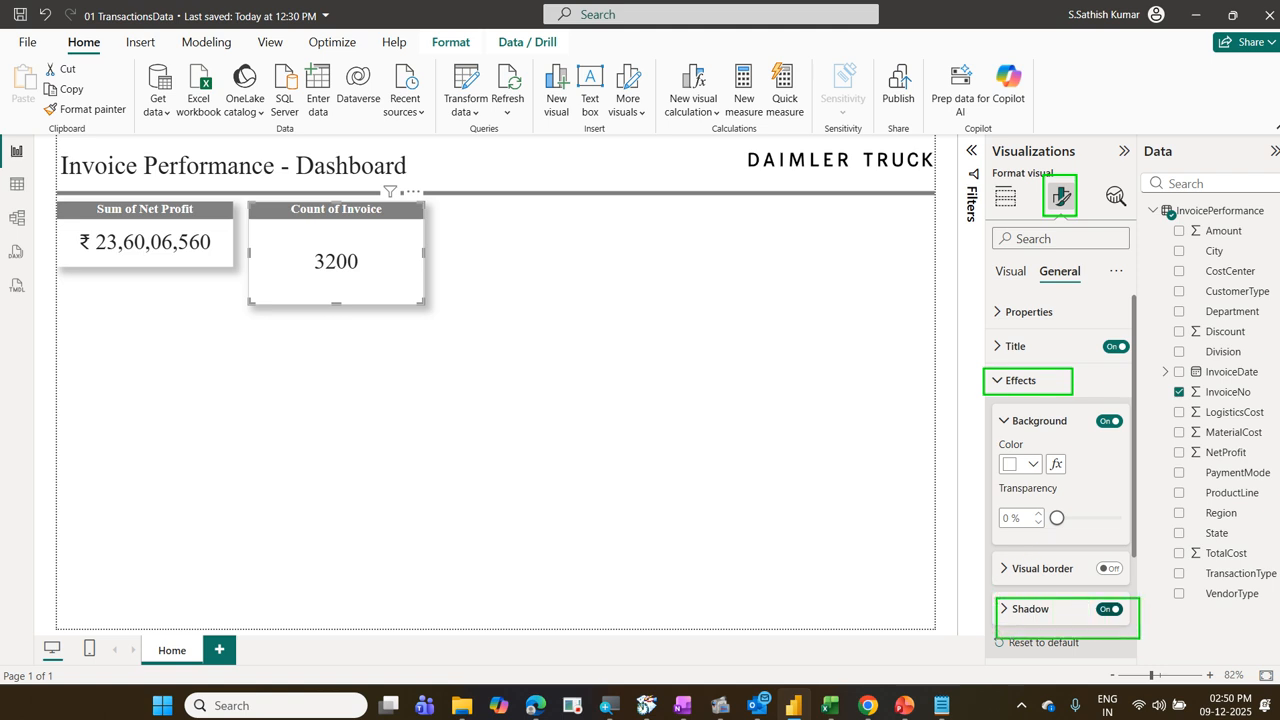
drag(1033, 262, 1084, 287)
drag(1072, 224, 1064, 252)
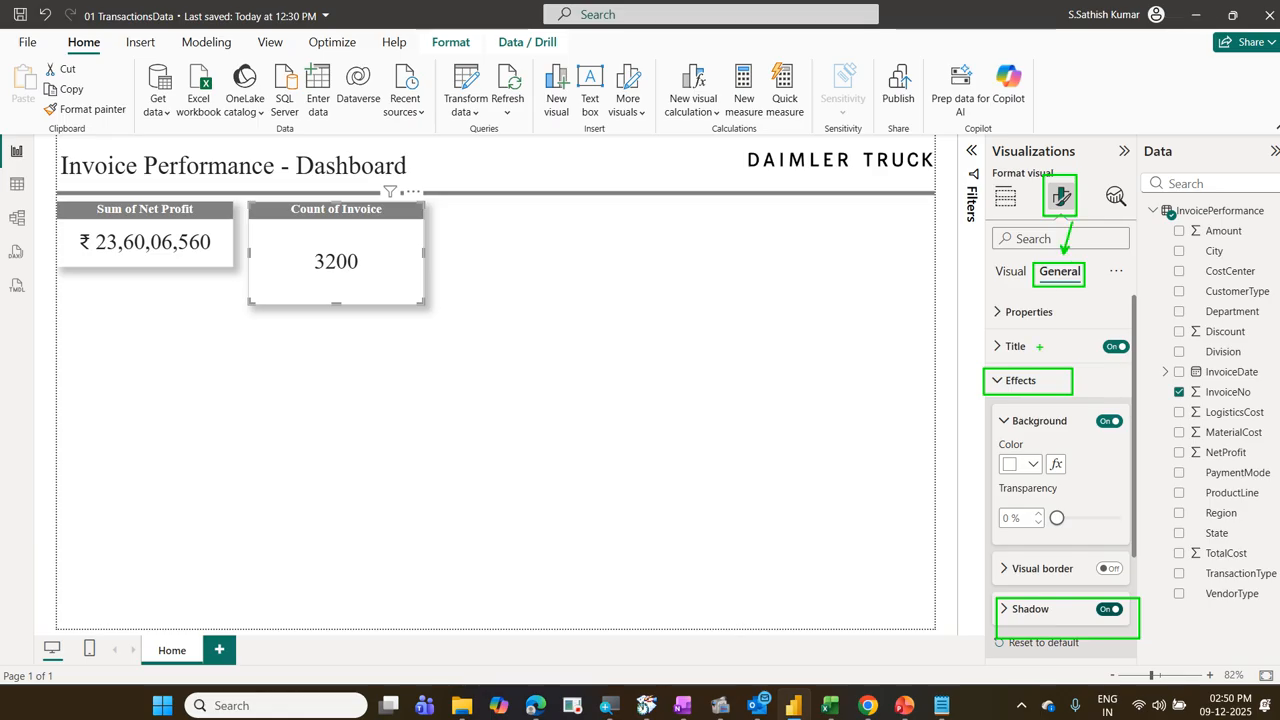
drag(1030, 368, 1070, 285)
drag(1044, 587, 998, 405)
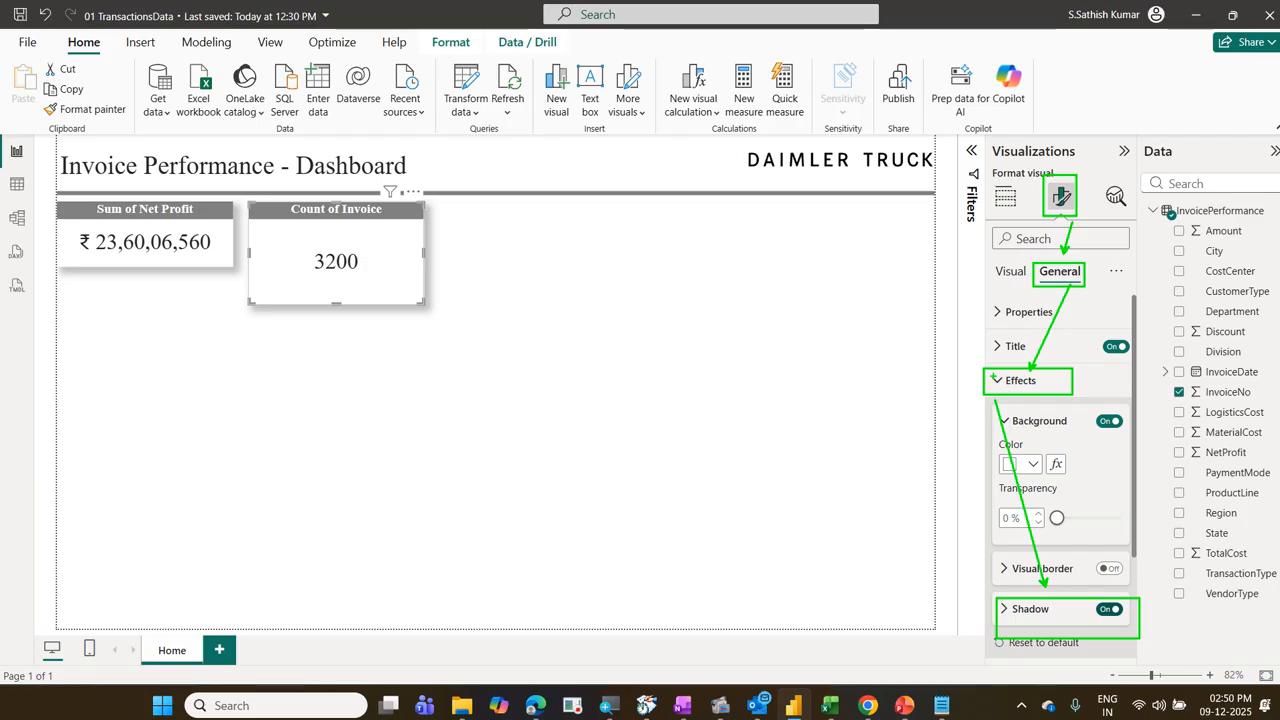
key(Escape)
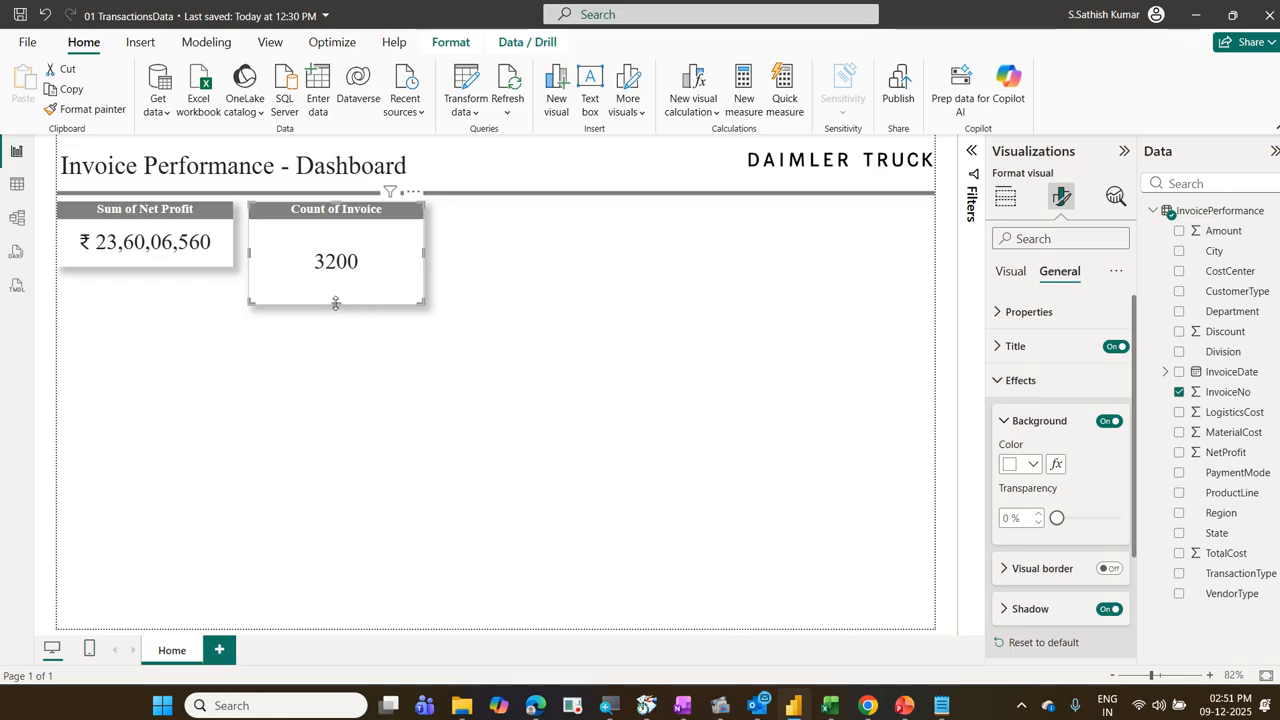
Step: Shorten the Count of Invoice card to the height of the Sum of Net Profit card and narrow it around its title
drag(335, 306, 333, 268)
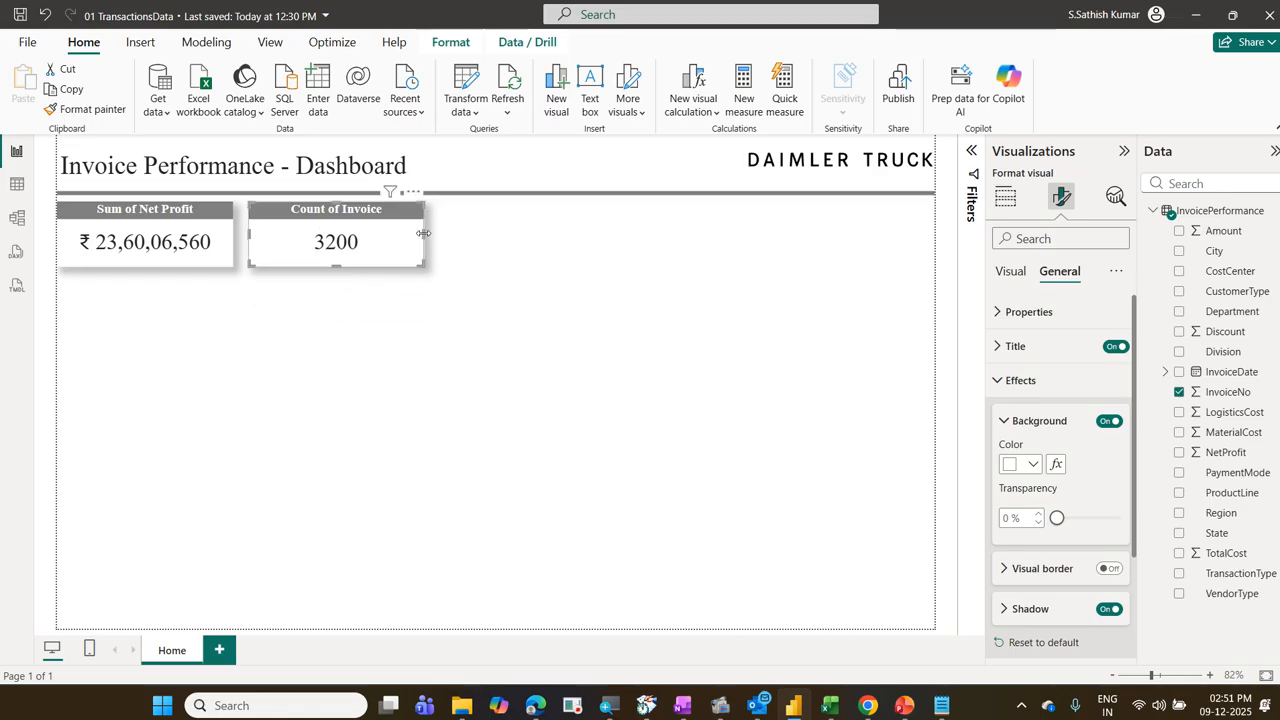
drag(424, 236, 351, 240)
click(360, 338)
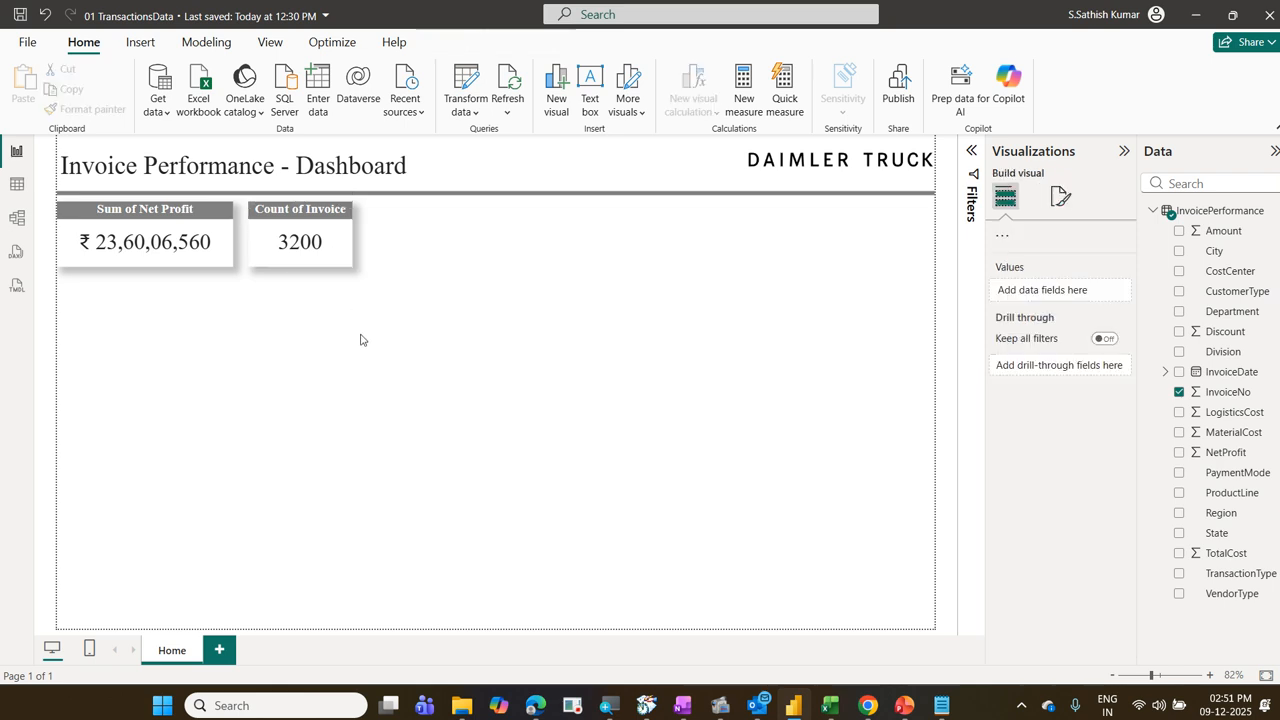
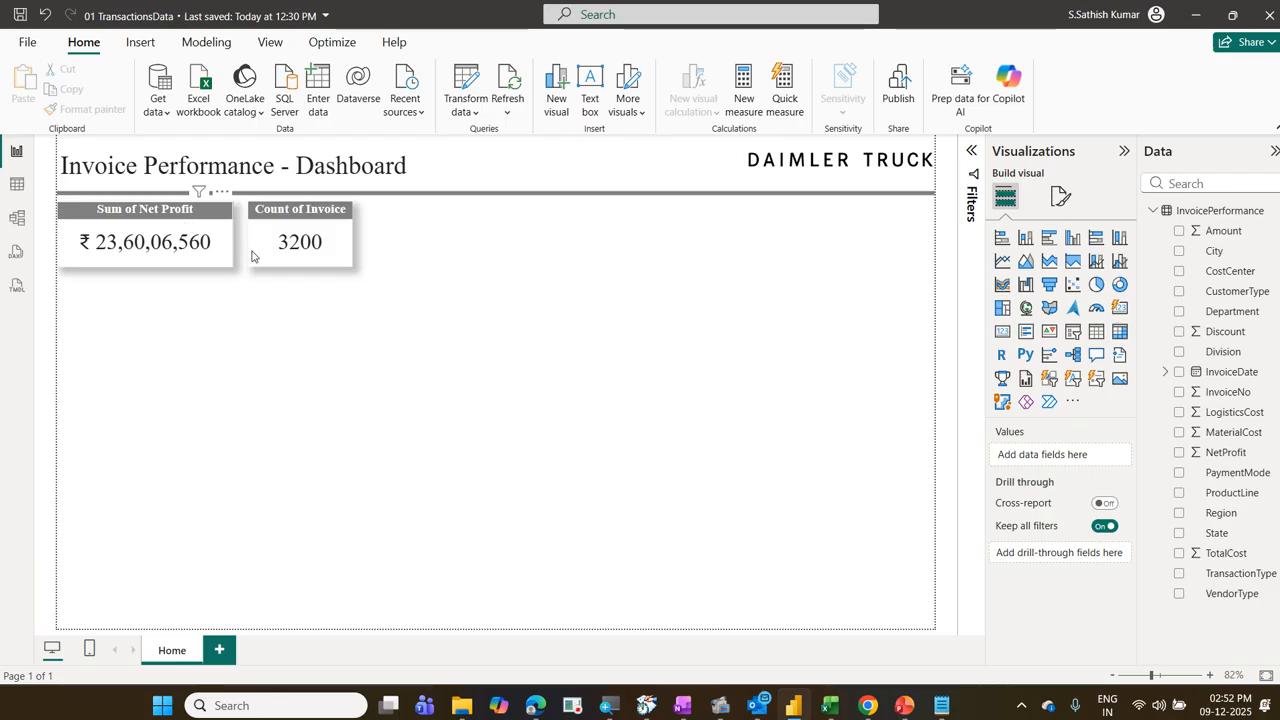
Step: Format the Count of Invoice card's value as a whole number with the thousands separator turned on
click(336, 265)
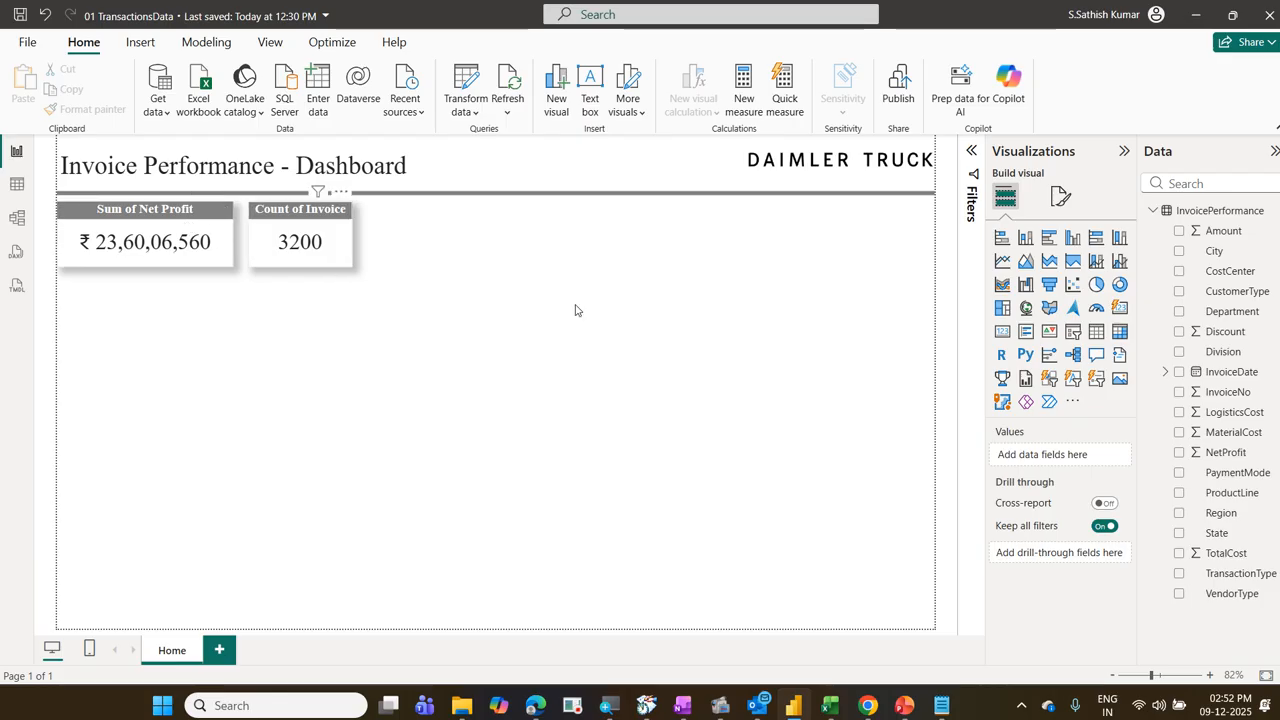
click(1061, 200)
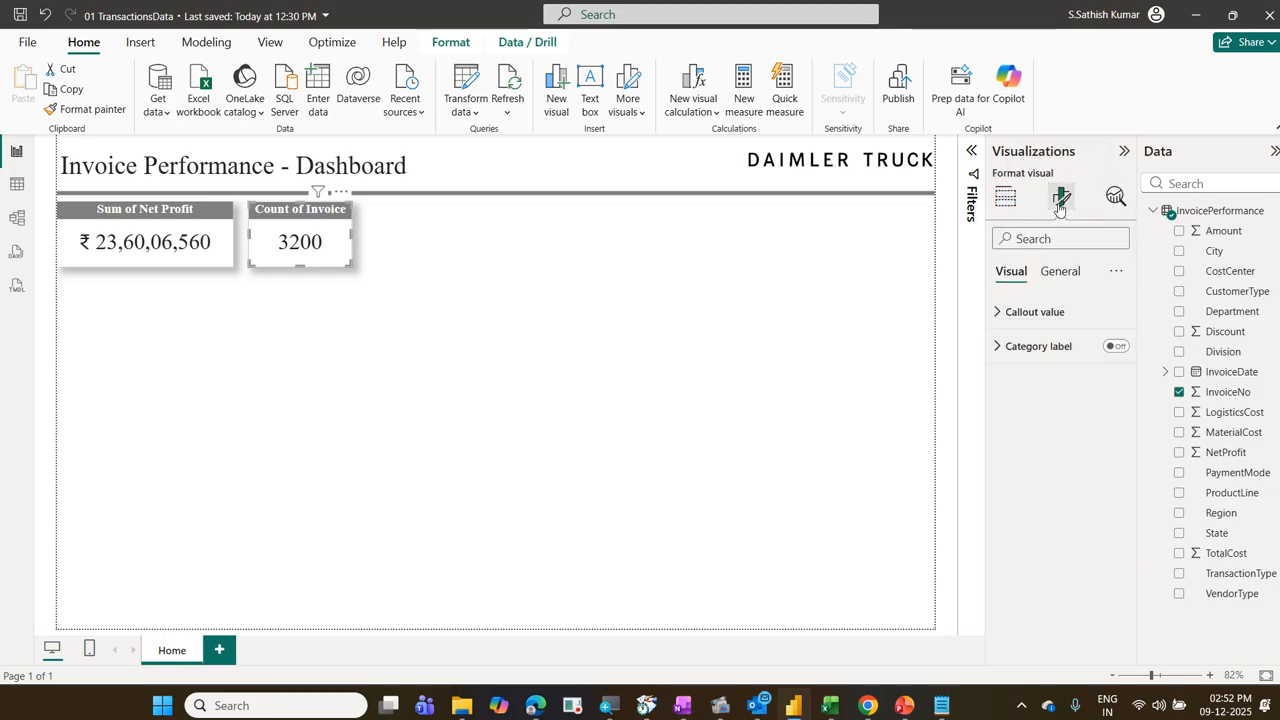
click(1066, 276)
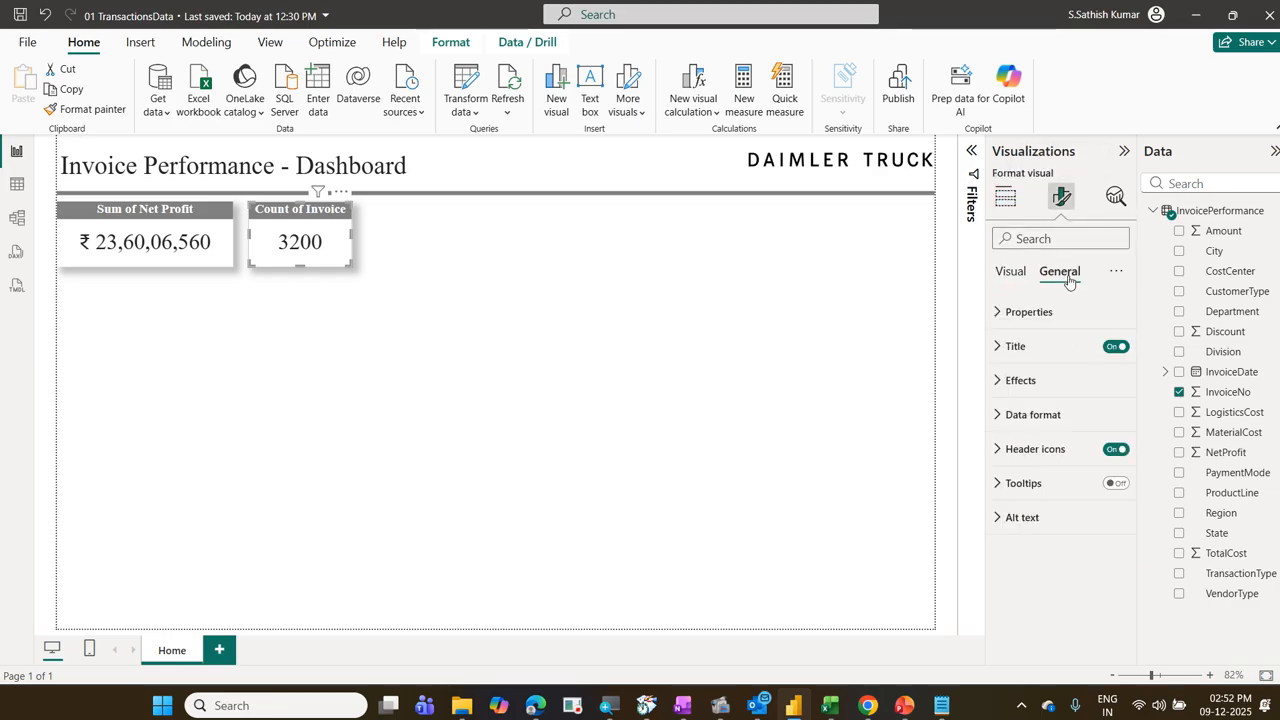
click(1054, 417)
scroll(1047, 420, down, 1)
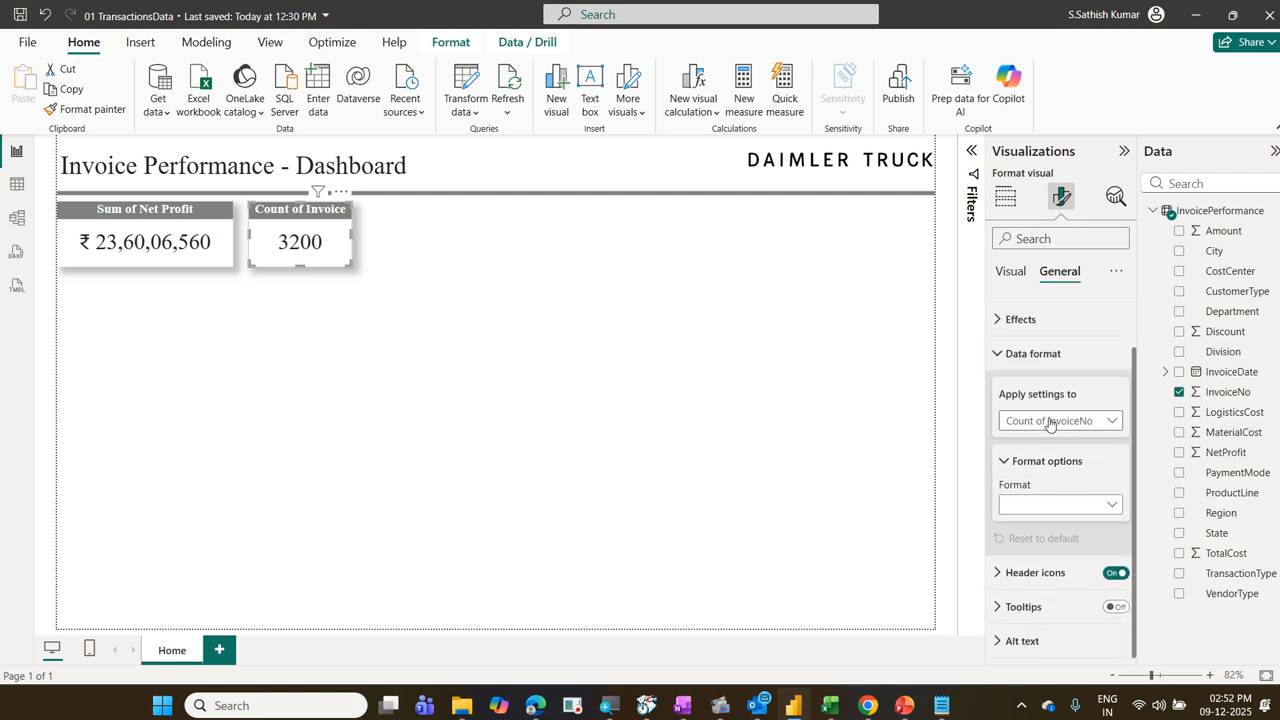
click(1058, 505)
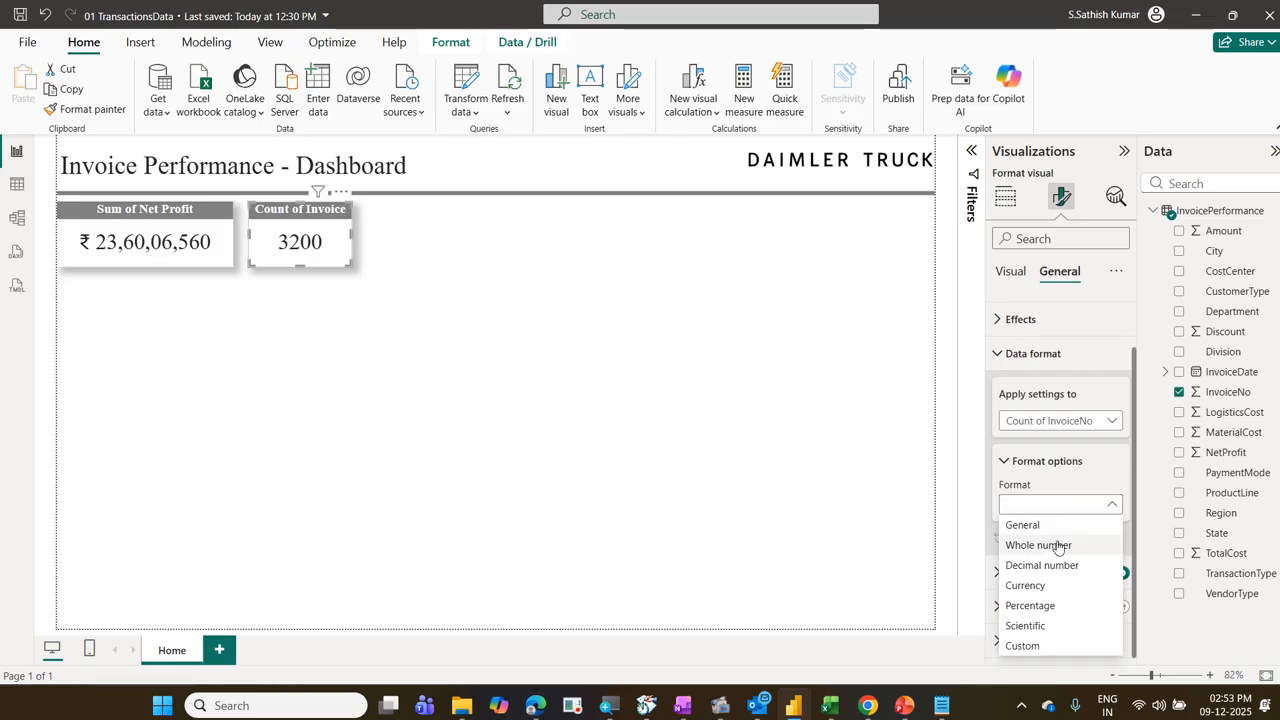
click(1058, 547)
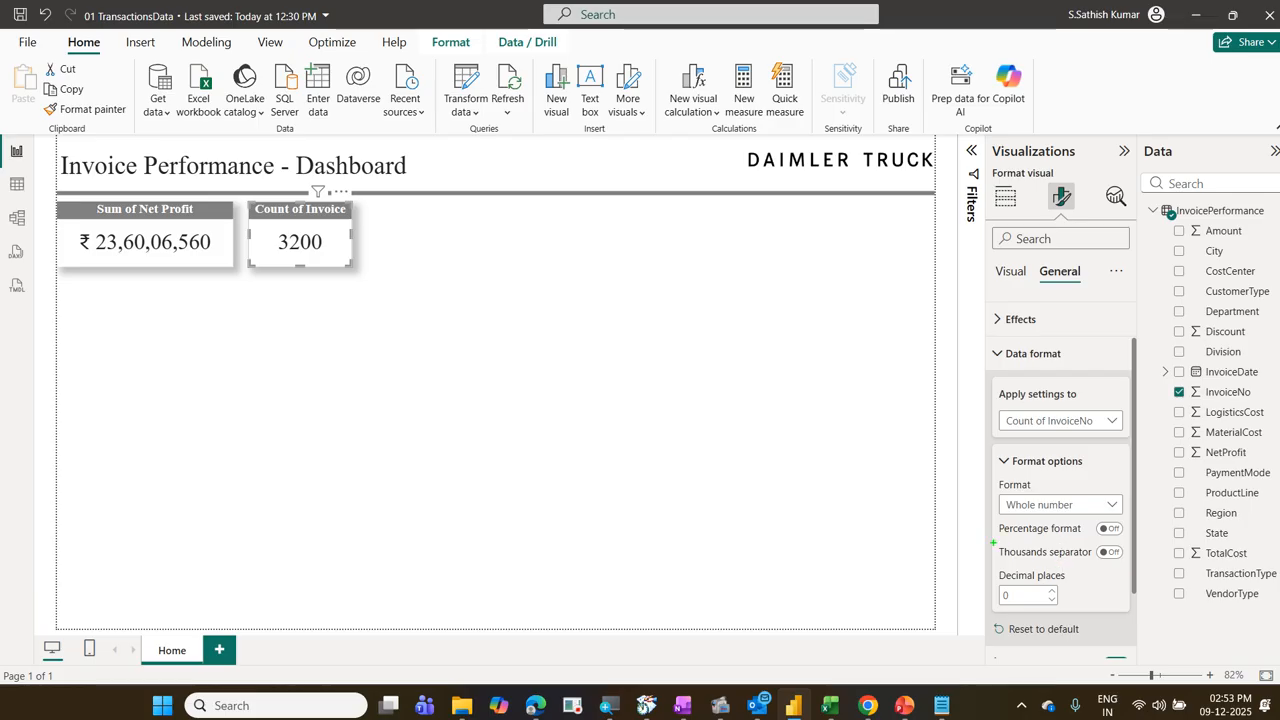
mouse_move(1107, 568)
mouse_down()
mouse_move(1137, 550)
mouse_move(1120, 567)
mouse_move(1140, 560)
mouse_up()
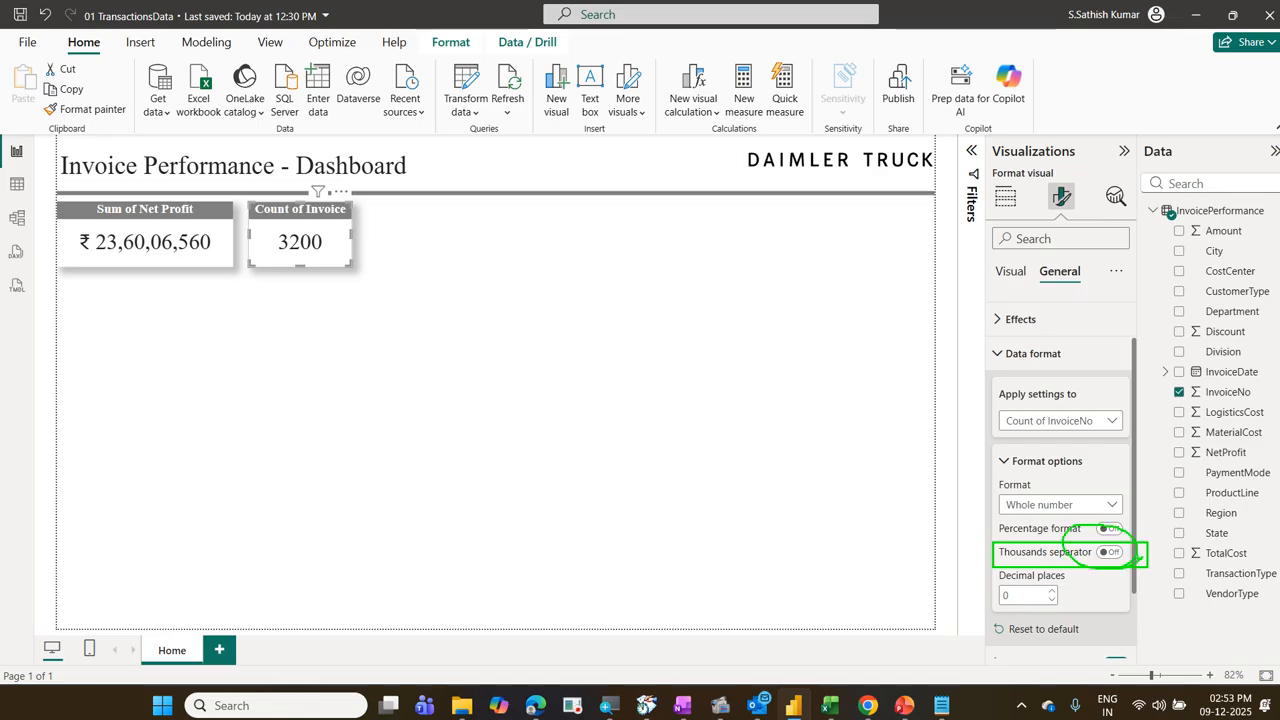
key(Escape)
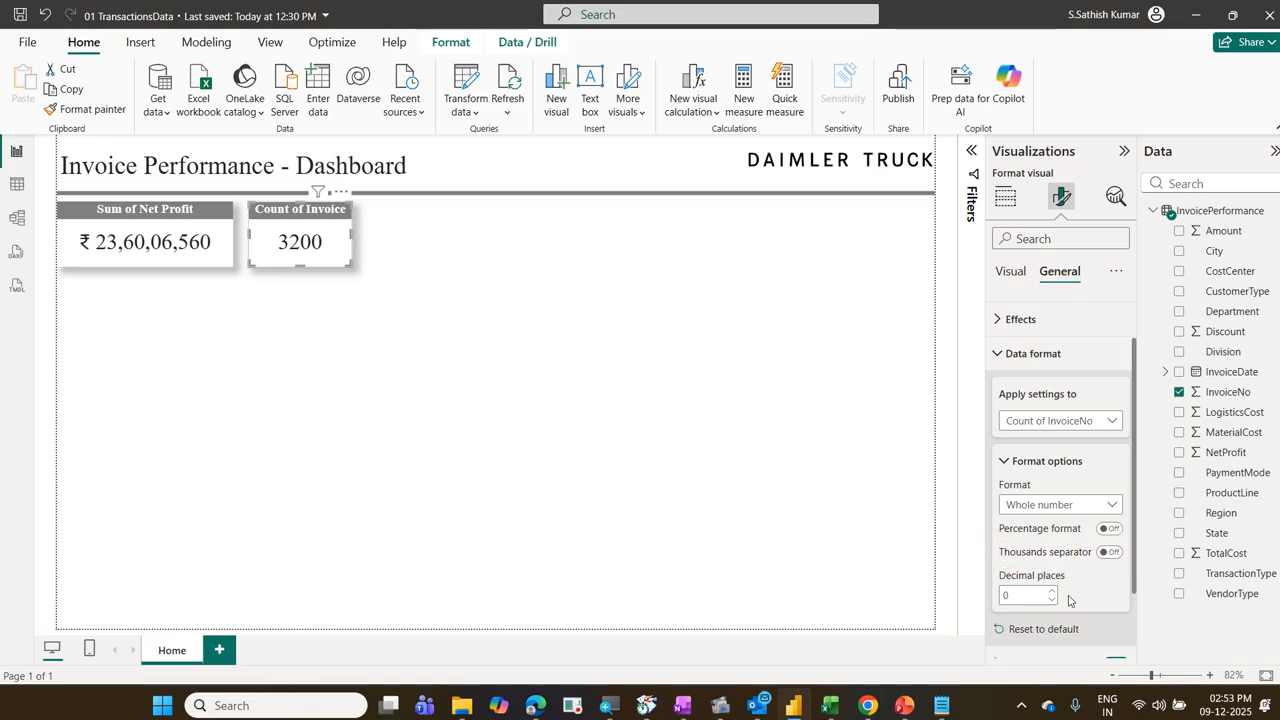
click(1111, 553)
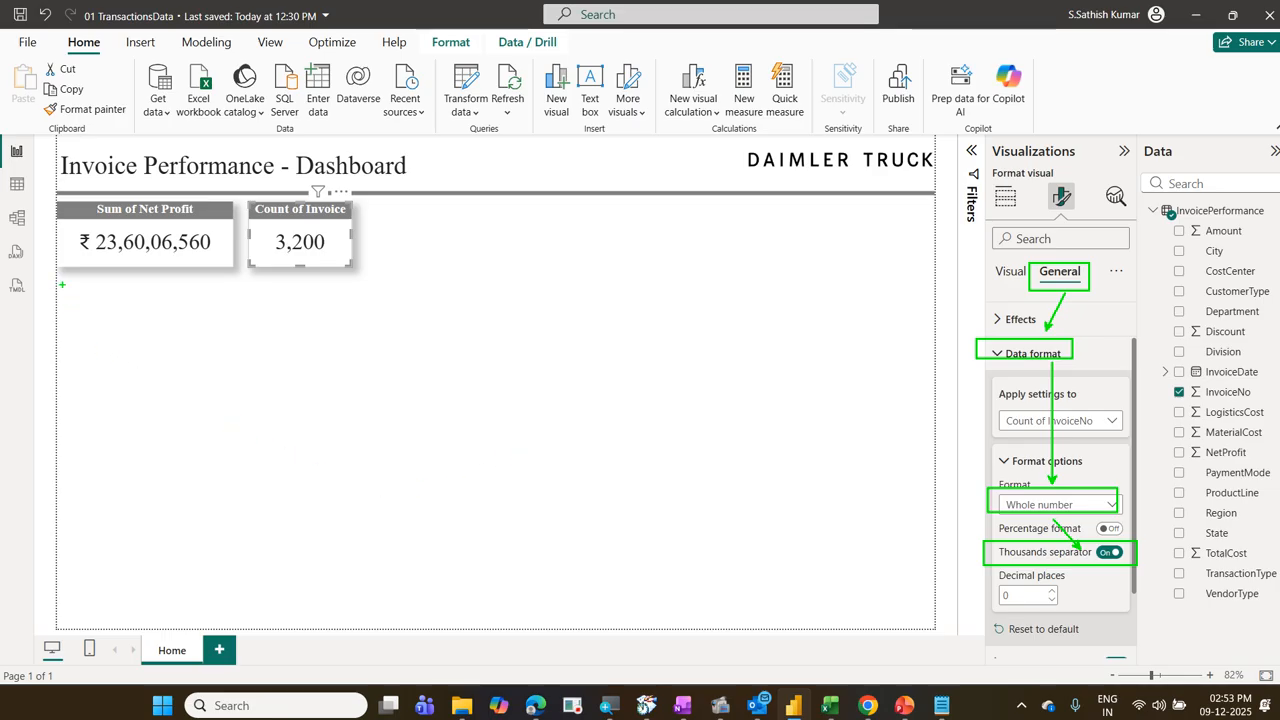
mouse_move(63, 285)
mouse_down()
mouse_move(251, 371)
mouse_move(347, 396)
mouse_up()
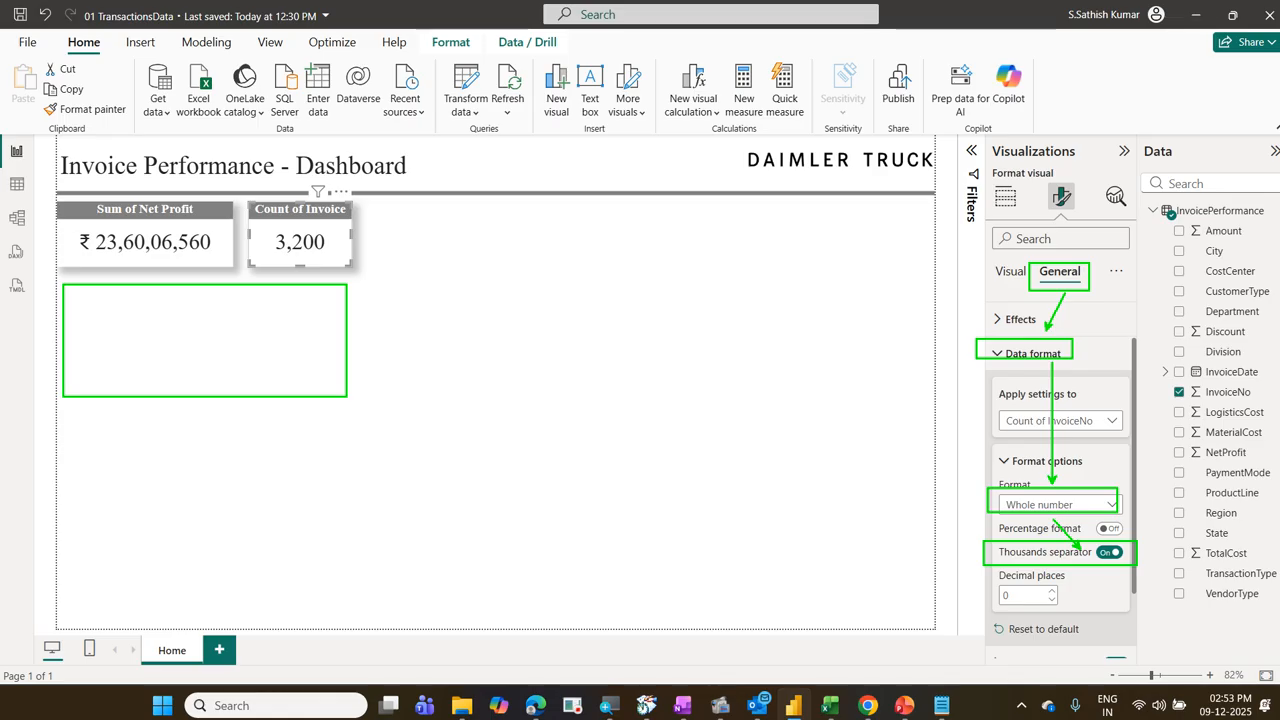
key(Escape)
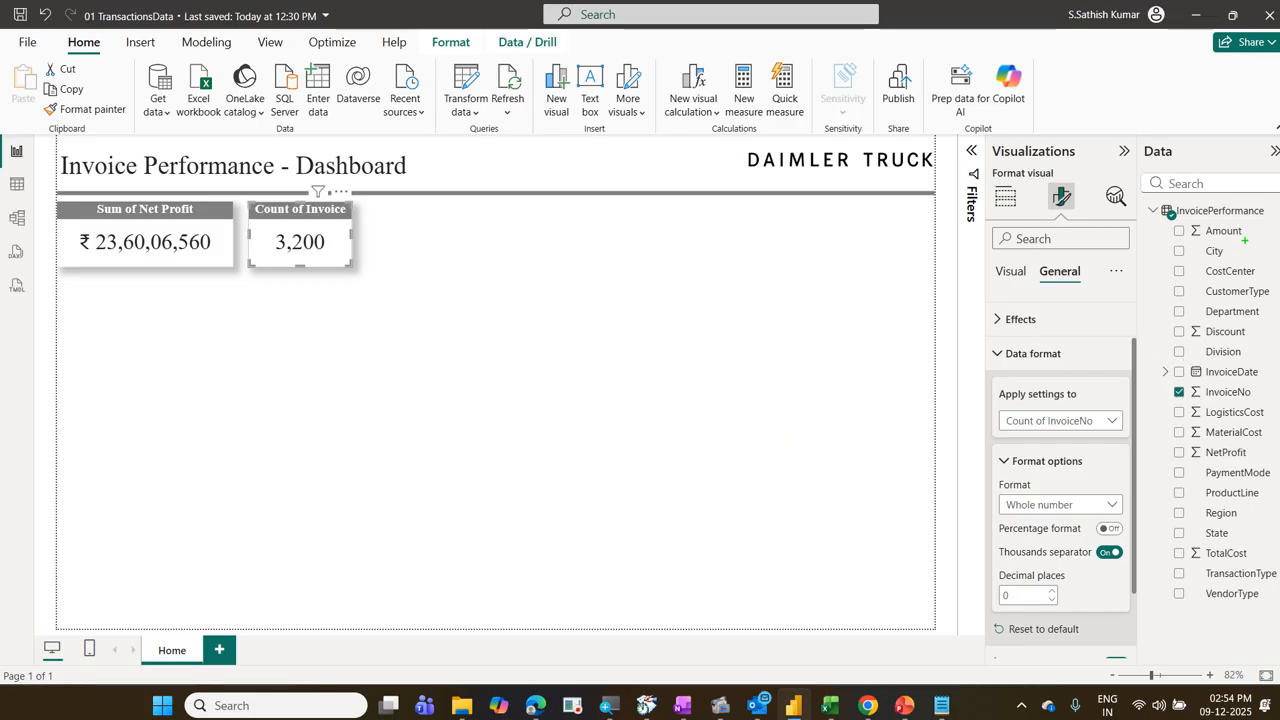
drag(1172, 301, 1265, 326)
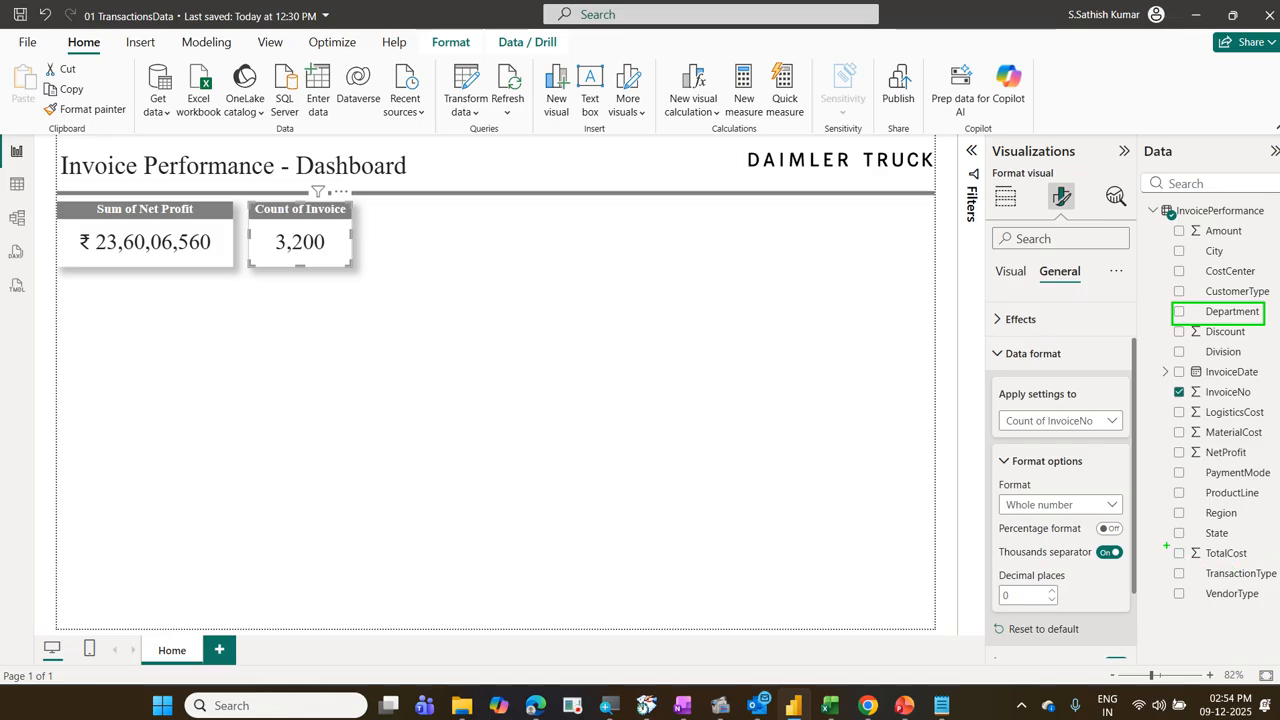
mouse_move(1162, 541)
mouse_down()
mouse_move(1248, 574)
mouse_move(1271, 564)
mouse_up()
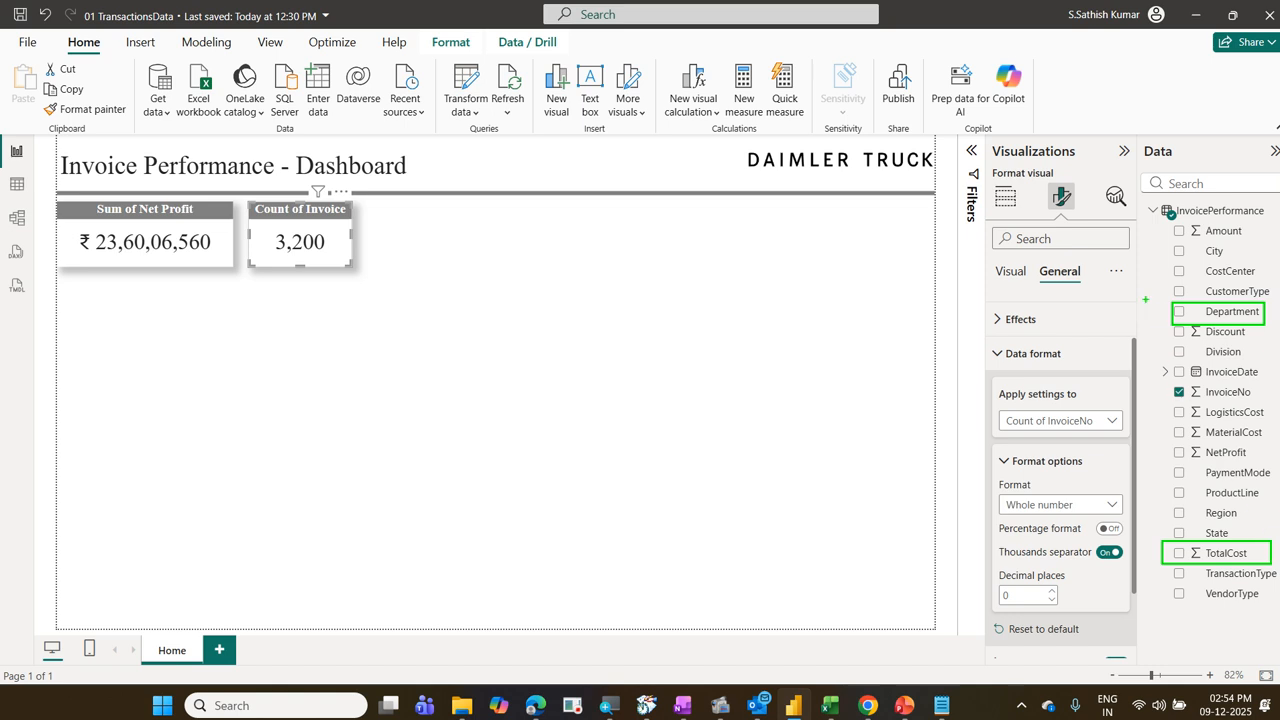
drag(1146, 299, 1198, 281)
mouse_move(1143, 548)
mouse_down()
mouse_move(1156, 560)
mouse_move(1172, 537)
mouse_up()
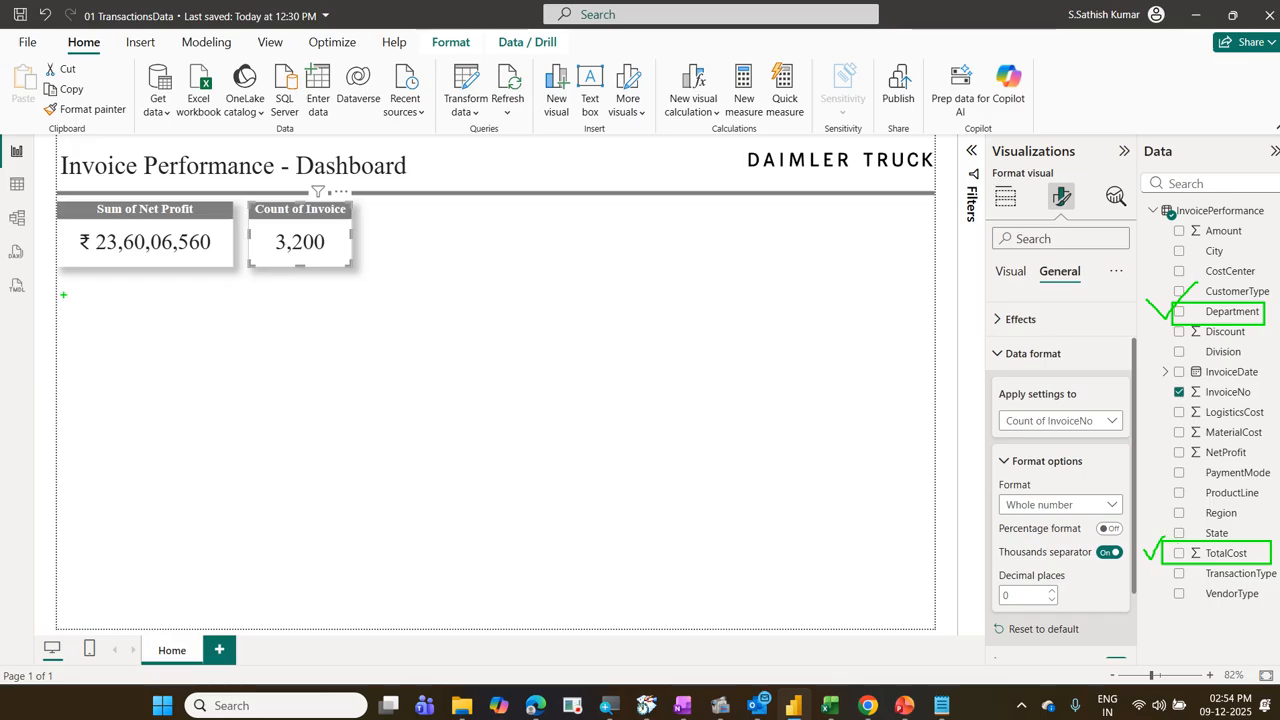
mouse_move(63, 292)
mouse_down()
mouse_move(346, 372)
mouse_move(358, 433)
mouse_up()
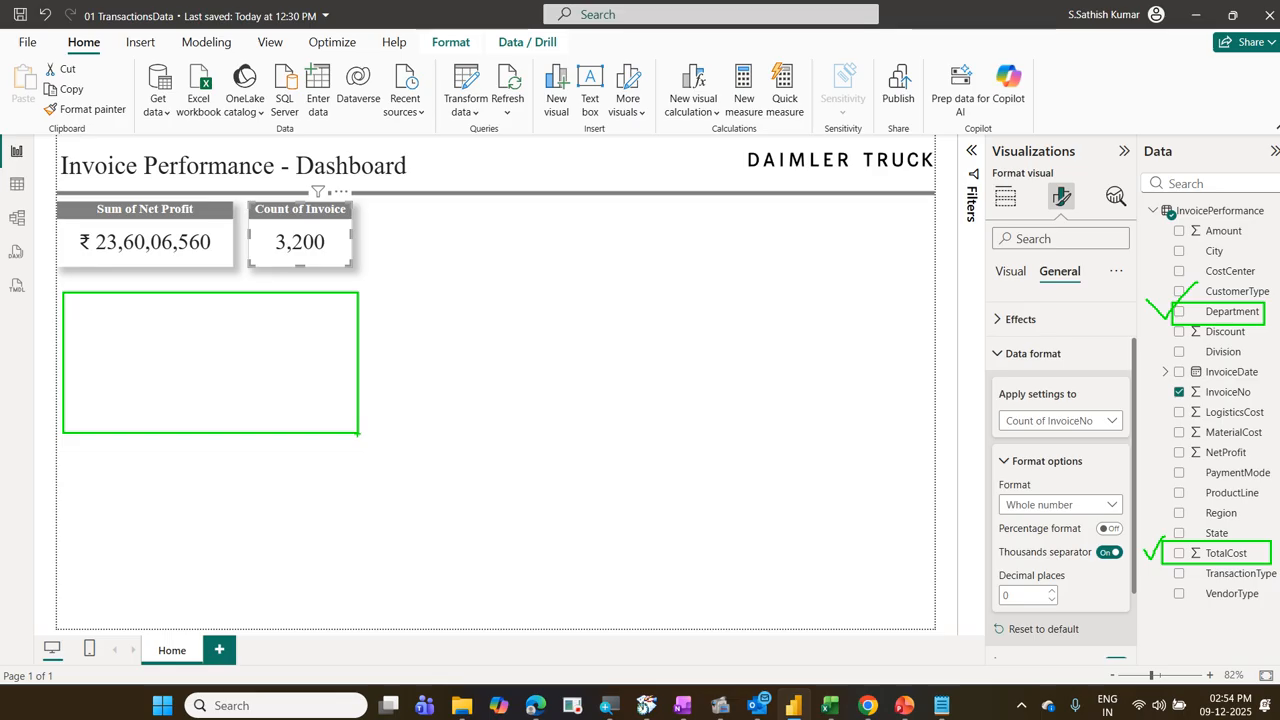
key(Escape)
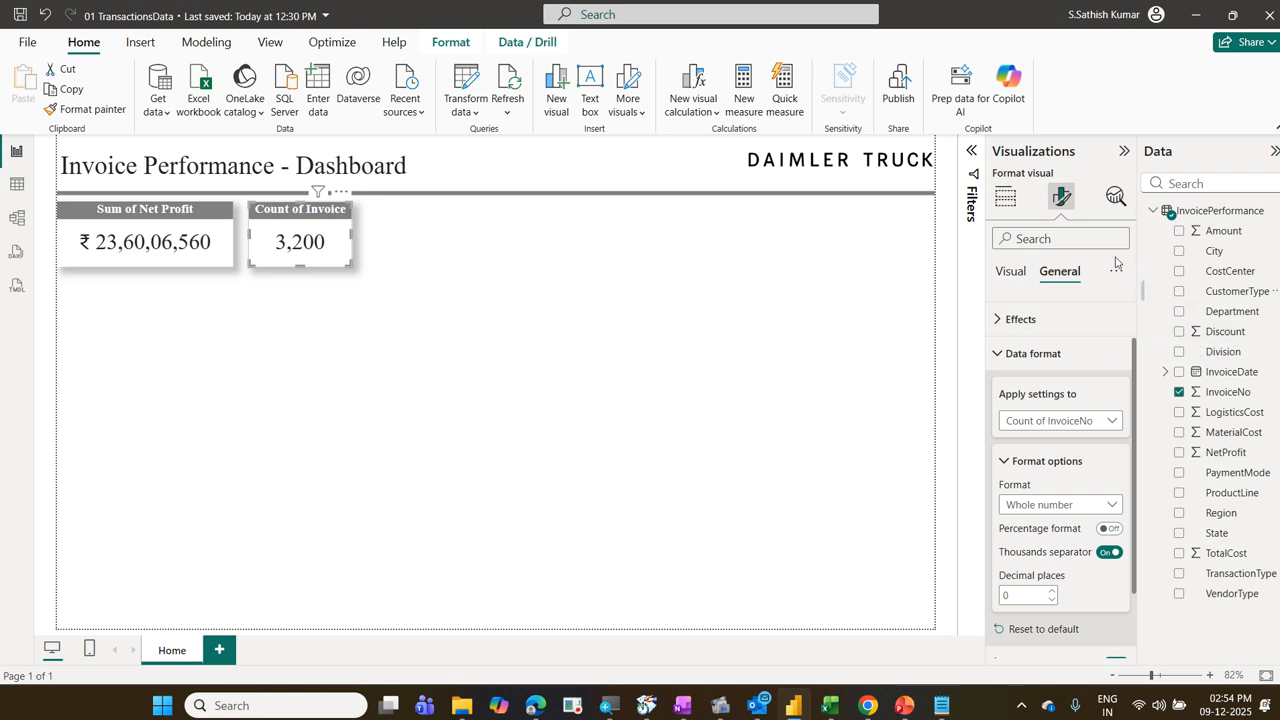
Step: Insert an empty pie chart and place it just below the two cards, enlarged to span their combined width
click(1010, 205)
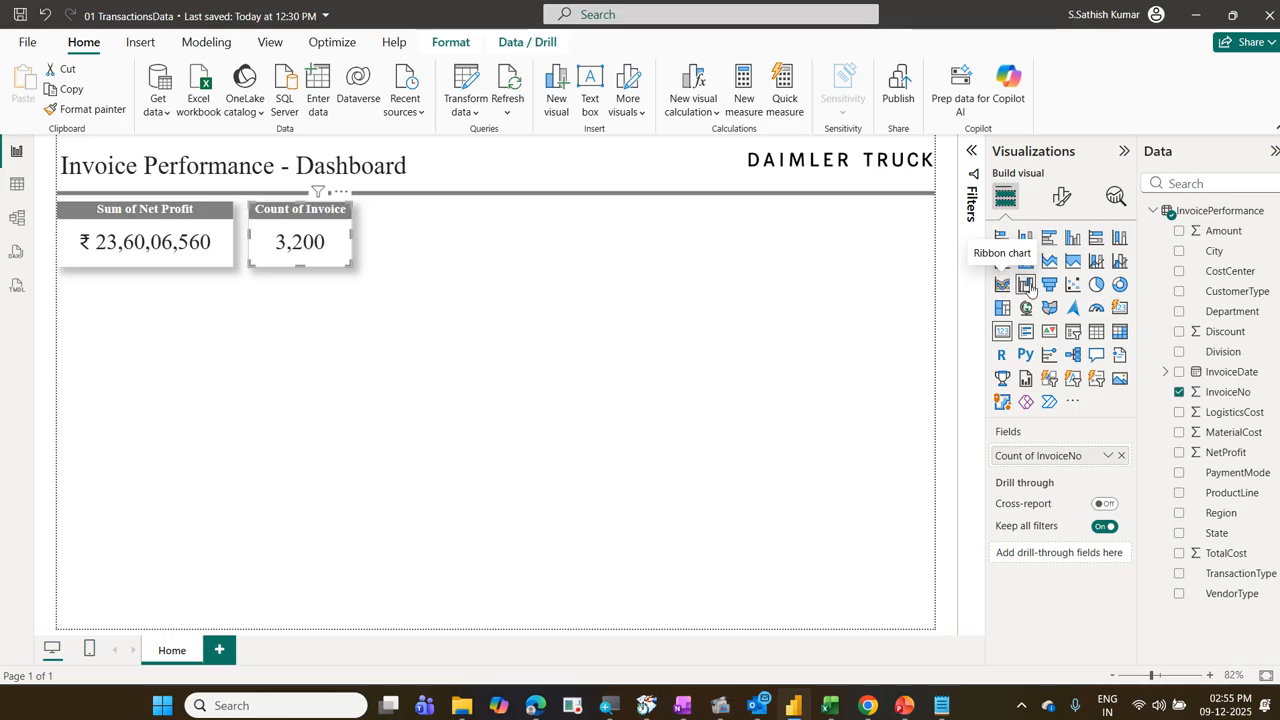
click(1095, 286)
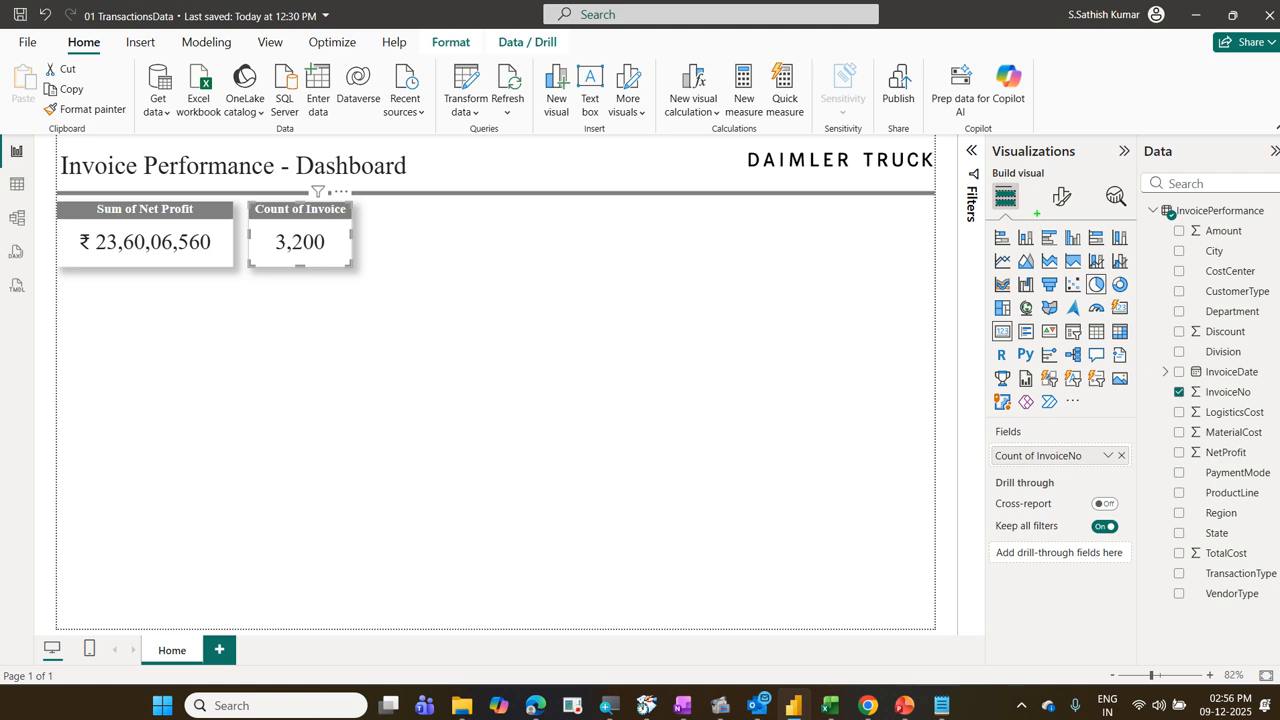
drag(989, 178, 1020, 204)
mouse_move(1083, 269)
mouse_down()
mouse_move(1110, 299)
mouse_move(1056, 214)
mouse_move(1020, 199)
mouse_up()
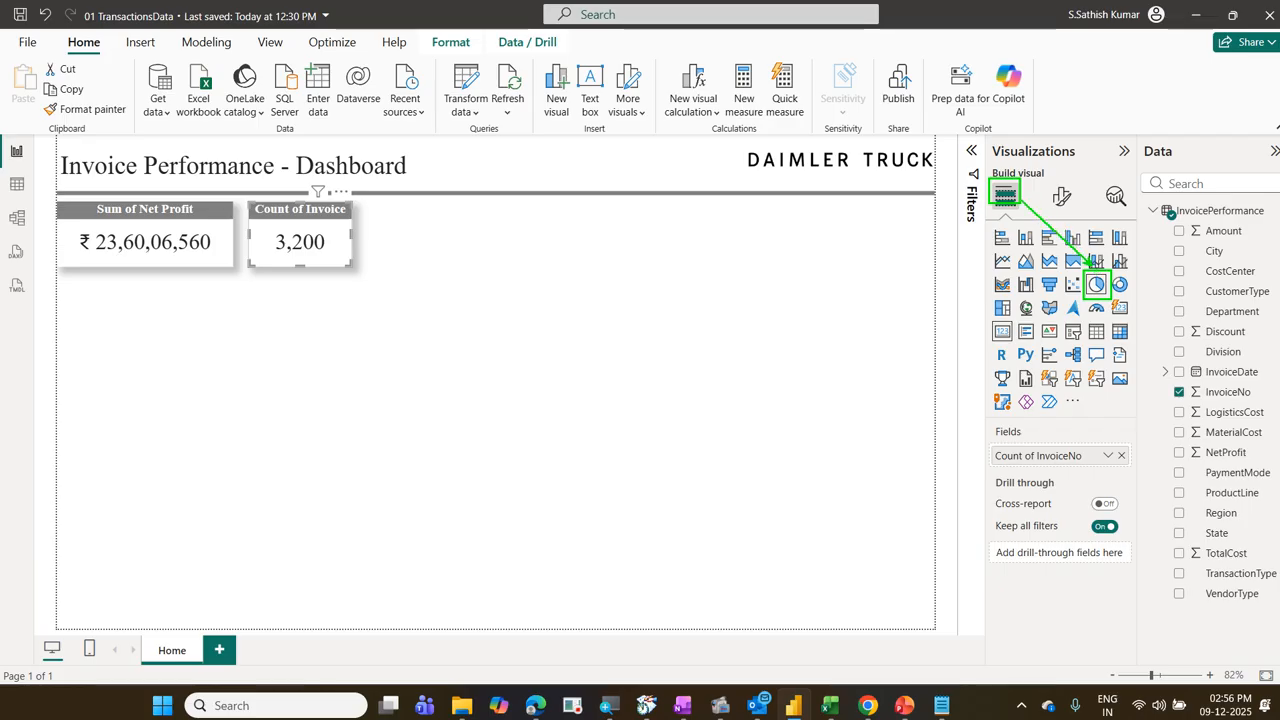
key(Escape)
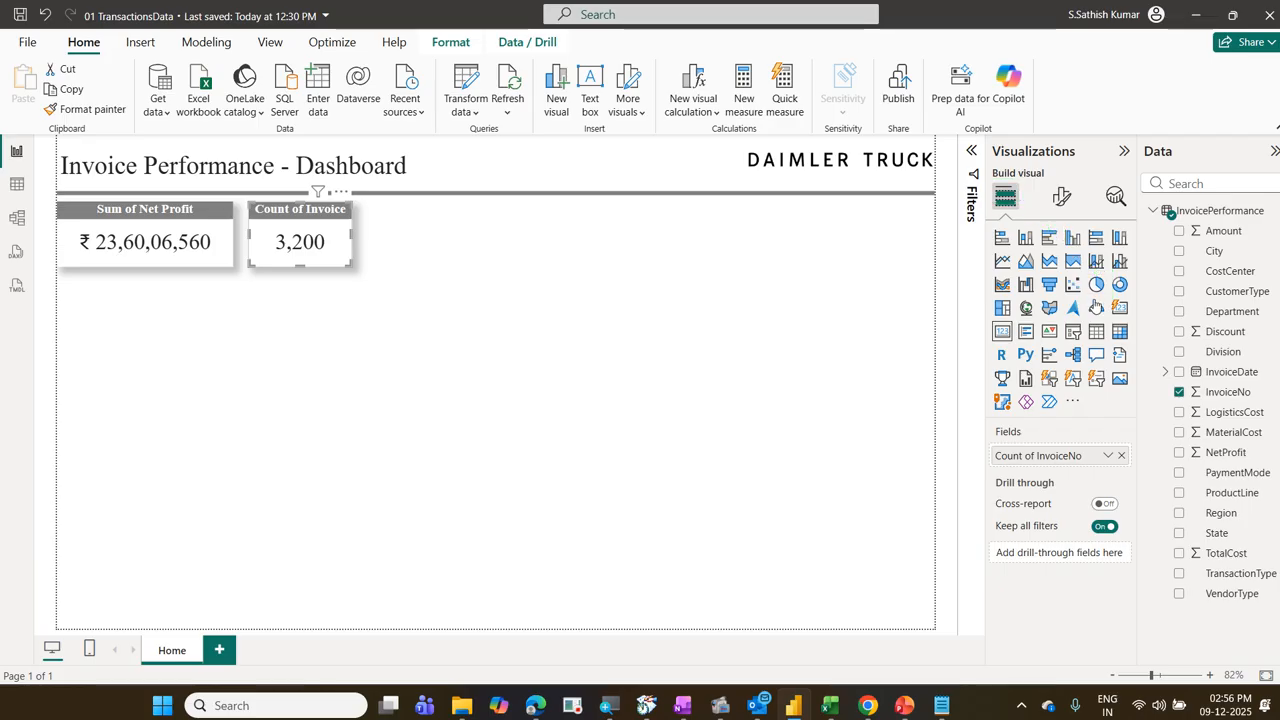
click(287, 346)
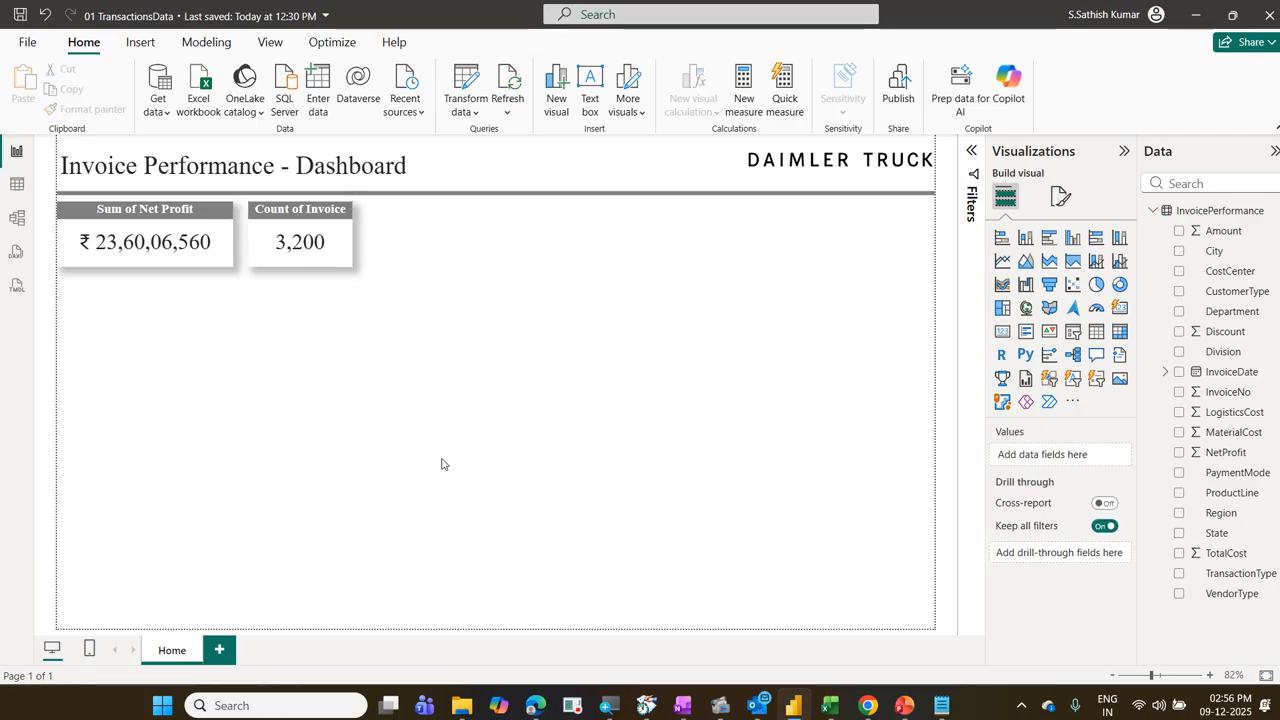
click(1095, 285)
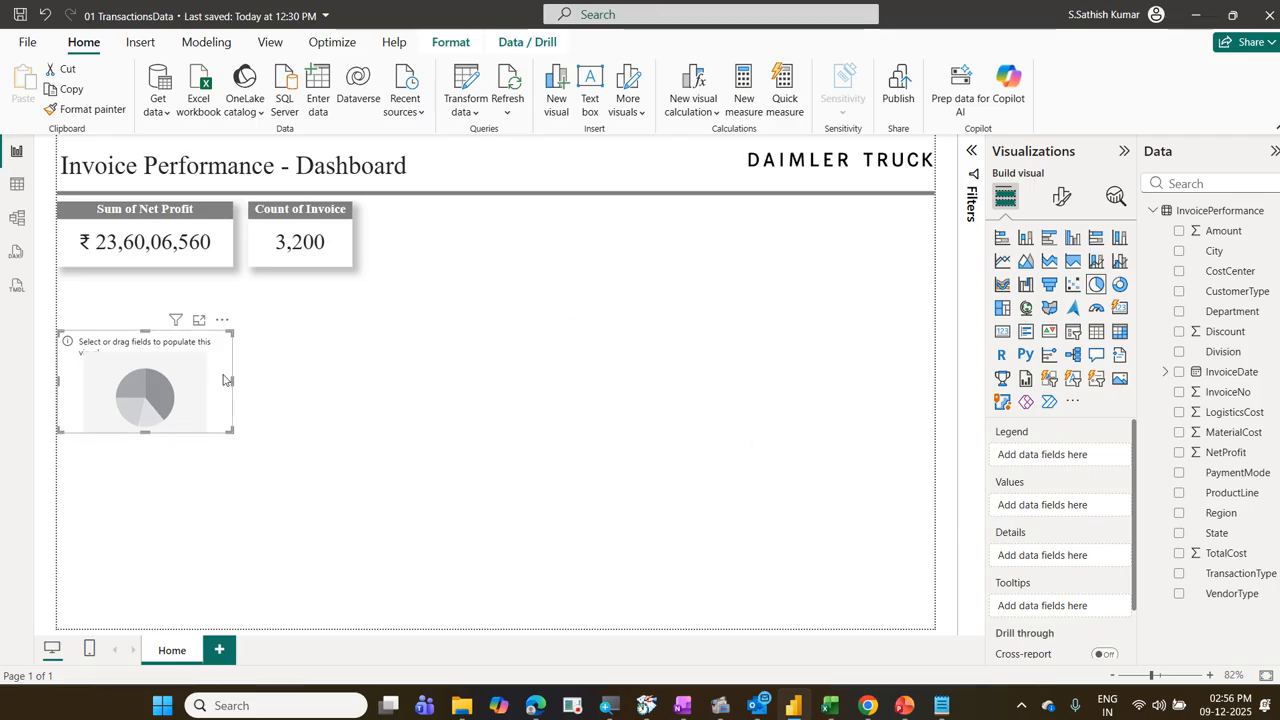
drag(227, 379, 350, 428)
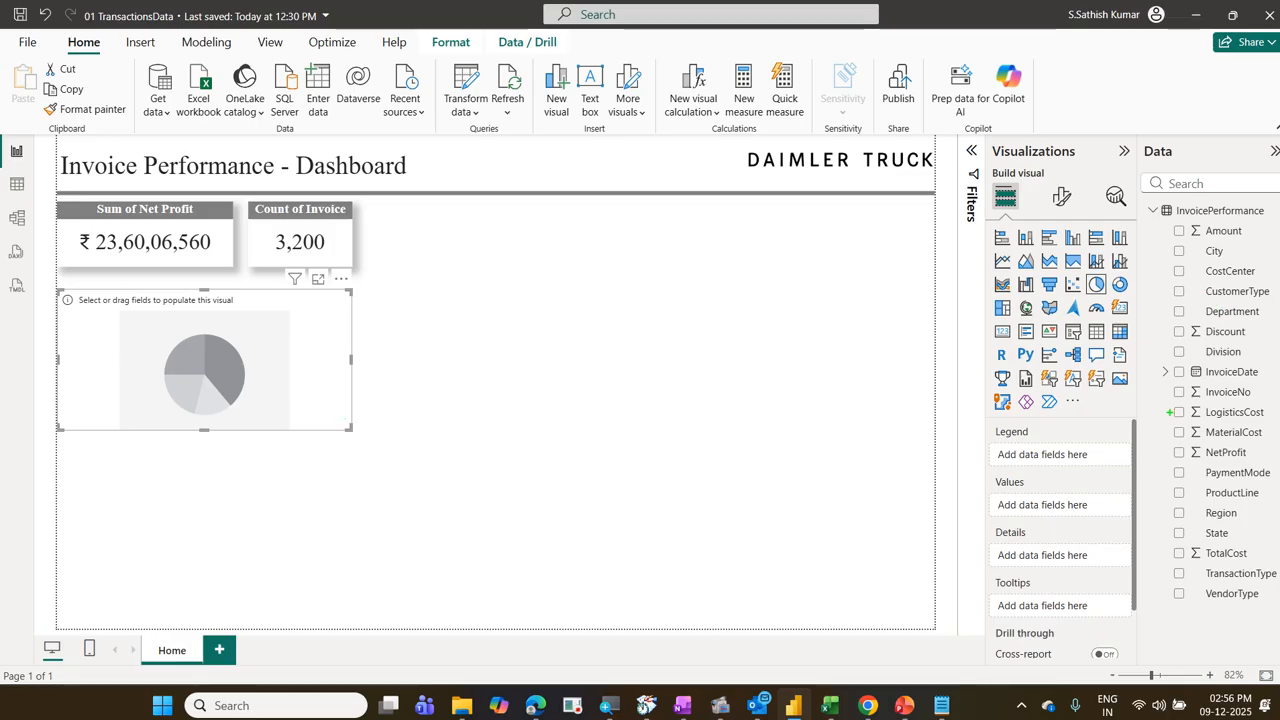
mouse_move(984, 418)
mouse_down()
mouse_move(1088, 590)
mouse_move(1138, 628)
mouse_up()
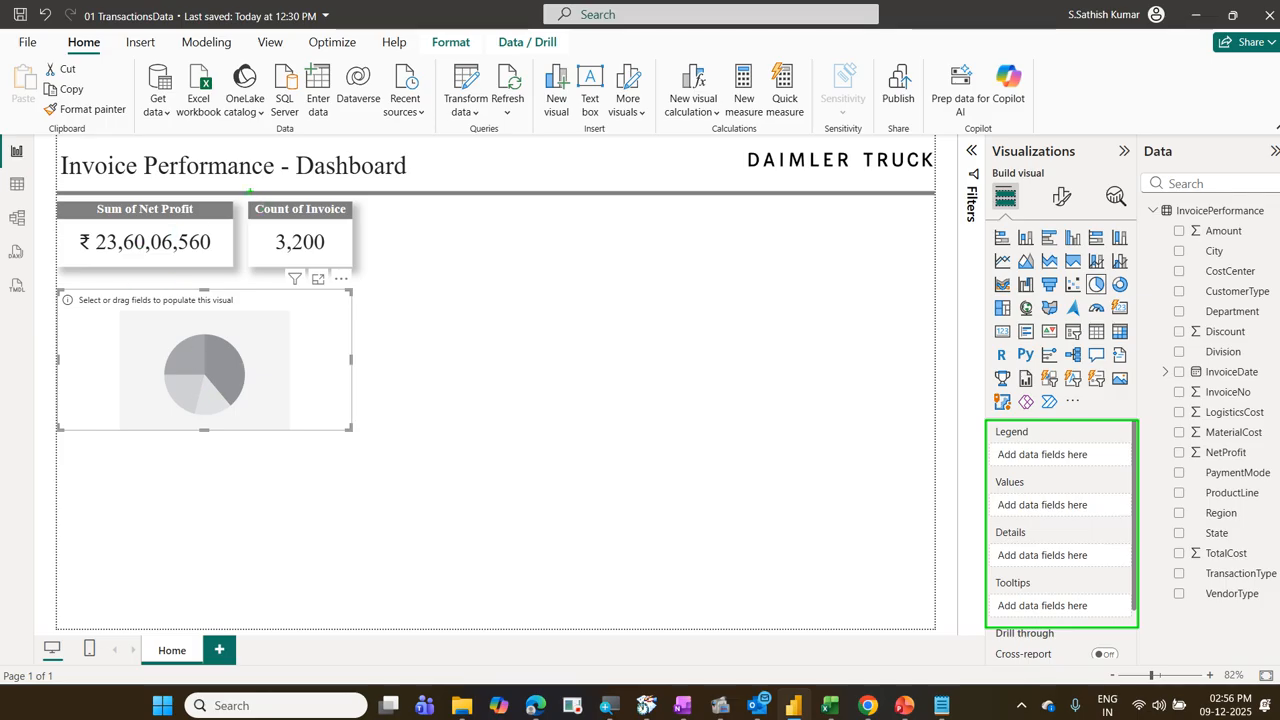
mouse_move(250, 191)
mouse_down()
mouse_move(288, 270)
mouse_move(373, 275)
mouse_up()
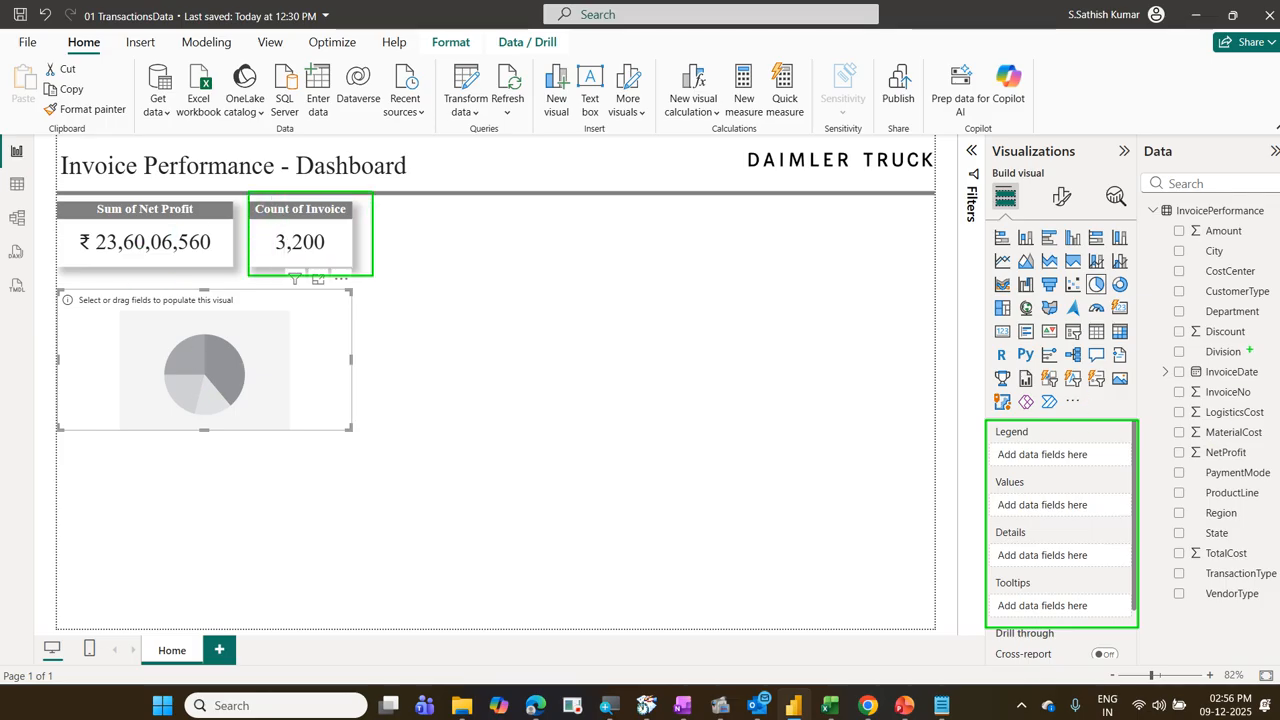
drag(1245, 353, 1060, 462)
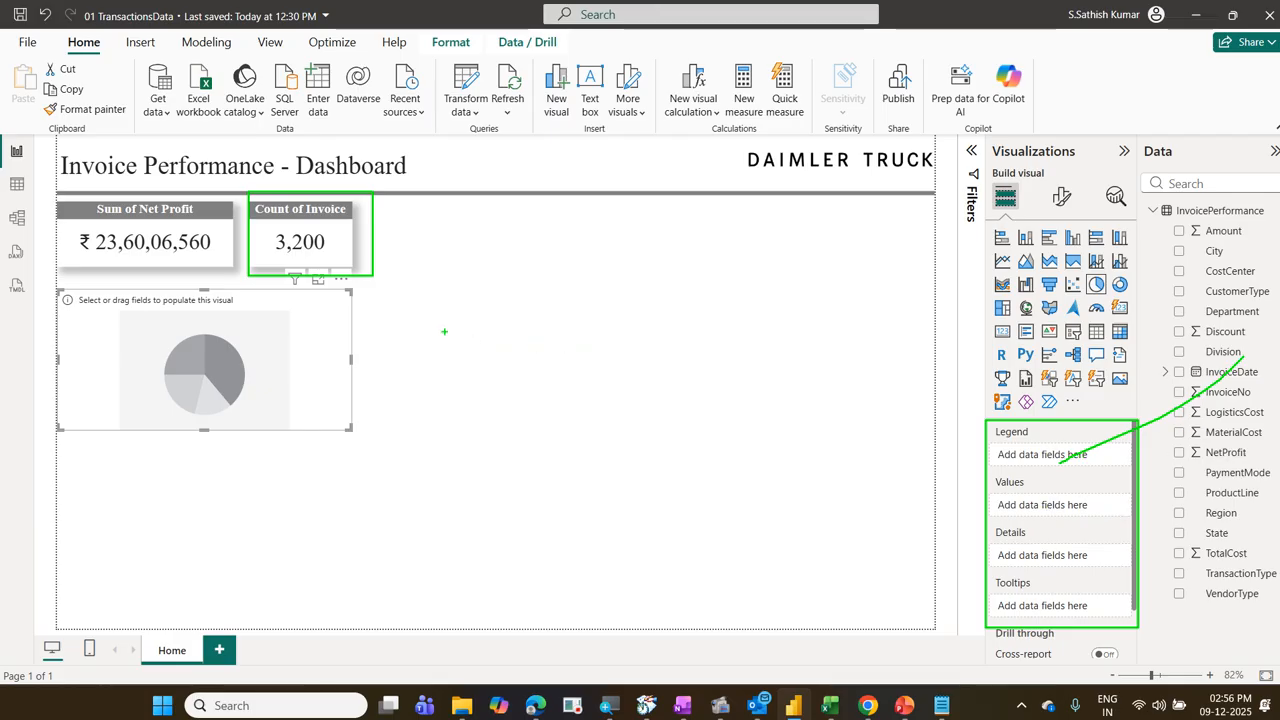
drag(336, 329, 392, 296)
drag(1021, 448, 1046, 577)
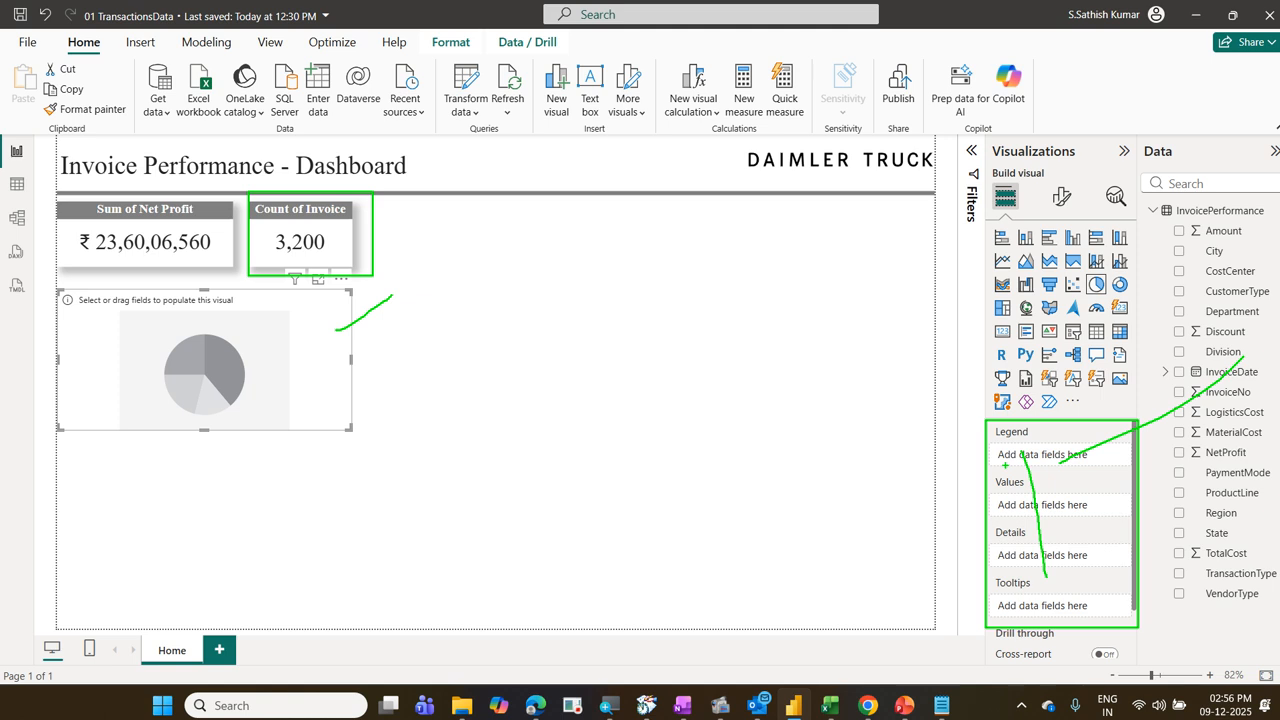
key(Escape)
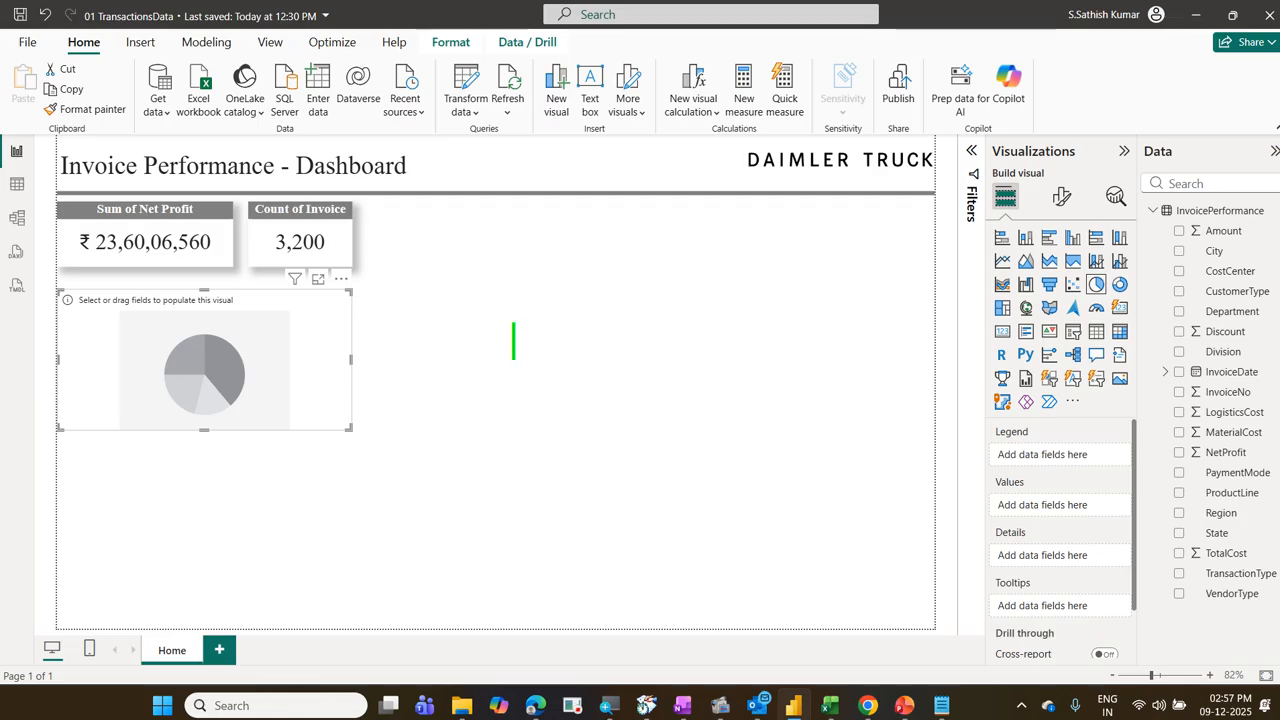
text(Depart)
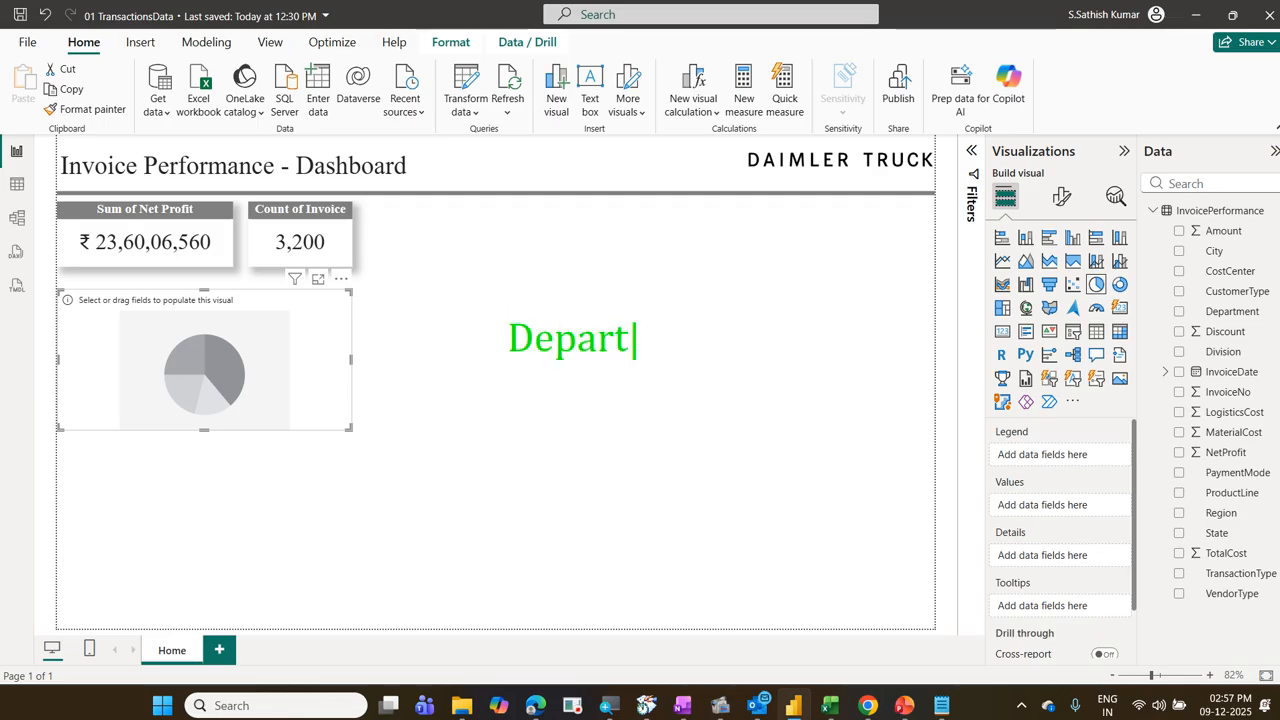
text(ment wis)
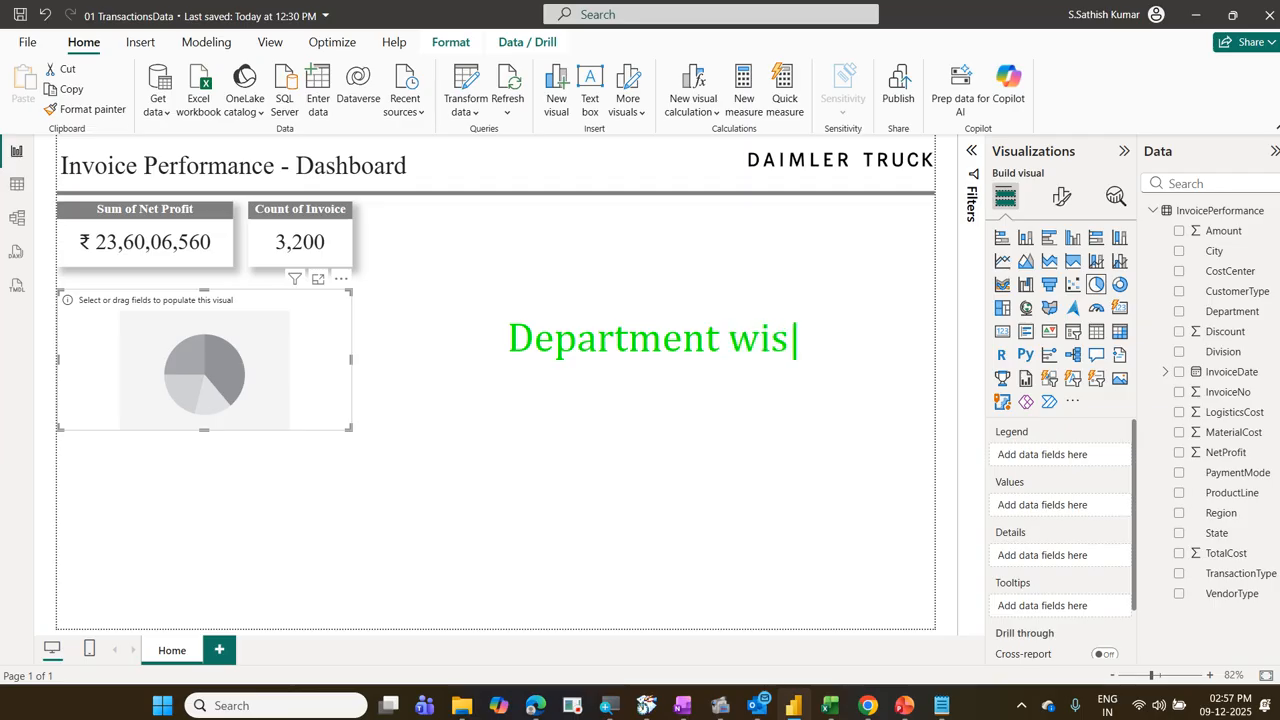
text(e)
key(Return)
text(Sum of )
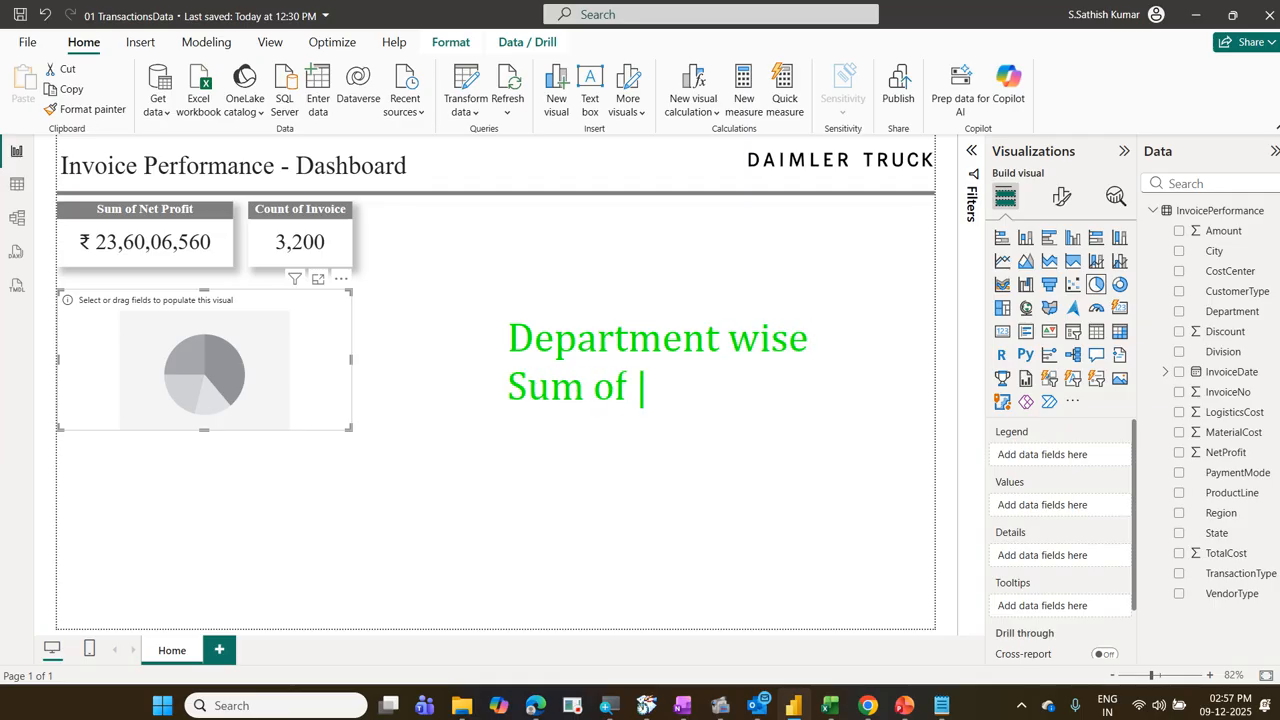
text(Total )
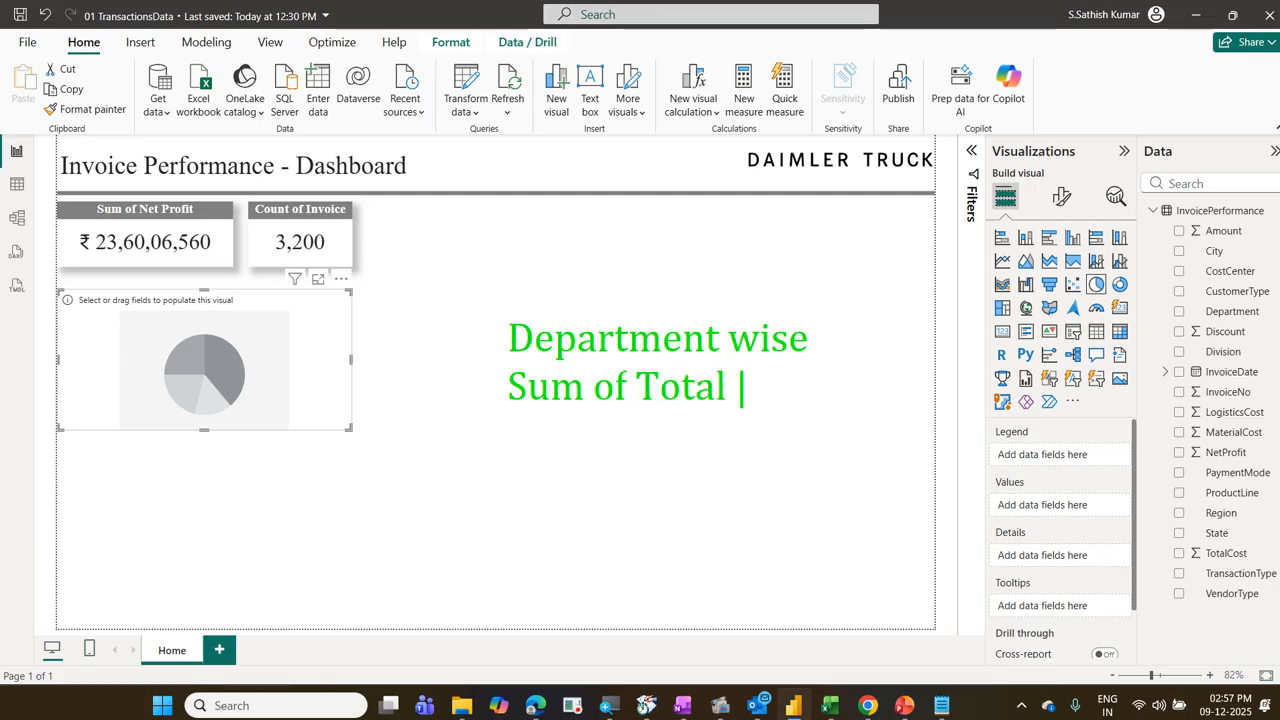
text(Cost)
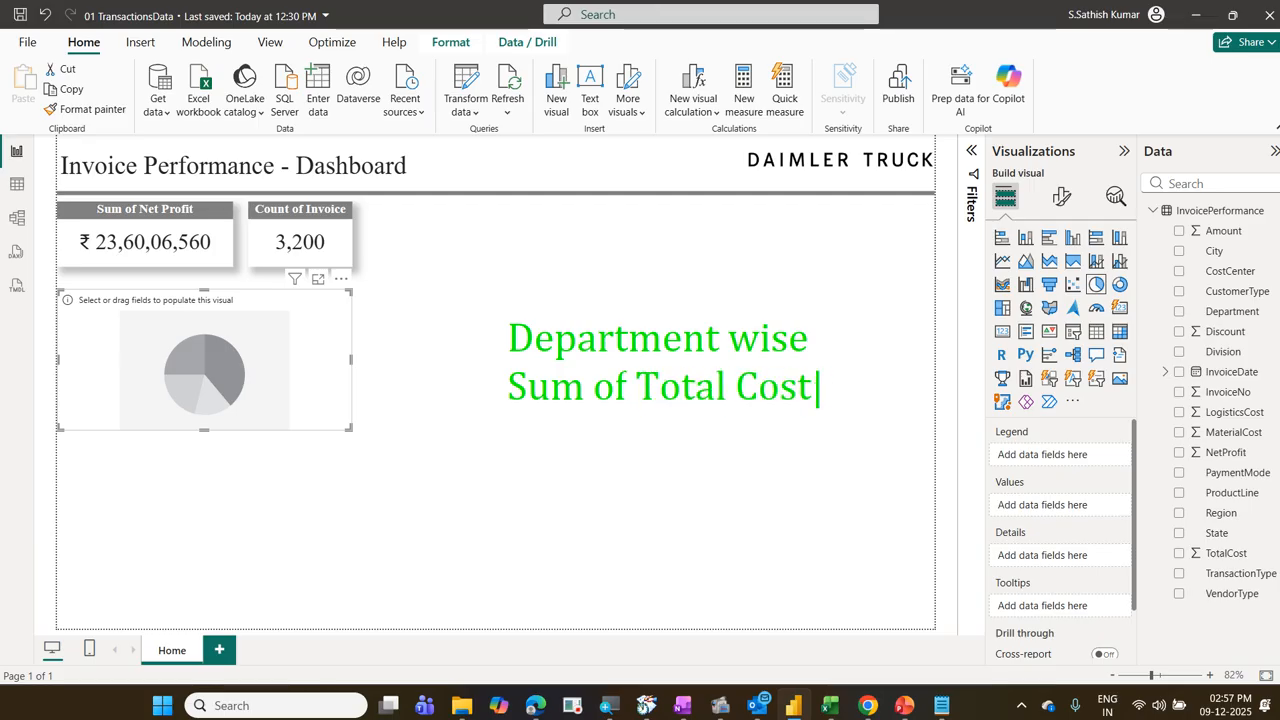
key(Escape)
key(Escape)
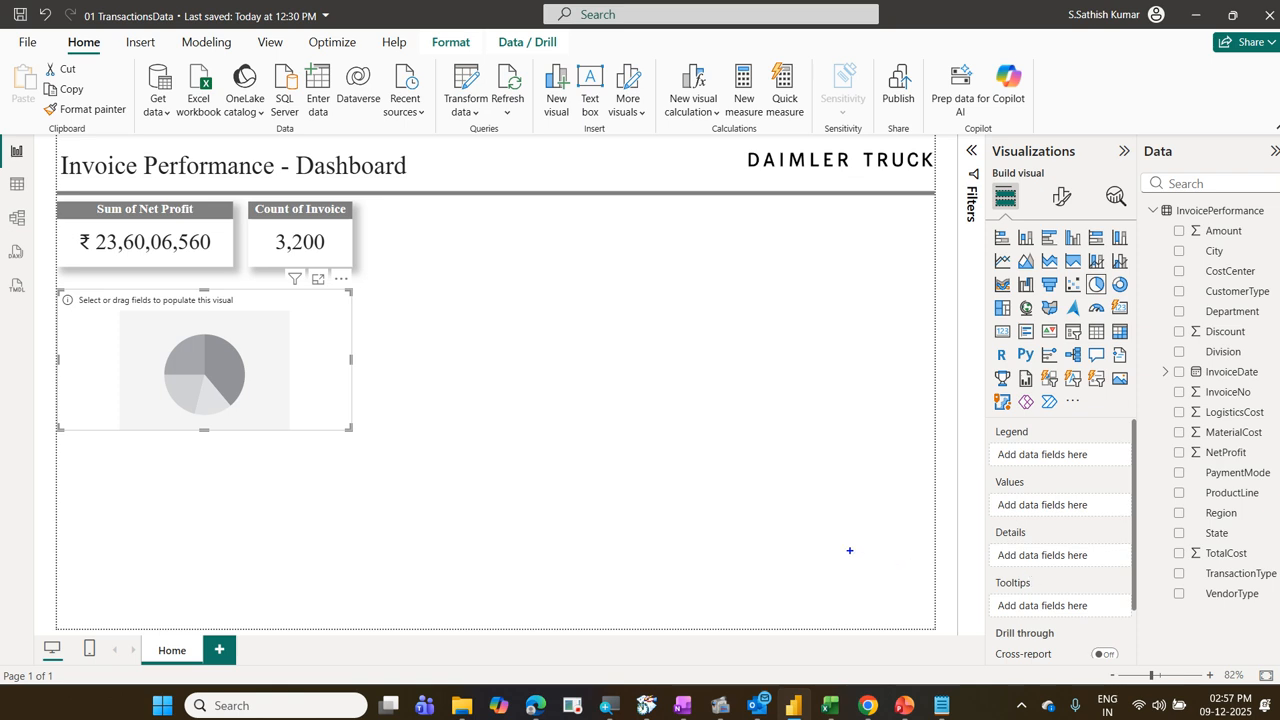
click(472, 337)
text(Dep)
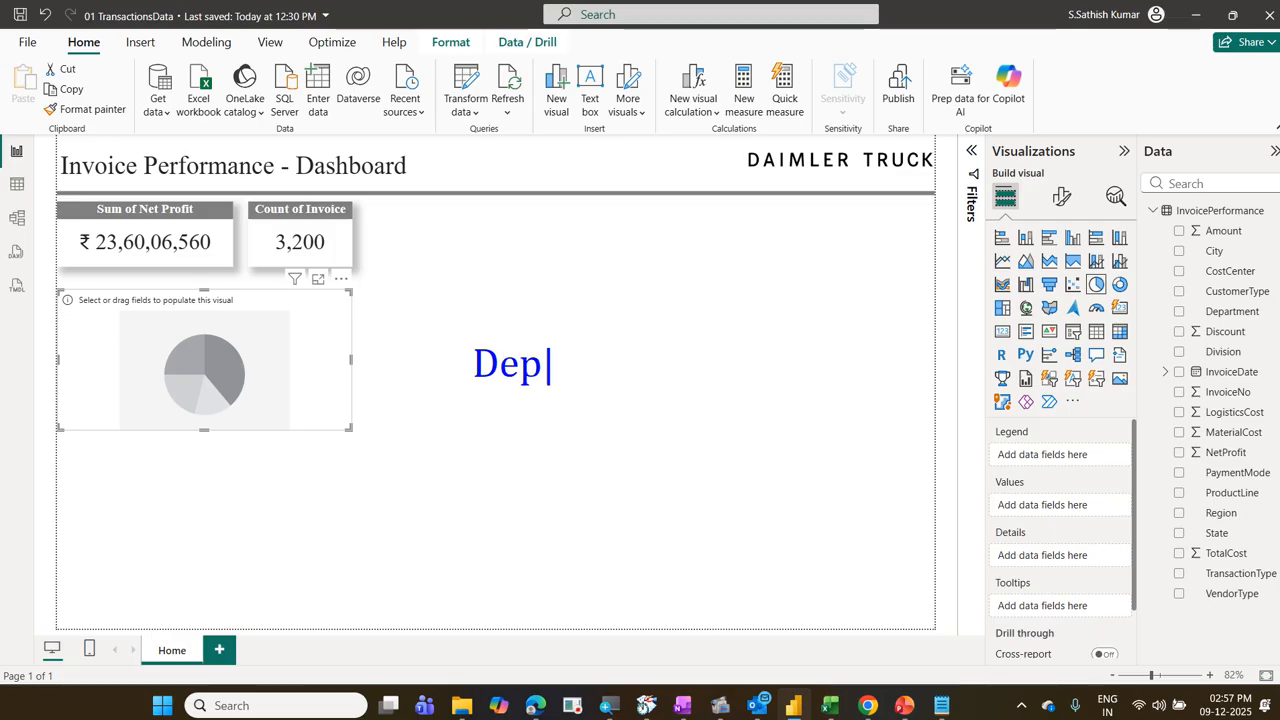
text(artment)
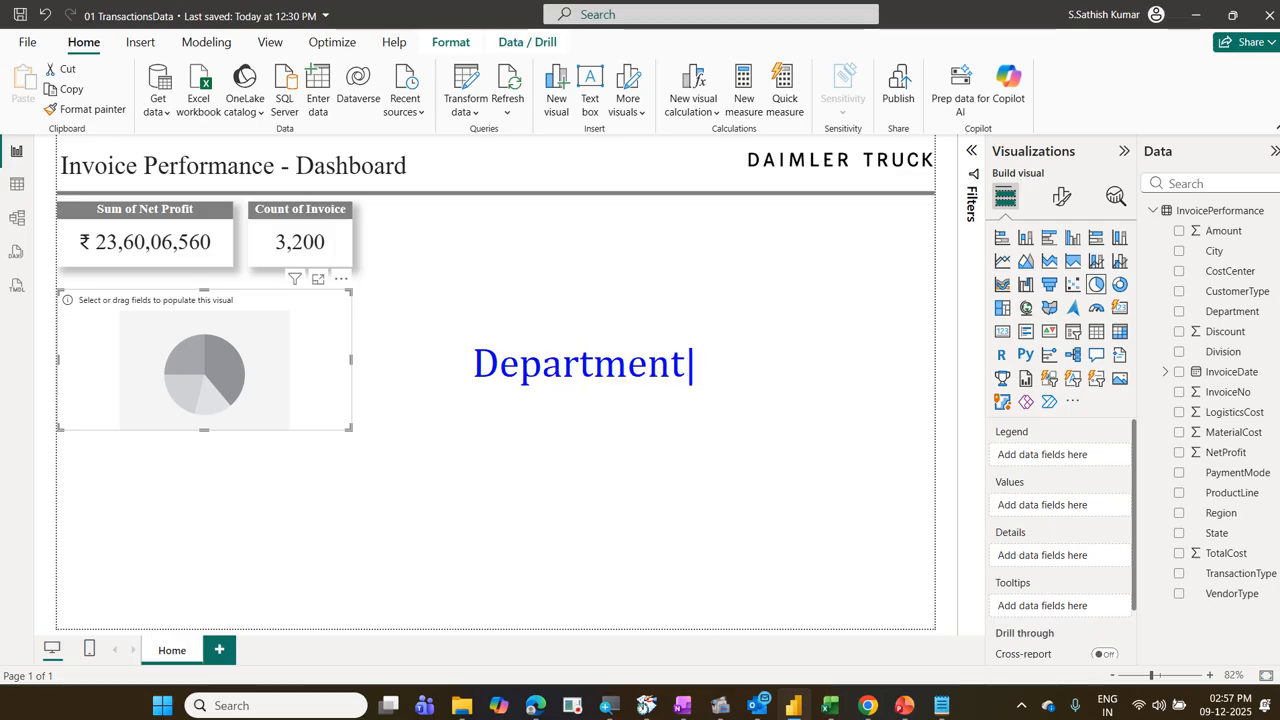
text( wise)
key(Return)
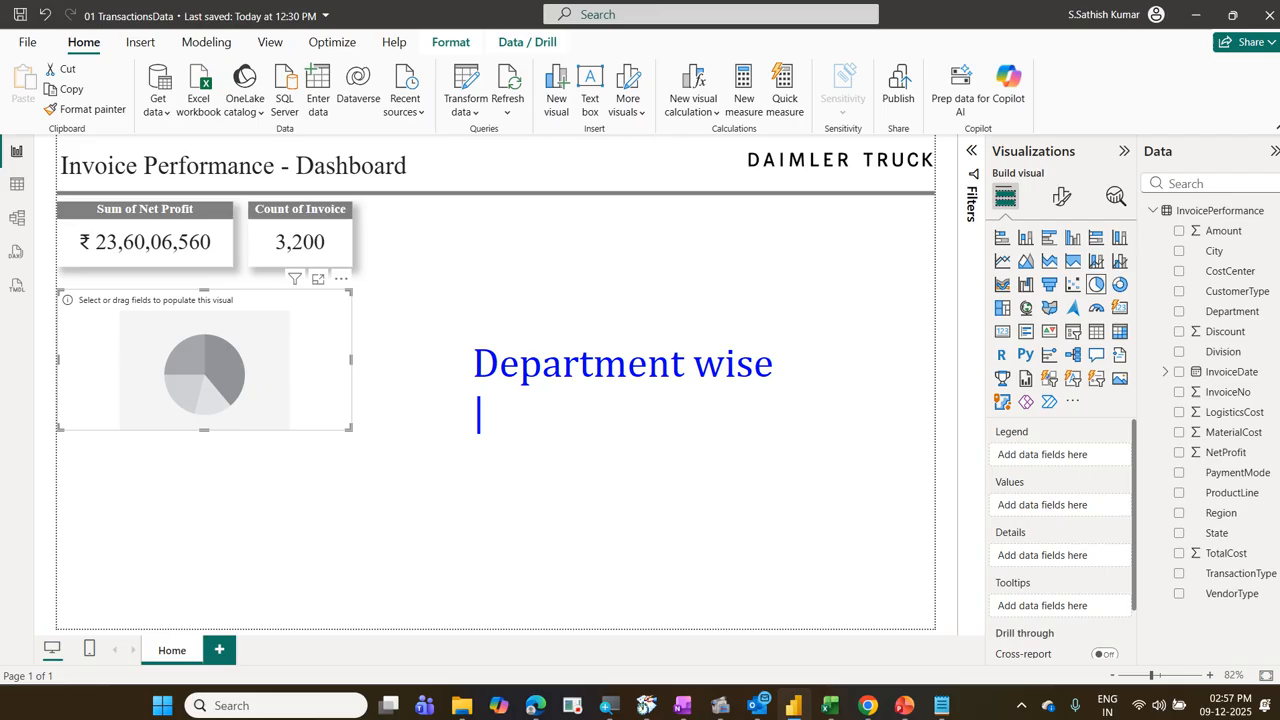
text(Sum )
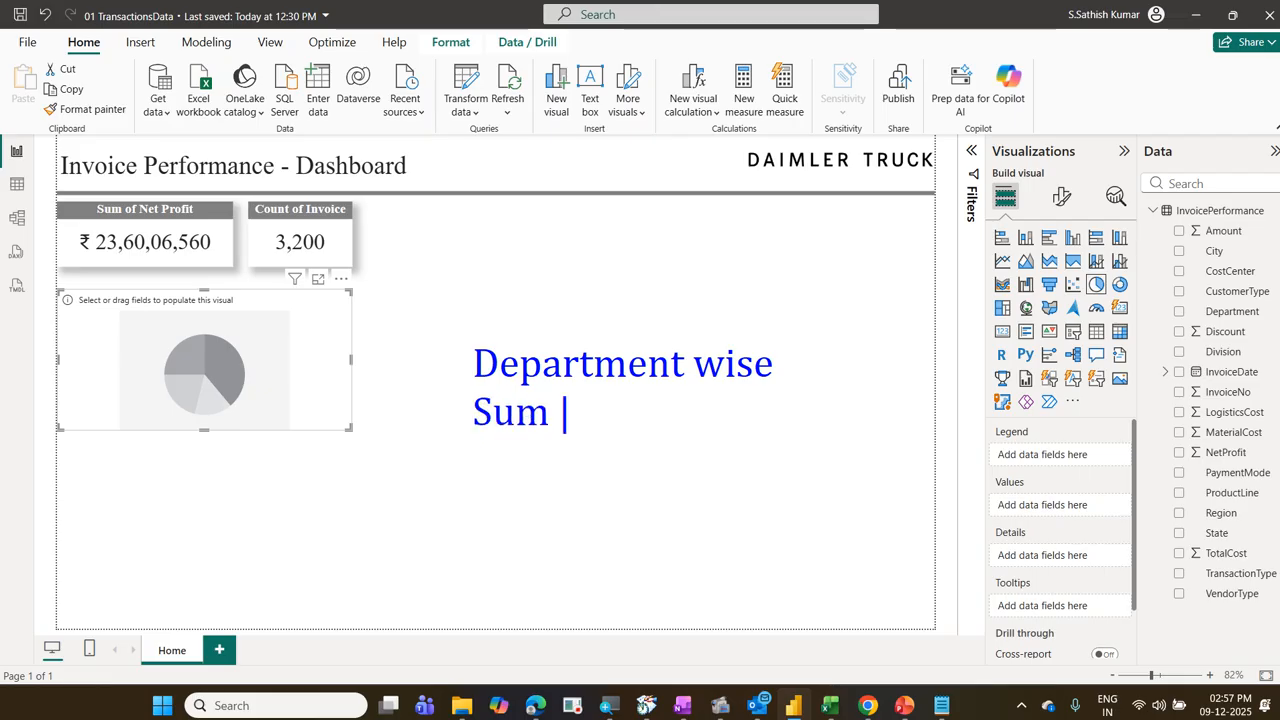
text(Of T)
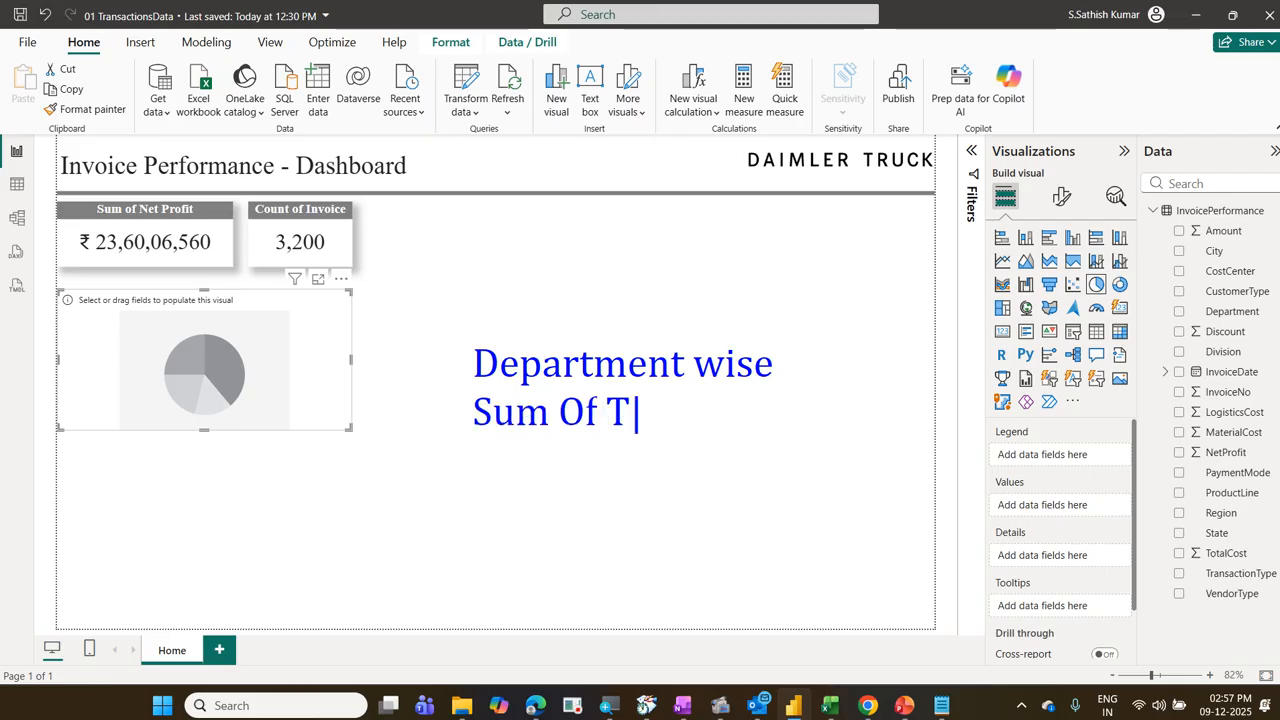
text(otal )
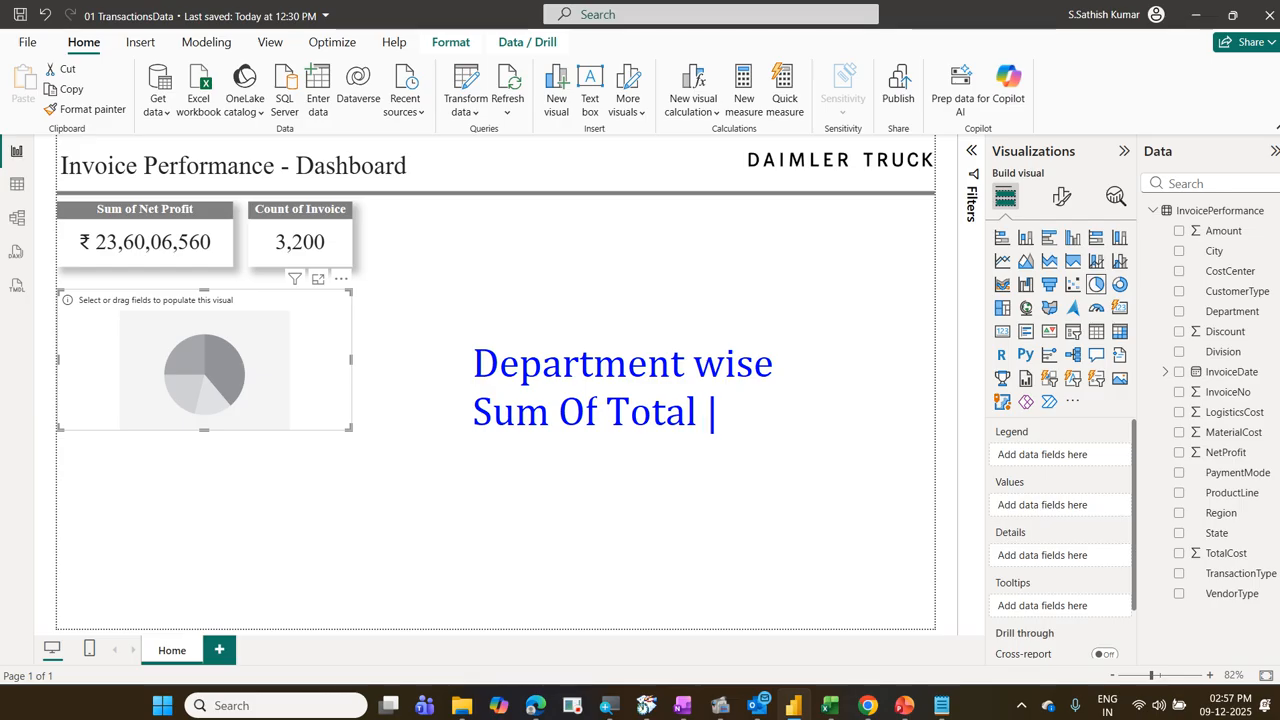
text(Cost)
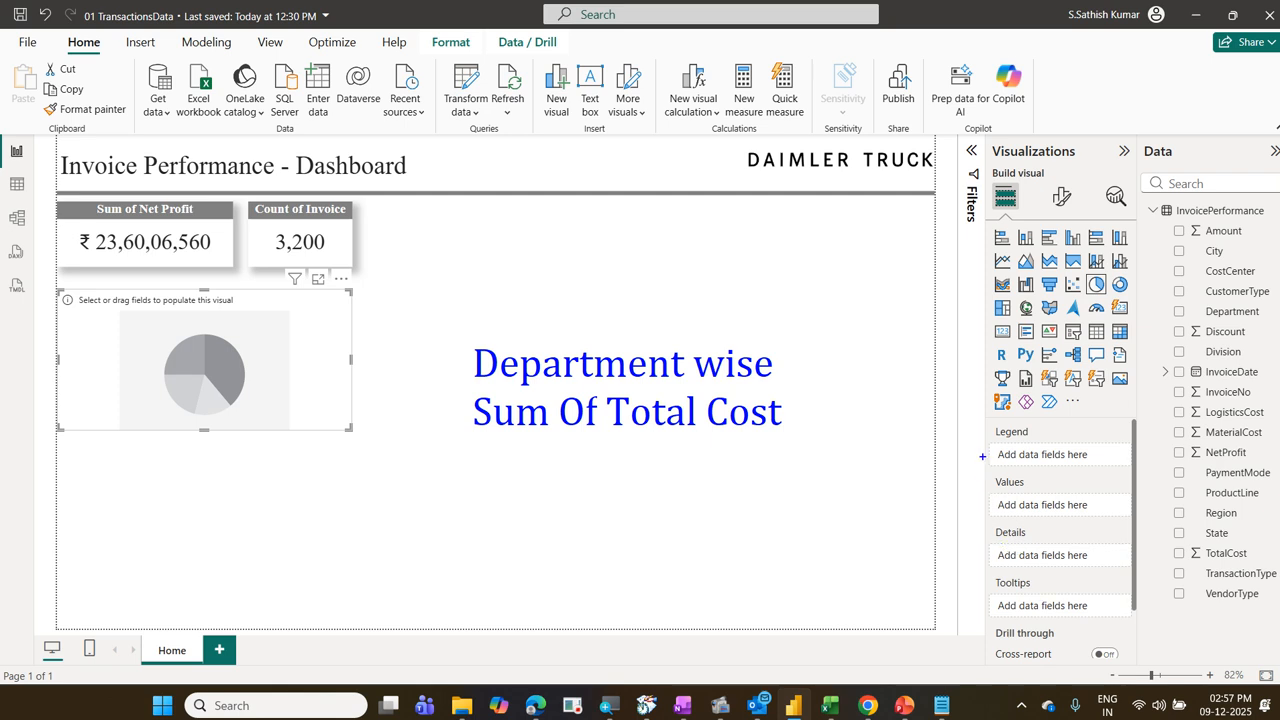
drag(985, 413, 1134, 526)
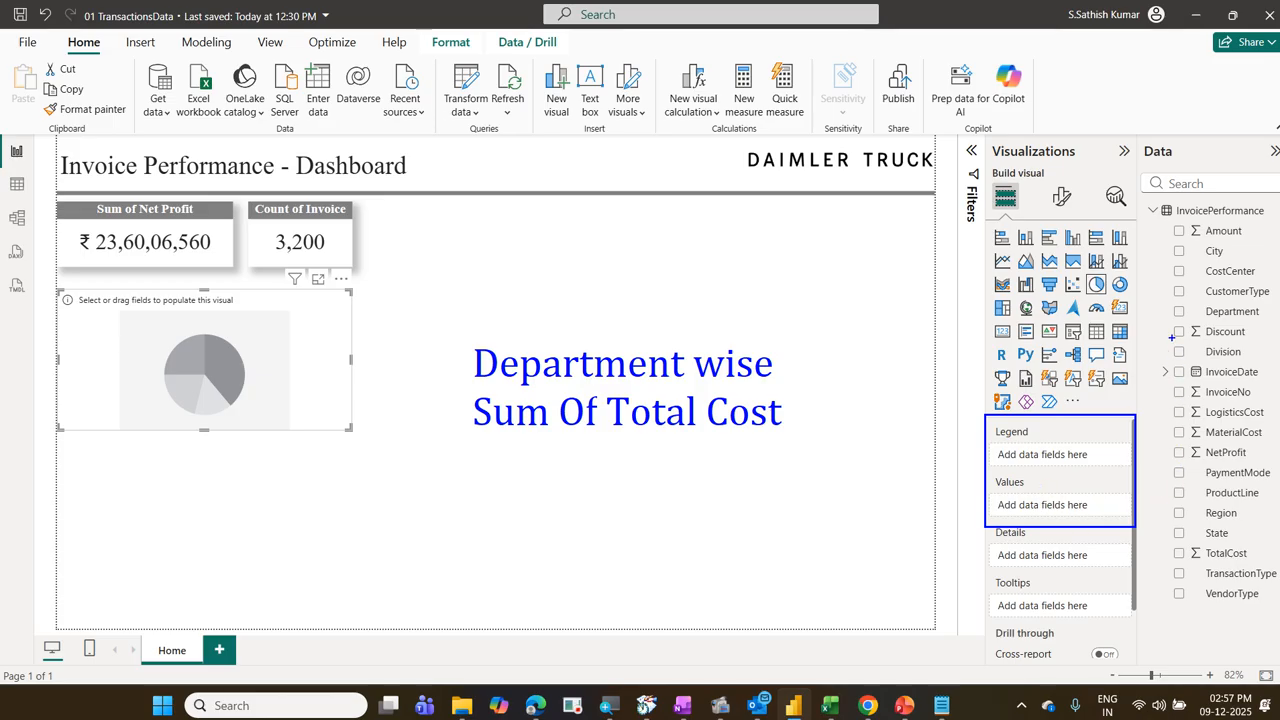
drag(1168, 302, 1264, 328)
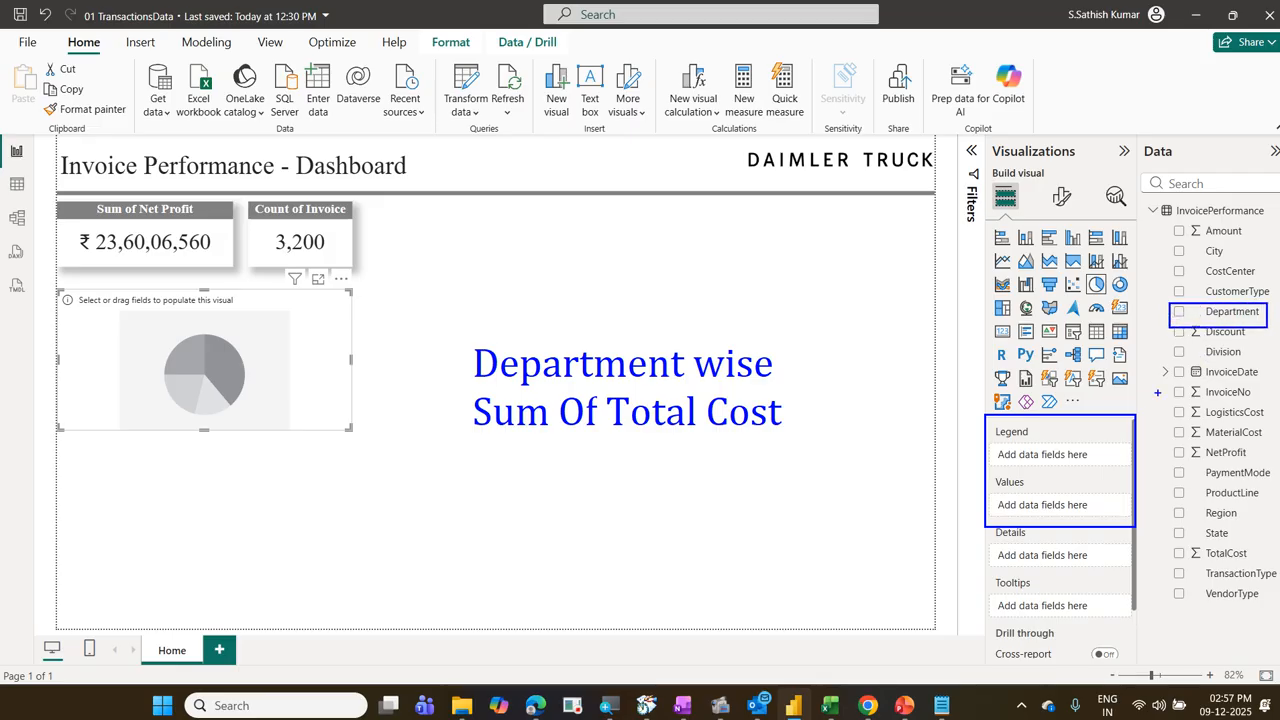
drag(1088, 434, 1168, 332)
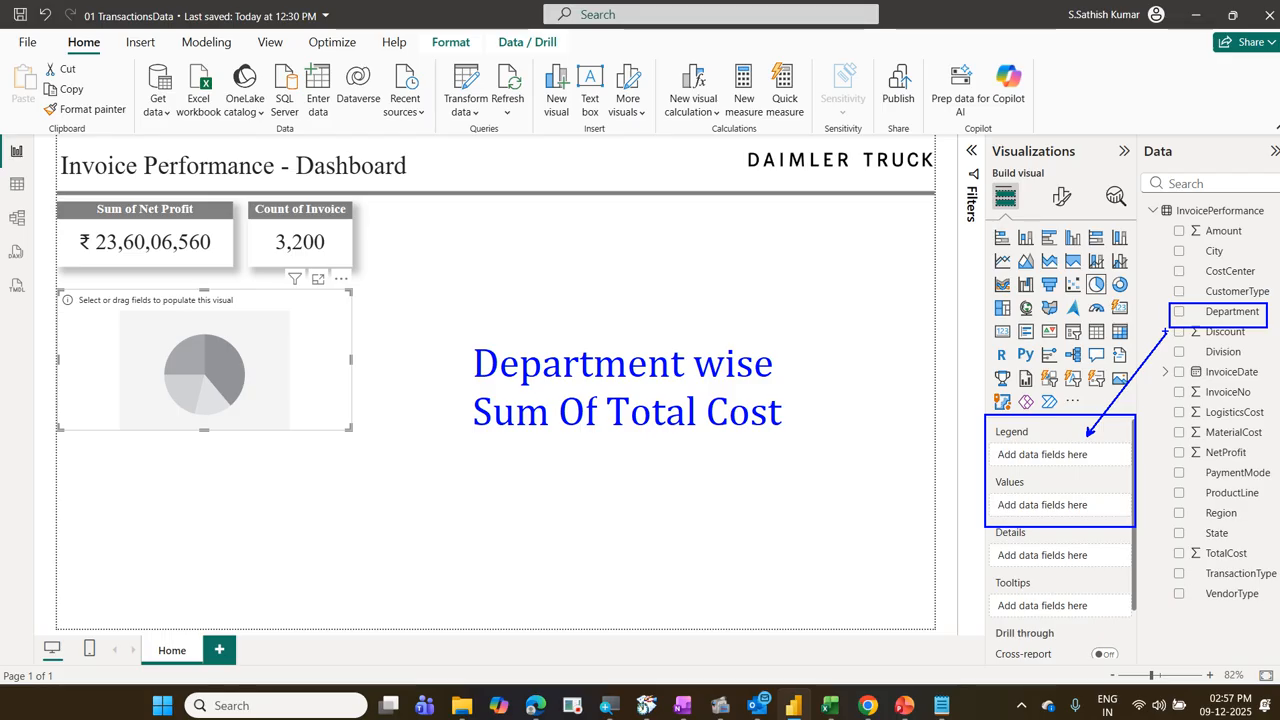
drag(1175, 546, 1255, 566)
key(ctrl+z)
drag(1160, 544, 1267, 565)
drag(1118, 512, 1166, 542)
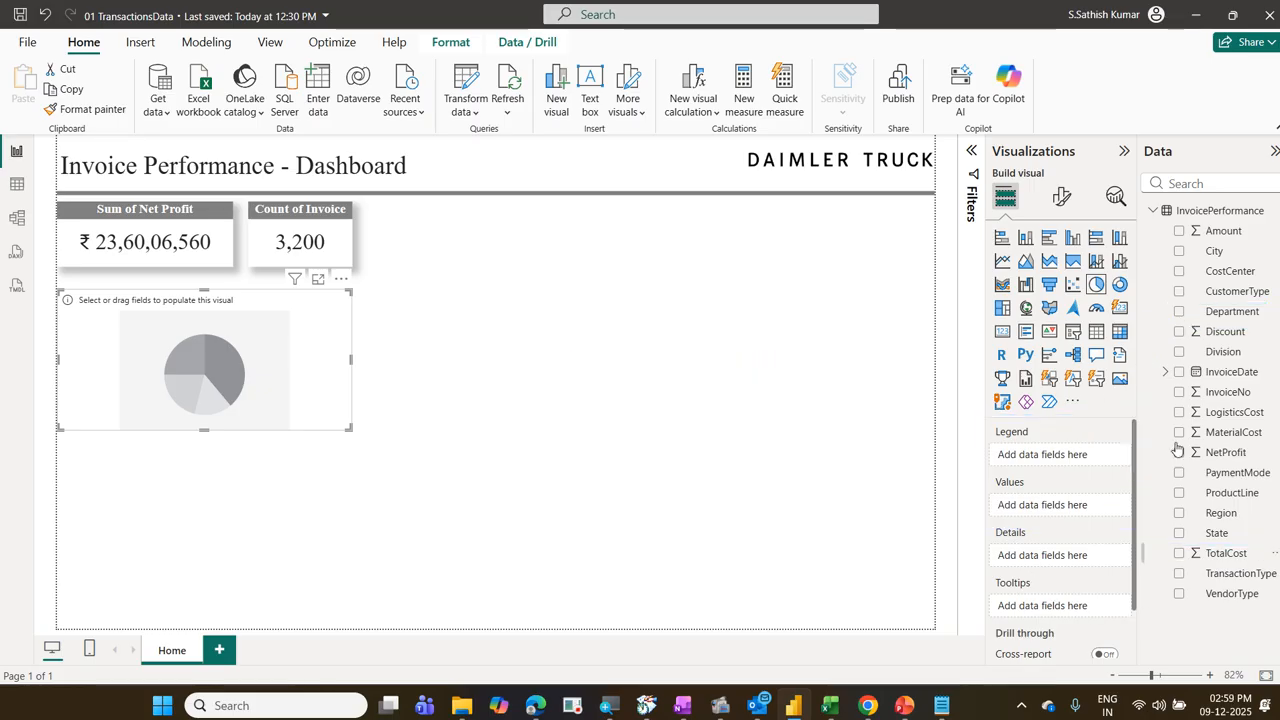
Step: Assign the Department field to the empty pie chart's legend and the TotalCost field to its values
drag(1231, 323, 1076, 467)
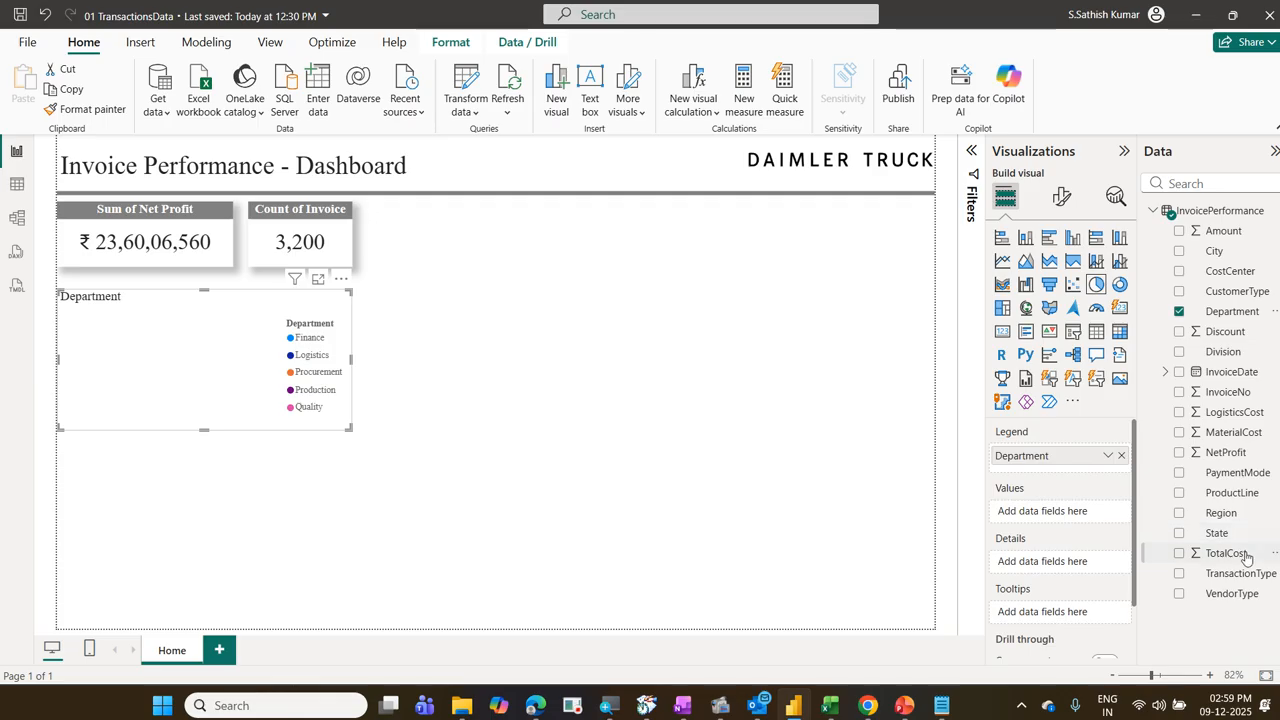
drag(1240, 553, 1086, 520)
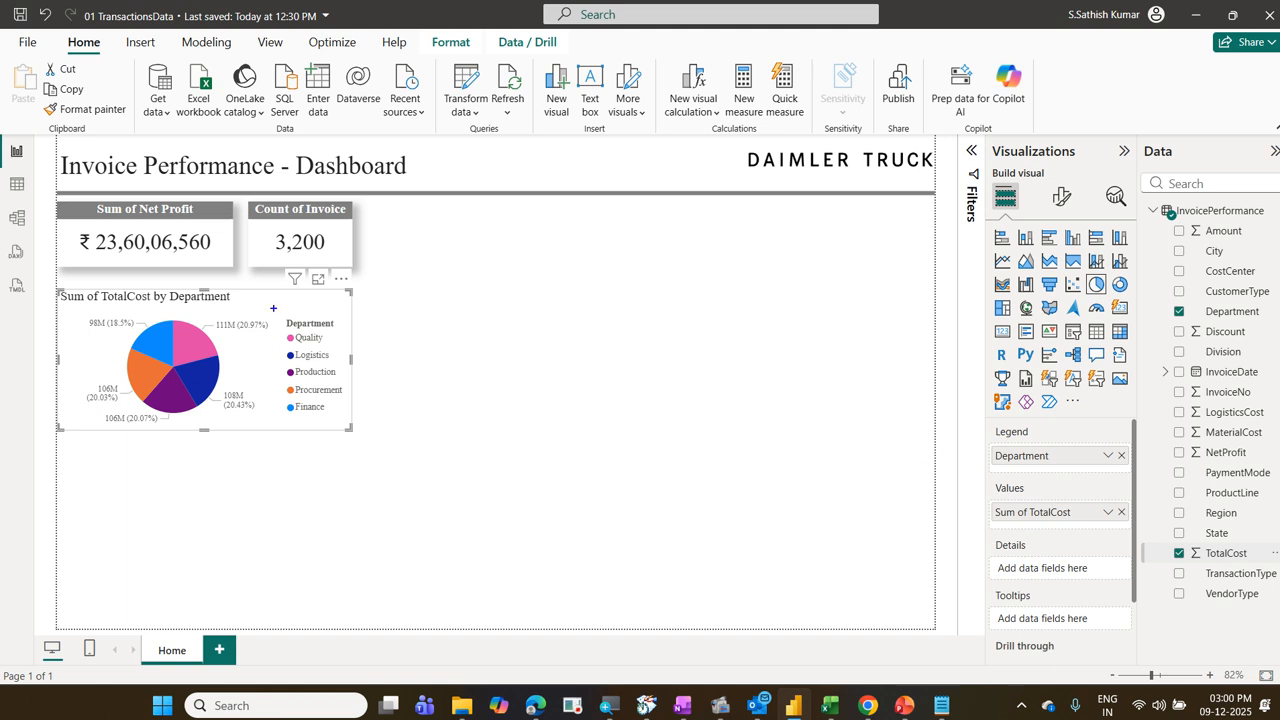
mouse_move(273, 308)
mouse_down()
mouse_move(340, 391)
mouse_move(348, 423)
mouse_up()
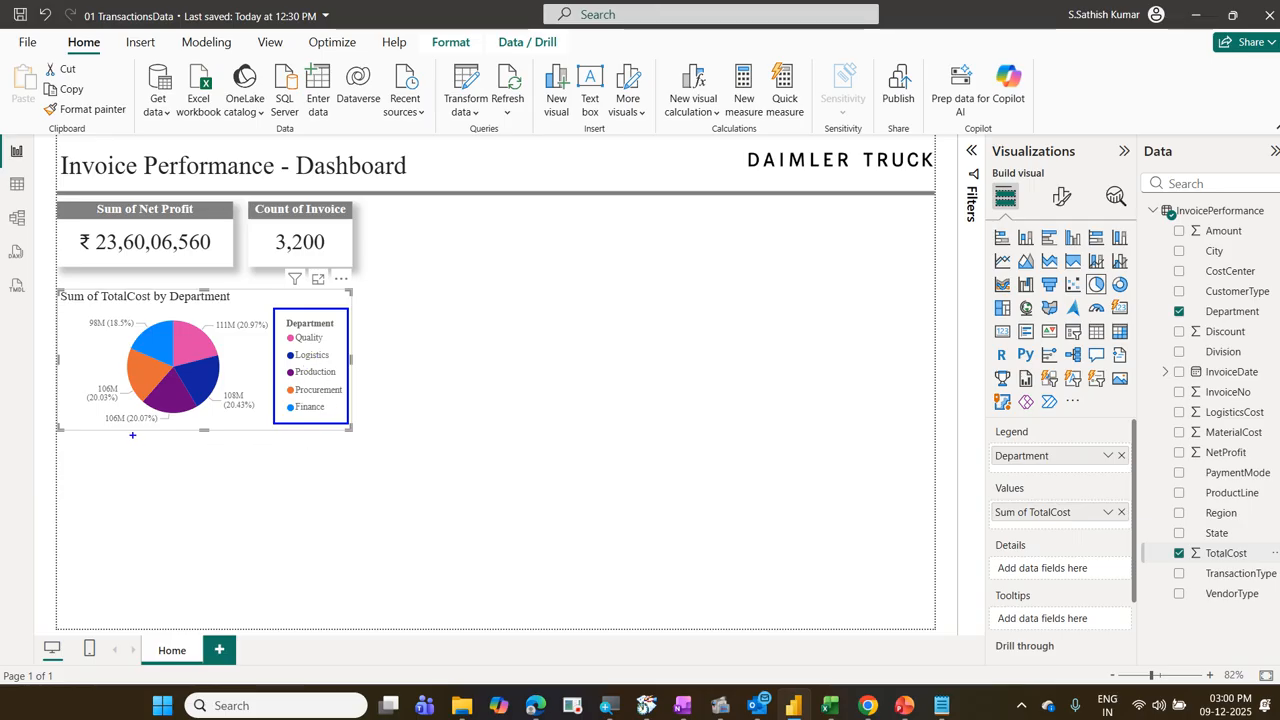
drag(109, 422, 258, 437)
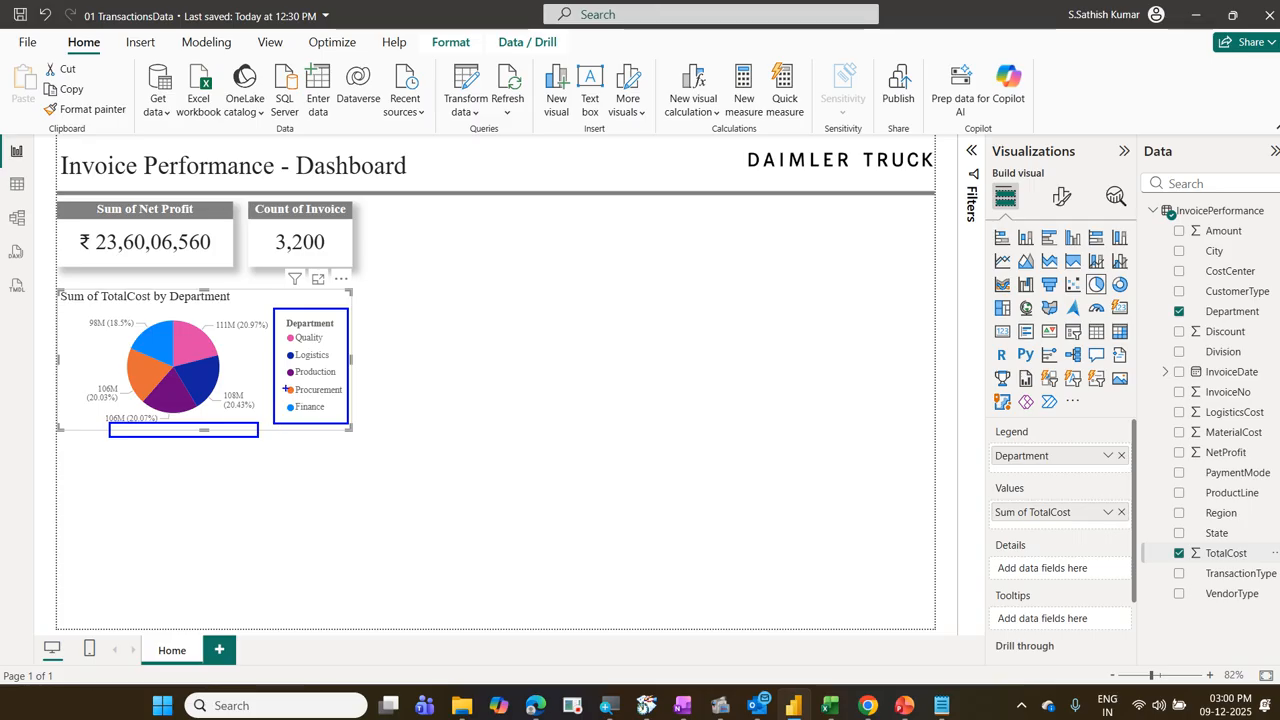
drag(210, 315, 265, 338)
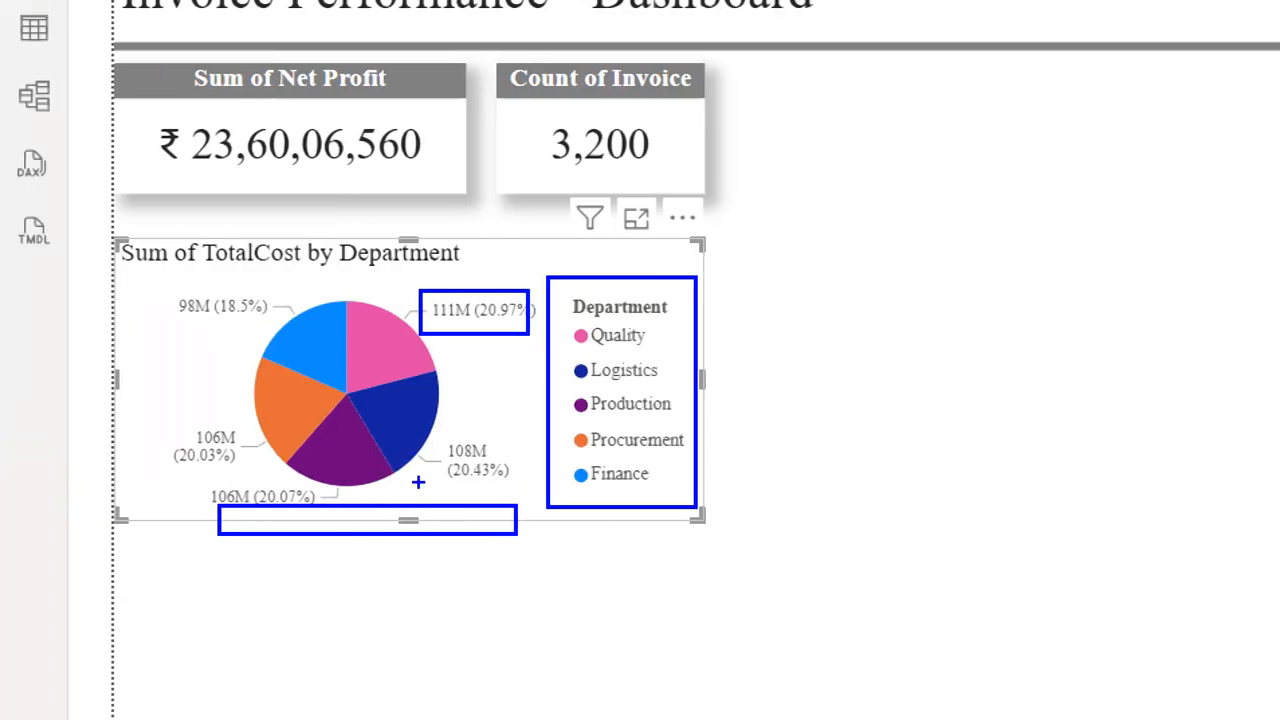
drag(434, 432, 490, 466)
drag(180, 422, 243, 452)
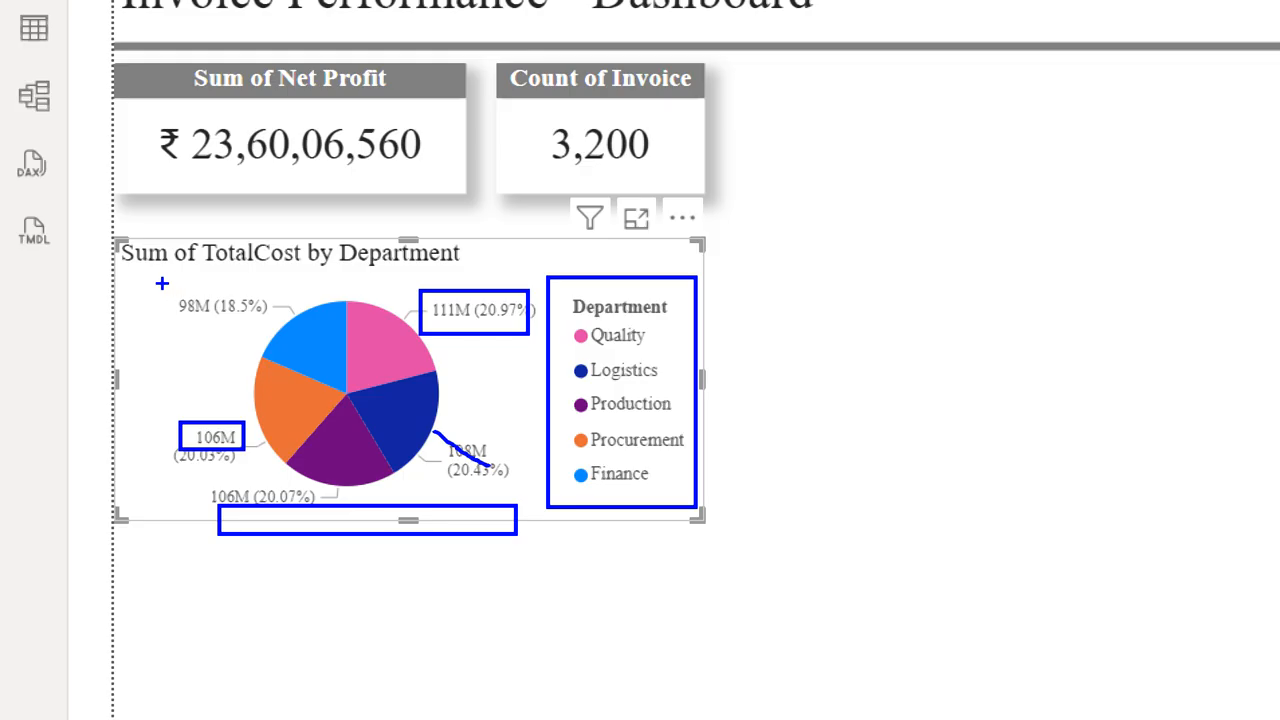
mouse_move(162, 284)
mouse_down()
mouse_move(221, 327)
mouse_move(185, 334)
mouse_up()
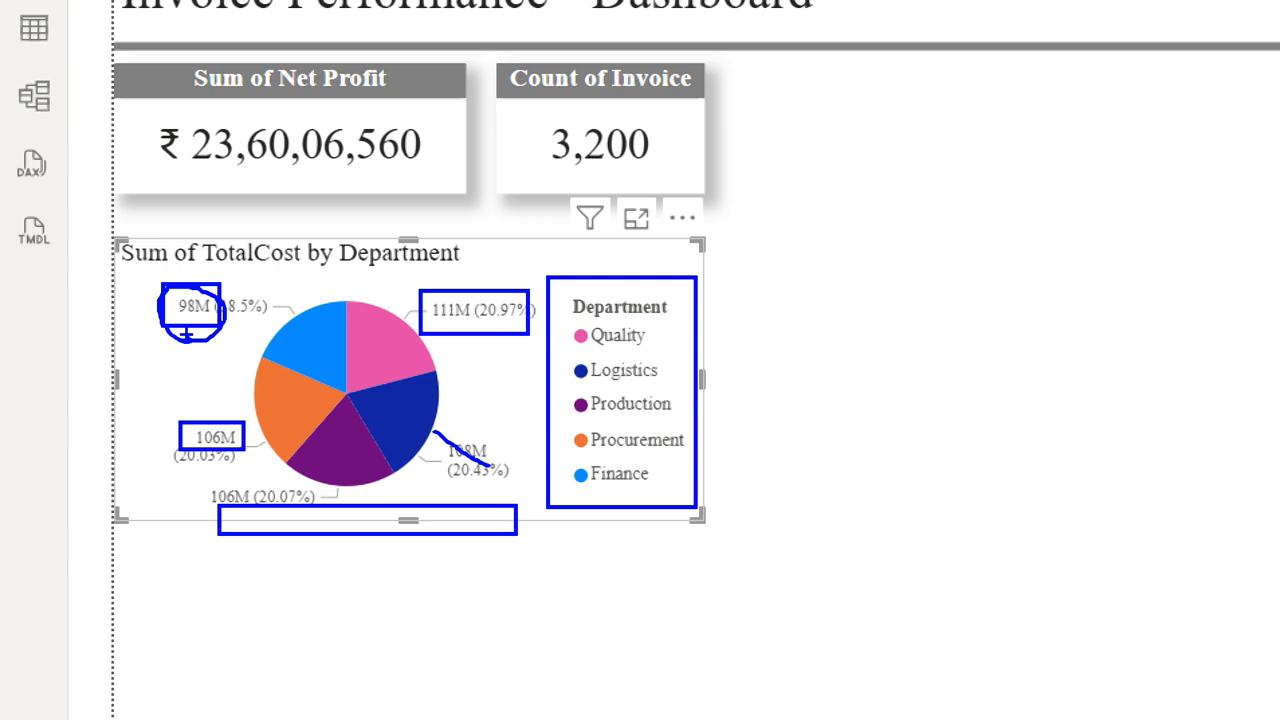
key(Escape)
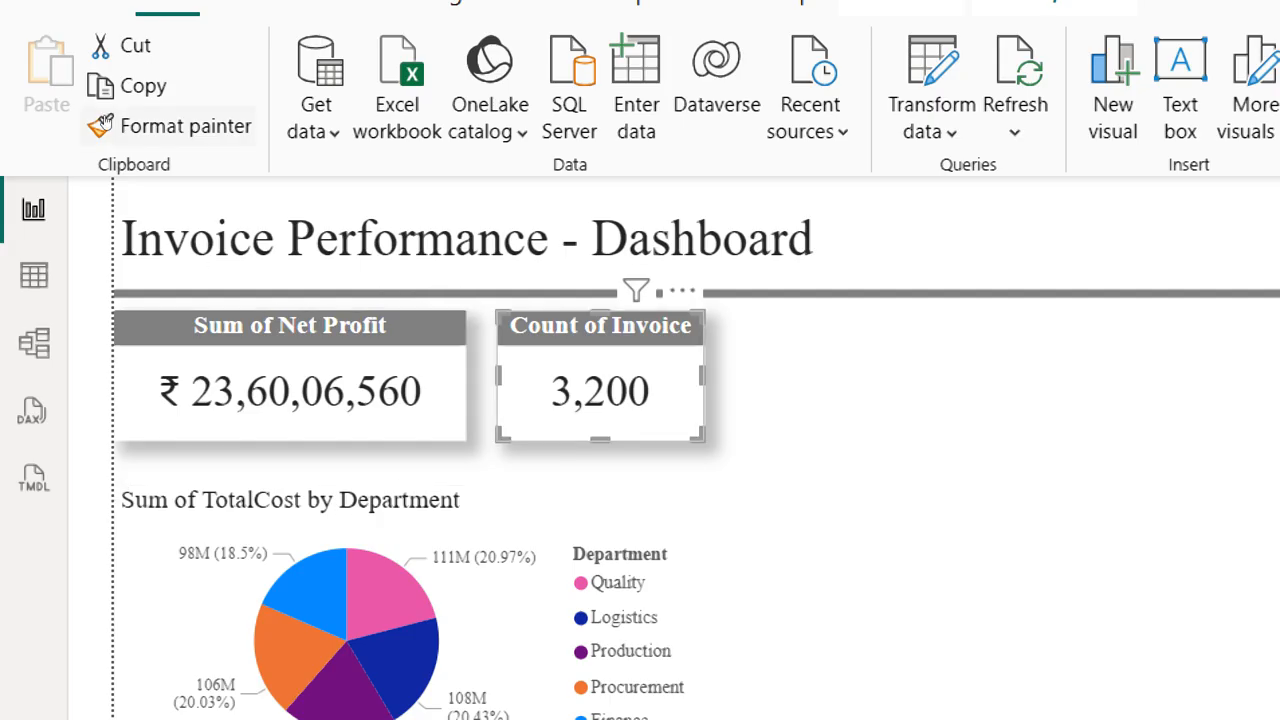
Step: Copy the Count of Invoice card's formatting onto the pie chart with Format painter
click(104, 124)
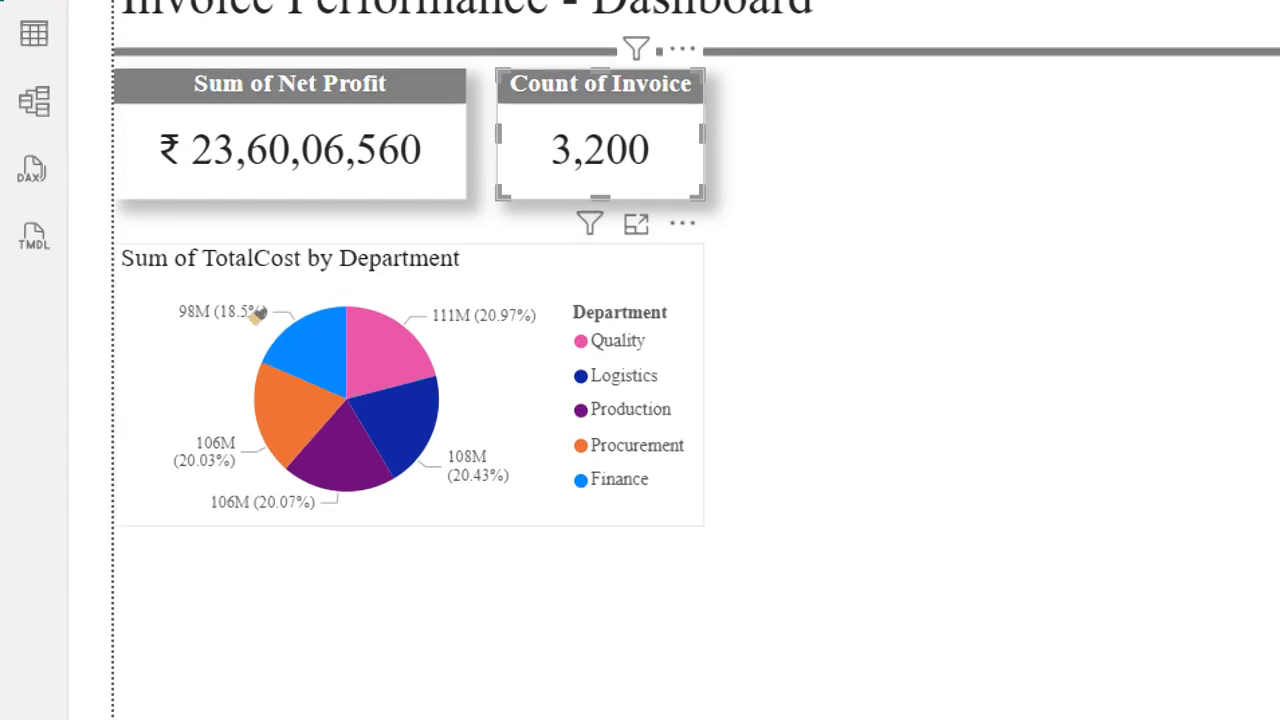
click(252, 305)
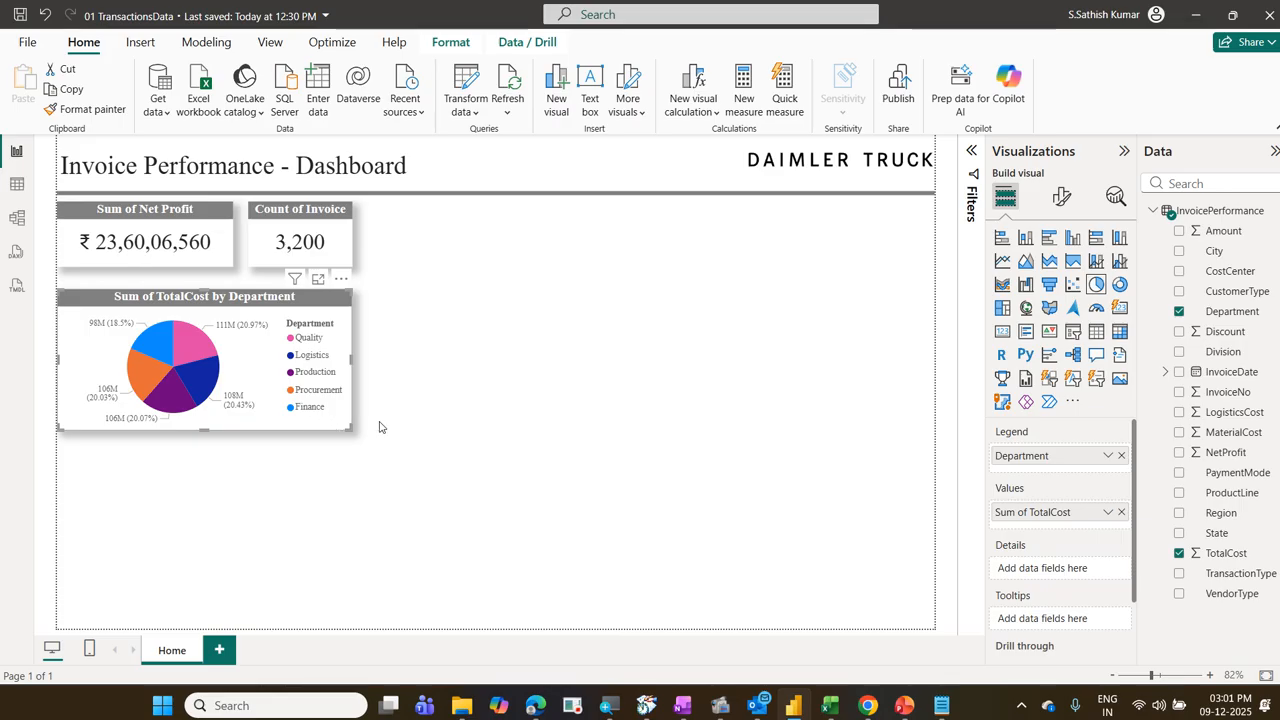
Step: Set the pie chart's legend position to Bottom center
click(1058, 199)
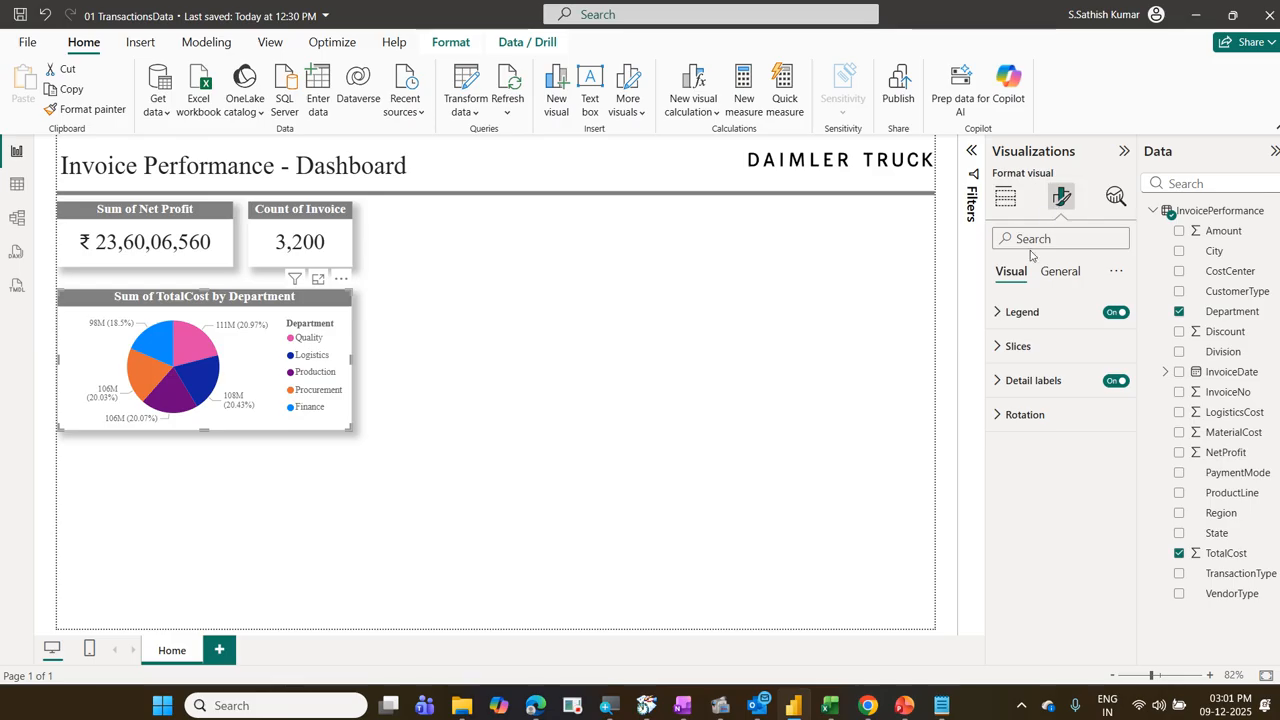
click(1031, 315)
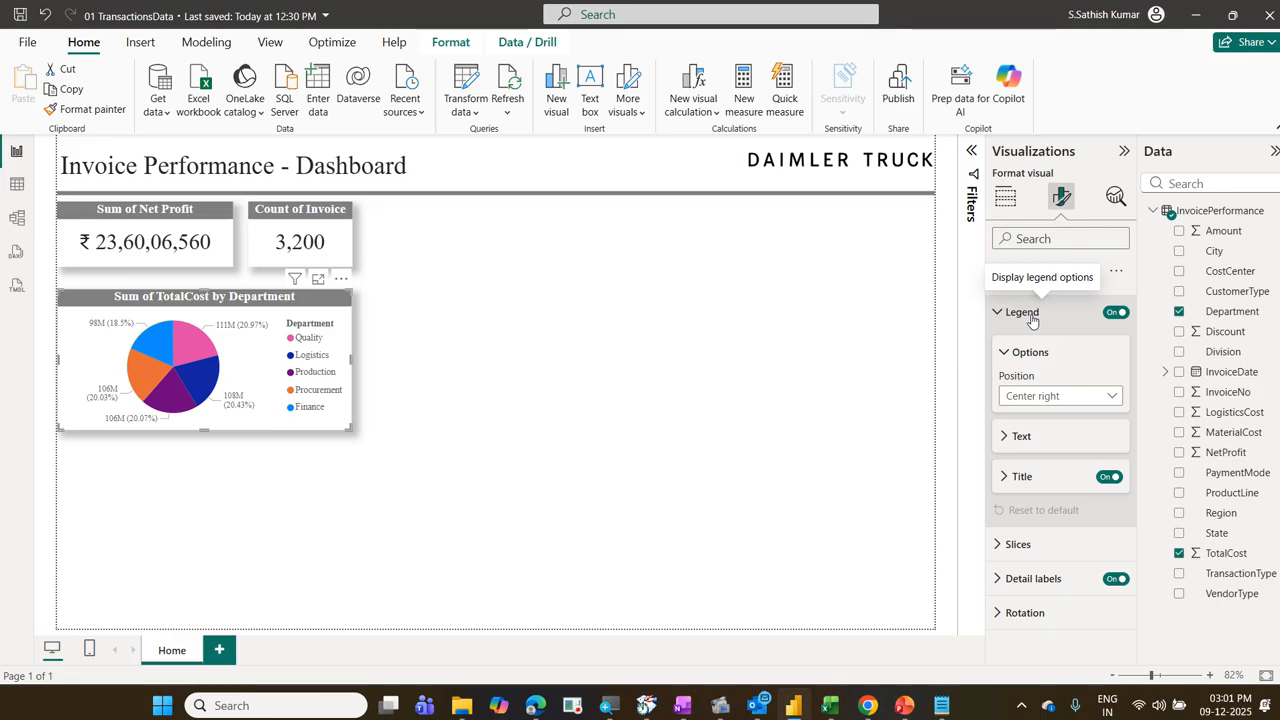
click(1051, 396)
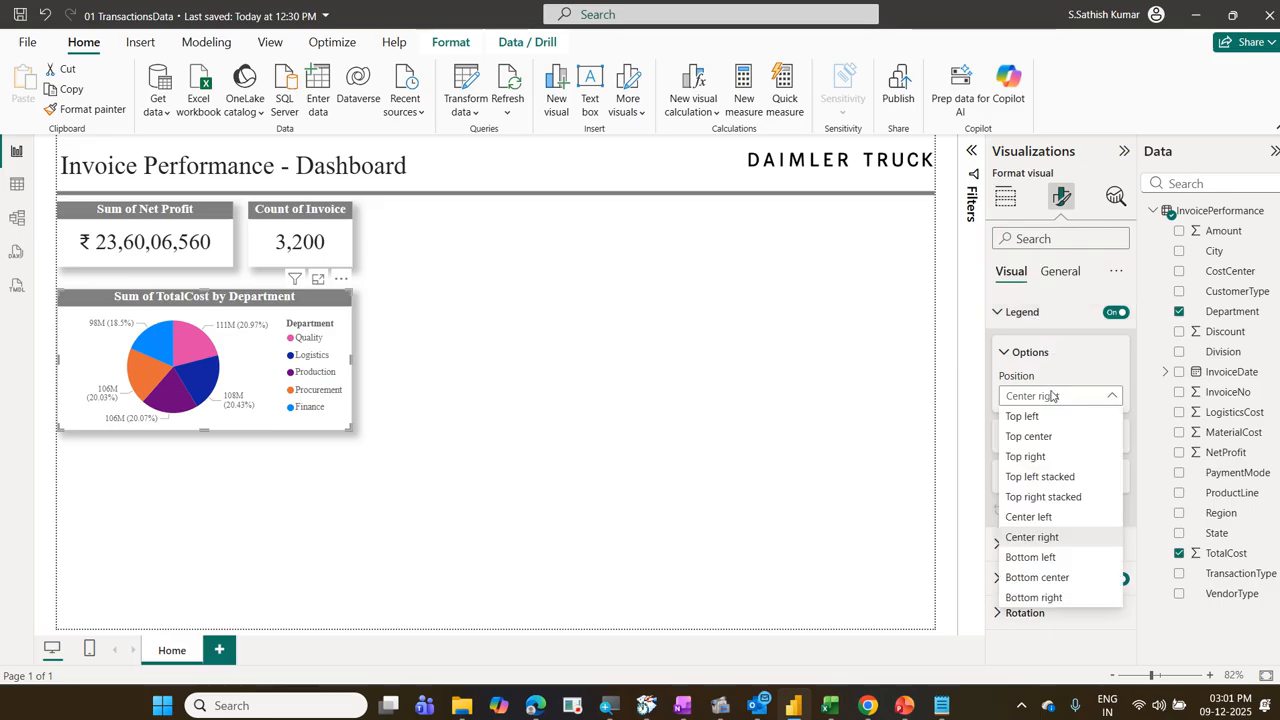
click(1068, 577)
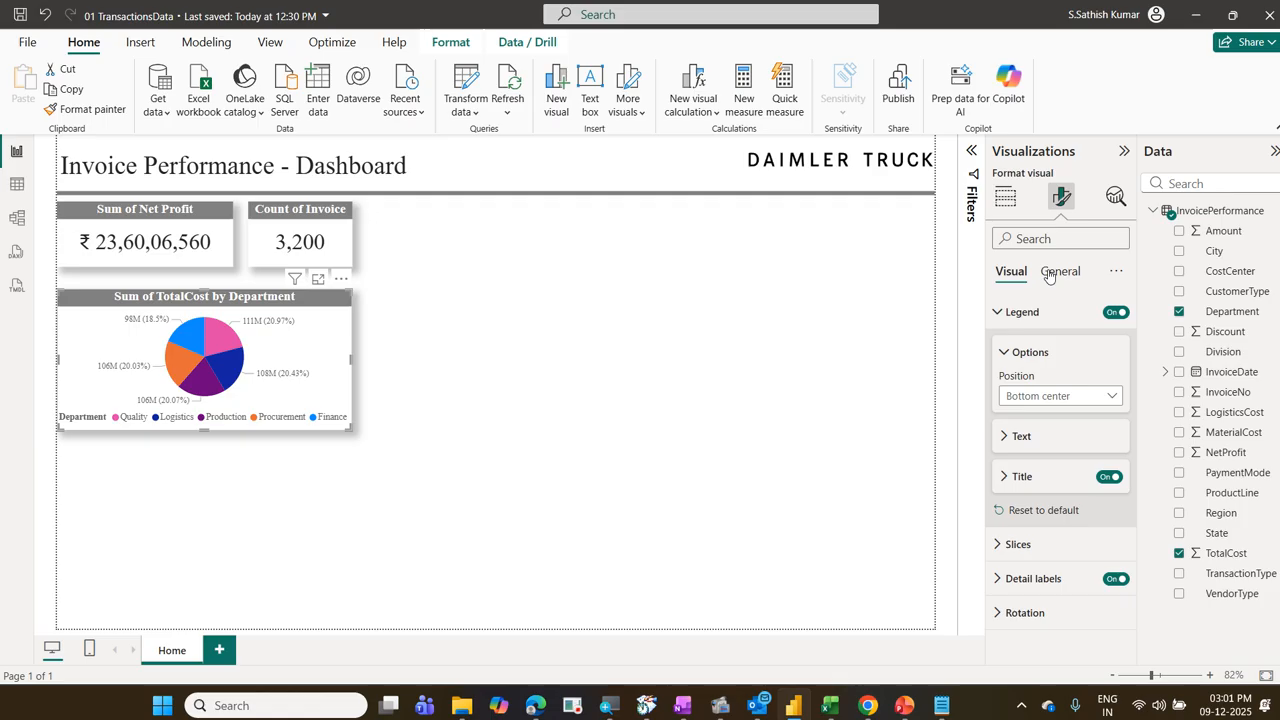
Step: Try Data value as the pie chart's detail label contents, and set them back to Data value, percent of total
click(1019, 585)
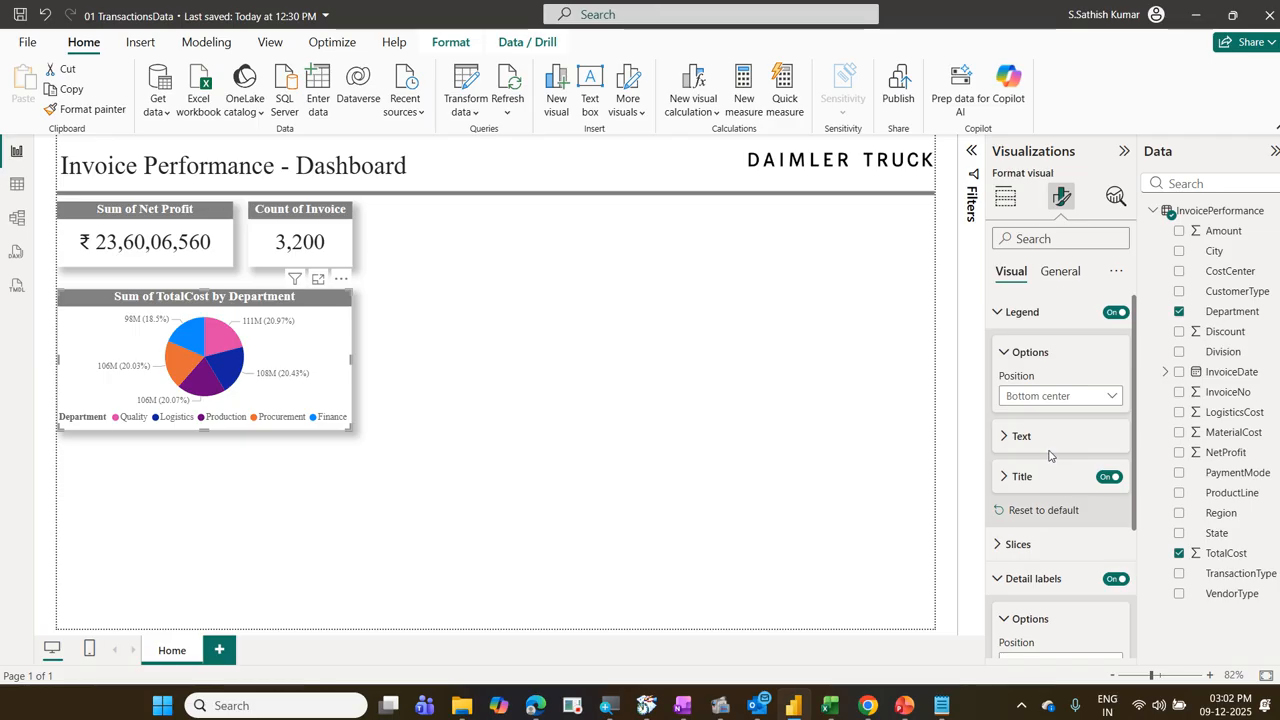
scroll(1044, 452, down, 3)
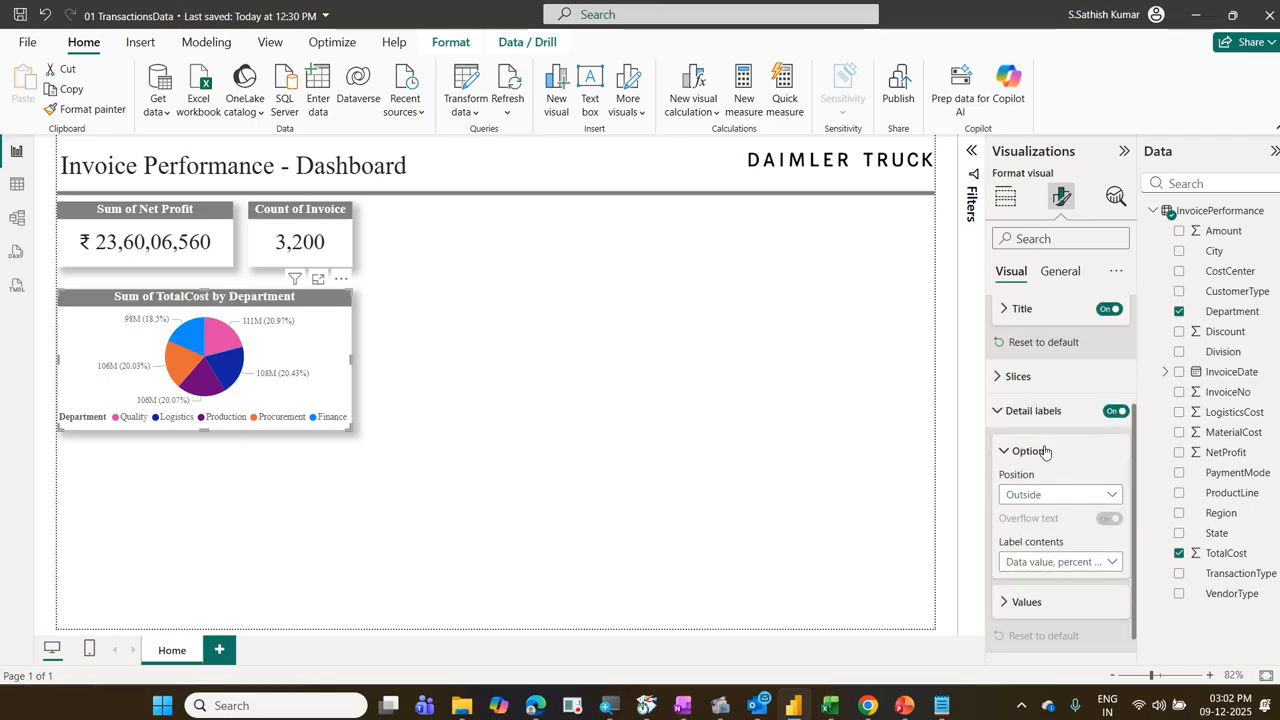
scroll(1044, 452, down, 1)
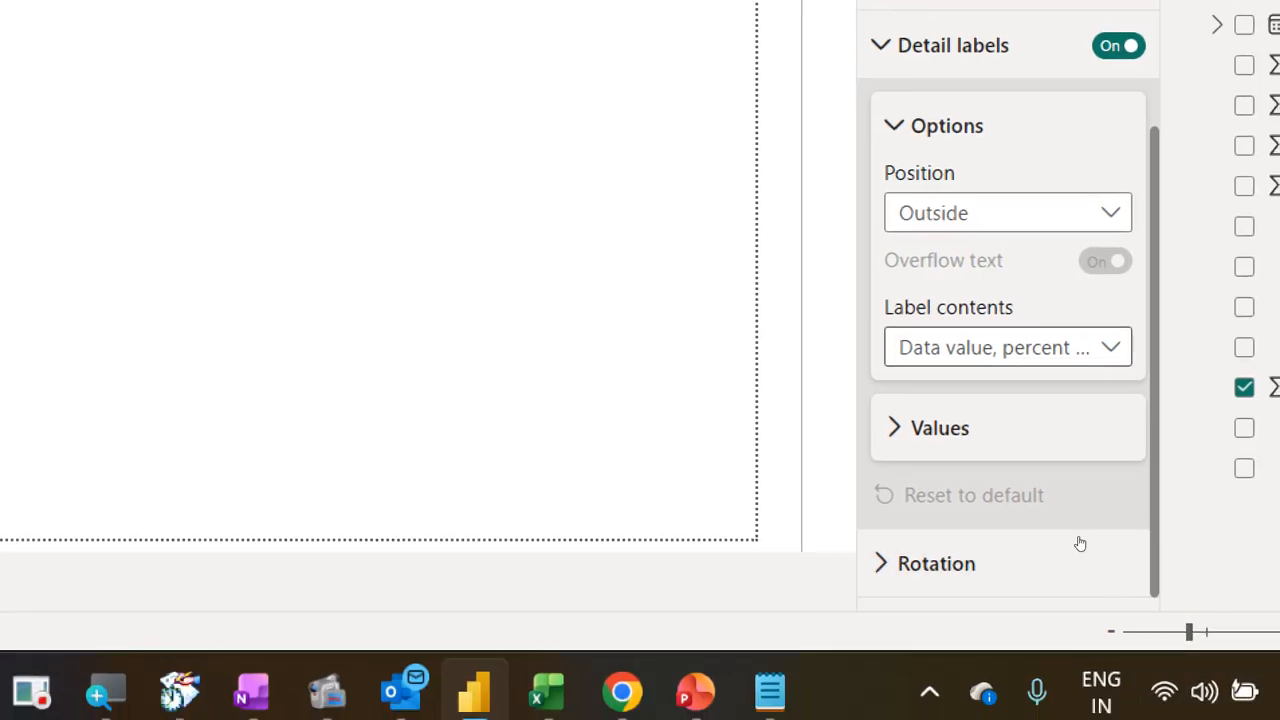
click(1050, 348)
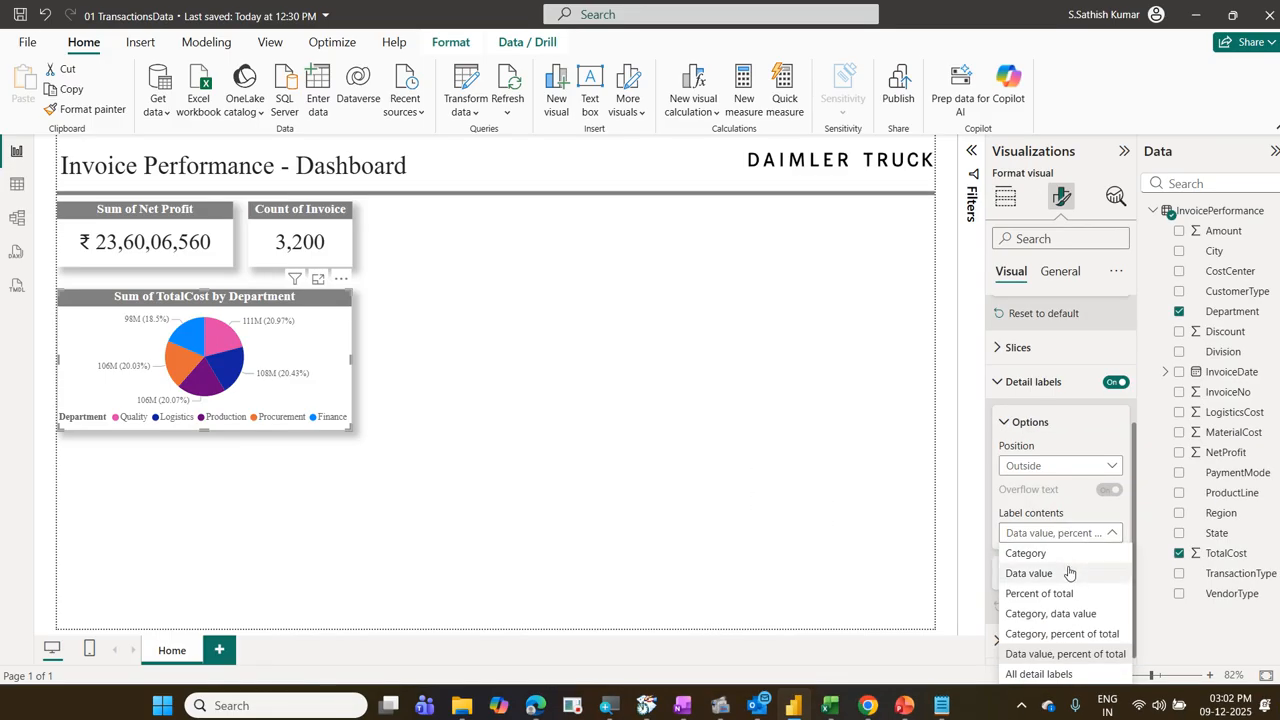
click(1068, 573)
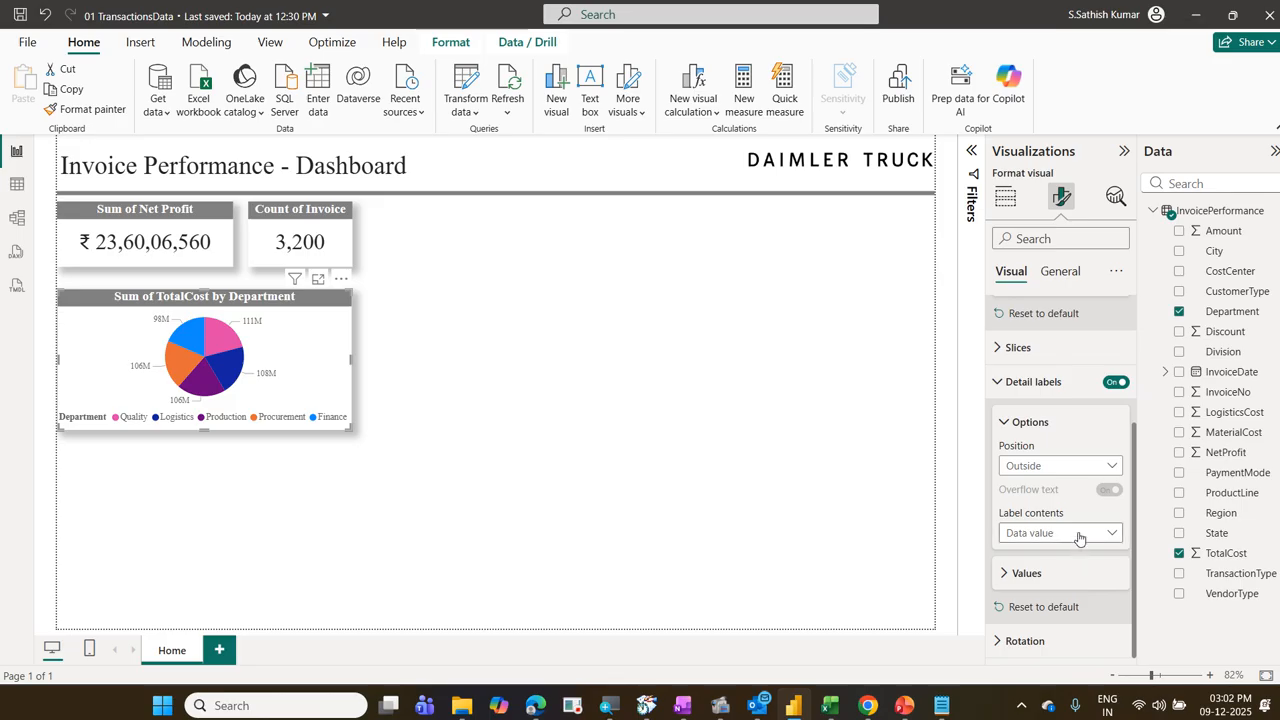
click(1079, 537)
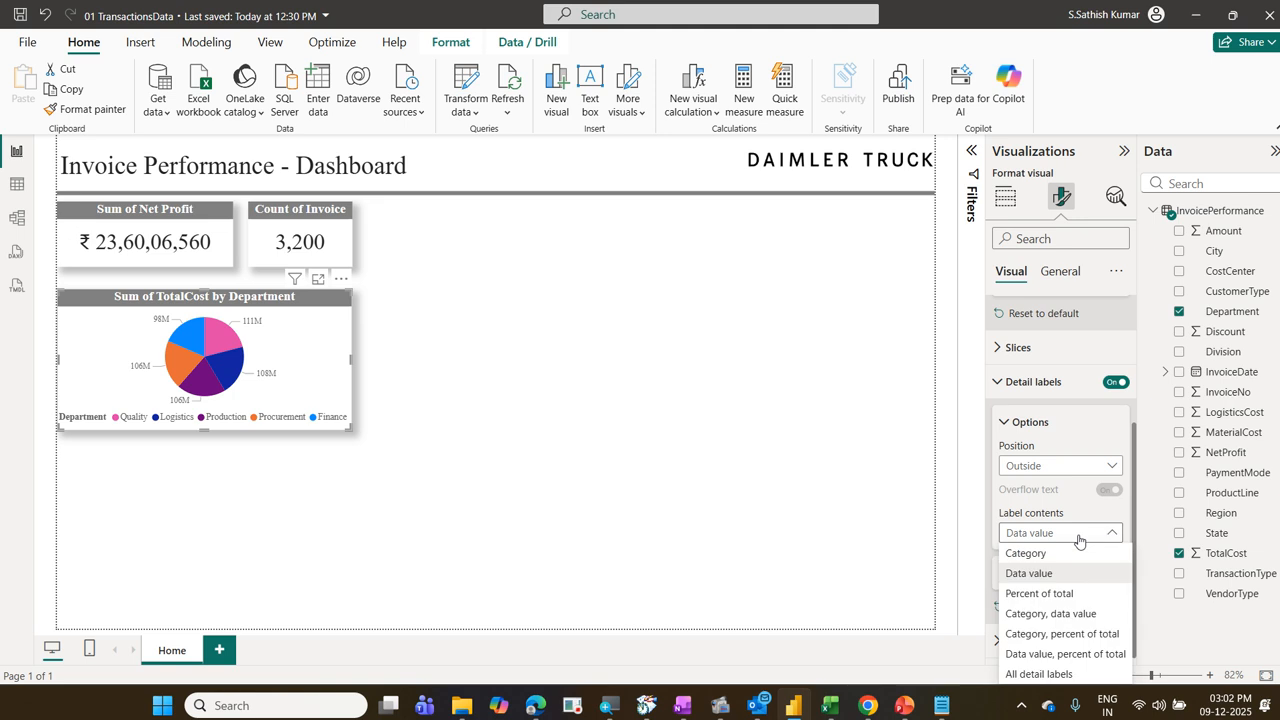
click(1098, 654)
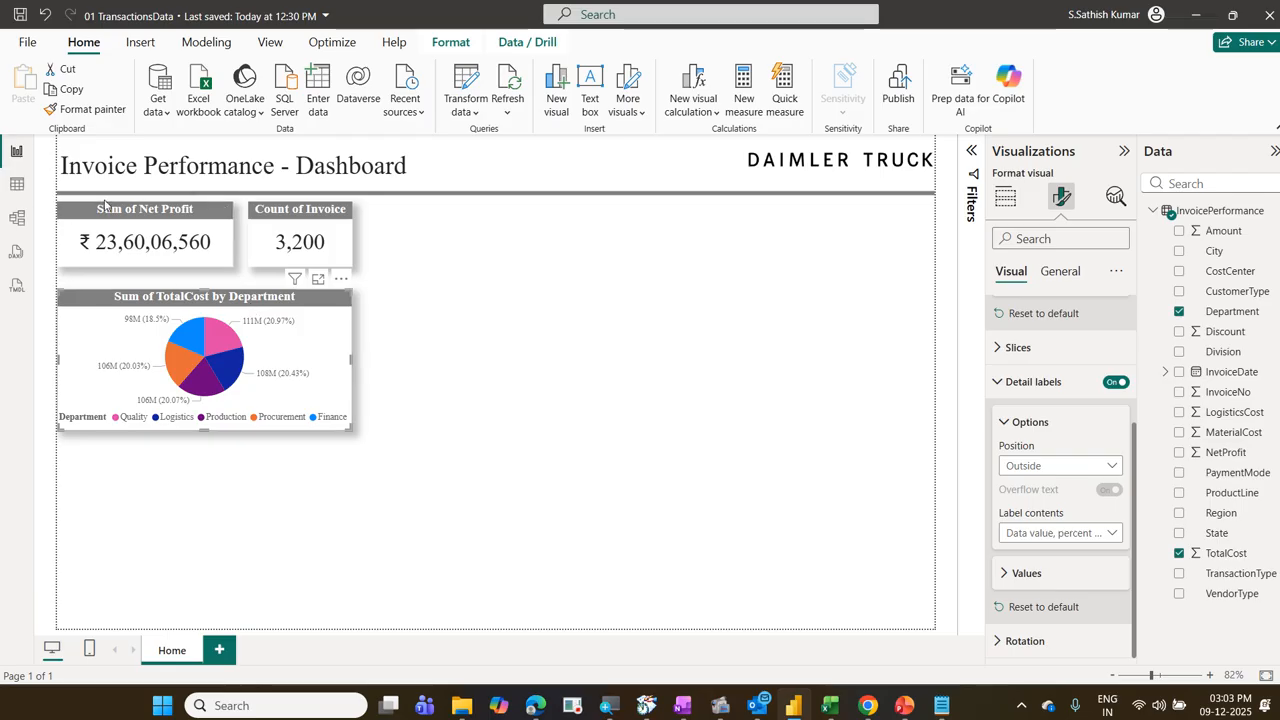
Step: Examine the callout value settings of the Sum of Net Profit card, including its display units, and reselect the pie chart
click(197, 248)
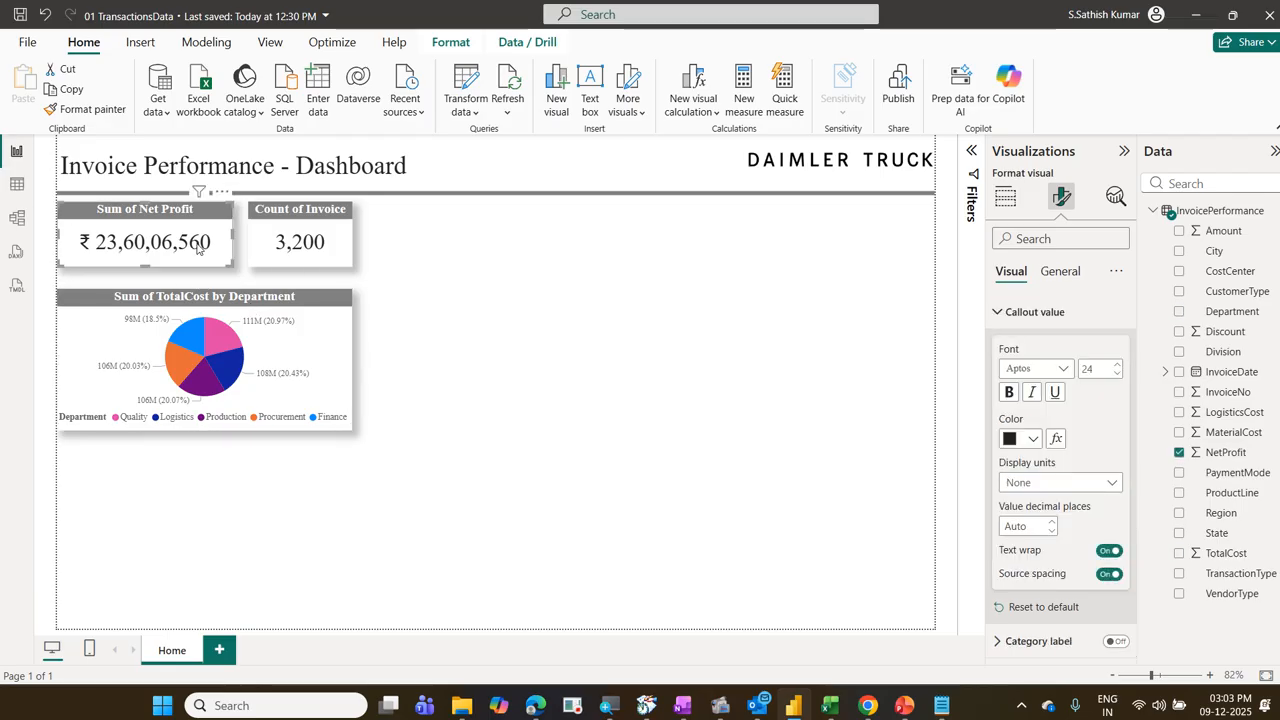
click(1050, 318)
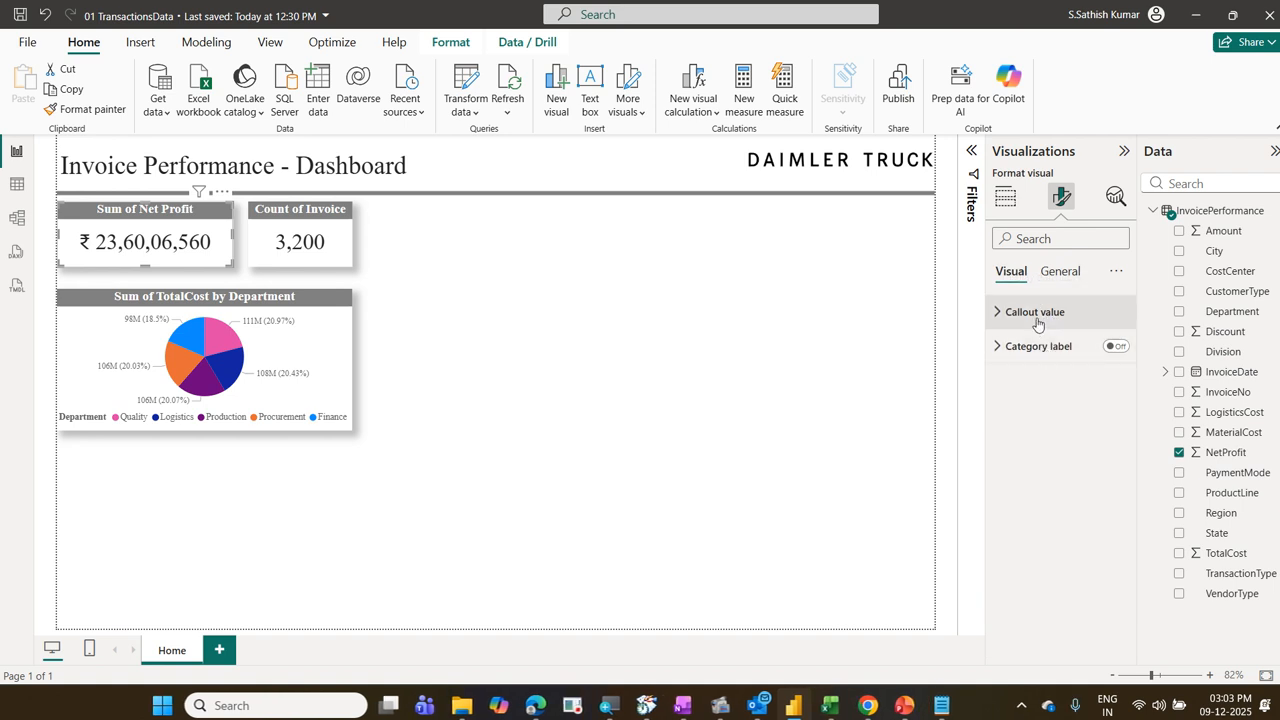
click(1038, 316)
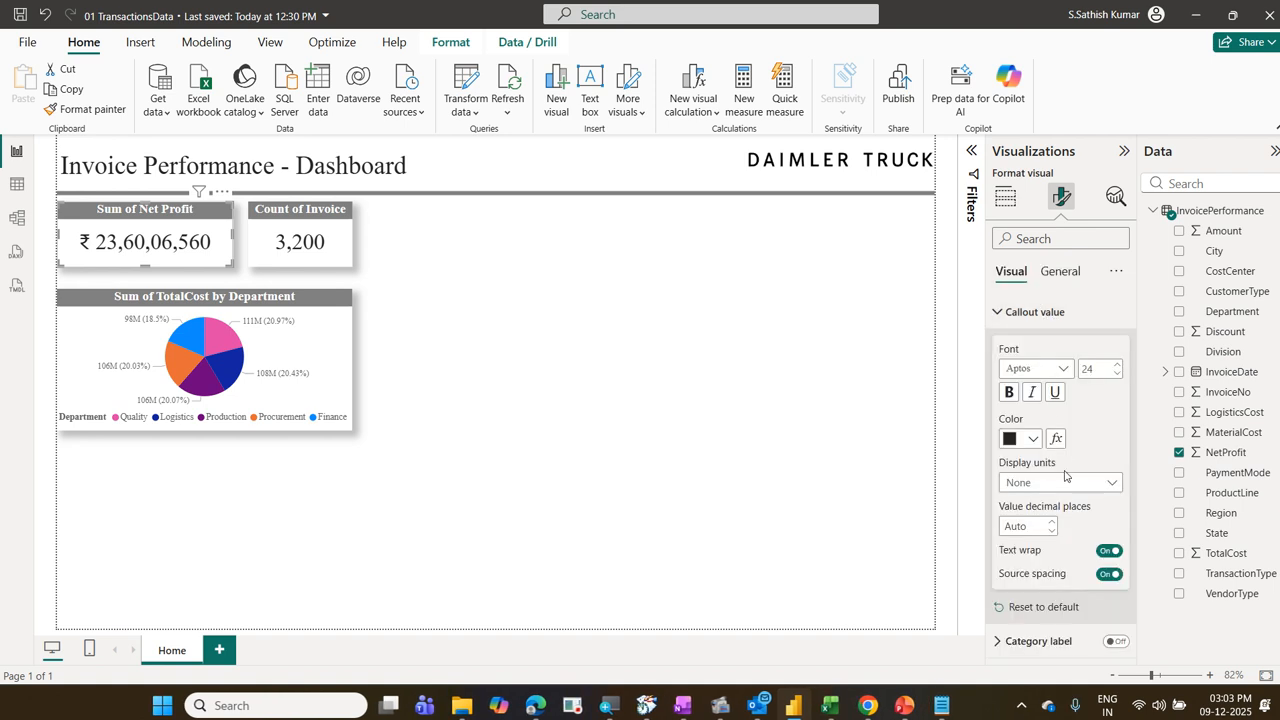
click(337, 349)
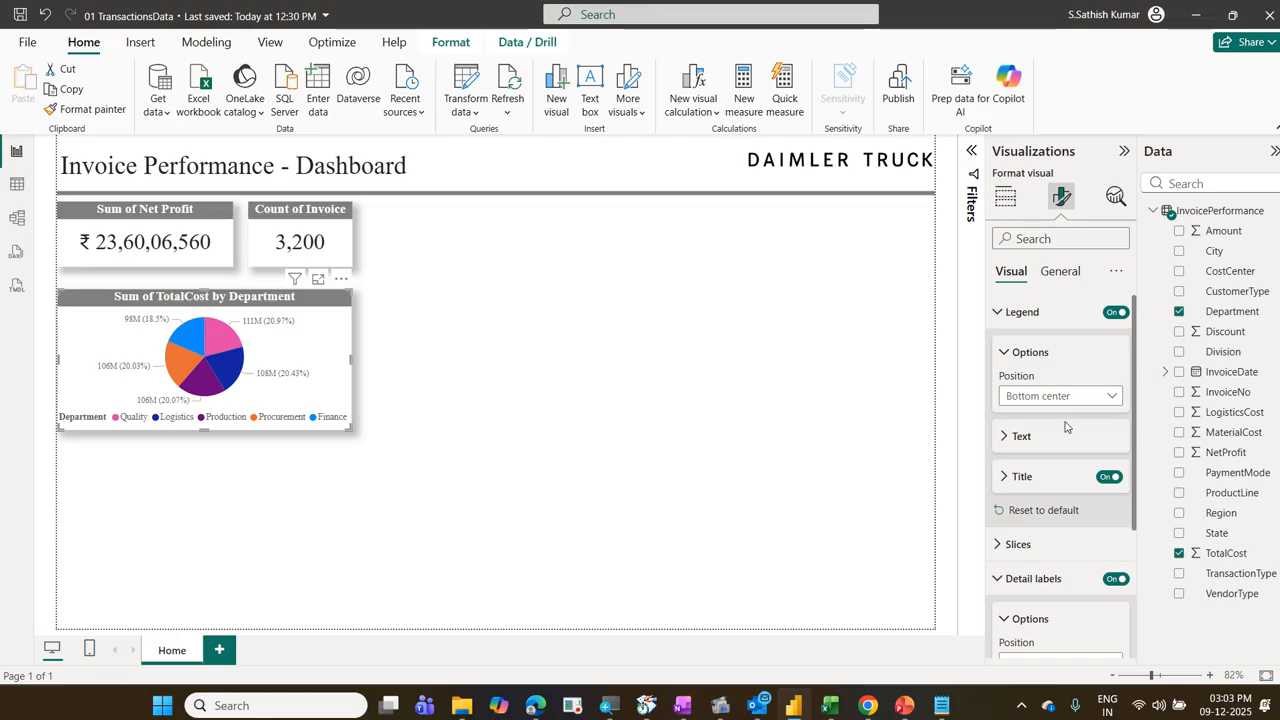
Step: Set the display units of the pie chart's detail label values to None and make the chart taller
click(1030, 313)
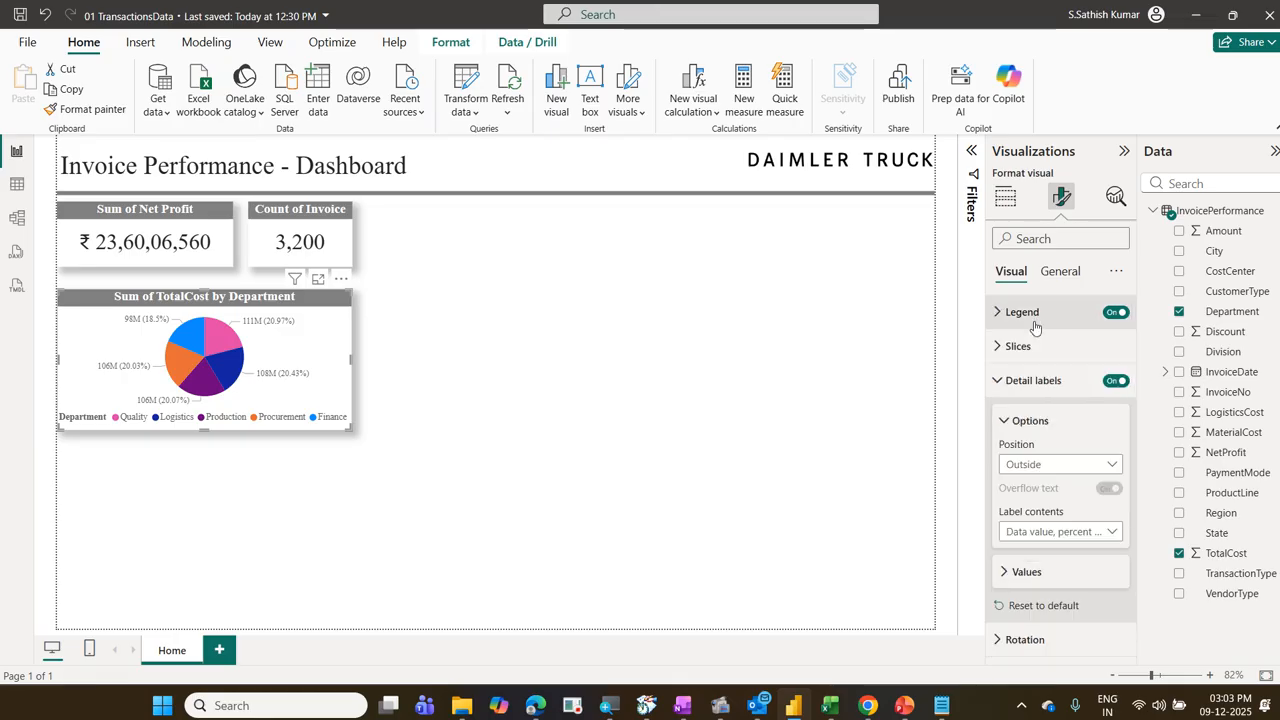
click(1039, 381)
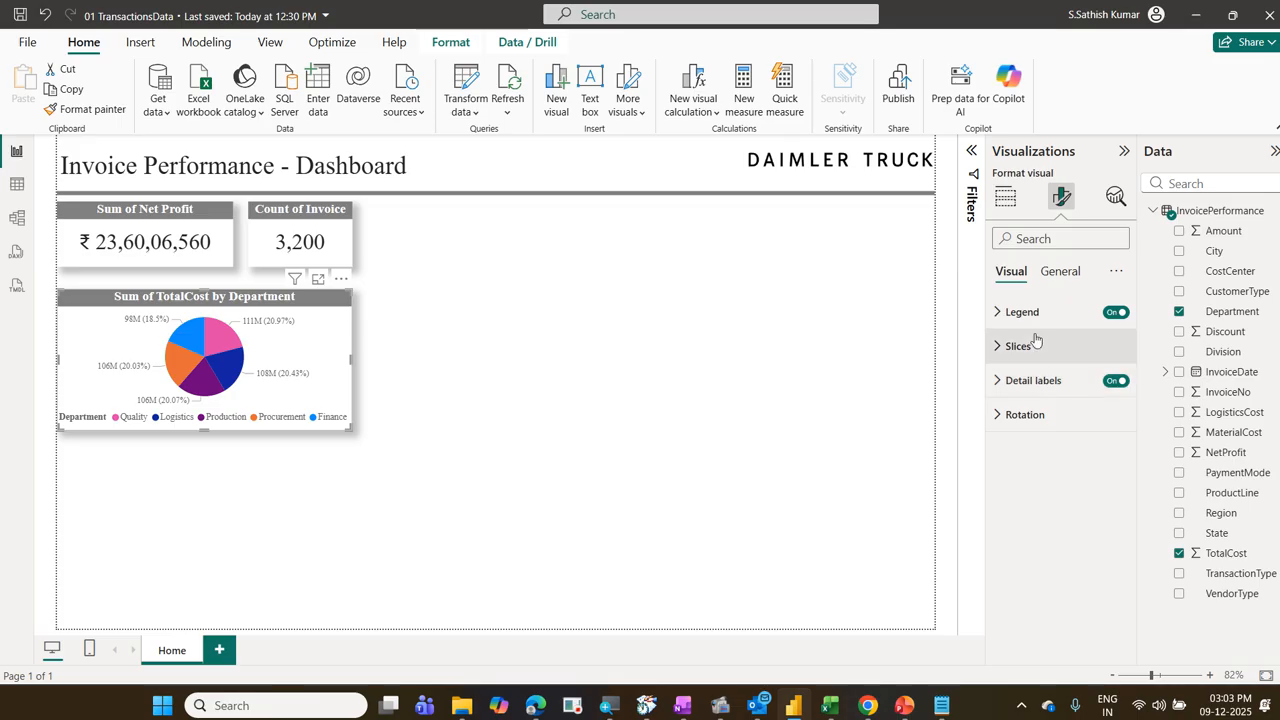
click(1032, 239)
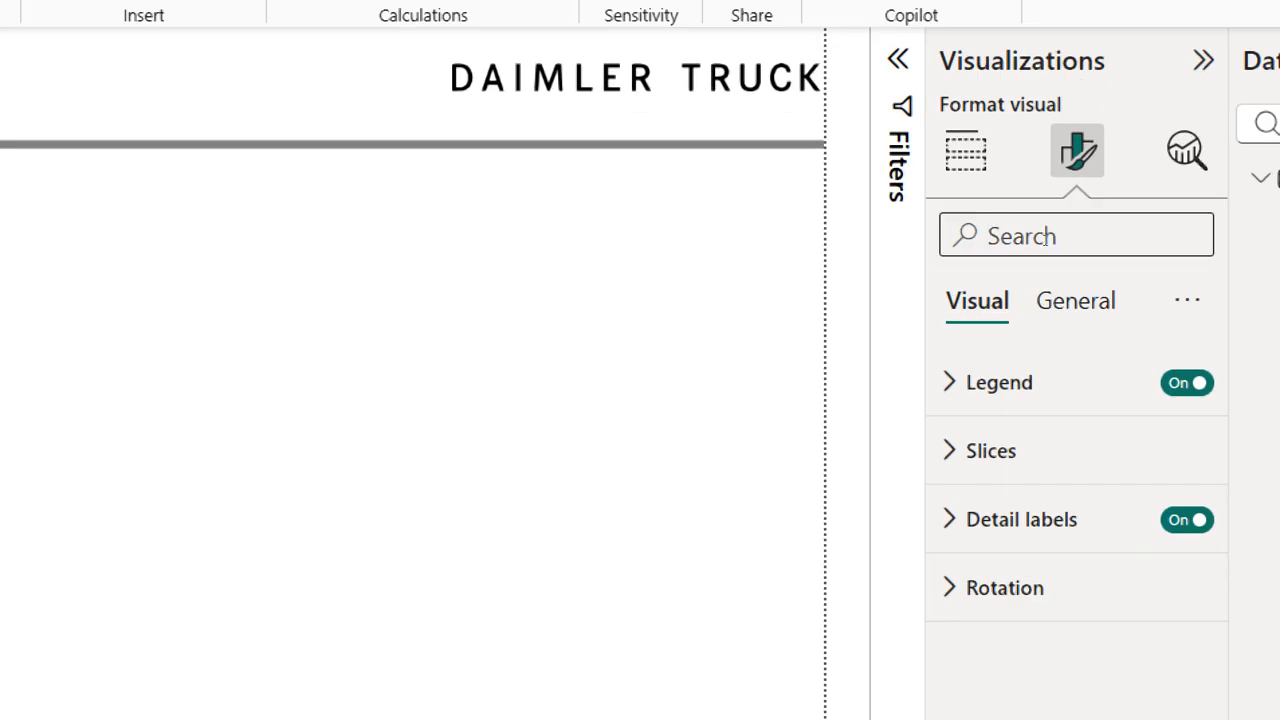
text(dis)
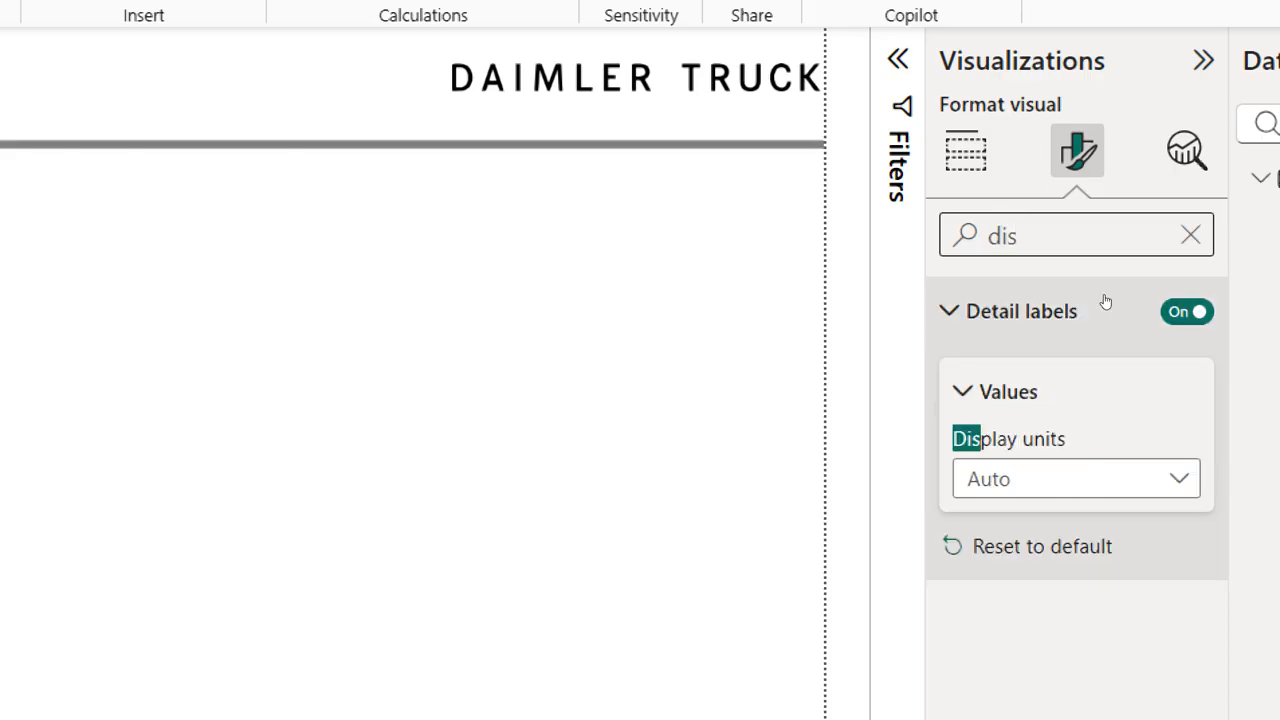
click(1114, 478)
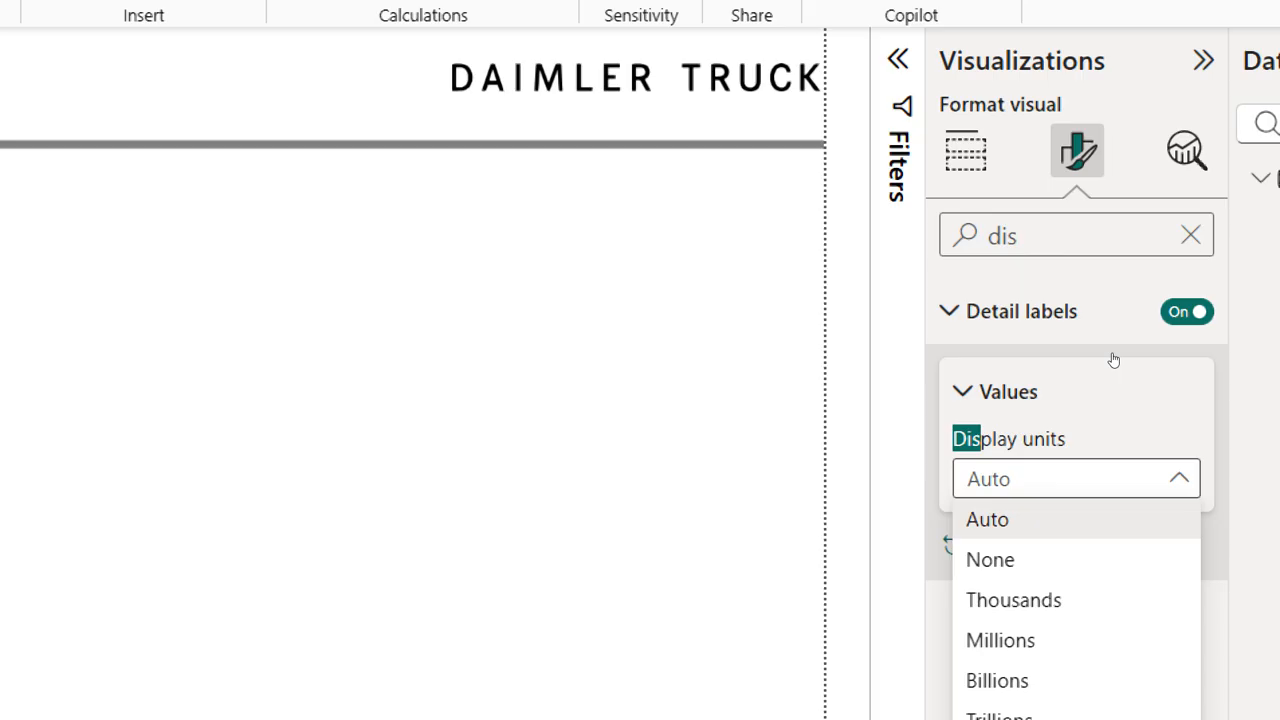
click(1084, 405)
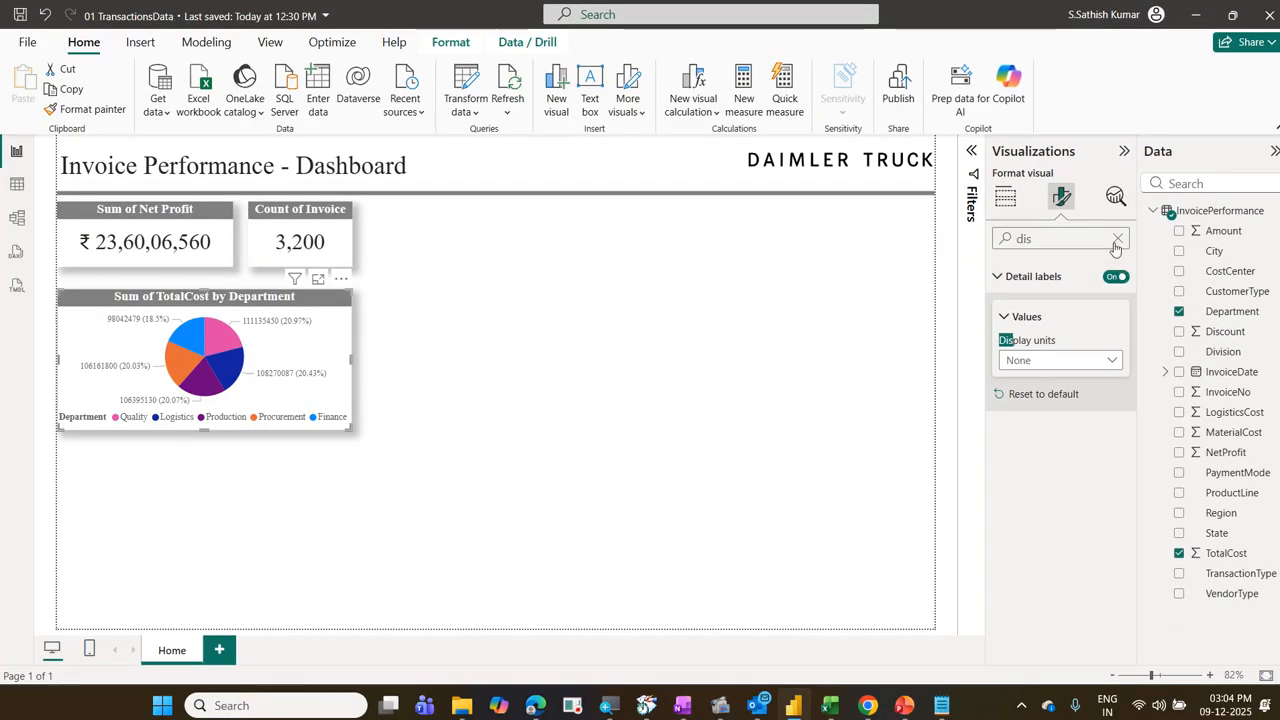
click(1118, 239)
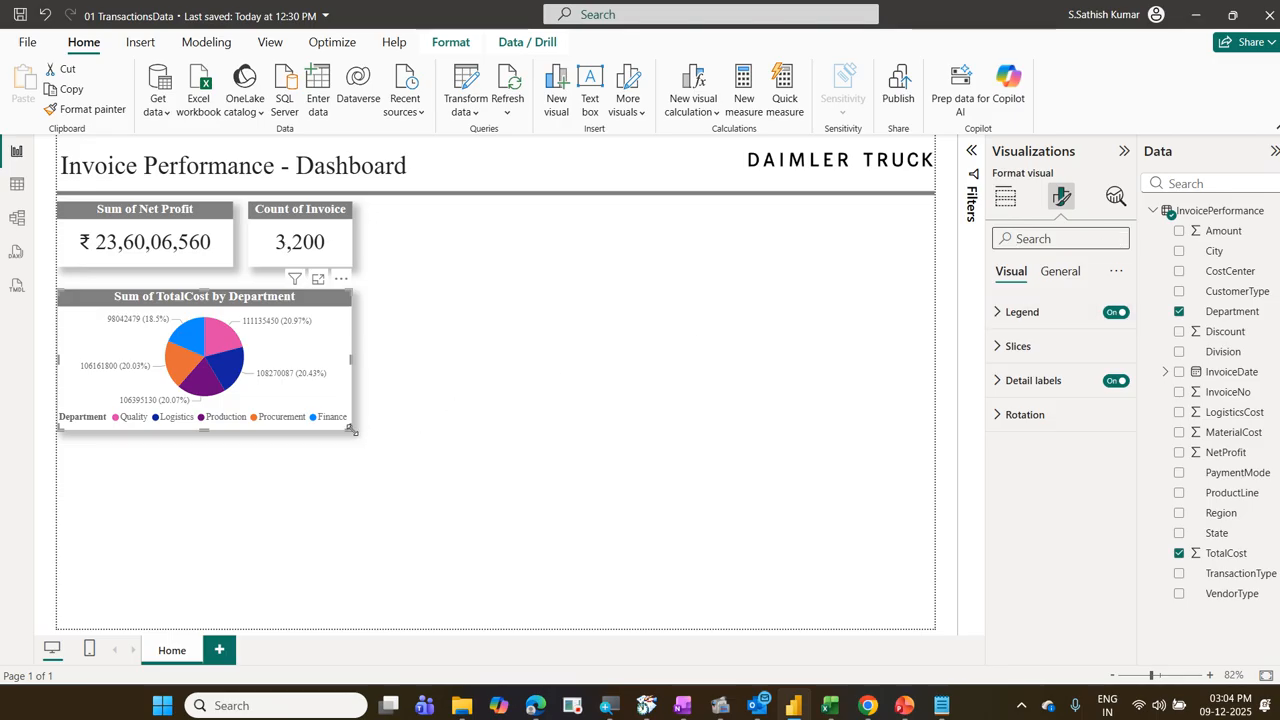
drag(350, 429, 348, 480)
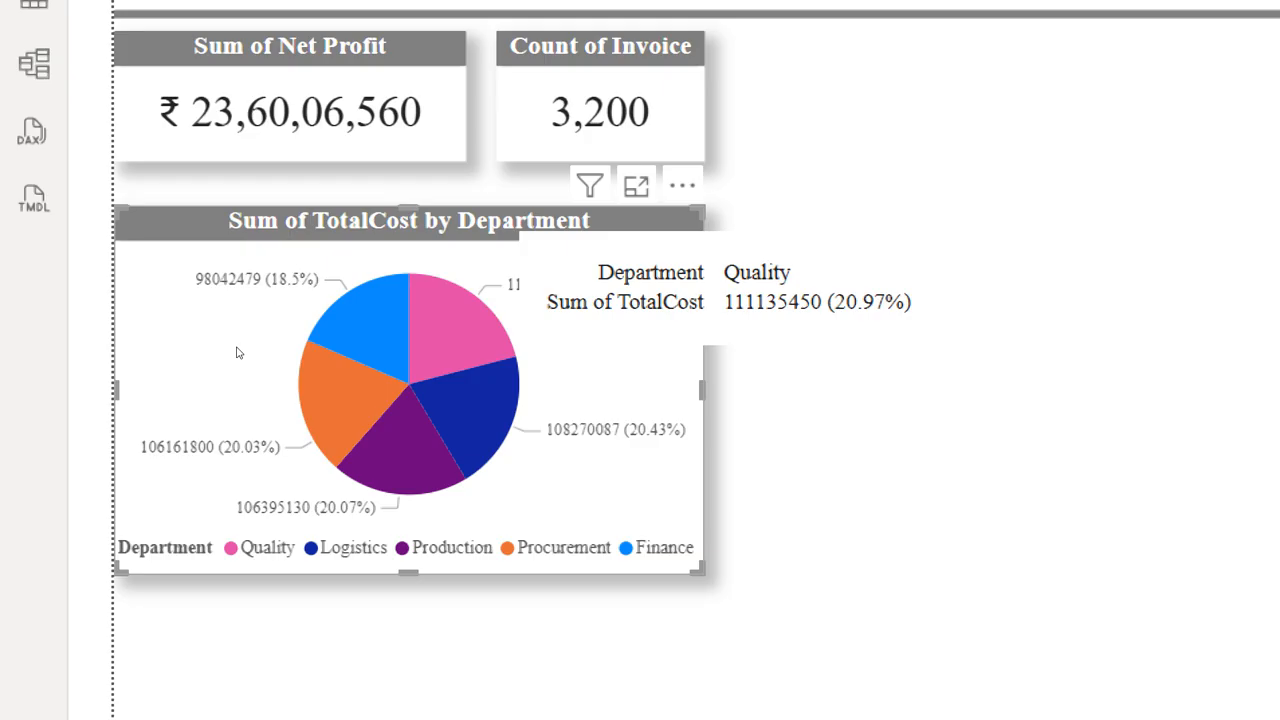
Step: Cross-filter the two cards by selecting the pie chart's department slices one after another, and clear the selection
click(474, 346)
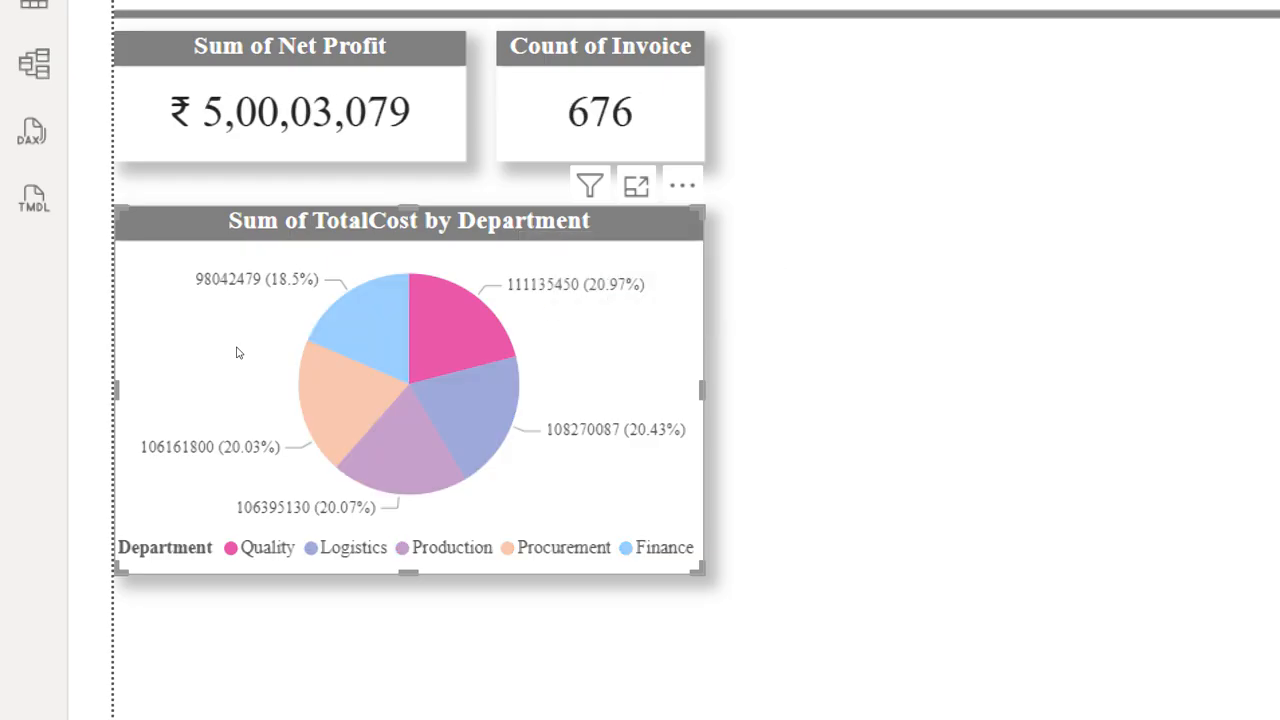
scroll(157, 217, up, 1)
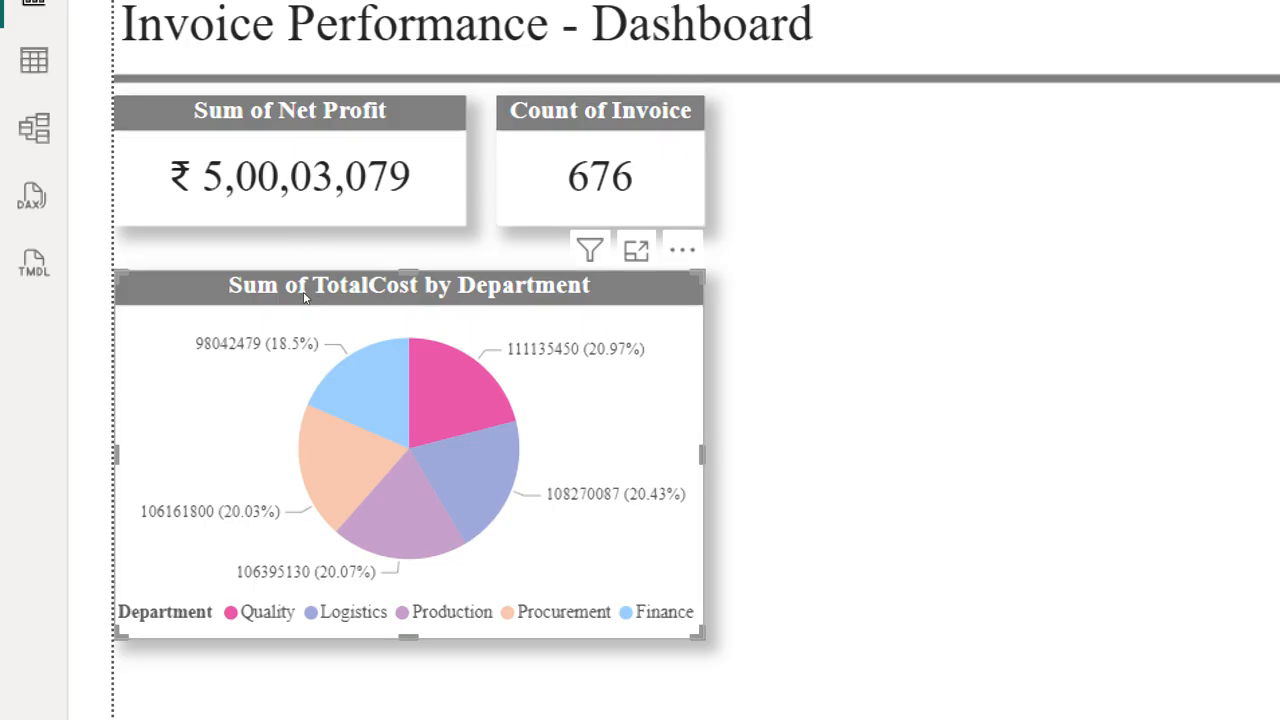
click(257, 396)
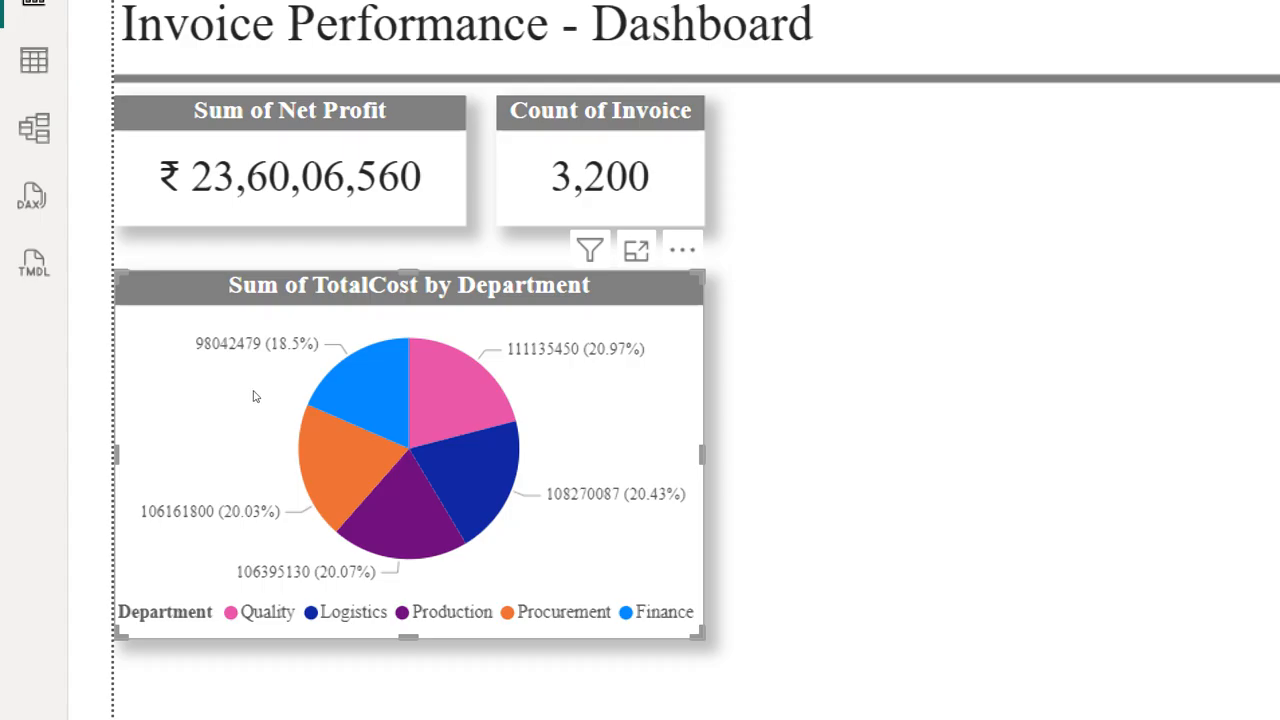
click(256, 396)
click(186, 393)
click(185, 393)
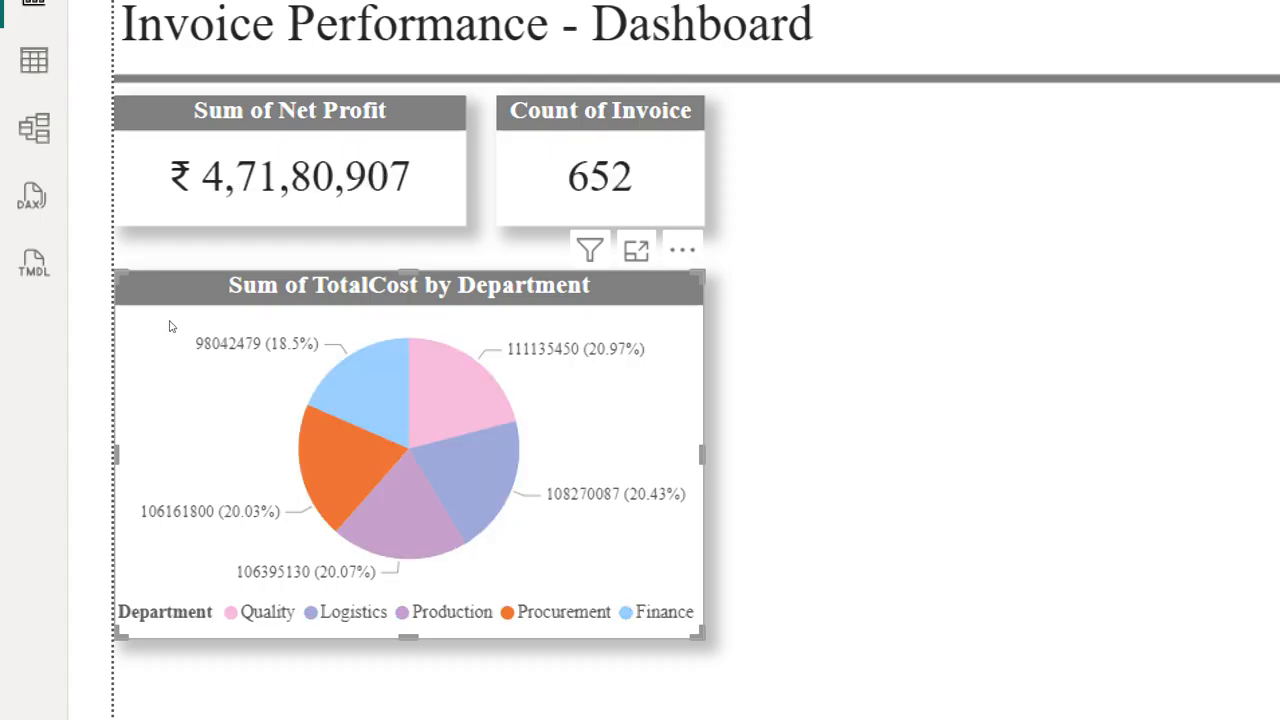
click(198, 341)
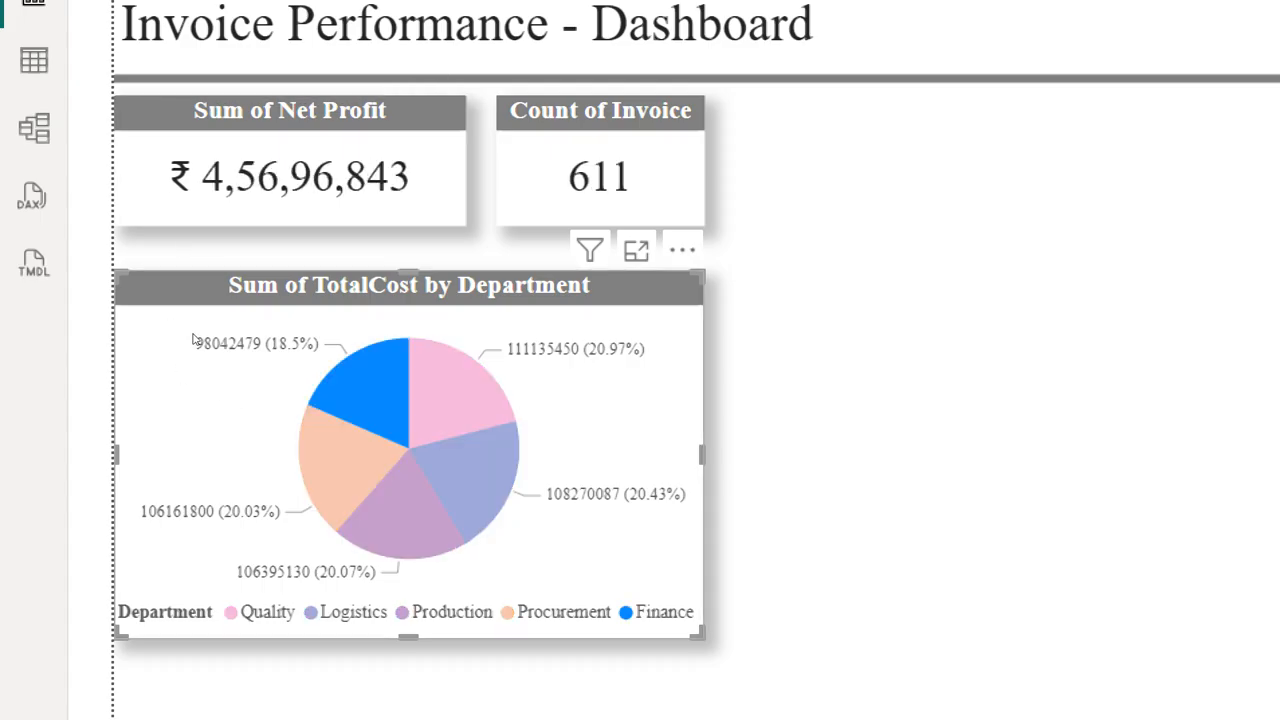
click(232, 354)
click(249, 383)
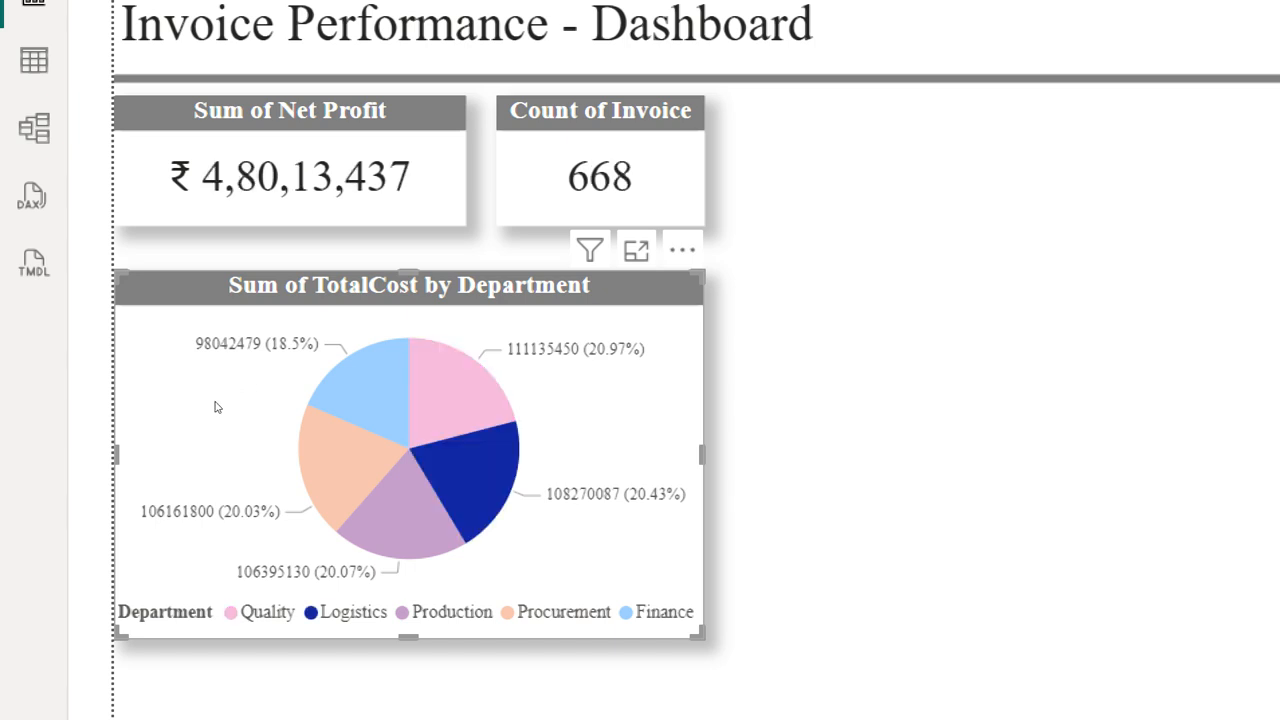
click(219, 408)
click(189, 393)
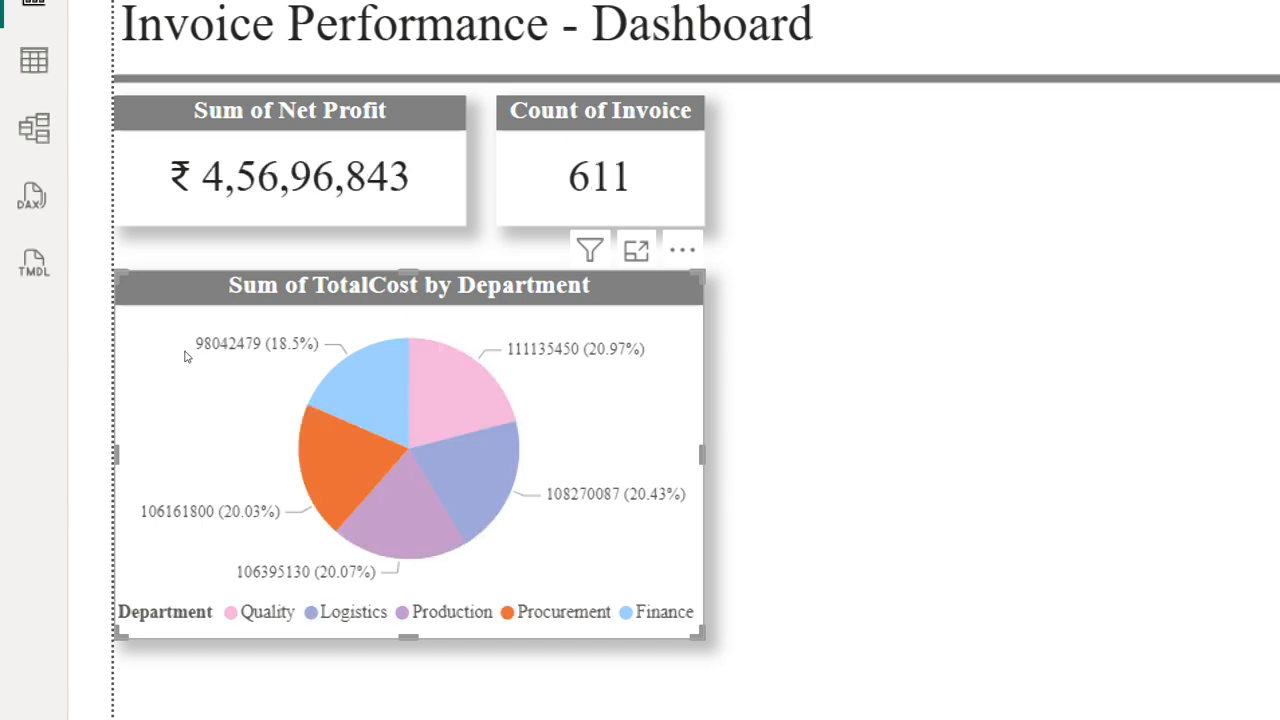
click(185, 357)
click(237, 360)
click(237, 403)
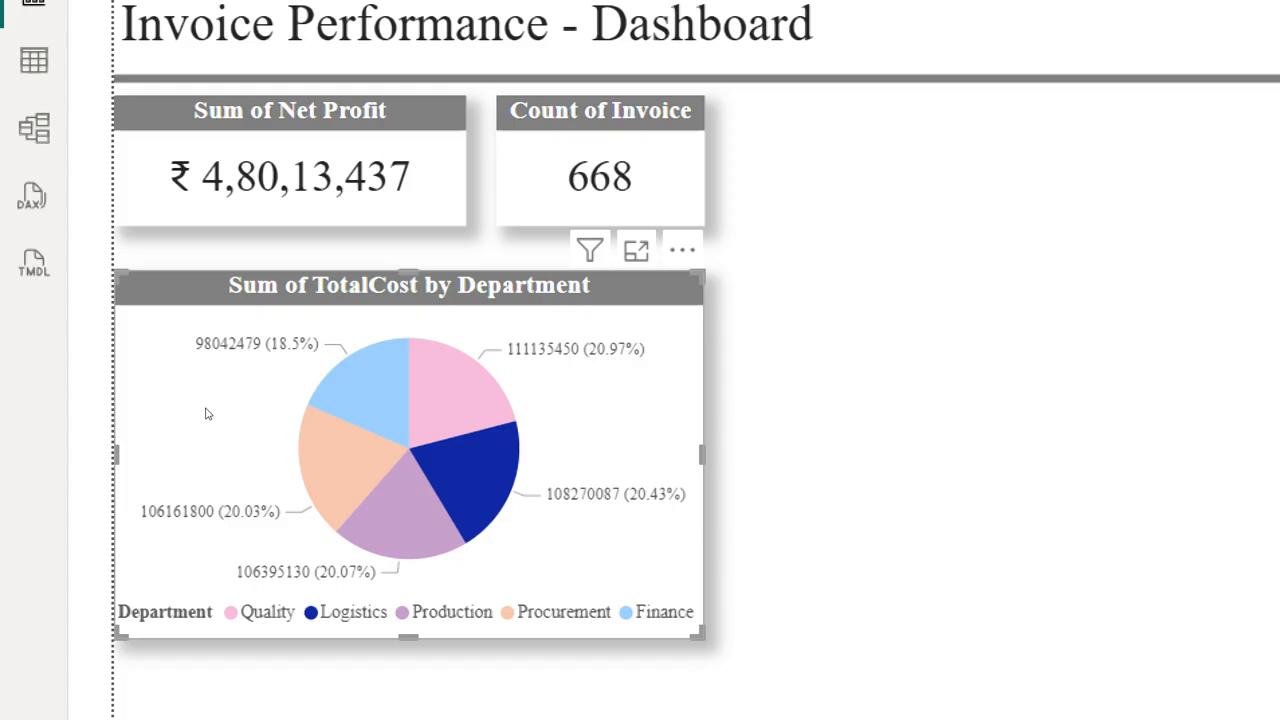
click(206, 411)
click(175, 368)
click(190, 337)
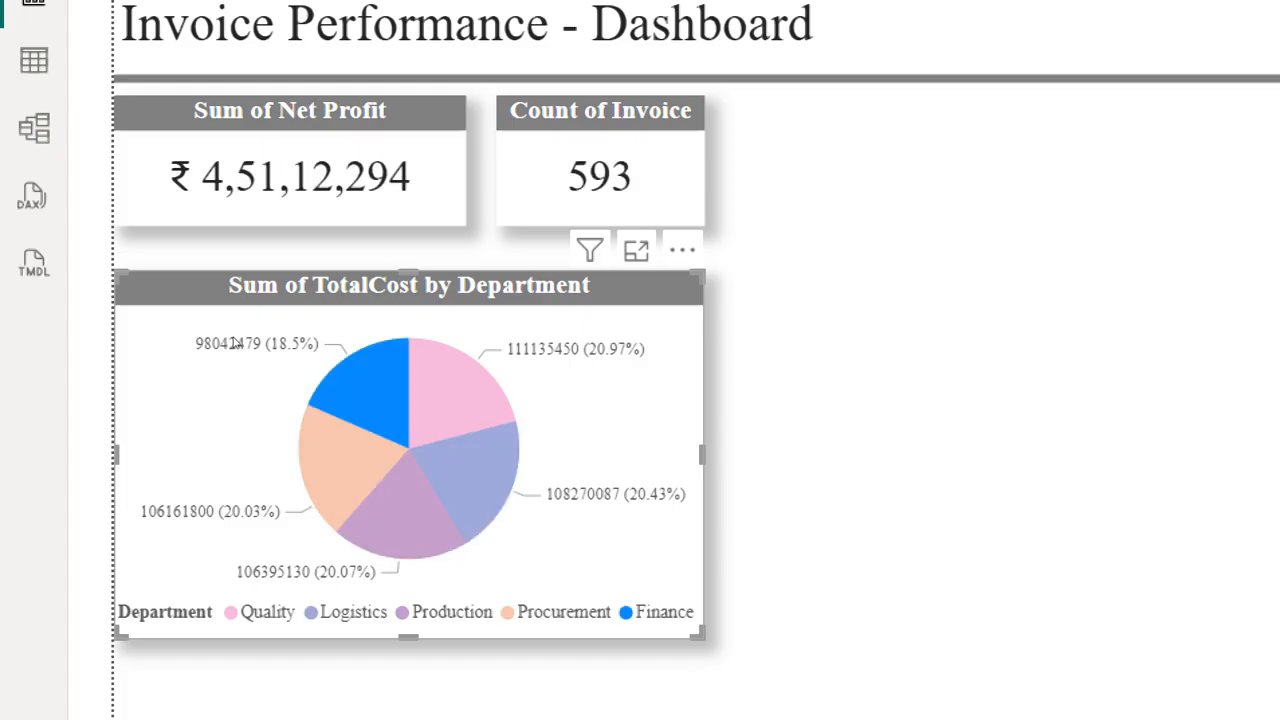
click(241, 362)
click(247, 385)
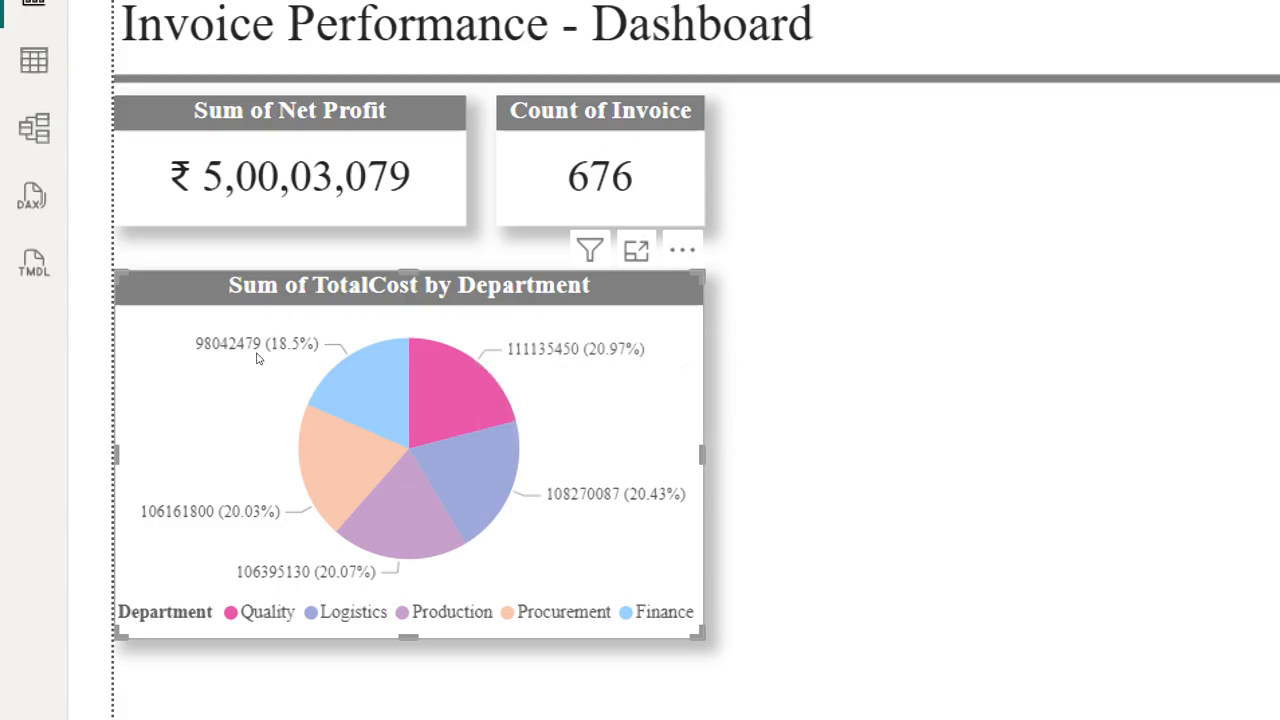
click(297, 354)
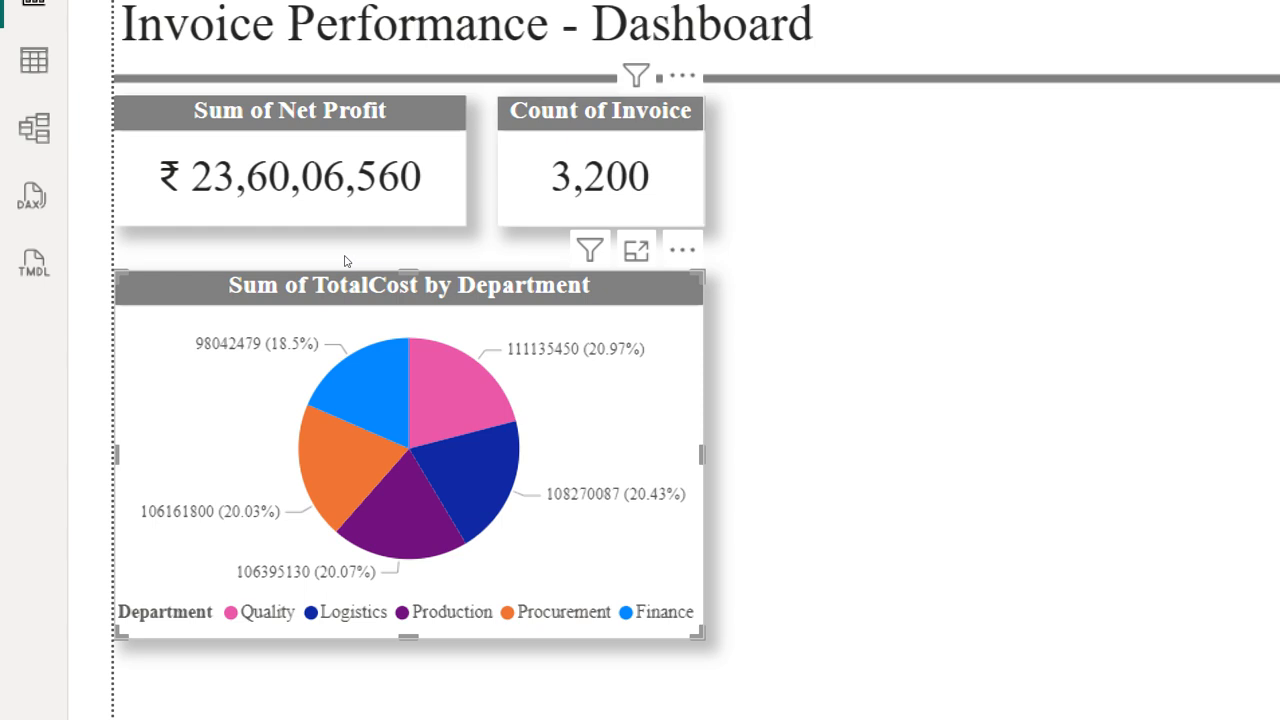
Step: Examine the data format settings of the Count of Invoice card
click(610, 185)
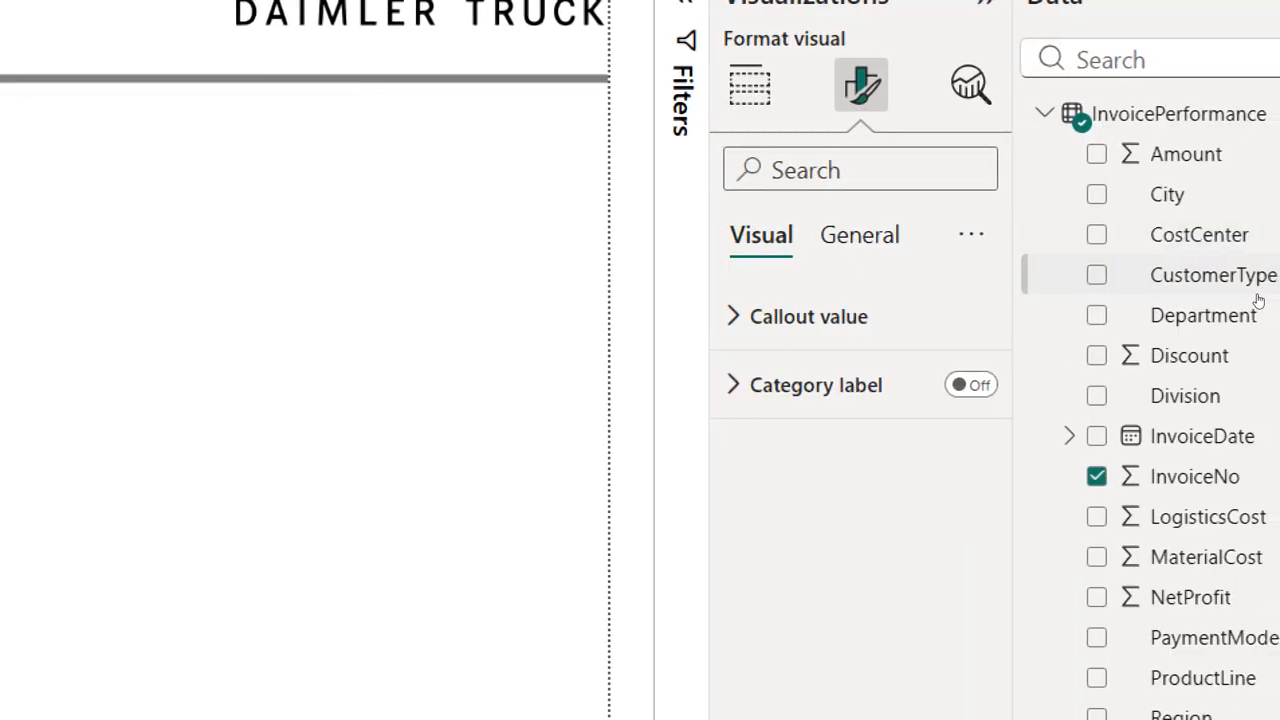
click(860, 235)
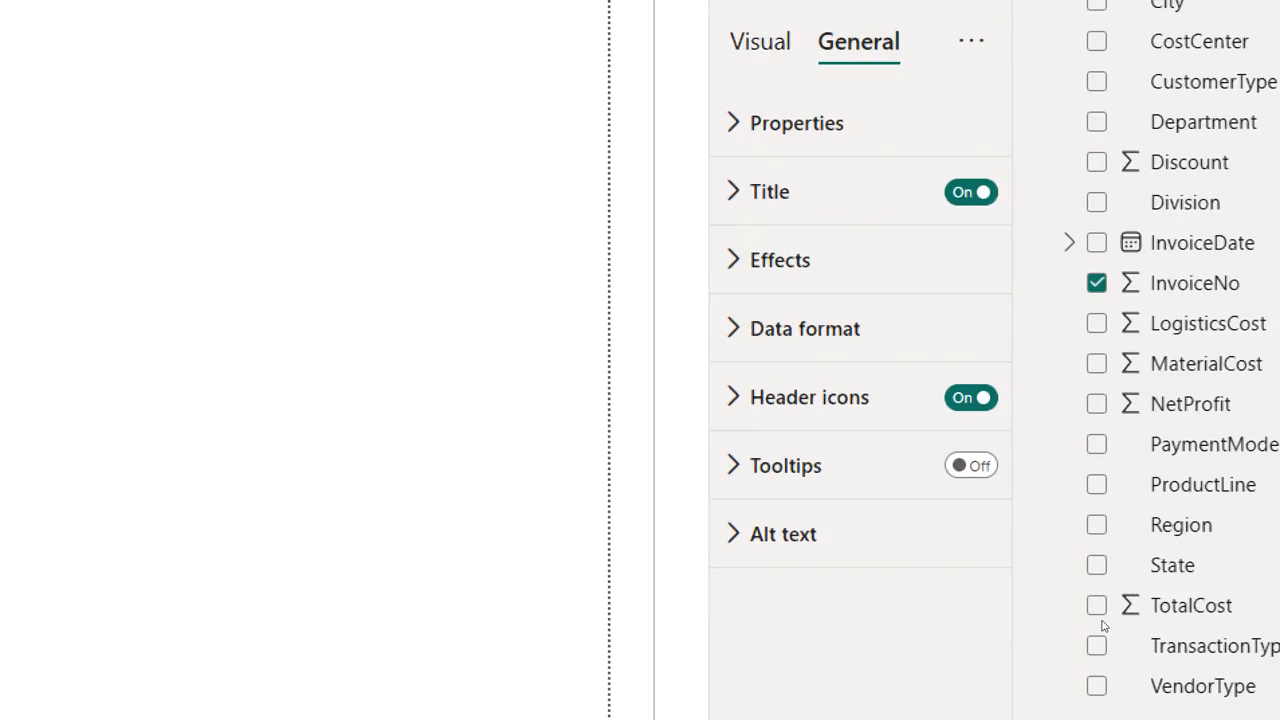
click(805, 266)
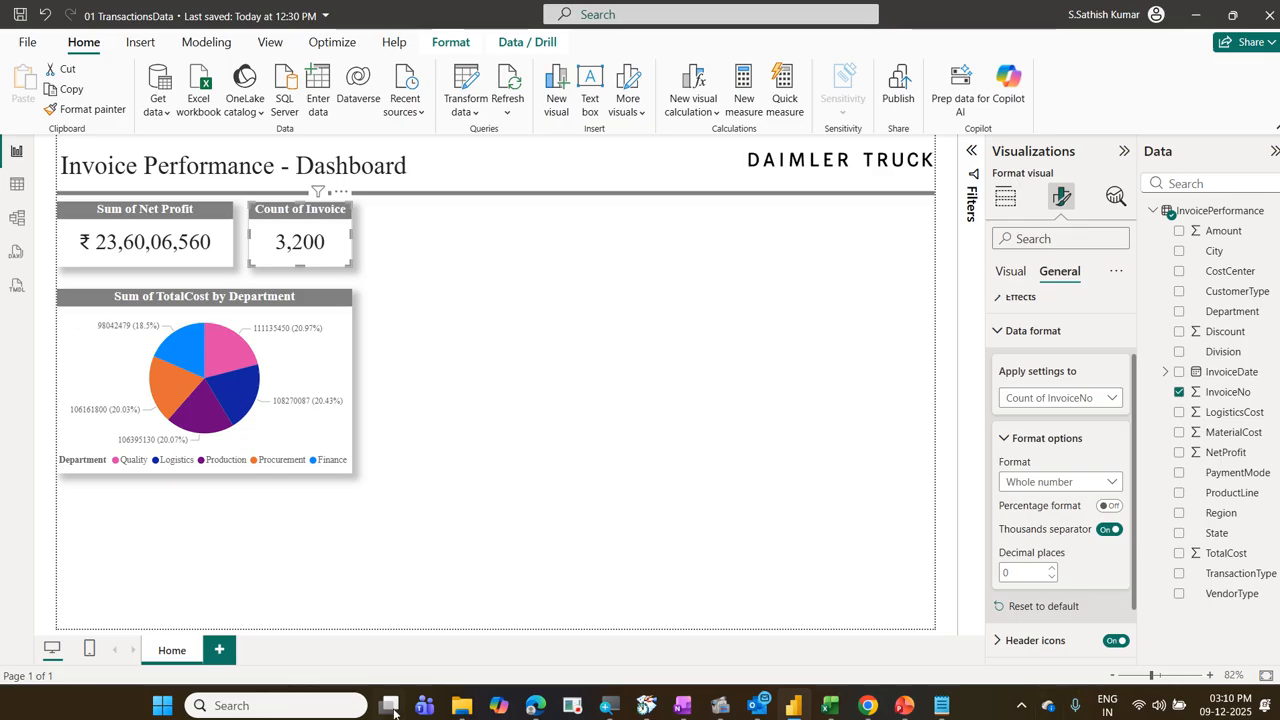
Step: Check the country and regional format in the Windows Language & region settings, and return to the report
click(289, 710)
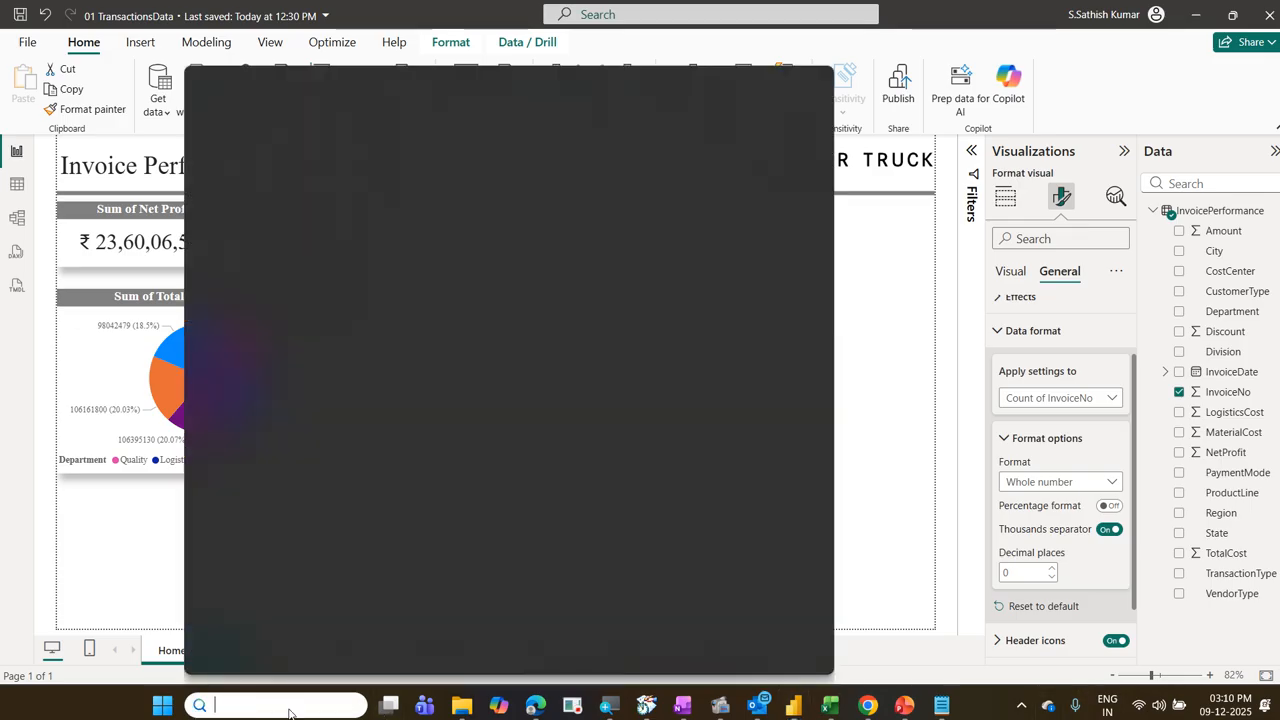
text(l)
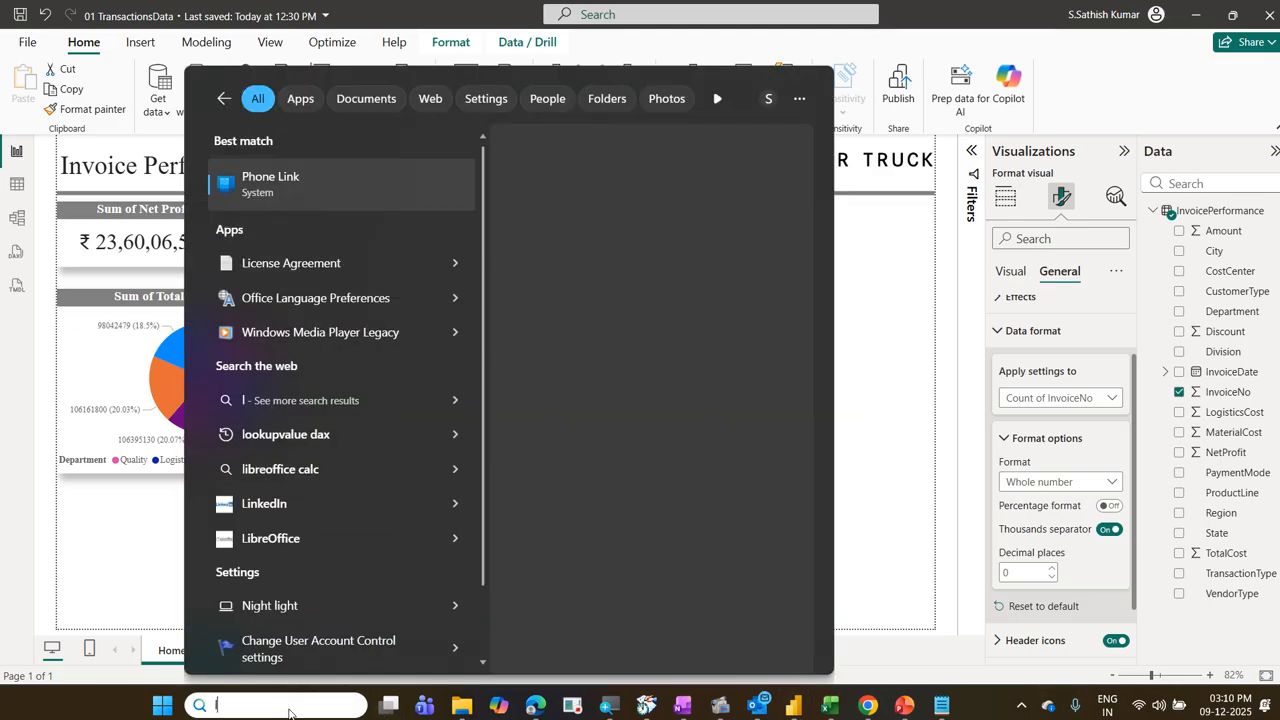
text(ang)
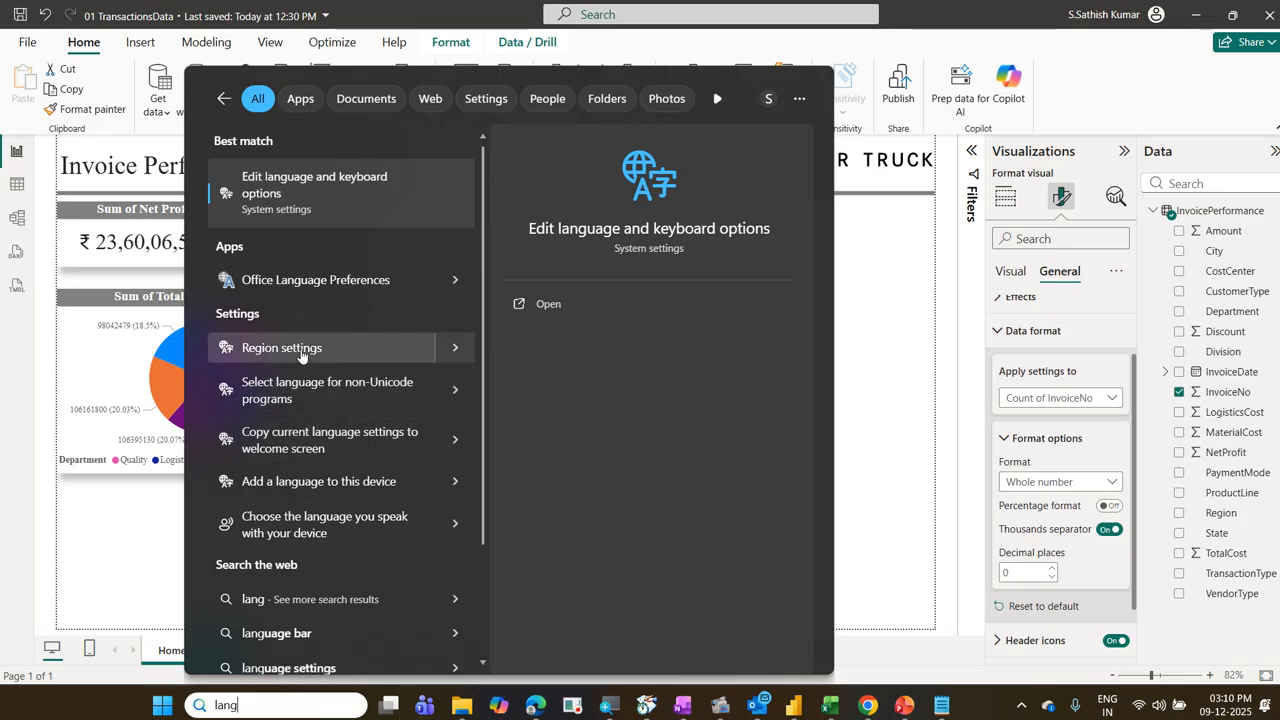
click(268, 348)
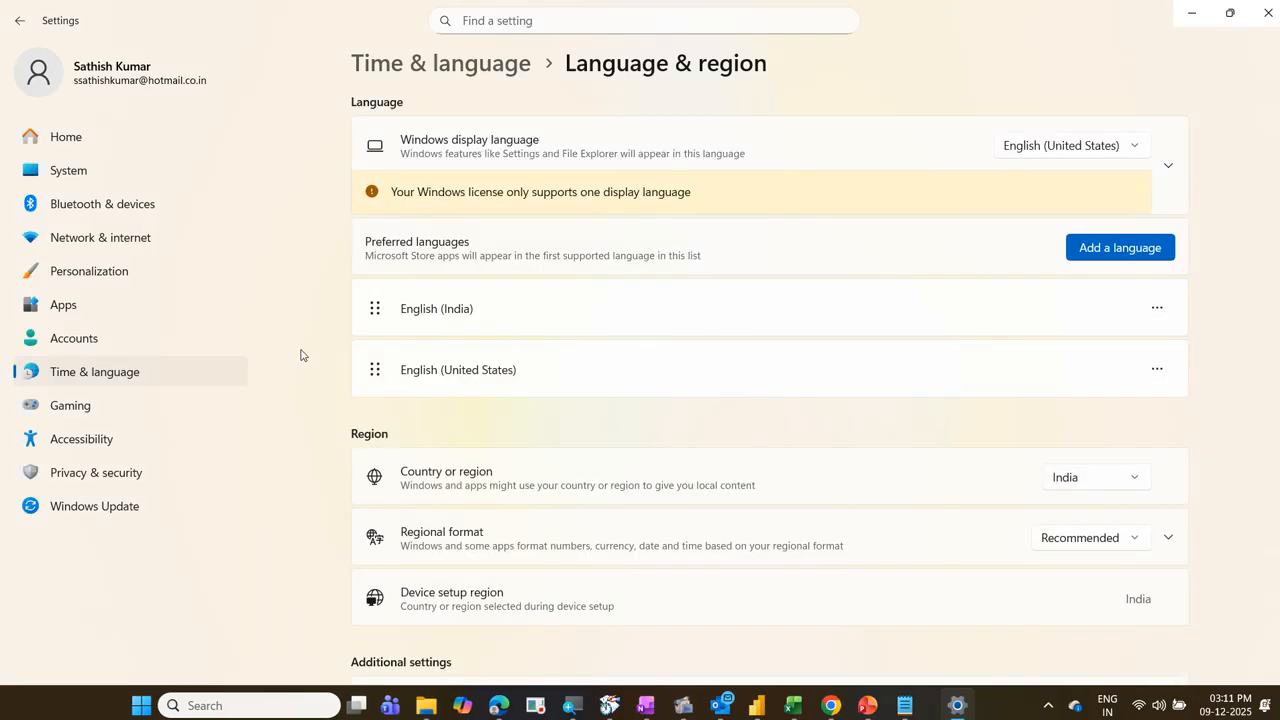
scroll(694, 521, down, 3)
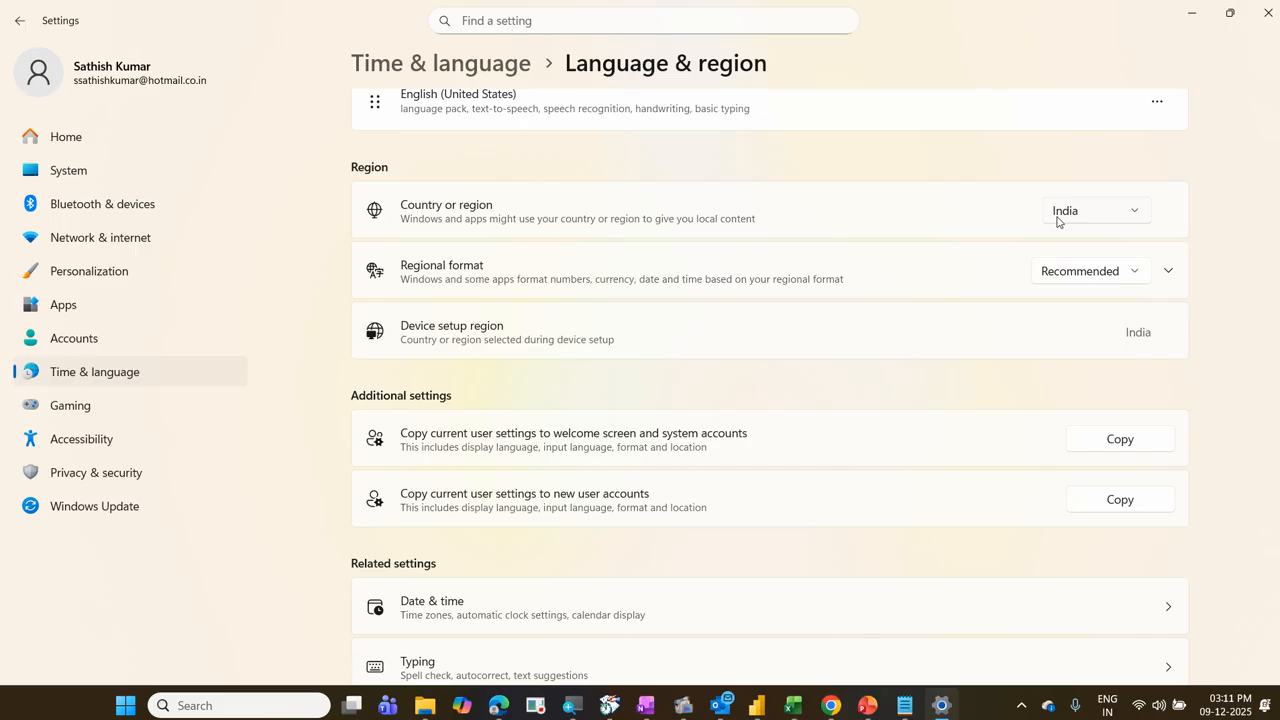
click(1270, 10)
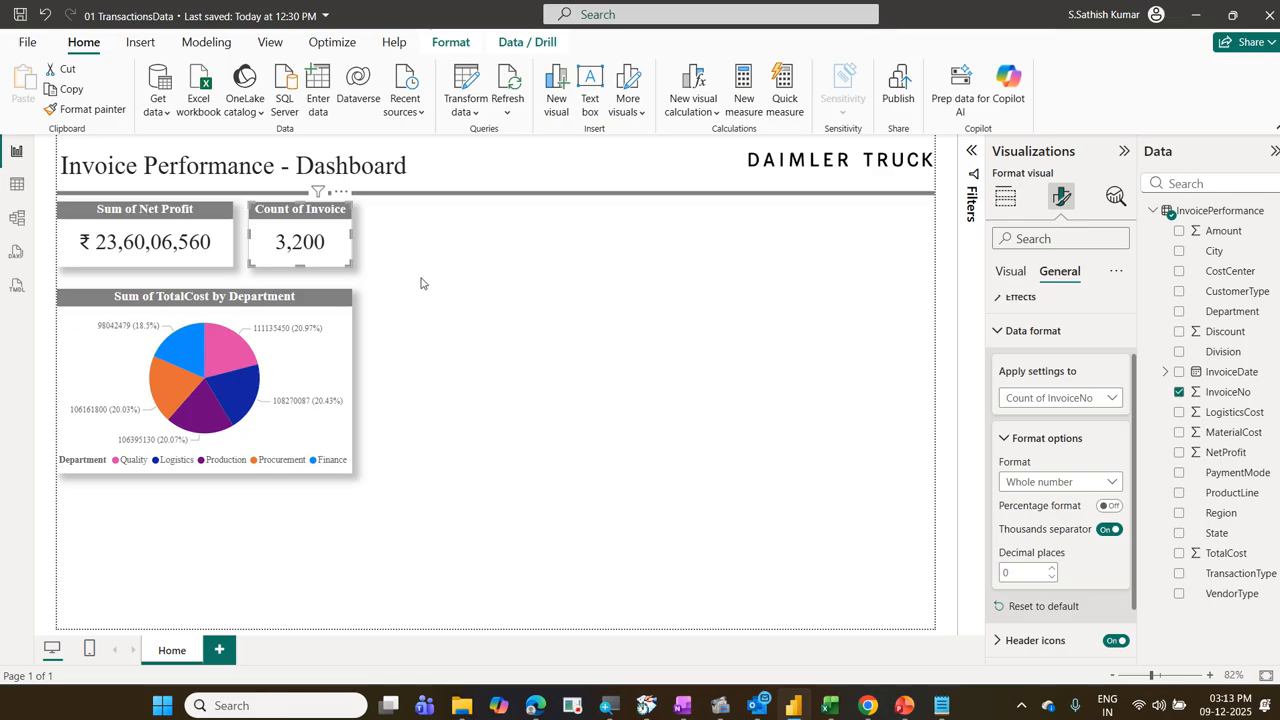
Step: Cycle repeatedly through the pie chart's department slices to compare the two cards' filtered values, and clear the selection
click(349, 358)
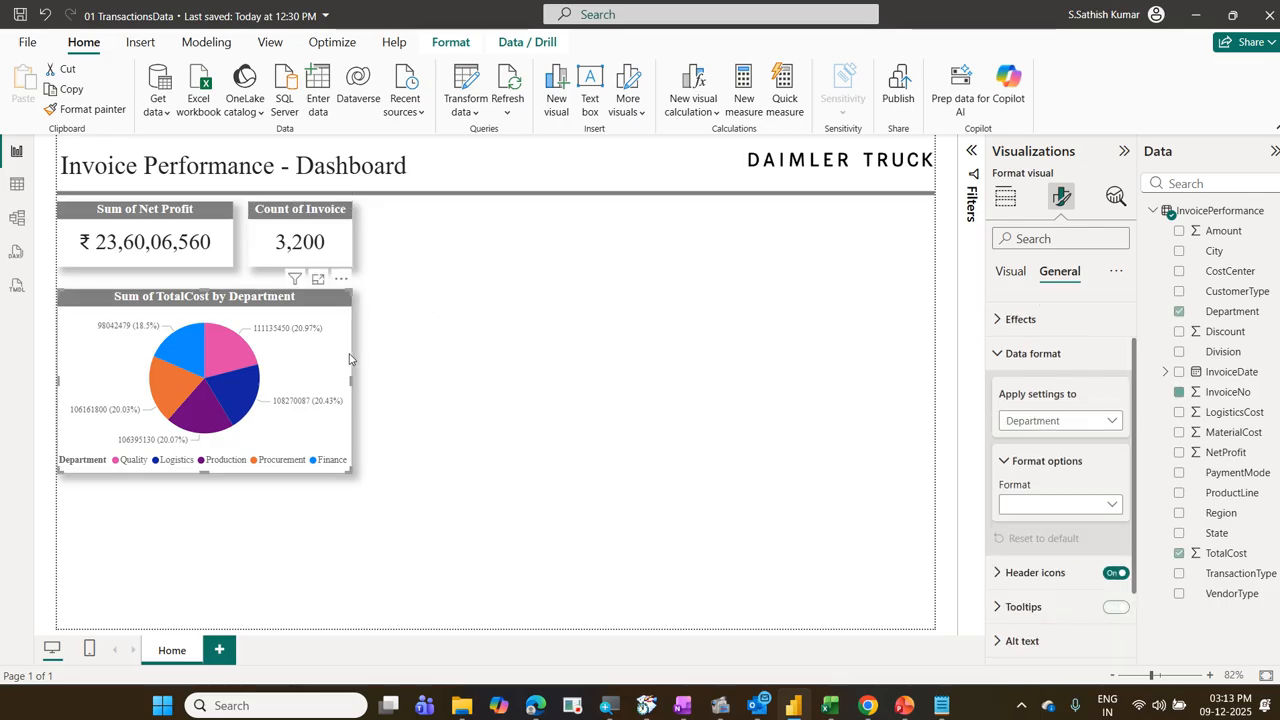
click(250, 360)
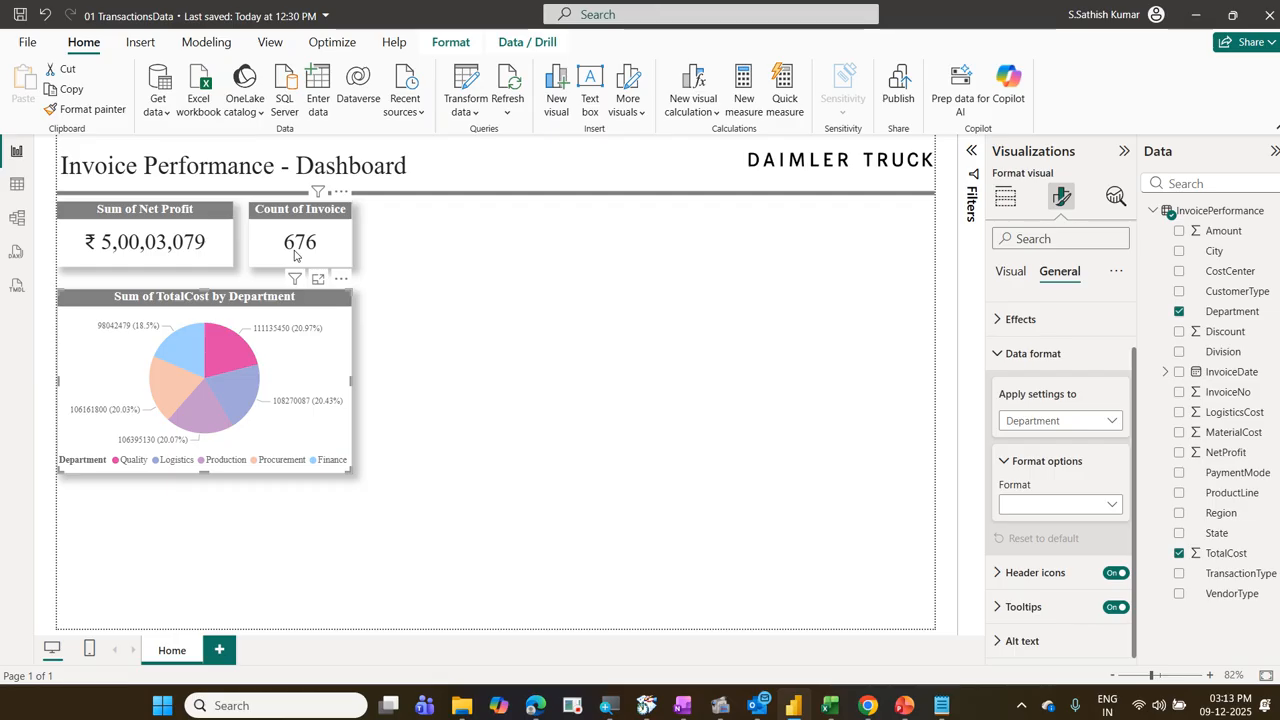
click(231, 389)
click(200, 418)
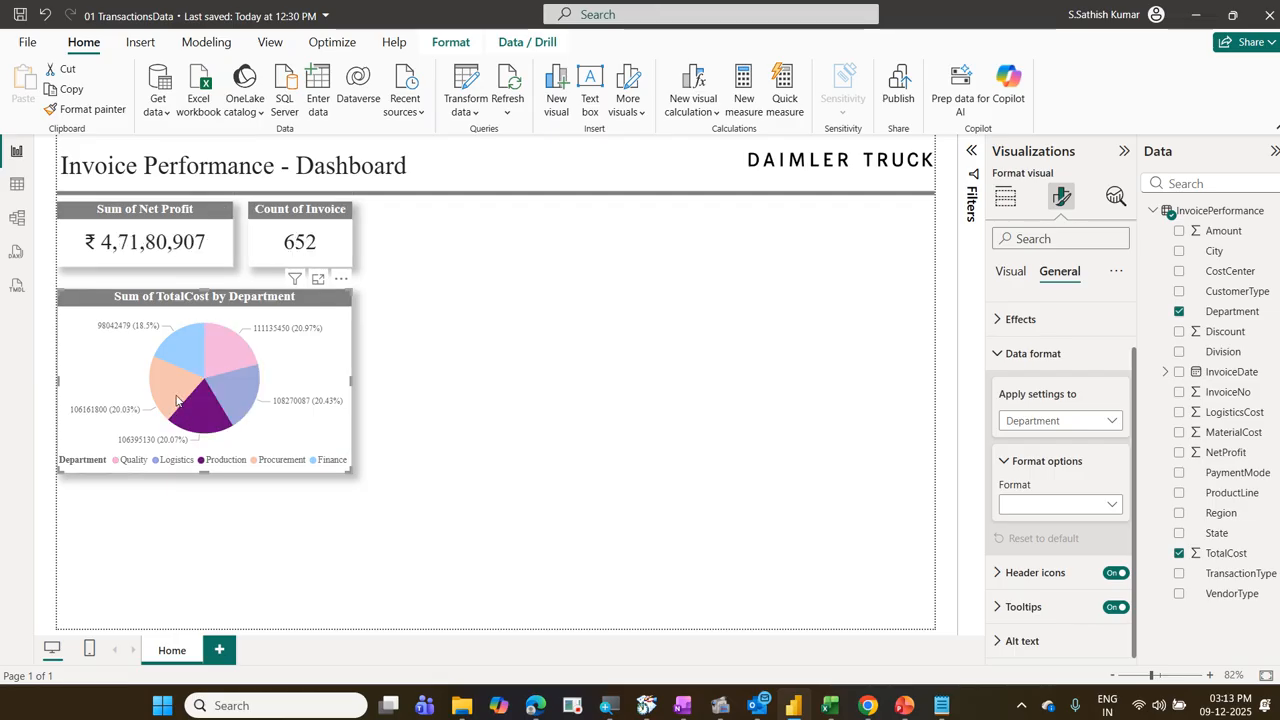
click(178, 387)
click(182, 344)
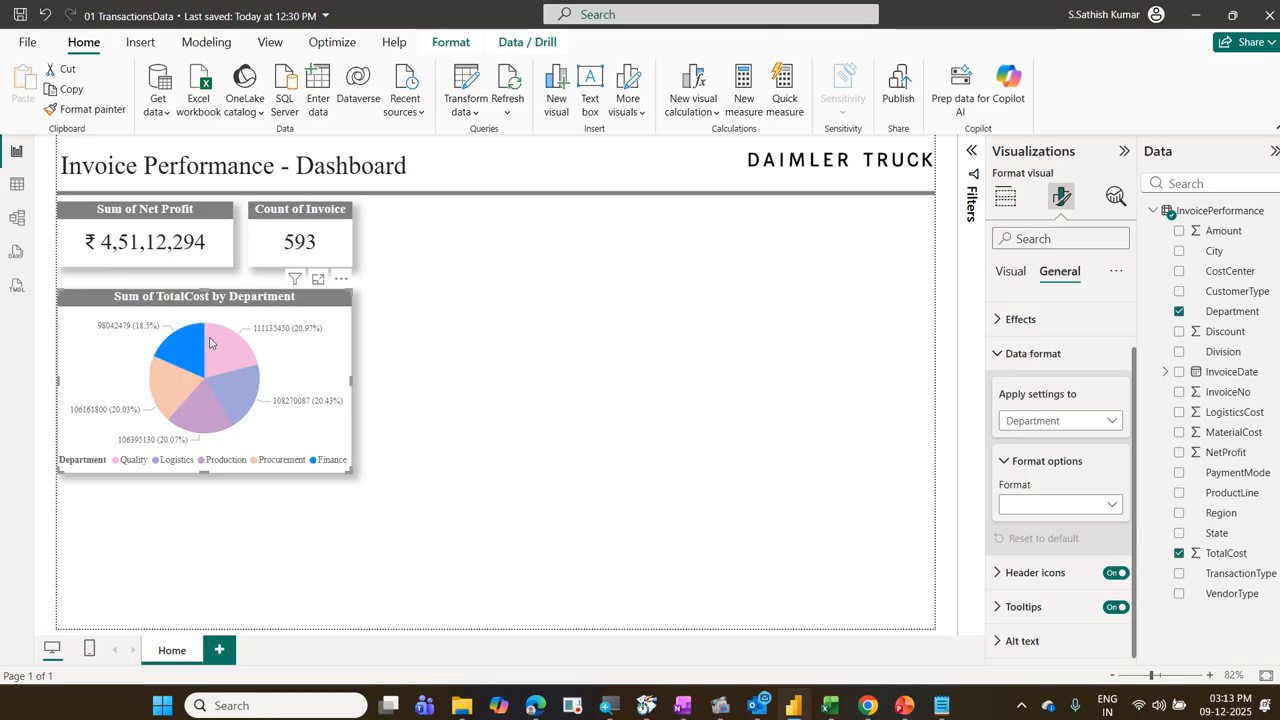
click(222, 345)
click(236, 392)
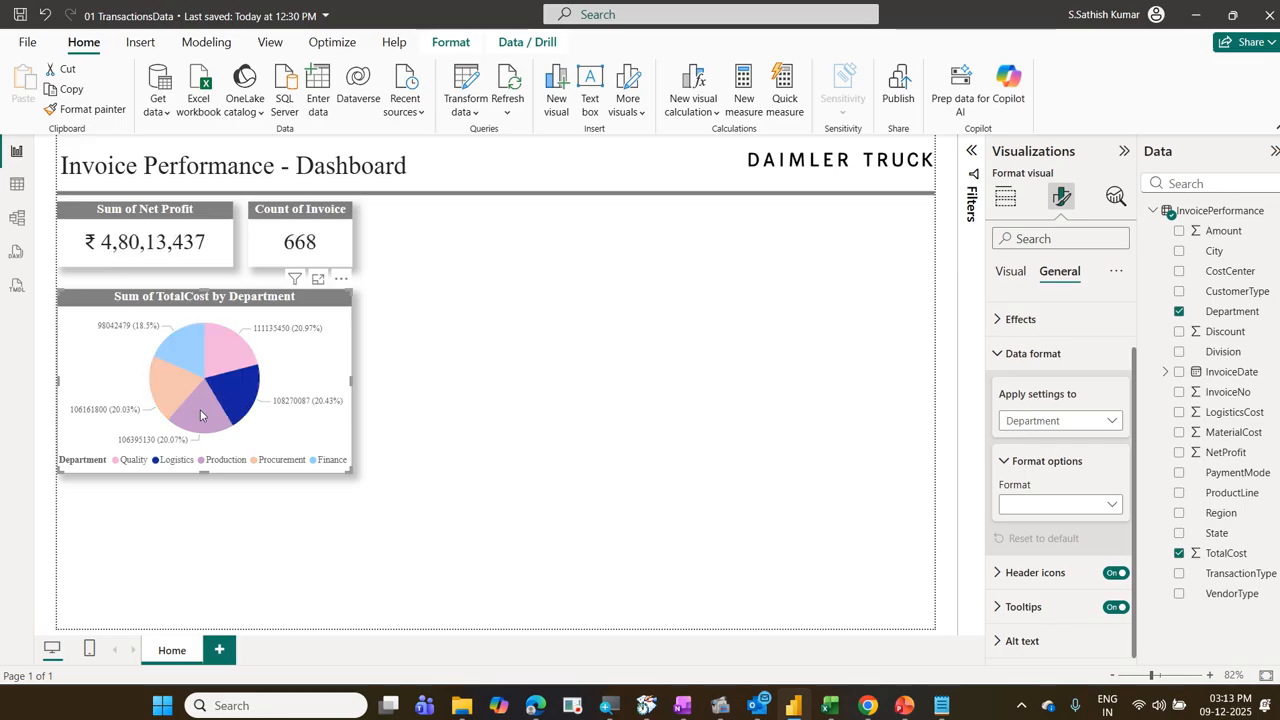
click(202, 415)
click(173, 388)
click(188, 352)
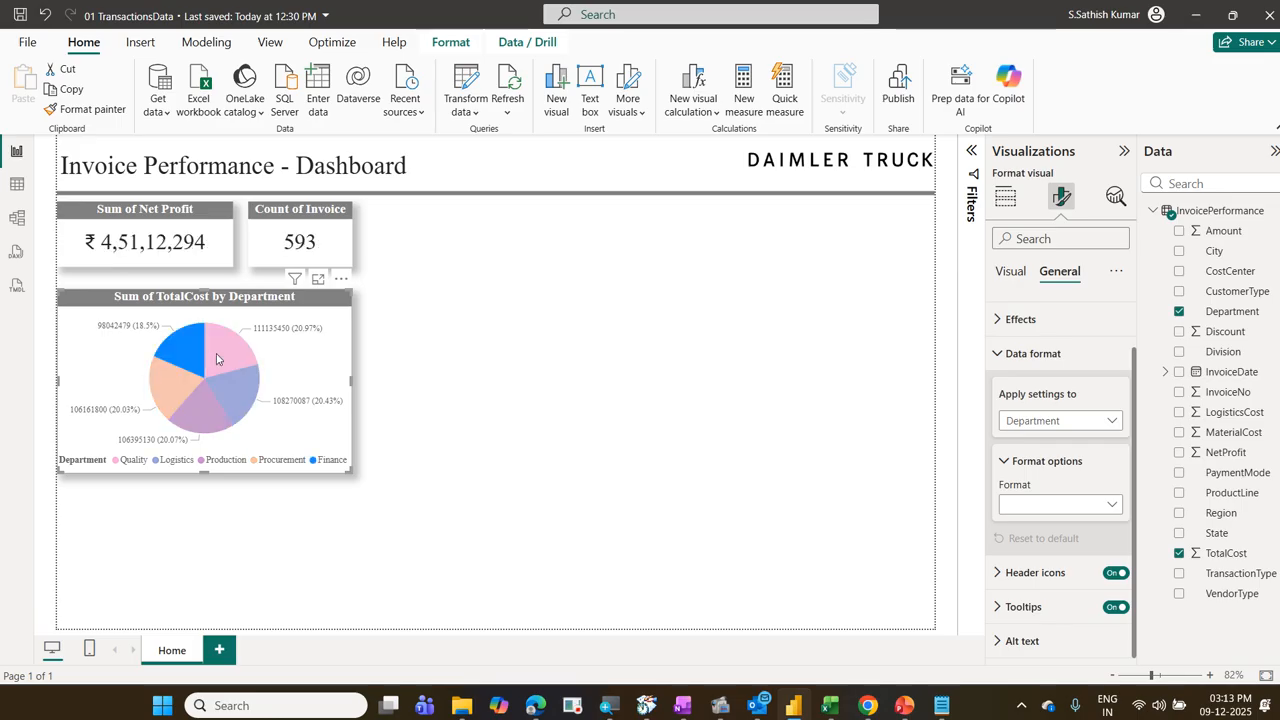
click(222, 372)
click(226, 391)
click(199, 404)
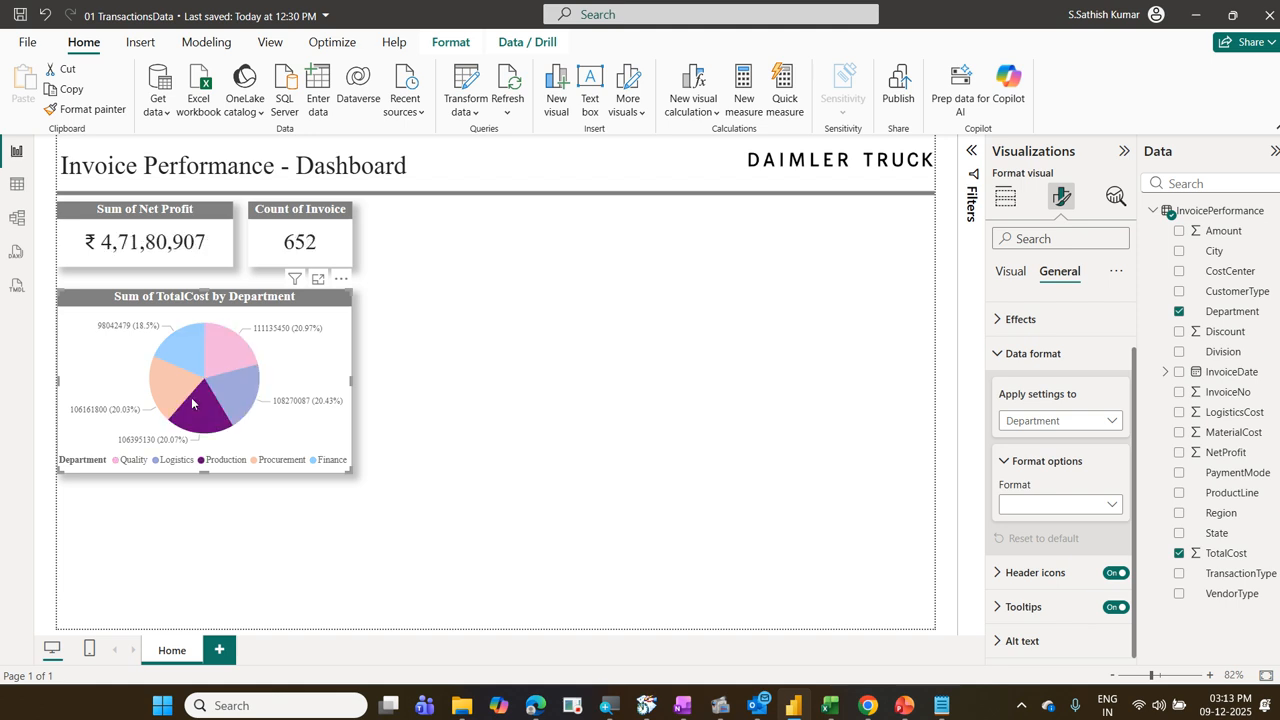
click(176, 386)
click(193, 355)
click(220, 362)
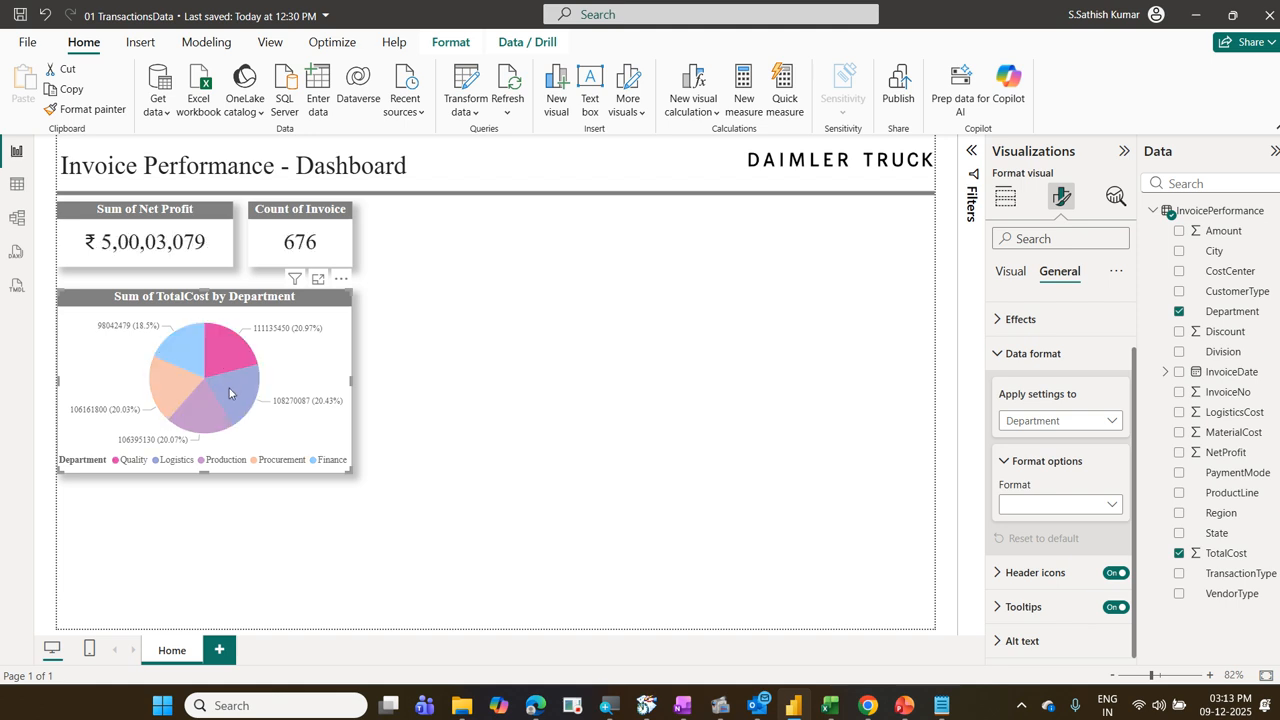
click(229, 390)
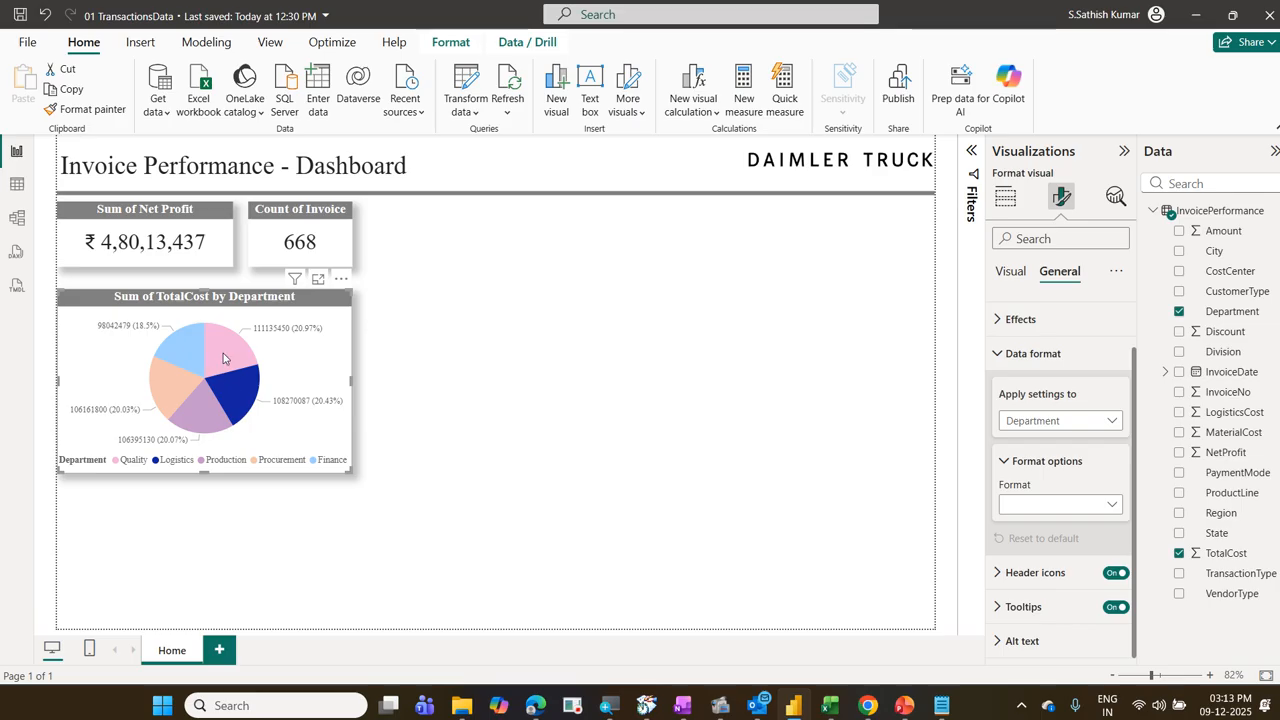
click(223, 353)
click(225, 394)
click(209, 407)
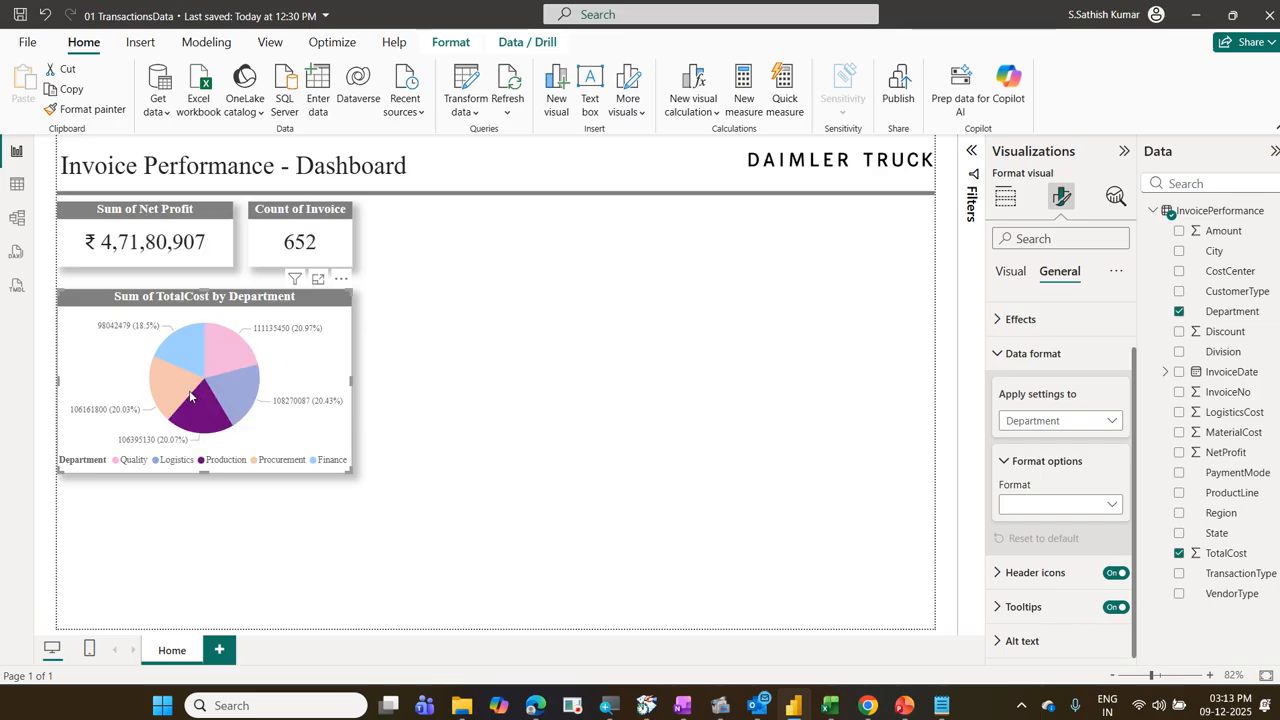
click(184, 382)
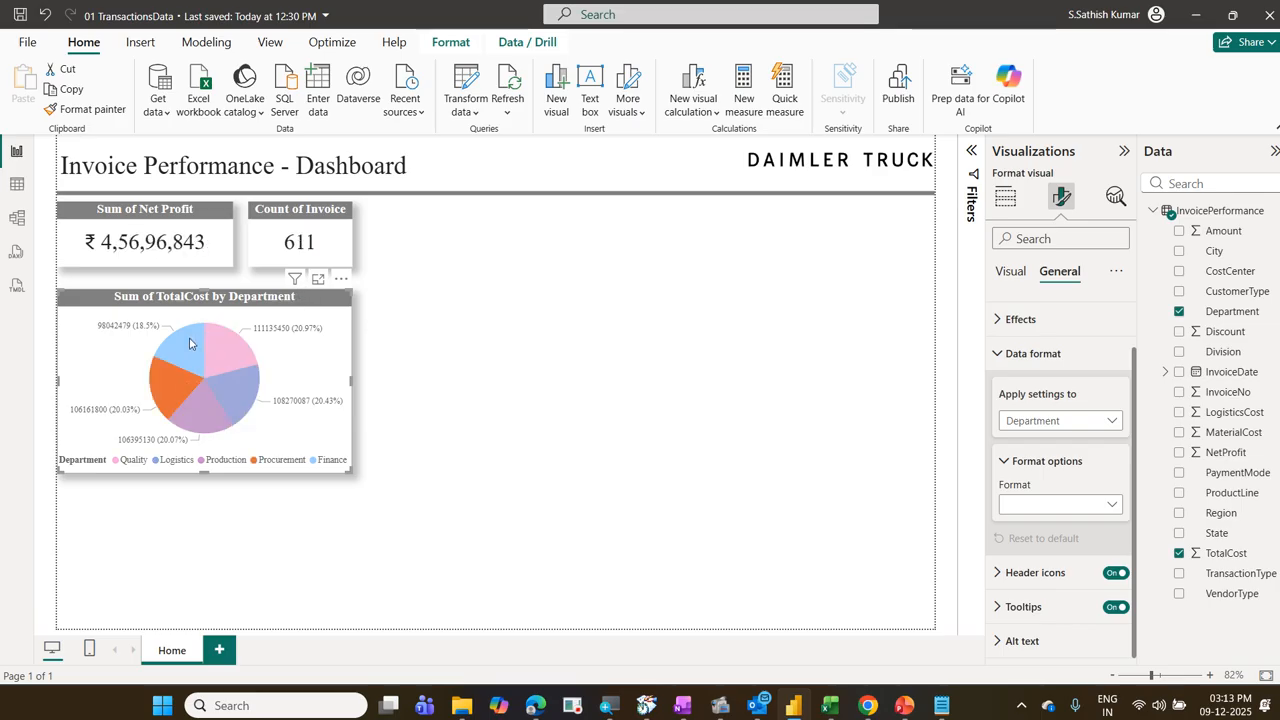
click(192, 345)
click(315, 383)
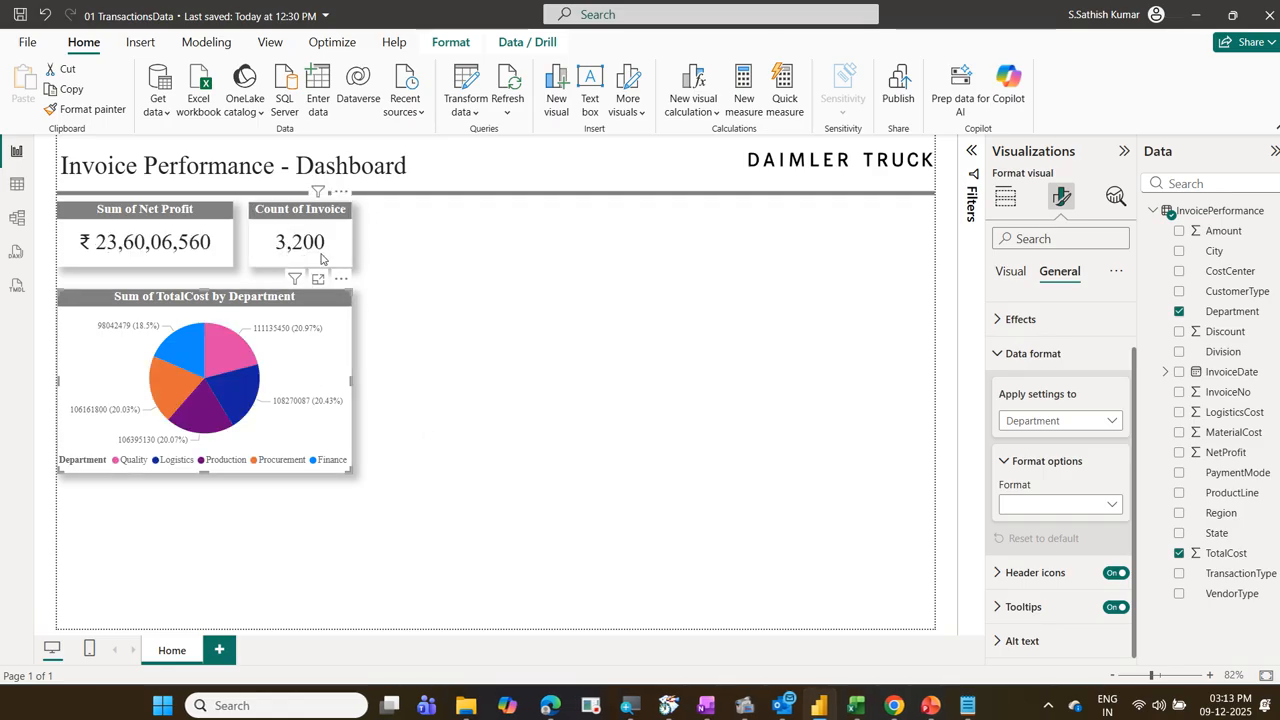
Step: Filter the cards by the Quality, Logistics, Production, Procurement and Finance slices in turn, and clear the filter
click(229, 358)
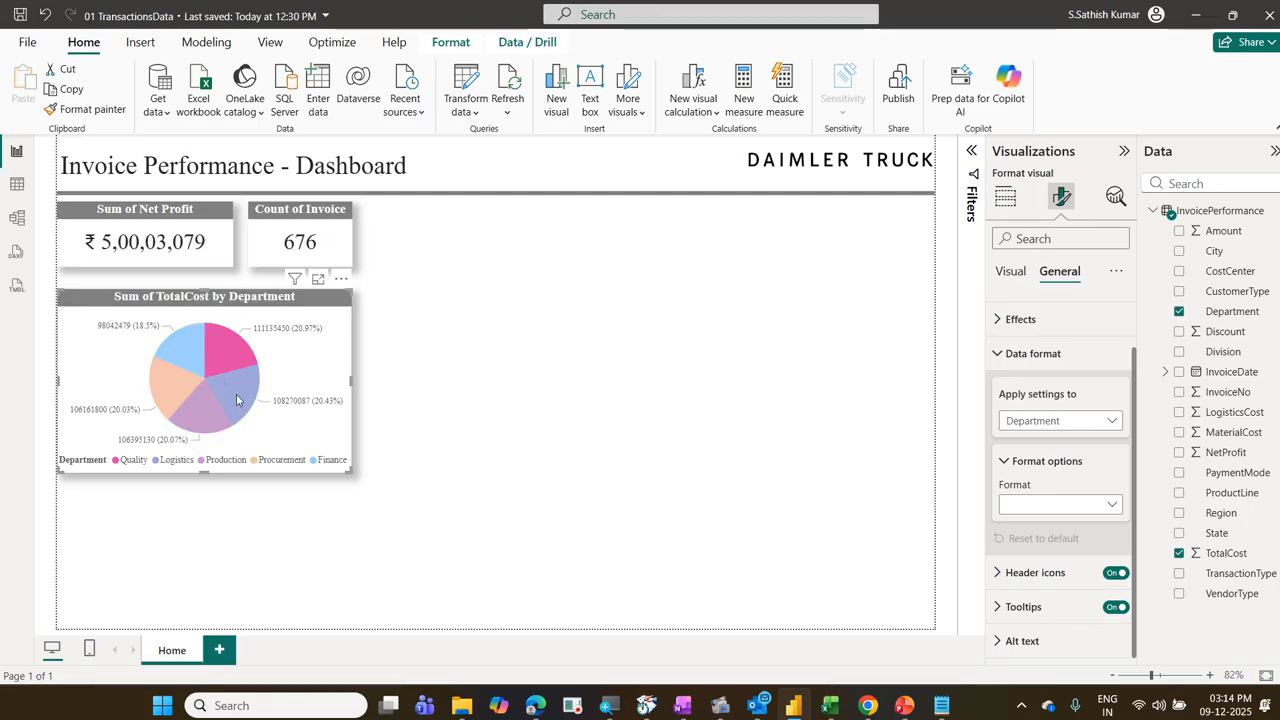
click(238, 403)
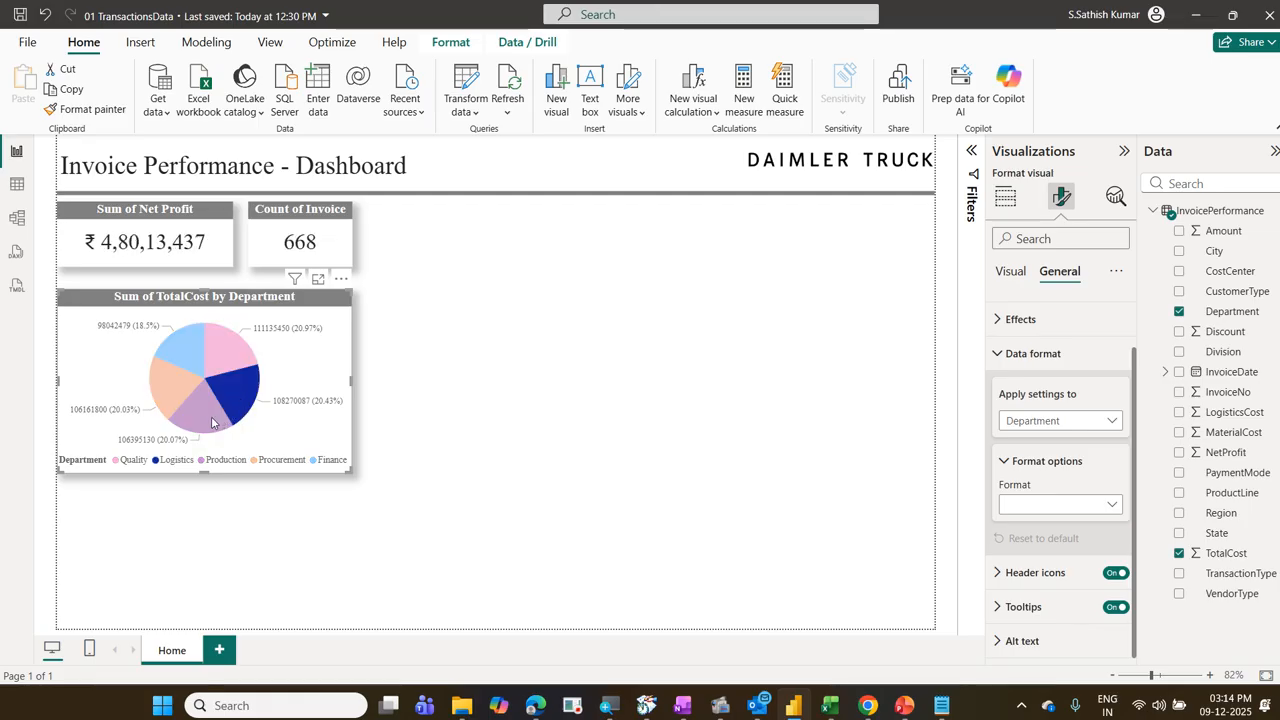
click(212, 424)
click(175, 383)
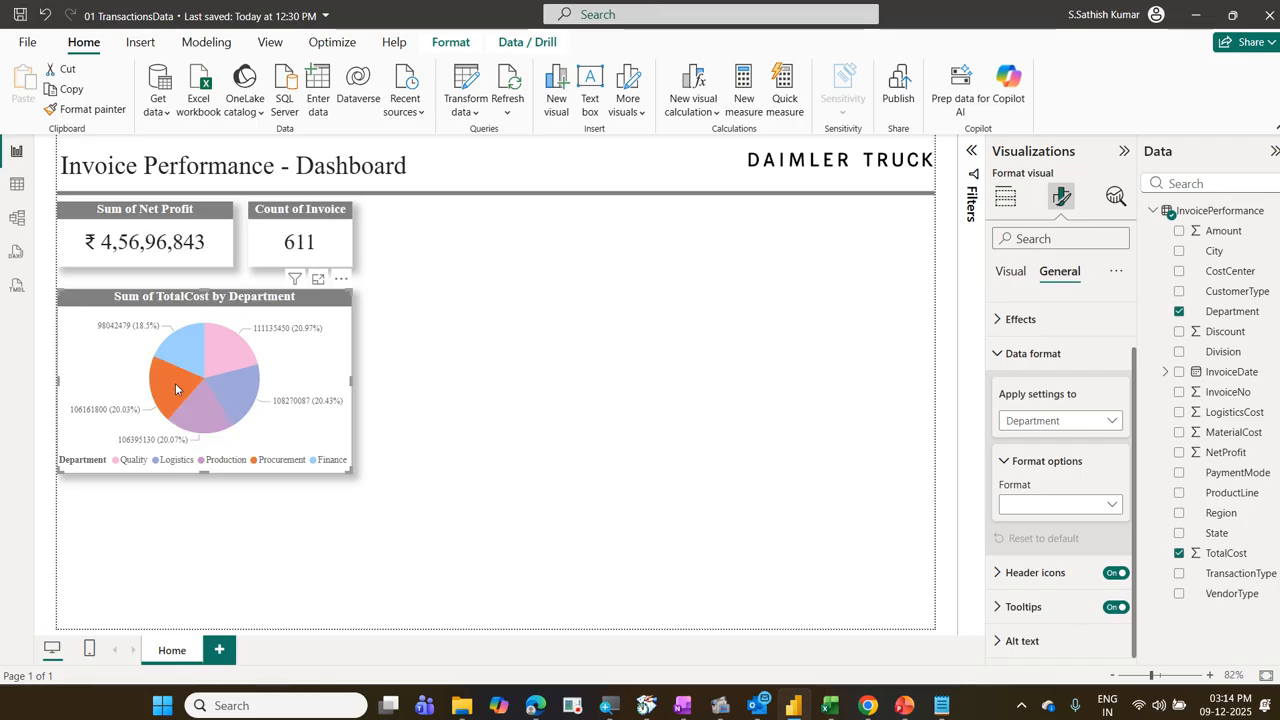
click(183, 345)
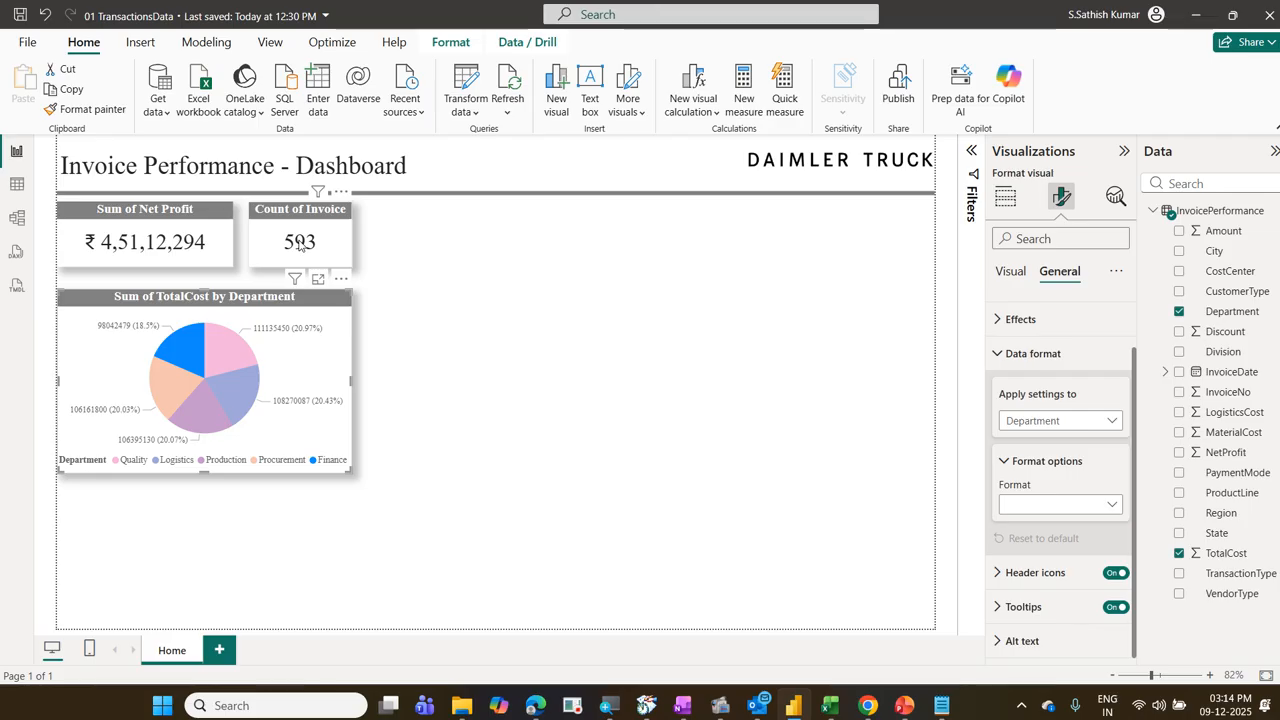
click(332, 346)
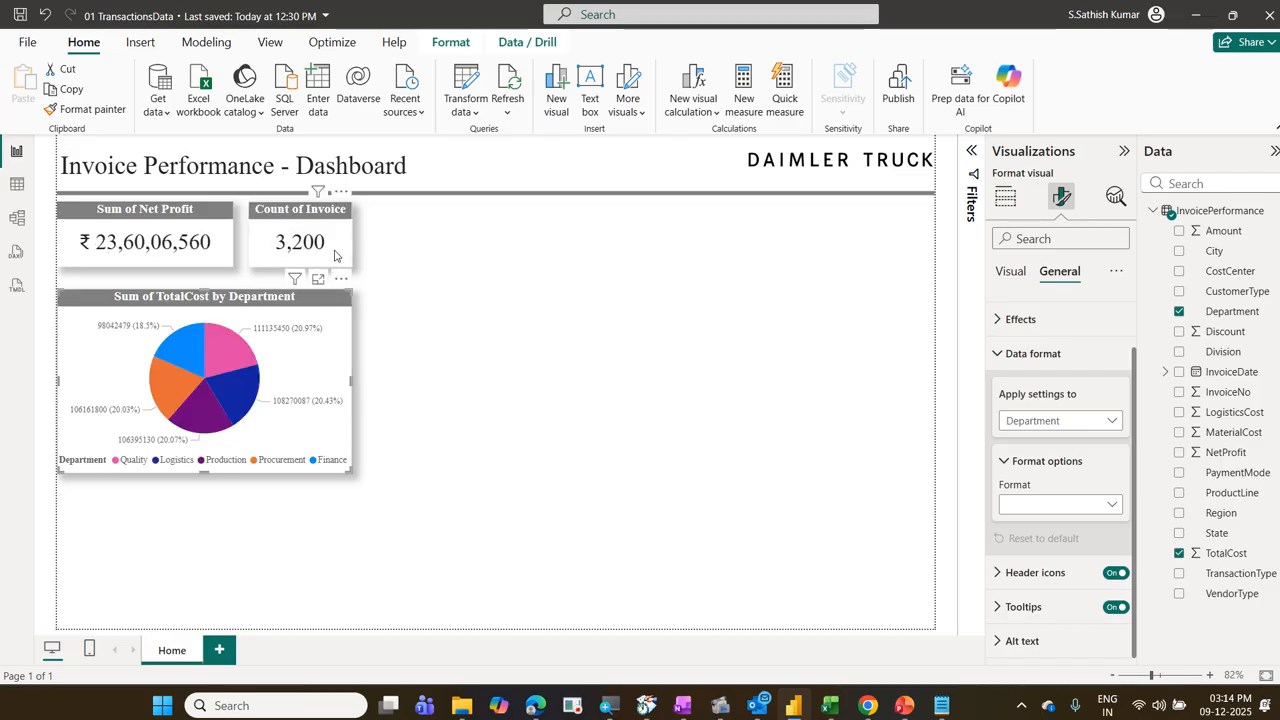
Step: Open the callout value settings of the Count of Invoice card and examine its conditional color option
click(335, 256)
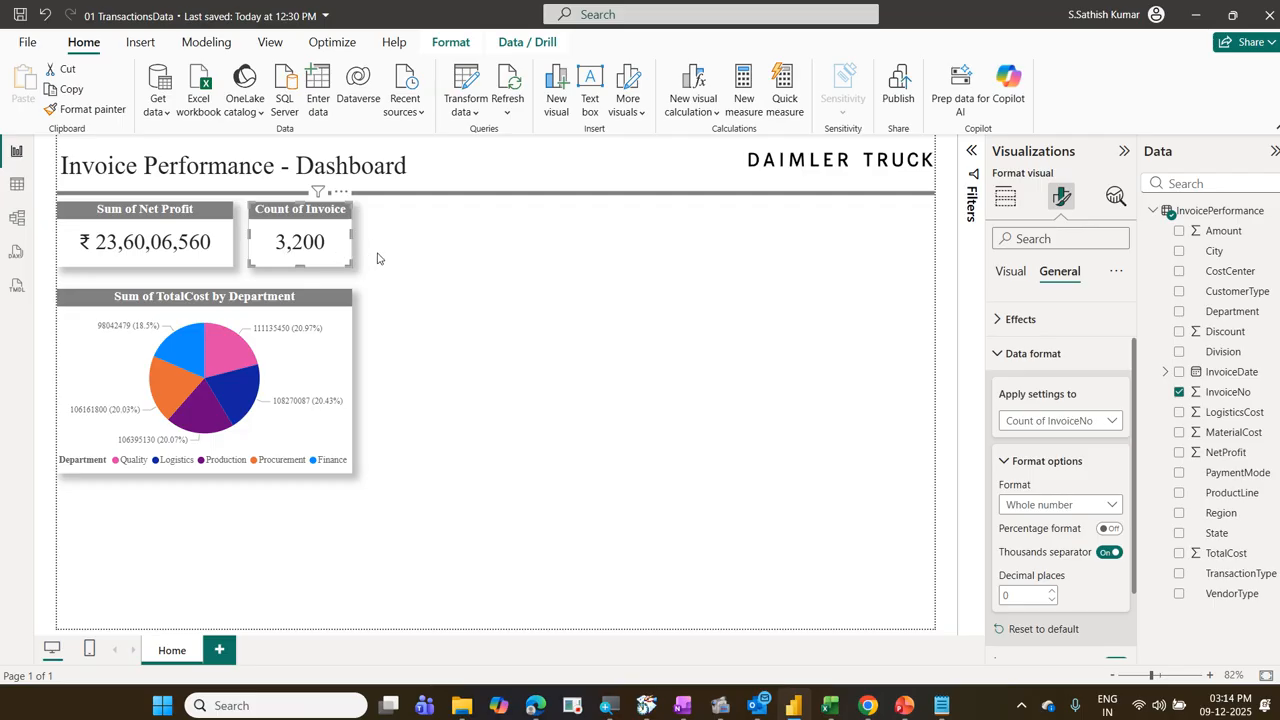
click(1066, 352)
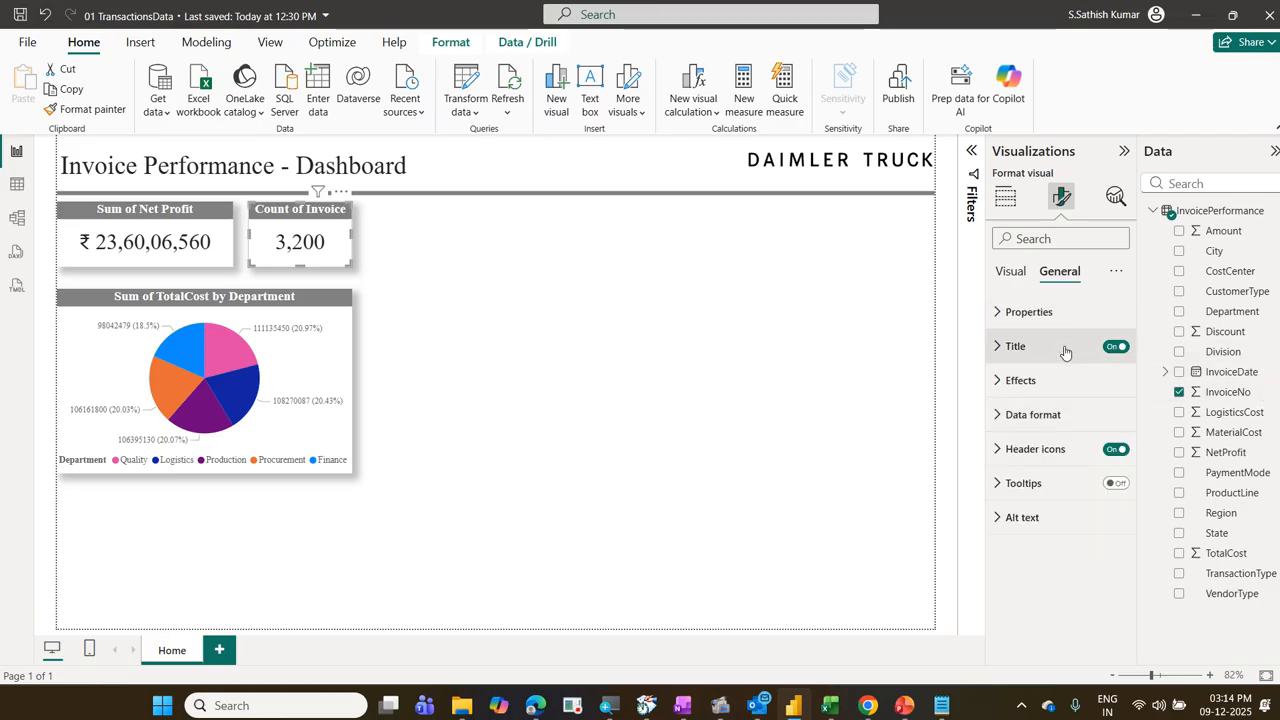
click(1010, 274)
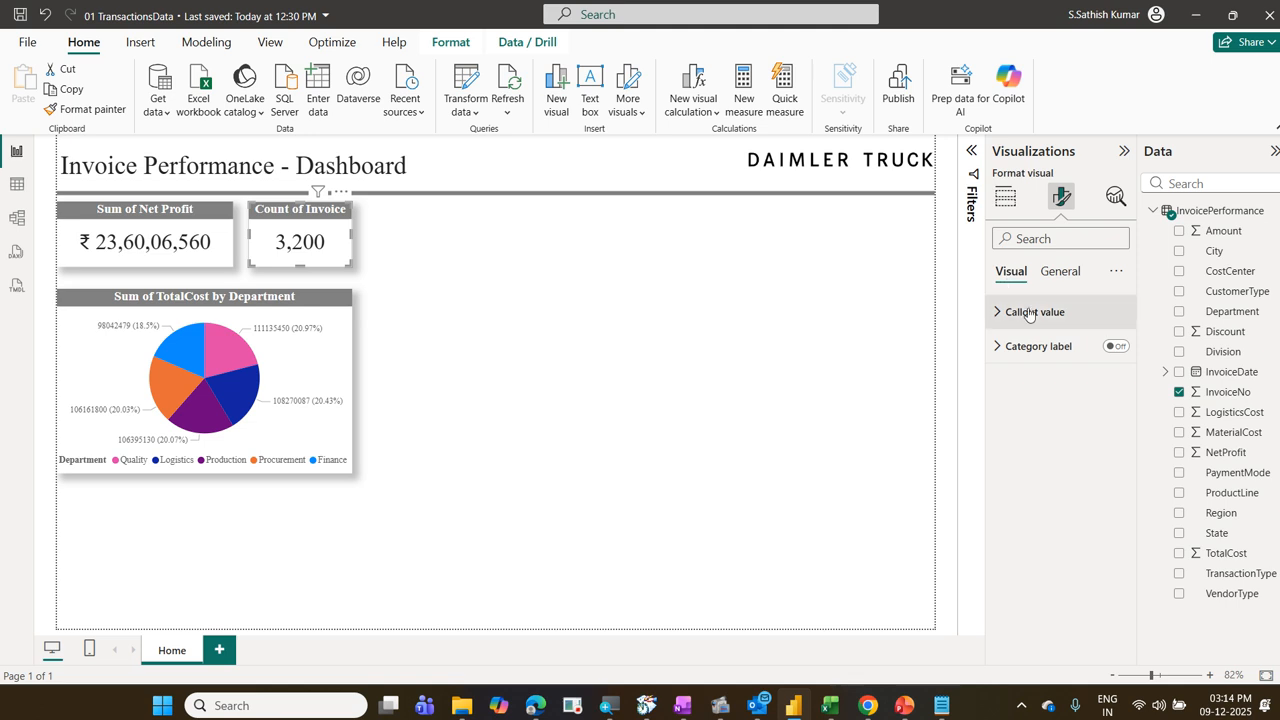
click(1030, 312)
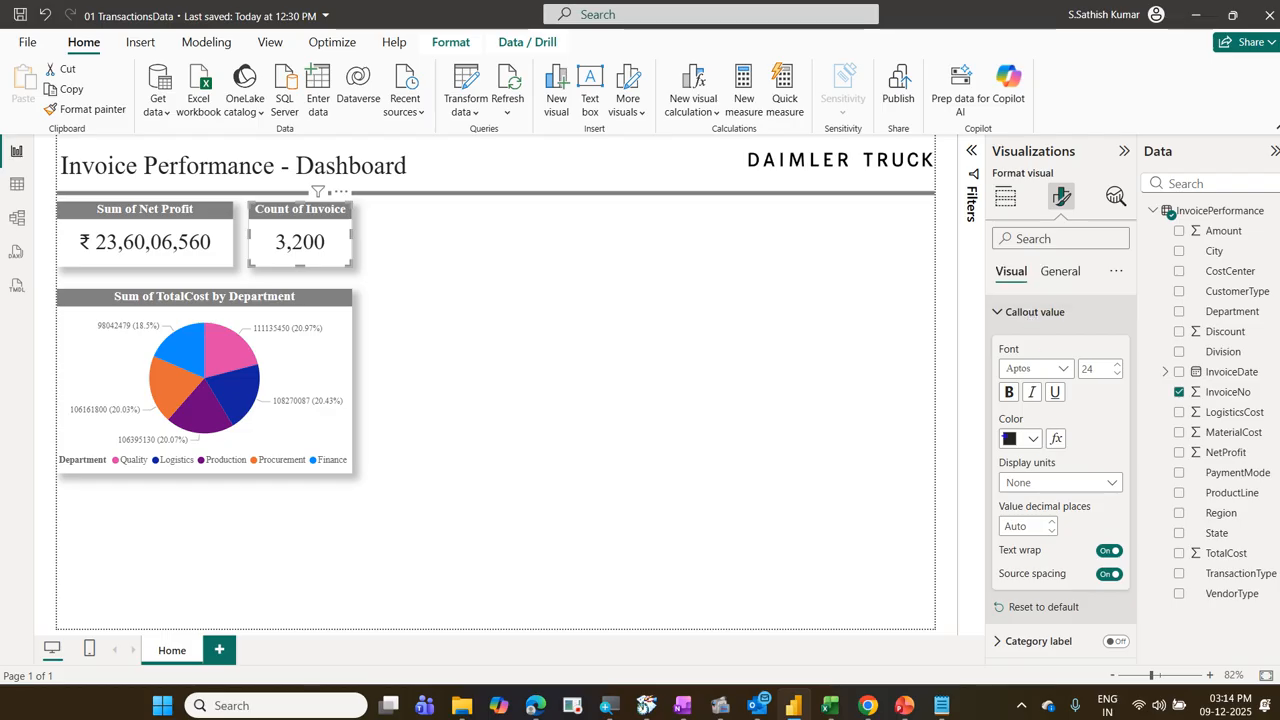
mouse_move(993, 423)
mouse_down()
mouse_move(1072, 462)
mouse_move(1107, 463)
mouse_move(1061, 420)
mouse_move(1047, 432)
mouse_move(1064, 448)
mouse_move(1079, 419)
mouse_up()
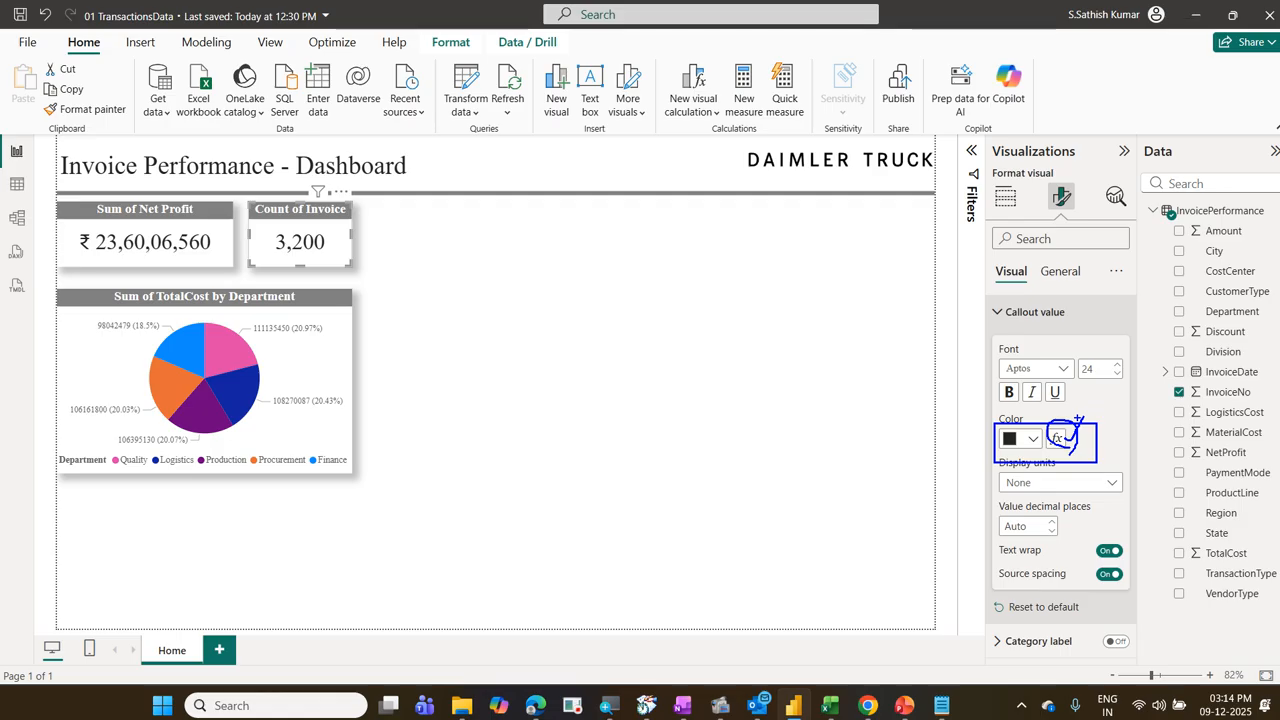
key(Escape)
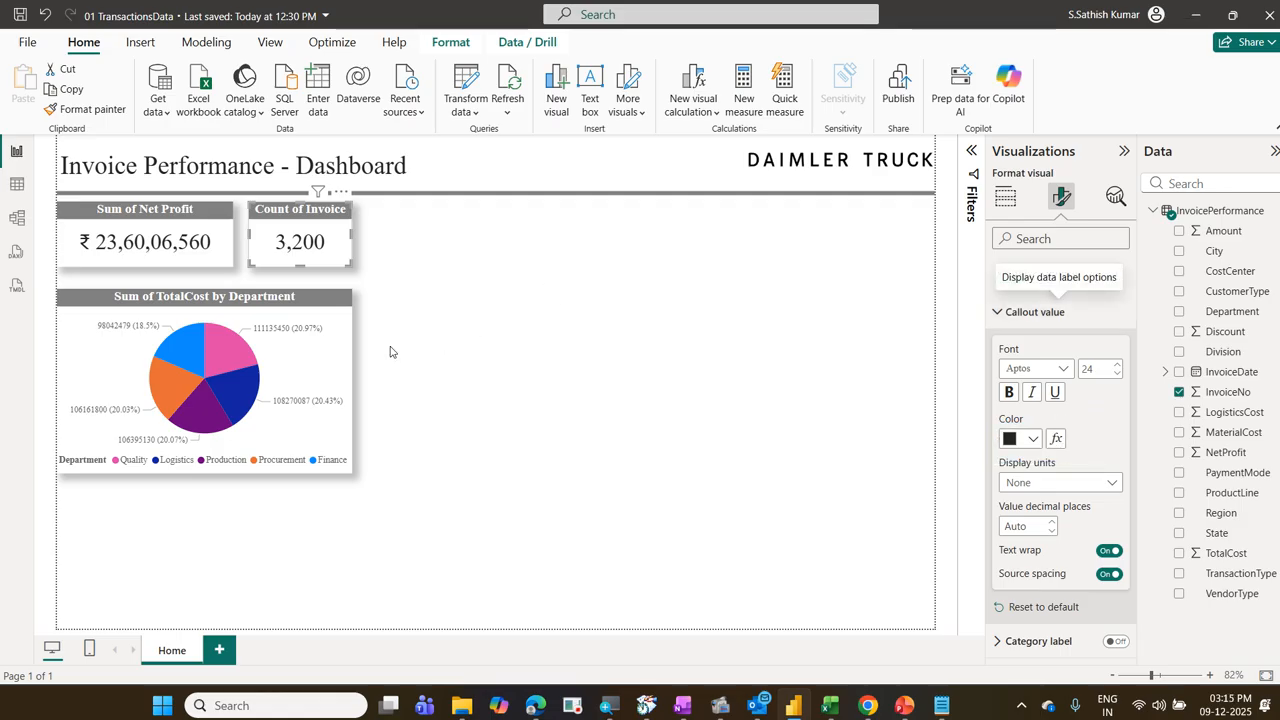
Step: Examine the color options of the pie chart's slices with the Quality series chosen
click(271, 374)
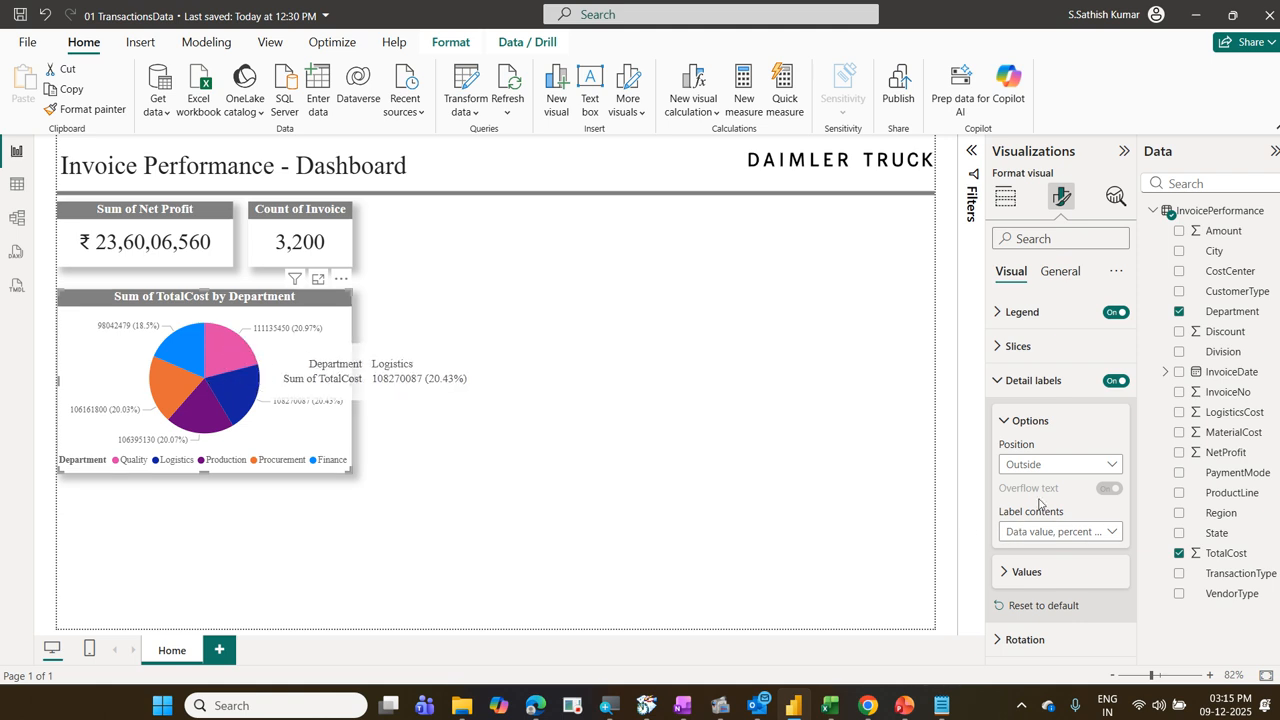
click(1022, 350)
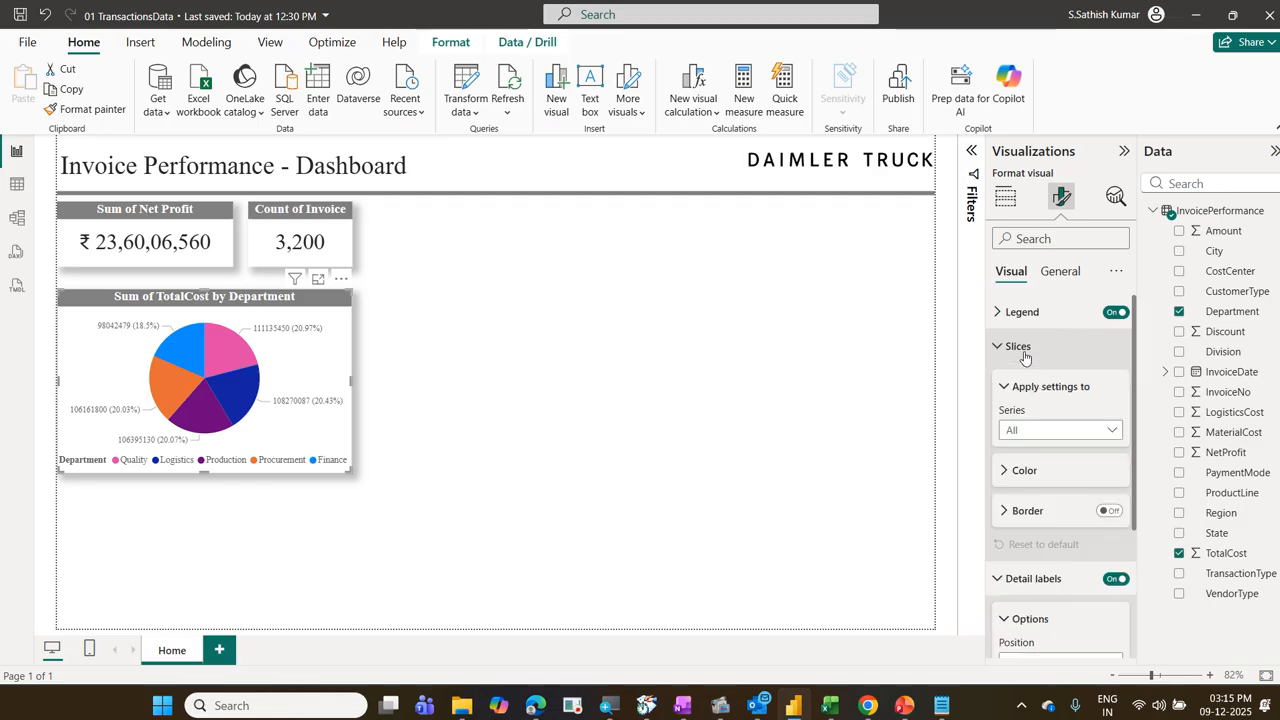
click(1031, 472)
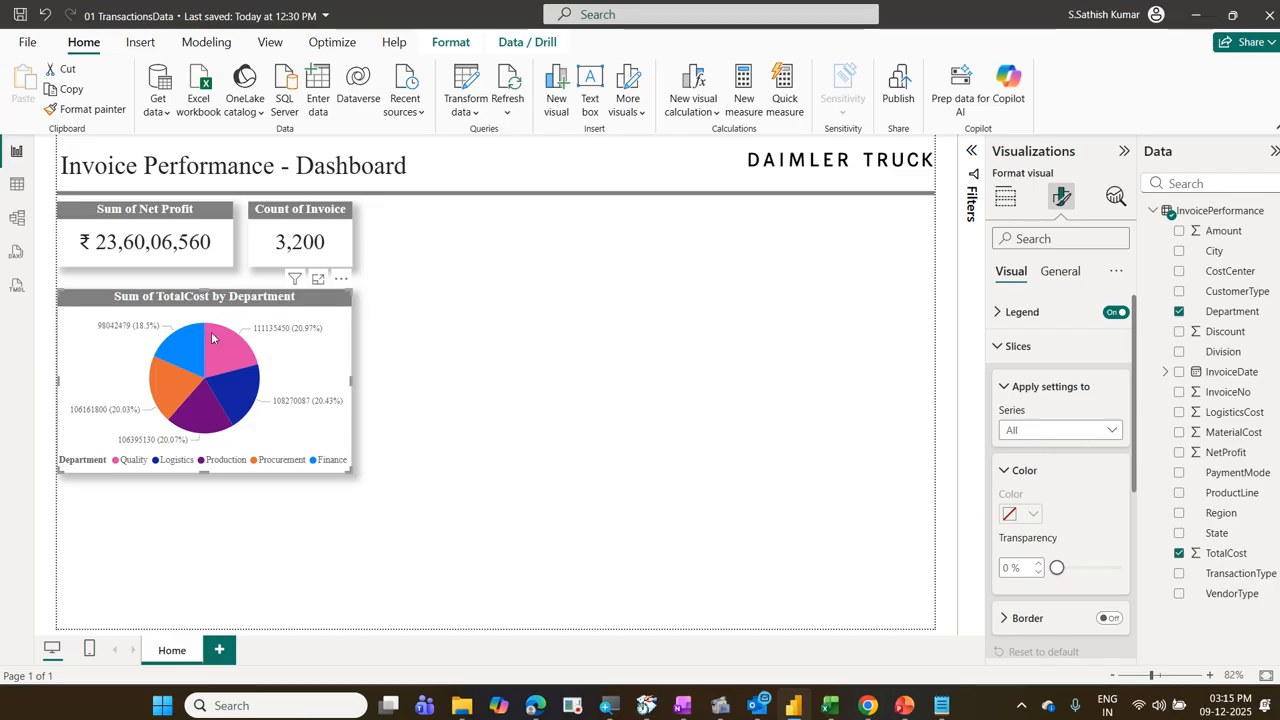
click(1060, 434)
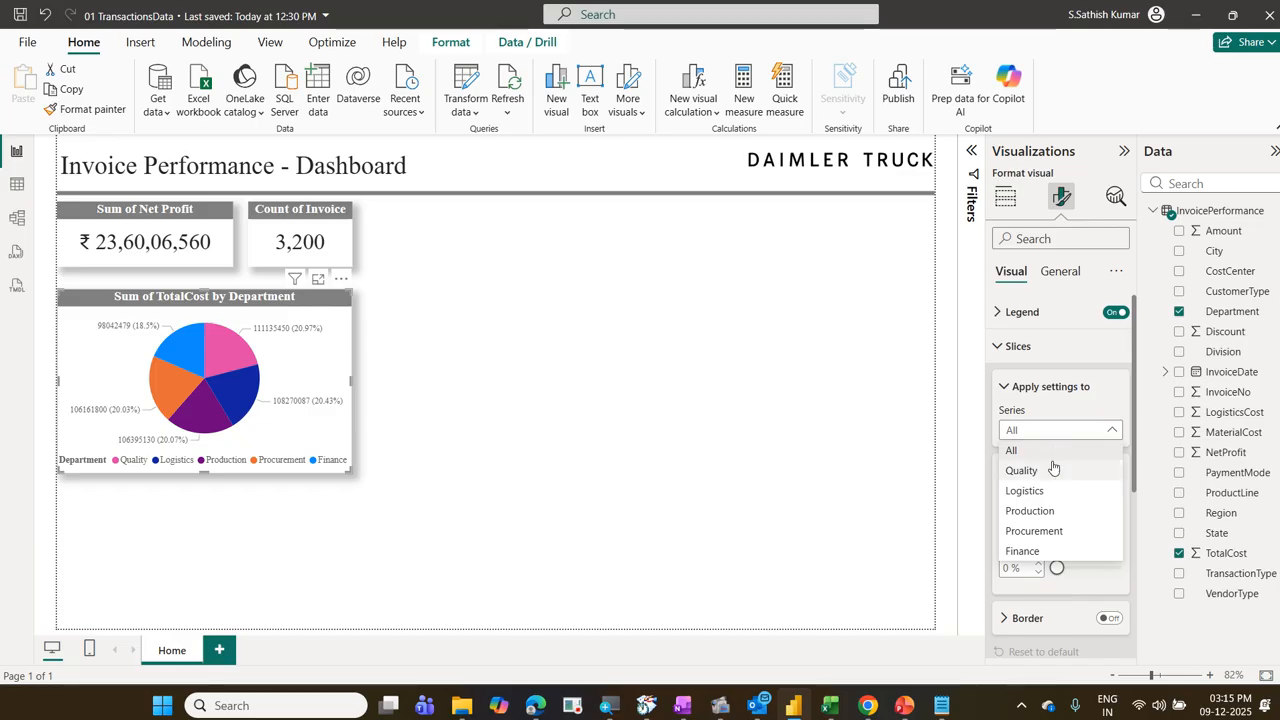
click(1050, 470)
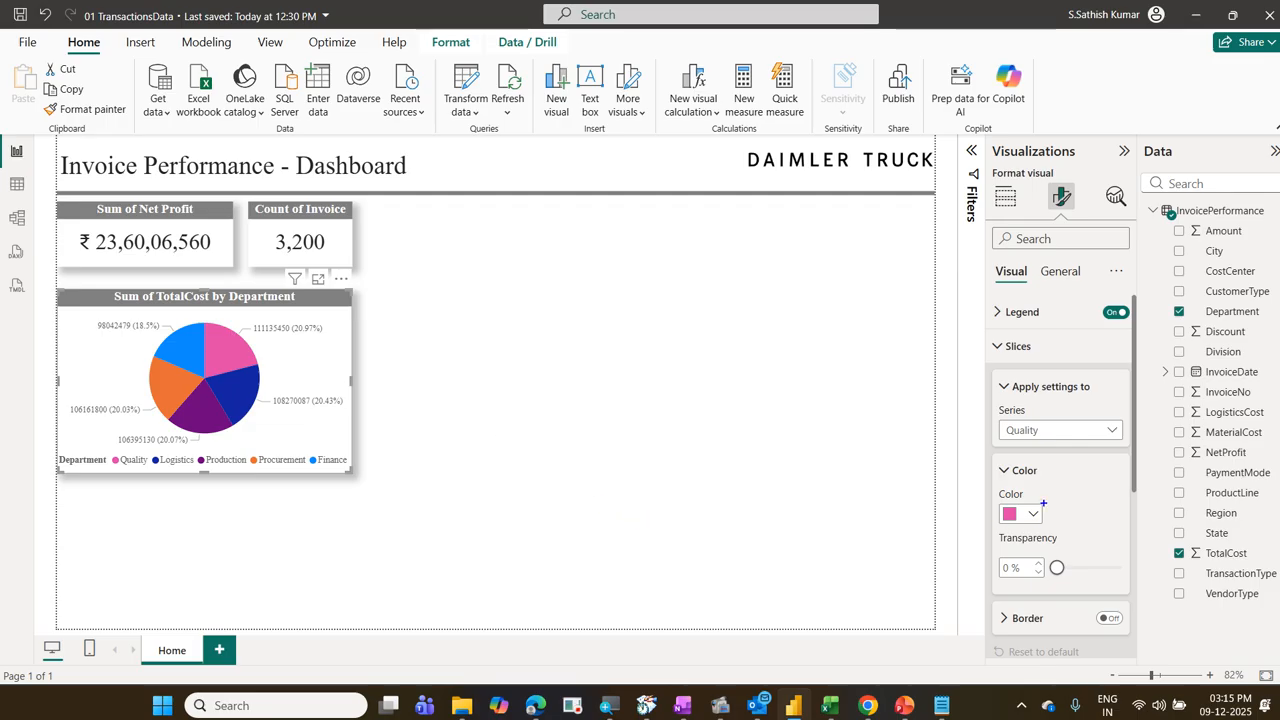
drag(1044, 503, 1073, 530)
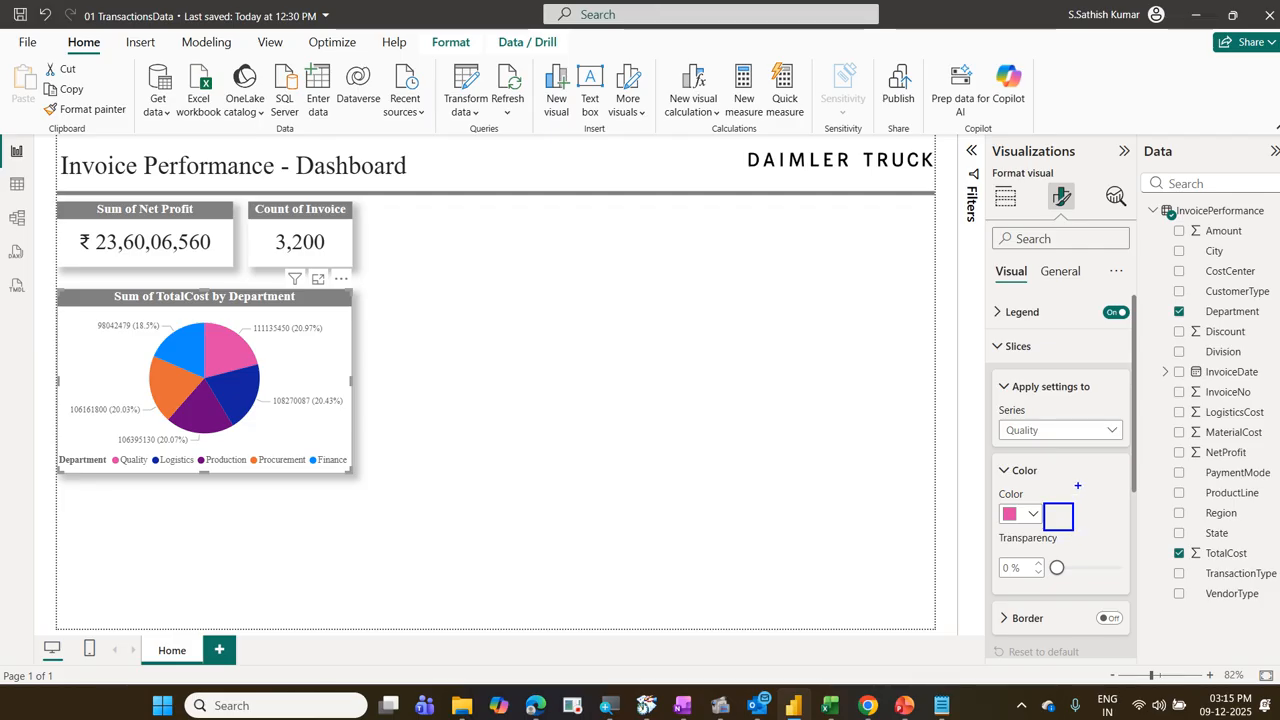
drag(1078, 486, 1000, 535)
drag(985, 490, 1138, 546)
drag(320, 337, 156, 412)
drag(96, 353, 426, 456)
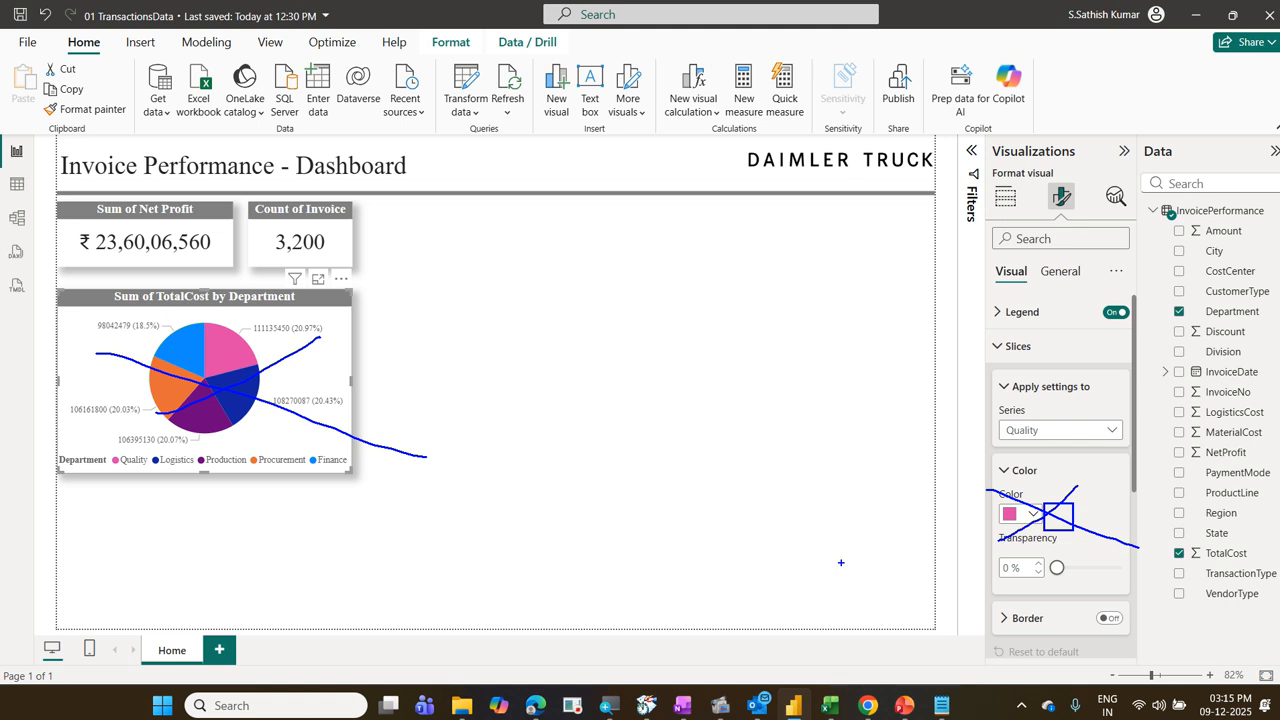
key(Escape)
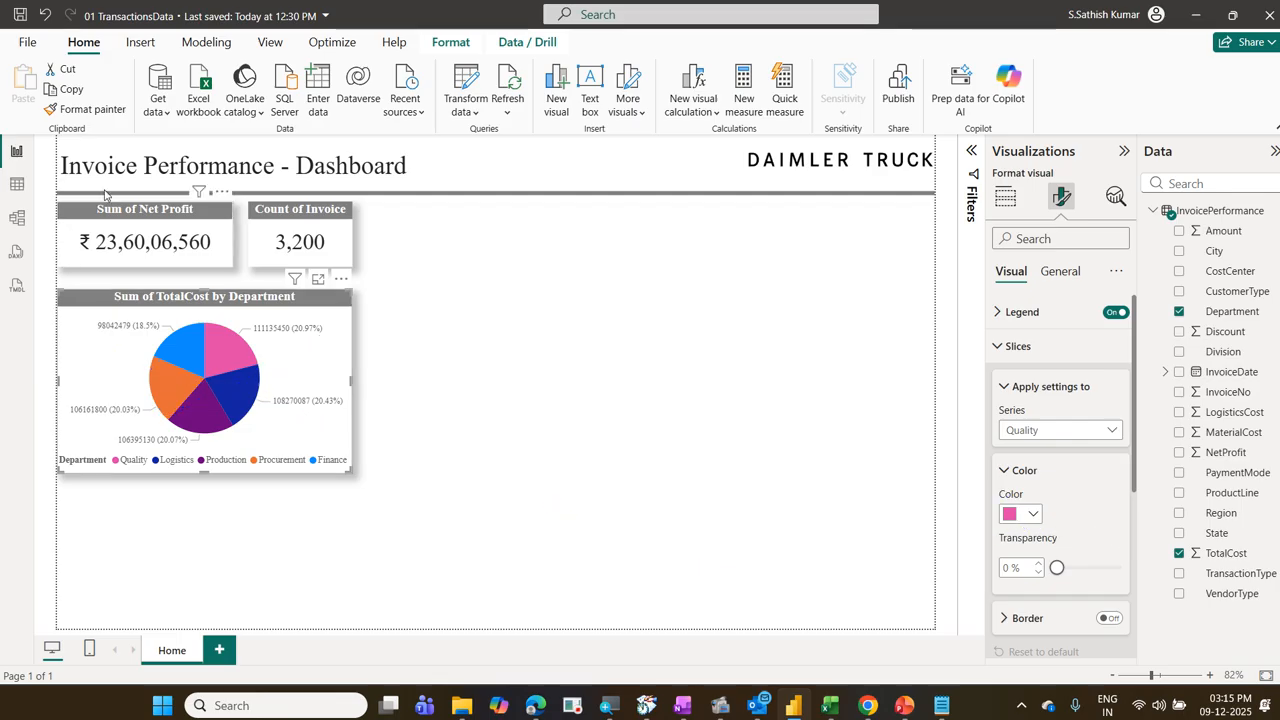
Step: Return to the Count of Invoice card and review the font and color settings of its callout value
click(343, 234)
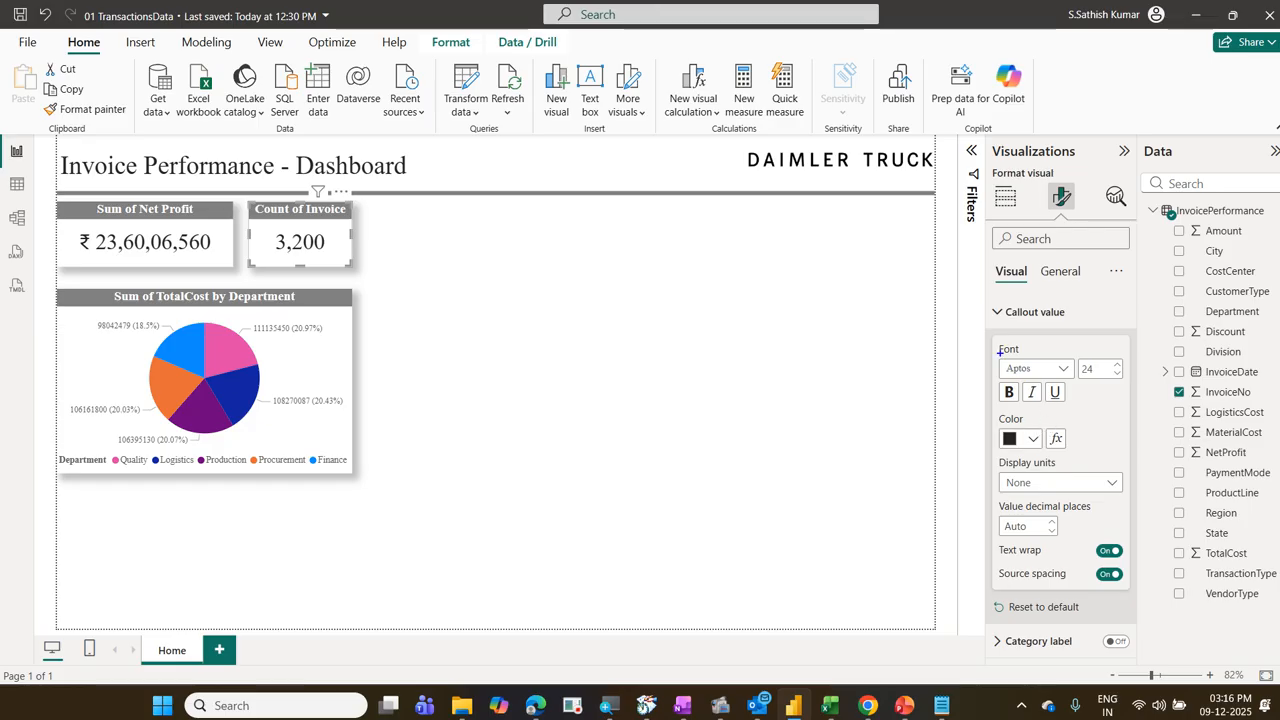
drag(987, 337, 1026, 359)
mouse_move(999, 419)
mouse_down()
mouse_move(1024, 454)
mouse_move(1068, 455)
mouse_up()
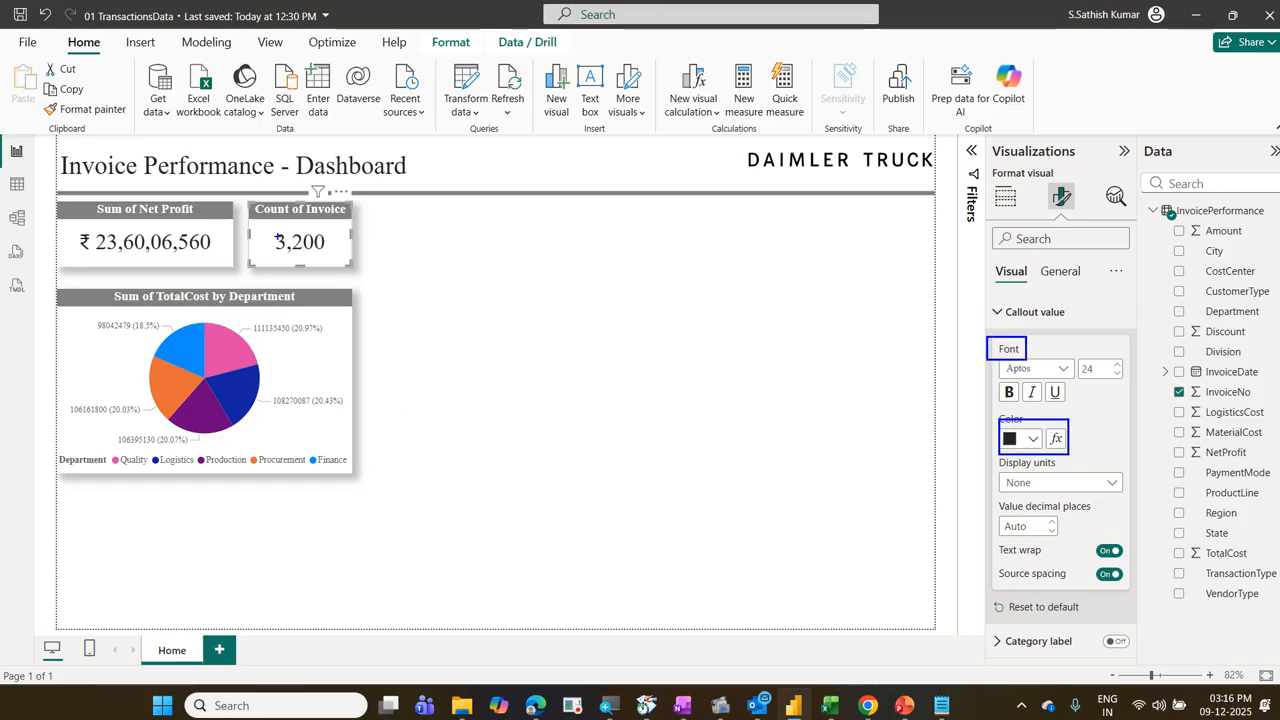
drag(247, 223, 345, 262)
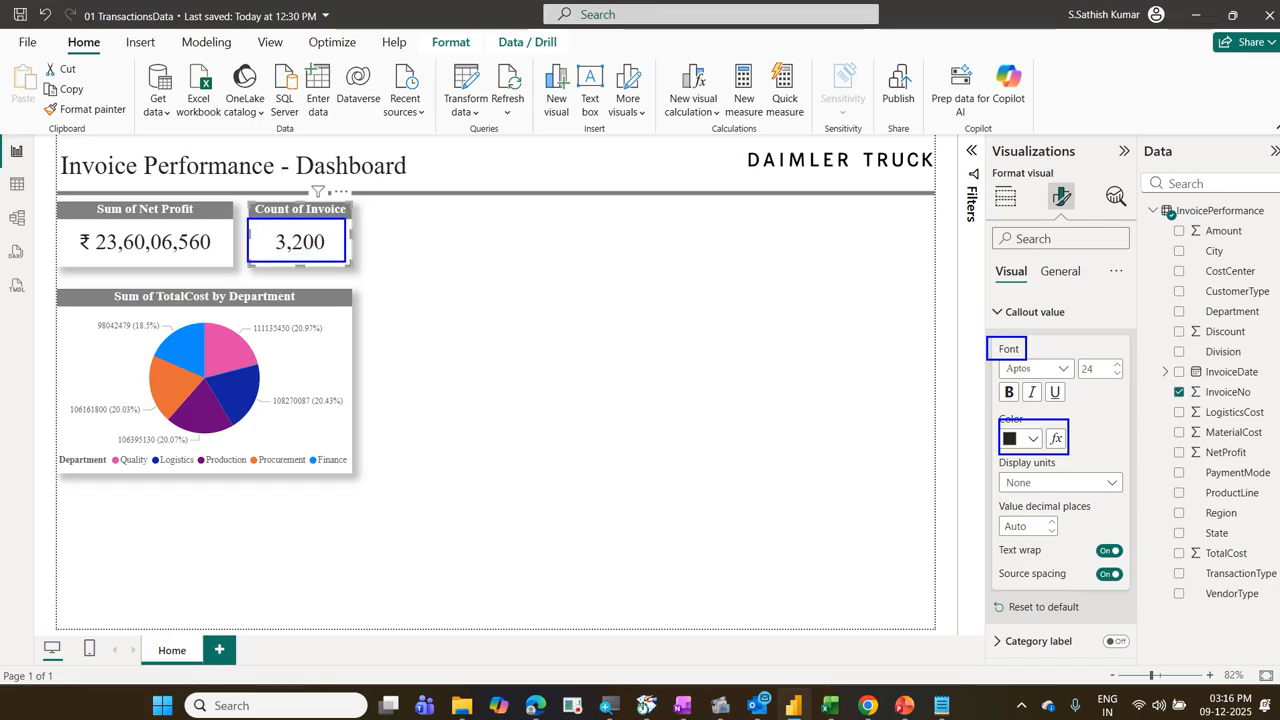
key(Escape)
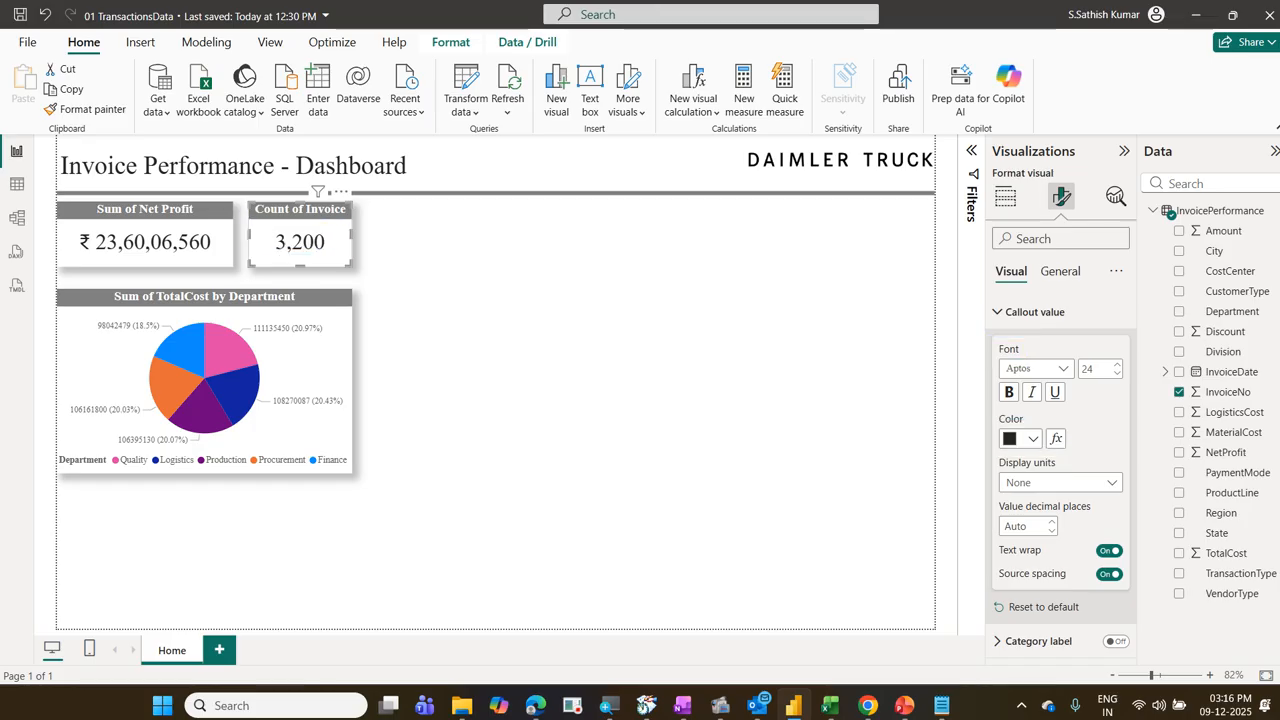
Step: Examine the background color options among the effects of the Count of Invoice card
click(1050, 278)
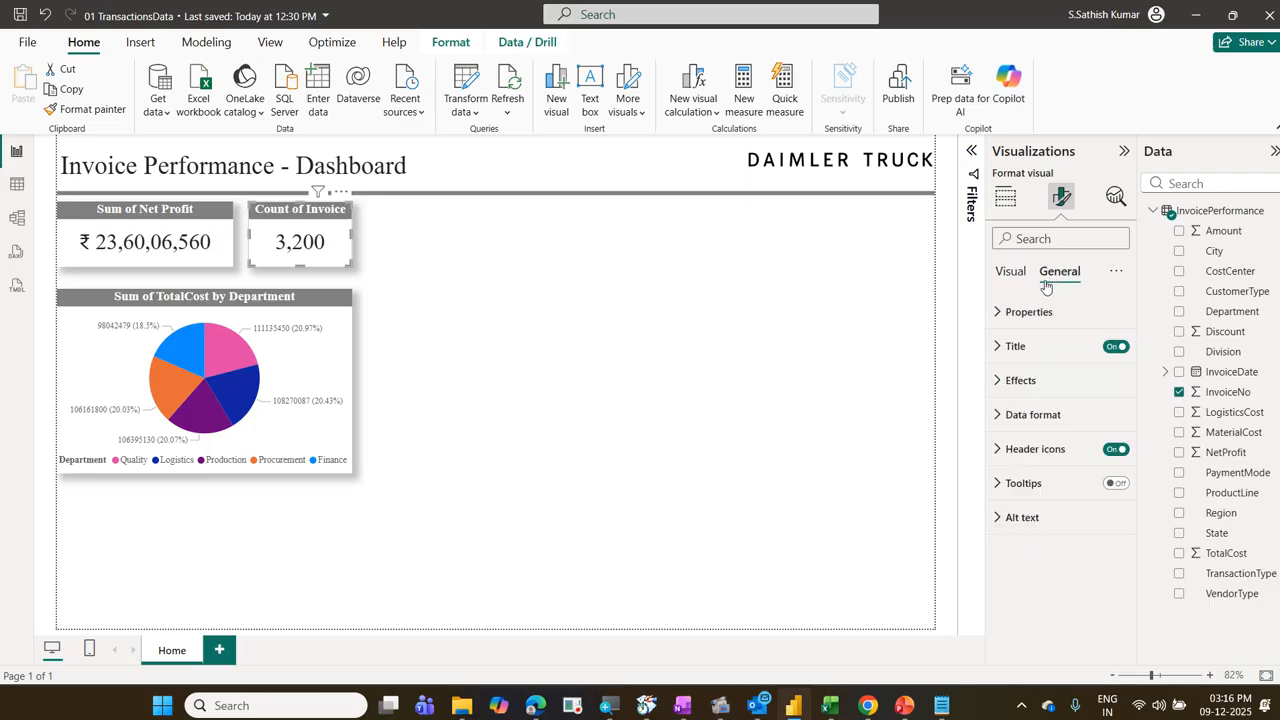
click(1022, 380)
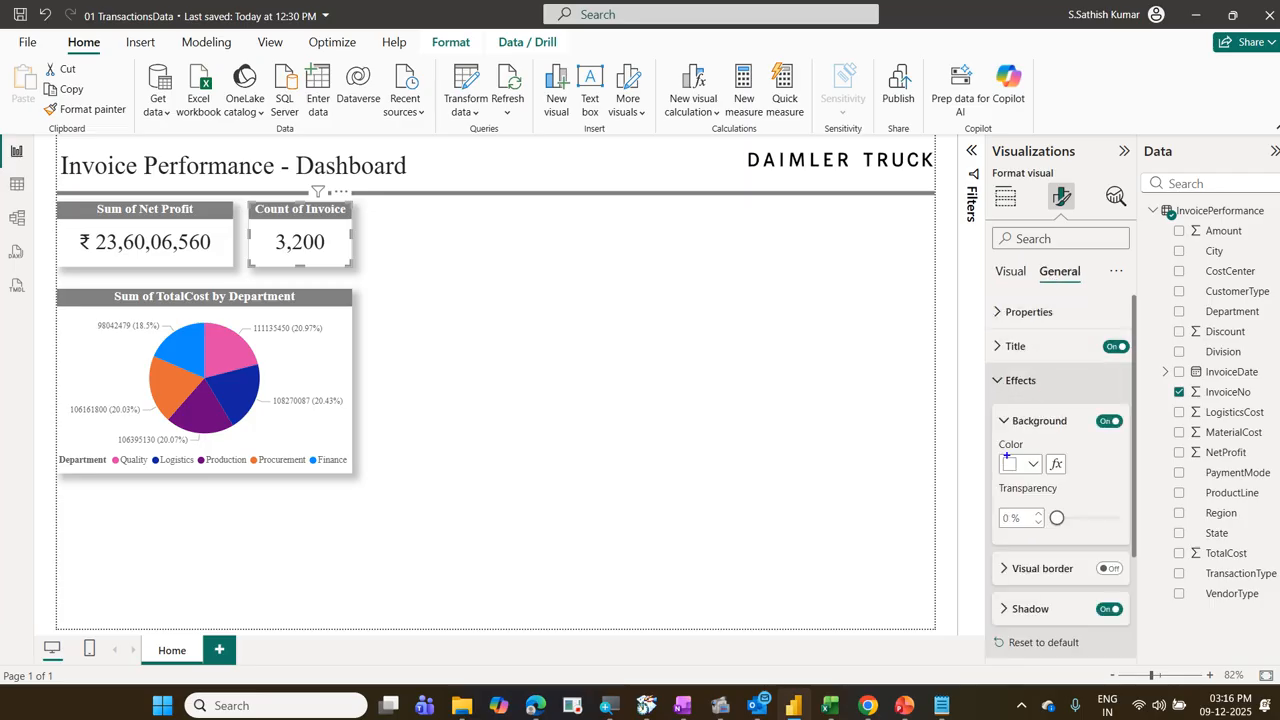
mouse_move(985, 449)
mouse_down()
mouse_move(1074, 481)
mouse_move(1041, 452)
mouse_move(1048, 470)
mouse_up()
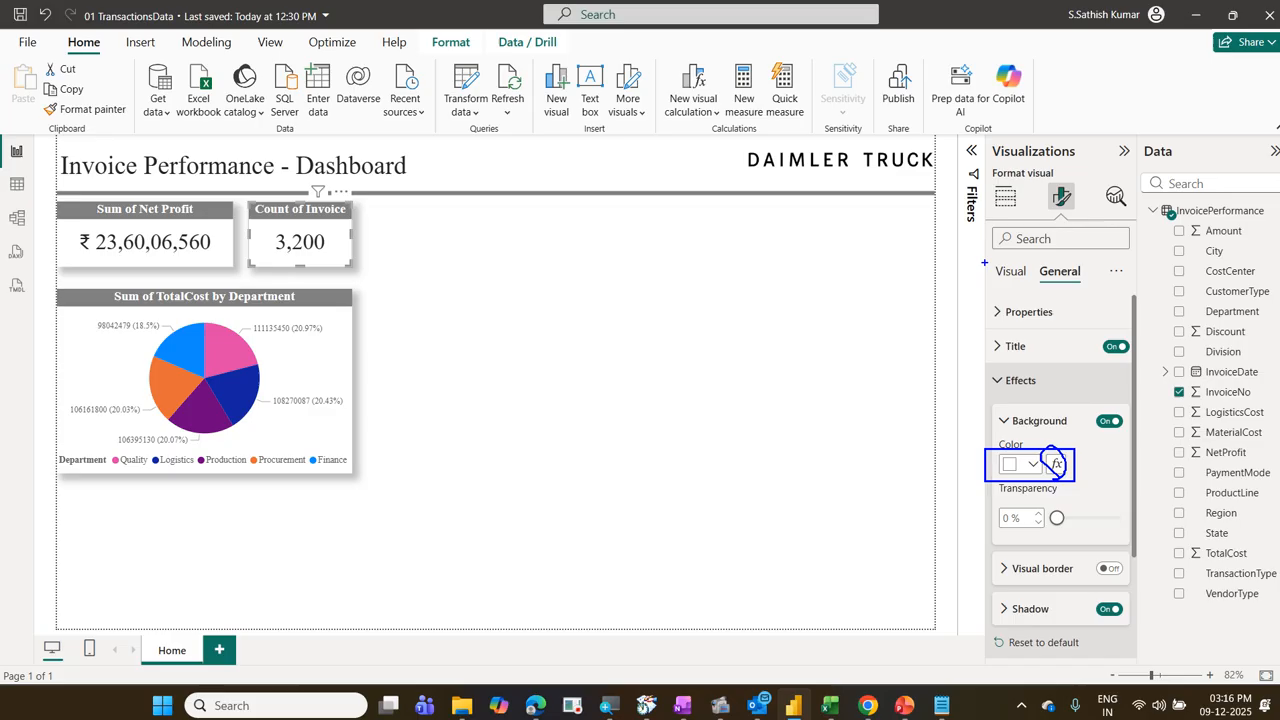
key(Escape)
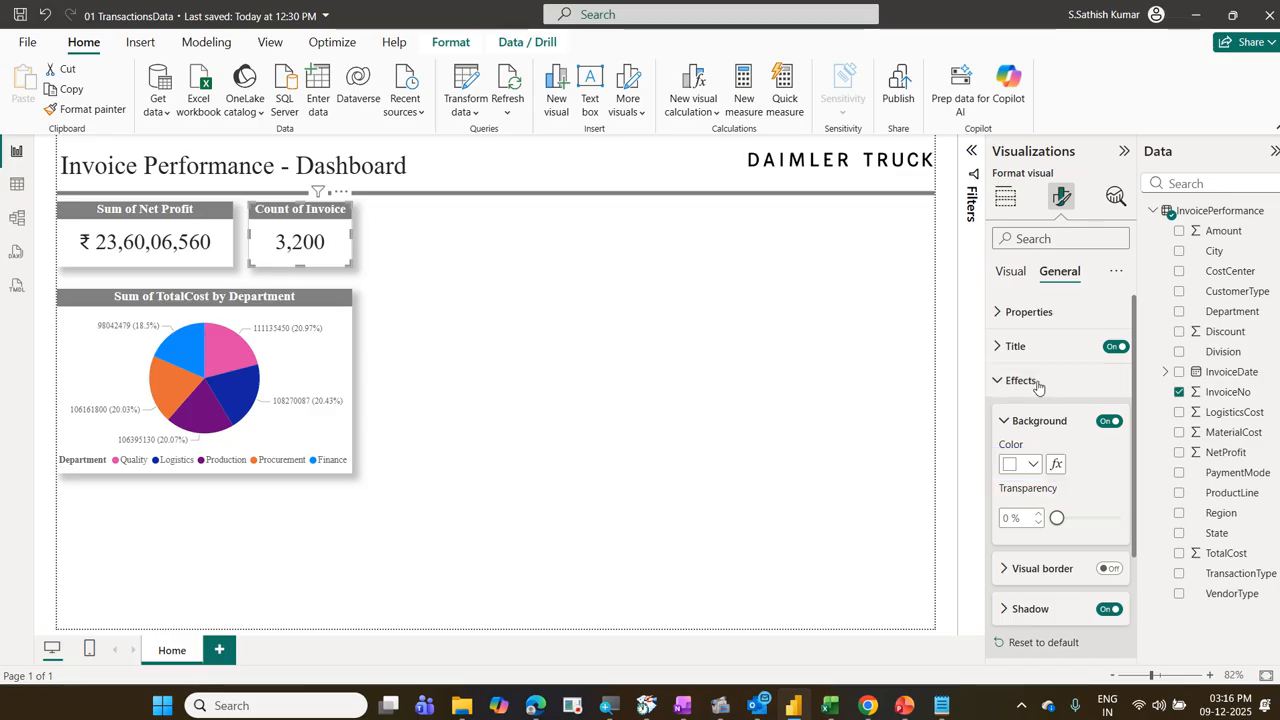
Step: Start conditional color formatting for the callout value of the Count of Invoice card with the Rules format style
click(1007, 273)
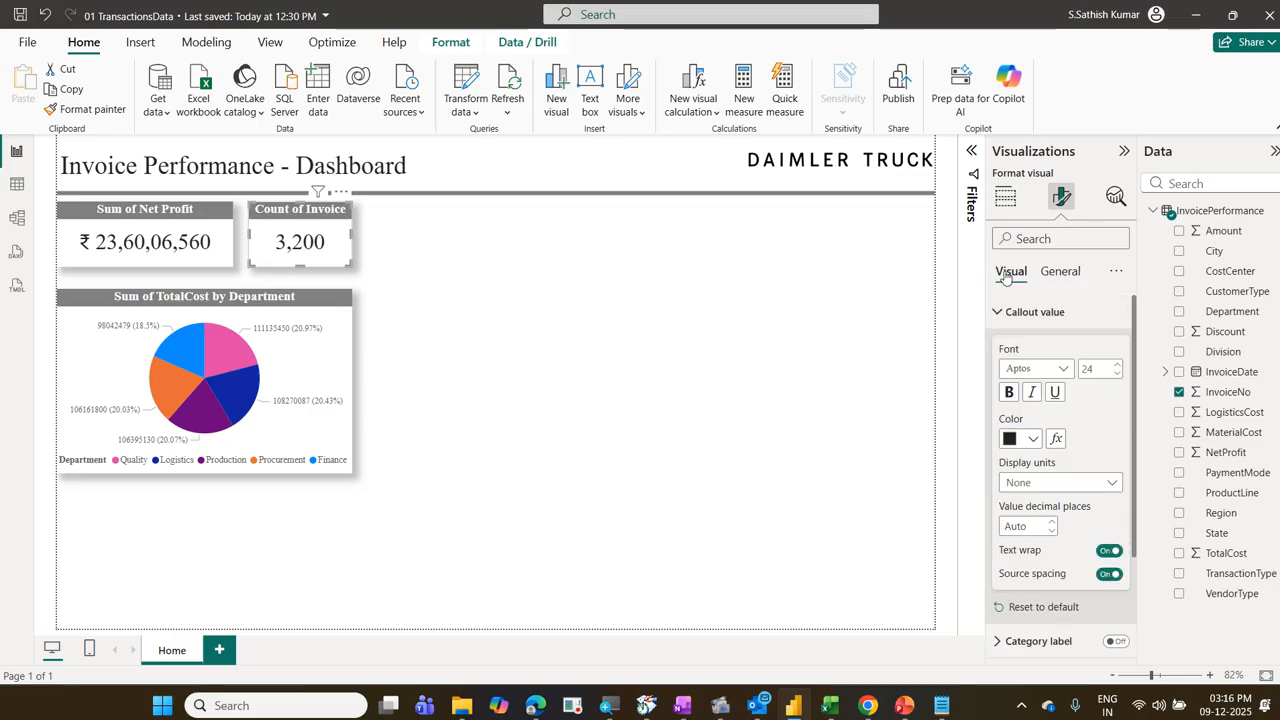
click(1057, 445)
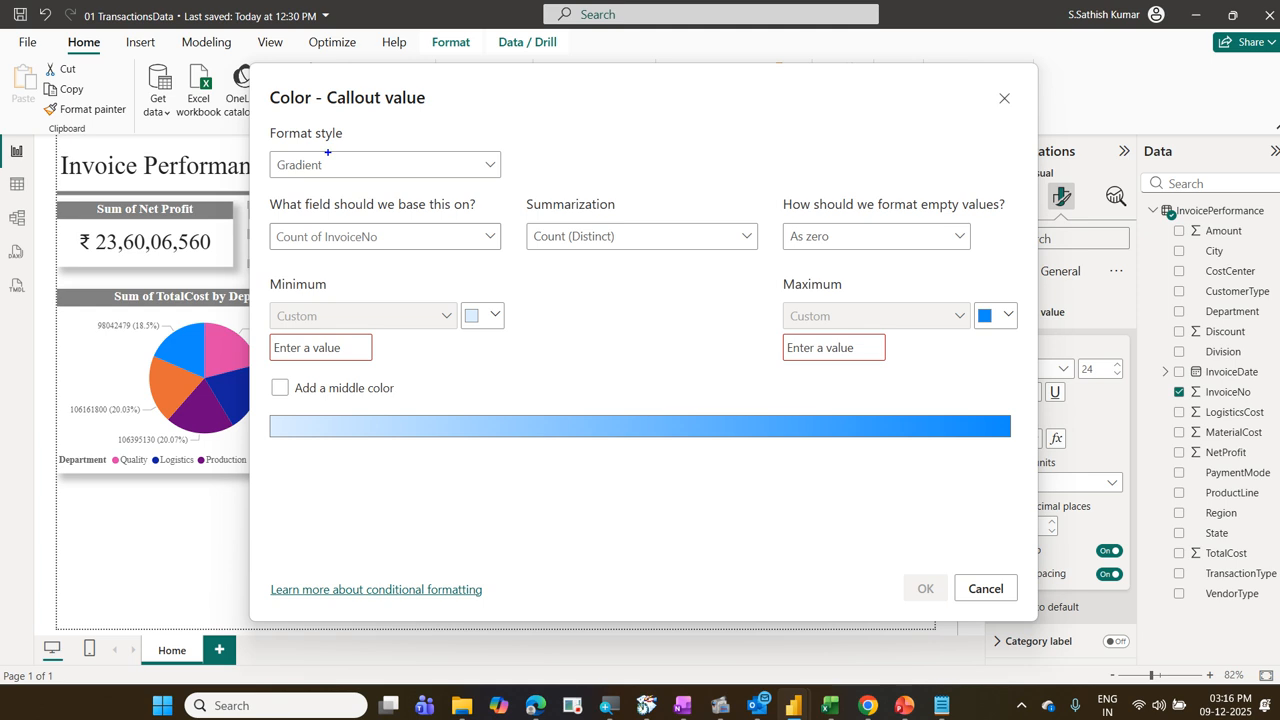
drag(264, 156, 340, 173)
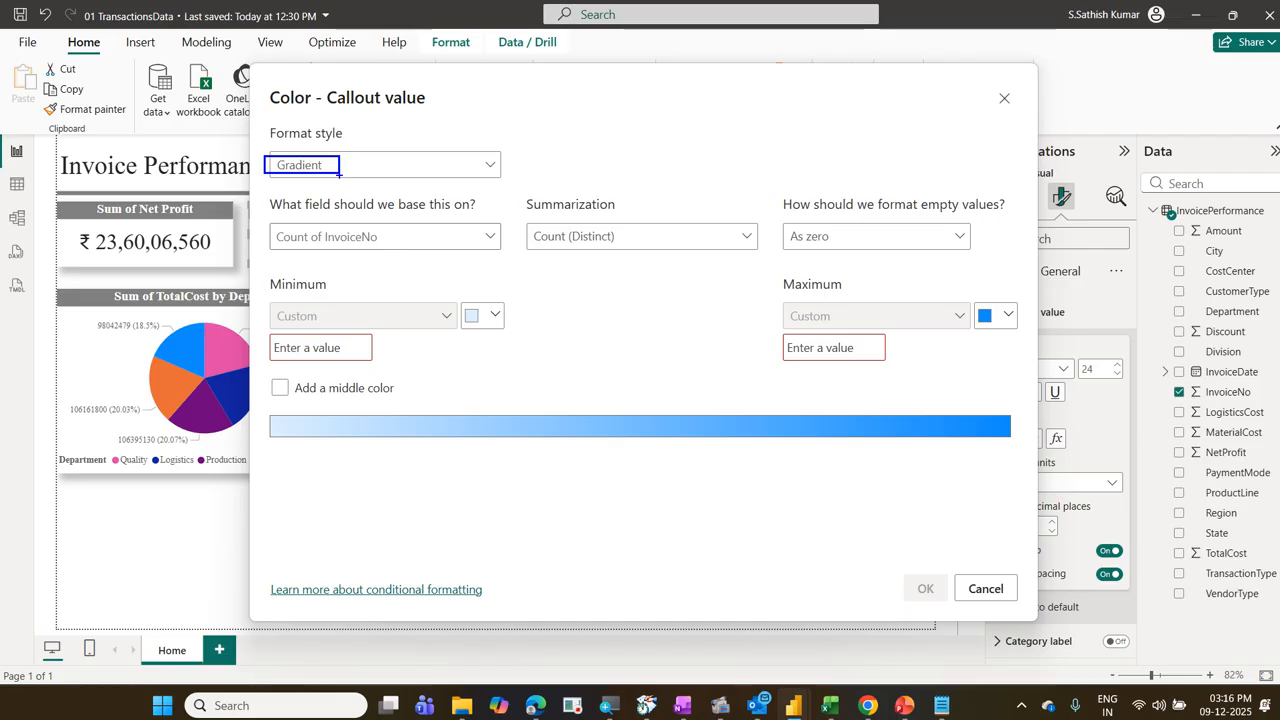
click(327, 171)
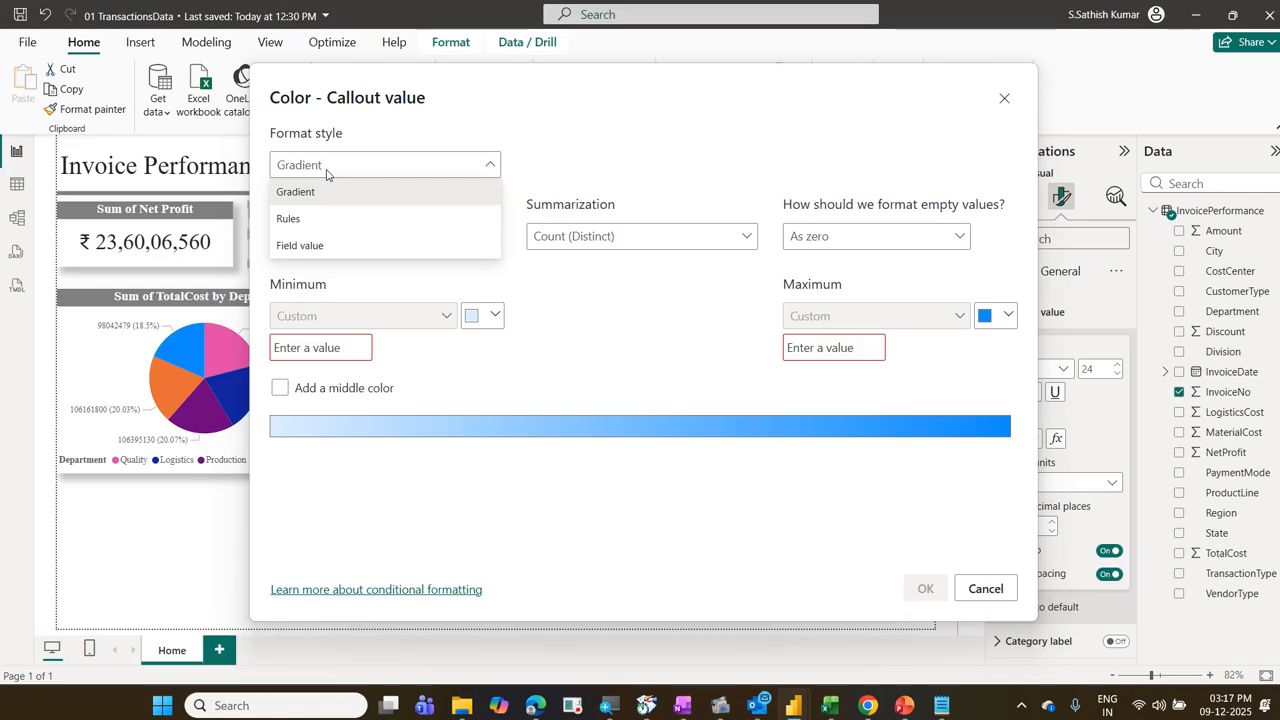
click(311, 220)
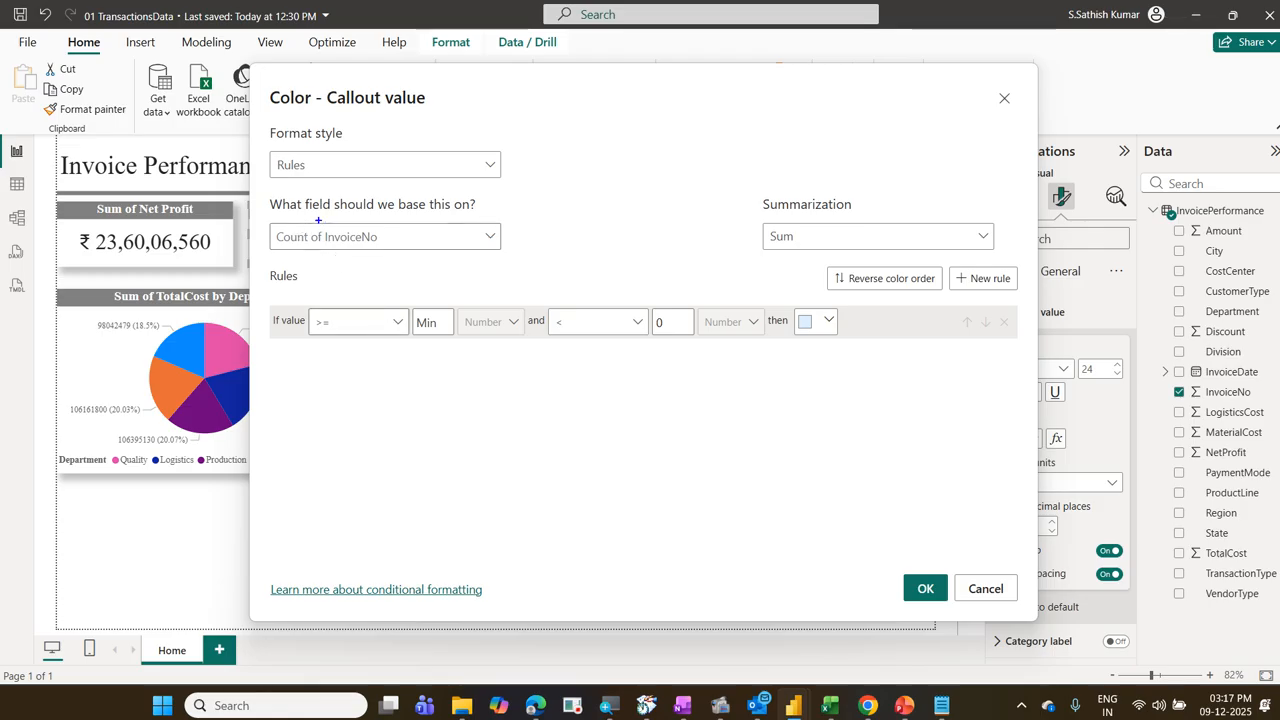
mouse_move(317, 219)
mouse_down()
mouse_move(363, 263)
mouse_move(397, 263)
mouse_up()
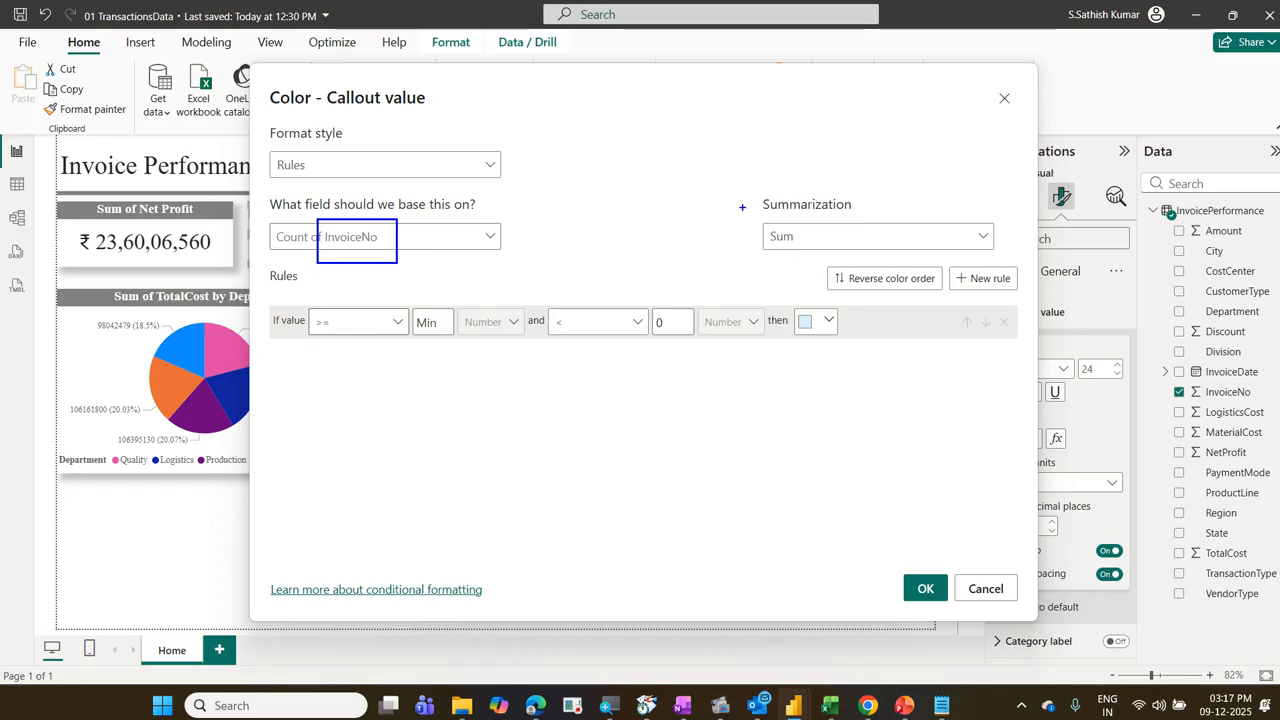
drag(742, 206, 843, 267)
drag(838, 207, 738, 274)
drag(735, 227, 878, 245)
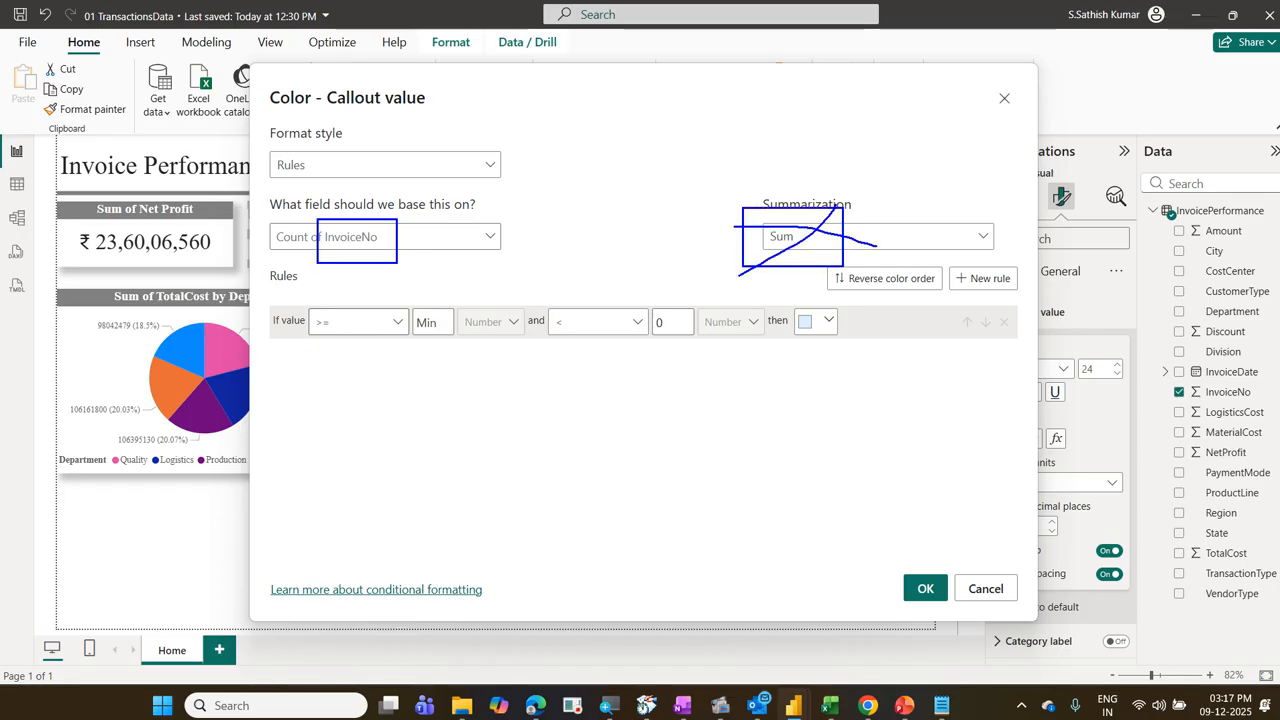
key(Escape)
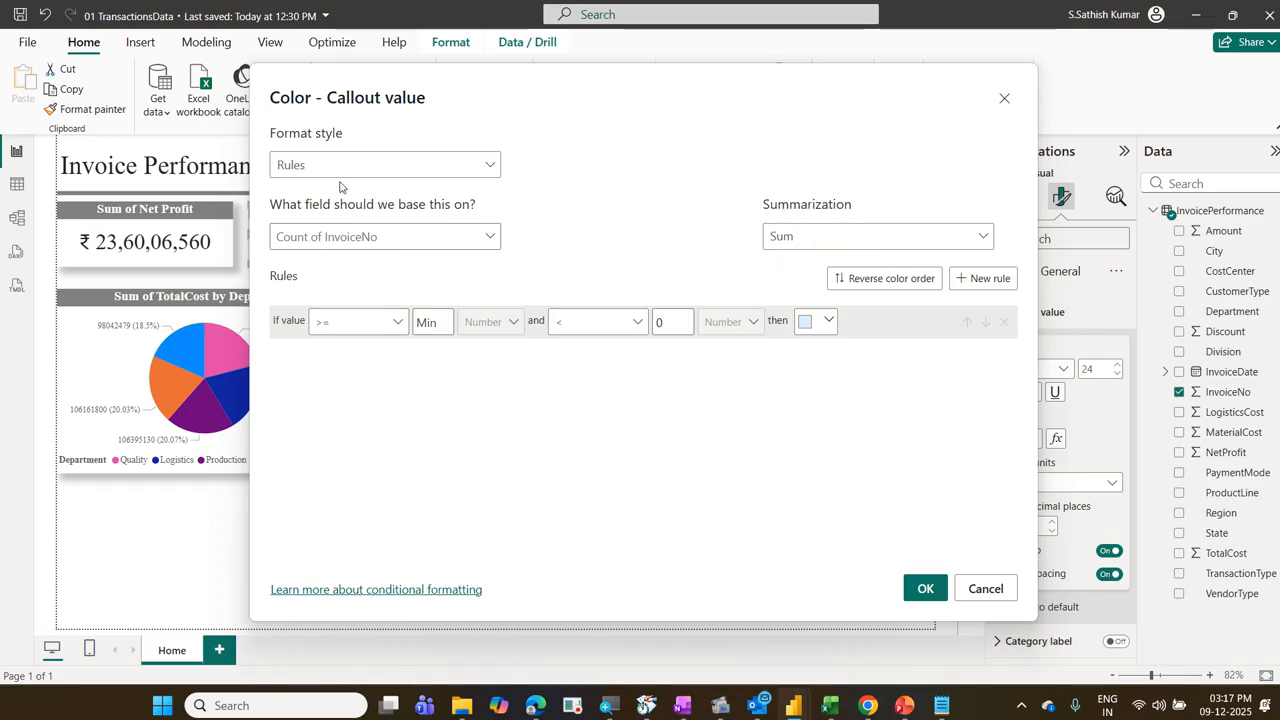
mouse_move(545, 82)
mouse_down()
mouse_move(567, 142)
mouse_move(558, 359)
mouse_up()
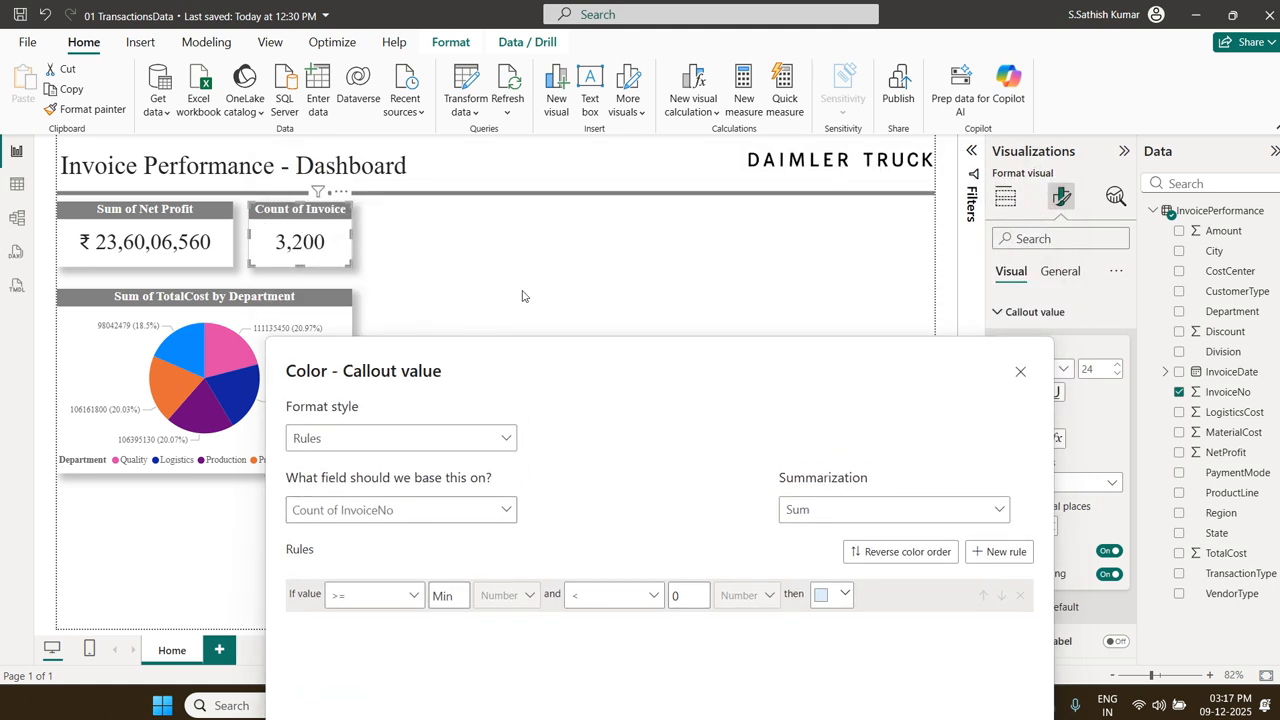
drag(539, 352, 479, 90)
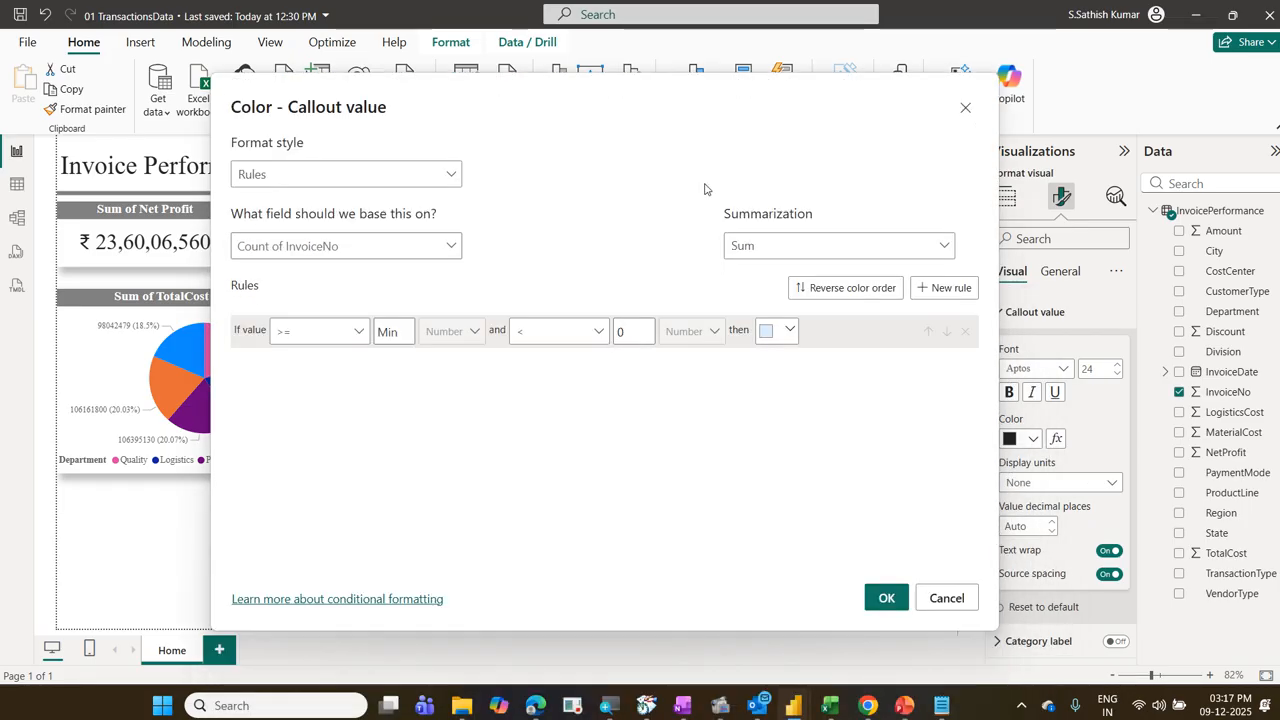
Step: Summarize the base field by Count (Distinct) and make the first rule color values from Min to below 650 red (#D64550)
click(819, 251)
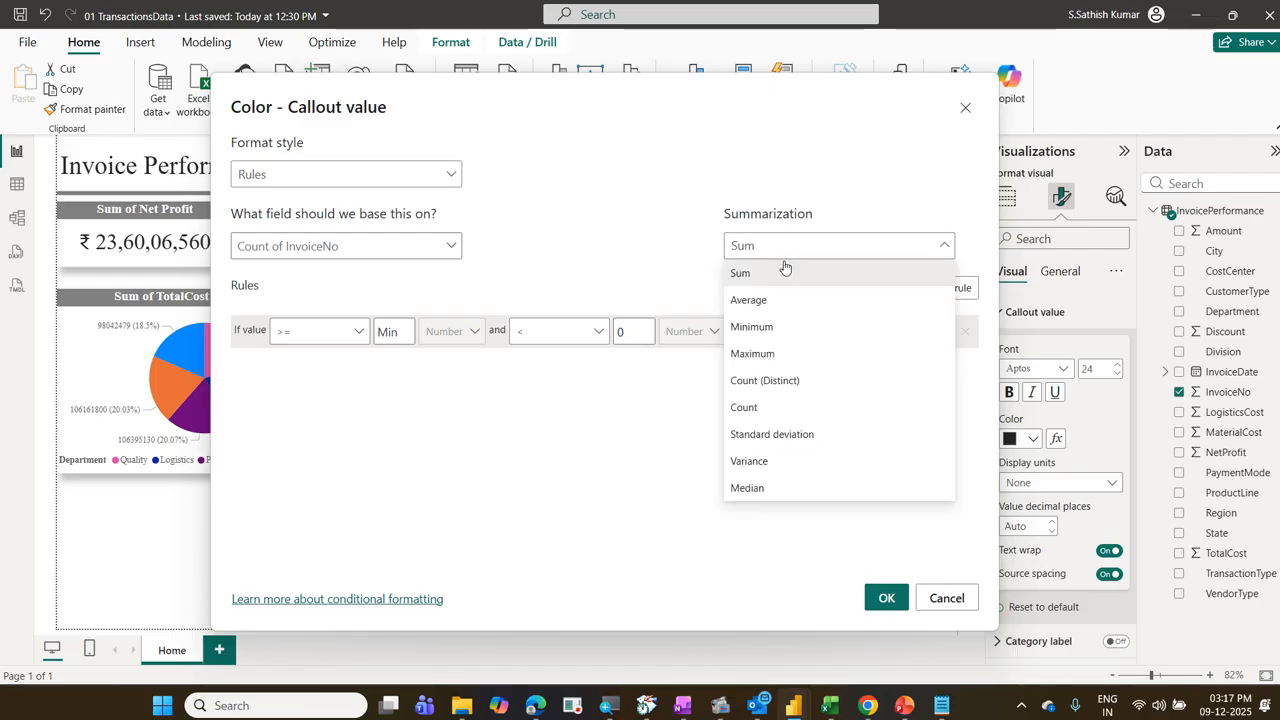
click(806, 381)
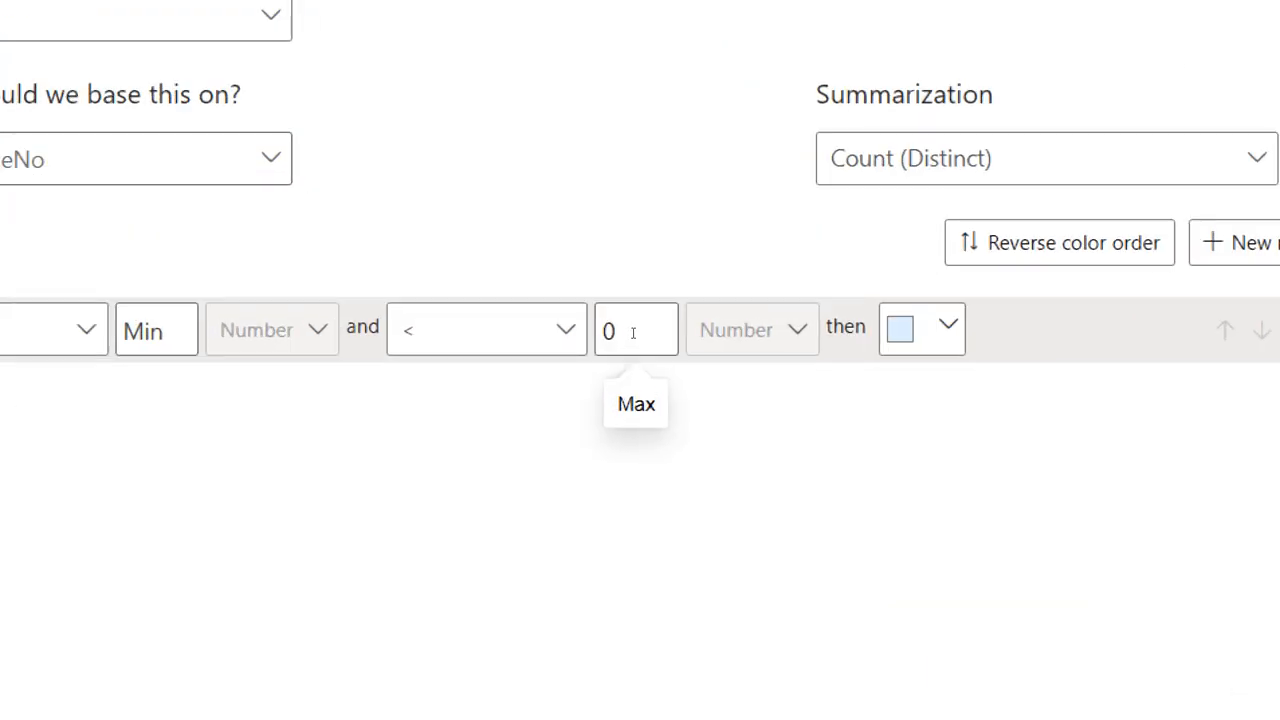
double_click(614, 331)
click(614, 331)
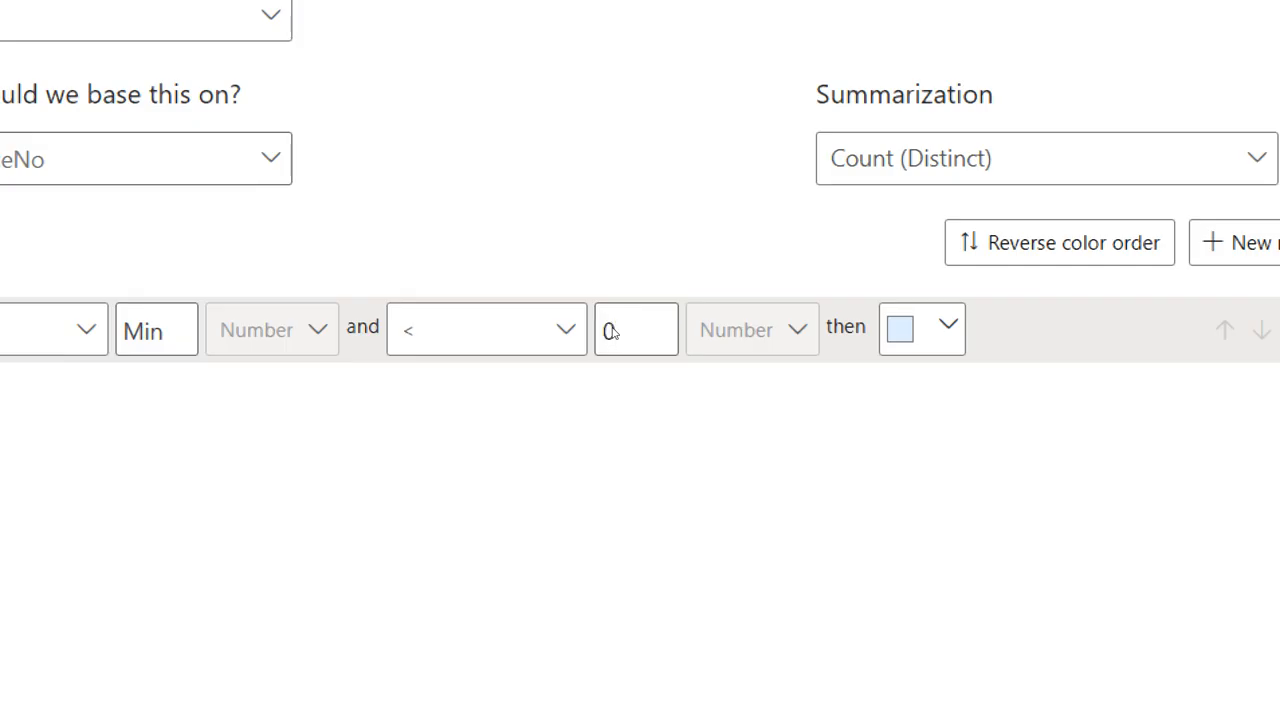
key(BackSpace)
text(650)
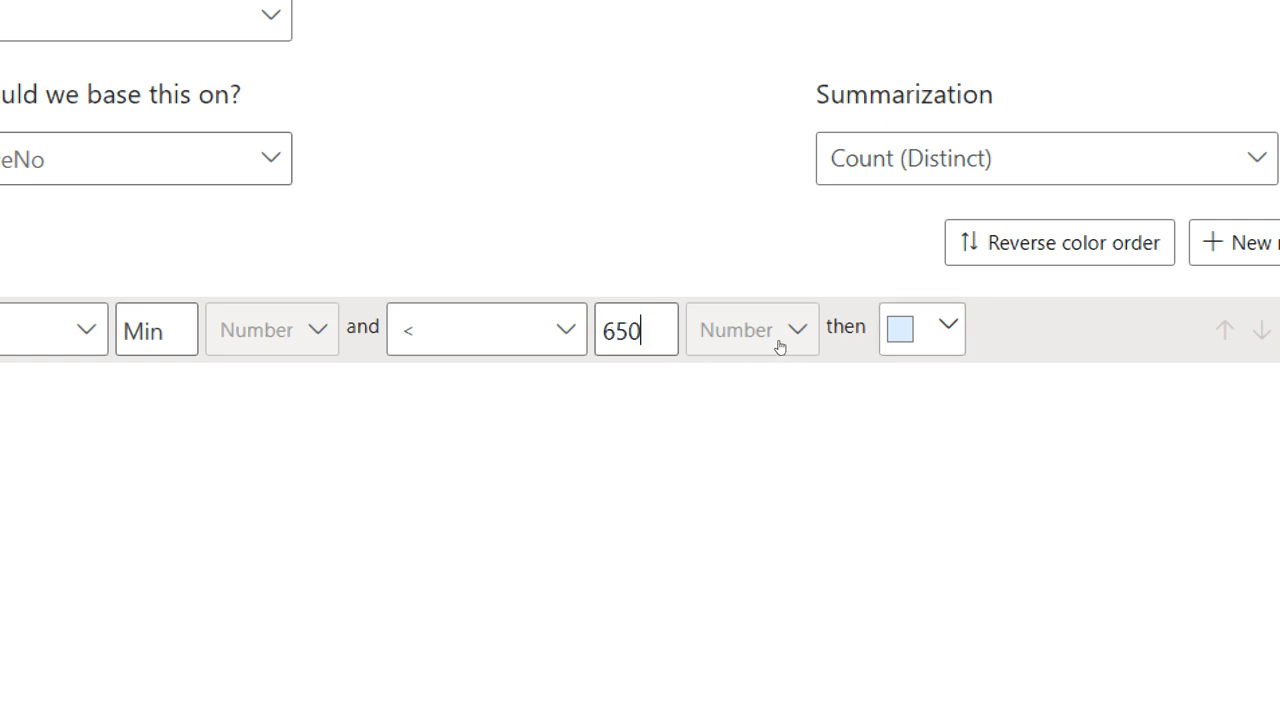
click(935, 328)
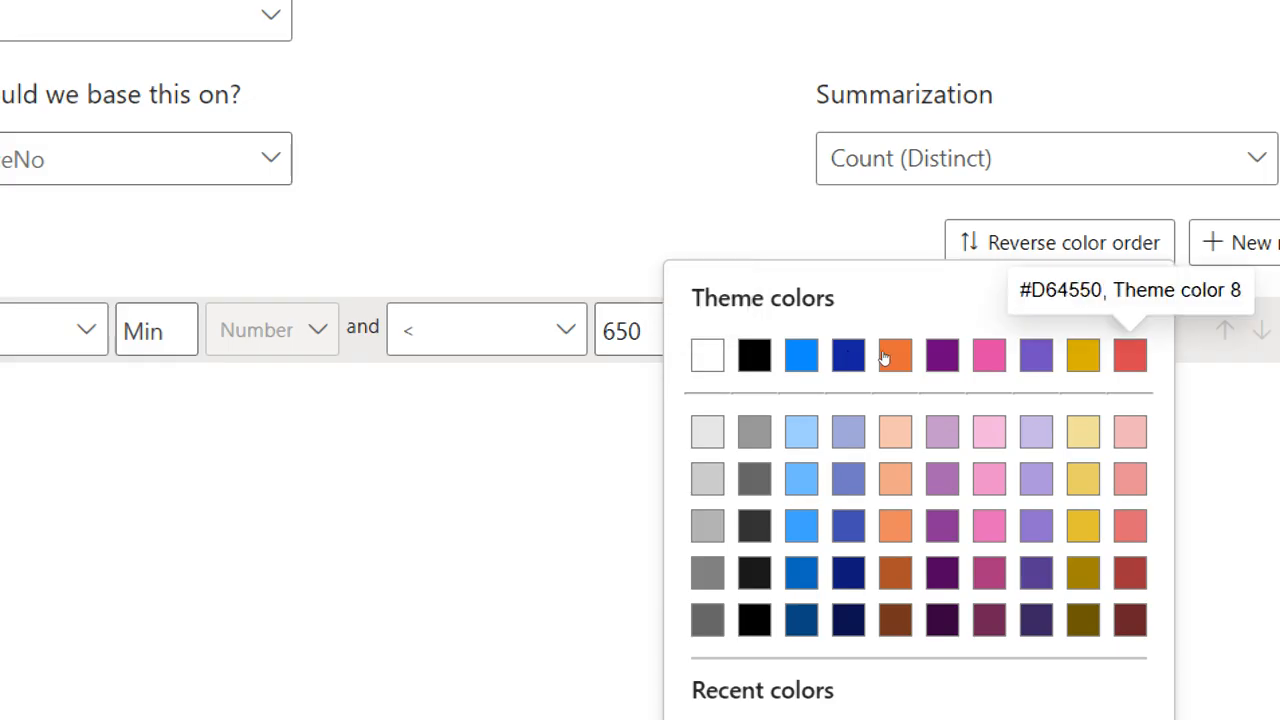
key(Escape)
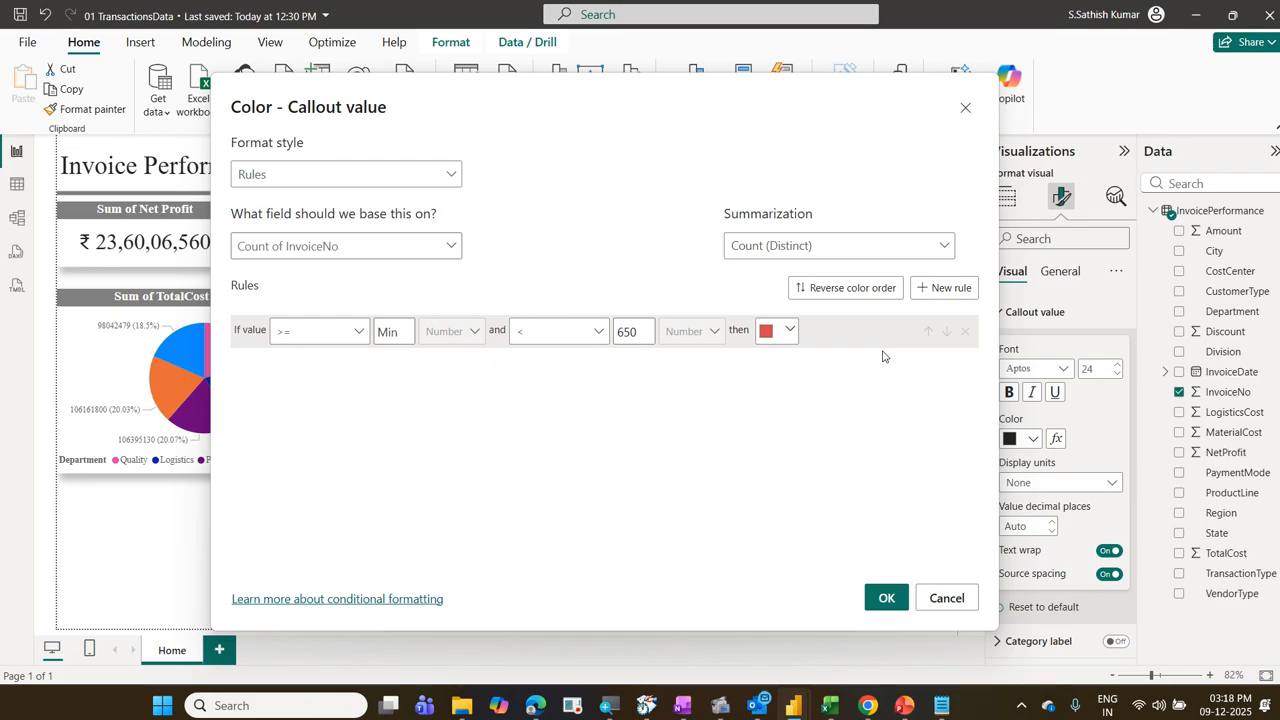
Step: Add a second rule that applies to values greater than or equal to 650
click(950, 288)
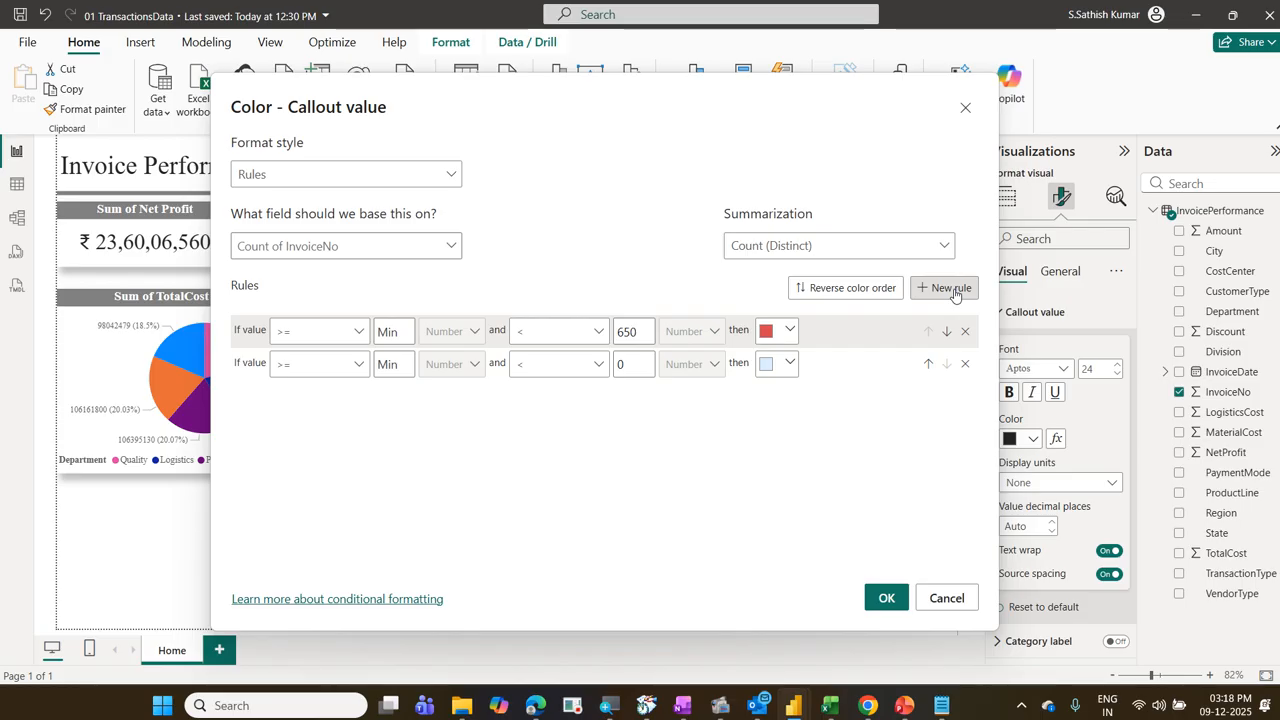
click(381, 363)
text(65)
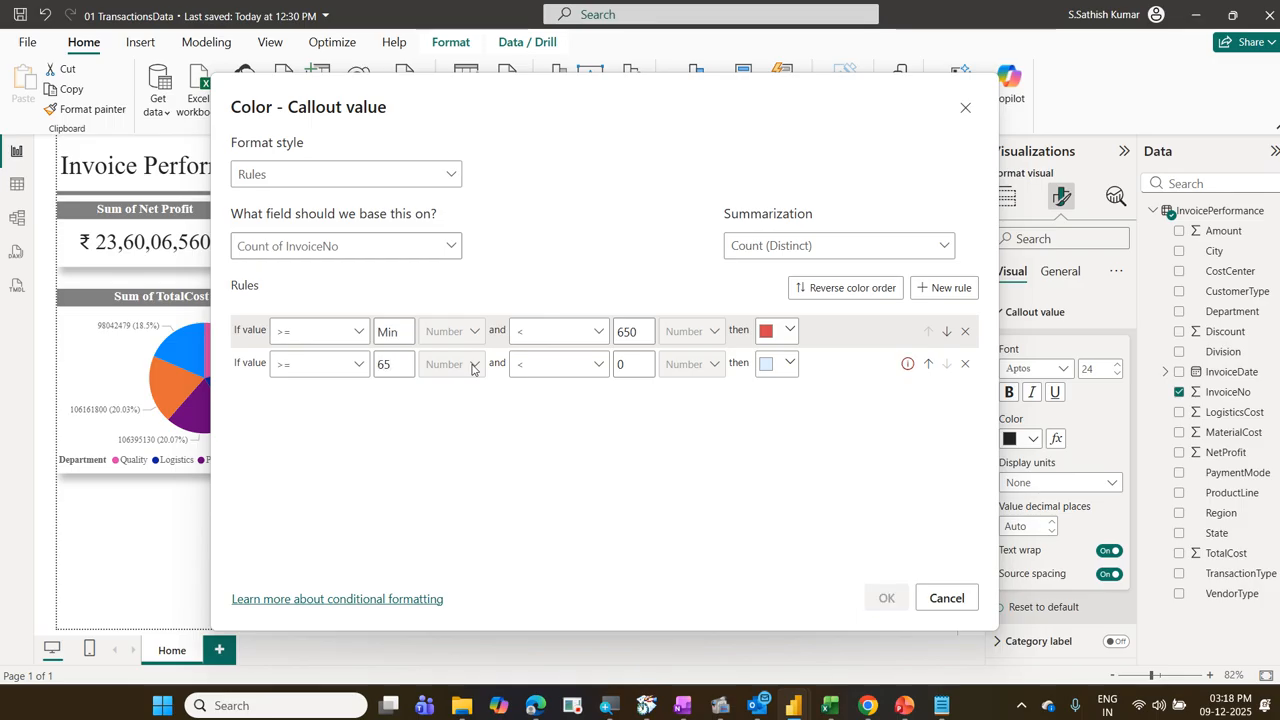
text(0)
click(906, 364)
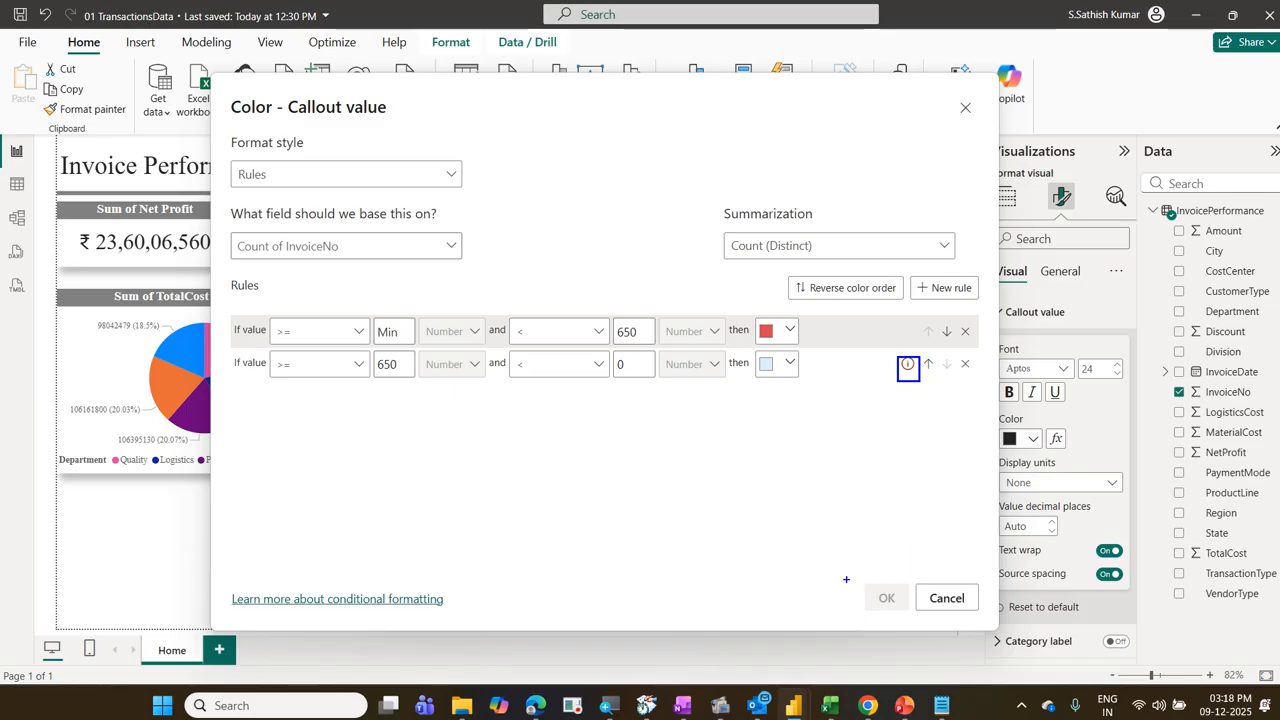
drag(846, 579, 908, 616)
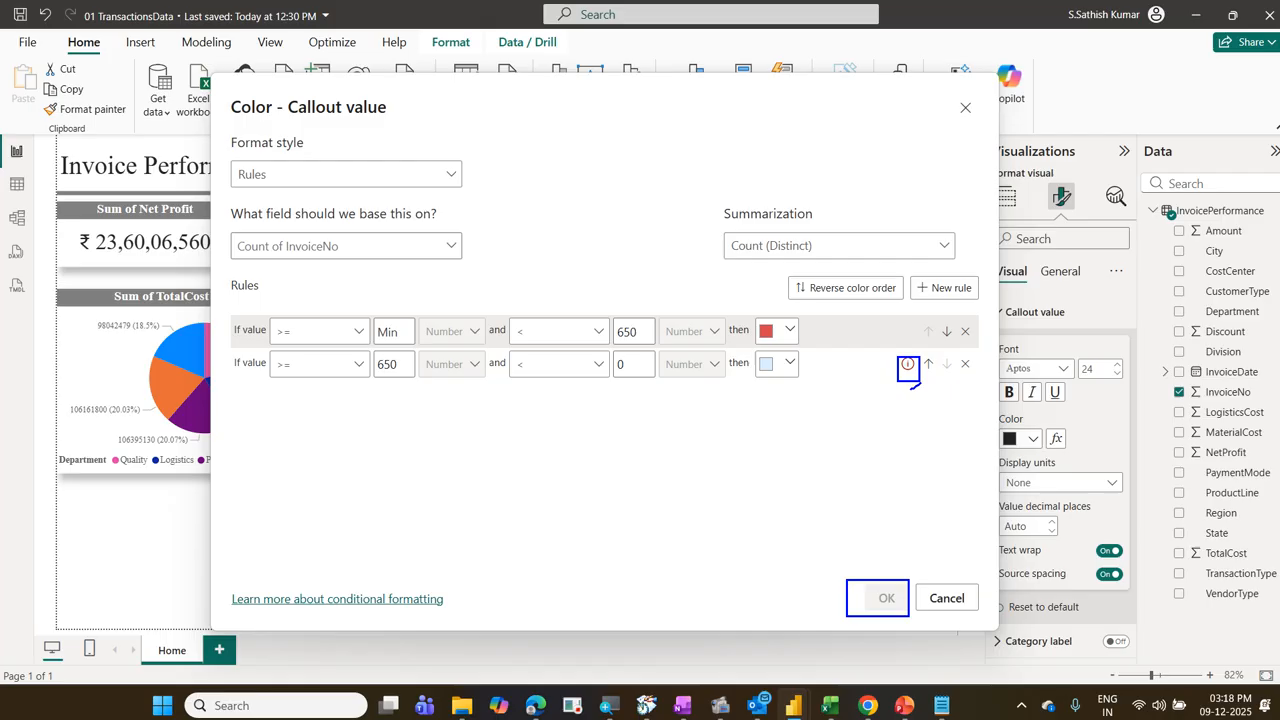
mouse_move(920, 384)
mouse_down()
mouse_move(896, 352)
mouse_move(906, 395)
mouse_up()
mouse_move(852, 562)
mouse_down()
mouse_move(864, 572)
mouse_move(890, 547)
mouse_up()
mouse_move(614, 384)
mouse_down()
mouse_move(642, 366)
mouse_move(618, 356)
mouse_move(638, 384)
mouse_move(624, 350)
mouse_move(612, 390)
mouse_move(636, 390)
mouse_up()
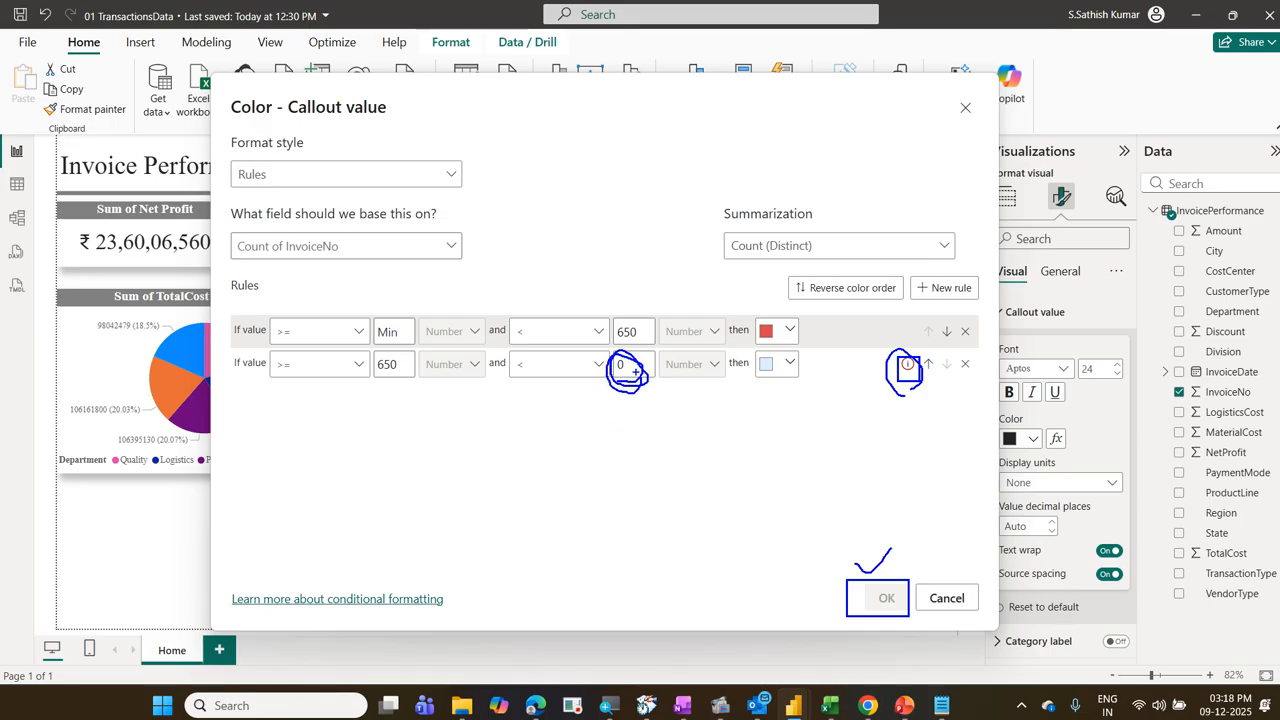
key(Escape)
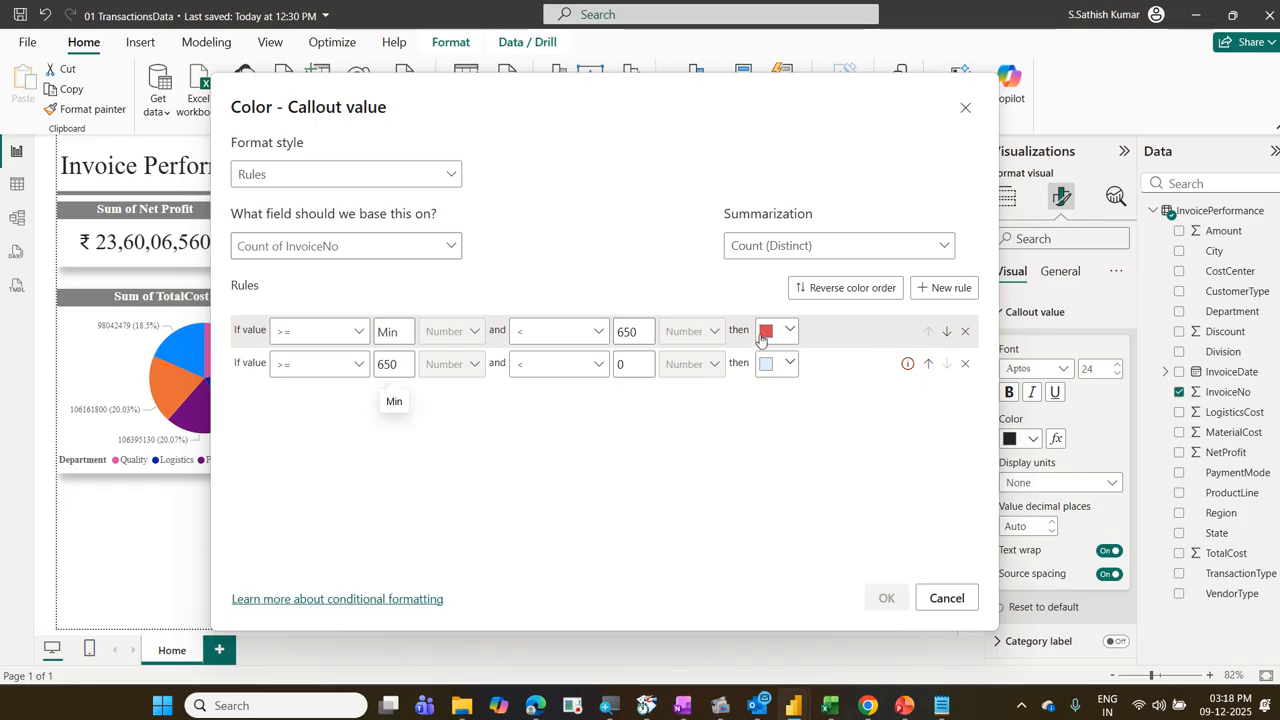
Step: Set the upper limit of the second rule to 1000
double_click(621, 363)
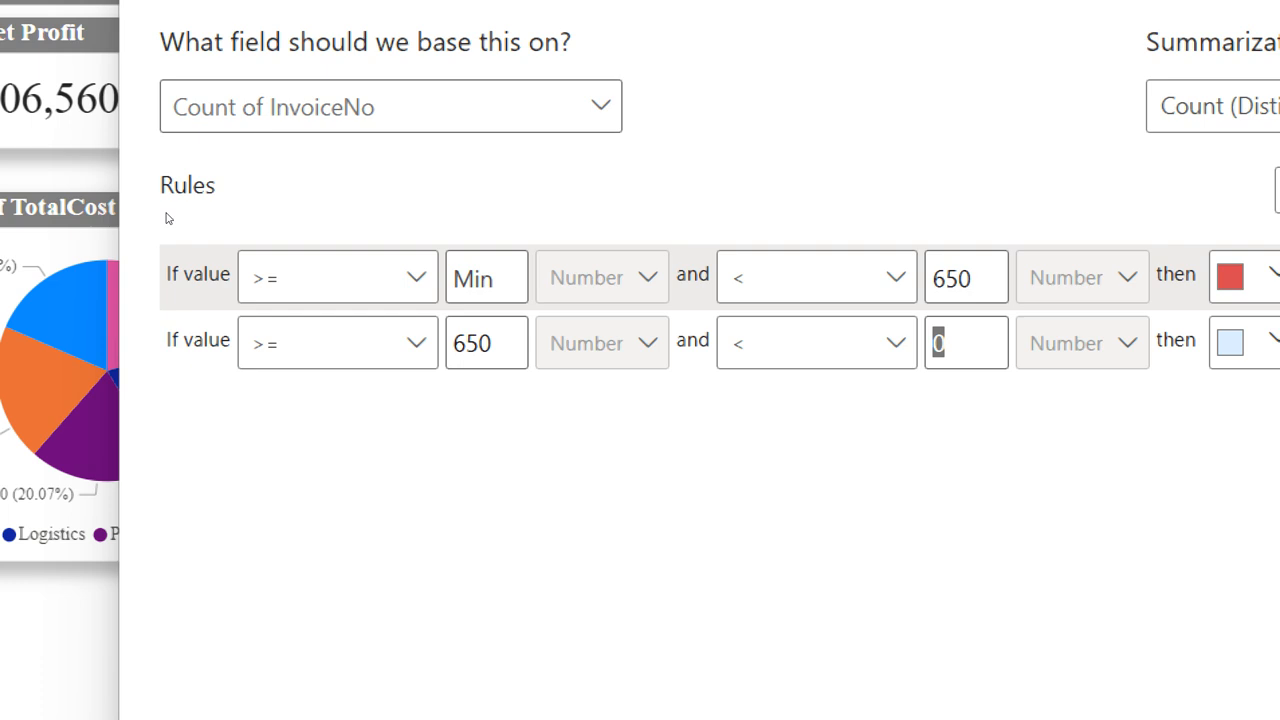
key(BackSpace)
text(1)
text(000)
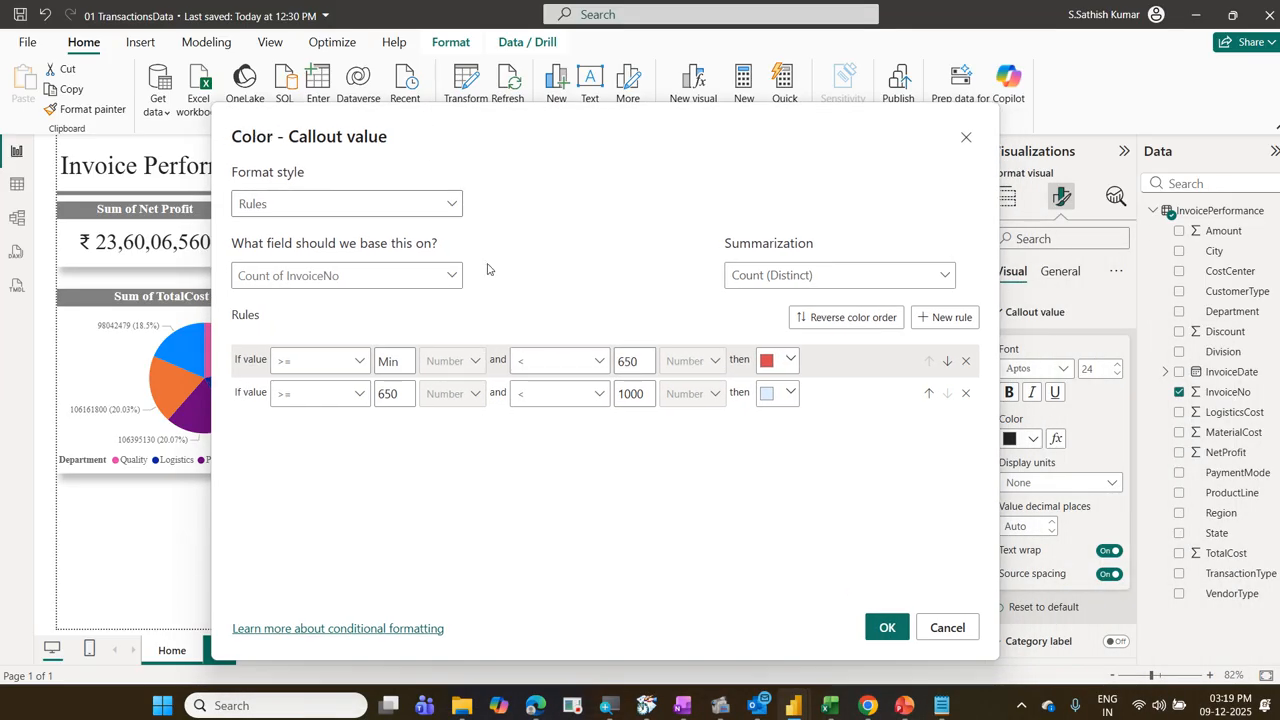
Step: Give the second rule a custom bright green color, #0CEB31
click(790, 396)
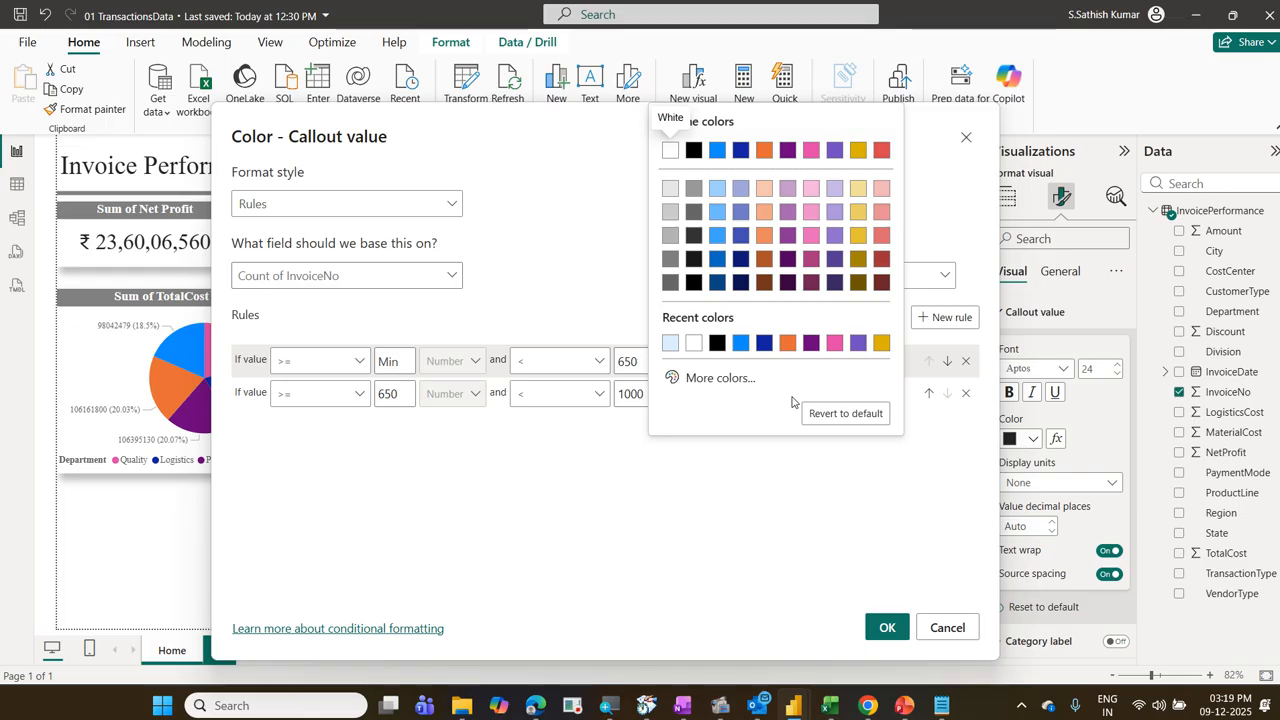
click(742, 386)
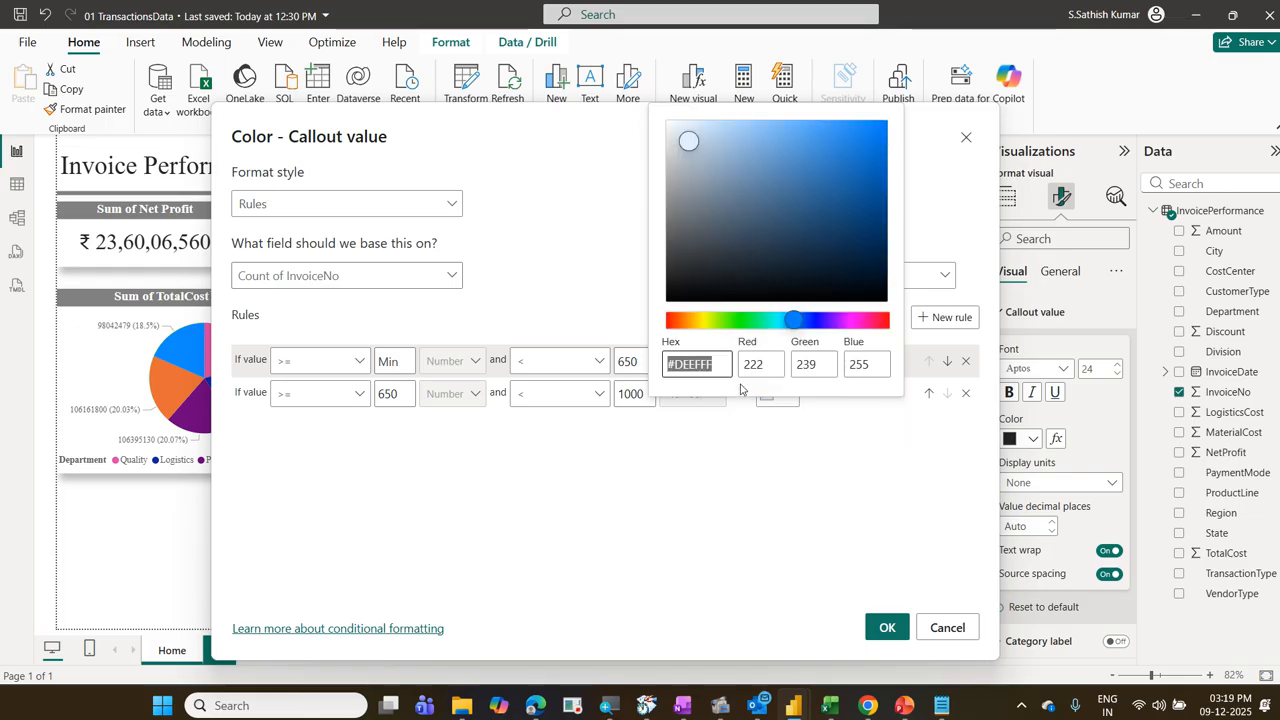
click(743, 320)
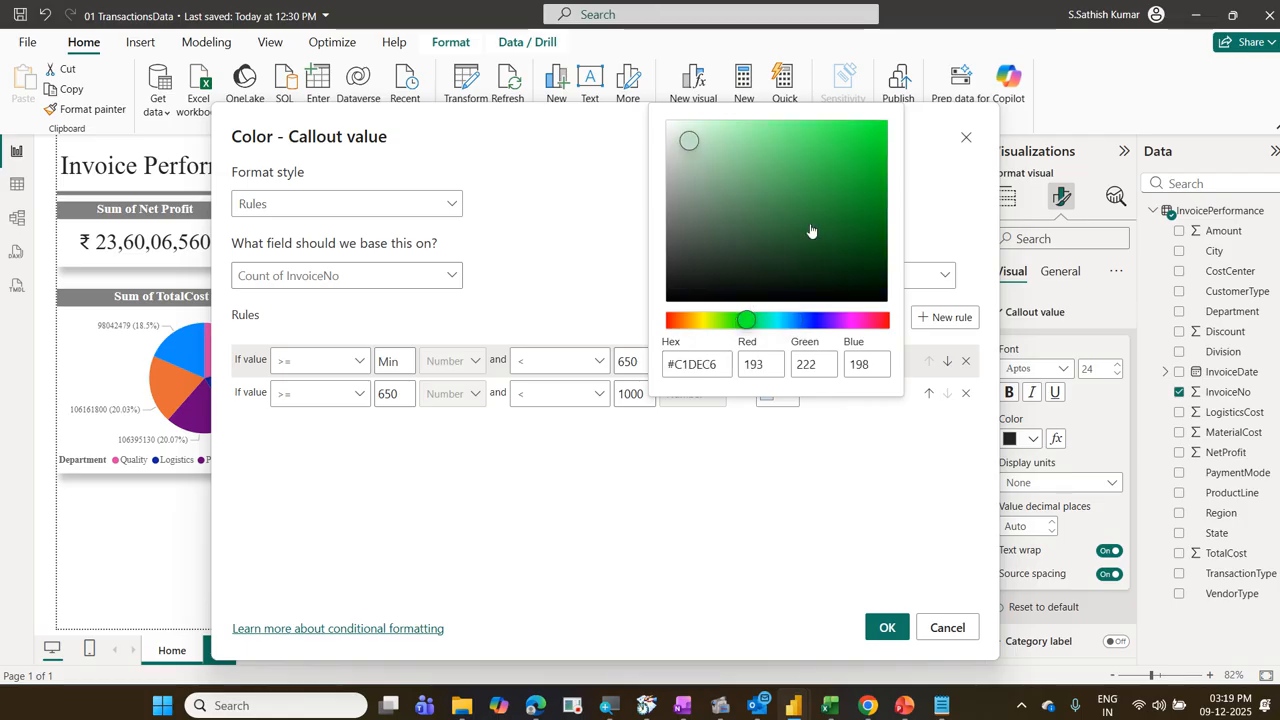
click(865, 139)
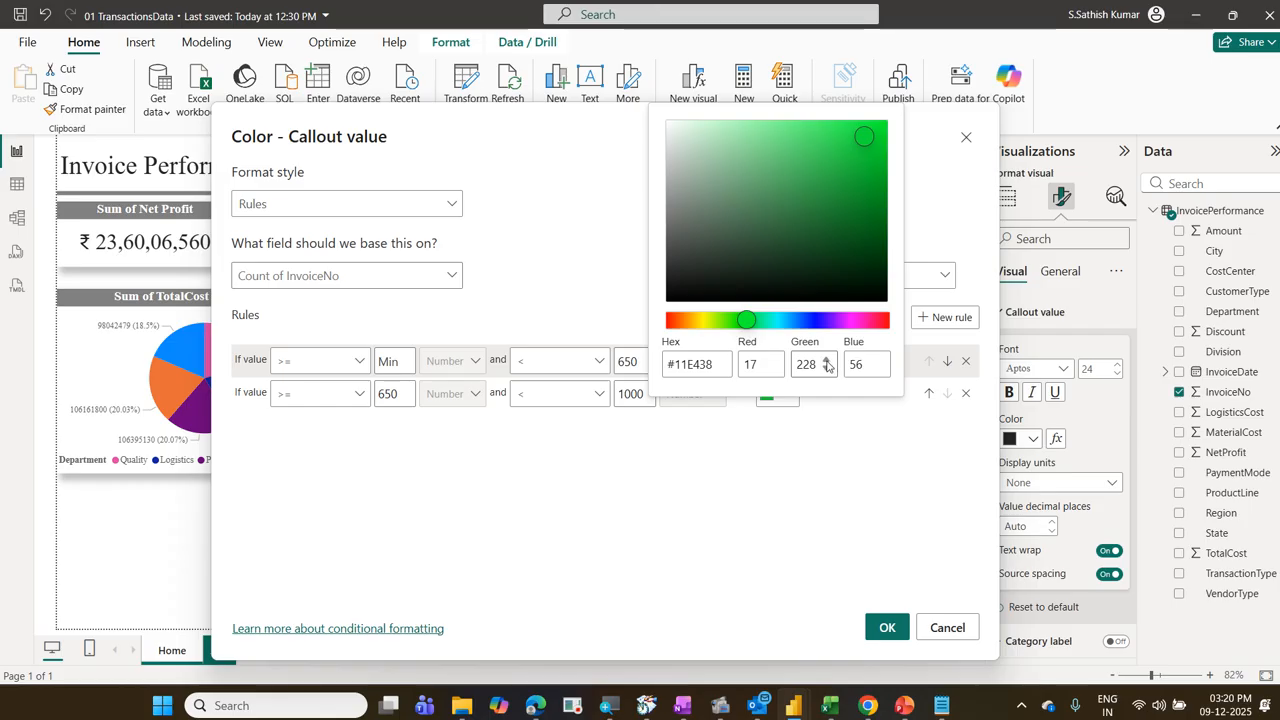
drag(818, 365, 786, 366)
text(255)
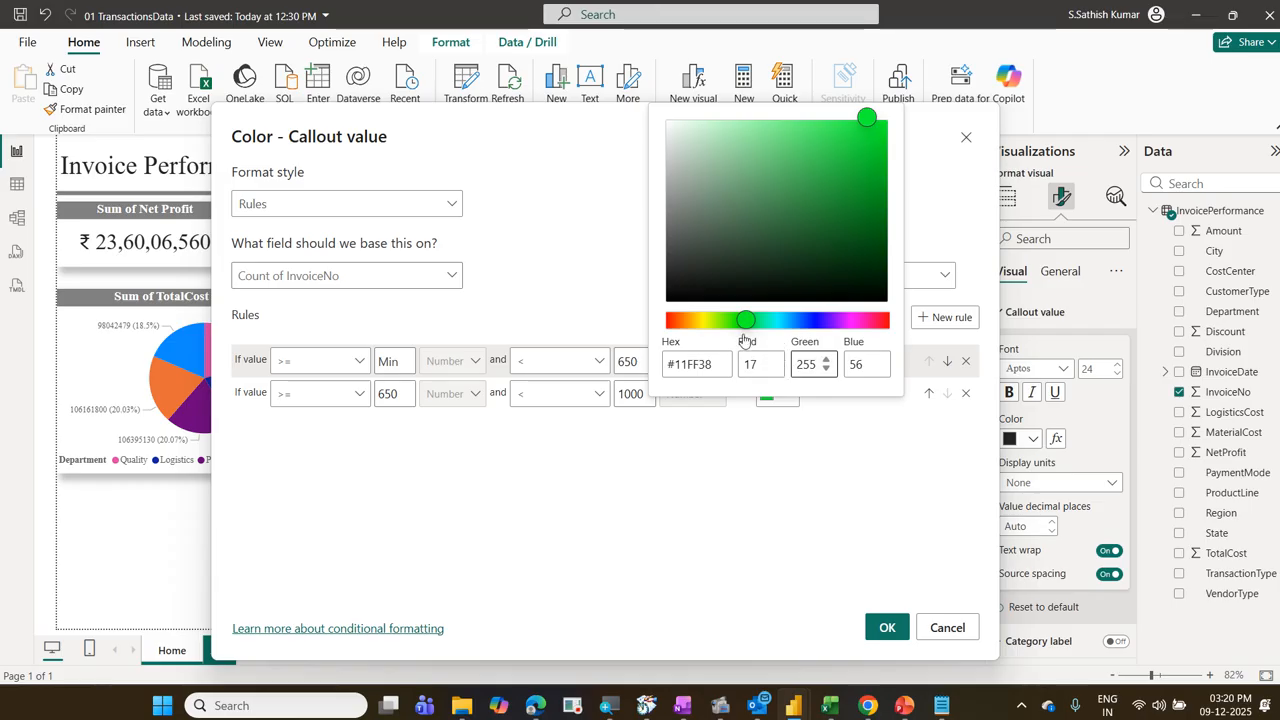
click(664, 205)
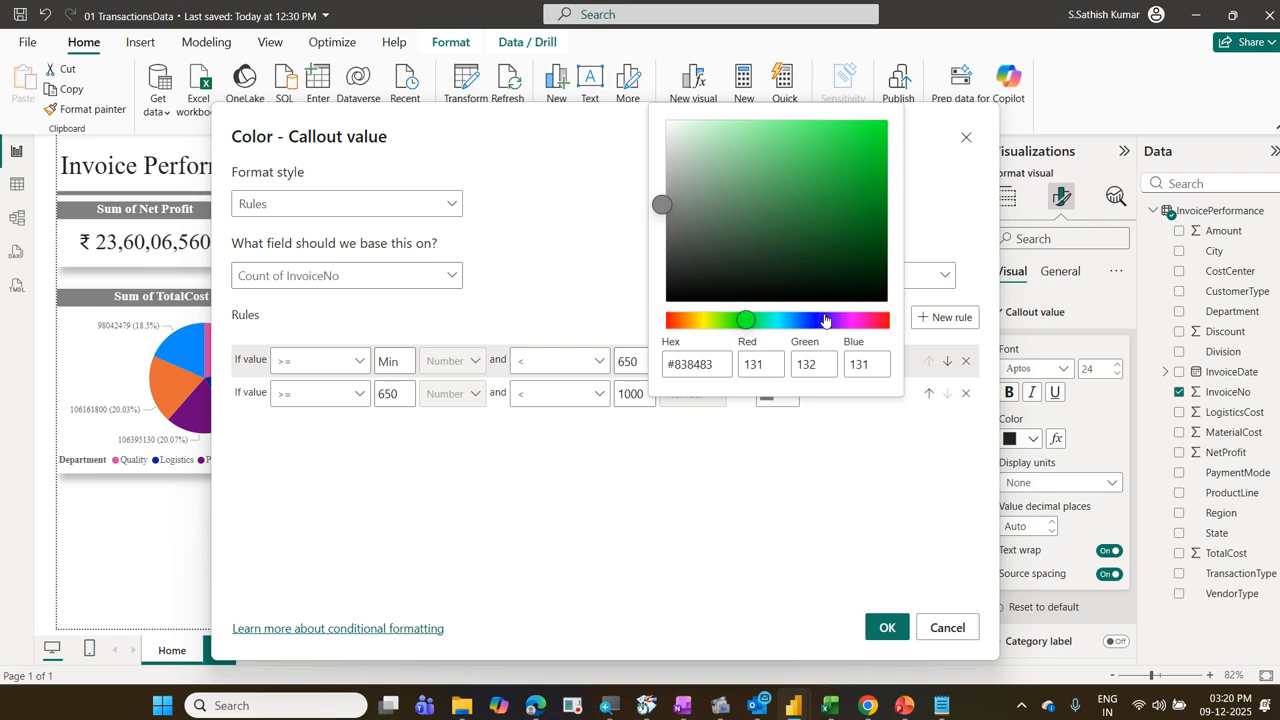
click(869, 132)
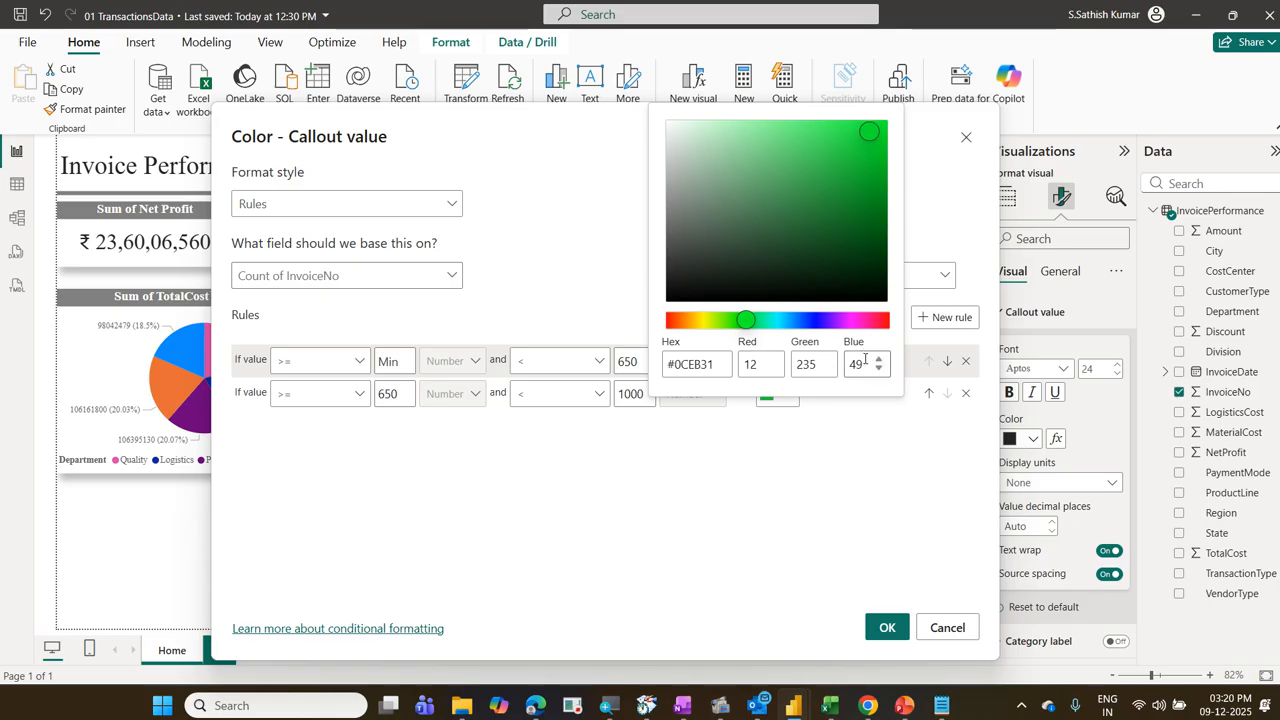
Step: Set the second rule's green to Red 0 and Green 255 (#00FF31) and apply the callout value color rules
drag(762, 364, 729, 362)
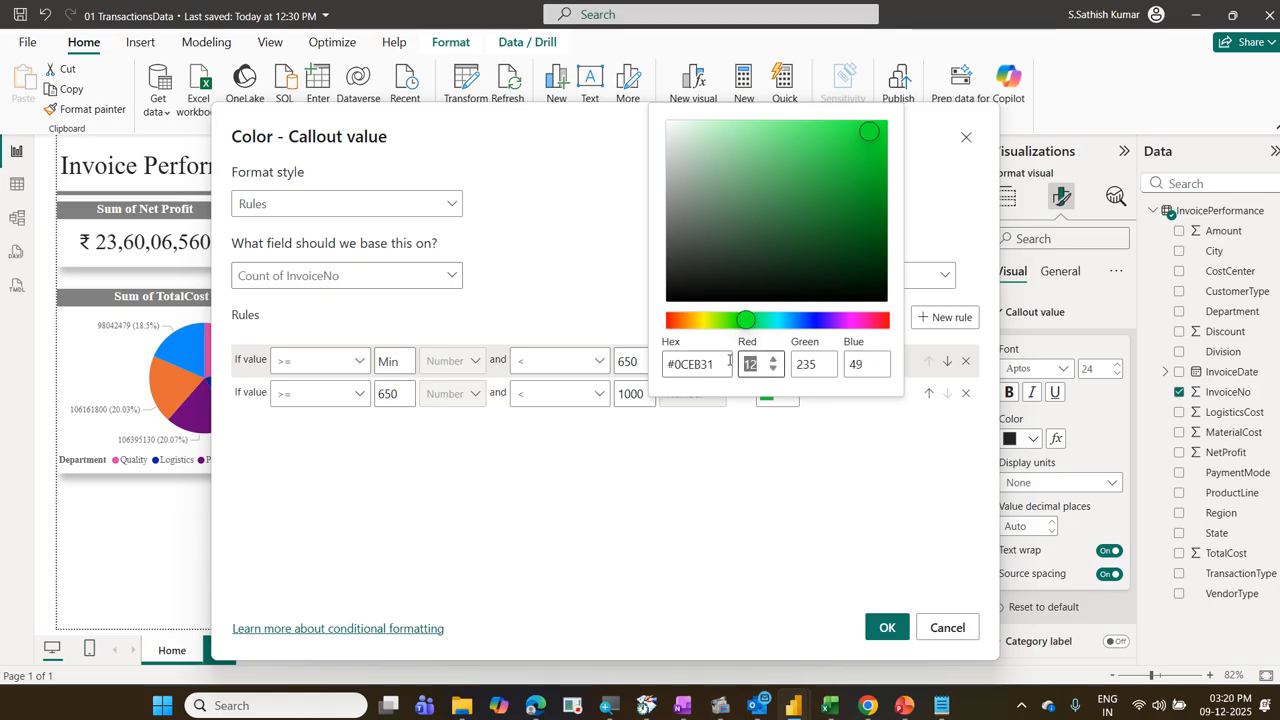
text(0)
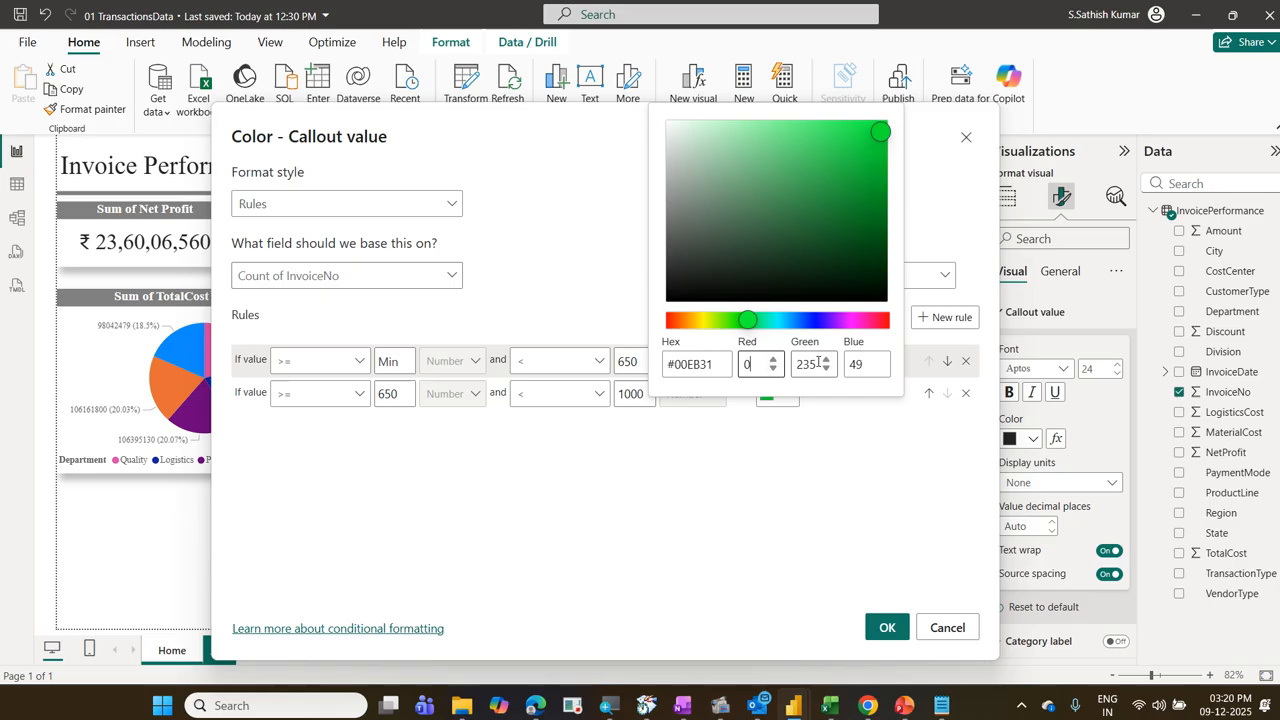
click(805, 364)
drag(805, 364, 787, 362)
text(255)
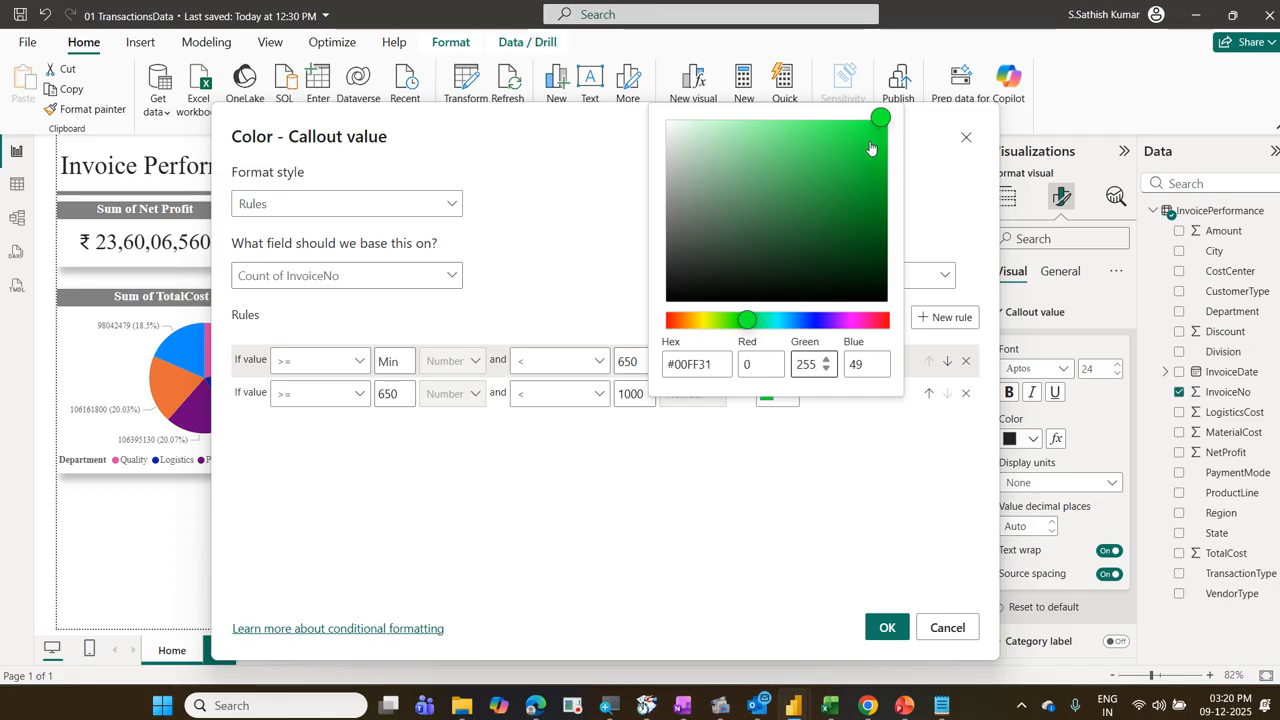
click(887, 622)
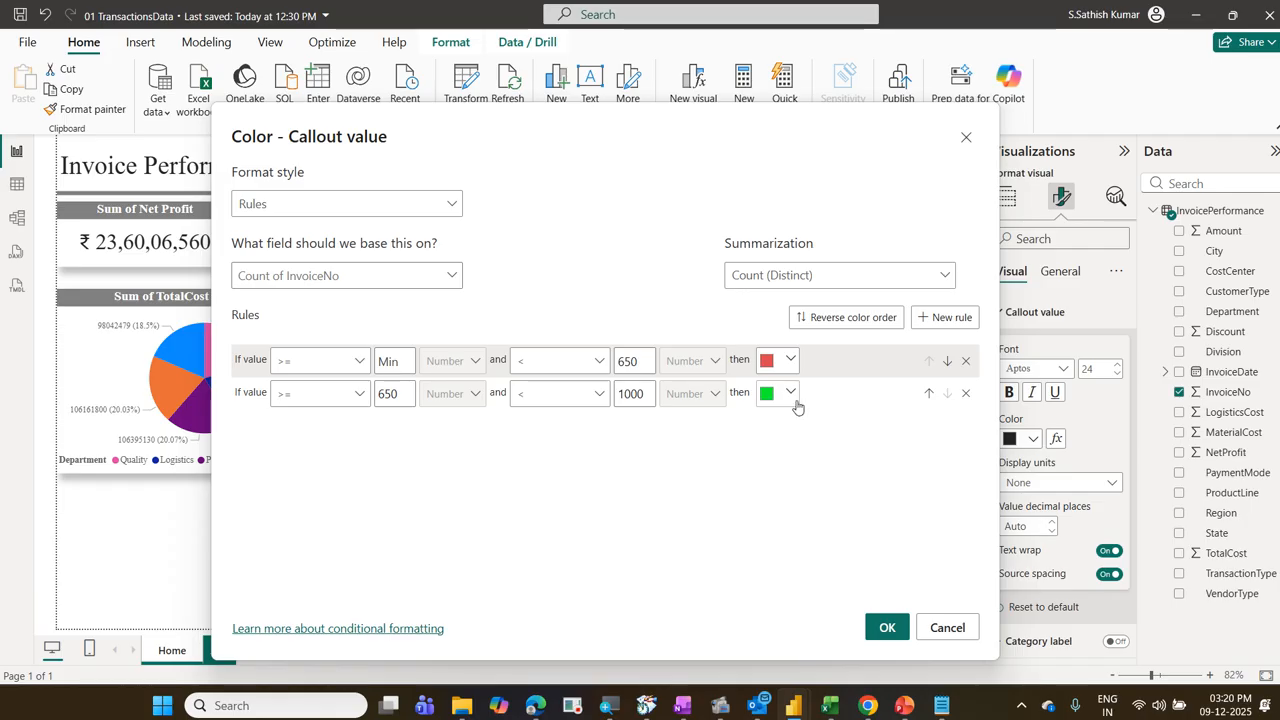
click(886, 627)
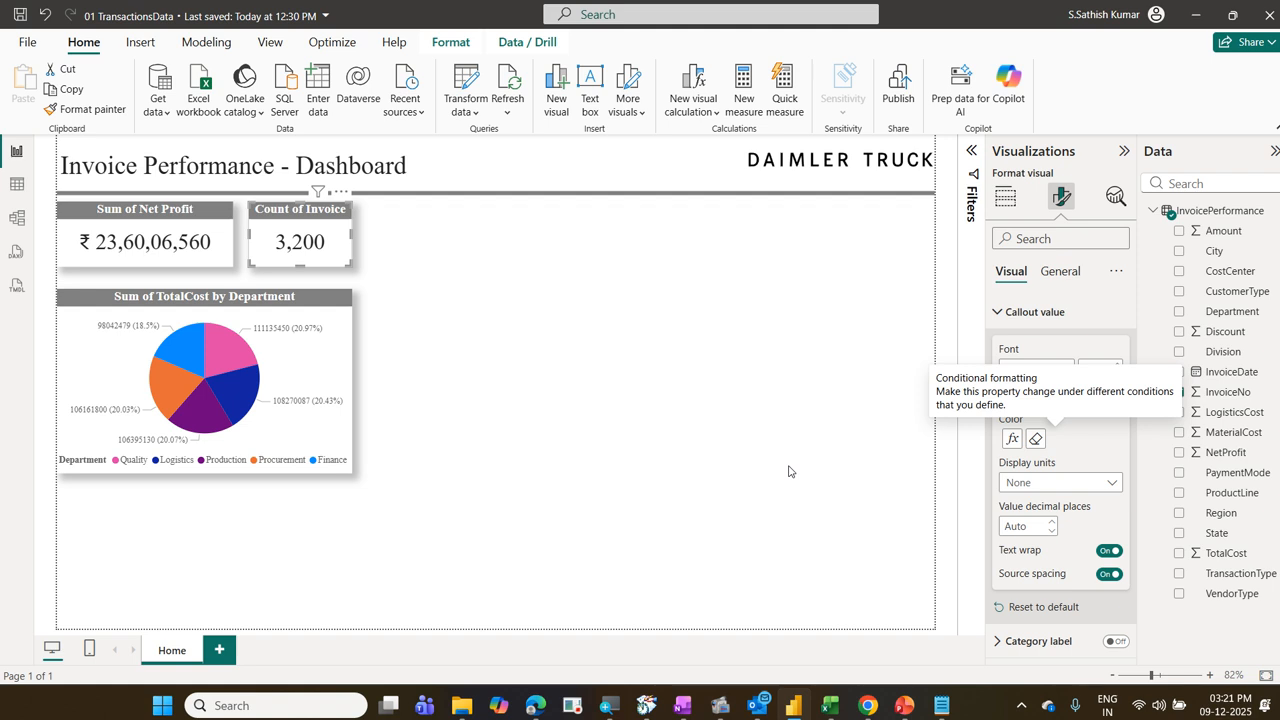
Step: Cross-filter the page by each department slice of the TotalCost pie chart to check the Count of Invoice card's color, and clear the selection
click(227, 363)
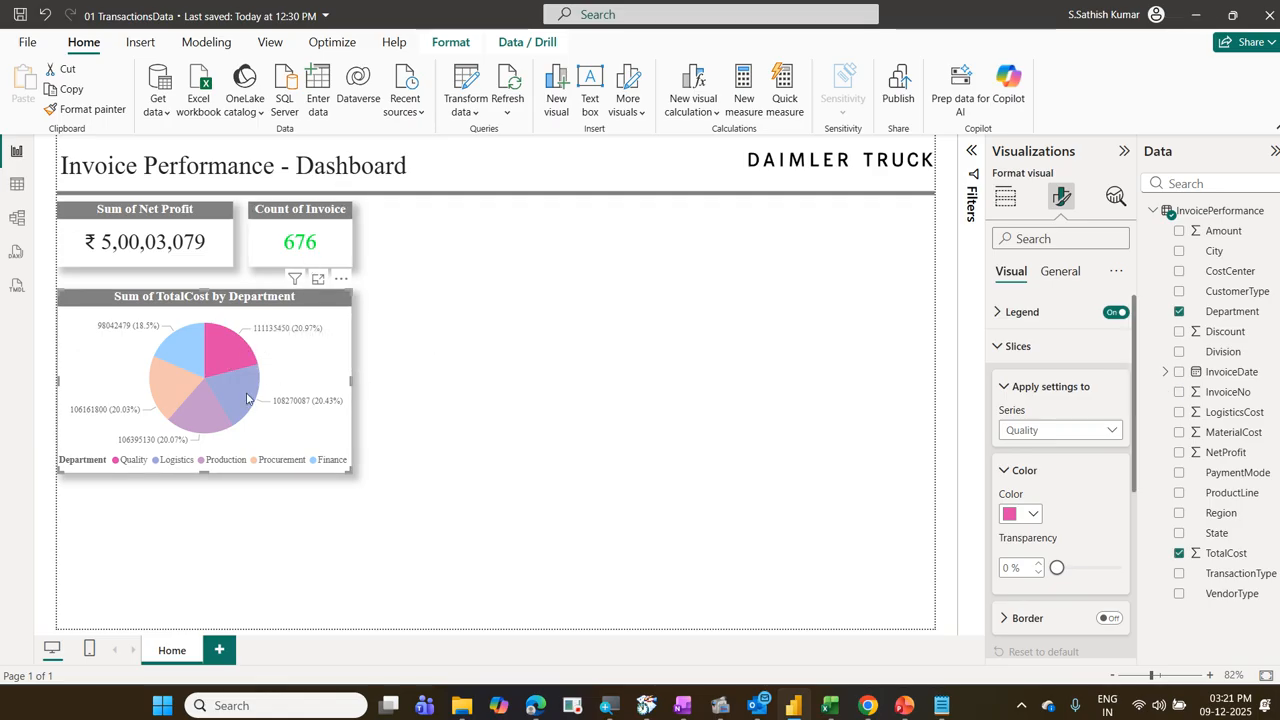
click(247, 398)
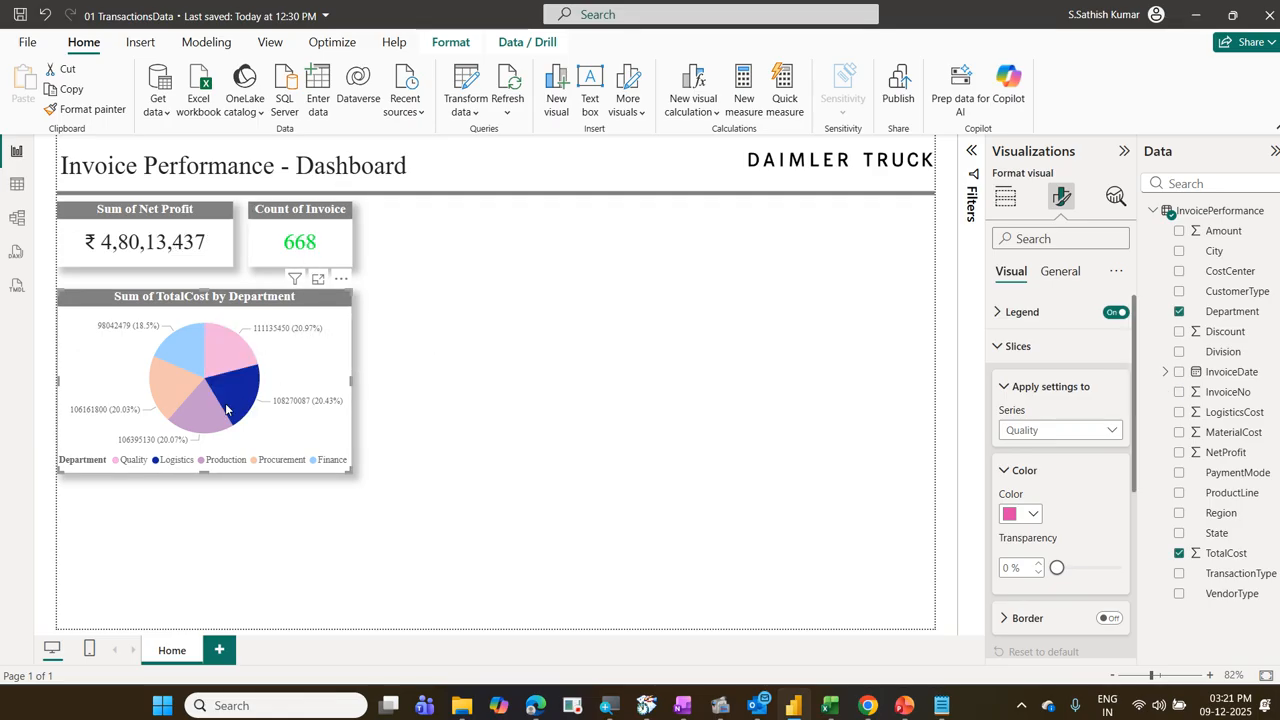
click(199, 426)
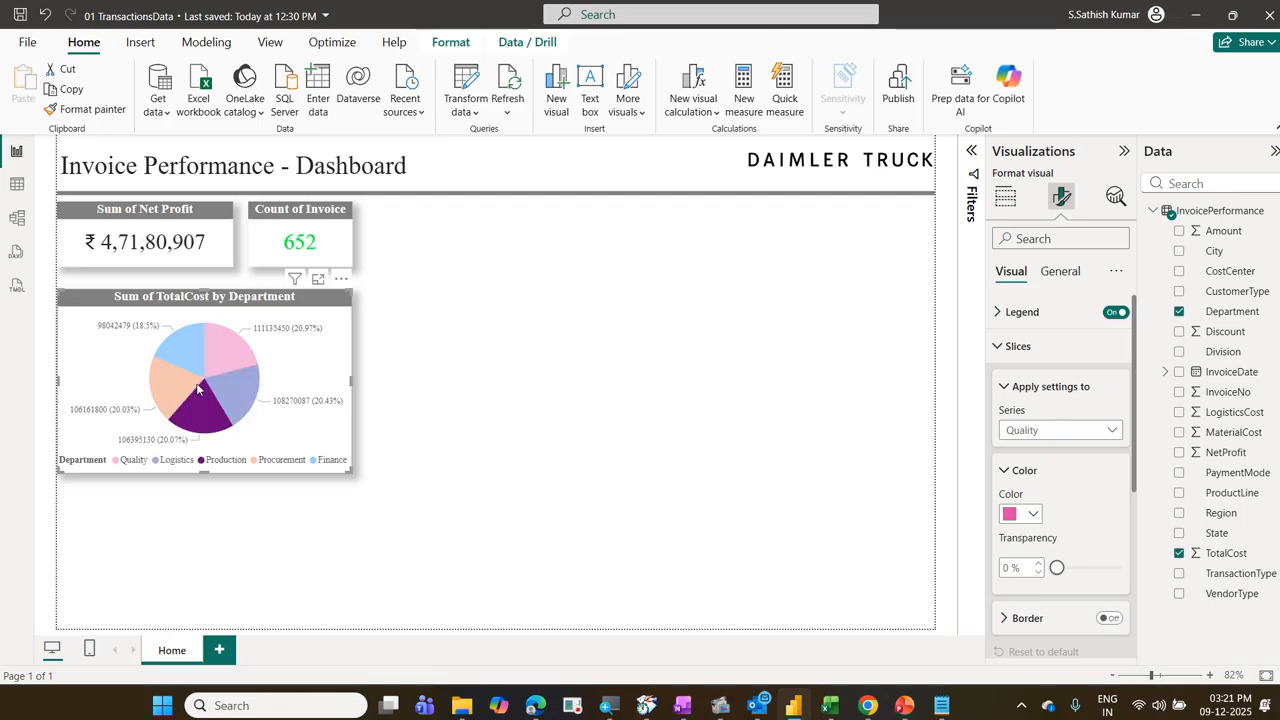
click(186, 383)
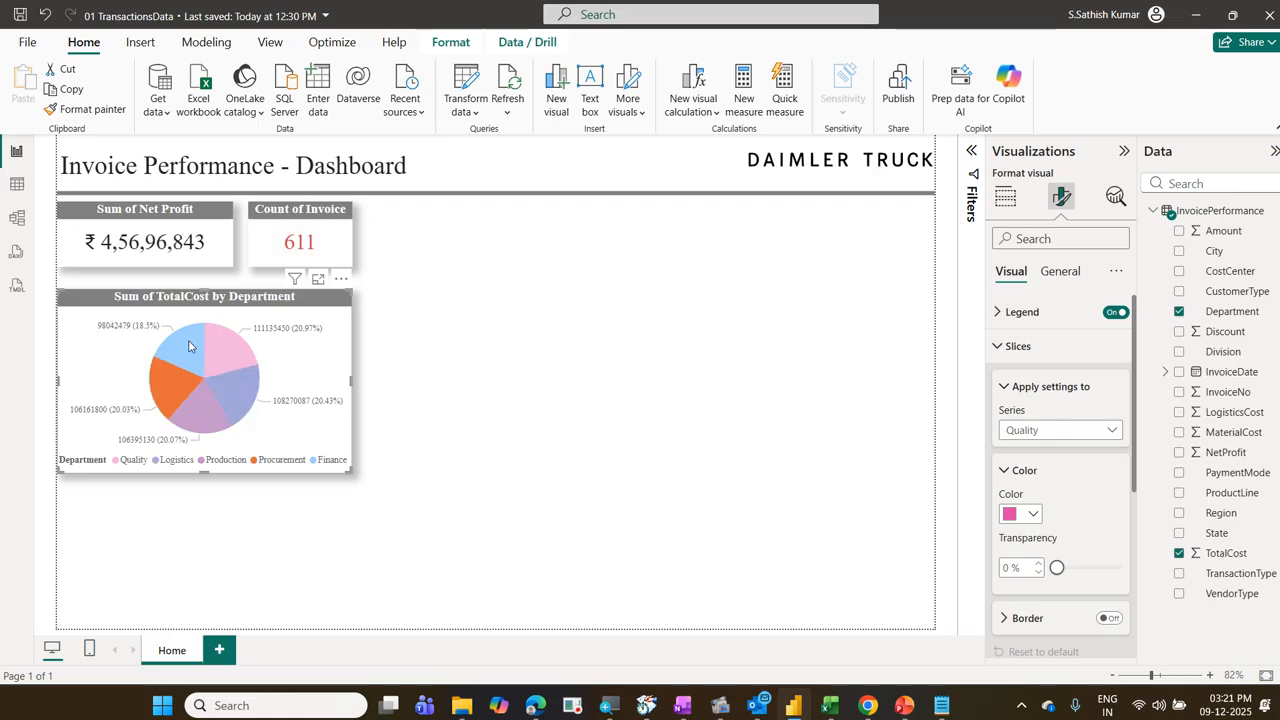
click(190, 362)
click(235, 350)
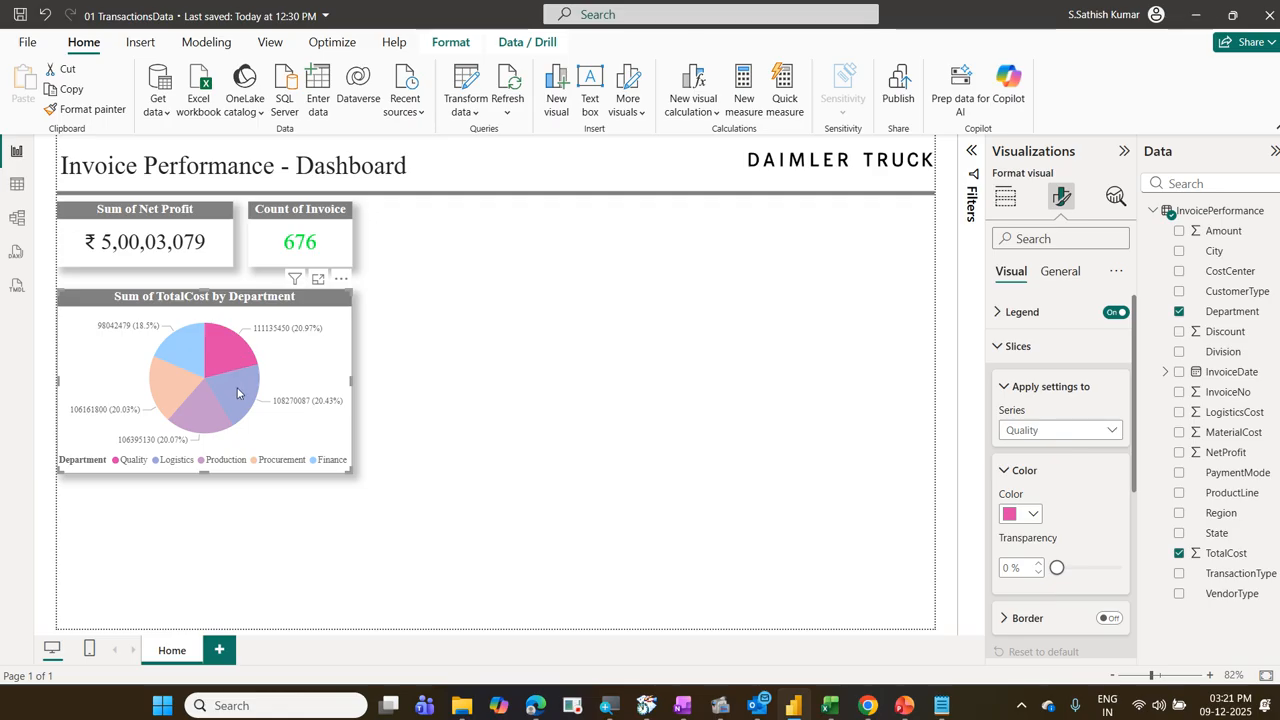
click(239, 388)
click(200, 405)
click(172, 385)
click(182, 340)
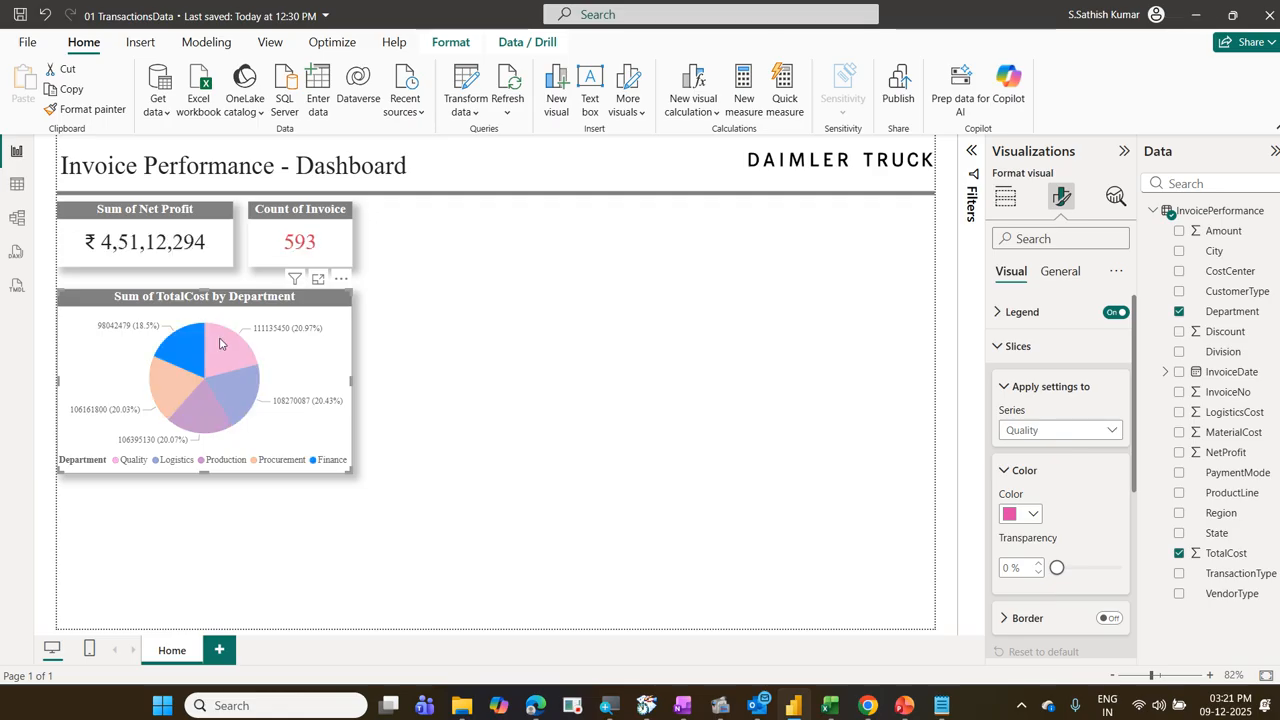
click(225, 346)
click(229, 389)
click(206, 400)
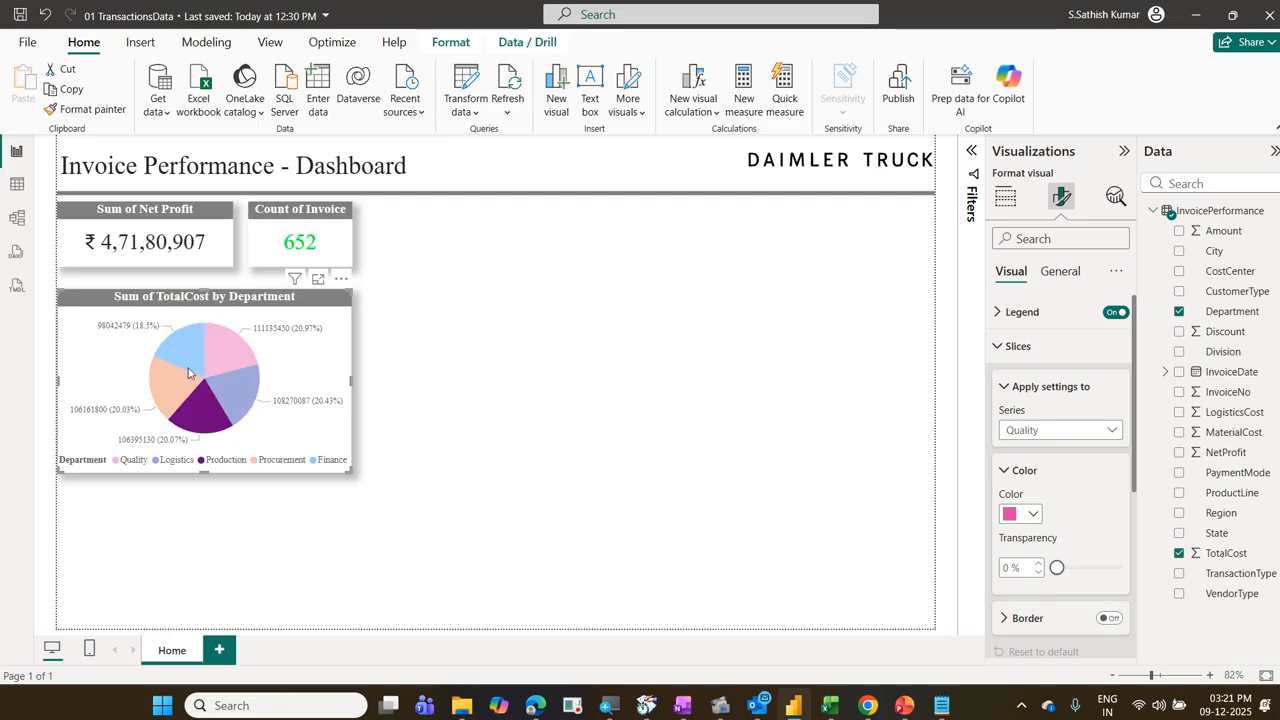
click(185, 350)
click(202, 336)
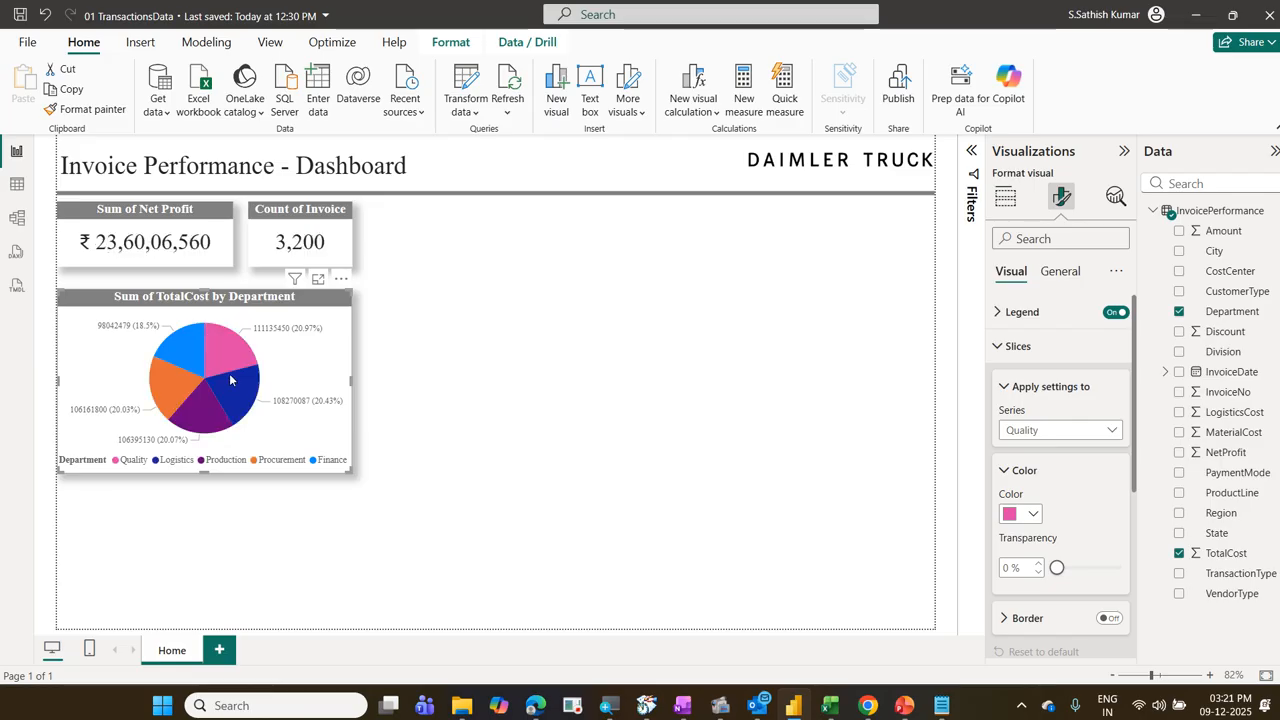
click(225, 346)
click(232, 390)
click(280, 378)
Step: Select the Count of Invoice card and reopen the conditional formatting settings of its callout value color
click(347, 245)
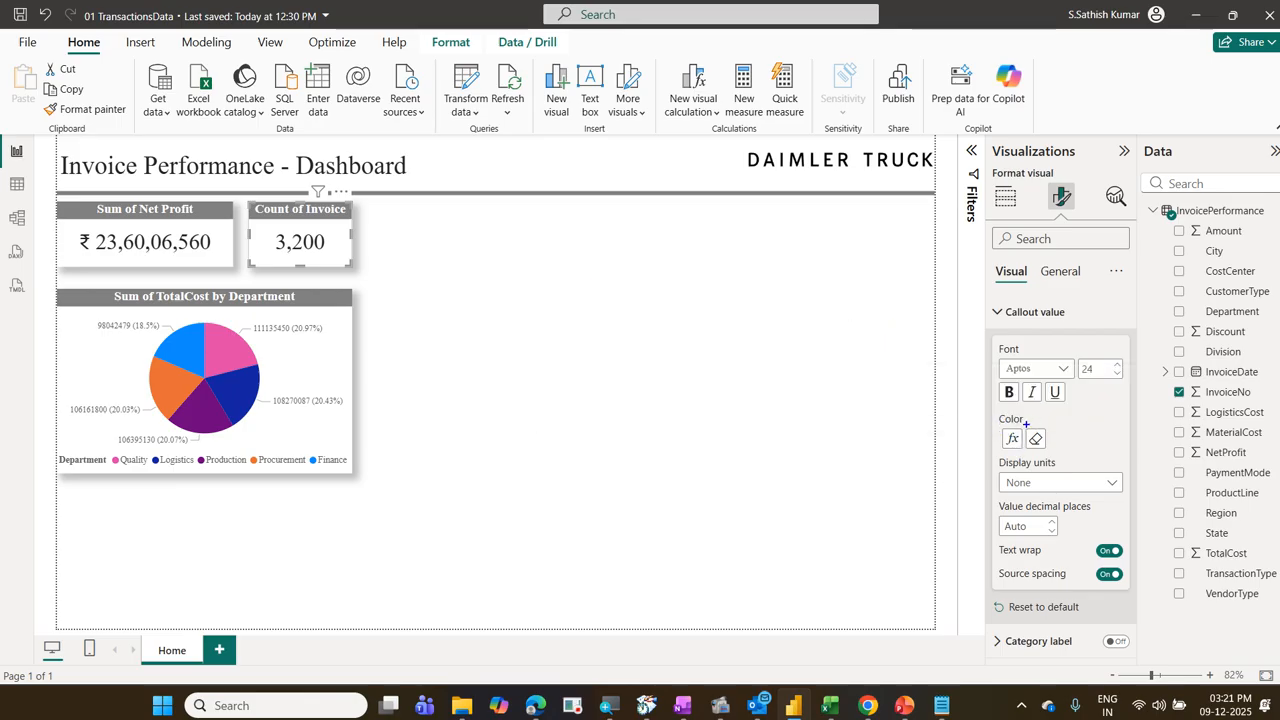
mouse_move(1027, 425)
mouse_down()
mouse_move(1051, 457)
mouse_move(1058, 420)
mouse_move(1022, 446)
mouse_move(1060, 452)
mouse_up()
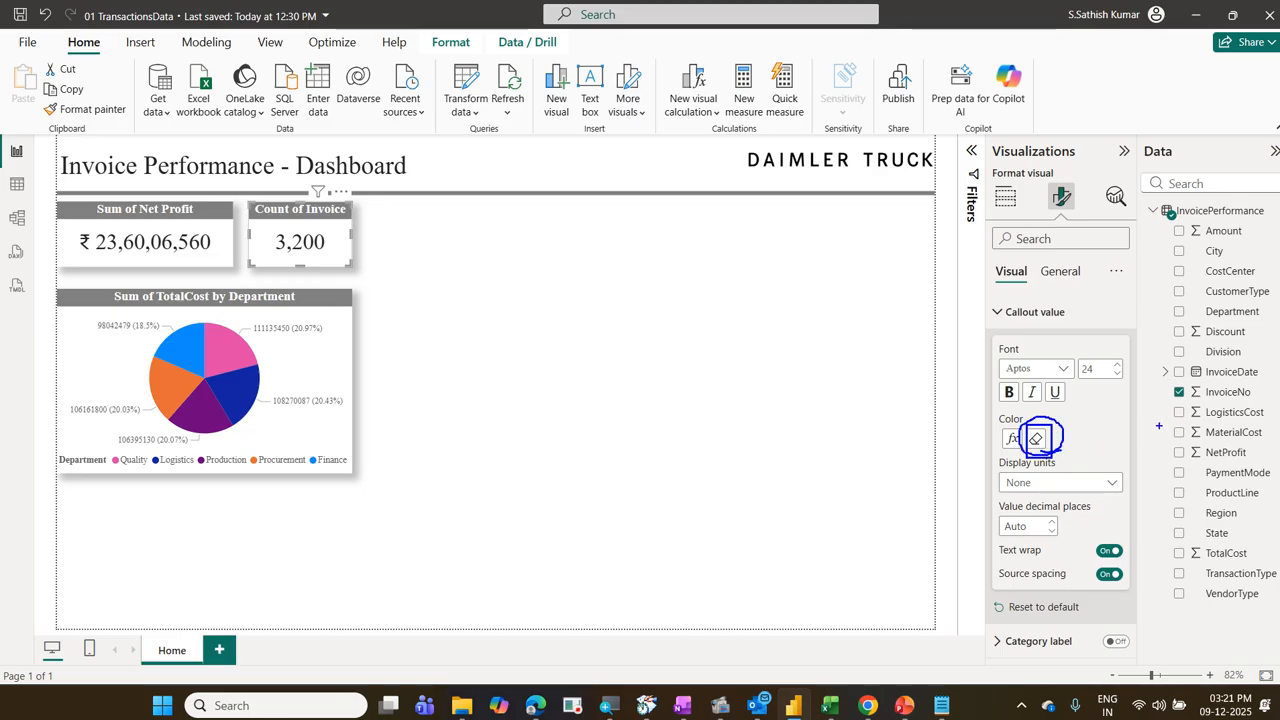
key(Escape)
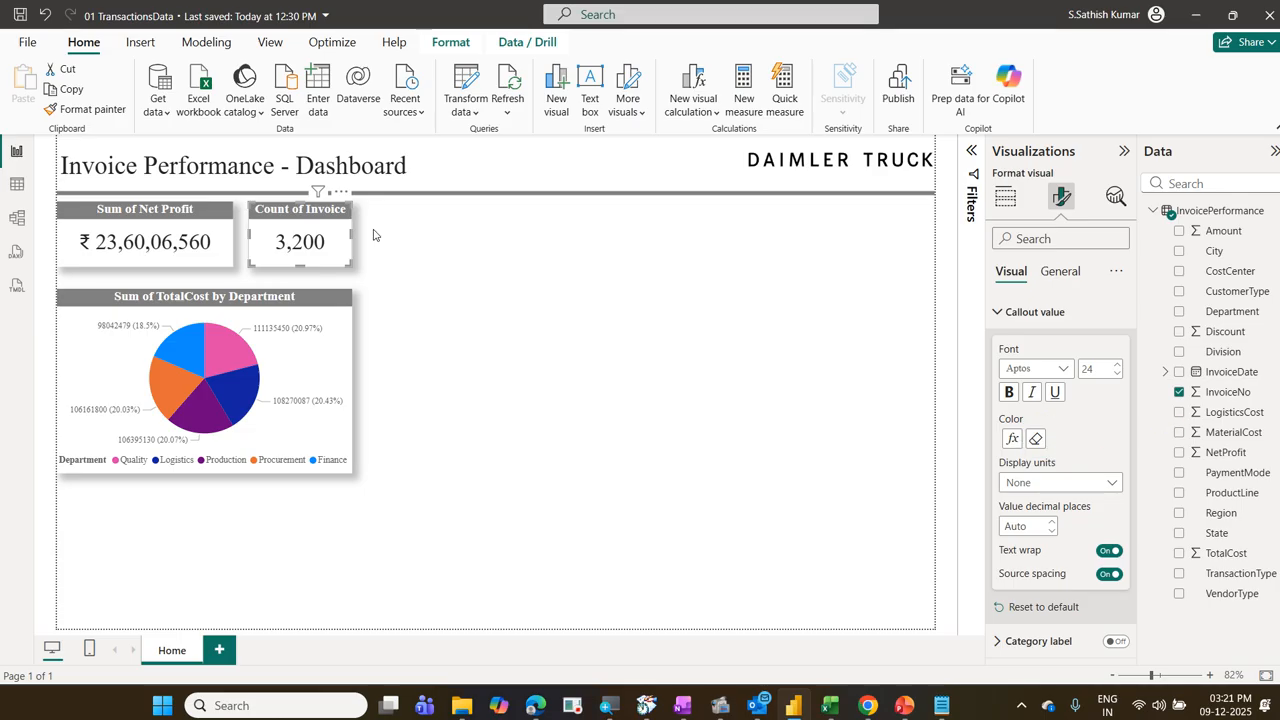
click(1011, 440)
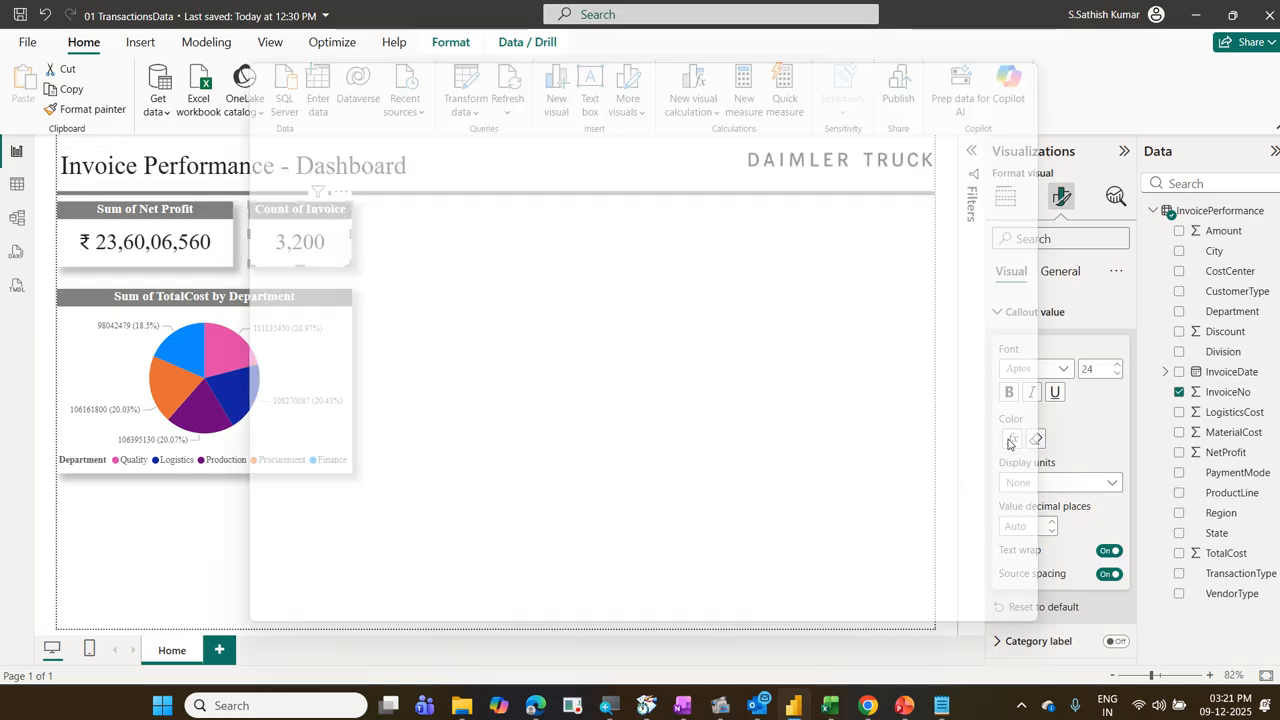
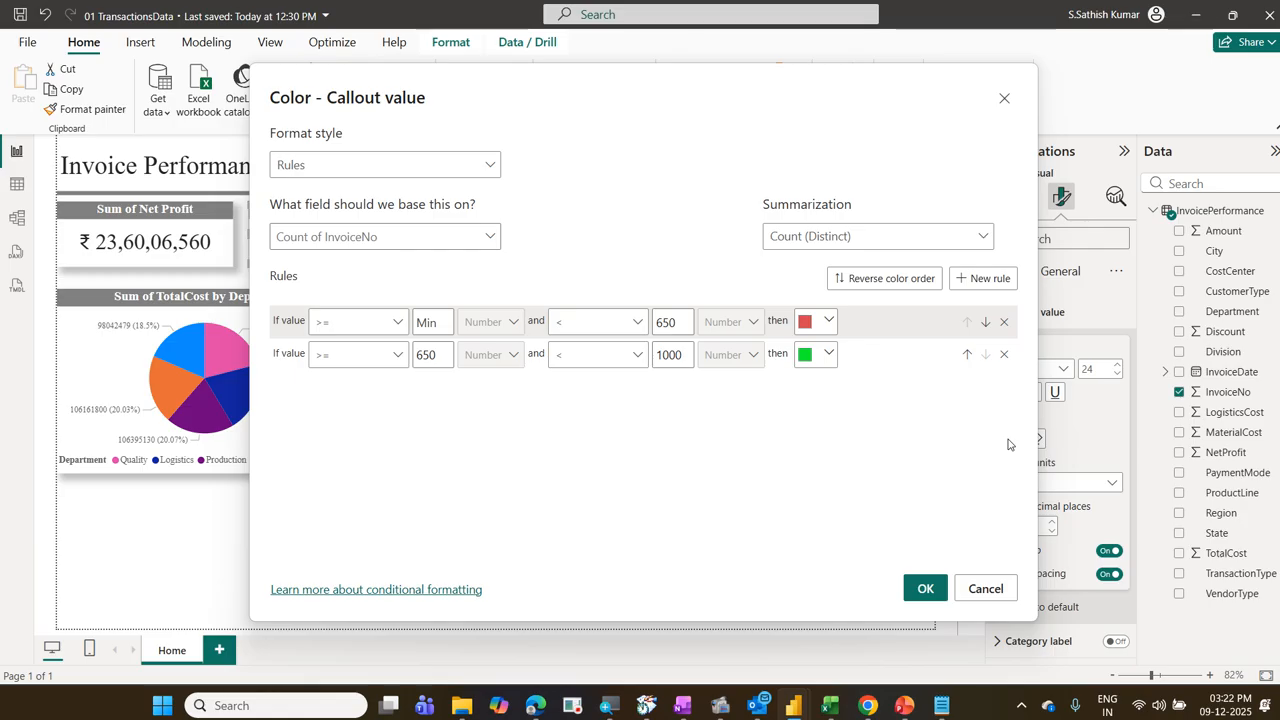
Step: Confirm the callout value color rules of the Count of Invoice card
click(925, 588)
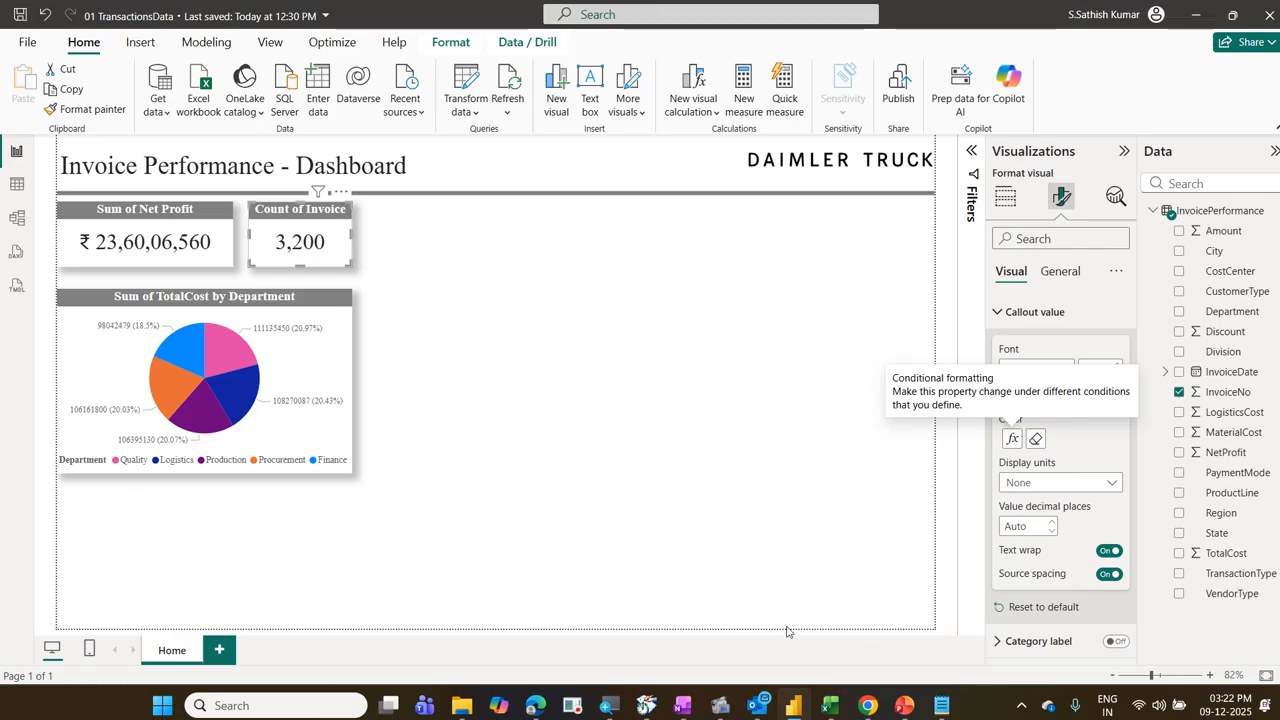
mouse_move(718, 701)
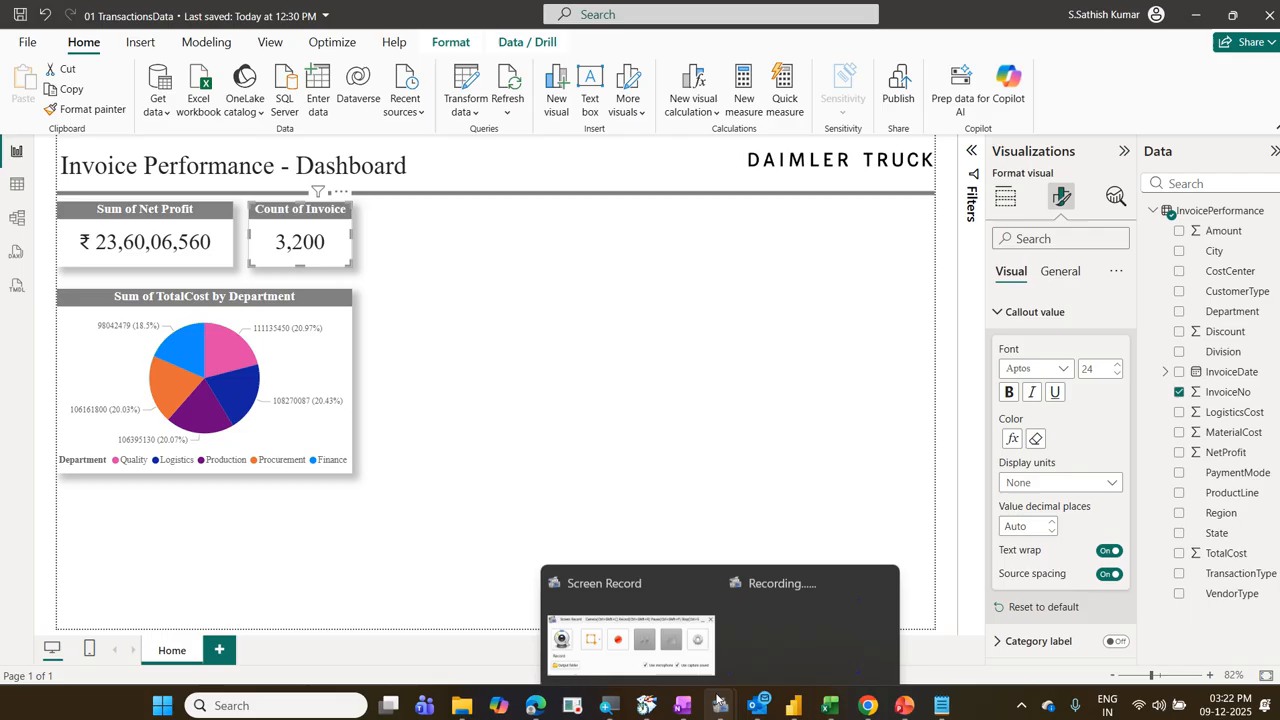
click(705, 585)
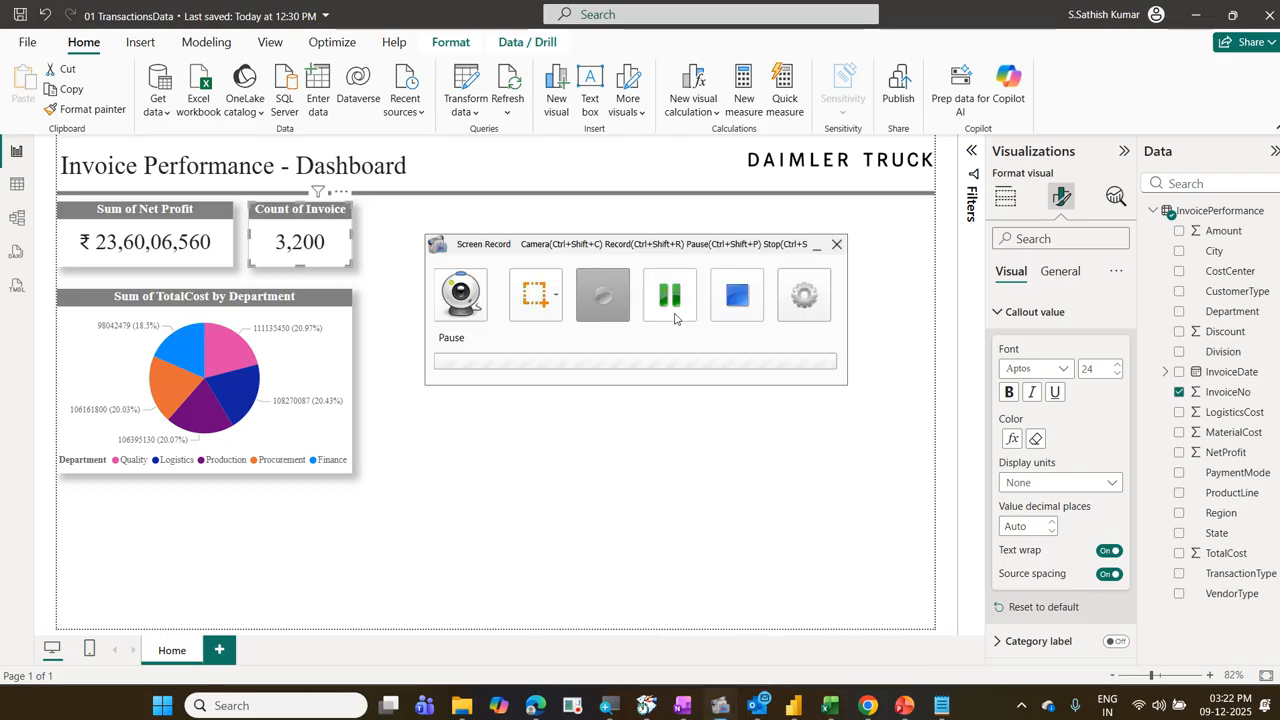
click(613, 318)
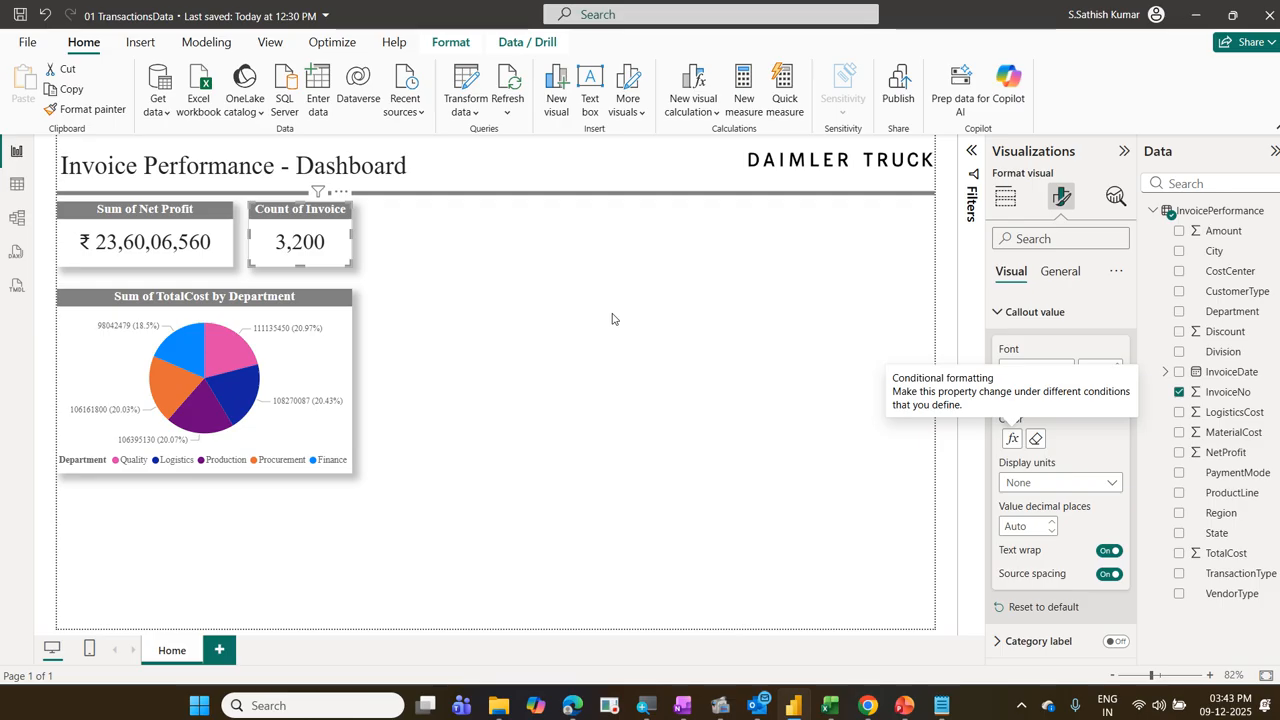
Step: Select the TotalCost by Department pie chart and examine the Quality slice's tooltip and the numeric fields that could be added to it
click(343, 334)
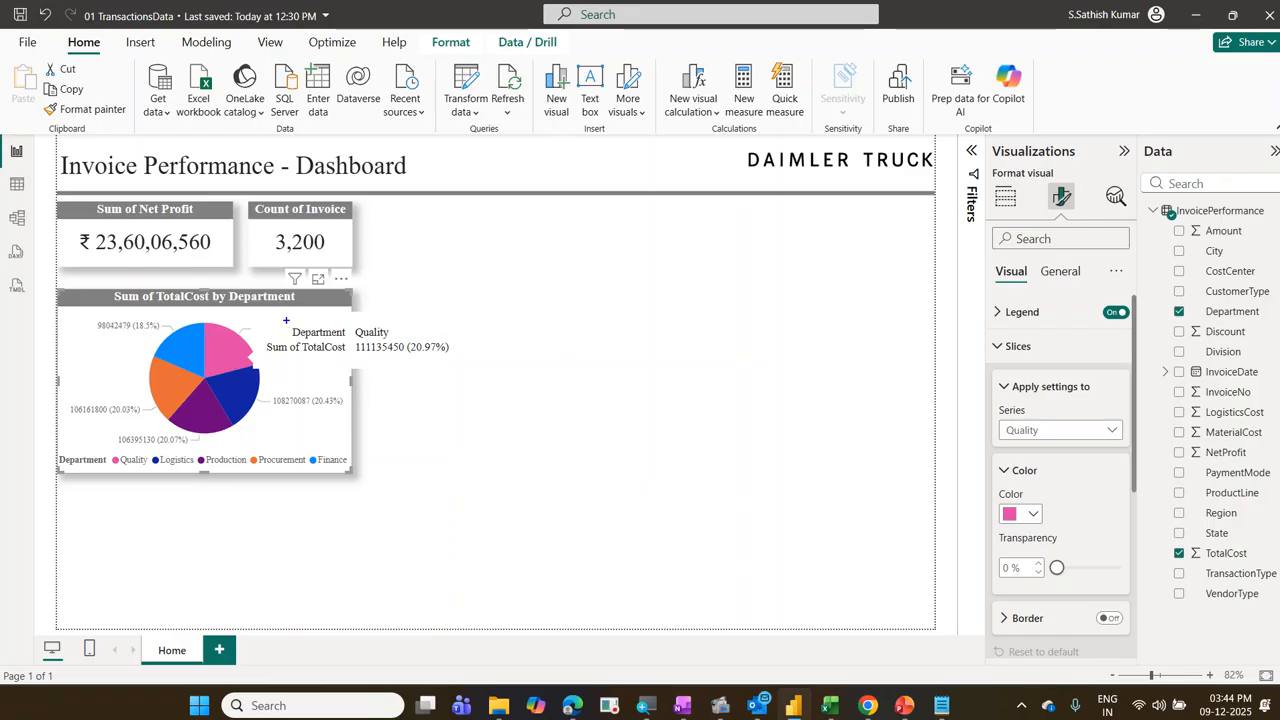
drag(286, 320, 402, 344)
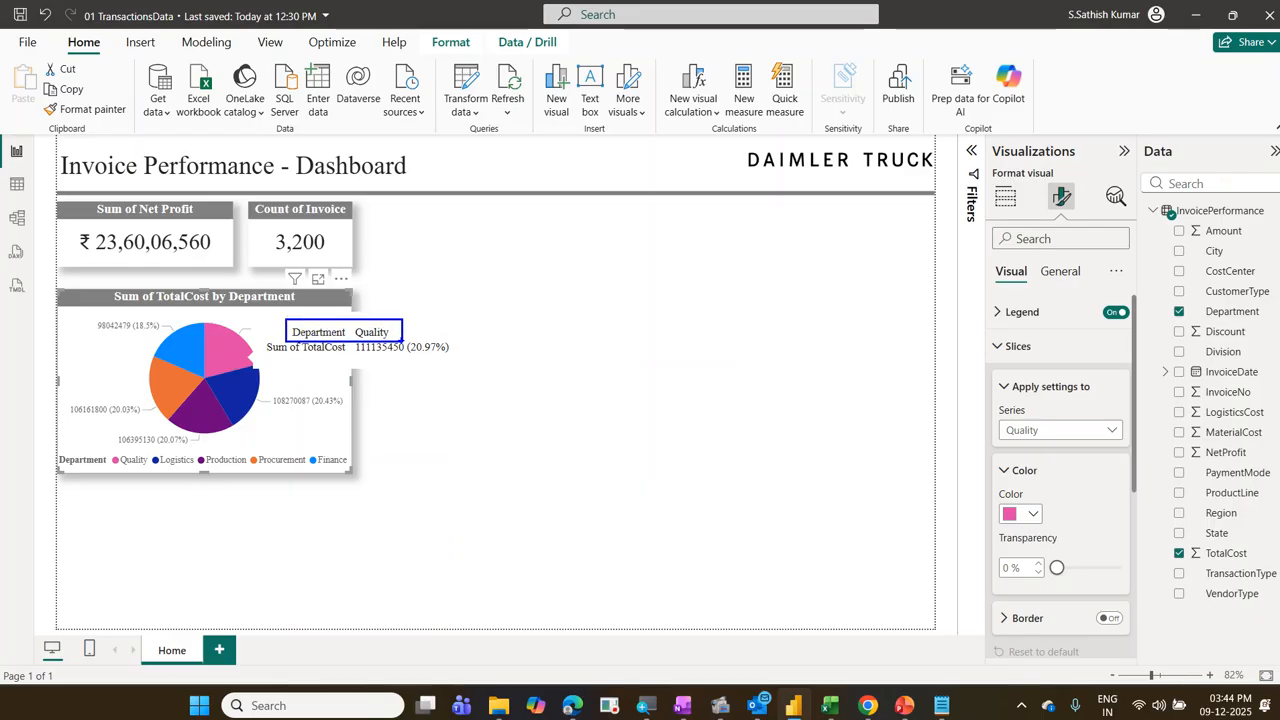
drag(252, 338, 454, 358)
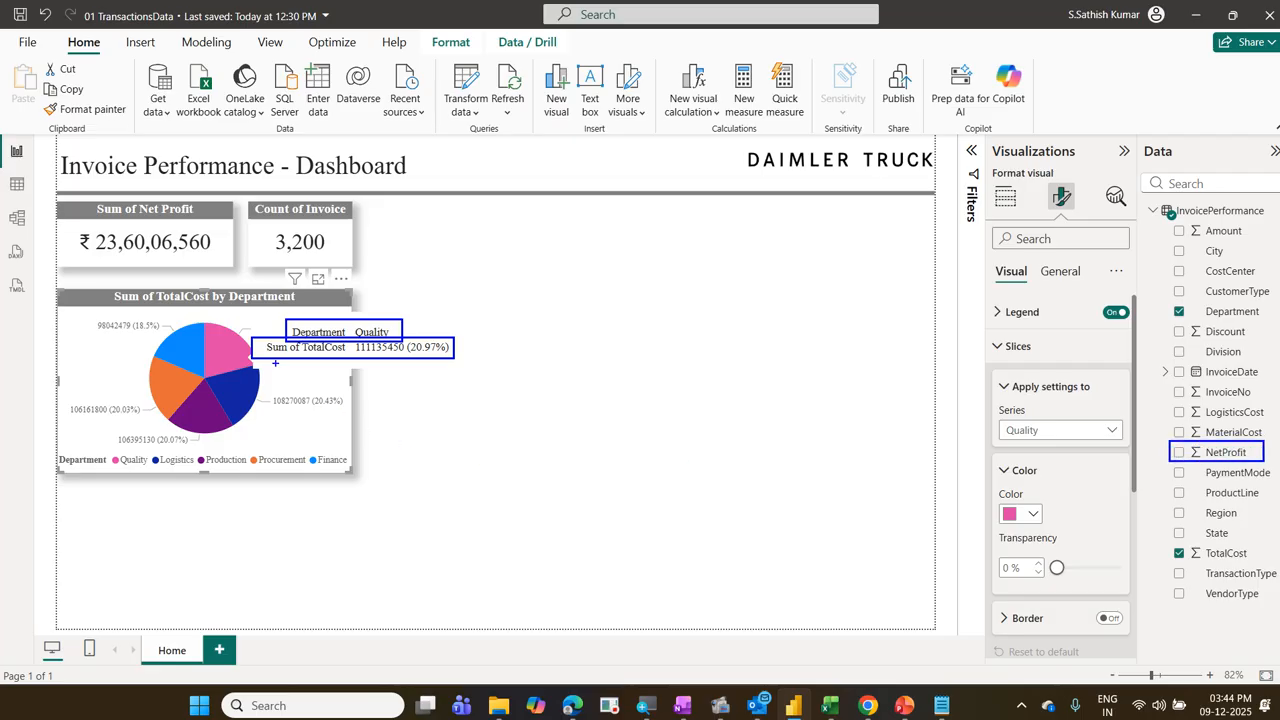
drag(269, 363, 451, 377)
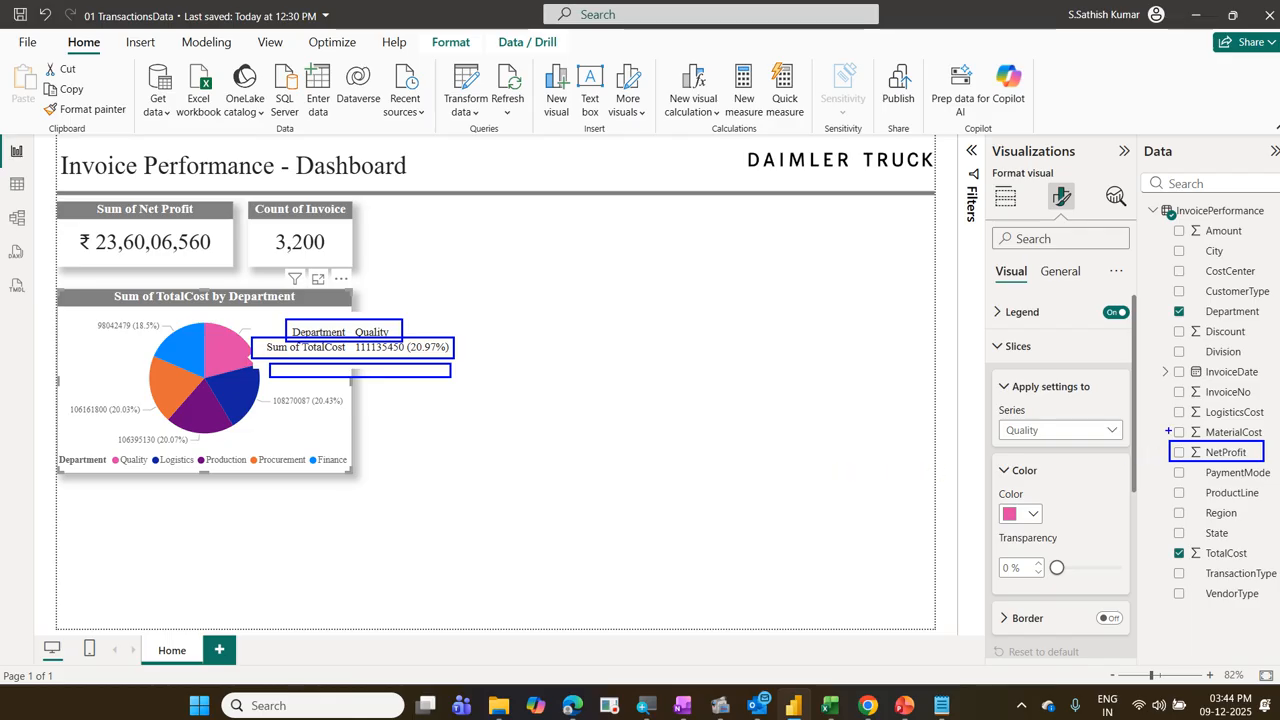
mouse_move(1168, 431)
mouse_down()
mouse_move(1195, 411)
mouse_move(1187, 399)
mouse_up()
drag(1160, 333, 1202, 312)
drag(1156, 236, 1184, 217)
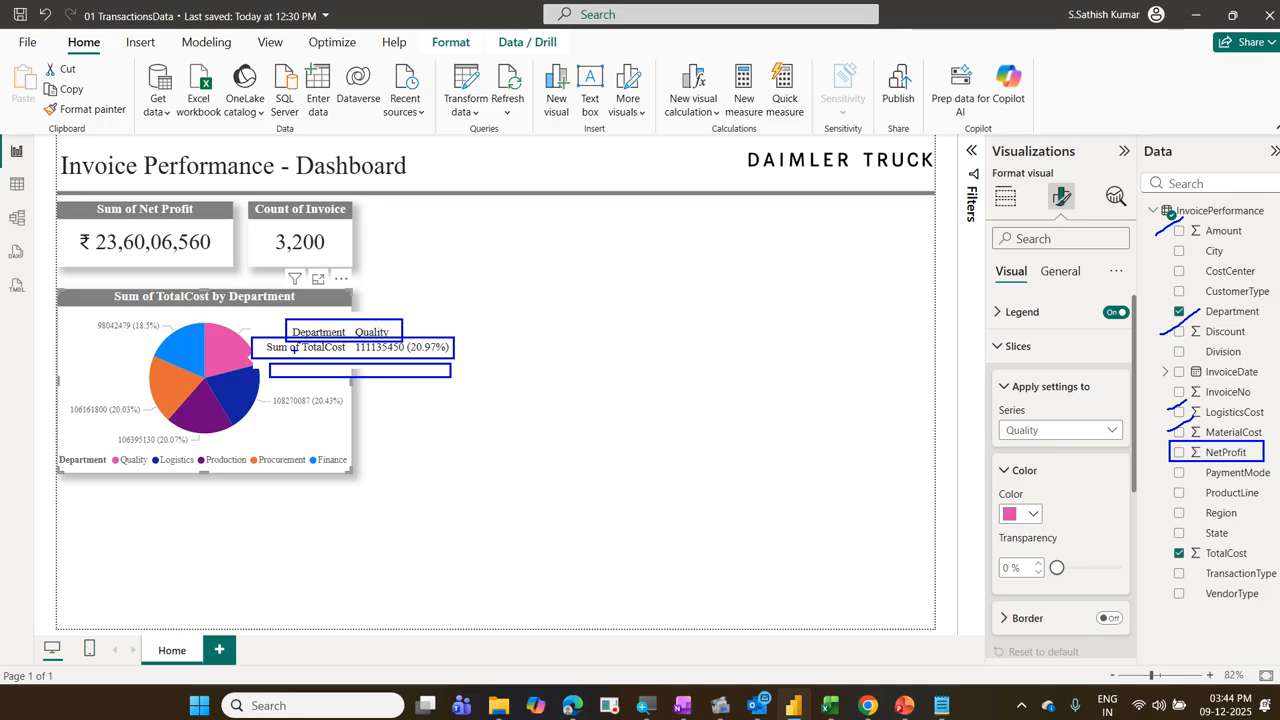
mouse_move(184, 320)
mouse_down()
mouse_move(92, 400)
mouse_move(288, 322)
mouse_up()
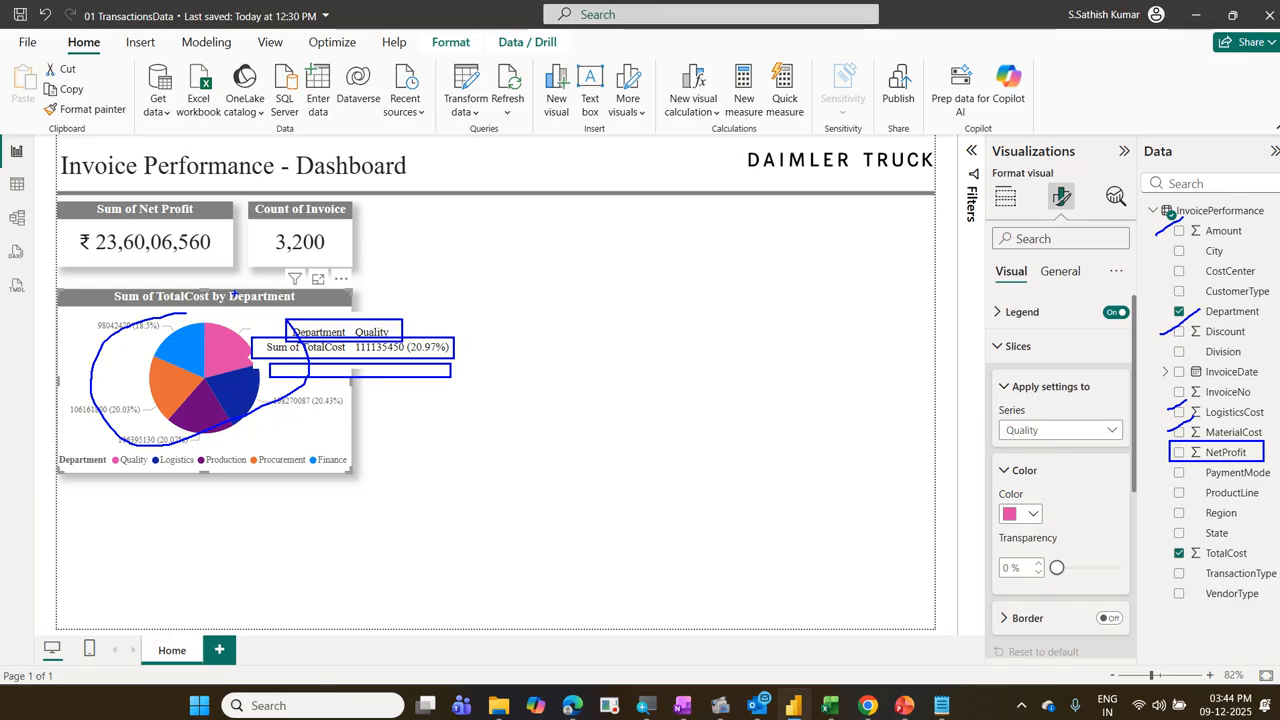
key(Escape)
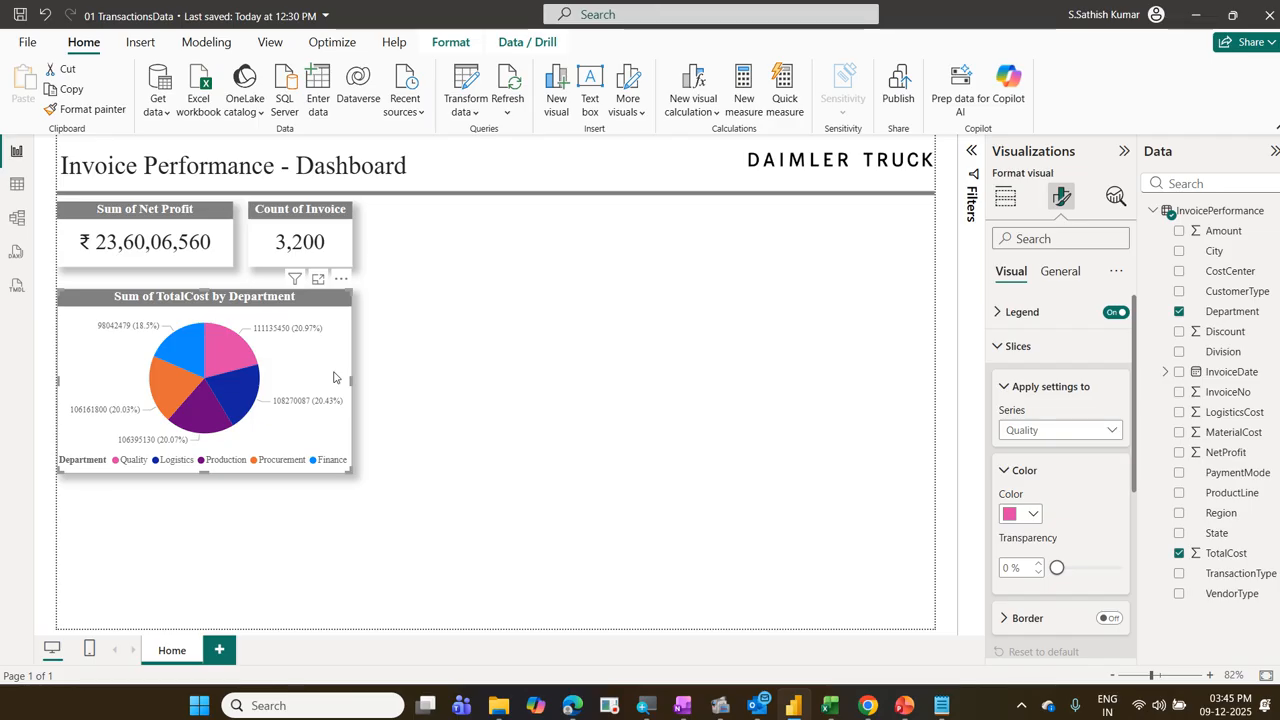
mouse_move(104, 283)
mouse_down()
mouse_move(140, 308)
mouse_move(312, 334)
mouse_move(314, 316)
mouse_up()
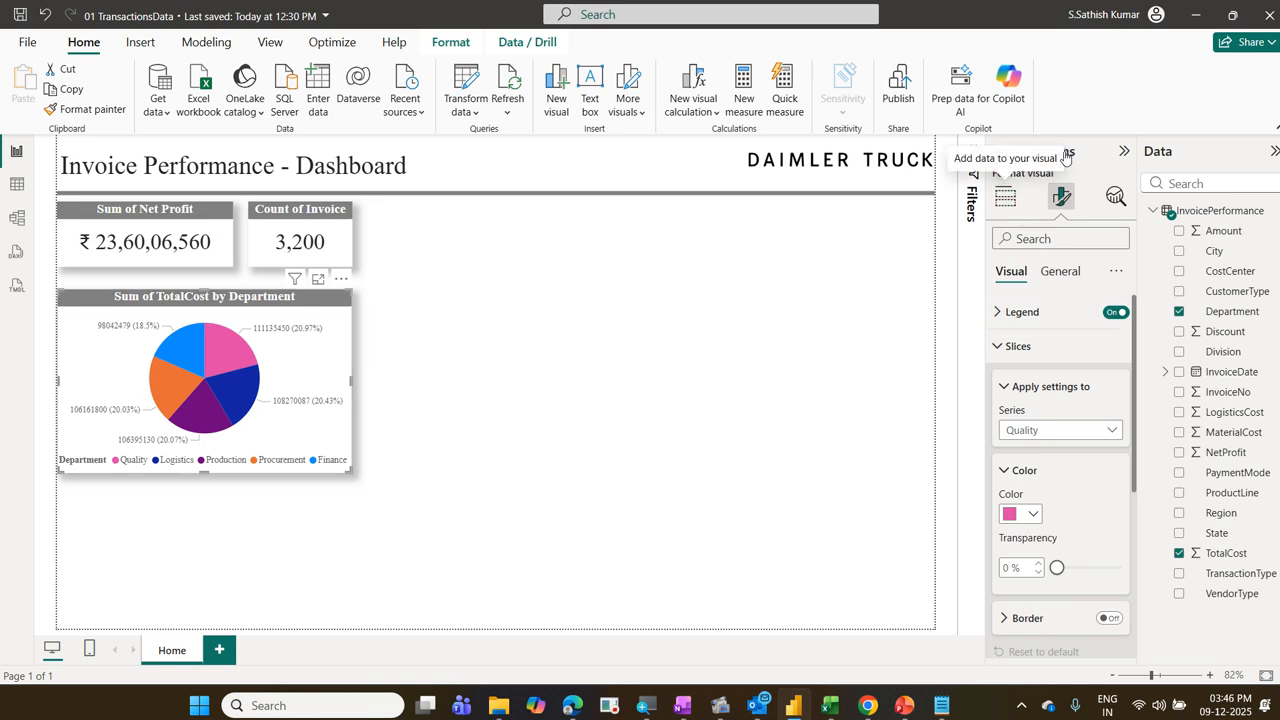
Step: Show the pie chart's data field settings and examine its Legend, Values, Details and Tooltips assignments
click(1005, 200)
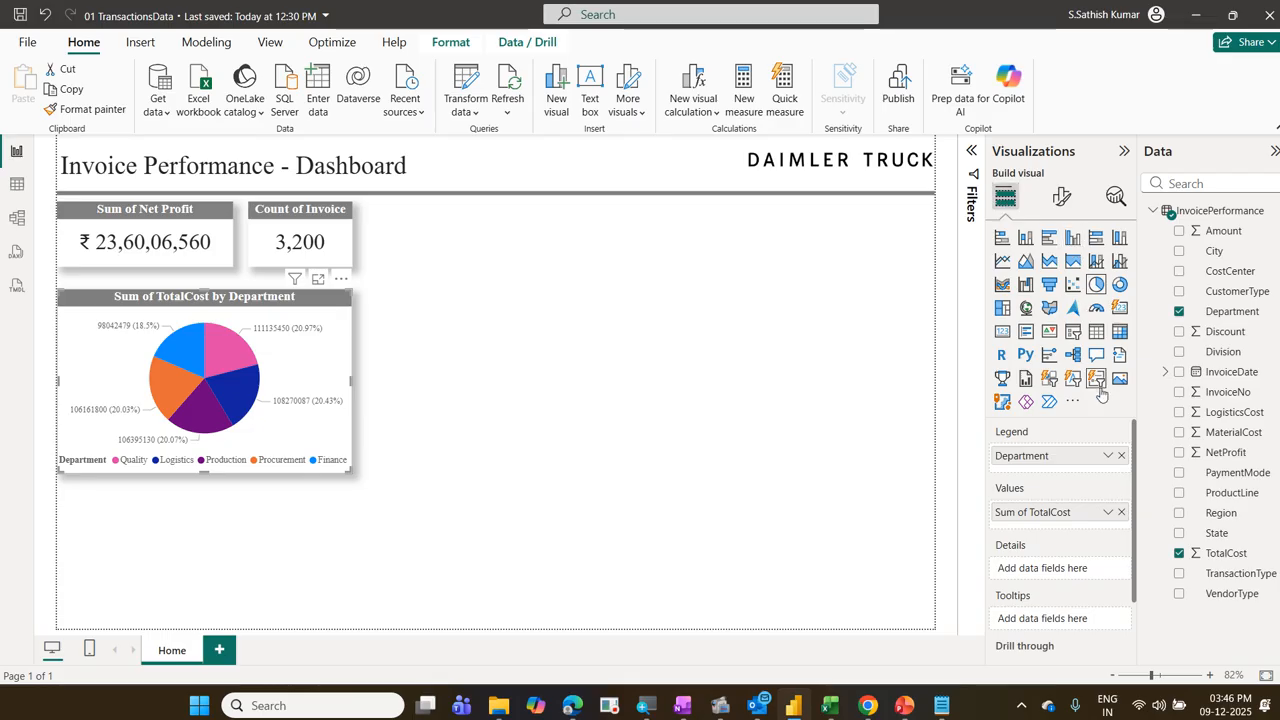
scroll(1088, 448, down, 1)
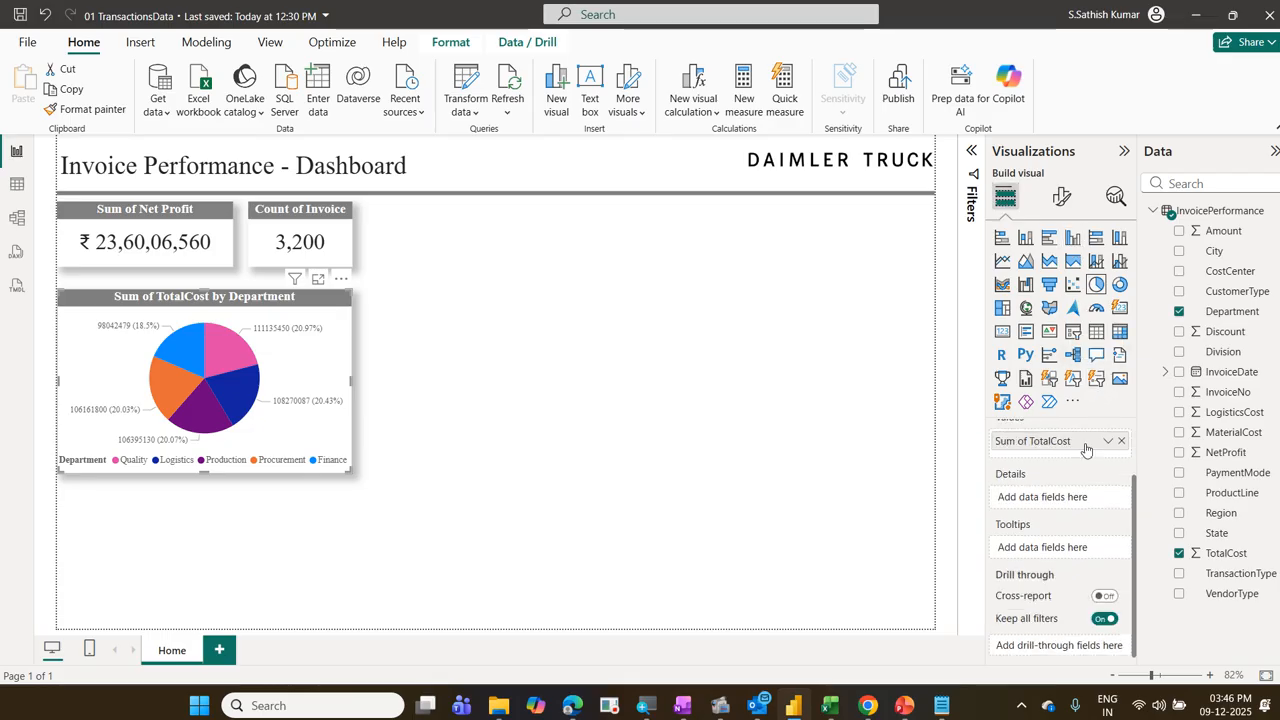
scroll(1085, 456, up, 1)
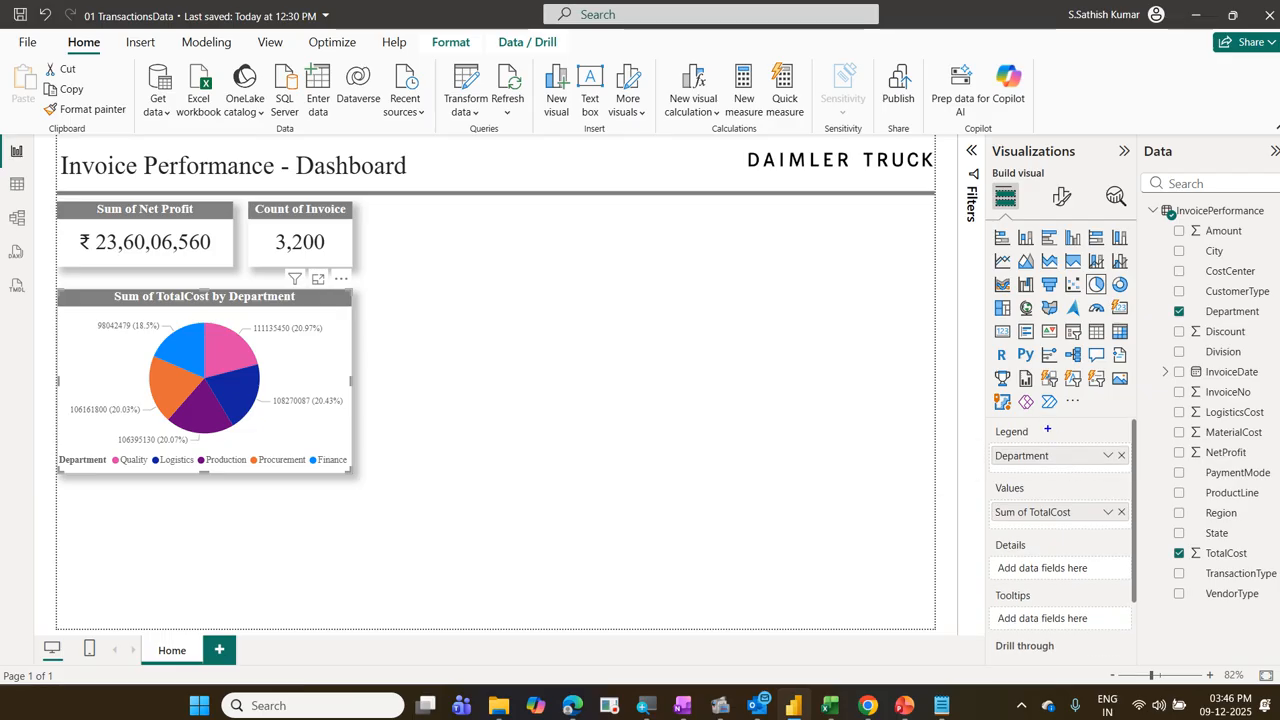
drag(1049, 424, 1119, 409)
mouse_move(1057, 481)
mouse_down()
mouse_move(1076, 483)
mouse_move(1122, 440)
mouse_up()
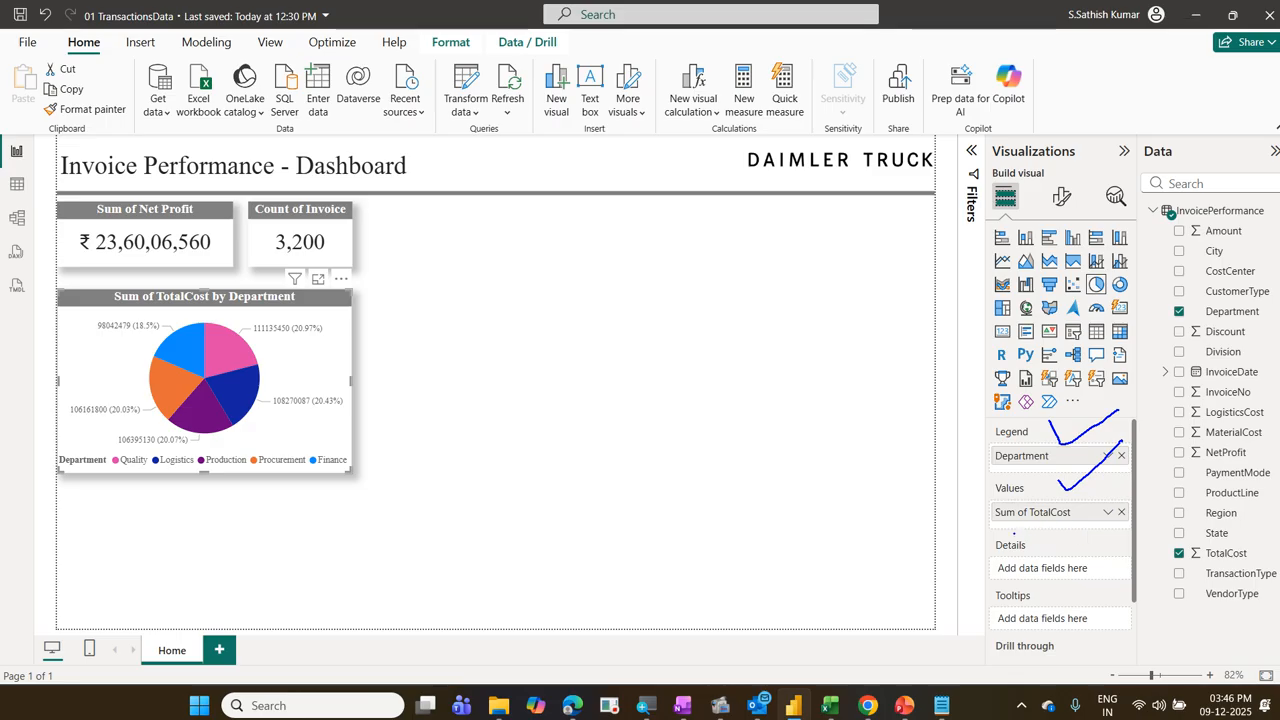
mouse_move(1013, 533)
mouse_down()
mouse_move(1022, 580)
mouse_move(1050, 530)
mouse_move(998, 530)
mouse_up()
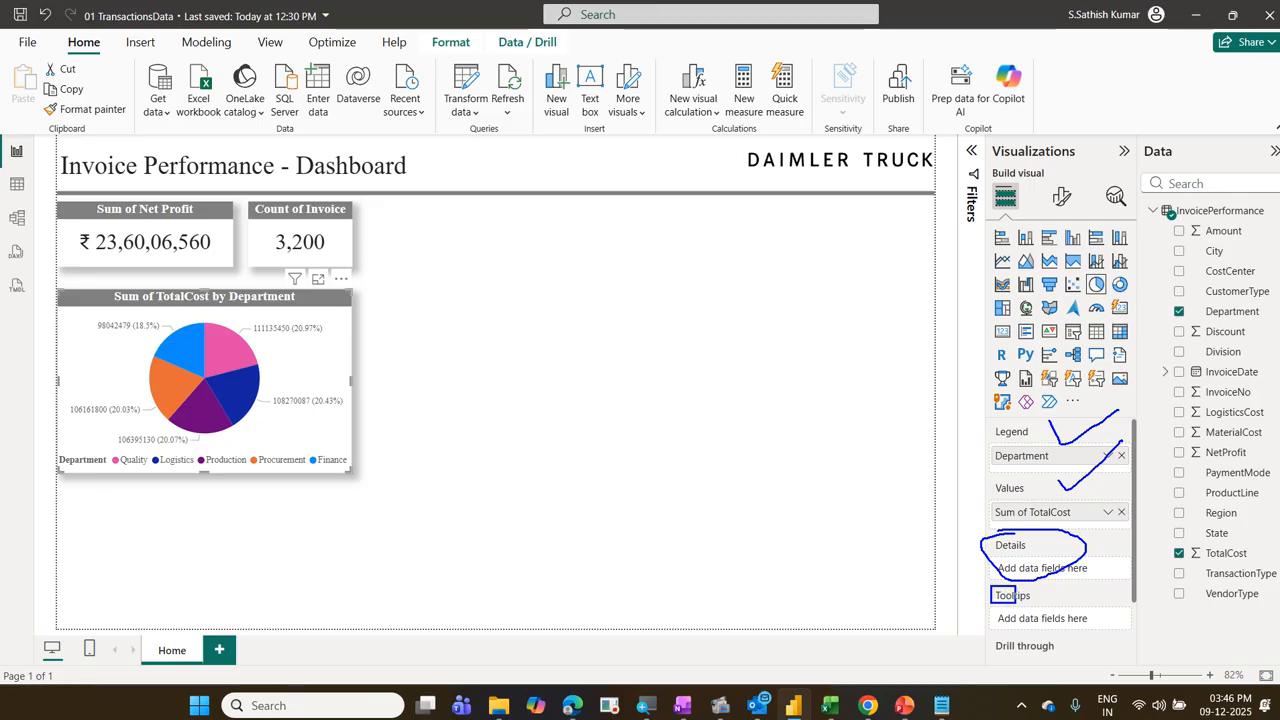
drag(990, 585, 1078, 607)
key(Escape)
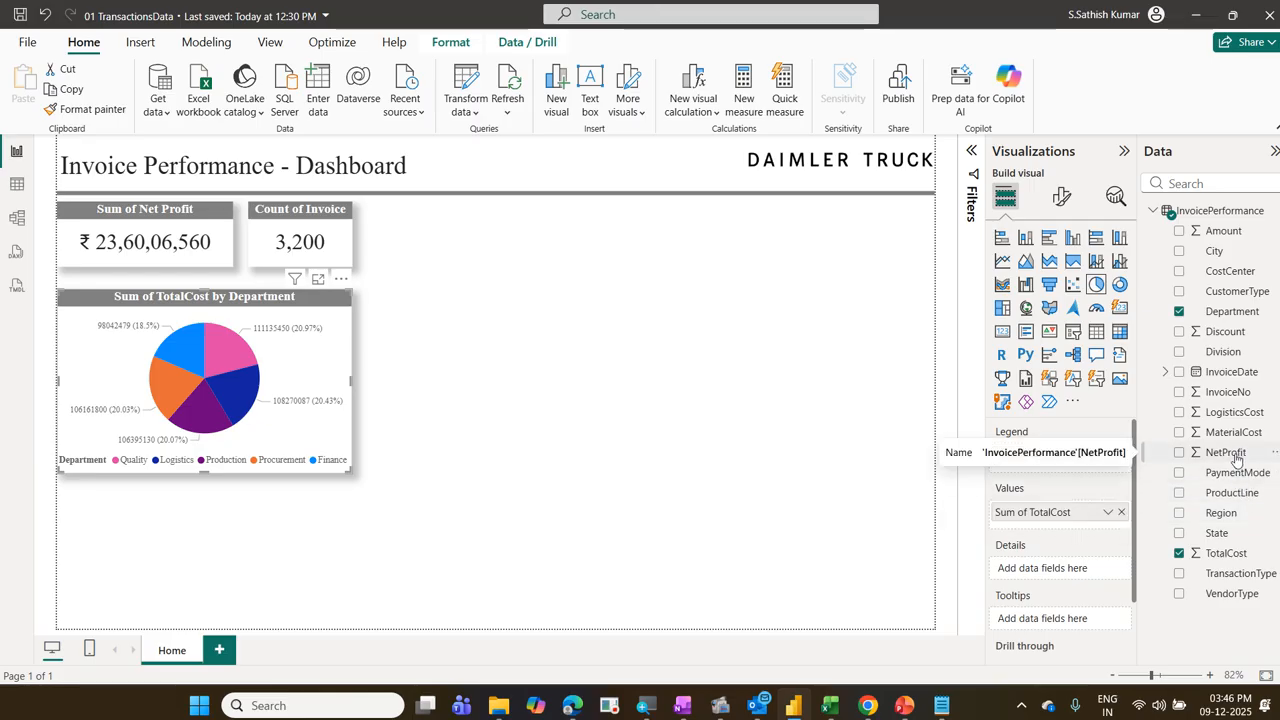
Step: Add the NetProfit and MaterialCost fields to the pie chart's tooltips and check a slice's tooltip
drag(1237, 458, 1095, 623)
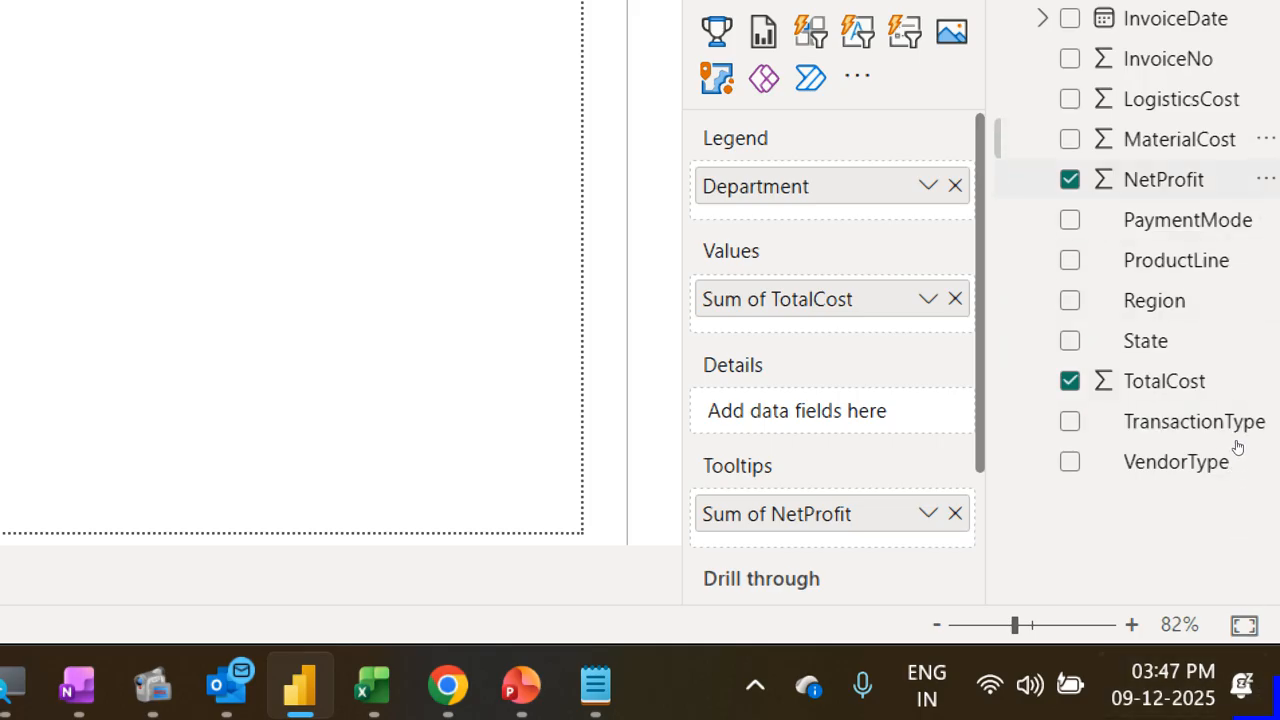
mouse_move(1178, 146)
mouse_down()
mouse_move(1040, 468)
mouse_move(857, 517)
mouse_move(857, 529)
mouse_up()
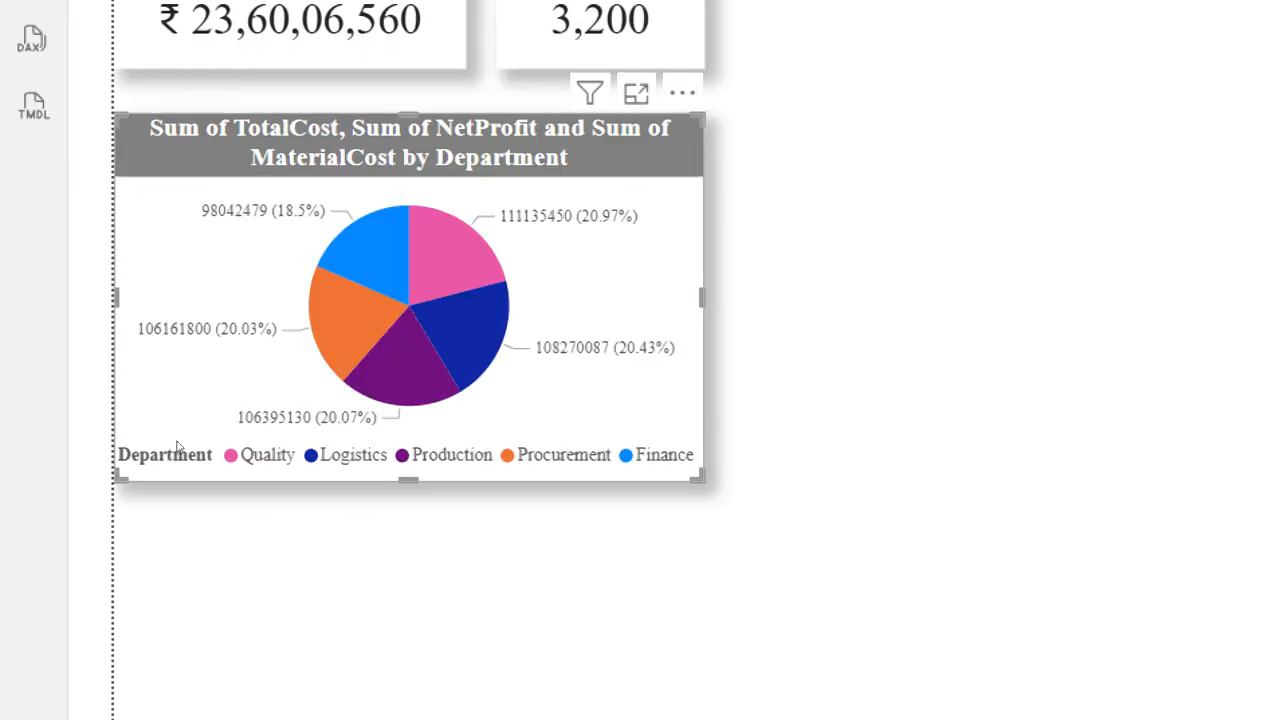
mouse_move(458, 256)
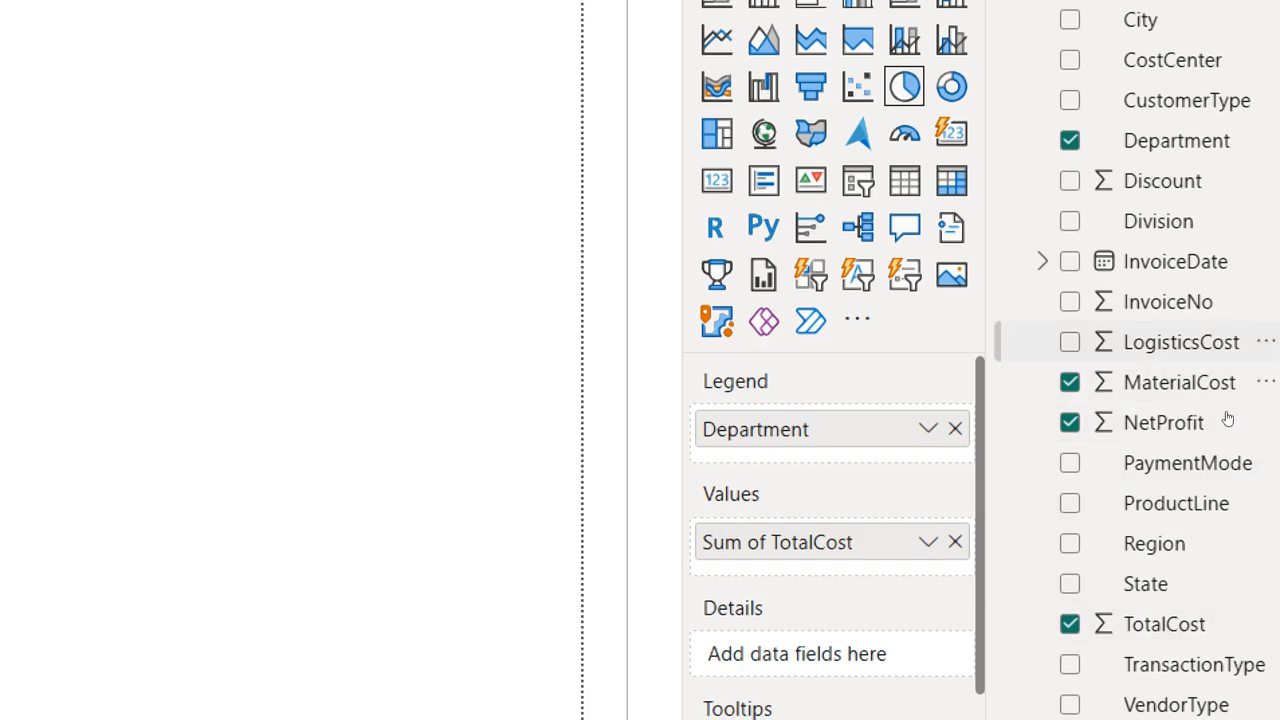
scroll(834, 600, down, 1)
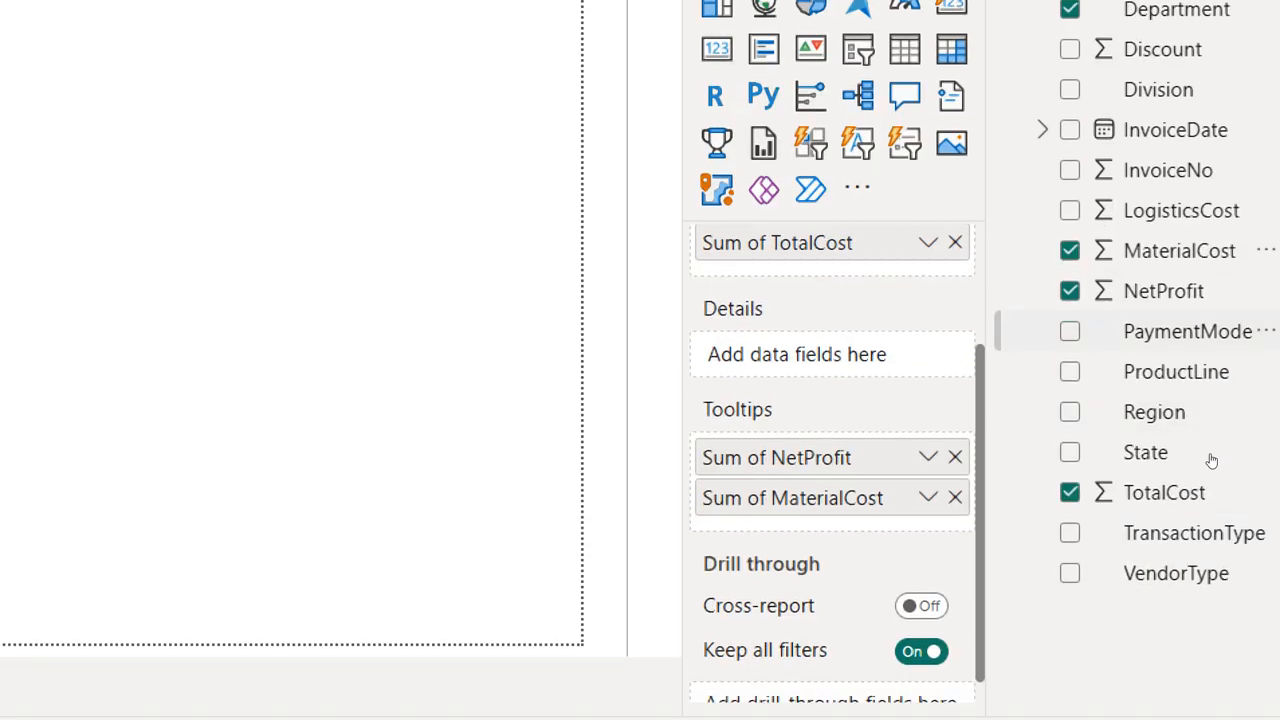
Step: Add the LogisticsCost, Discount and Amount fields to the pie chart's tooltips
drag(1192, 211, 868, 512)
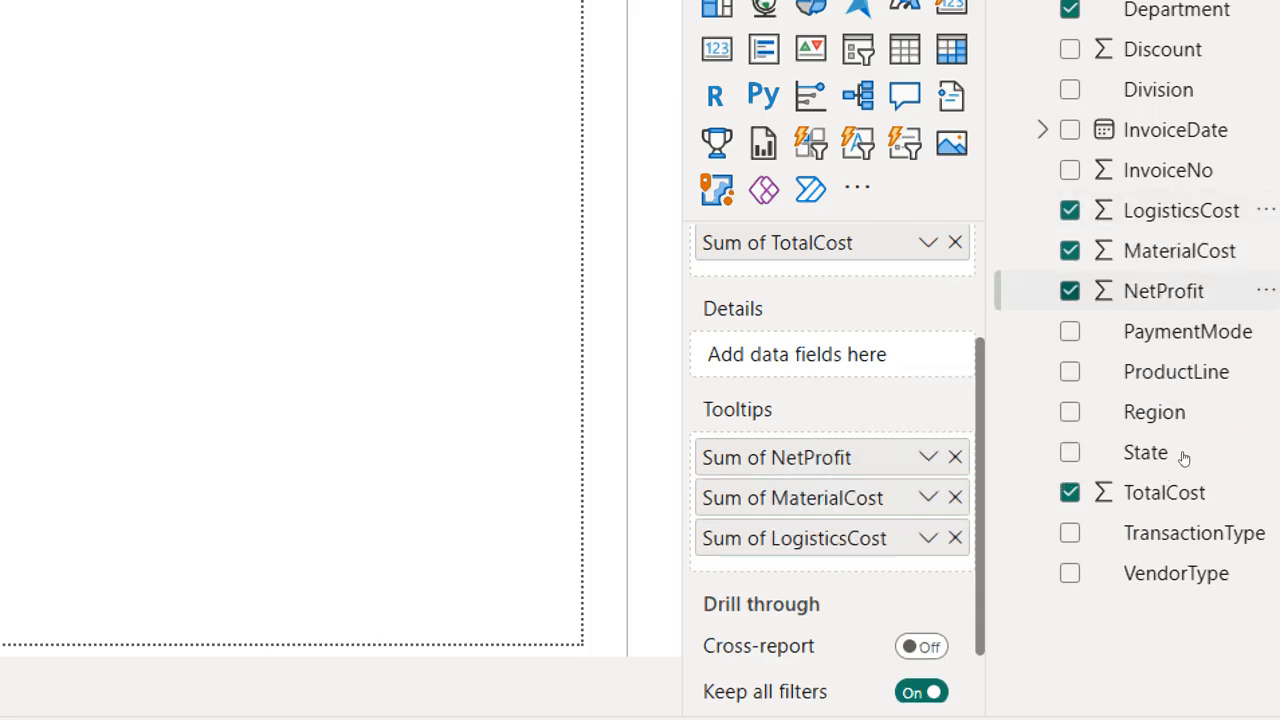
drag(1160, 50, 1091, 597)
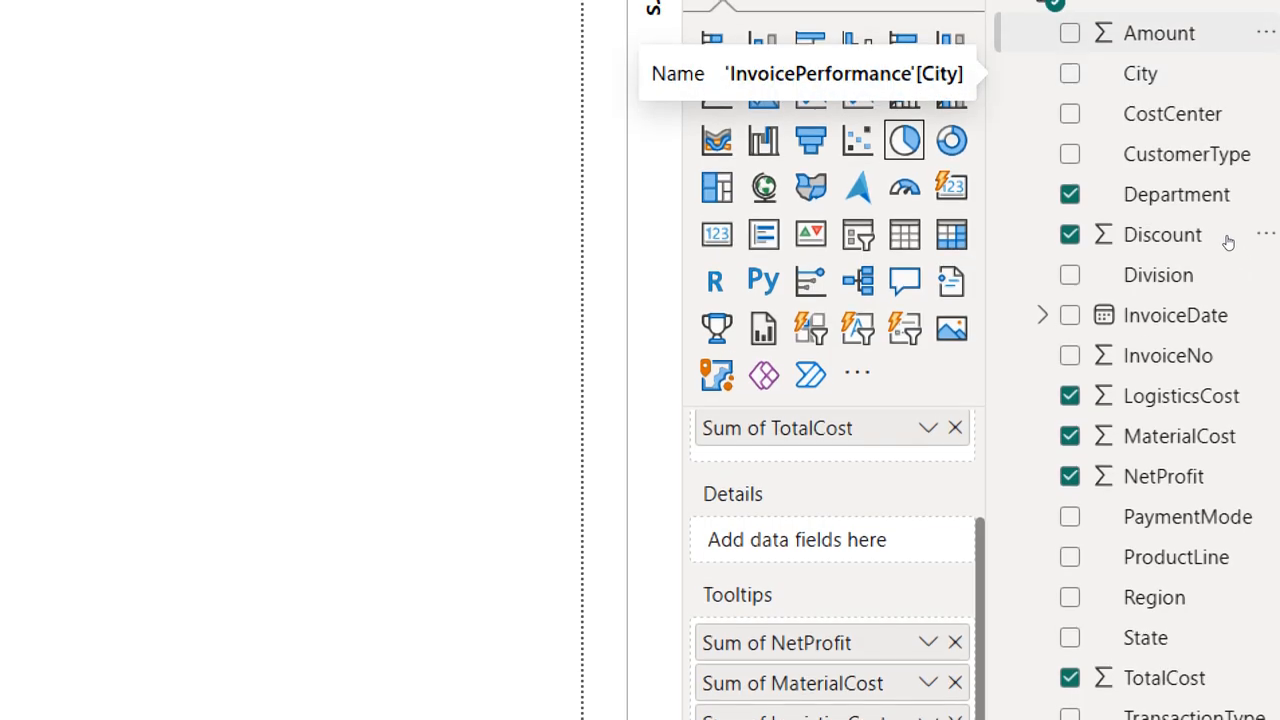
drag(1159, 33, 1075, 615)
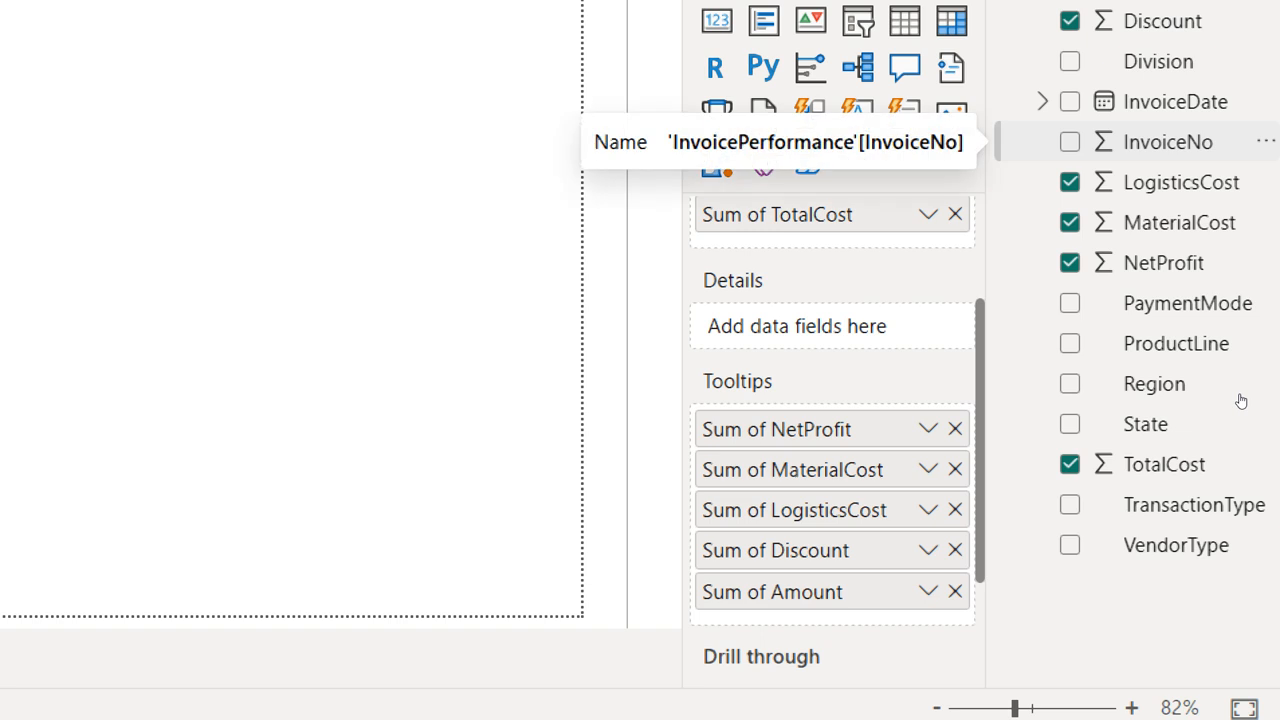
Step: Add InvoiceNo to the pie chart's tooltips, summarized as Count (Distinct), and check the tooltip on the chart
drag(1157, 417, 1083, 634)
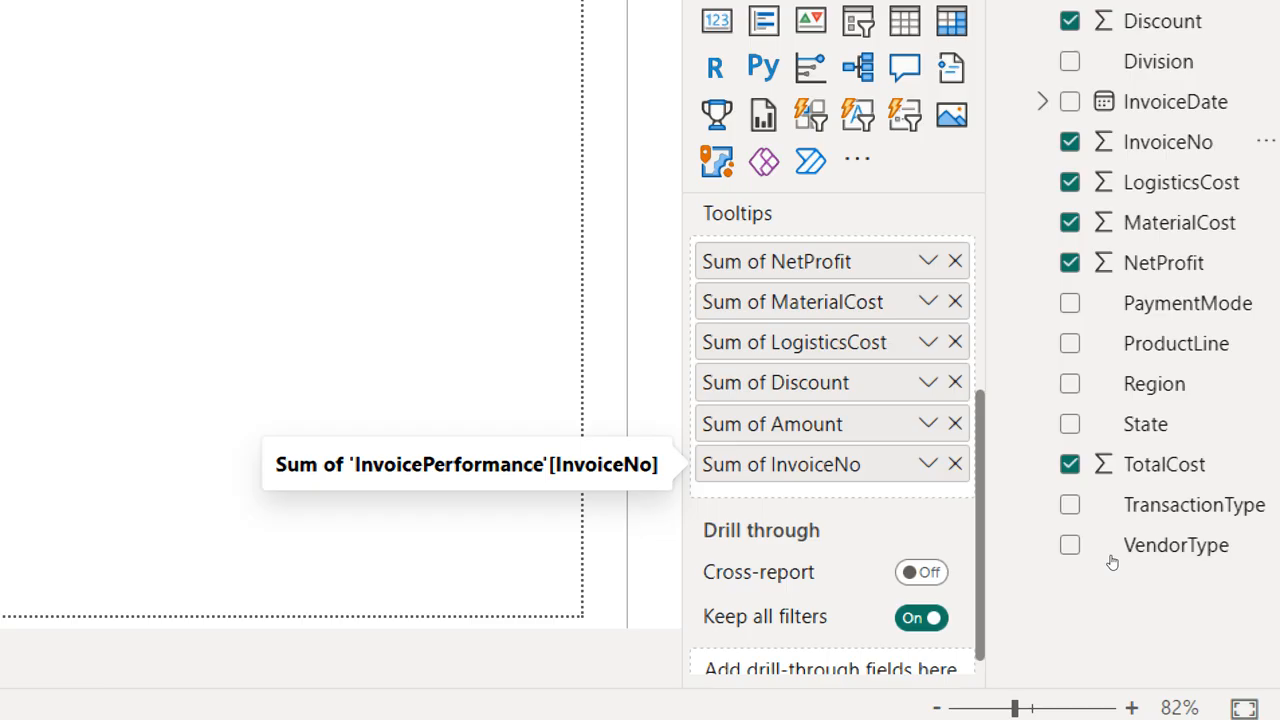
click(928, 464)
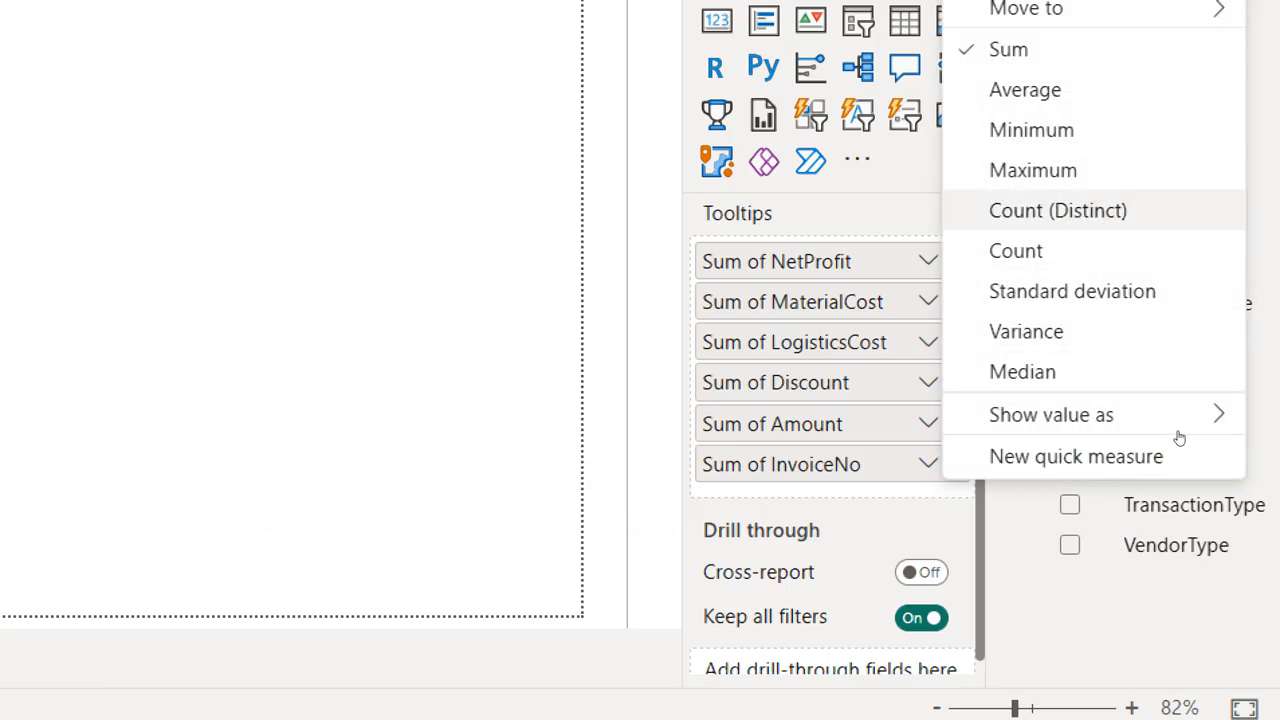
click(1058, 212)
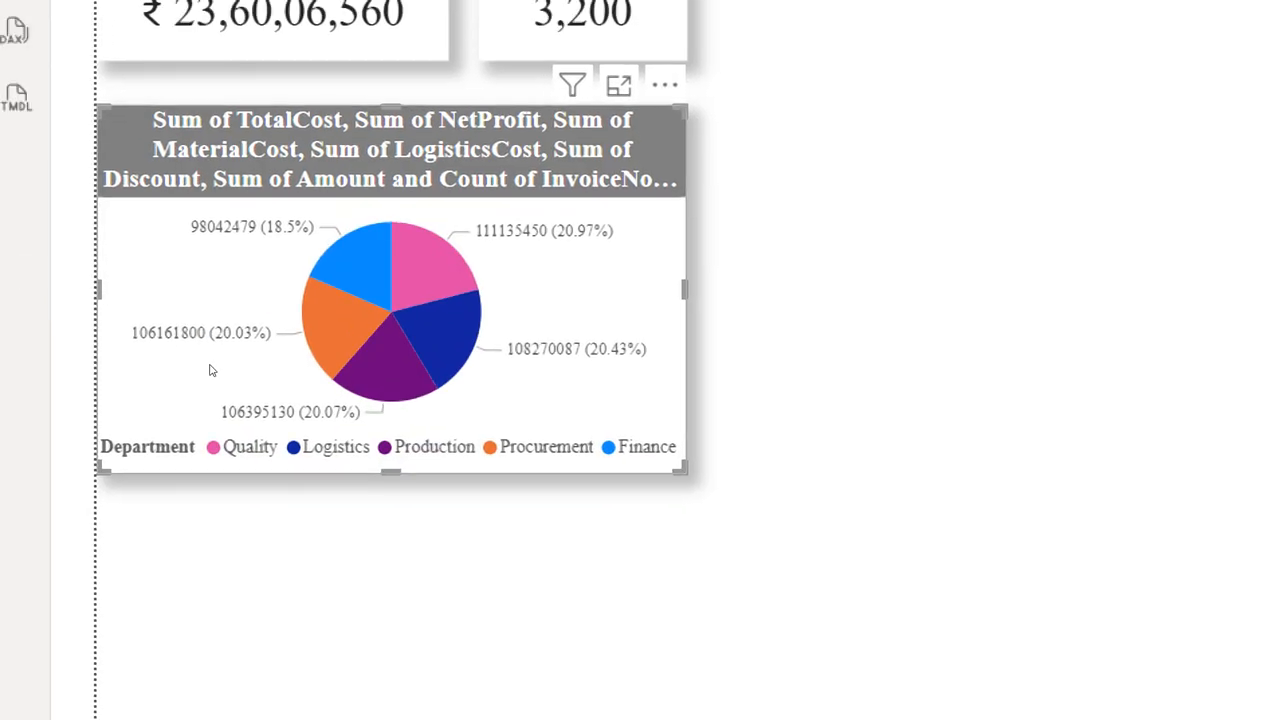
mouse_move(220, 371)
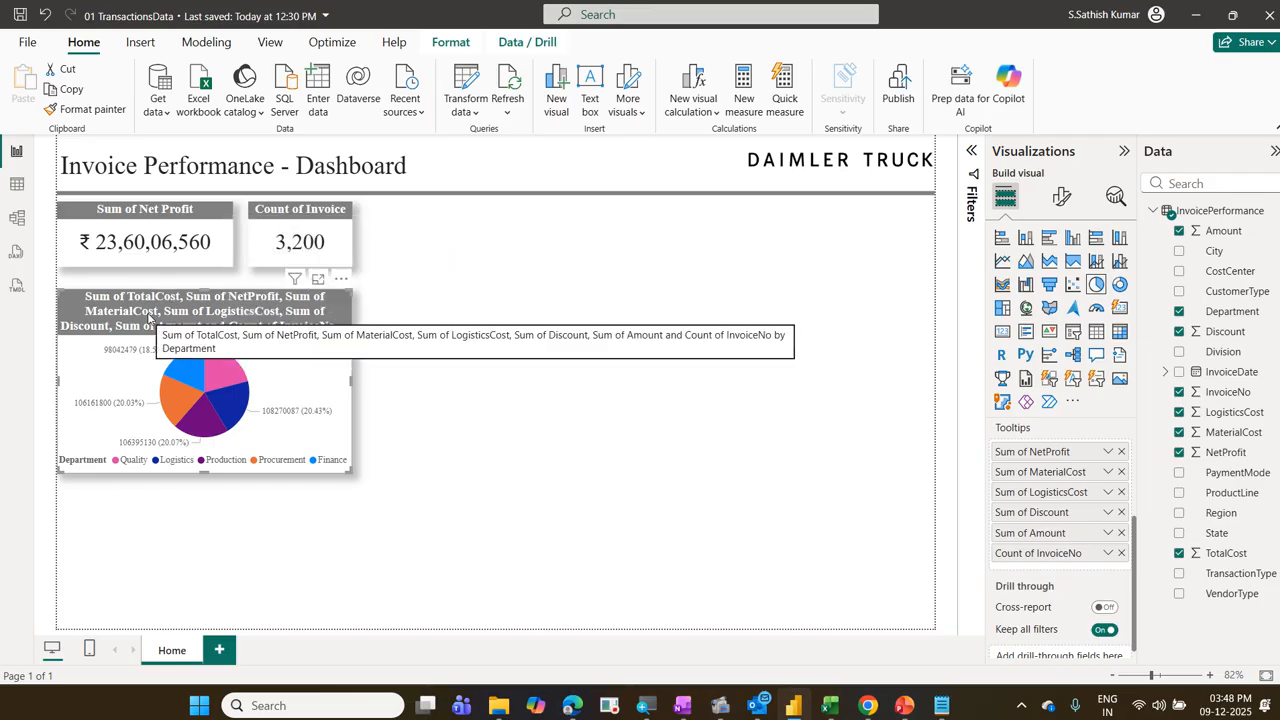
Step: Shorten the pie chart's title to "Sum of TotalCost by Department" and check the tooltip on the Quality slice
click(1063, 198)
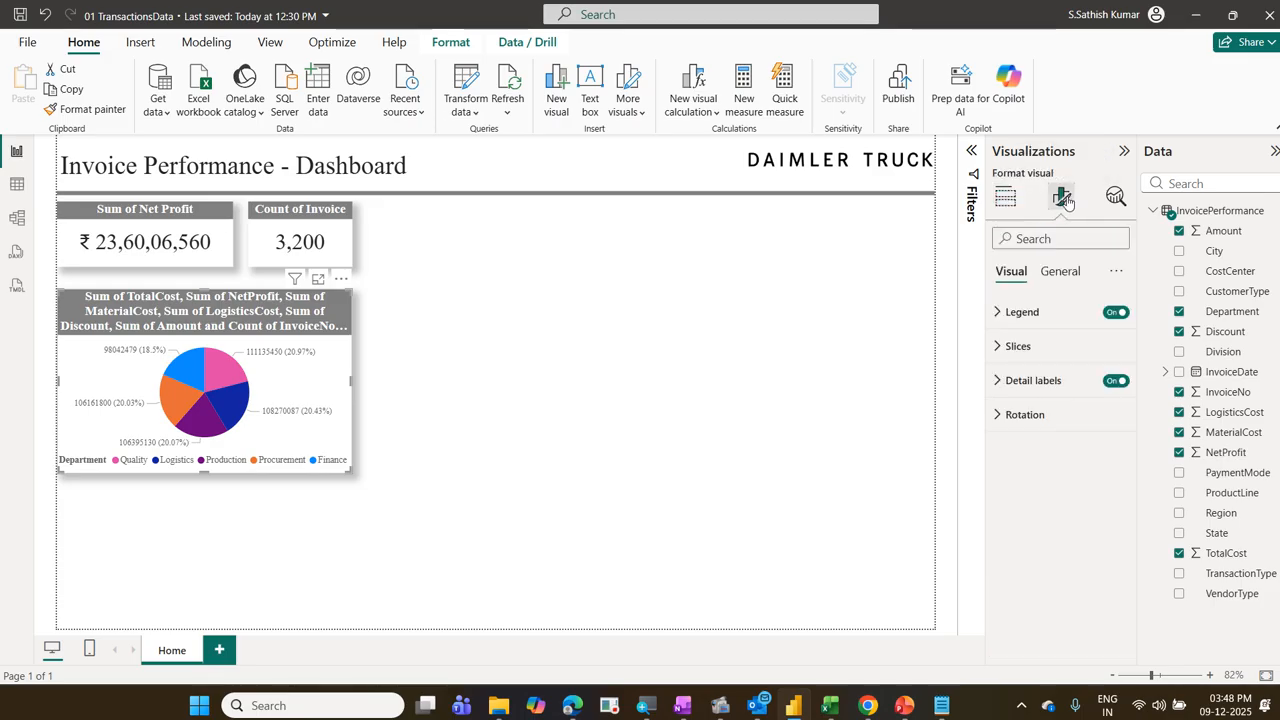
click(1062, 272)
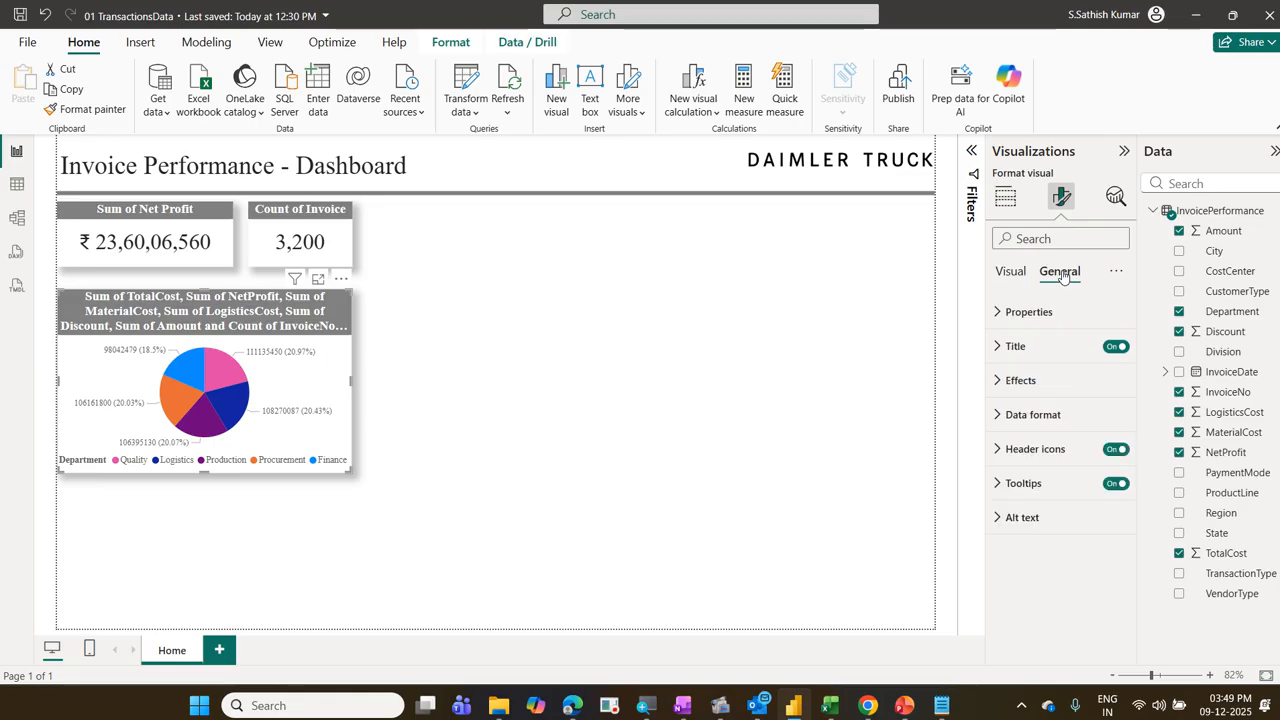
click(1030, 350)
click(1038, 430)
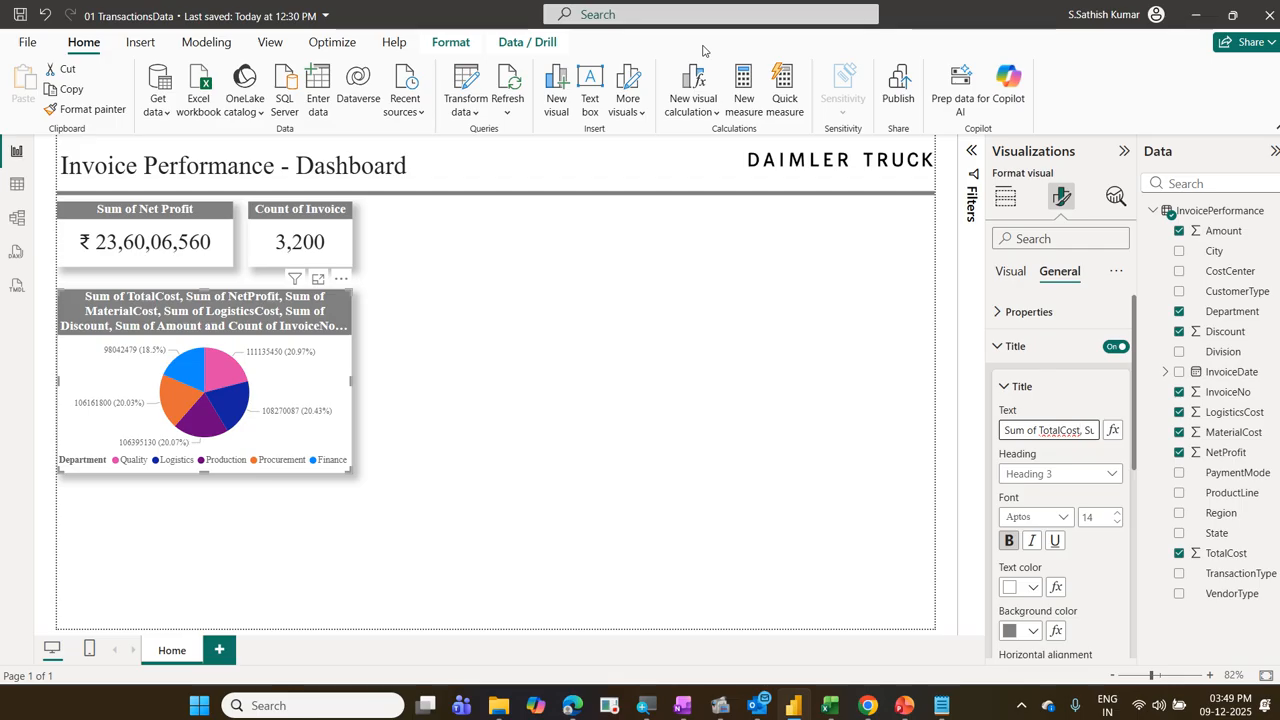
key(shift+Right)
key(shift+Right)
key(shift+Right)
key(shift+Right)
key(shift+Right)
key(shift+Right)
key(shift+Right)
key(shift+Right)
key(shift+Right)
key(shift+Right)
key(shift+Right)
key(shift+Right)
key(shift+Right)
key(shift+Right)
key(shift+Right)
key(shift+Right)
key(shift+Right)
key(shift+Right)
key(shift+Right)
key(shift+Right)
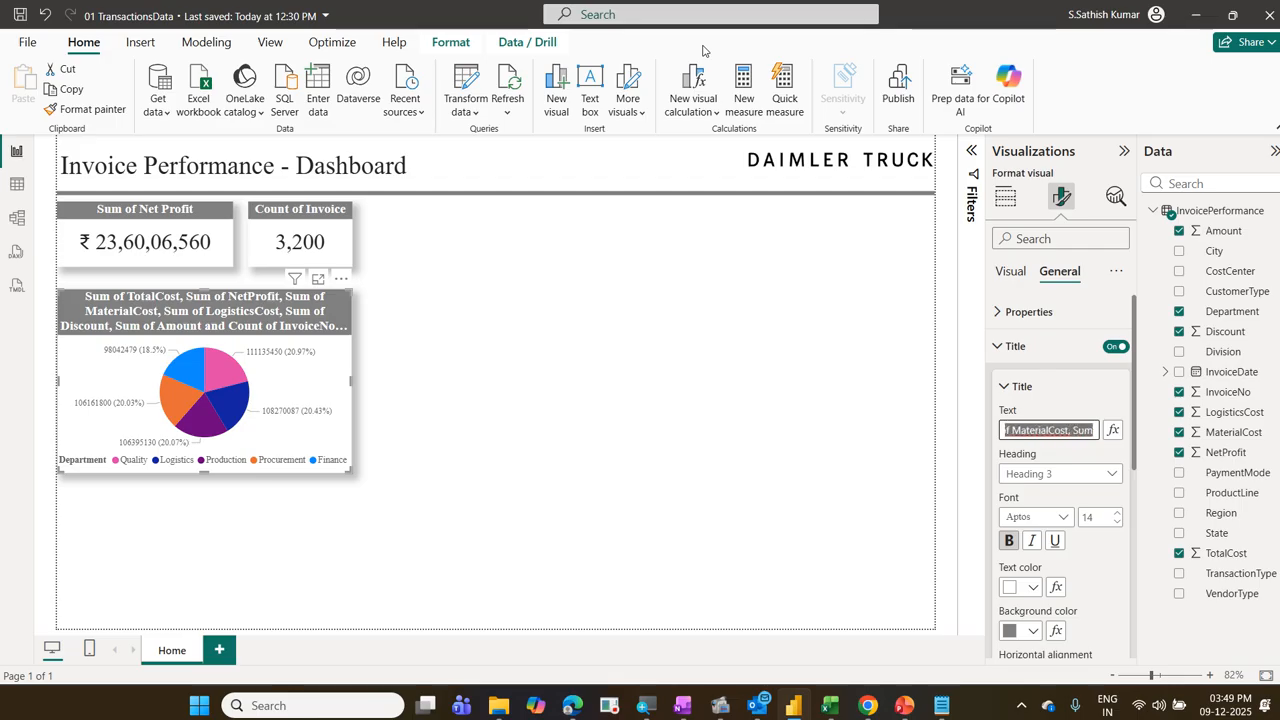
key(shift+Right)
key(shift+Right)
key(shift+Right)
key(shift+Right)
key(shift+Right)
key(shift+Right)
key(shift+Right)
key(shift+Right)
key(shift+Right)
key(shift+Right)
key(shift+Right)
key(shift+Right)
key(shift+Right)
key(shift+Right)
key(shift+Right)
key(shift+Right)
key(shift+Right)
key(shift+Right)
key(shift+Right)
key(shift+Right)
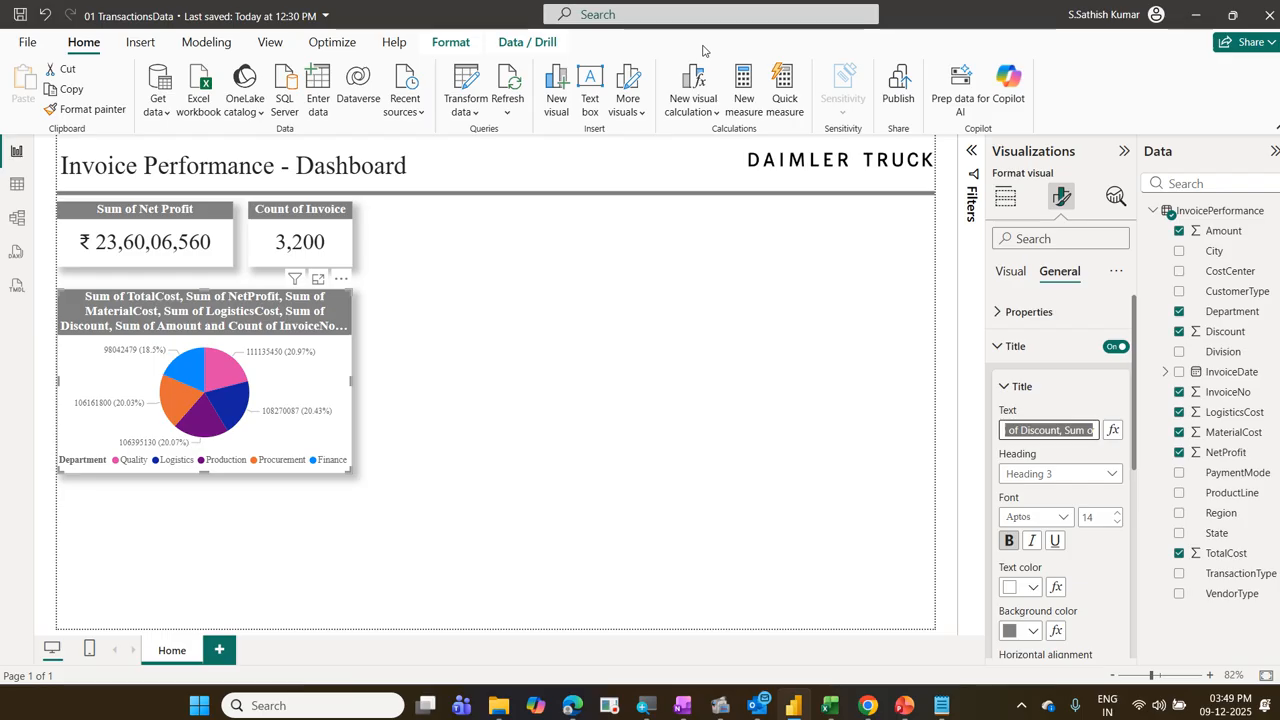
key(shift+Right)
key(shift+Right)
key(shift+Right)
key(shift+Right)
key(shift+Right)
key(shift+Right)
key(shift+Right)
key(shift+Right)
key(shift+Right)
key(shift+Right)
key(shift+Right)
key(shift+Right)
key(shift+Right)
key(shift+Right)
key(shift+Right)
key(shift+Right)
key(shift+Right)
key(shift+Right)
key(shift+Right)
key(shift+Right)
key(shift+Right)
key(shift+Right)
key(shift+Right)
key(shift+Right)
key(shift+Right)
key(shift+Right)
key(shift+Right)
key(shift+Right)
key(shift+Right)
key(shift+Right)
key(shift+Right)
key(shift+Right)
key(shift+Right)
key(shift+Right)
key(shift+Right)
key(shift+Right)
key(shift+Right)
key(shift+Left)
key(shift+Left)
key(shift+Left)
key(shift+Left)
key(shift+Left)
key(shift+Left)
key(shift+Left)
key(shift+Left)
key(shift+Left)
key(shift+Left)
key(shift+Left)
key(shift+Left)
key(shift+Left)
key(shift+Left)
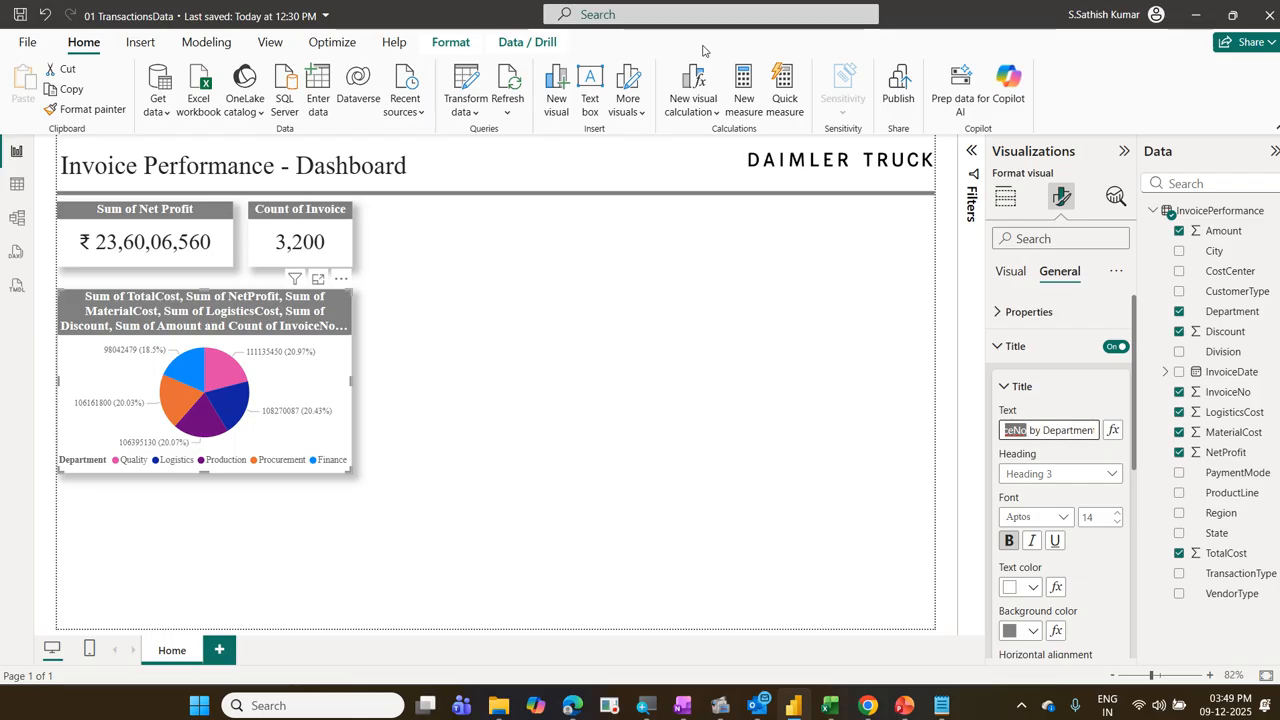
key(BackSpace)
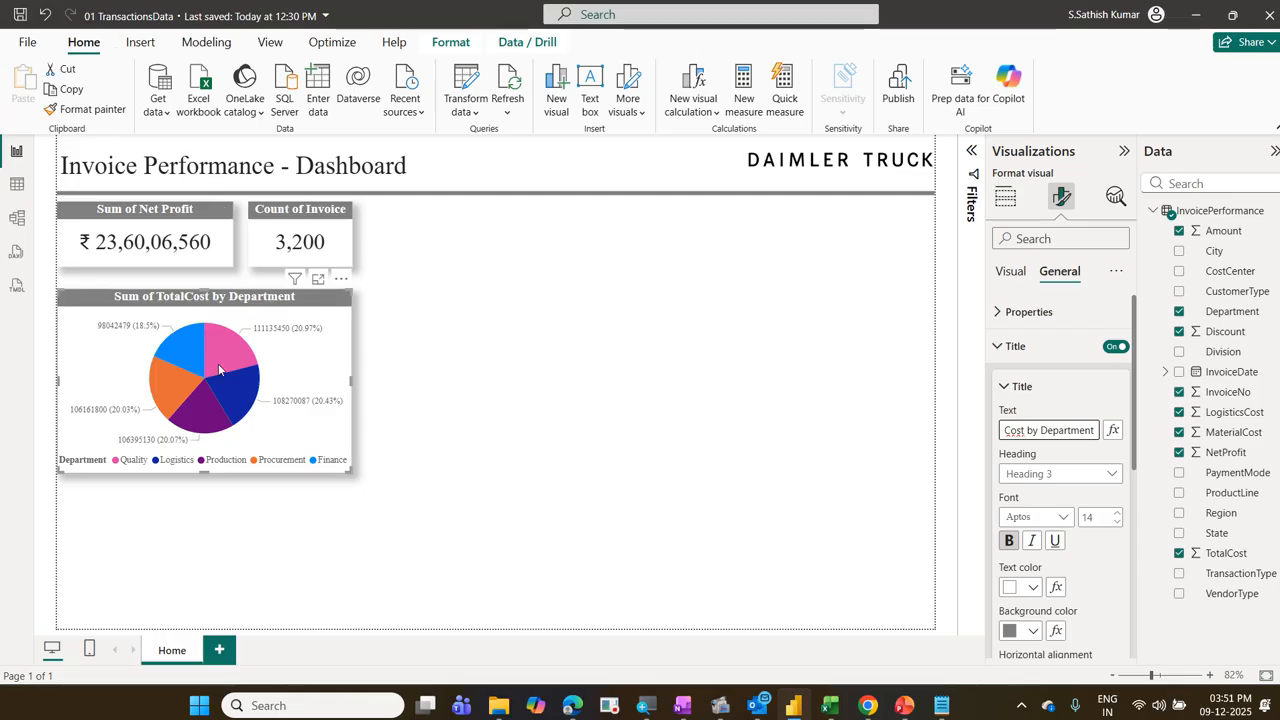
mouse_move(220, 370)
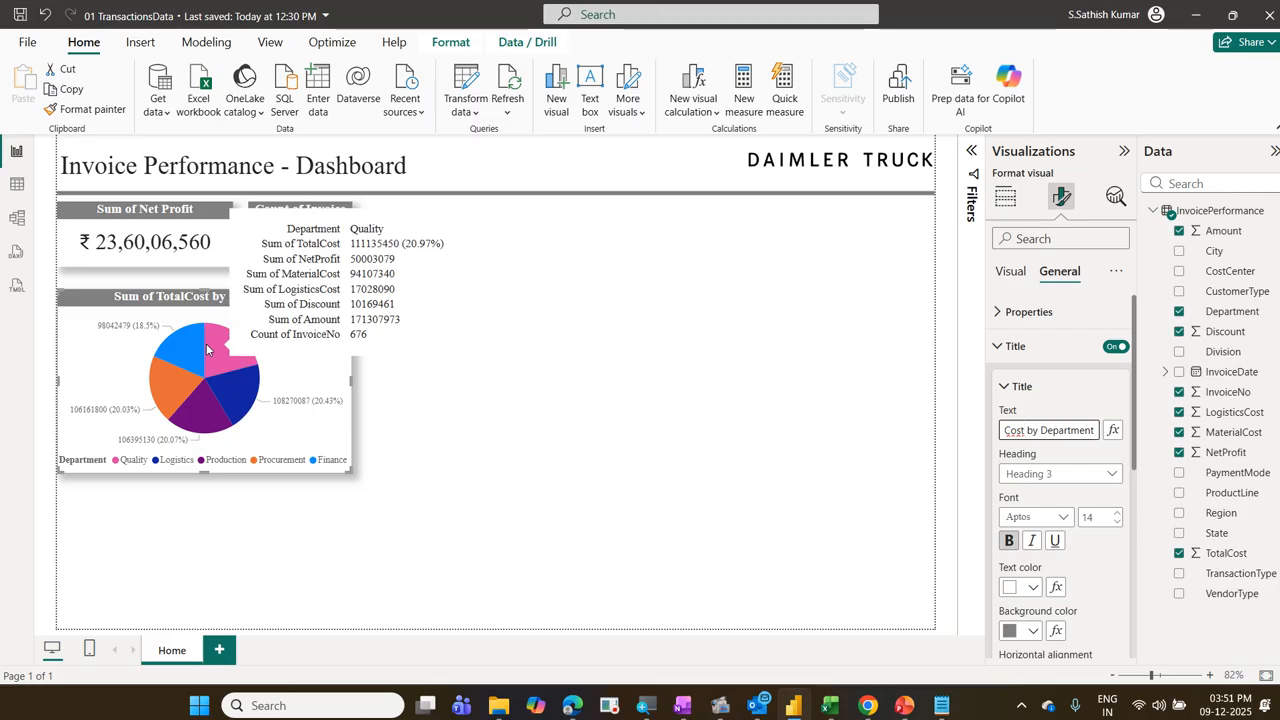
click(312, 431)
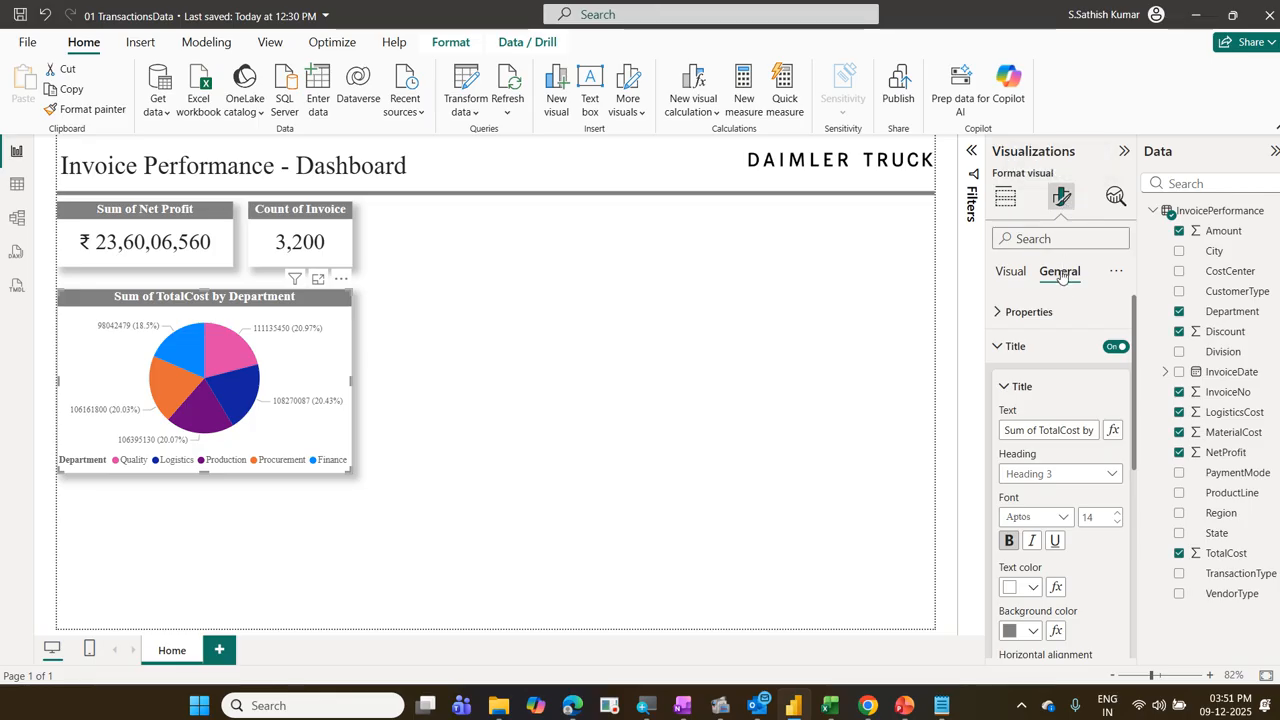
Step: Set the pie chart tooltip's label color, value color, and drill text and icon color to white
click(997, 347)
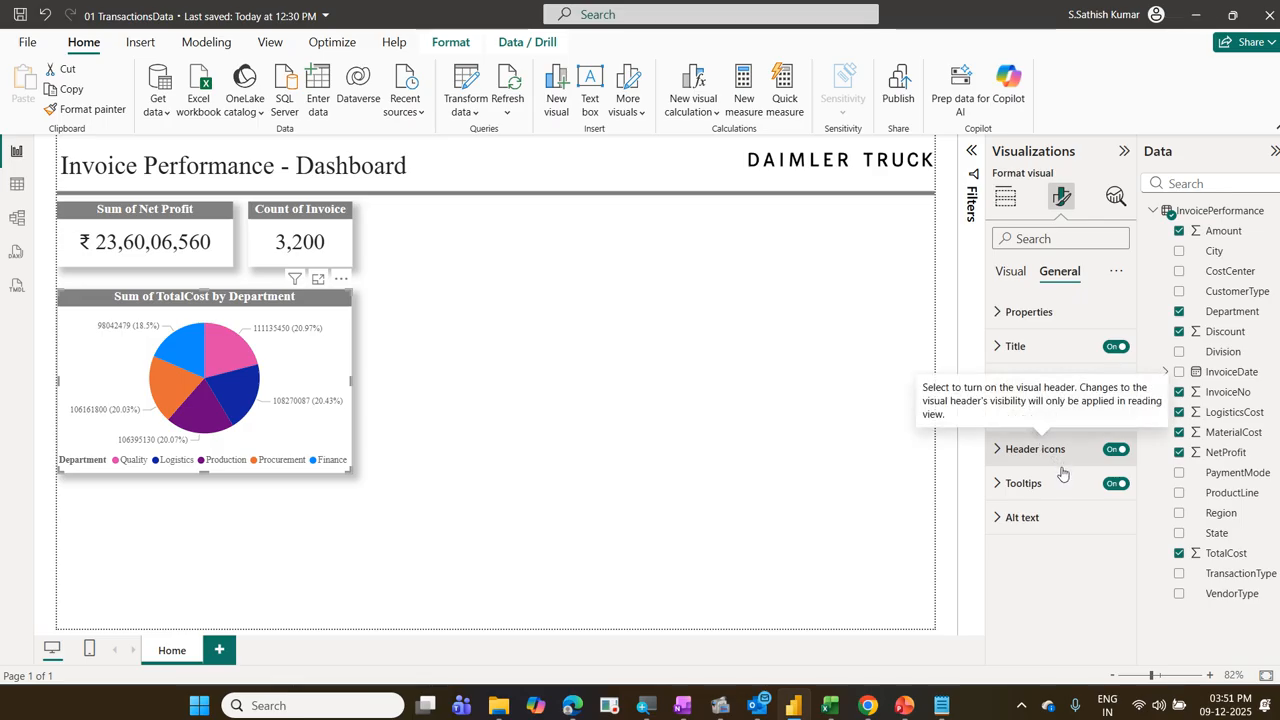
click(1025, 484)
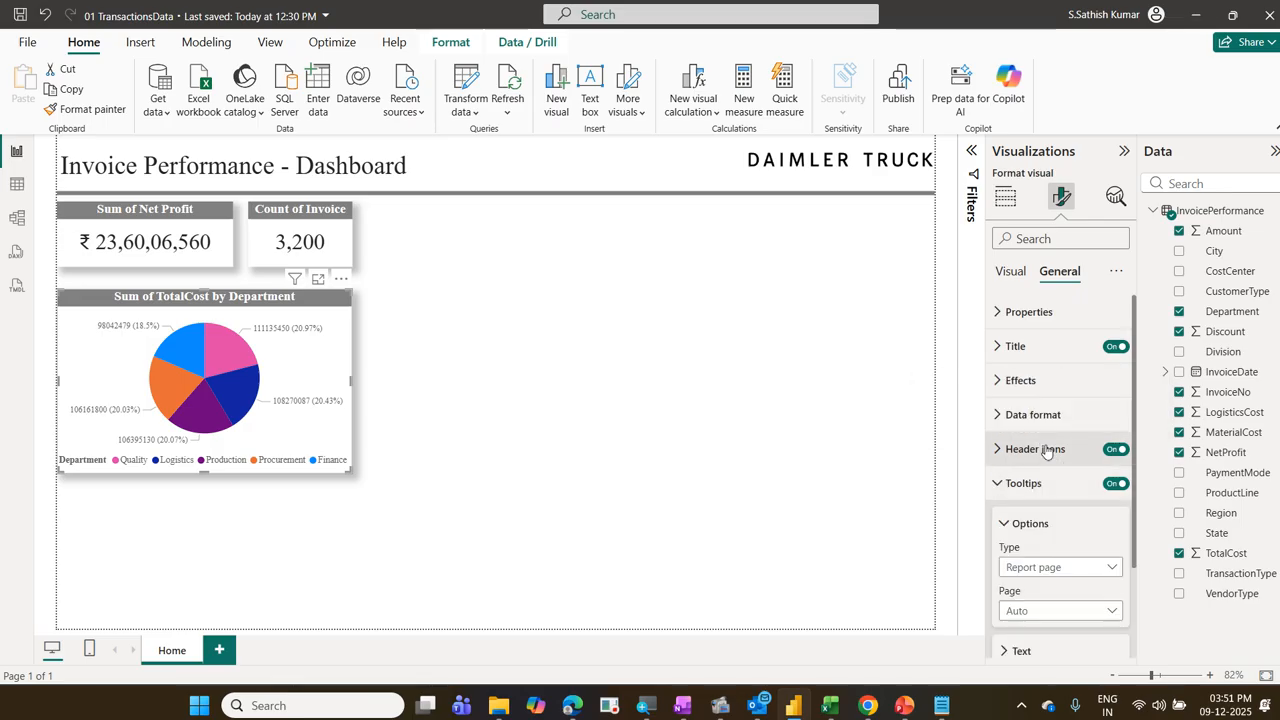
scroll(1052, 430, down, 3)
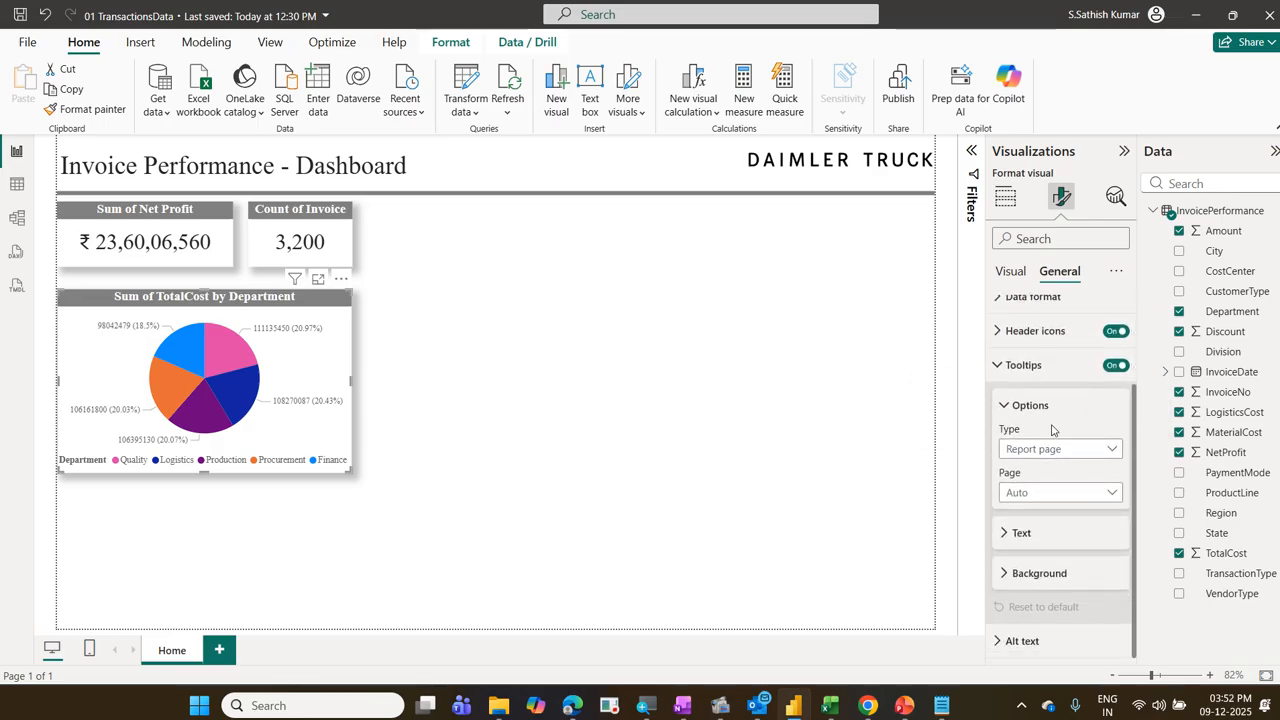
click(1022, 533)
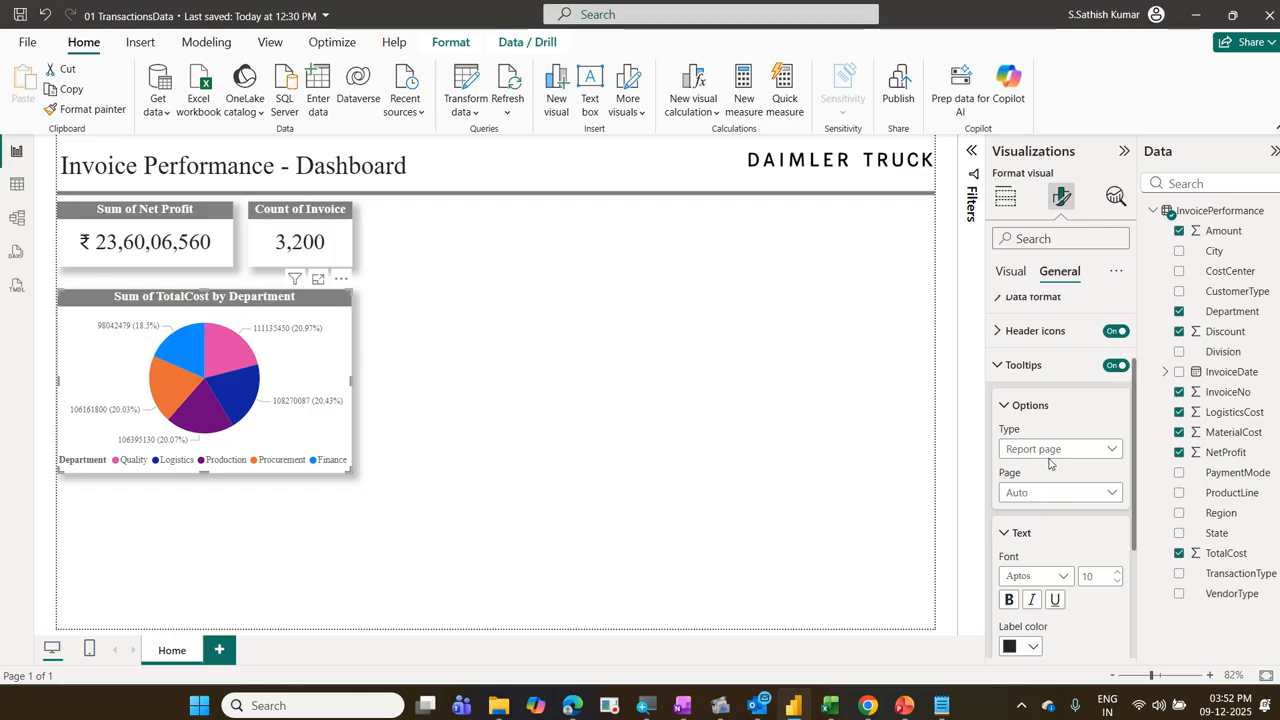
scroll(1049, 463, down, 3)
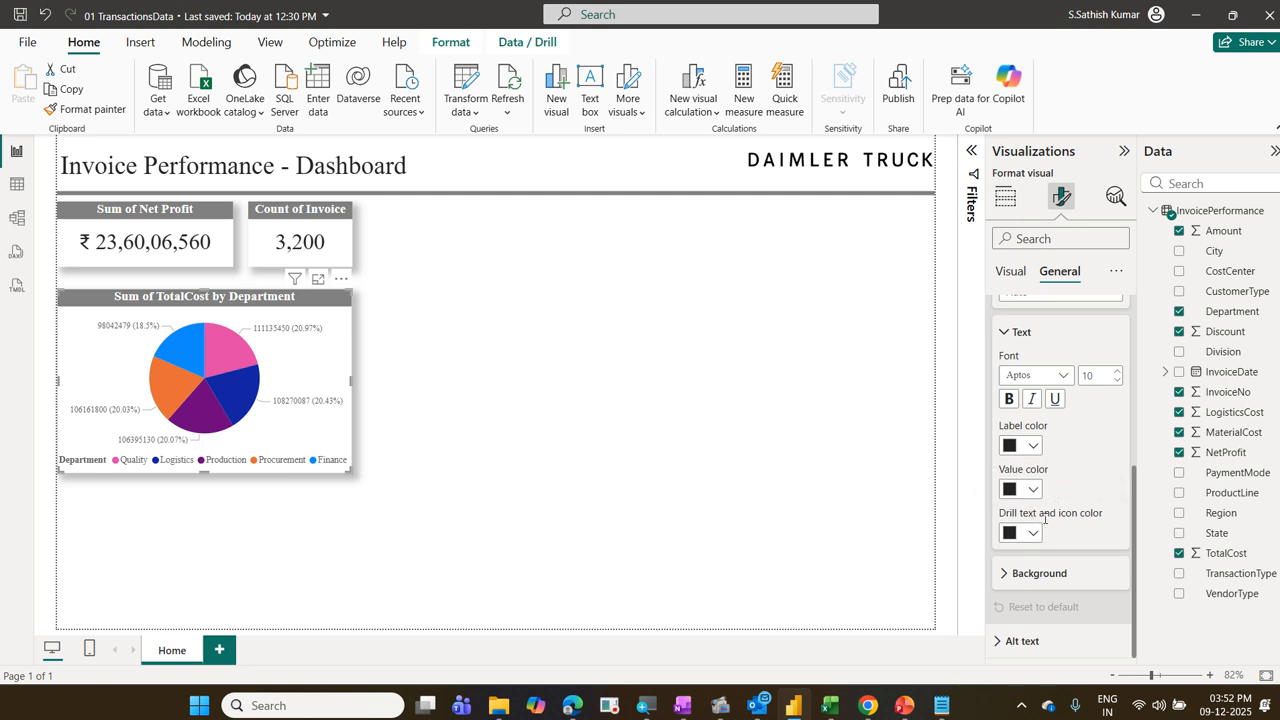
click(1030, 448)
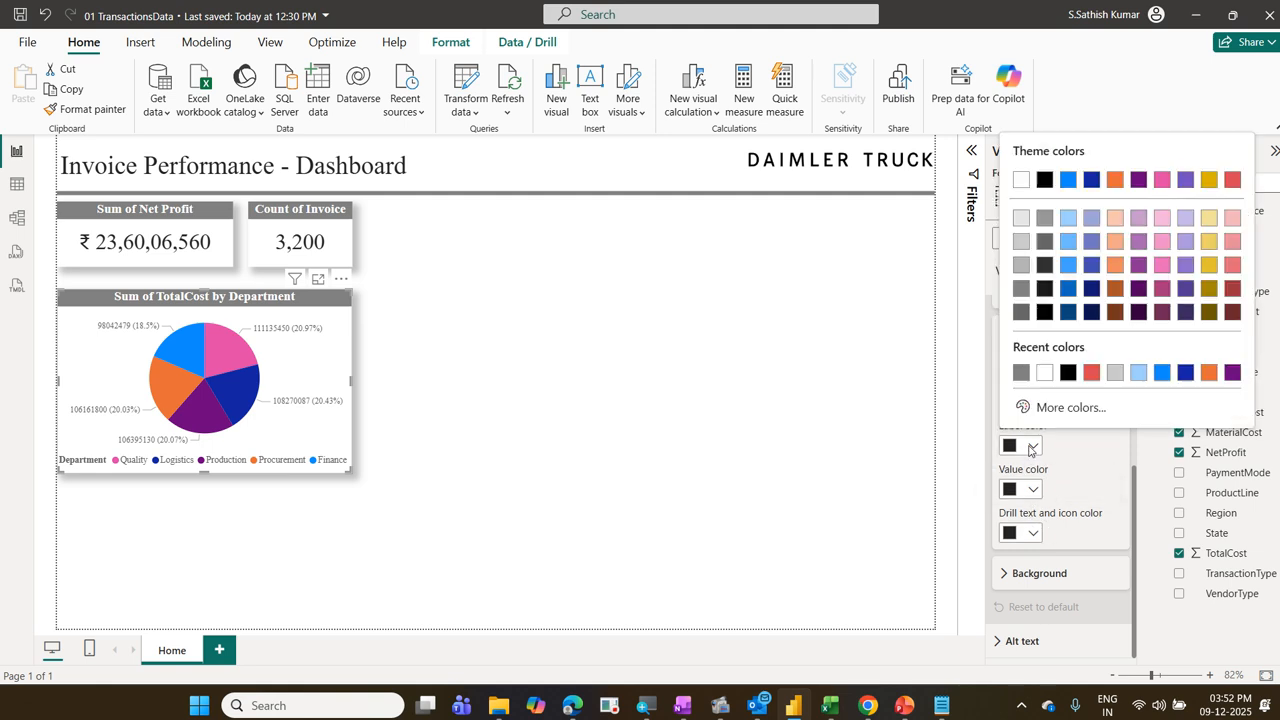
click(1043, 372)
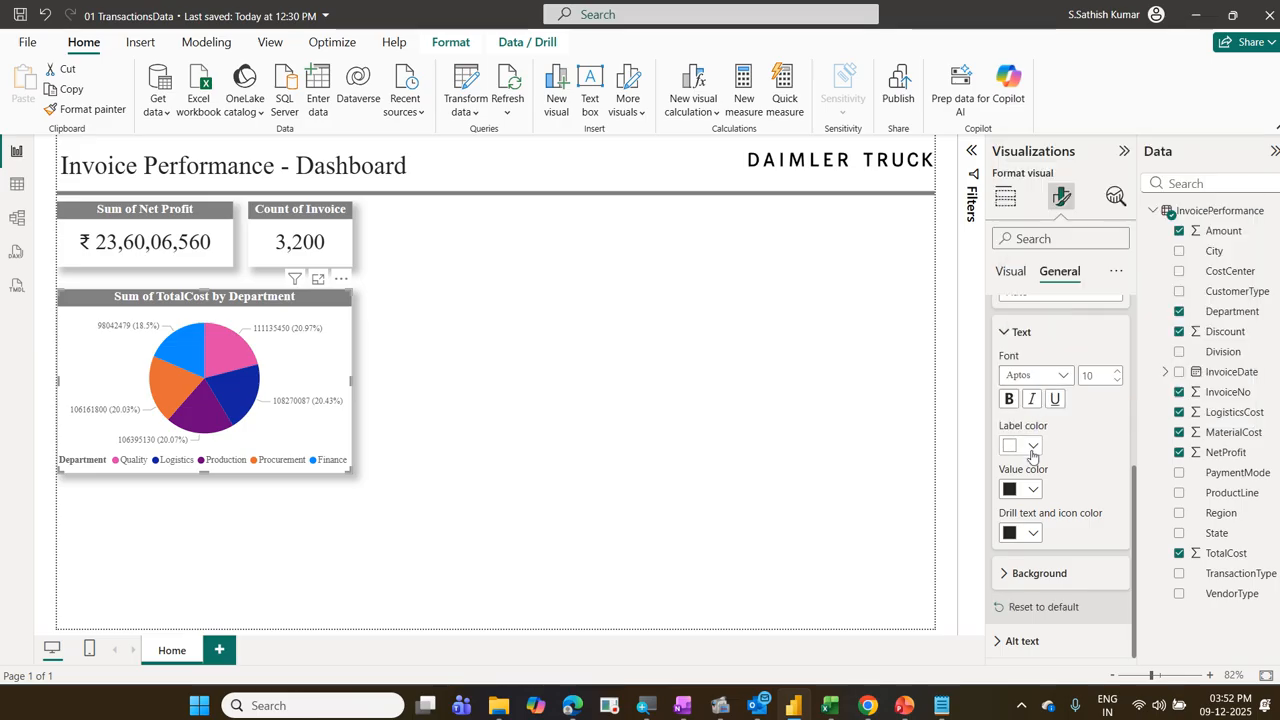
click(1032, 489)
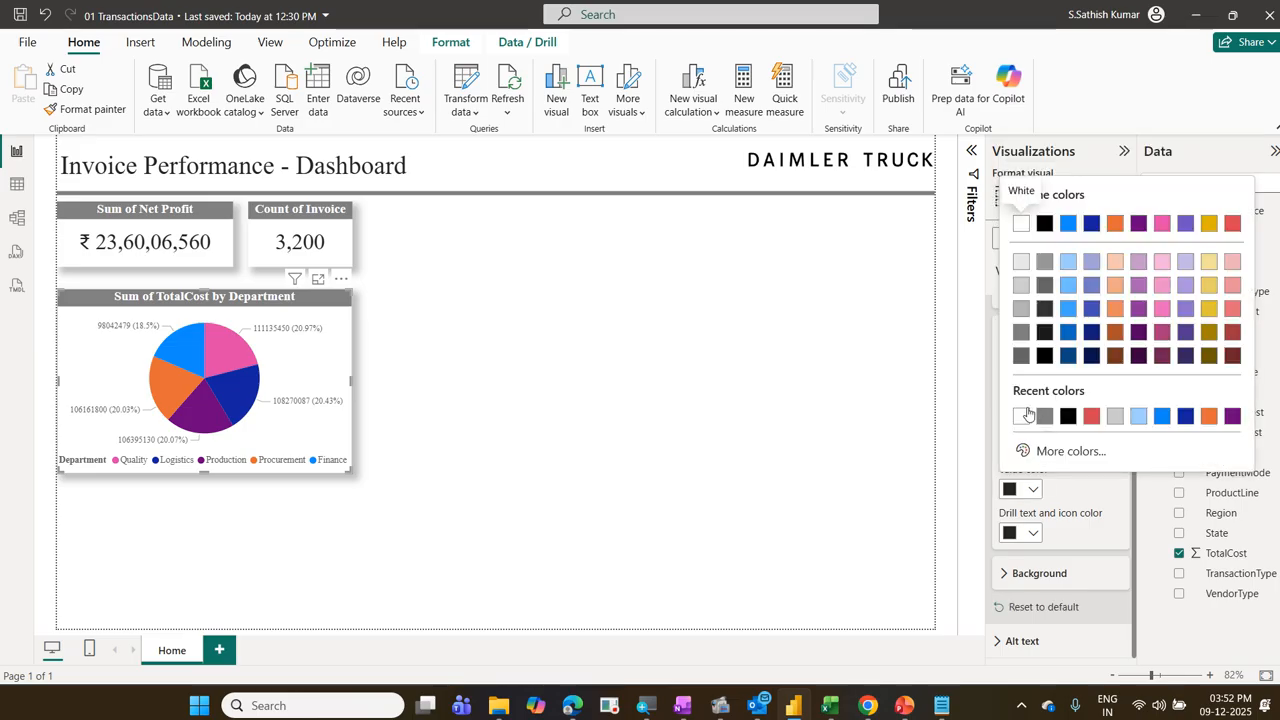
click(1021, 416)
click(1037, 533)
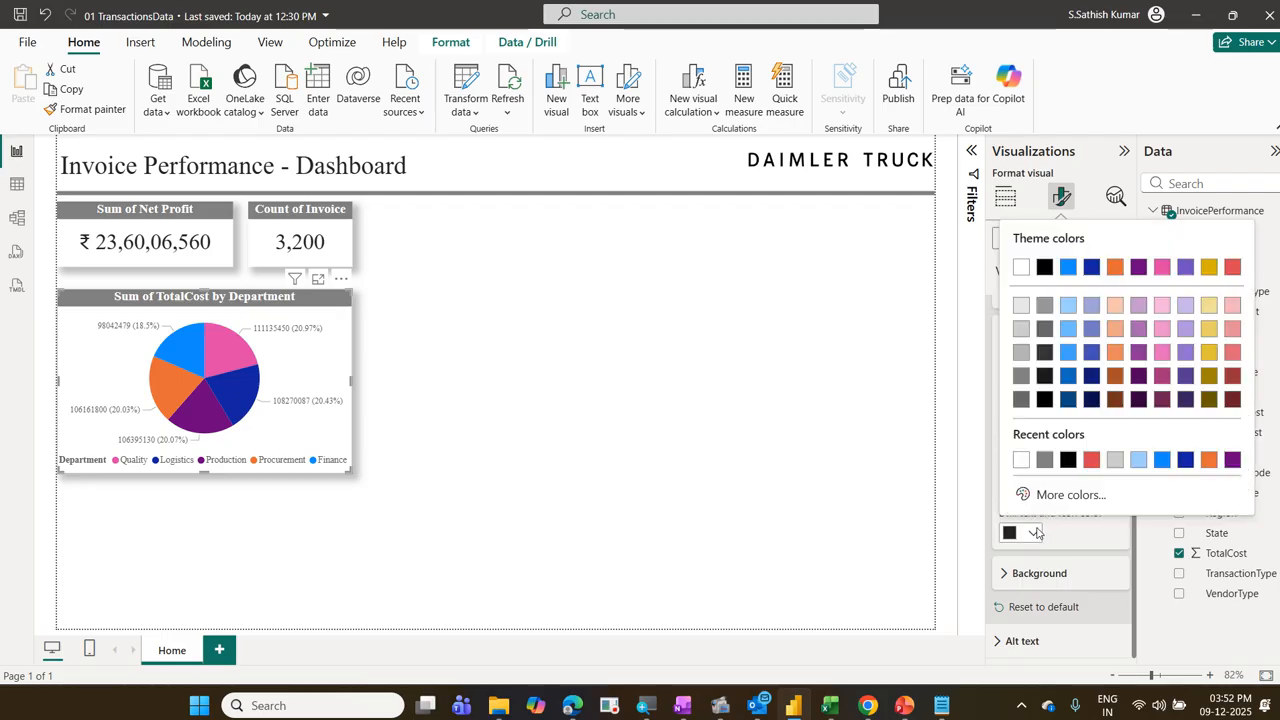
click(1018, 460)
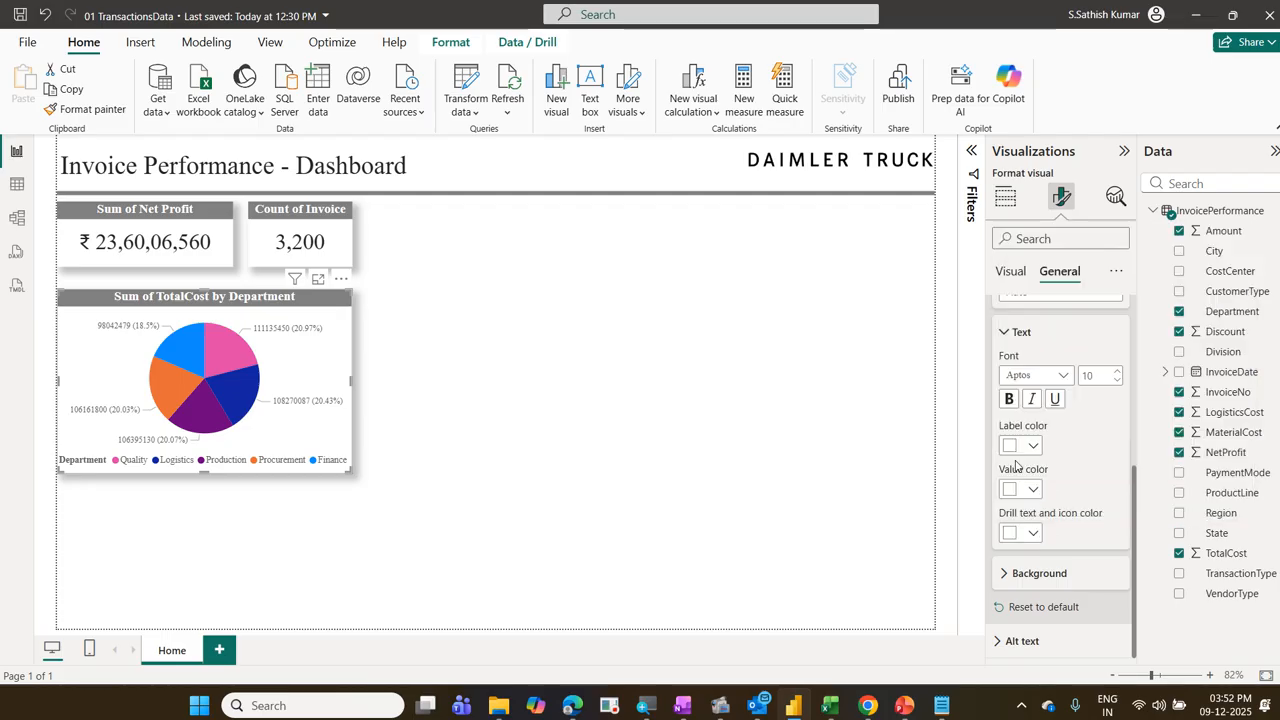
Step: Set the pie chart tooltip's background color to black and check the tooltip on the Quality slice
click(1052, 571)
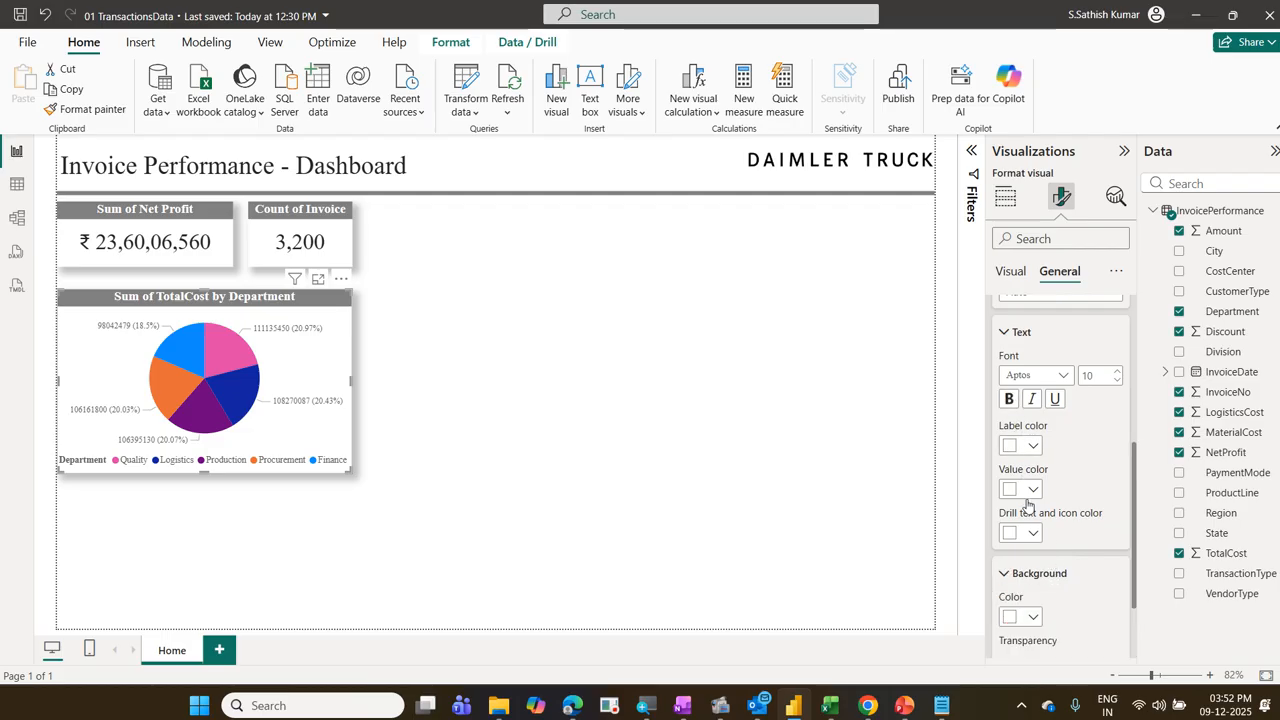
click(1033, 618)
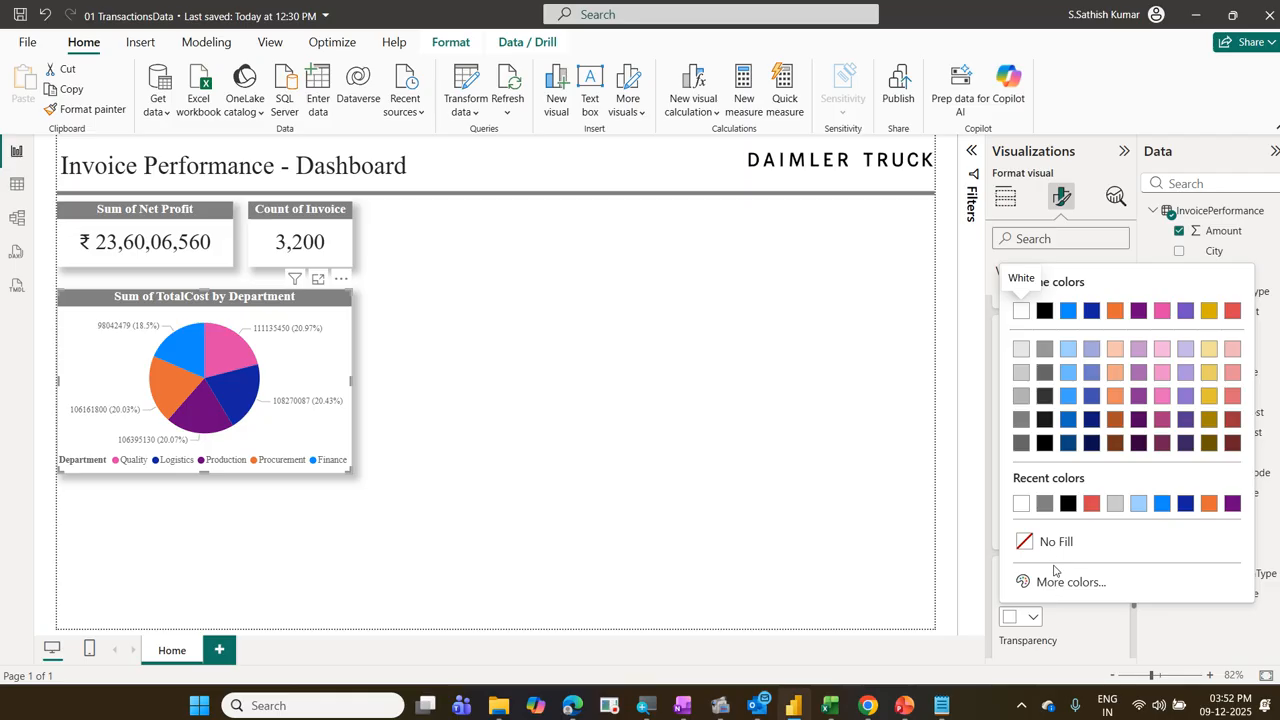
click(1068, 505)
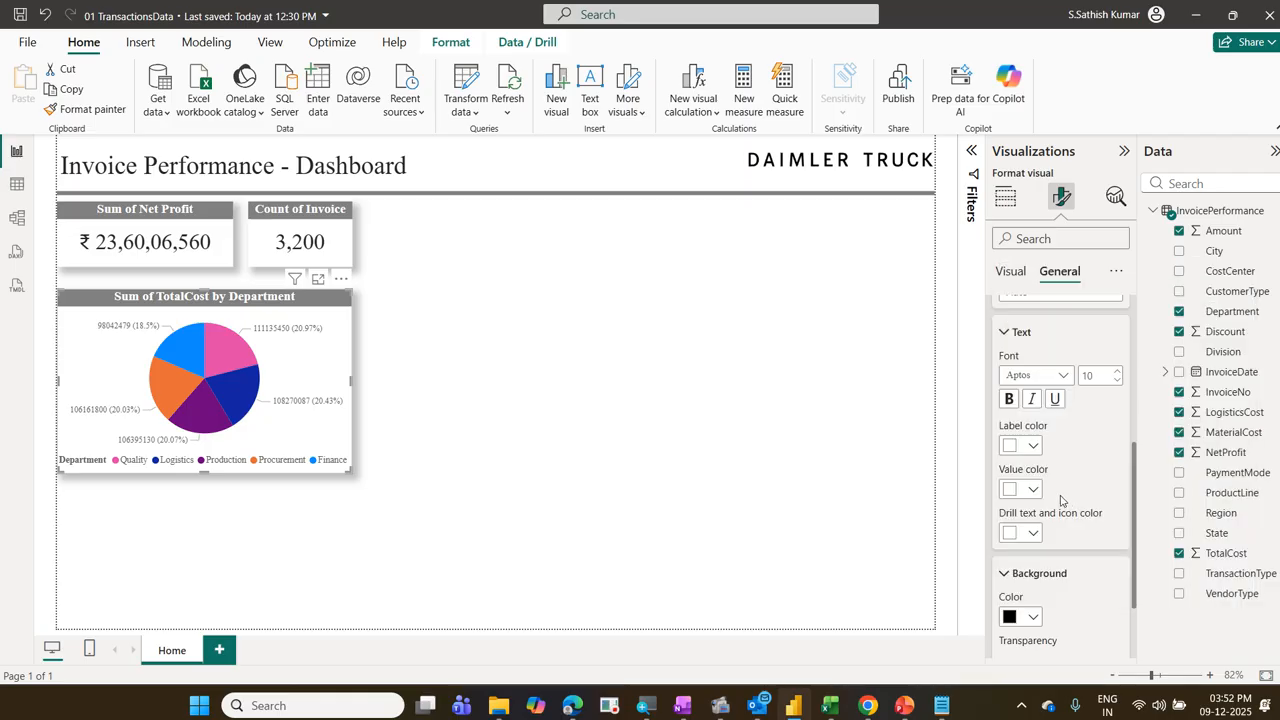
mouse_move(229, 341)
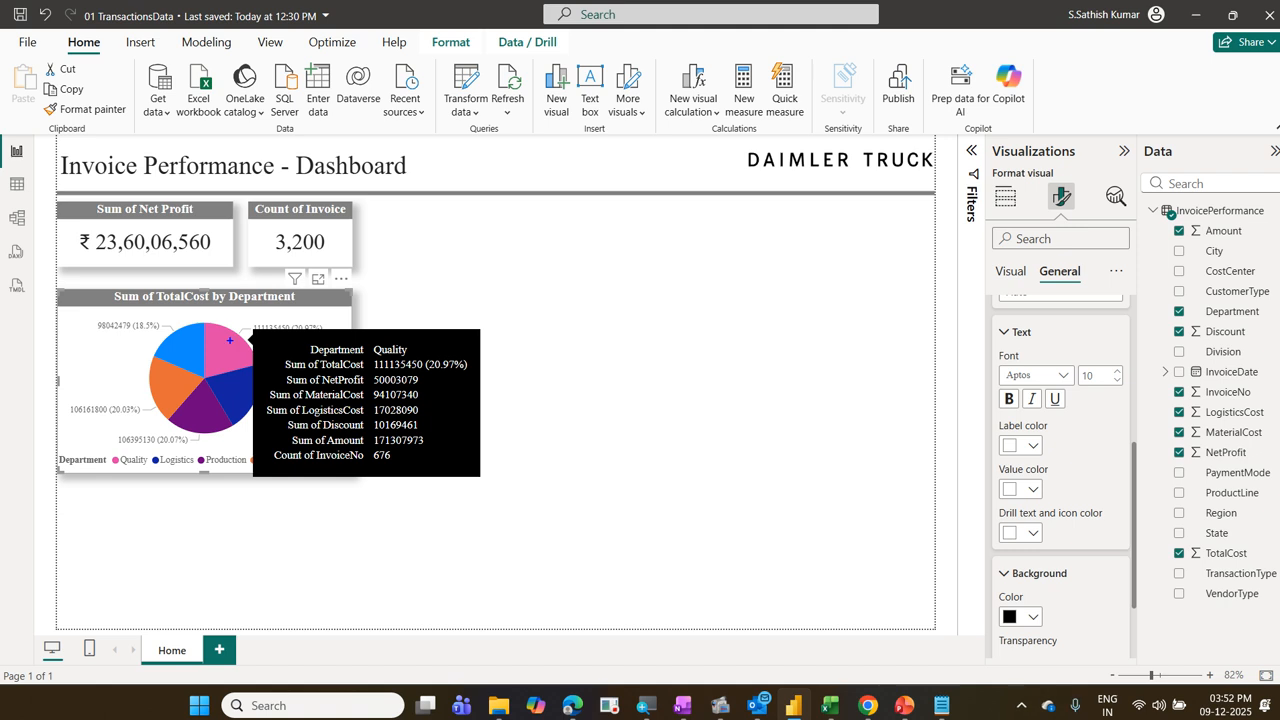
drag(1032, 258, 1105, 295)
drag(986, 322, 1073, 350)
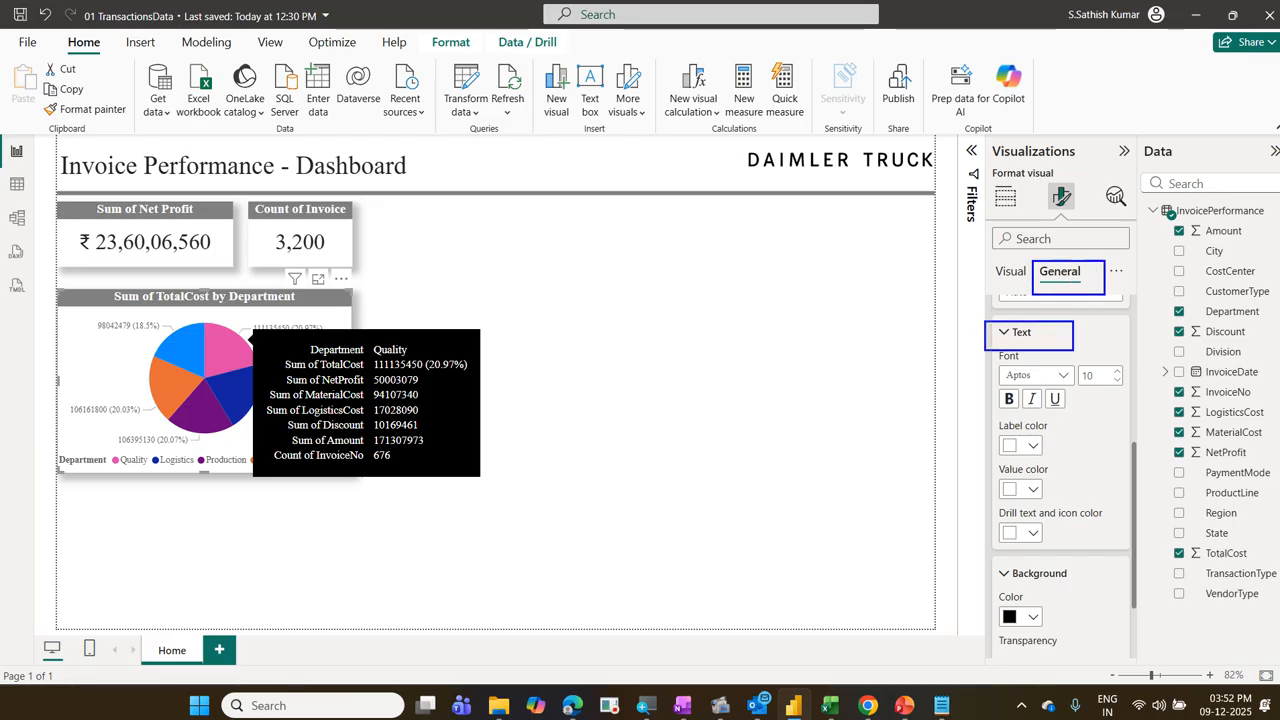
mouse_move(985, 438)
mouse_down()
mouse_move(1074, 578)
mouse_move(1073, 546)
mouse_up()
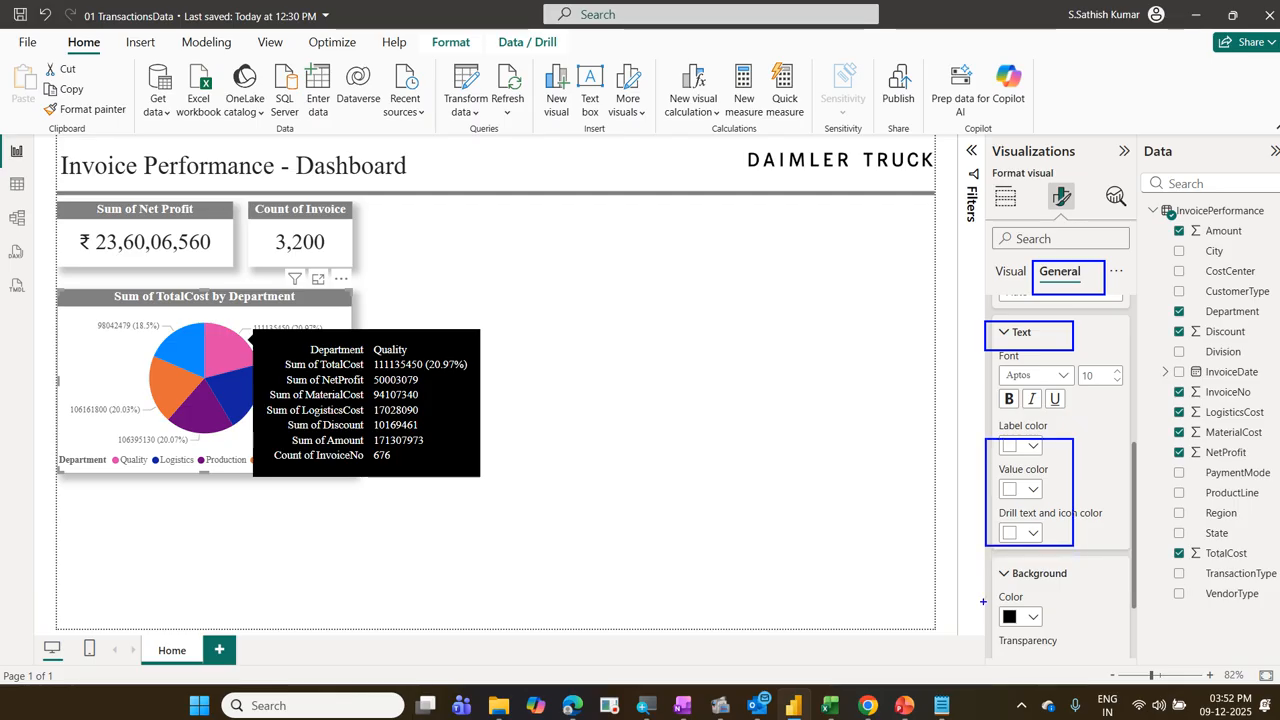
drag(983, 601, 1054, 632)
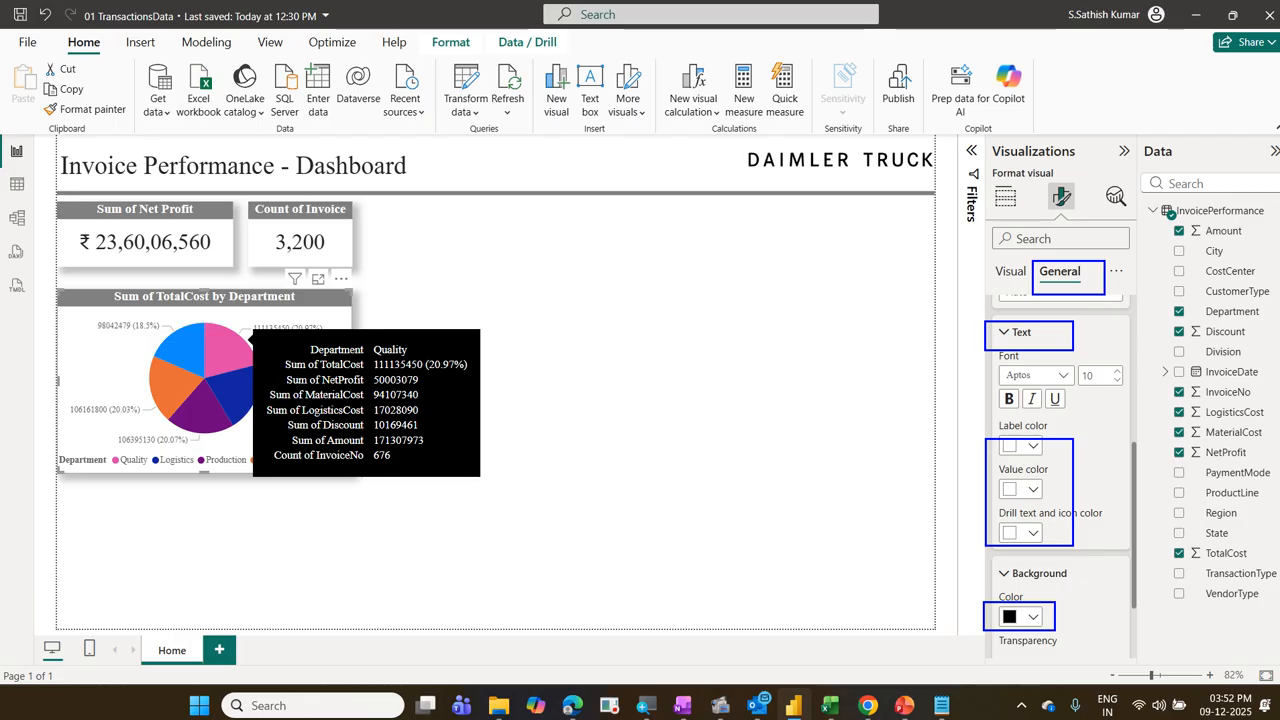
click(433, 289)
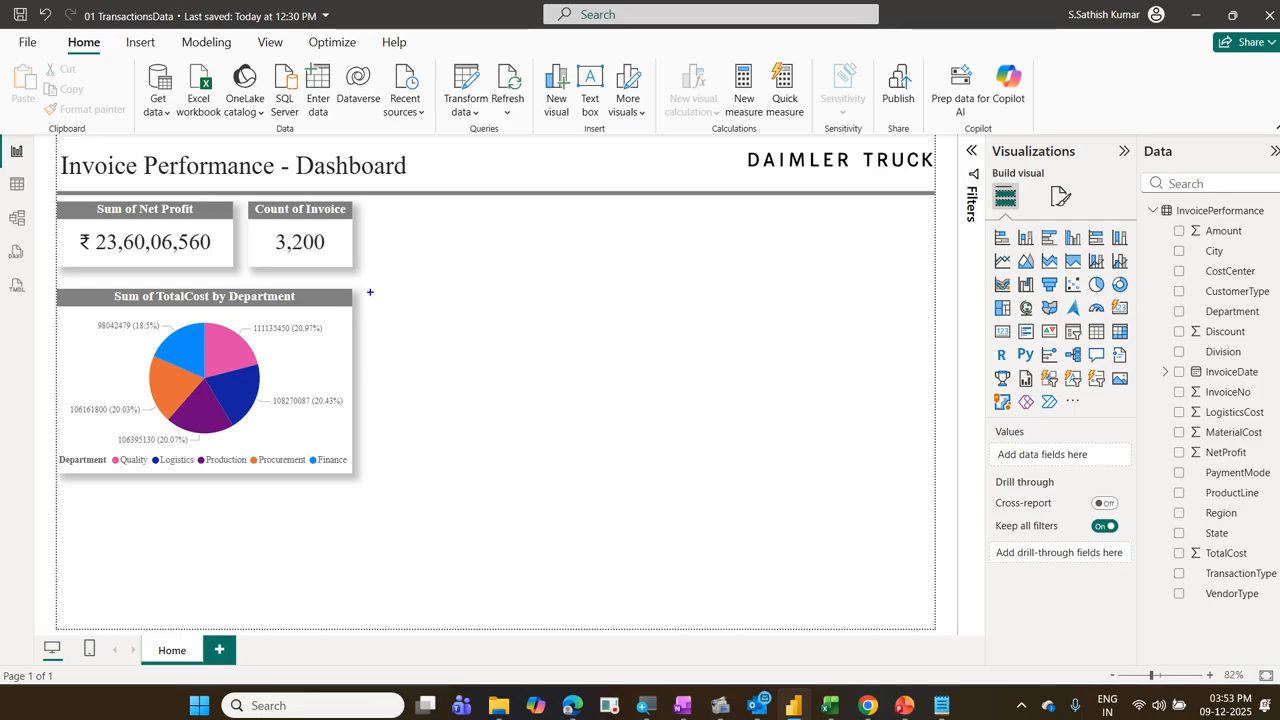
drag(370, 292, 658, 482)
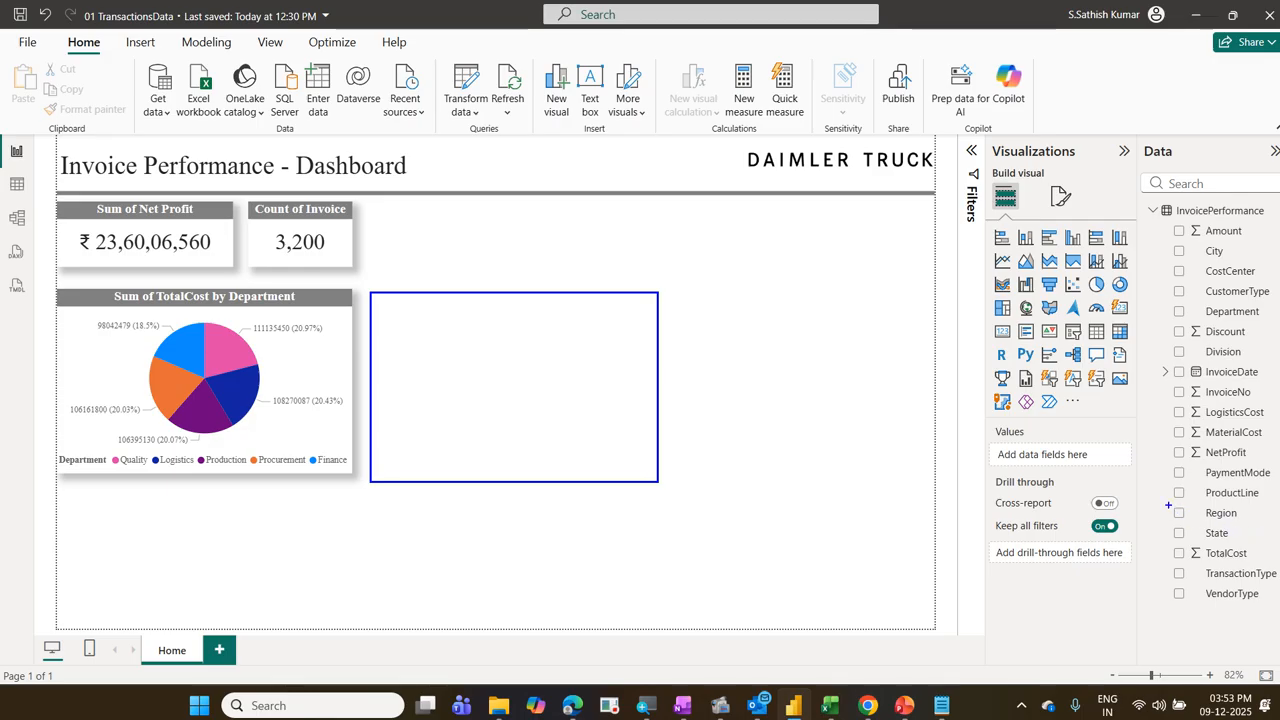
drag(1168, 505, 1248, 537)
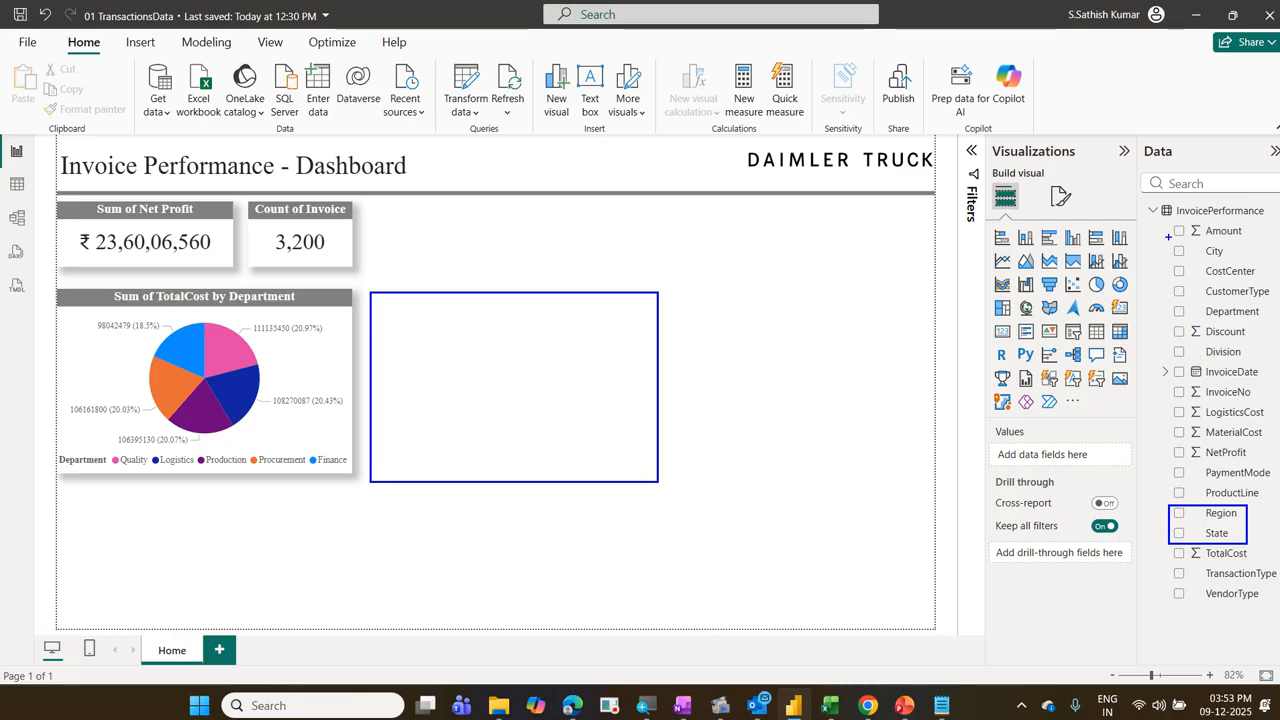
drag(1168, 236, 1240, 264)
drag(1166, 566, 1279, 586)
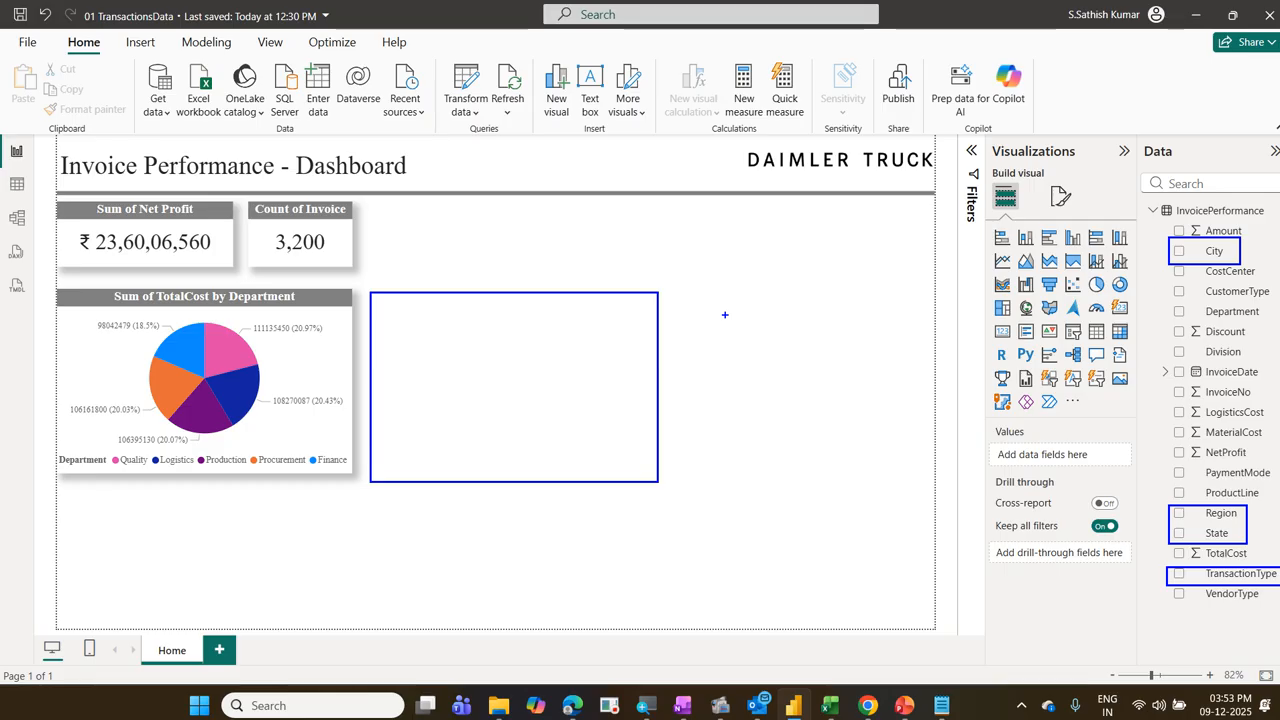
text(1.Drill)
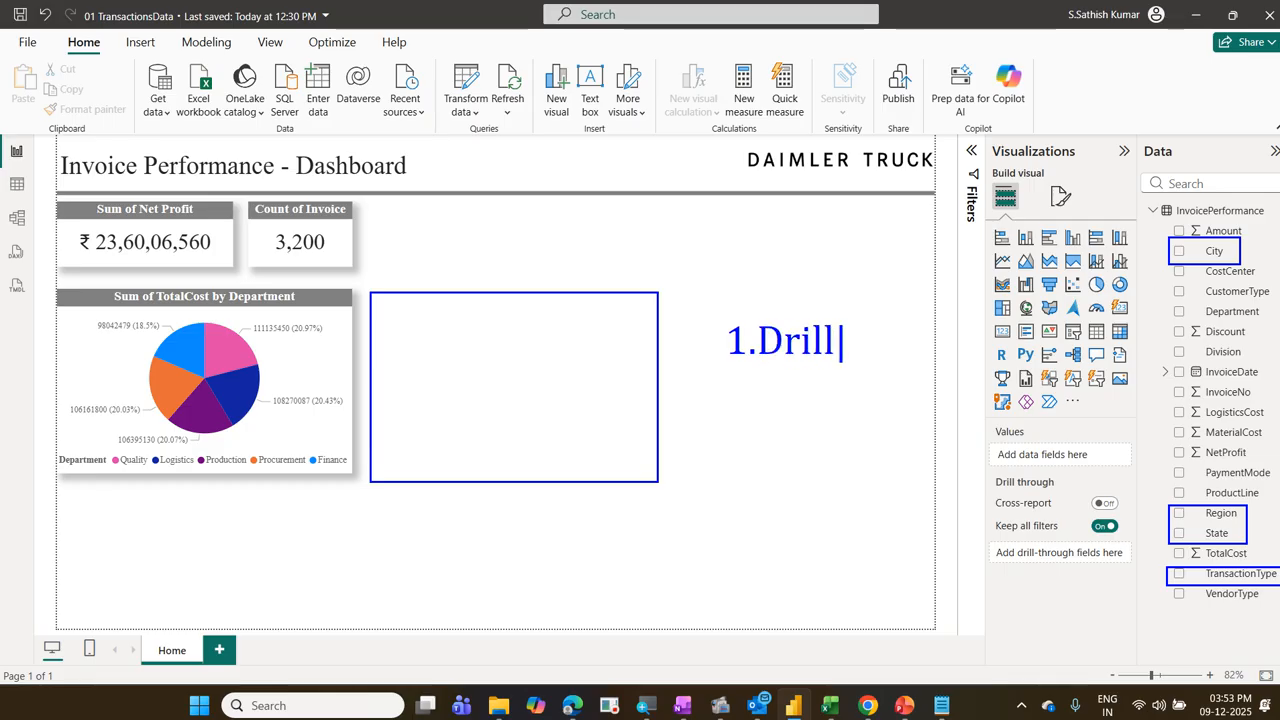
key(Return)
text(2/)
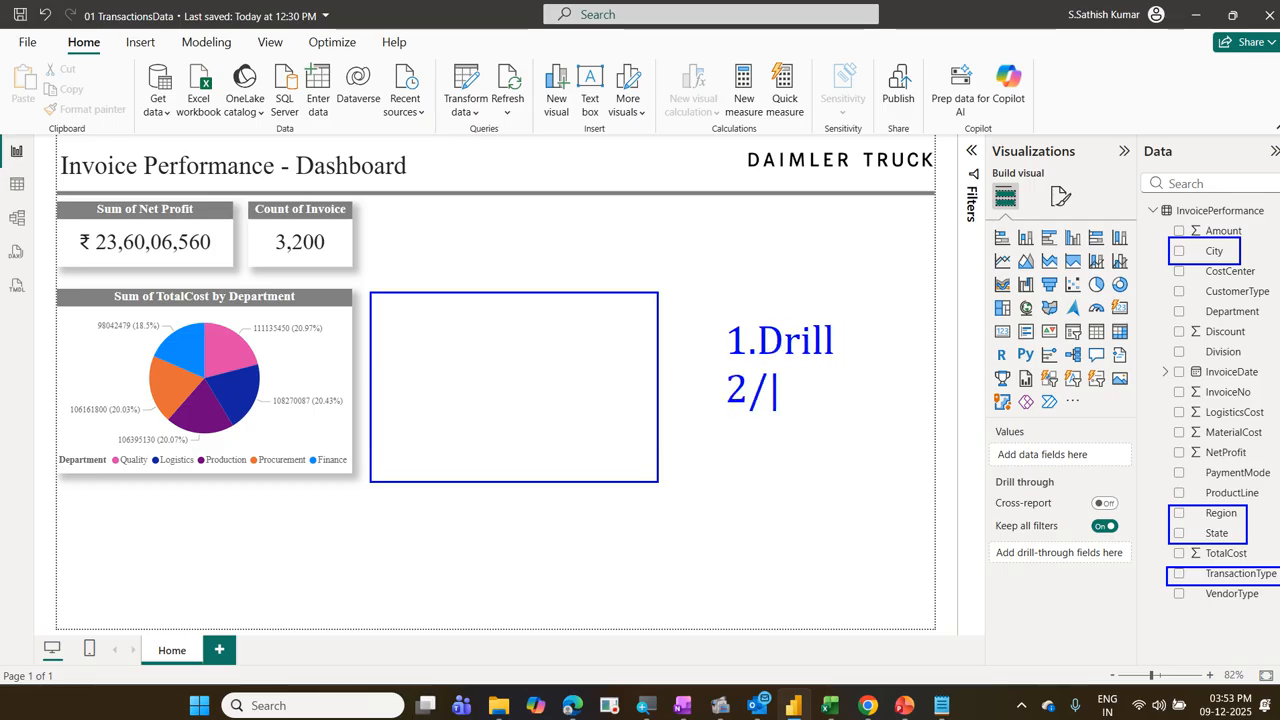
key(BackSpace)
text(.Small )
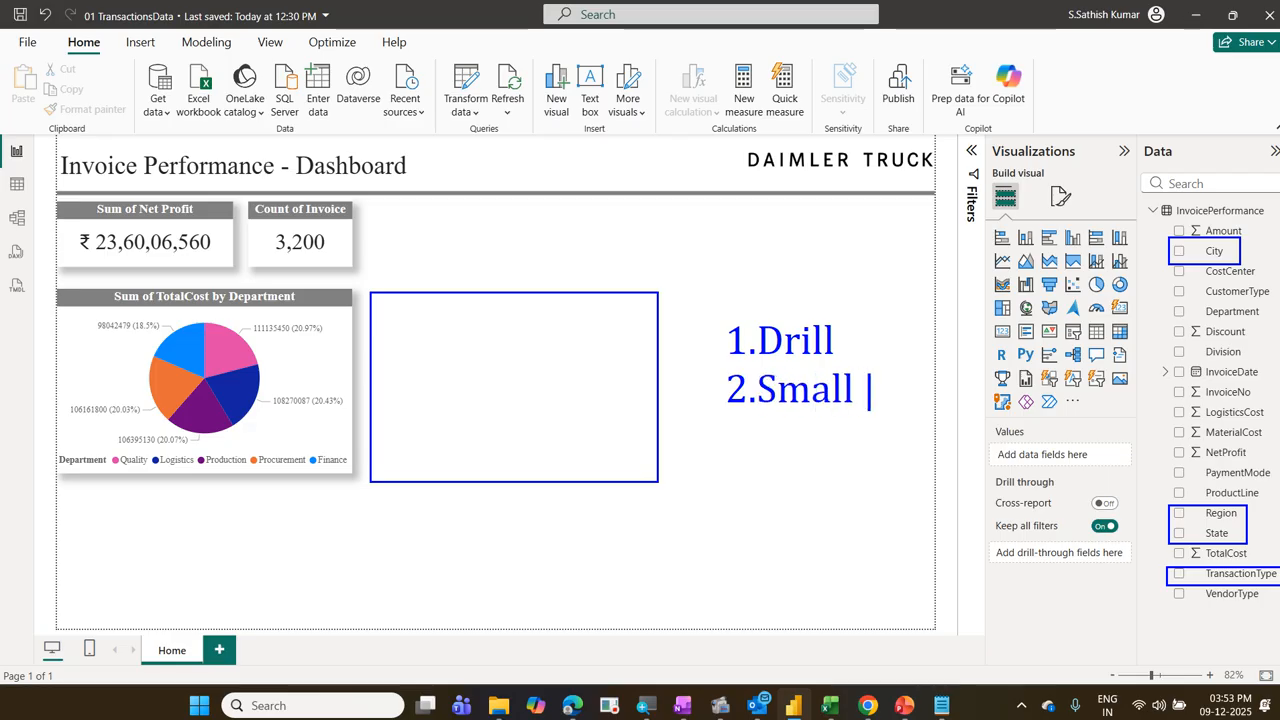
text(Multiple)
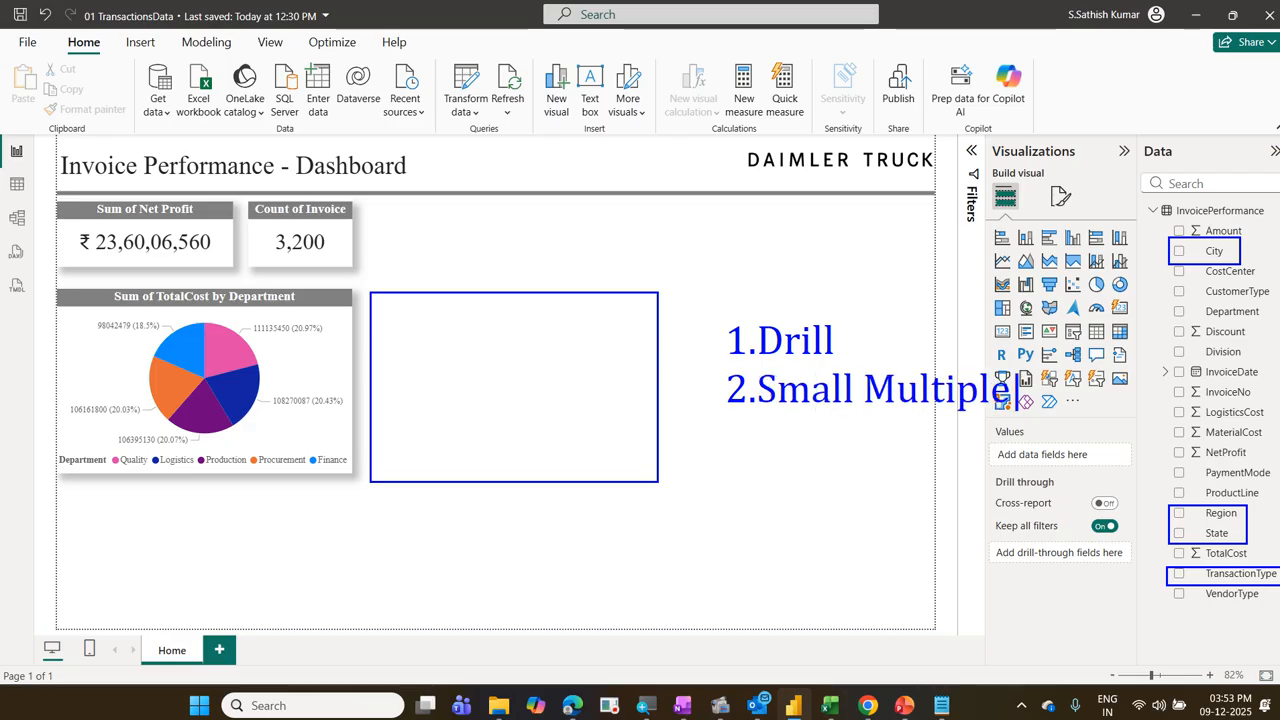
key(Return)
text(3.)
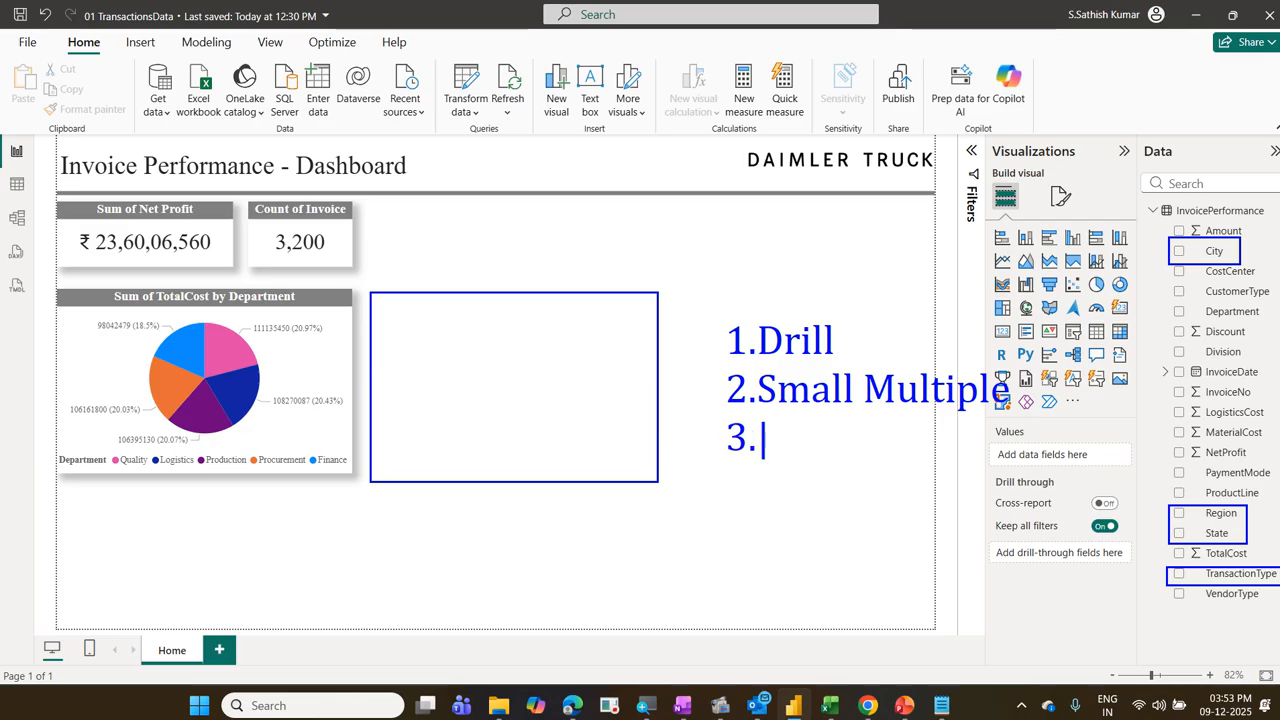
text(Para)
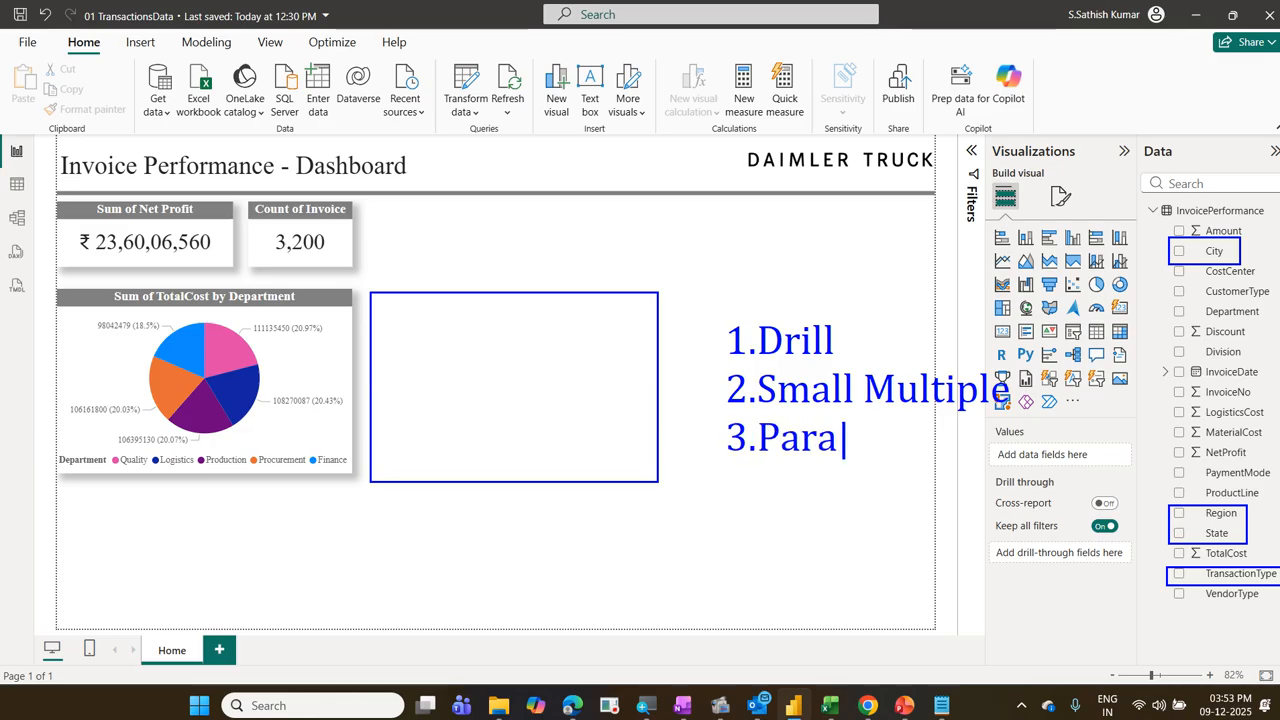
text(mter)
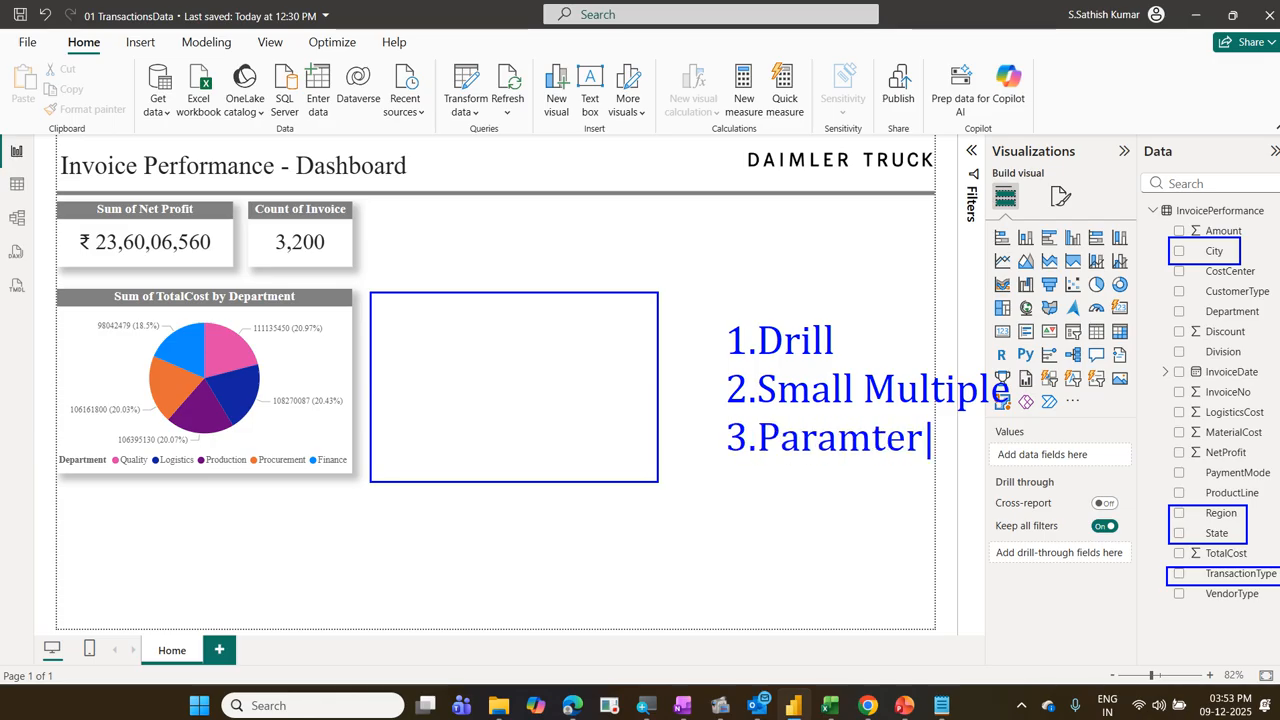
key(BackSpace)
key(BackSpace)
key(BackSpace)
text(etert)
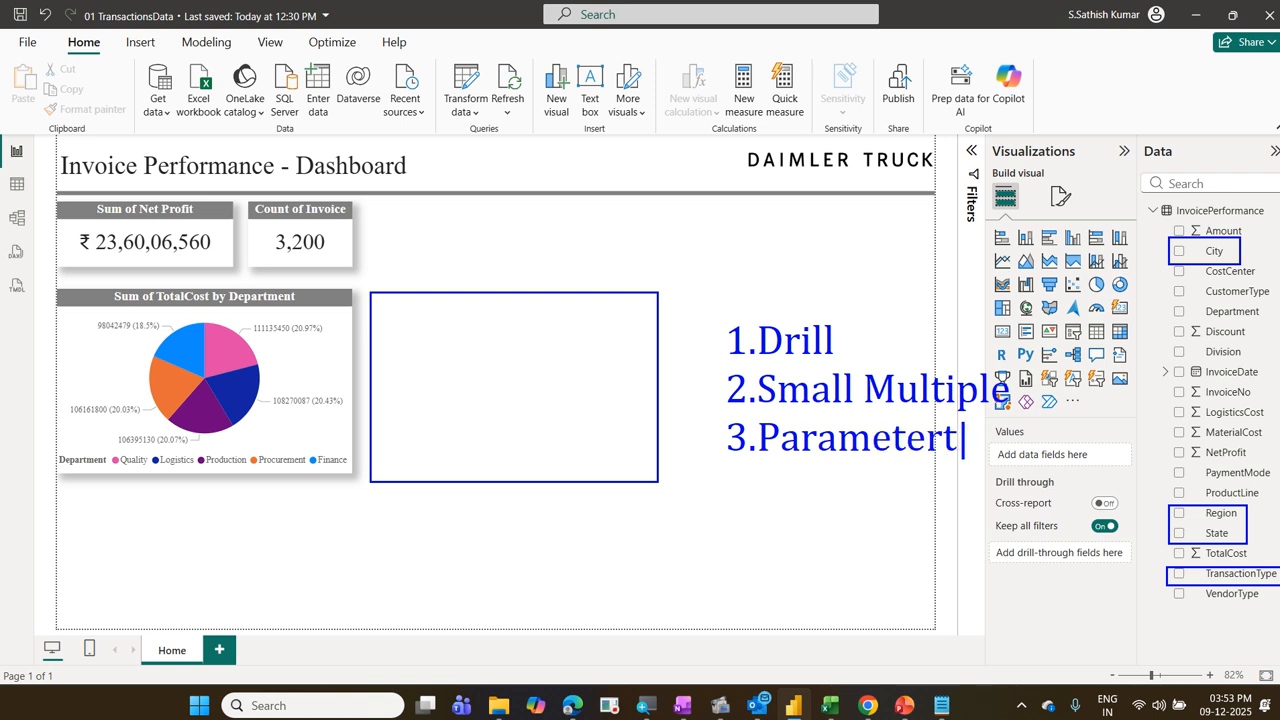
key(BackSpace)
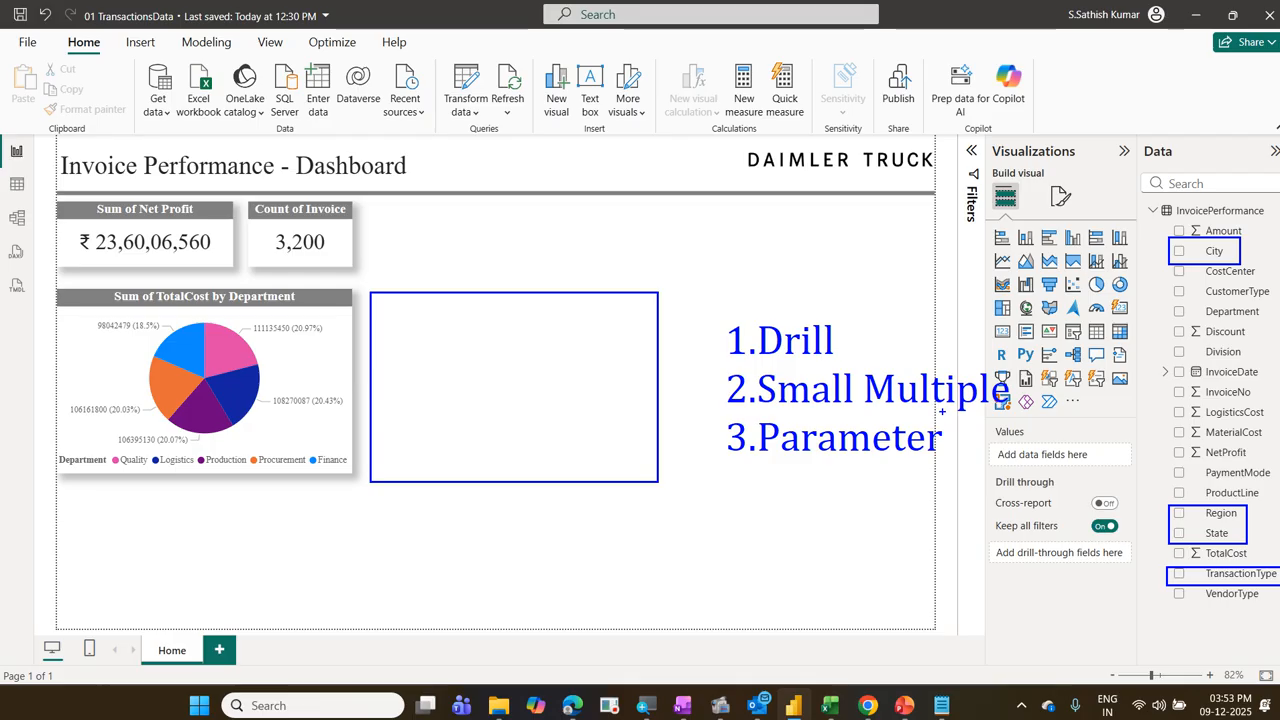
mouse_move(856, 325)
mouse_down()
mouse_move(910, 315)
mouse_move(988, 272)
mouse_up()
key(ctrl+z)
key(Escape)
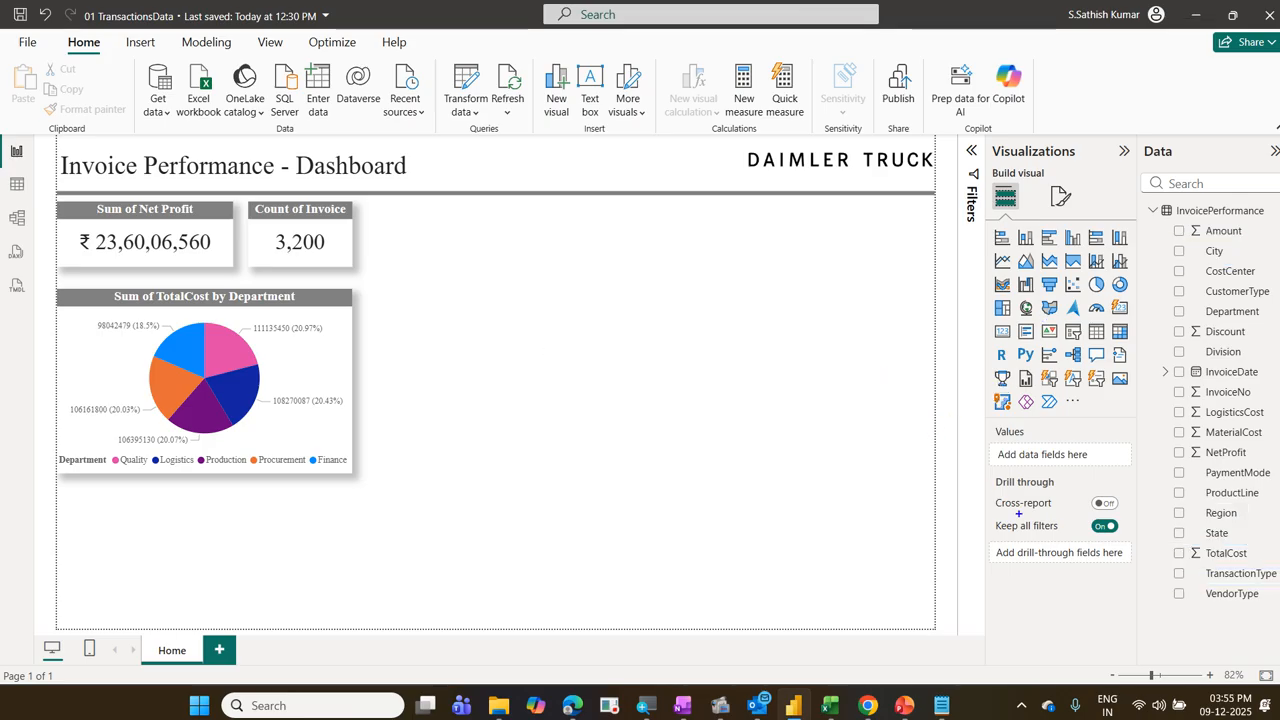
mouse_move(1170, 503)
mouse_down()
mouse_move(1206, 538)
mouse_move(1257, 543)
mouse_up()
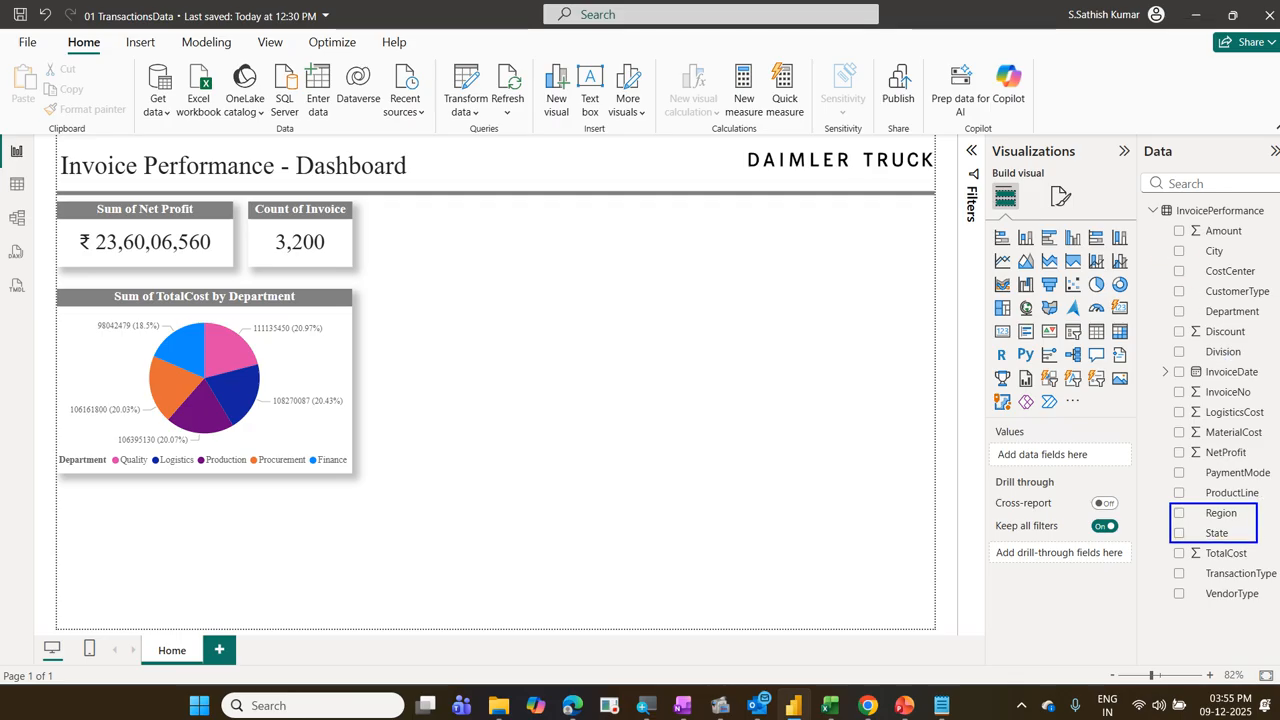
drag(1159, 240, 1247, 268)
drag(1168, 442, 1273, 463)
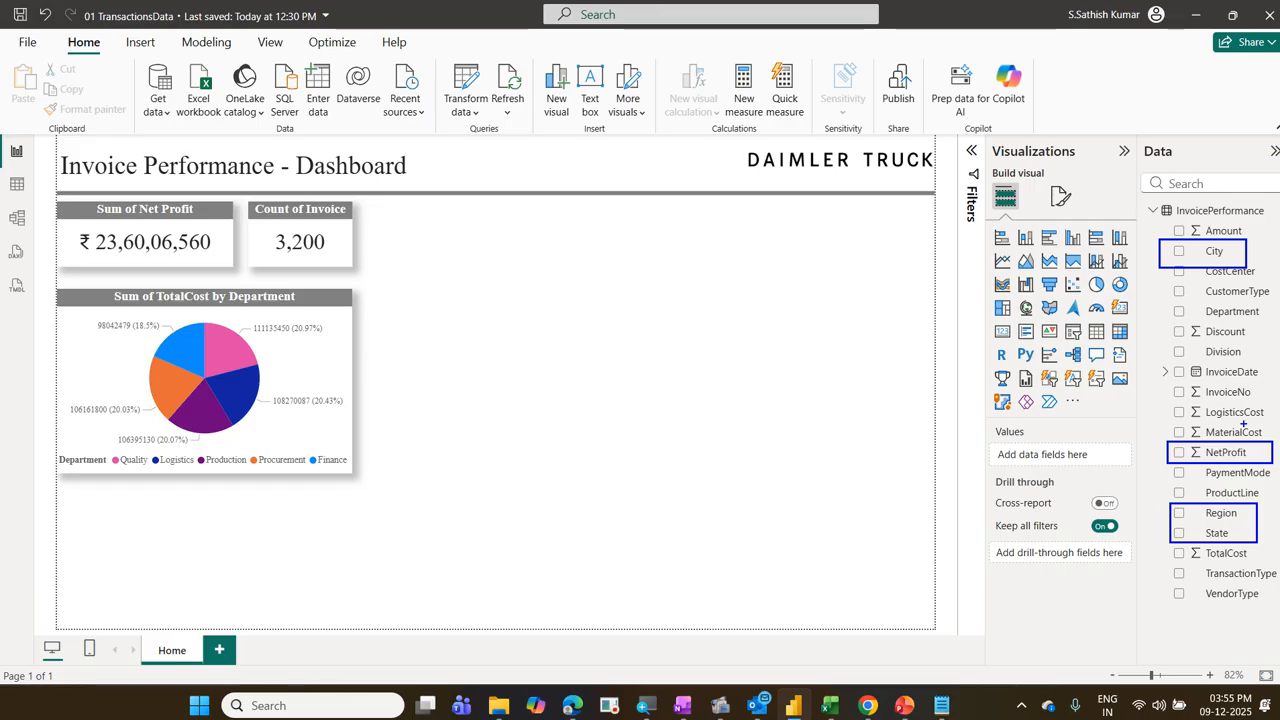
drag(1240, 516, 1278, 486)
drag(1241, 548, 1266, 528)
drag(1234, 266, 1250, 243)
key(Escape)
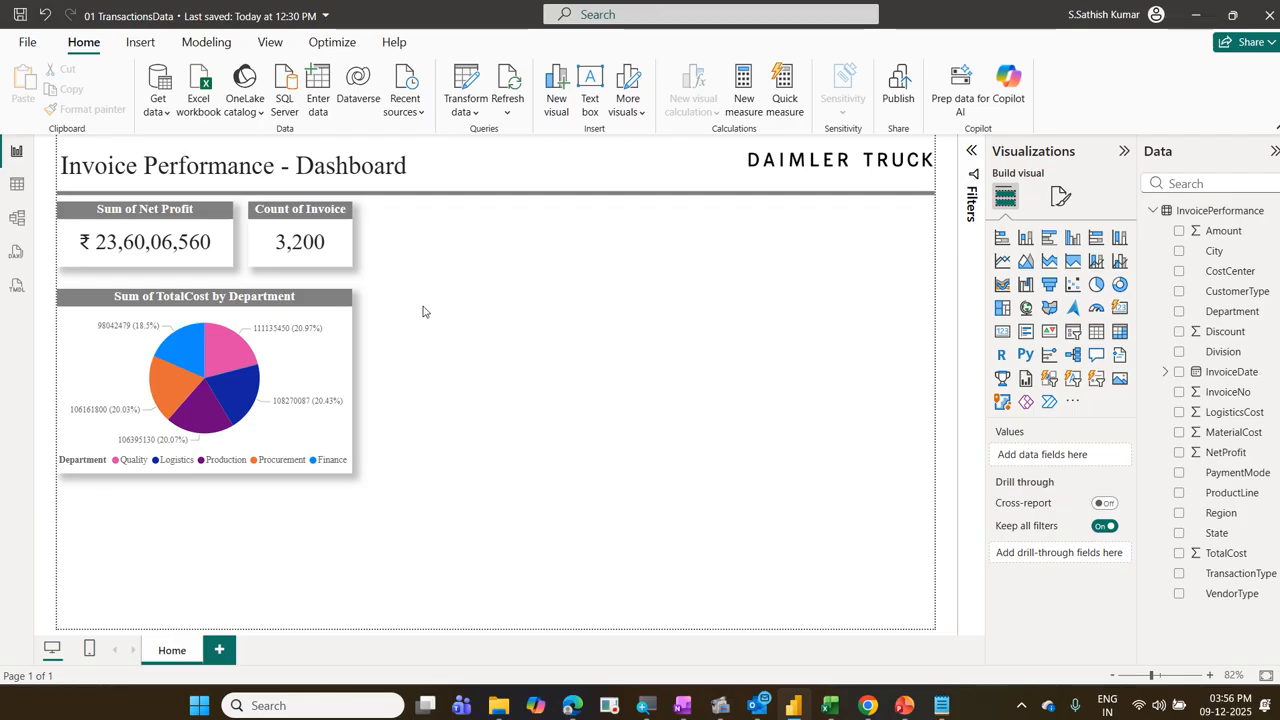
Step: Insert a second pie chart, place it beside the department pie chart, and enlarge it to match that chart's height
click(1095, 285)
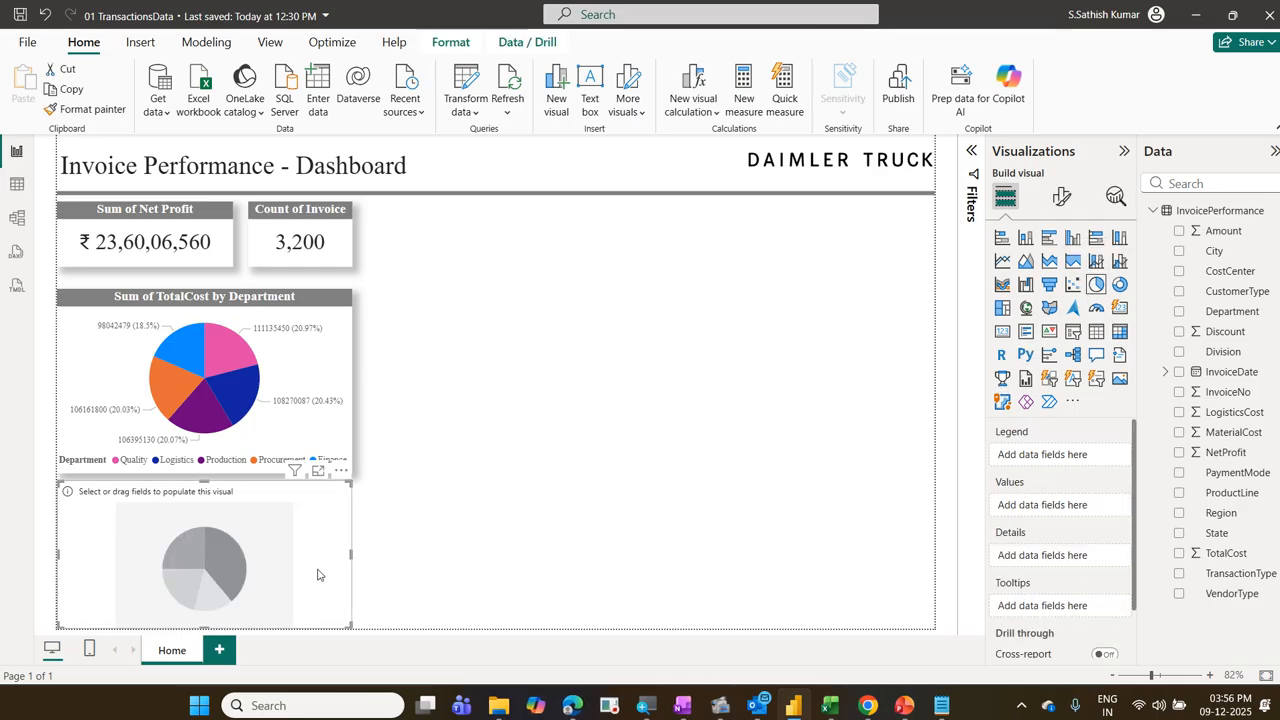
drag(322, 562, 626, 384)
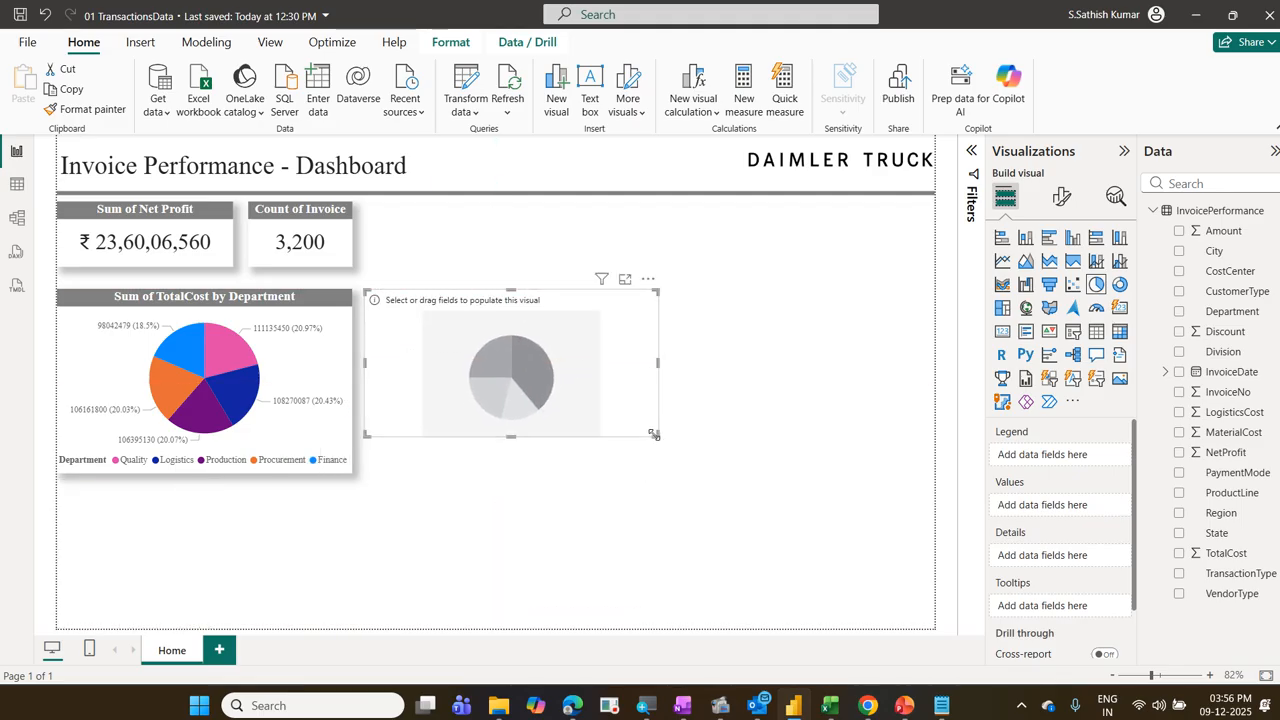
drag(659, 437, 673, 471)
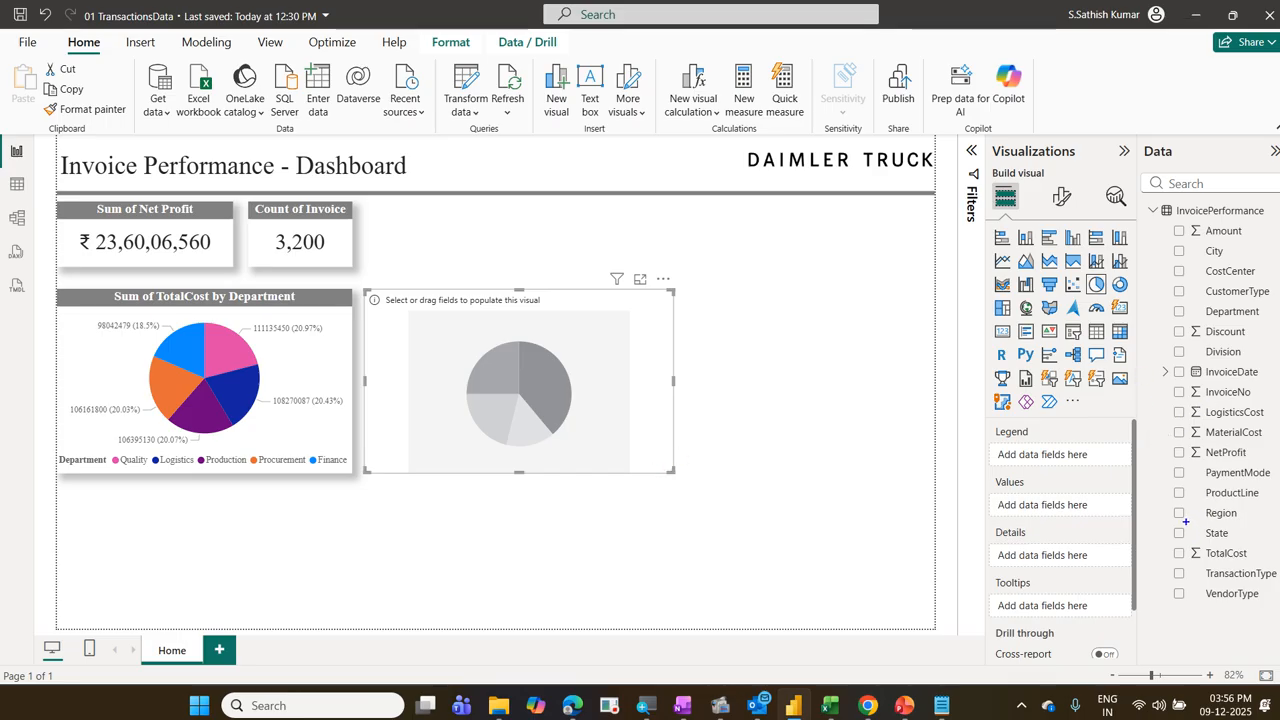
Step: Assign Region as the new pie chart's legend and NetProfit as its values
drag(1168, 505, 1250, 523)
drag(1170, 444, 1259, 467)
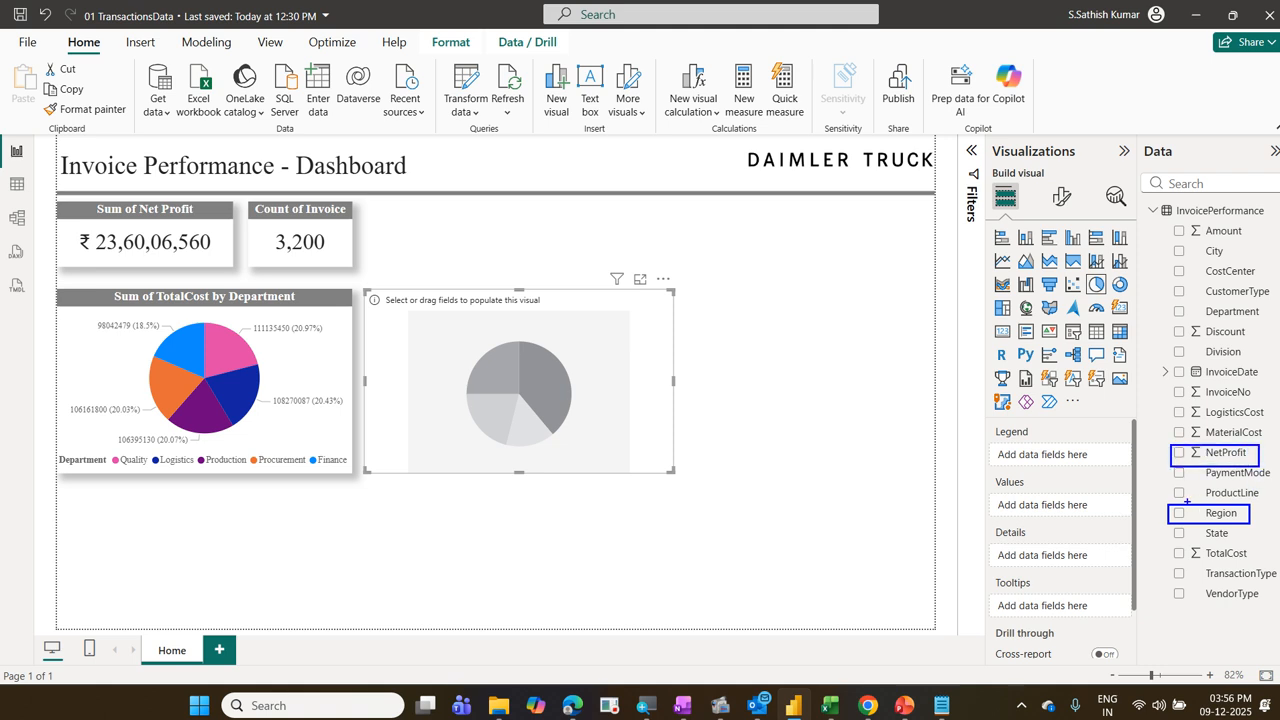
mouse_move(1142, 494)
mouse_down()
mouse_move(1093, 456)
mouse_move(1165, 512)
mouse_move(1118, 492)
mouse_move(1172, 453)
mouse_up()
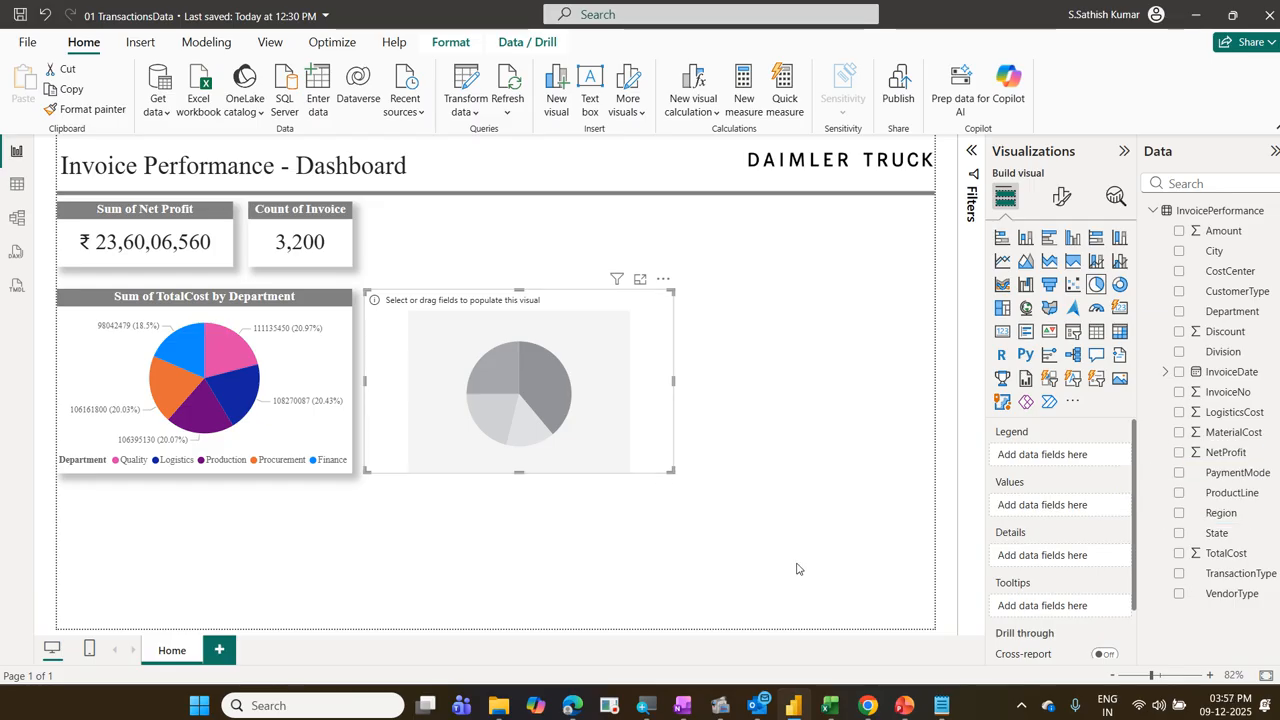
mouse_move(1222, 514)
mouse_down()
mouse_move(1084, 478)
mouse_move(1060, 456)
mouse_up()
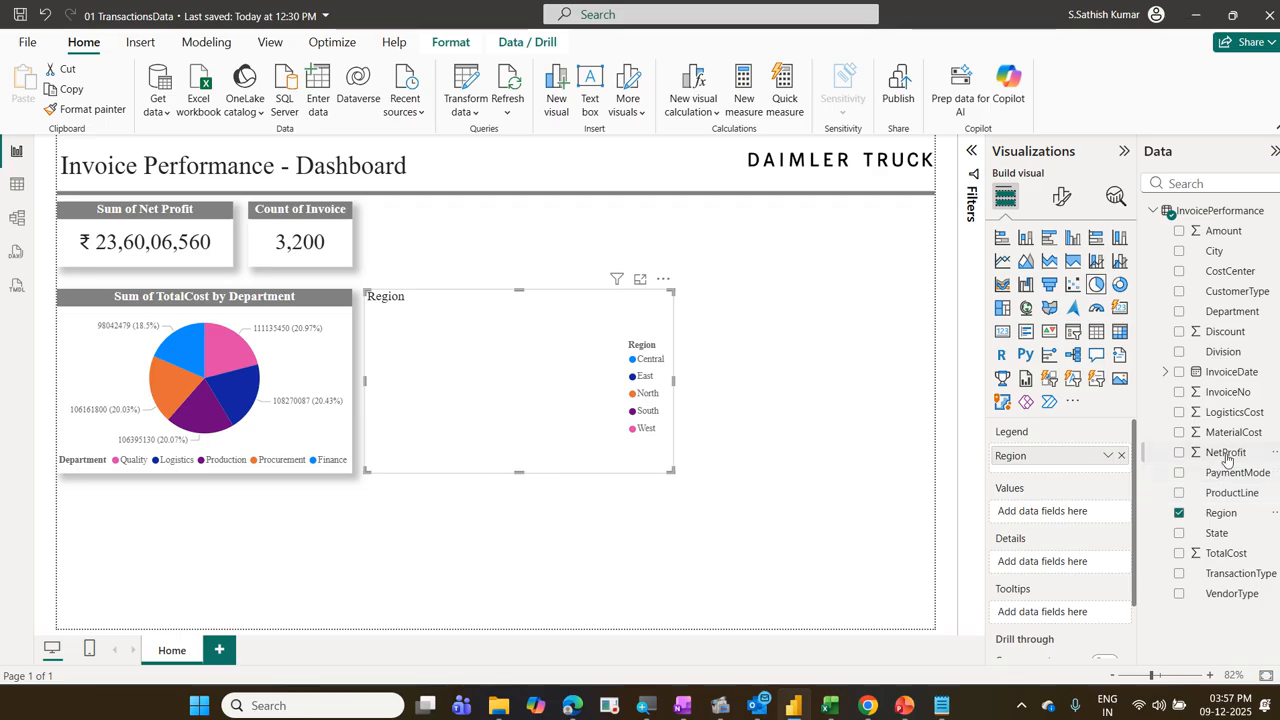
drag(1222, 452, 1095, 521)
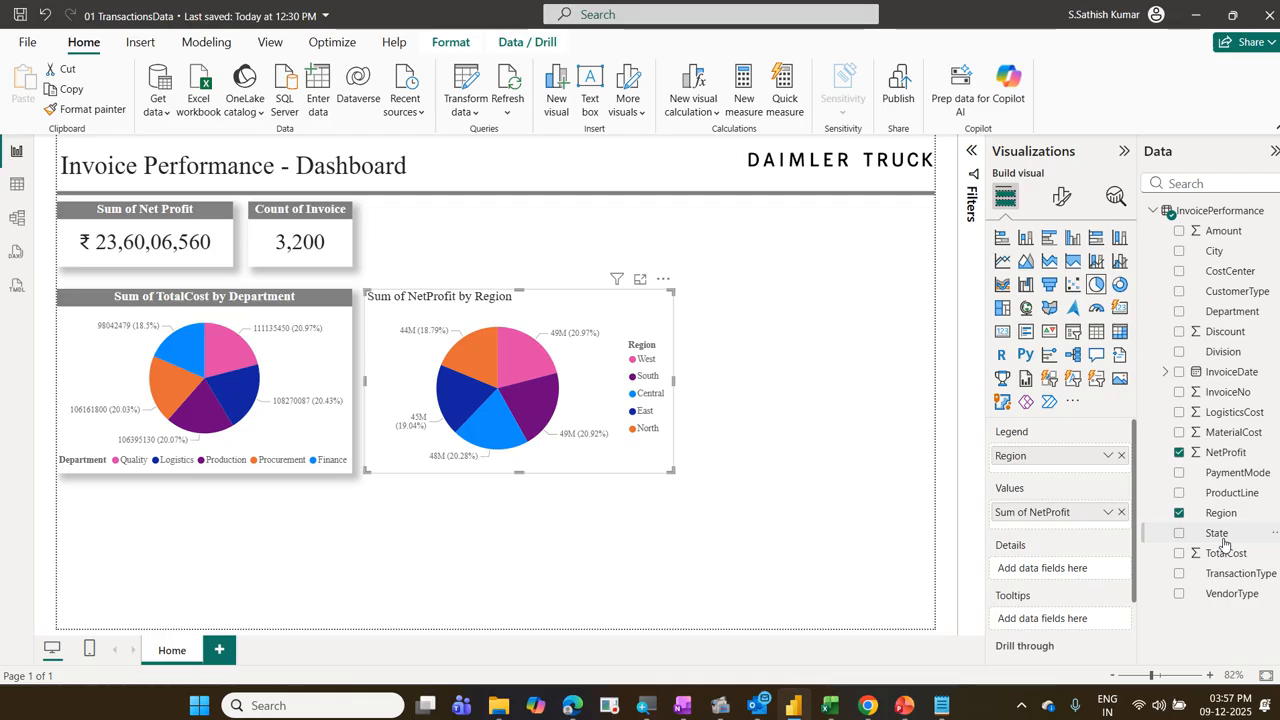
drag(1222, 545, 1074, 489)
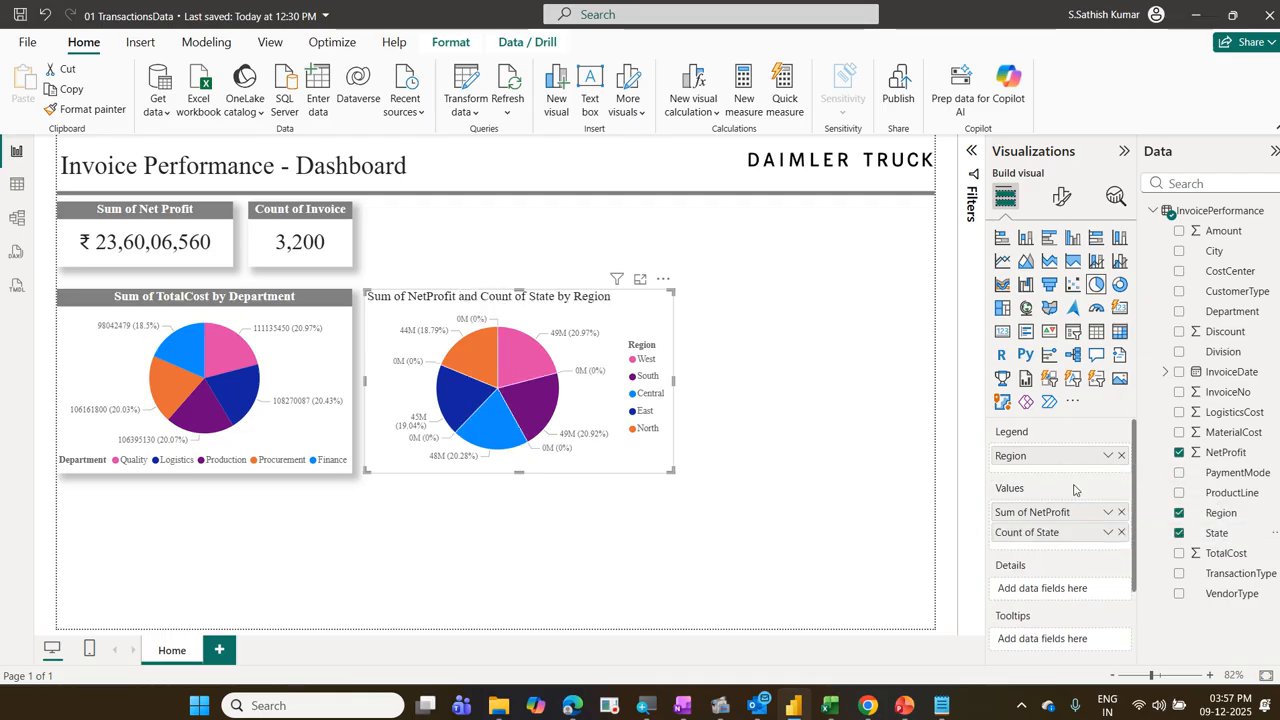
click(1120, 532)
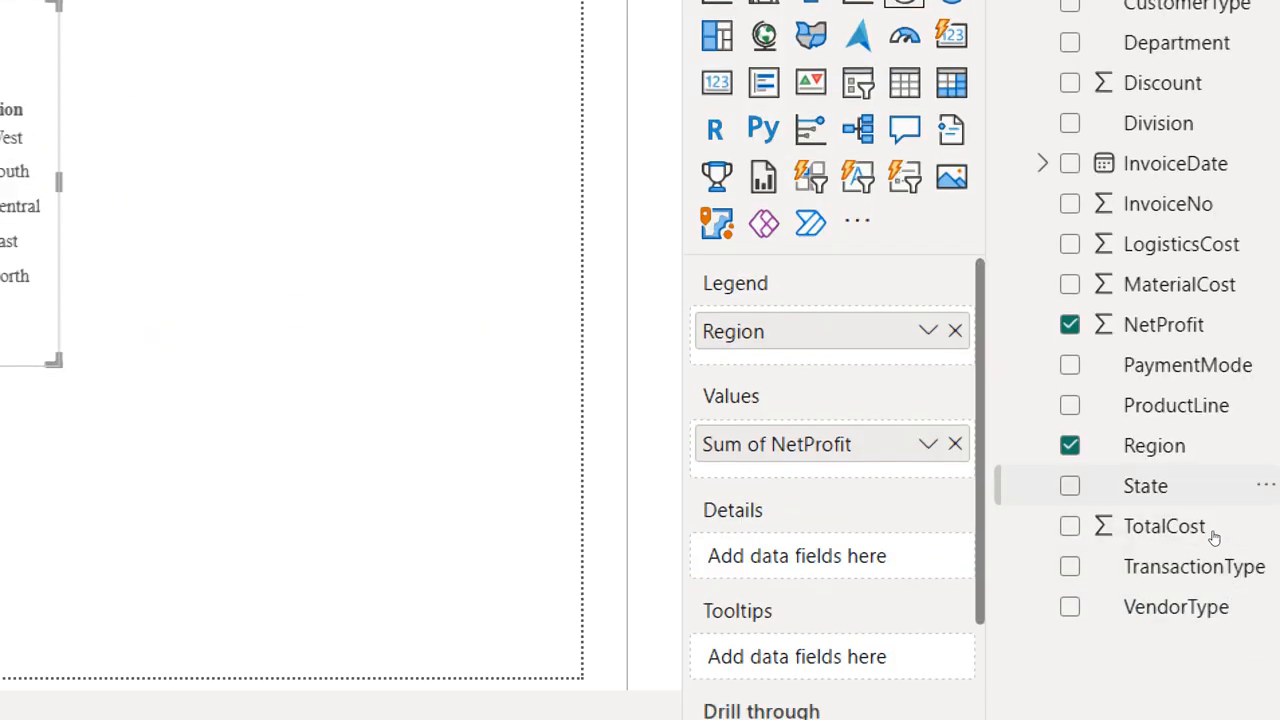
drag(1120, 490, 1070, 476)
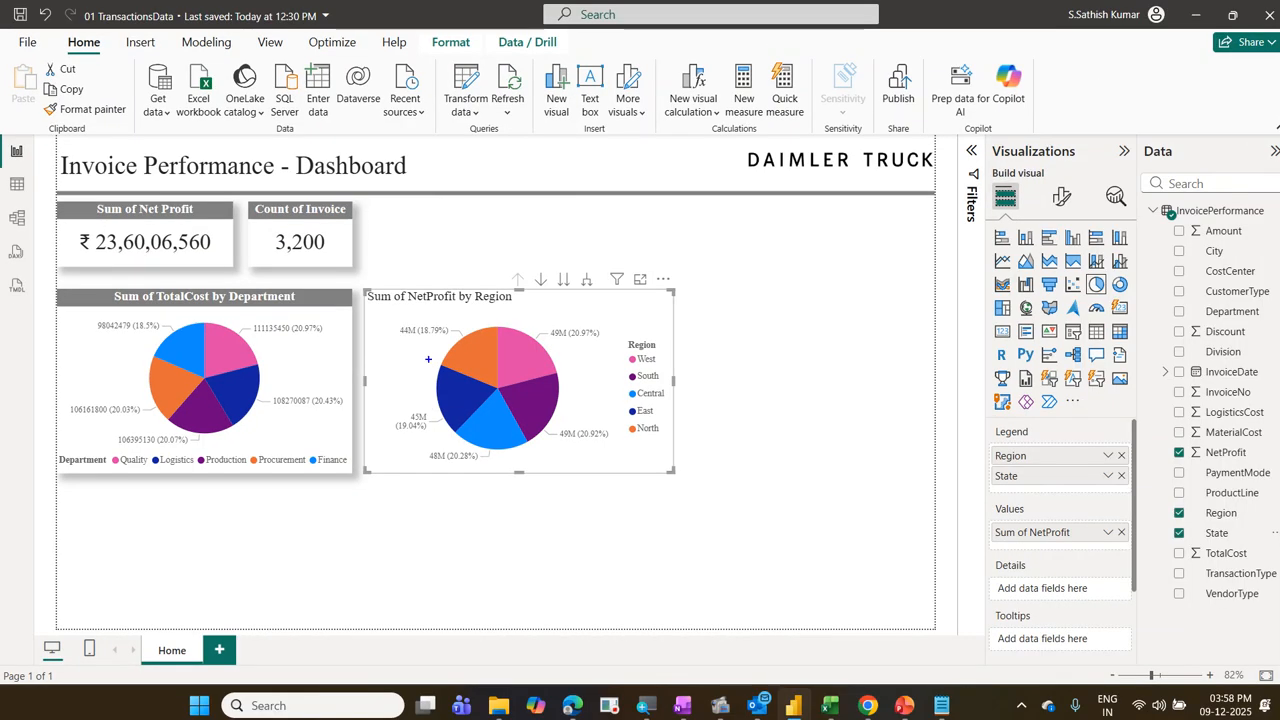
mouse_move(491, 260)
mouse_down()
mouse_move(530, 286)
mouse_move(606, 300)
mouse_move(588, 242)
mouse_move(483, 280)
mouse_move(572, 299)
mouse_up()
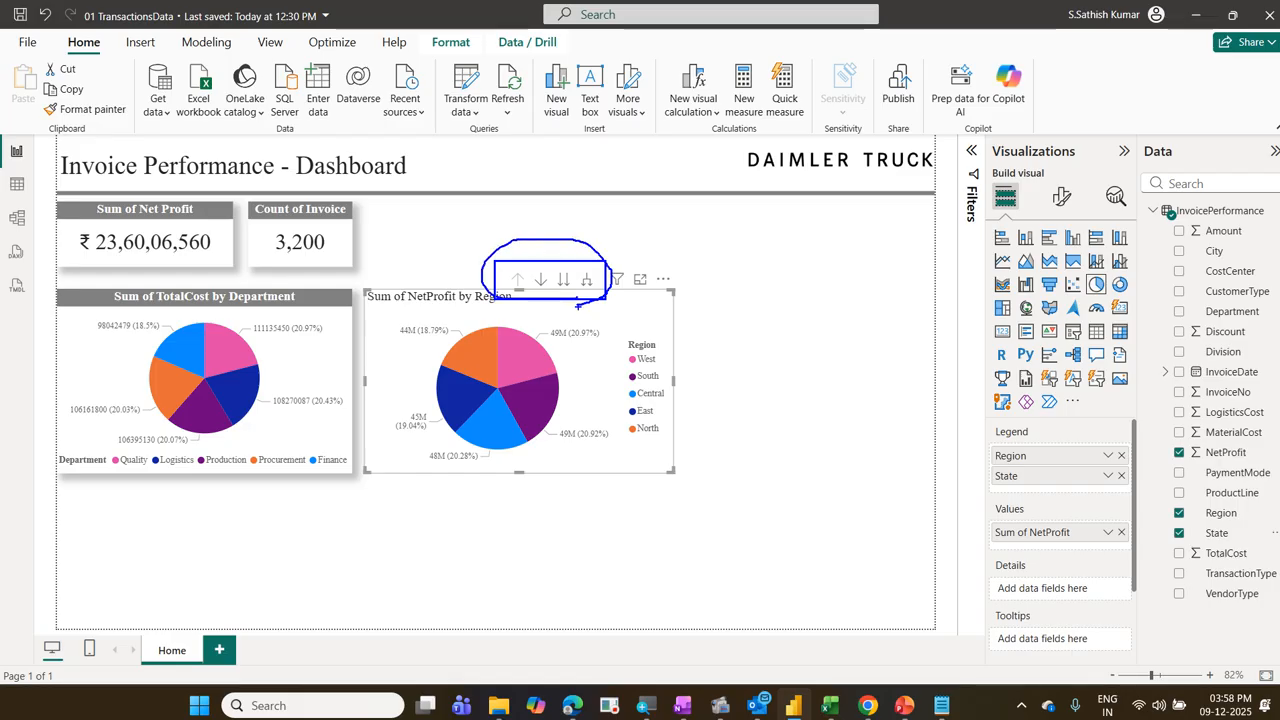
key(Escape)
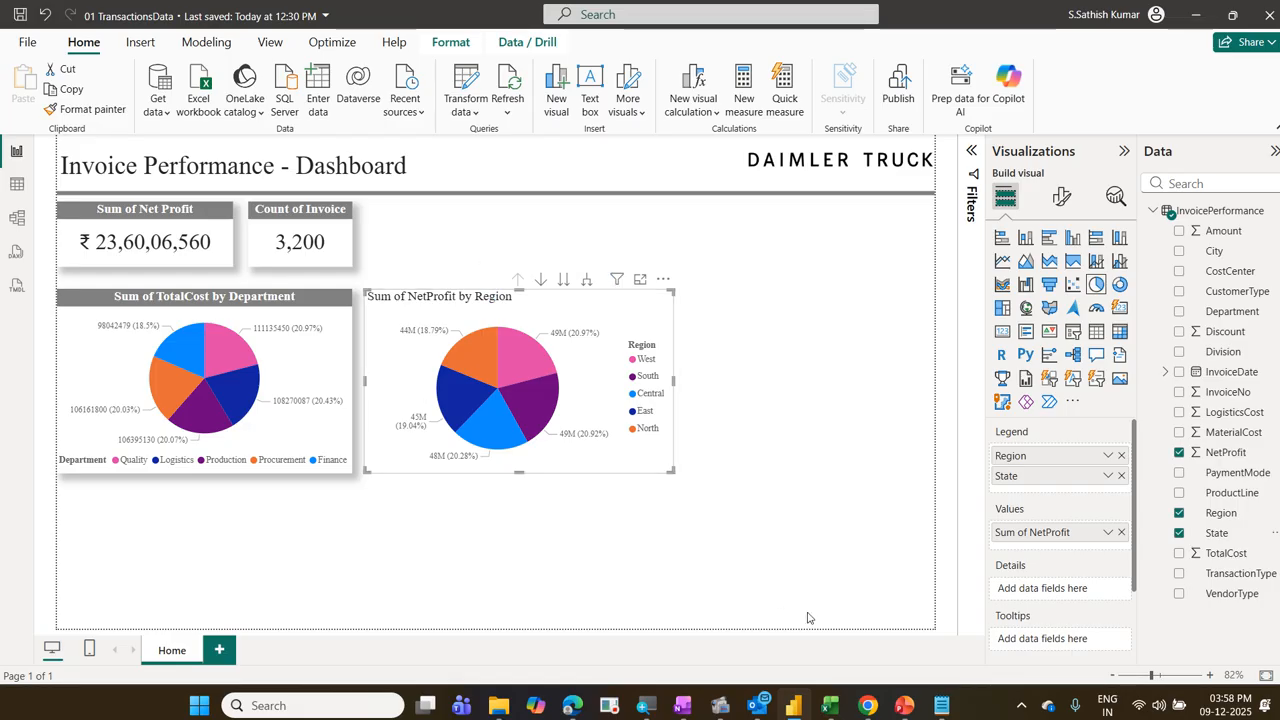
click(1121, 476)
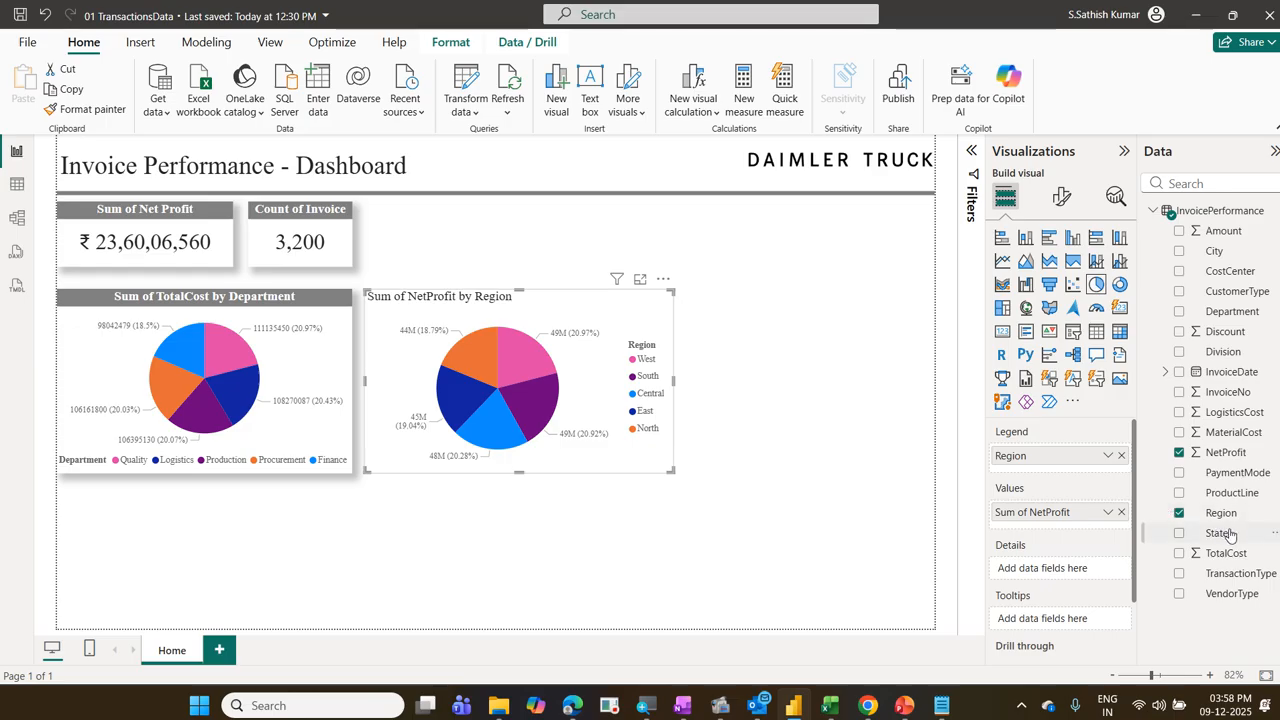
Step: Add State and City beneath Region in the NetProfit pie chart's legend to form a drill hierarchy
drag(1222, 535, 1083, 478)
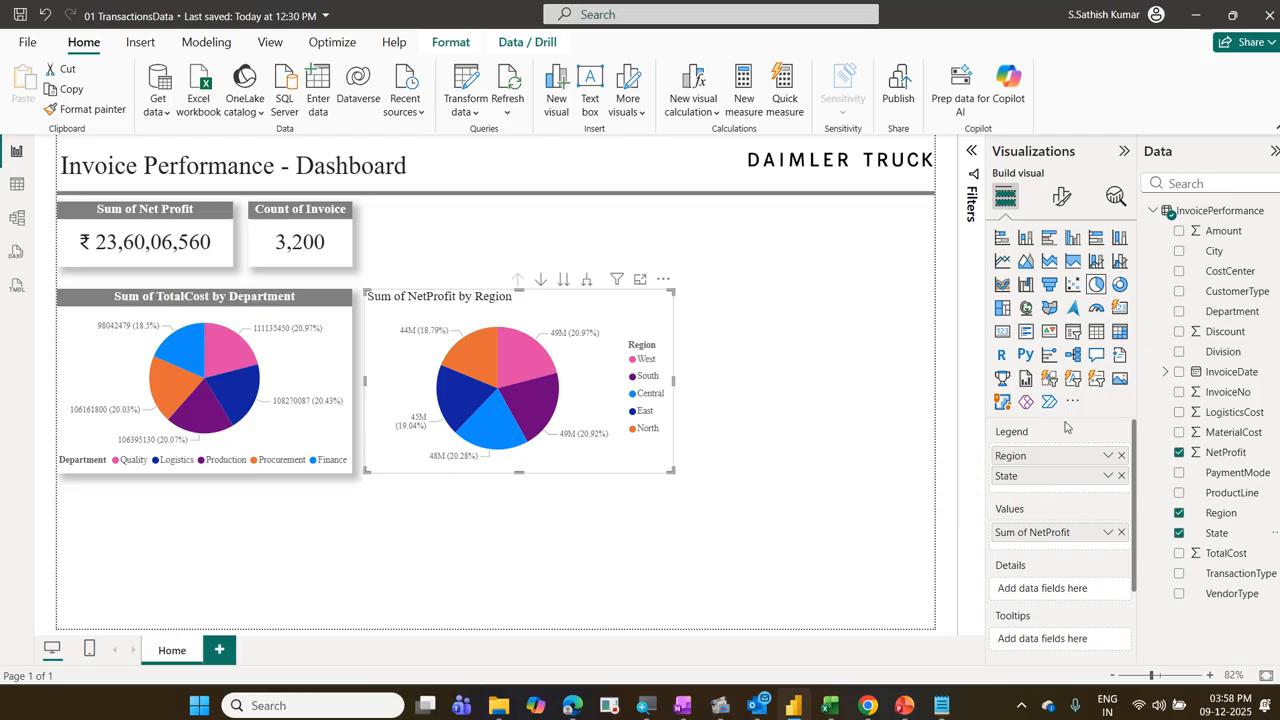
drag(1214, 251, 1082, 497)
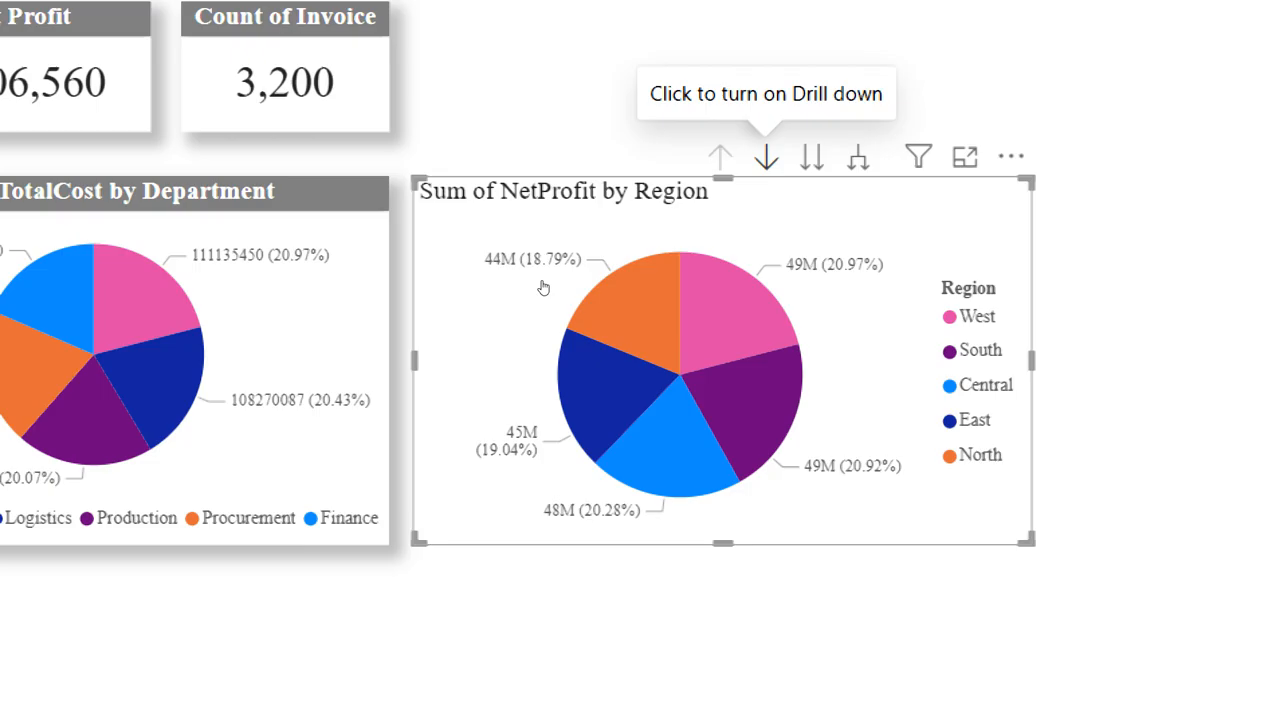
Step: Turn on drill-down for the NetProfit pie chart and drill into the South region's states
click(766, 157)
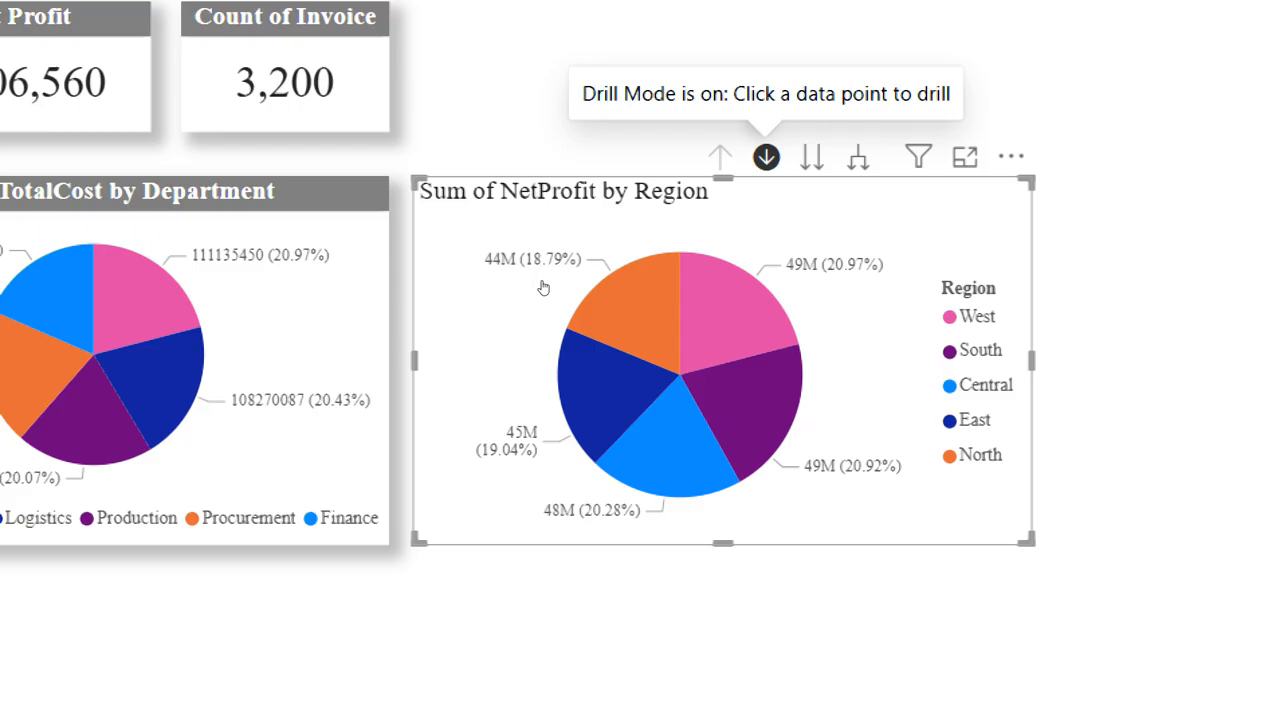
click(538, 410)
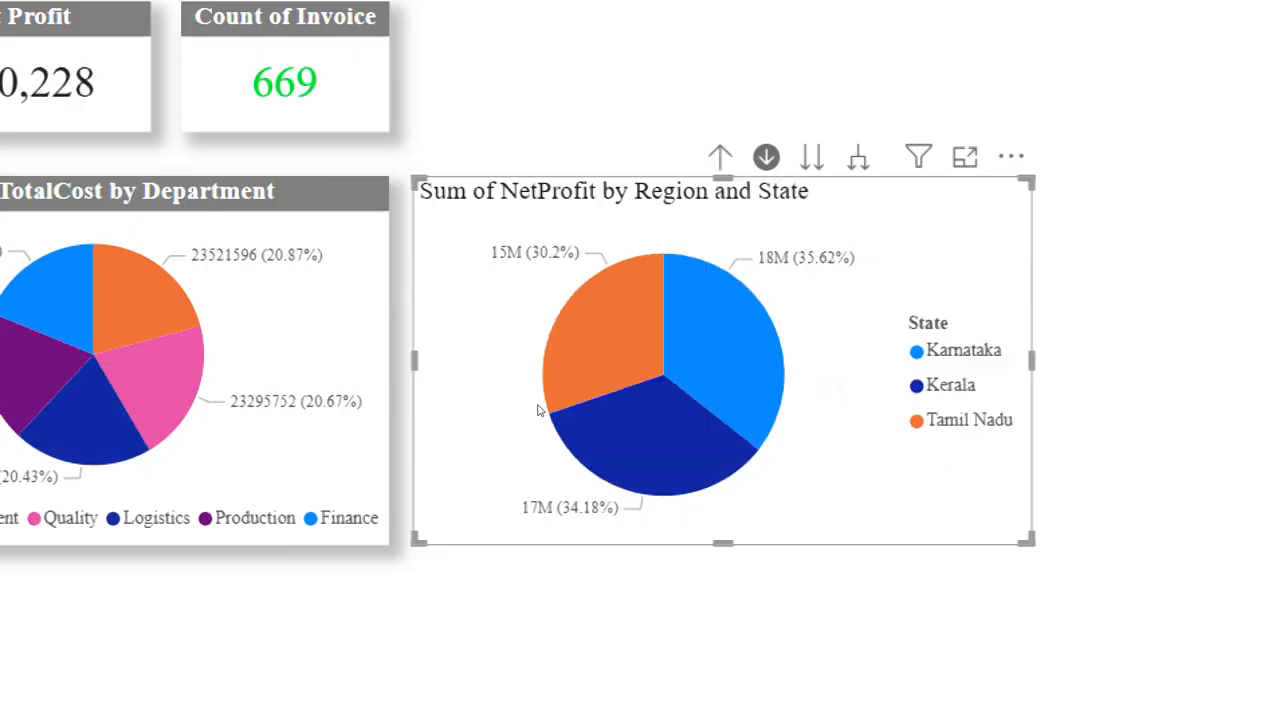
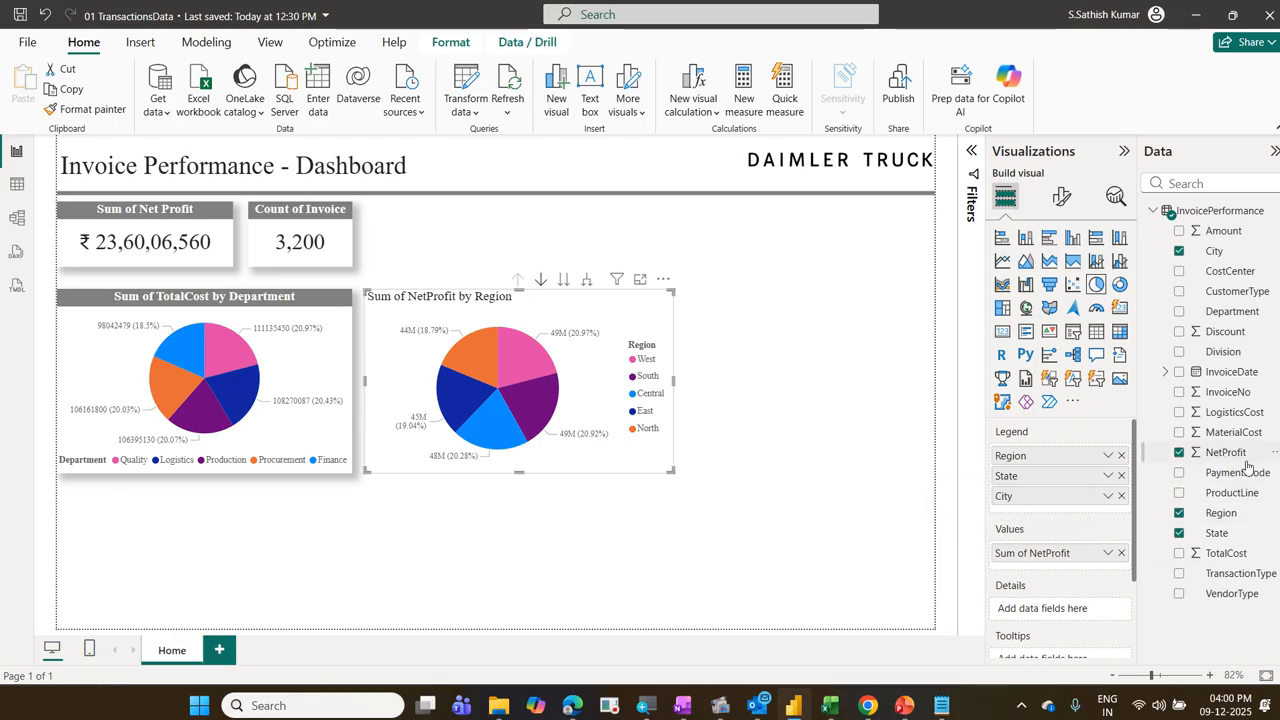
Step: Add PaymentMode beneath City in the NetProfit pie chart's legend and drill through South, Karnataka and Mysuru to the payment modes
drag(1243, 480, 1100, 512)
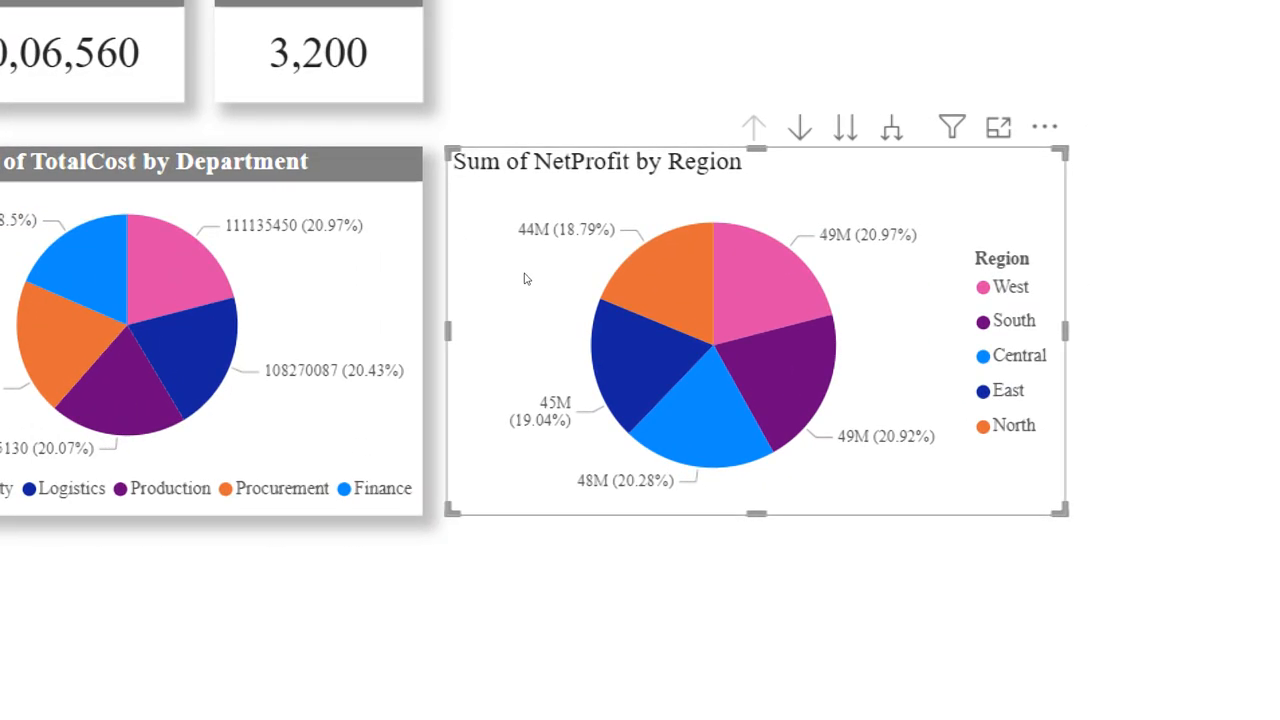
click(800, 127)
click(785, 383)
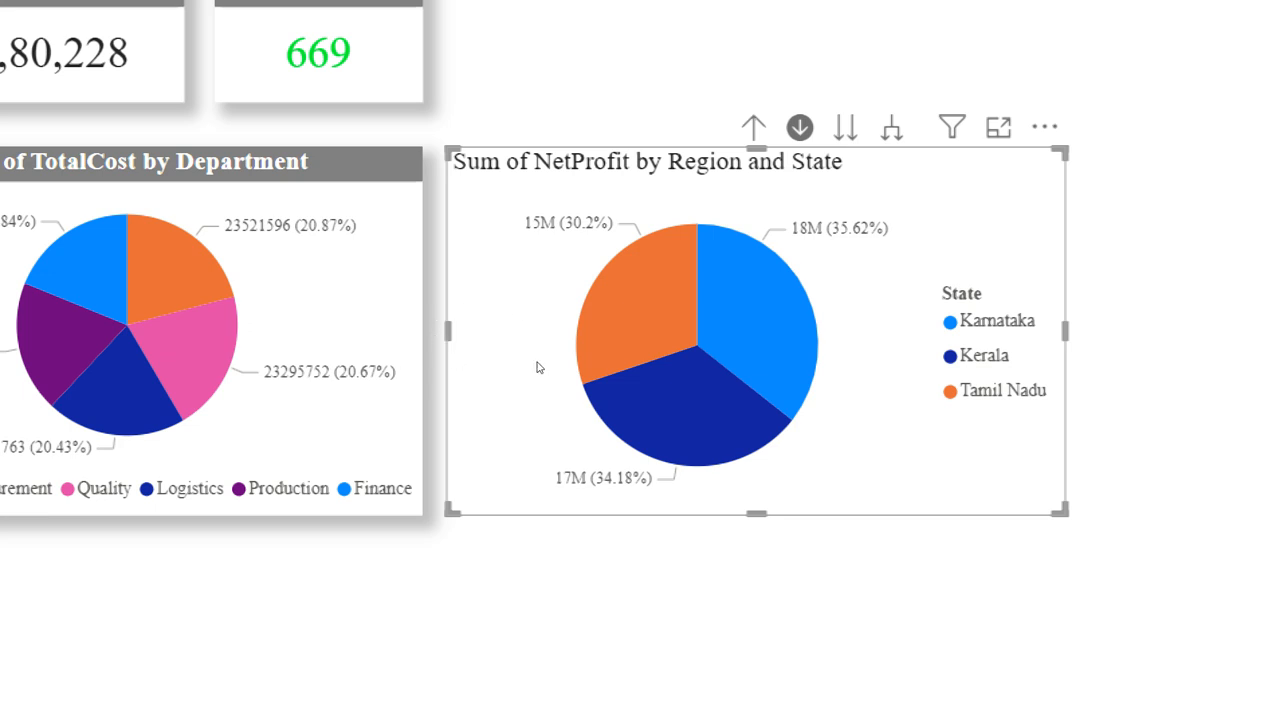
click(778, 328)
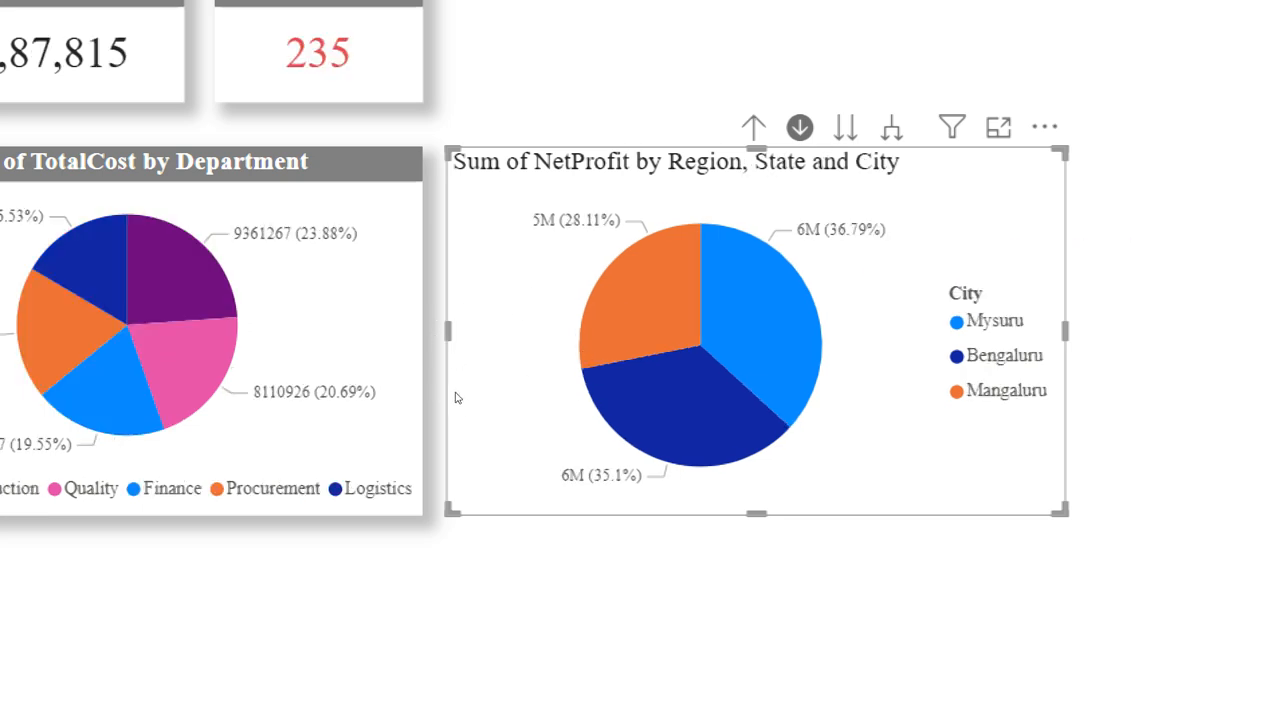
click(778, 326)
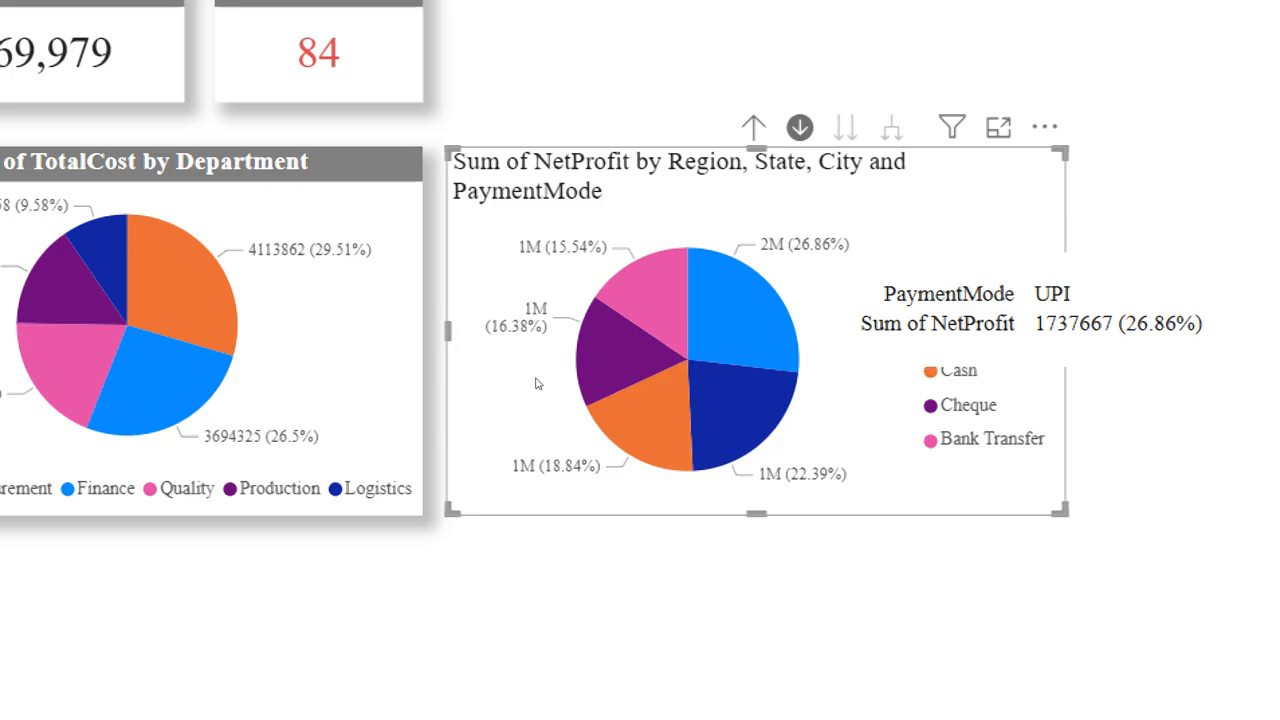
Step: Drill the NetProfit pie chart back up to the regions and drill through West, Gujarat and Ahmedabad to the payment modes
click(753, 127)
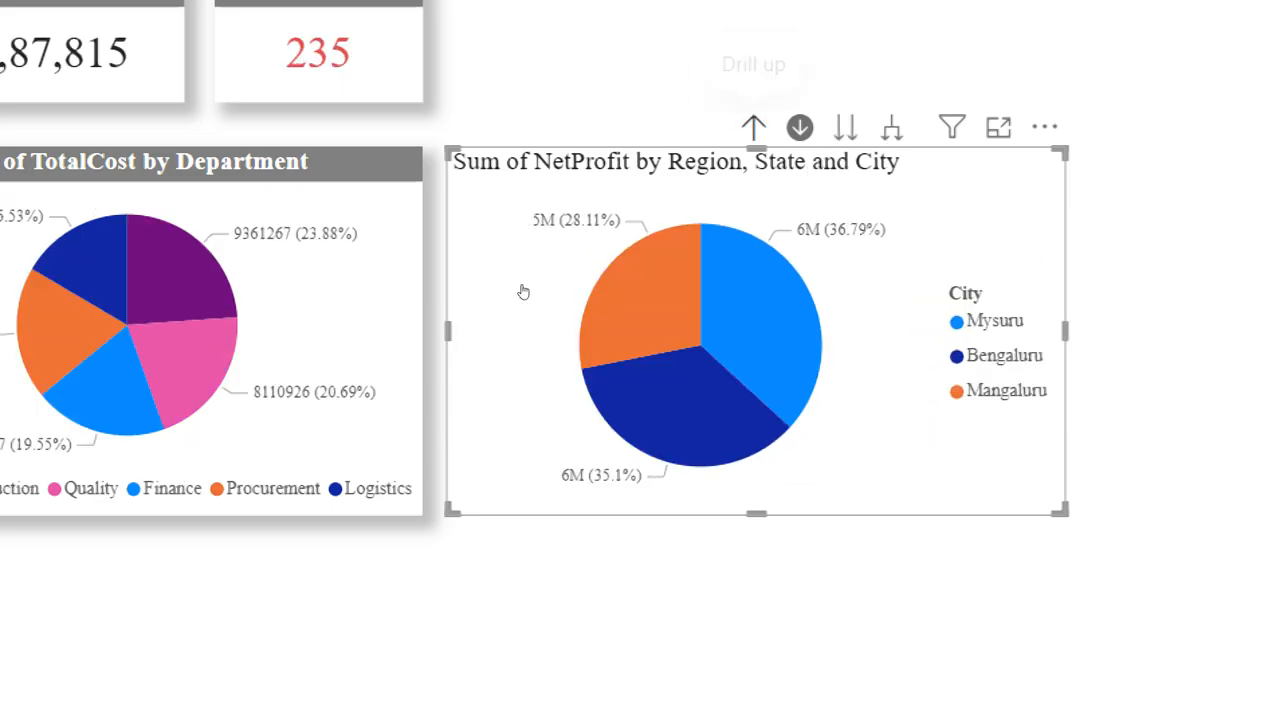
click(753, 127)
click(753, 127)
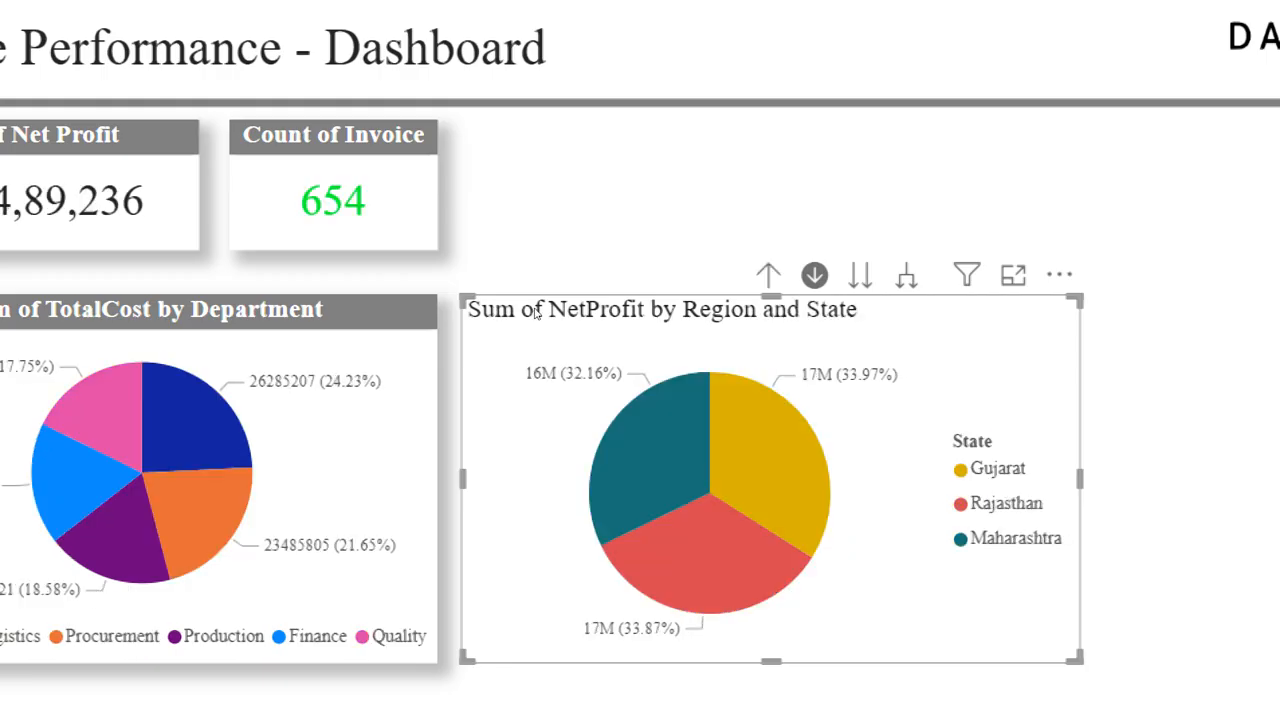
click(785, 450)
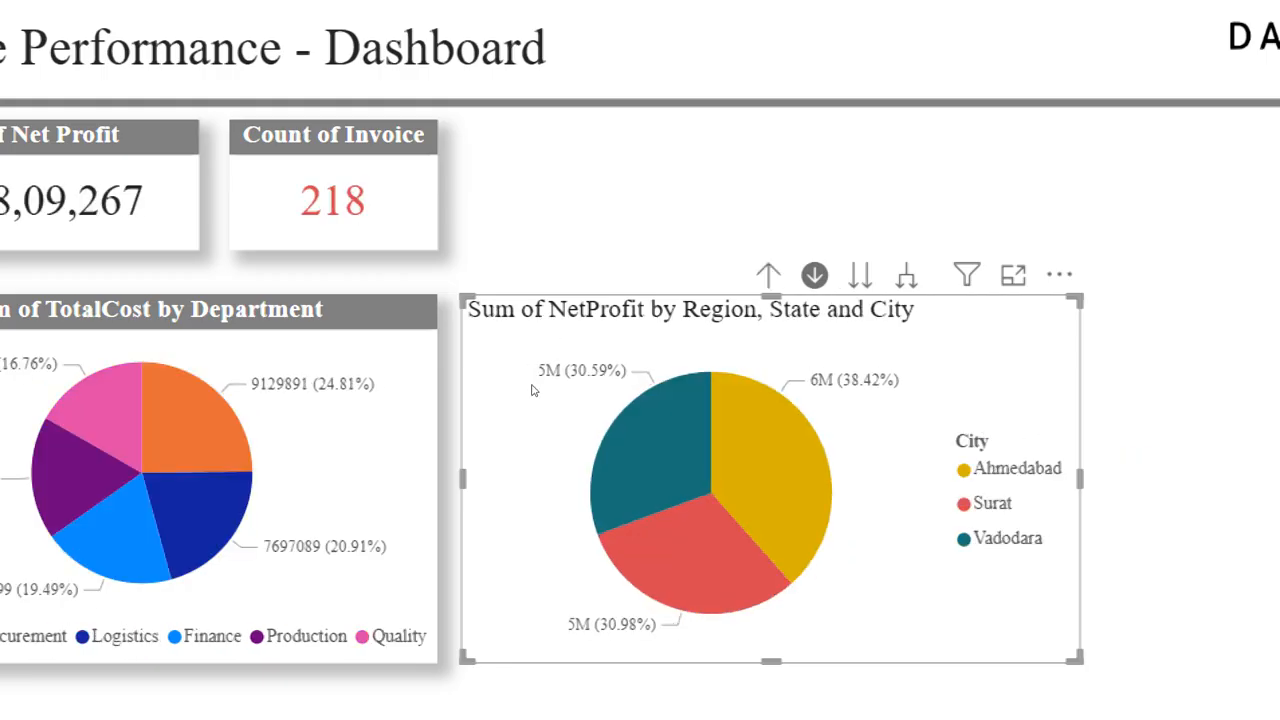
click(785, 450)
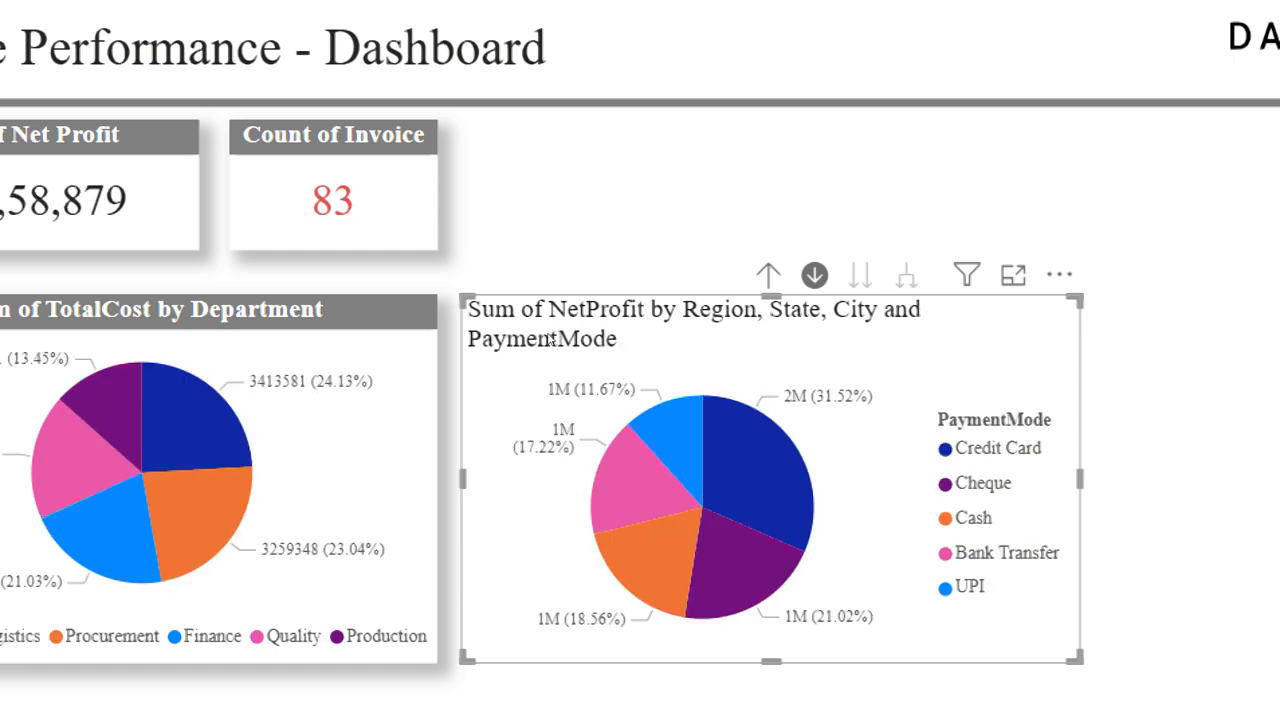
Step: Drill the NetProfit pie chart back up to Region level and turn off its drill-down mode
click(768, 275)
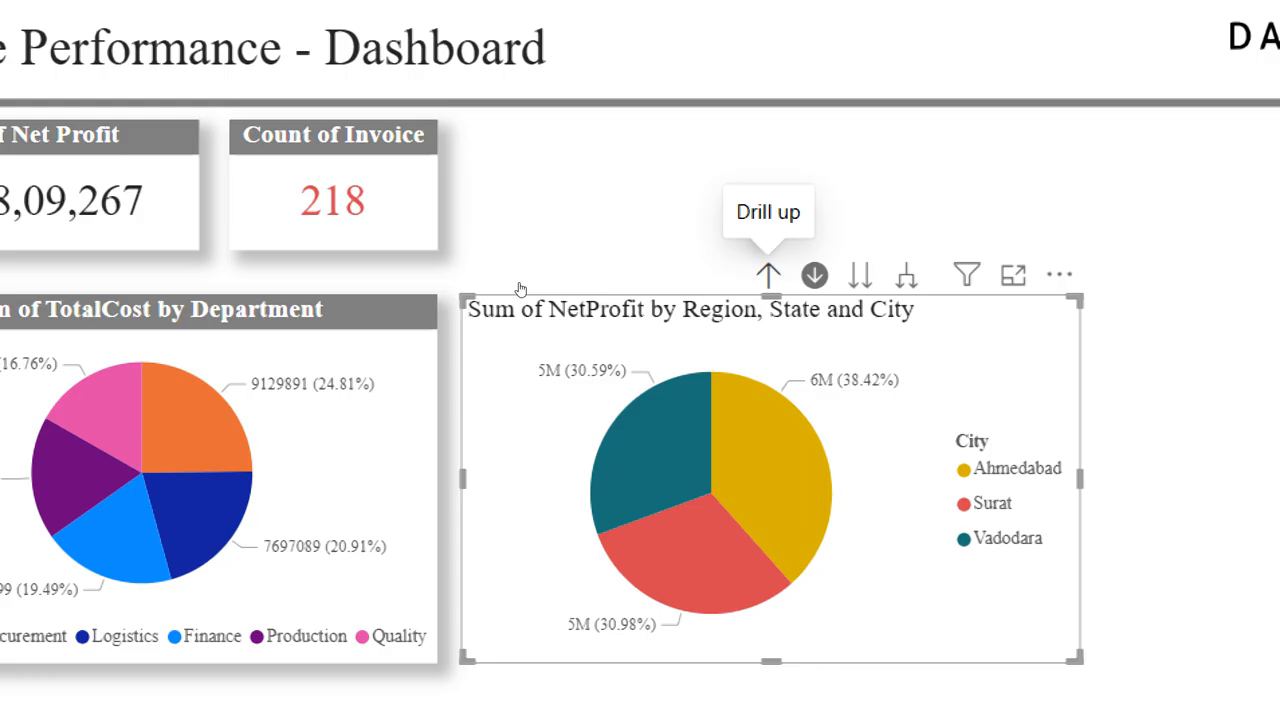
click(768, 275)
click(768, 275)
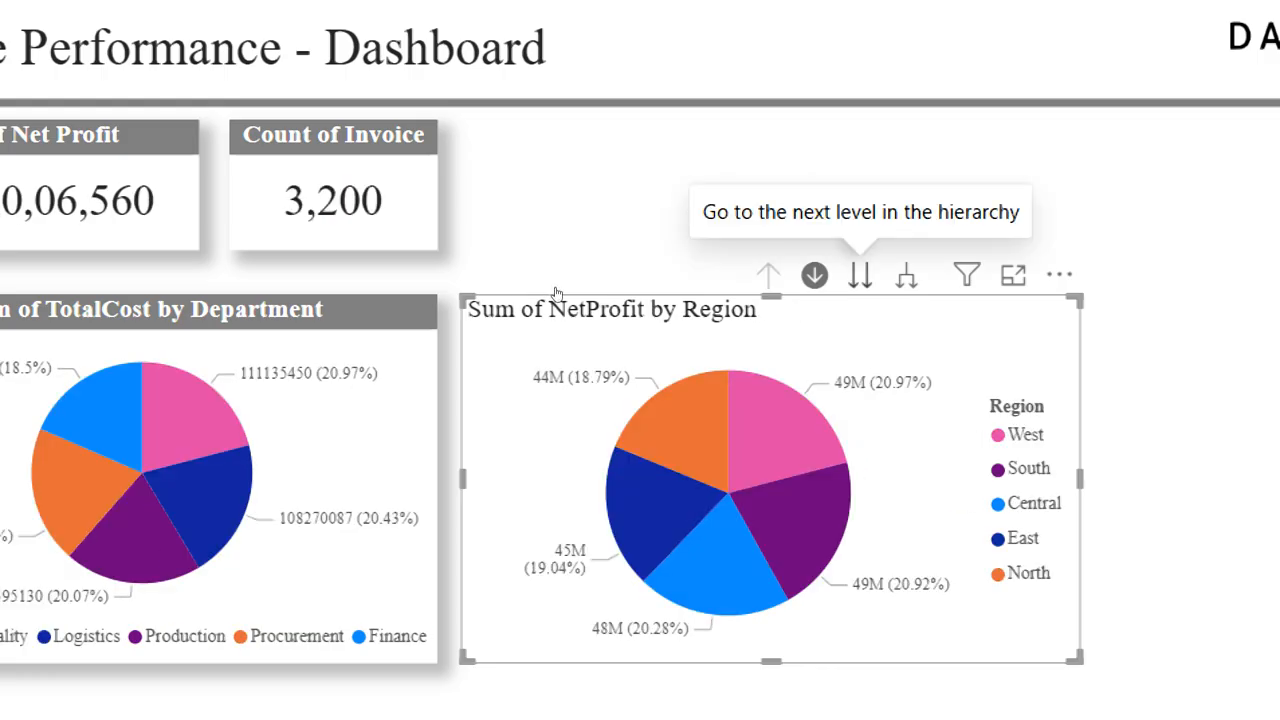
click(814, 275)
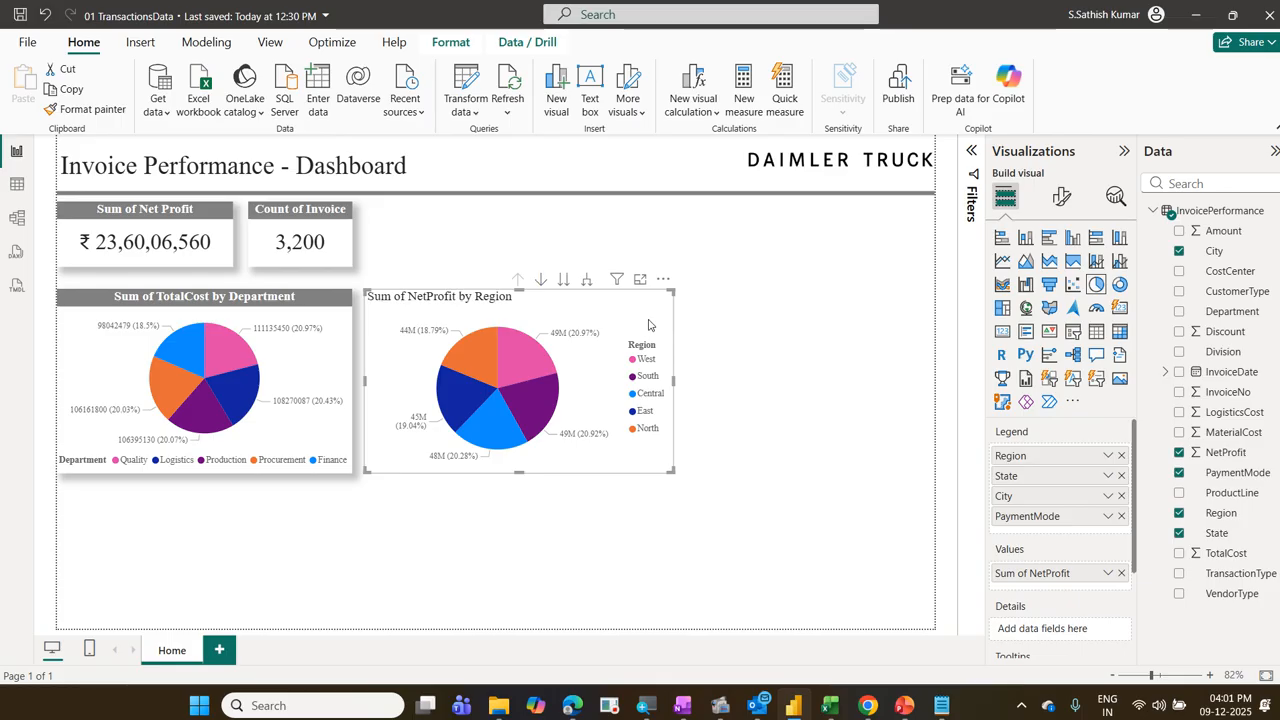
key(ctrl+2)
mouse_move(352, 281)
mouse_down()
mouse_move(535, 408)
mouse_move(719, 489)
mouse_up()
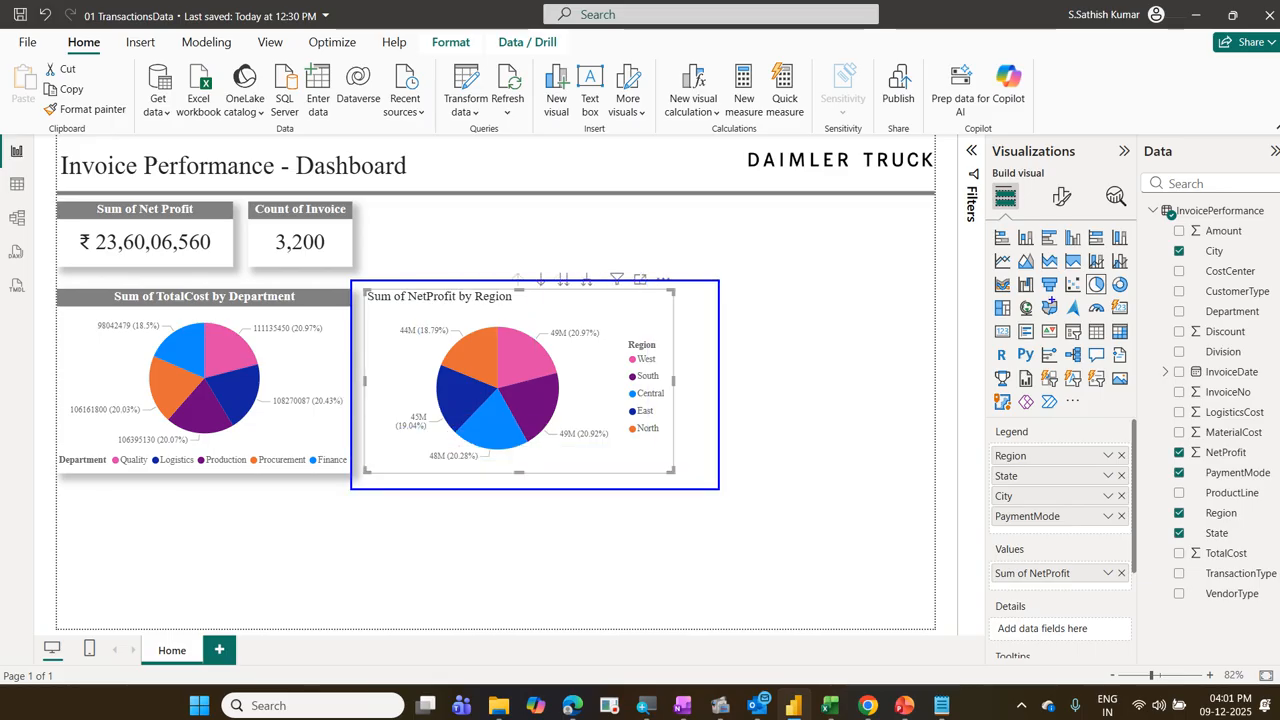
mouse_move(1044, 178)
mouse_down()
mouse_move(1080, 222)
mouse_move(1079, 208)
mouse_move(1084, 250)
mouse_up()
drag(1054, 208, 1067, 218)
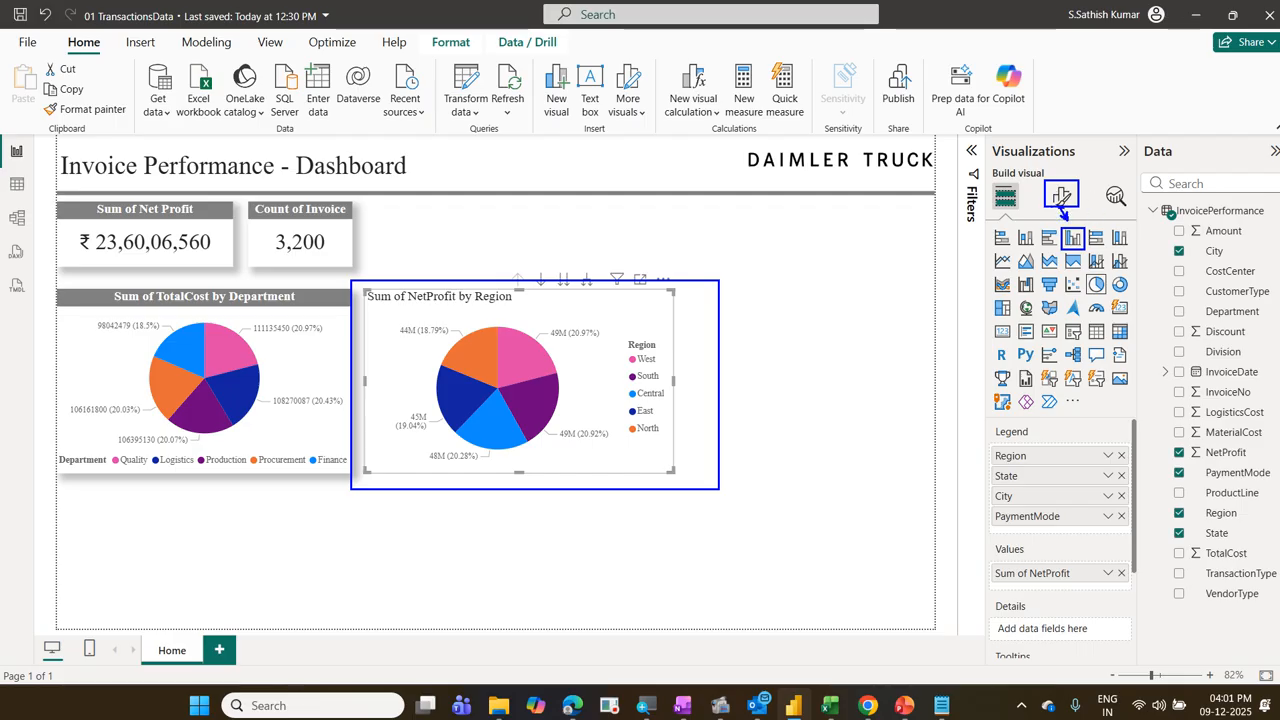
key(Escape)
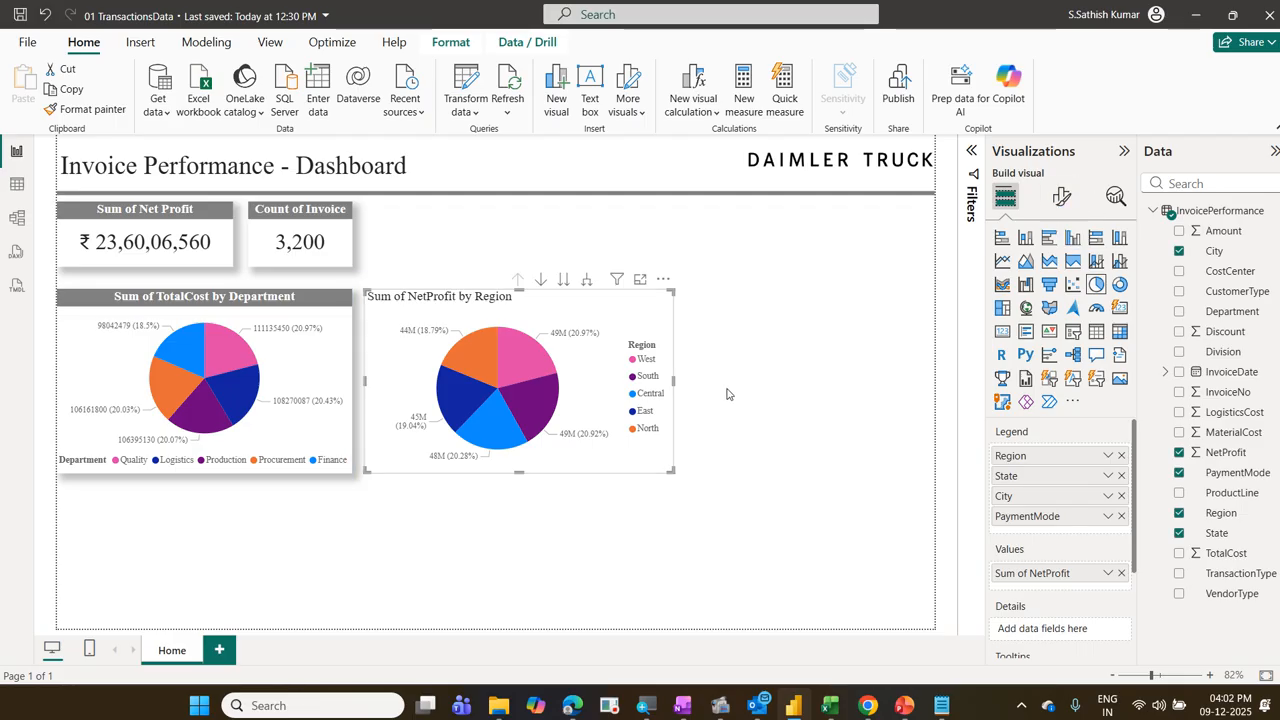
Step: Change the NetProfit pie chart into a clustered column chart
click(1062, 198)
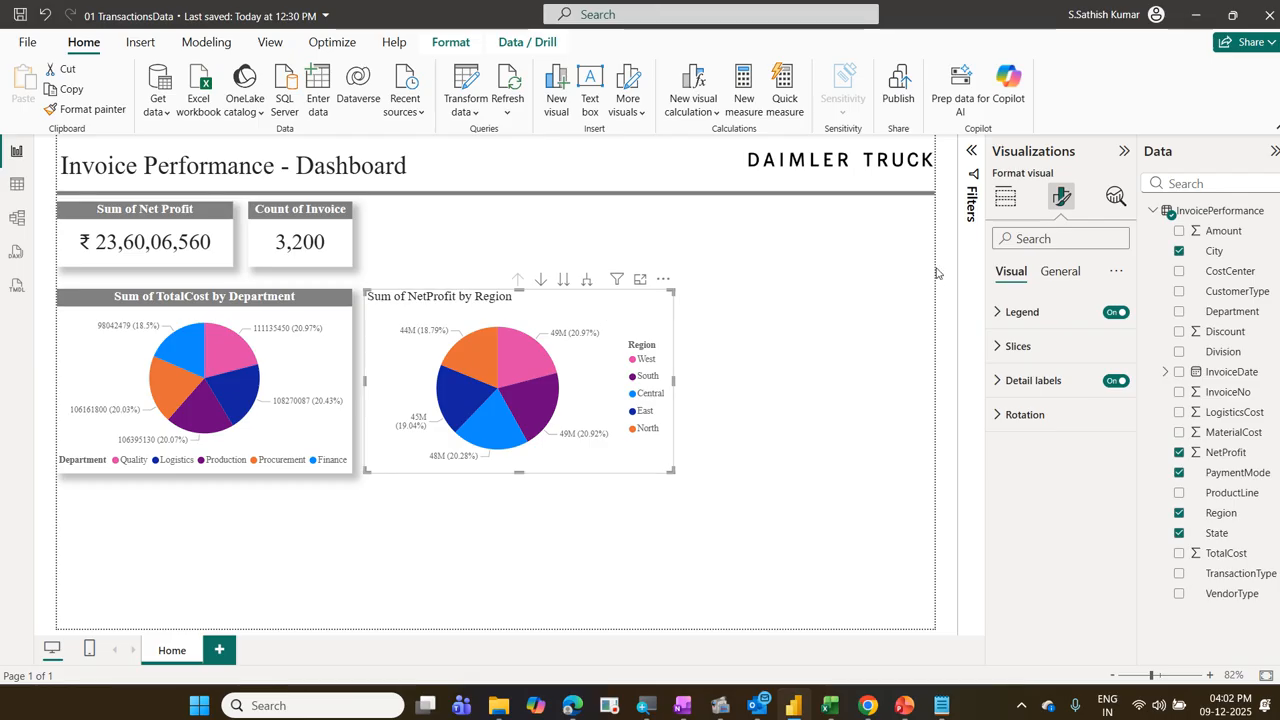
click(1005, 199)
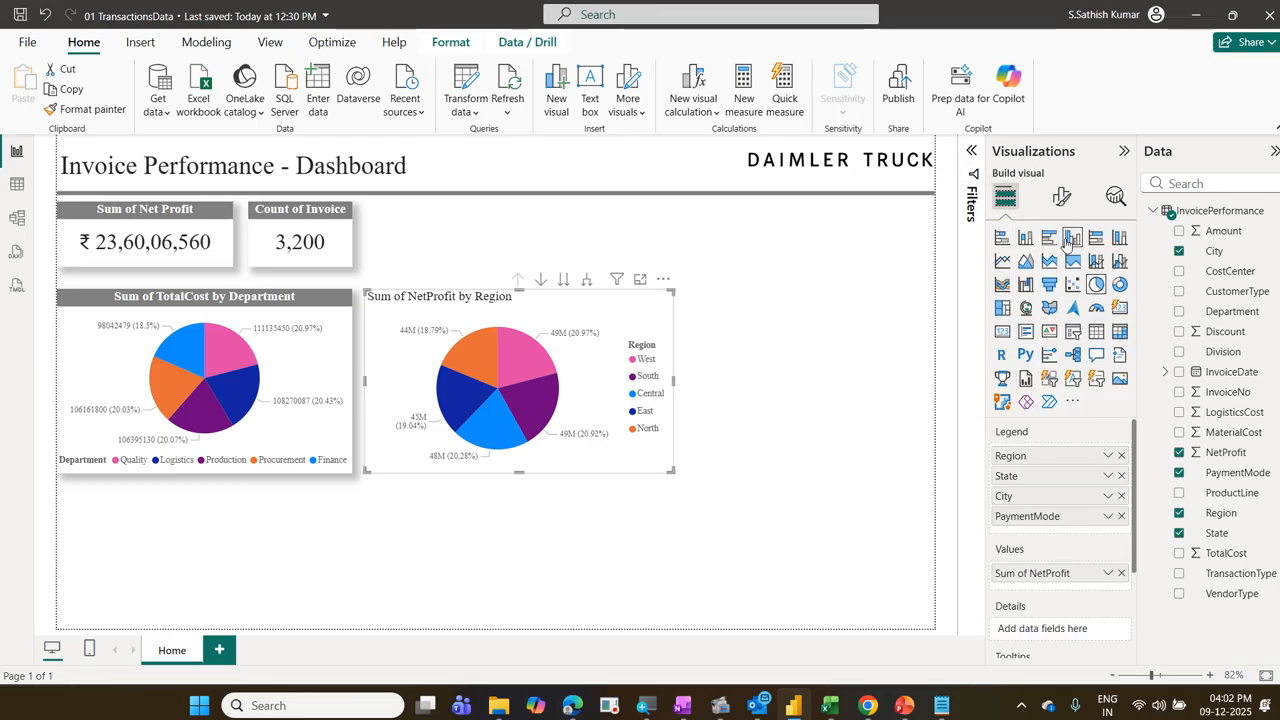
click(1070, 240)
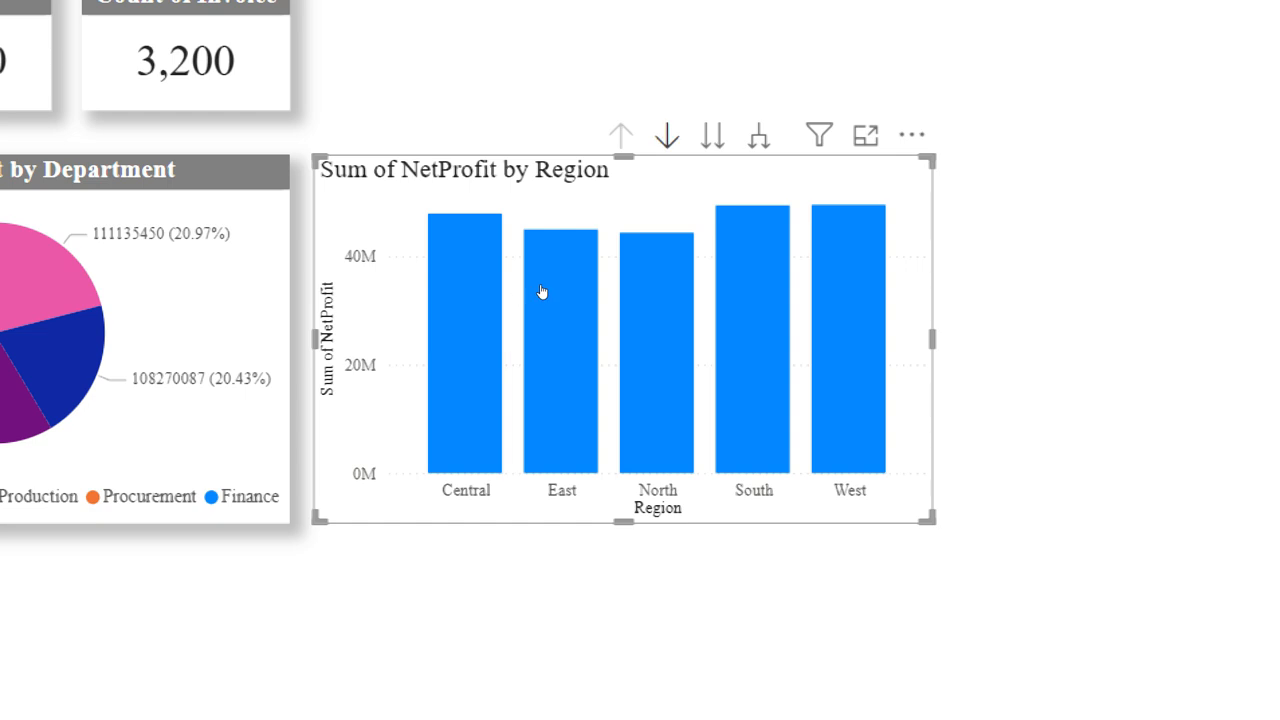
Step: Turn on drill-down for the NetProfit column chart and drill through South, Karnataka and Bengaluru to the payment modes
click(667, 136)
click(580, 403)
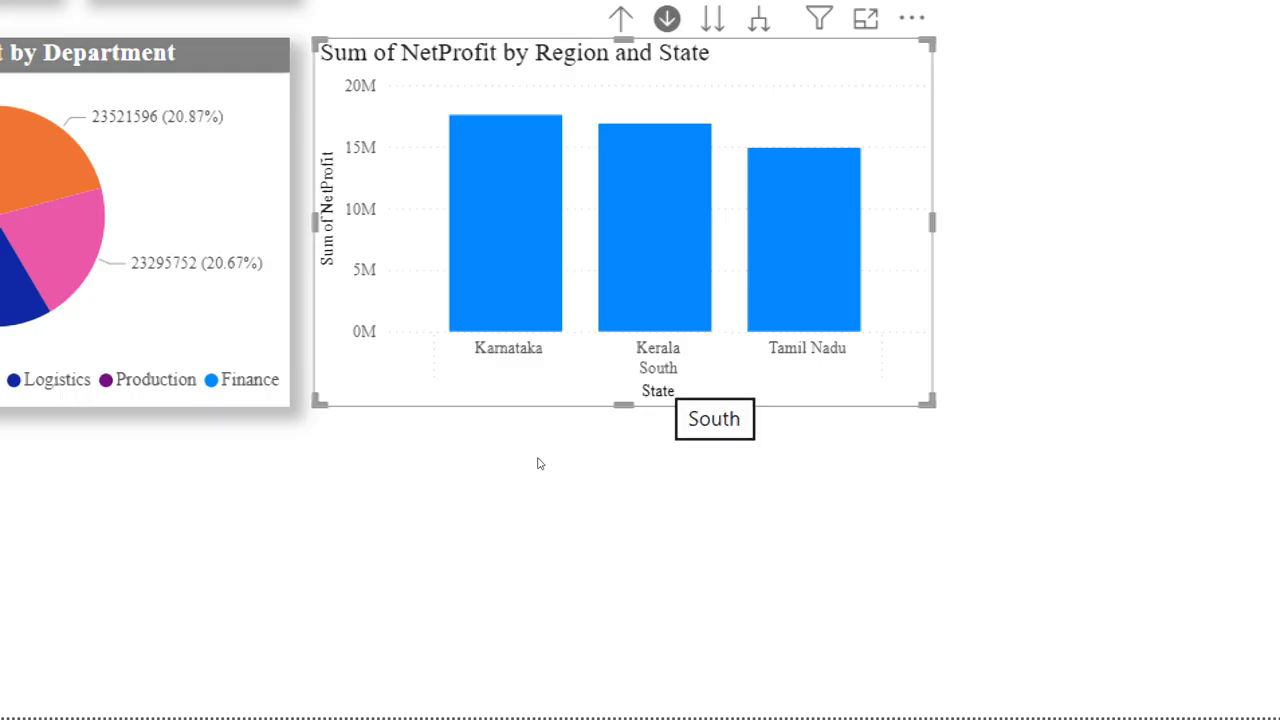
click(462, 397)
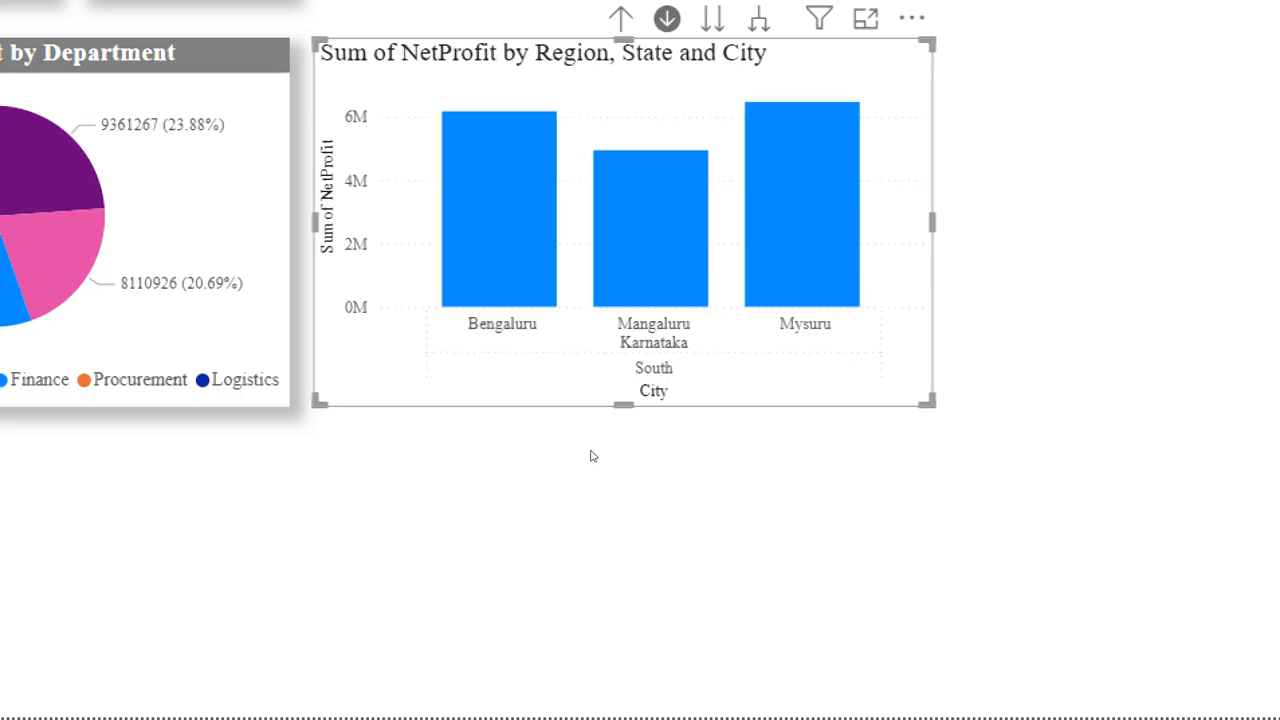
click(450, 393)
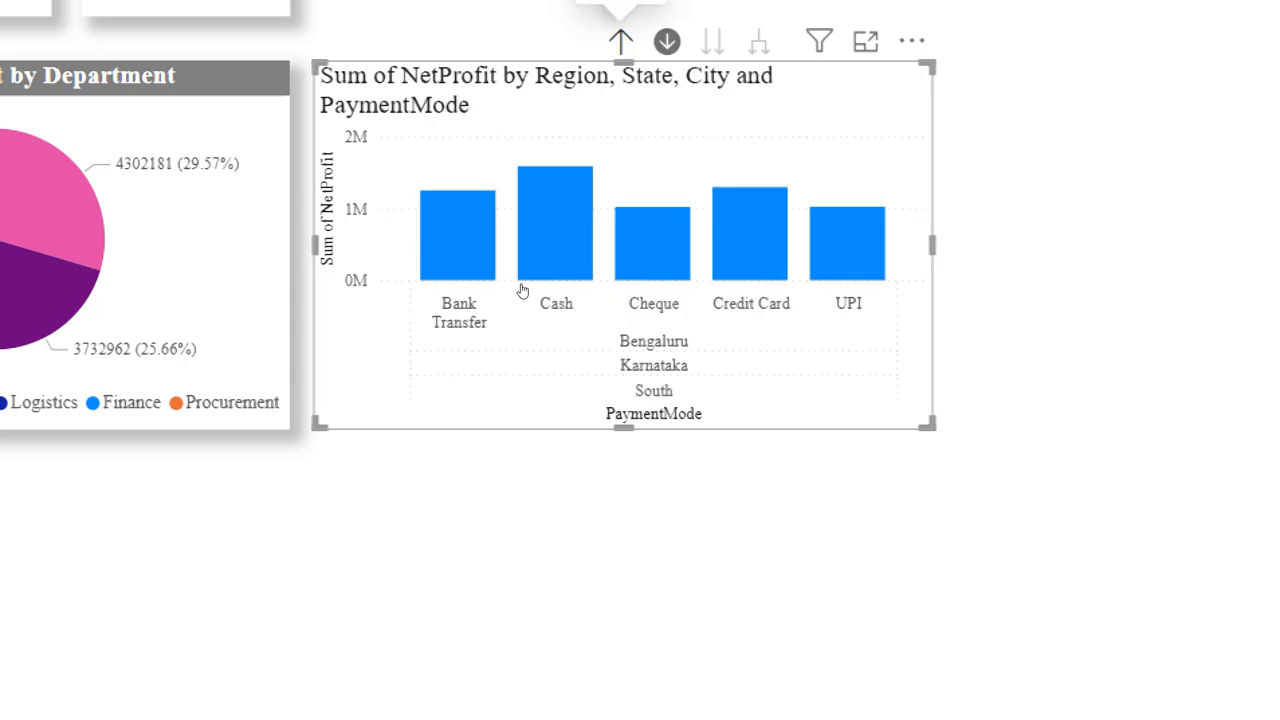
Step: Drill the NetProfit column chart back up to Region level and turn off its drill-down mode
click(620, 41)
click(620, 41)
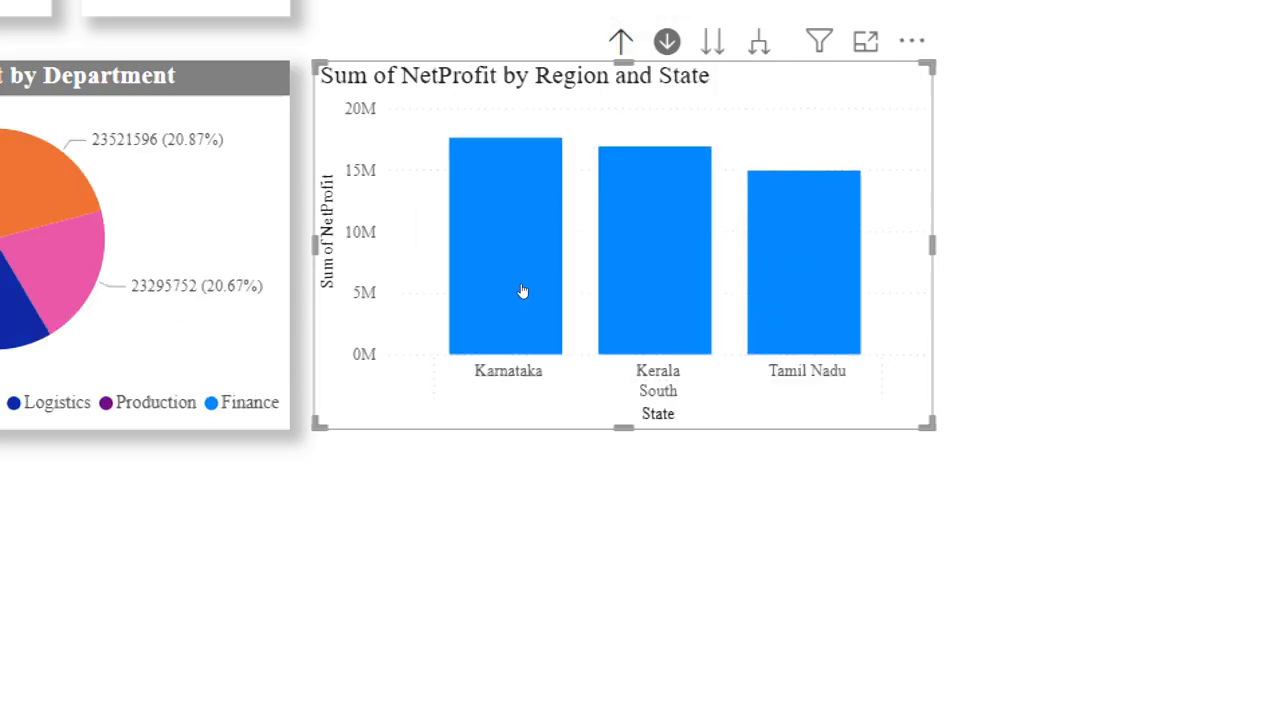
click(620, 41)
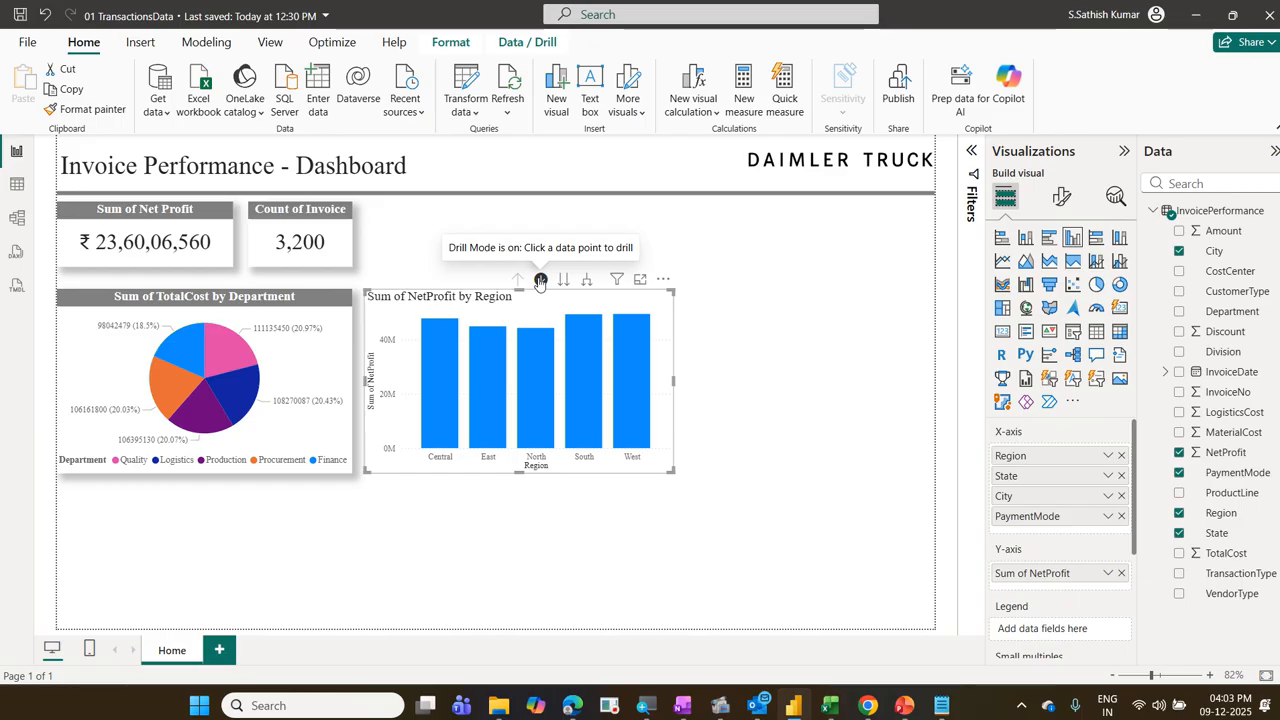
click(540, 281)
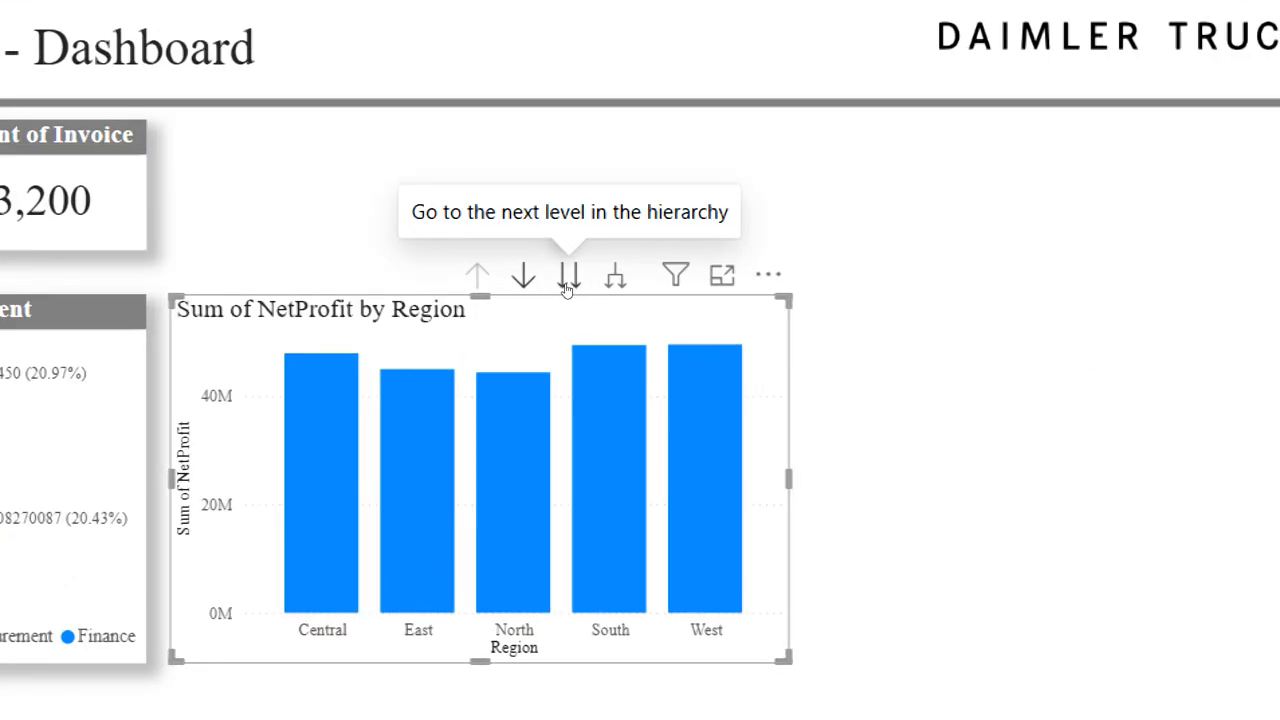
Step: Move the whole column chart through the State, City and PaymentMode levels of the hierarchy and back up to Region
click(566, 284)
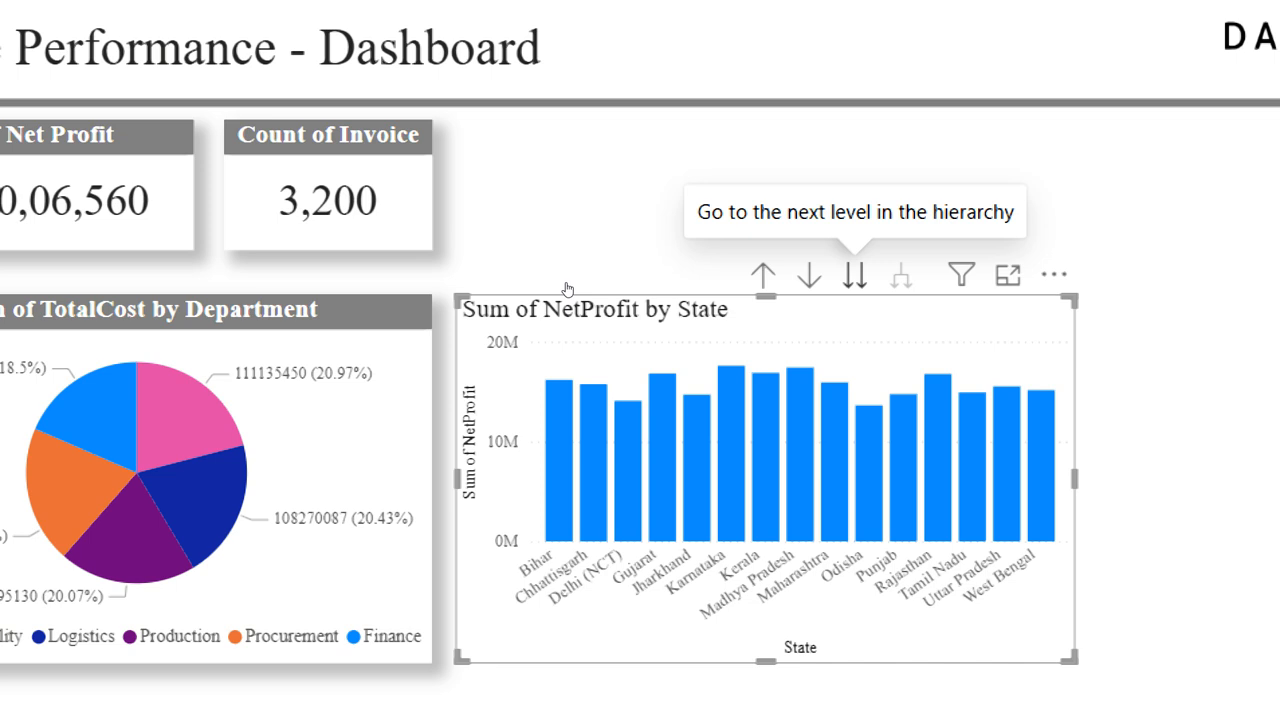
click(854, 275)
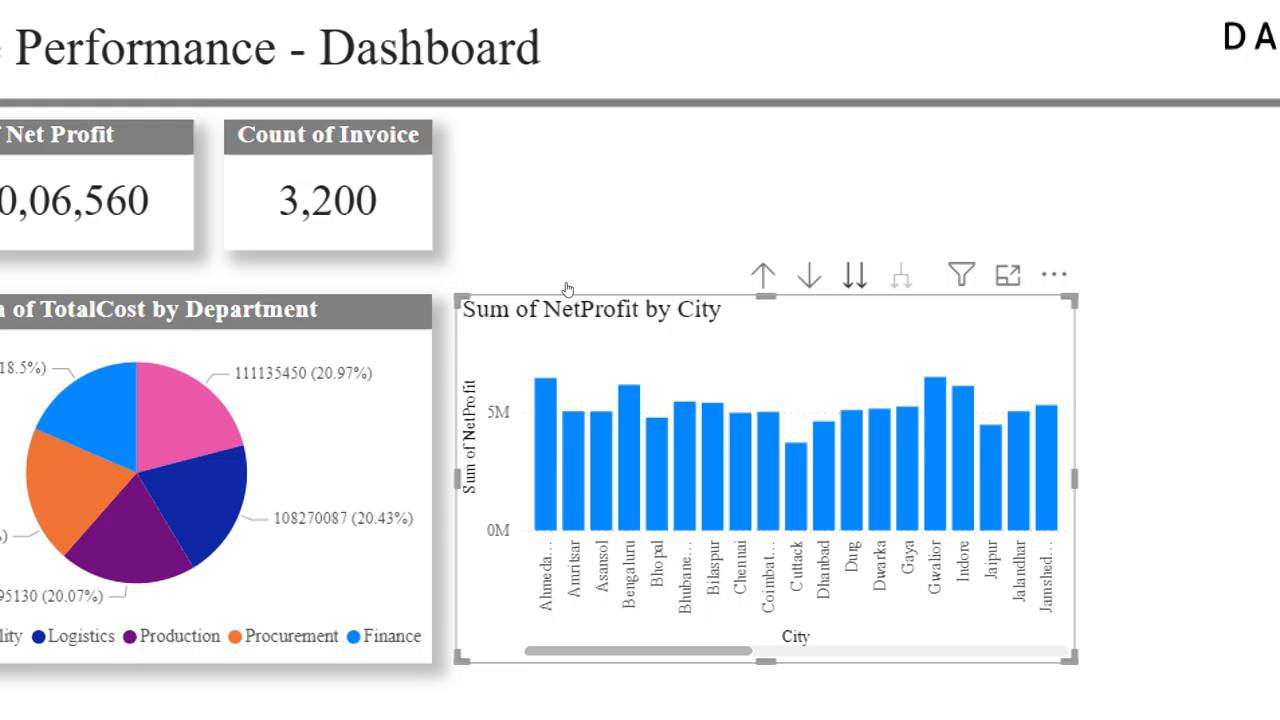
click(854, 275)
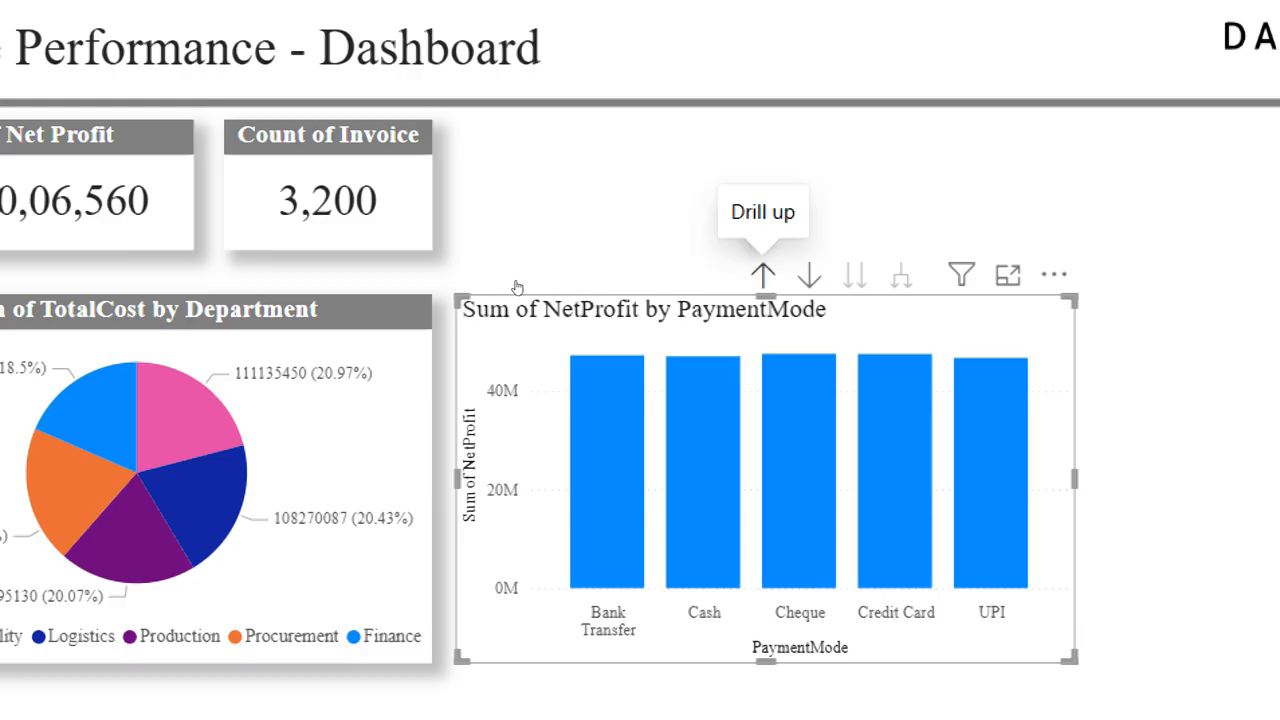
click(763, 275)
click(763, 275)
click(763, 275)
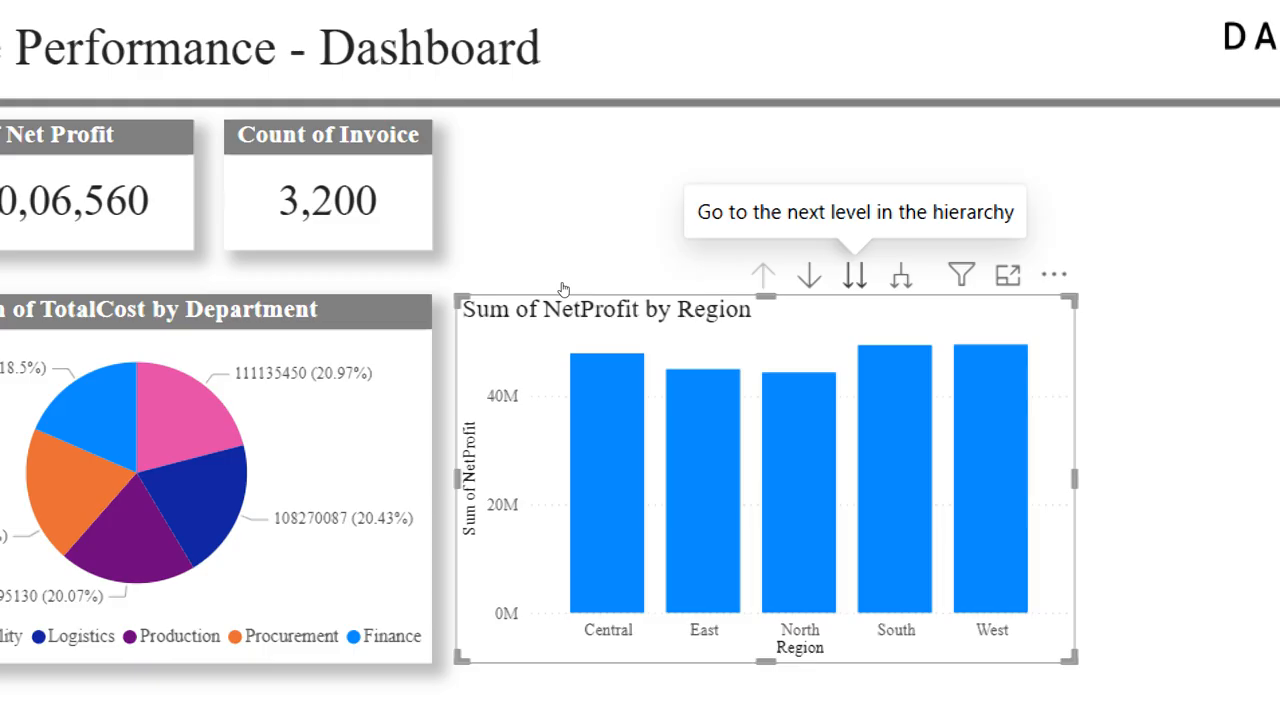
Step: Switch the column chart to State level and back to Region, and toggle drill-down mode on and off
click(855, 275)
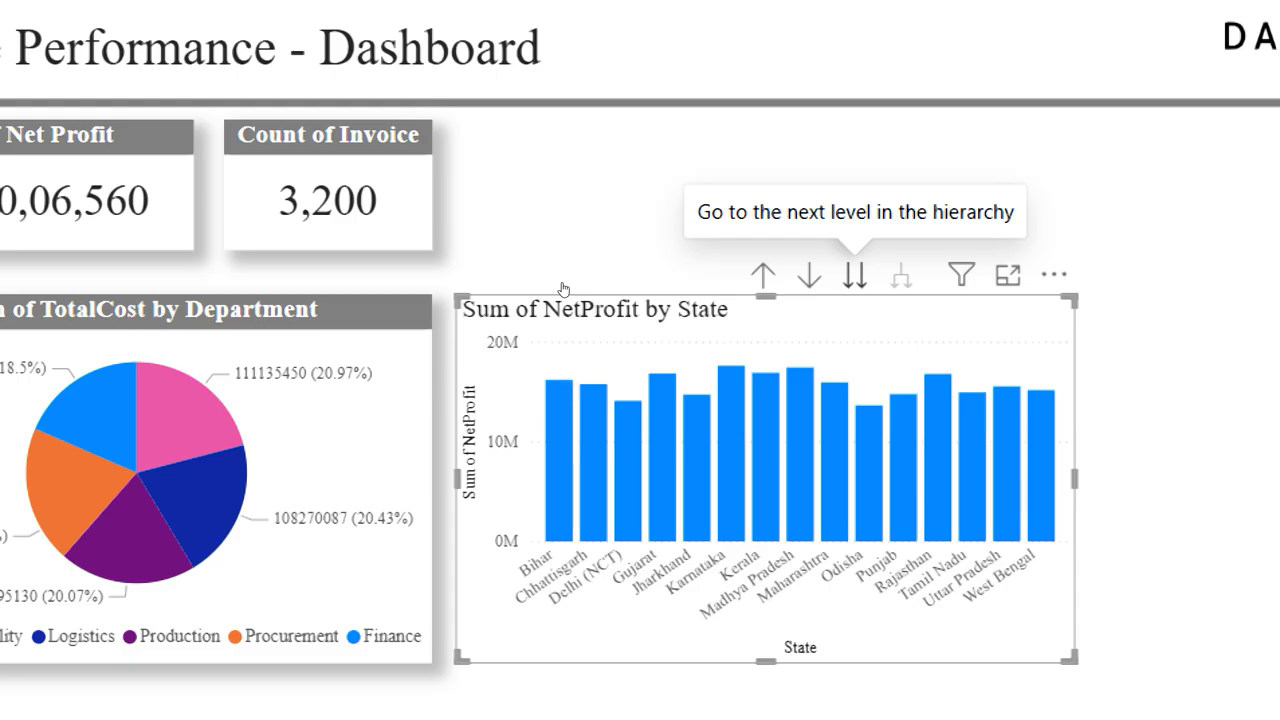
click(763, 275)
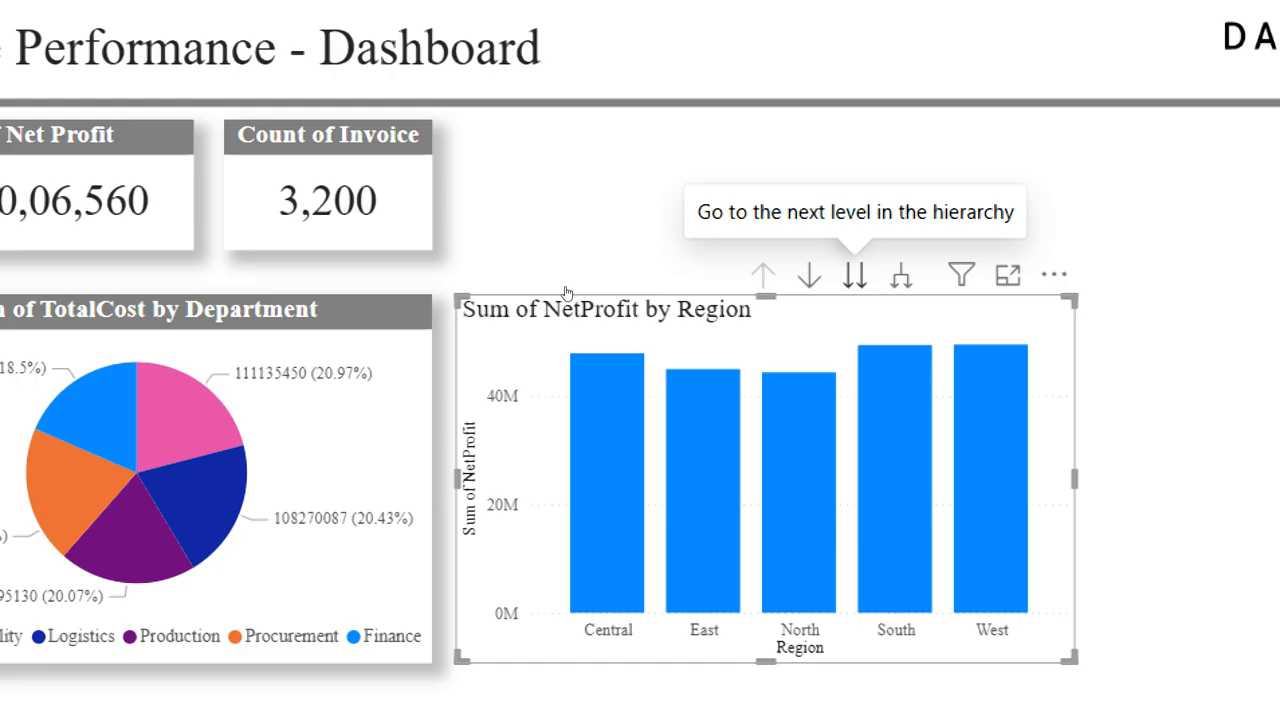
click(809, 275)
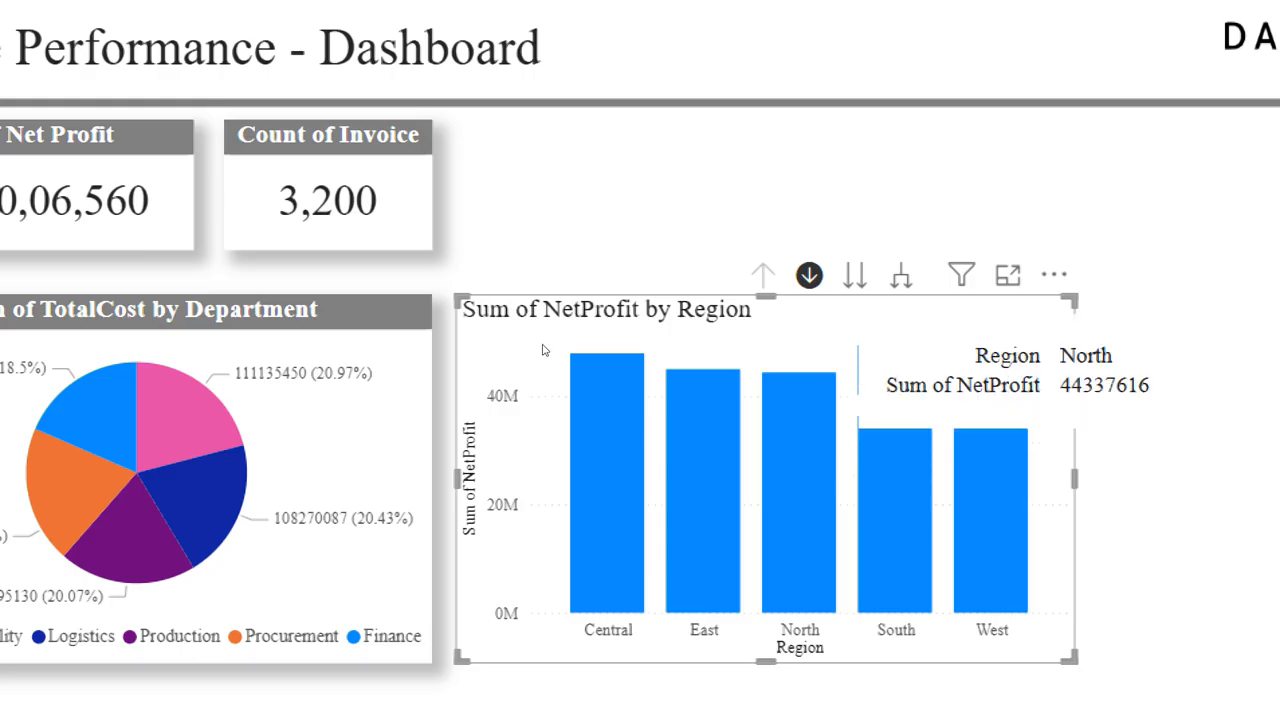
click(809, 275)
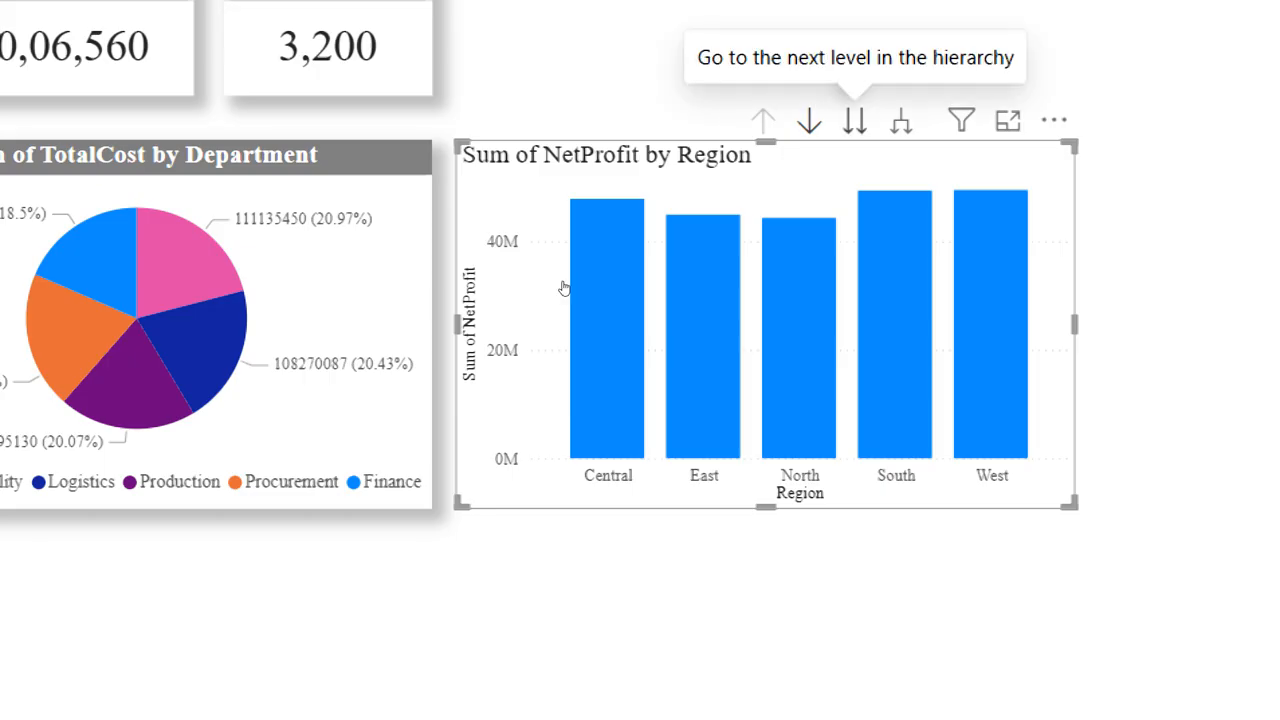
Step: Move the whole column chart two hierarchy levels down to City and drill back up to Region
click(855, 121)
click(855, 121)
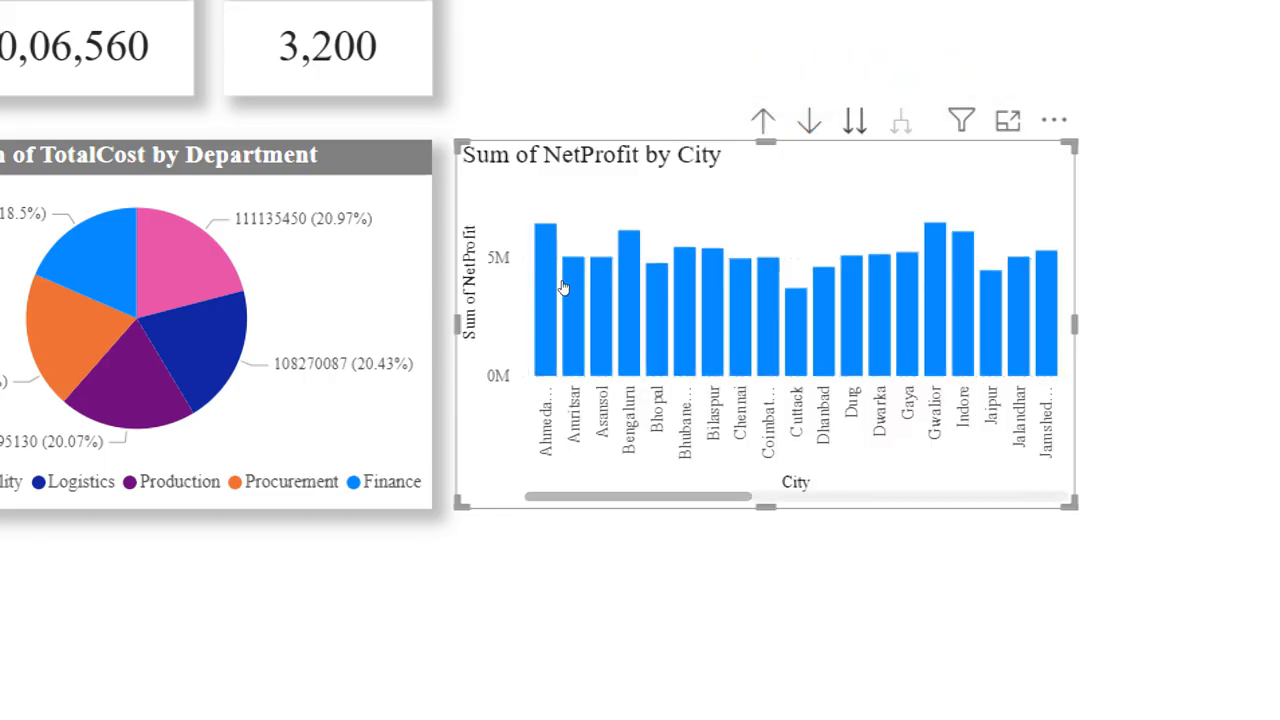
click(763, 121)
click(763, 121)
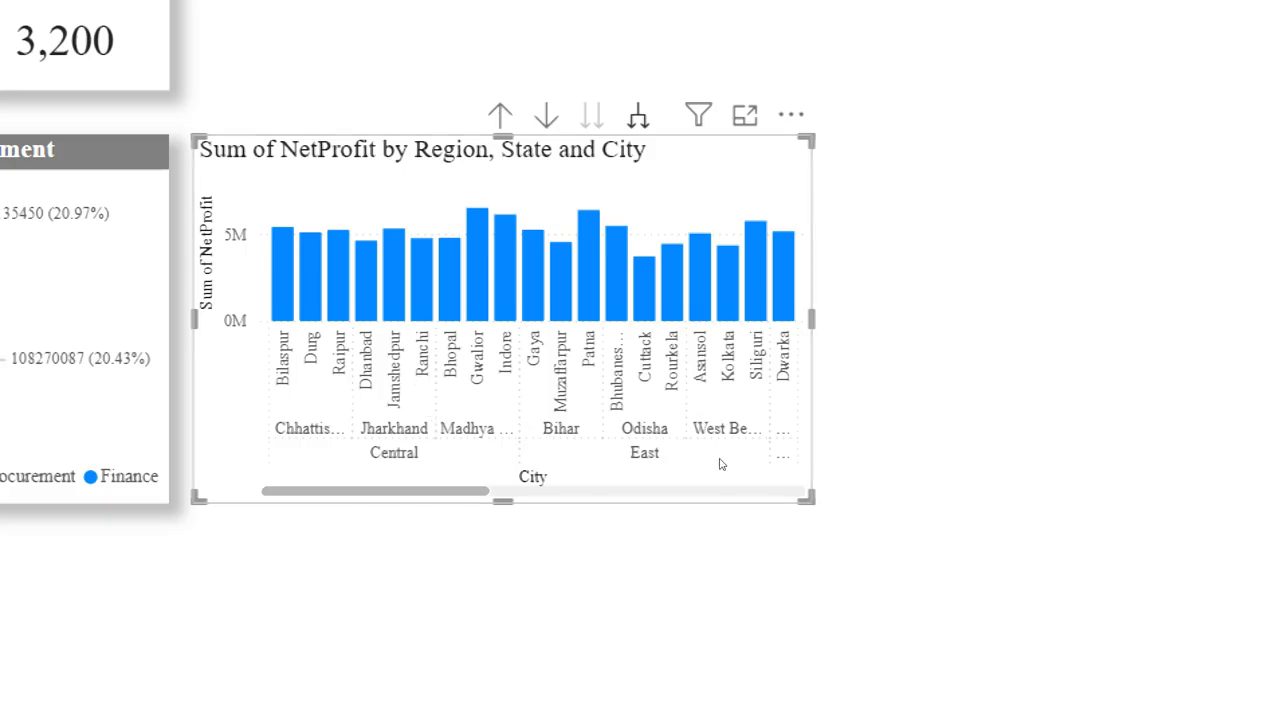
Step: Expand the column chart to show Region, State and City together, enlarge it, and shift it toward the page's right edge
drag(811, 499, 1222, 562)
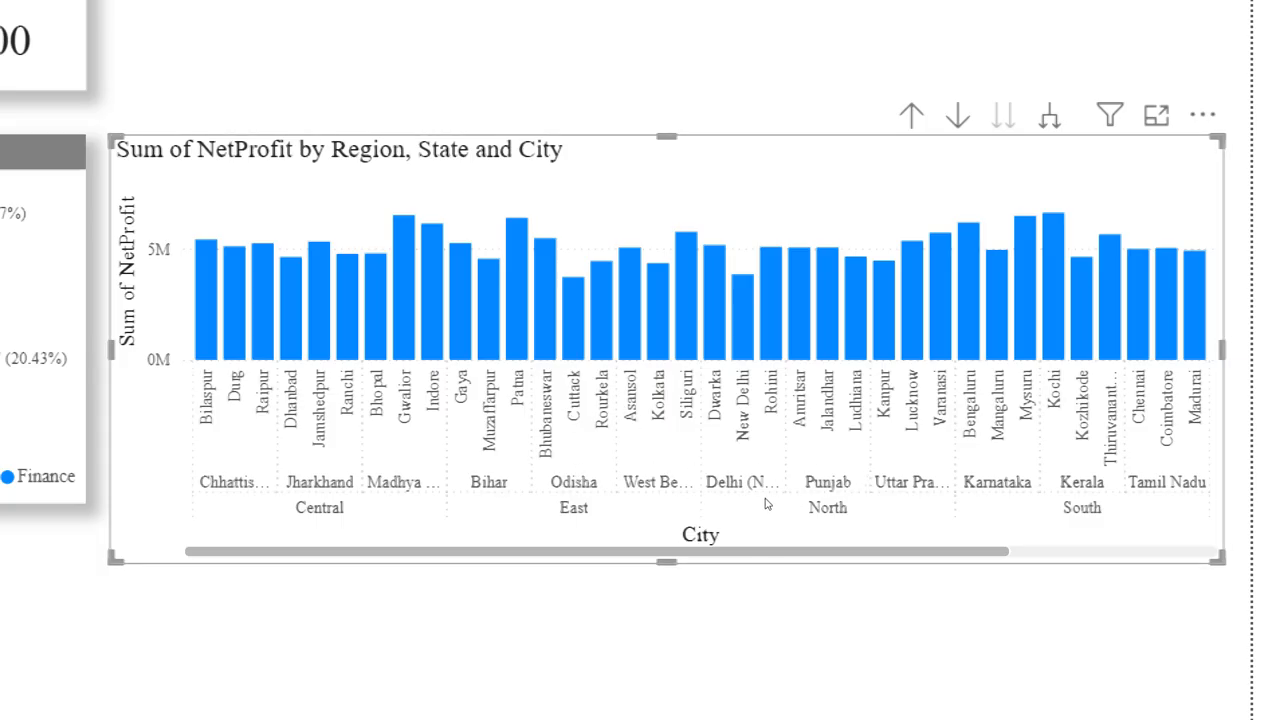
drag(782, 501, 851, 506)
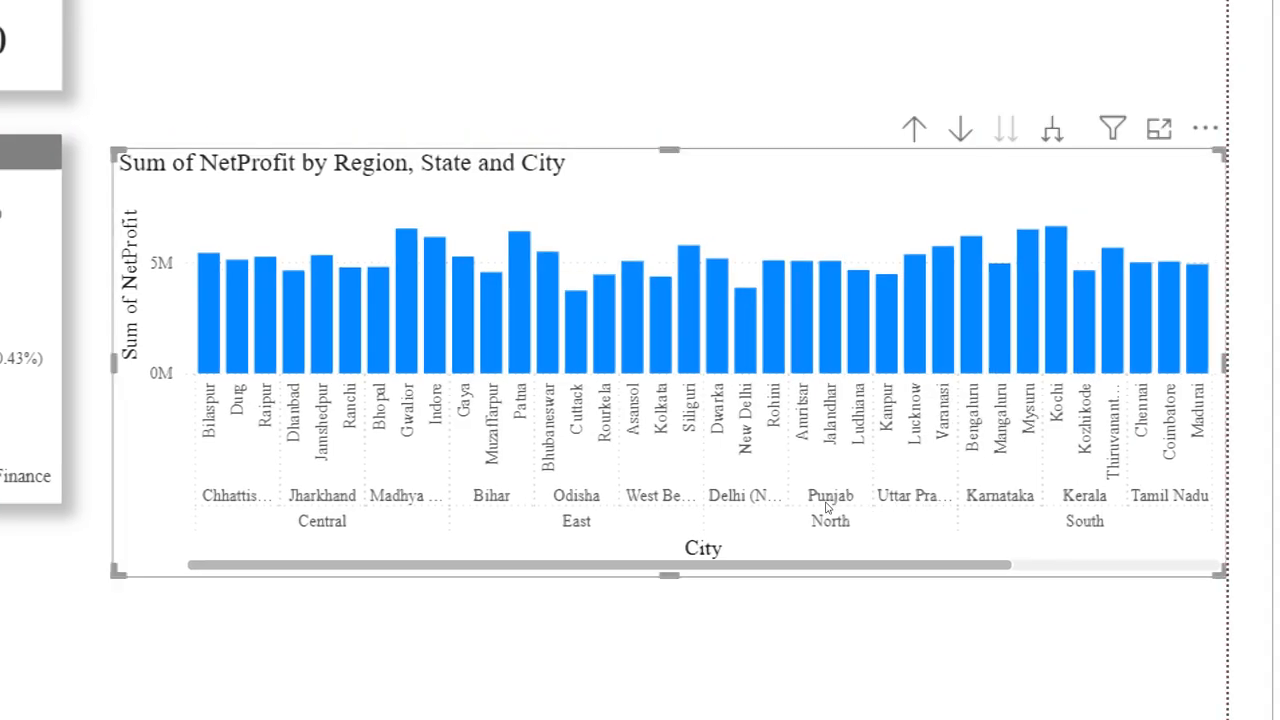
Step: Drill the column chart back up to Region level and shrink it to about the height of the neighbouring pie chart
scroll(830, 508, down, 2)
scroll(914, 503, down, 3)
scroll(477, 514, up, 5)
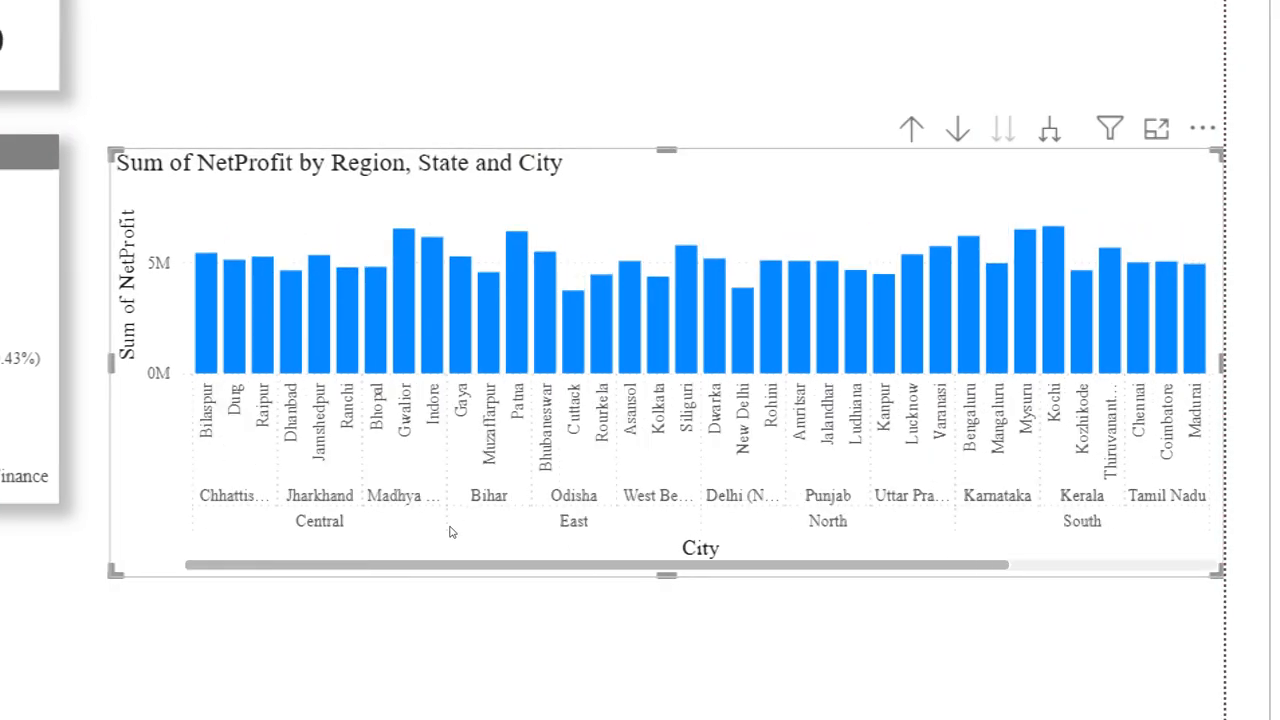
click(911, 128)
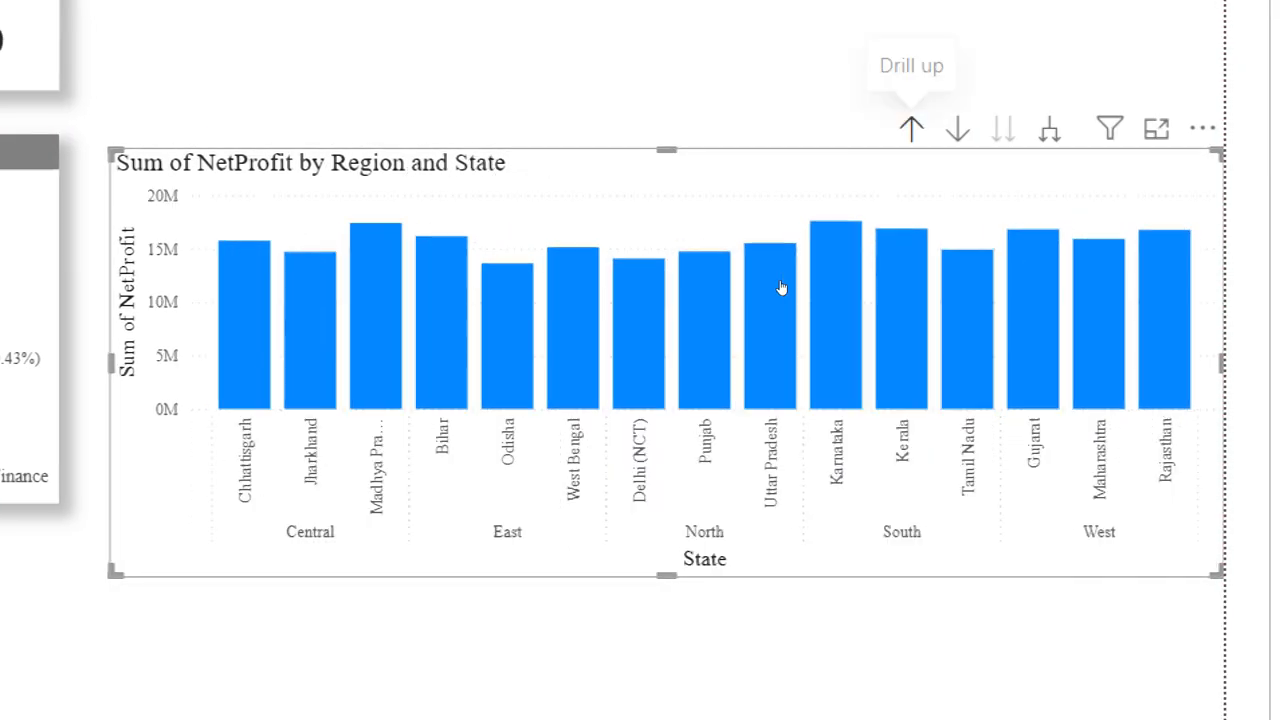
click(911, 128)
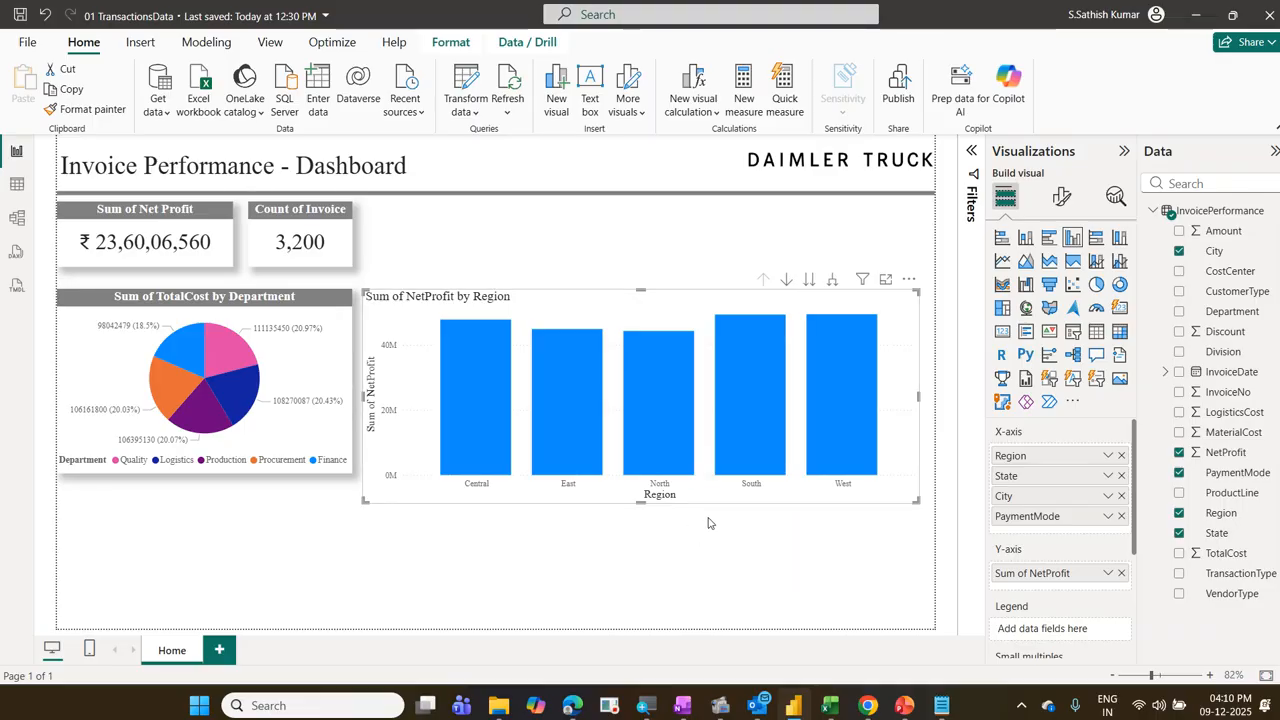
drag(917, 498, 743, 474)
drag(740, 474, 741, 478)
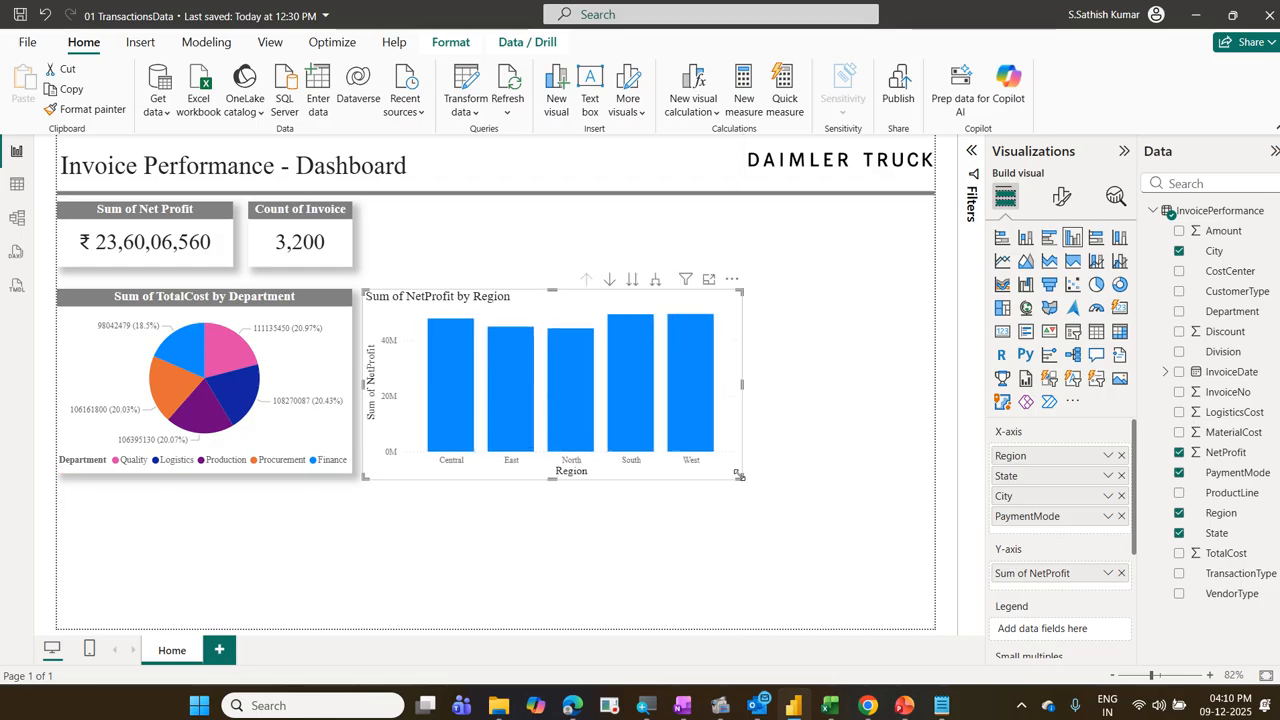
click(211, 262)
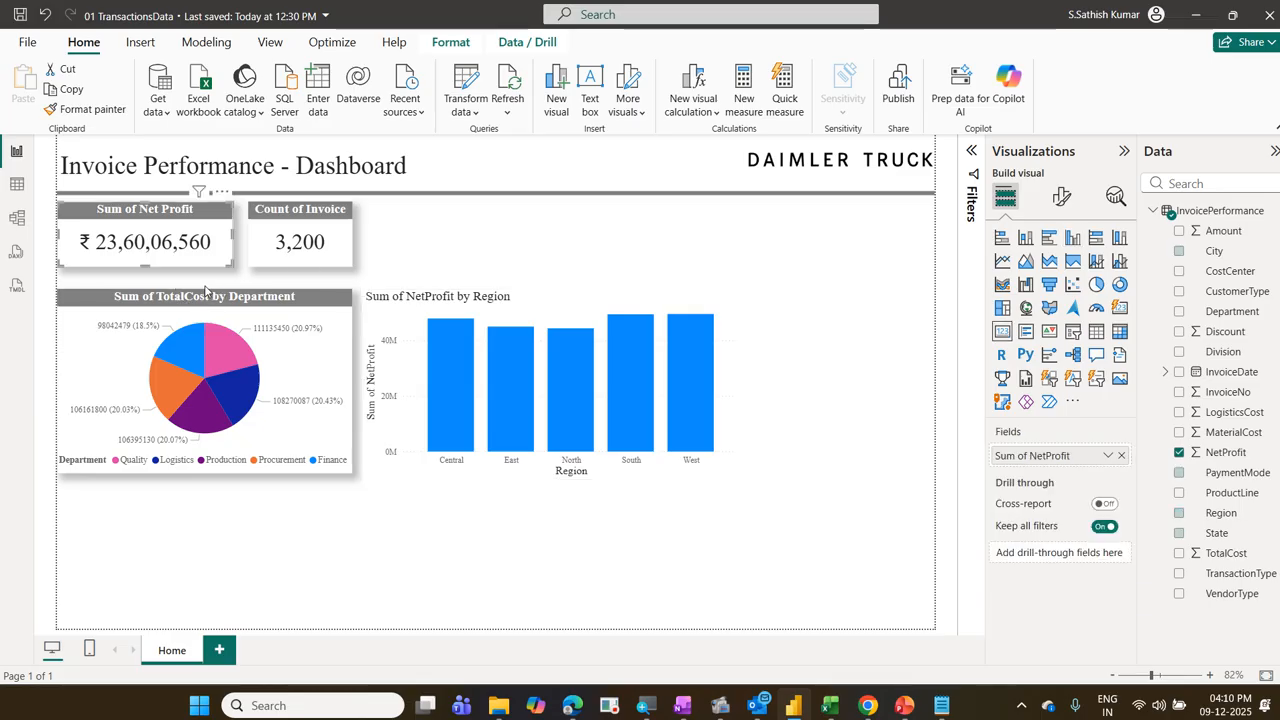
click(548, 294)
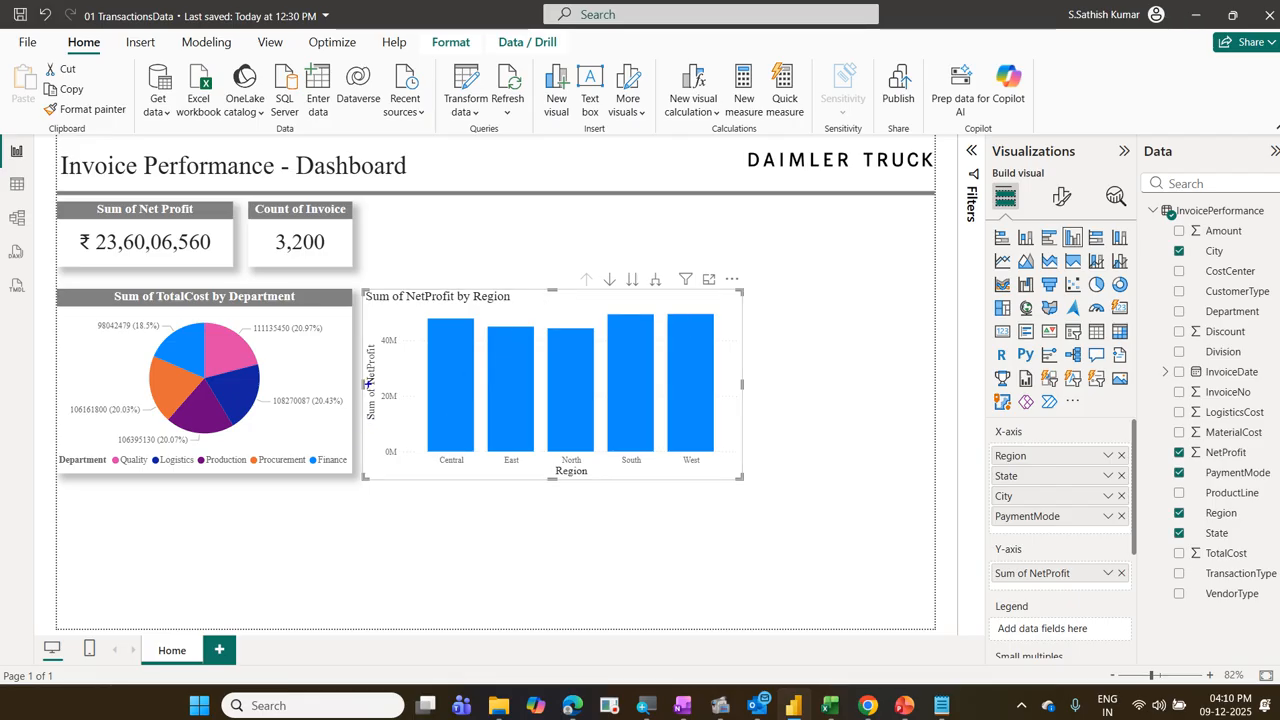
mouse_move(374, 328)
mouse_down()
mouse_move(405, 470)
mouse_move(416, 408)
mouse_move(405, 343)
mouse_move(389, 330)
mouse_move(366, 446)
mouse_move(390, 452)
mouse_up()
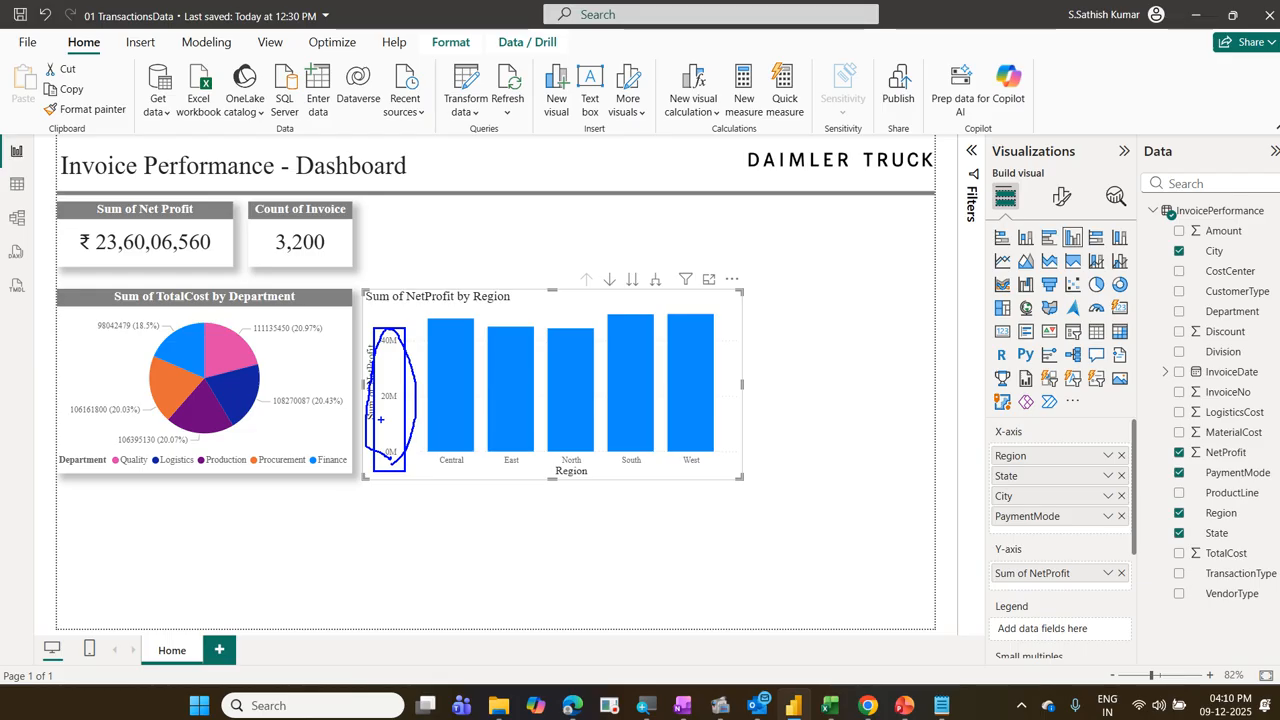
mouse_move(437, 307)
mouse_down()
mouse_move(587, 324)
mouse_move(620, 307)
mouse_move(702, 306)
mouse_up()
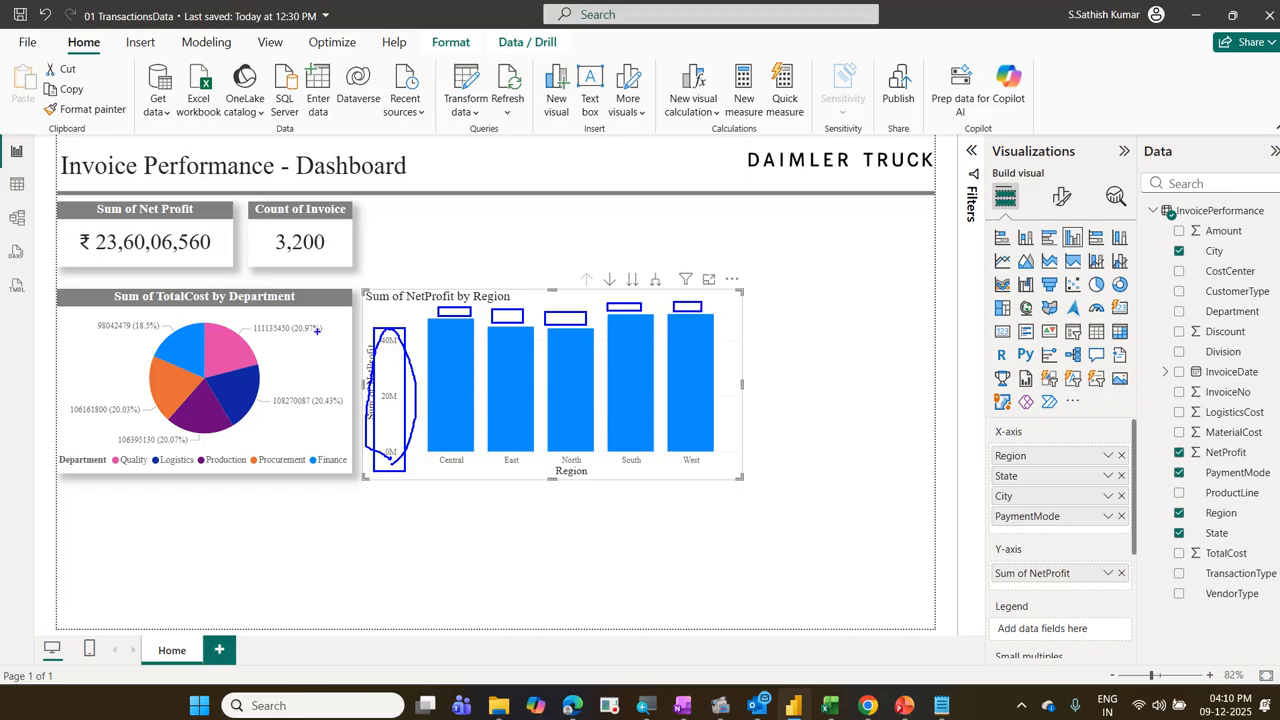
mouse_move(250, 321)
mouse_down()
mouse_move(284, 338)
mouse_move(292, 321)
mouse_up()
mouse_move(670, 323)
mouse_down()
mouse_move(712, 298)
mouse_move(675, 304)
mouse_up()
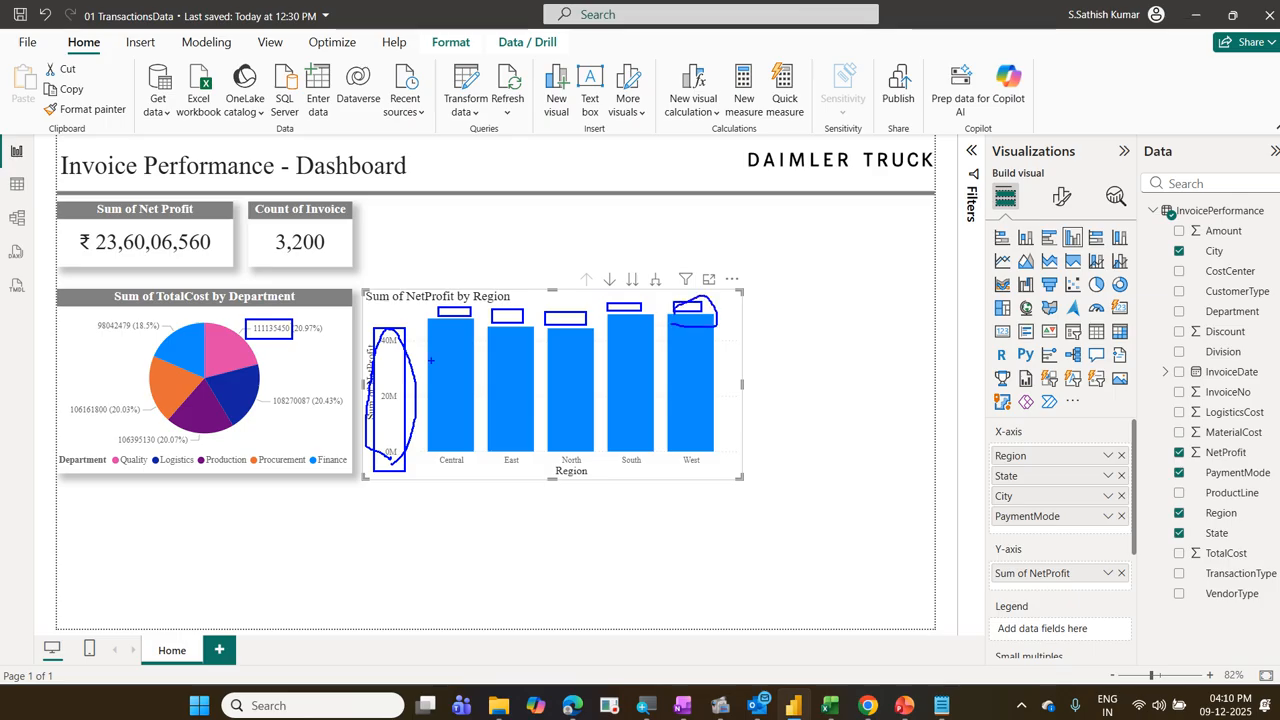
mouse_move(378, 403)
mouse_down()
mouse_move(415, 398)
mouse_move(392, 377)
mouse_move(372, 416)
mouse_up()
key(Escape)
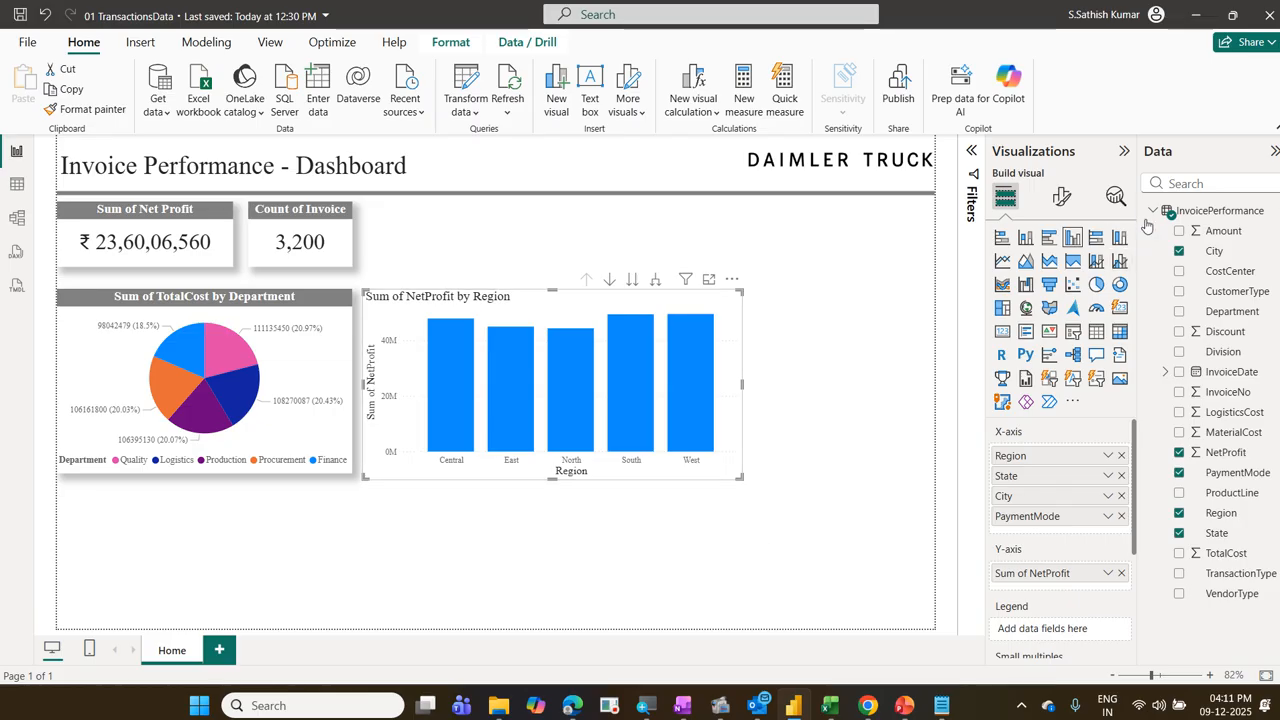
Step: Show full, unabbreviated numbers on the column chart's Y-axis and turn on its data labels
click(1063, 199)
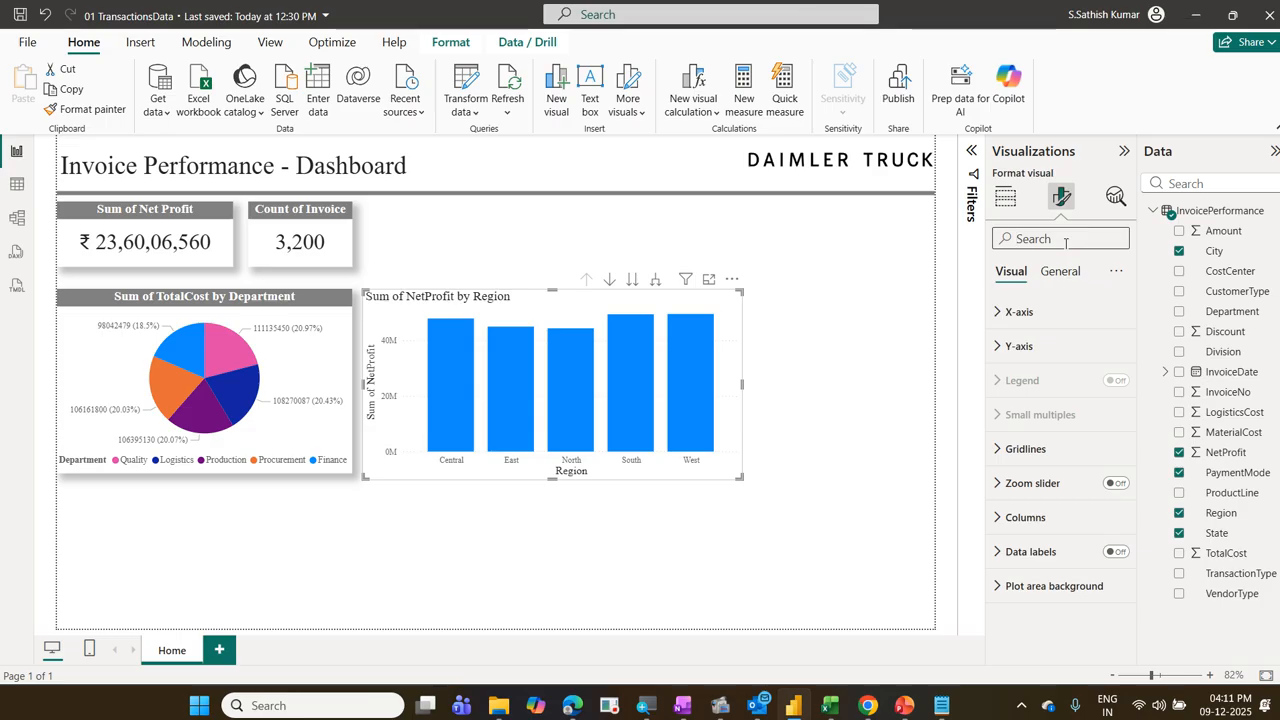
text(dis)
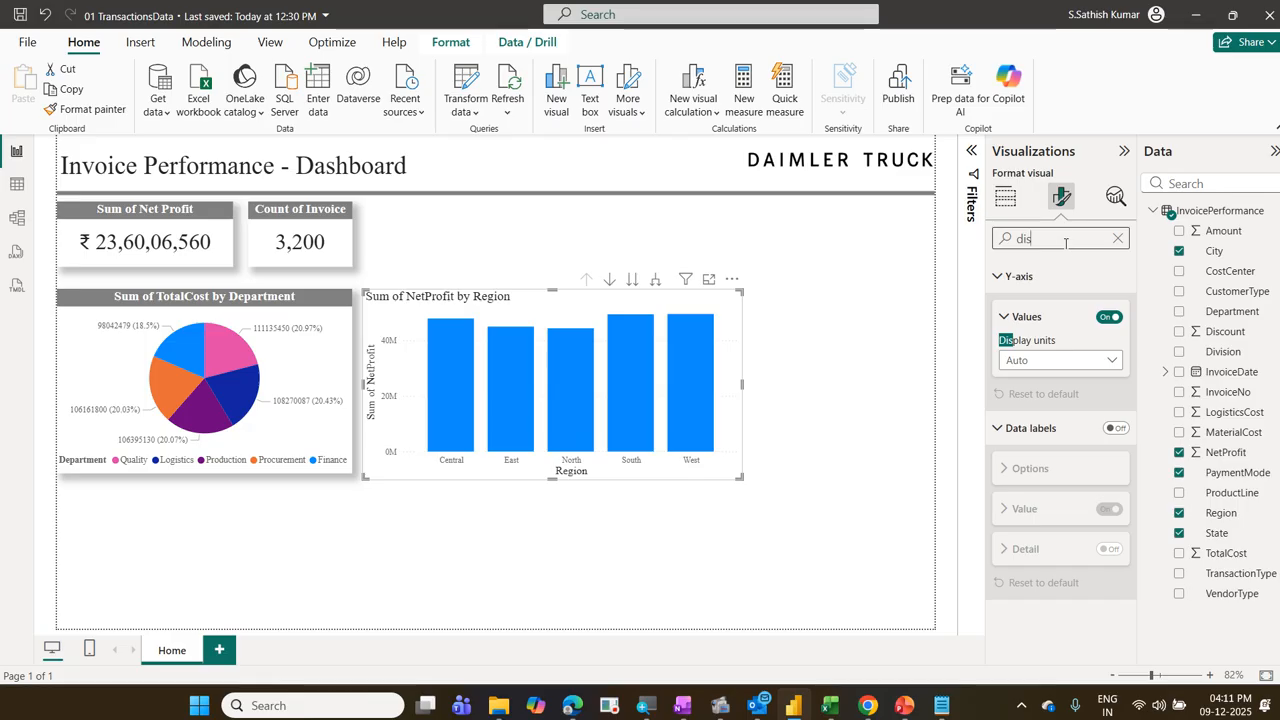
click(1094, 361)
click(1078, 399)
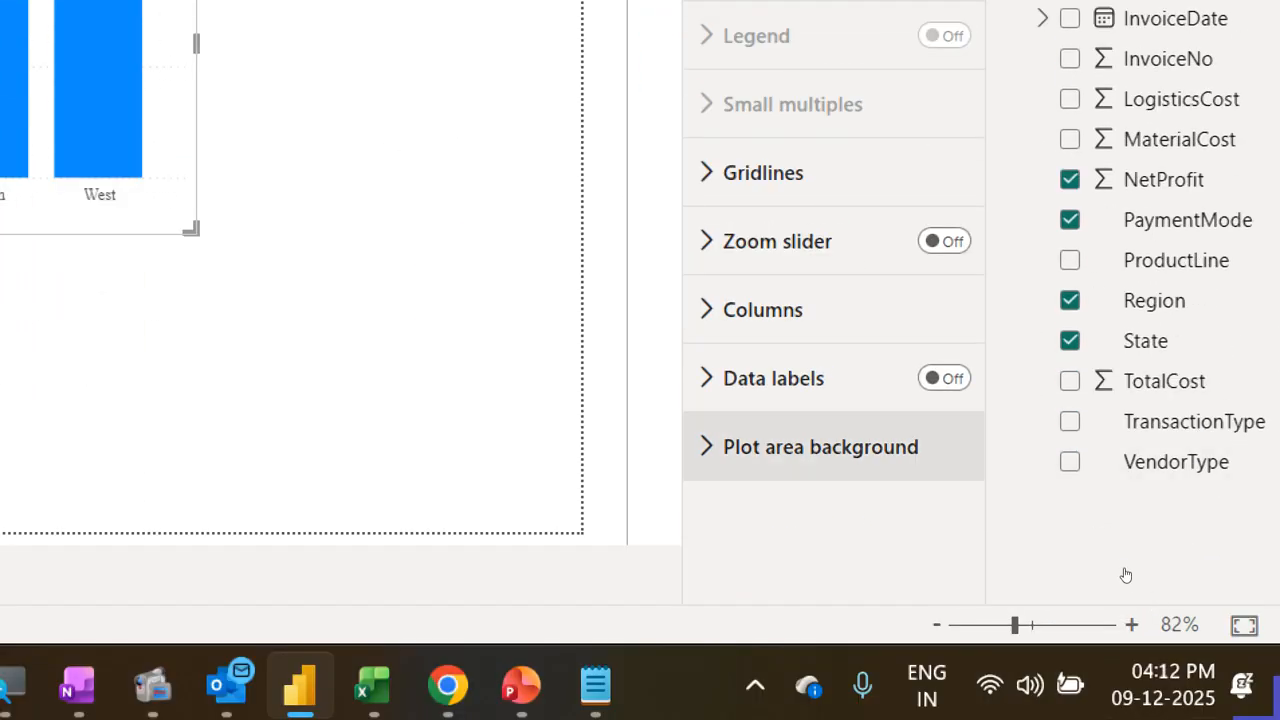
click(944, 378)
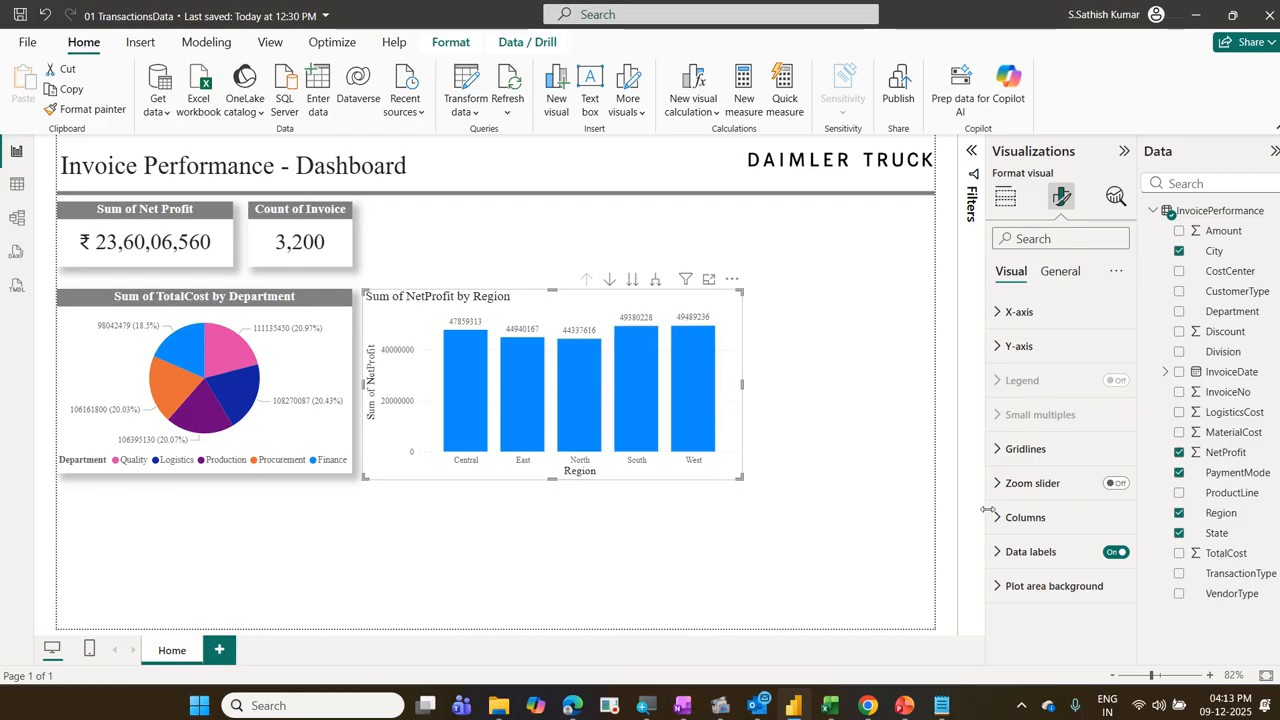
key(ctrl+2)
mouse_move(988, 506)
mouse_down()
mouse_move(1007, 528)
mouse_move(1064, 530)
mouse_up()
drag(1050, 182, 1083, 221)
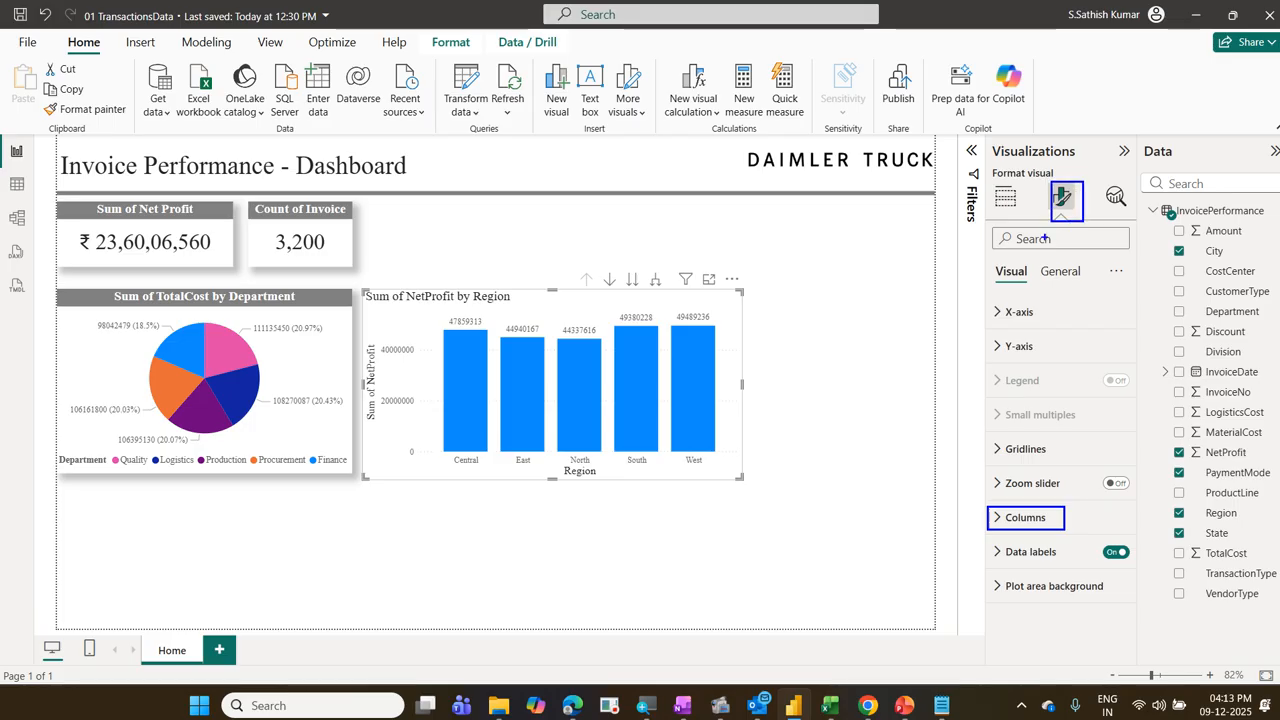
drag(987, 262, 1035, 291)
mouse_move(1010, 400)
mouse_down()
mouse_move(1026, 507)
mouse_move(1004, 302)
mouse_move(1012, 266)
mouse_move(1058, 222)
mouse_up()
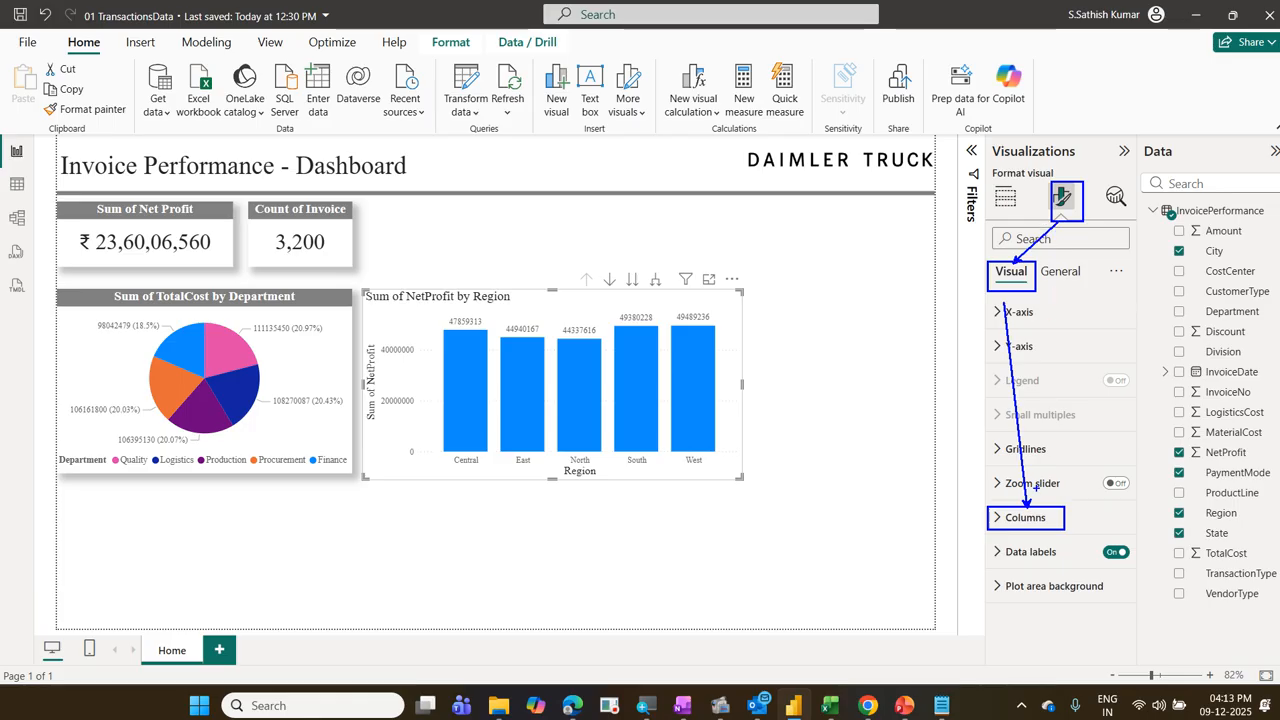
mouse_move(1025, 546)
mouse_down()
mouse_move(1076, 530)
mouse_move(975, 535)
mouse_move(1042, 534)
mouse_up()
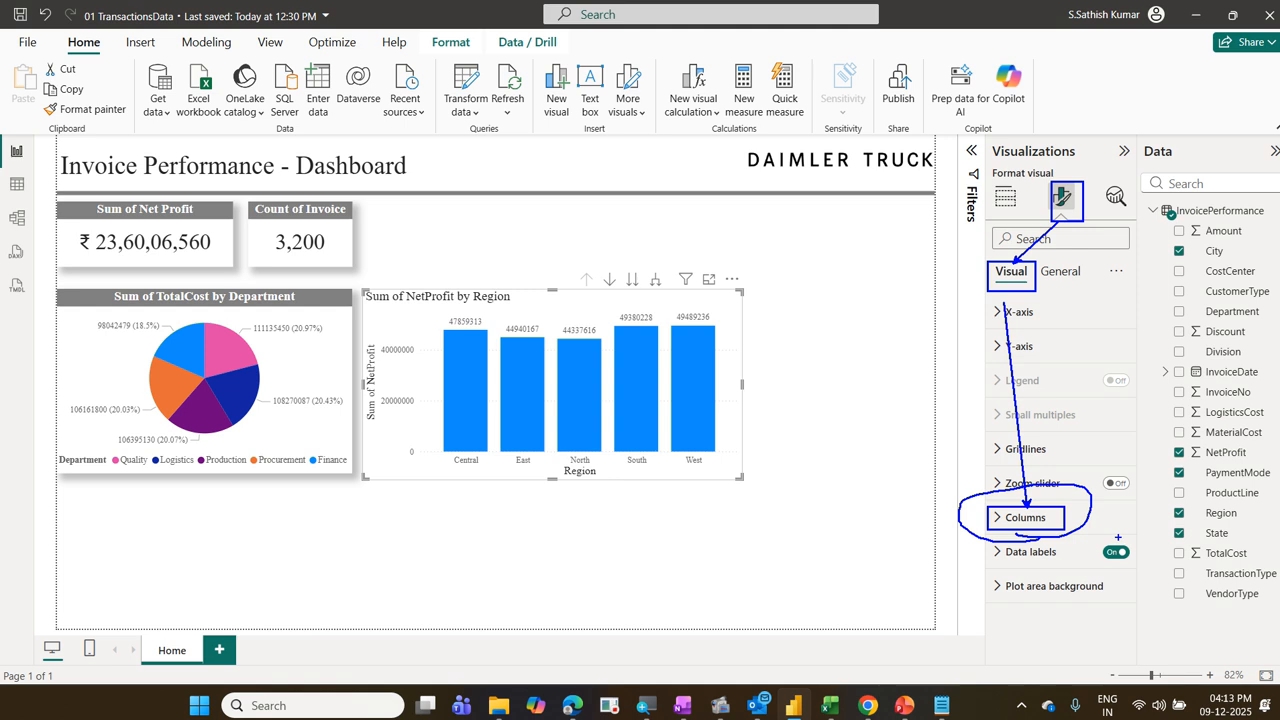
key(Escape)
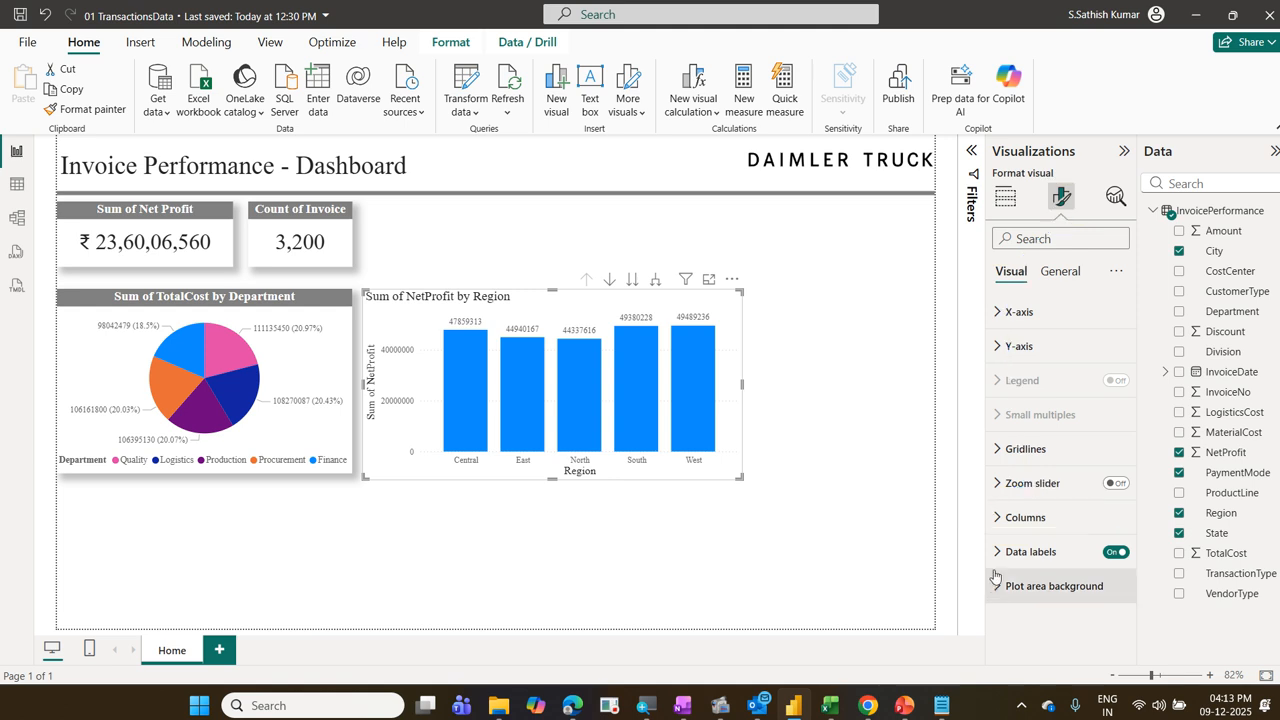
Step: Start conditional formatting for the color of all columns and set its format style to Gradient
click(1025, 517)
scroll(1027, 515, down, 3)
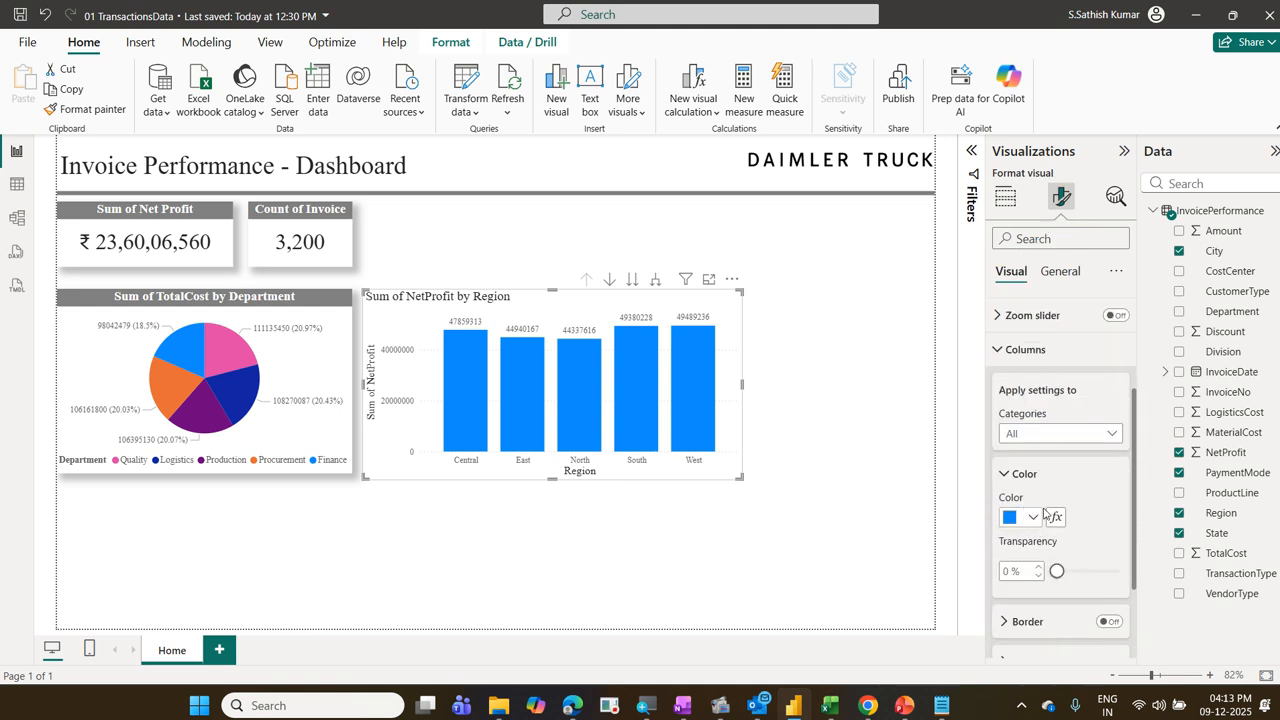
scroll(1047, 487, down, 2)
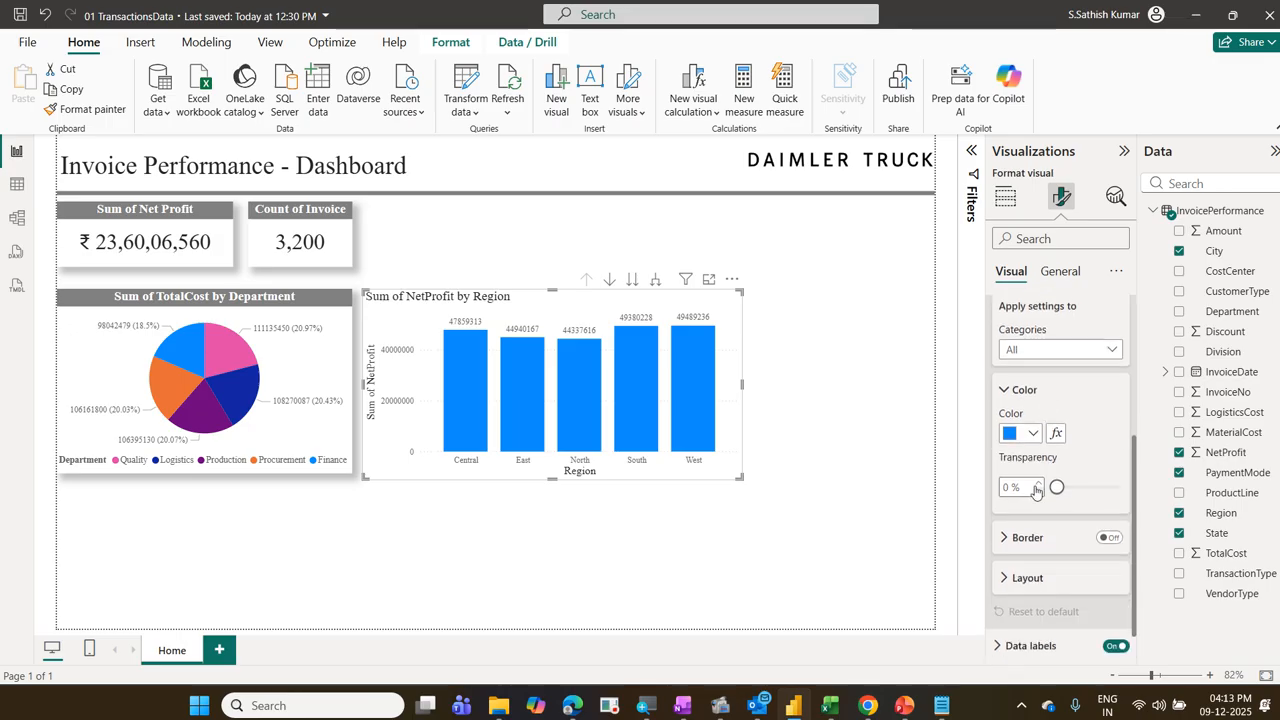
click(1056, 436)
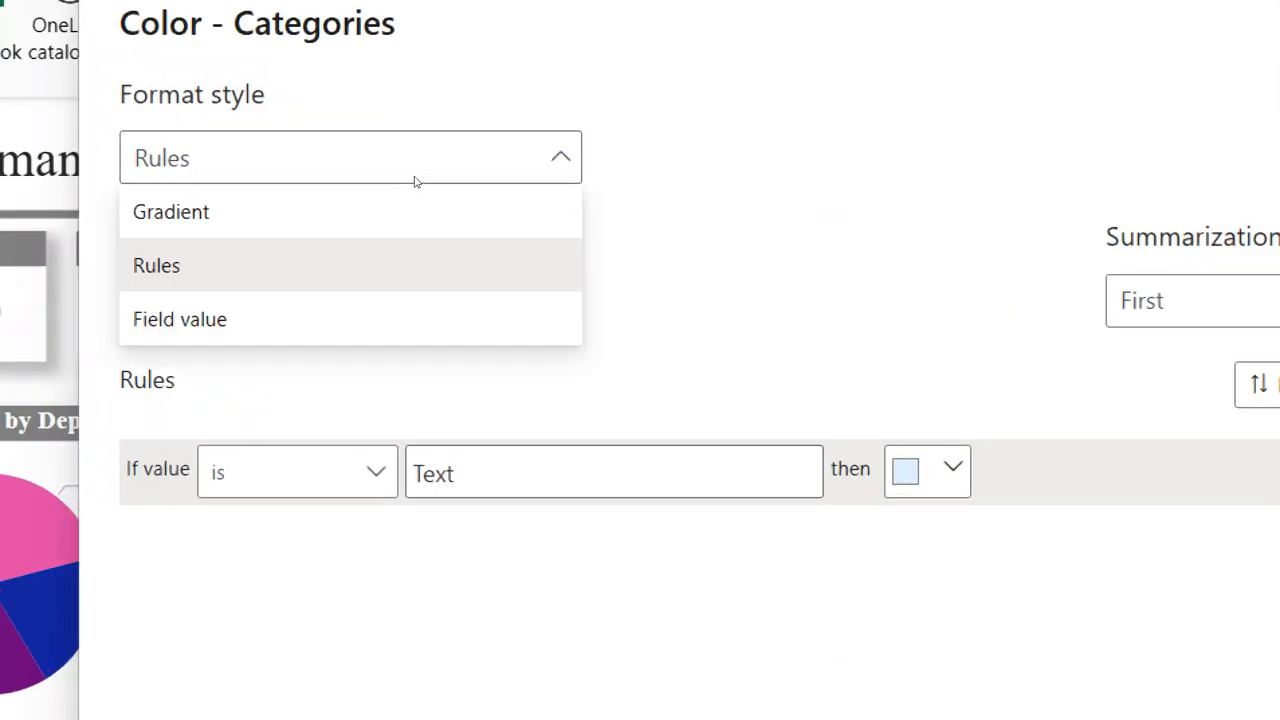
click(411, 191)
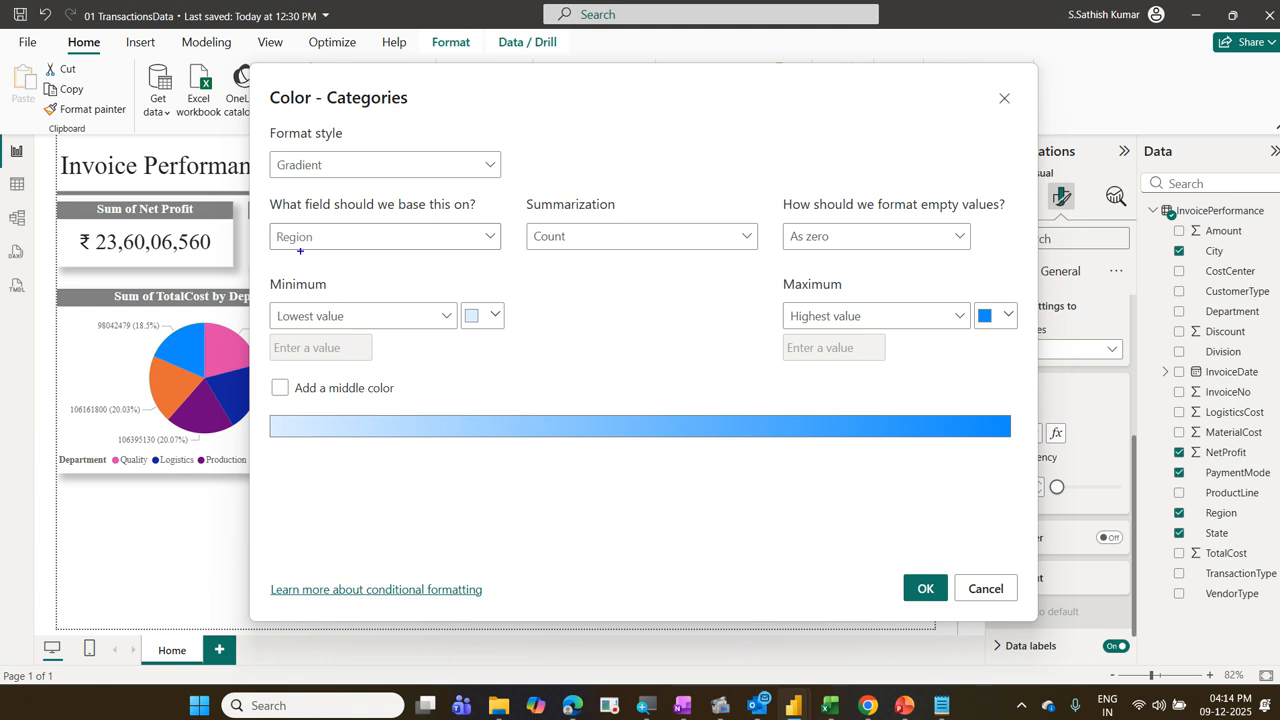
mouse_move(266, 220)
mouse_down()
mouse_move(322, 254)
mouse_move(352, 254)
mouse_up()
drag(372, 198, 224, 277)
drag(222, 213, 350, 267)
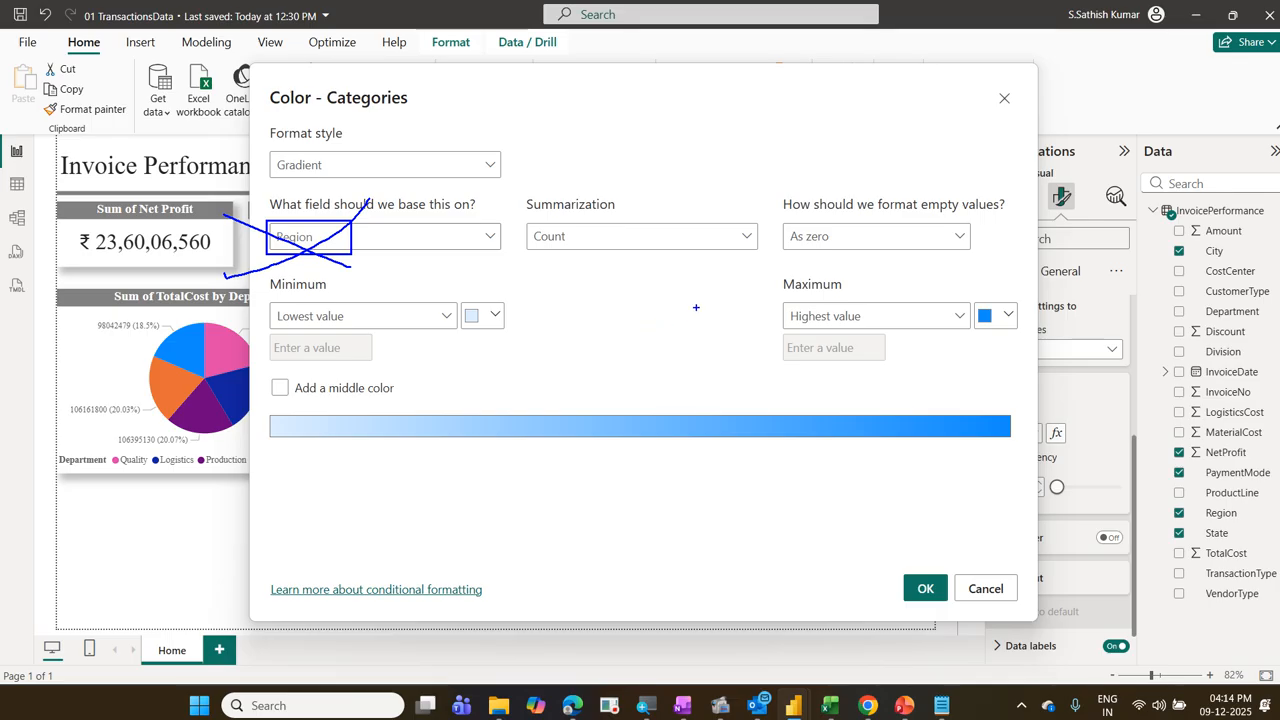
mouse_move(305, 254)
mouse_down()
mouse_move(348, 228)
mouse_move(240, 252)
mouse_move(315, 257)
mouse_up()
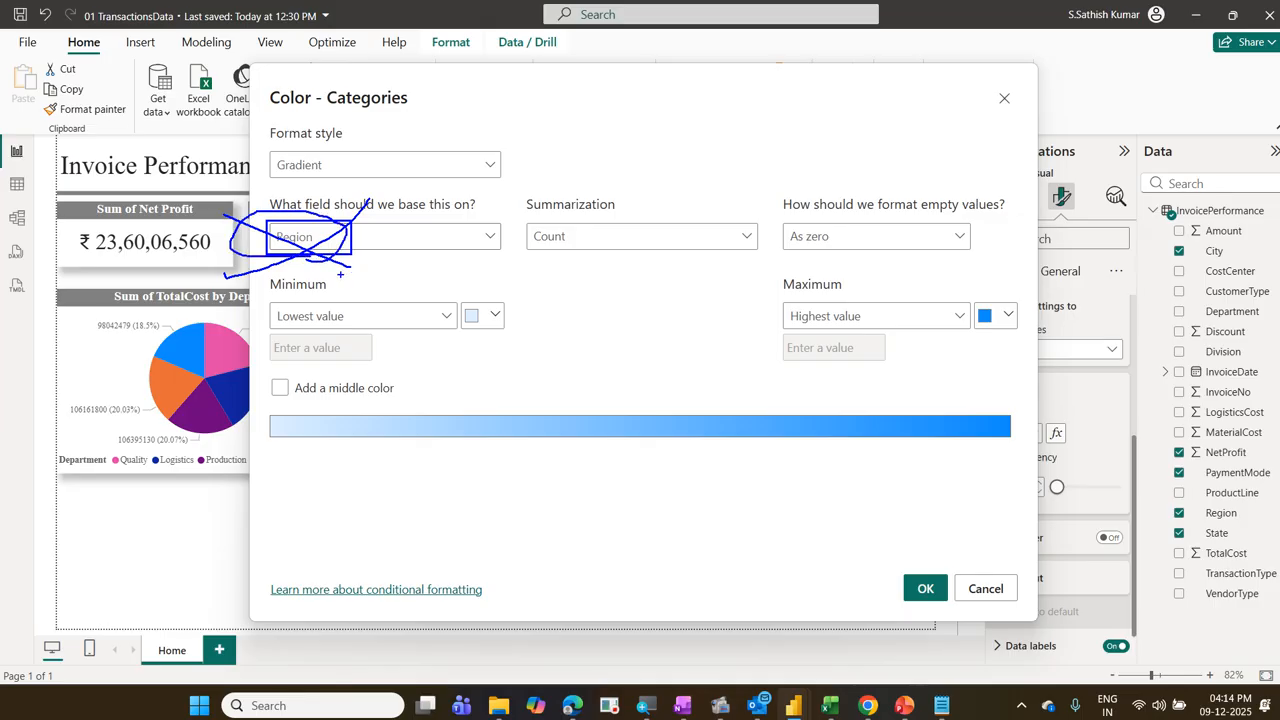
key(Escape)
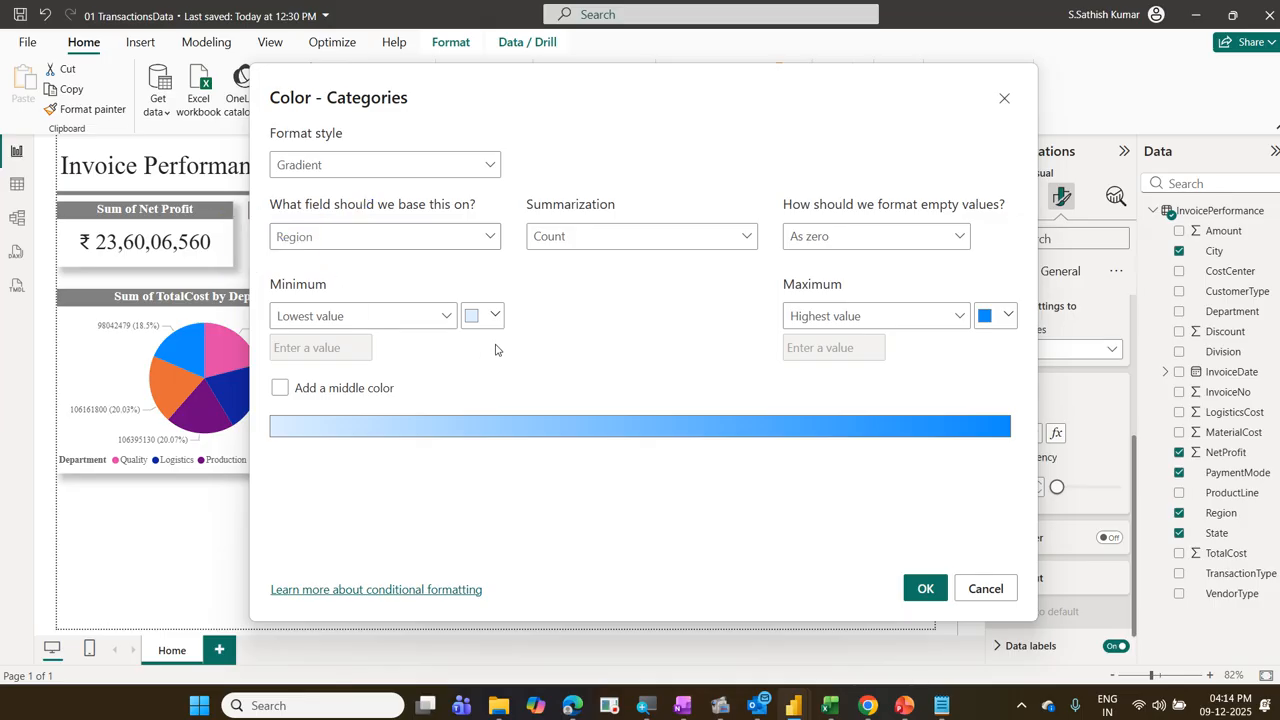
Step: Base the column color gradient on Sum of NetProfit and set the lowest value's color to red
click(490, 240)
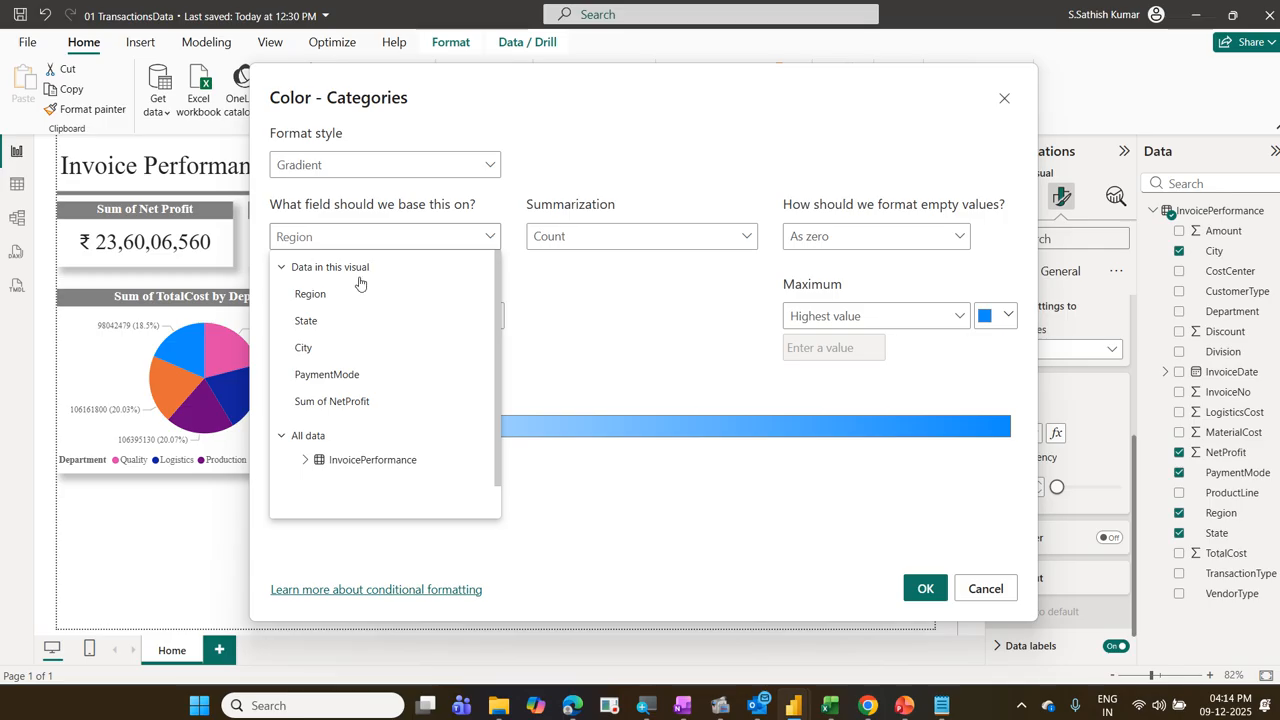
click(332, 401)
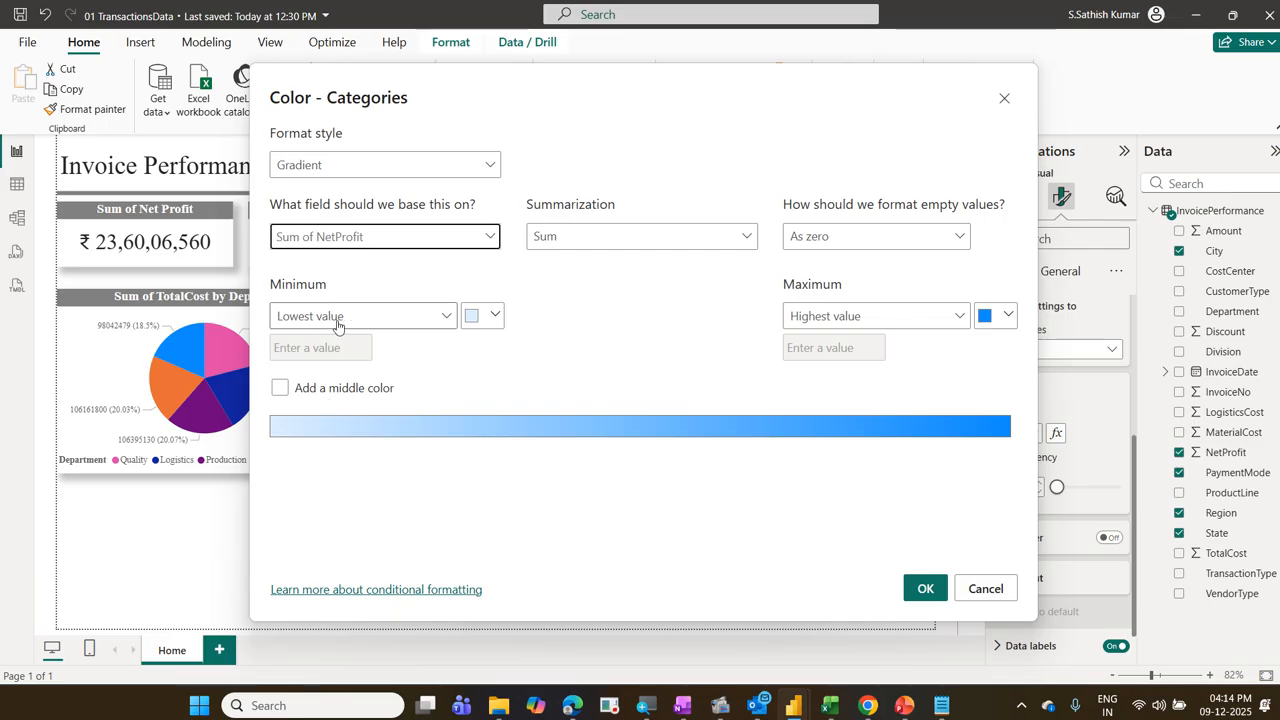
click(494, 327)
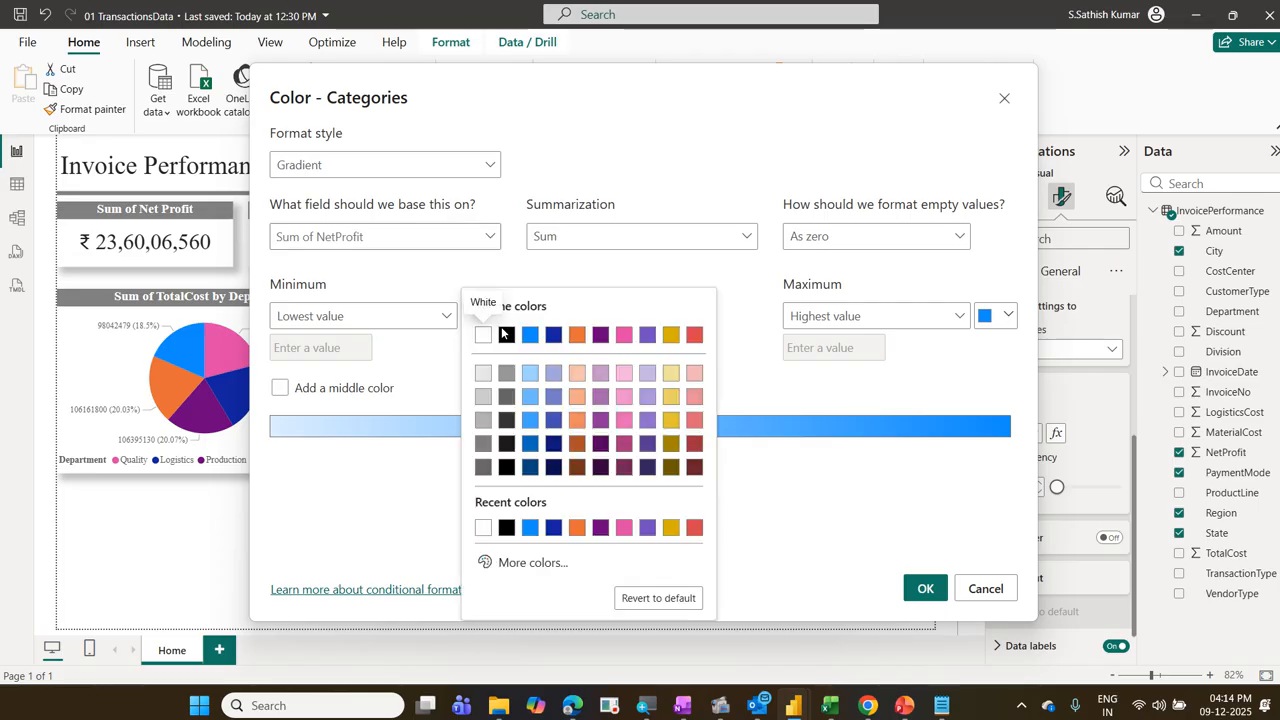
click(693, 338)
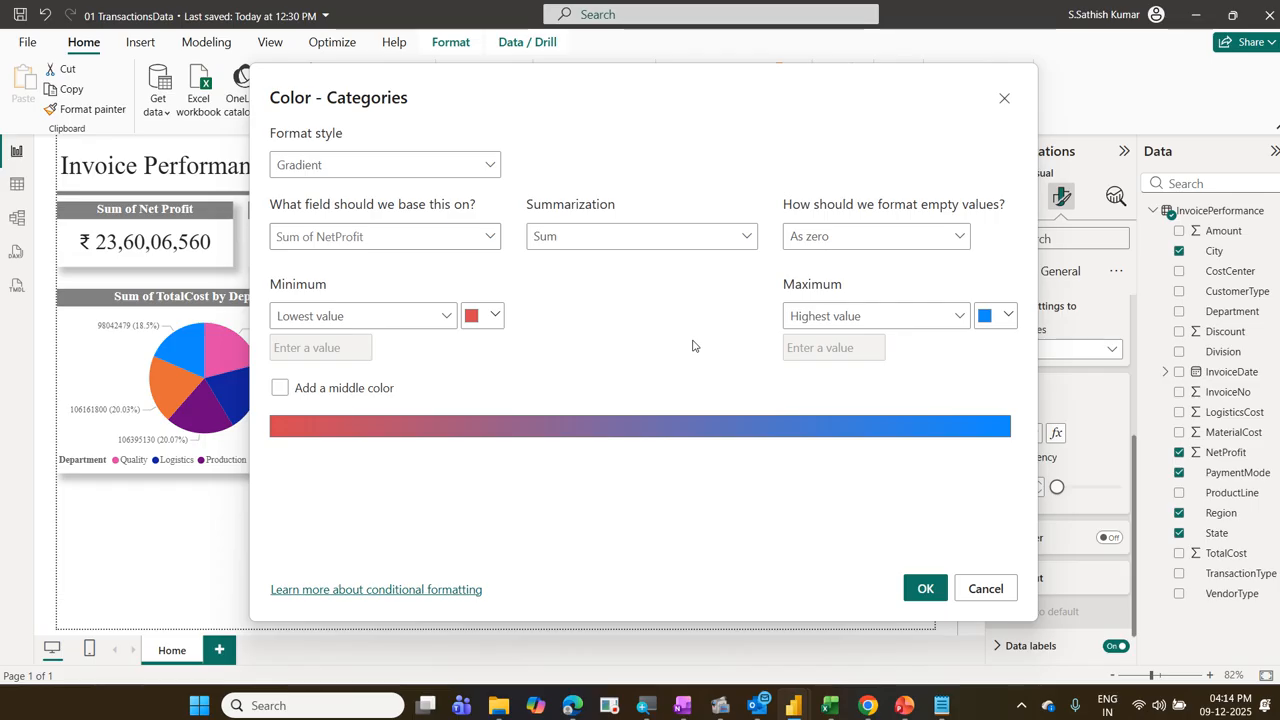
Step: Add a middle color to the gradient, set the highest value to a custom green, and apply it to the columns
click(336, 391)
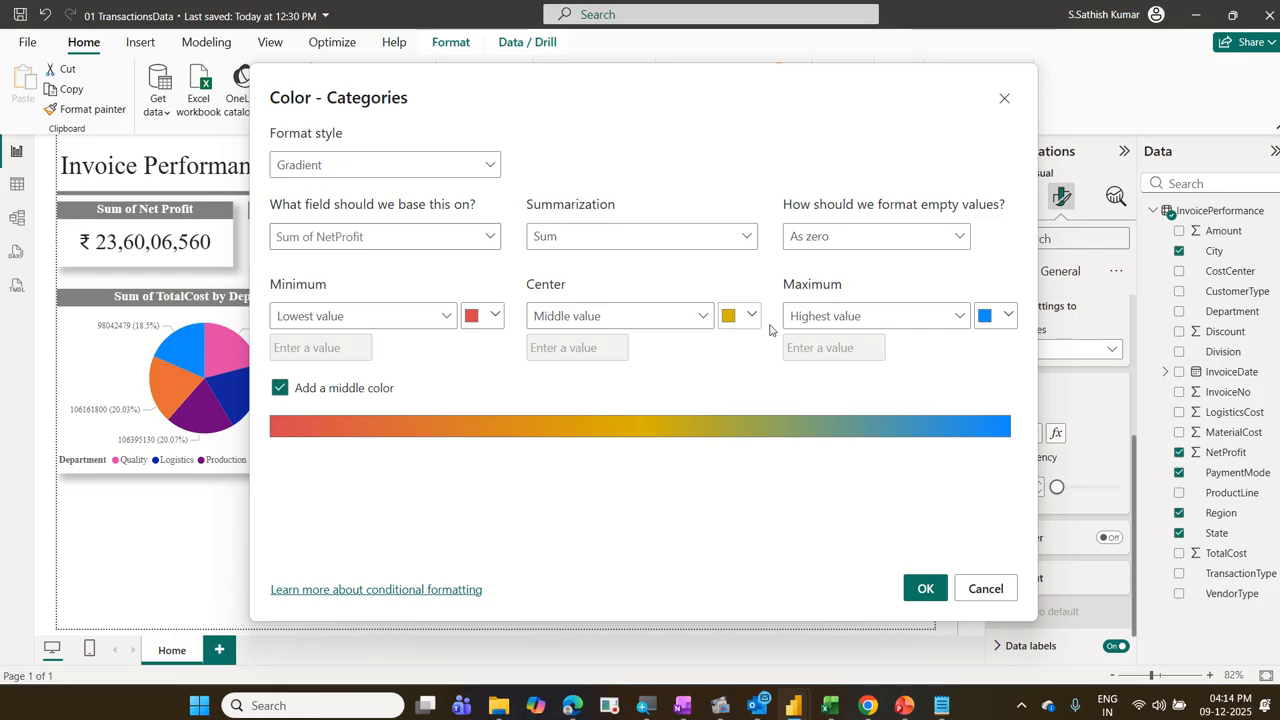
click(1007, 317)
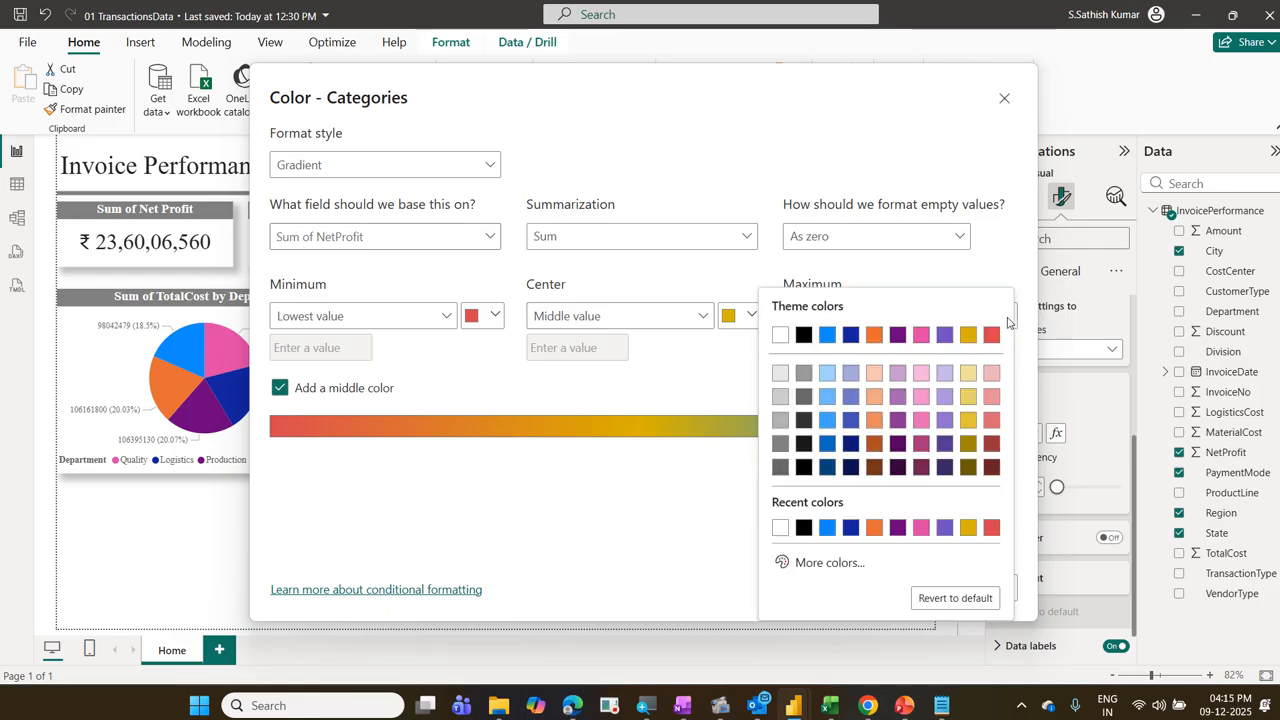
click(826, 562)
click(871, 505)
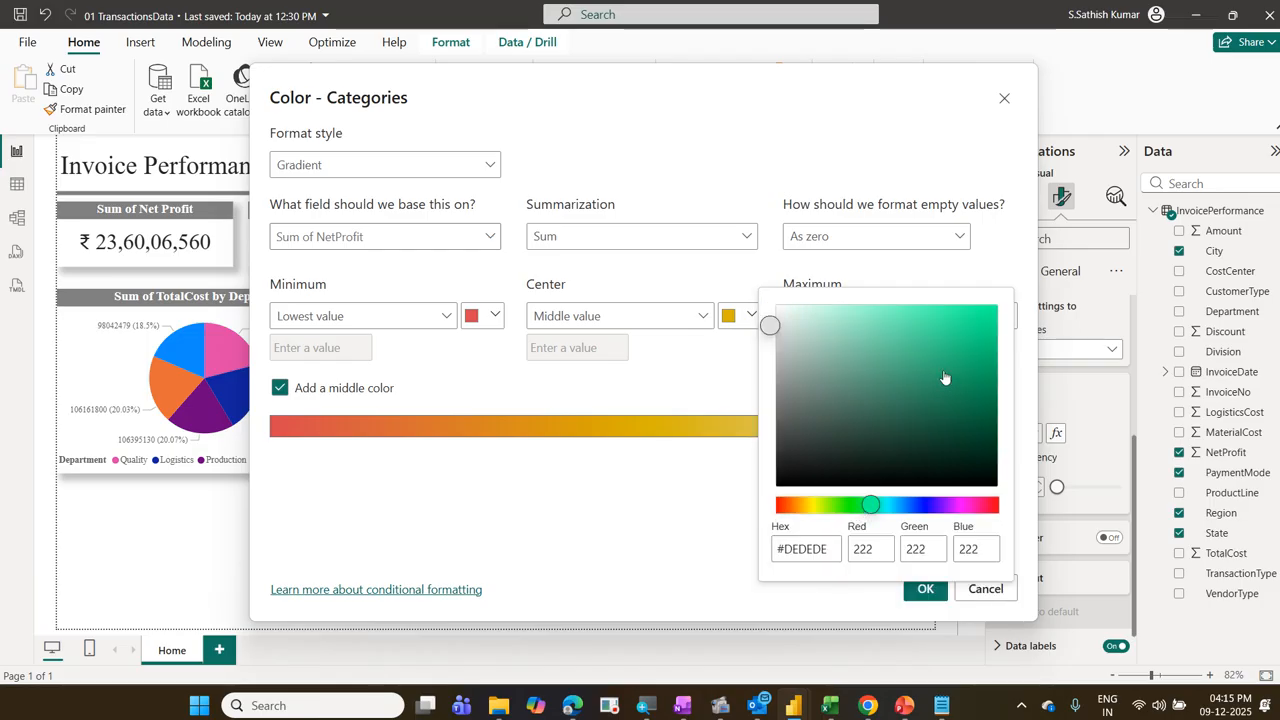
click(961, 329)
click(994, 275)
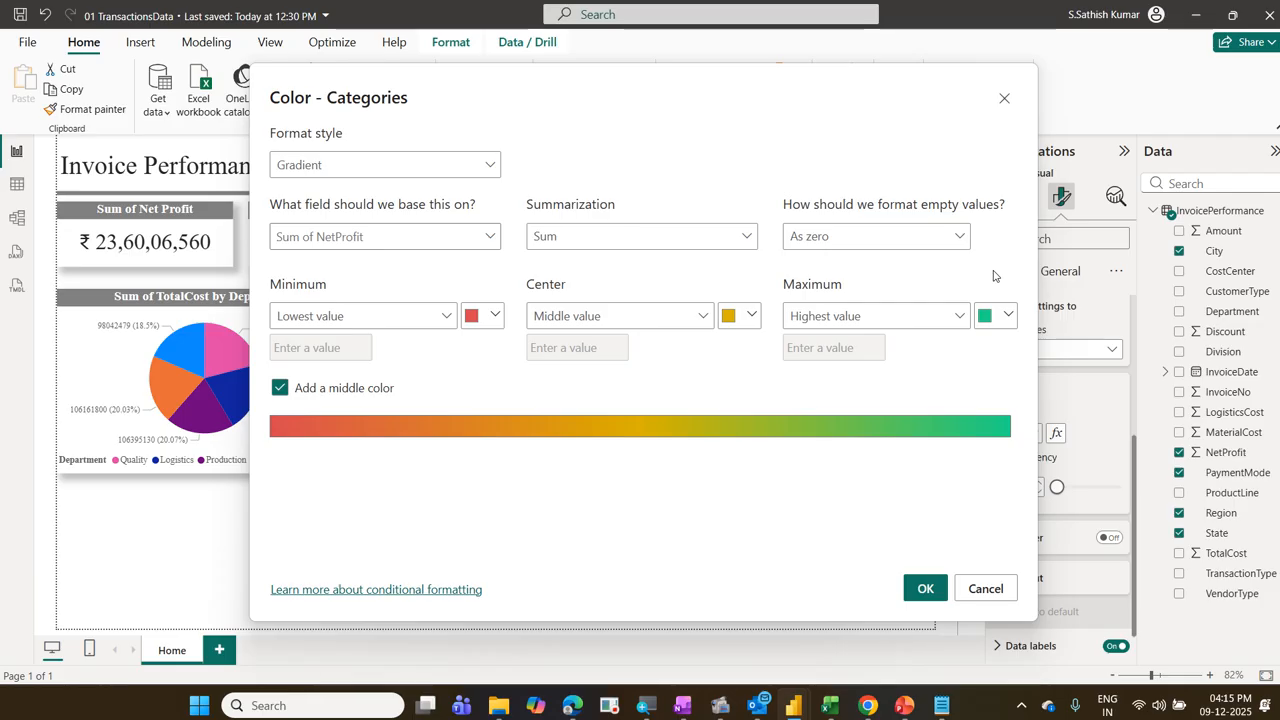
click(926, 589)
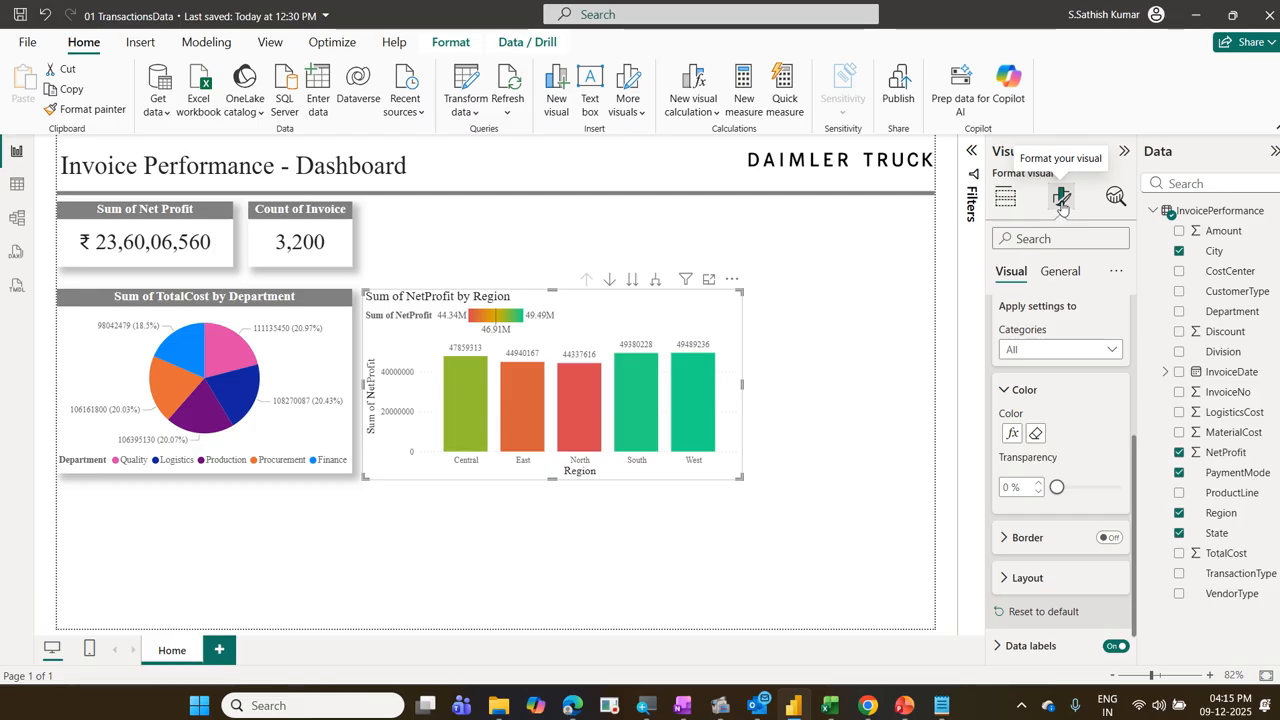
scroll(1012, 318, up, 1)
scroll(1012, 320, up, 2)
scroll(1013, 386, down, 3)
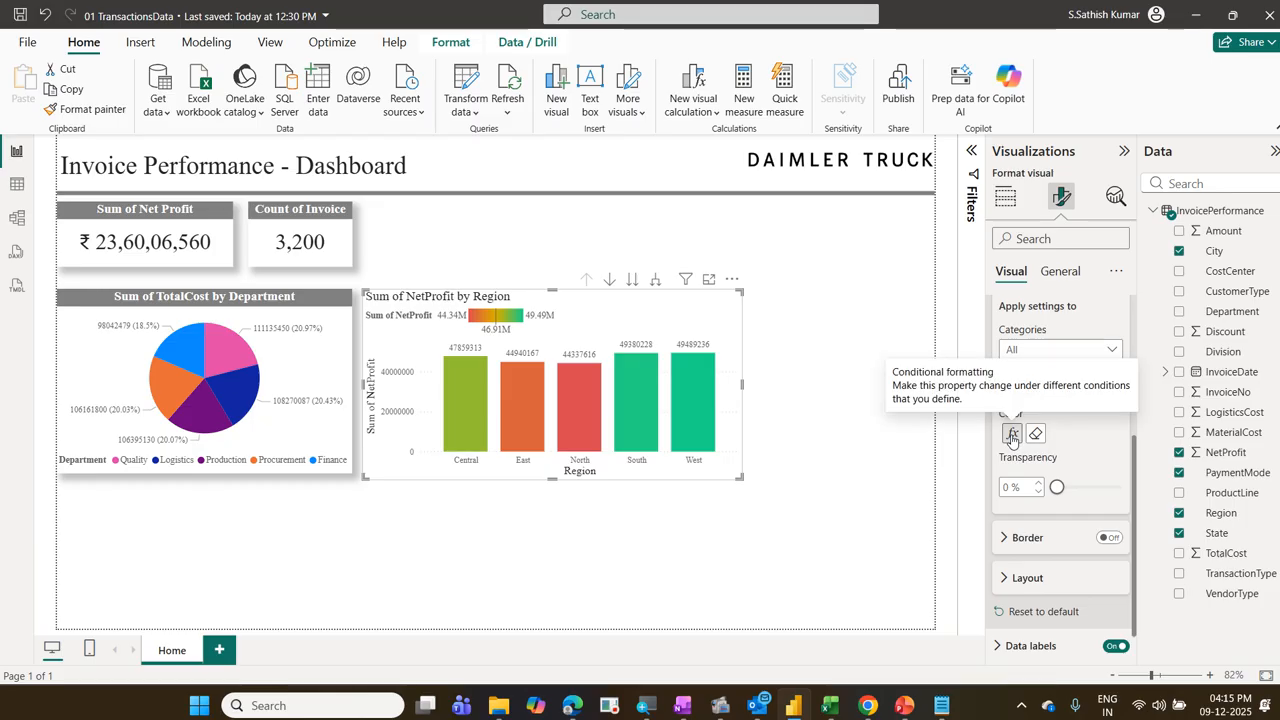
Step: Review the conditional formatting of the NetProfit column colors, keeping the Gradient style based on Sum of NetProfit
click(1012, 436)
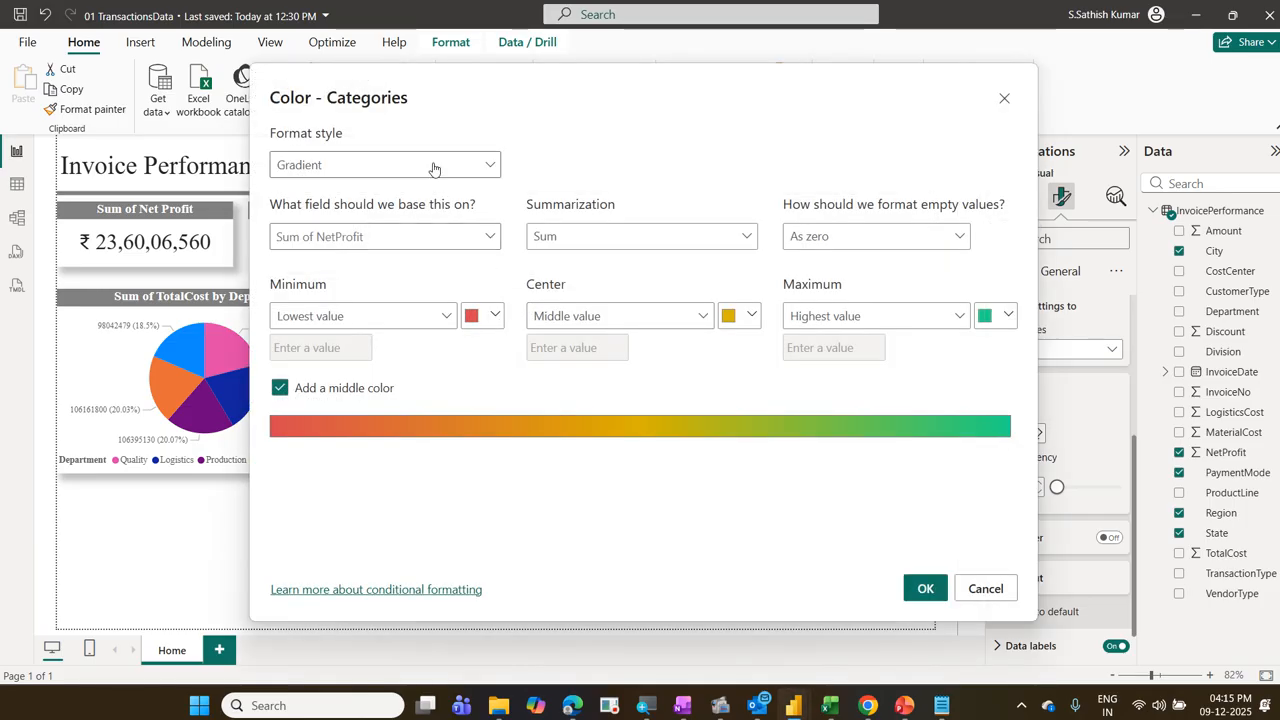
click(433, 167)
click(405, 194)
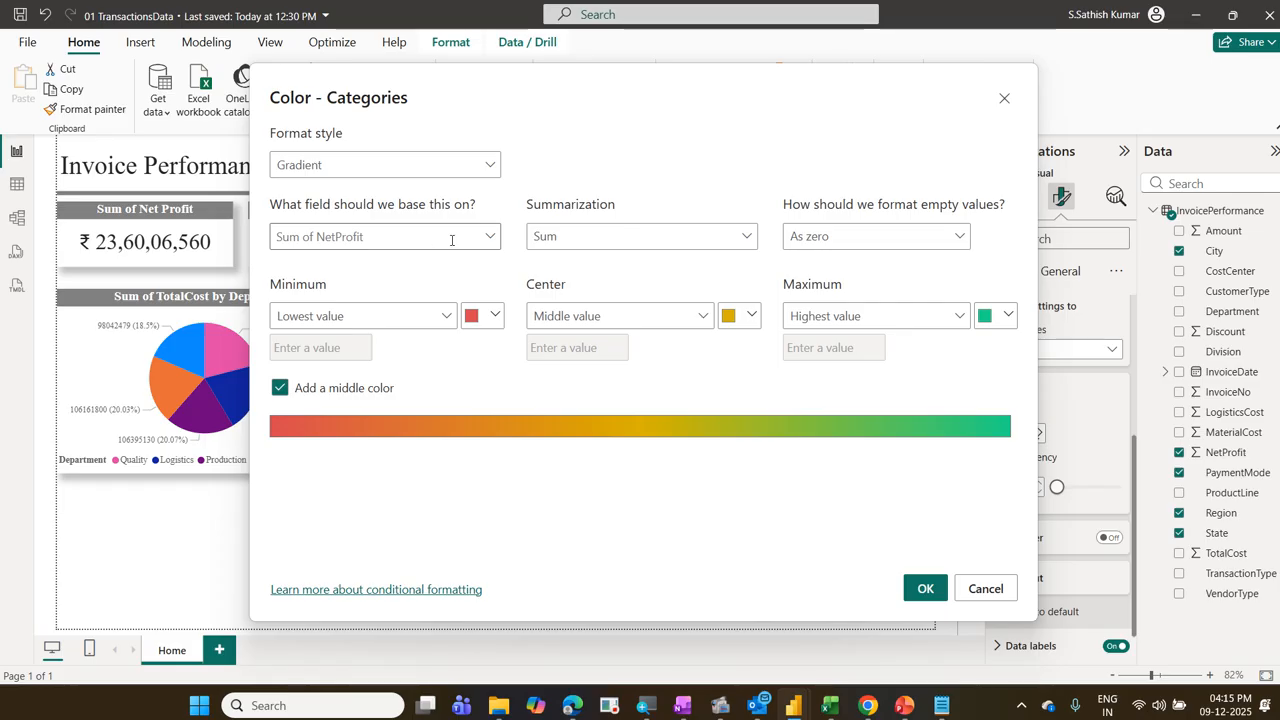
click(487, 238)
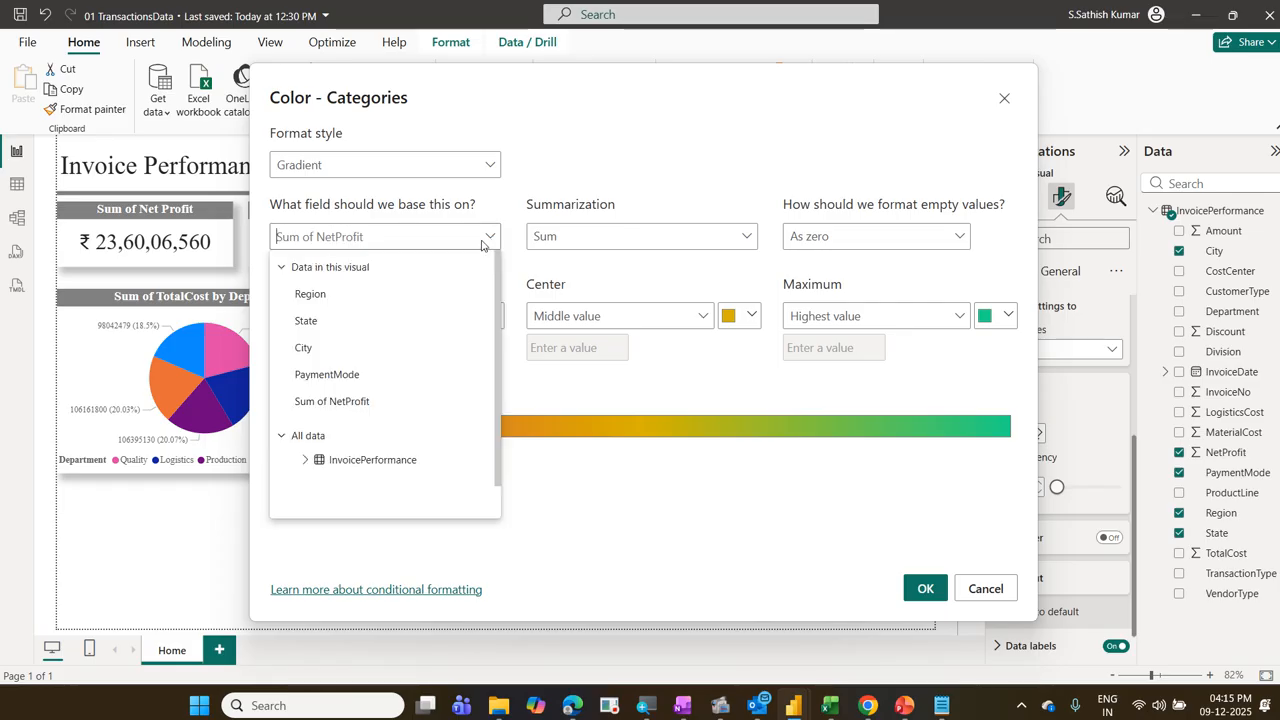
click(349, 401)
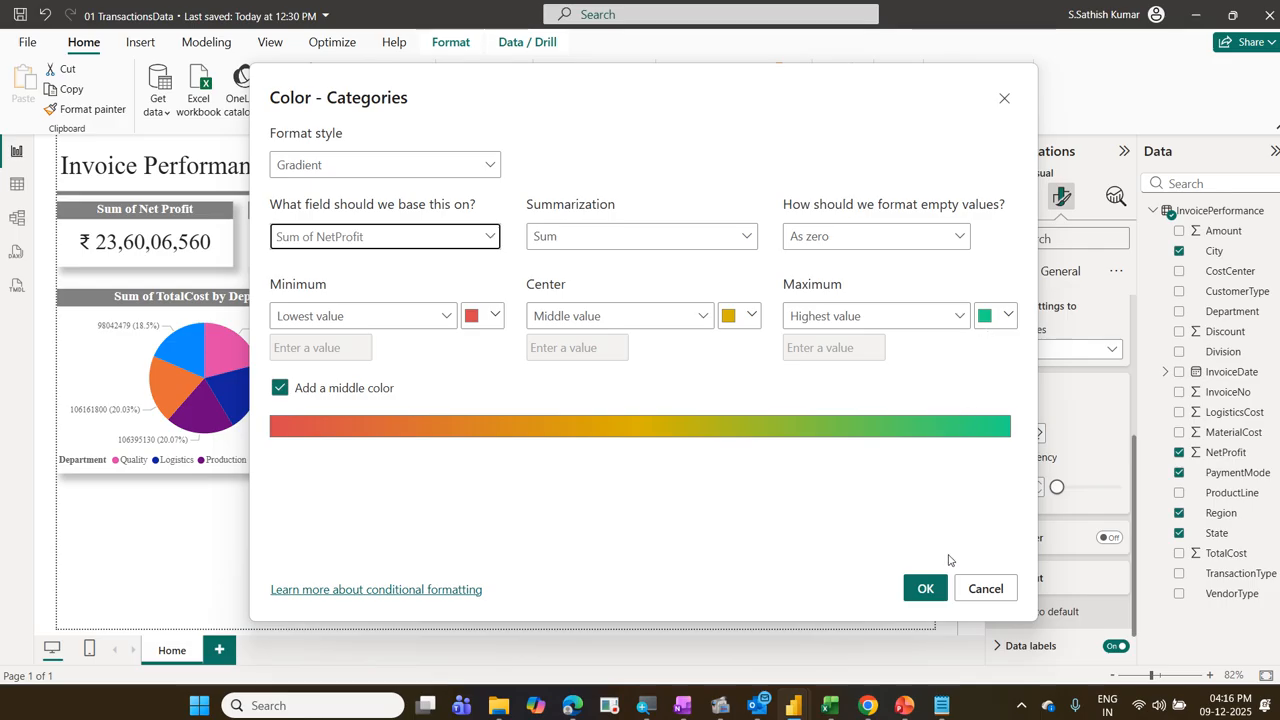
click(924, 588)
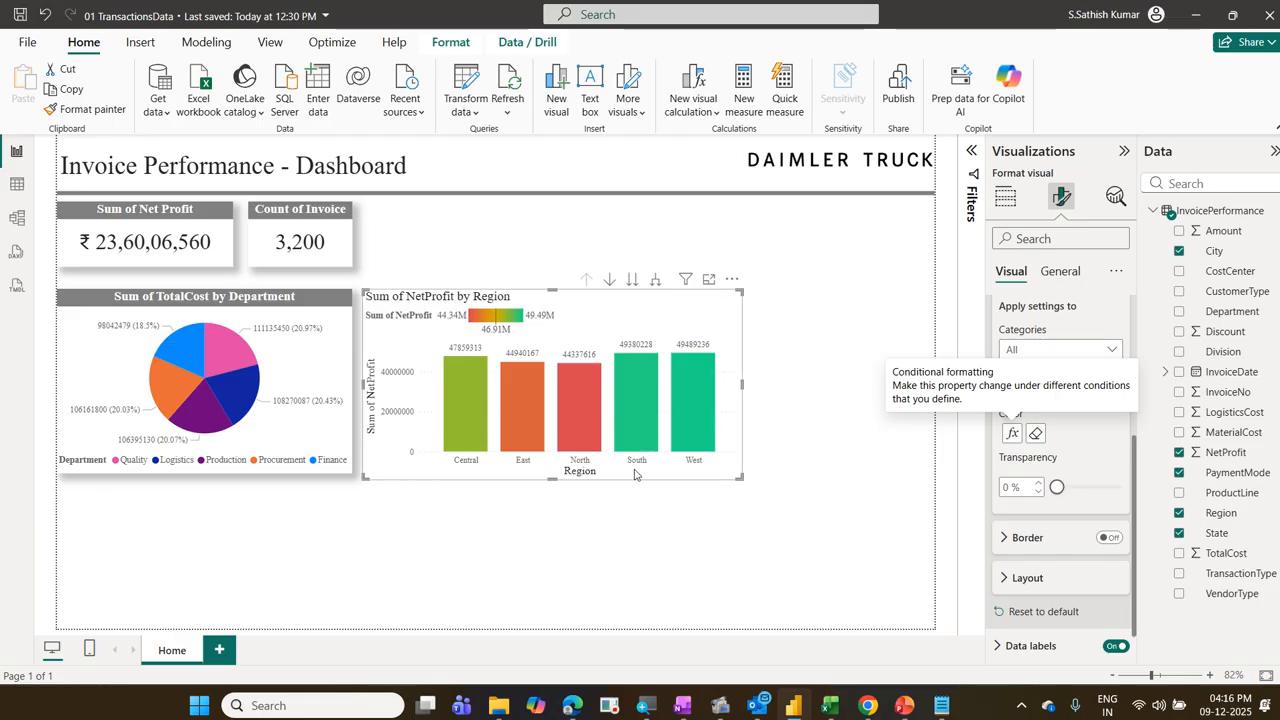
Step: Step the NetProfit column chart through its State and City hierarchy levels and drill back up to Region
click(632, 280)
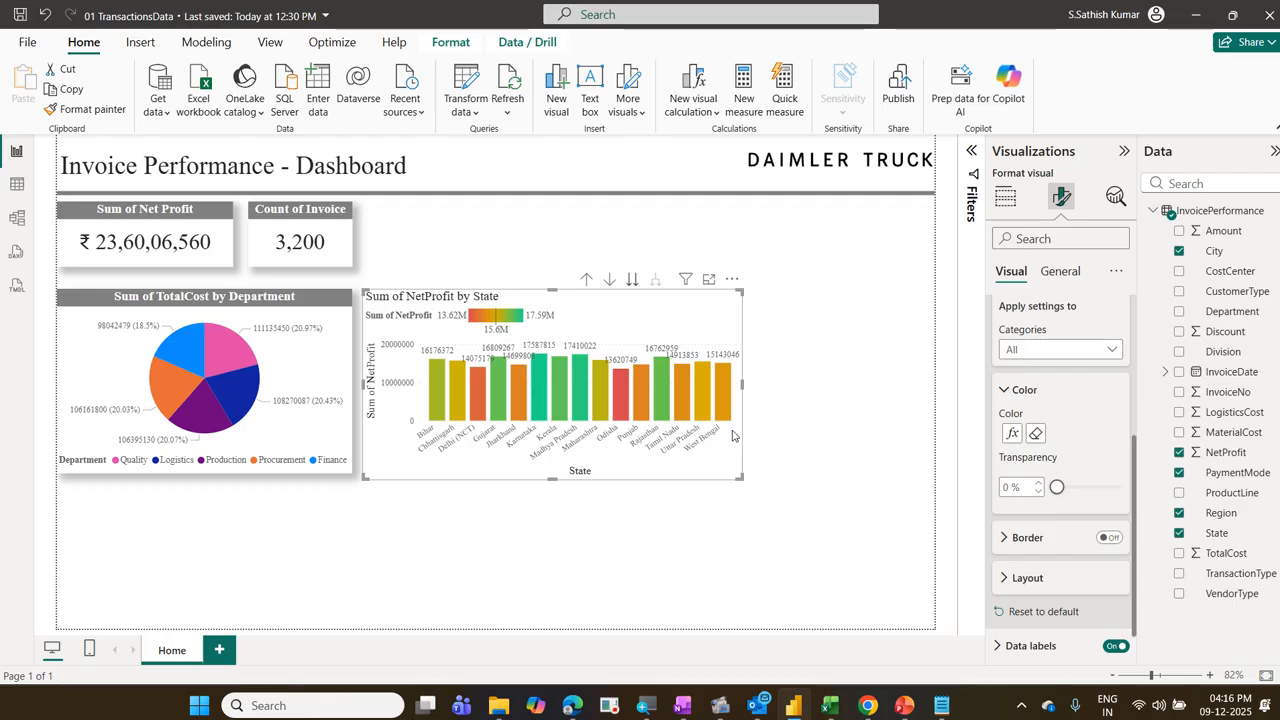
click(632, 282)
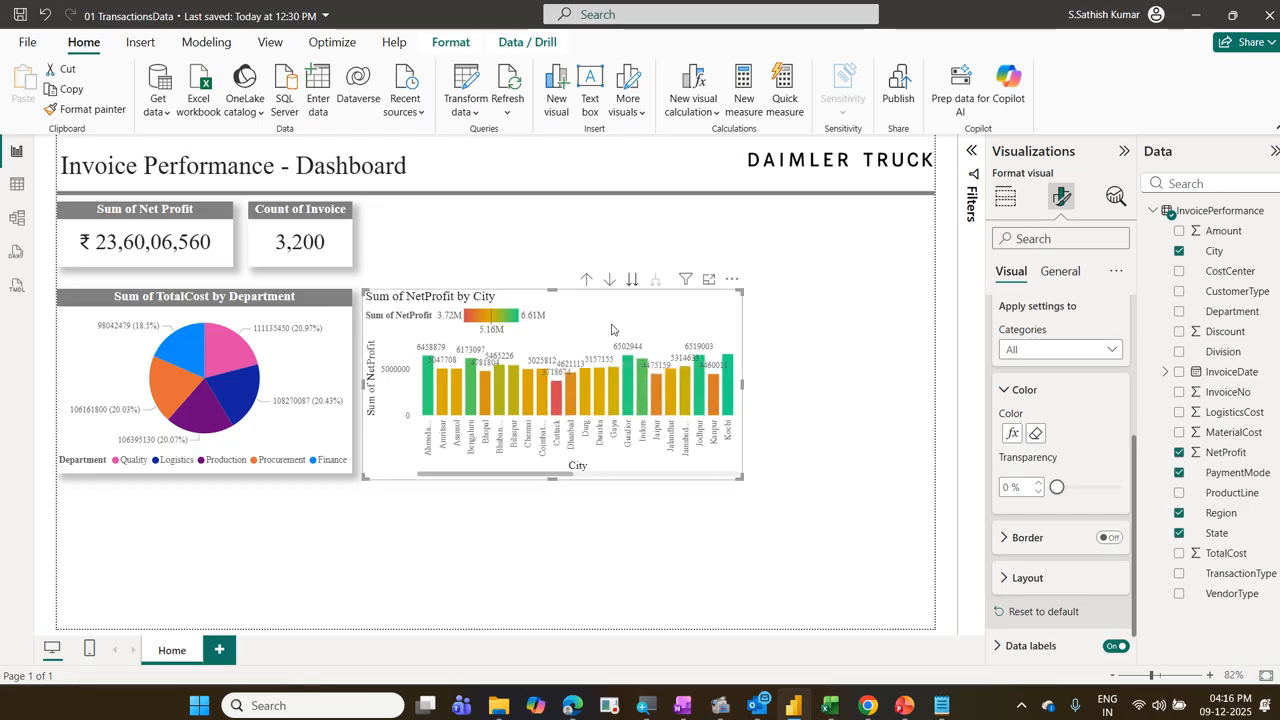
click(586, 282)
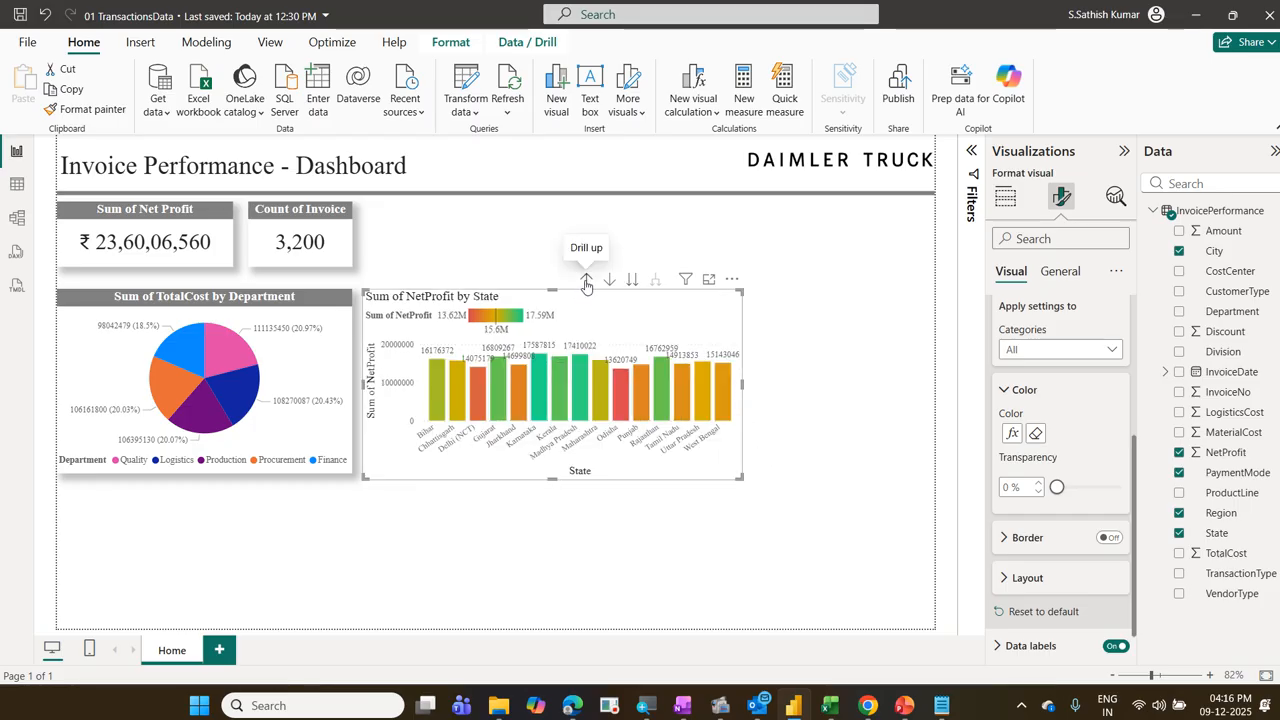
click(586, 282)
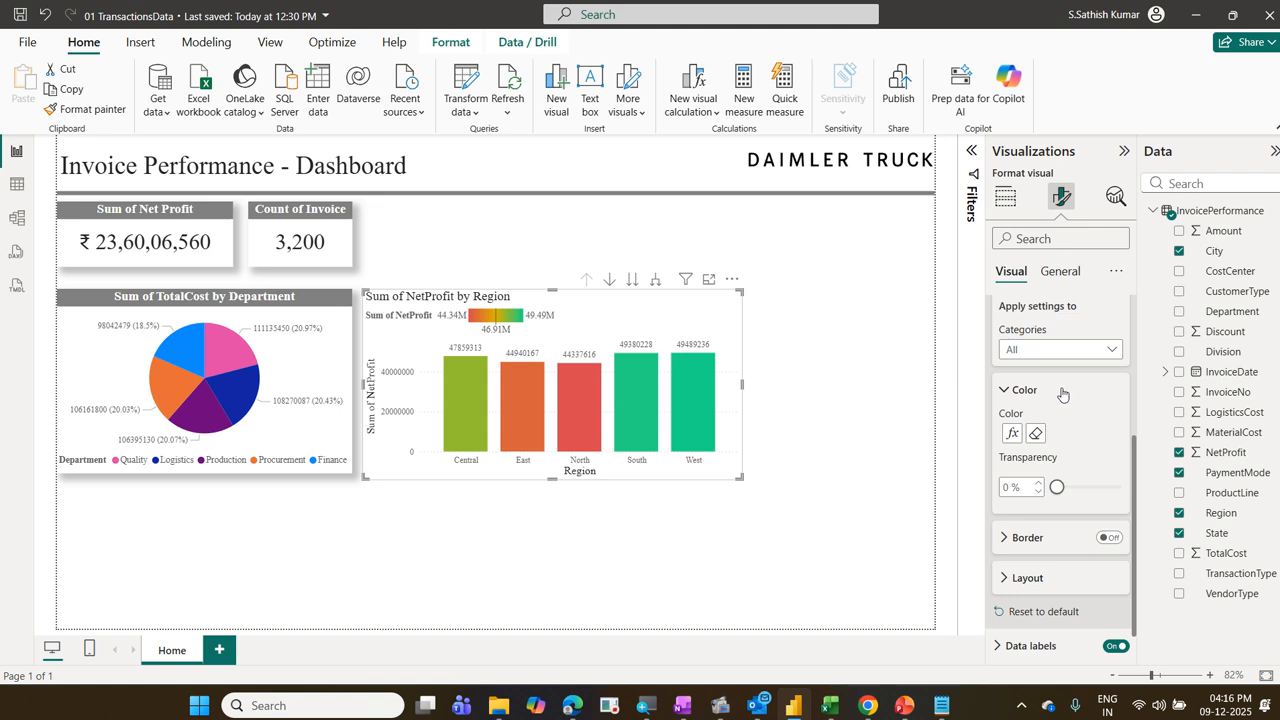
Step: Shorten the TotalCost by Department pie chart and move the NetProfit by Region column chart directly beneath it
drag(716, 342, 718, 491)
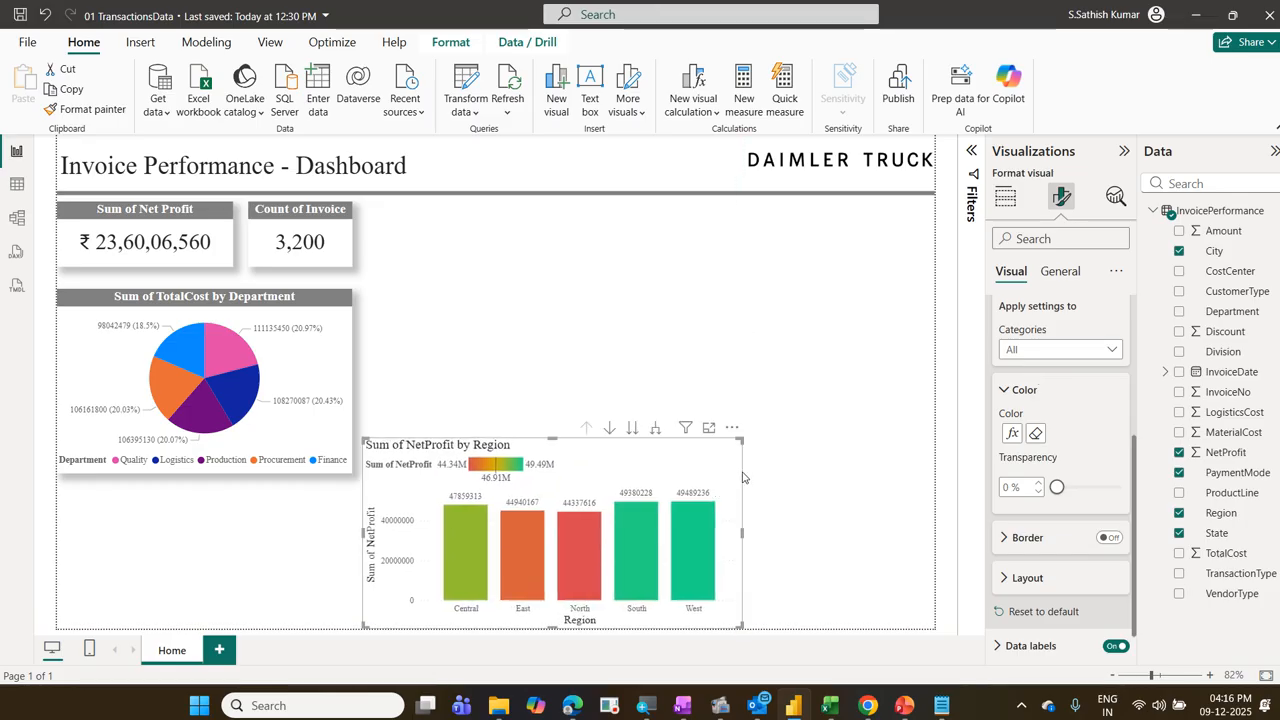
click(337, 431)
drag(350, 471, 347, 430)
drag(394, 500, 88, 500)
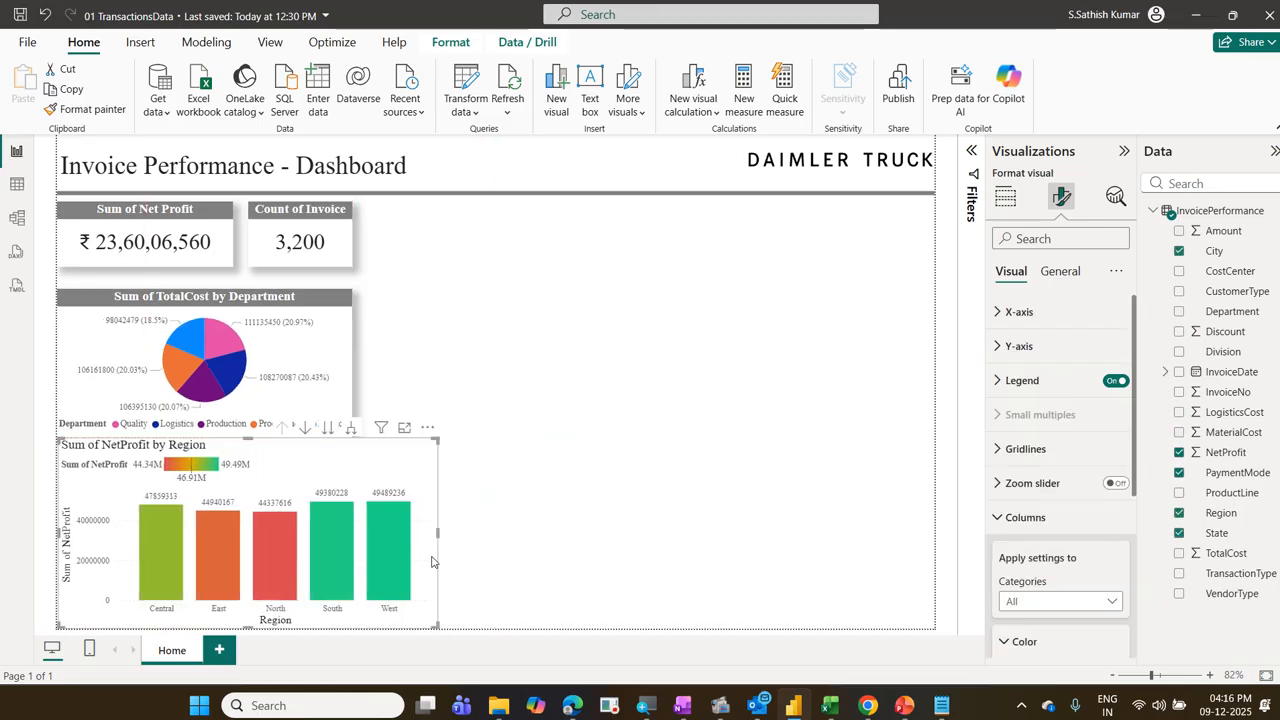
Step: Narrow the NetProfit by Region chart to the pie chart's width and move the pie chart up closer to the cards
drag(437, 627, 347, 621)
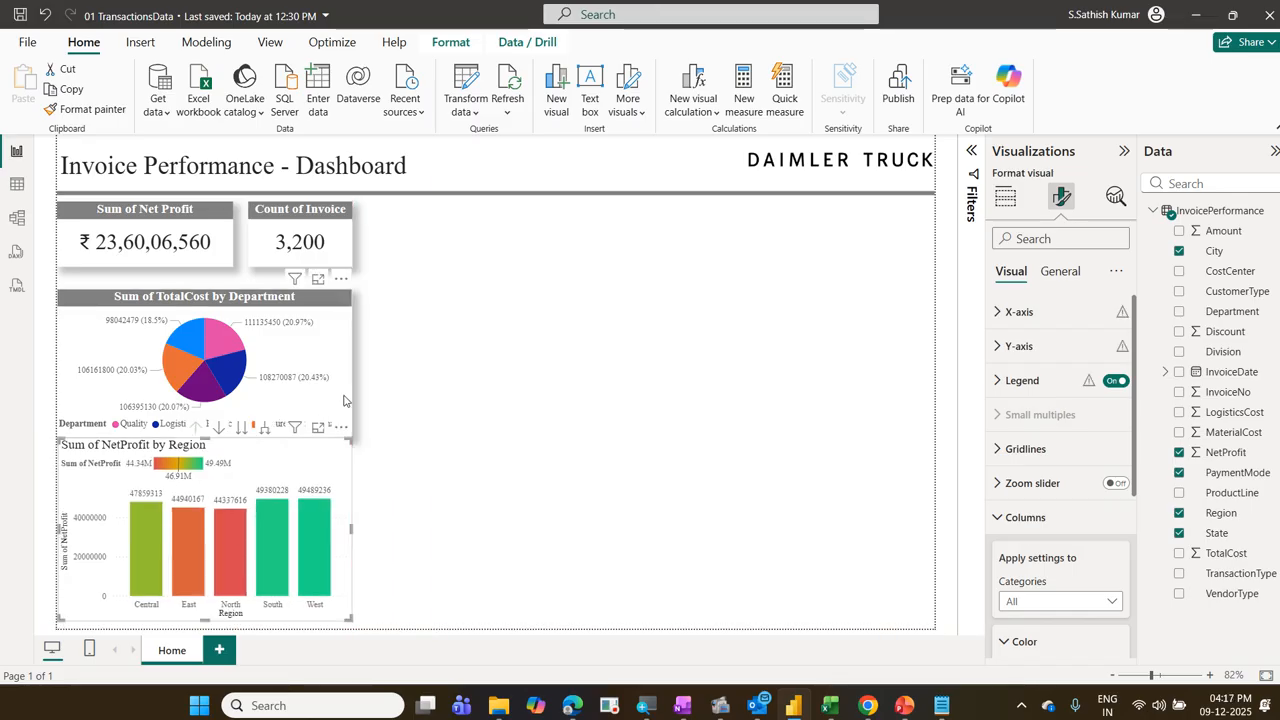
drag(344, 400, 343, 388)
click(338, 458)
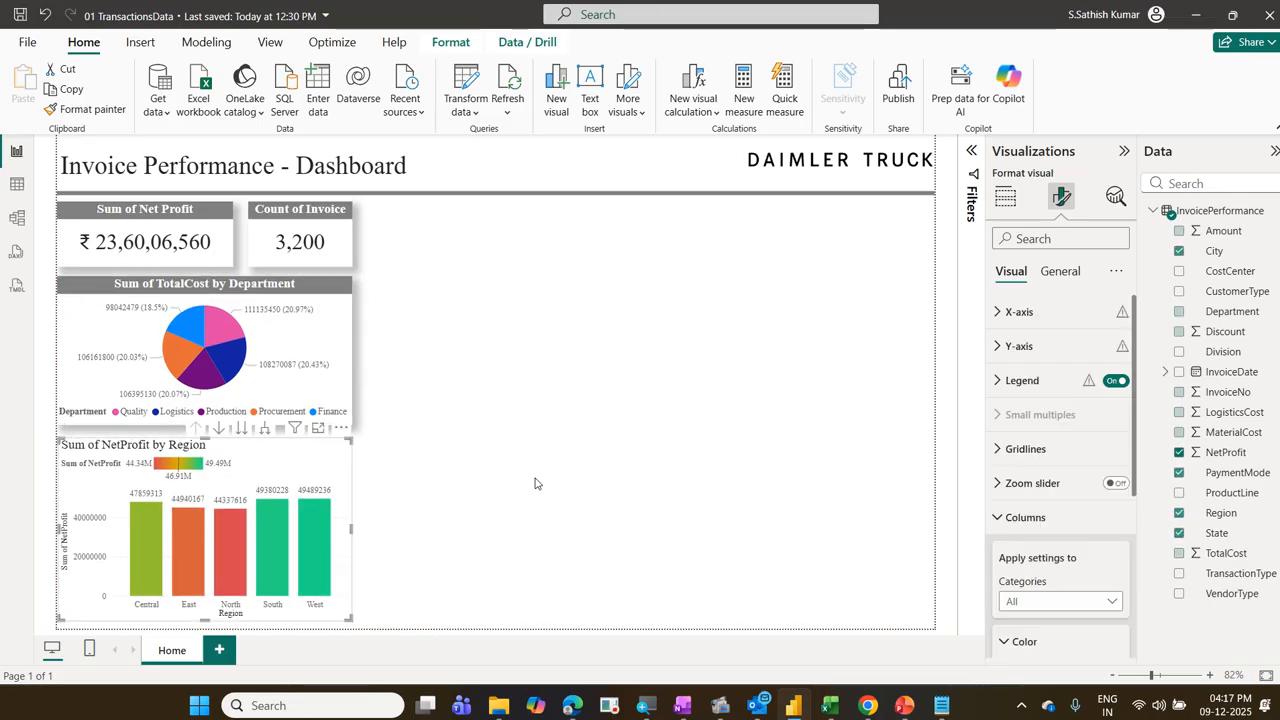
click(531, 489)
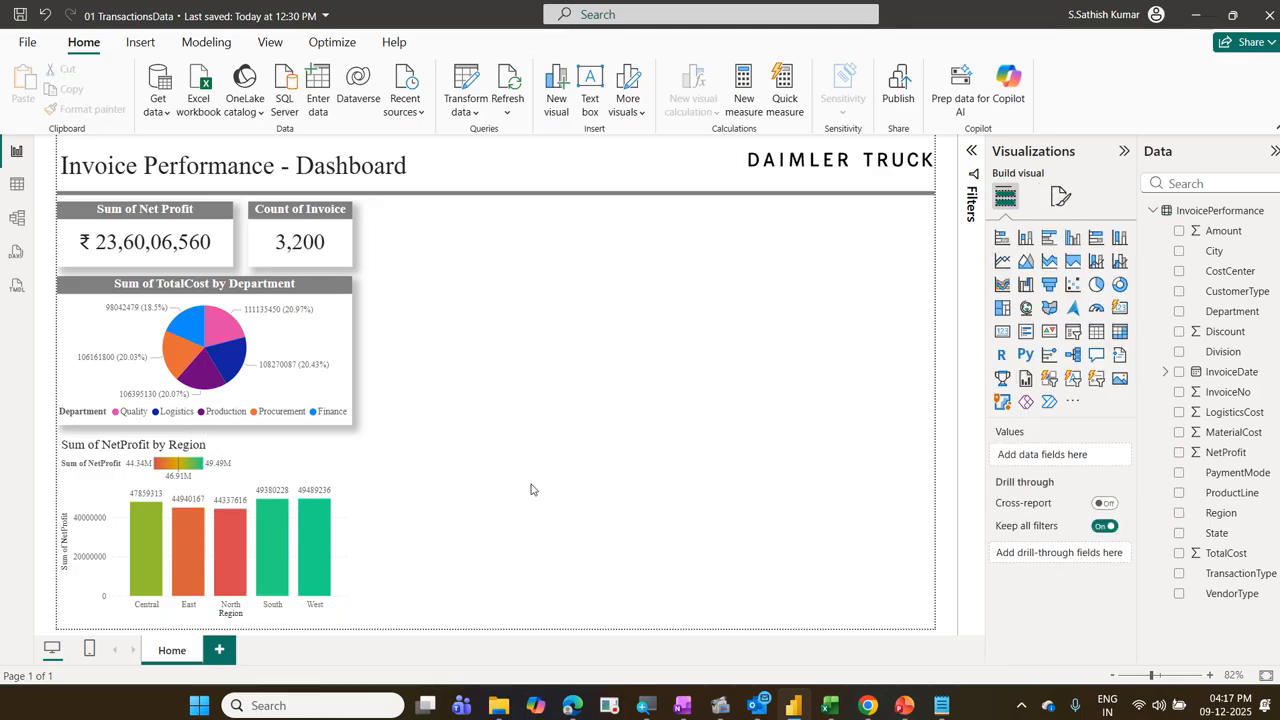
Step: Reopen the NetProfit by Region chart's column color conditional formatting and review its format style, base field and color gradient
click(337, 464)
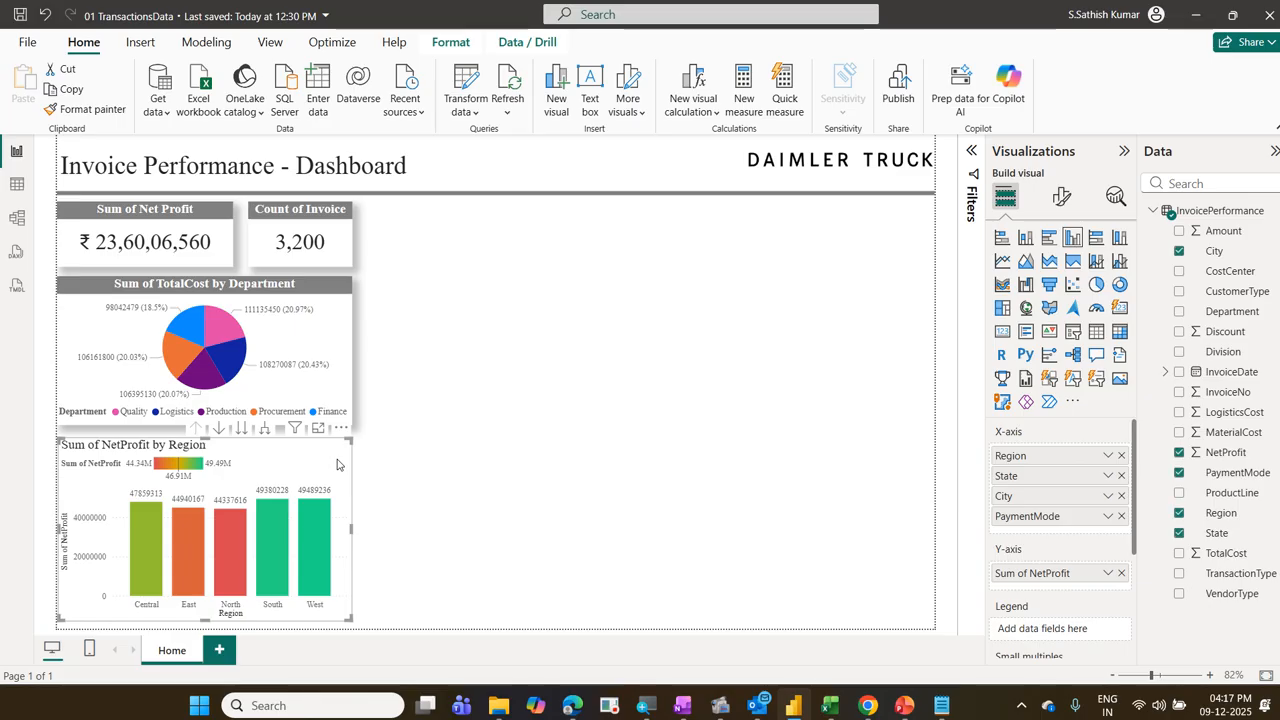
click(1062, 204)
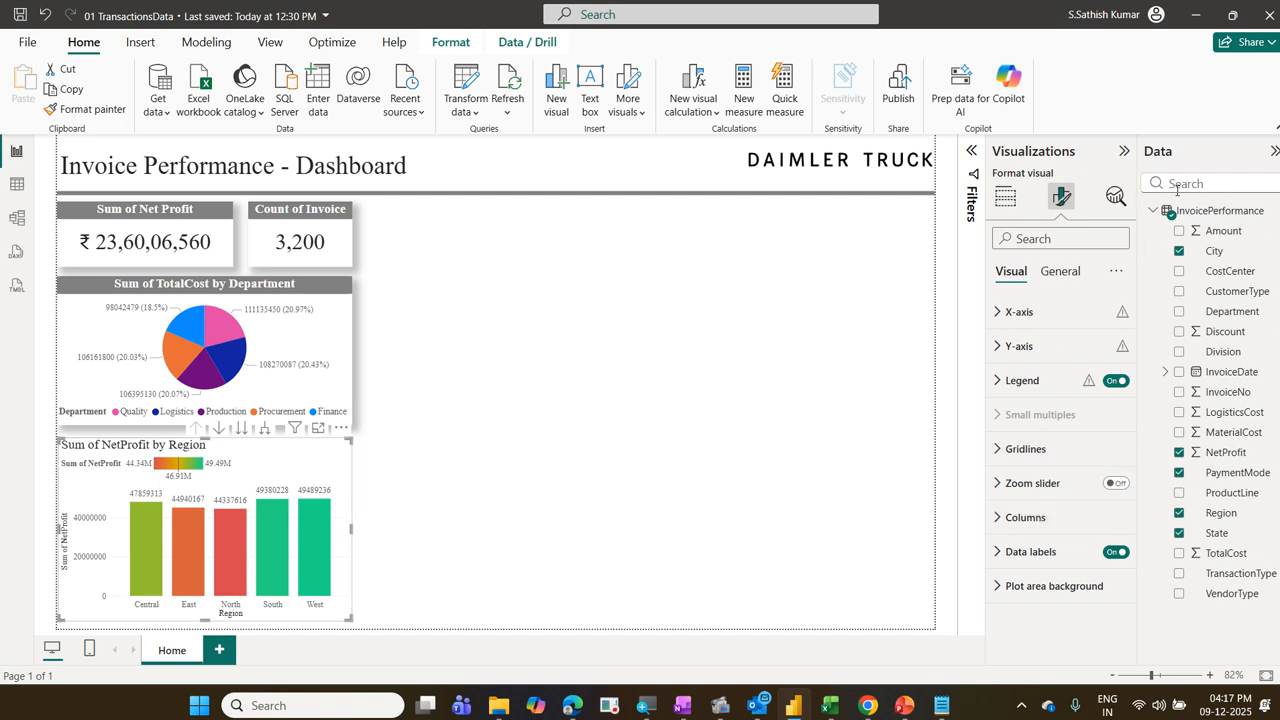
click(1049, 519)
scroll(1047, 513, down, 3)
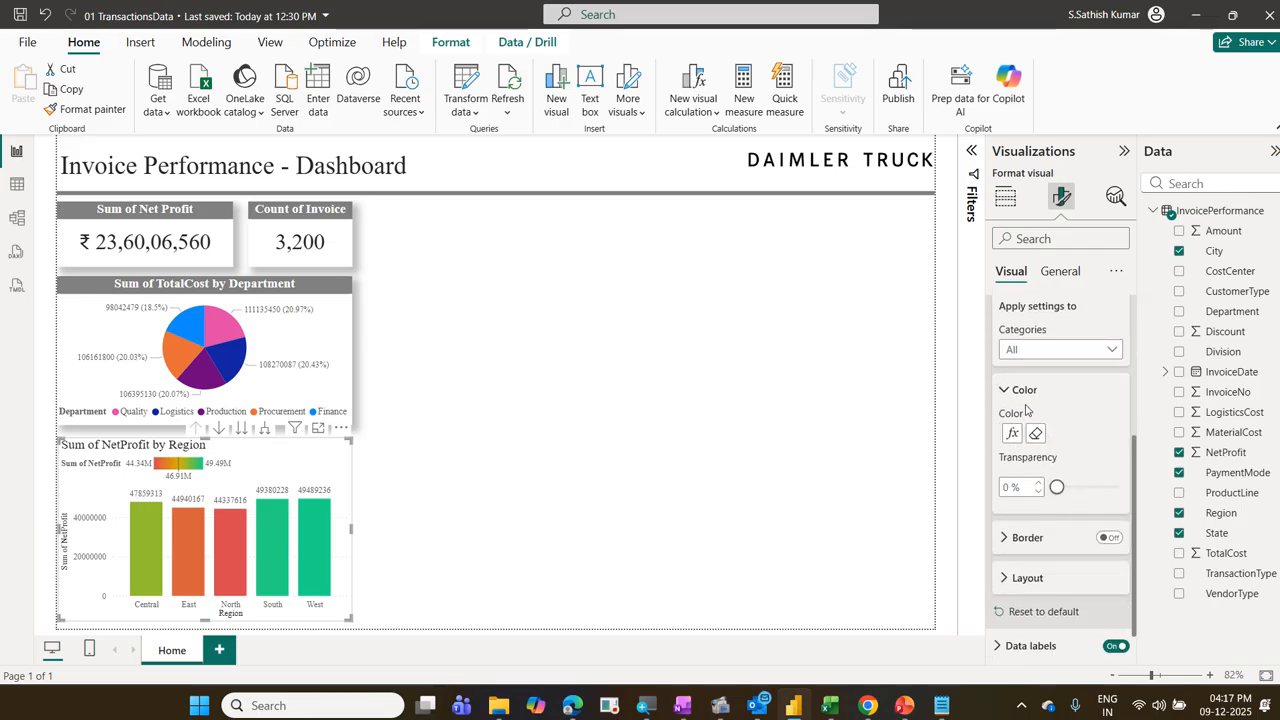
click(1012, 434)
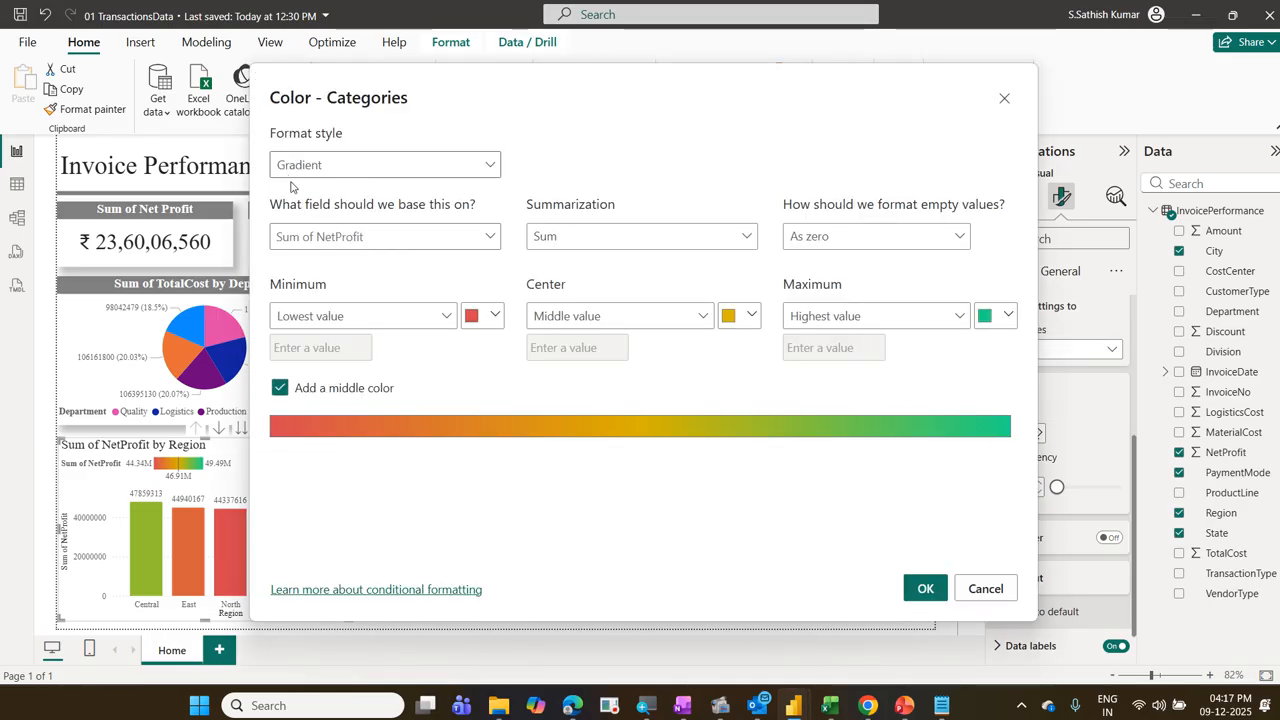
click(437, 175)
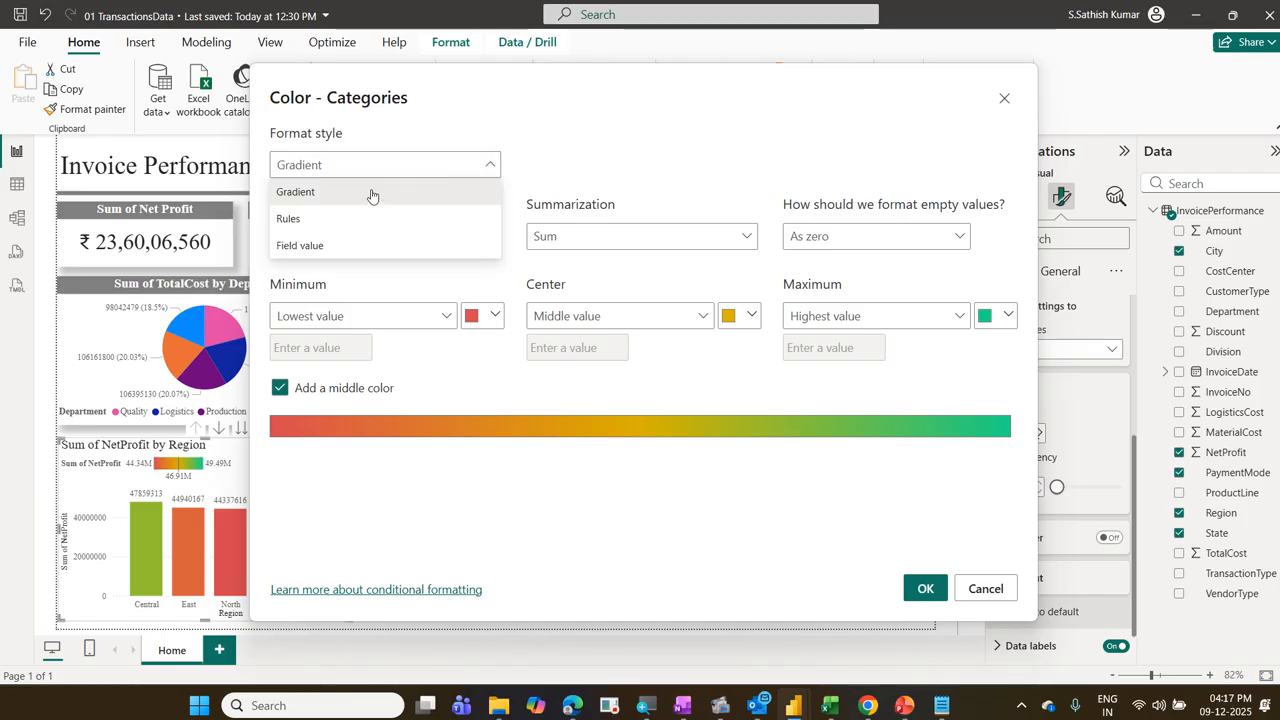
click(372, 193)
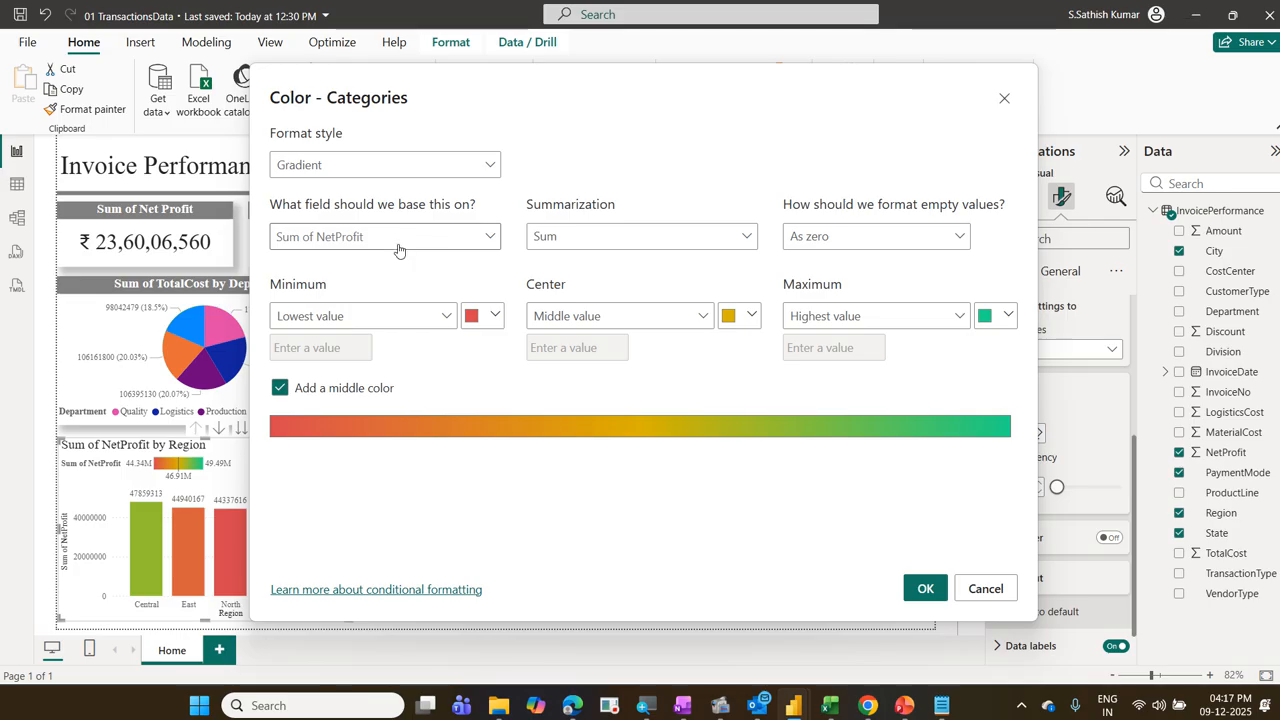
click(481, 245)
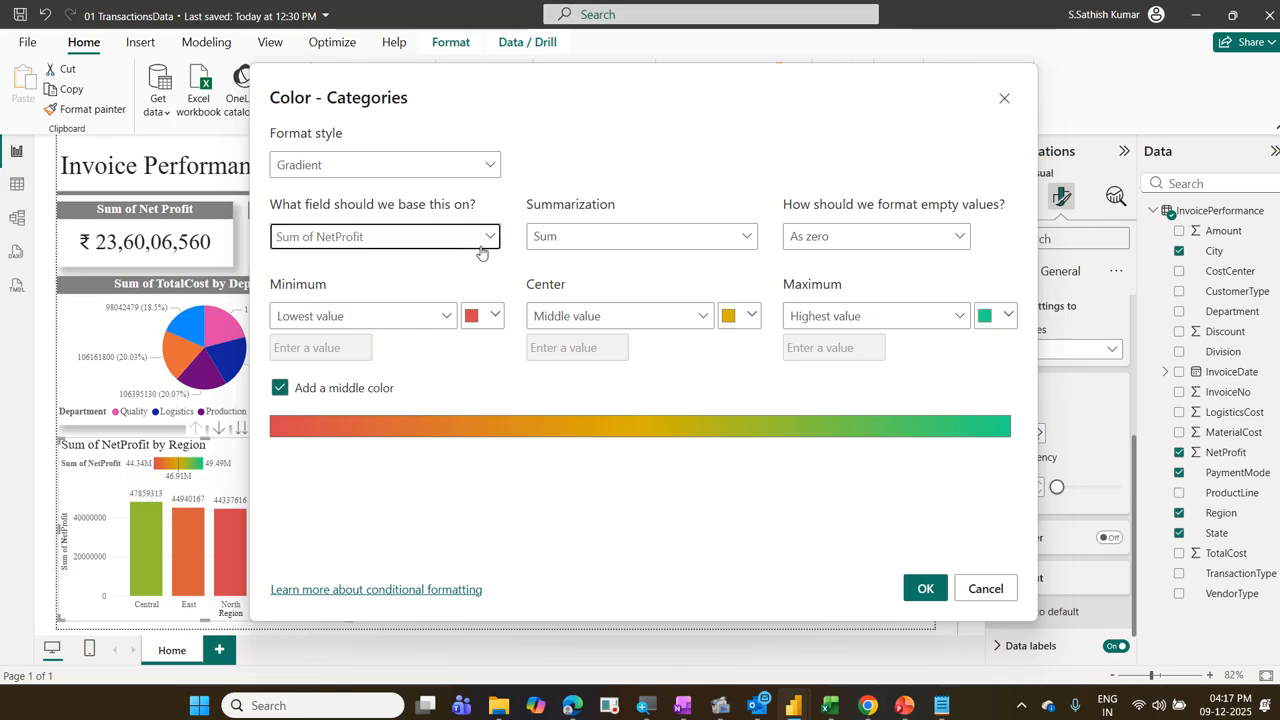
click(366, 403)
click(924, 587)
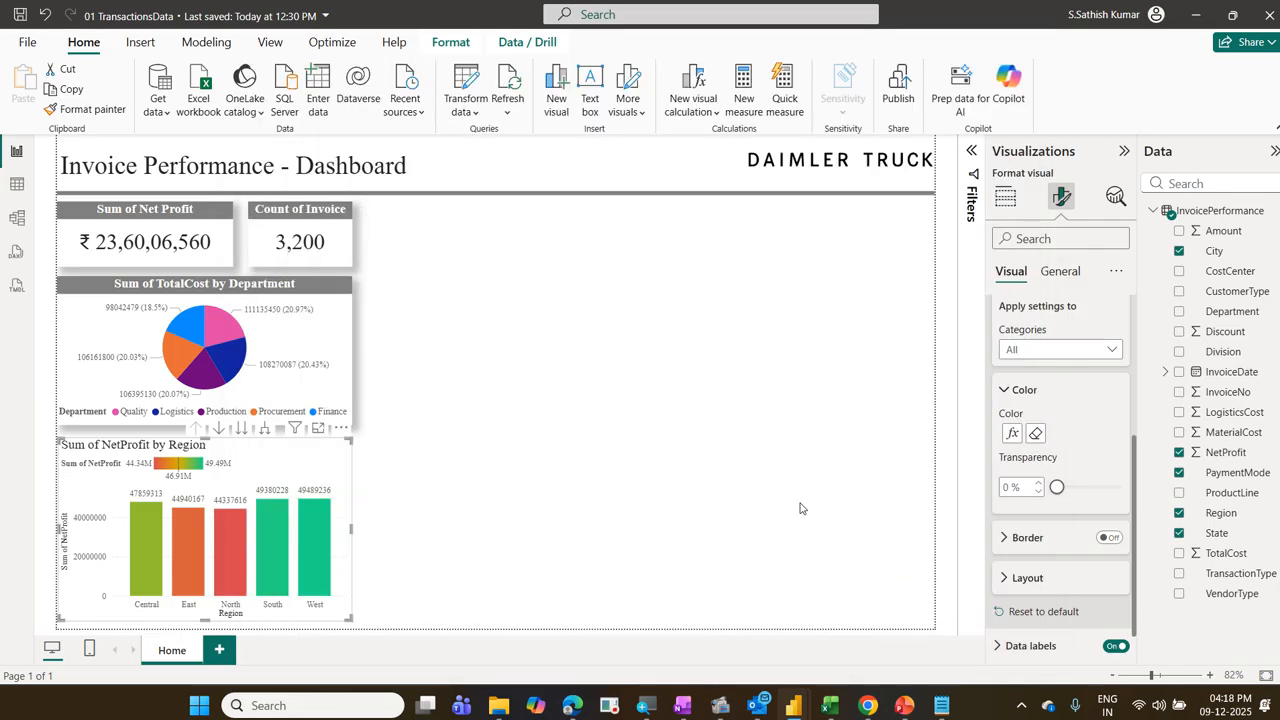
Step: Add a second clustered column chart in the empty area beside the pie chart and resize it
click(531, 340)
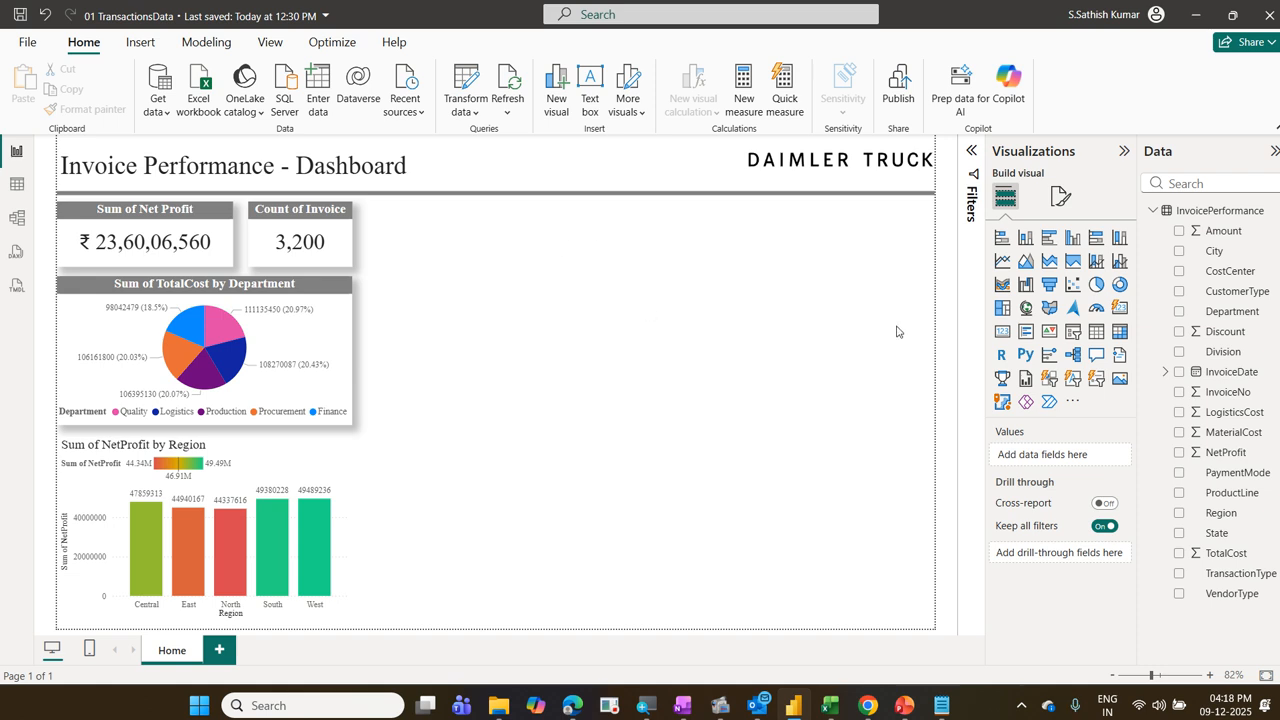
click(1066, 243)
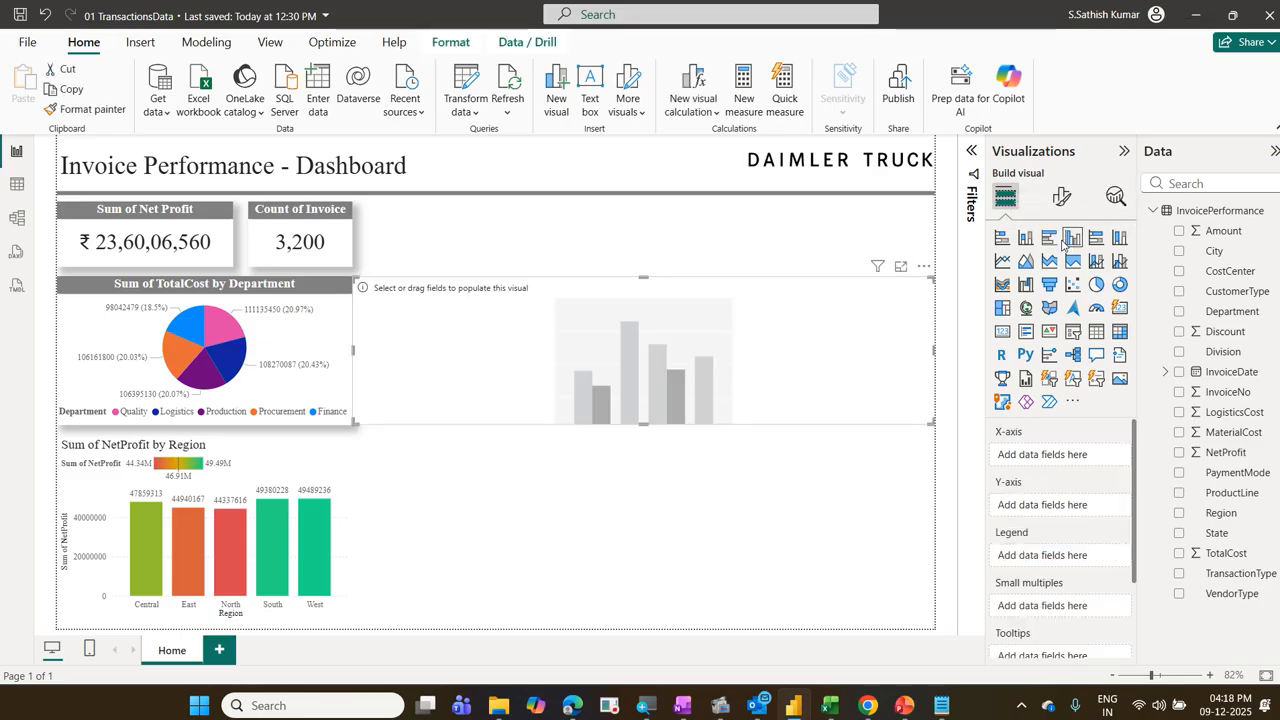
drag(367, 420, 393, 438)
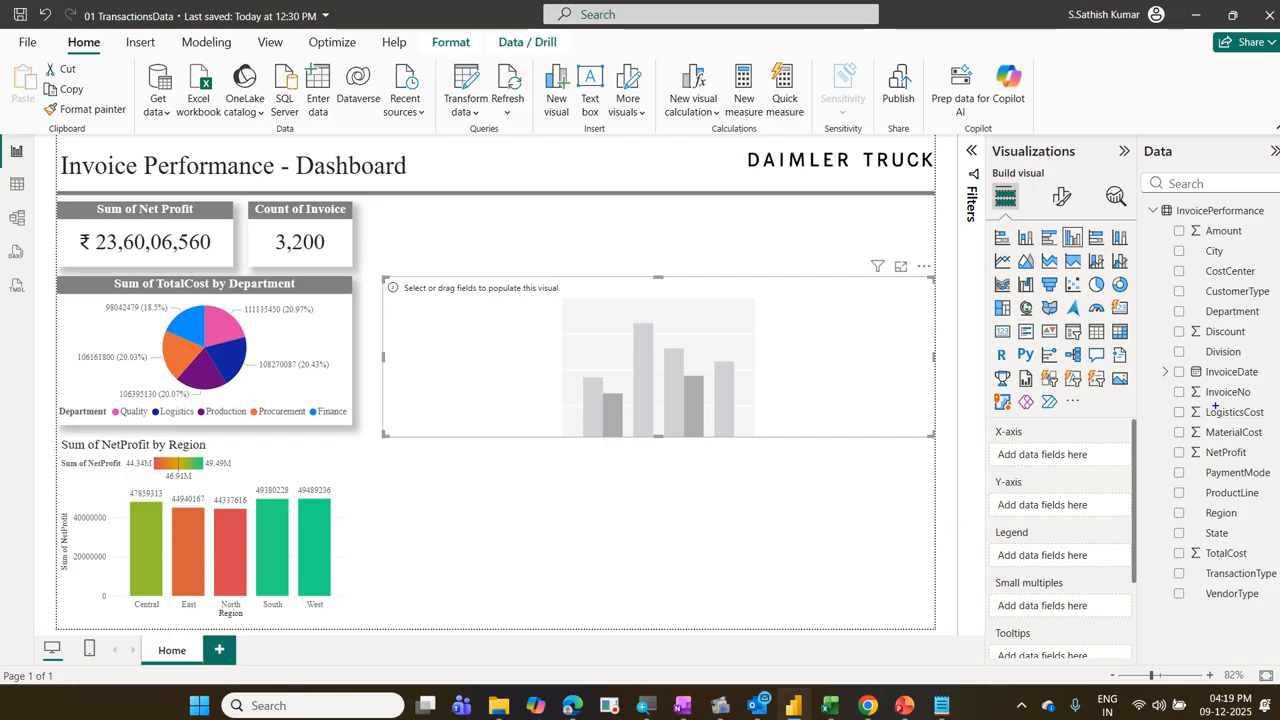
drag(1157, 365, 1278, 388)
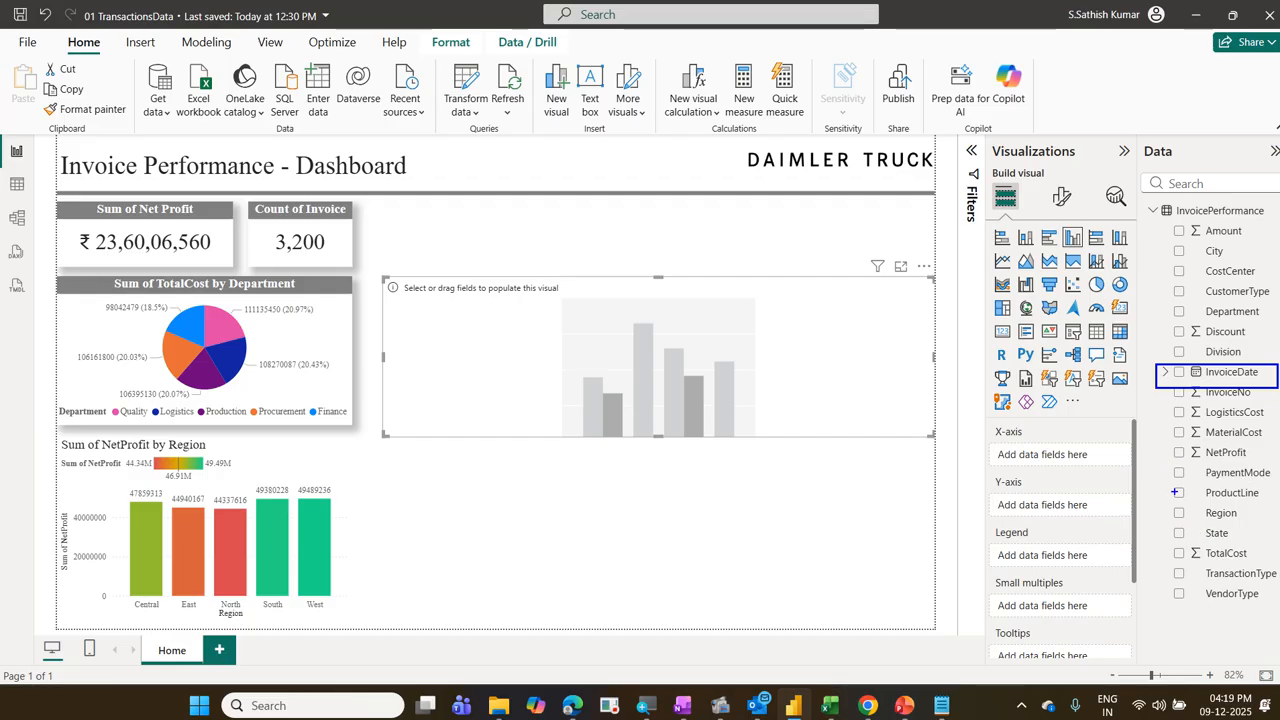
drag(1167, 445, 1261, 461)
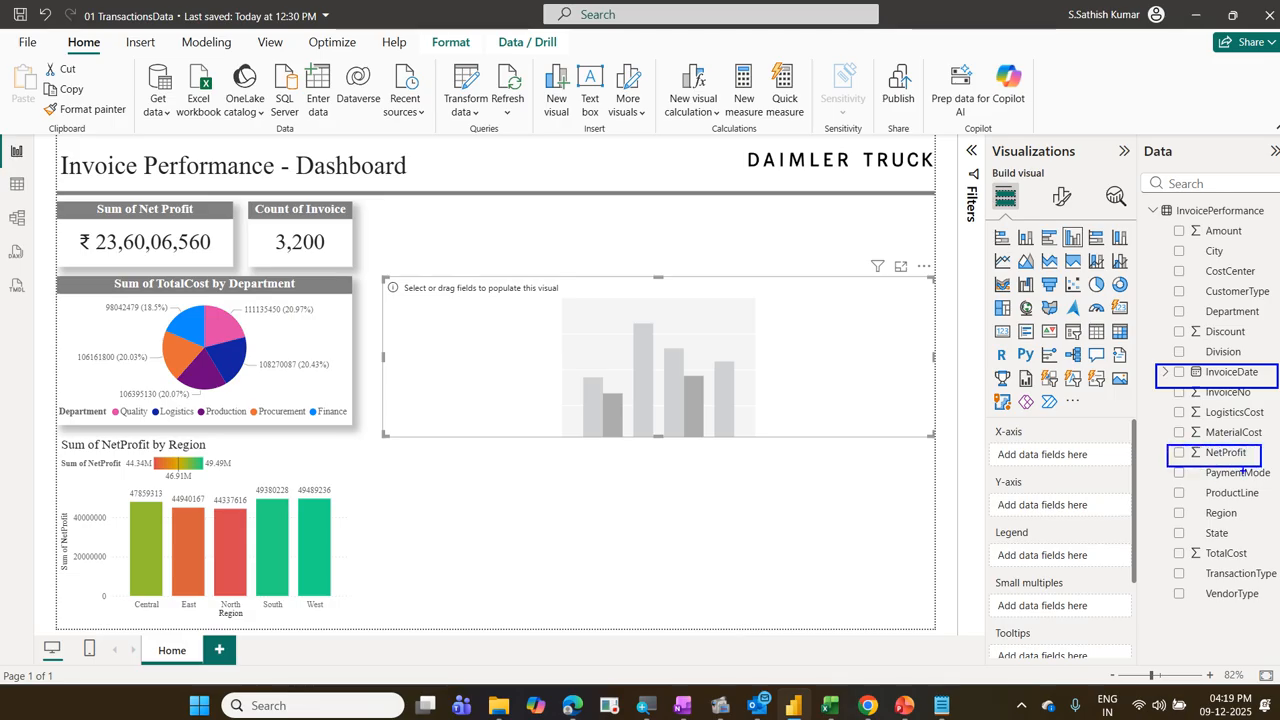
drag(1066, 441, 1157, 378)
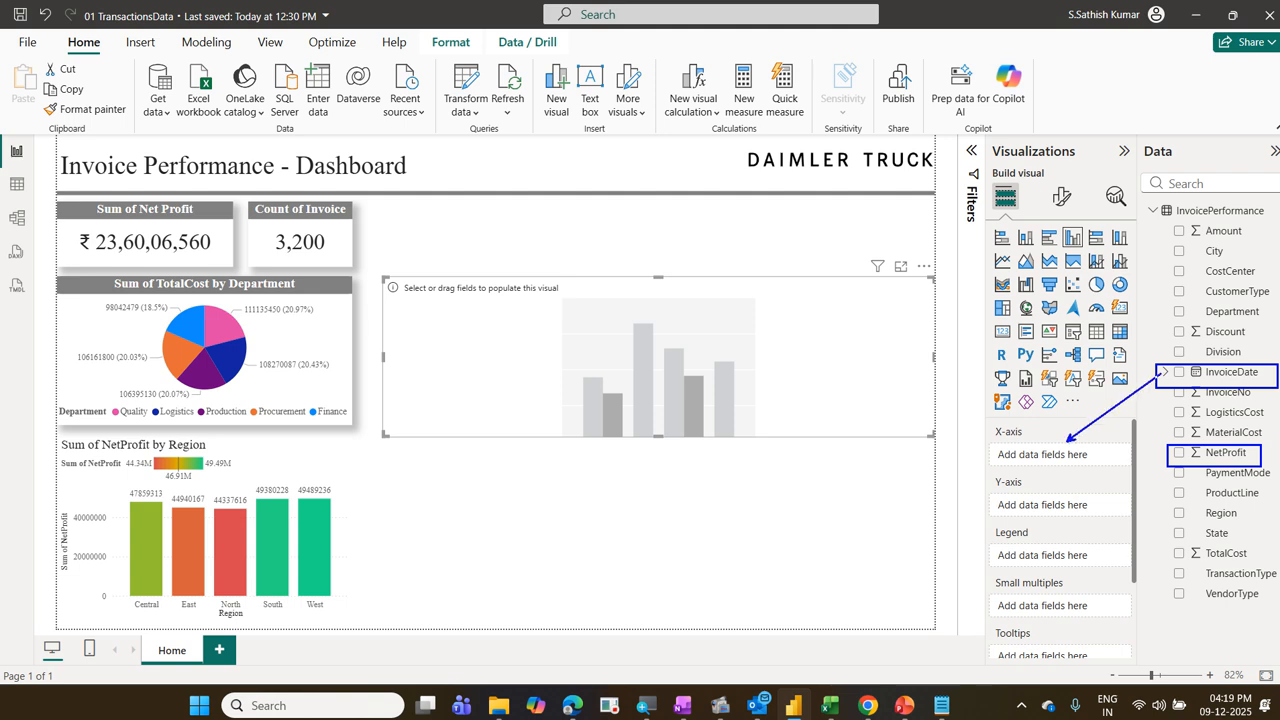
key(Escape)
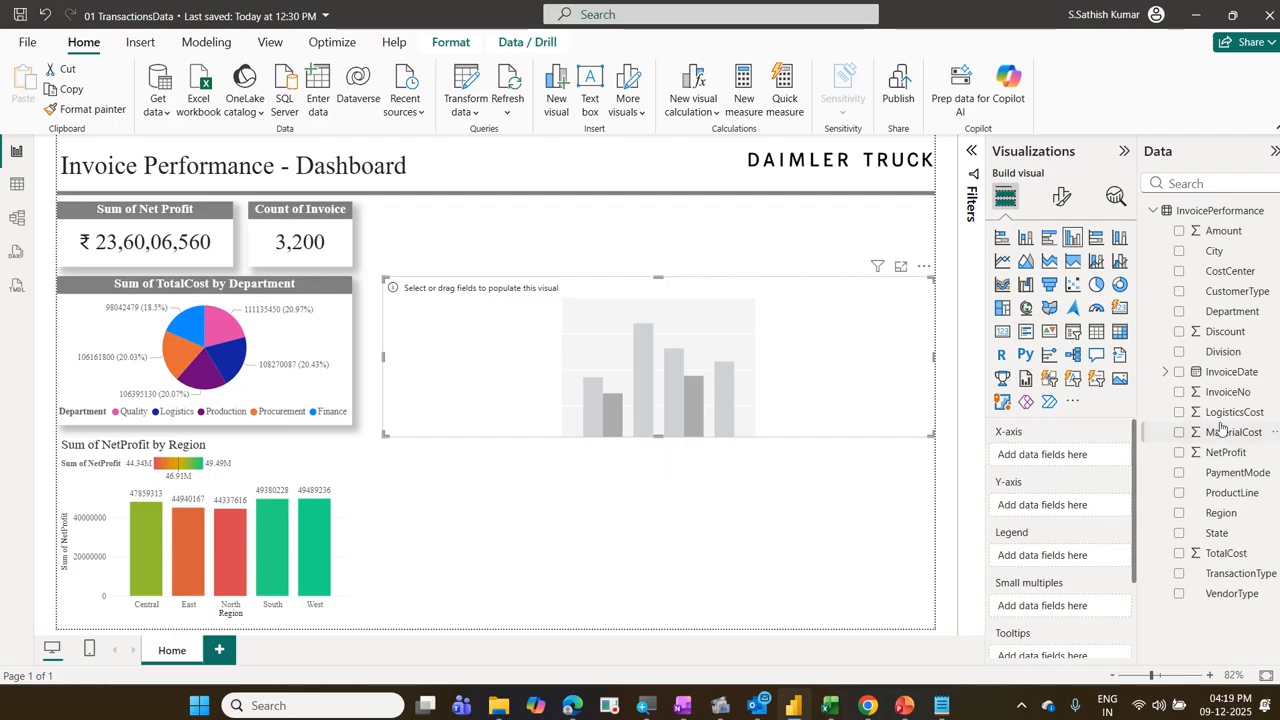
Step: Assign the InvoiceDate field with its date hierarchy to the new column chart's X-axis
drag(1226, 384, 1072, 465)
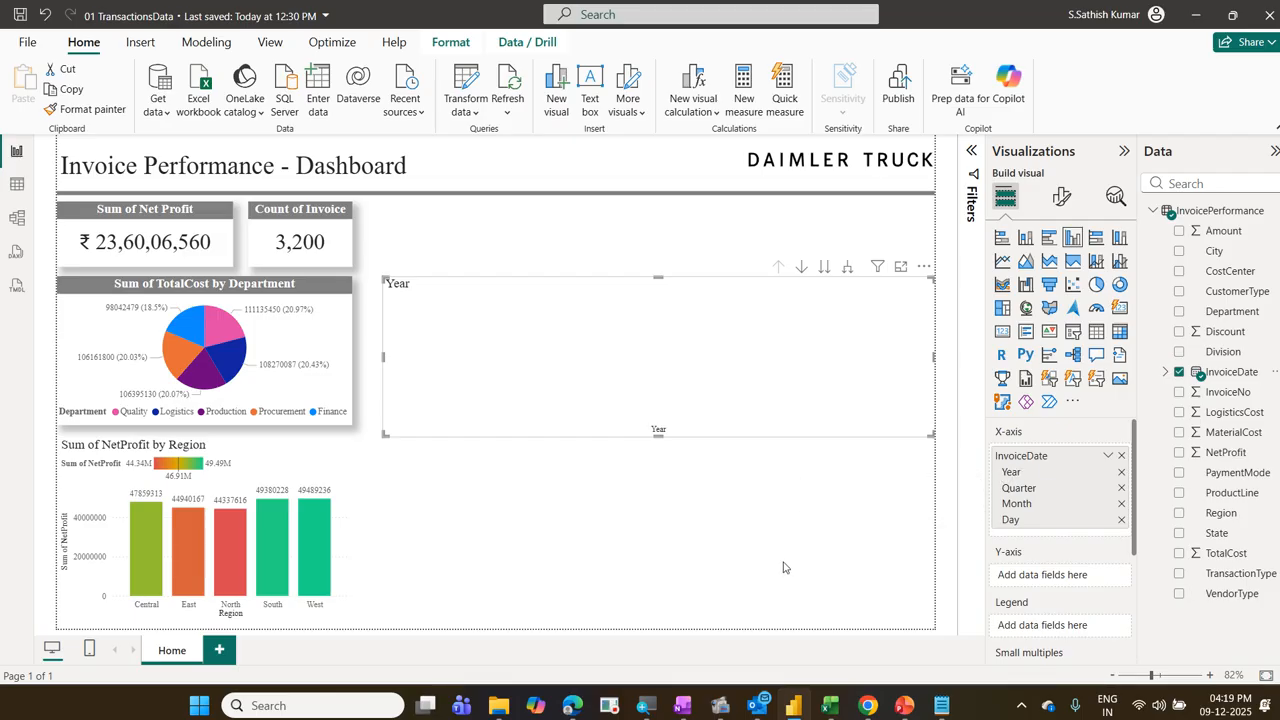
click(331, 470)
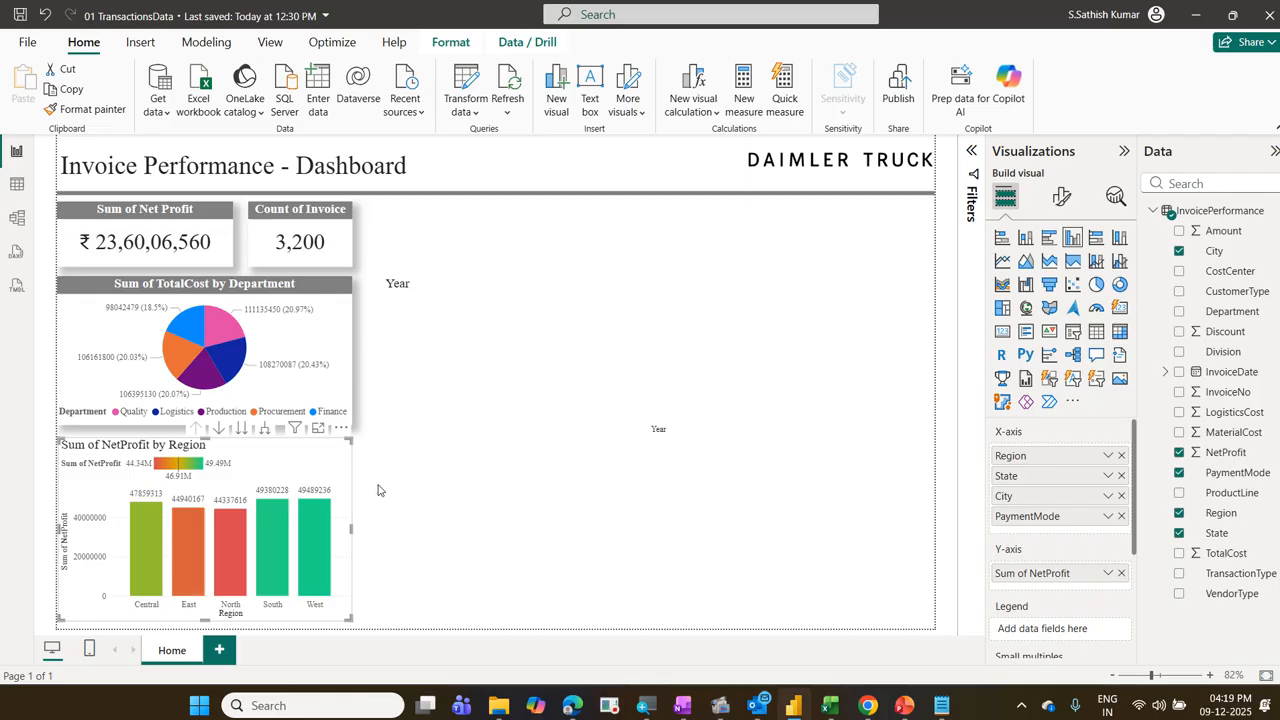
drag(194, 418, 272, 440)
mouse_move(242, 446)
mouse_down()
mouse_move(298, 424)
mouse_move(176, 418)
mouse_up()
key(Escape)
click(708, 382)
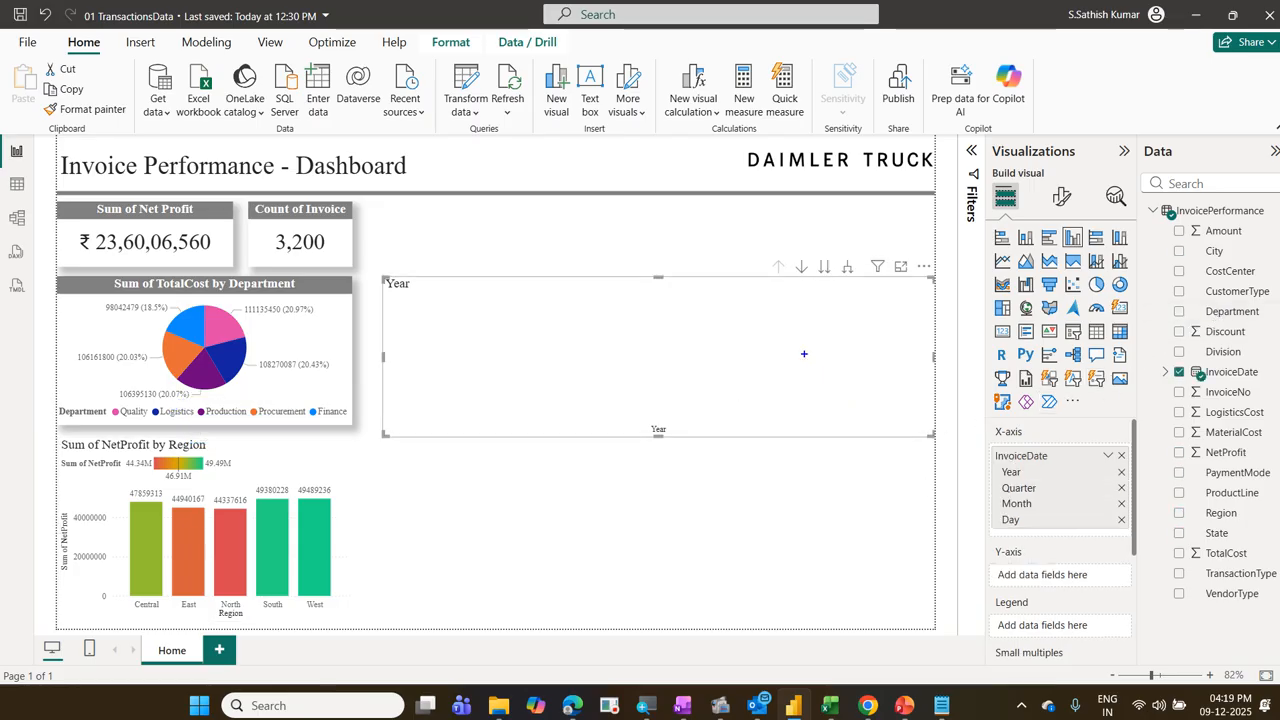
drag(769, 253, 859, 281)
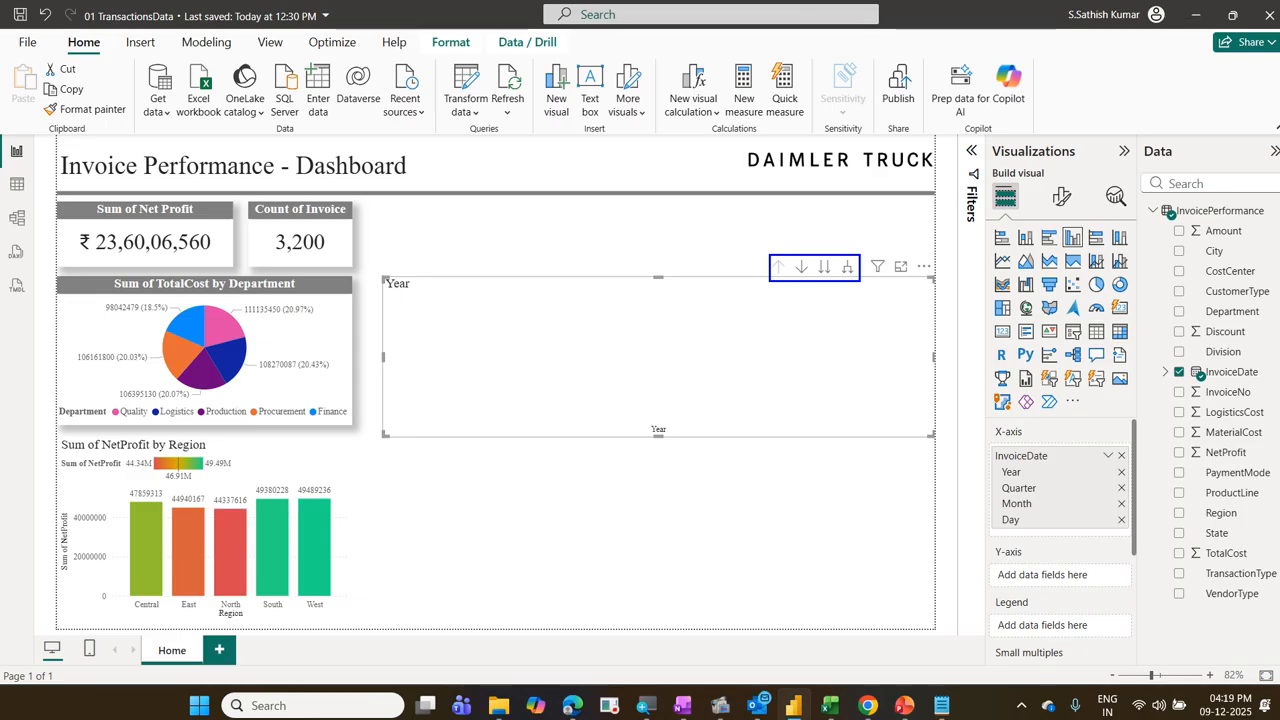
key(Escape)
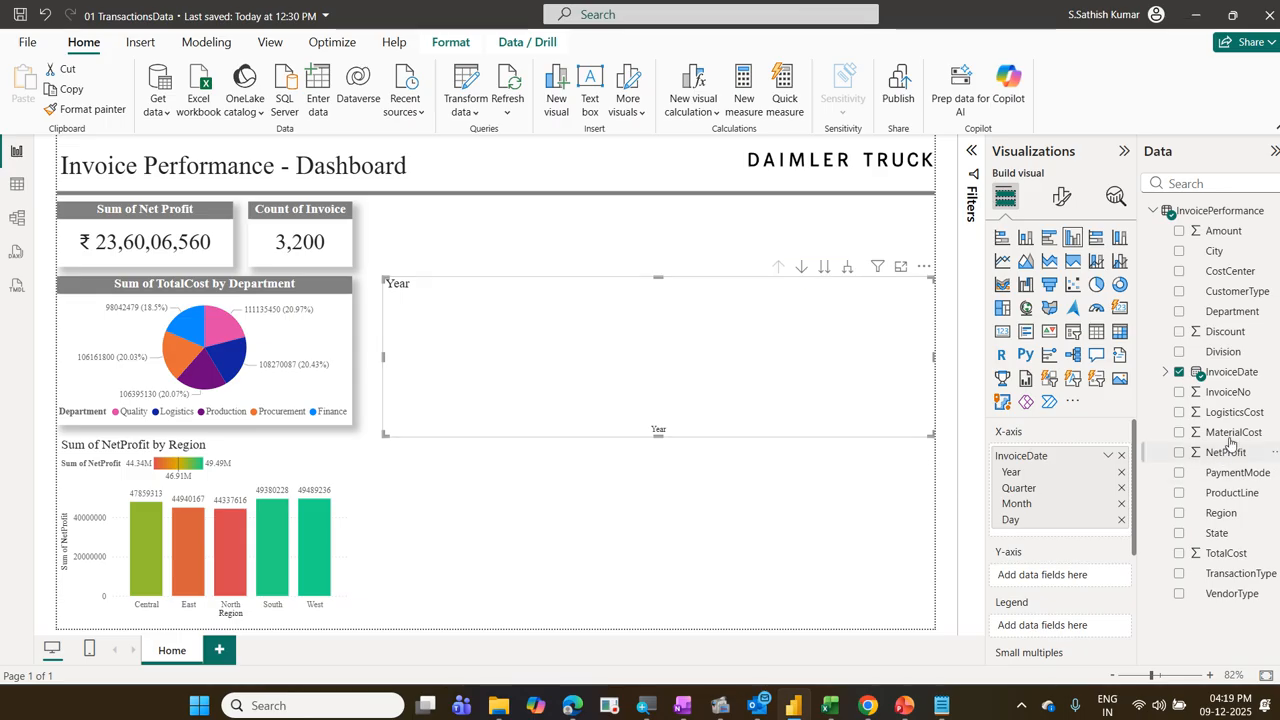
Step: Assign the NetProfit field to the new column chart's Y-axis
drag(1233, 452, 1093, 580)
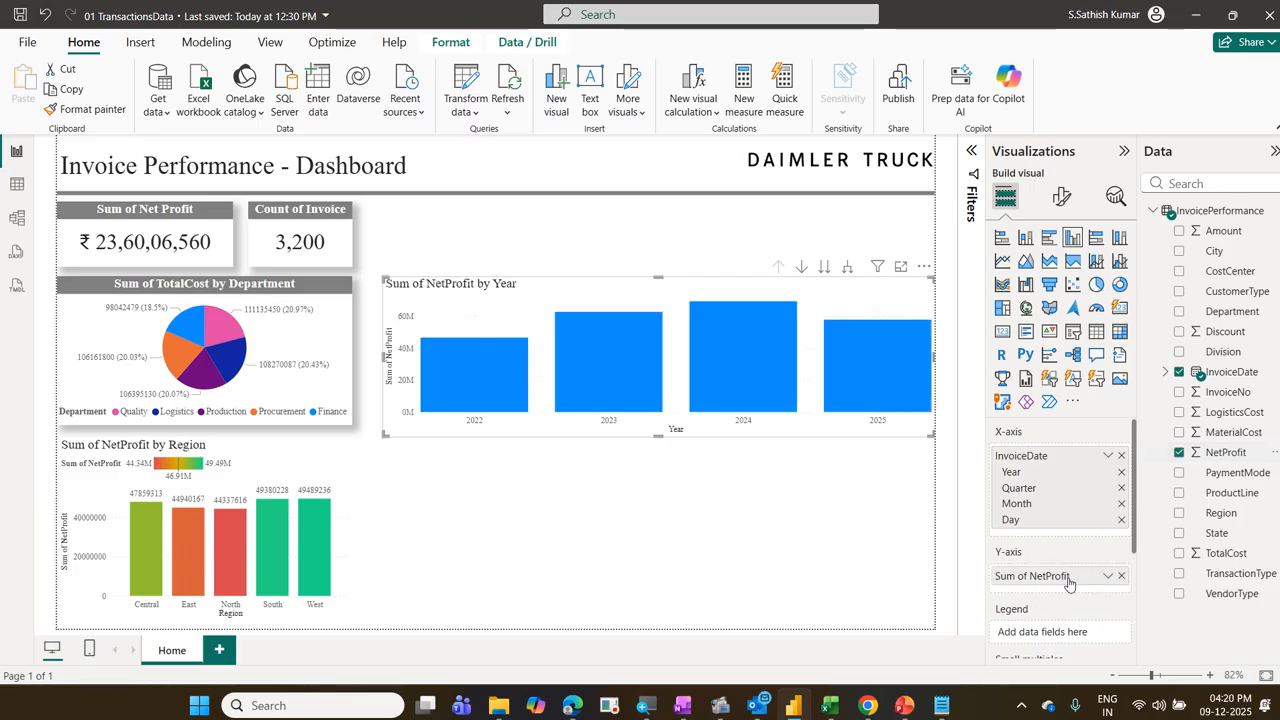
Step: Make the NetProfit by Year column chart taller and turn on its drill-down mode
drag(929, 436, 904, 521)
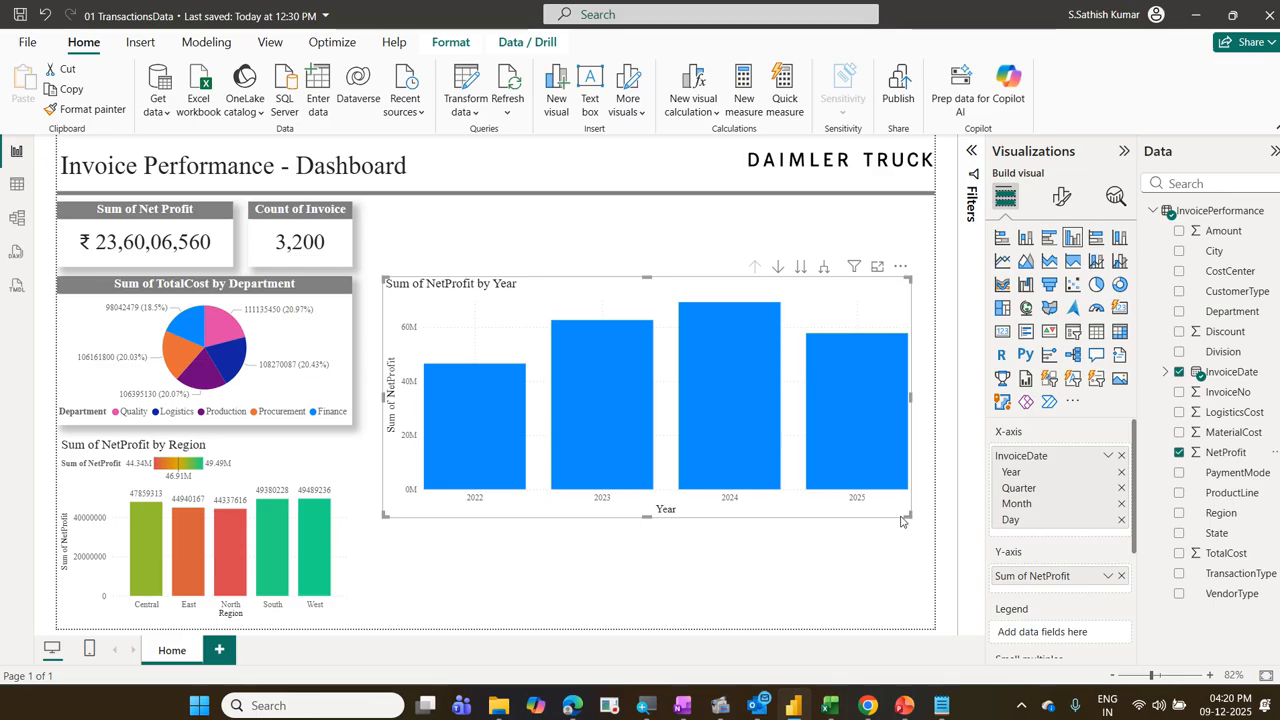
mouse_move(770, 455)
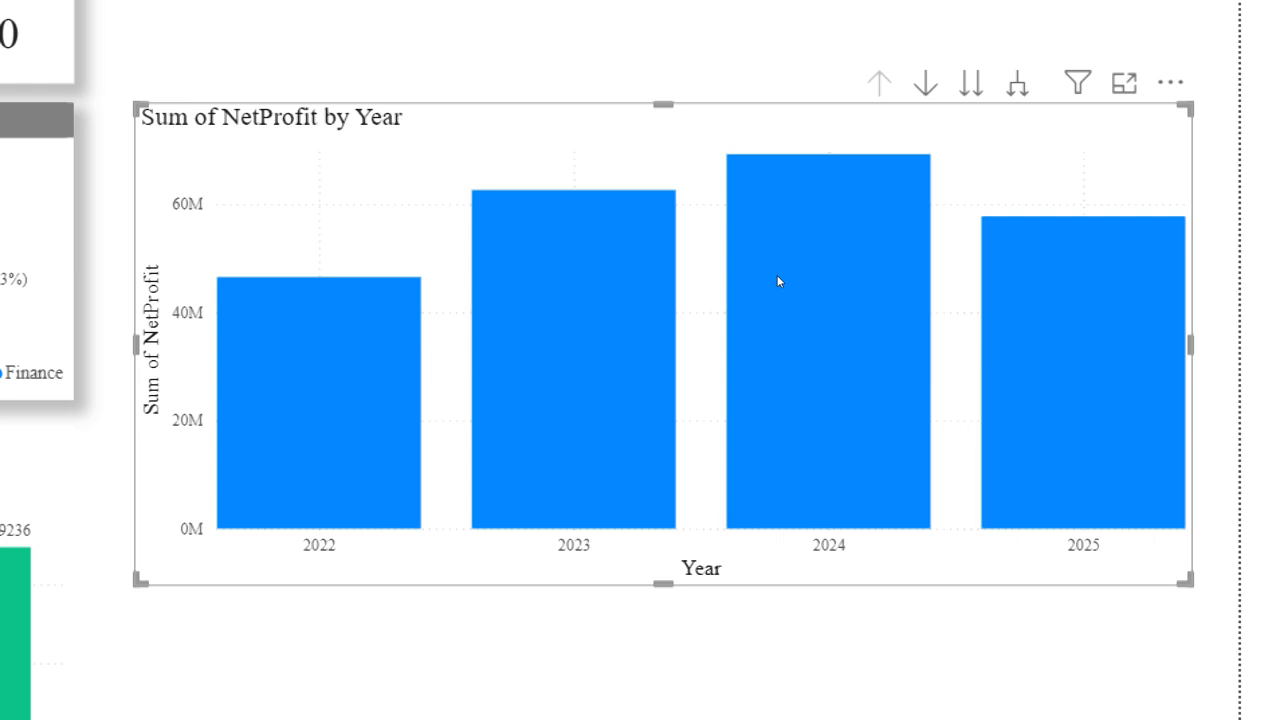
click(925, 83)
Step: Drill down in the NetProfit chart through 2024, Qtr 4 and October to the day level
mouse_move(757, 338)
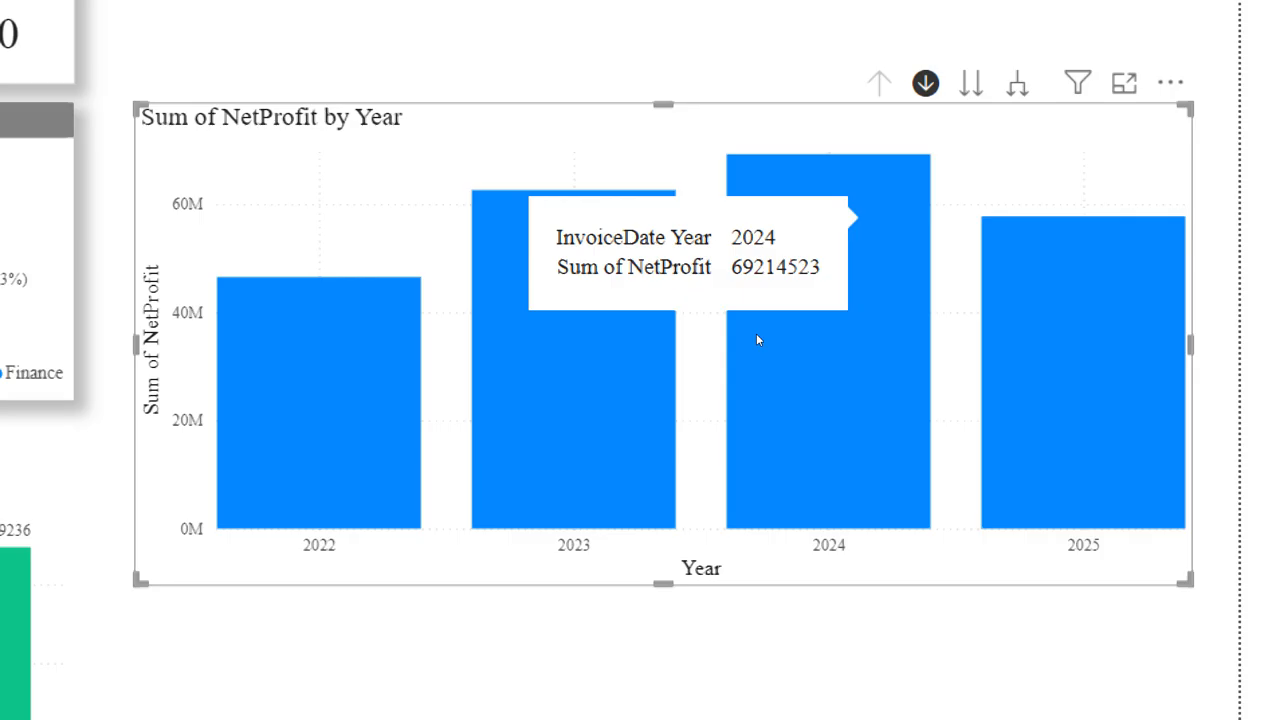
click(757, 340)
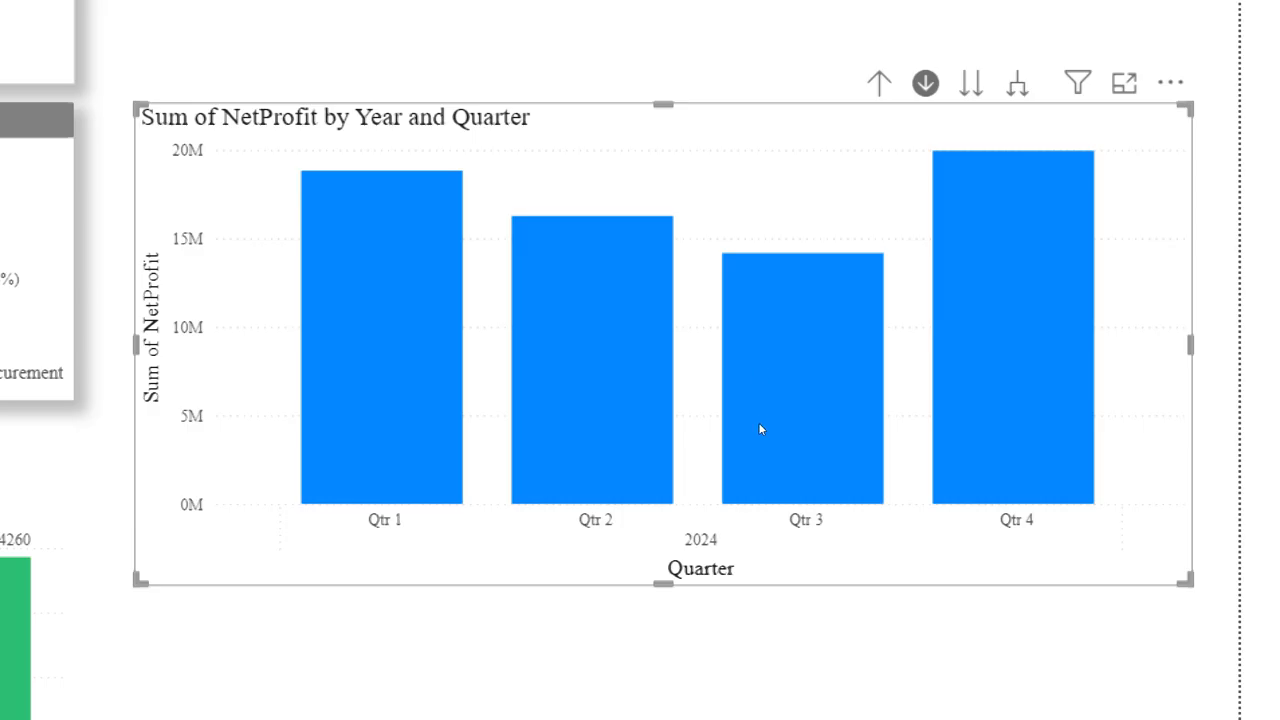
click(818, 407)
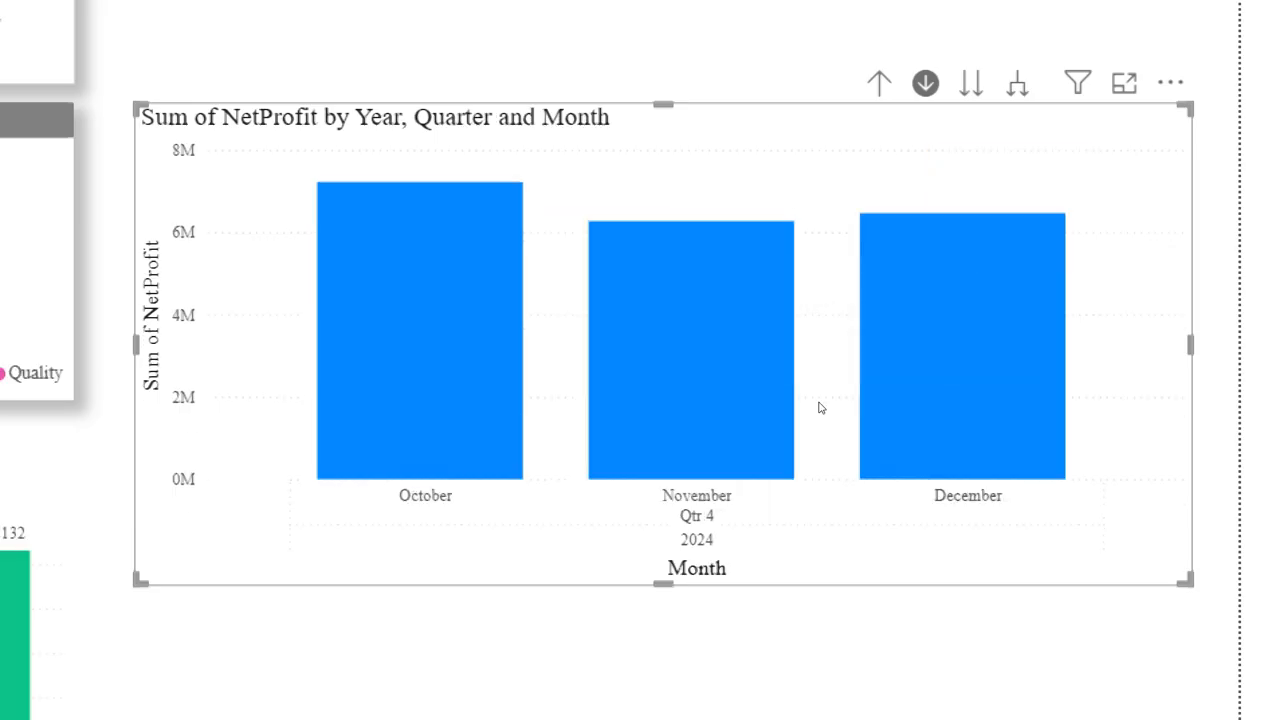
click(502, 418)
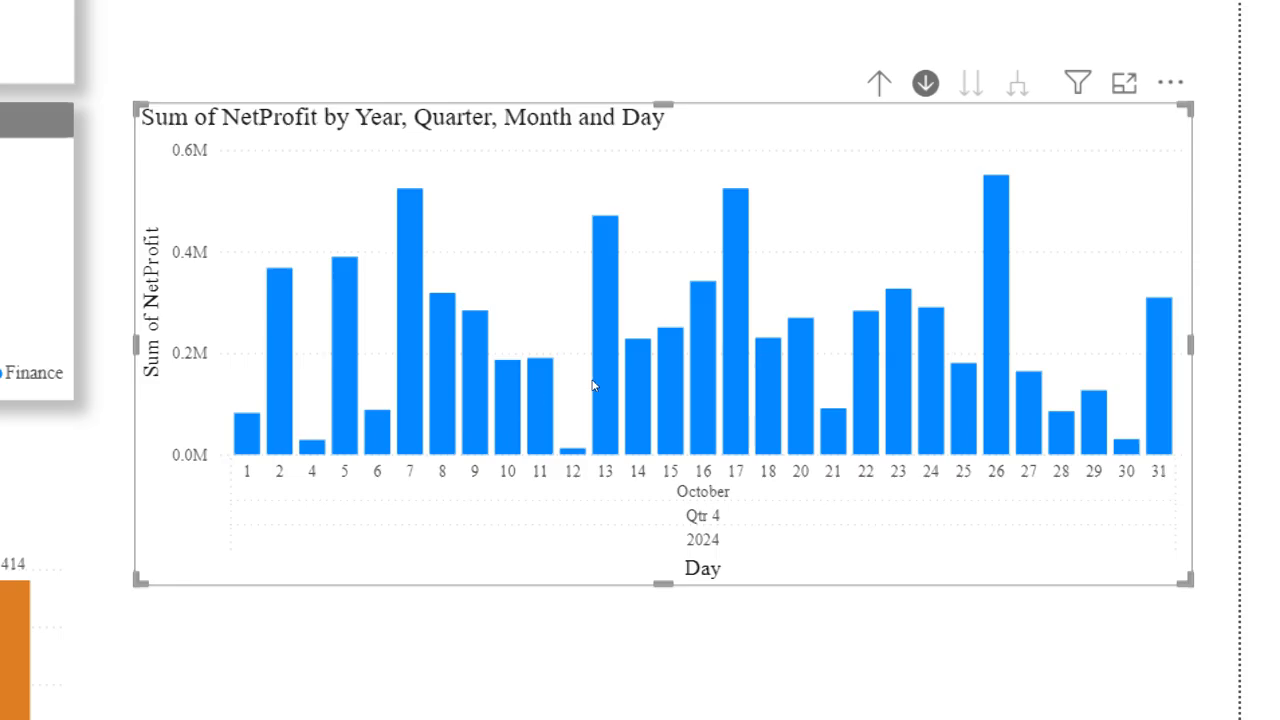
Step: Drill the NetProfit chart back up from days to years, and toggle its drill-down mode off and on again
click(879, 83)
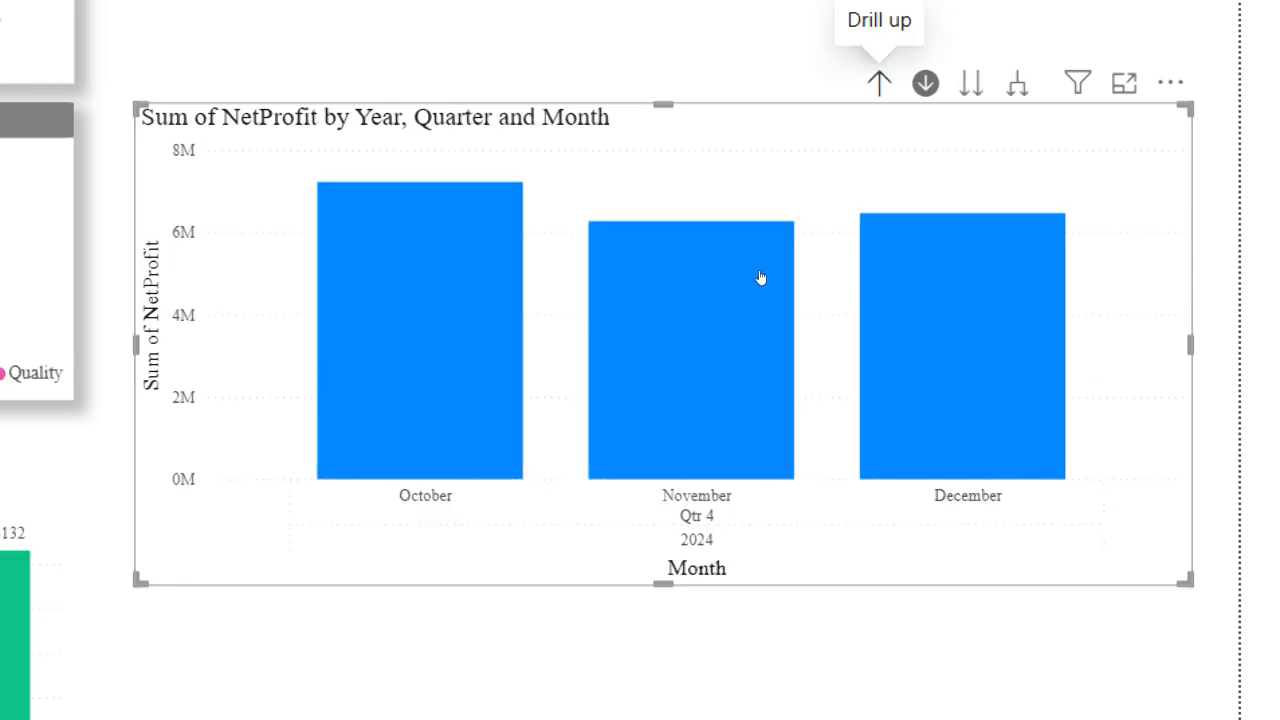
click(879, 83)
click(879, 83)
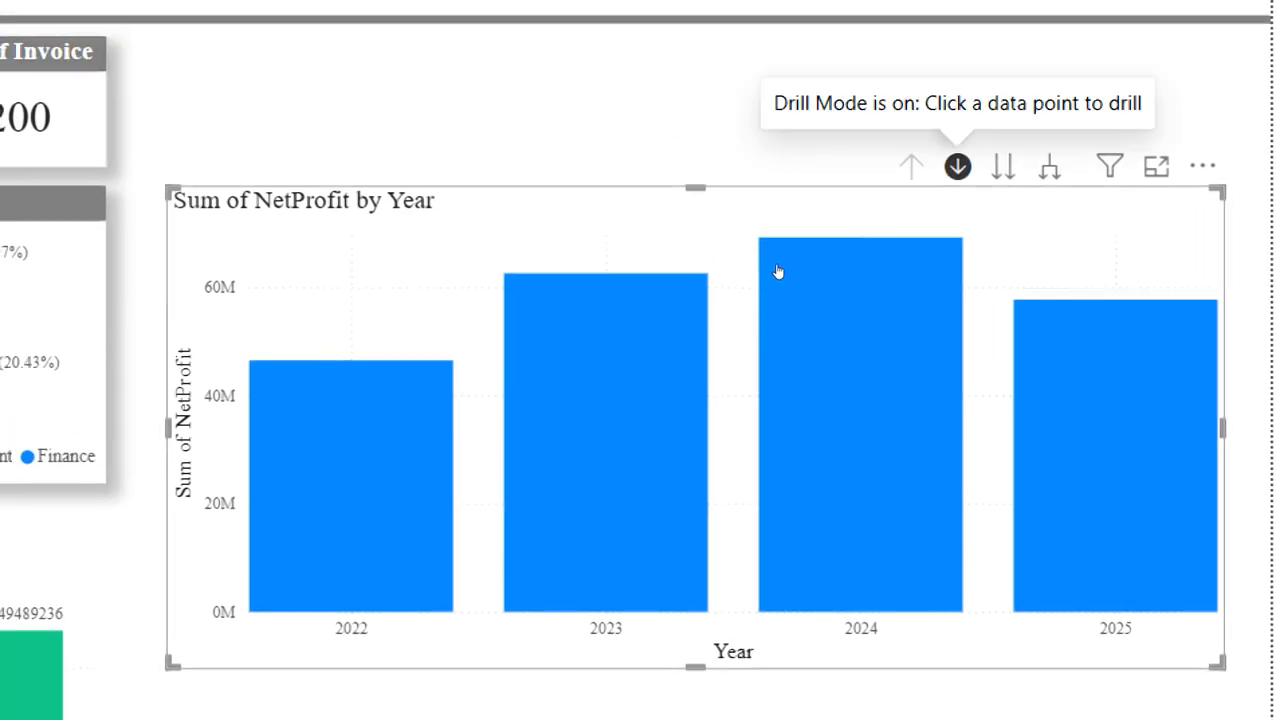
click(957, 167)
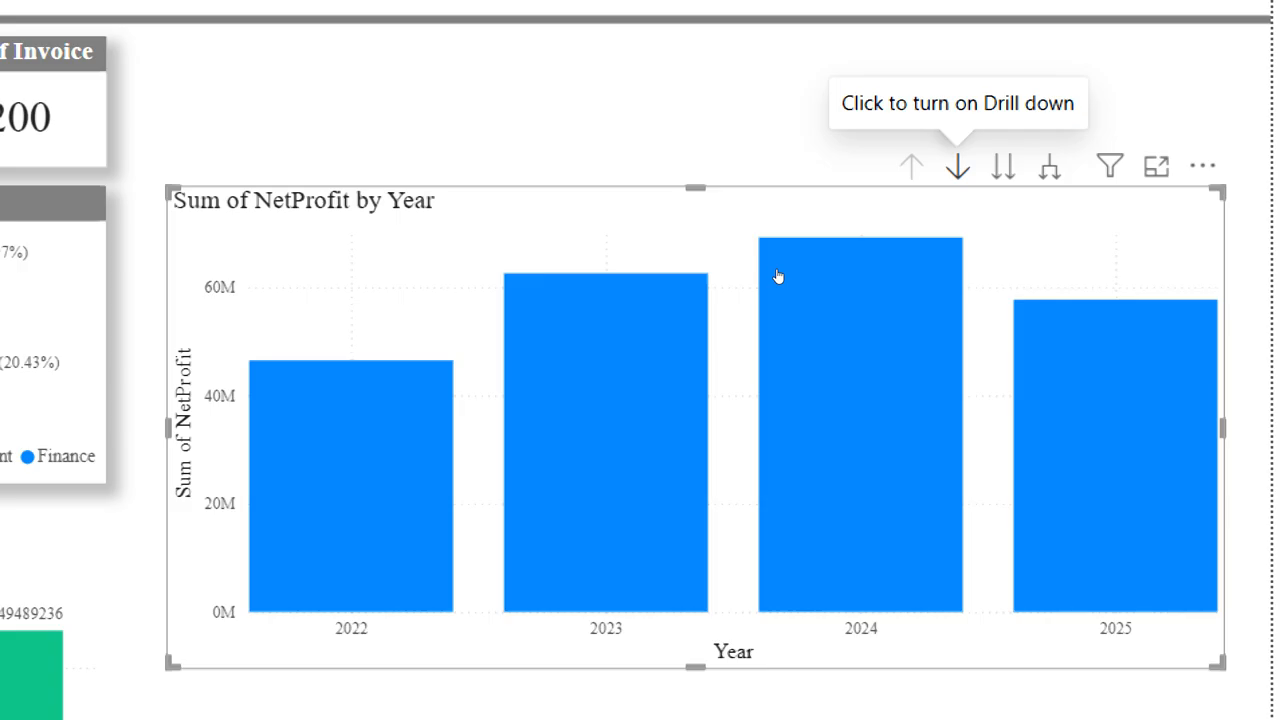
click(957, 167)
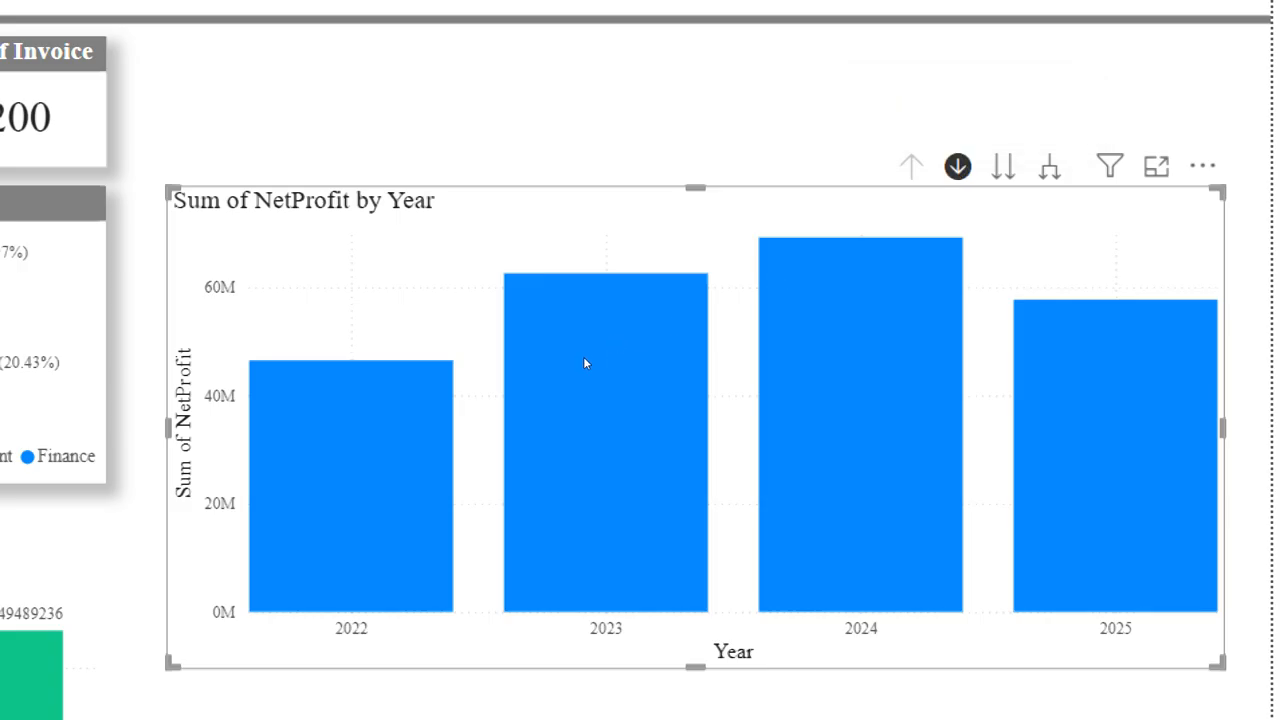
Step: Drill down in the NetProfit chart through 2023, Qtr 2 and April to the day level
click(603, 412)
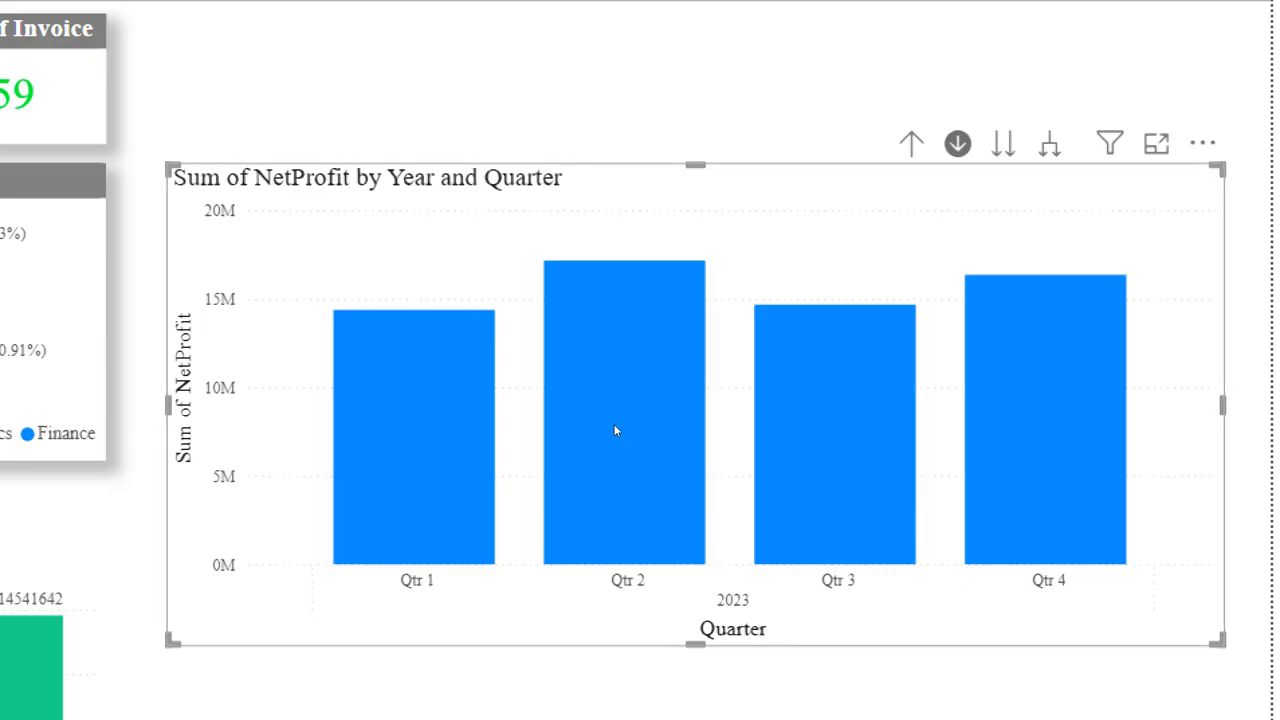
click(615, 430)
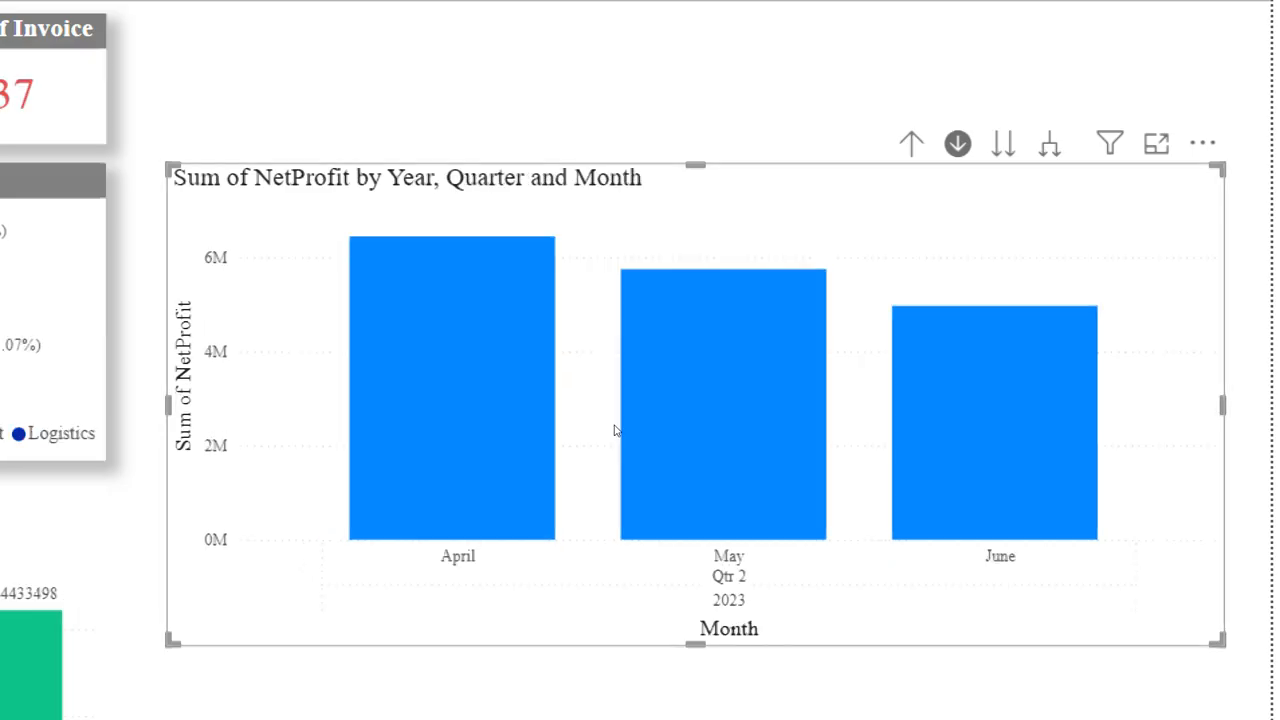
click(526, 427)
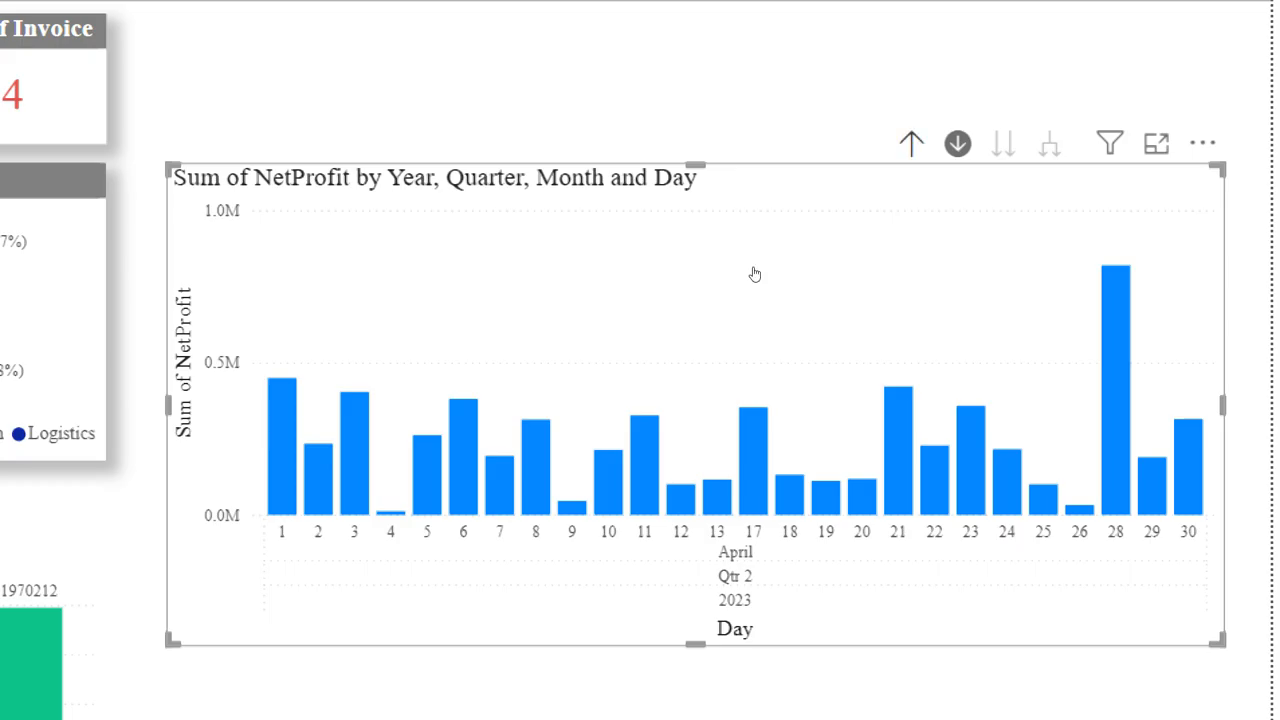
Step: Drill the NetProfit chart back up from the April 2023 days to the year level
click(911, 143)
click(911, 143)
click(911, 143)
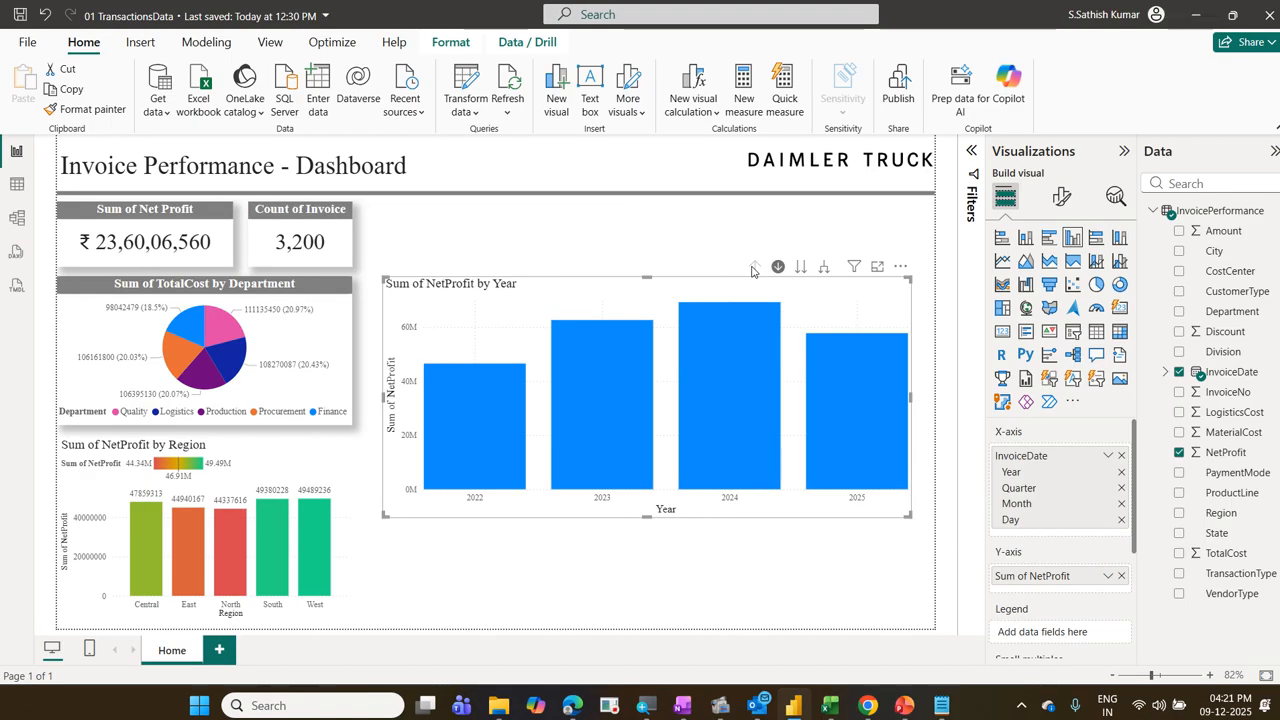
drag(977, 435, 1148, 540)
drag(978, 562, 1125, 597)
key(Escape)
mouse_move(711, 387)
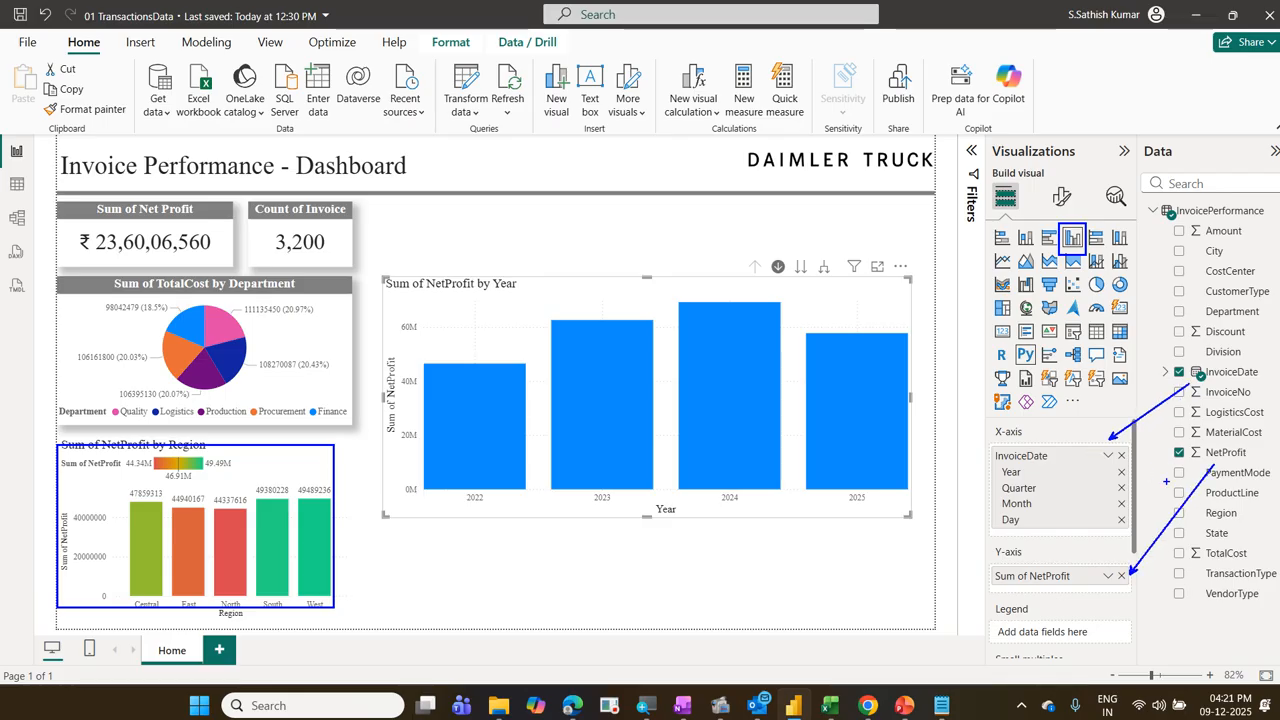
drag(1139, 594, 1166, 563)
key(Escape)
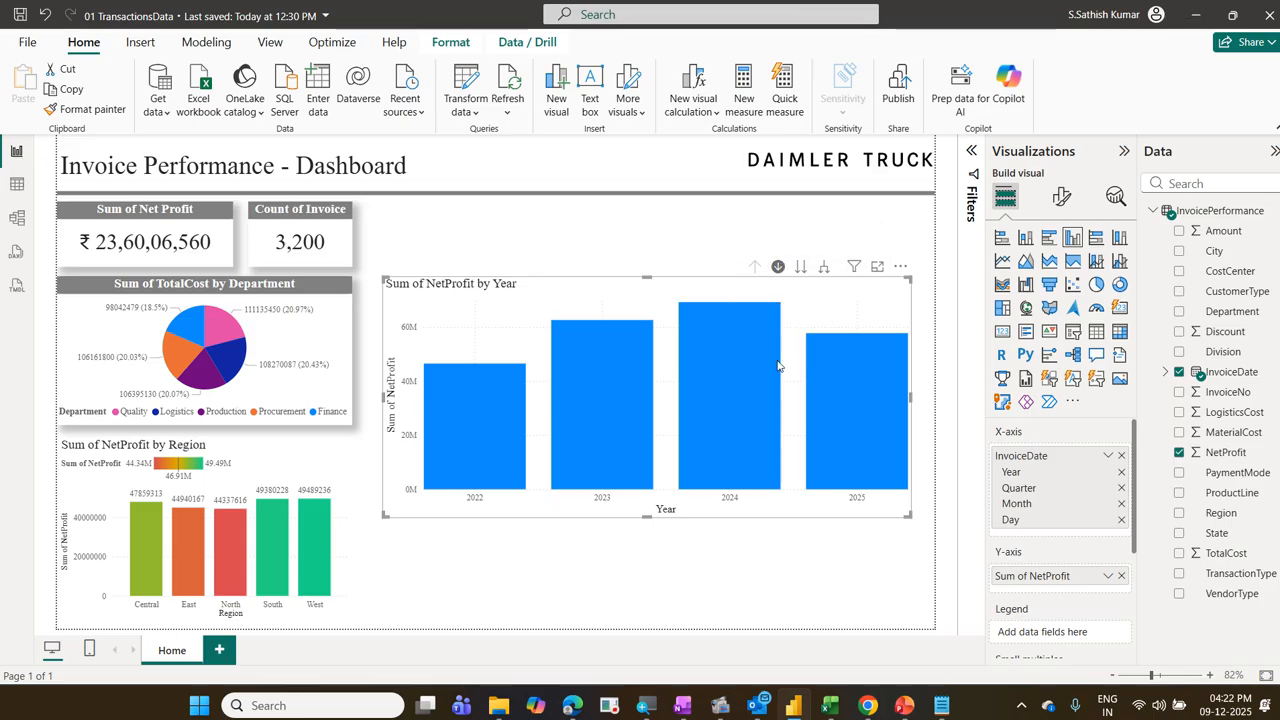
Step: Drill down in the NetProfit chart through 2024, Qtr 3 and August to the day level
mouse_move(773, 385)
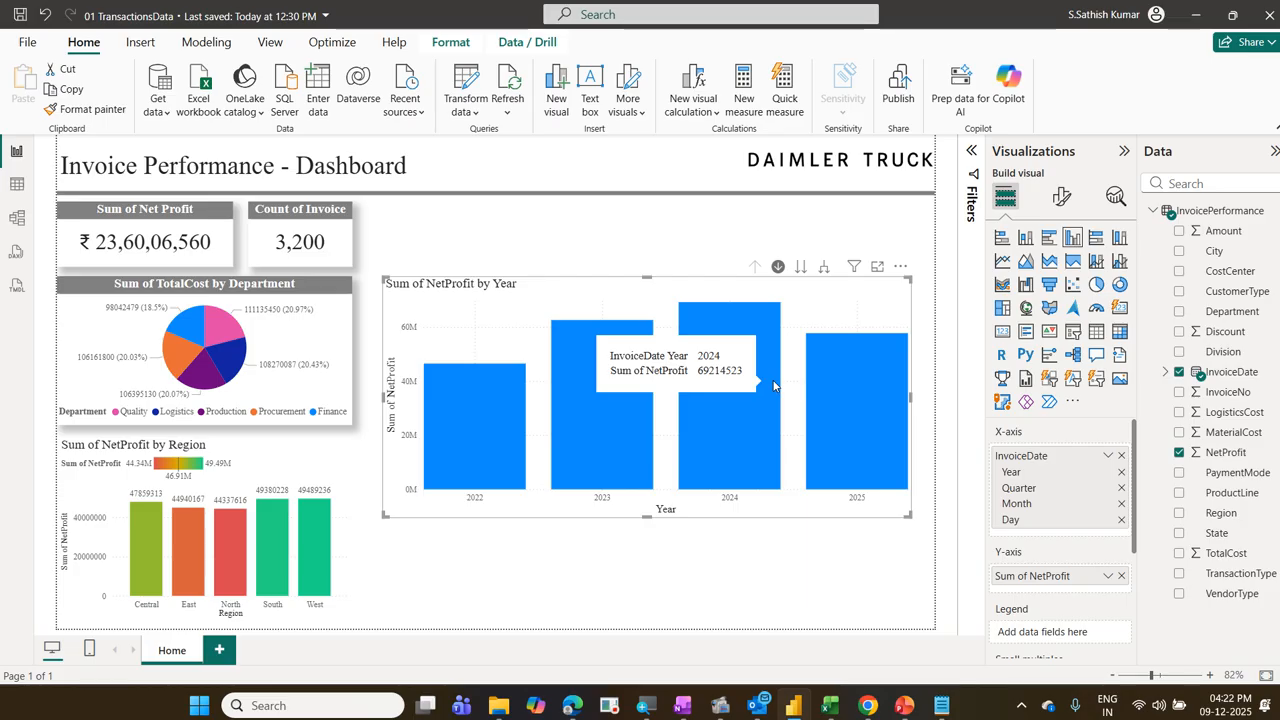
click(773, 385)
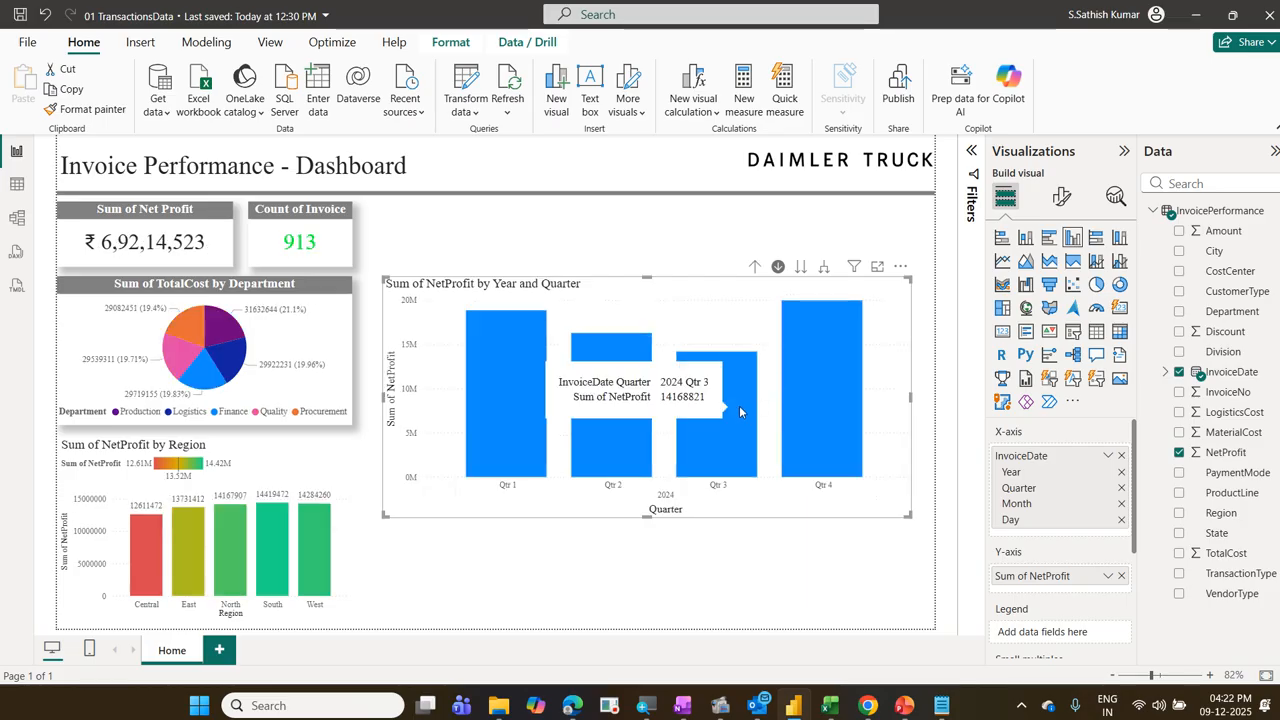
click(740, 411)
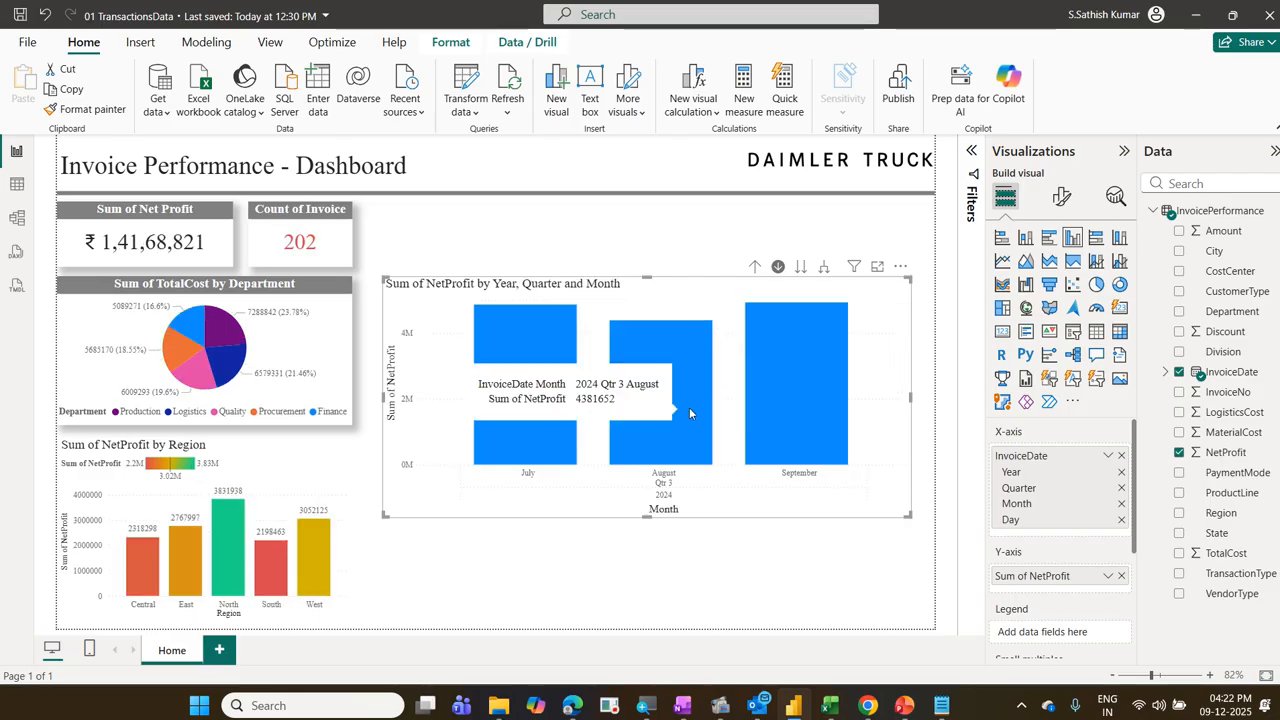
click(689, 411)
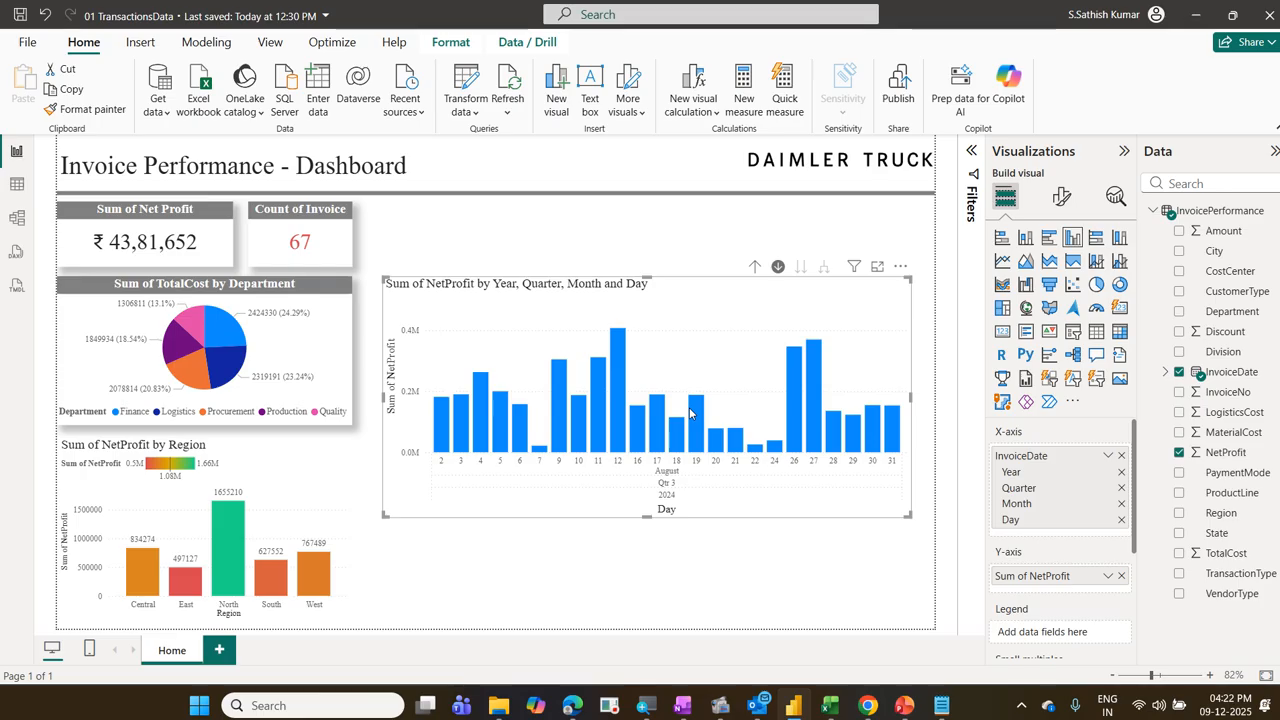
Step: Drill the NetProfit chart back up to the year level and turn off its drill-down mode
click(750, 269)
click(750, 269)
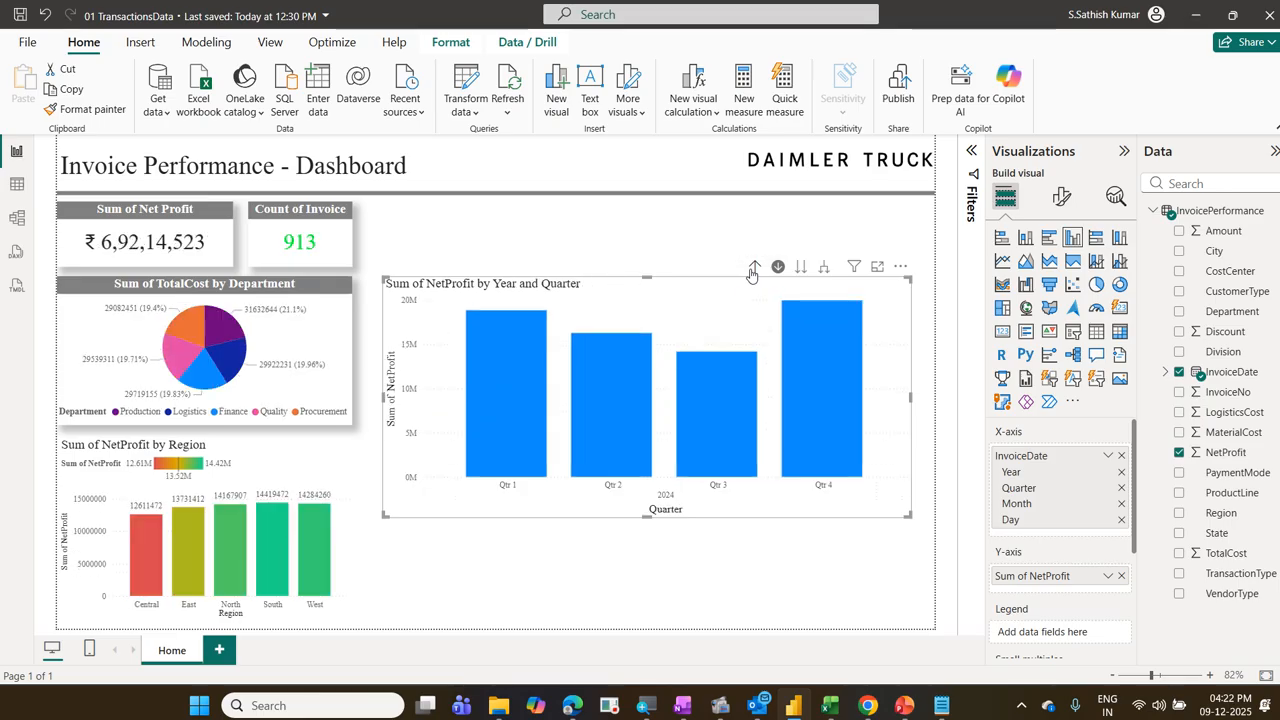
click(752, 270)
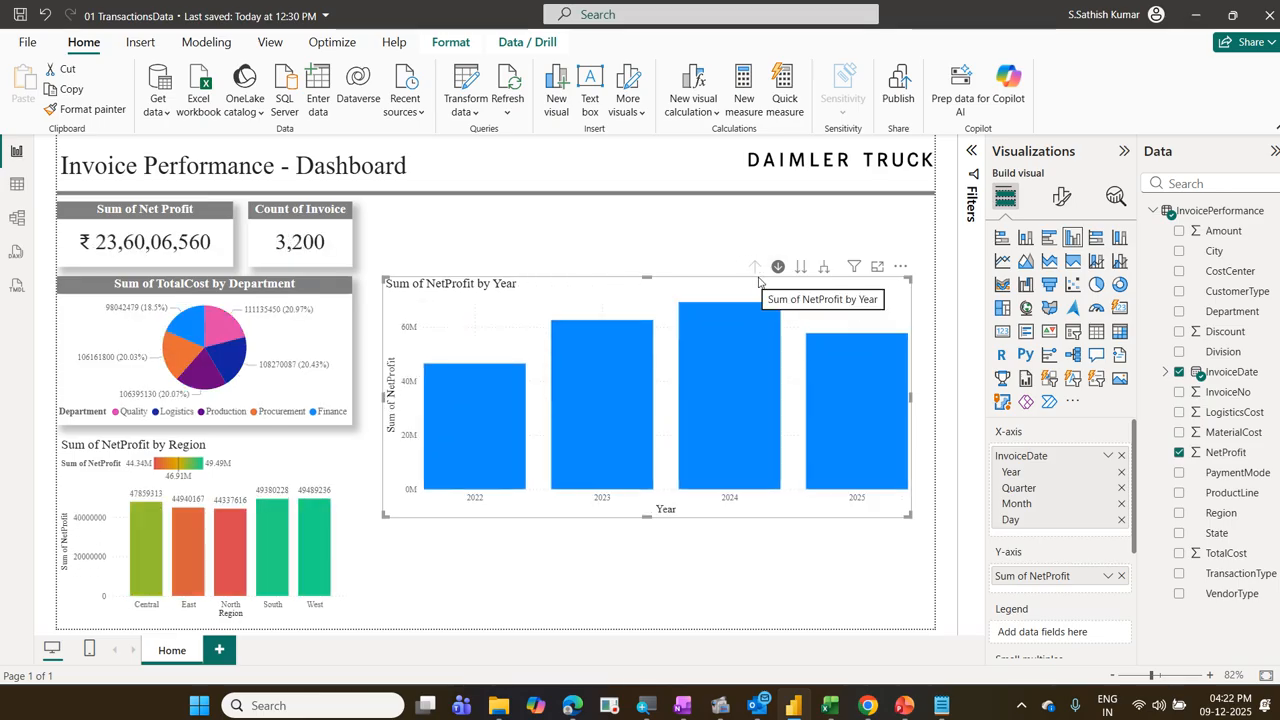
click(782, 274)
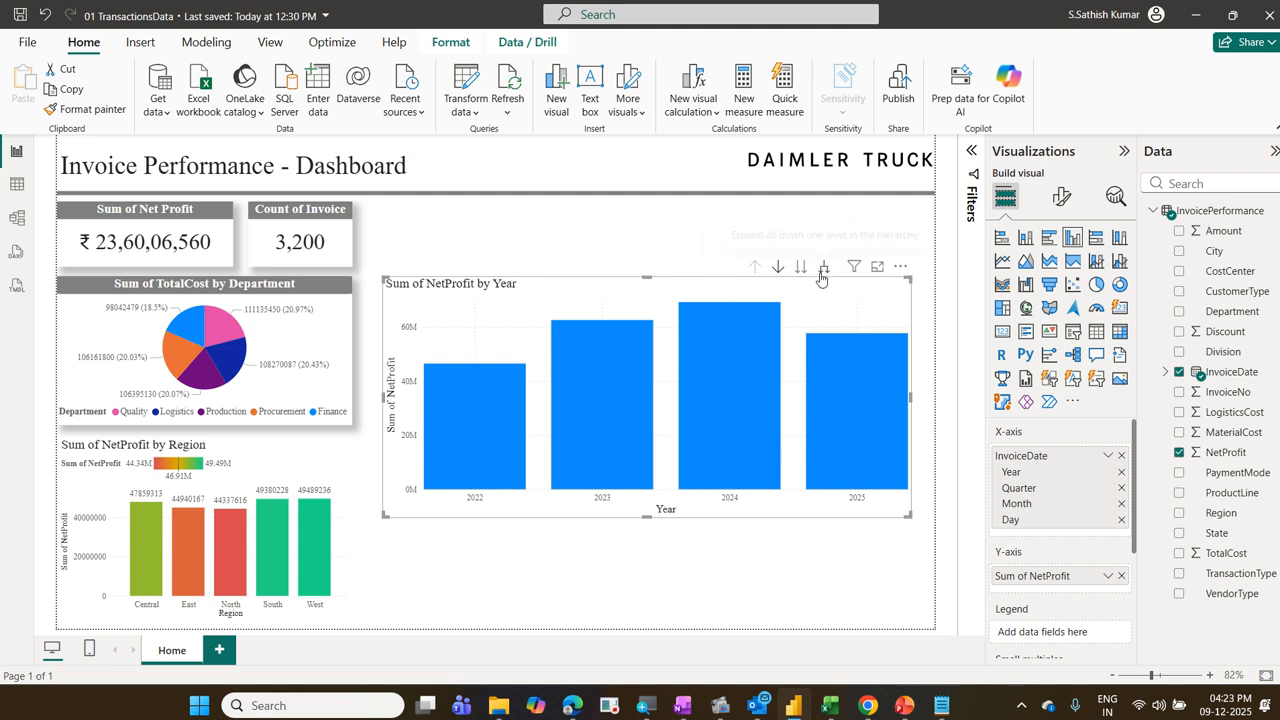
Step: Move the whole NetProfit chart to the next hierarchy level repeatedly, through quarter and month down to day
drag(841, 307, 833, 283)
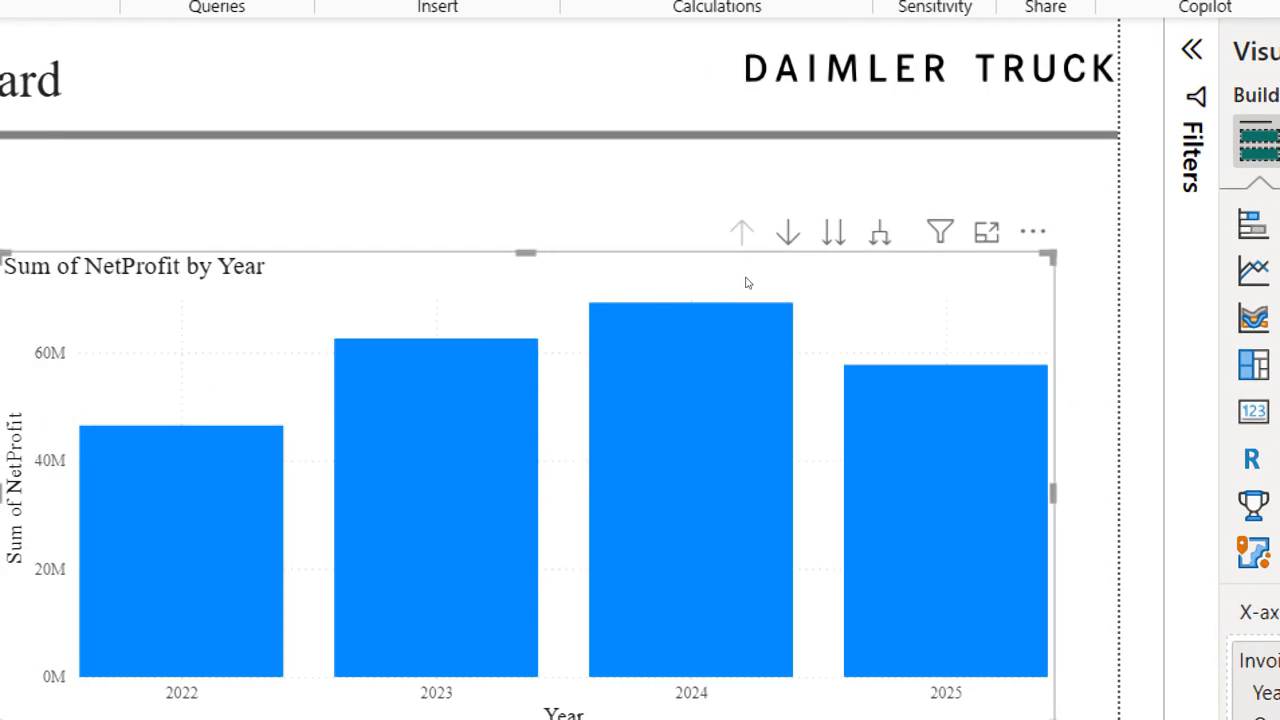
click(833, 232)
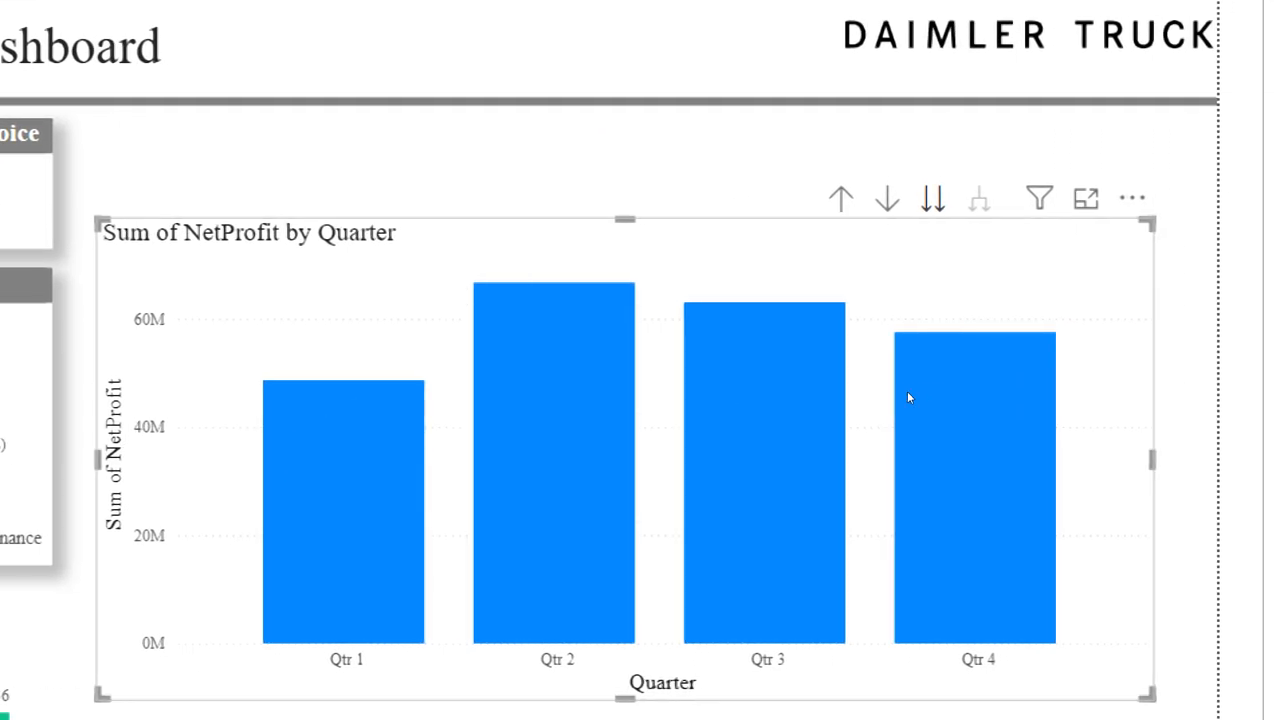
mouse_move(500, 453)
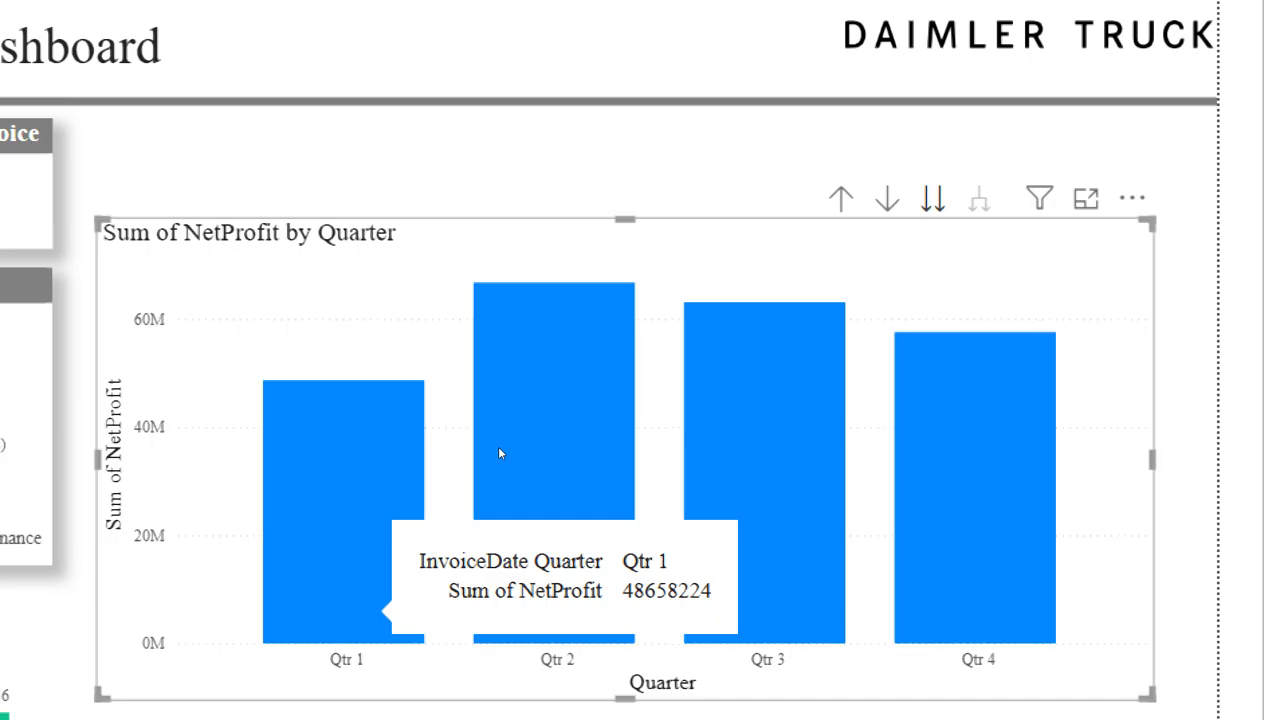
click(932, 198)
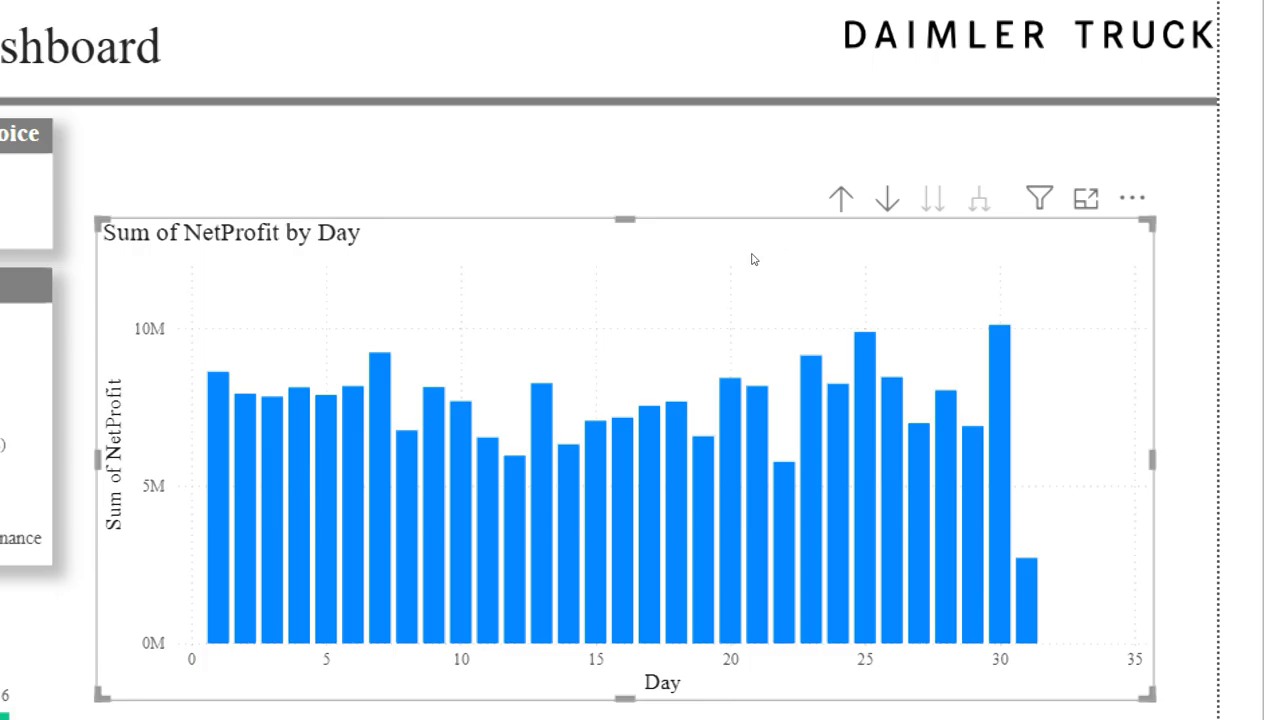
Step: Drill the NetProfit chart up from the combined day level through month and quarter to year
click(841, 198)
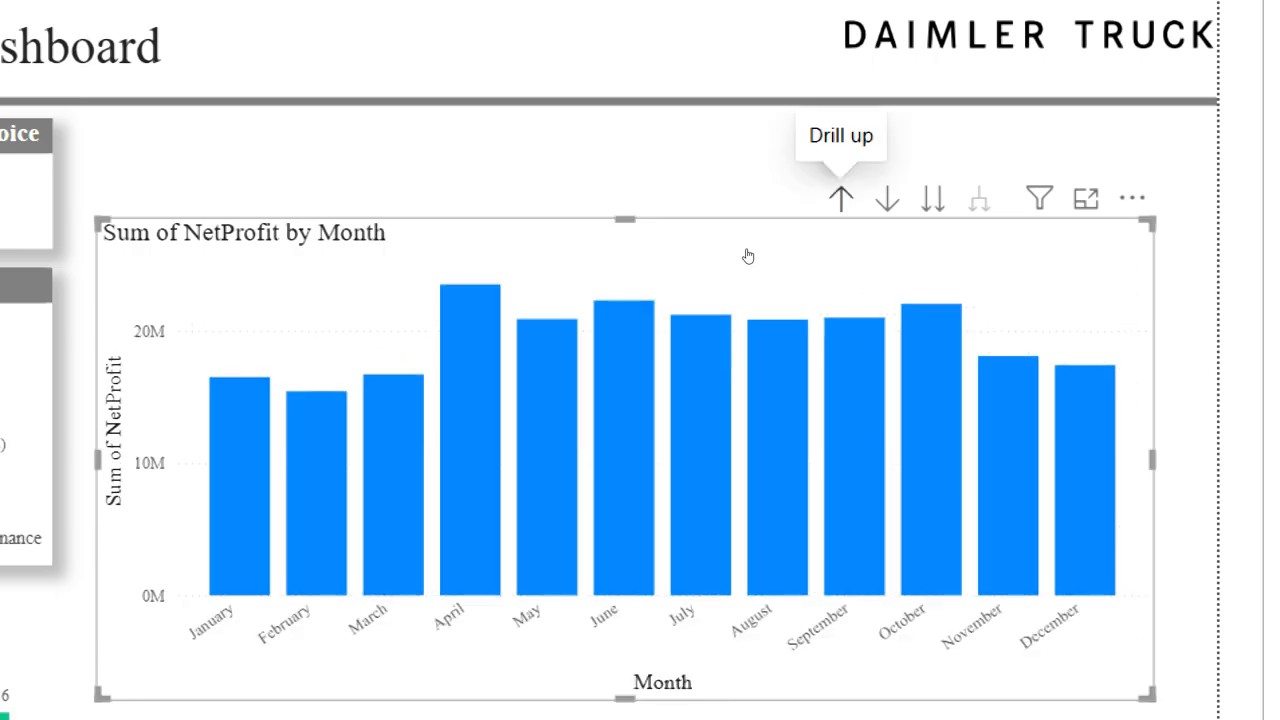
click(841, 198)
click(841, 198)
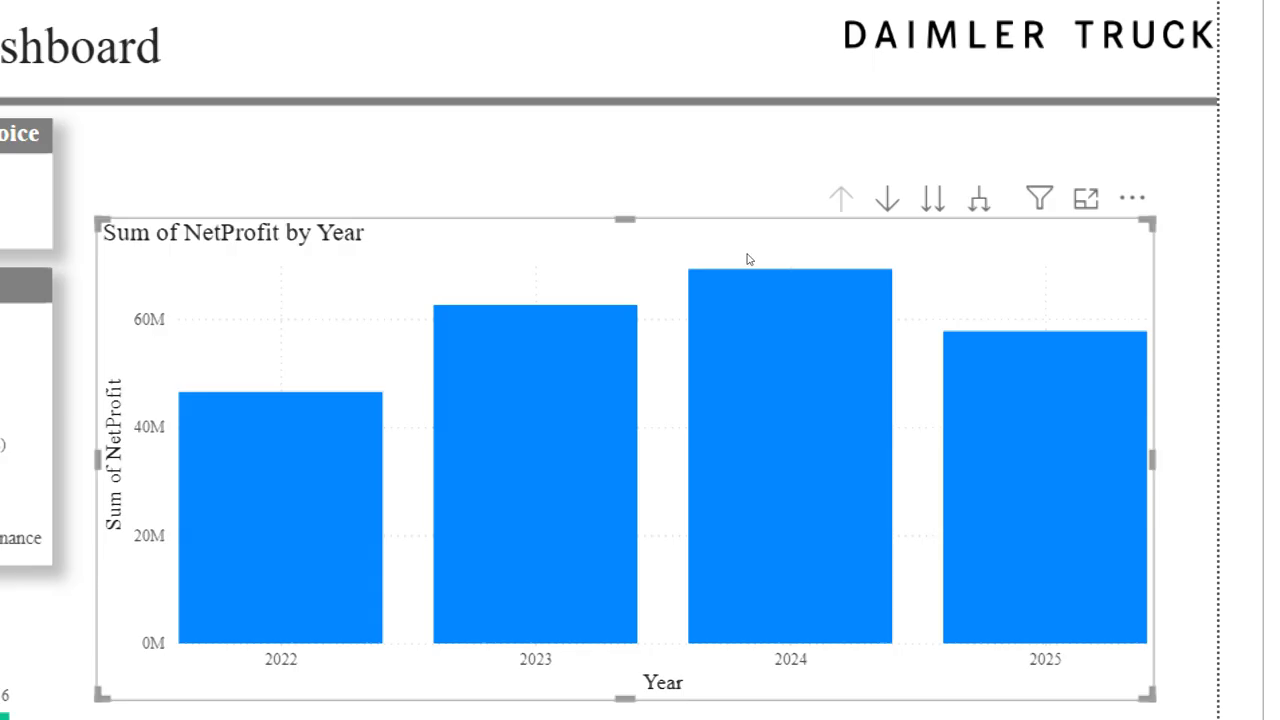
Step: Expand all levels of the NetProfit chart's date hierarchy from year through quarter and month to day, and look through the days
click(979, 198)
scroll(526, 506, down, 1)
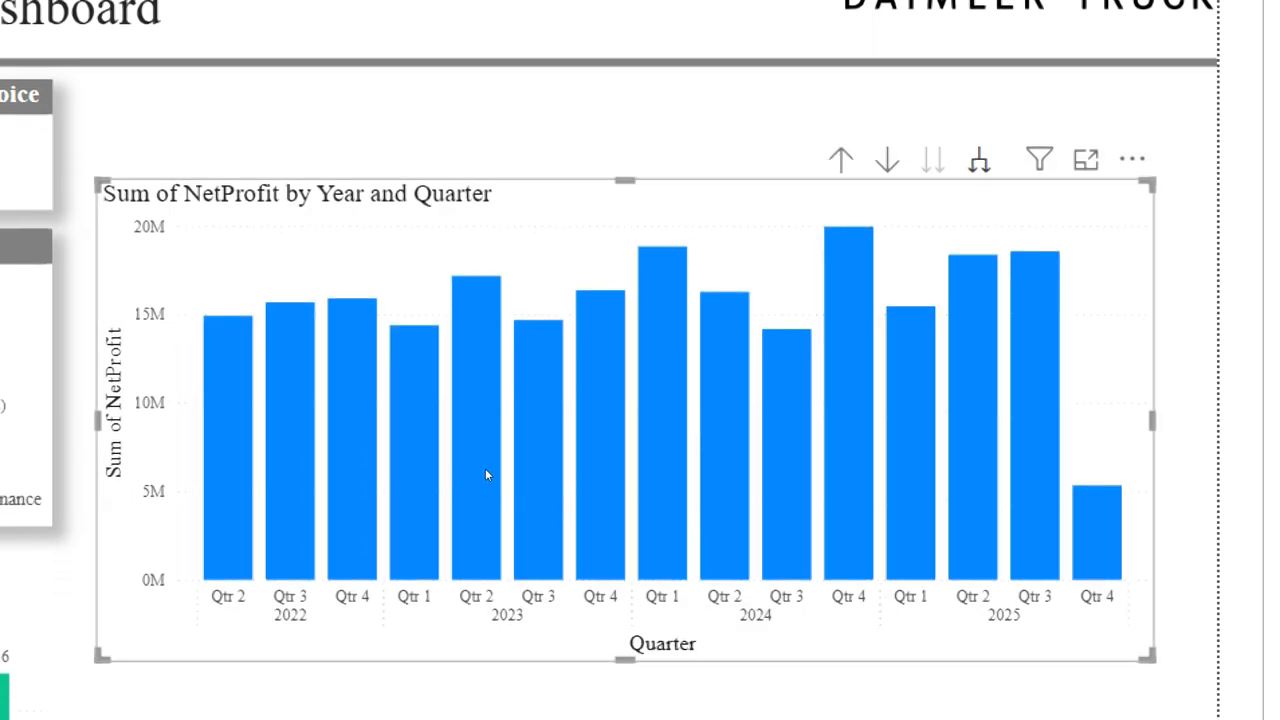
scroll(548, 491, down, 1)
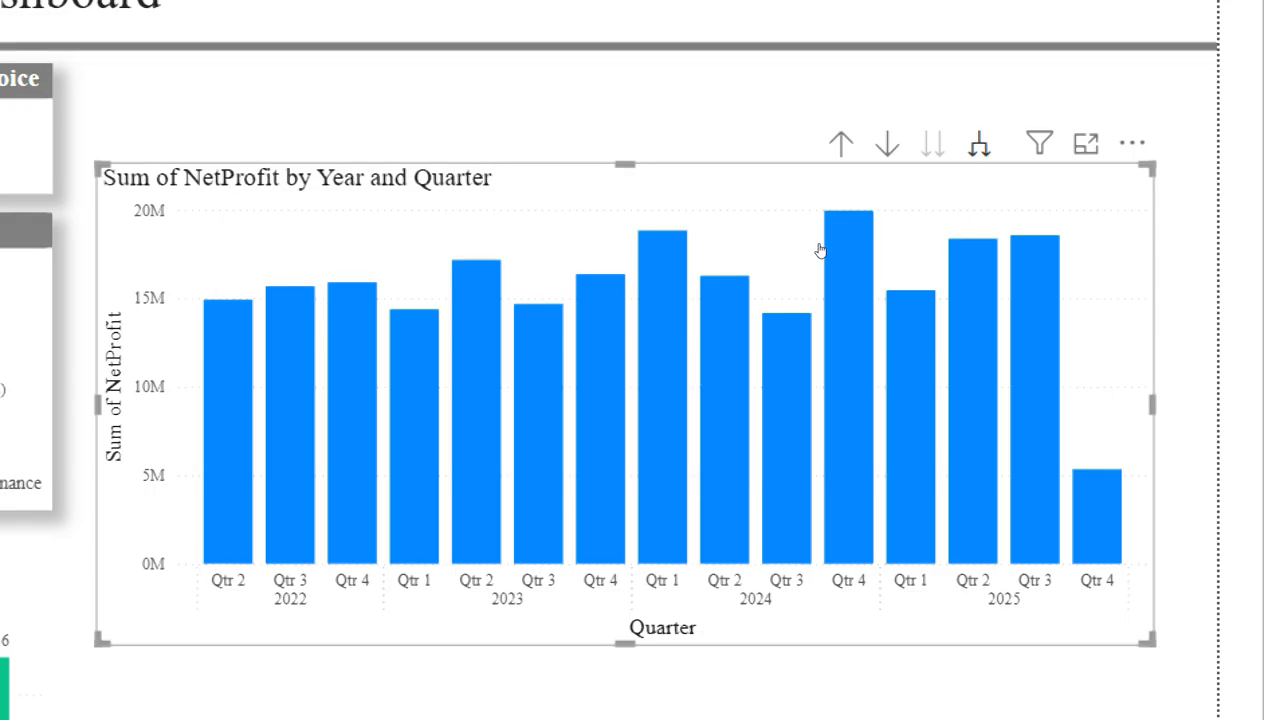
click(979, 144)
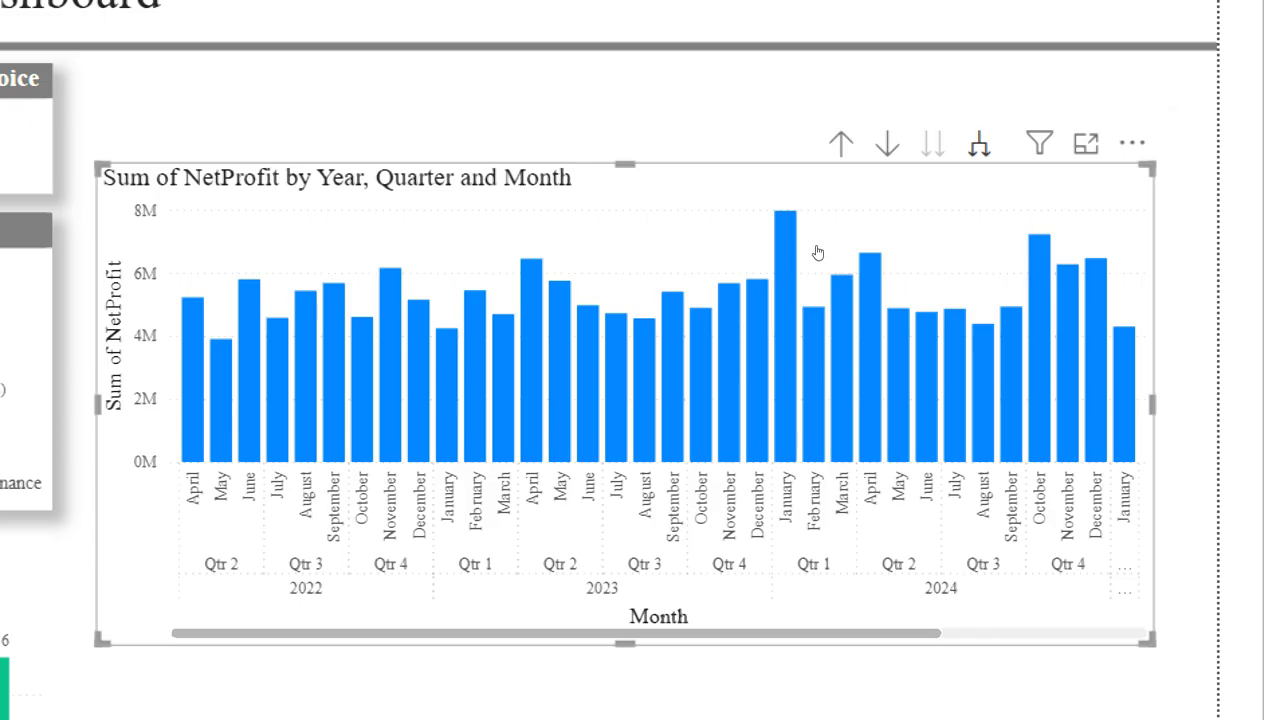
click(979, 144)
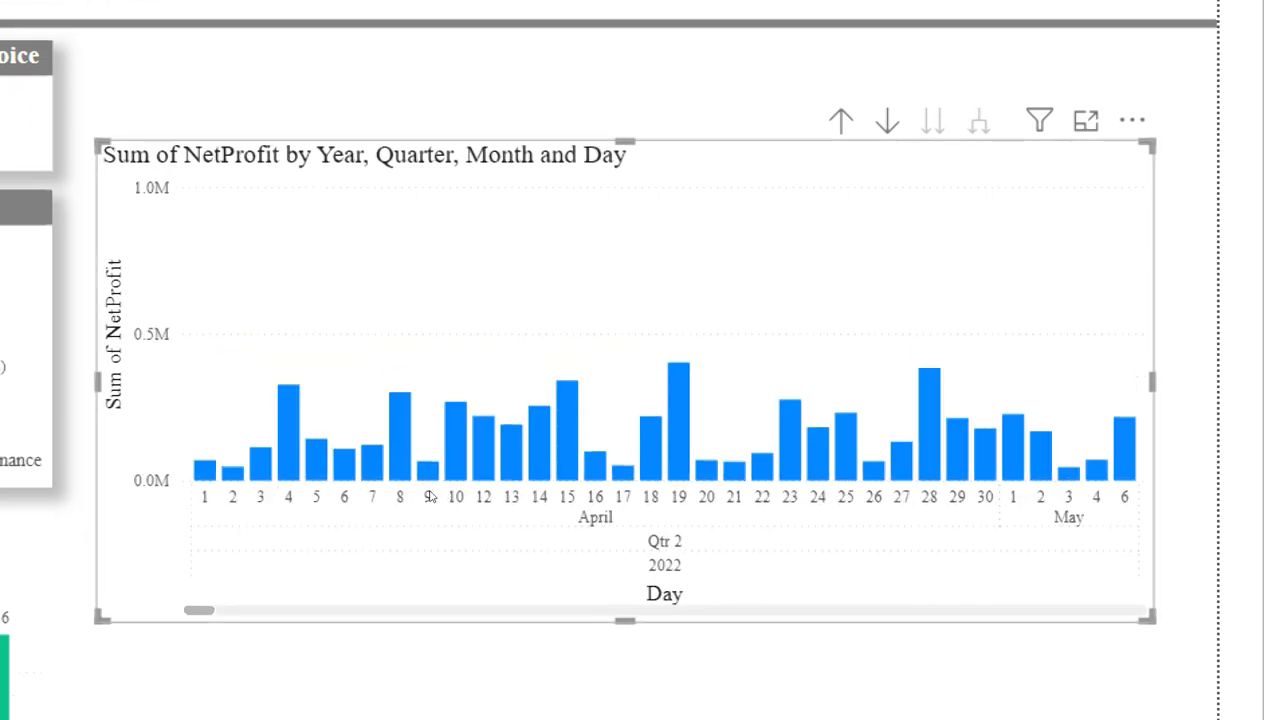
scroll(428, 492, down, 15)
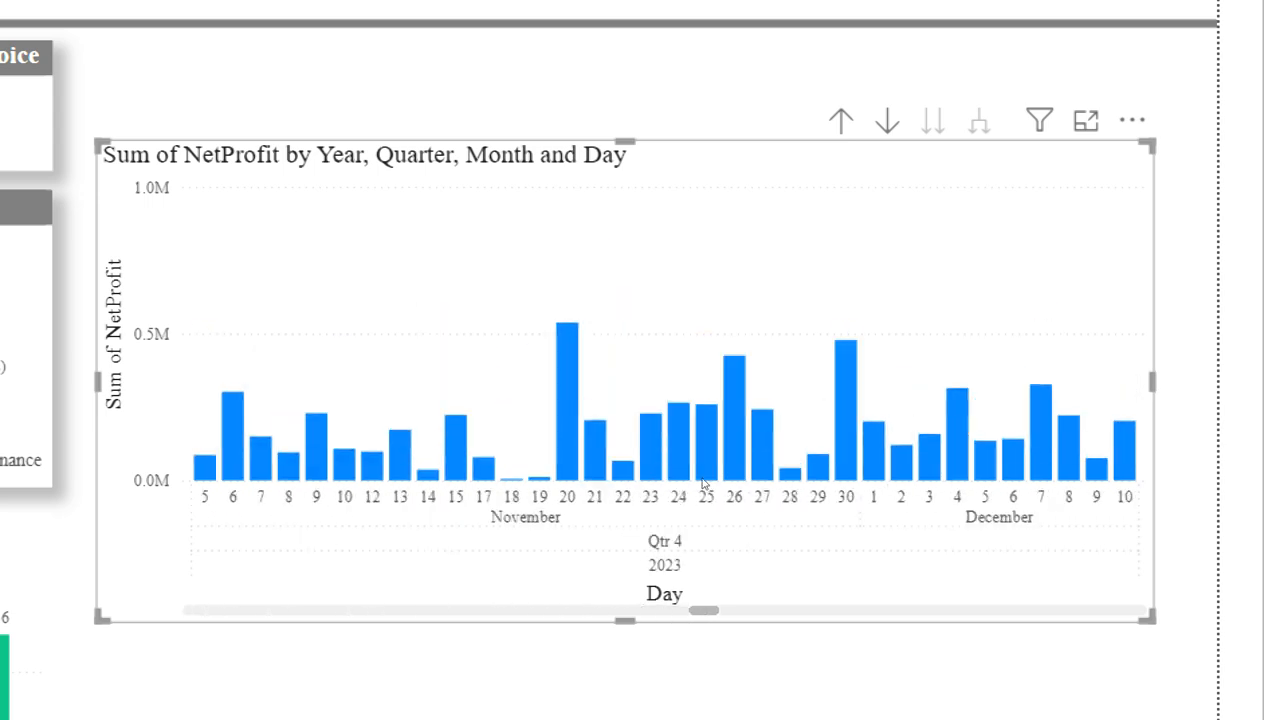
scroll(775, 483, down, 8)
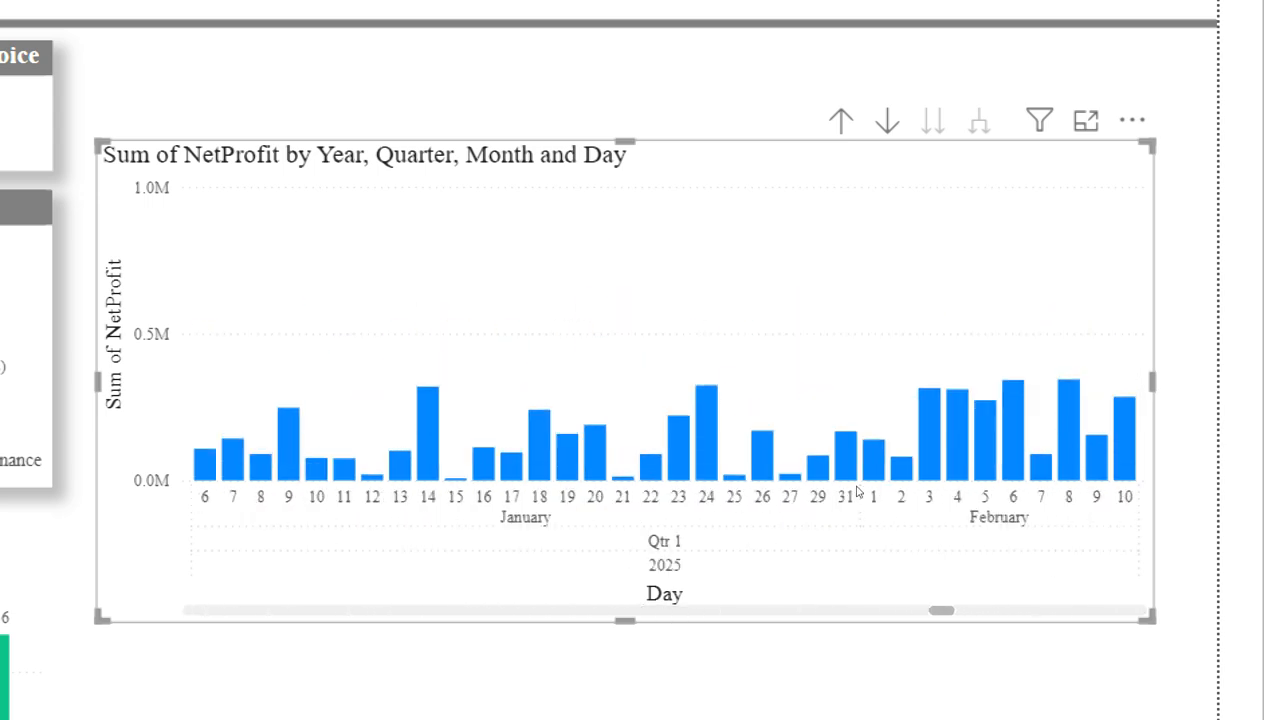
Step: Look through the NetProfit chart's last days, and collapse its expanded date hierarchy level by level back to year
scroll(905, 489, down, 2)
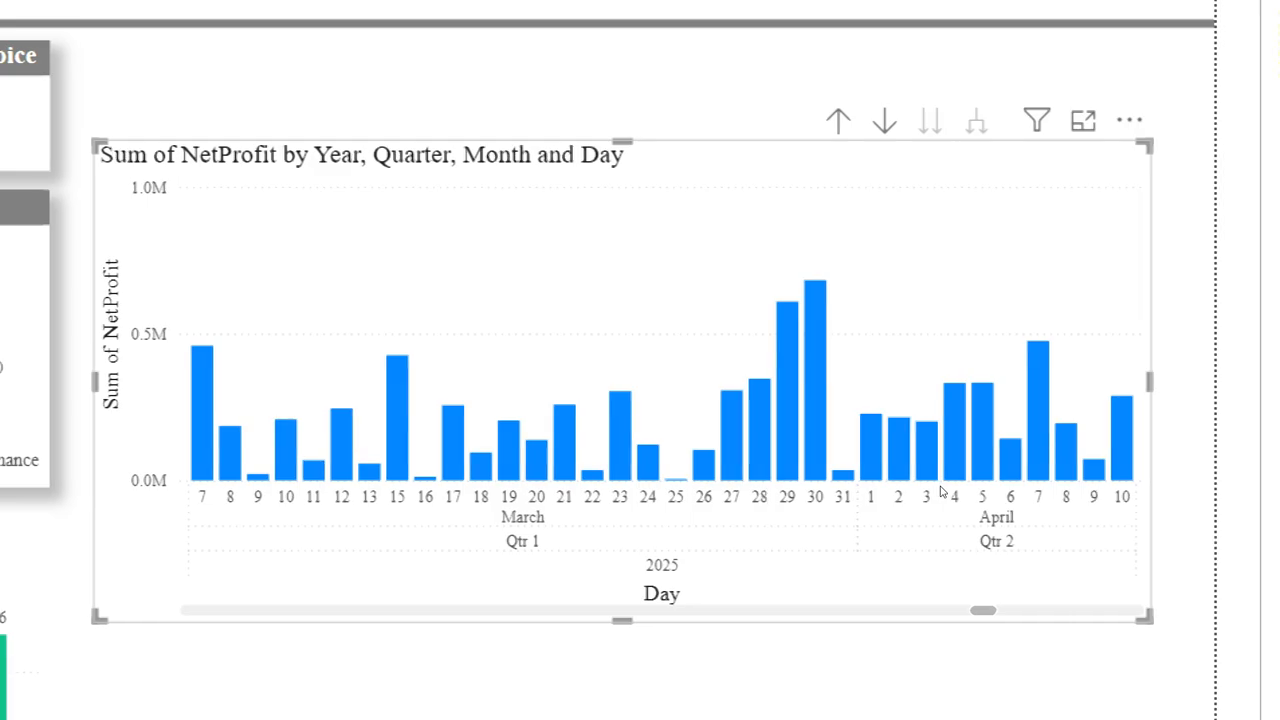
drag(820, 485, 886, 482)
drag(764, 480, 757, 425)
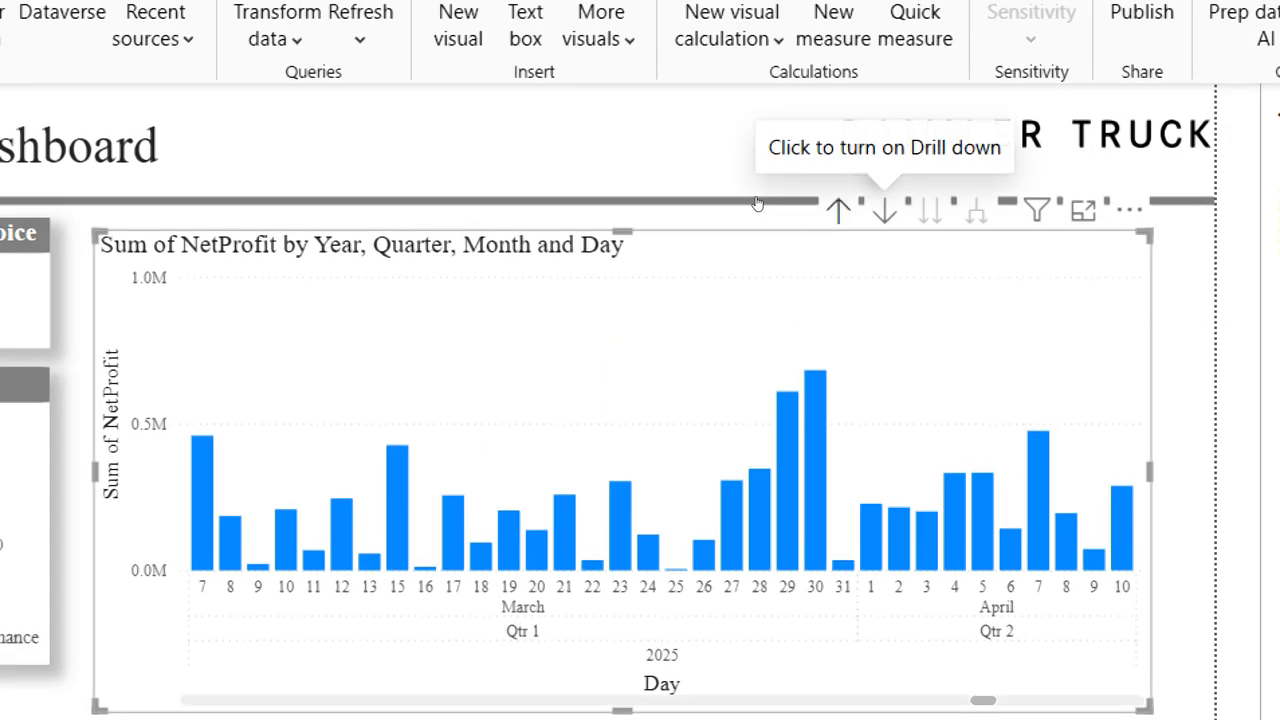
click(838, 210)
click(838, 210)
click(838, 210)
click(838, 210)
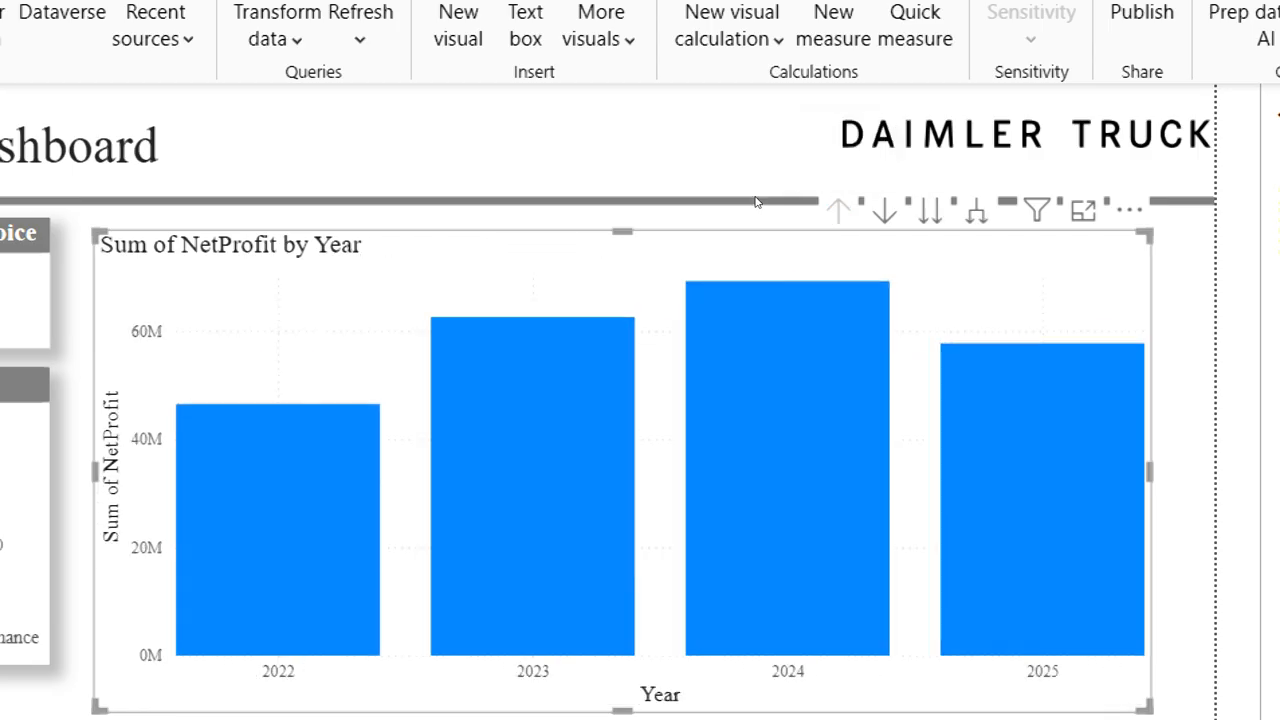
Step: Move the NetProfit by Year column chart slightly up towards the header line, and deselect it
mouse_move(757, 256)
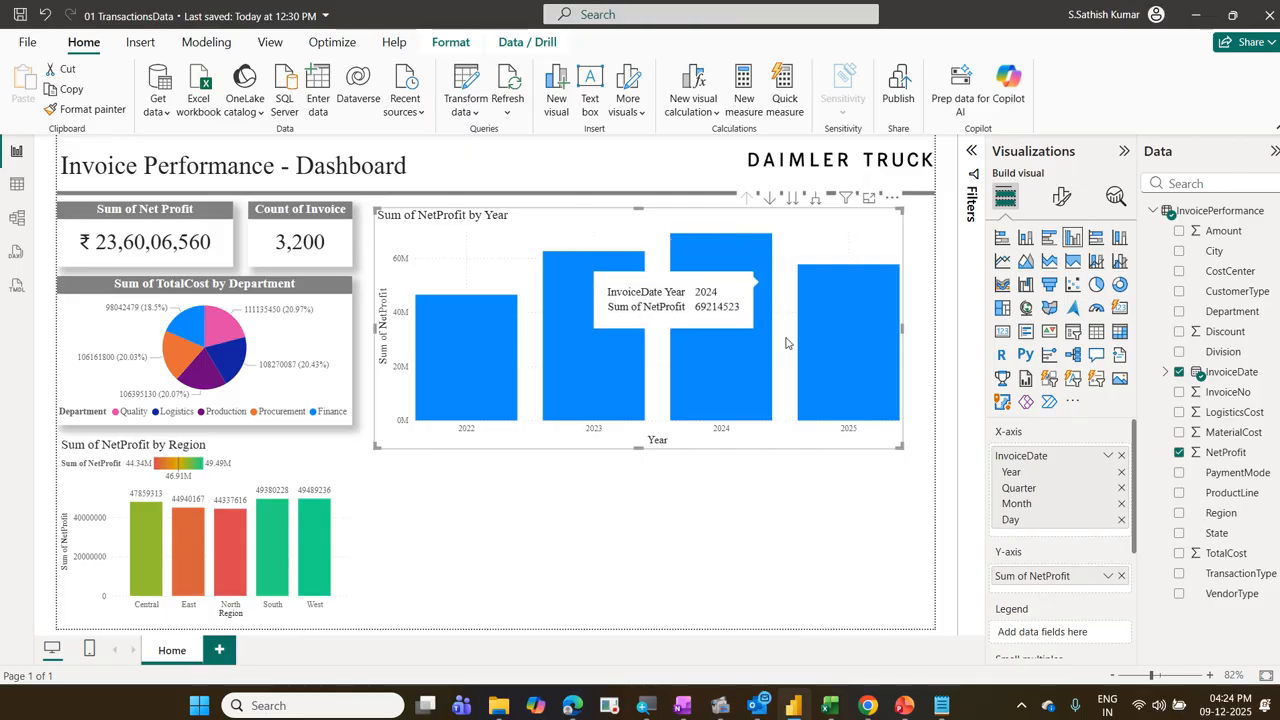
mouse_move(712, 441)
mouse_down()
mouse_move(710, 531)
mouse_move(714, 440)
mouse_up()
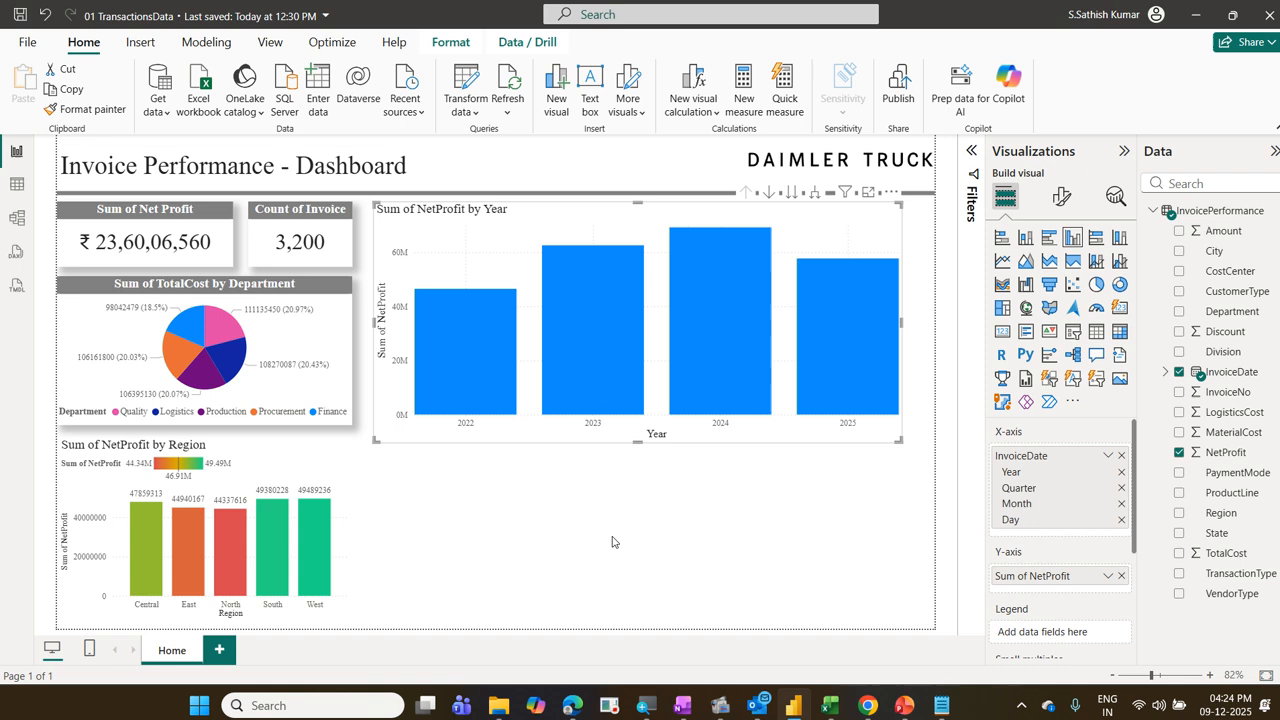
click(857, 450)
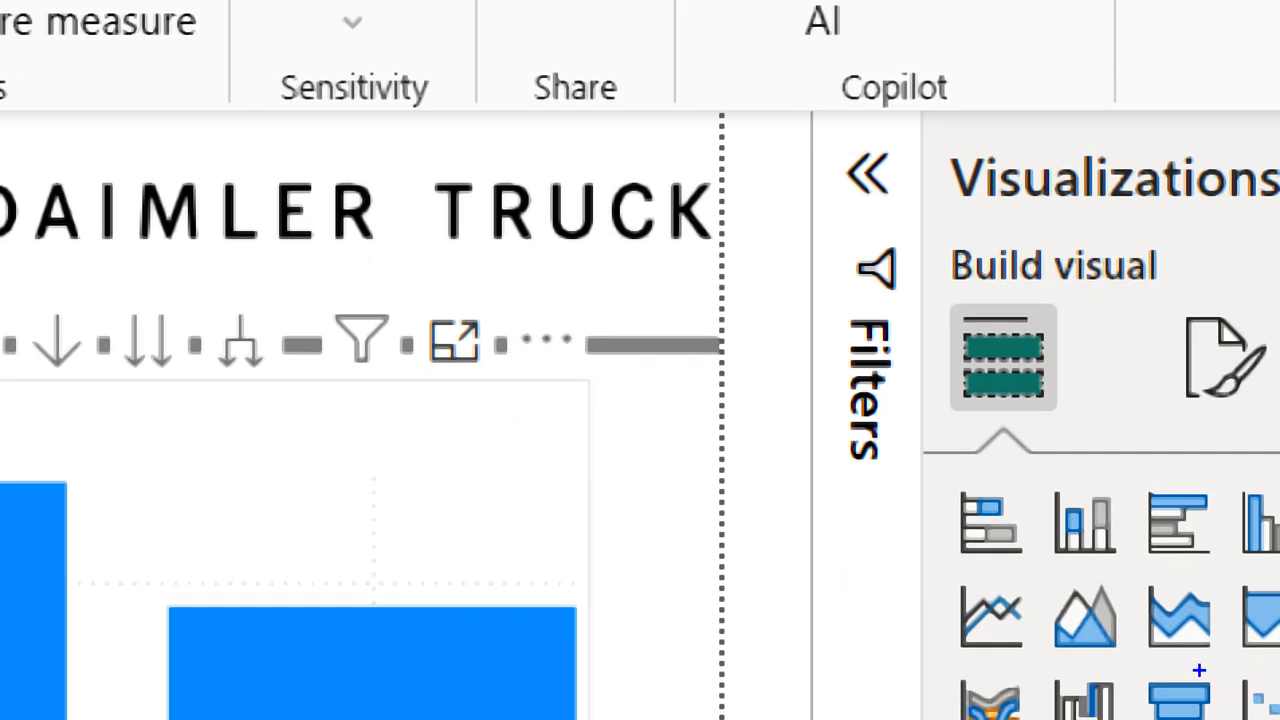
mouse_move(408, 242)
mouse_down()
mouse_move(466, 258)
mouse_move(492, 290)
mouse_up()
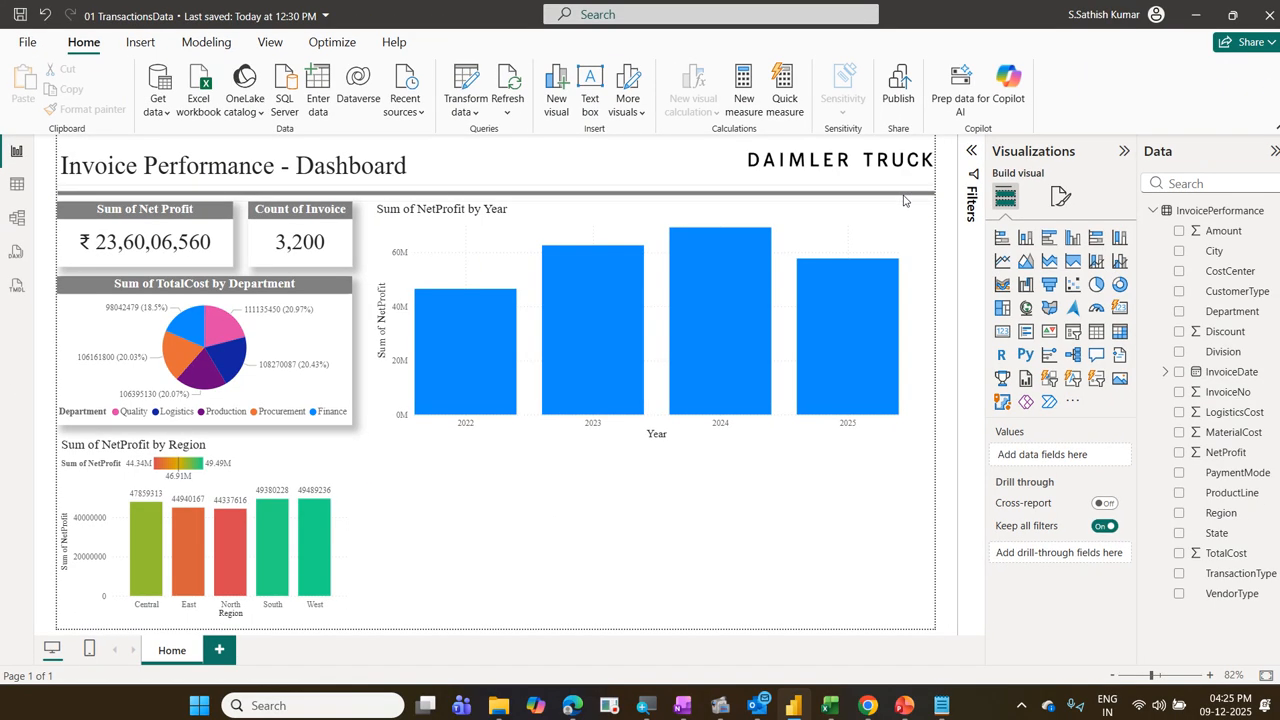
Step: View the NetProfit by Year chart enlarged in focus mode, and return to the report page
click(876, 212)
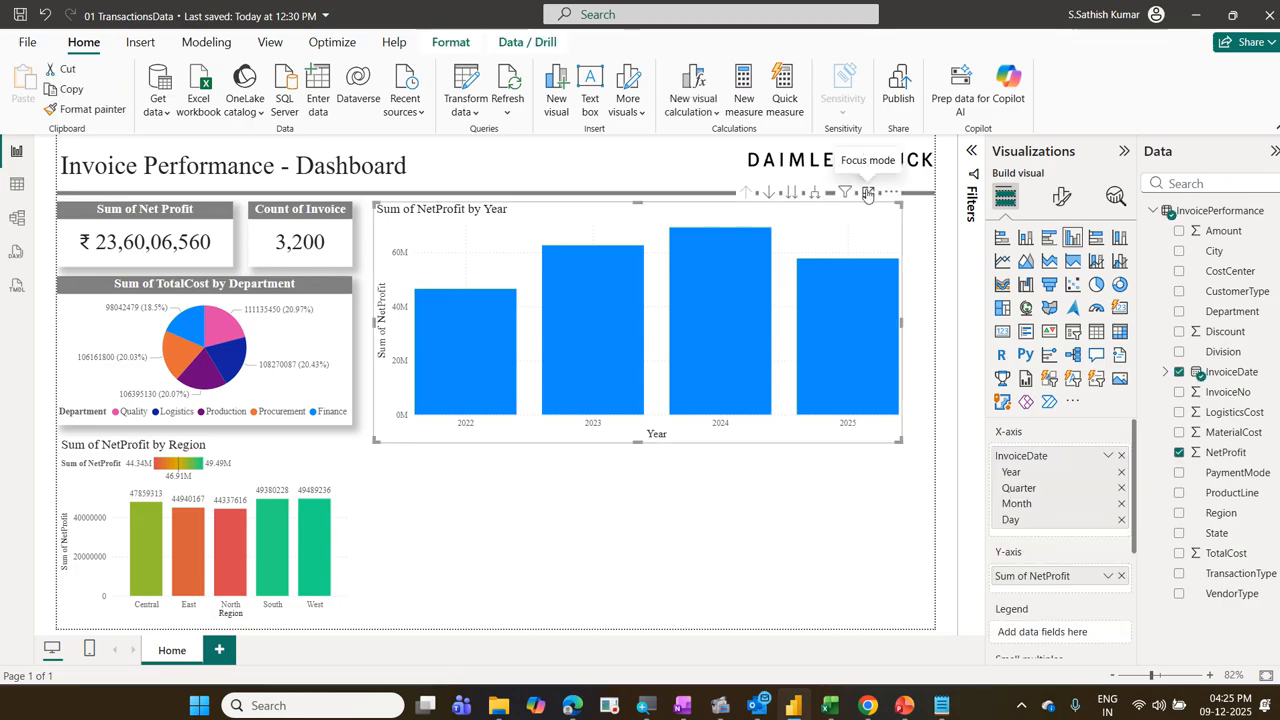
click(868, 193)
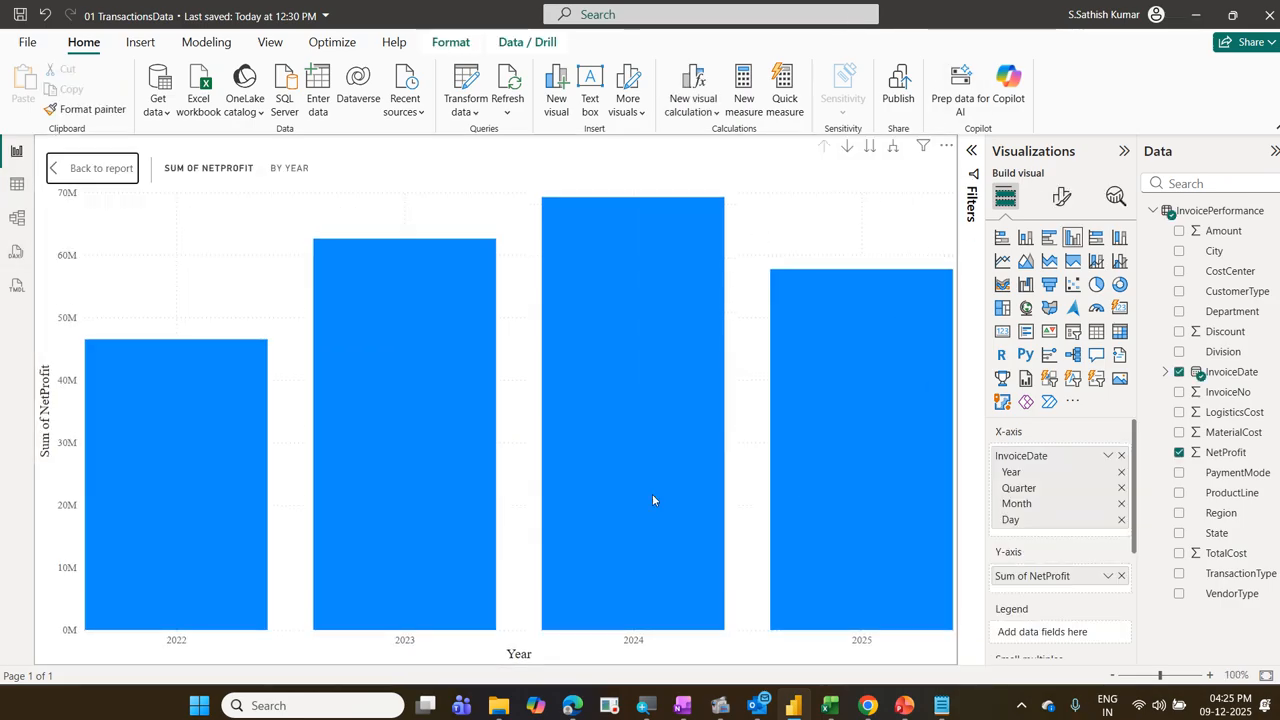
mouse_move(824, 364)
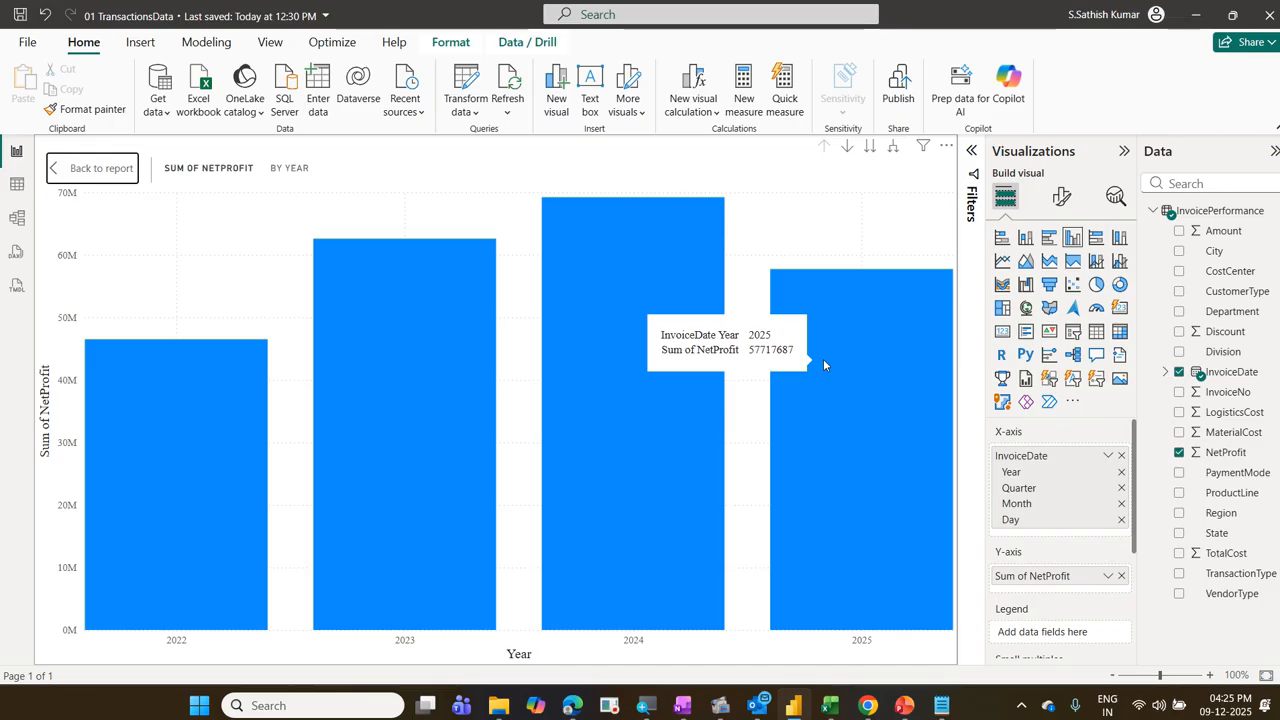
click(56, 171)
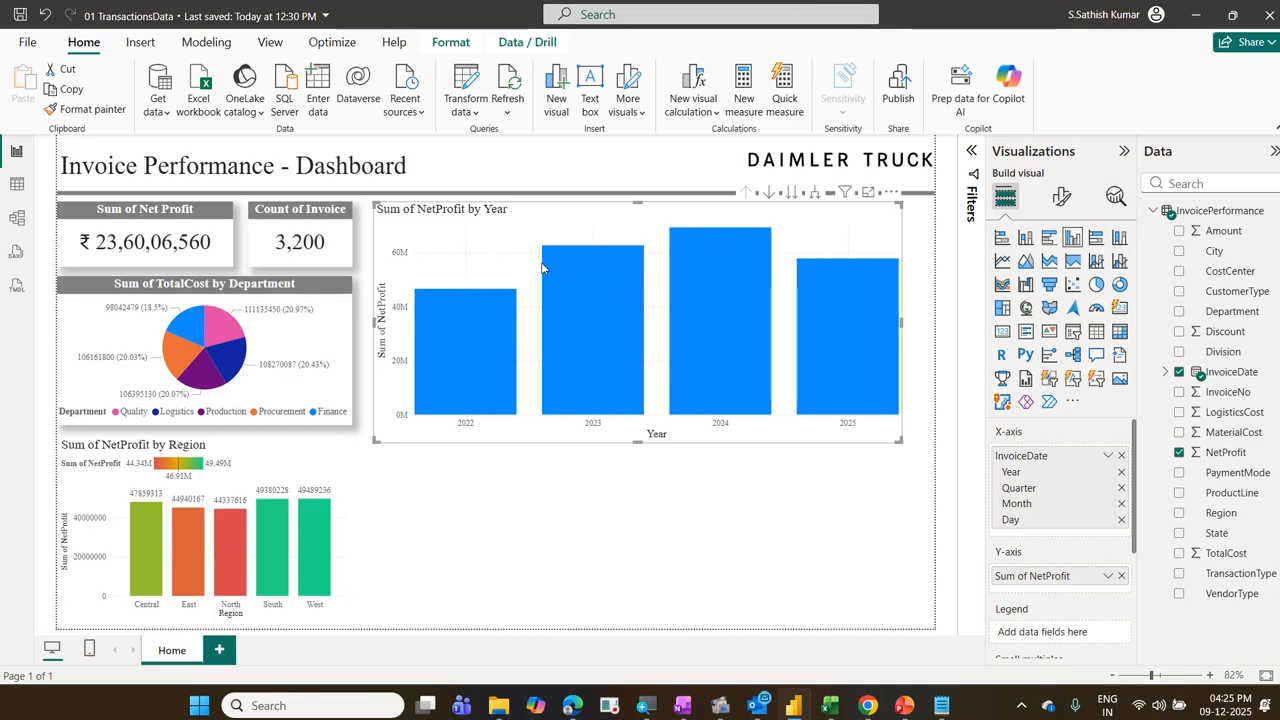
Step: Spotlight the NetProfit by Year chart so the other visuals fade, clear the spotlight, and repeat this once more
click(893, 194)
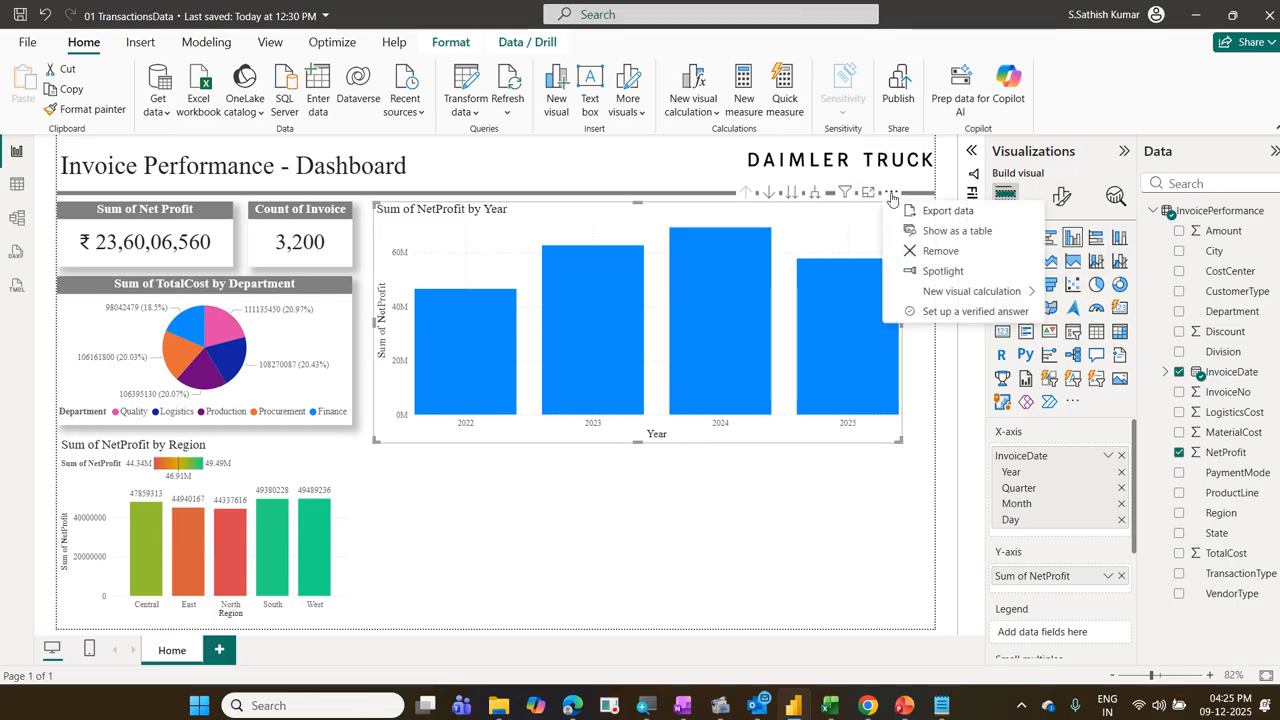
click(938, 270)
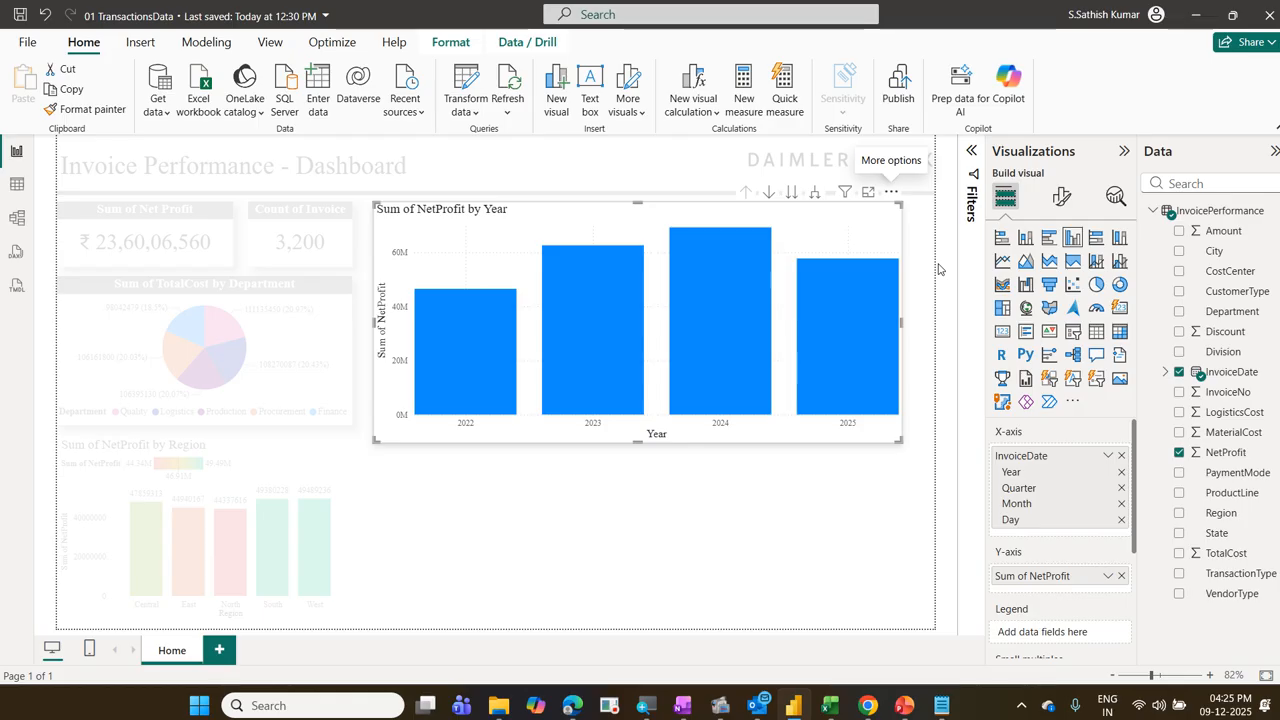
click(896, 505)
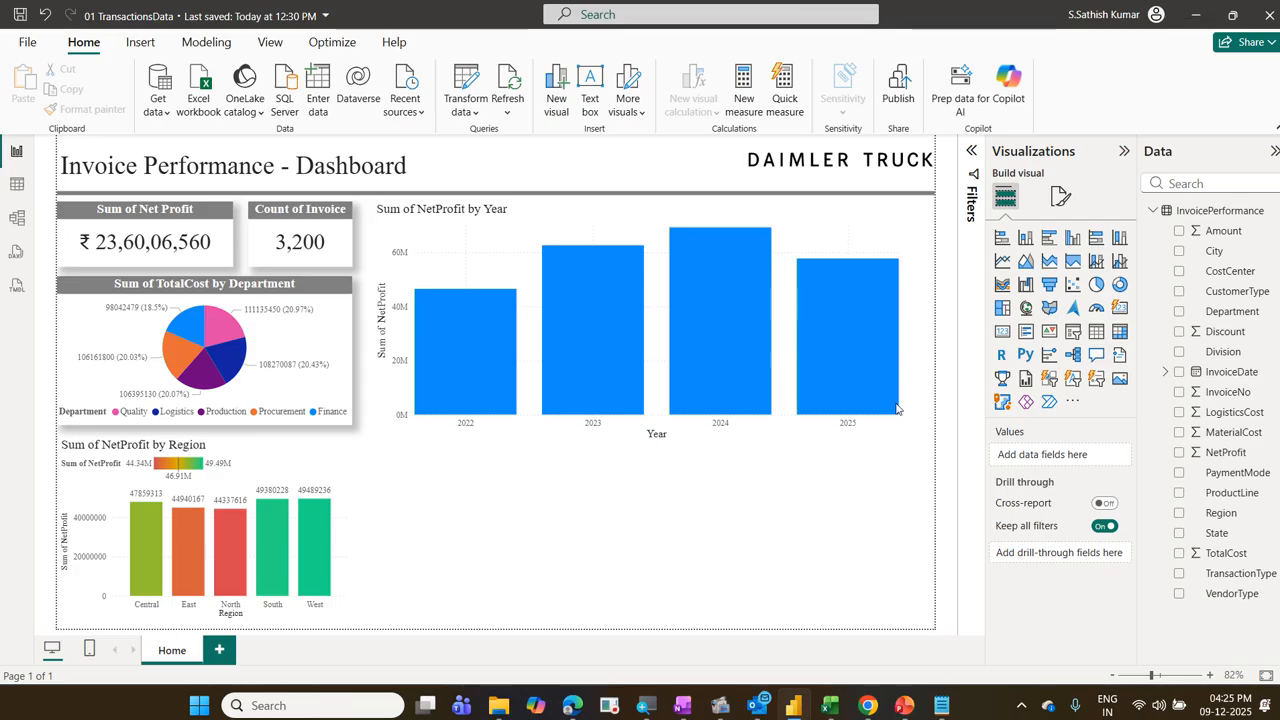
click(893, 207)
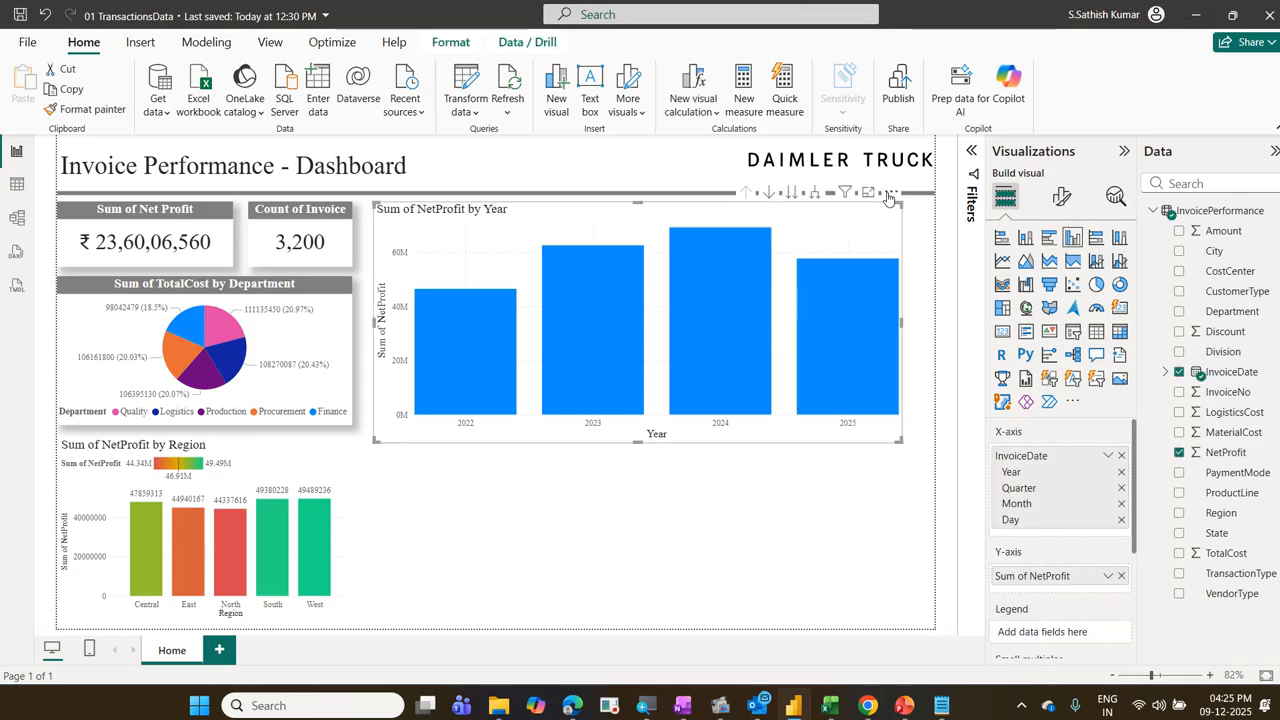
click(890, 192)
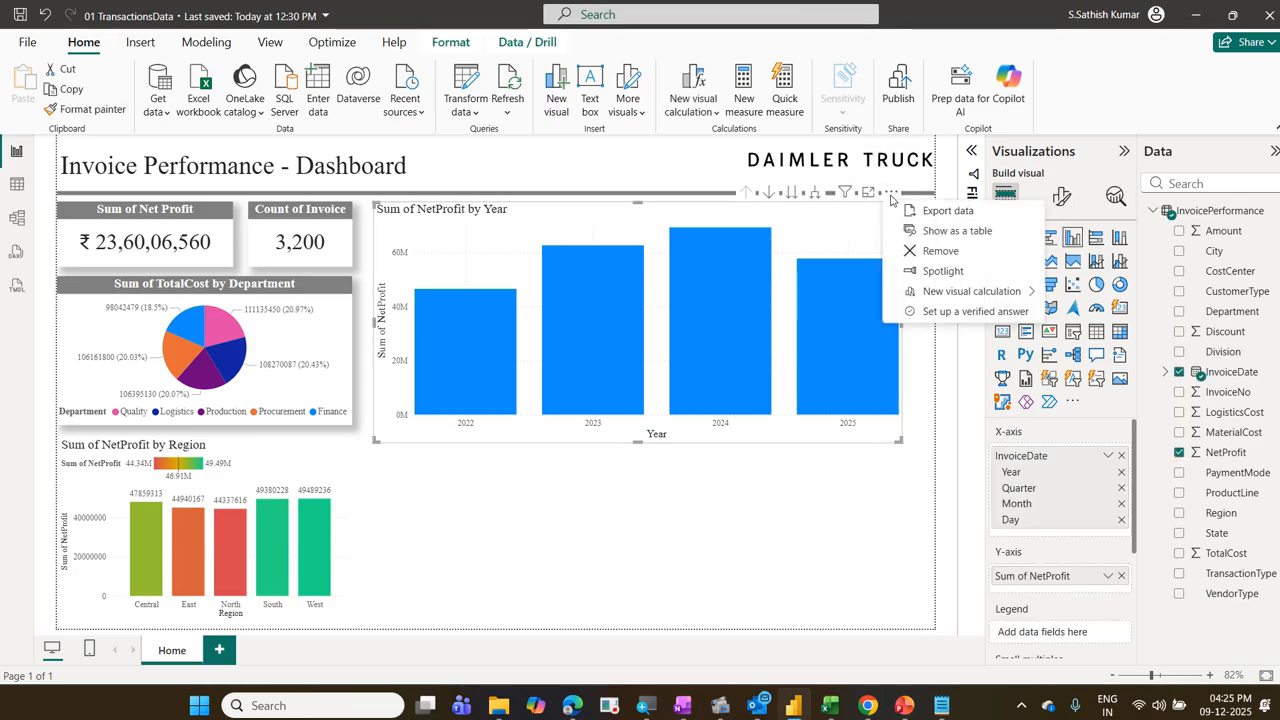
click(927, 275)
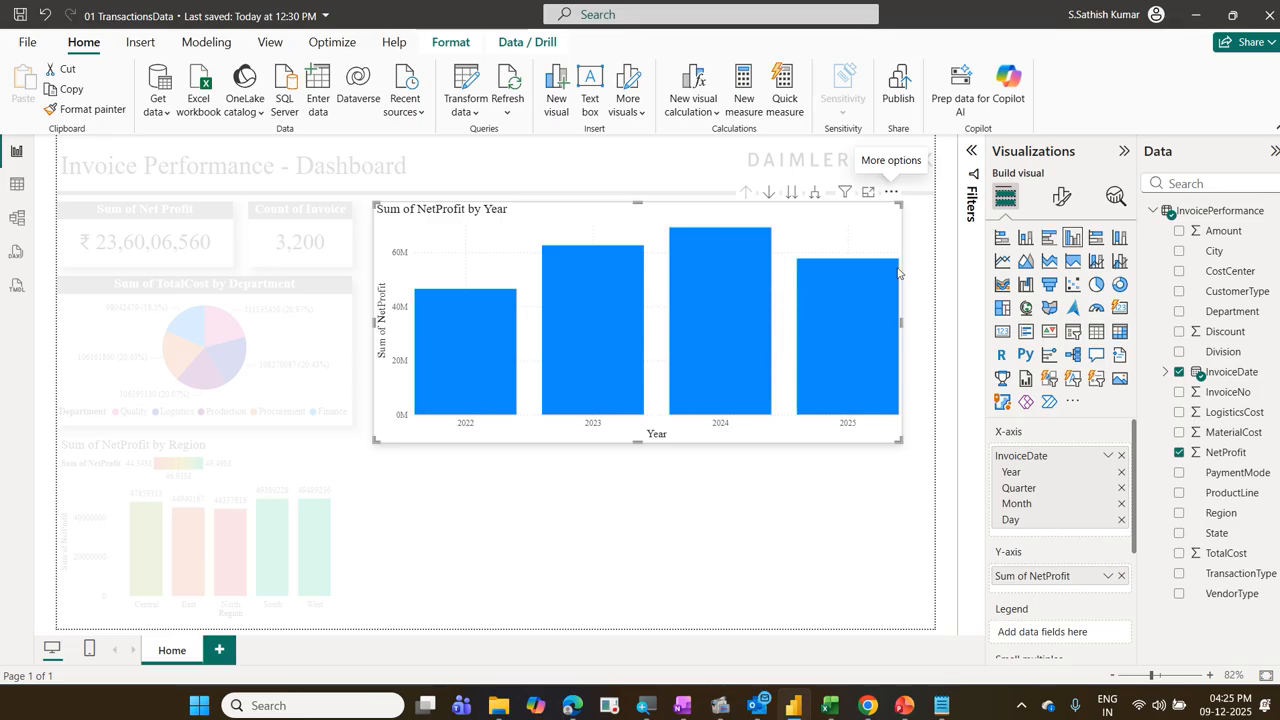
click(771, 510)
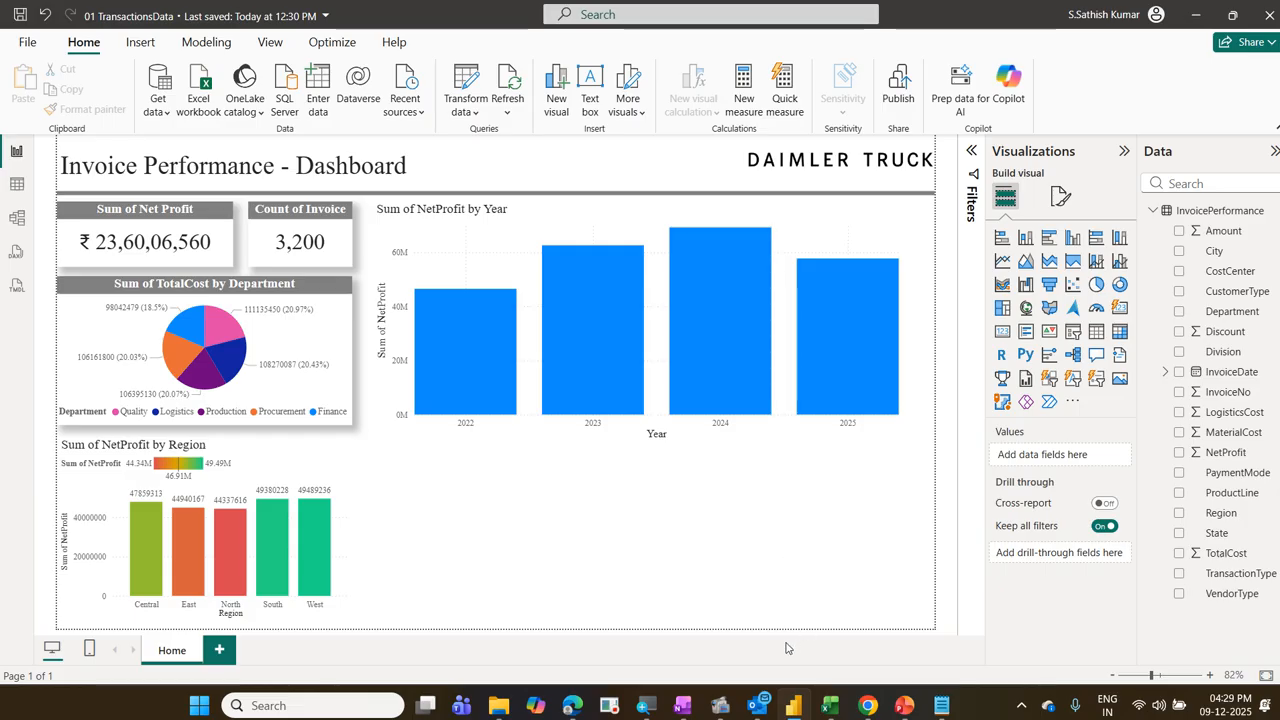
mouse_move(720, 705)
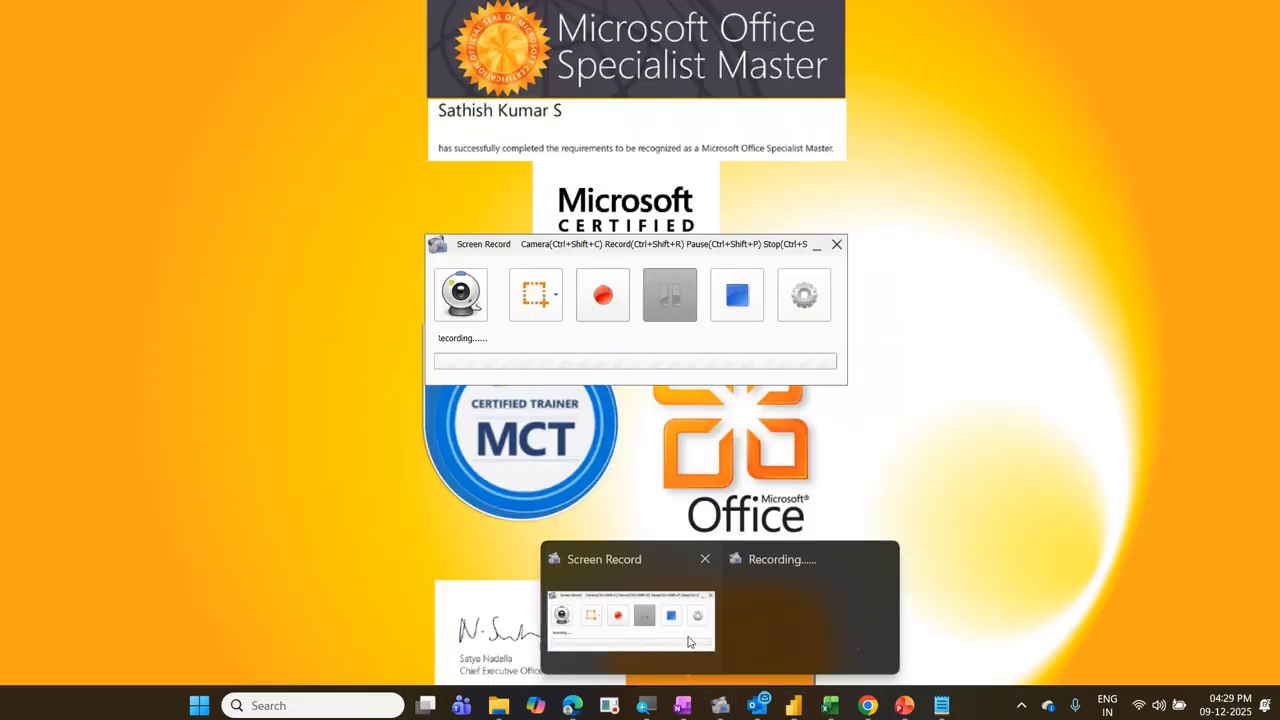